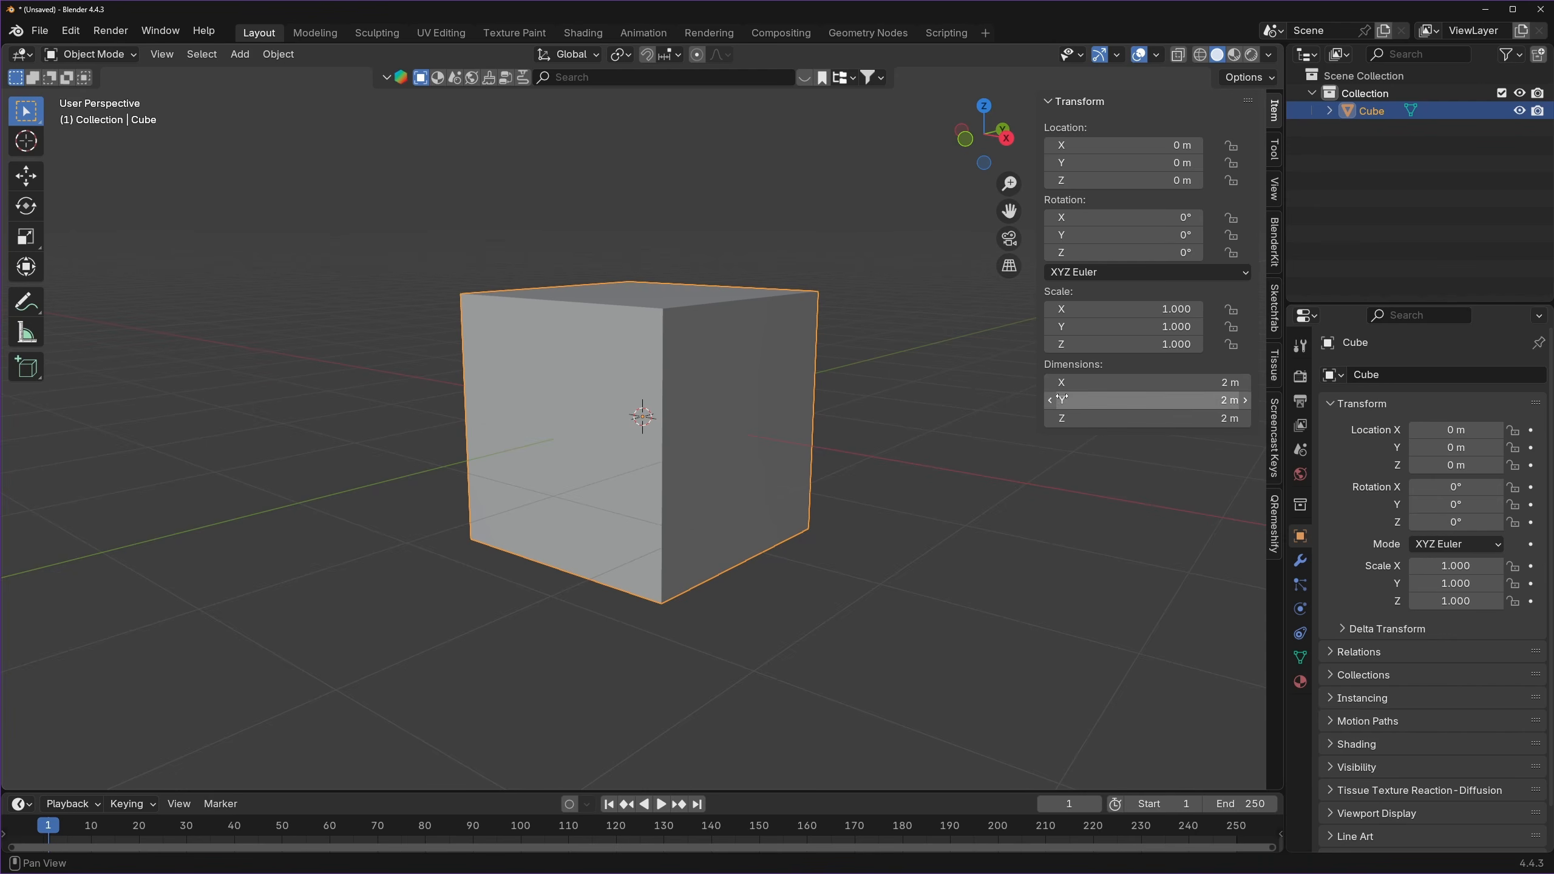
# - Set the cube's dimensions to 5 cm in X, 0.3 m in Y and 10 cm in Z, and frame it
pyautogui.click(1115, 382)
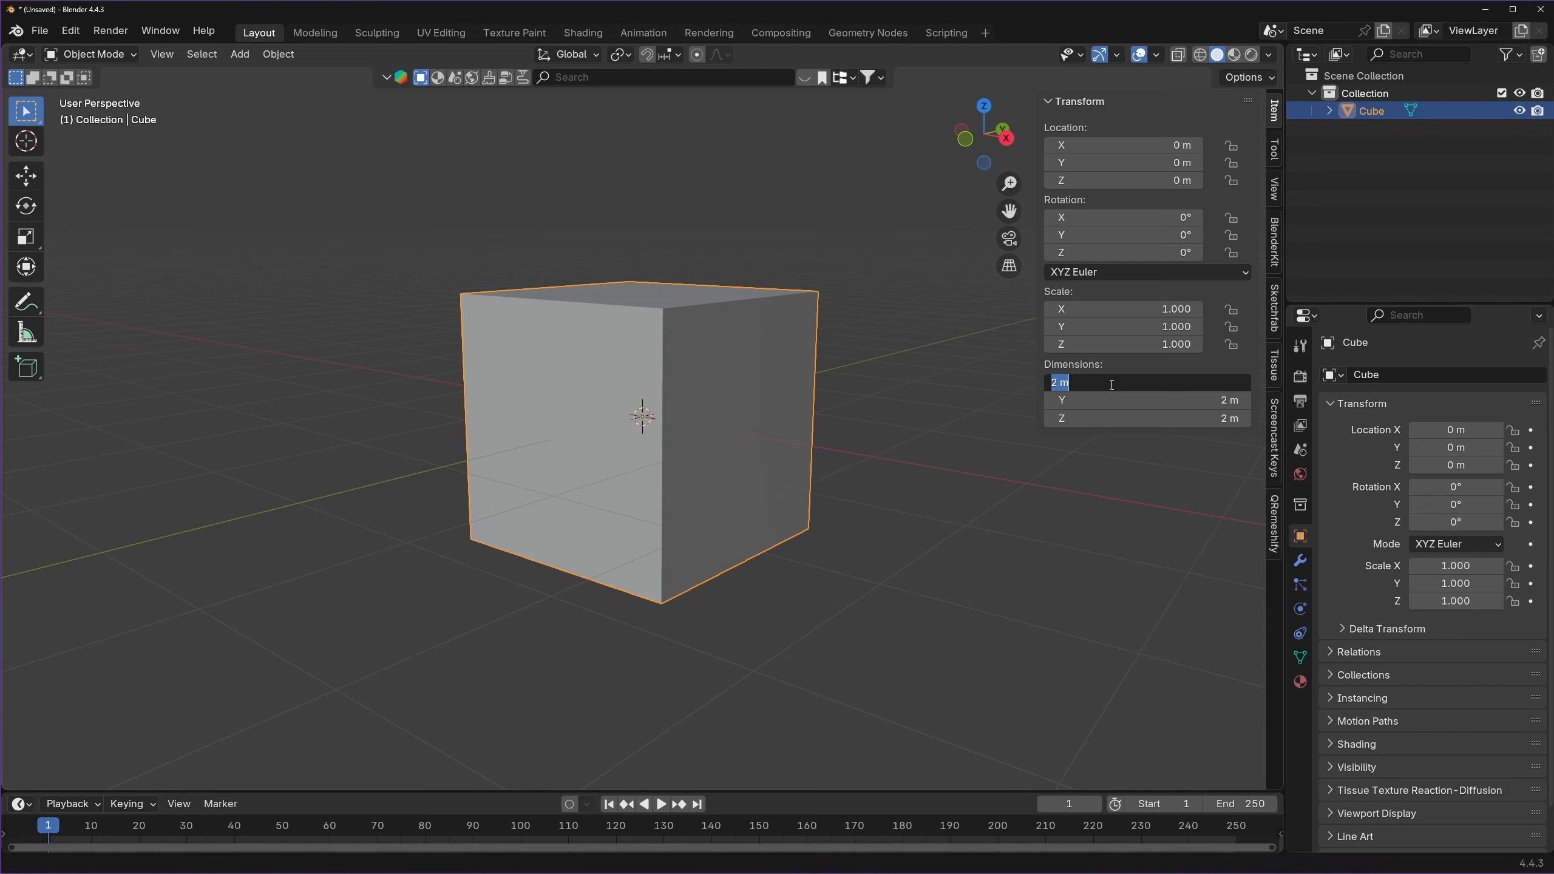
pyautogui.write('5cm')
pyautogui.press('Tab')
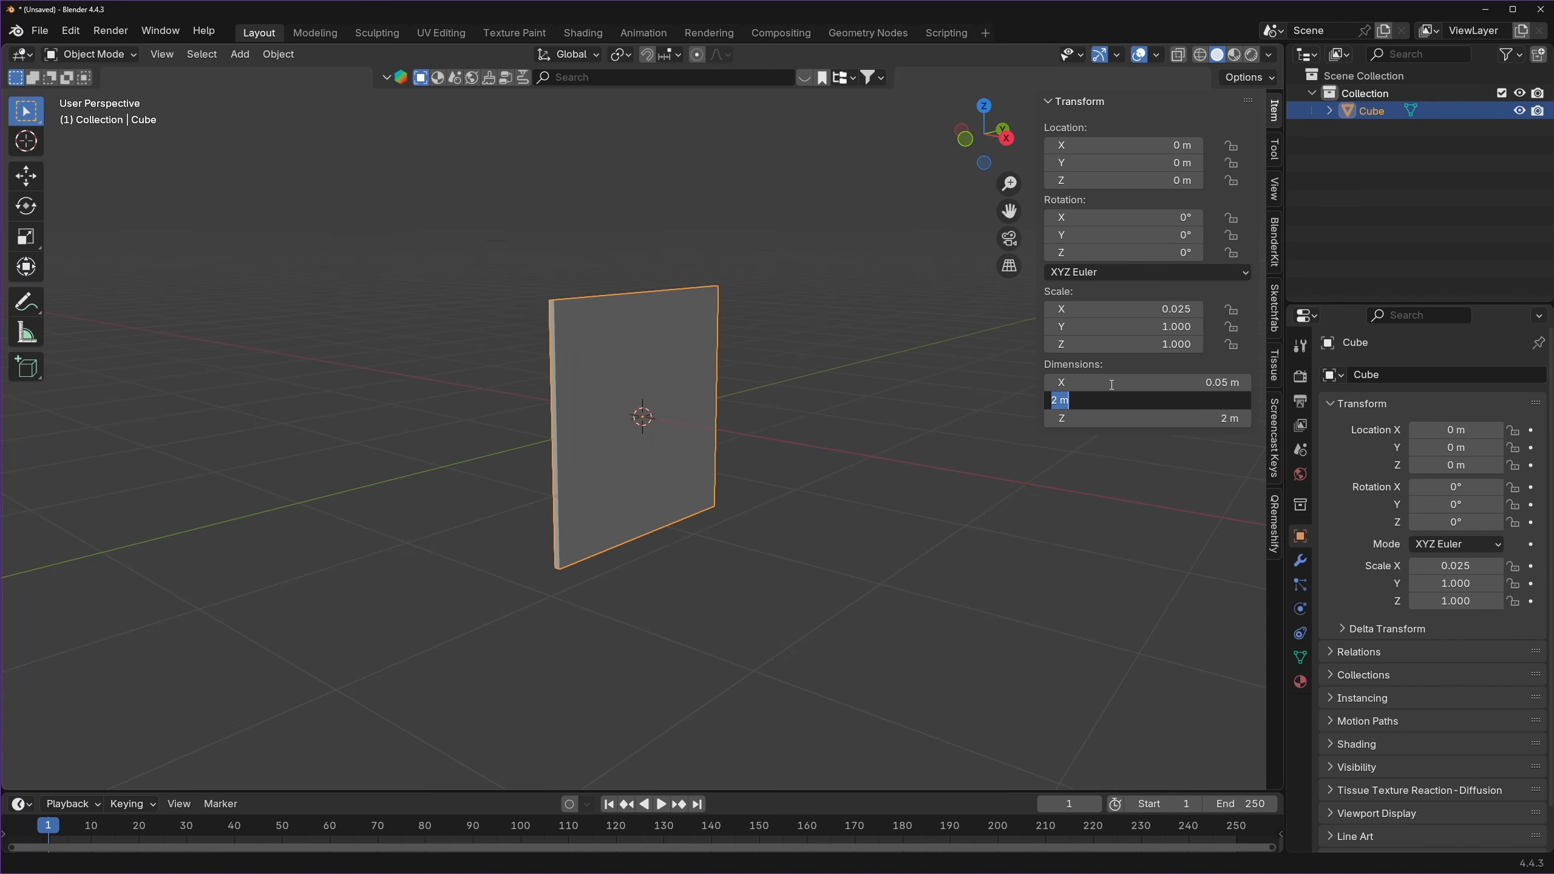
pyautogui.write('3')
pyautogui.press('Tab')
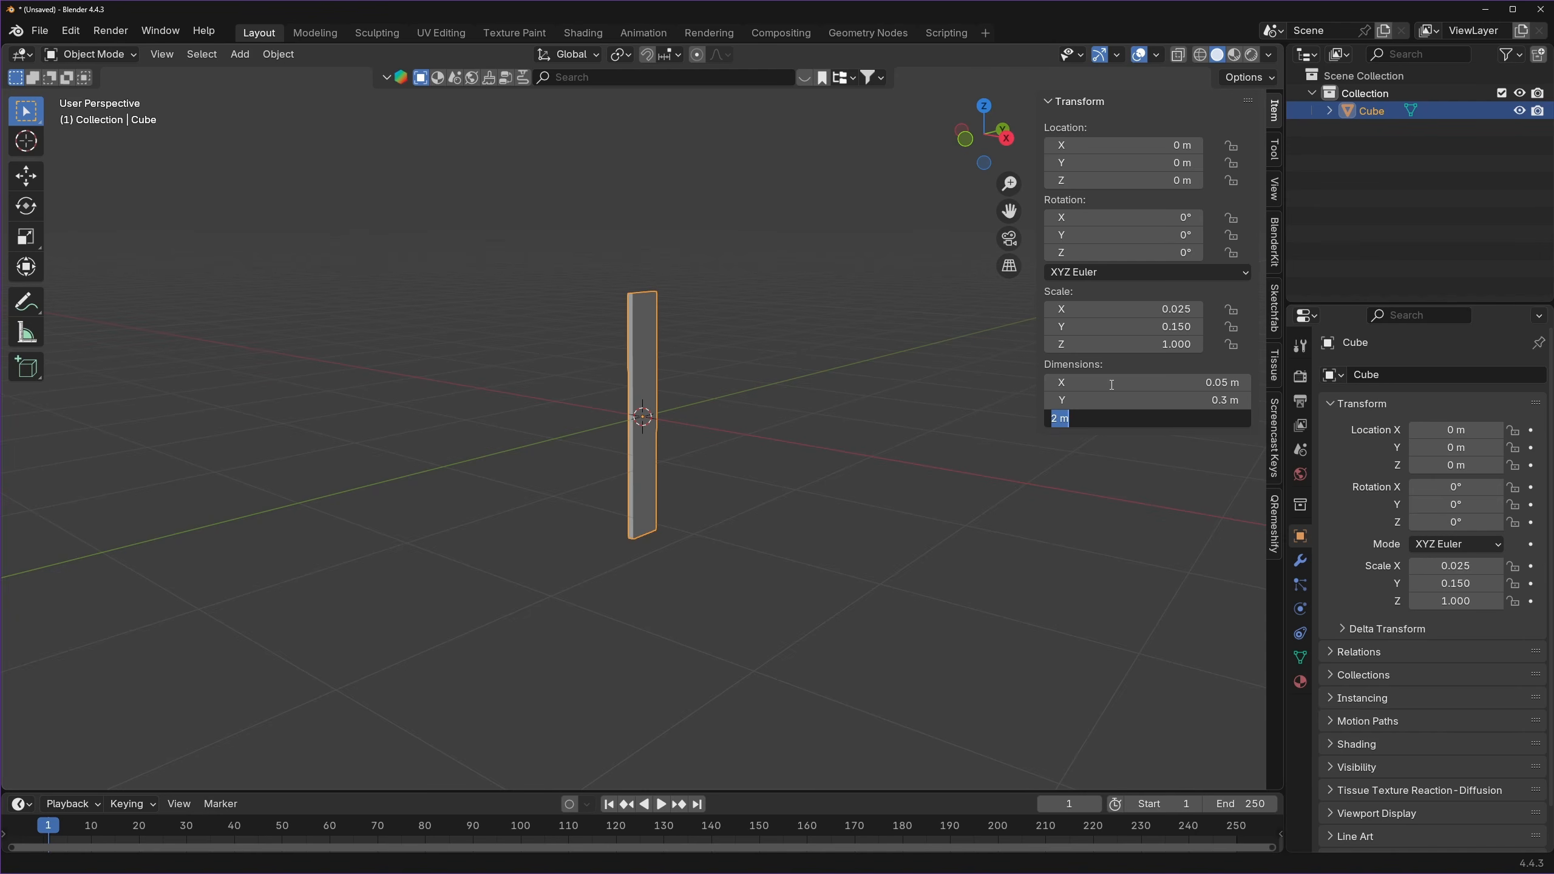
pyautogui.write('10cm')
pyautogui.press('Return')
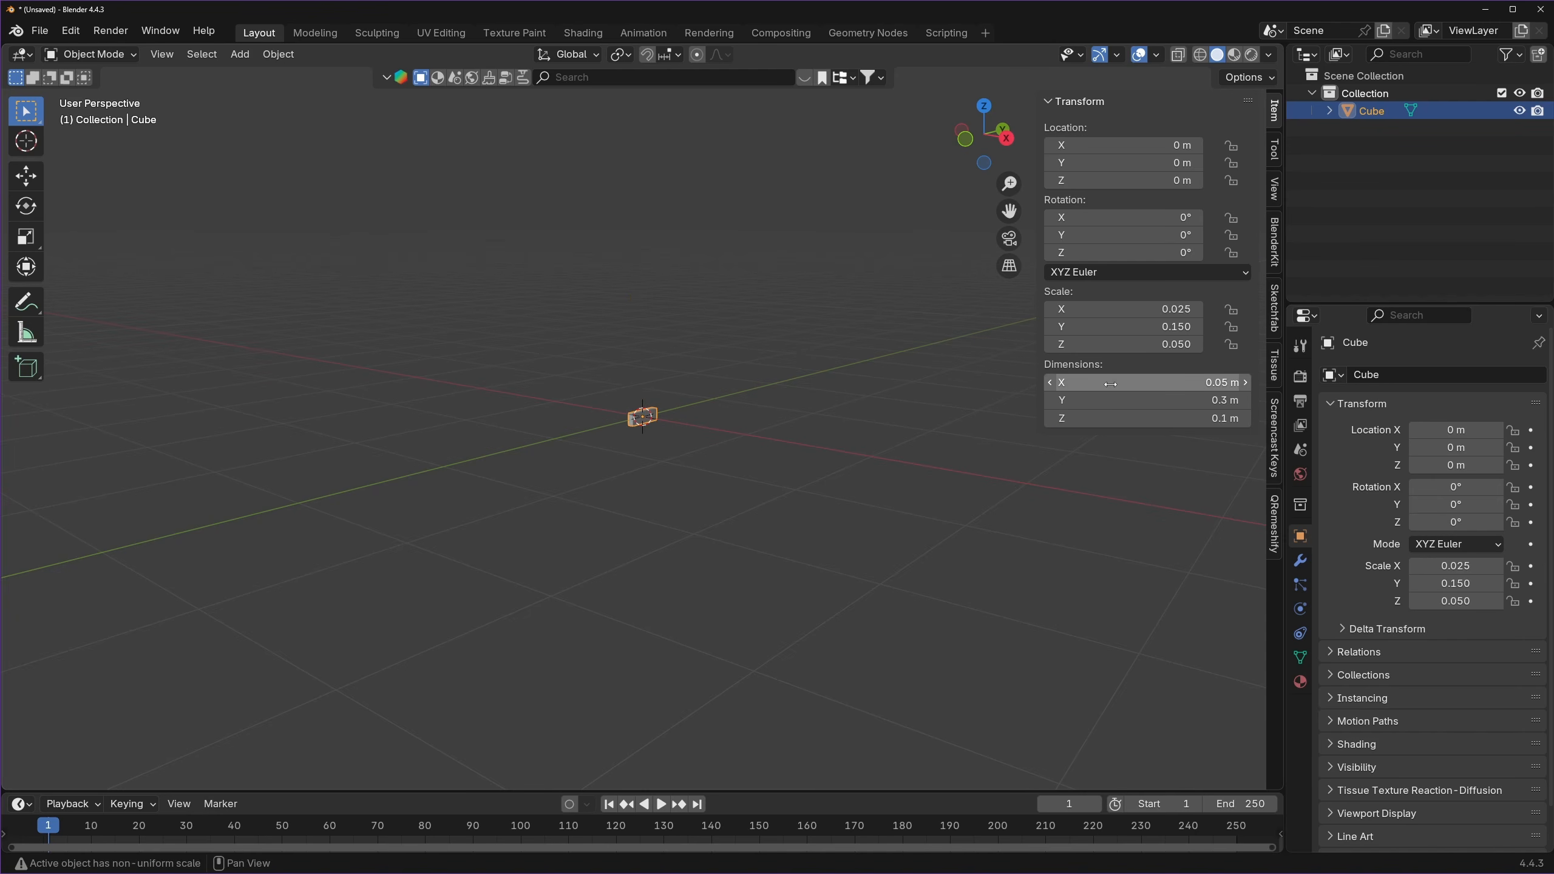
pyautogui.scroll(8, 646, 443)
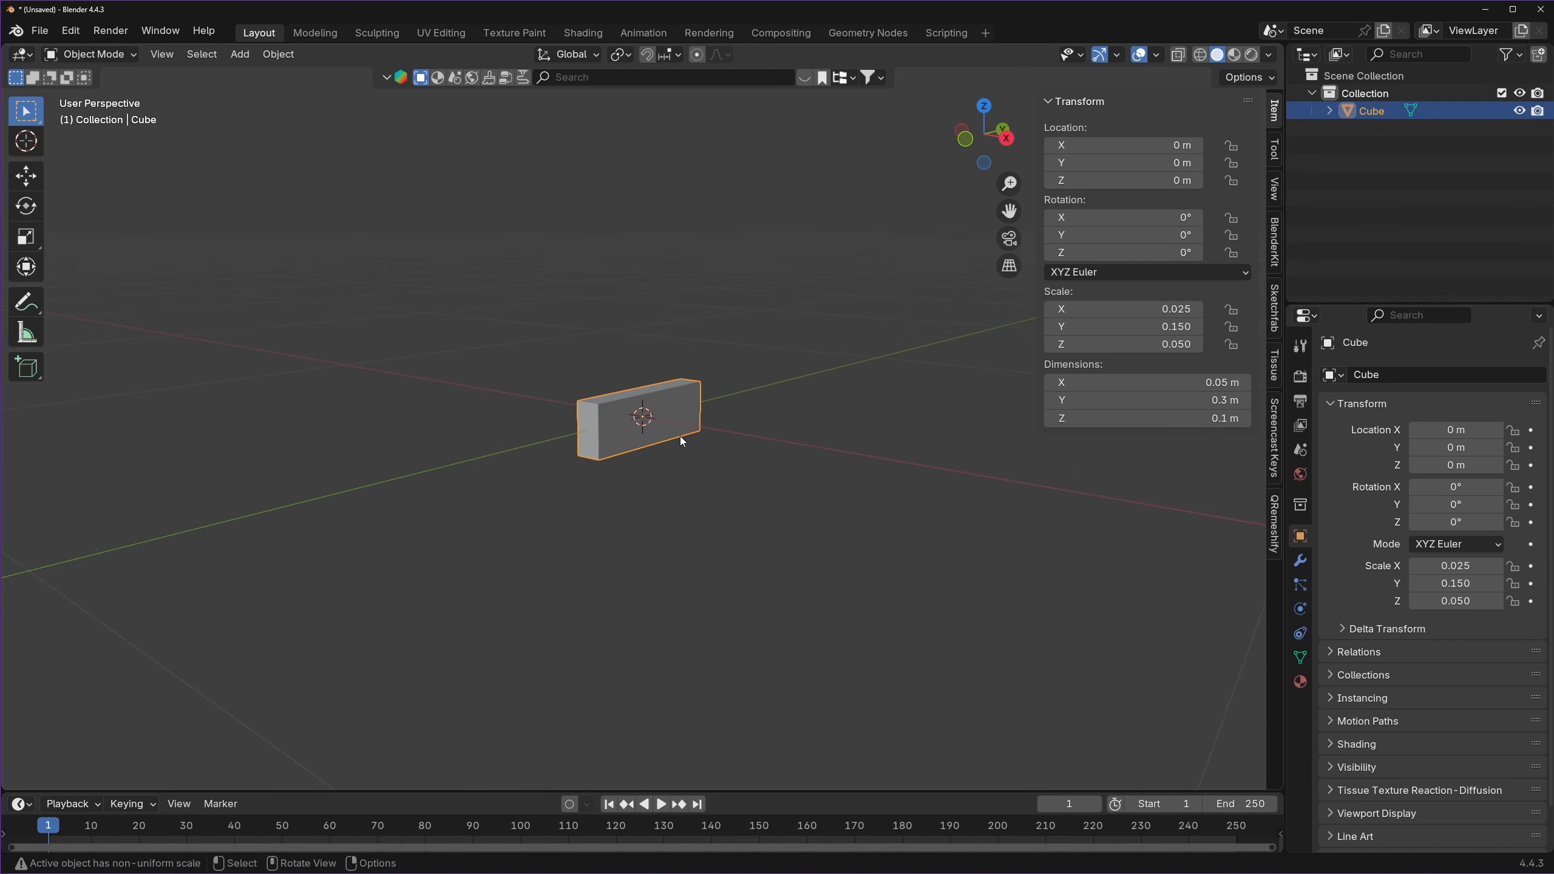
pyautogui.moveTo(679, 436); pyautogui.dragTo(568, 471, button='middle')
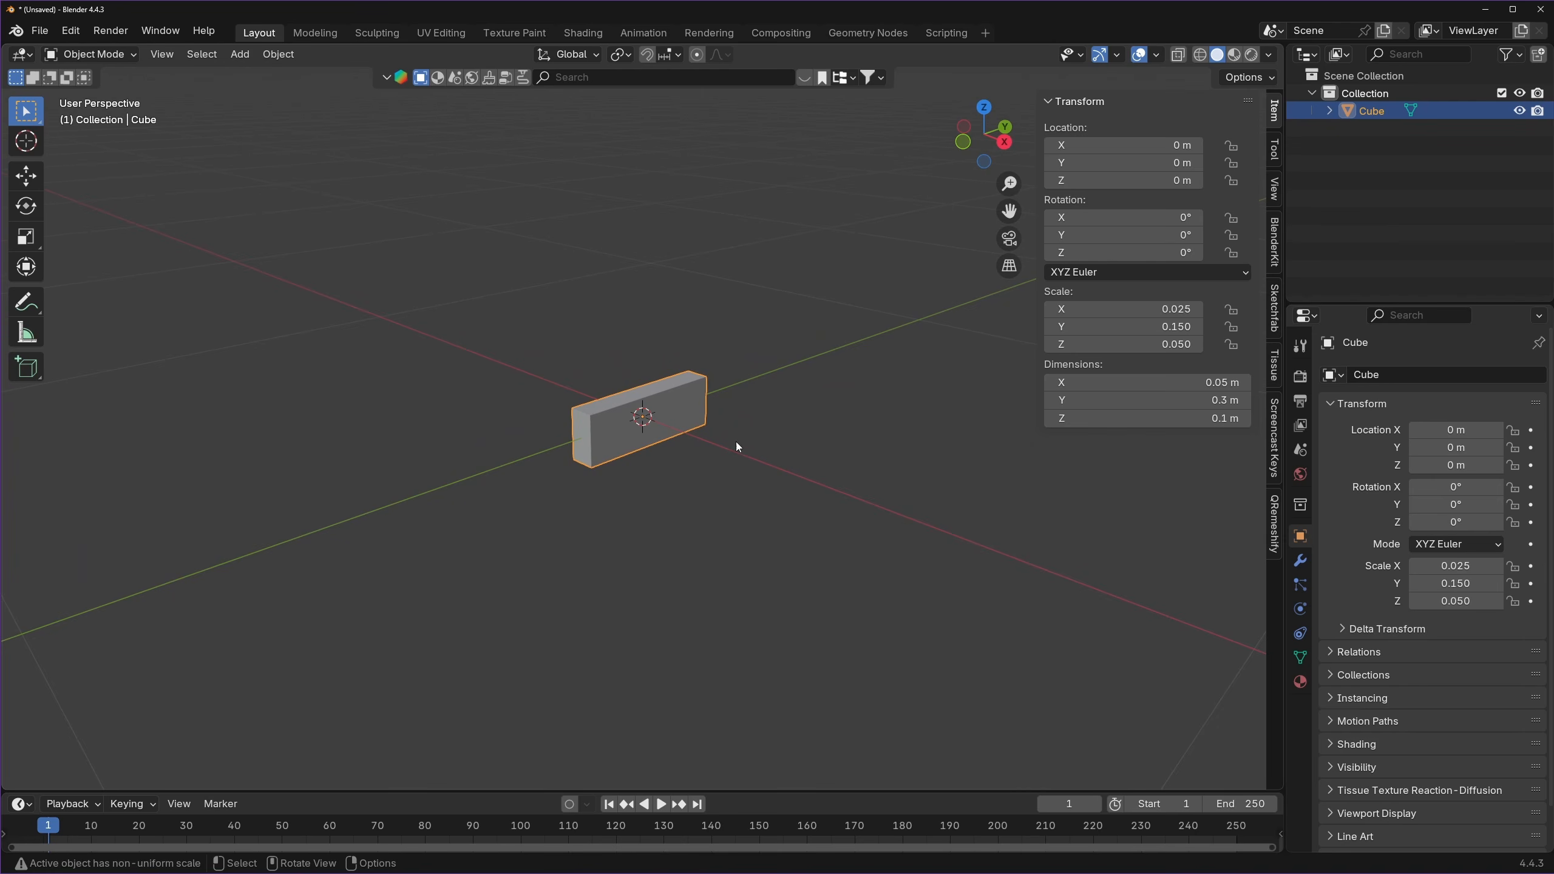
pyautogui.press('`')
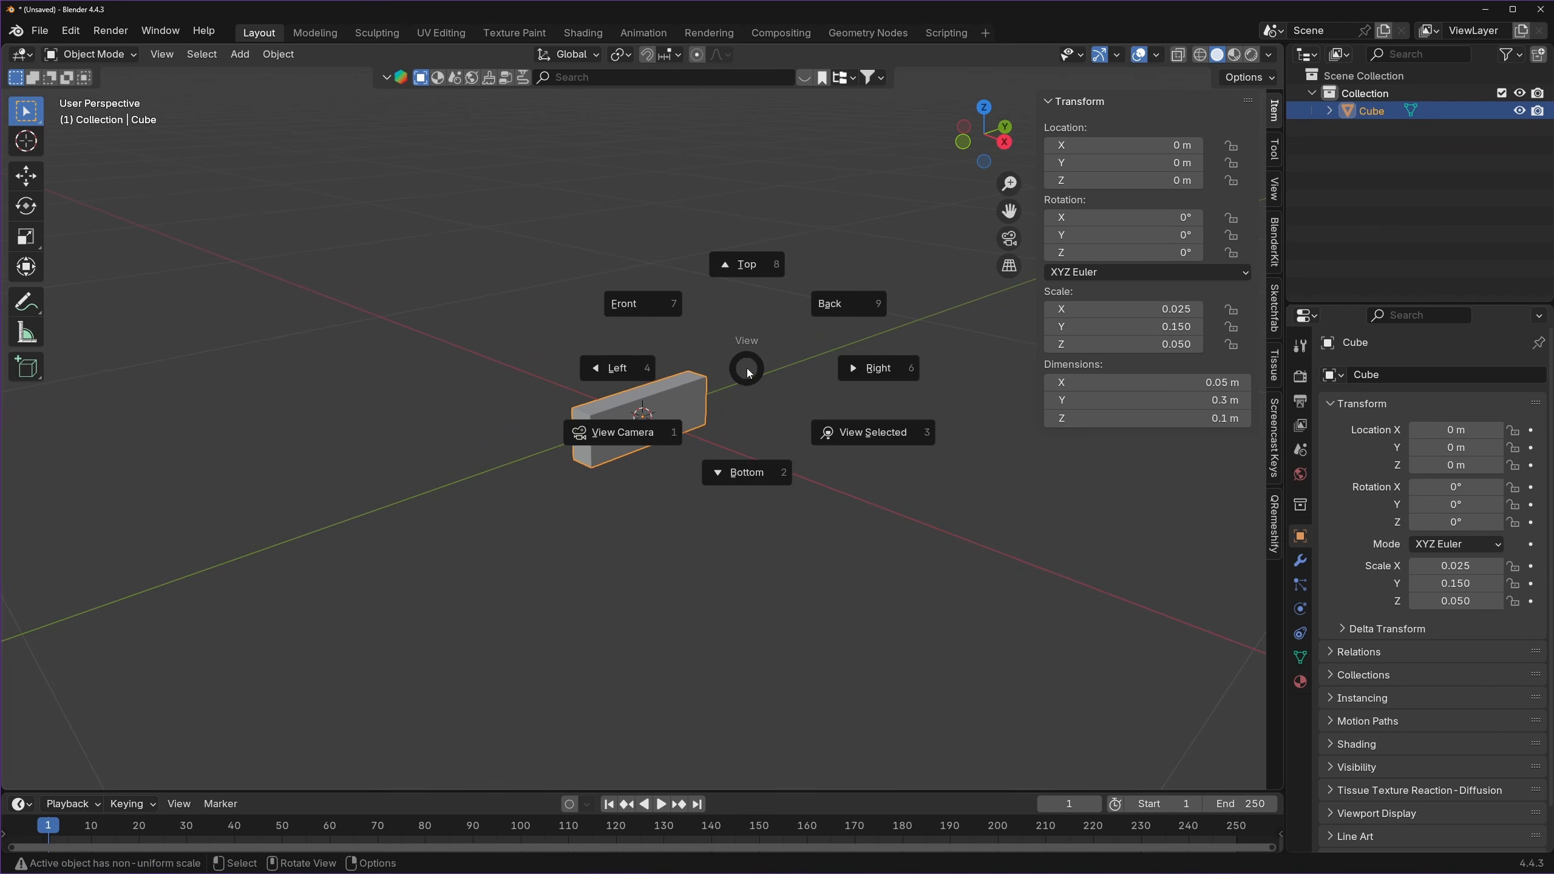
pyautogui.click(866, 436)
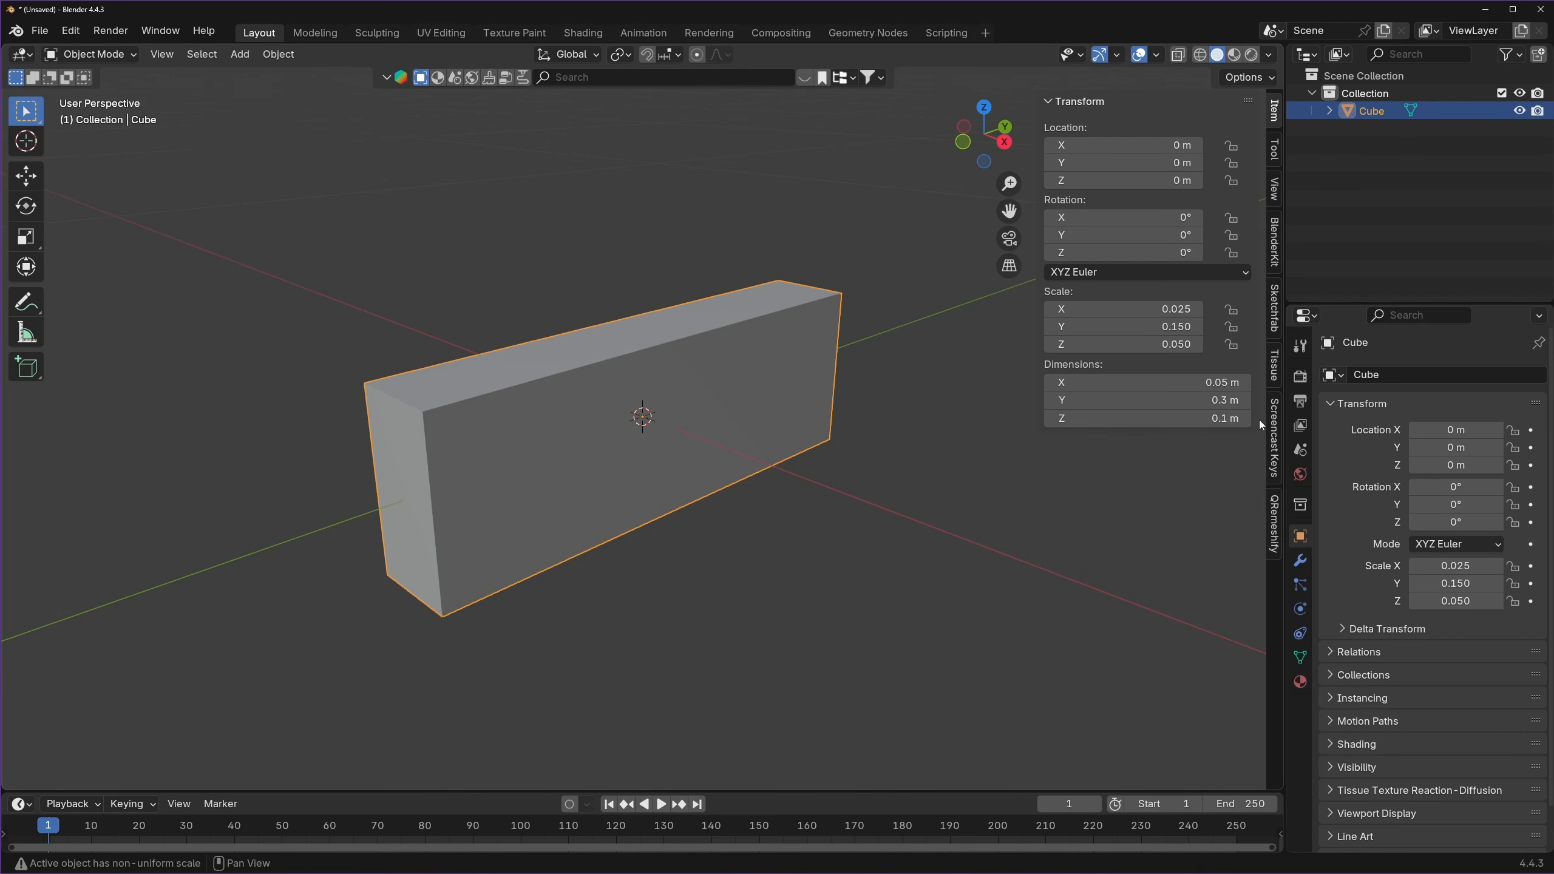
# - Turn on the Screencast Keys display and try it with a few key inputs over the viewport
pyautogui.click(1275, 442)
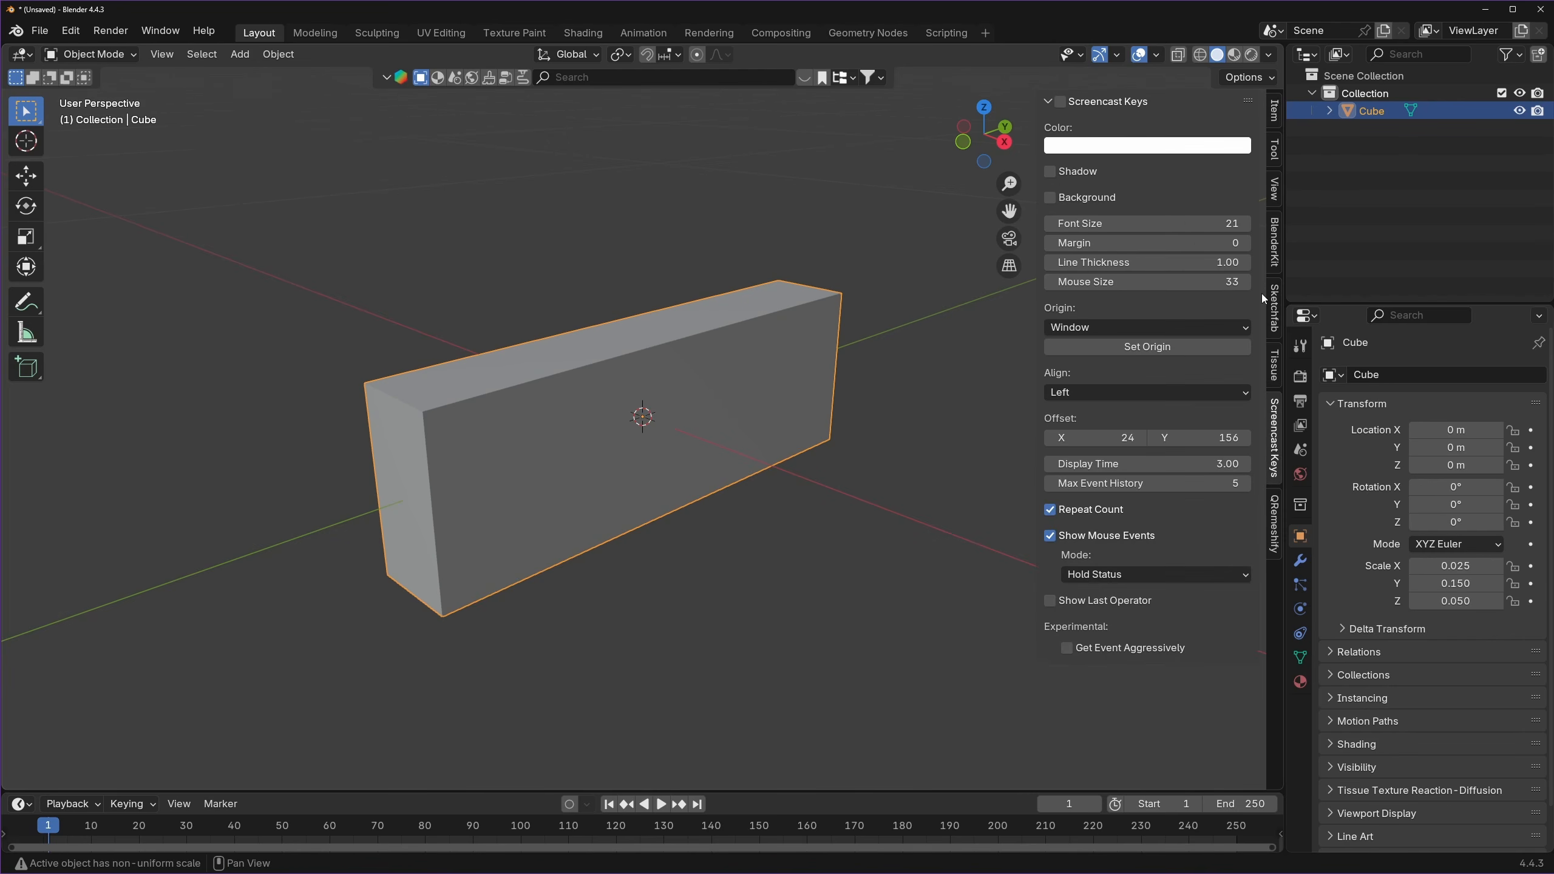
pyautogui.click(1059, 101)
pyautogui.click(914, 238)
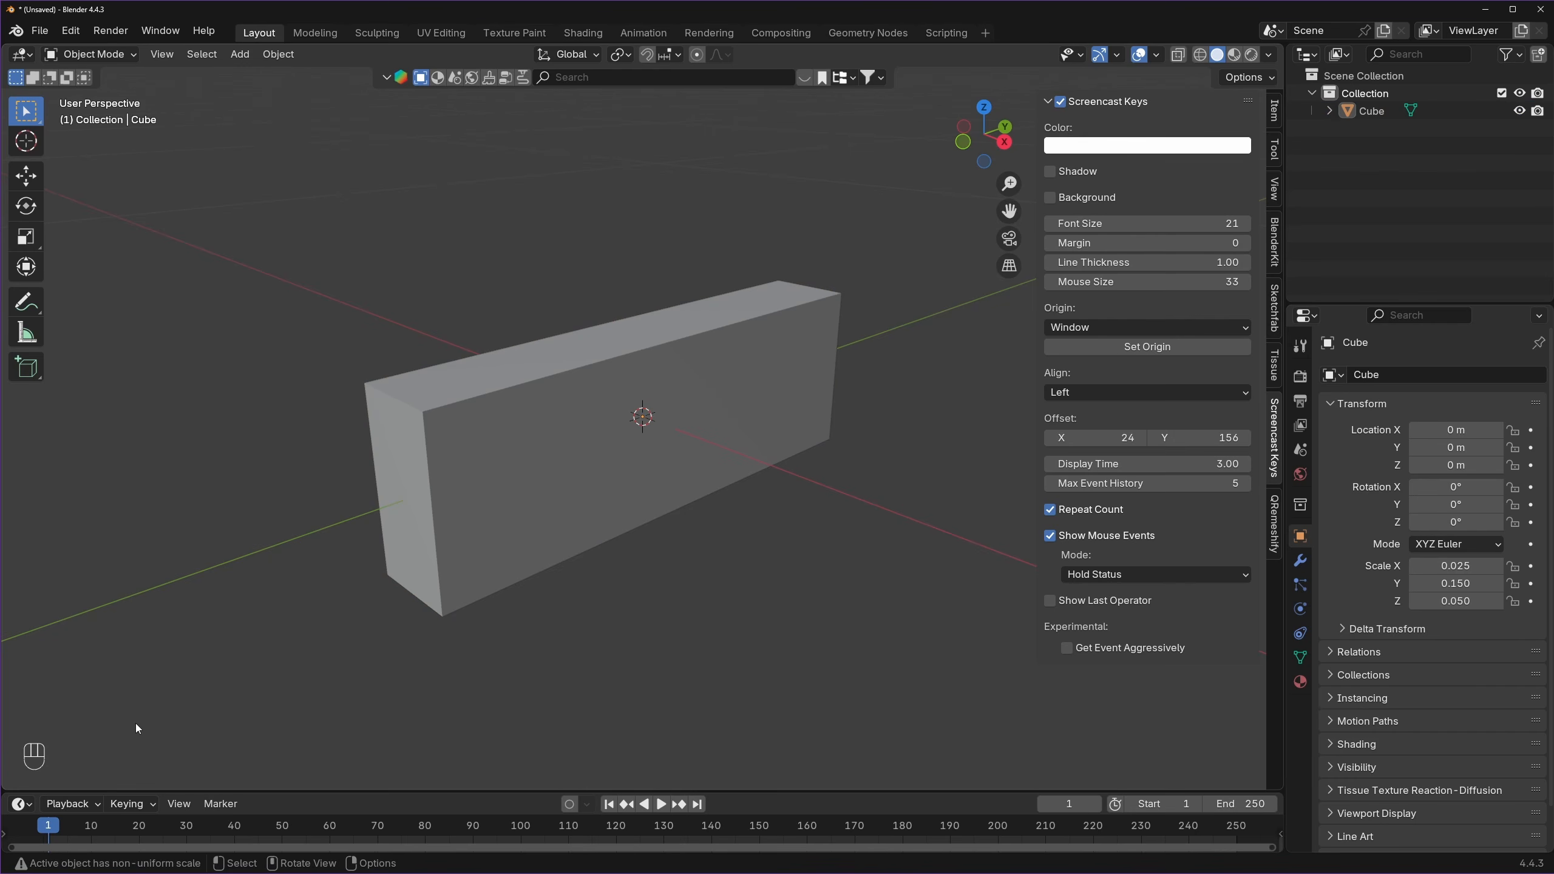
pyautogui.press('`')
pyautogui.press('`')
pyautogui.press('`')
pyautogui.press('`')
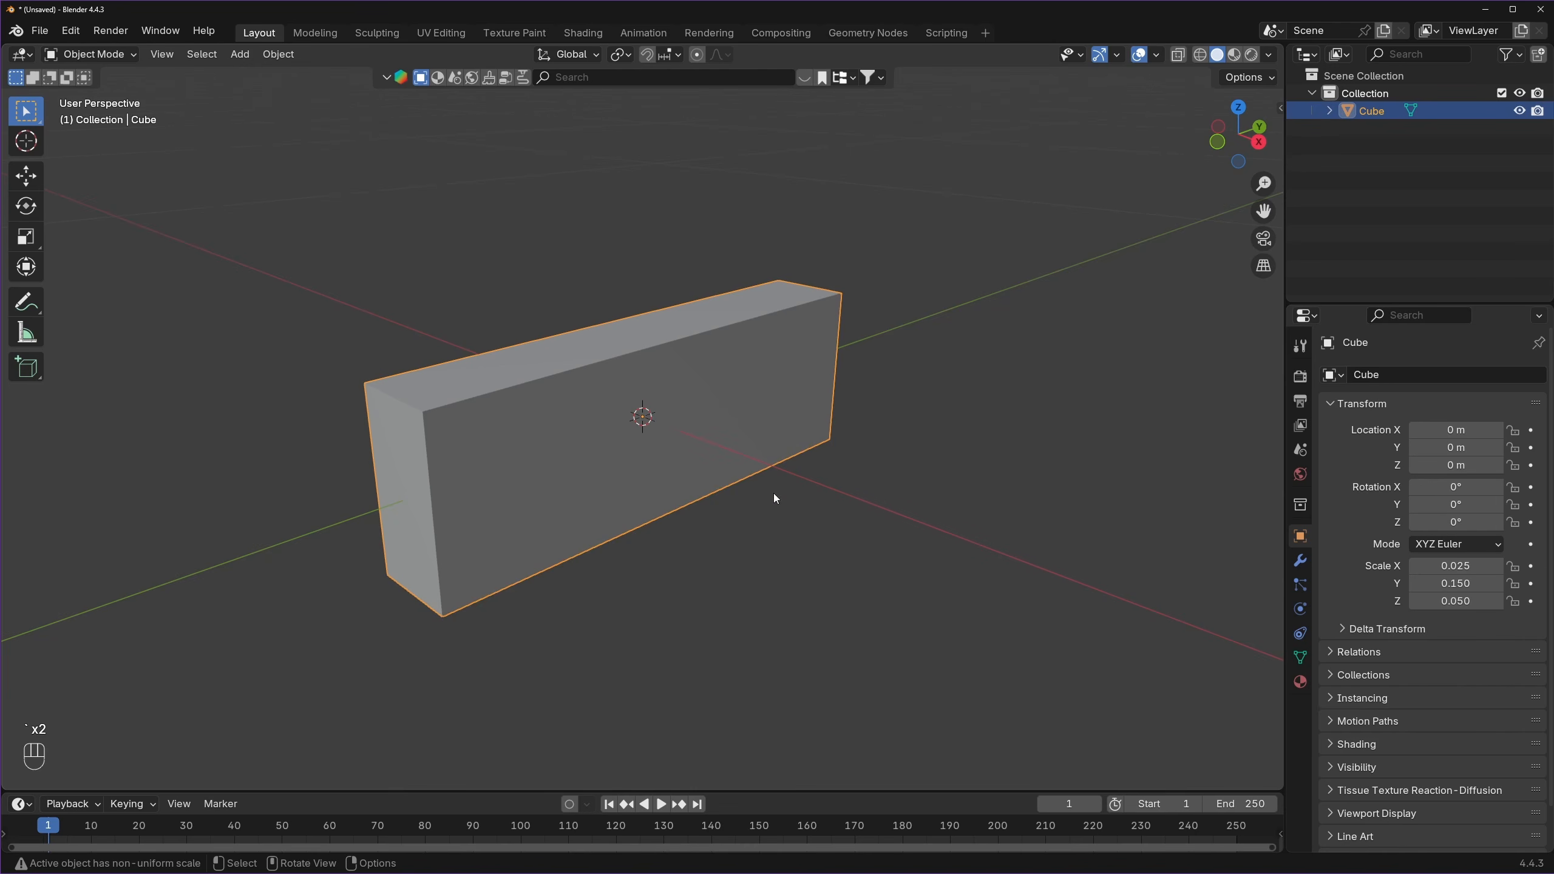
# - Enter Edit Mode on the block and add one horizontal loop cut around the middle of its height
pyautogui.moveTo(690, 472); pyautogui.dragTo(694, 457, button='middle')
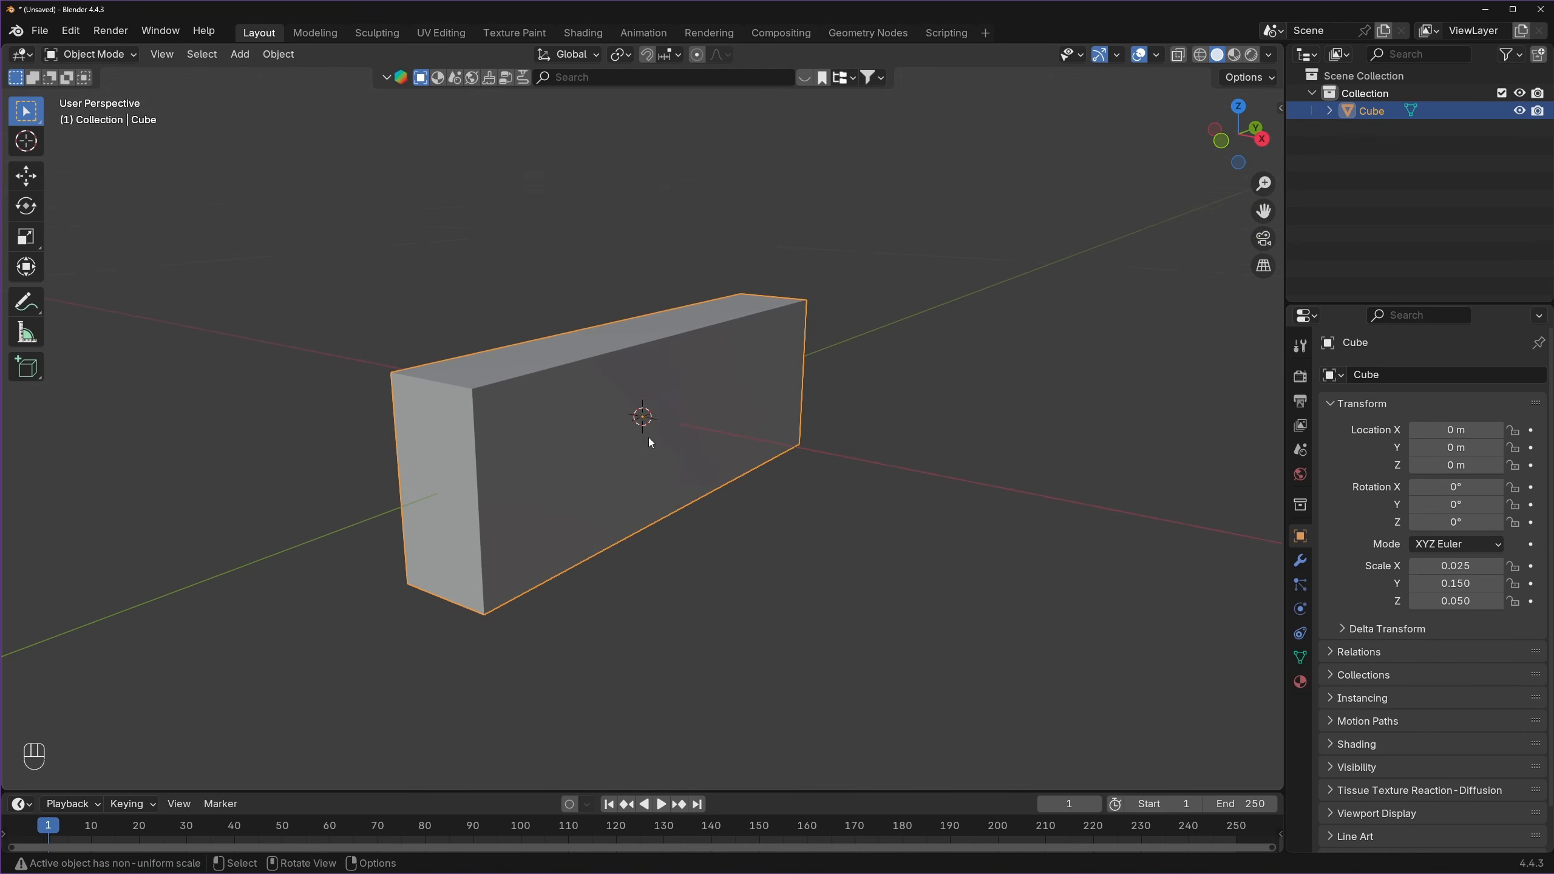
pyautogui.press('Tab')
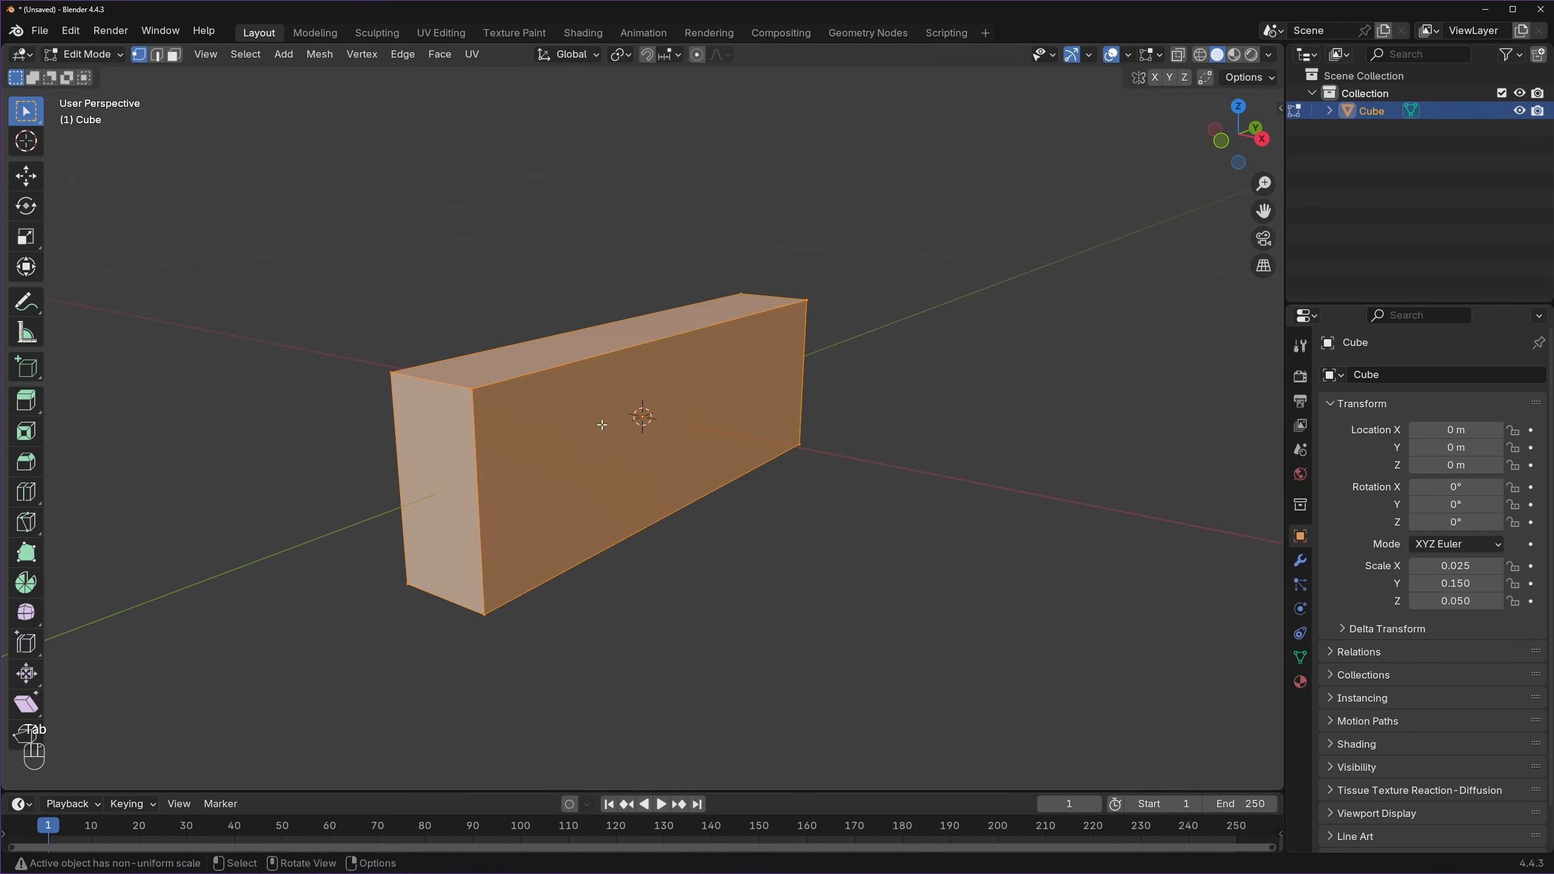
pyautogui.moveTo(602, 425); pyautogui.dragTo(538, 479, button='middle')
pyautogui.hotkey('ctrl', 'r')
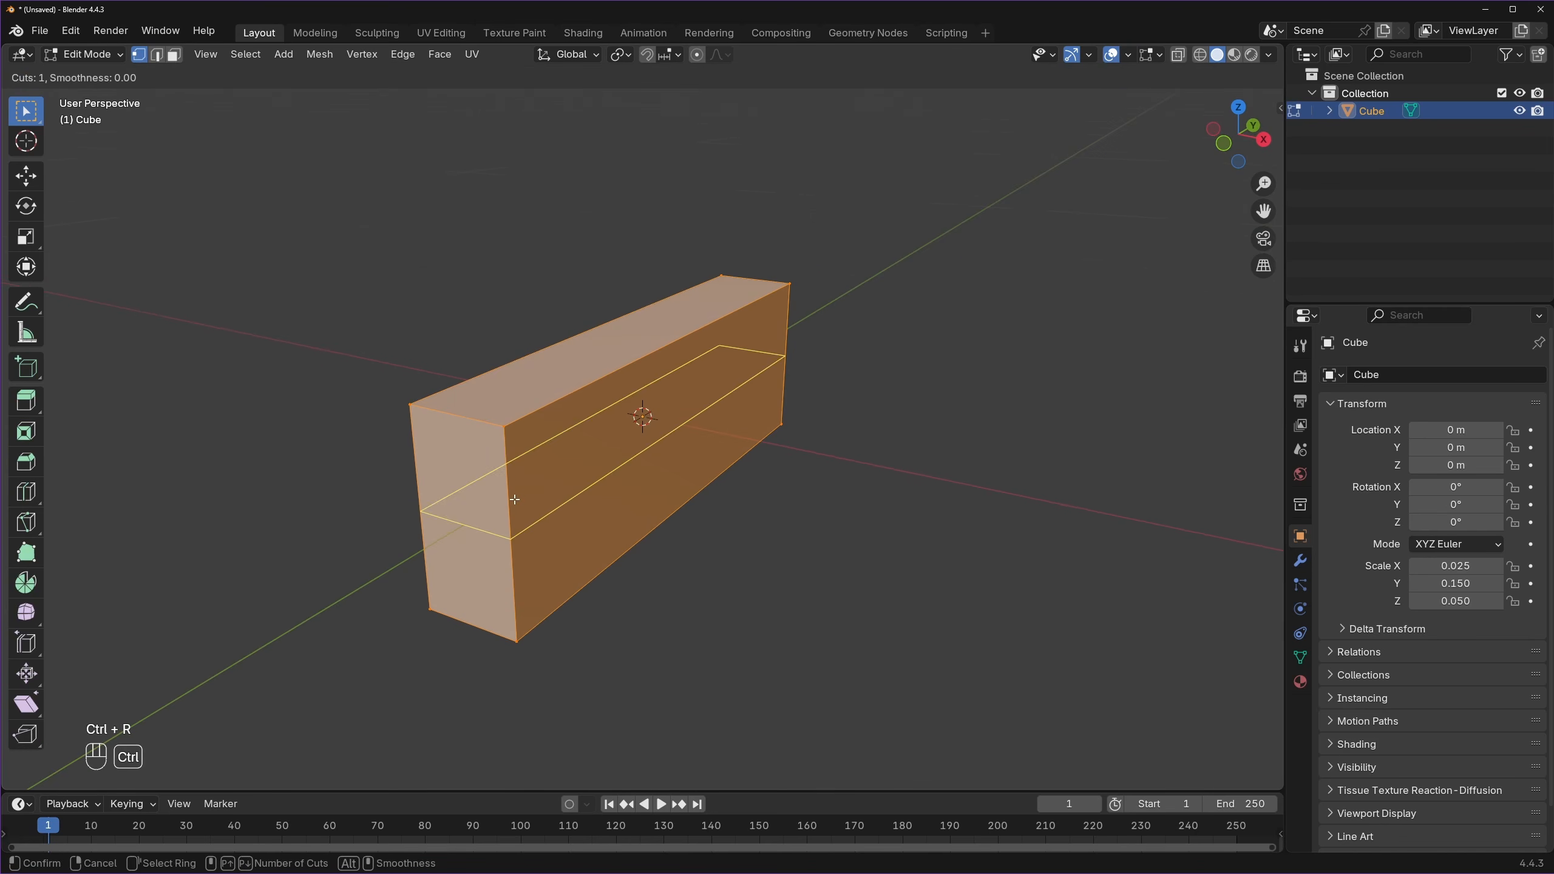
pyautogui.click(513, 536)
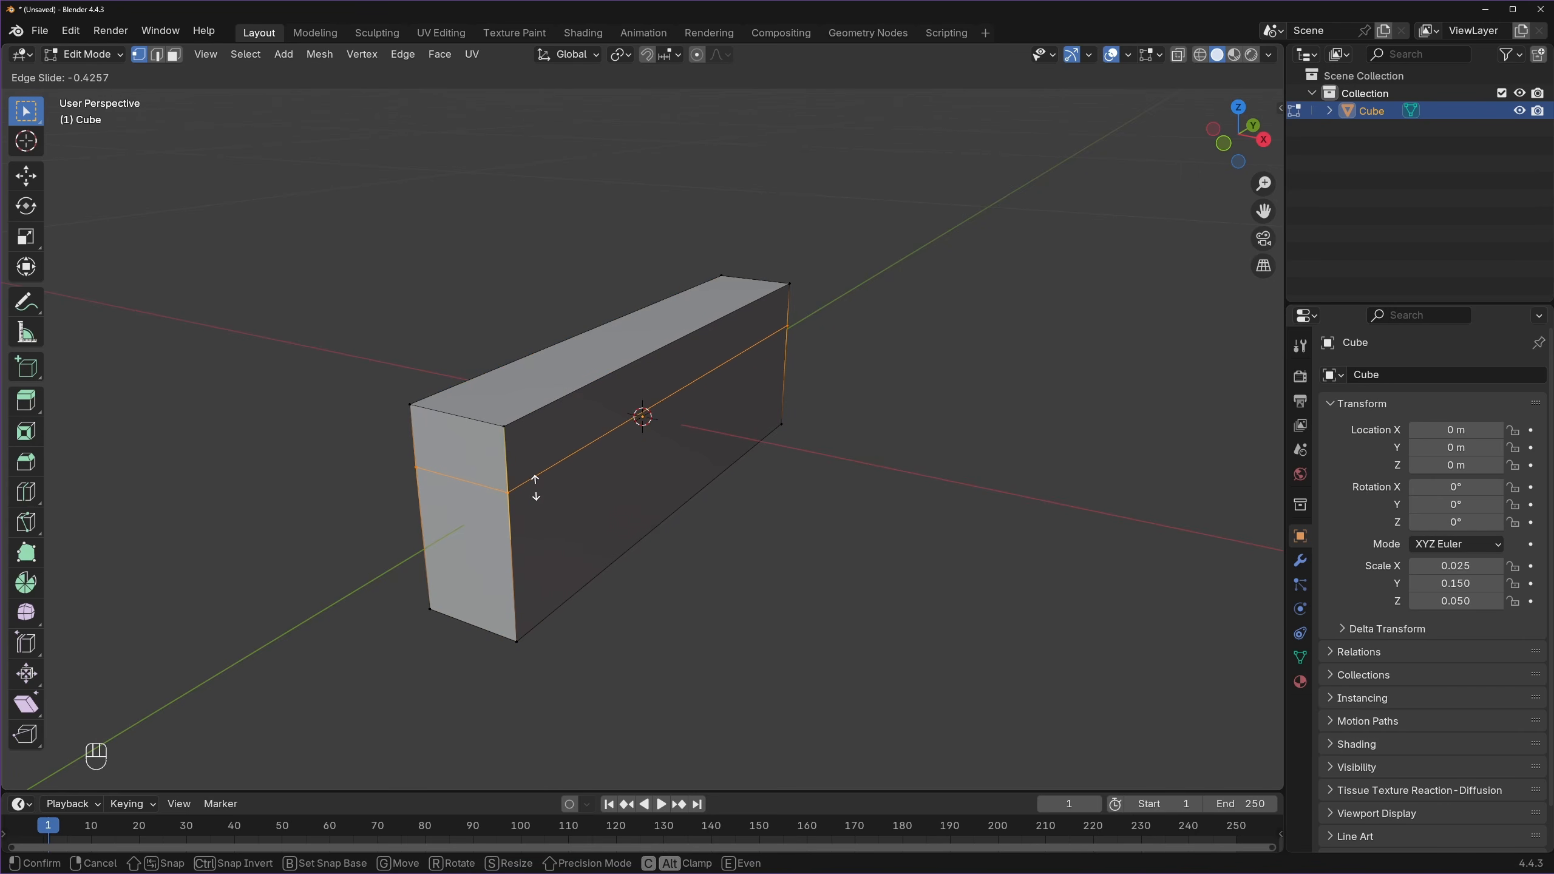
pyautogui.click(536, 472)
# - Add one vertical loop cut running lengthwise around the block, near the middle of its width
pyautogui.moveTo(532, 488); pyautogui.dragTo(566, 469, button='middle')
pyautogui.hotkey('ctrl', 'r')
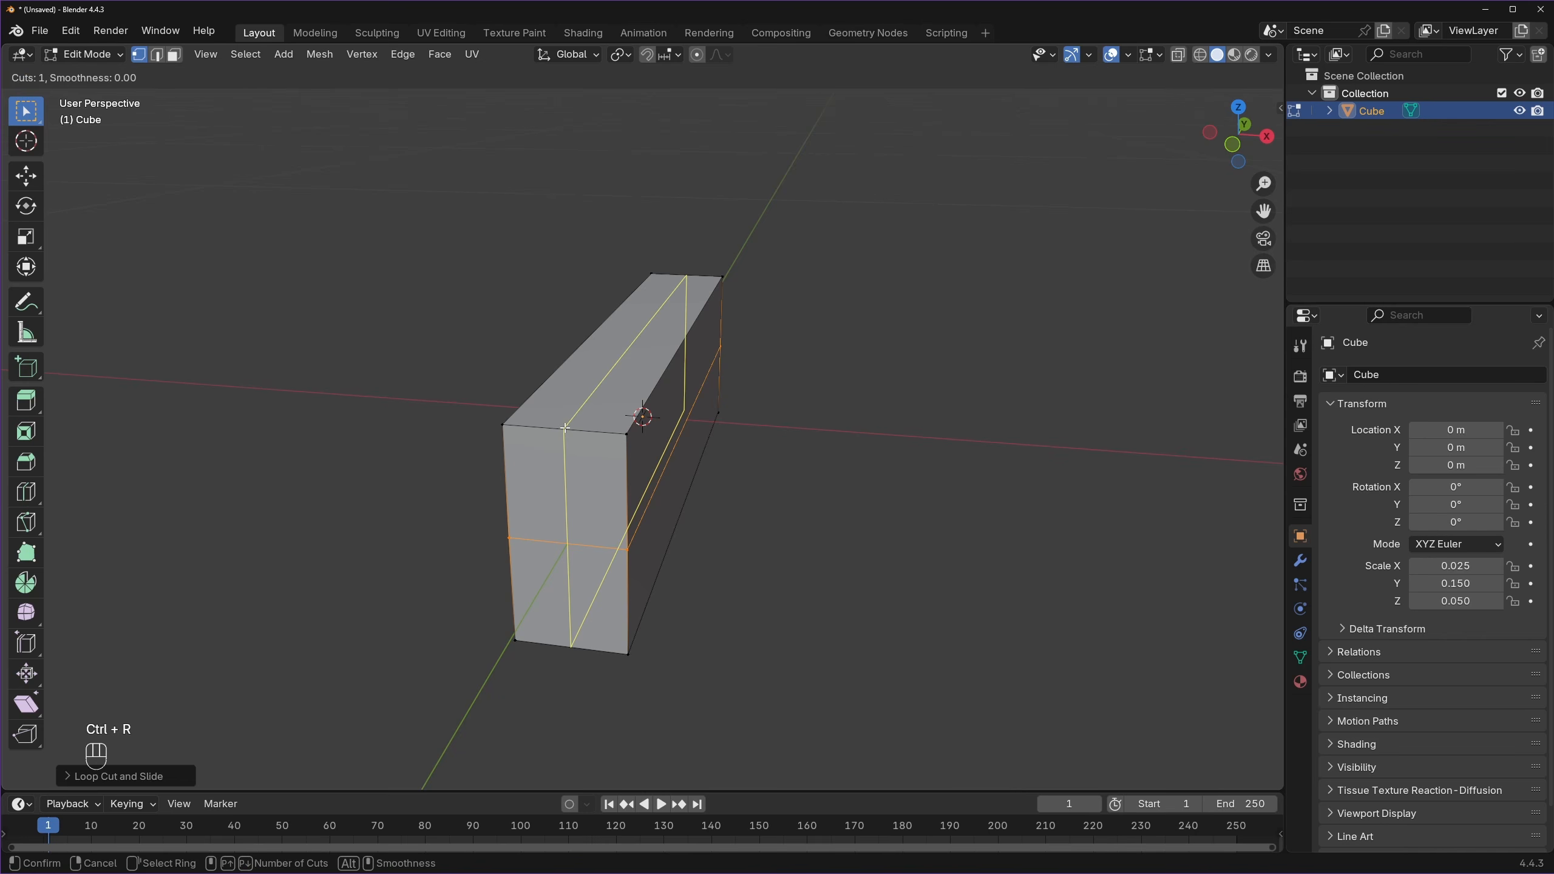
pyautogui.click(563, 427)
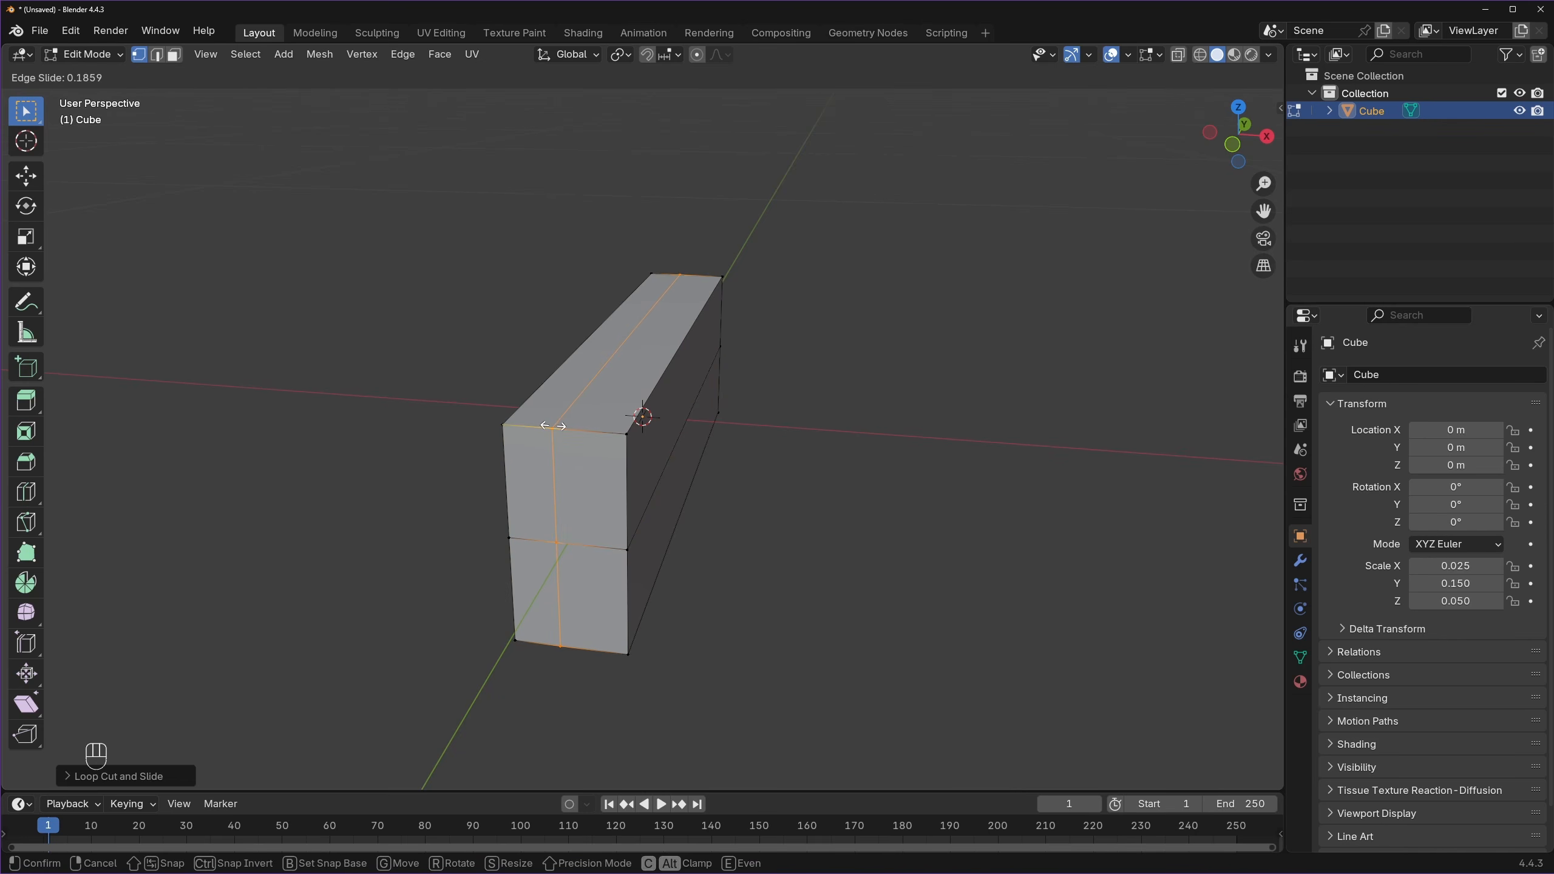
pyautogui.click(553, 425)
# - Add three evenly spaced loop cuts across the block's length, leaving them at their default positions without sliding
pyautogui.moveTo(669, 471); pyautogui.dragTo(624, 424, button='middle')
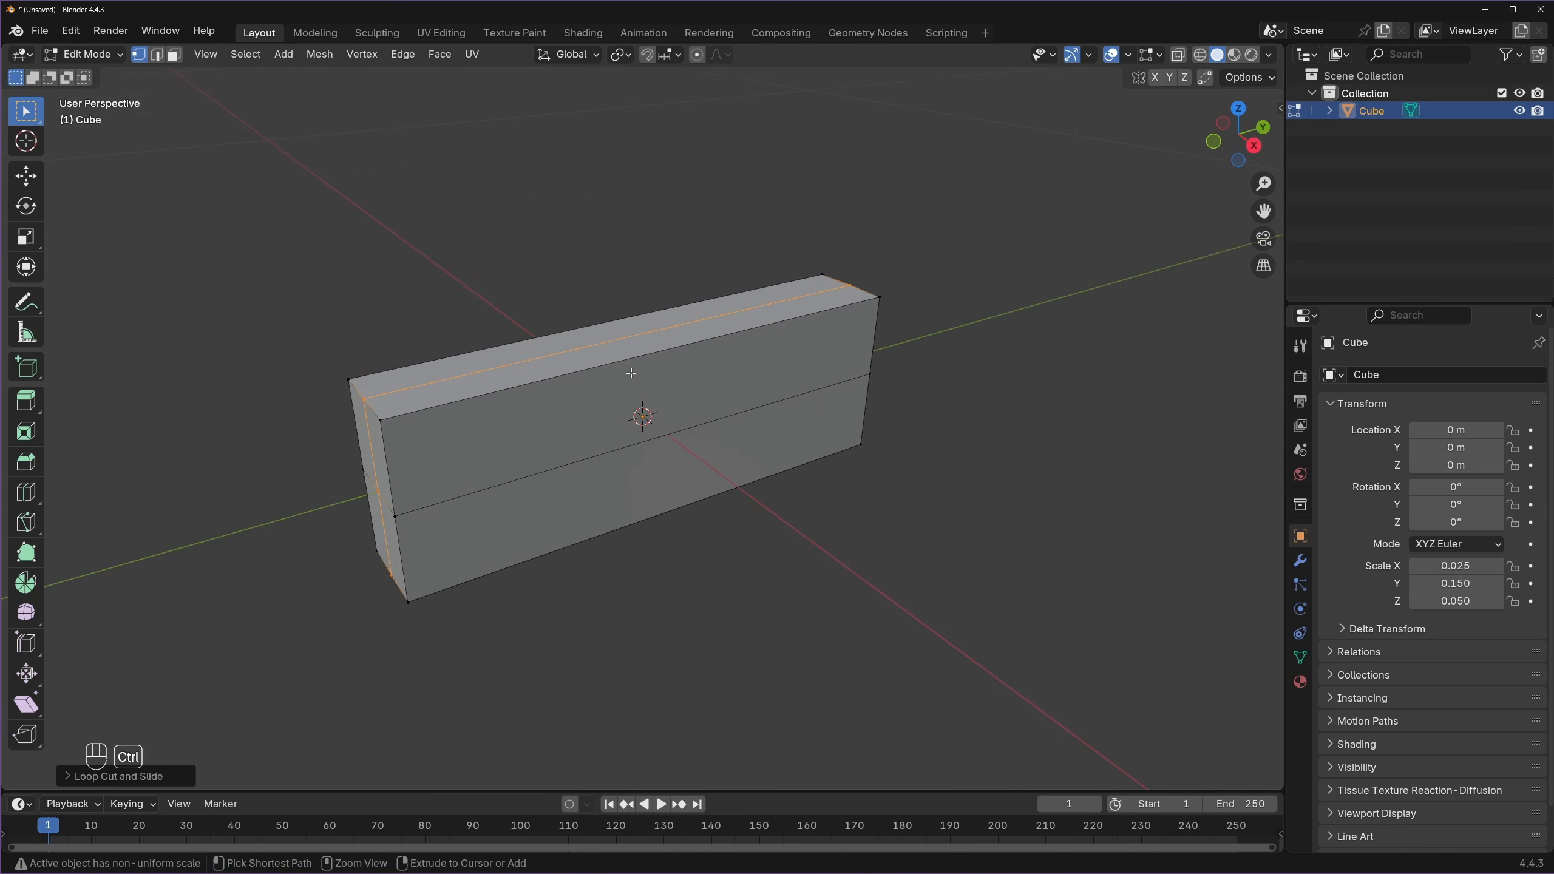
pyautogui.hotkey('ctrl', 'r')
pyautogui.scroll(1, 673, 351)
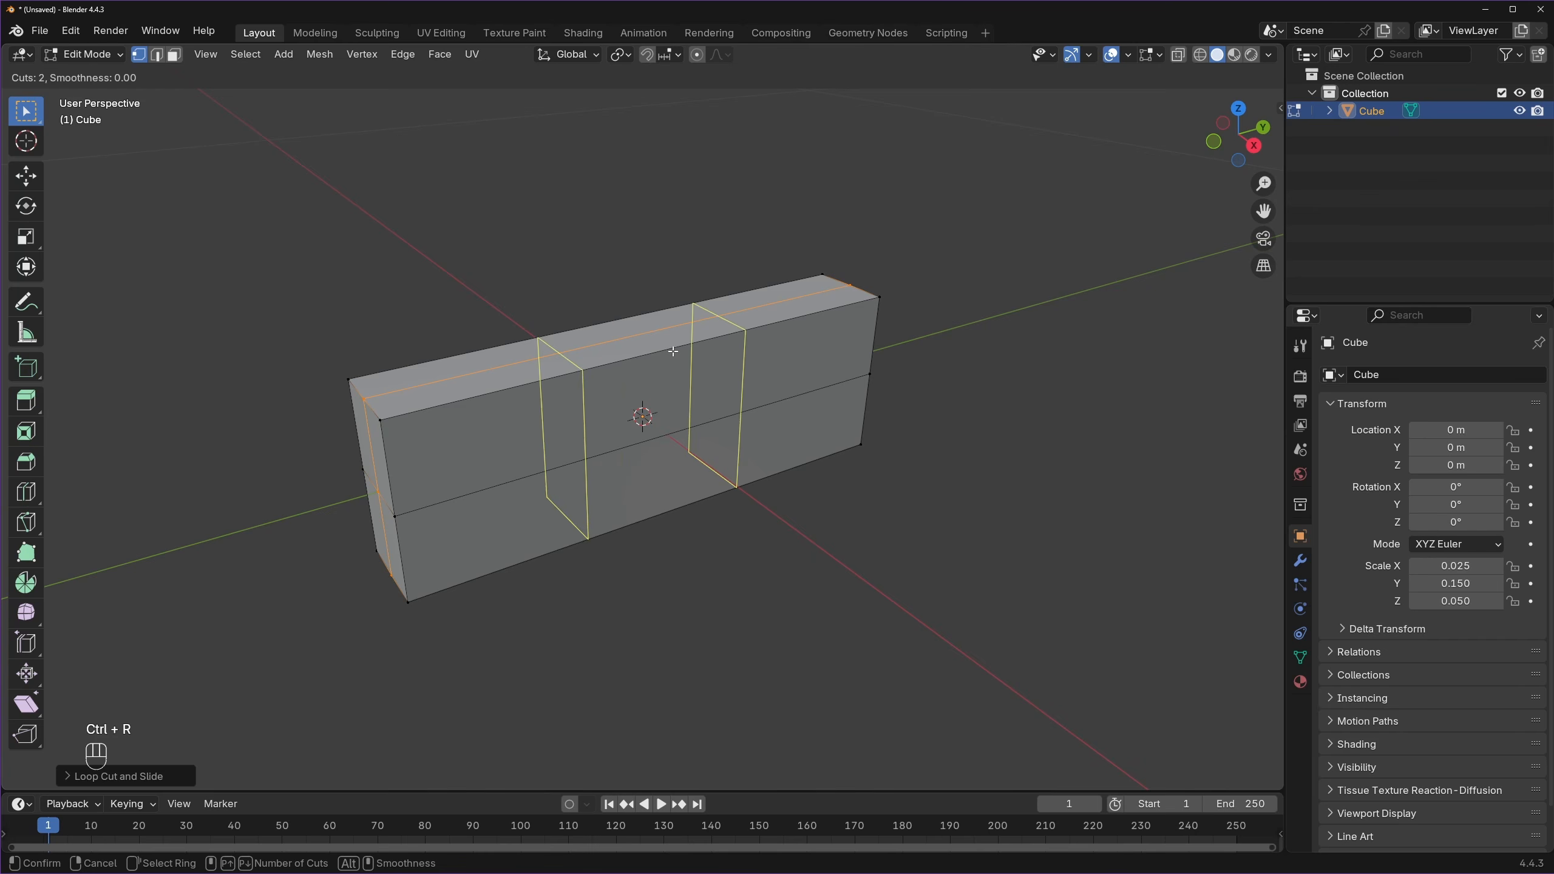
pyautogui.scroll(1, 673, 351)
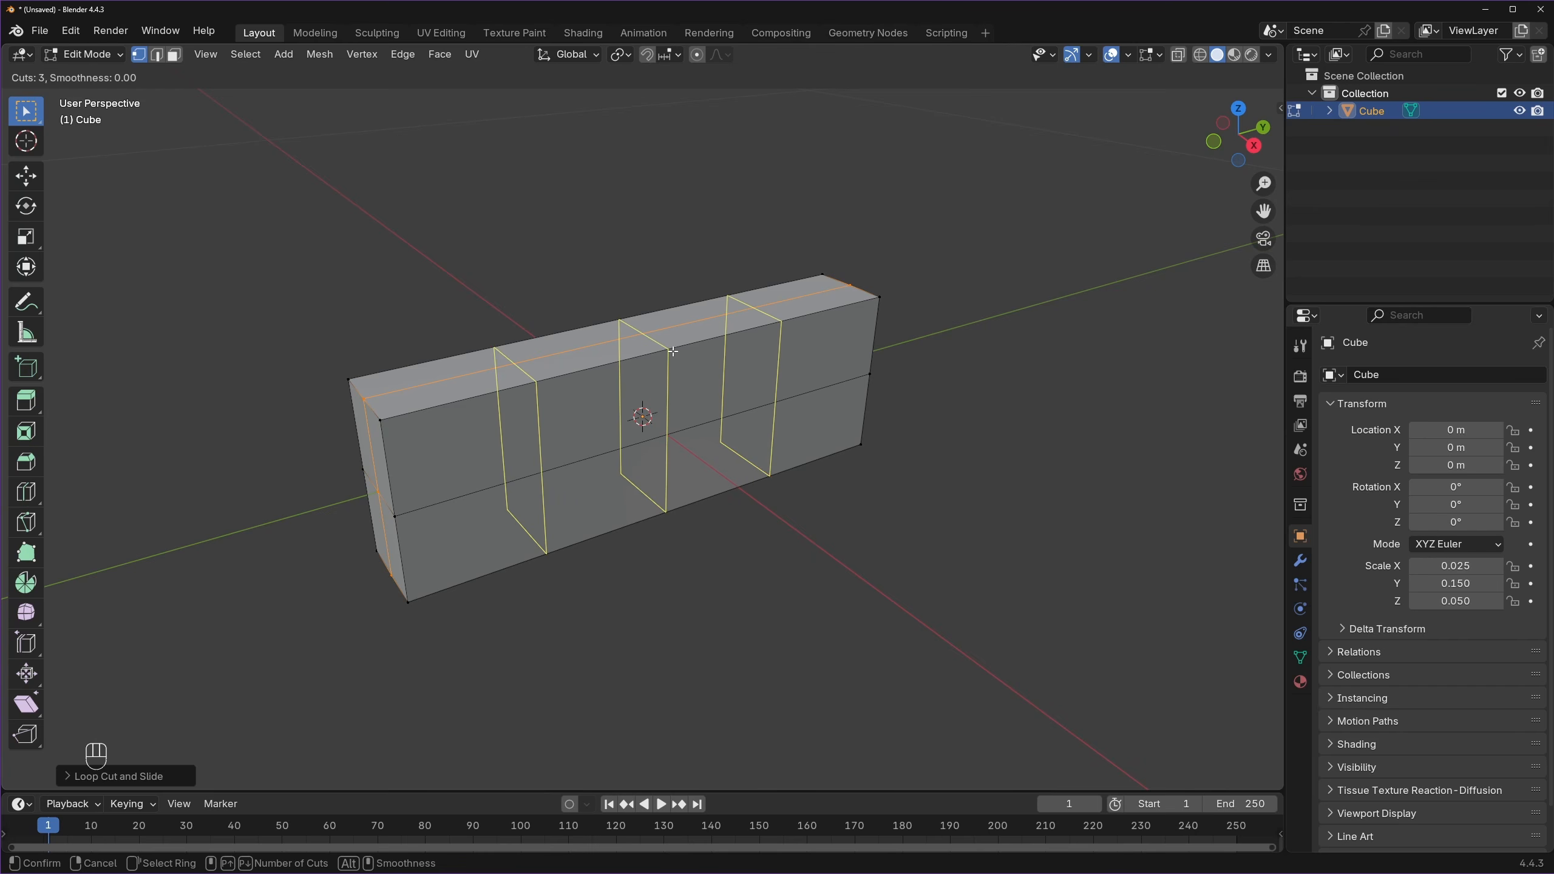
pyautogui.click(673, 351)
pyautogui.rightClick(630, 420)
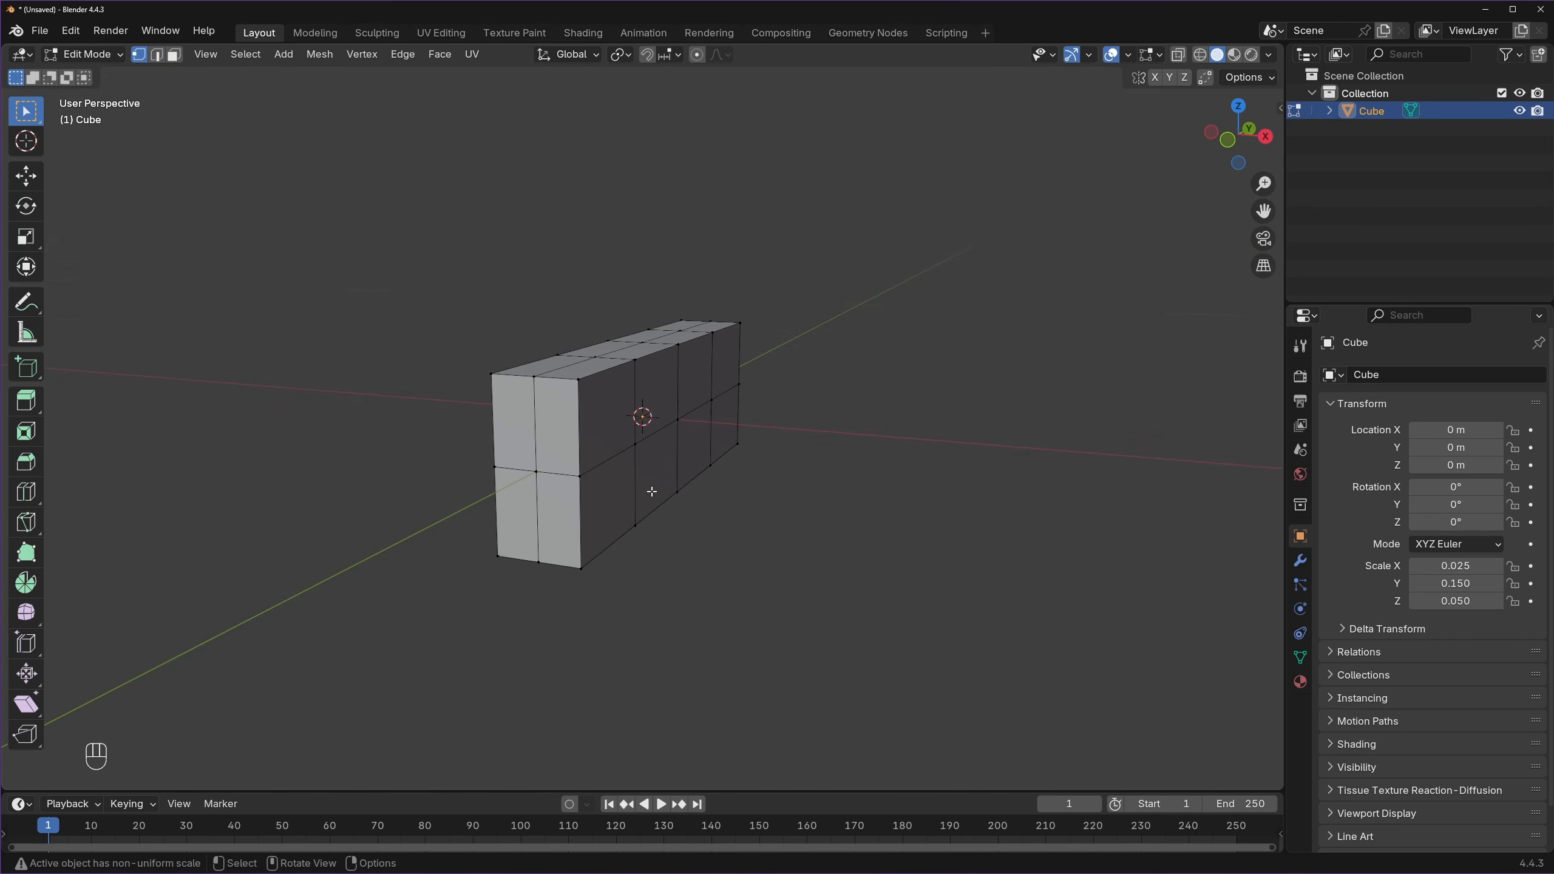
# - In face selection, select the four faces on the block's -Y end and scale them down to taper that end
pyautogui.moveTo(618, 488); pyautogui.dragTo(520, 454, button='middle')
pyautogui.moveTo(888, 462); pyautogui.dragTo(521, 497, button='middle')
pyautogui.scroll(2, 521, 497)
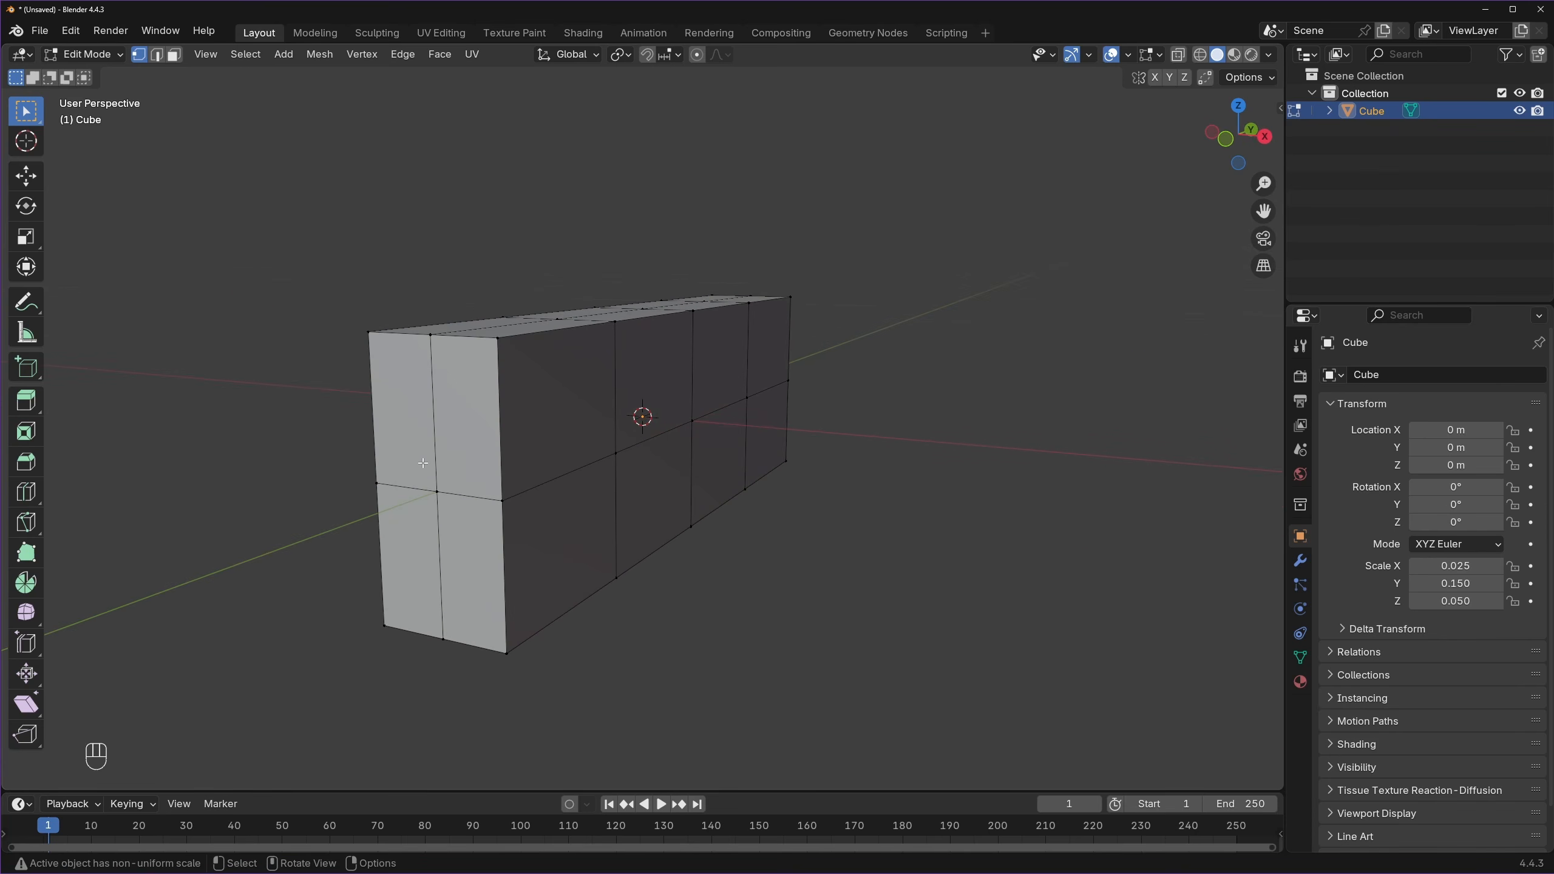
pyautogui.click(175, 57)
pyautogui.click(411, 554)
pyautogui.moveTo(413, 554); pyautogui.dragTo(525, 521, button='middle')
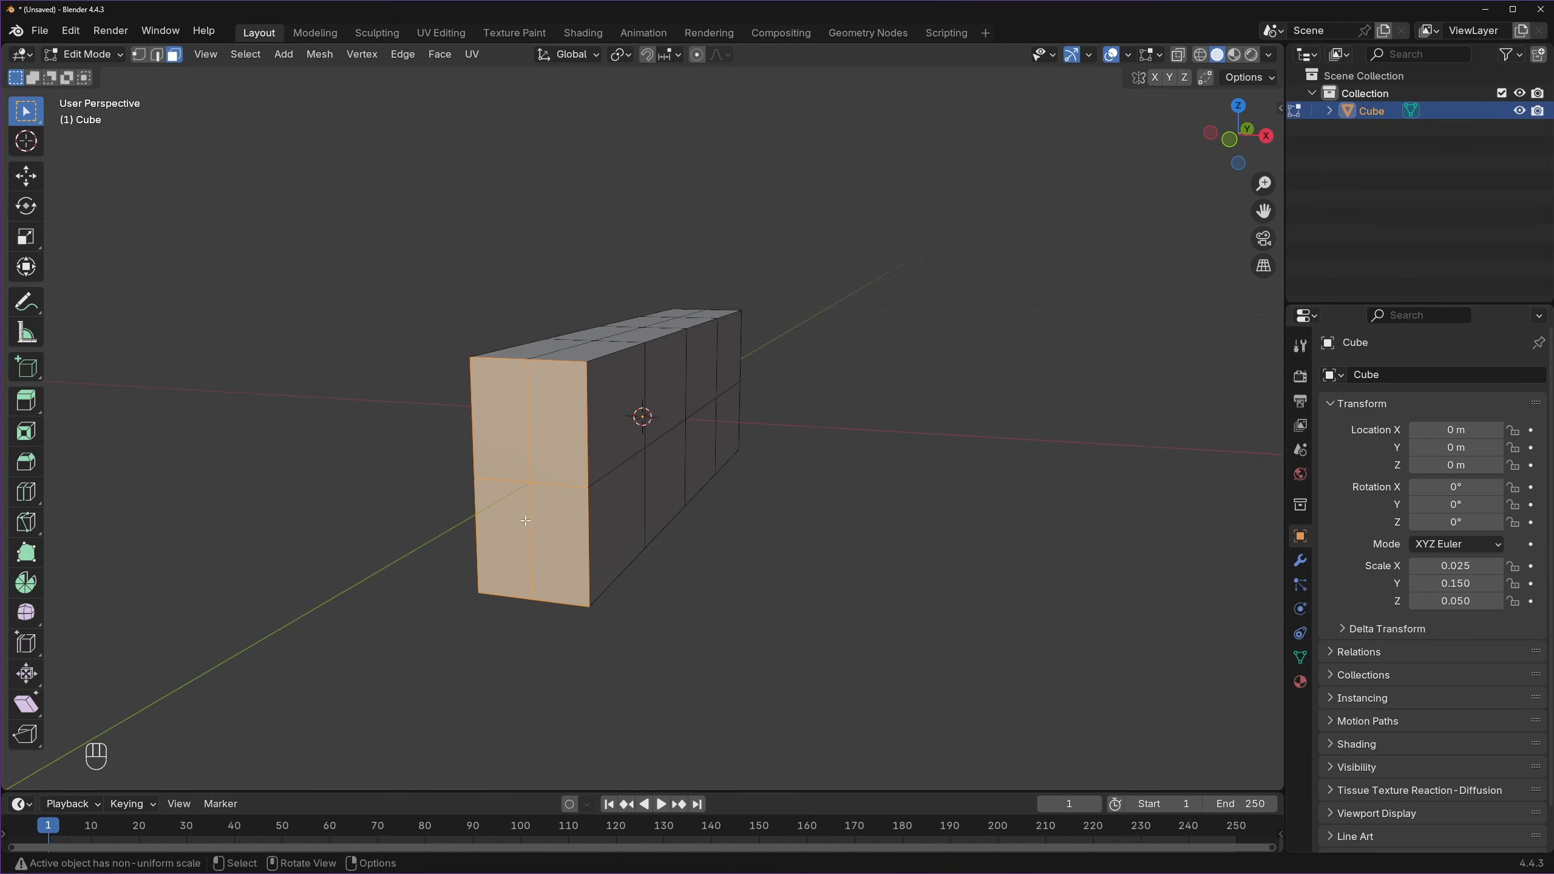
pyautogui.press('s')
pyautogui.click(966, 423)
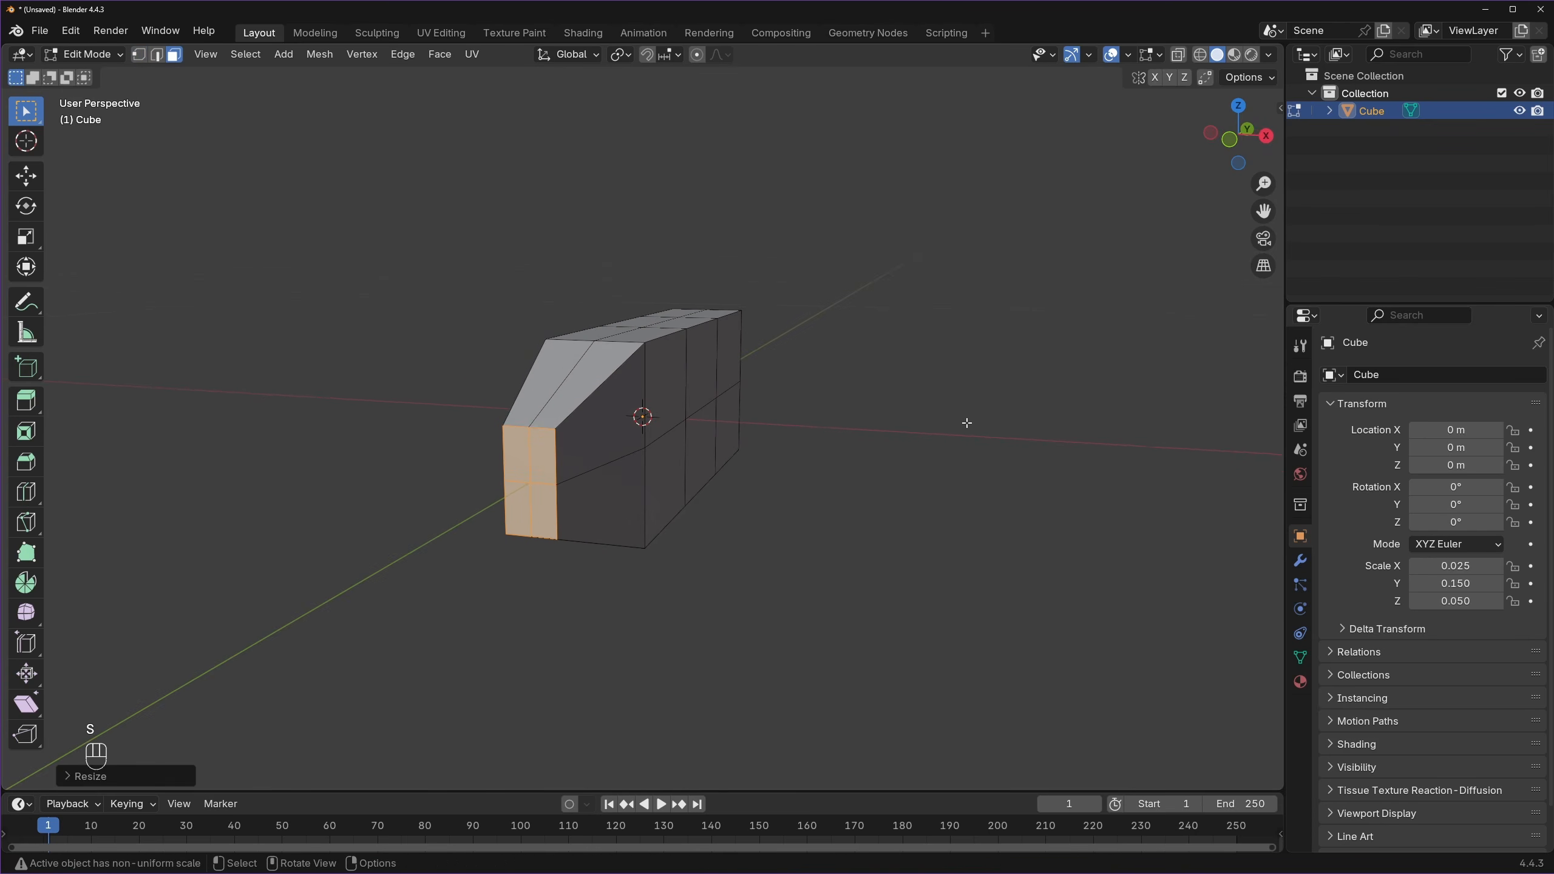
# - Select the four faces on the opposite +Y end and scale them down to taper that end too
pyautogui.moveTo(967, 423); pyautogui.dragTo(759, 428, button='middle')
pyautogui.moveTo(839, 431); pyautogui.dragTo(855, 482)
pyautogui.press('s')
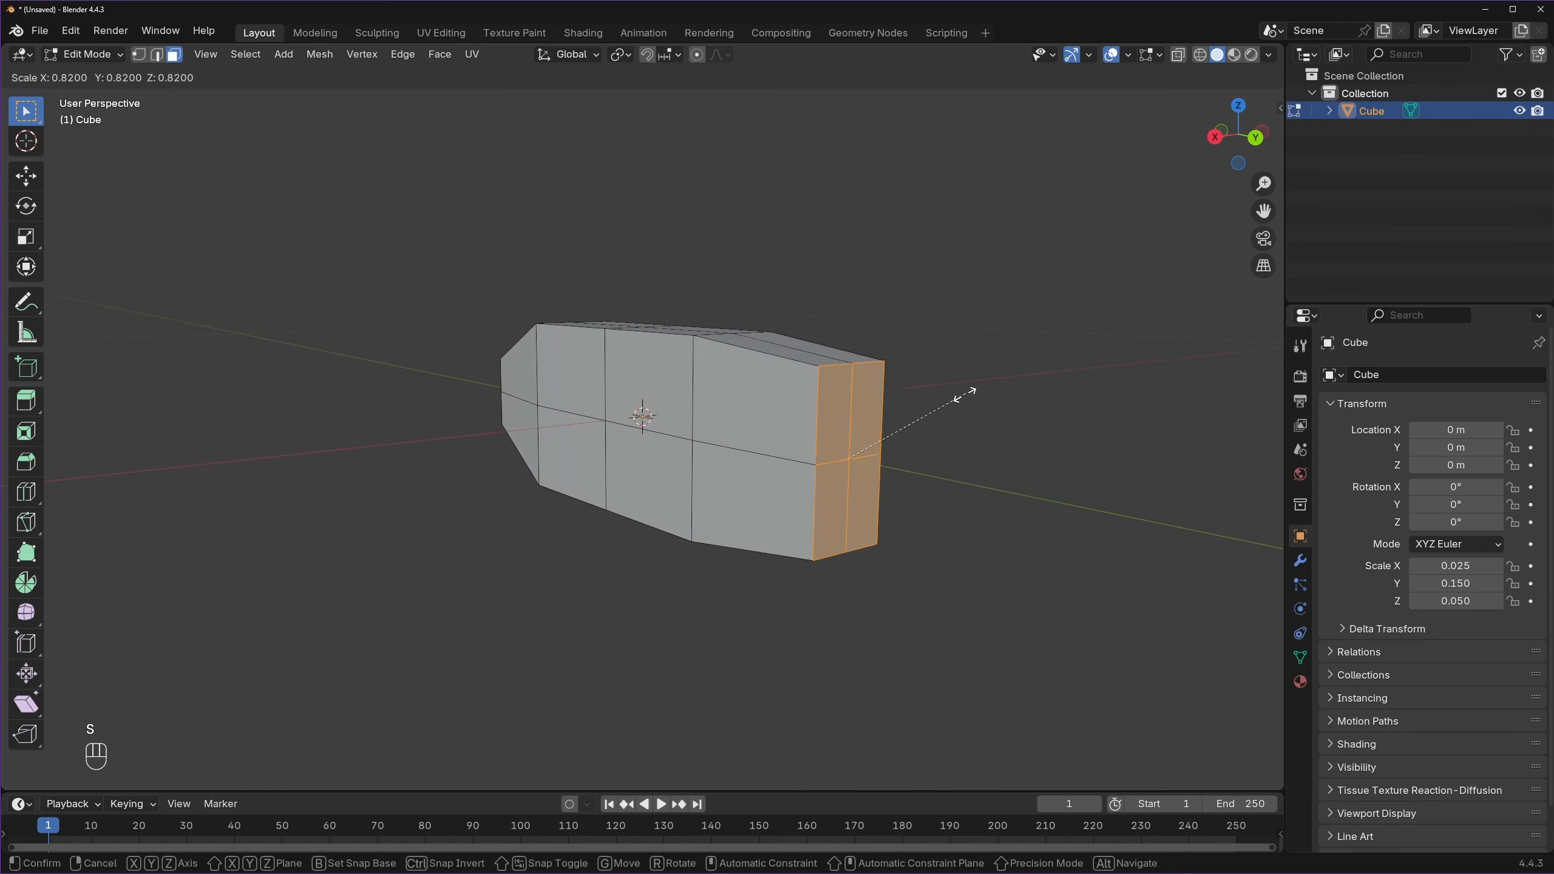
pyautogui.click(922, 418)
# - Select the vertical lengthwise centre edge loop and scale it outward uniformly by about 1.08, plus about 1.1 along Z
pyautogui.moveTo(923, 417); pyautogui.dragTo(684, 451, button='middle')
pyautogui.keyDown('alt'); pyautogui.moveTo(578, 392); pyautogui.dragTo(565, 398, button='middle'); pyautogui.keyUp('alt')
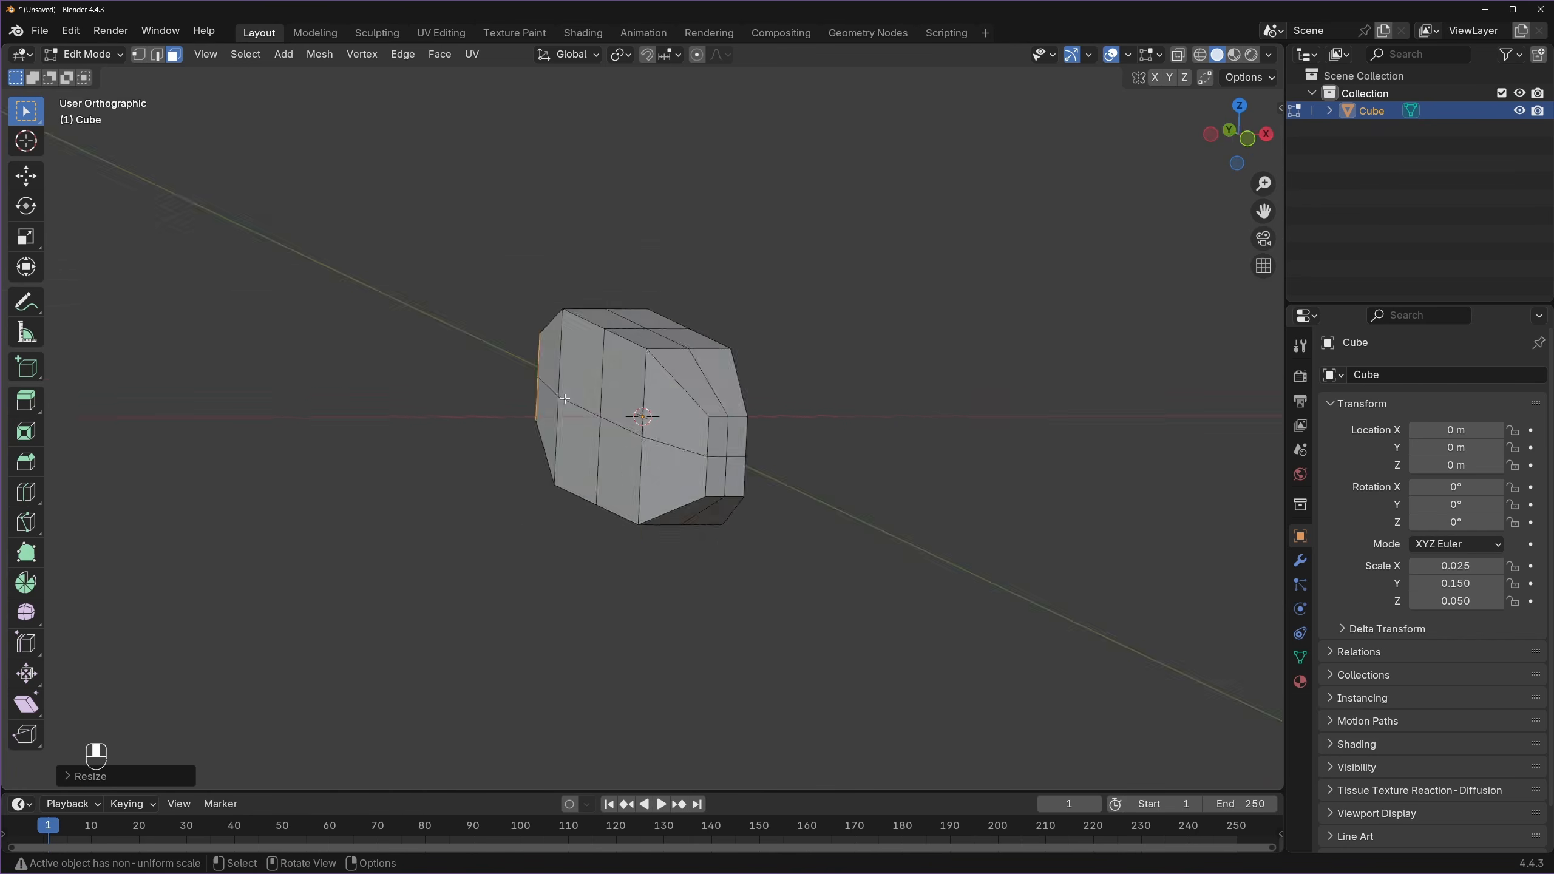
pyautogui.moveTo(756, 423); pyautogui.dragTo(508, 420, button='middle')
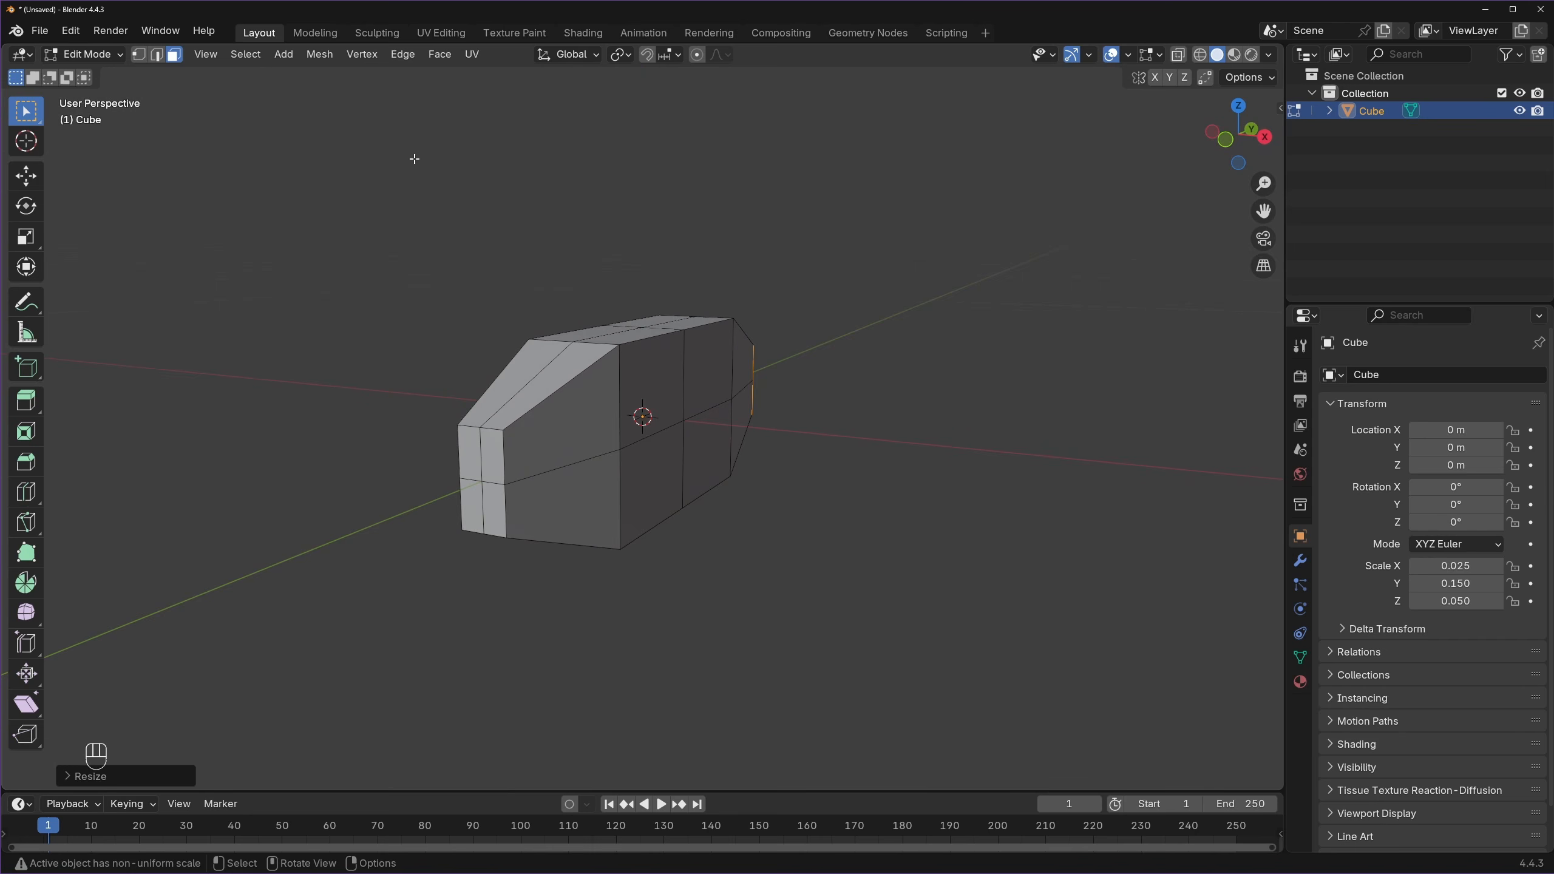
pyautogui.click(157, 55)
pyautogui.moveTo(483, 358); pyautogui.dragTo(533, 385, button='middle')
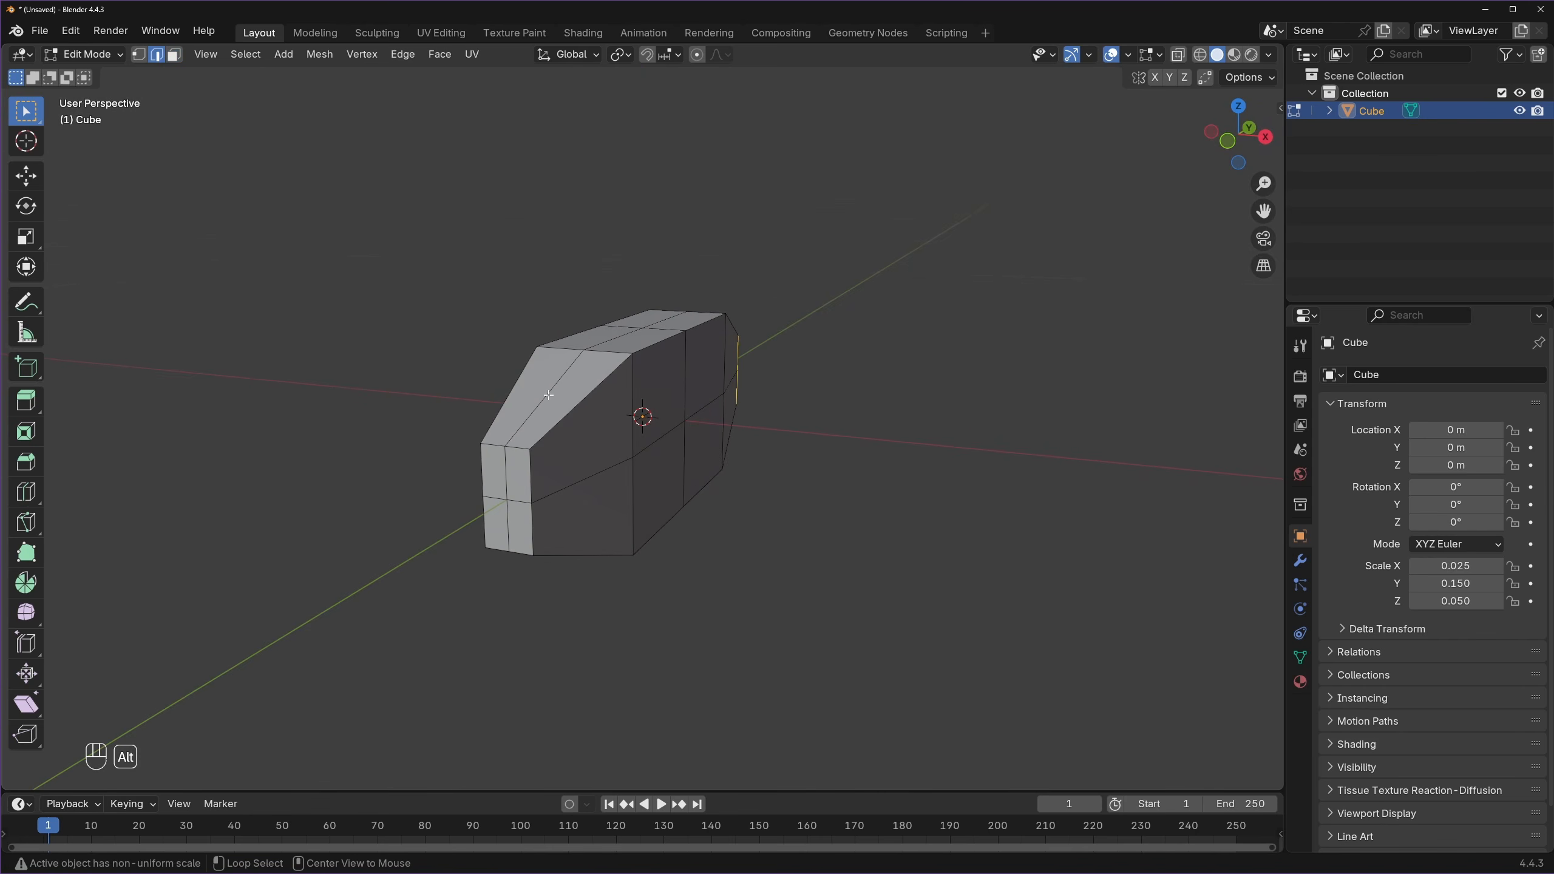
pyautogui.keyDown('alt'); pyautogui.click(548, 395); pyautogui.keyUp('alt')
pyautogui.press('s')
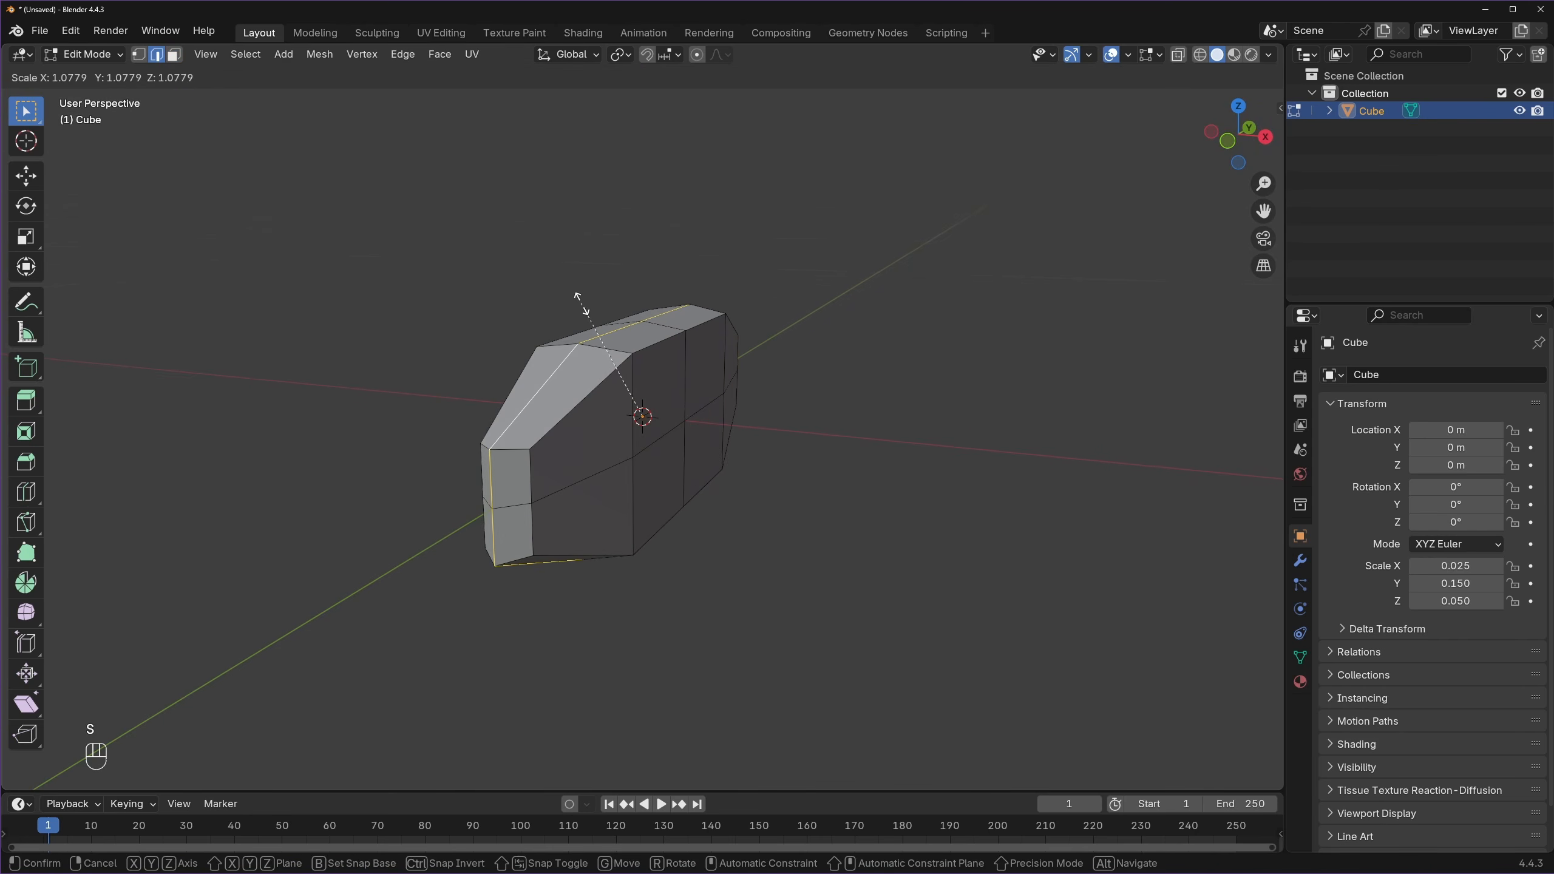
pyautogui.click(584, 300)
pyautogui.press('s')
pyautogui.press('z')
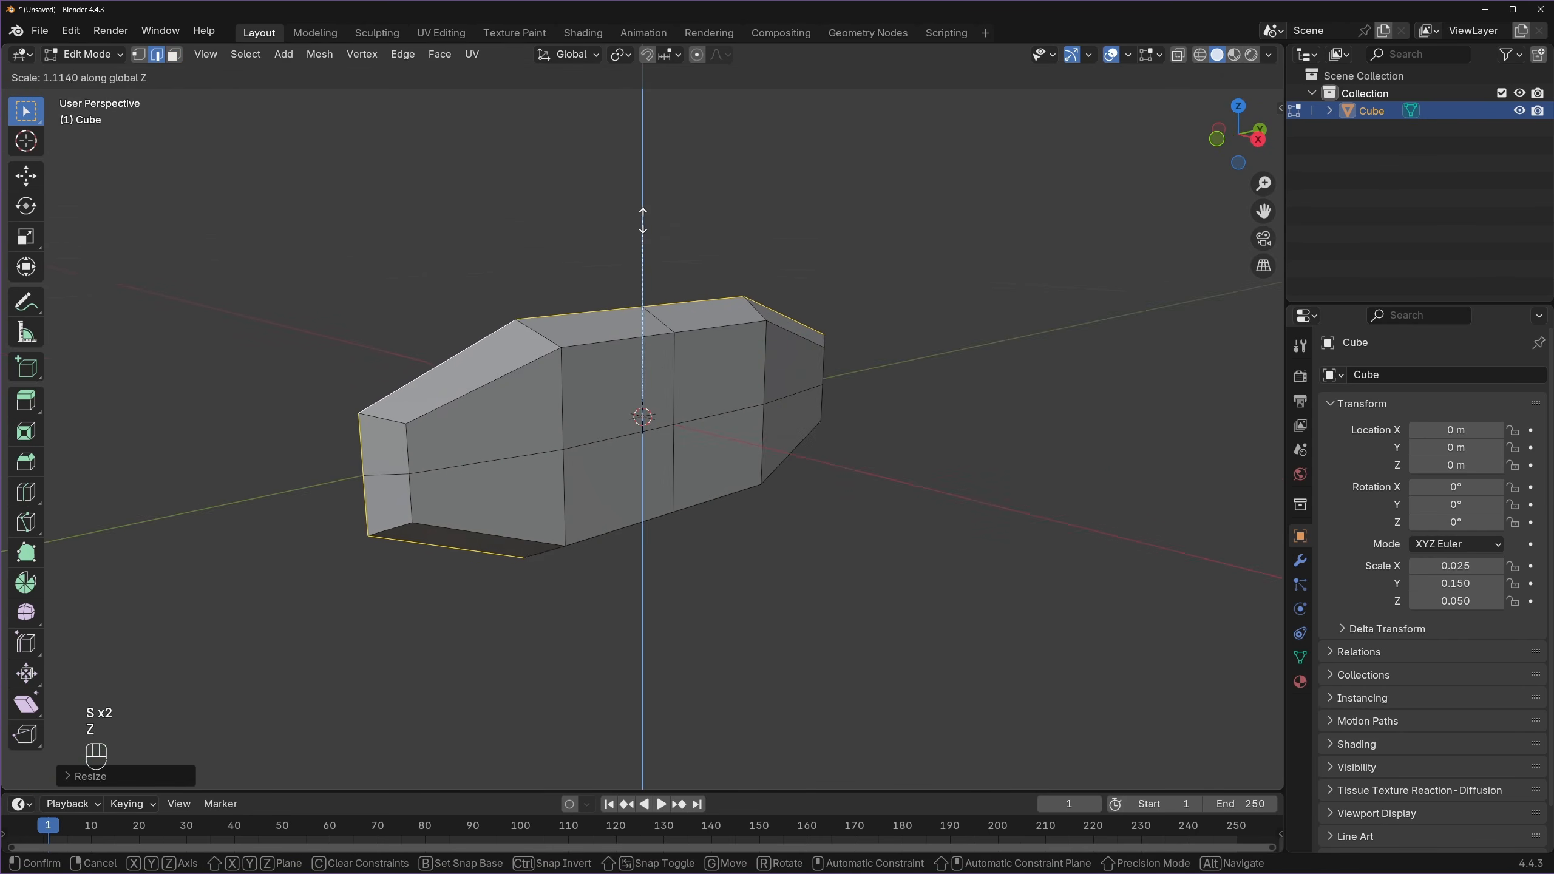
pyautogui.click(645, 224)
# - Select the horizontal centre edge loop around the block and scale it outward along X to bulge the sides
pyautogui.moveTo(631, 438); pyautogui.dragTo(778, 448, button='middle')
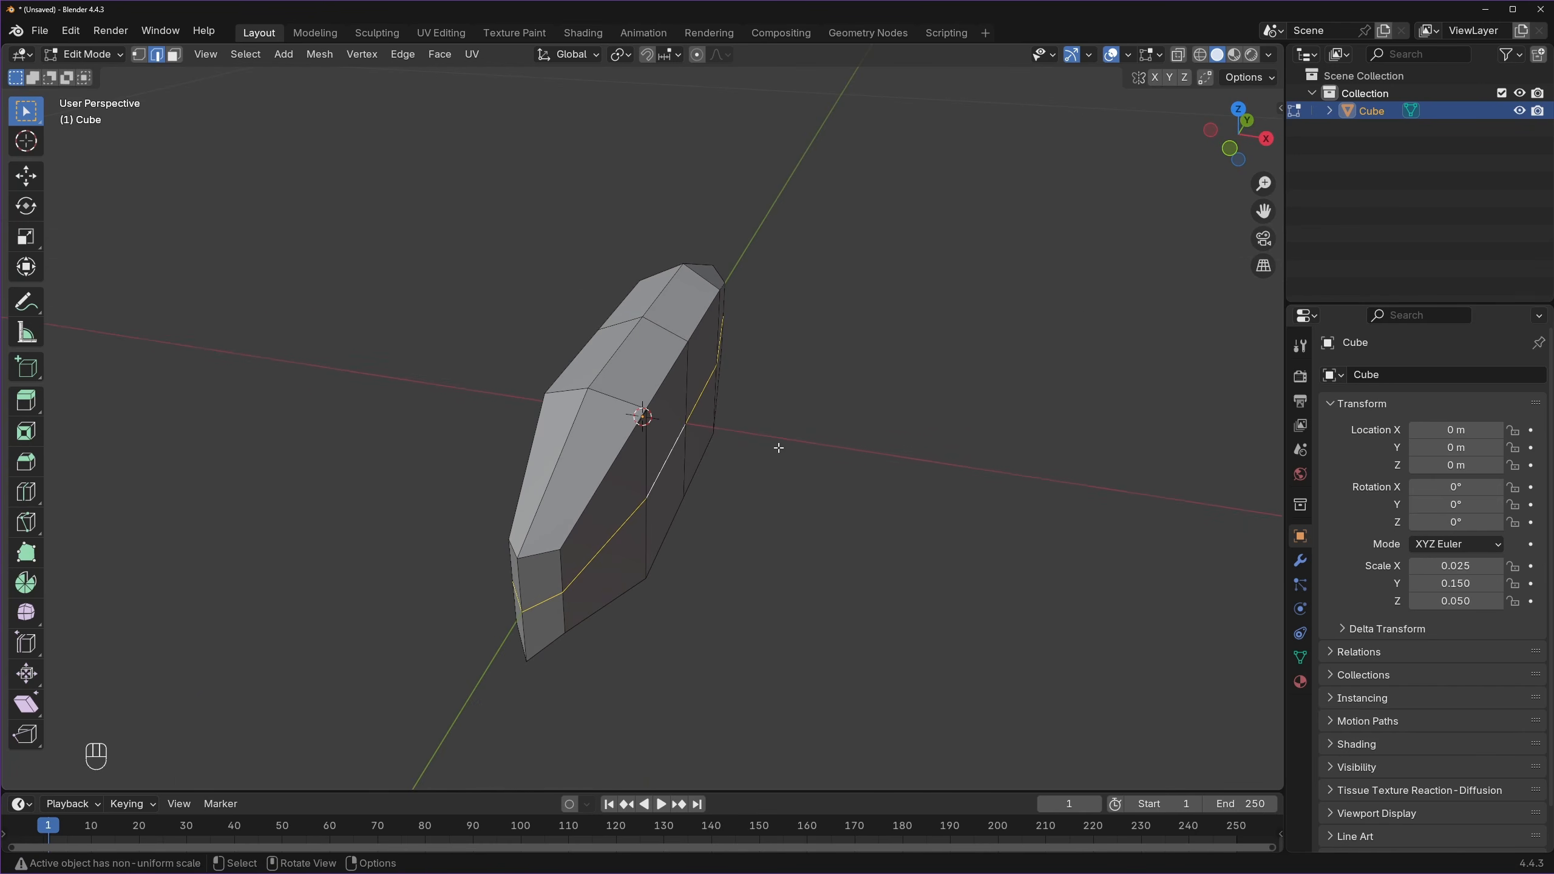
pyautogui.press('s')
pyautogui.press('x')
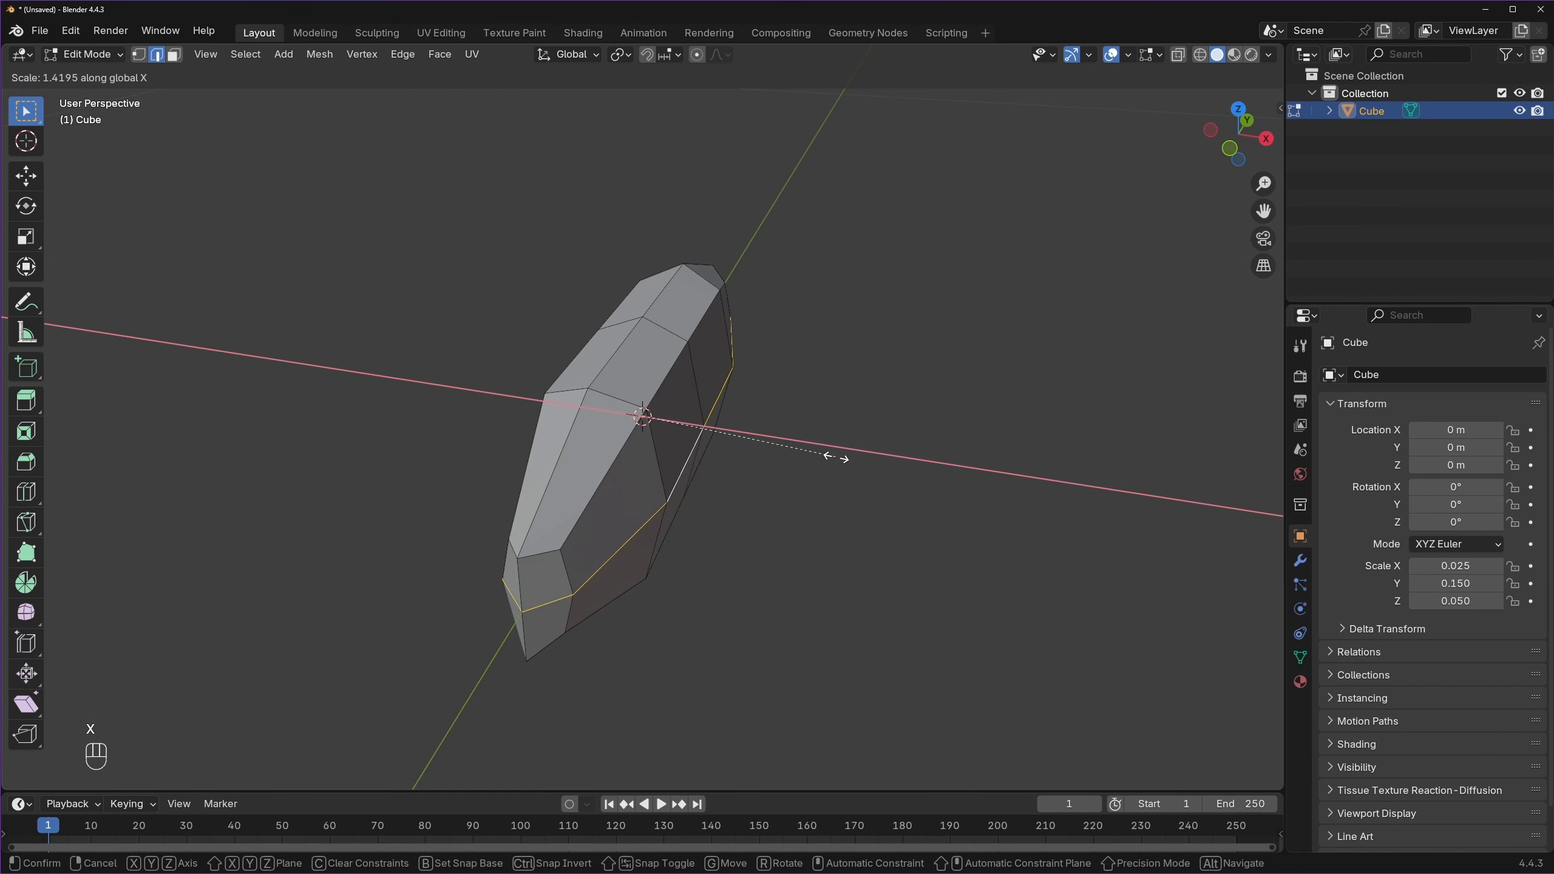
pyautogui.click(850, 492)
# - In vertex selection, move the centre vertex of the tapered -Y end outward along Y to form a point
pyautogui.moveTo(850, 493); pyautogui.dragTo(508, 451, button='middle')
pyautogui.press('1')
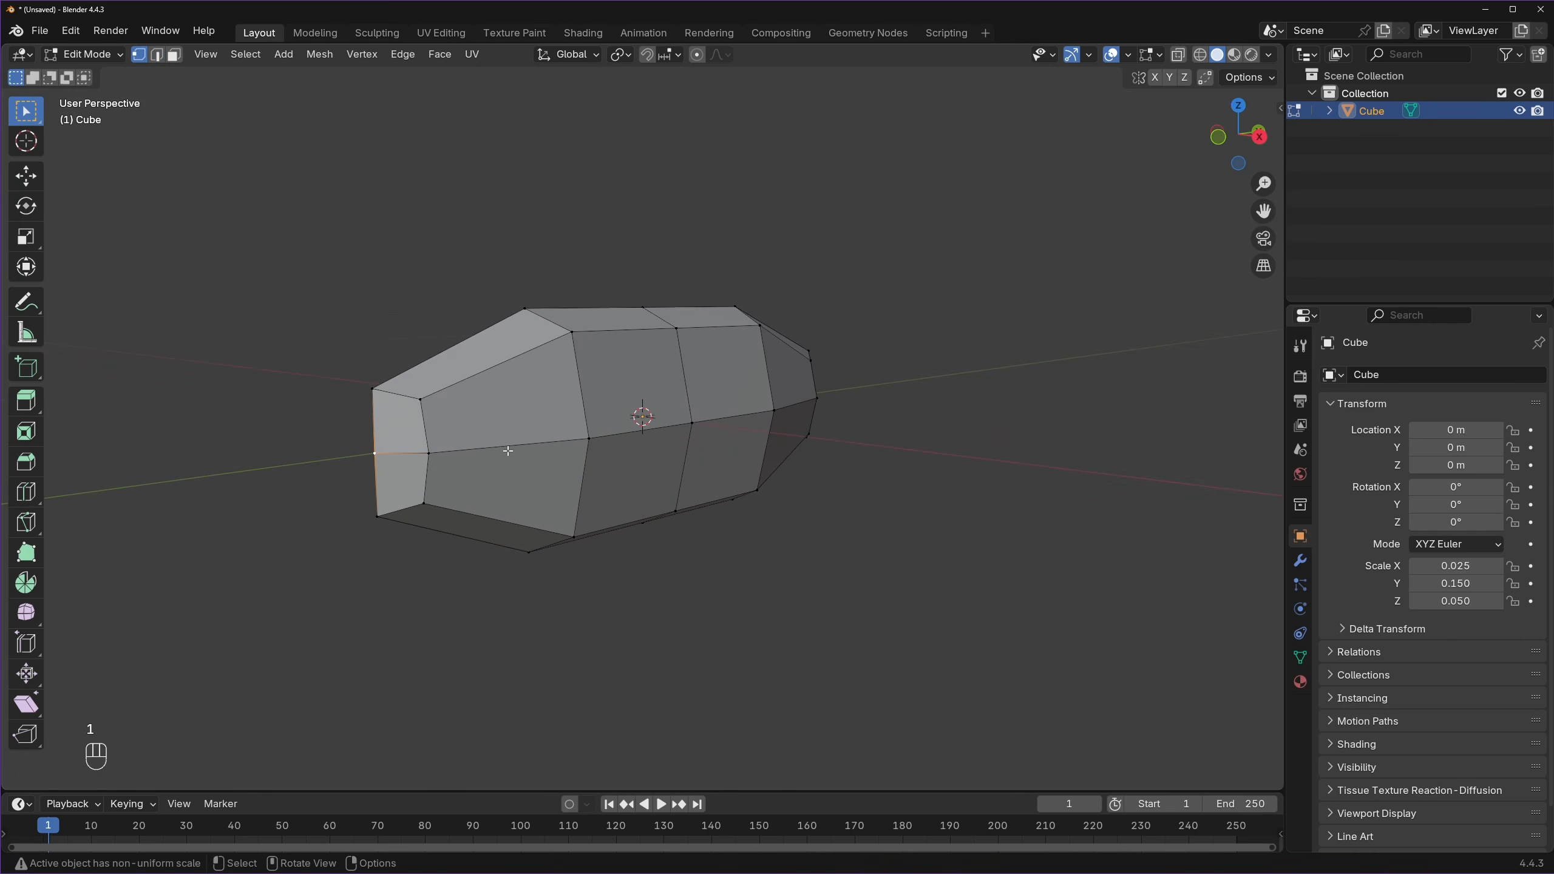
pyautogui.press('g')
pyautogui.press('y')
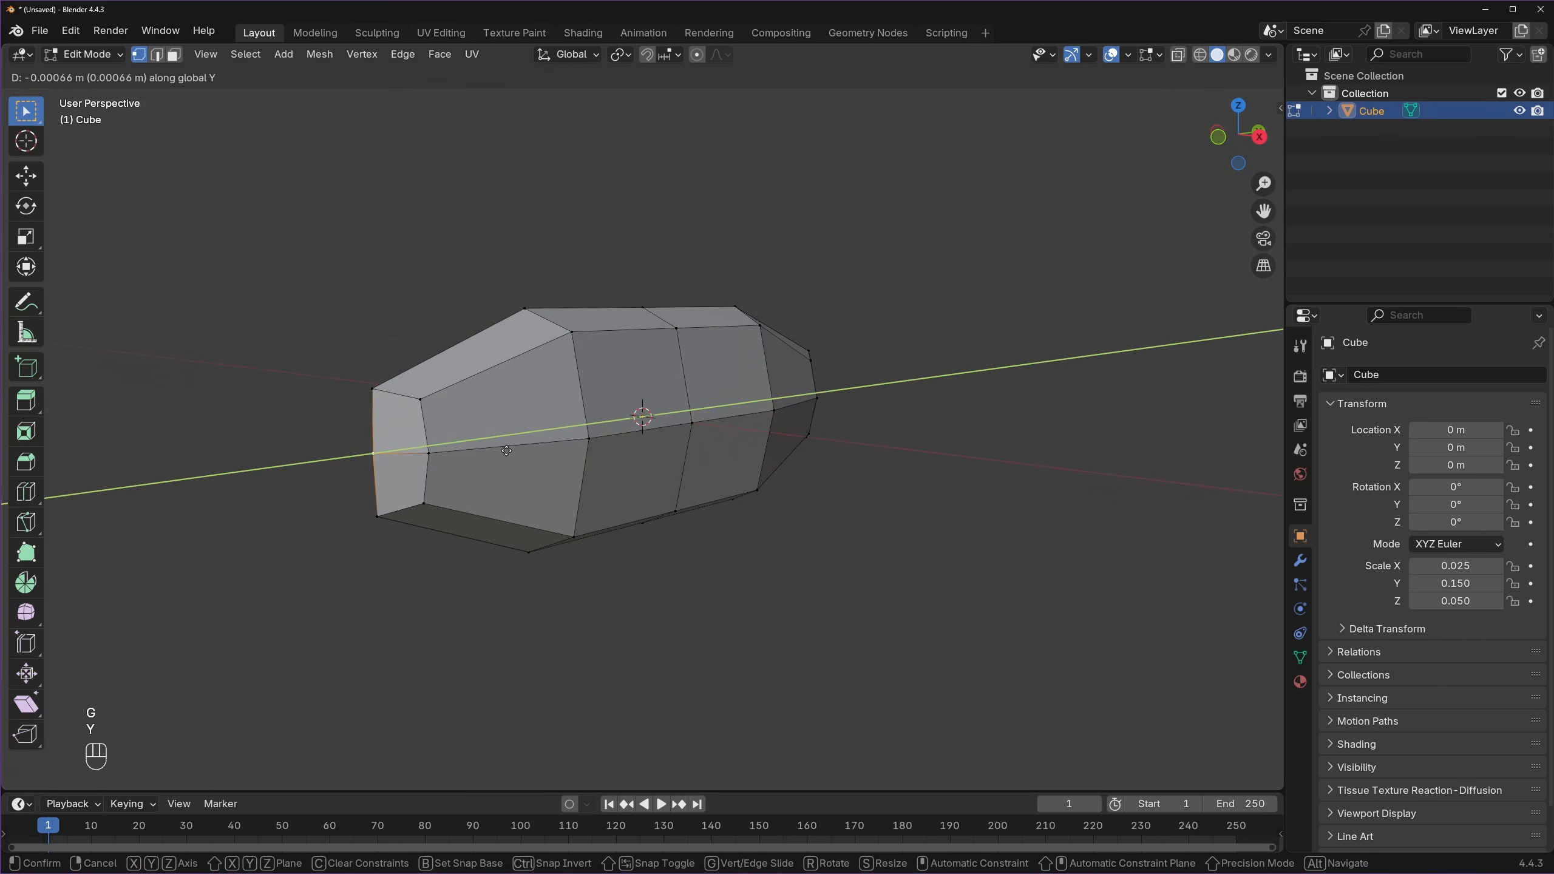
pyautogui.click(508, 461)
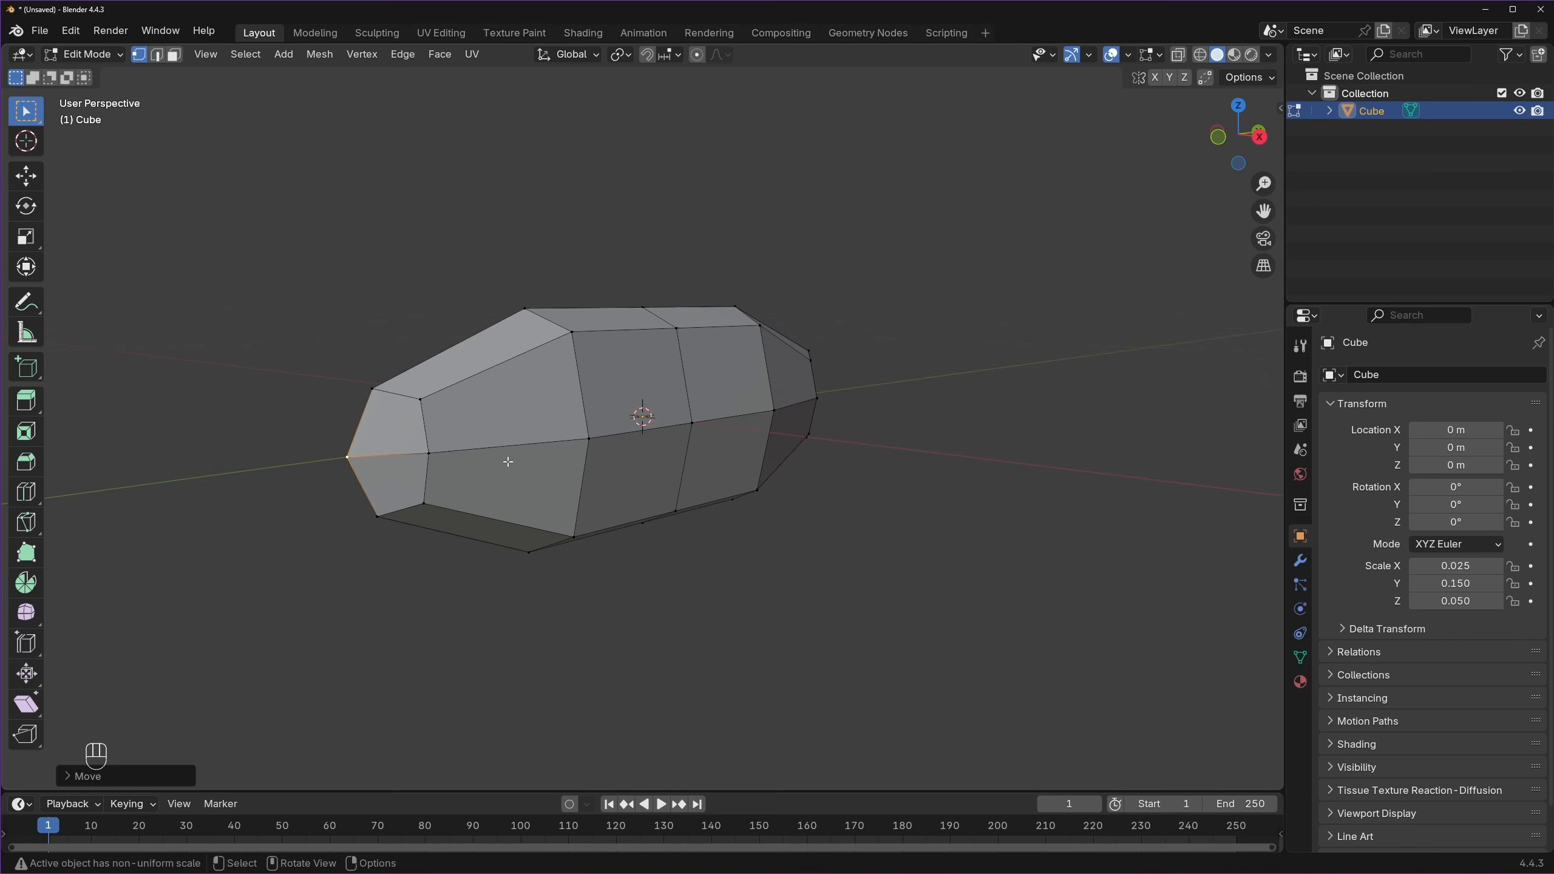
# - In face selection, select the four faces on the +Y end and extrude them outward
pyautogui.moveTo(508, 462); pyautogui.dragTo(704, 426, button='middle')
pyautogui.press('3')
pyautogui.click(703, 422)
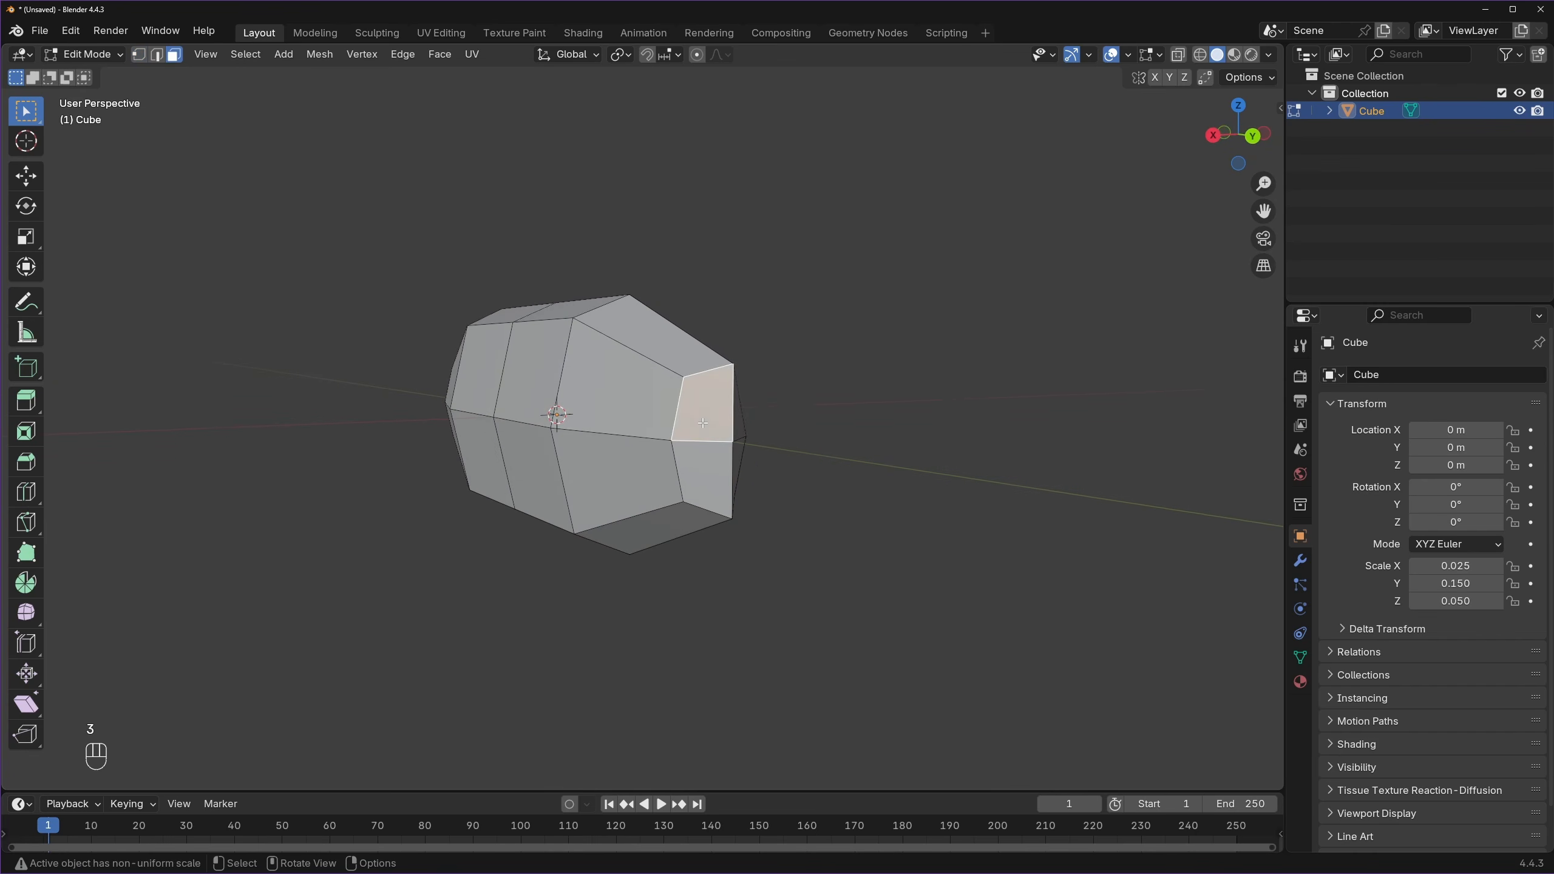
pyautogui.keyDown('shift'); pyautogui.click(704, 475); pyautogui.keyUp('shift')
pyautogui.moveTo(762, 481); pyautogui.dragTo(702, 484, button='middle')
pyautogui.keyDown('shift'); pyautogui.click(636, 410); pyautogui.keyUp('shift')
pyautogui.keyDown('shift'); pyautogui.click(633, 468); pyautogui.keyUp('shift')
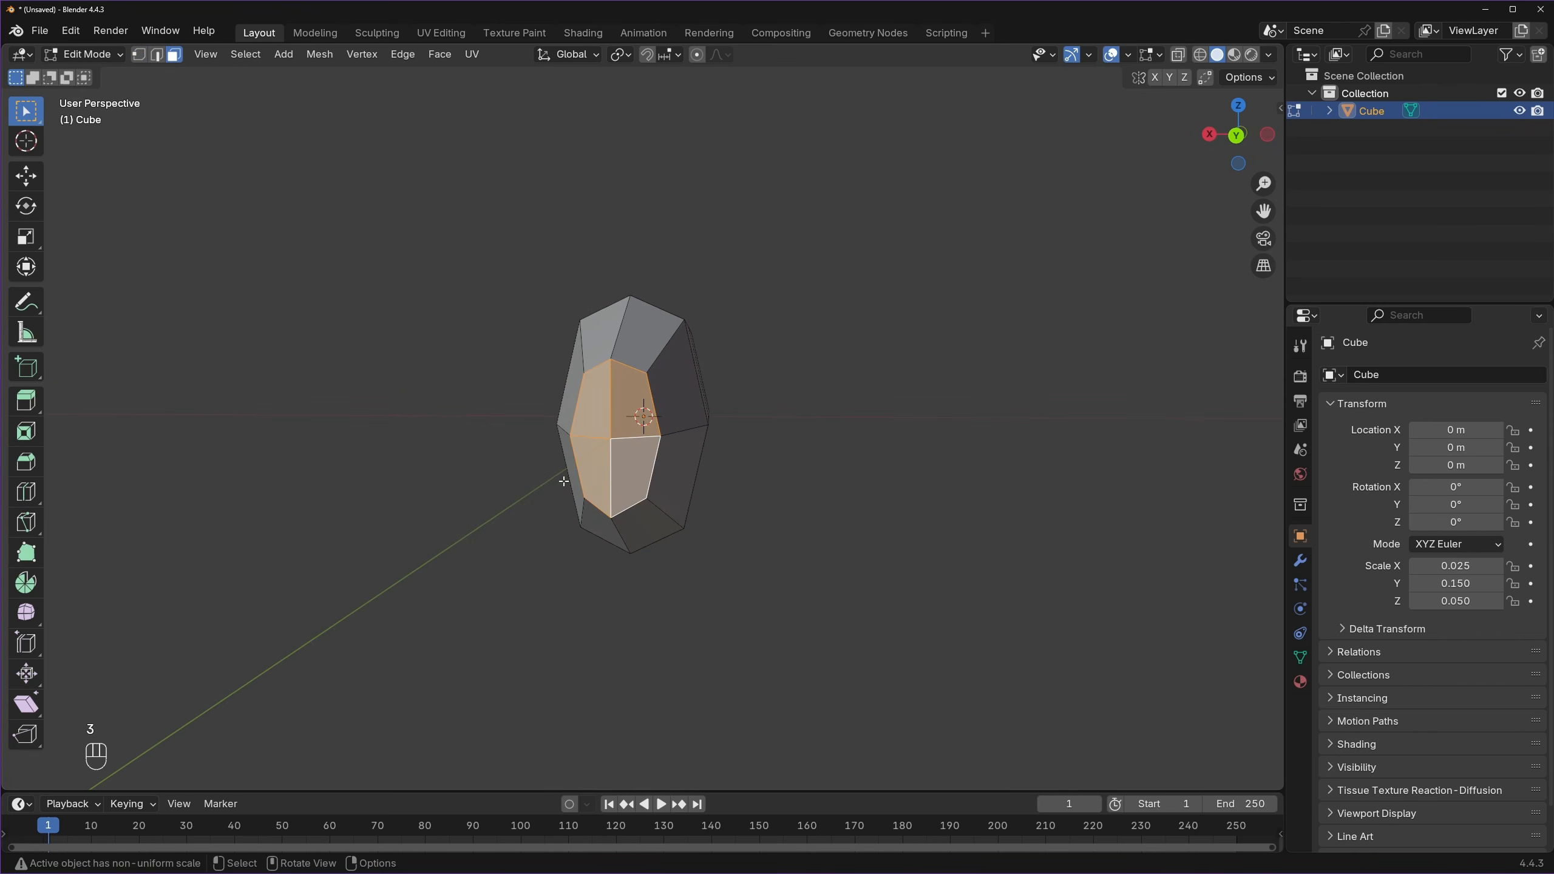
pyautogui.moveTo(564, 481); pyautogui.dragTo(609, 524, button='middle')
pyautogui.press('e')
pyautogui.click(881, 420)
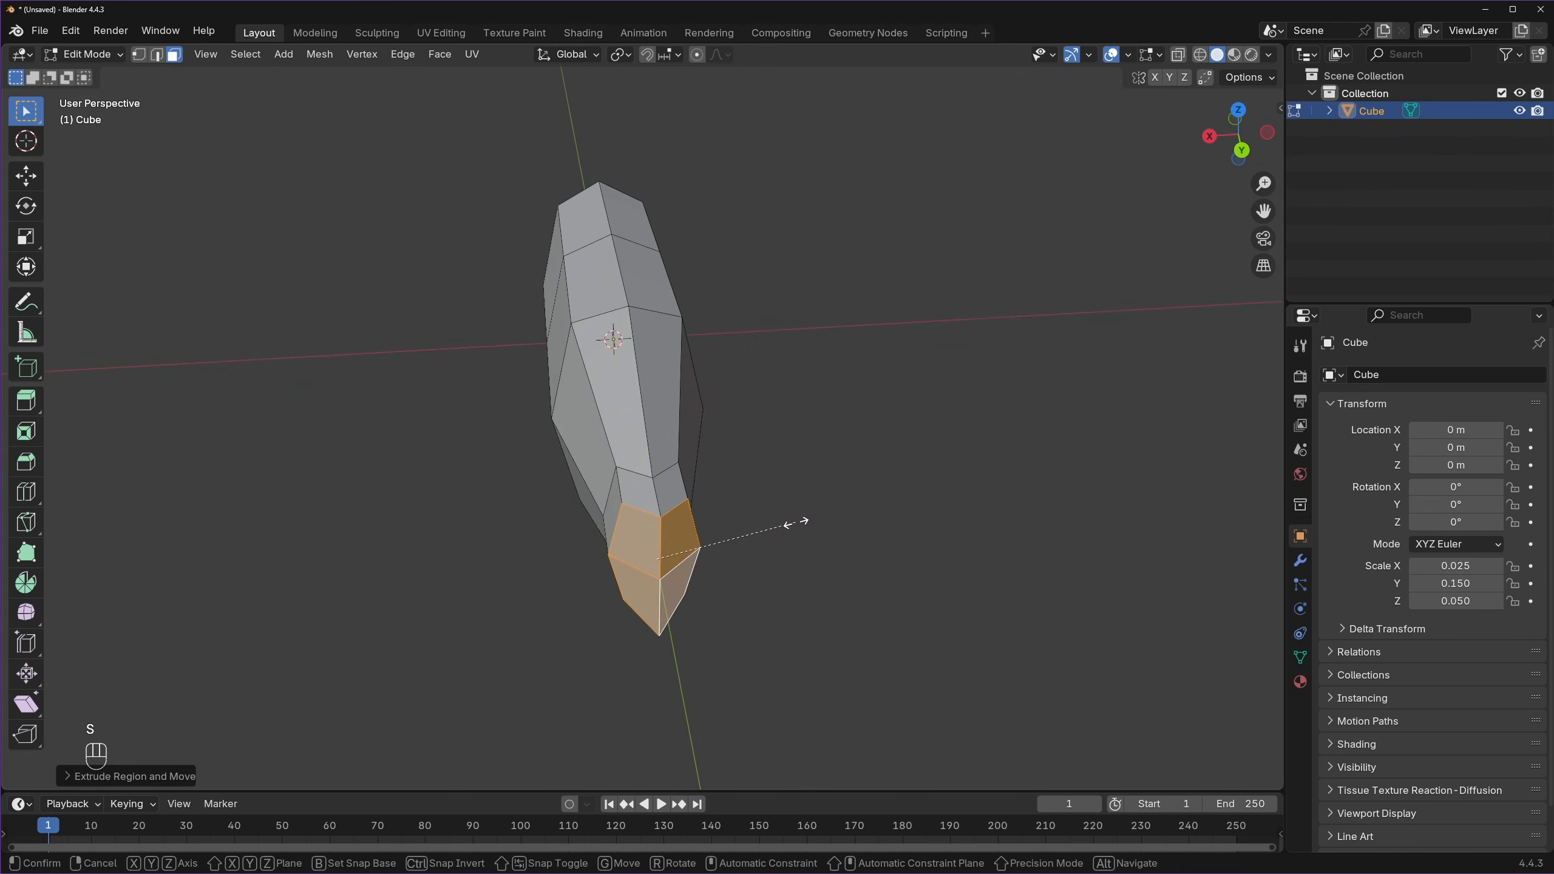
# - Scale the extruded +Y end faces down along X to narrow the end of the form
pyautogui.press('s')
pyautogui.press('y')
pyautogui.press('x')
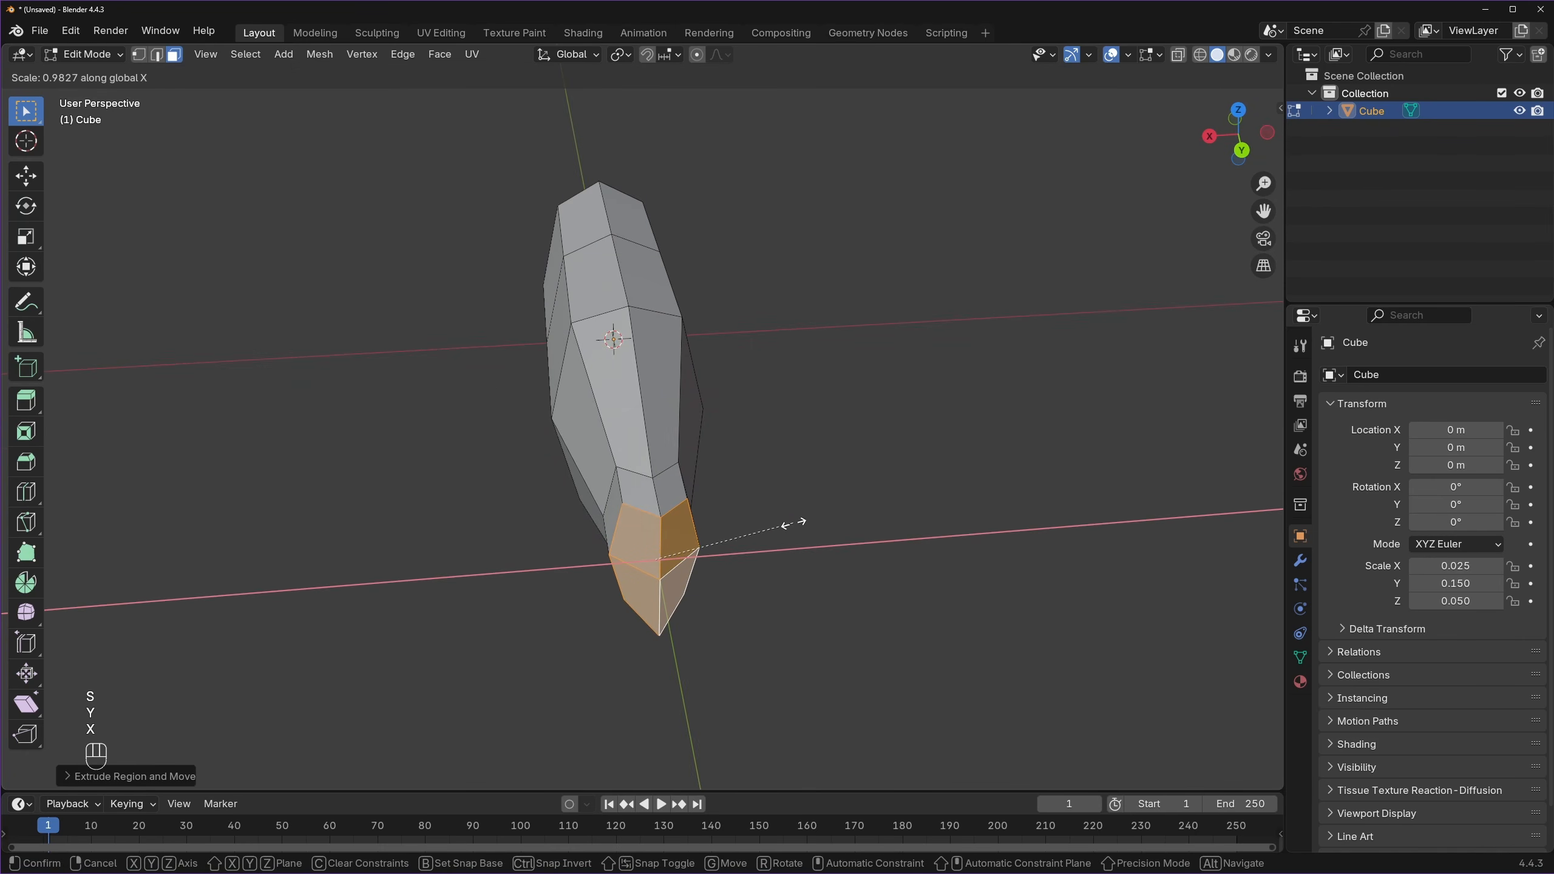
pyautogui.click(704, 538)
# - Flatten the selected end faces by scaling them to 0 along Y
pyautogui.moveTo(704, 538); pyautogui.dragTo(947, 414, button='middle')
pyautogui.moveTo(845, 395); pyautogui.dragTo(904, 573, button='middle')
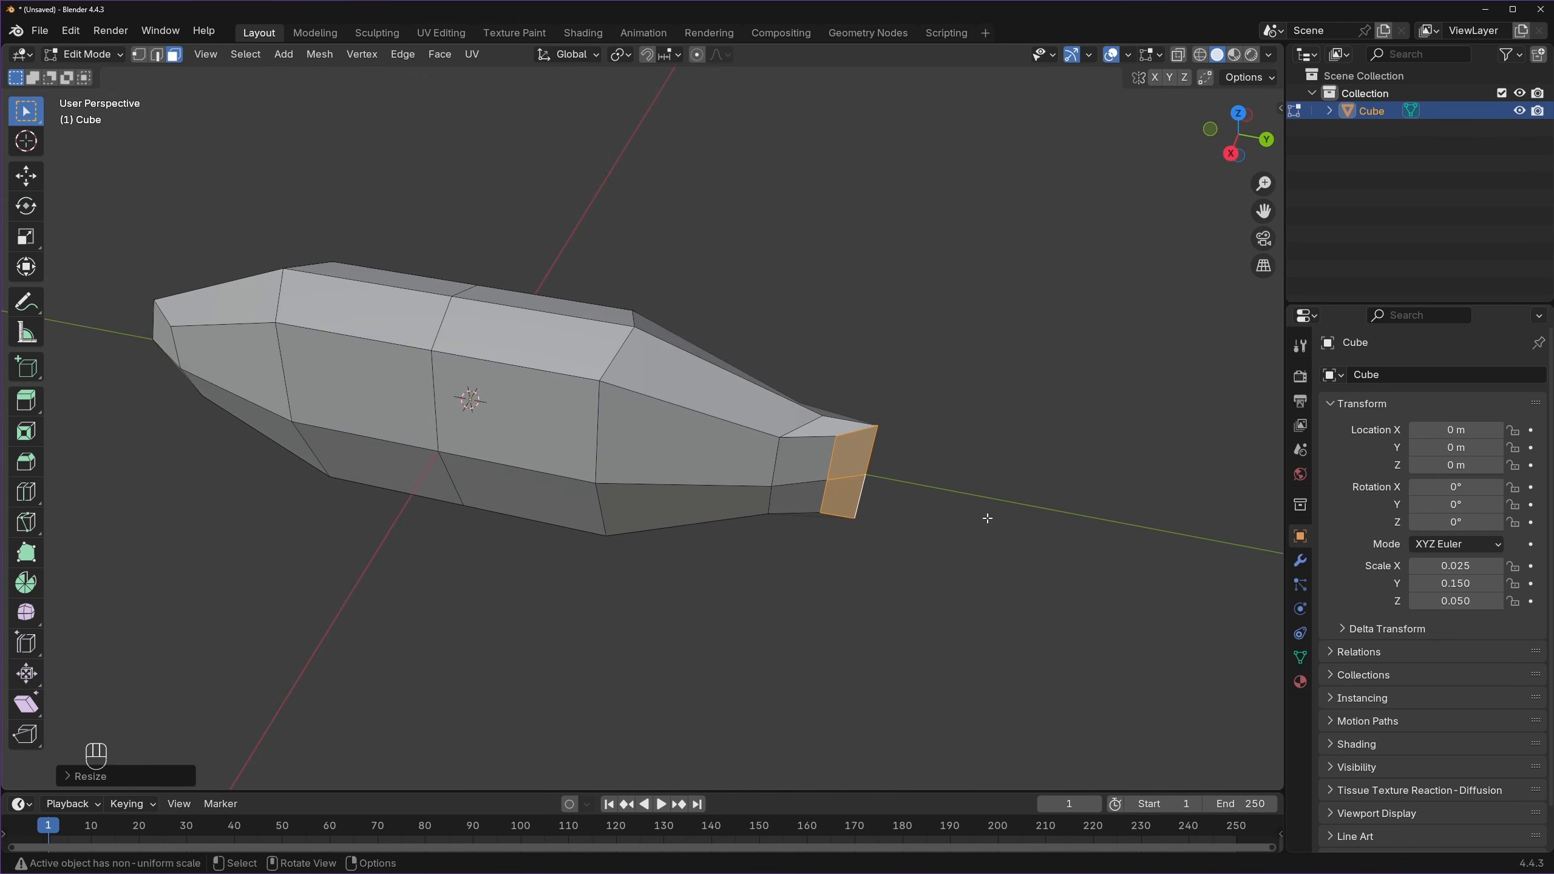
pyautogui.press('s')
pyautogui.press('y')
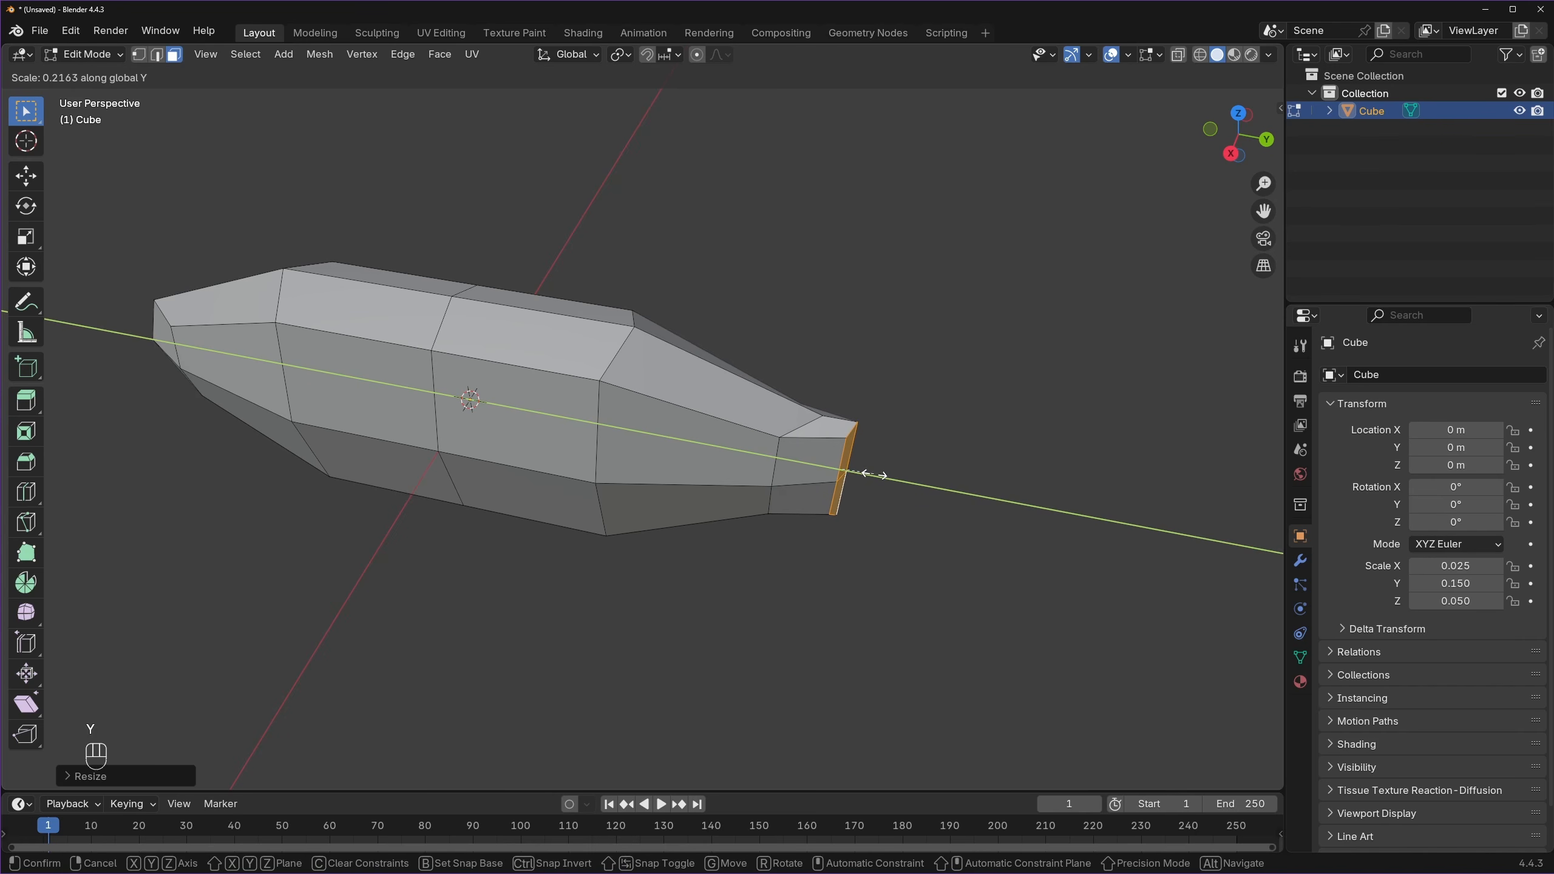
pyautogui.press('0')
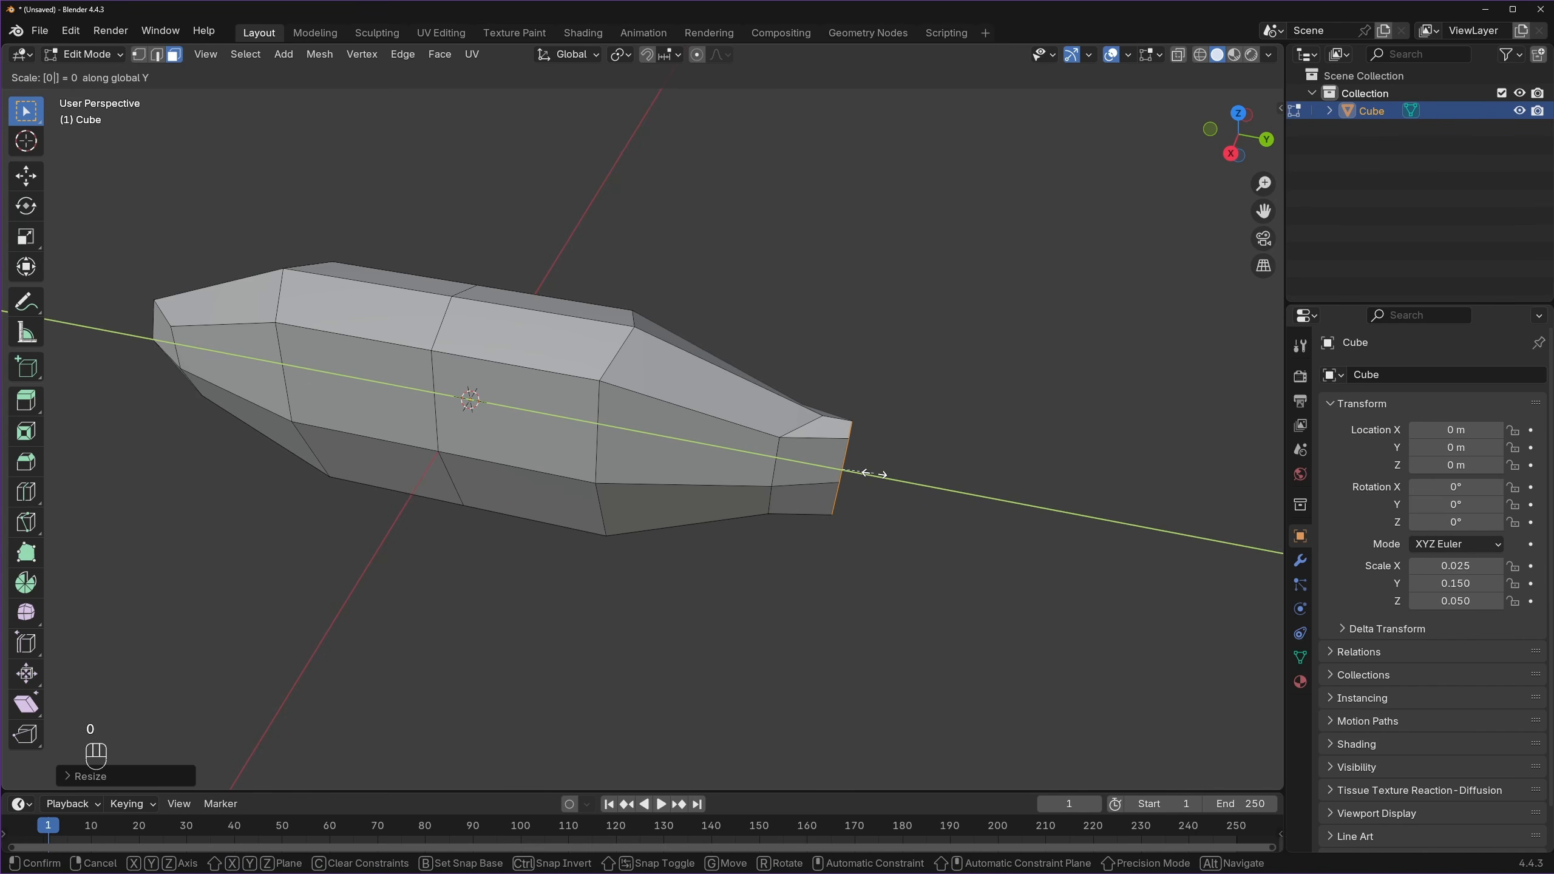
pyautogui.press('Return')
# - Scale the flattened end faces along X to about 0.53 to thin the tail base
pyautogui.moveTo(902, 528); pyautogui.dragTo(704, 472, button='middle')
pyautogui.press('s')
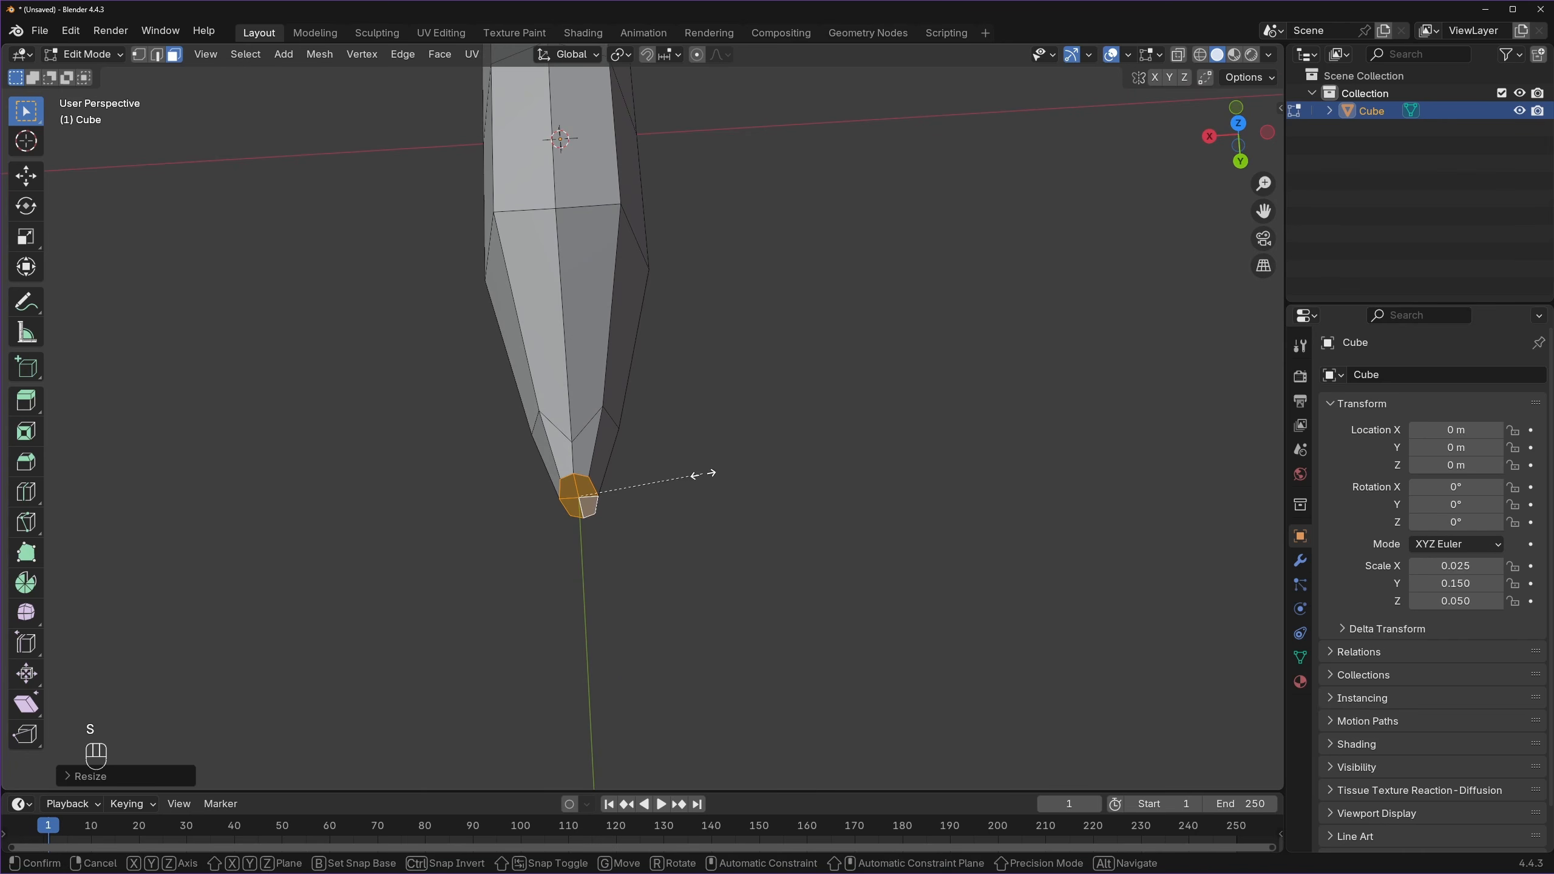
pyautogui.press('y')
pyautogui.press('x')
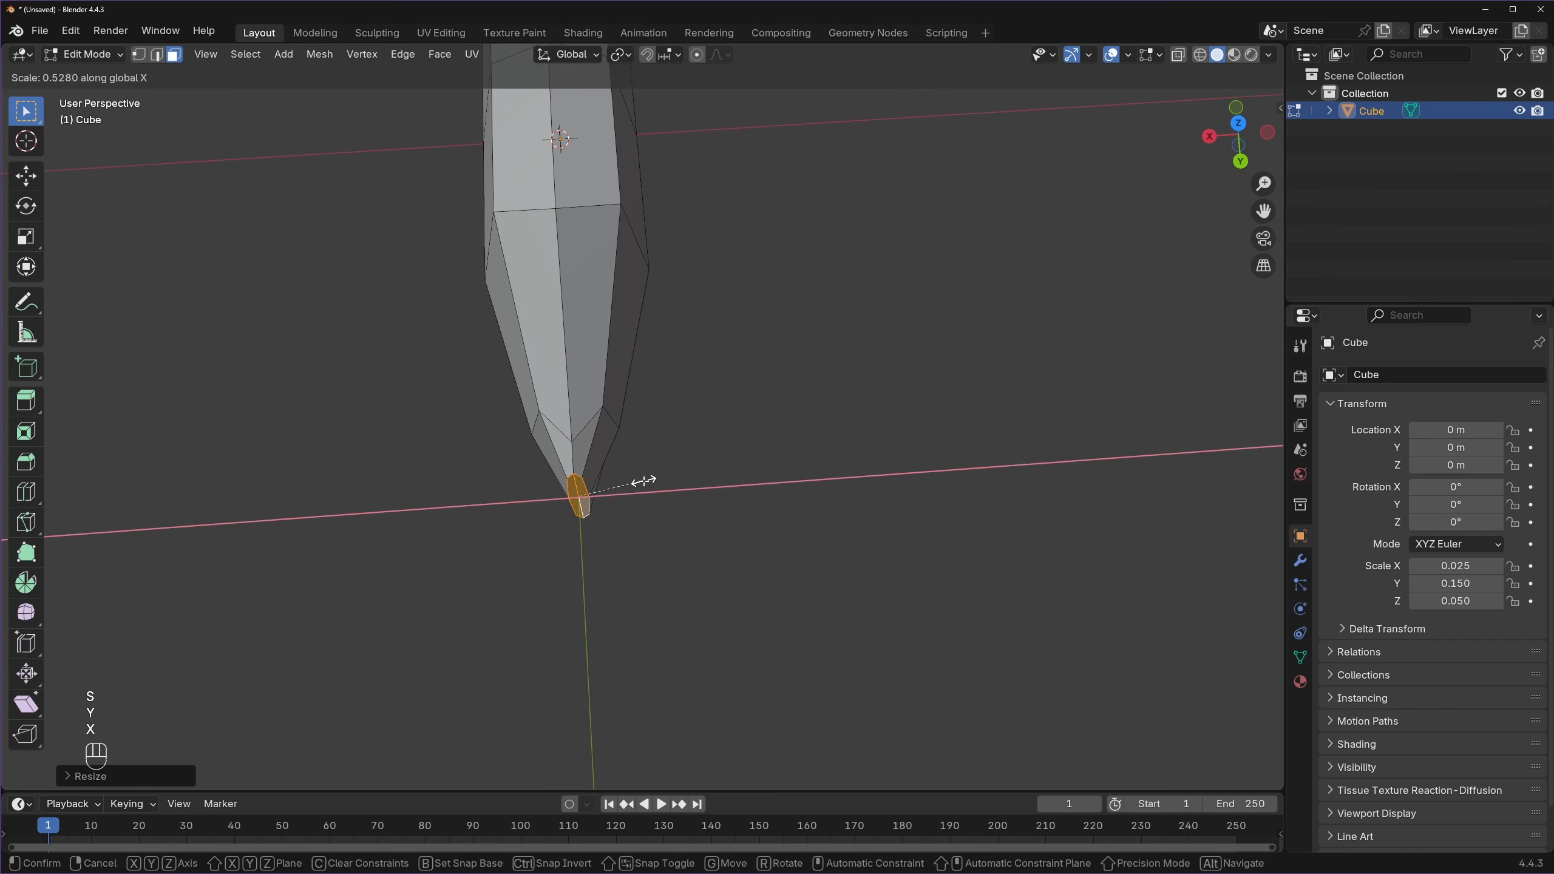
pyautogui.click(643, 481)
# - In right orthographic view, extrude the flattened end outward along Y and scale it up to start flaring the tail
pyautogui.moveTo(1221, 138); pyautogui.dragTo(1236, 148)
pyautogui.click(1237, 145)
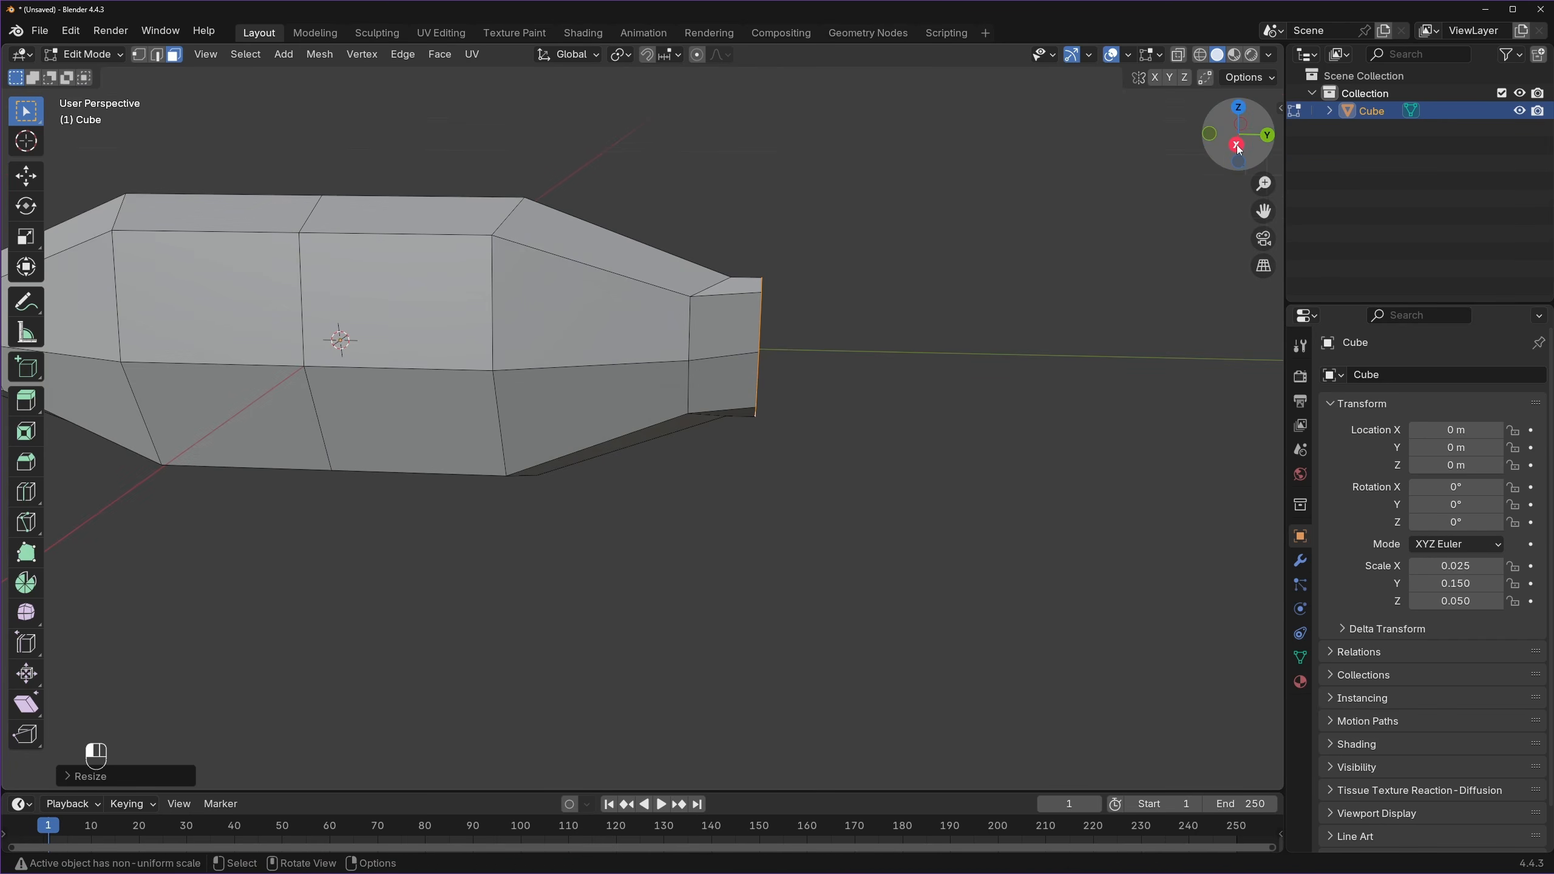
pyautogui.scroll(2, 673, 405)
pyautogui.press('e')
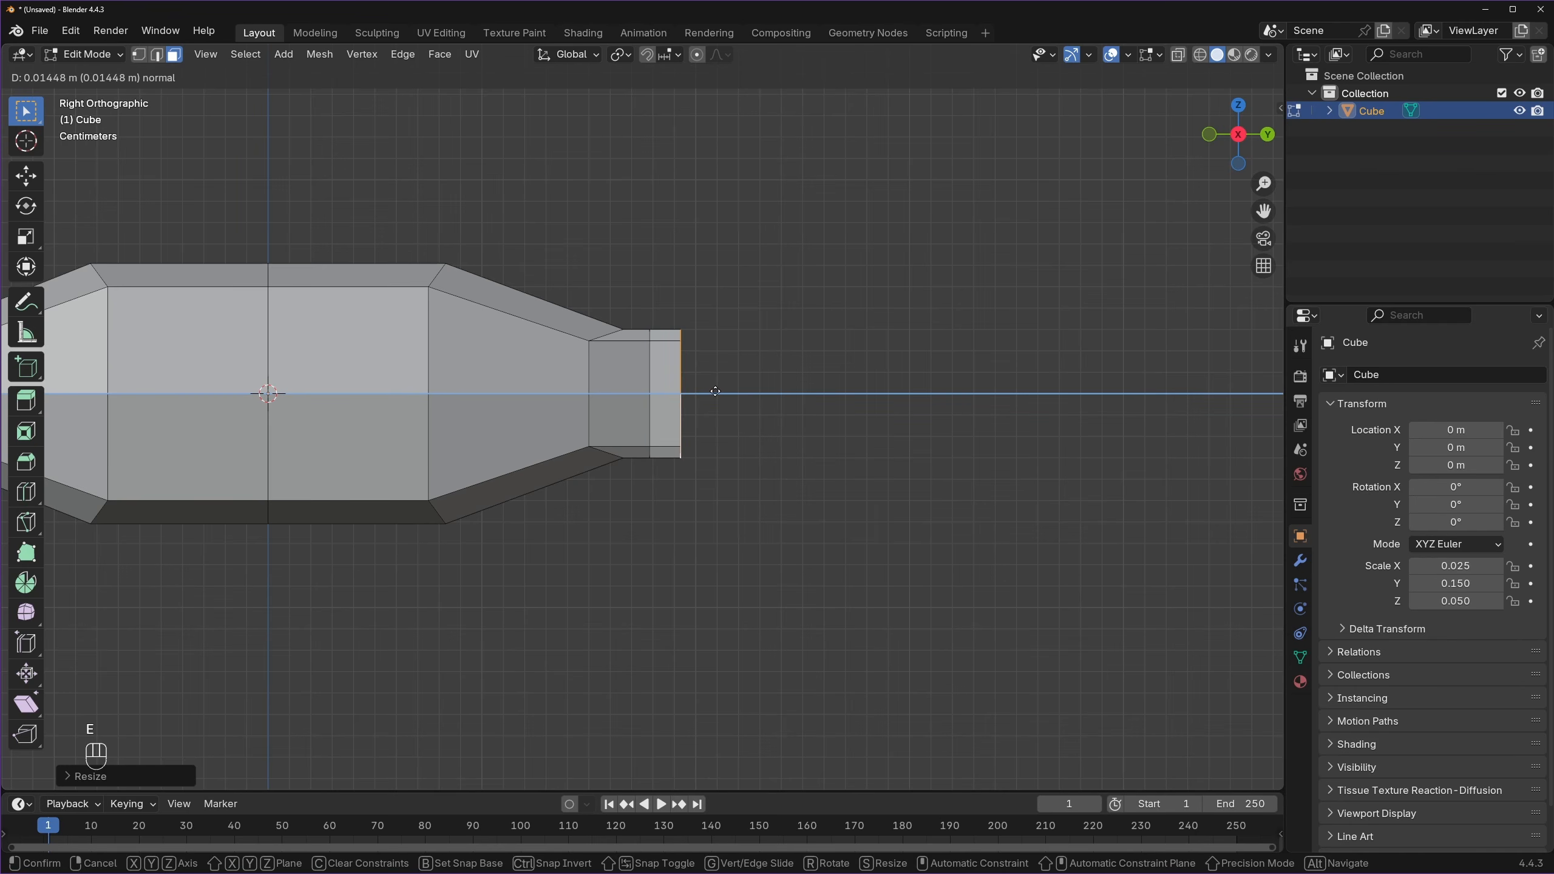
pyautogui.click(724, 390)
pyautogui.press('s')
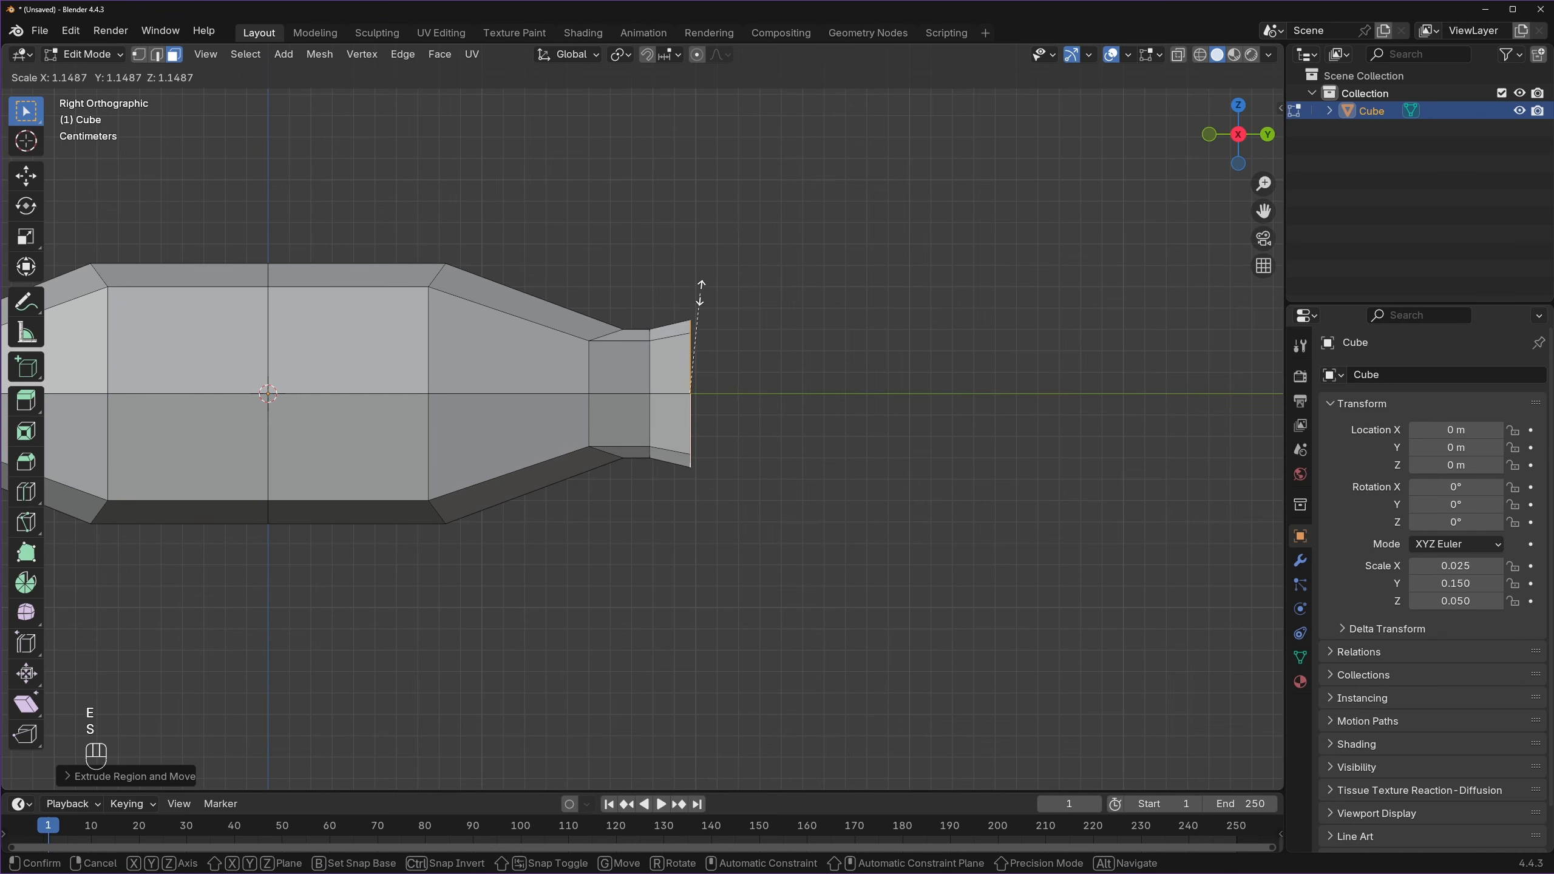
pyautogui.click(705, 277)
# - Extrude the tail end a second time and enlarge it into a wider fin, adjusting its position along Y
pyautogui.press('e')
pyautogui.click(736, 343)
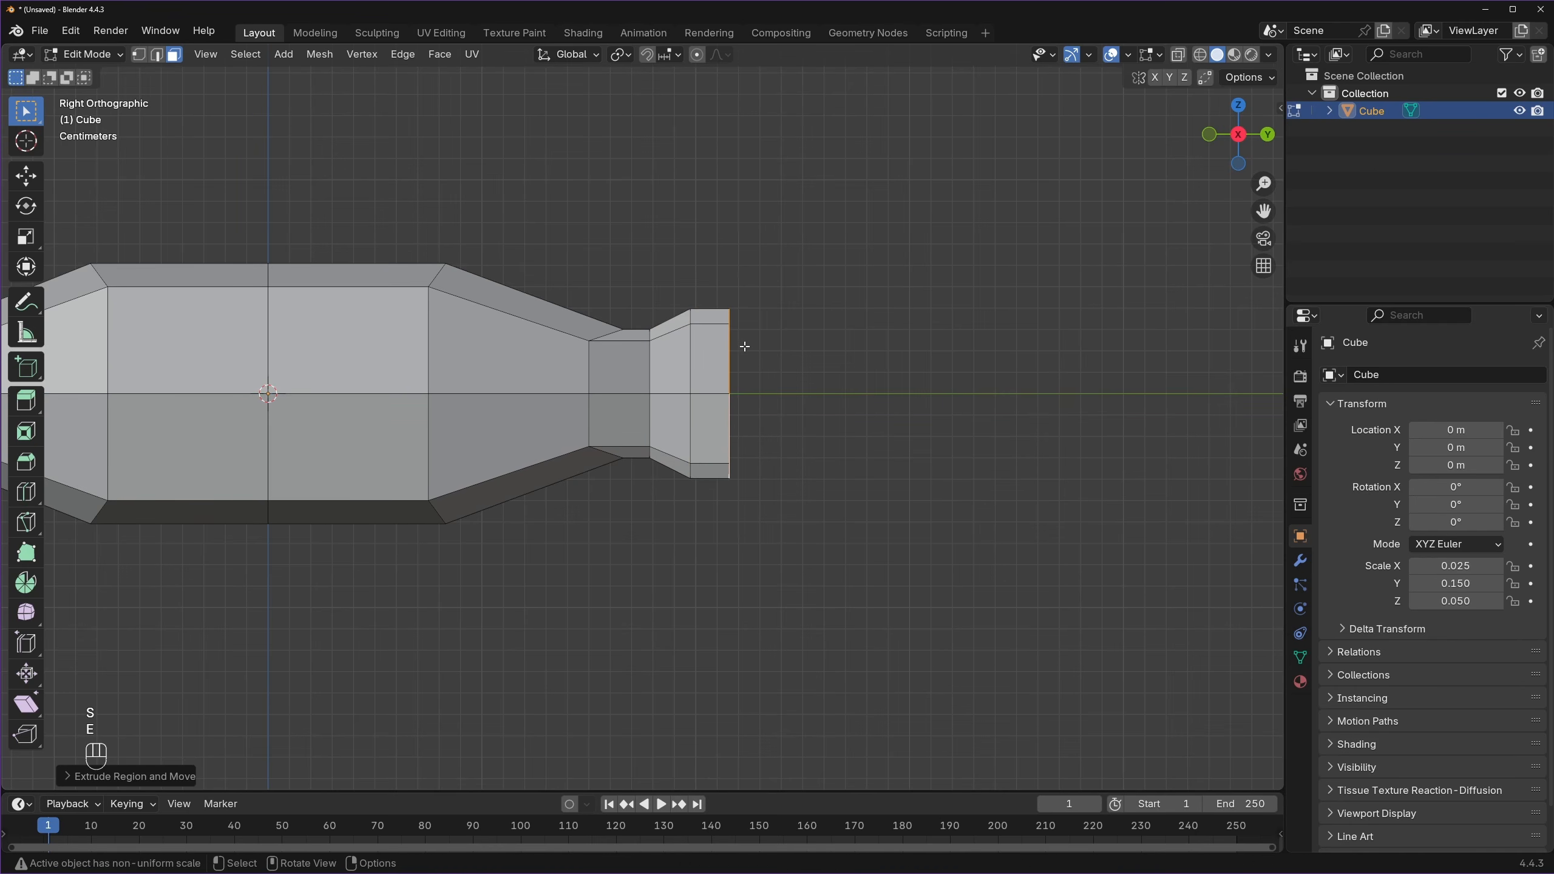
pyautogui.press('s')
pyautogui.click(737, 288)
pyautogui.press('g')
pyautogui.press('y')
pyautogui.click(765, 301)
# - In vertex selection, select the middle vertices of the tail's end and move them inward along Y to notch the fin
pyautogui.scroll(6, 822, 402)
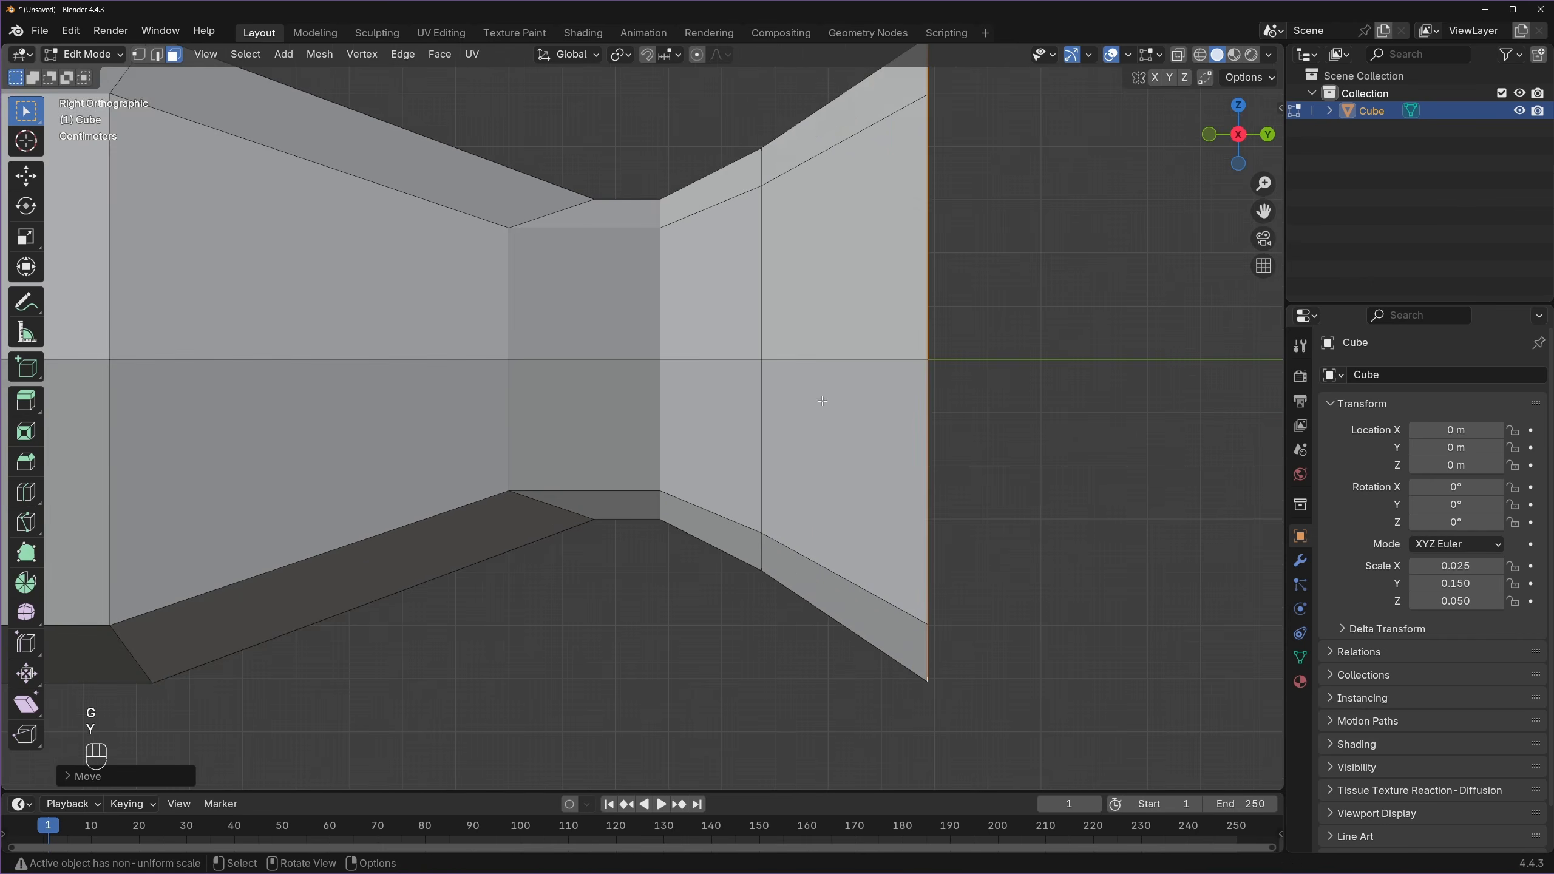
pyautogui.moveTo(822, 401); pyautogui.dragTo(786, 420, button='middle')
pyautogui.scroll(-1, 789, 417)
pyautogui.press('1')
pyautogui.moveTo(862, 338); pyautogui.dragTo(734, 385)
pyautogui.scroll(-3, 802, 406)
pyautogui.moveTo(775, 408); pyautogui.dragTo(821, 407, button='middle')
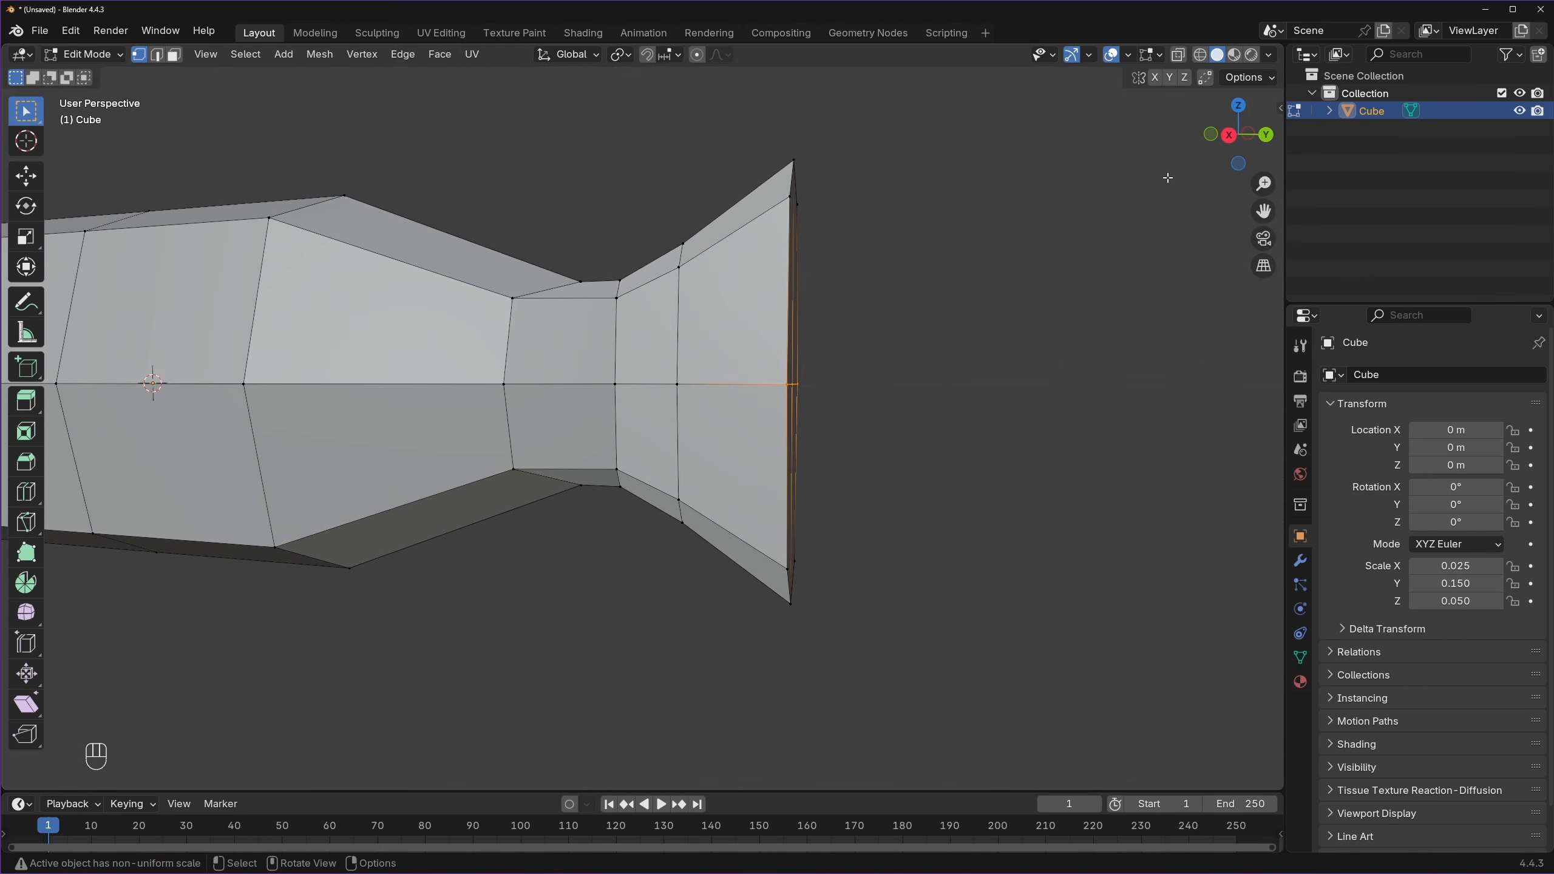
pyautogui.click(1234, 142)
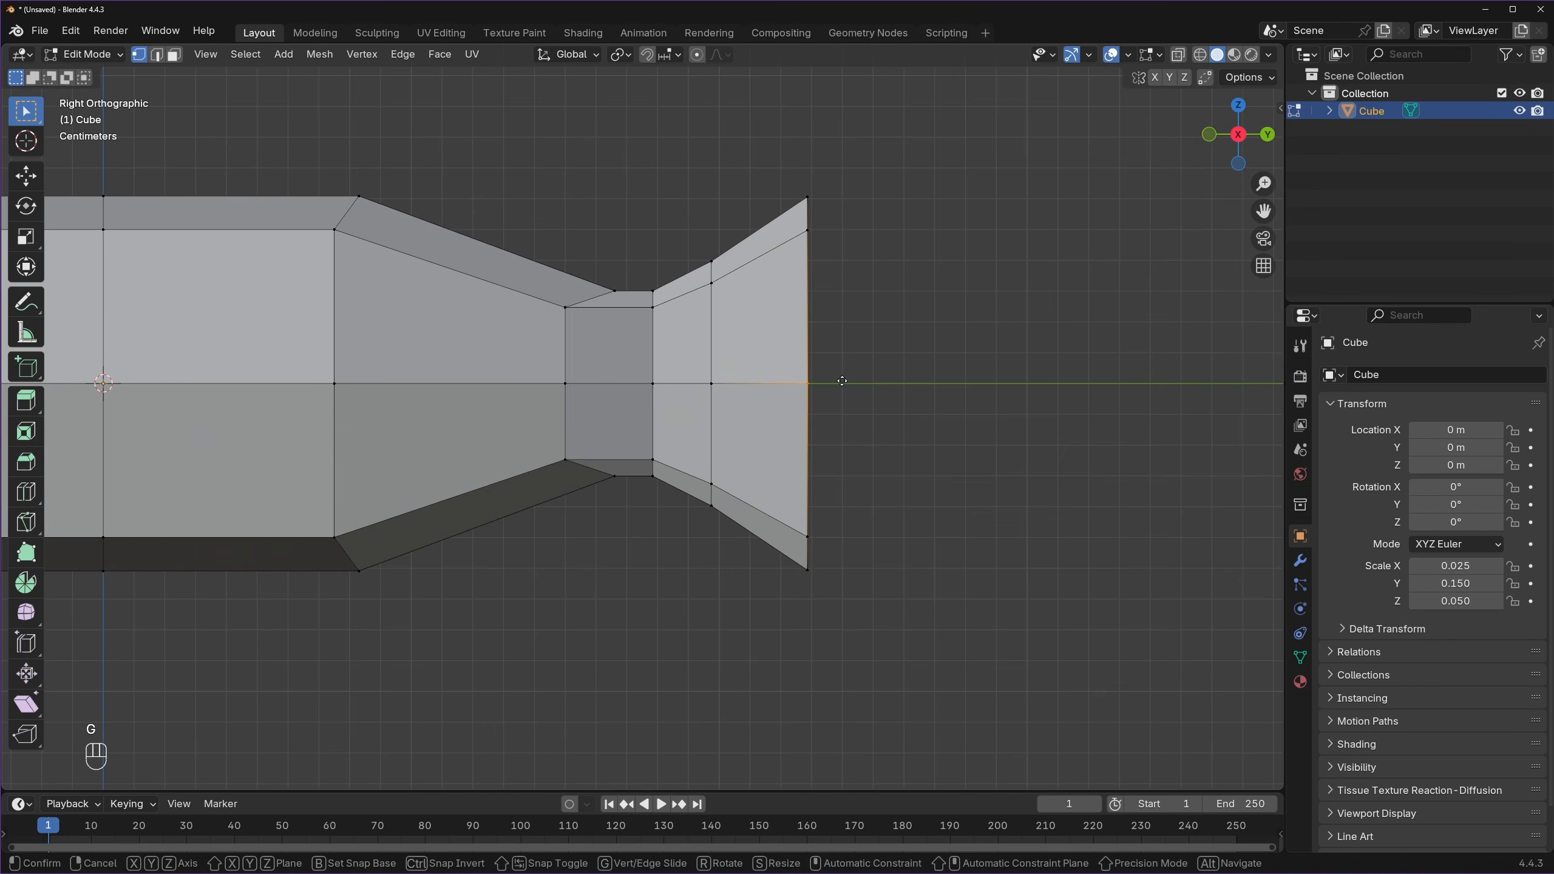
pyautogui.press('g')
pyautogui.press('y')
pyautogui.click(780, 384)
# - In edge selection, select the middle edge loop around the body and scale it by about 1.3 along Z
pyautogui.moveTo(780, 383); pyautogui.dragTo(708, 432, button='middle')
pyautogui.moveTo(814, 419); pyautogui.dragTo(692, 331, button='middle')
pyautogui.press('2')
pyautogui.keyDown('alt'); pyautogui.click(687, 331); pyautogui.keyUp('alt')
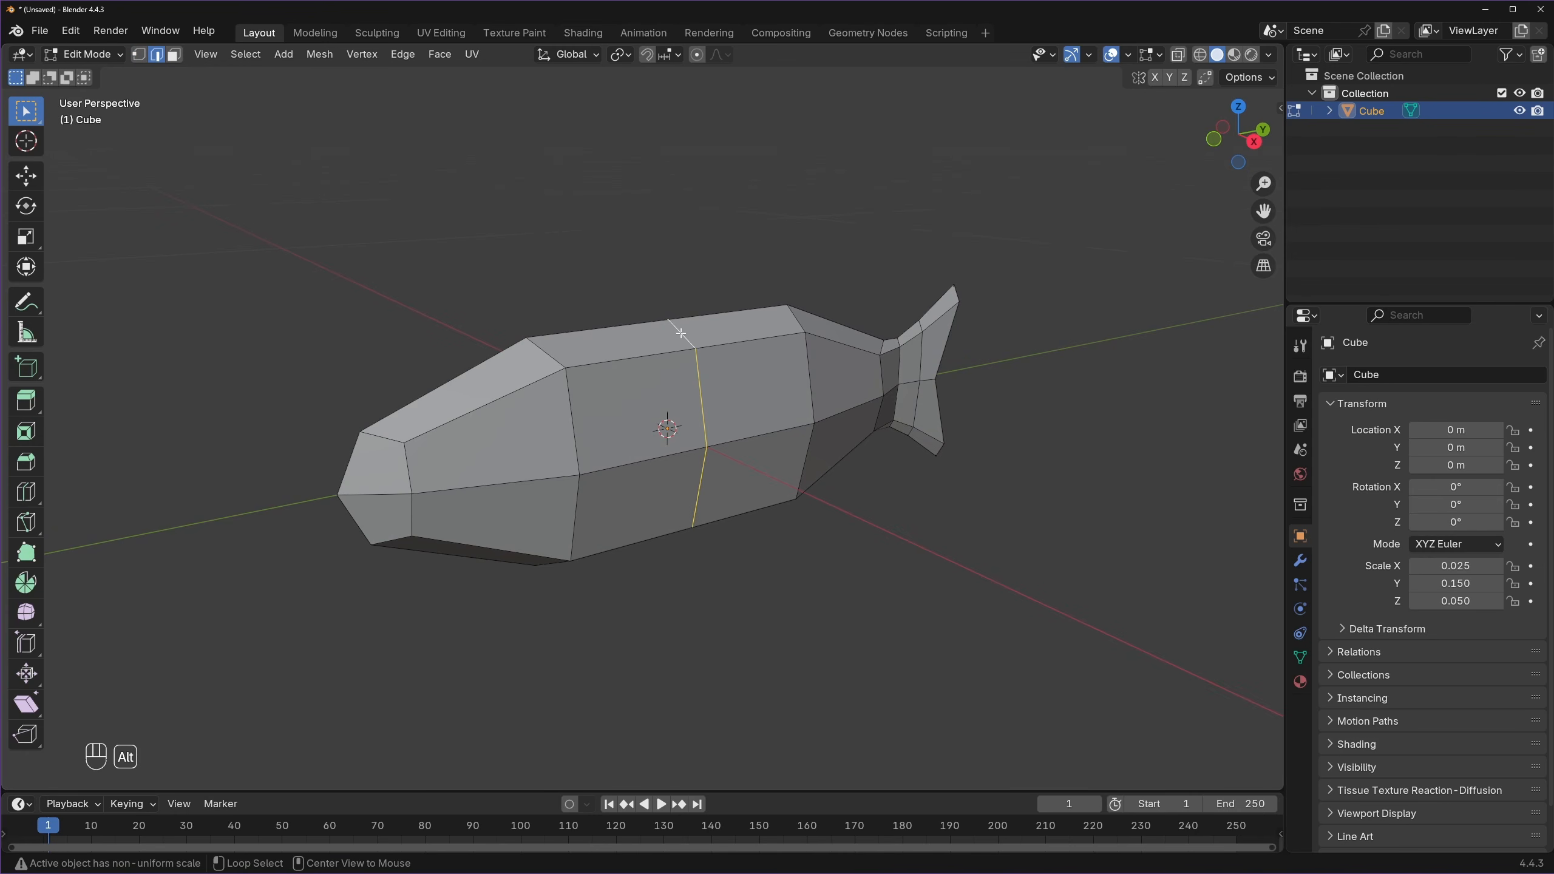
pyautogui.press('s')
pyautogui.press('z')
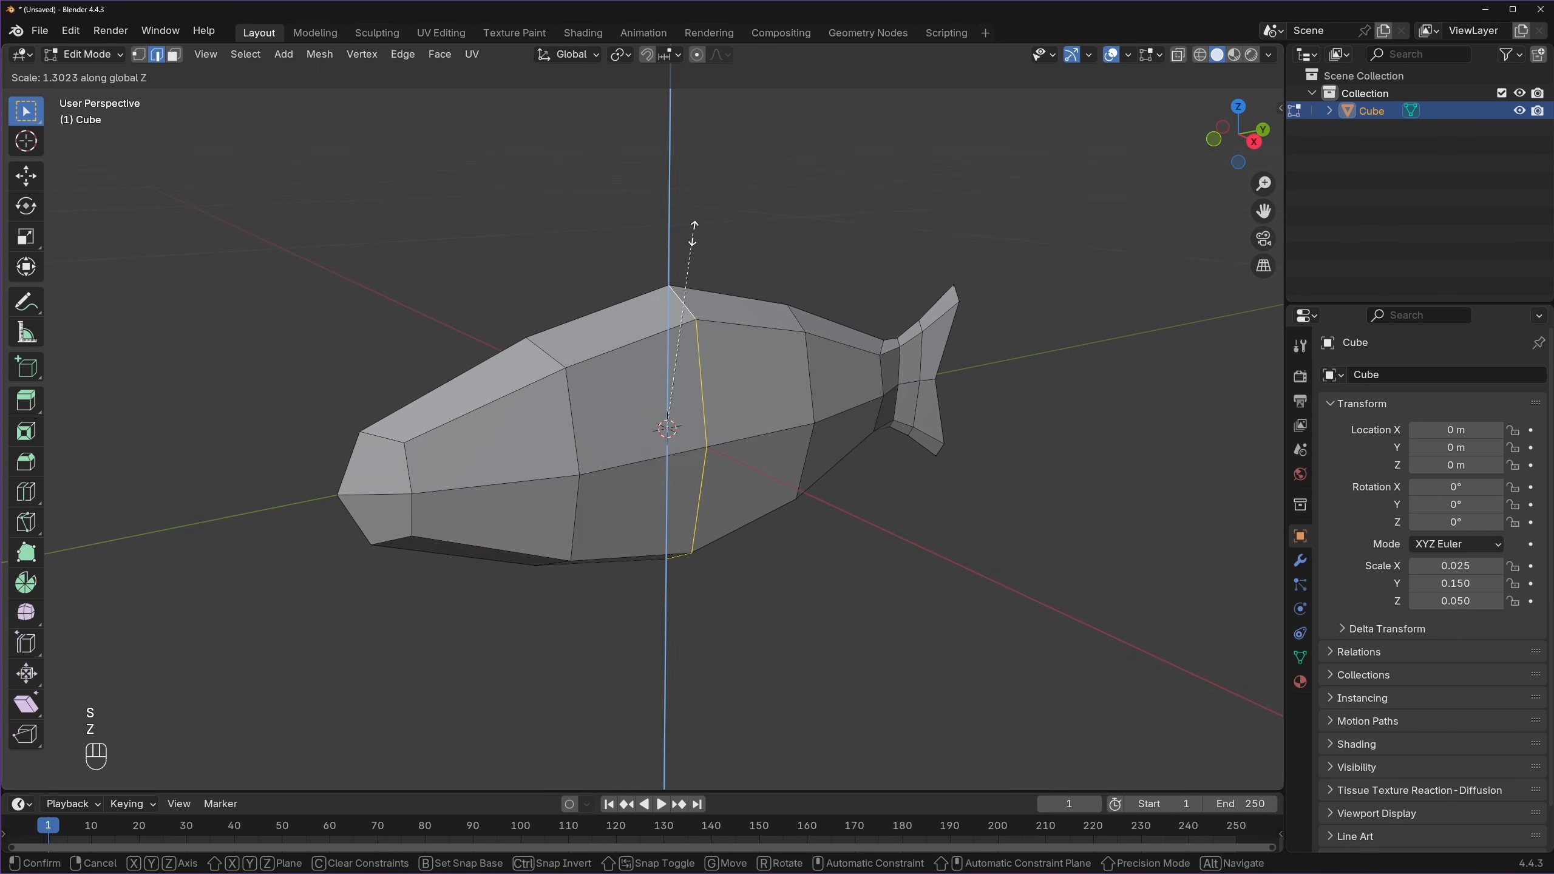
pyautogui.click(694, 236)
# - Check the fish shape in Object Mode, then select the entire mesh in Edit Mode and subdivide it
pyautogui.moveTo(816, 474); pyautogui.dragTo(751, 480, button='middle')
pyautogui.press('Tab')
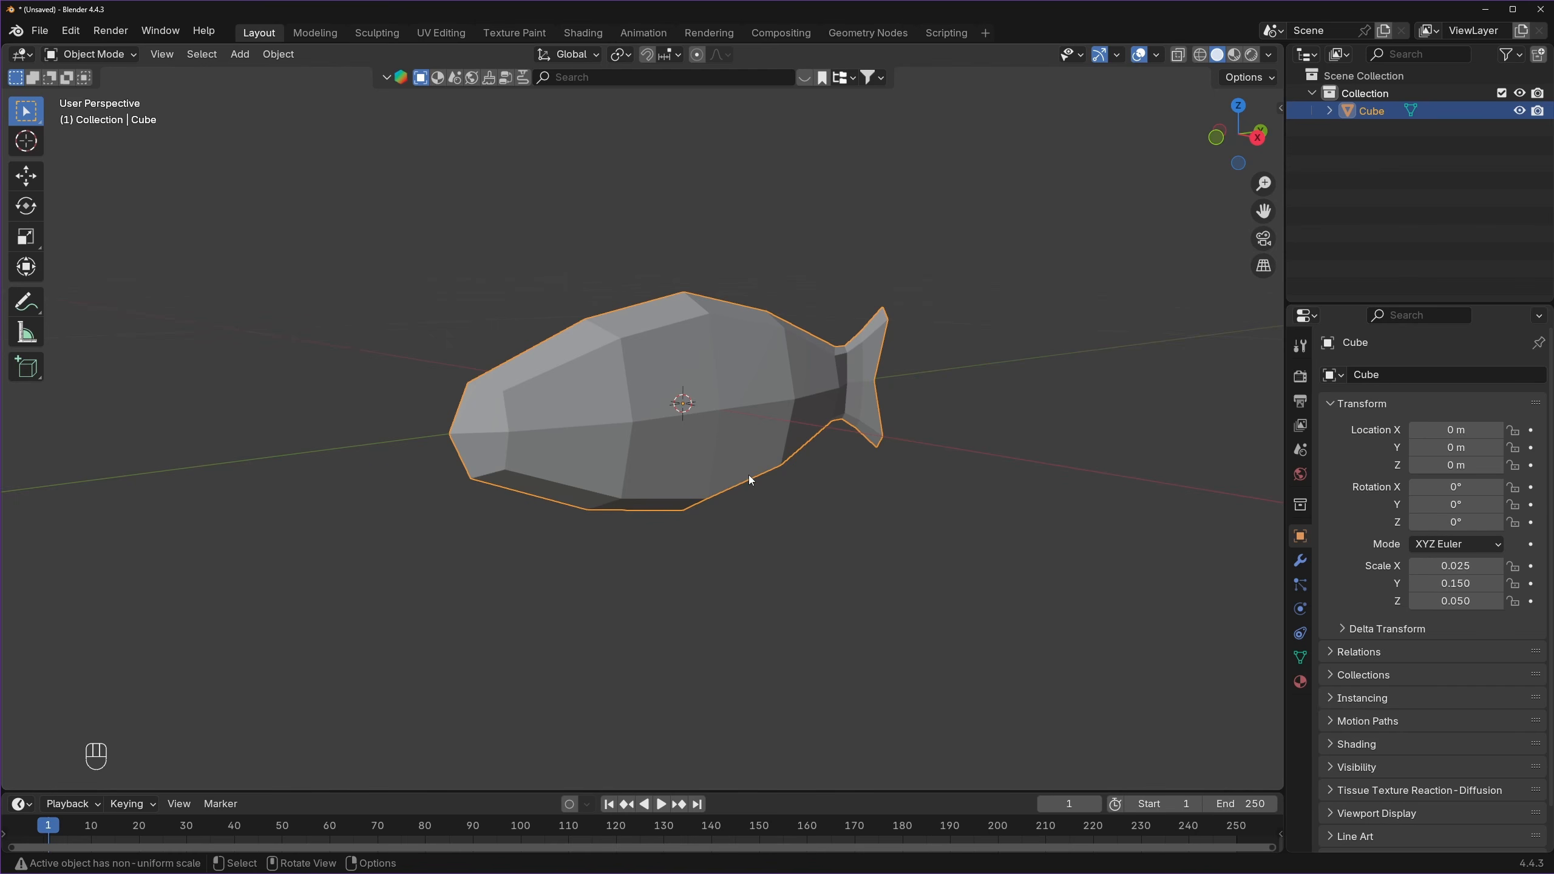
pyautogui.moveTo(703, 427); pyautogui.dragTo(694, 425, button='middle')
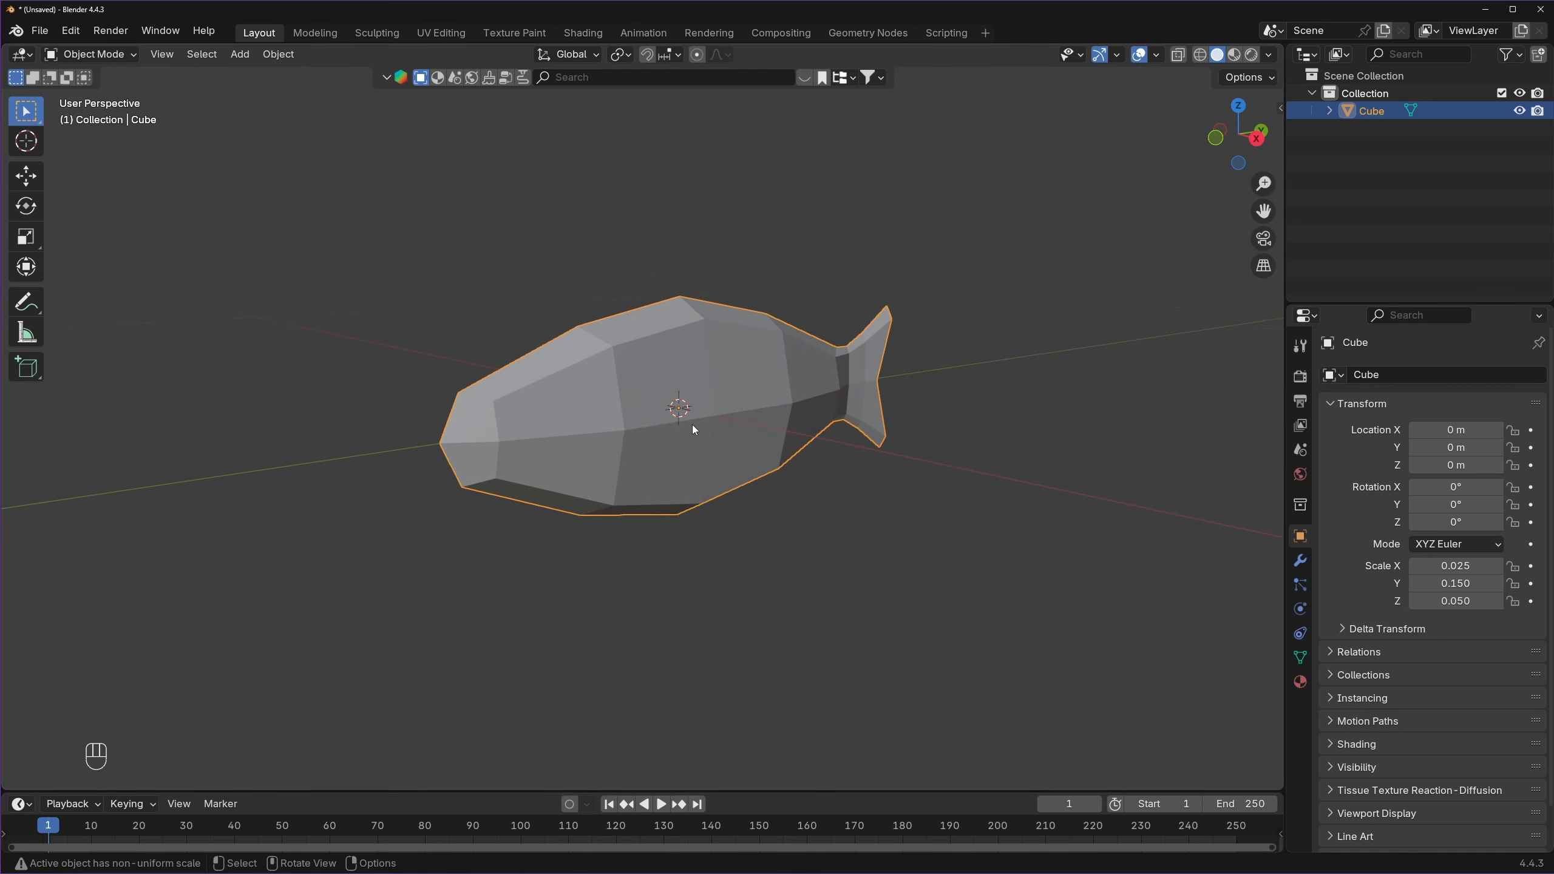
pyautogui.press('Tab')
pyautogui.press('a')
pyautogui.hotkey('ctrl', 'e')
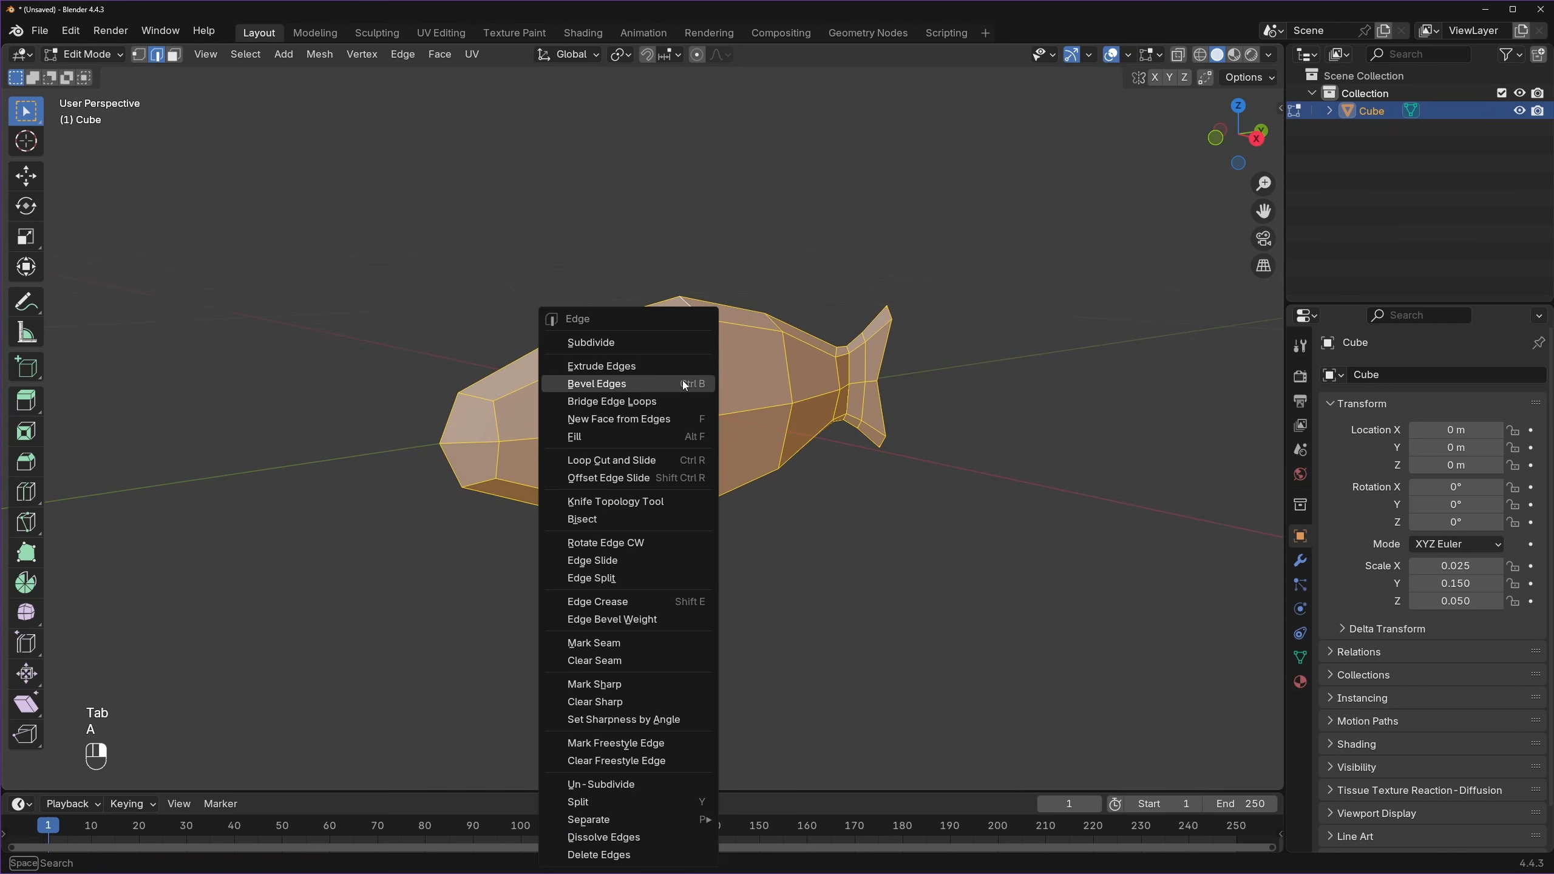
pyautogui.click(624, 343)
# - Apply Smooth Vertices three times to the whole fish mesh and return to Object Mode
pyautogui.moveTo(708, 401); pyautogui.dragTo(774, 409, button='middle')
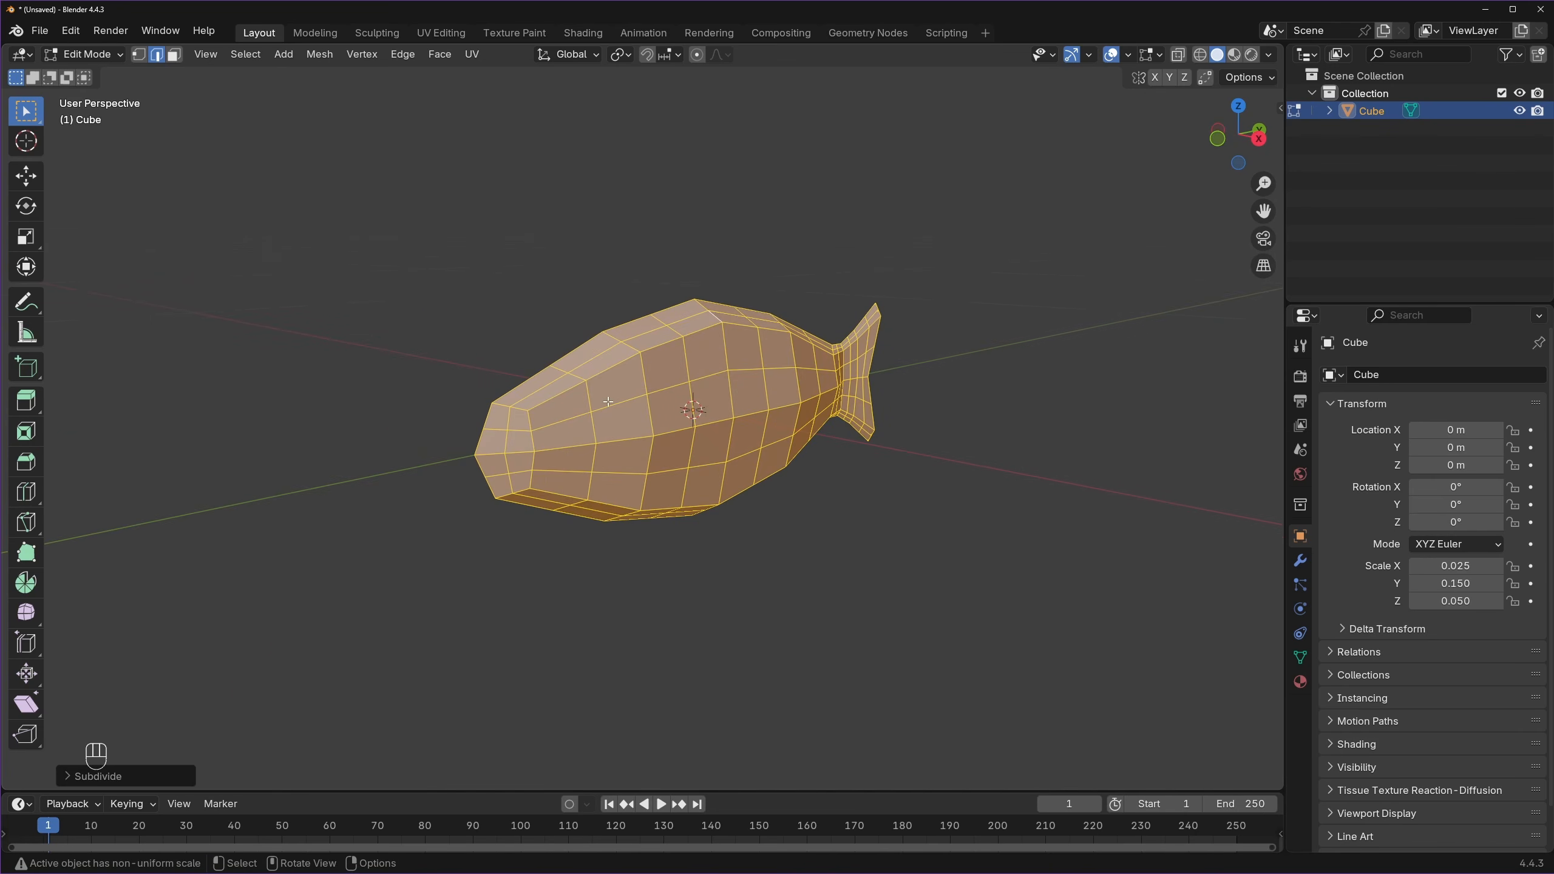
pyautogui.moveTo(608, 402); pyautogui.dragTo(584, 406, button='middle')
pyautogui.click(363, 55)
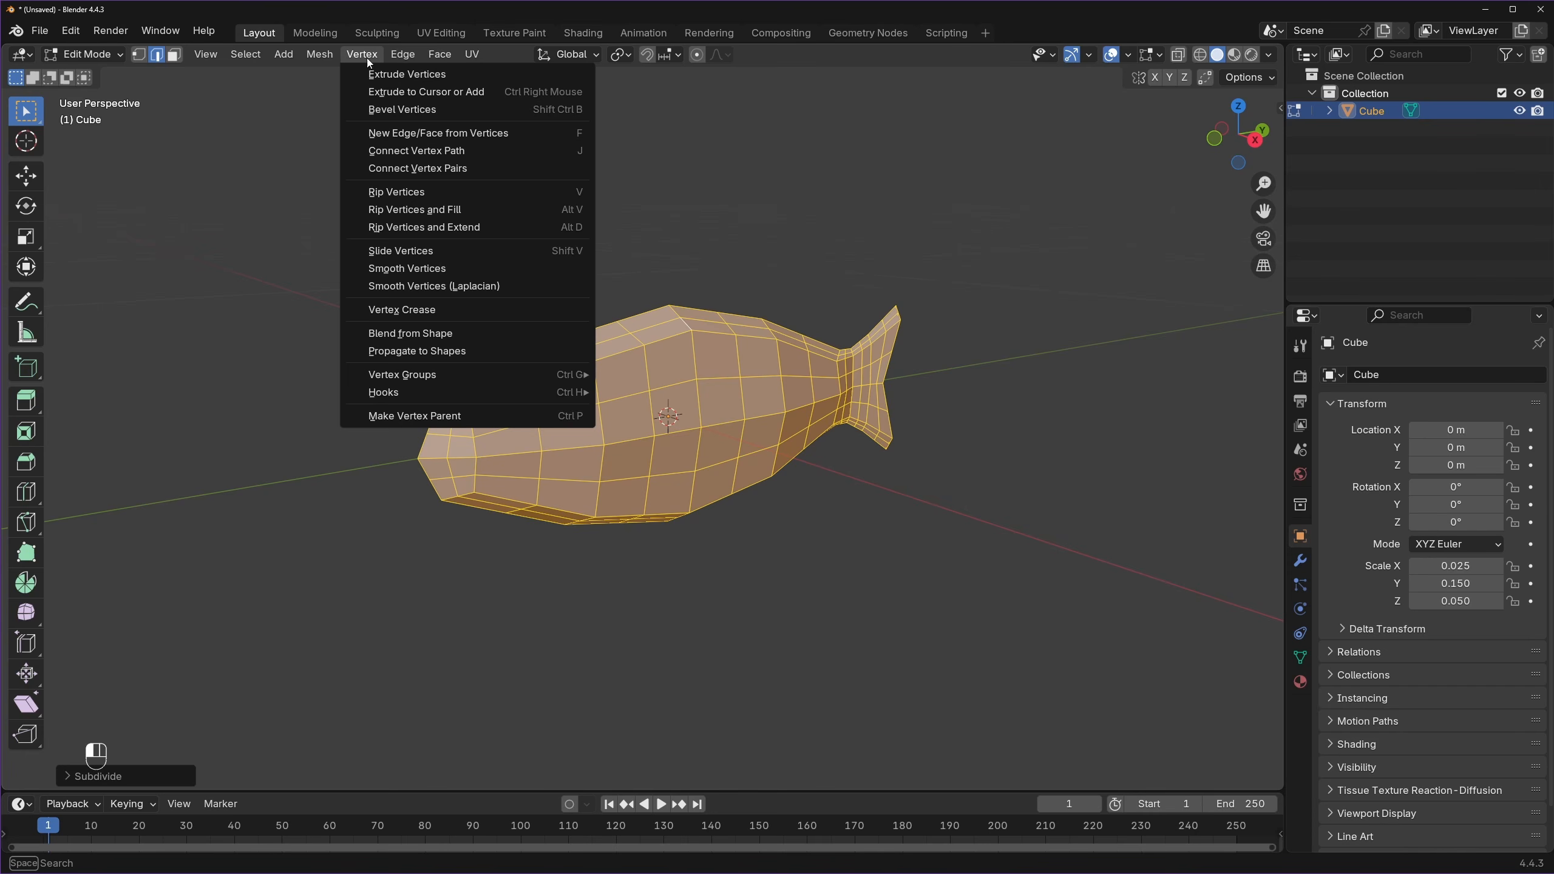
pyautogui.click(408, 270)
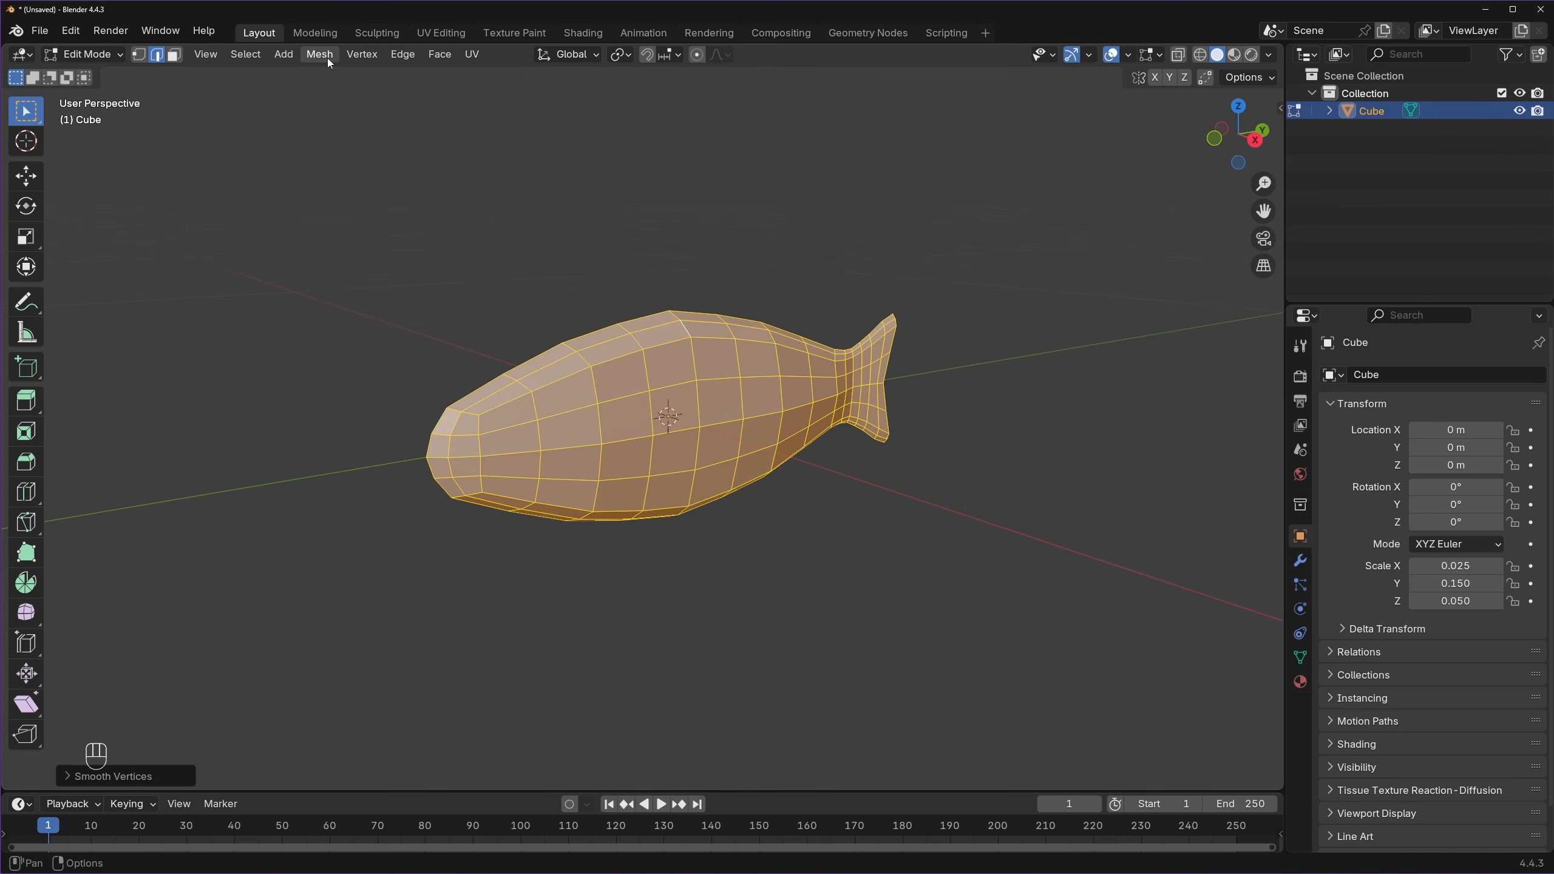
pyautogui.click(328, 59)
pyautogui.click(423, 271)
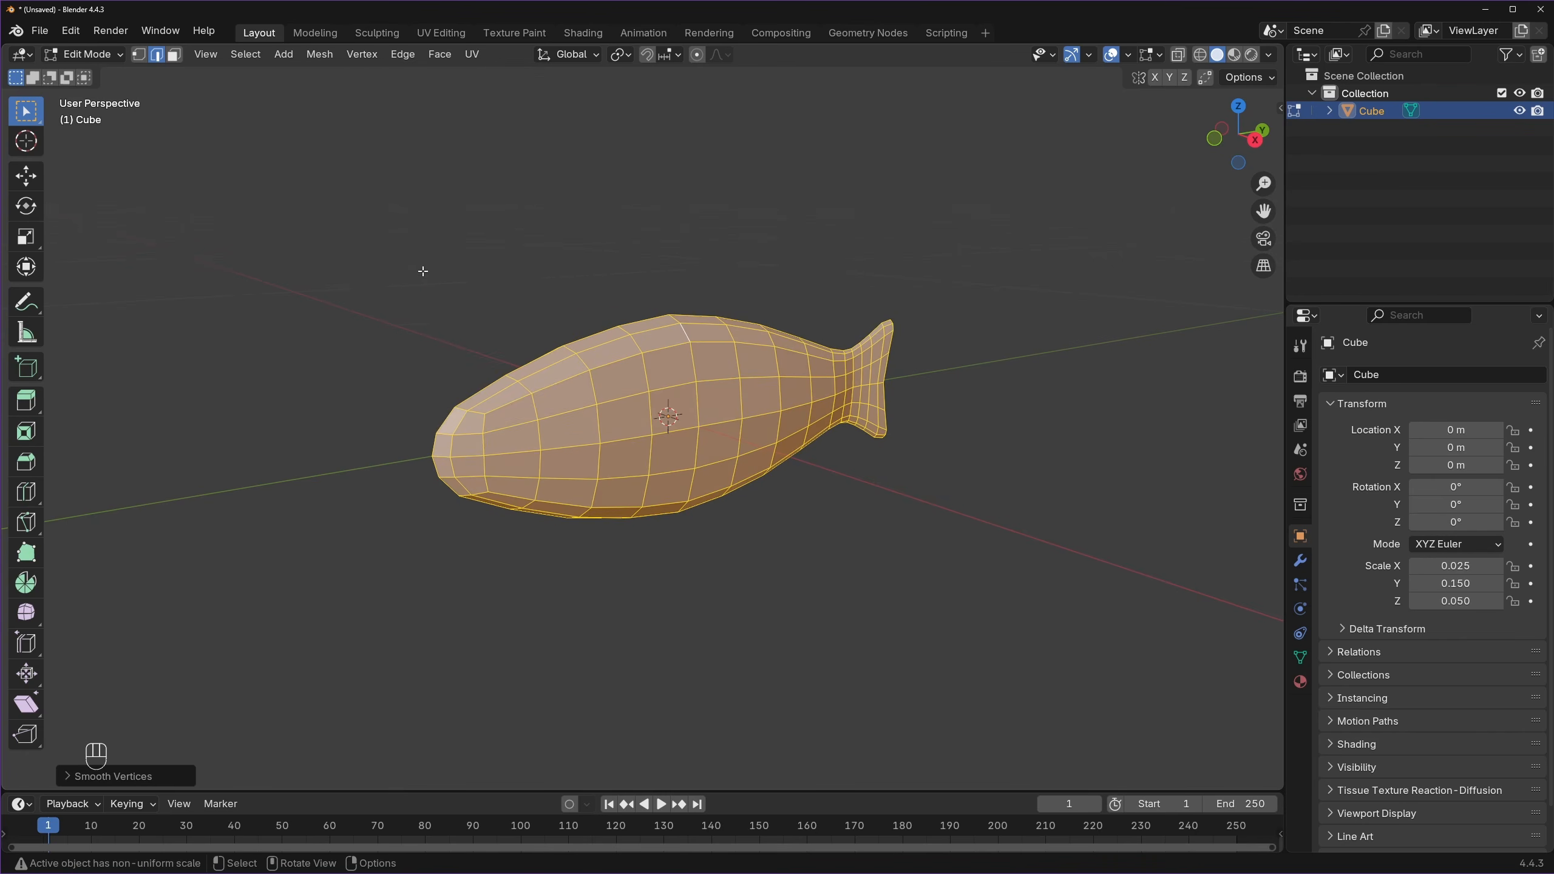
pyautogui.click(360, 56)
pyautogui.click(425, 270)
pyautogui.moveTo(425, 270); pyautogui.dragTo(825, 410, button='middle')
pyautogui.press('Tab')
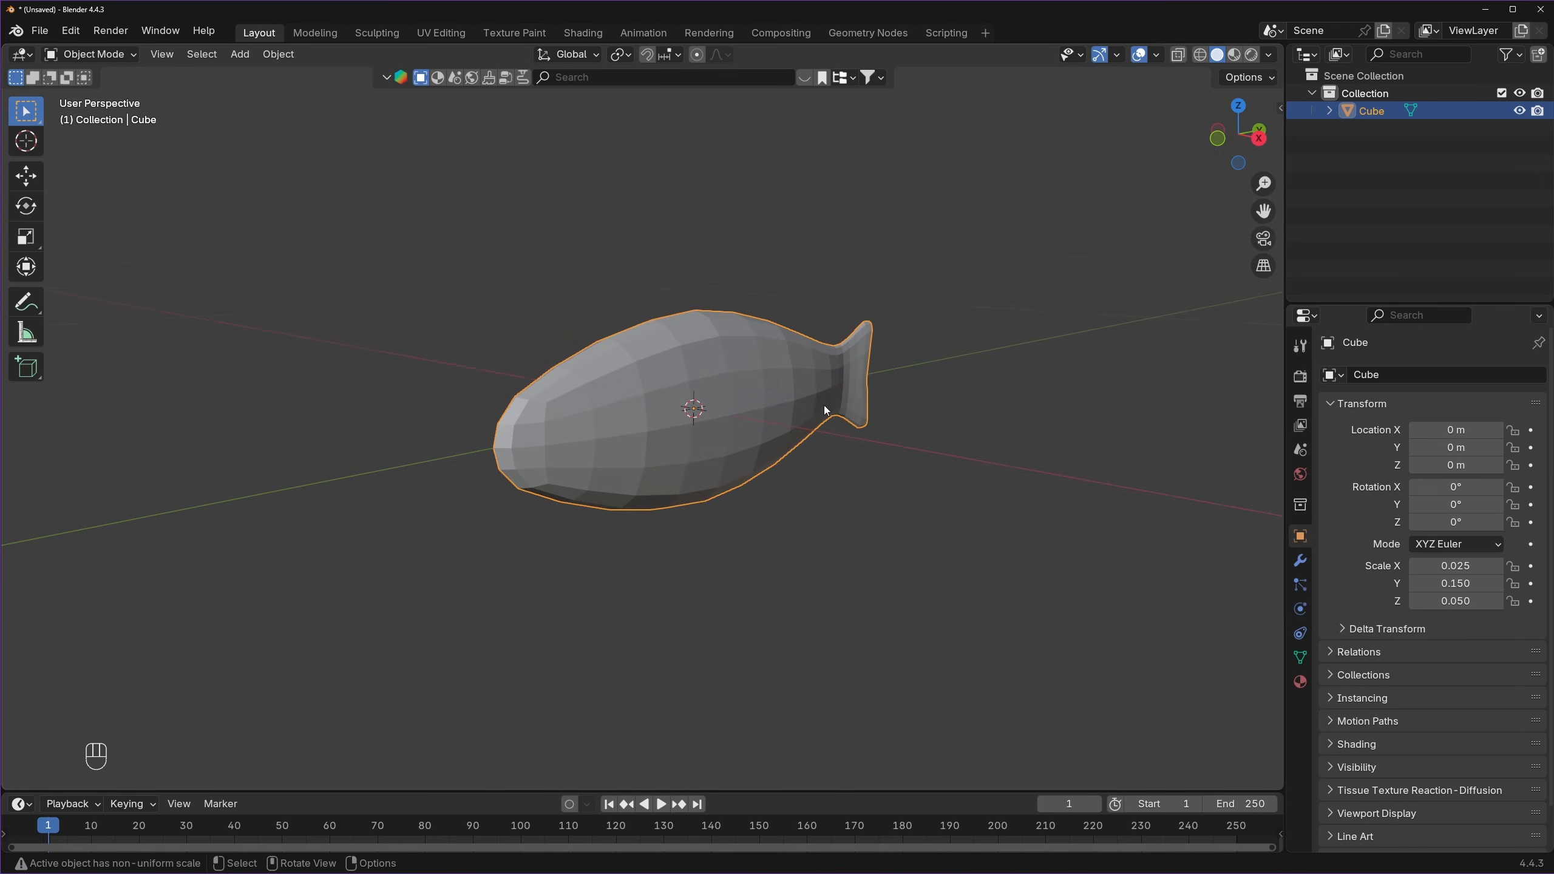
pyautogui.moveTo(976, 435); pyautogui.dragTo(959, 431, button='middle')
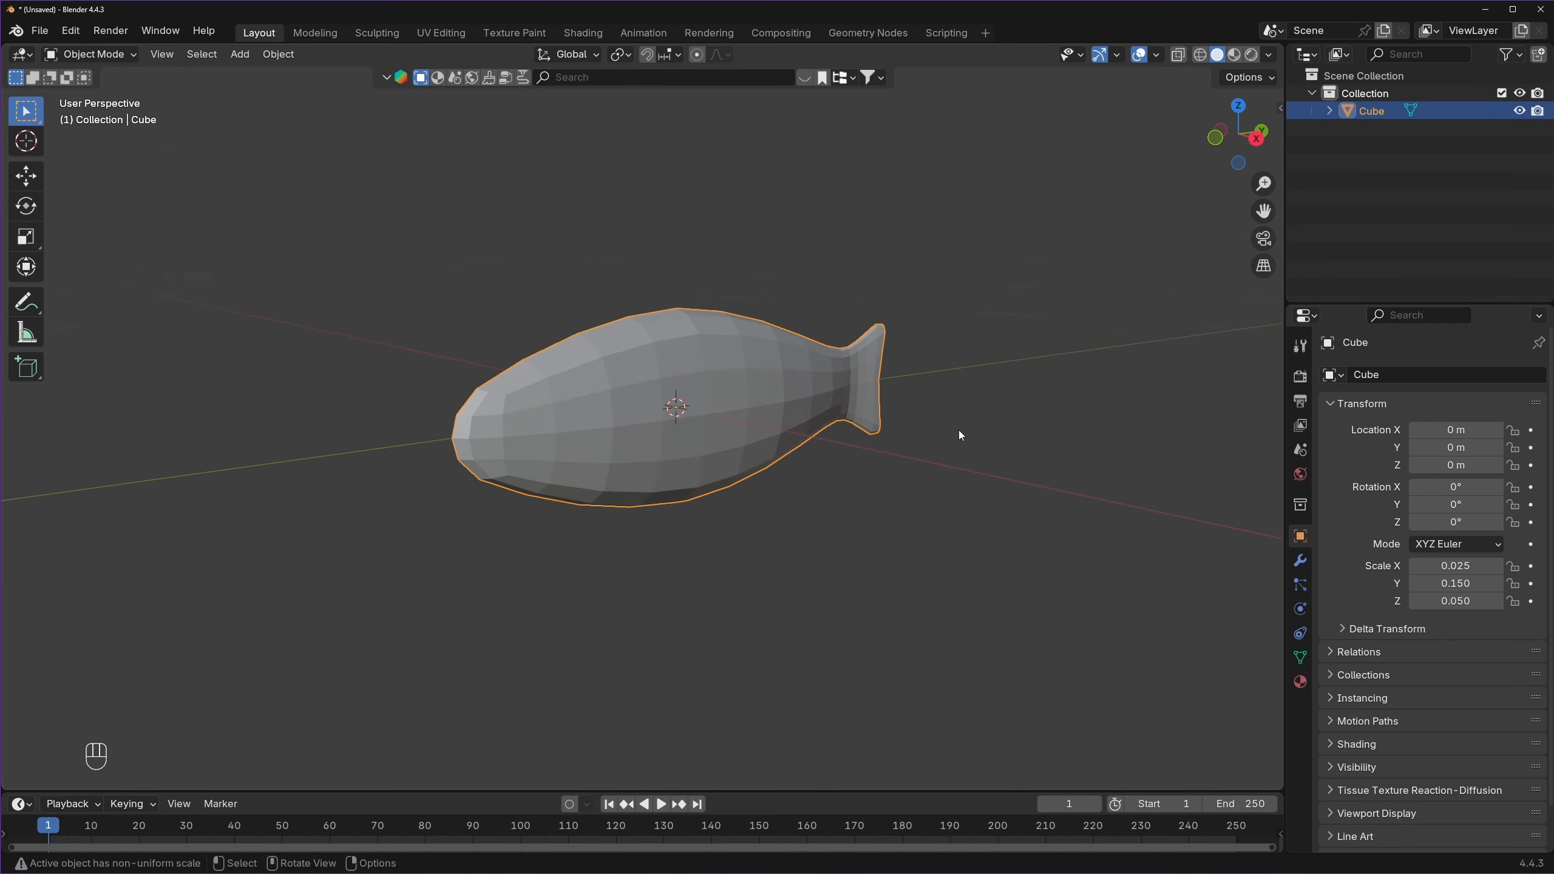
# - Add a Decimate modifier to the fish in Un-Subdivide mode with 1 iteration
pyautogui.click(1301, 567)
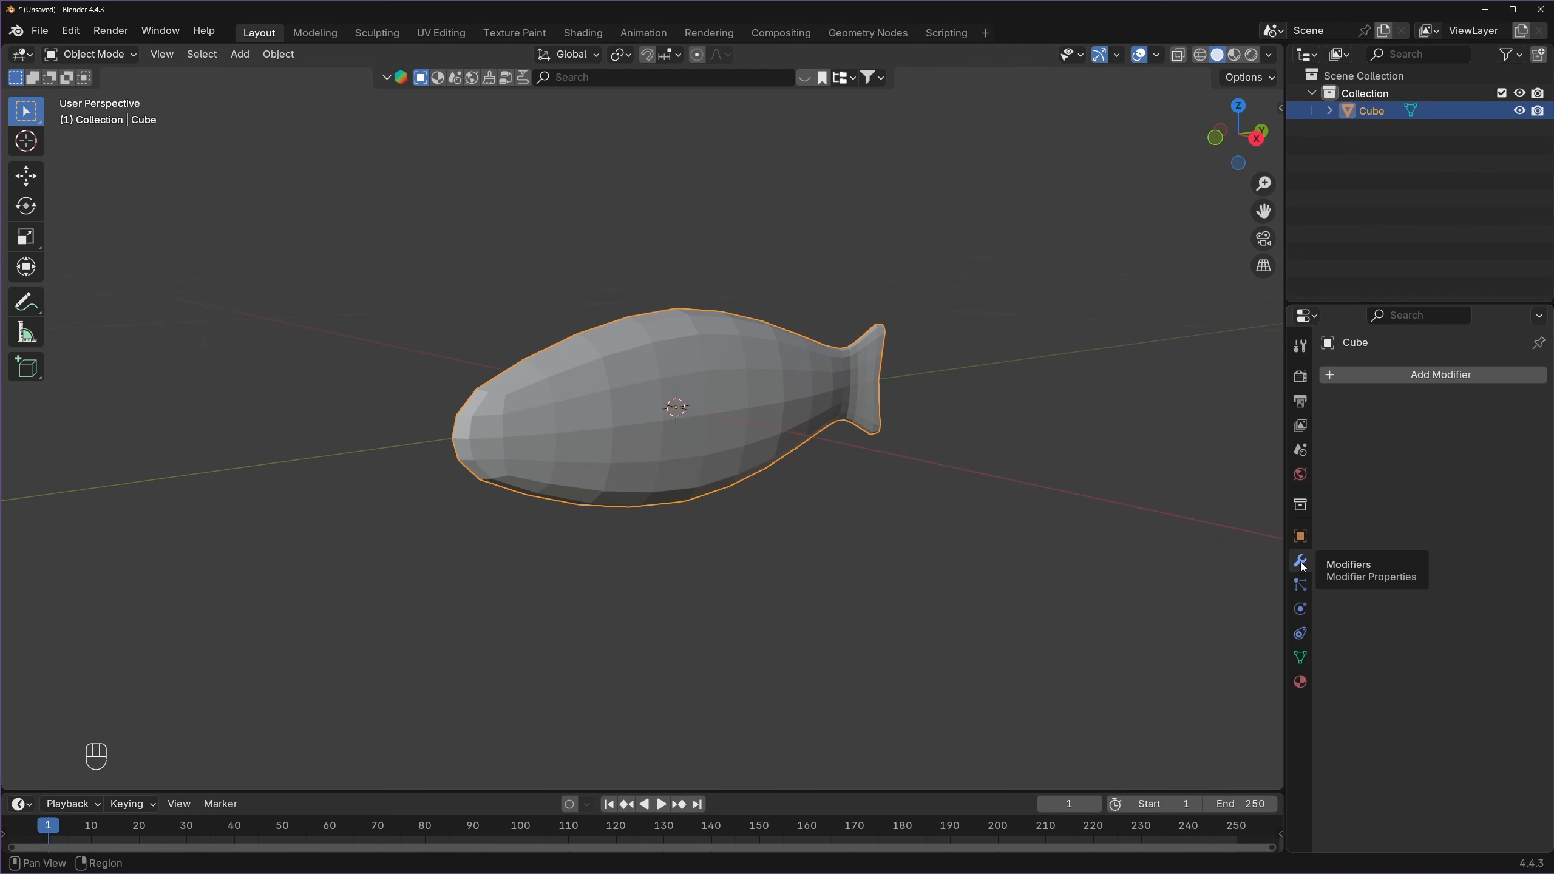
pyautogui.click(1418, 379)
pyautogui.click(1418, 379)
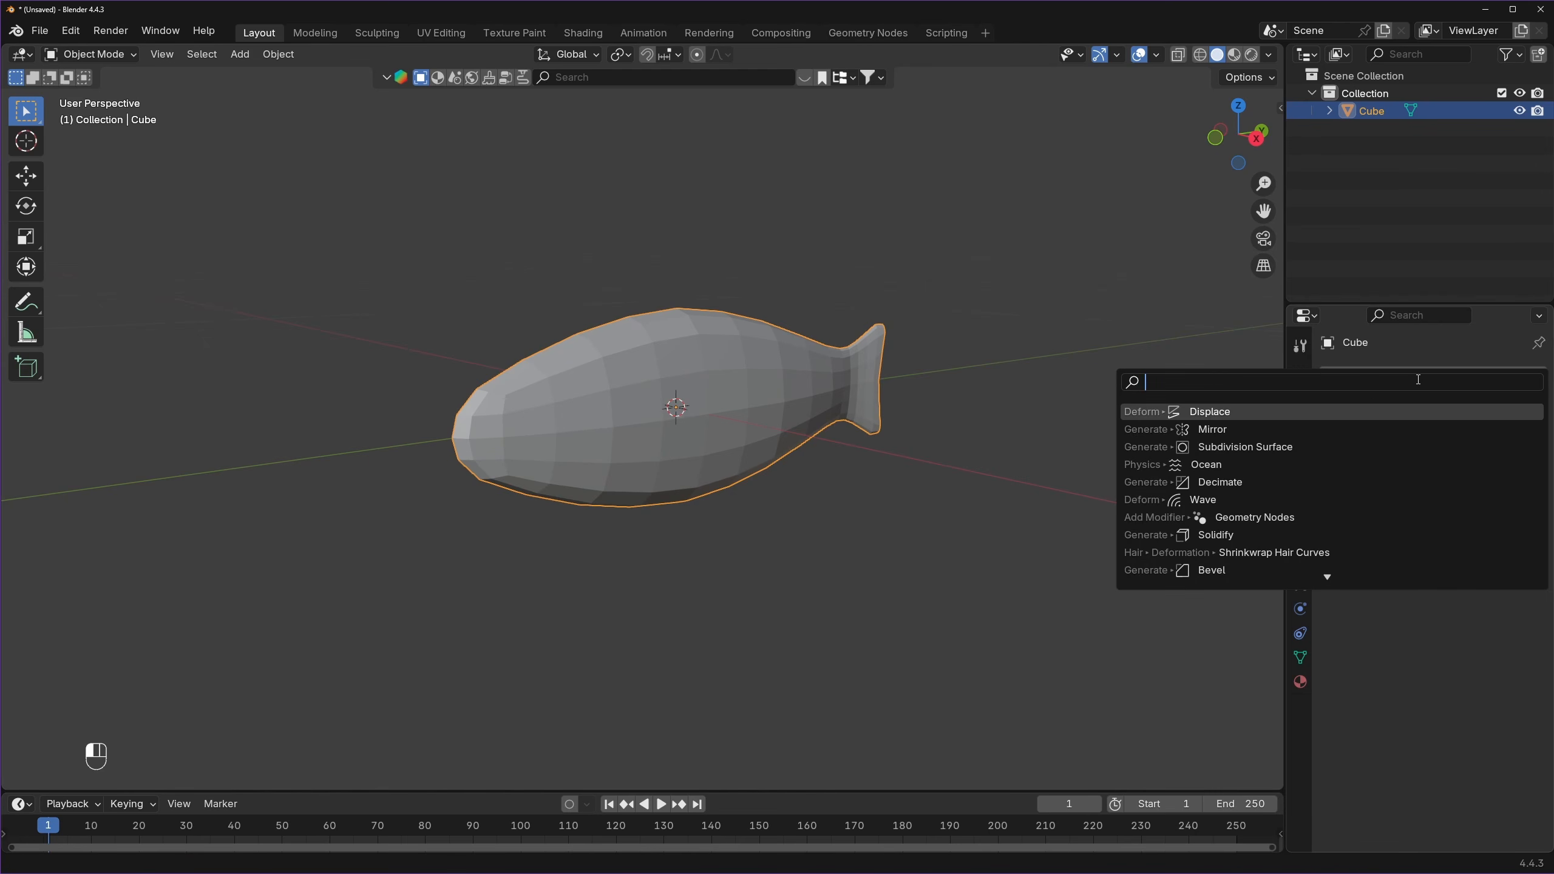
pyautogui.write('dec')
pyautogui.click(1222, 412)
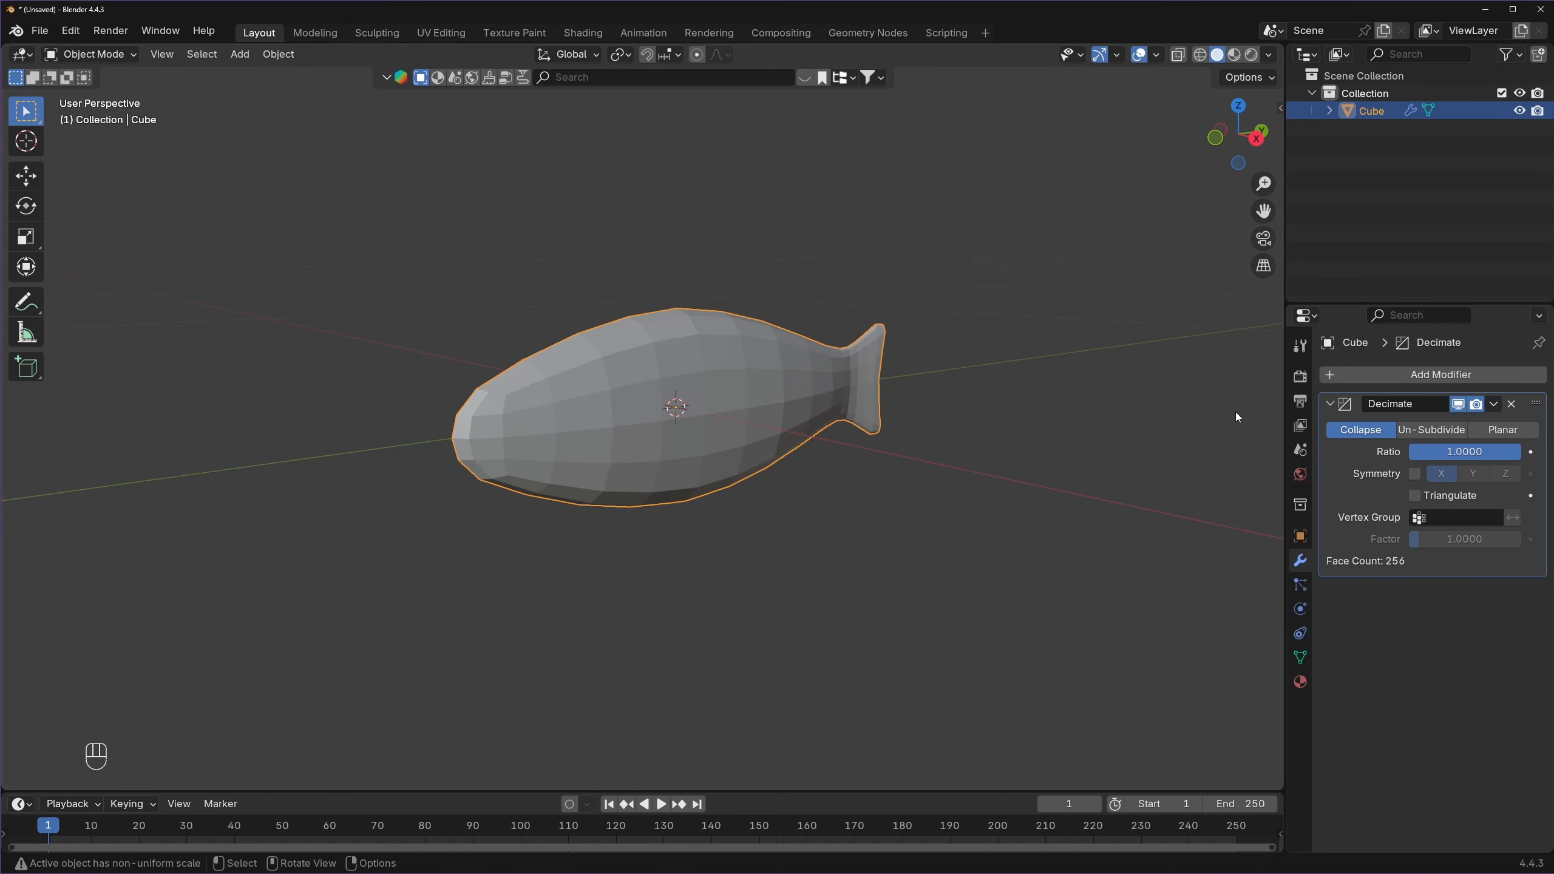
pyautogui.click(1425, 430)
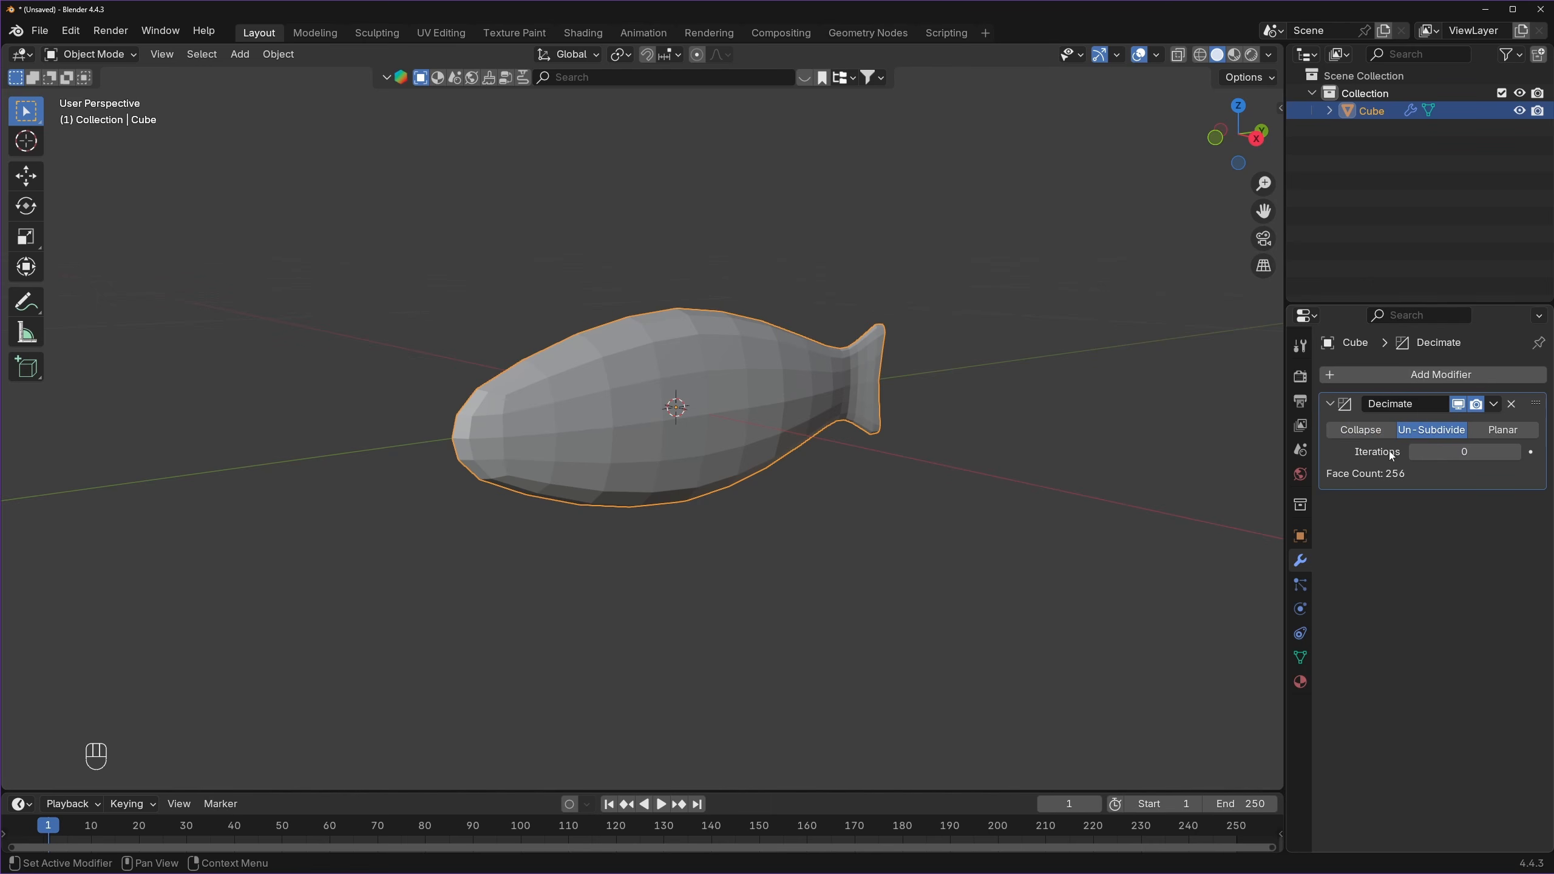
pyautogui.click(1516, 452)
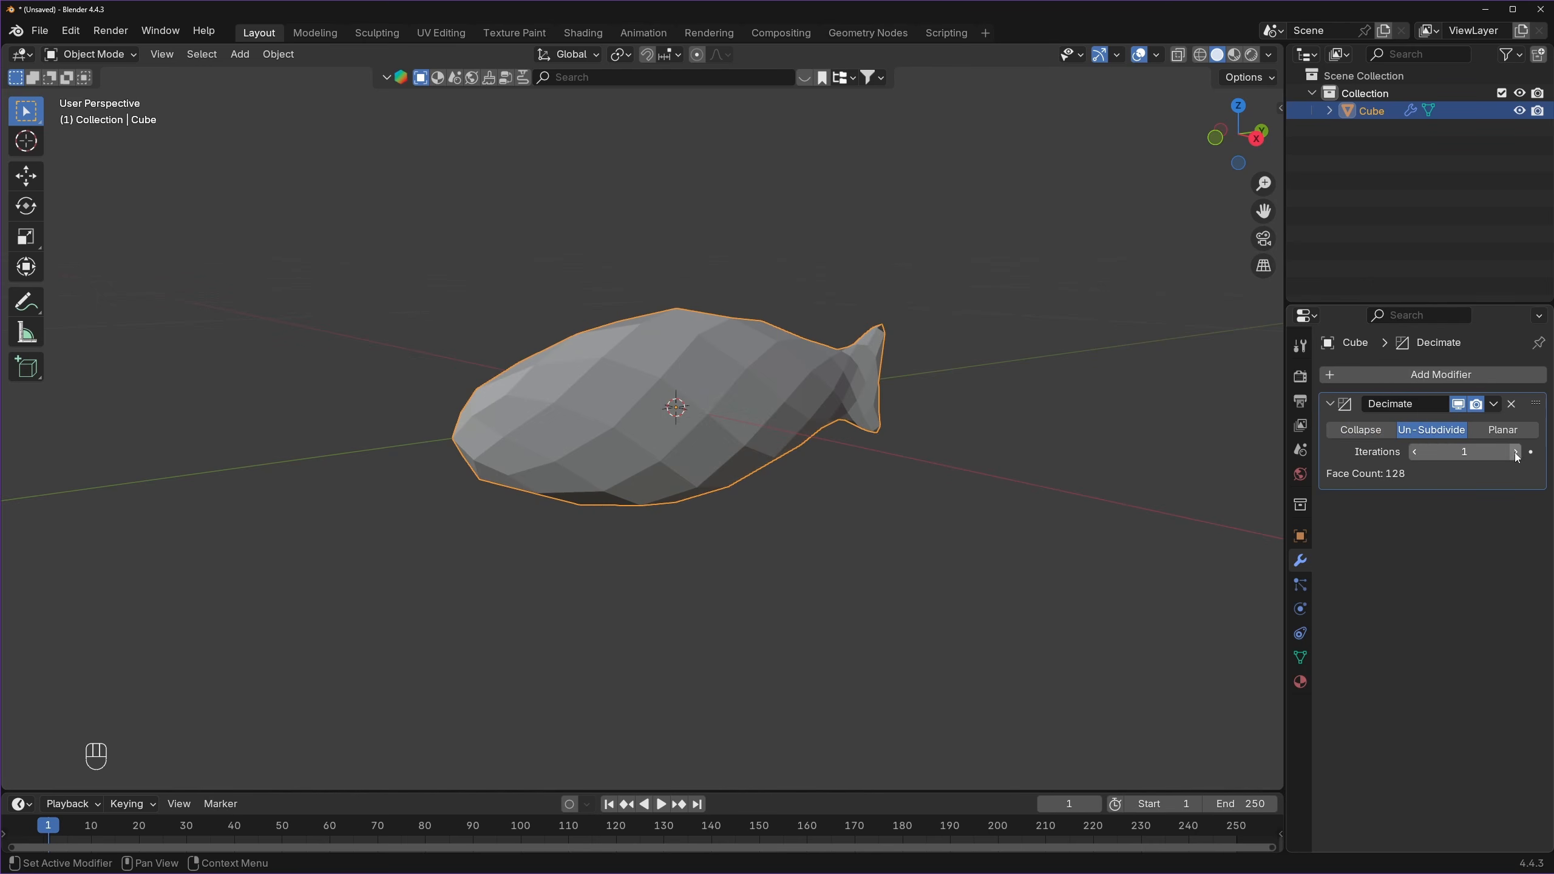
# - Apply the fish object's scale and deselect the fish
pyautogui.moveTo(1070, 428); pyautogui.dragTo(745, 428, button='middle')
pyautogui.hotkey('ctrl', 'a')
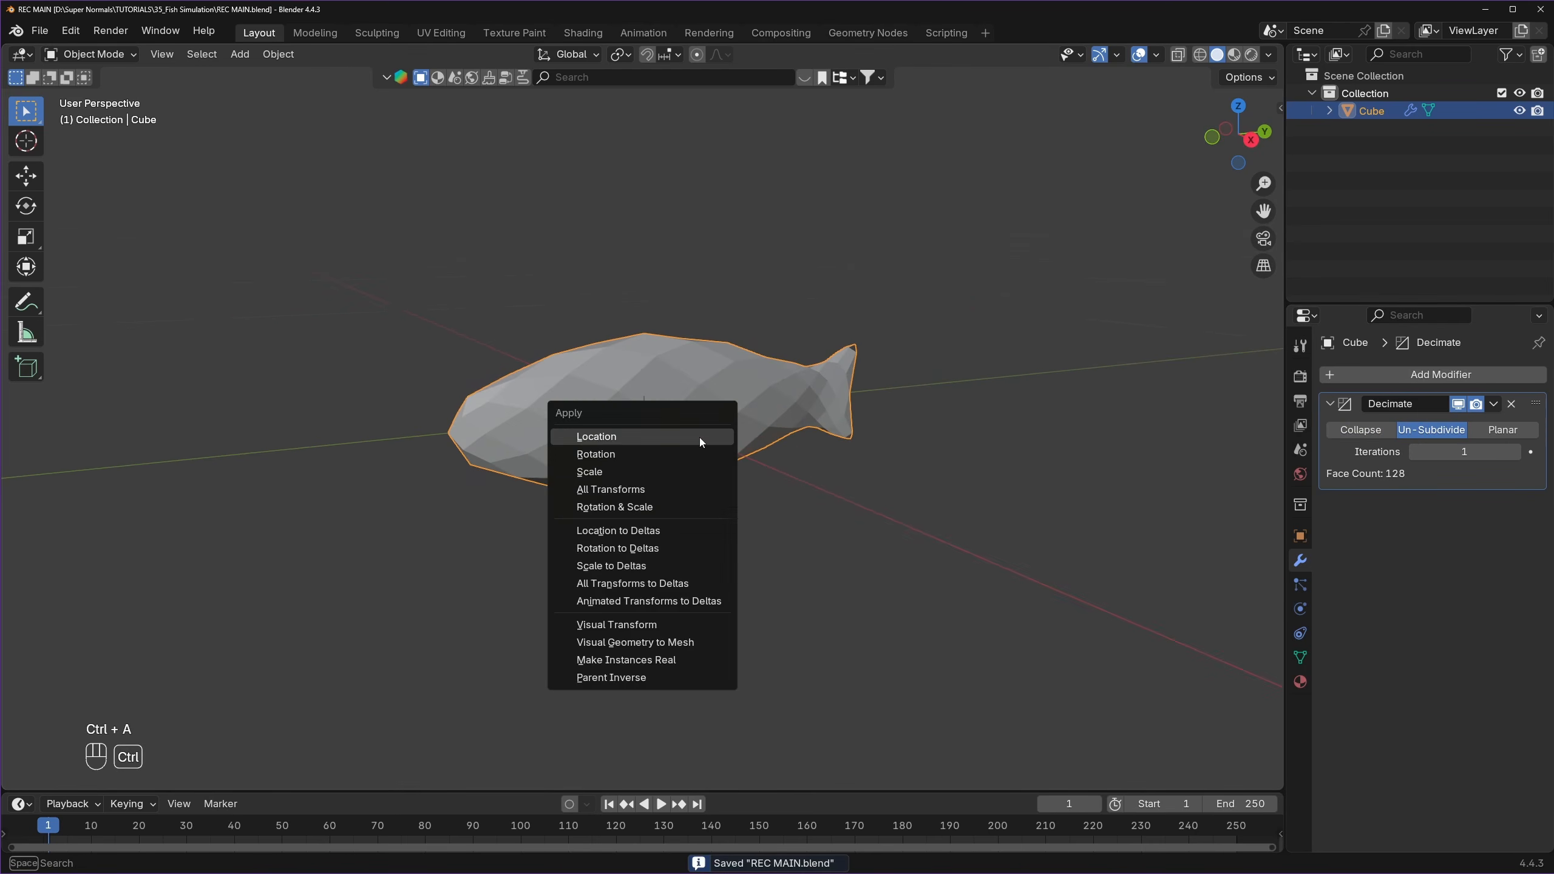
pyautogui.click(622, 470)
pyautogui.click(672, 484)
pyautogui.moveTo(673, 484); pyautogui.dragTo(685, 415, button='middle')
pyautogui.scroll(-4, 619, 437)
pyautogui.scroll(-2, 697, 466)
pyautogui.hotkey('shift', 'a')
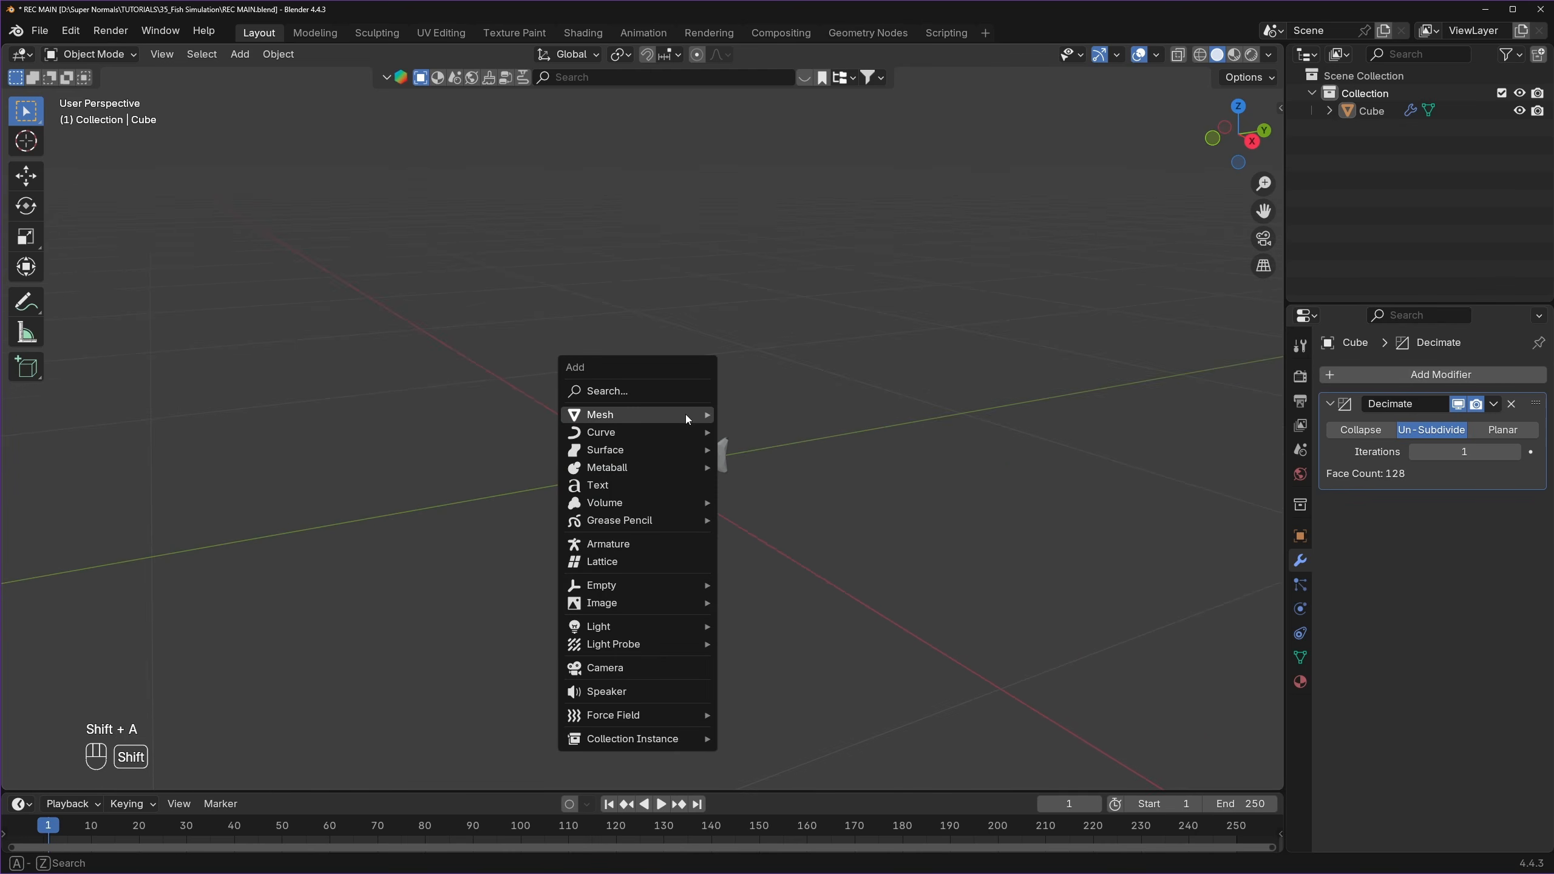
pyautogui.moveTo(686, 436)
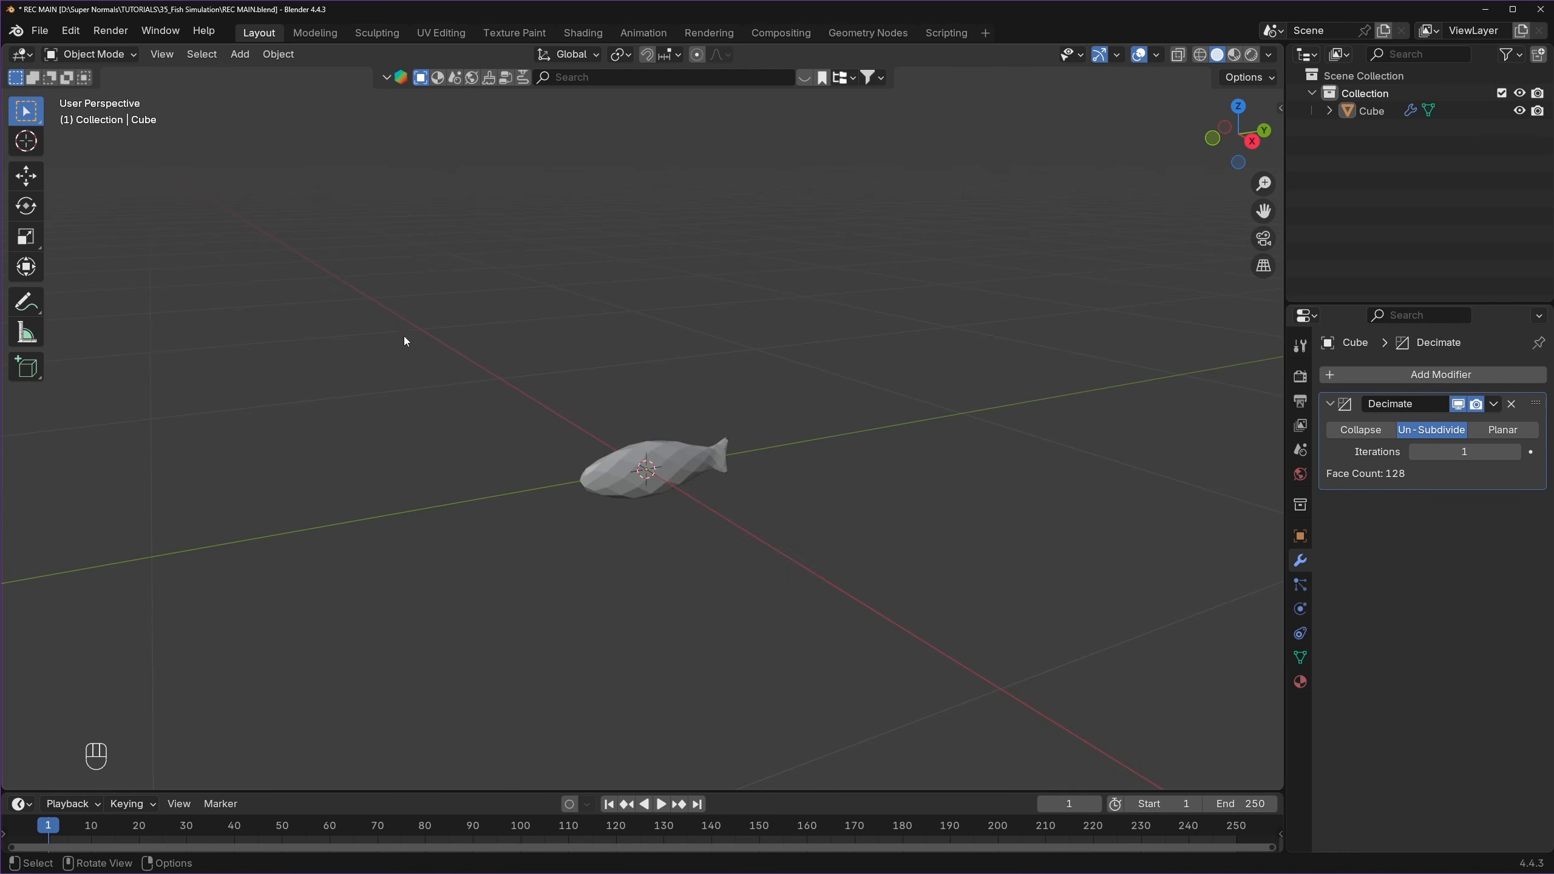
# - Search the available extensions in the preferences for "extra" to find the Extra Curve Objects add-on, then close the preferences
pyautogui.click(72, 30)
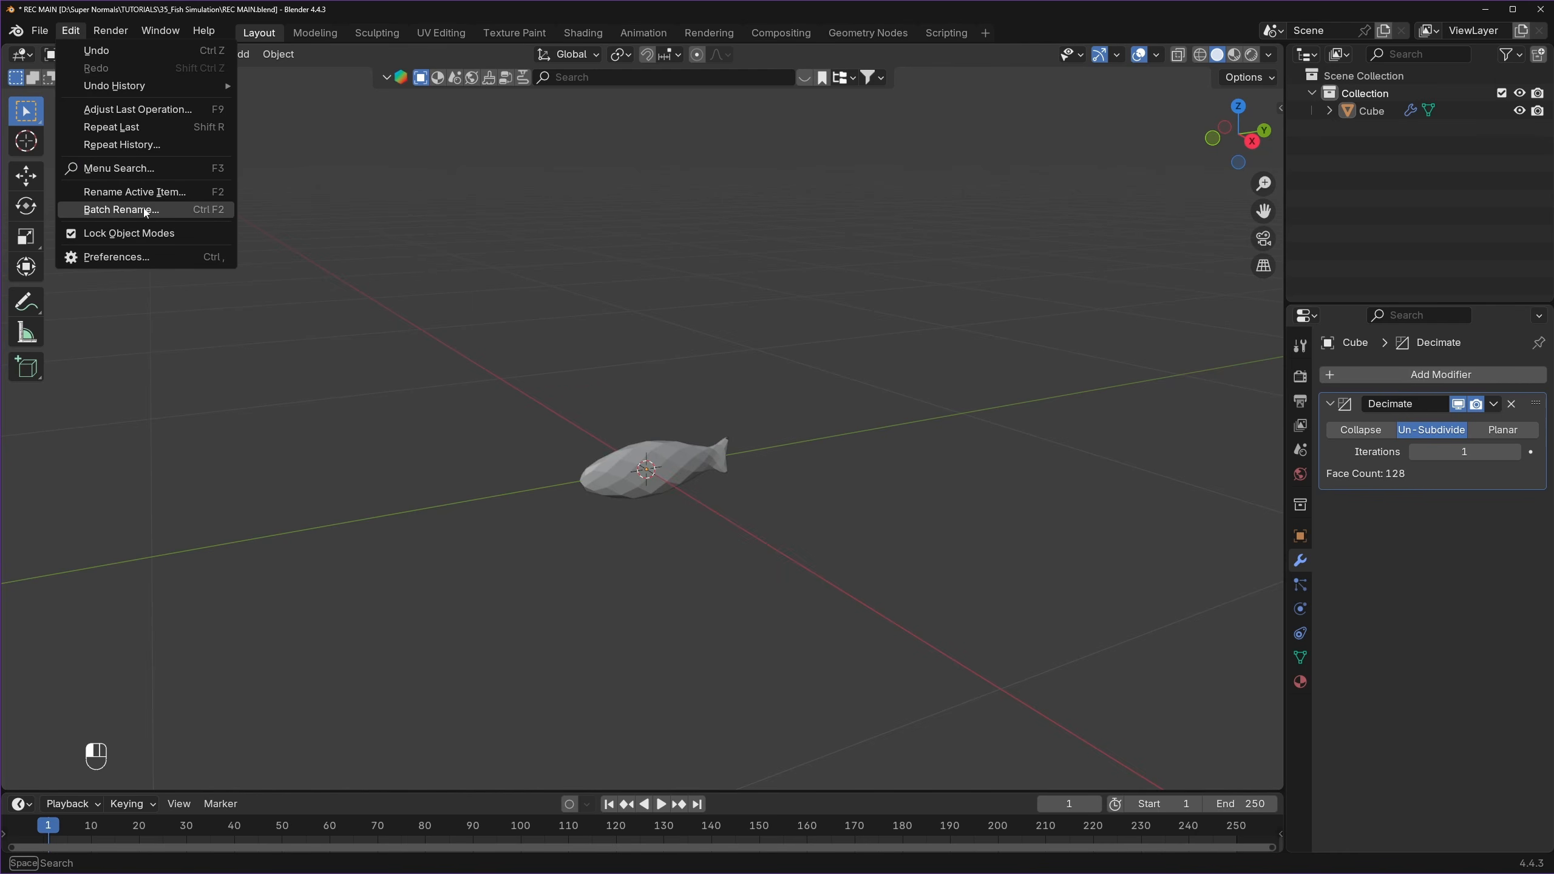
pyautogui.click(123, 257)
pyautogui.moveTo(223, 20); pyautogui.dragTo(568, 123)
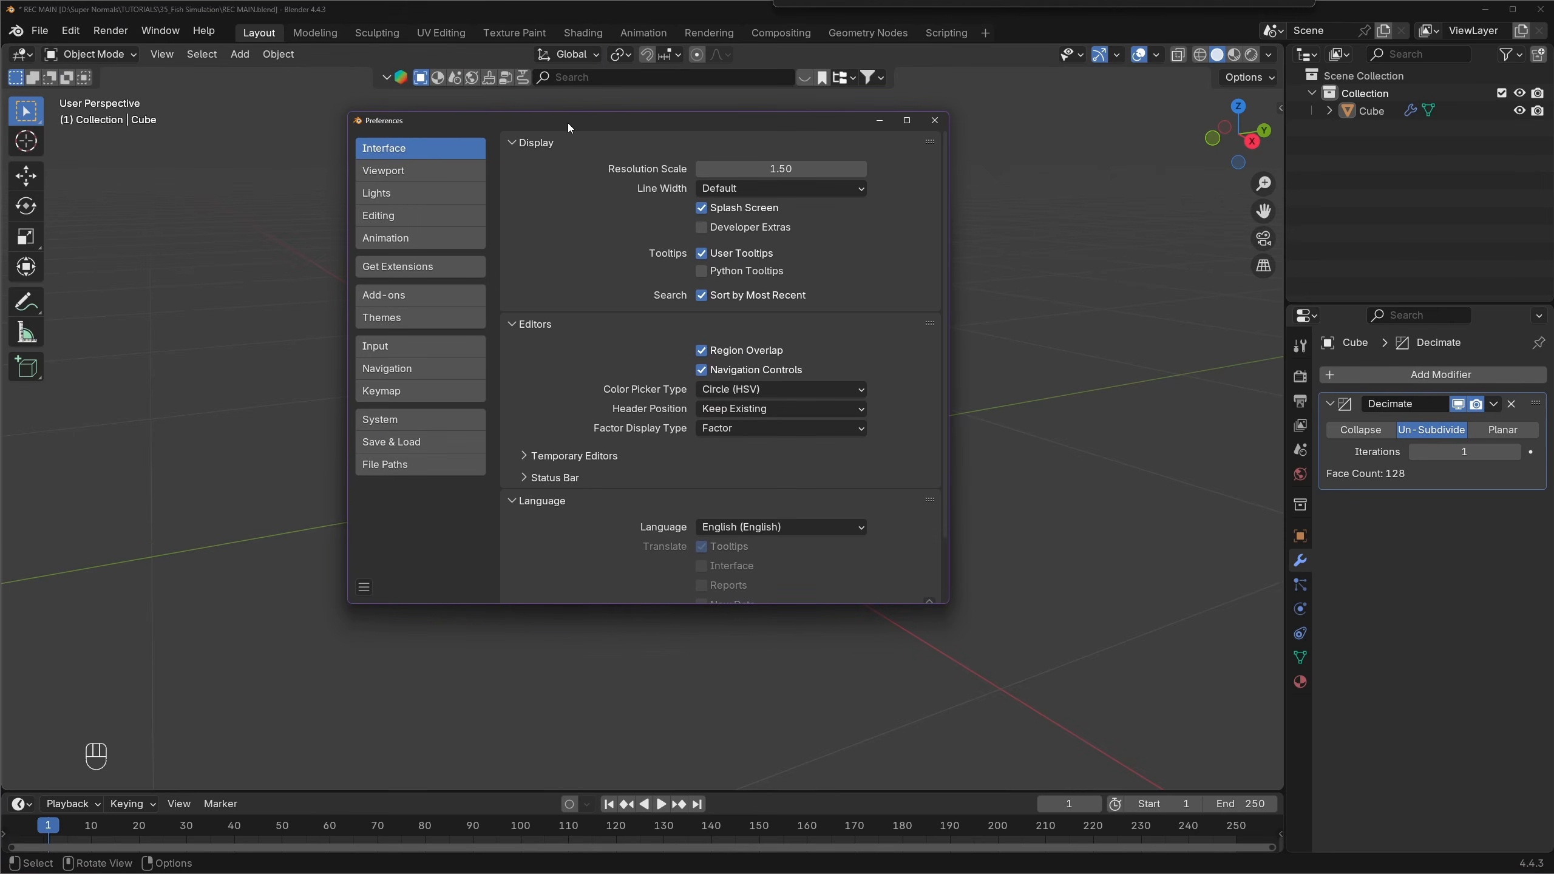
pyautogui.click(390, 270)
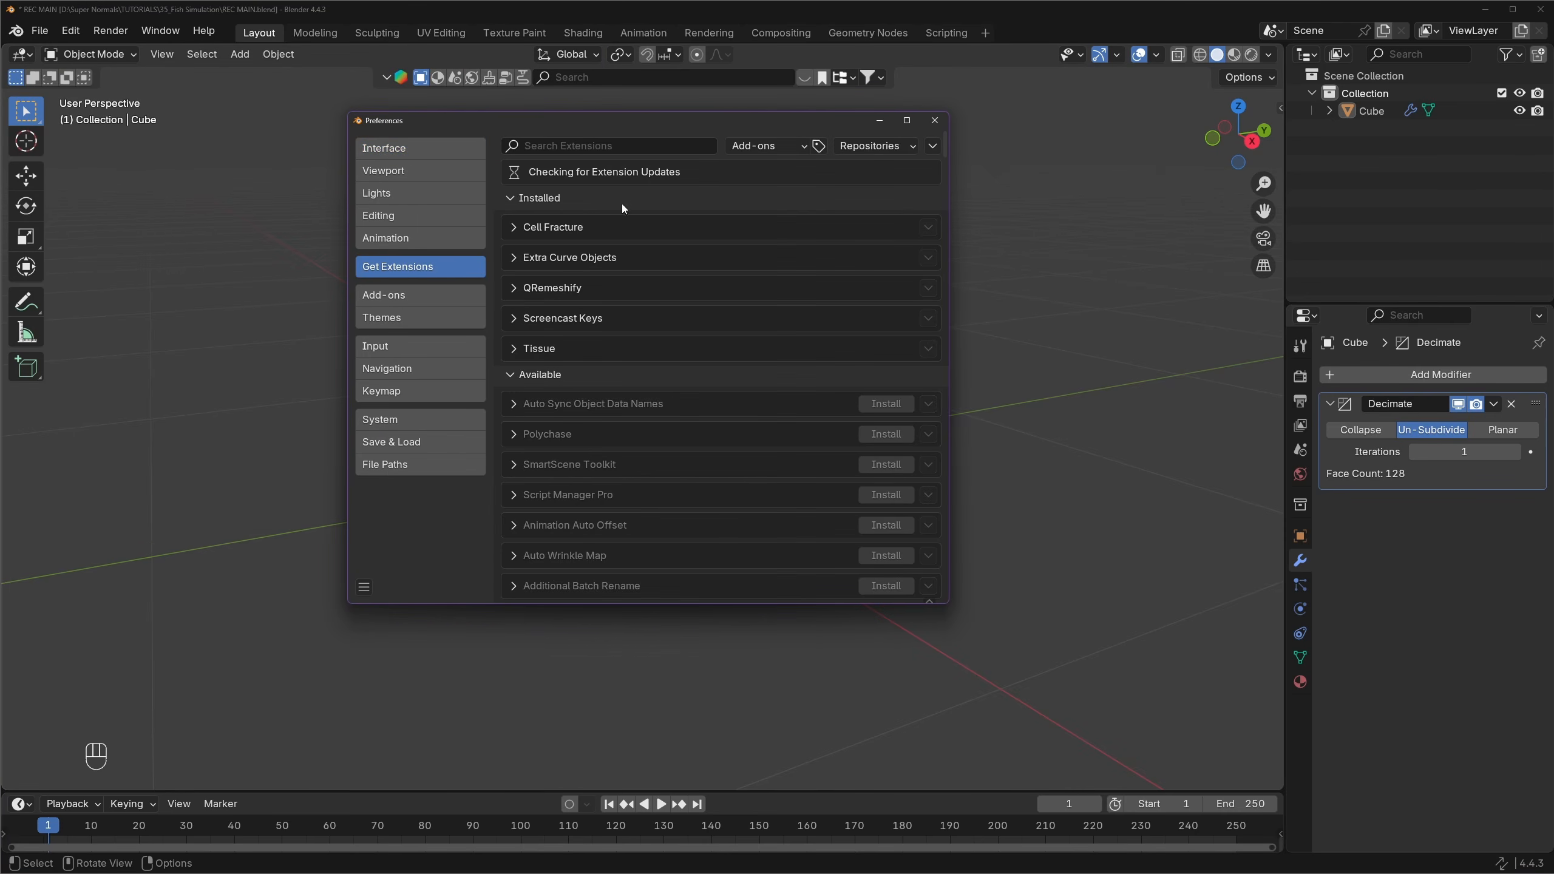
pyautogui.click(599, 146)
pyautogui.write('extra')
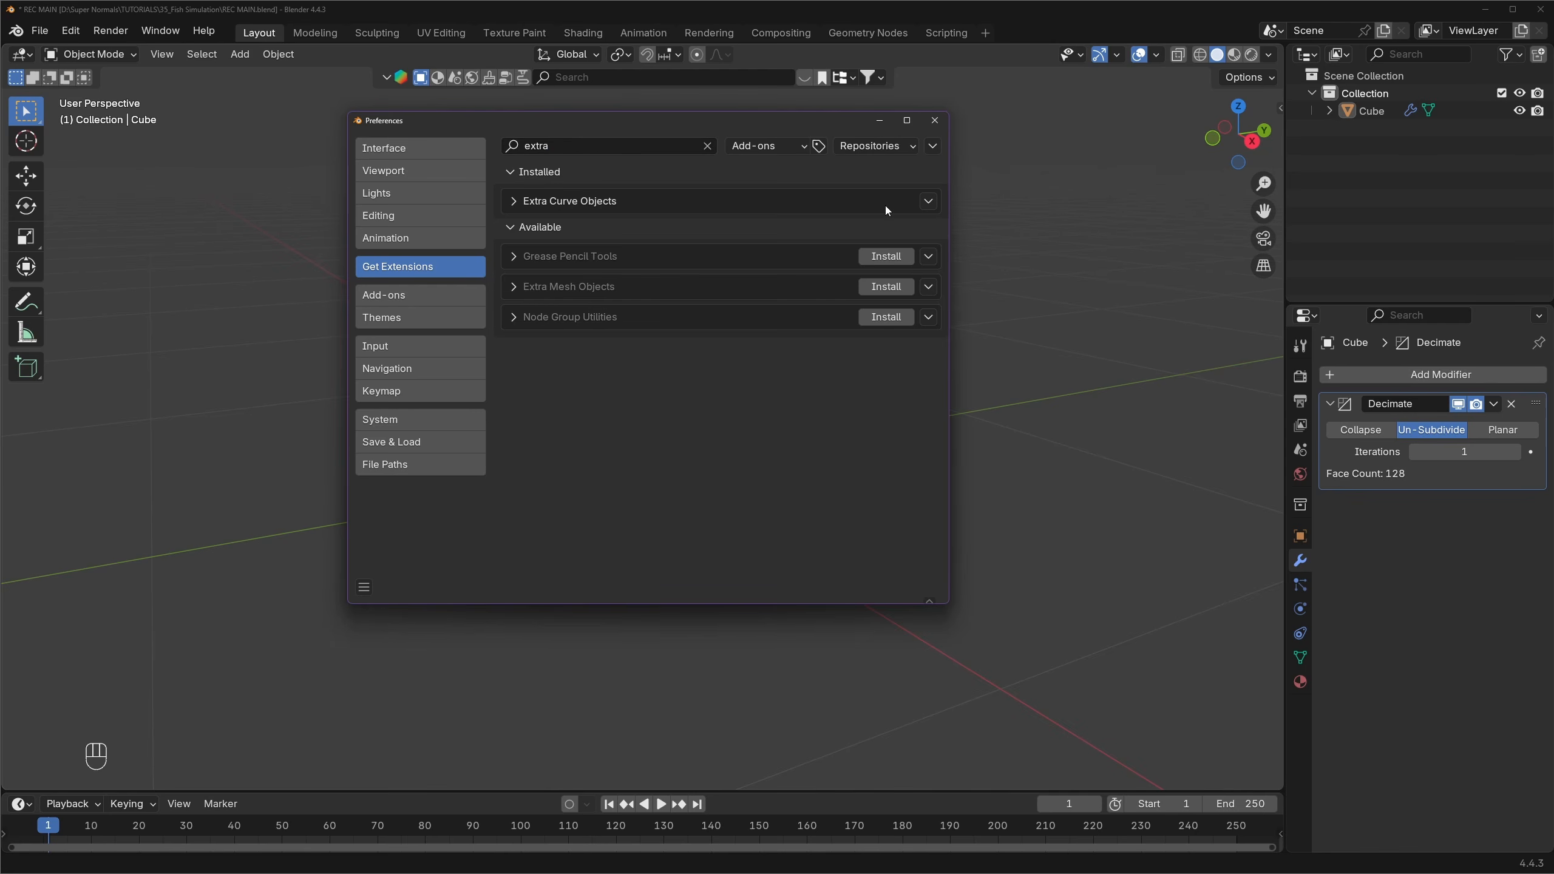
pyautogui.click(933, 122)
# - Add an Archemedian spiral curve around the fish
pyautogui.scroll(3, 615, 494)
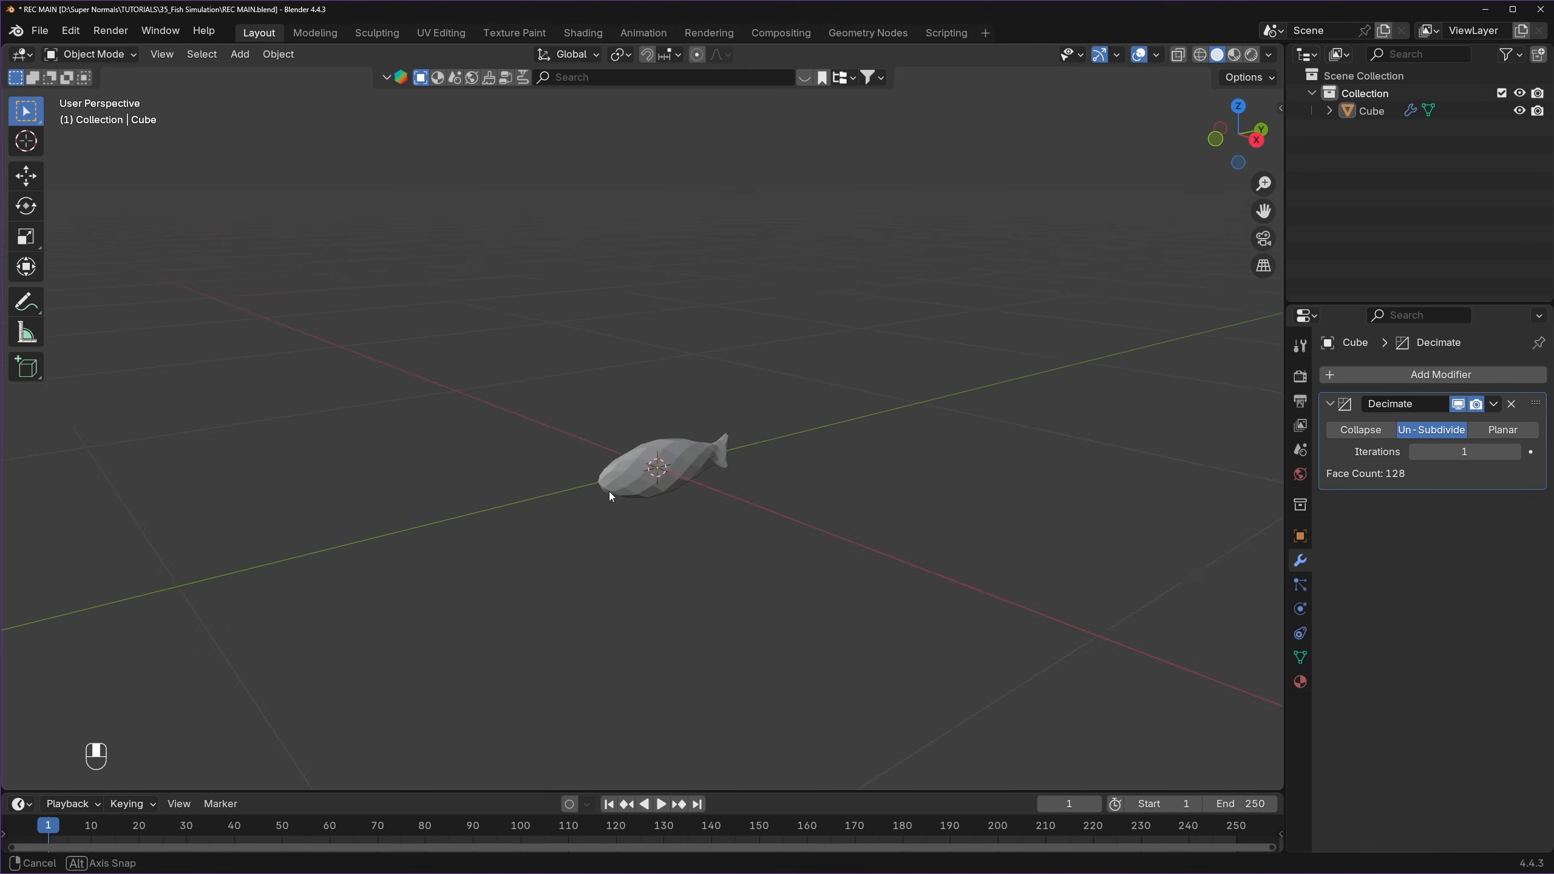
pyautogui.hotkey('shift', 'a')
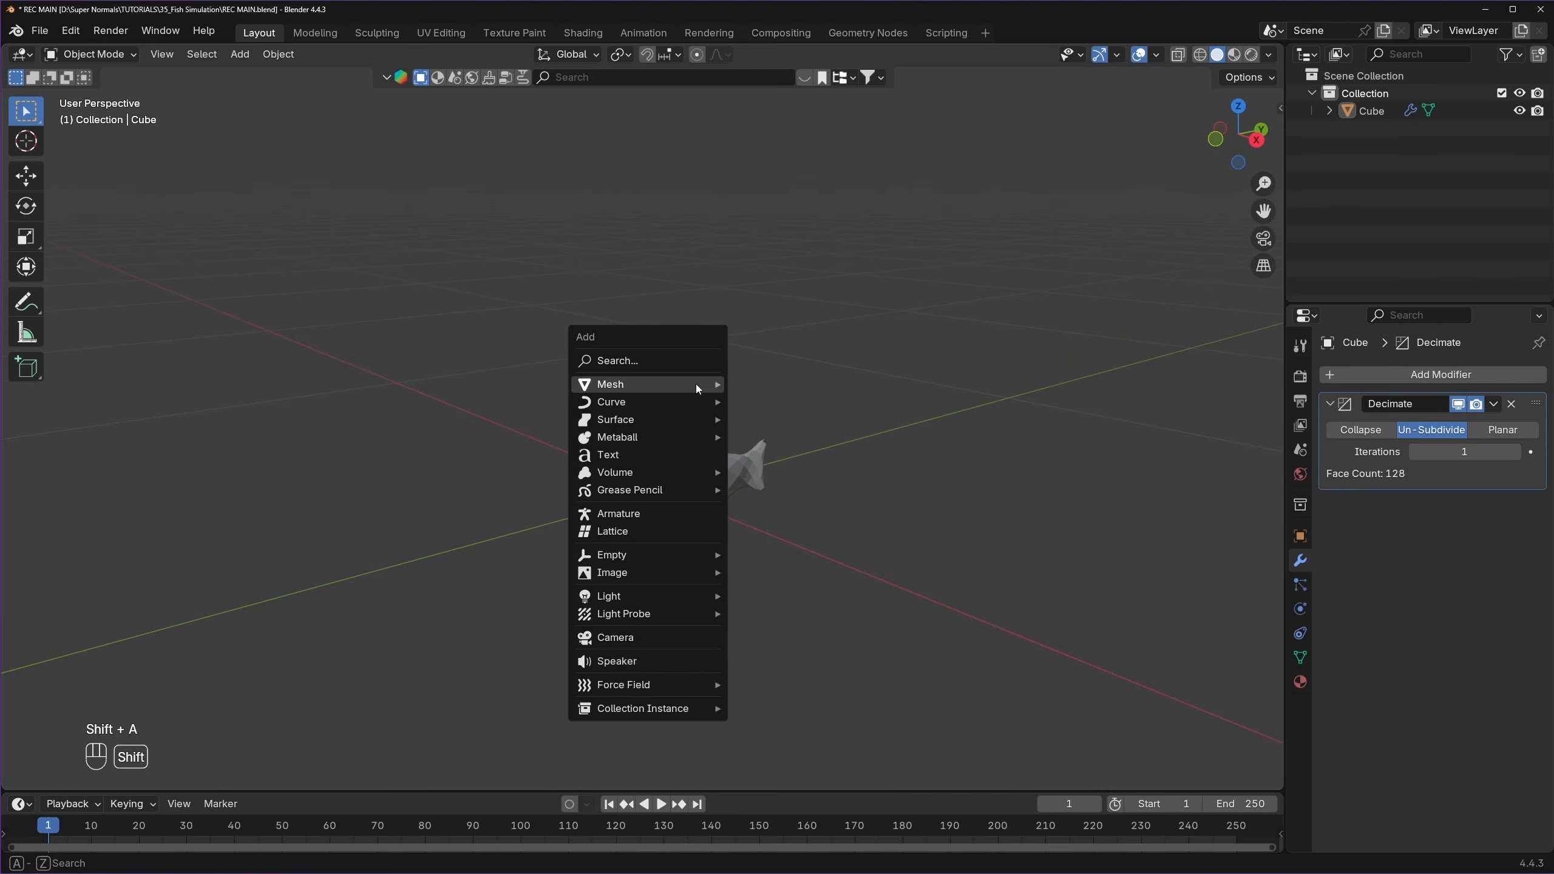
pyautogui.moveTo(638, 402)
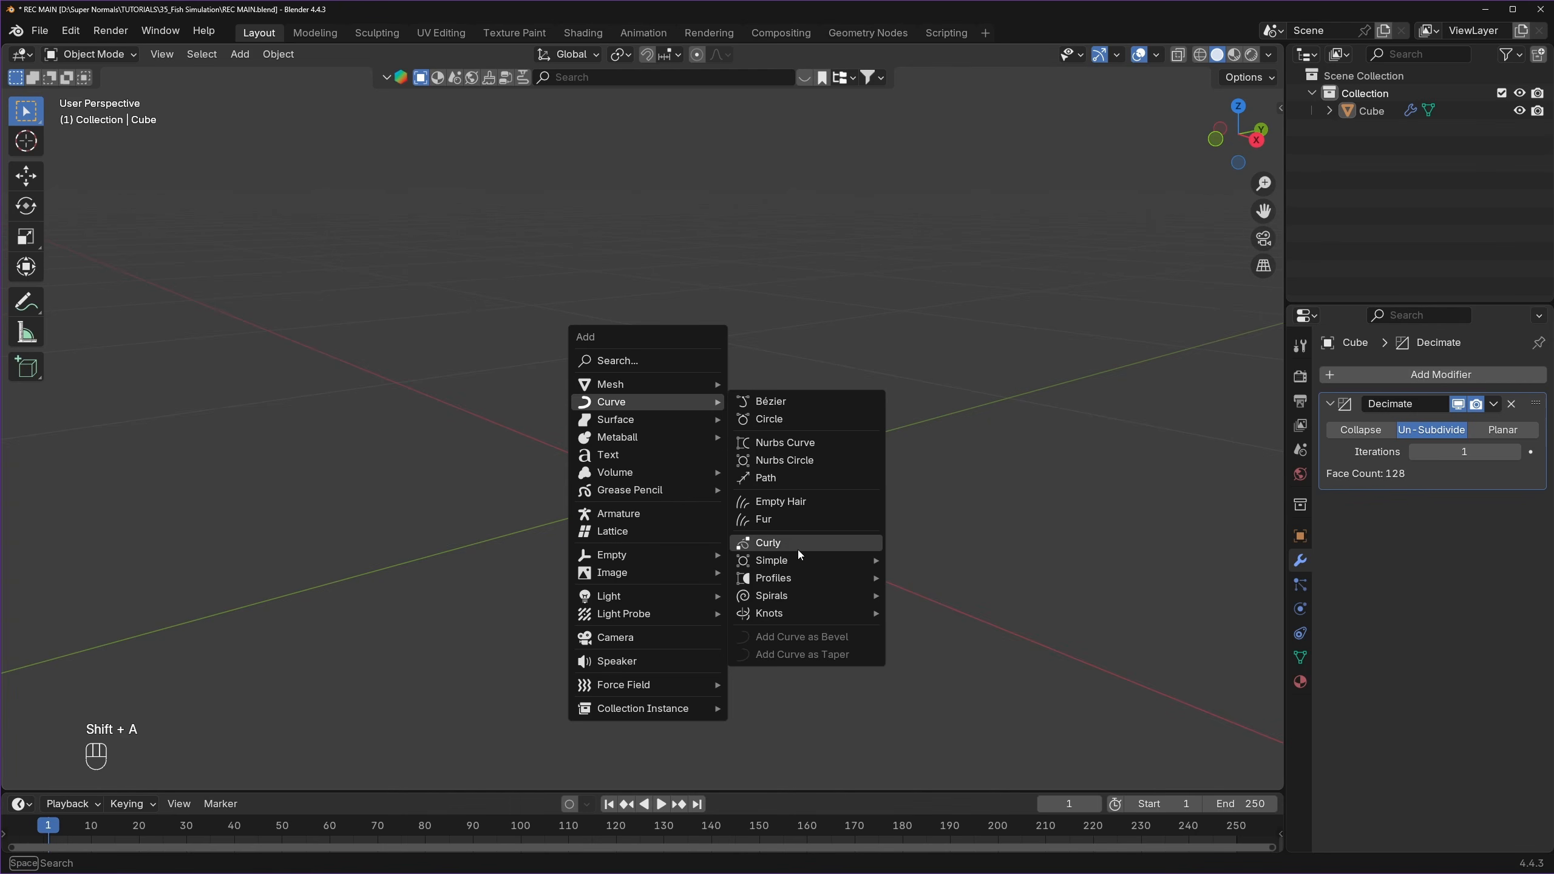
pyautogui.moveTo(801, 593)
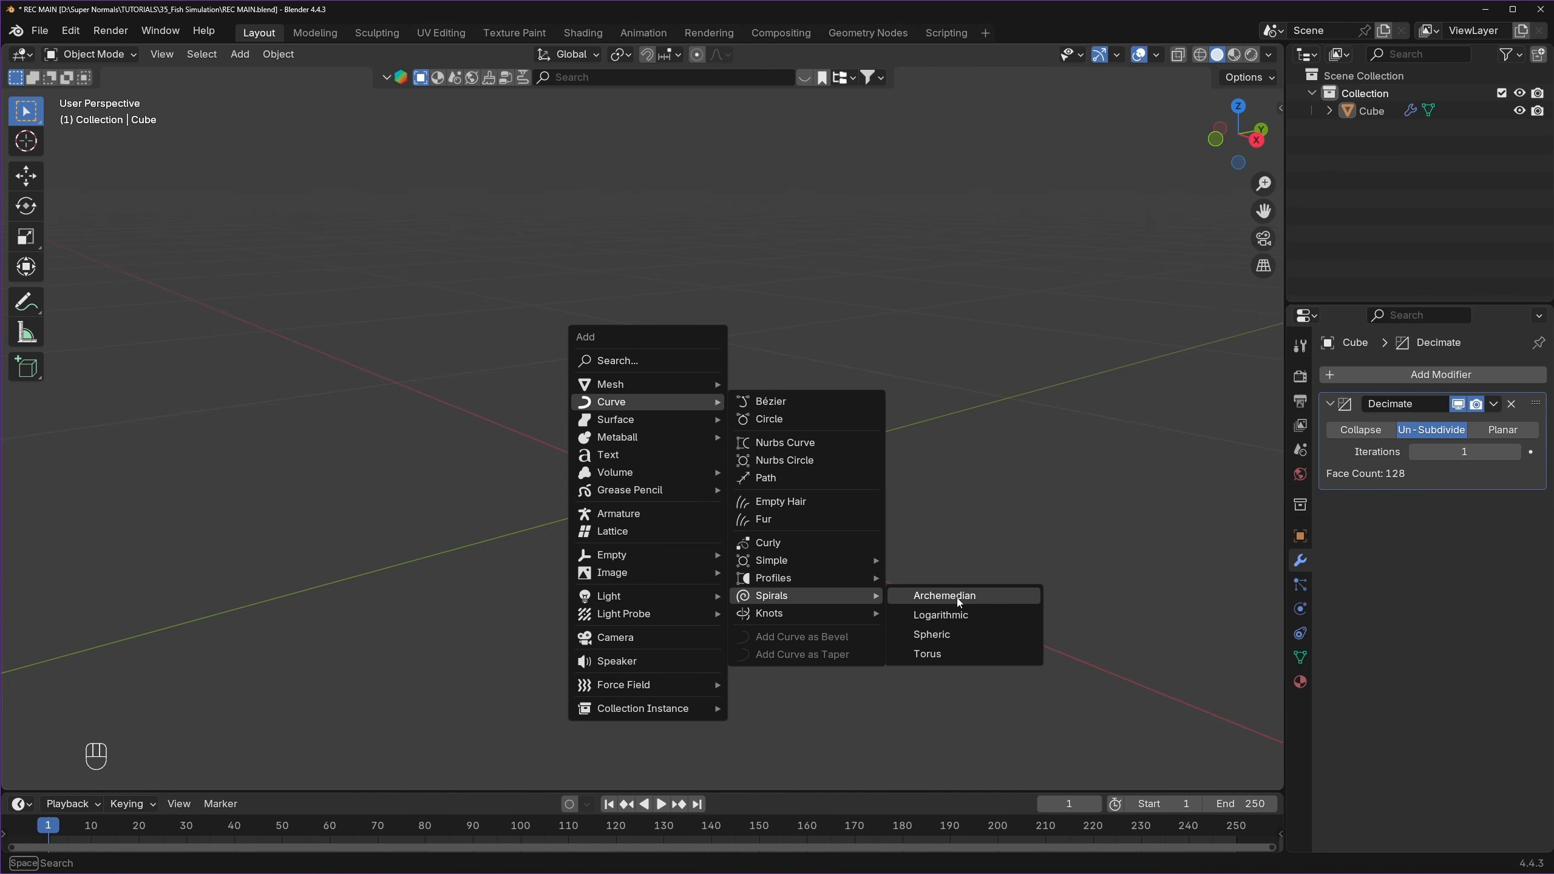
pyautogui.click(933, 598)
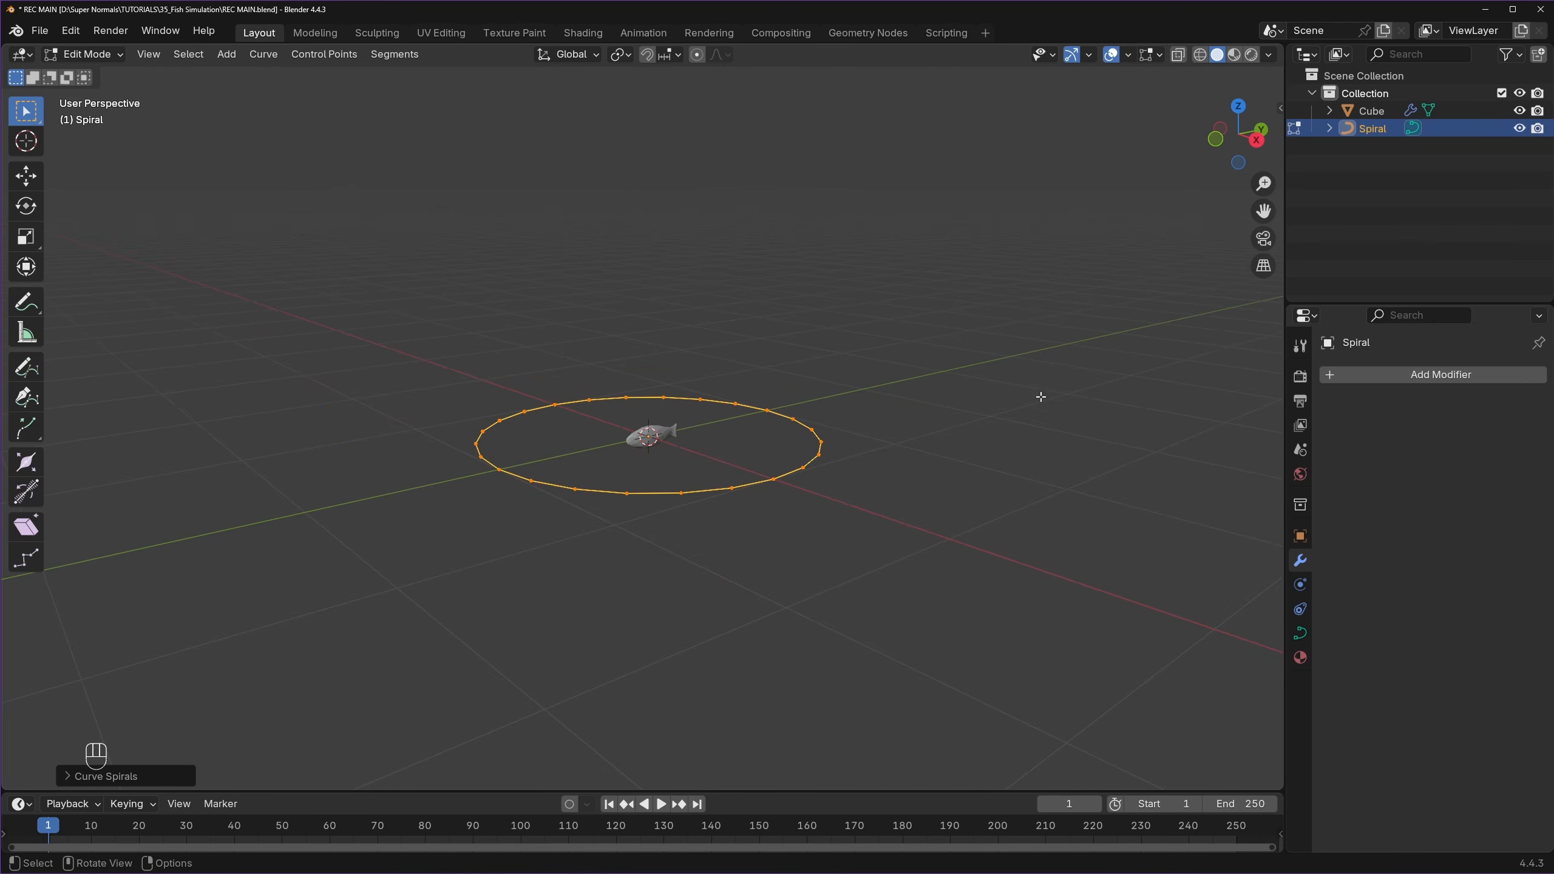
# - Expand the Curve Spirals settings and set the spiral's height to 0.5
pyautogui.click(67, 776)
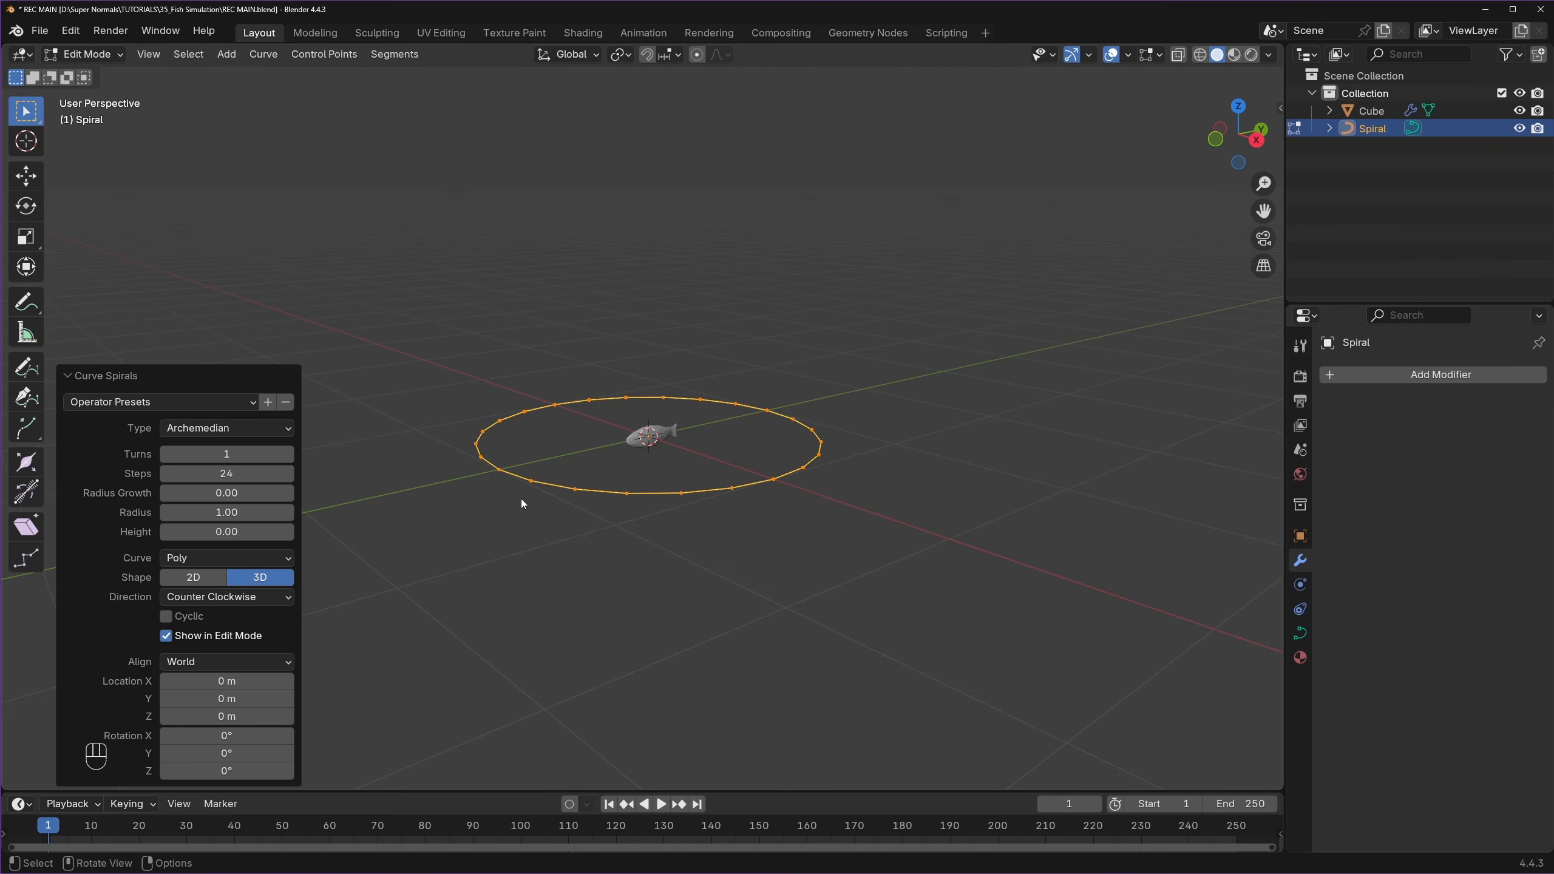
pyautogui.click(229, 531)
pyautogui.write('0.5')
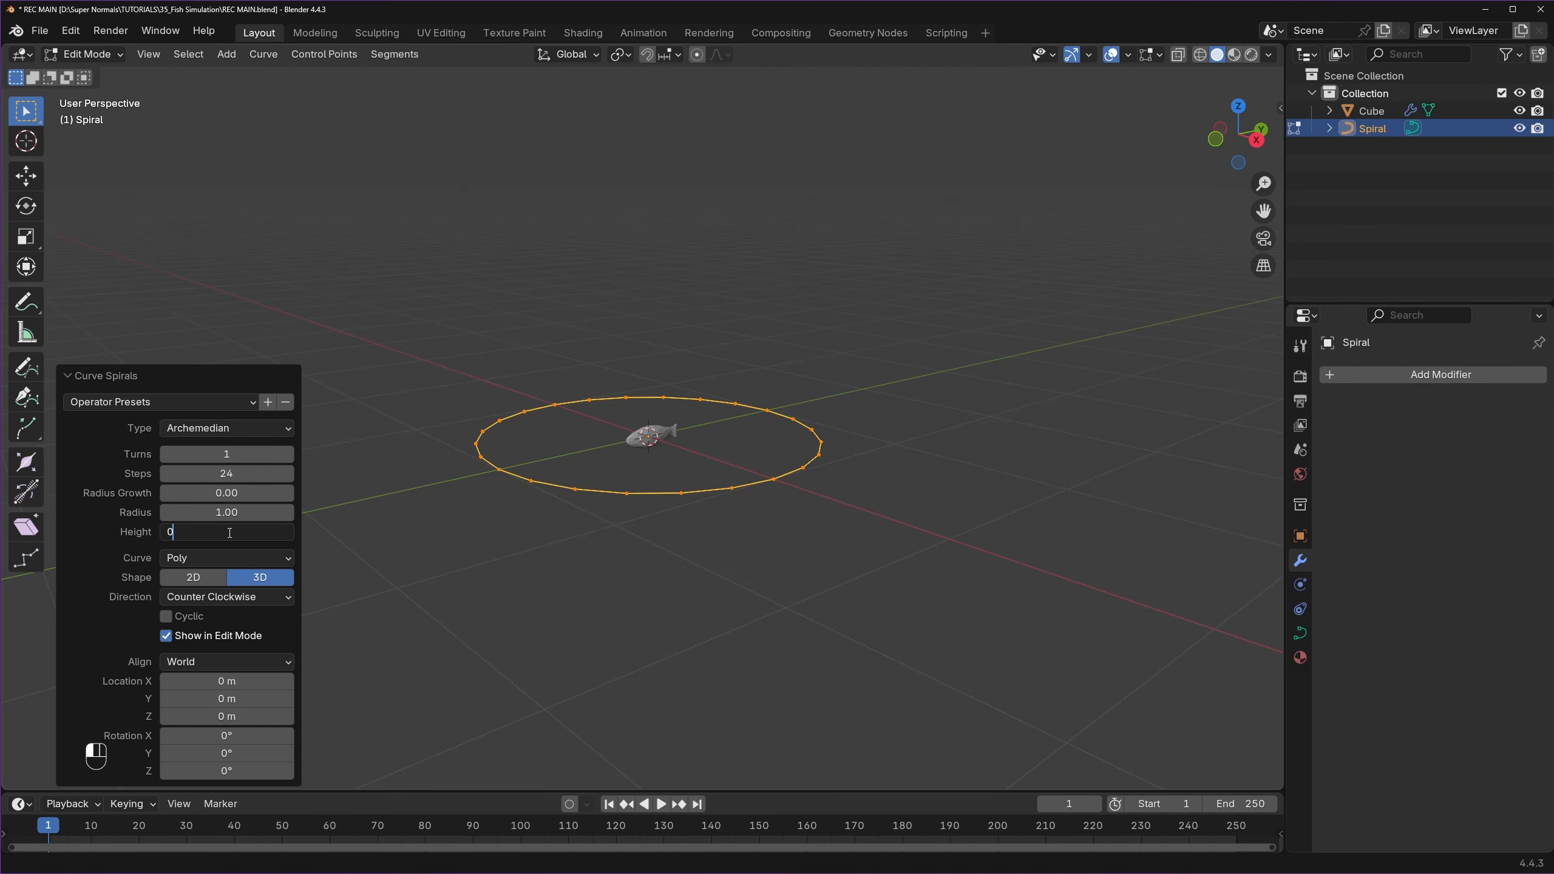
pyautogui.click(115, 529)
pyautogui.scroll(-1, 847, 465)
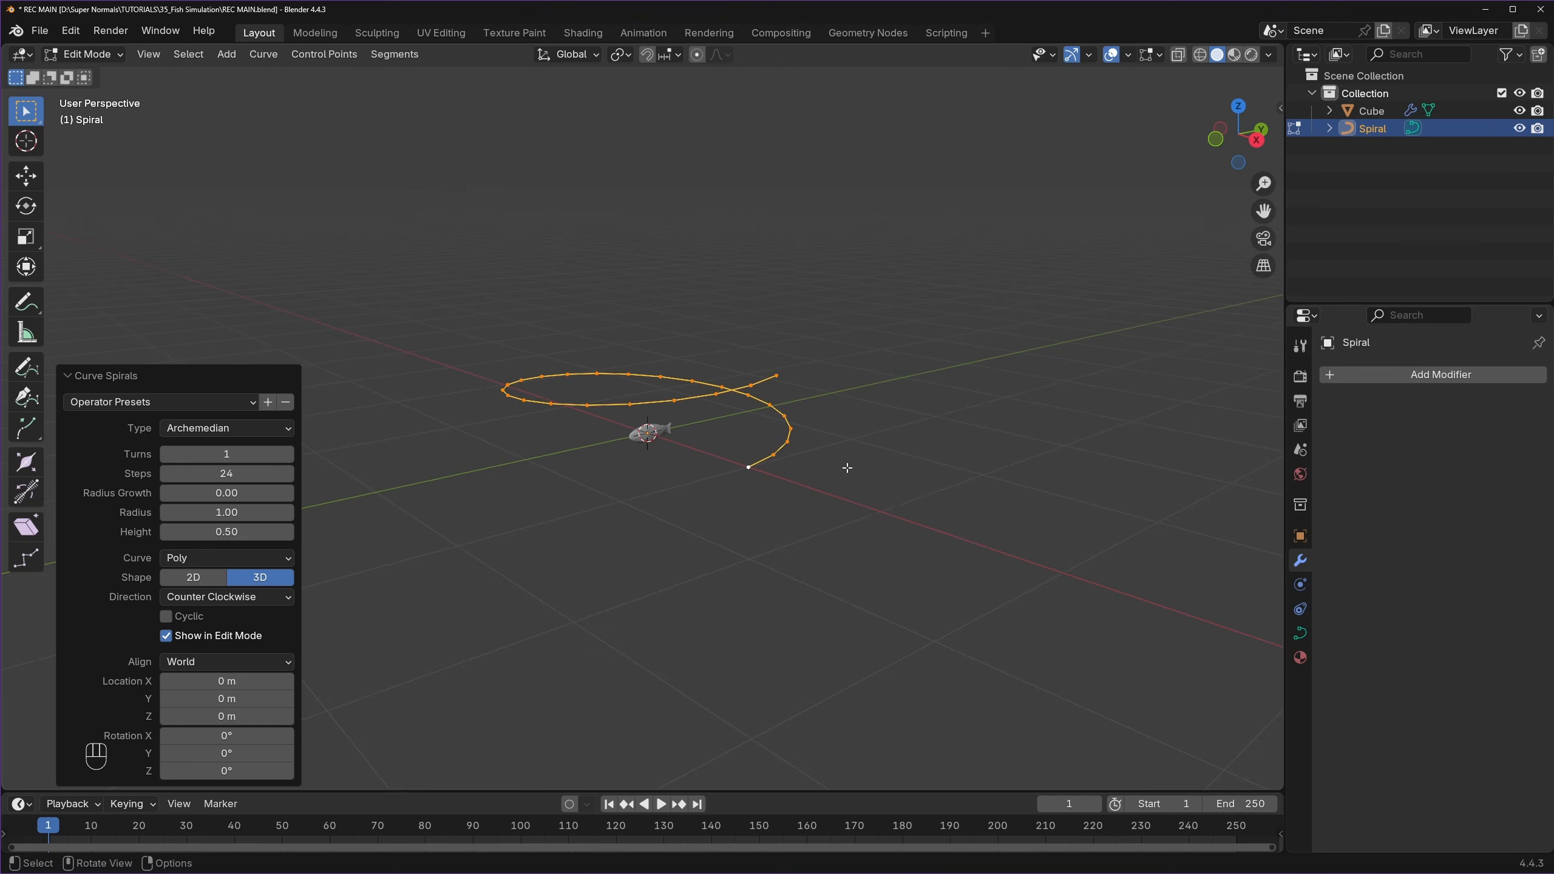
pyautogui.scroll(2, 846, 465)
pyautogui.moveTo(800, 483)
pyautogui.mouseDown(button='middle')
pyautogui.moveTo(783, 471)
pyautogui.moveTo(799, 467)
pyautogui.mouseUp(button='middle')
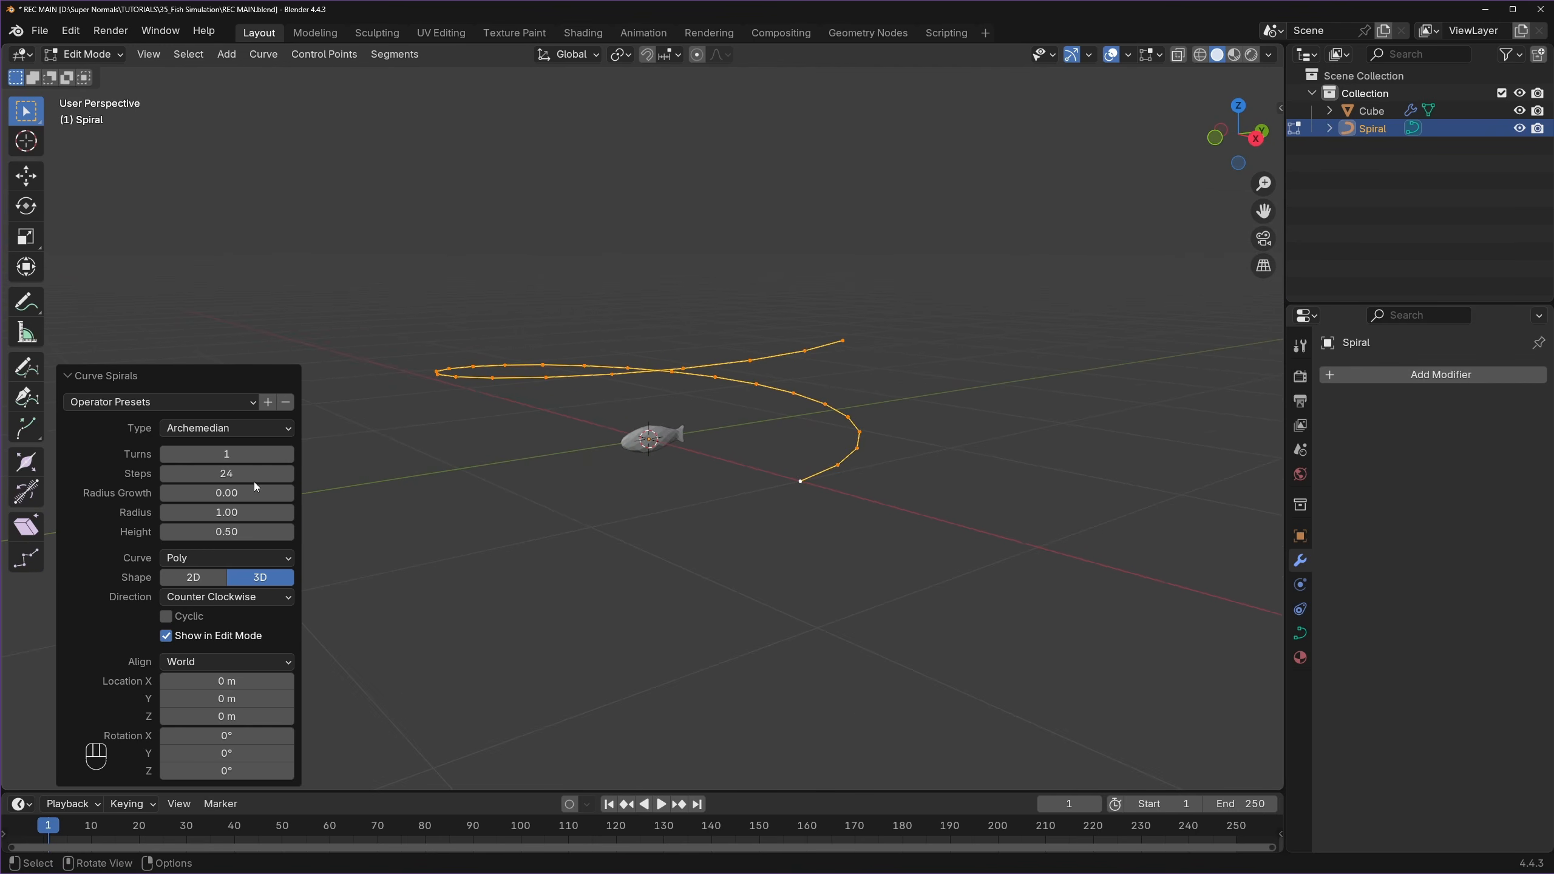
# - Increase the spiral's number of turns to 8
pyautogui.click(288, 455)
pyautogui.click(287, 455)
pyautogui.click(287, 455)
pyautogui.click(287, 456)
pyautogui.click(288, 455)
pyautogui.click(288, 456)
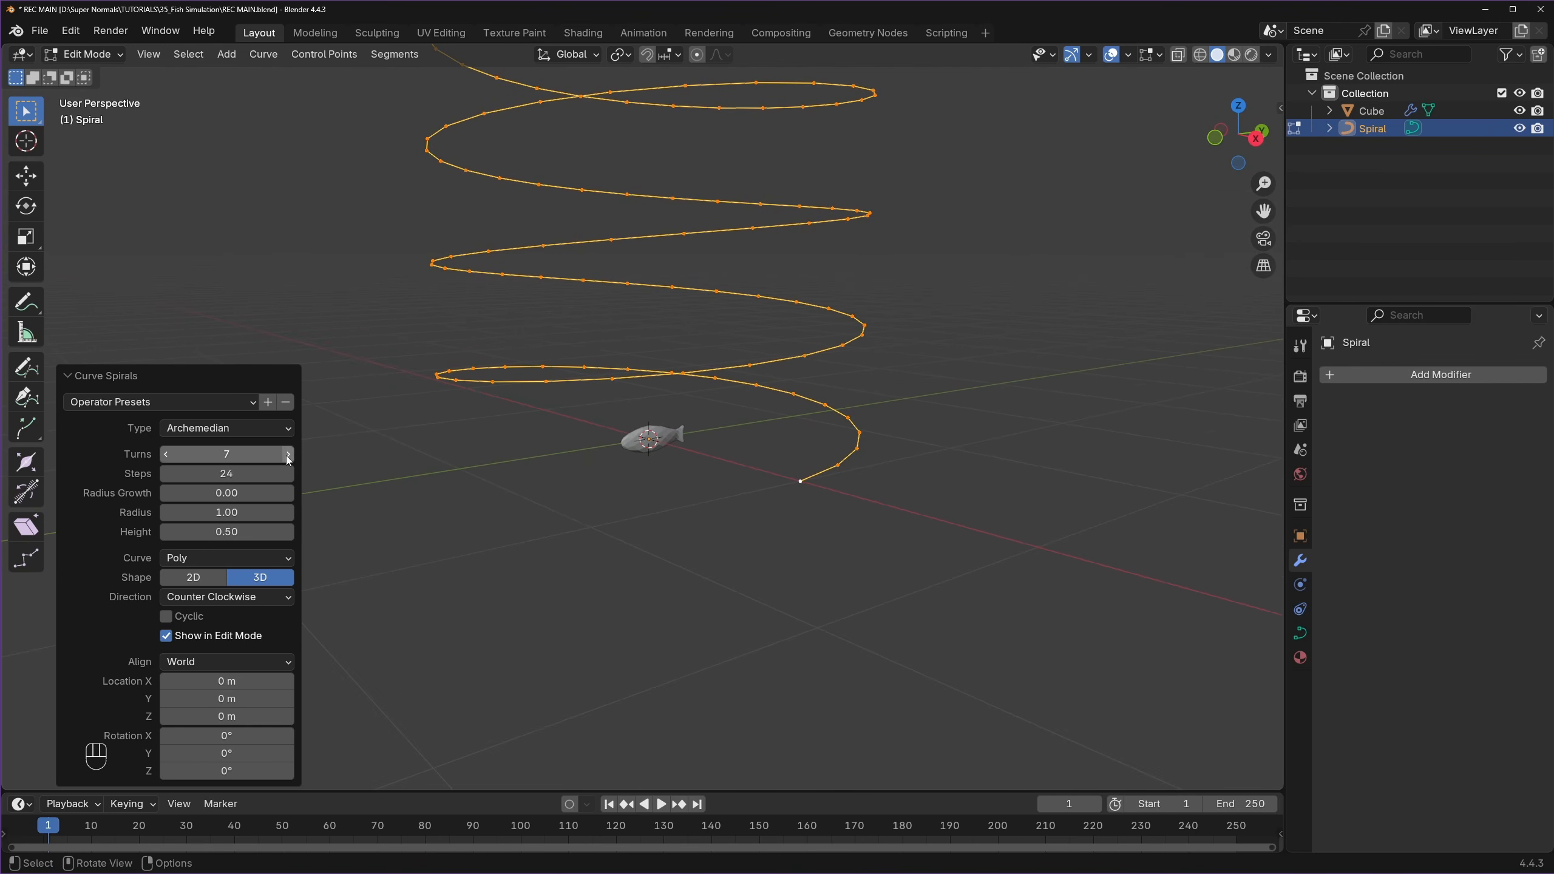
pyautogui.click(288, 455)
pyautogui.scroll(-3, 687, 318)
pyautogui.keyDown('shift'); pyautogui.moveTo(686, 318); pyautogui.dragTo(690, 414, button='middle'); pyautogui.keyUp('shift')
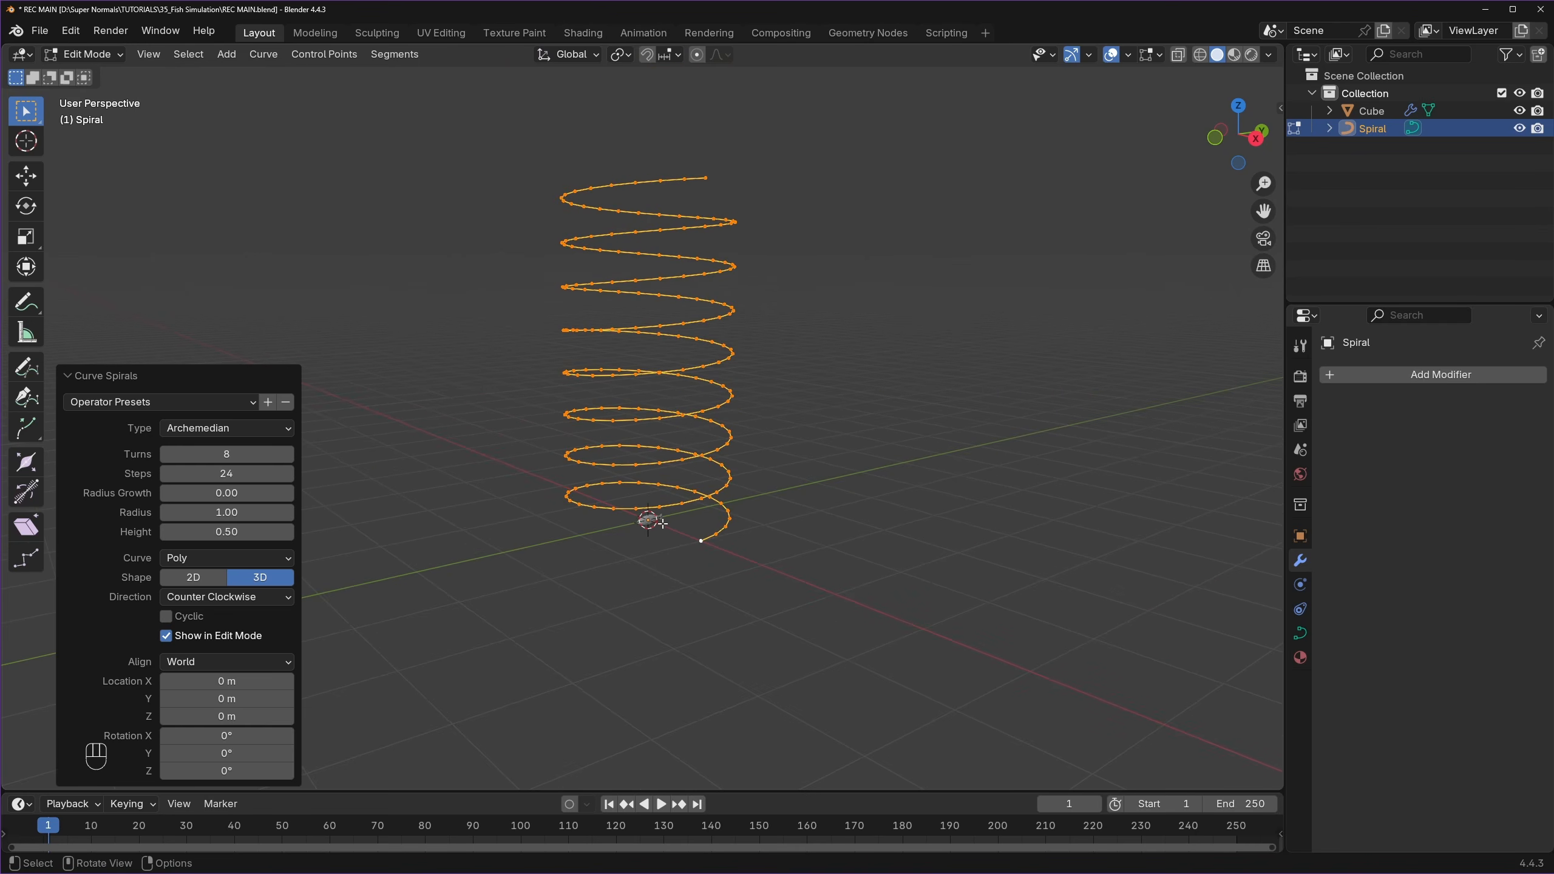
# - Reduce the spiral's steps to 5 and check the coarser curve around the fish
pyautogui.click(231, 475)
pyautogui.write('5')
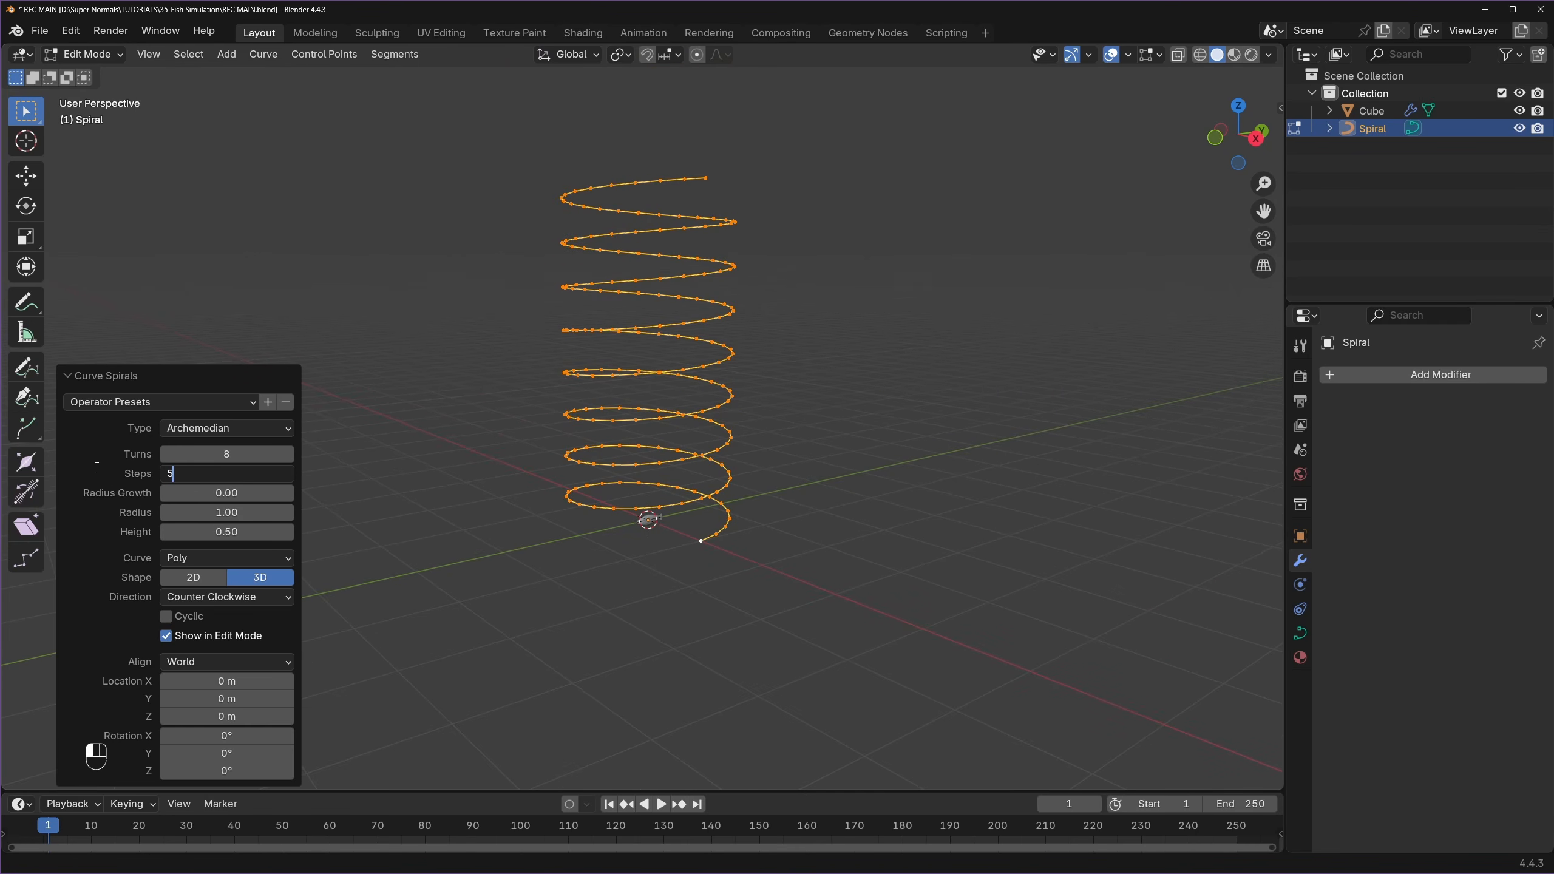
pyautogui.press('Return')
pyautogui.scroll(2, 654, 450)
pyautogui.moveTo(653, 450); pyautogui.dragTo(673, 487, button='middle')
pyautogui.moveTo(554, 481); pyautogui.dragTo(510, 475, button='middle')
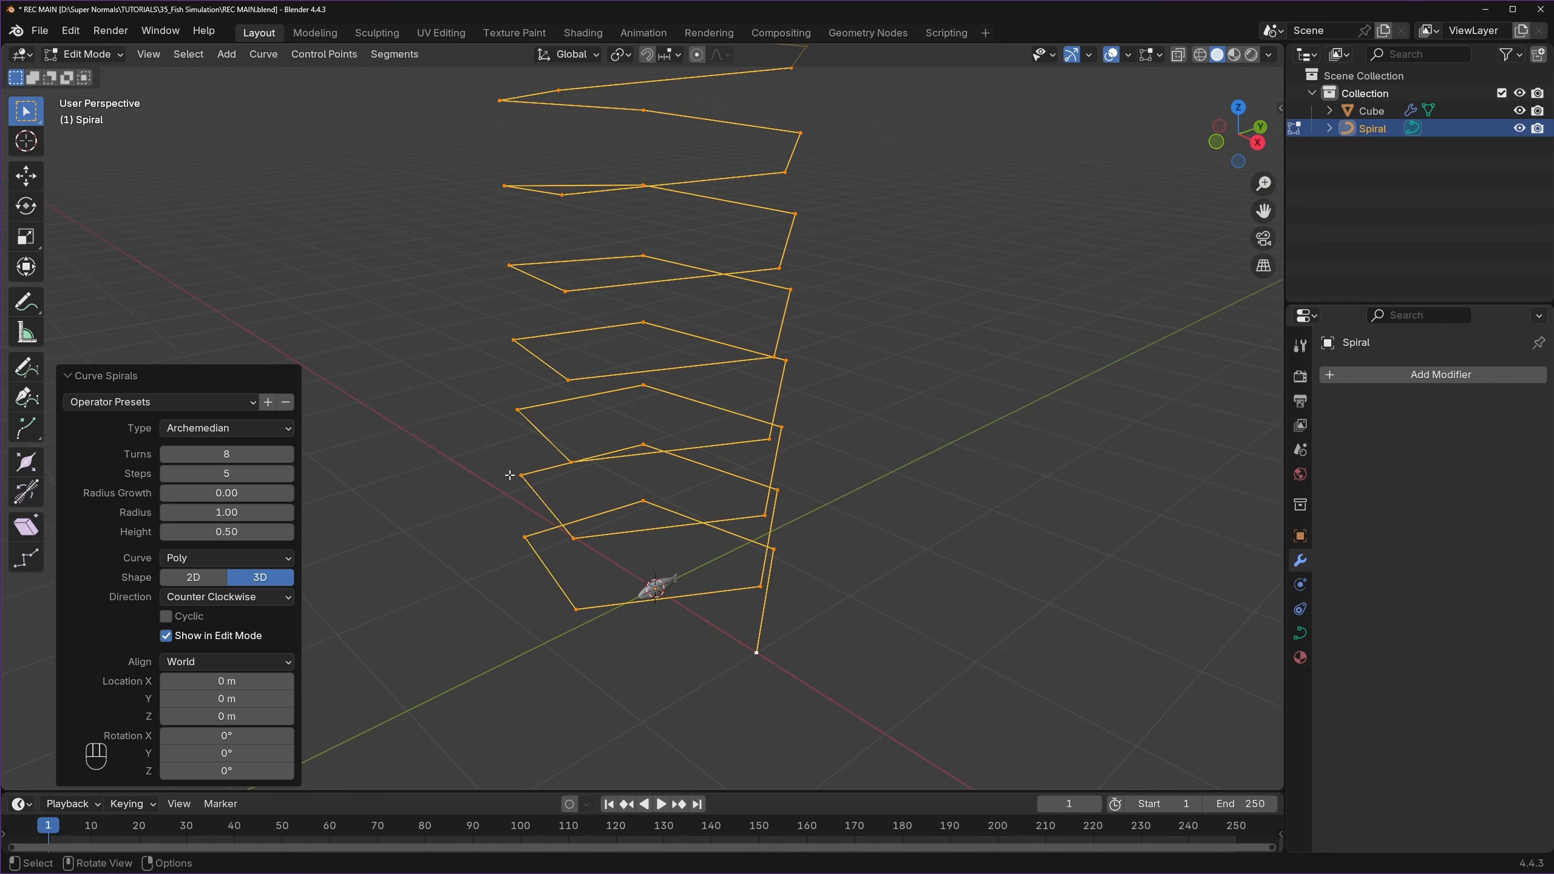
# - Set the spiral's curve type to Nurbs and its direction to Clockwise
pyautogui.click(201, 557)
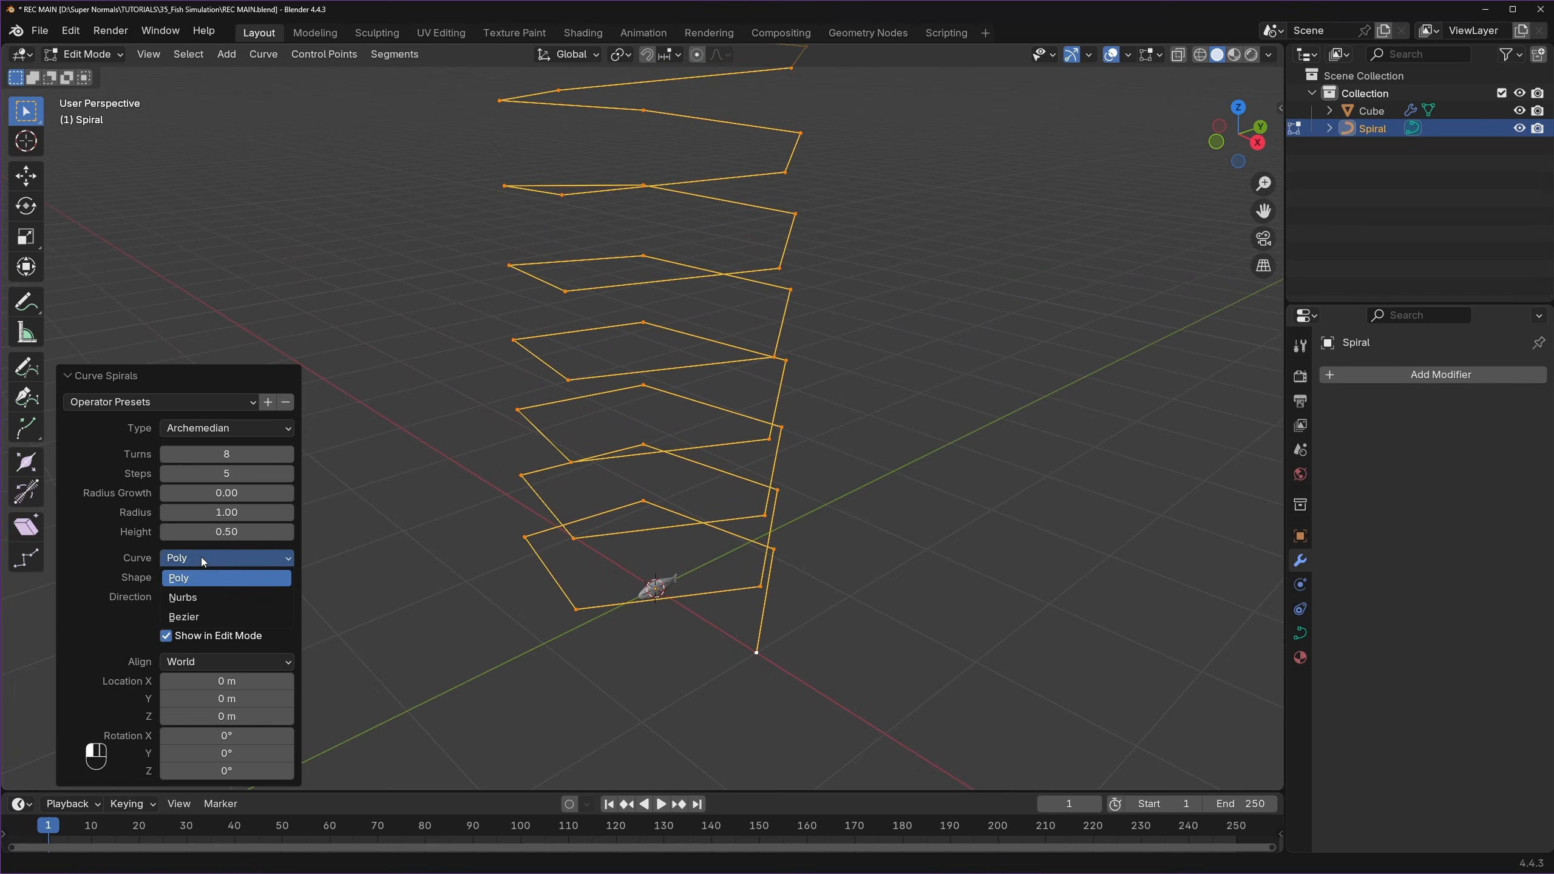
pyautogui.click(199, 598)
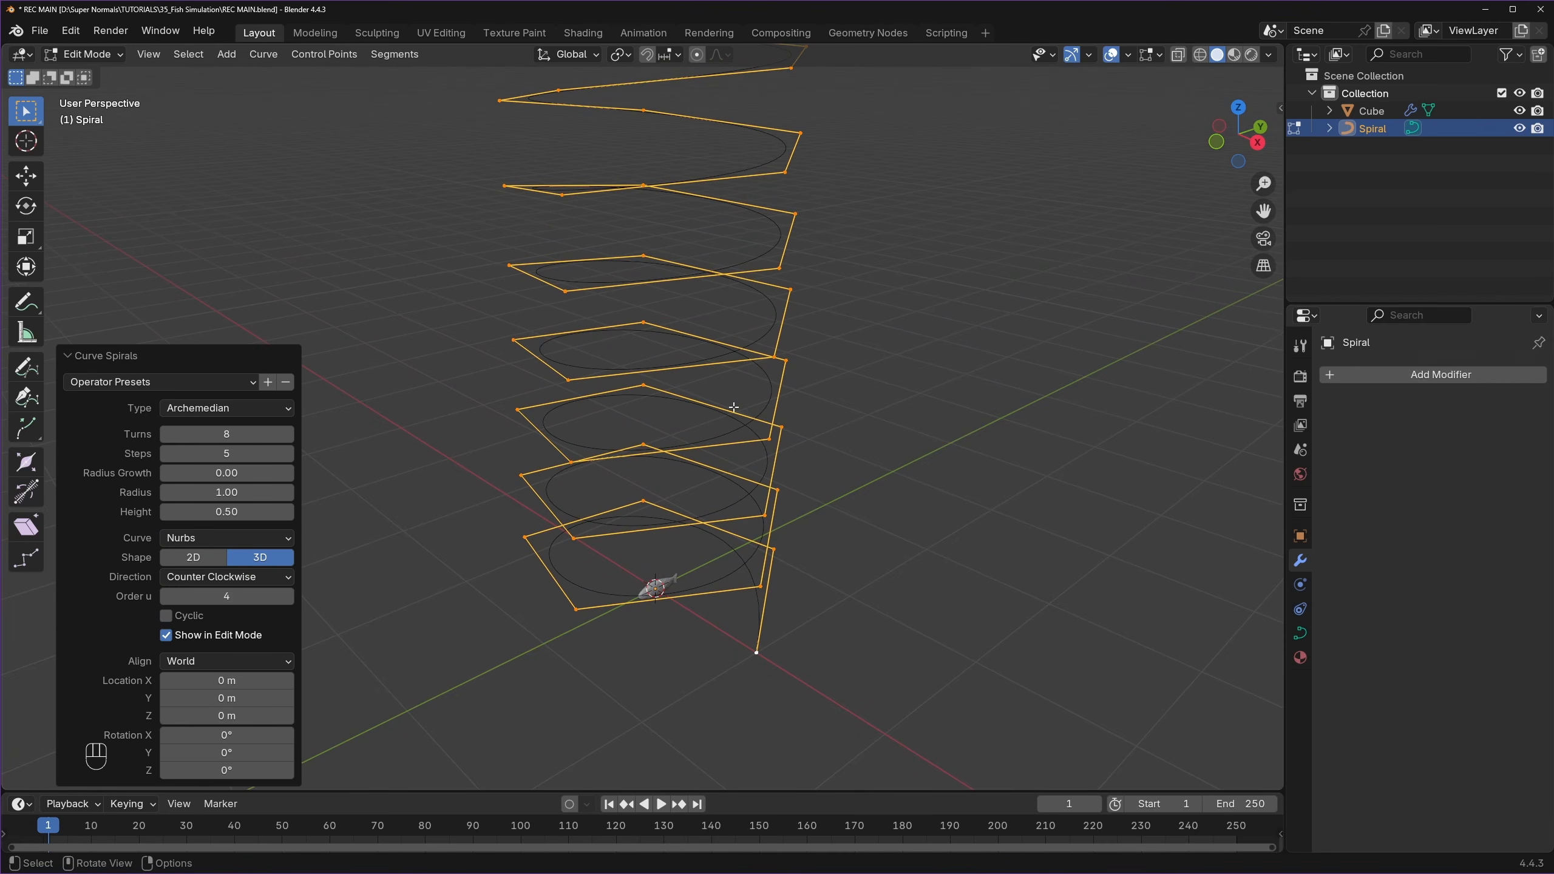
pyautogui.scroll(2, 587, 467)
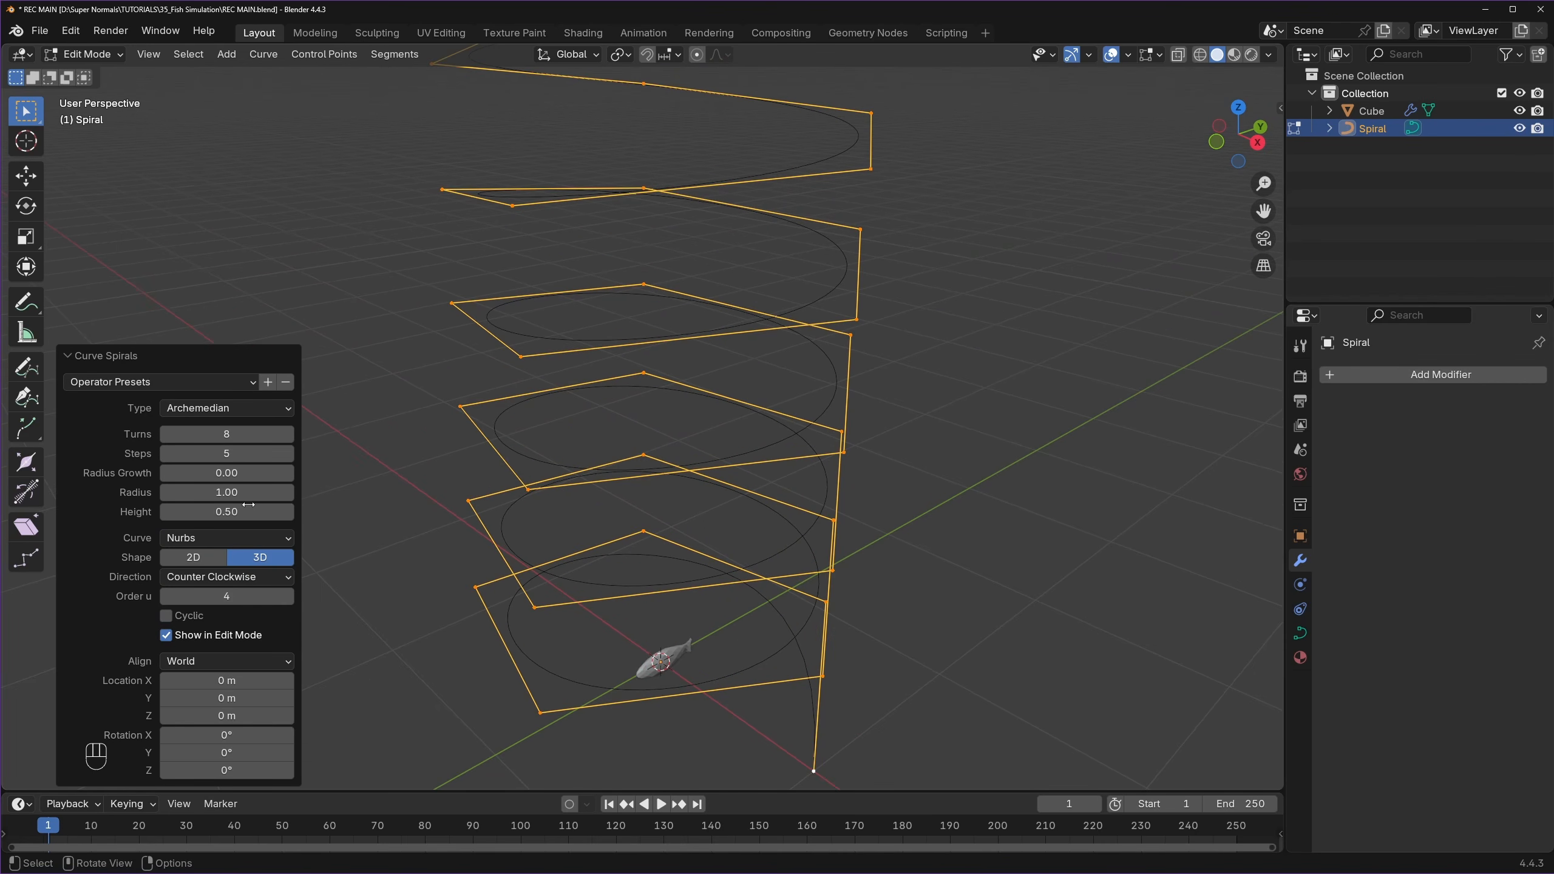
pyautogui.scroll(-1, 365, 594)
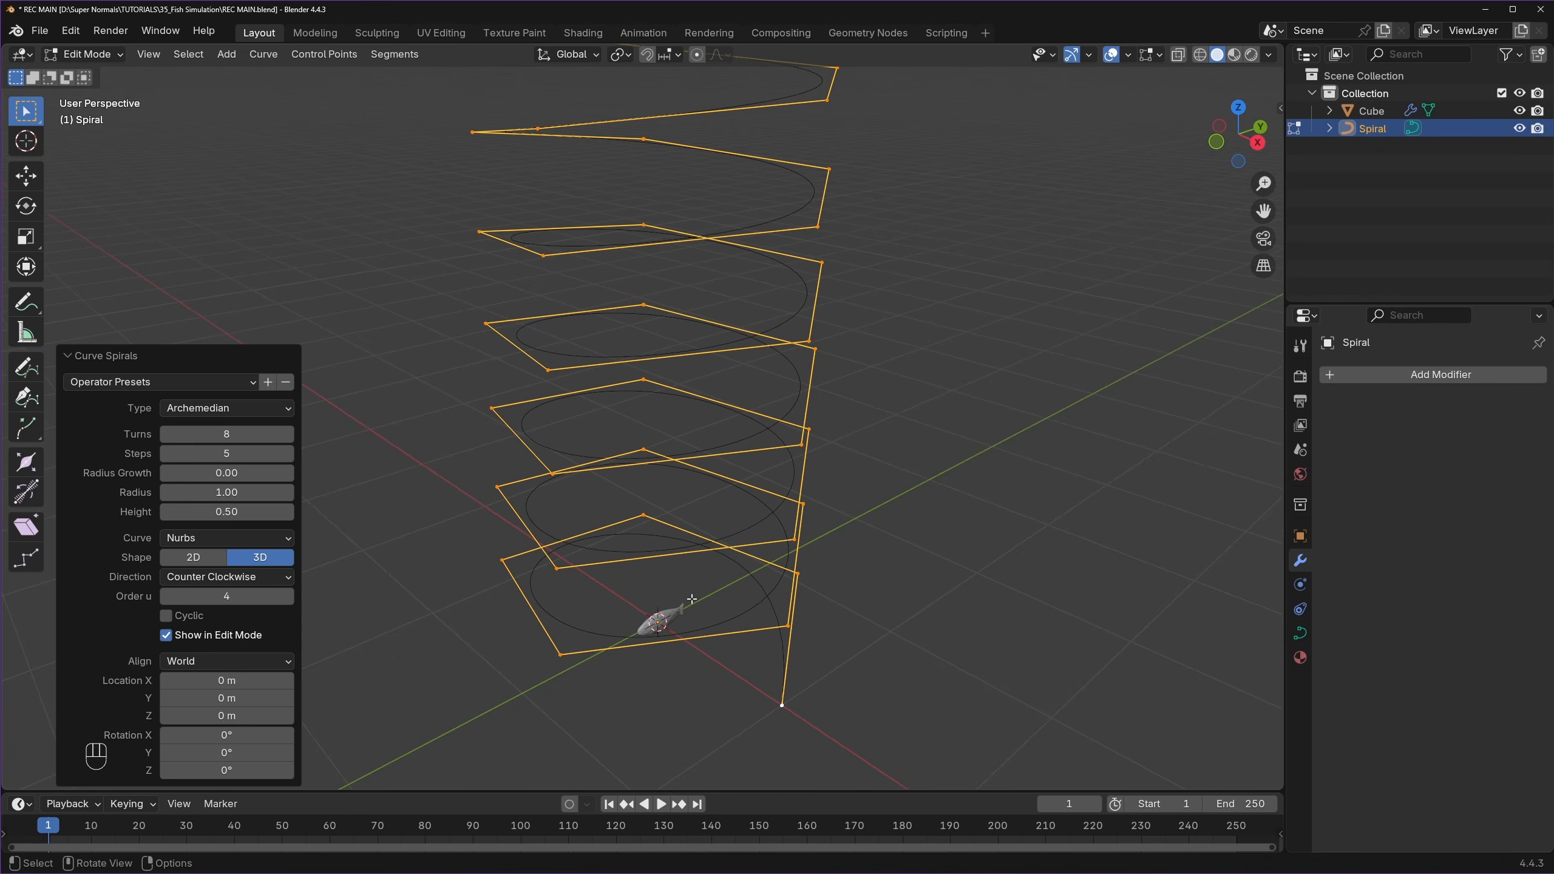
pyautogui.click(243, 587)
pyautogui.click(246, 601)
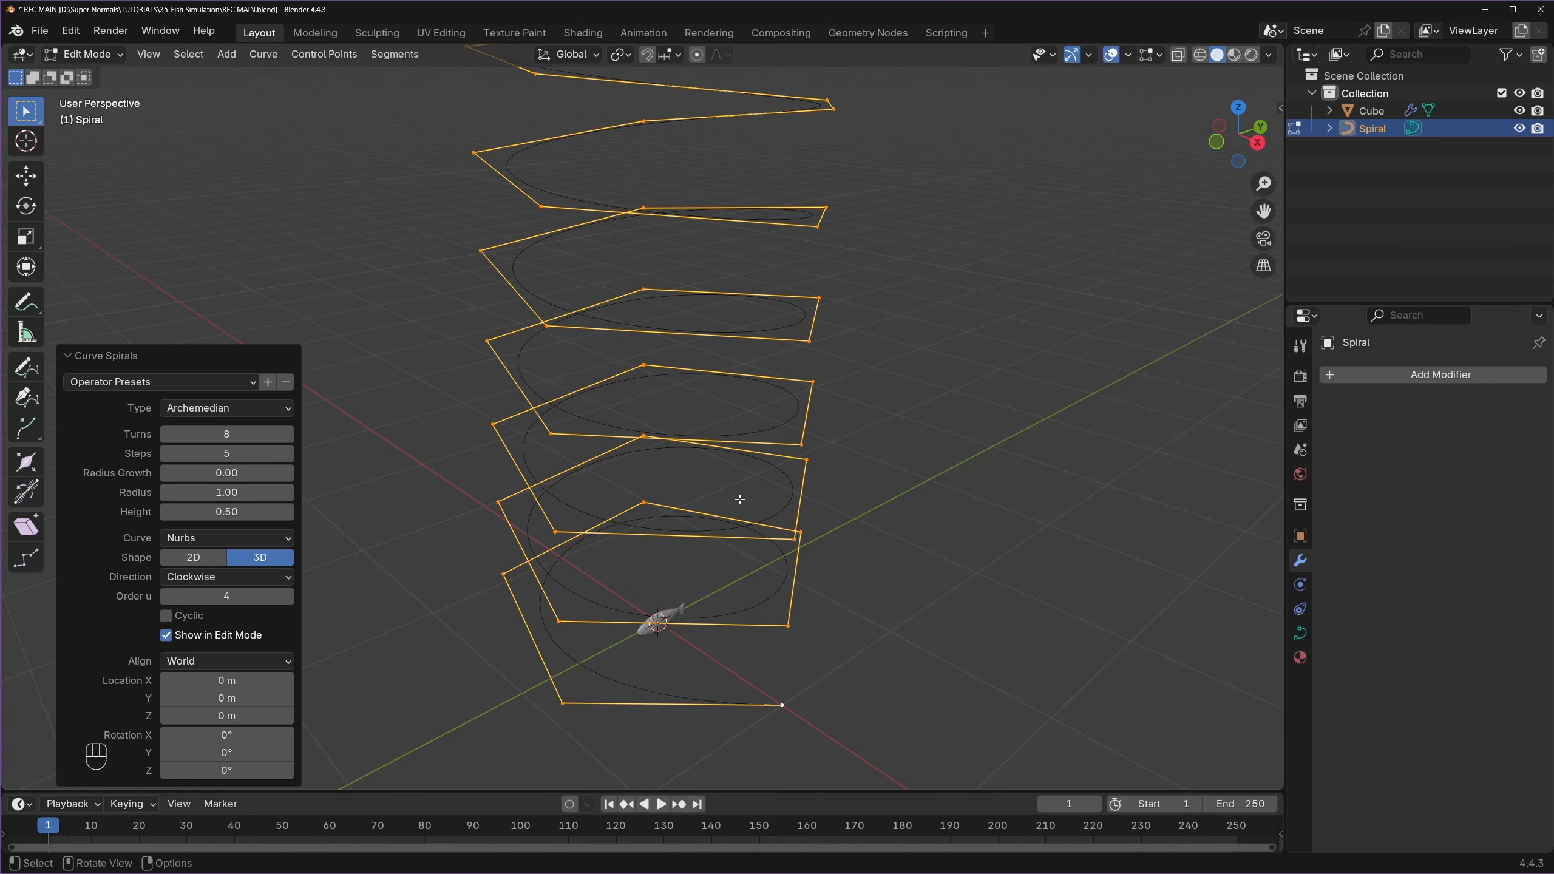
pyautogui.scroll(-2, 884, 418)
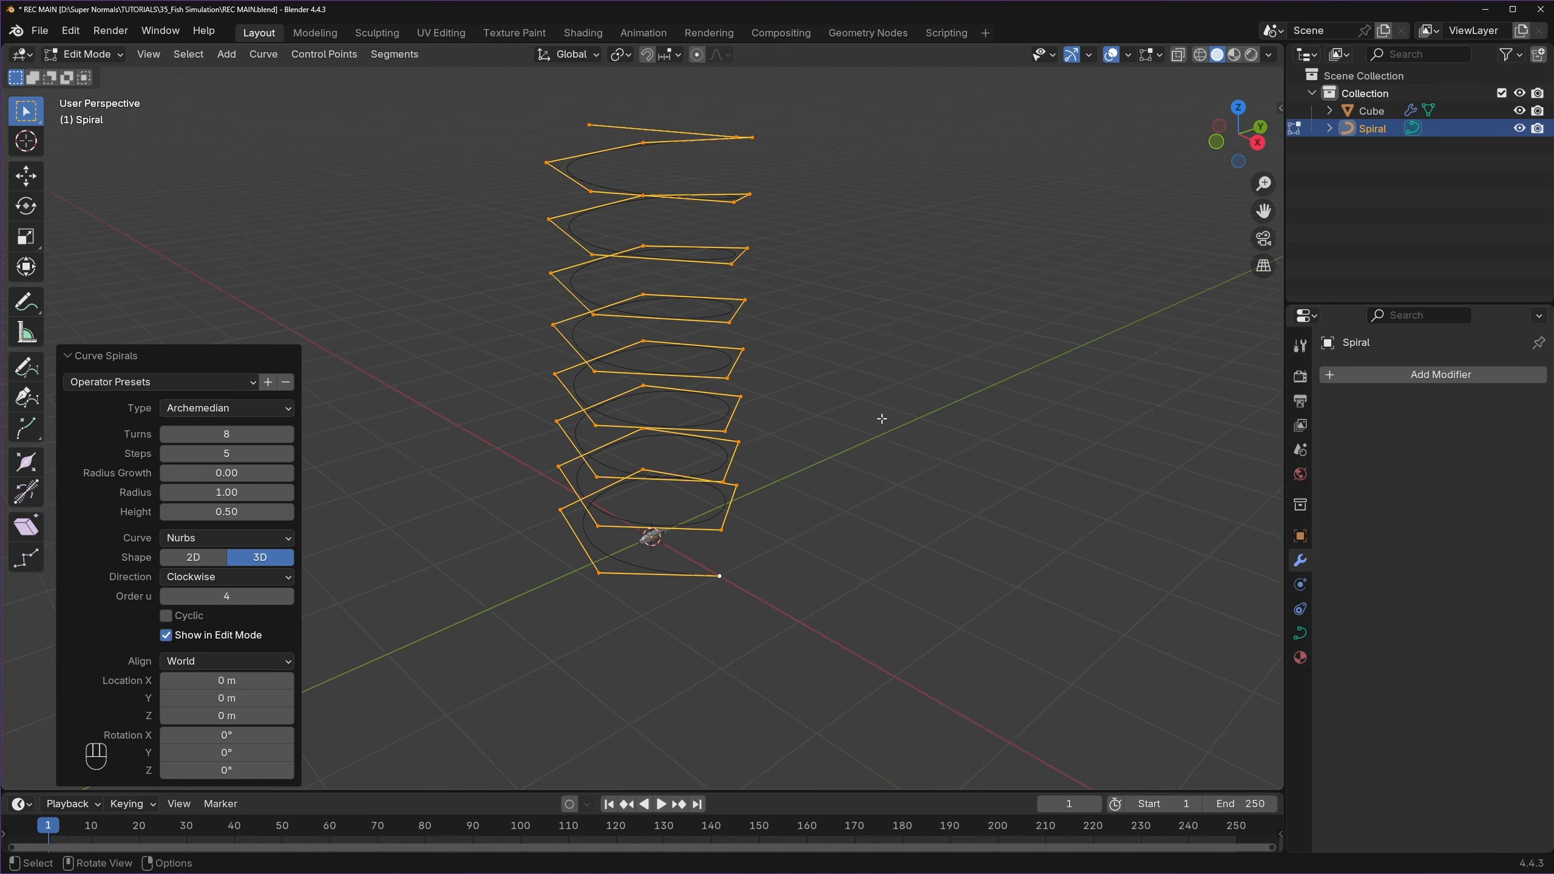
# - Return to Object Mode, raise the spiral about 0.6 m along Z above the fish, and deselect it
pyautogui.press('Tab')
pyautogui.moveTo(831, 386); pyautogui.dragTo(667, 488, button='middle')
pyautogui.click(665, 484)
pyautogui.press('g')
pyautogui.press('z')
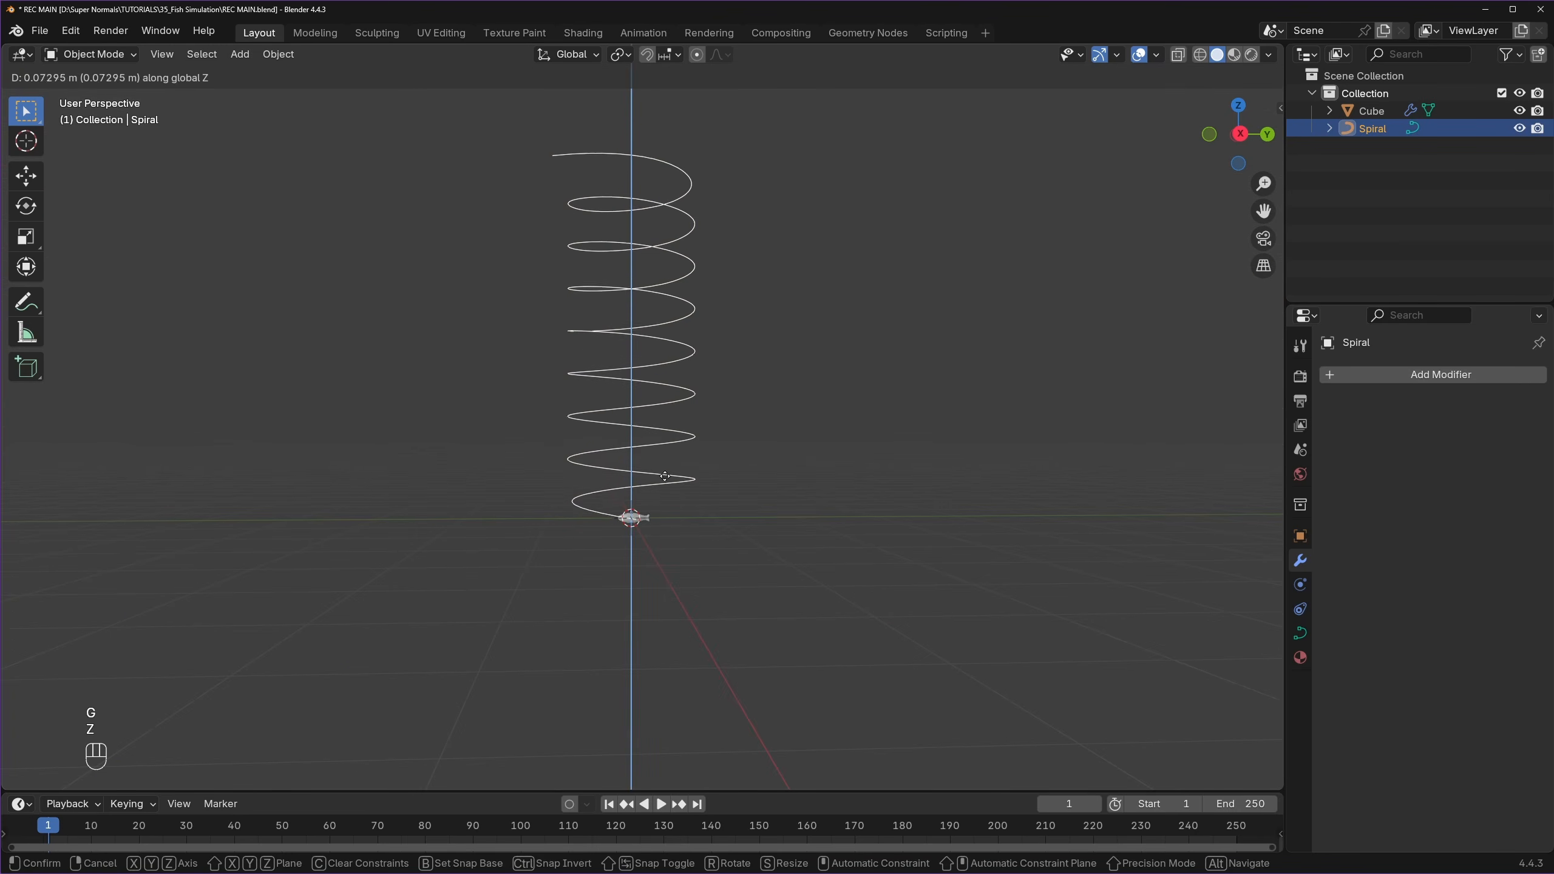
pyautogui.click(721, 588)
pyautogui.moveTo(721, 587); pyautogui.dragTo(731, 508, button='middle')
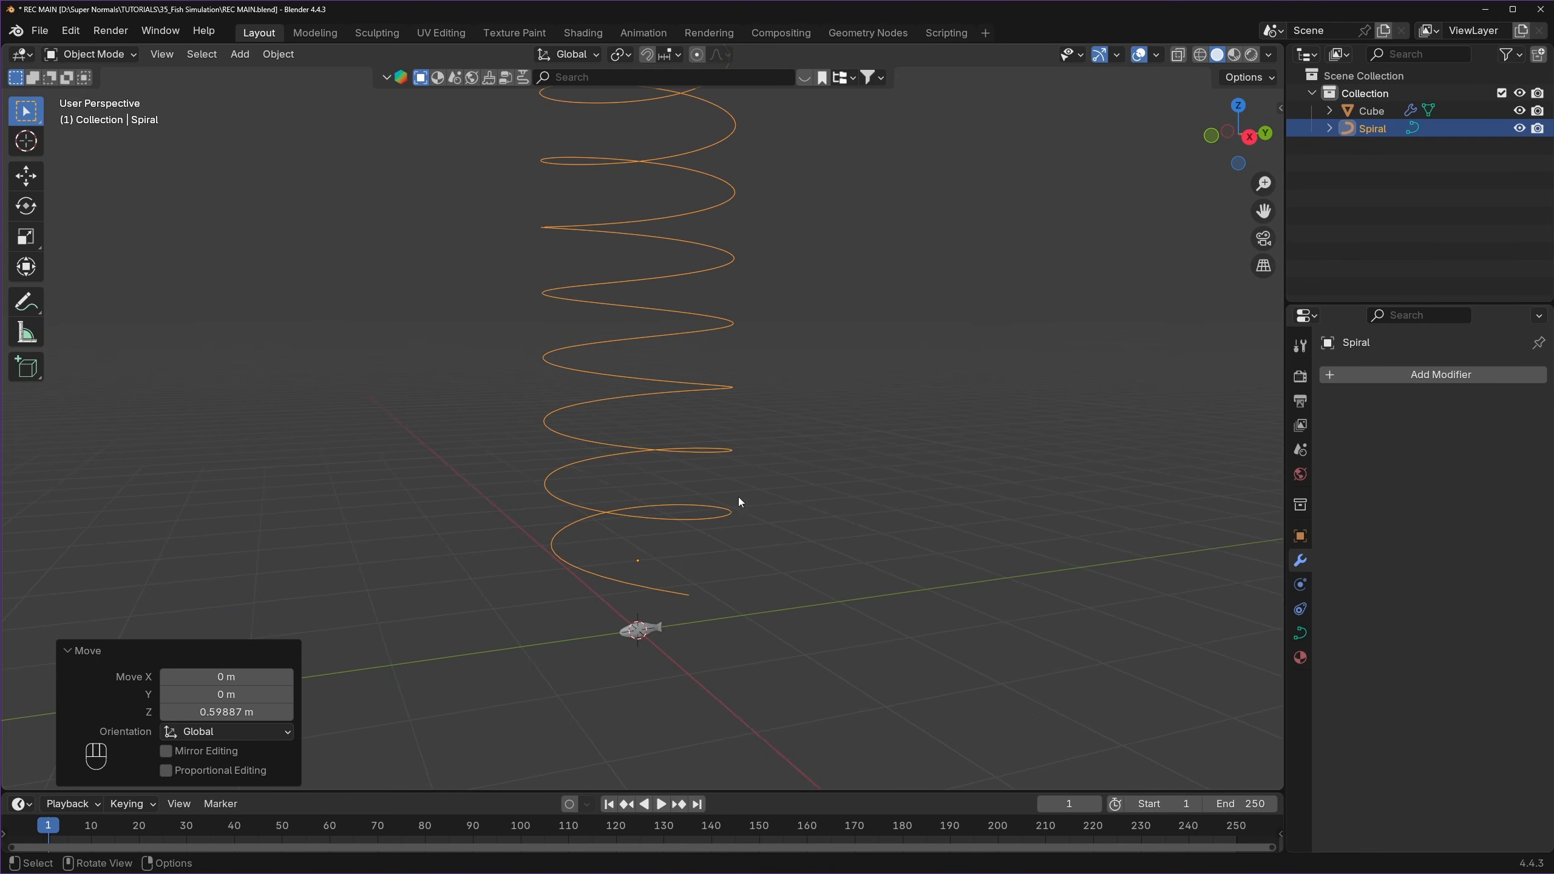
pyautogui.moveTo(563, 439); pyautogui.dragTo(721, 445, button='middle')
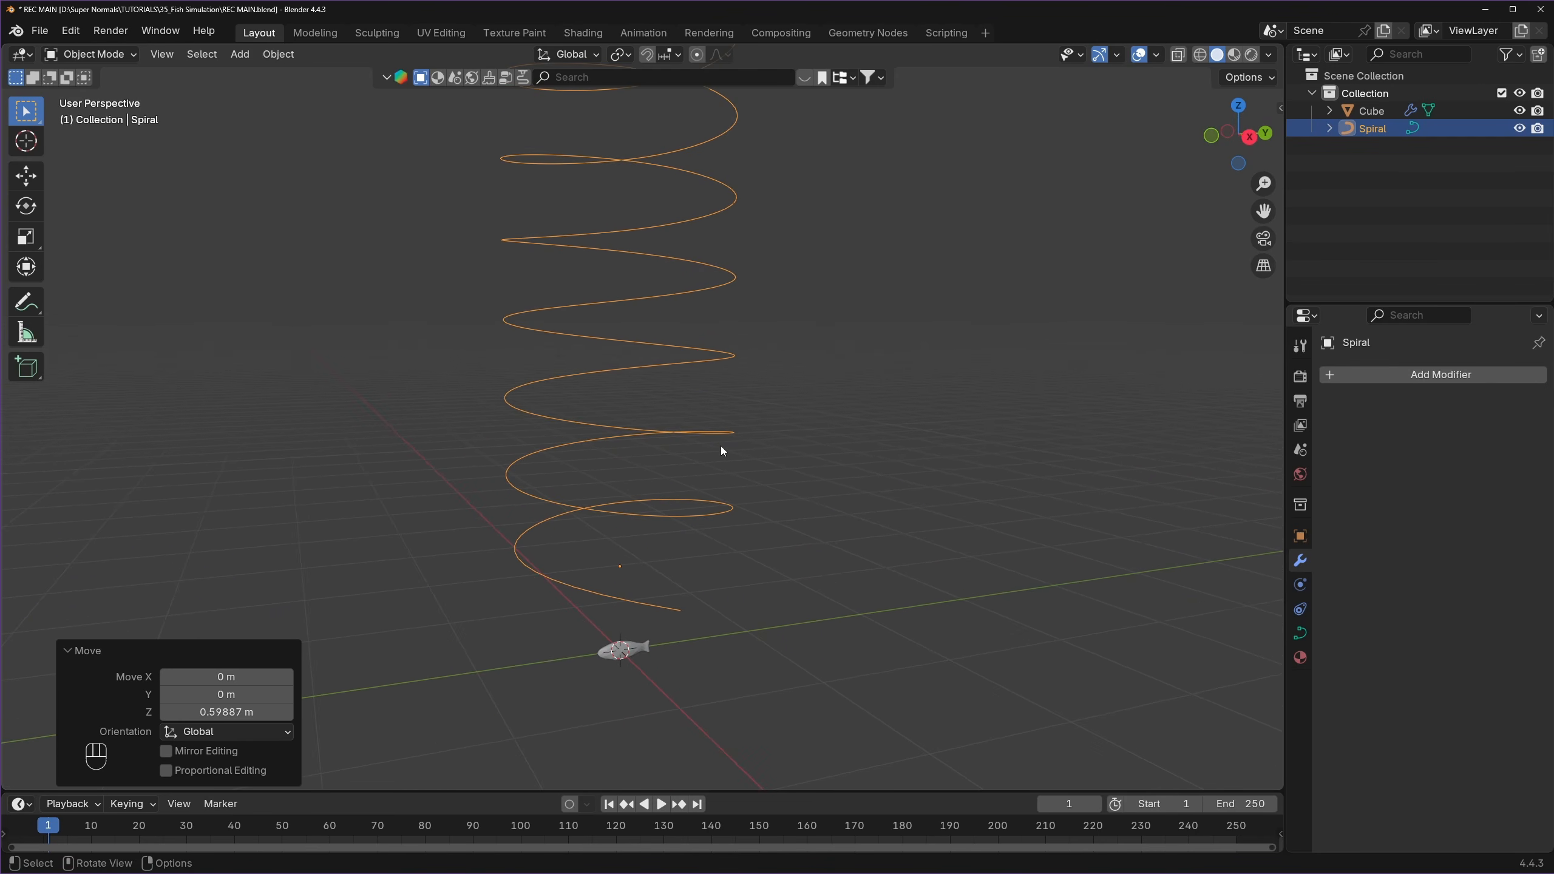
pyautogui.click(667, 567)
# - Add a mesh plane at the world origin, beneath the spiral
pyautogui.moveTo(719, 585); pyautogui.dragTo(729, 495, button='middle')
pyautogui.keyDown('shift'); pyautogui.moveTo(693, 551); pyautogui.dragTo(722, 469, button='middle'); pyautogui.keyUp('shift')
pyautogui.moveTo(734, 470); pyautogui.dragTo(727, 482, button='middle')
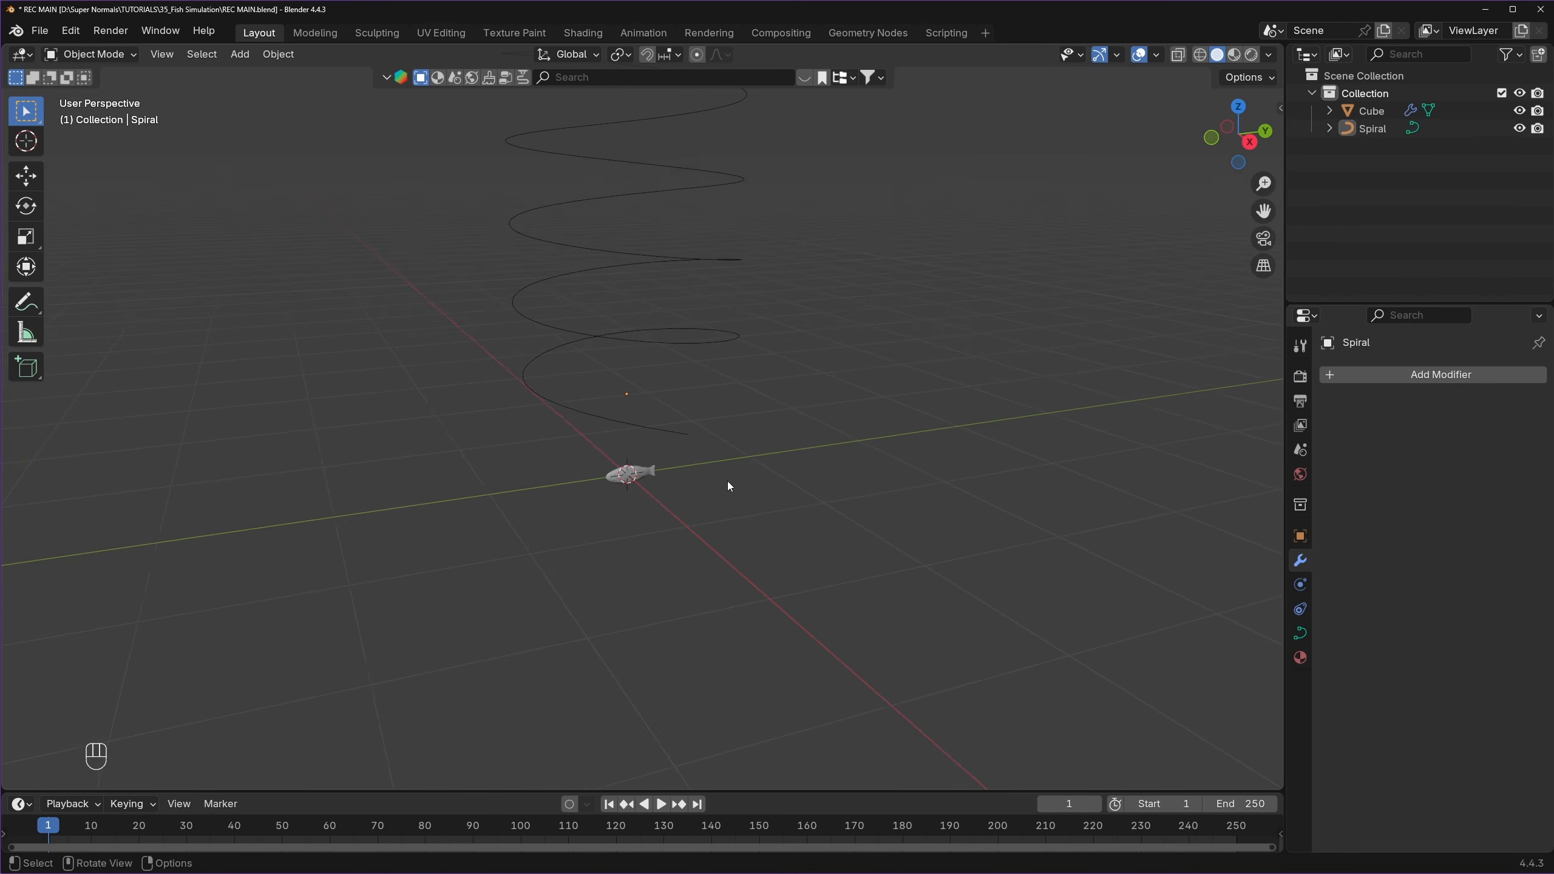
pyautogui.scroll(1, 727, 481)
pyautogui.hotkey('shift', 'a')
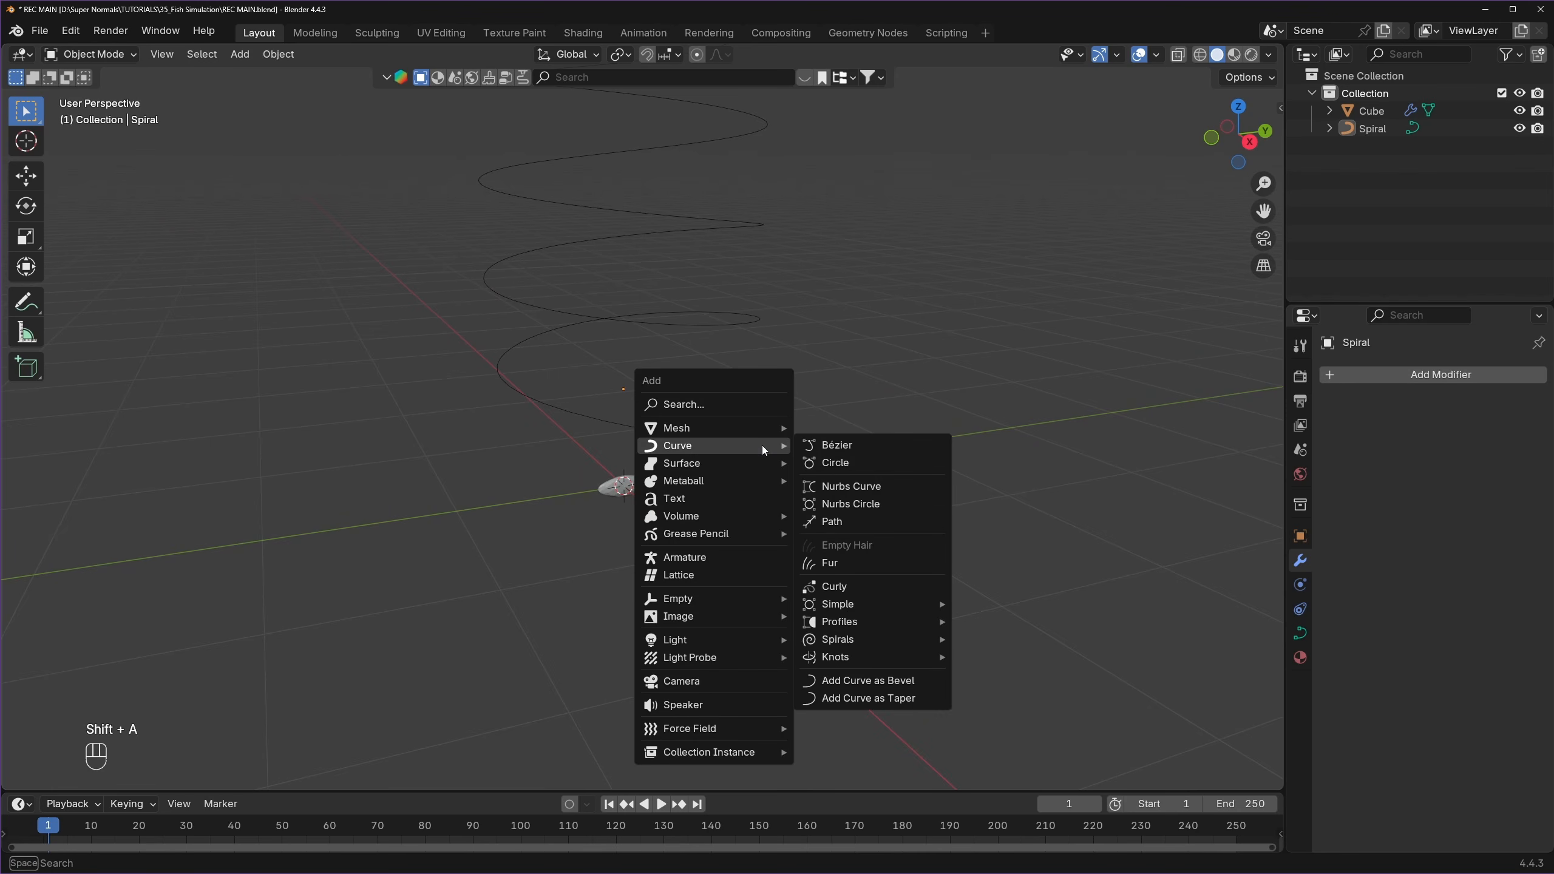
pyautogui.moveTo(760, 431)
pyautogui.click(850, 430)
pyautogui.moveTo(727, 517); pyautogui.dragTo(690, 520, button='middle')
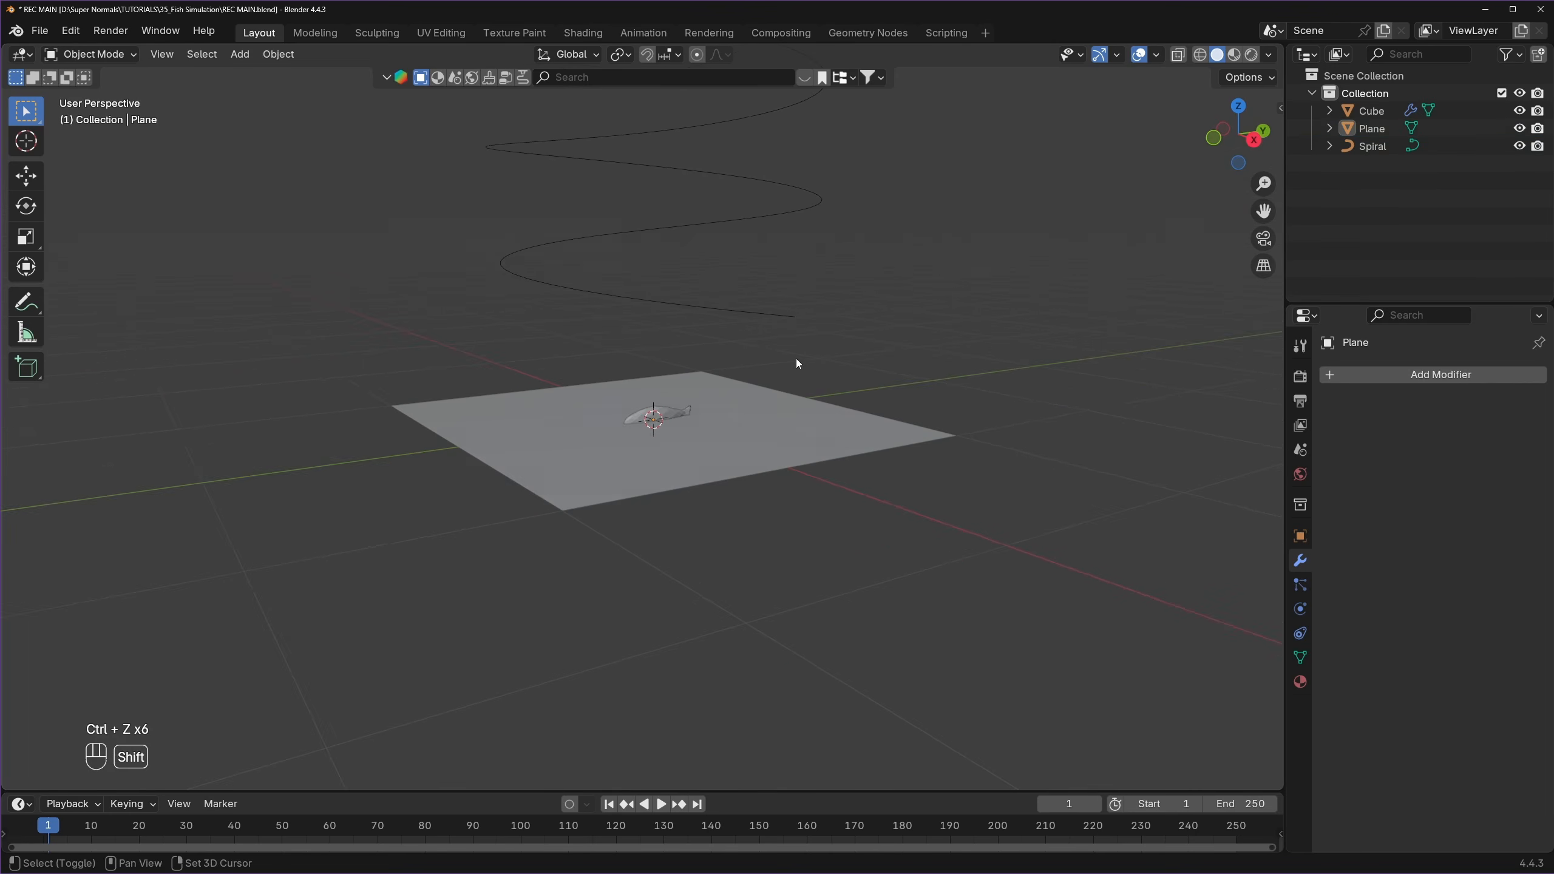
# - Select the fish object and rename it FISH
pyautogui.moveTo(797, 363); pyautogui.dragTo(728, 446, button='middle')
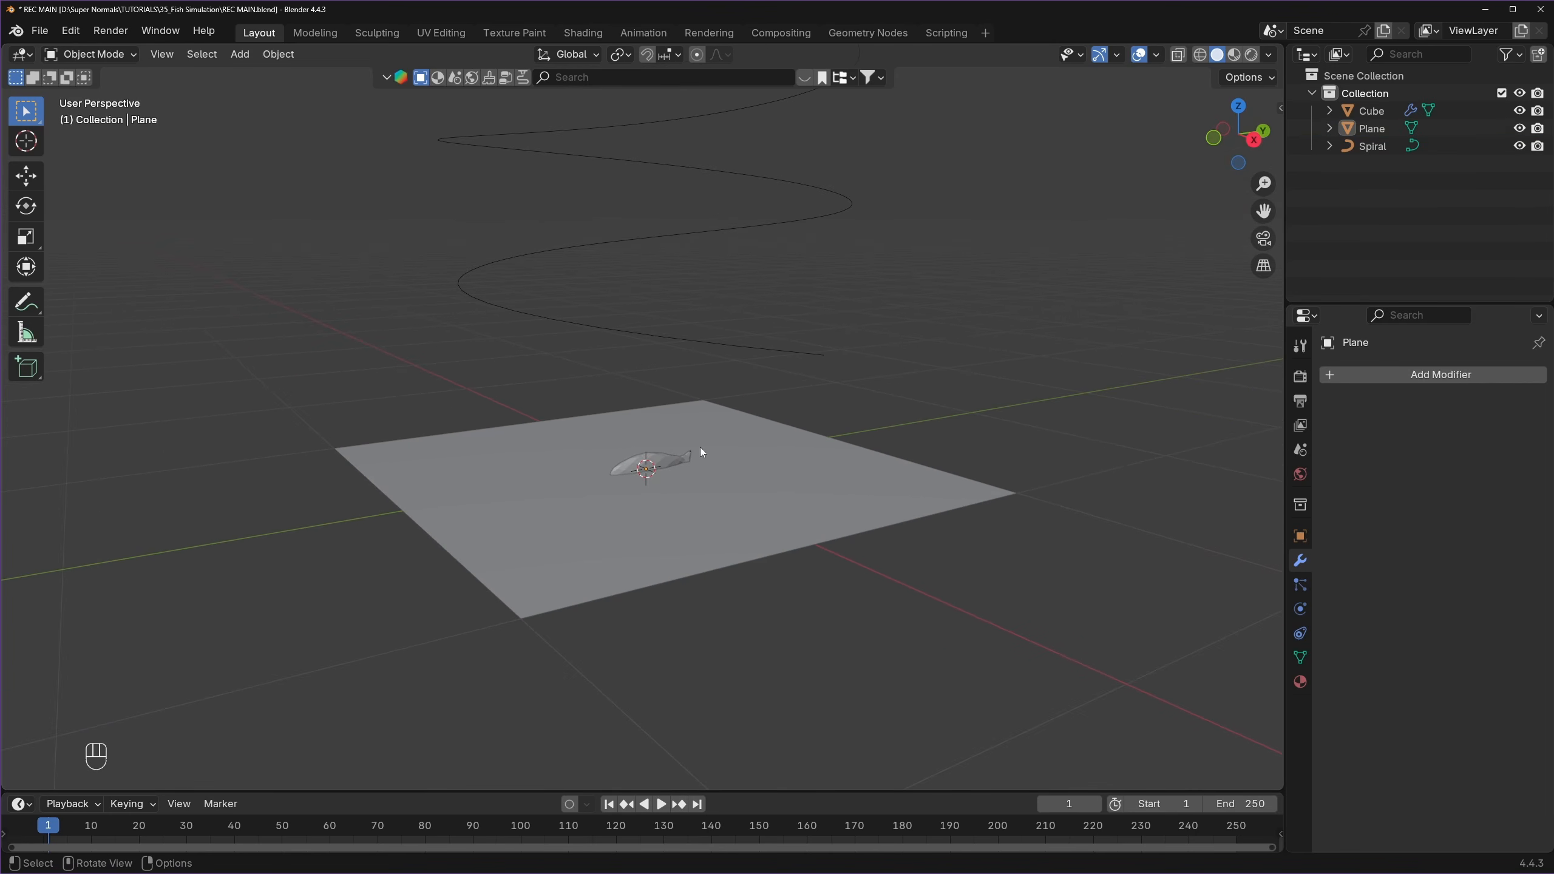
pyautogui.scroll(2, 697, 457)
pyautogui.click(654, 485)
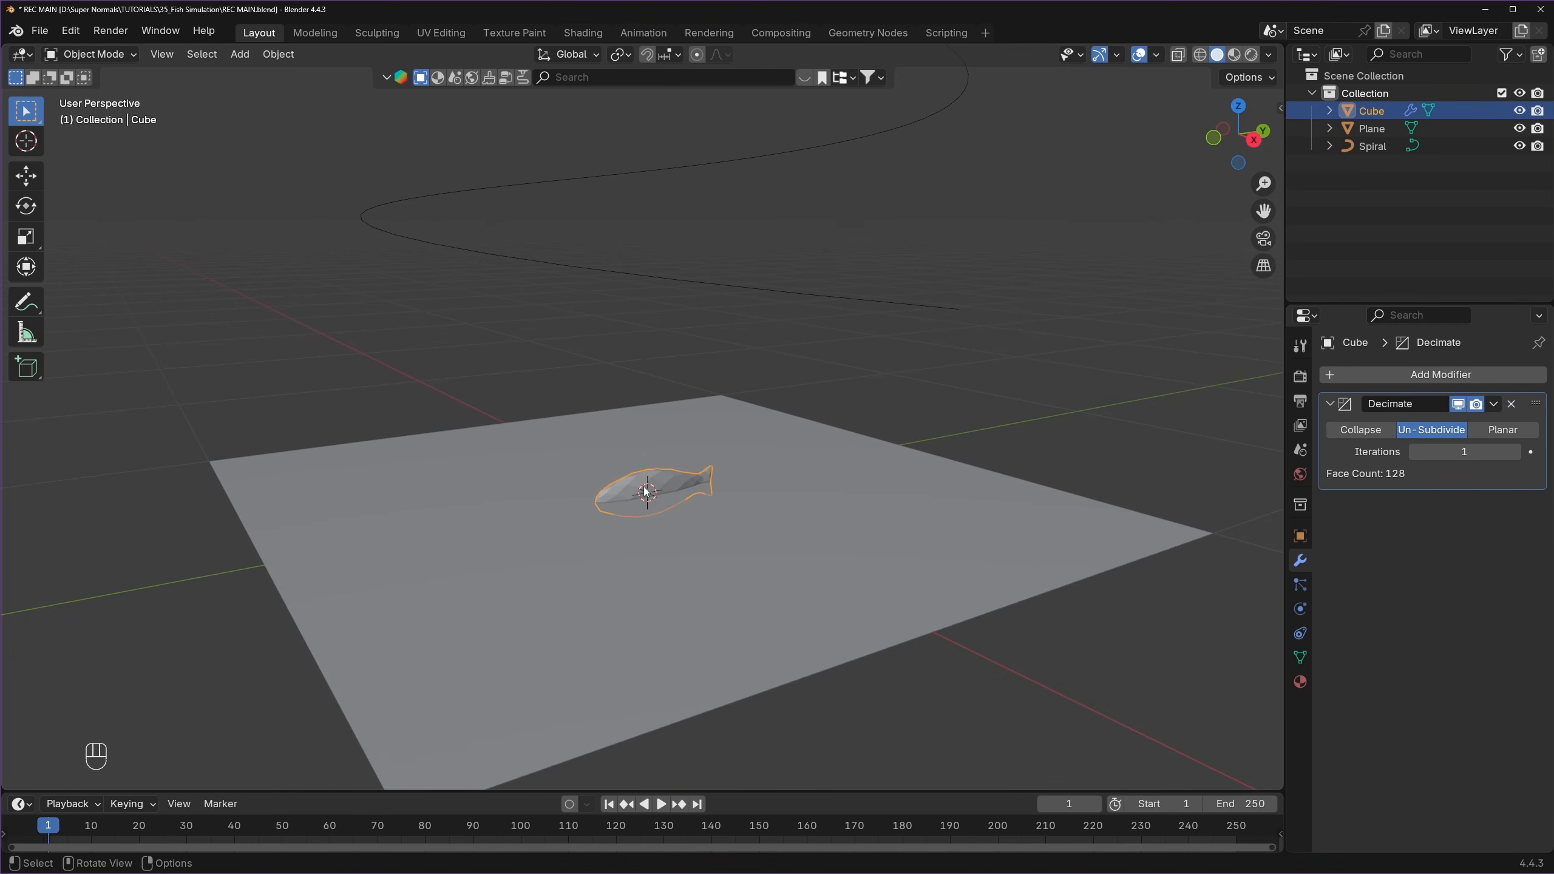
pyautogui.doubleClick(1375, 111)
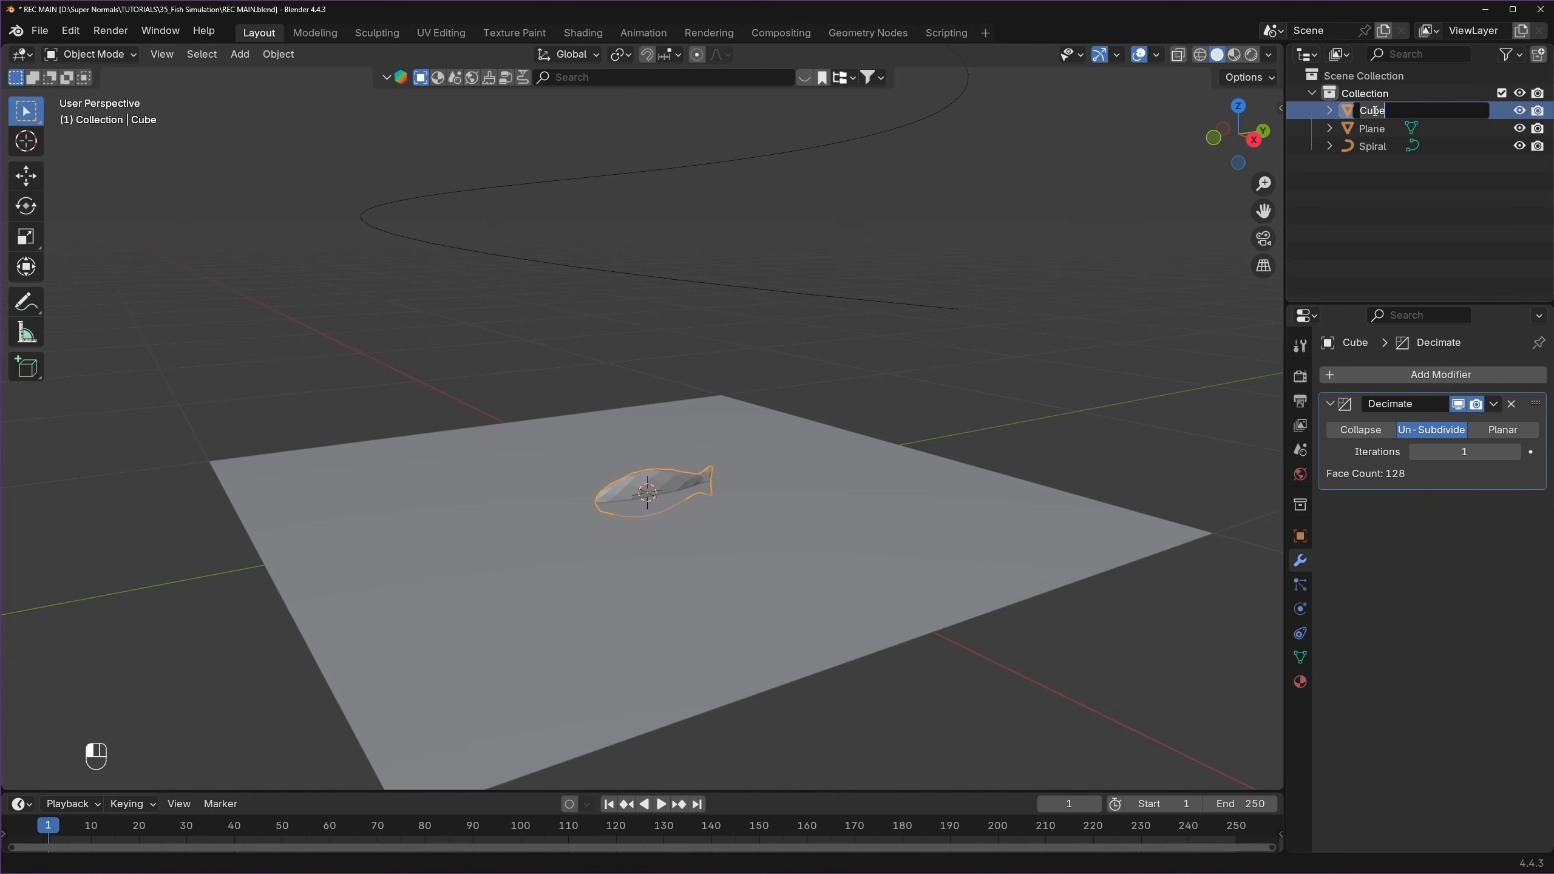
pyautogui.press('BackSpace')
pyautogui.press('BackSpace')
pyautogui.press('BackSpace')
pyautogui.press('BackSpace')
pyautogui.write('FISH')
pyautogui.press('Return')
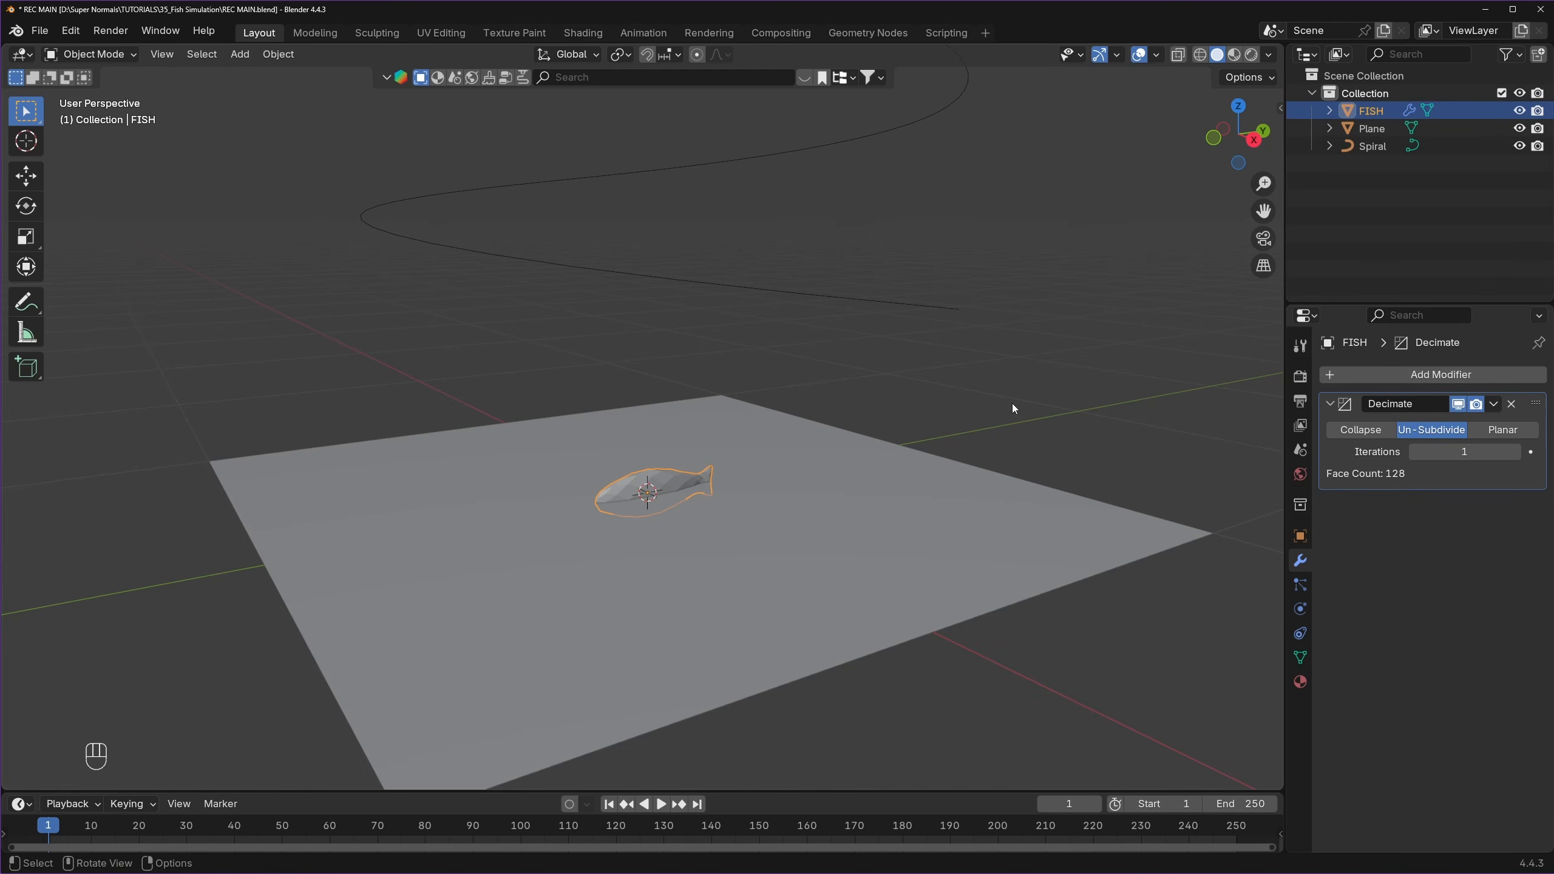
# - Select the base plane and rename it GEO PATH NODE
pyautogui.moveTo(789, 514); pyautogui.dragTo(728, 543, button='middle')
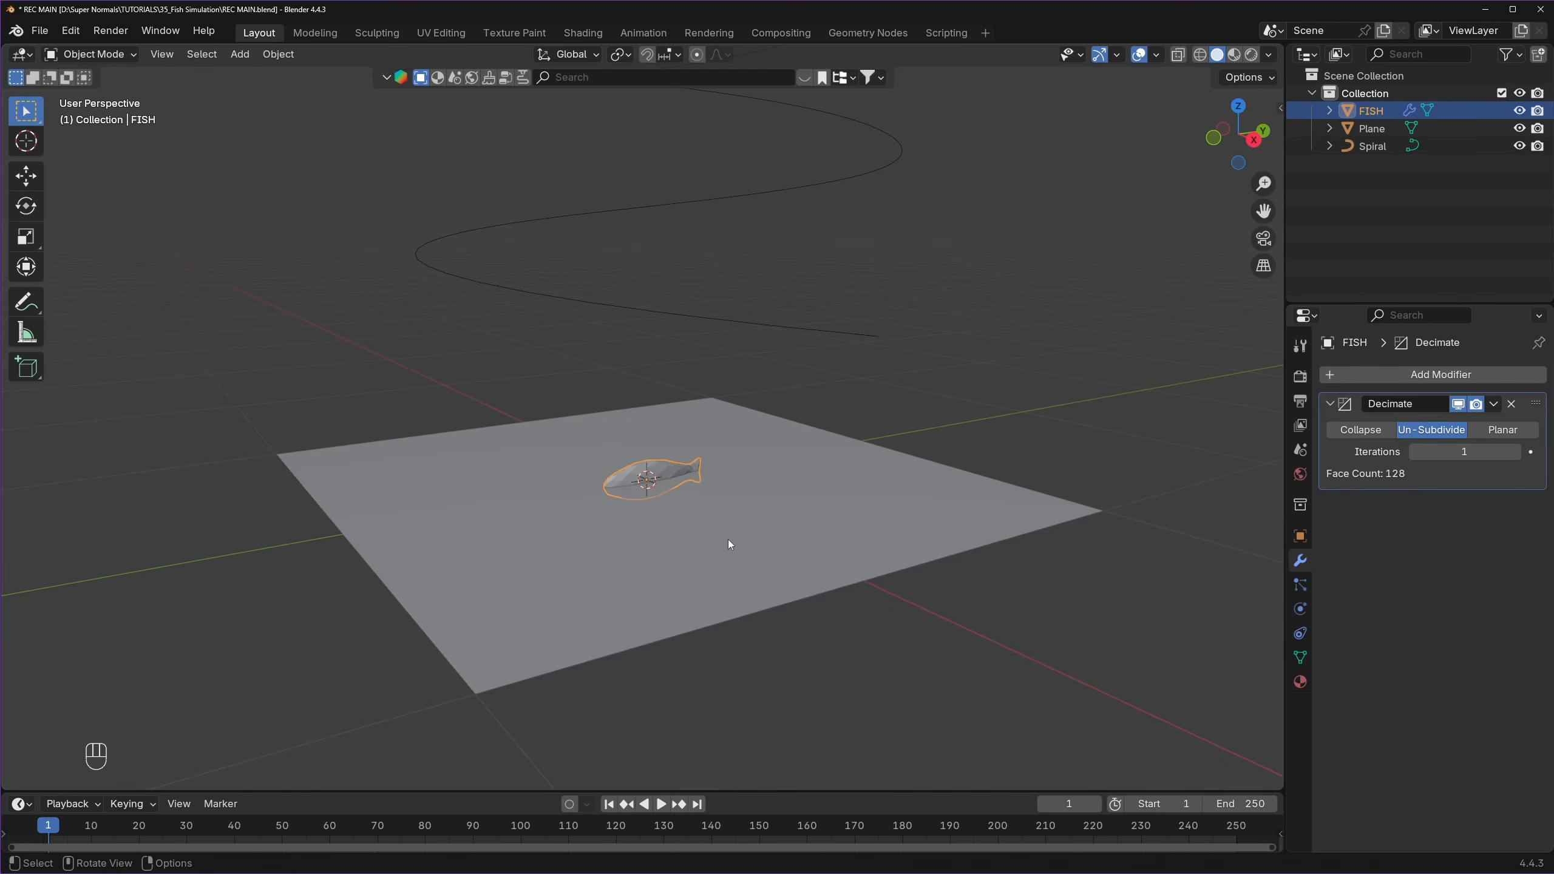
pyautogui.click(760, 482)
pyautogui.press('F2')
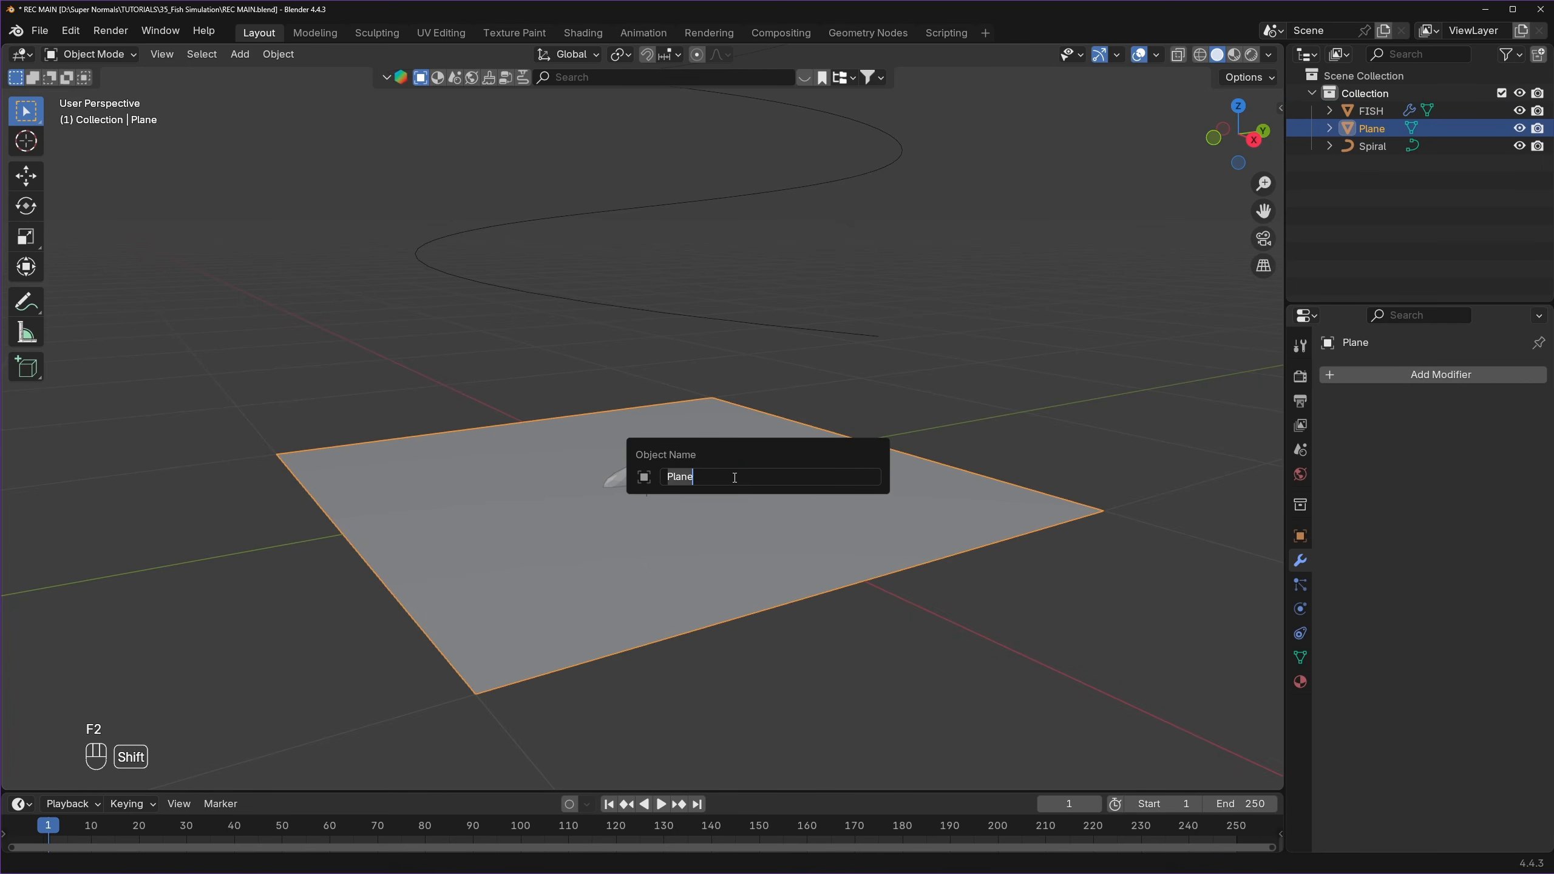
pyautogui.write('GEO PATH NODE')
pyautogui.press('Return')
# - Select the spiral curve and rename it PATH
pyautogui.click(703, 317)
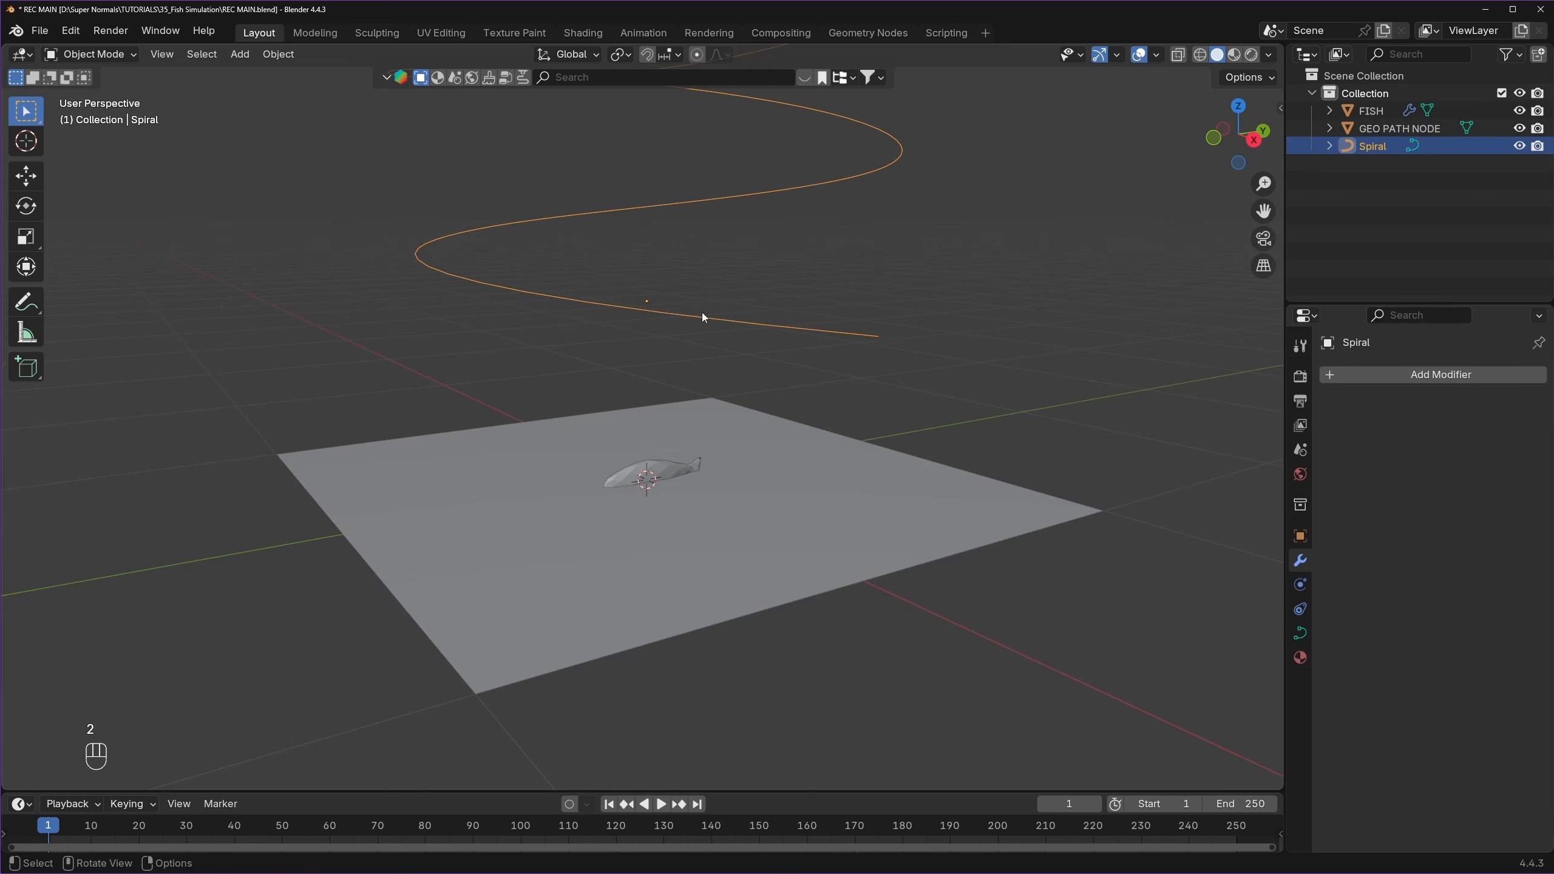
pyautogui.press('F2')
pyautogui.write('PATH')
pyautogui.press('Return')
pyautogui.scroll(-2, 775, 447)
# - Select GEO PATH NODE and split the 3D viewport to open a Geometry Node Editor beside it, with its sidebar hidden
pyautogui.click(775, 447)
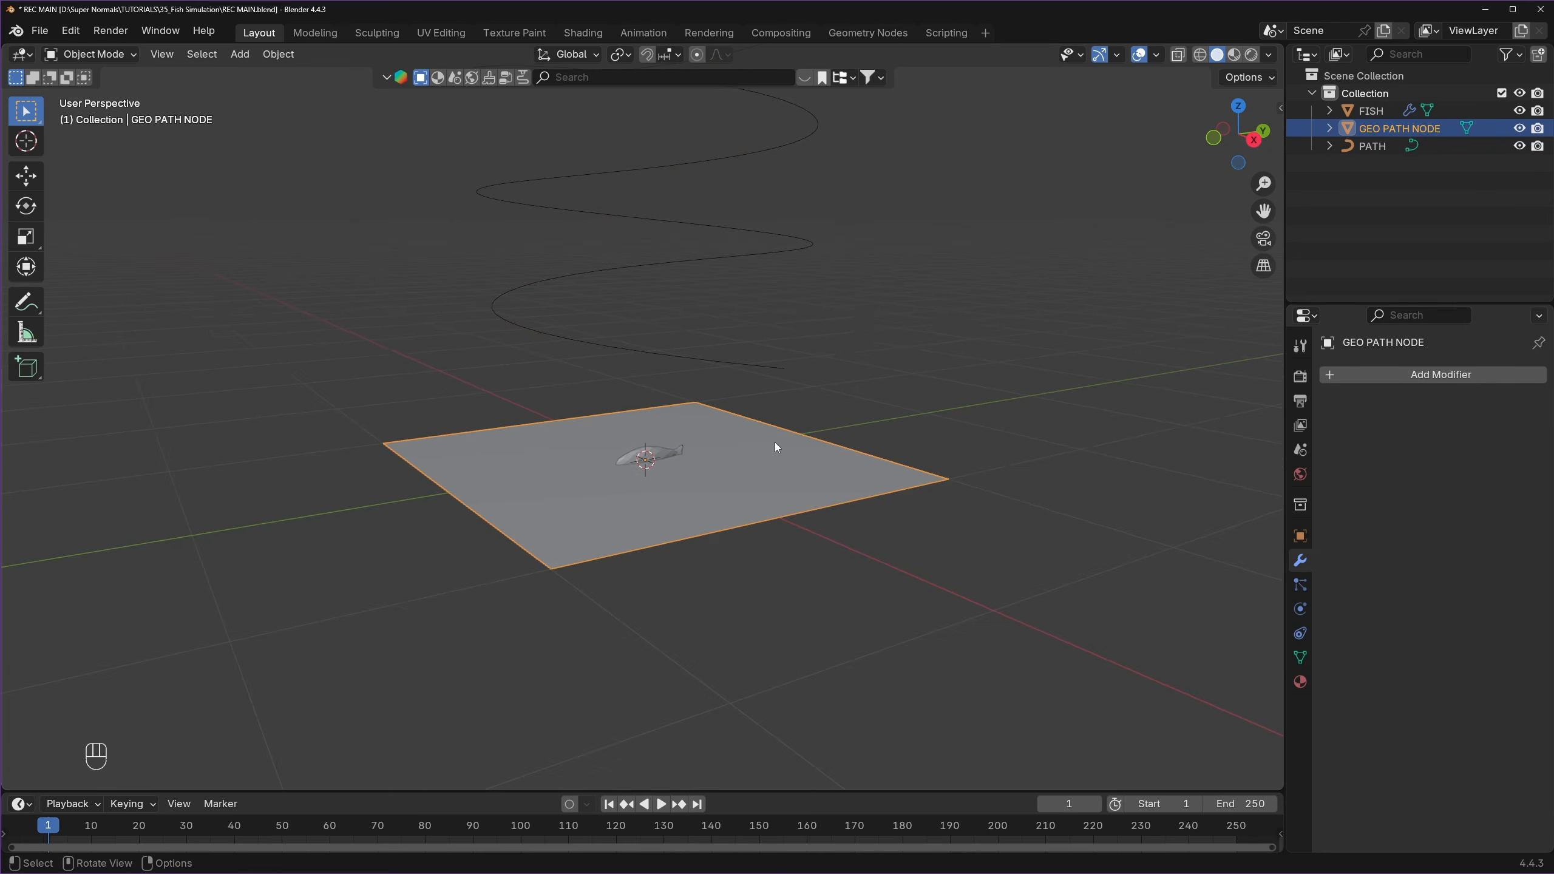
pyautogui.scroll(4, 705, 472)
pyautogui.scroll(-2, 708, 527)
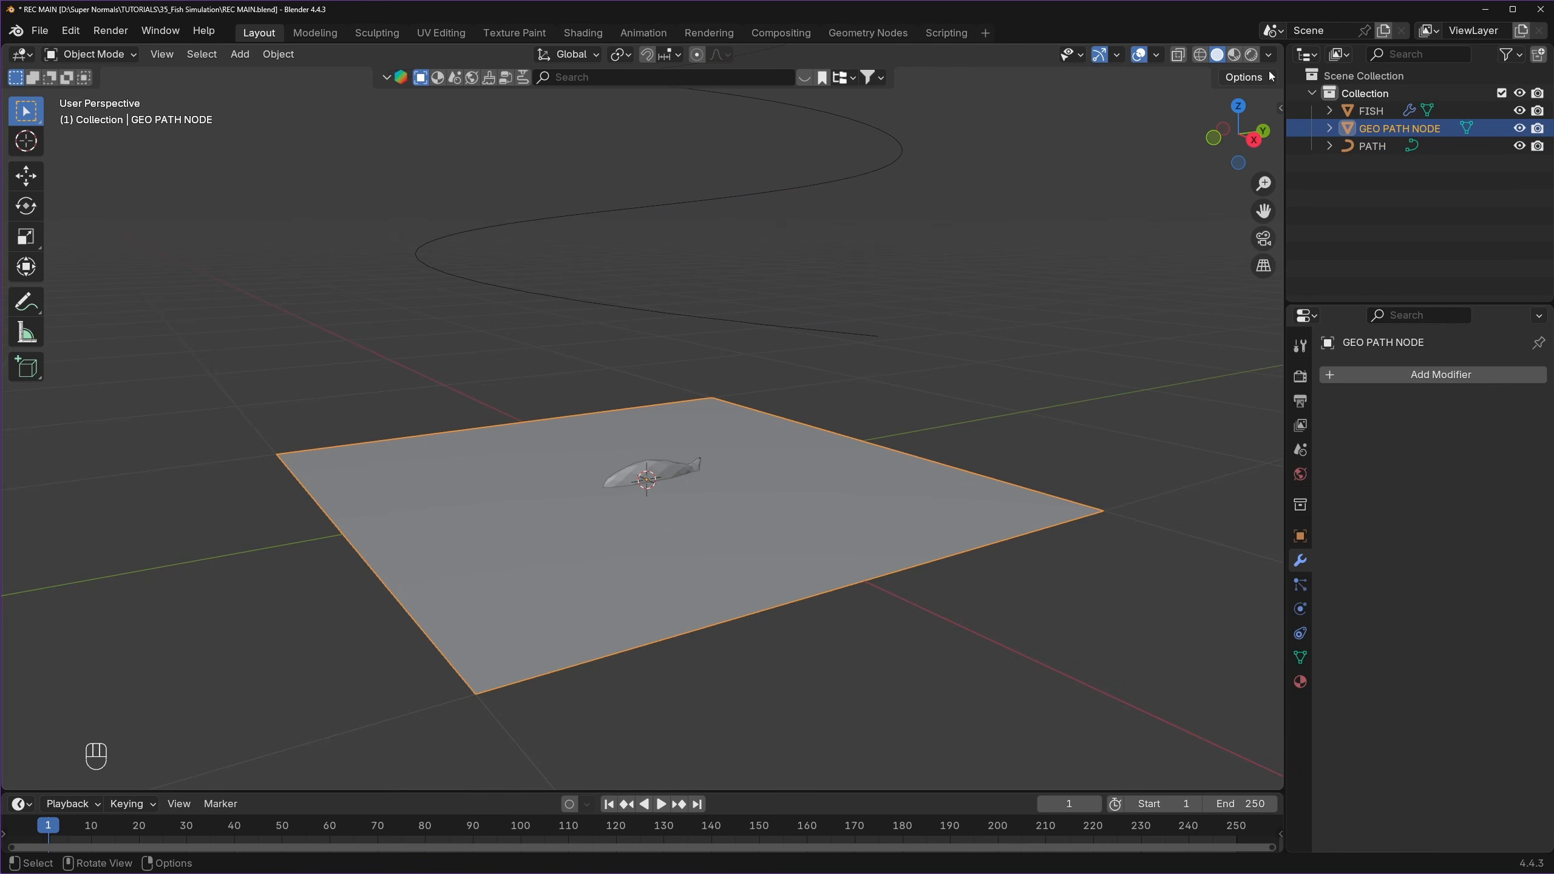
pyautogui.moveTo(1280, 48); pyautogui.dragTo(667, 59)
pyautogui.click(666, 56)
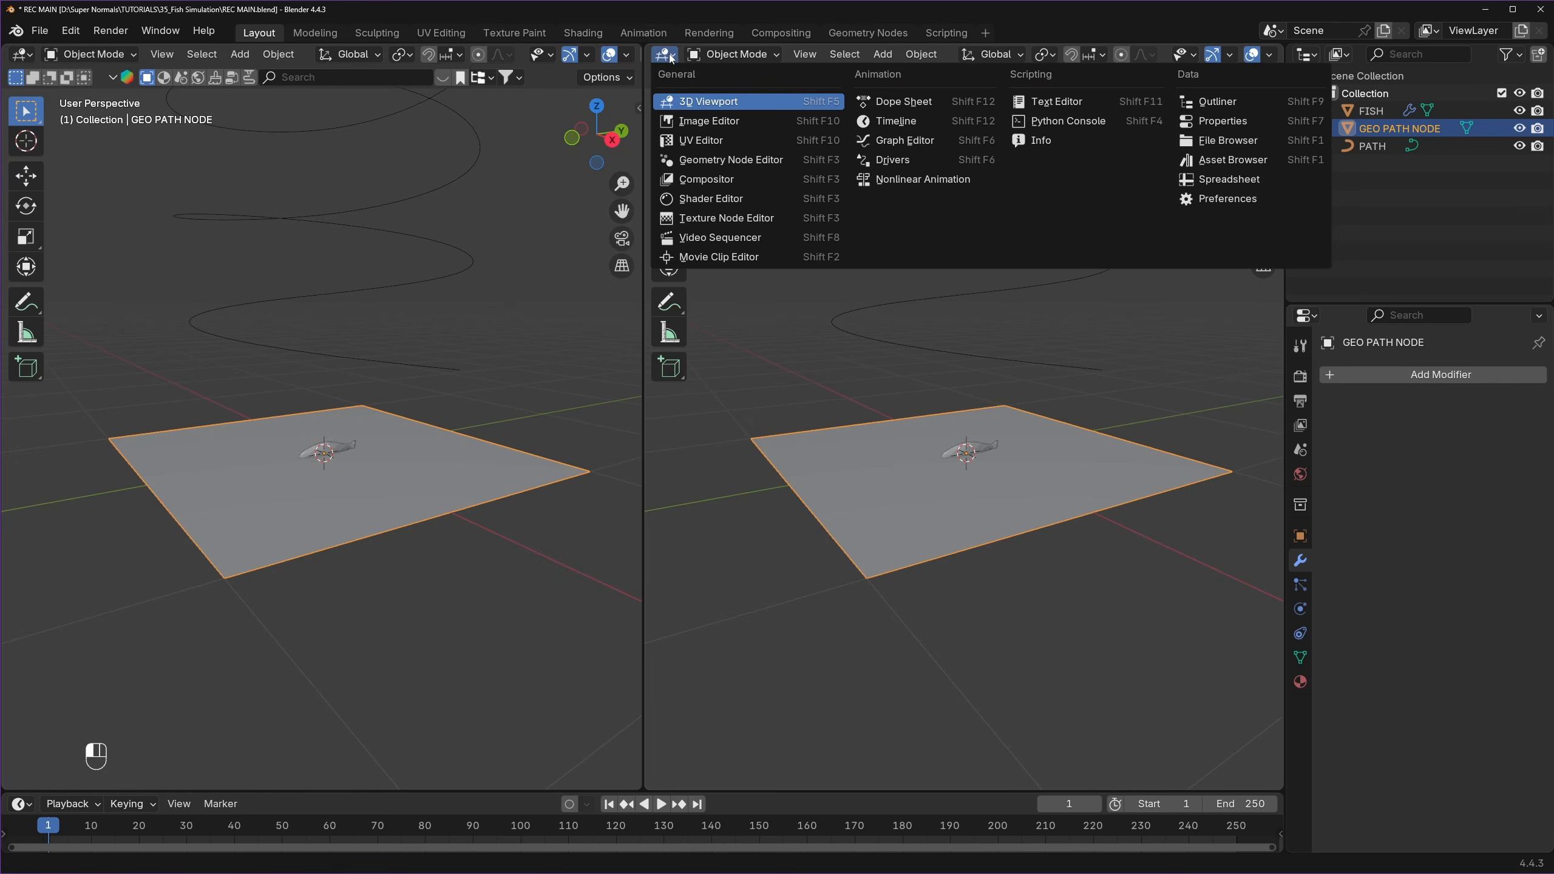
pyautogui.click(726, 160)
pyautogui.press('n')
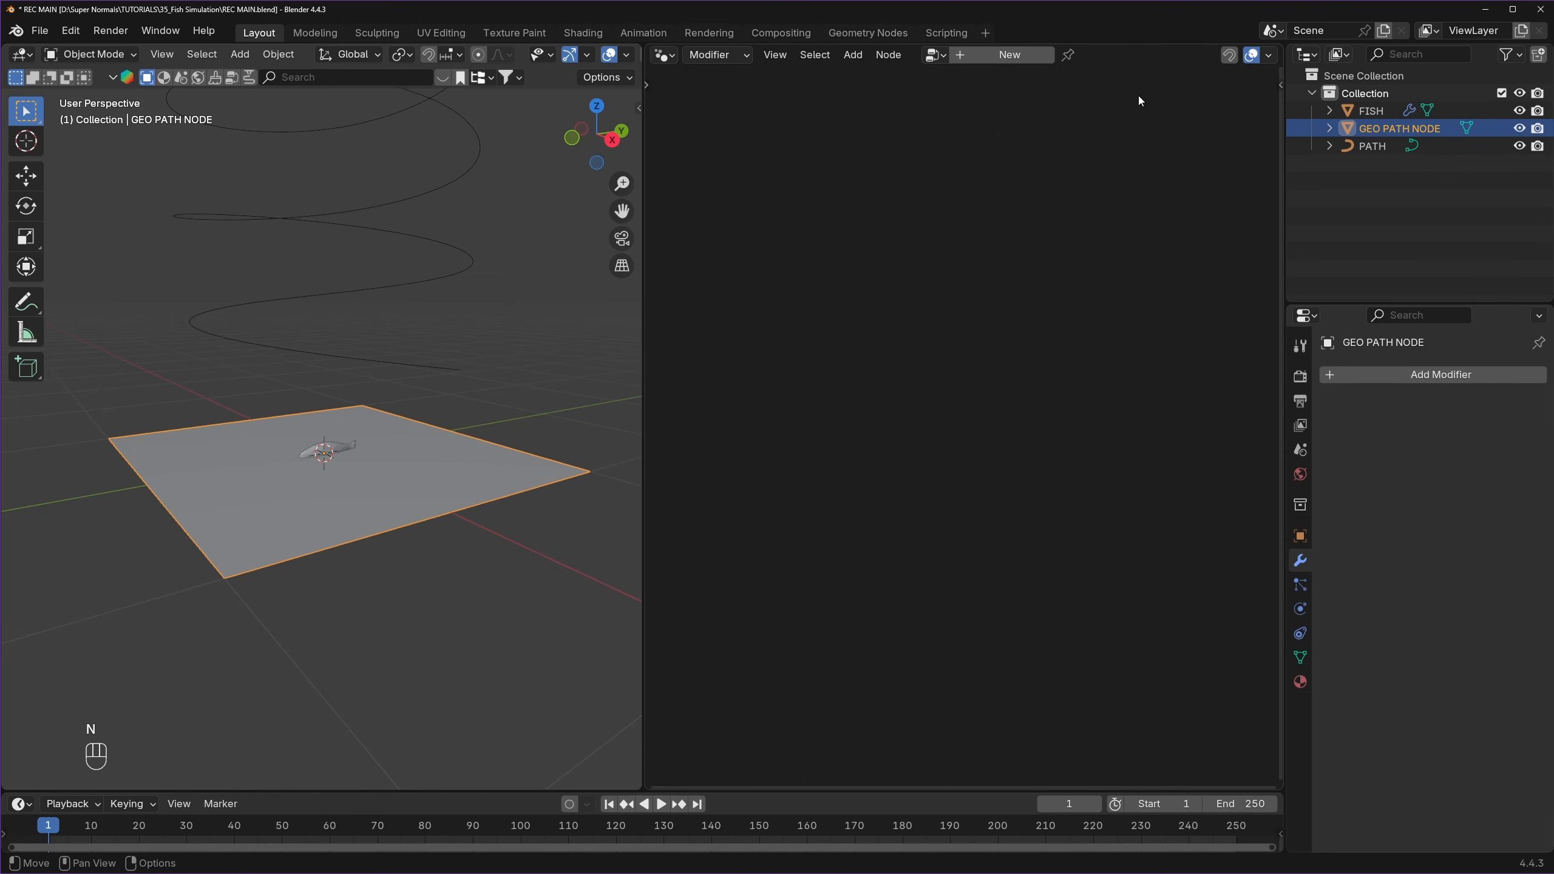
# - Create a new geometry node tree on GEO PATH NODE and delete its Group Input node
pyautogui.scroll(2, 486, 478)
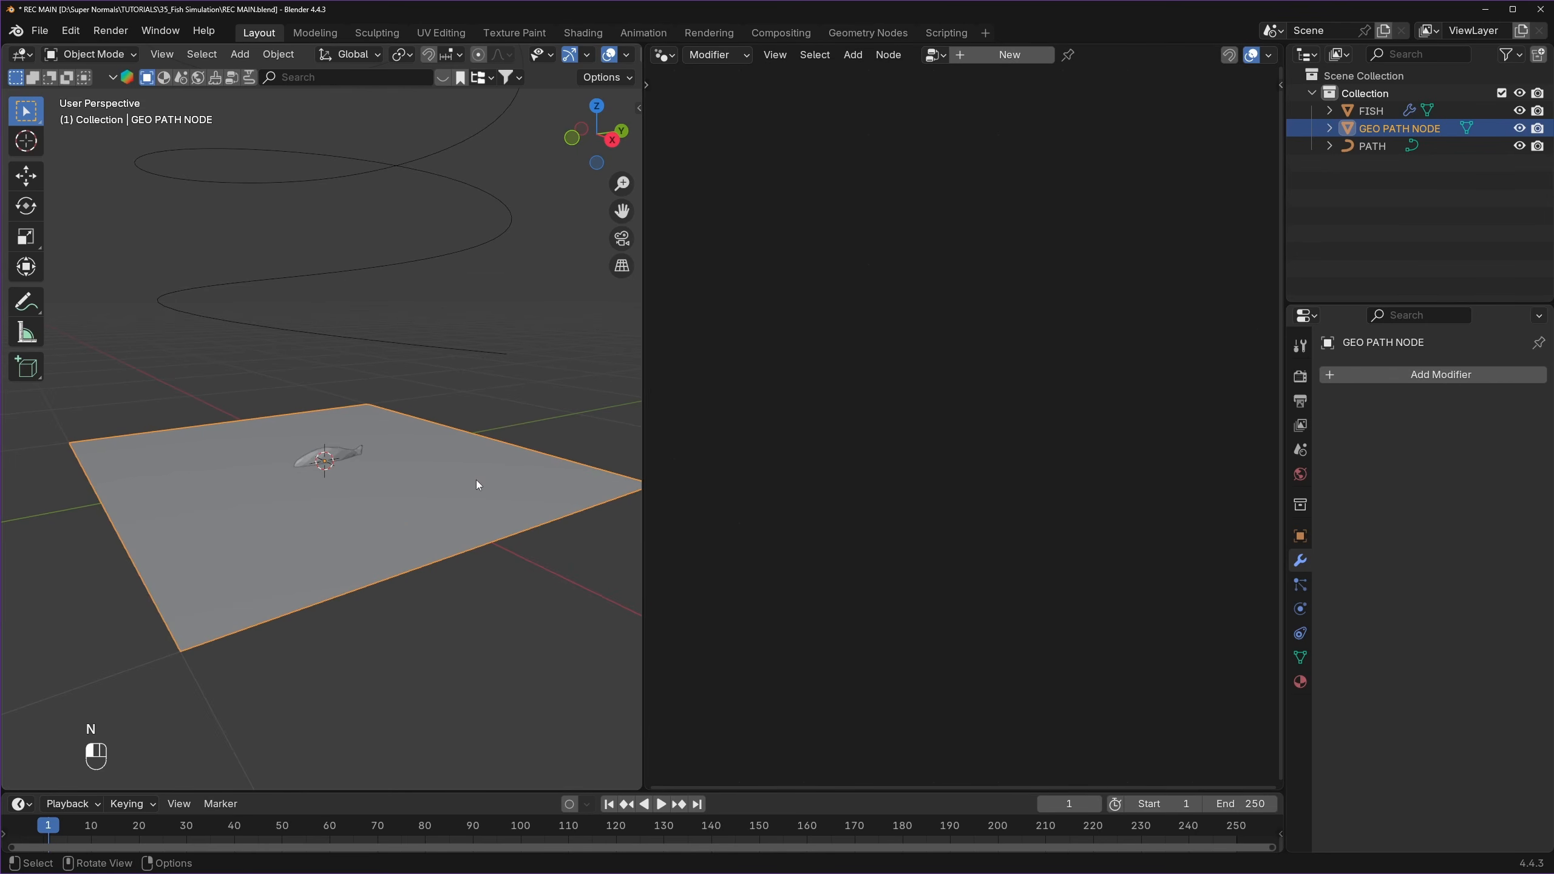
pyautogui.click(1005, 57)
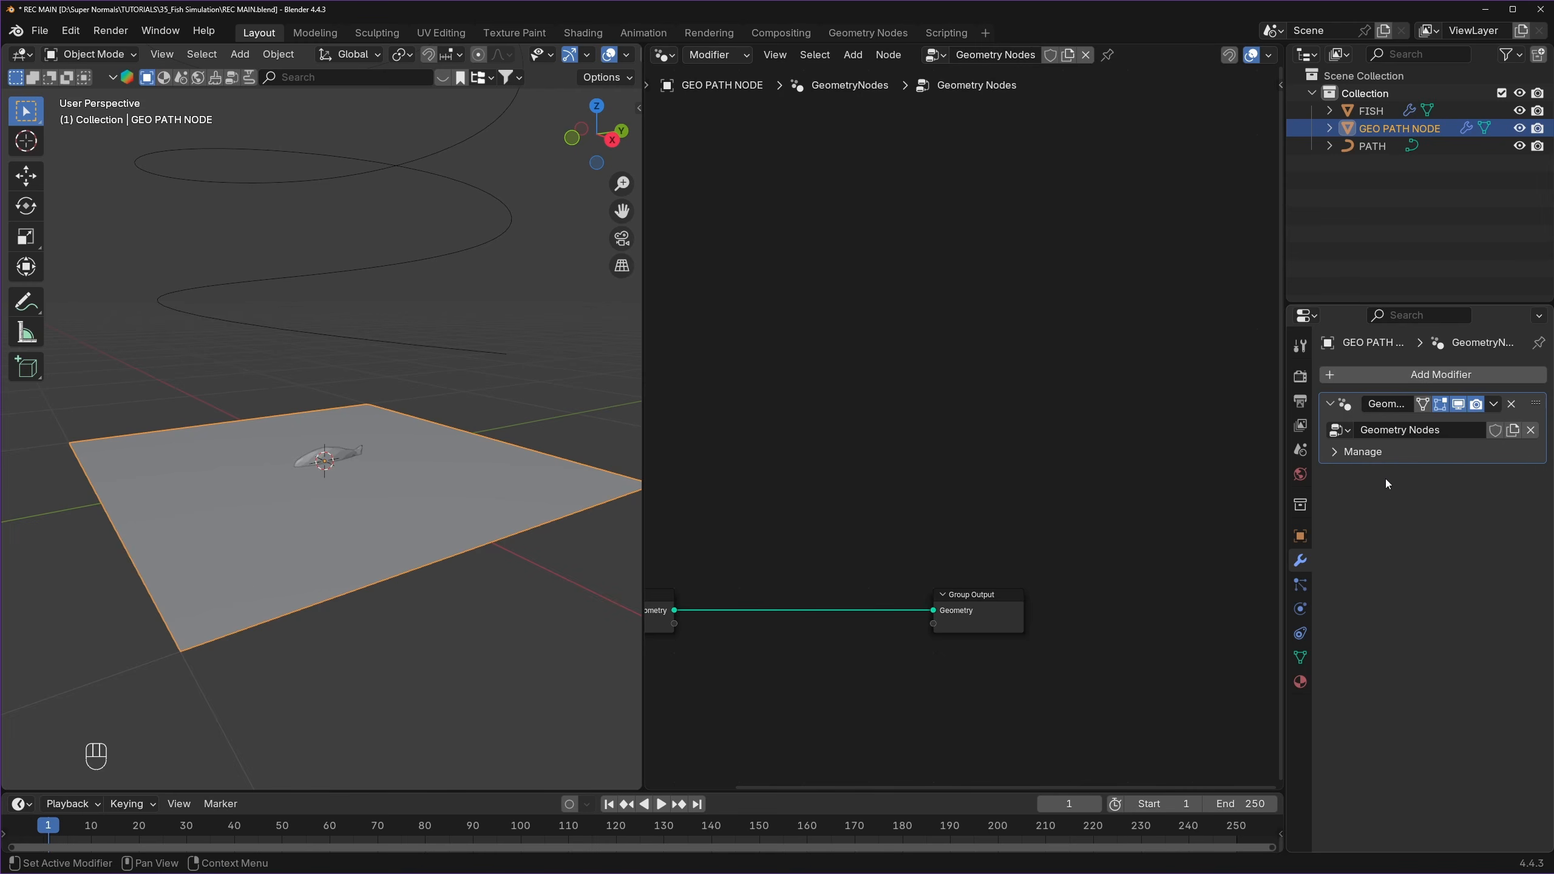
pyautogui.press('Home')
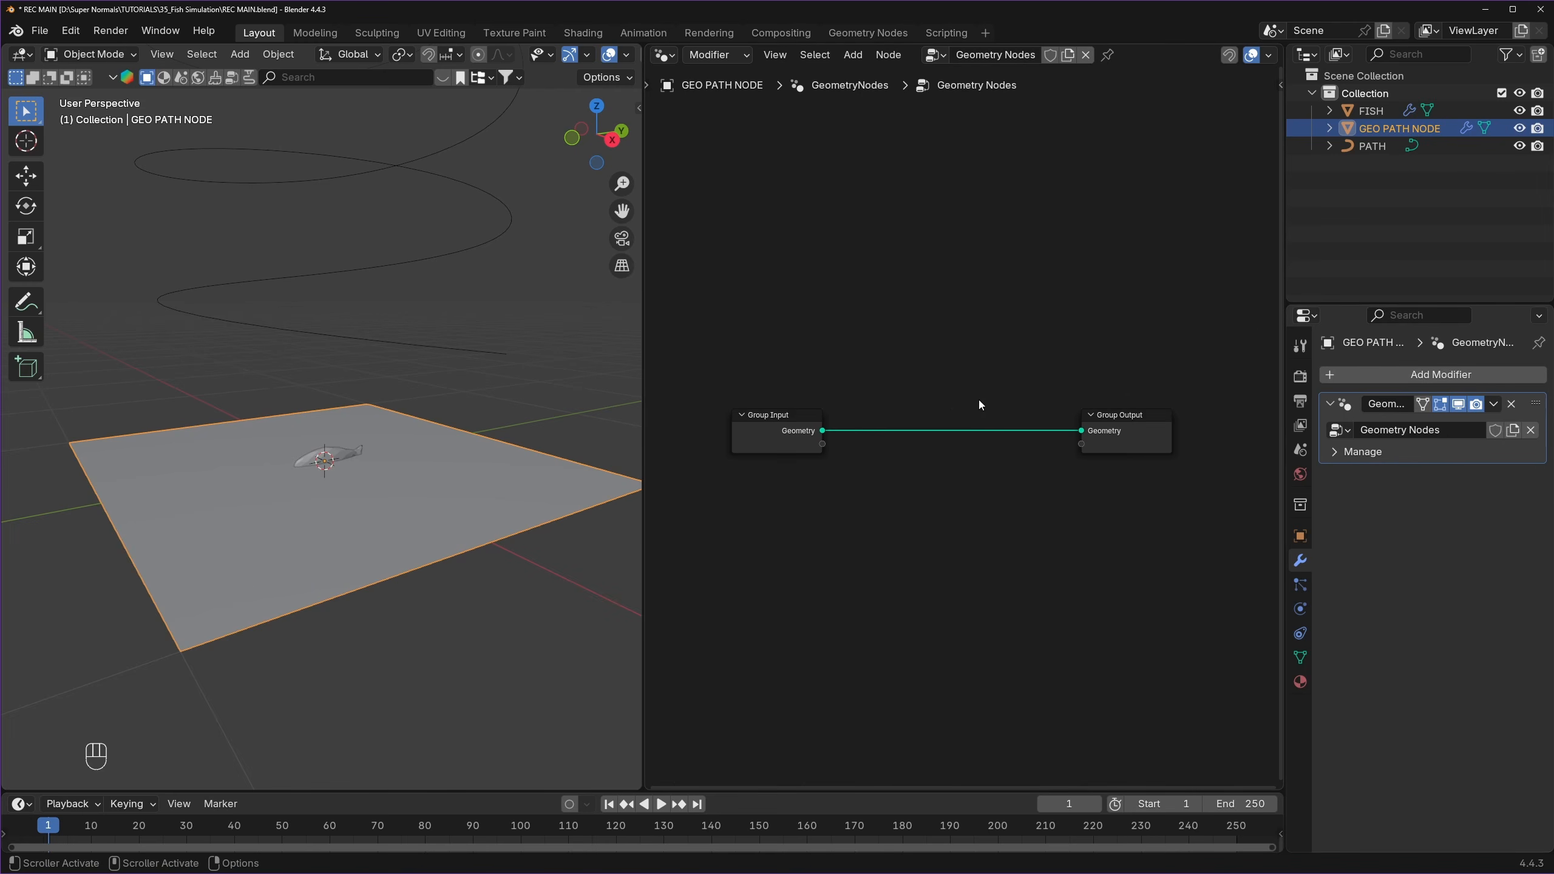
pyautogui.scroll(1, 950, 483)
pyautogui.moveTo(826, 353); pyautogui.dragTo(694, 520)
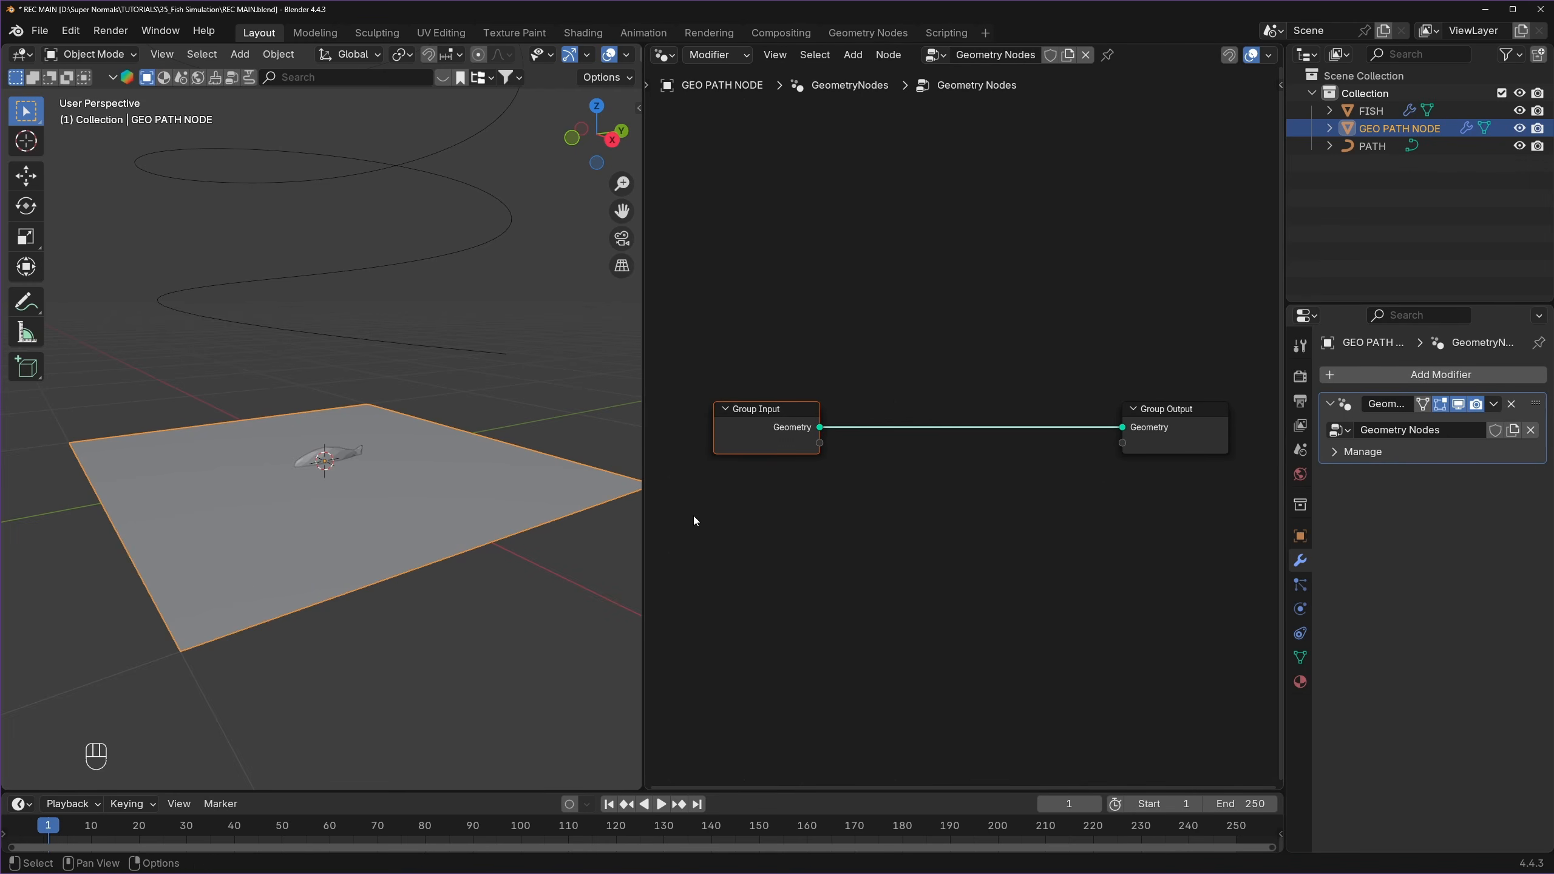
pyautogui.press('x')
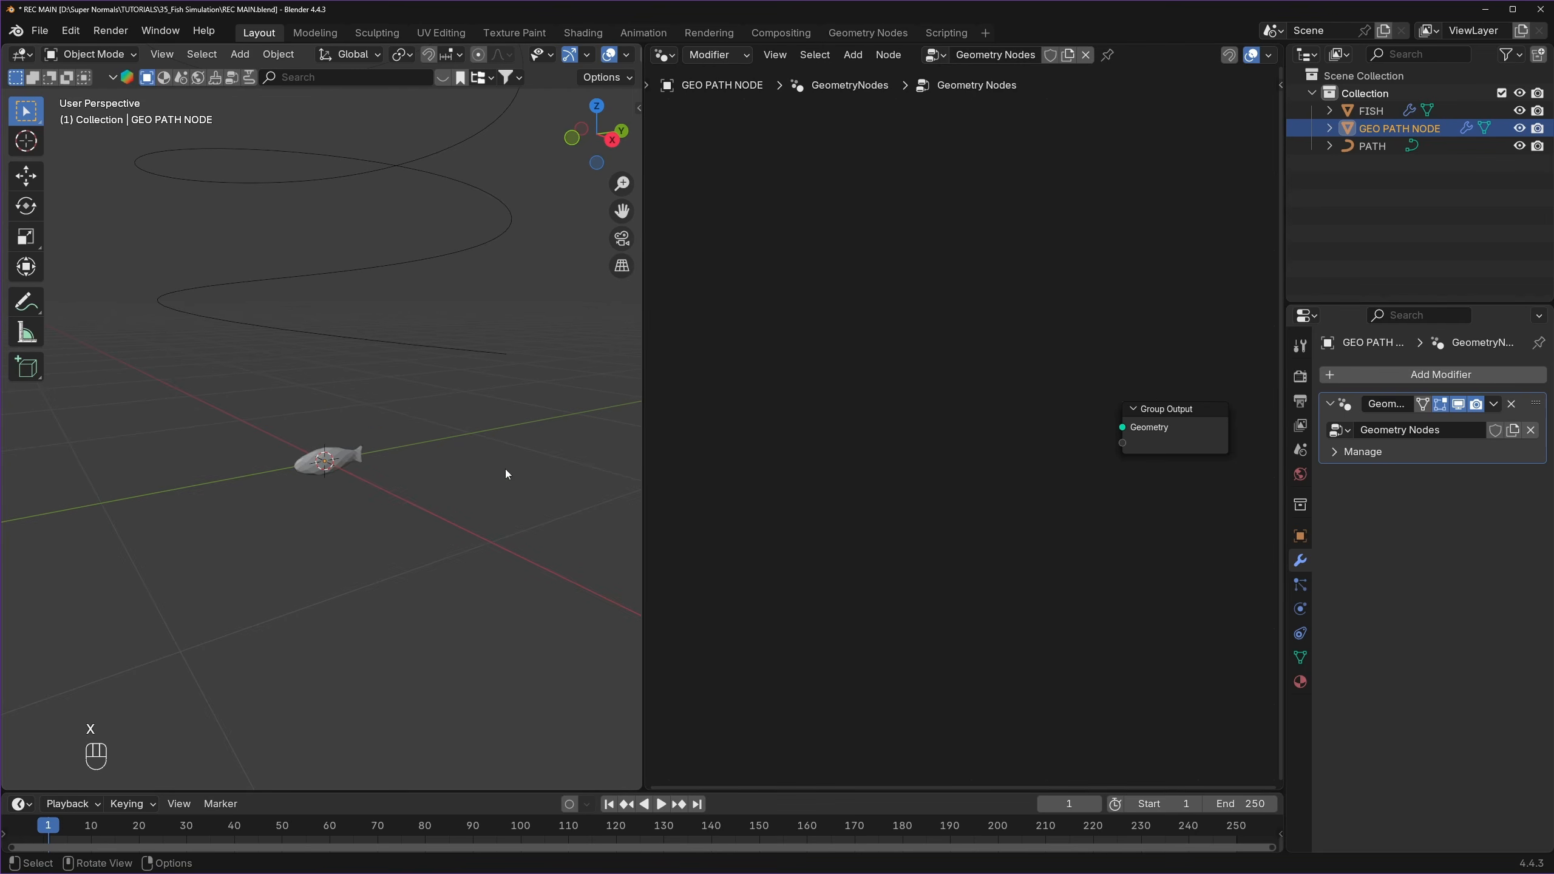
# - Reselect GEO PATH NODE and pin its node tree so it stays open when other objects are selected
pyautogui.moveTo(318, 263); pyautogui.dragTo(281, 304, button='middle')
pyautogui.click(386, 265)
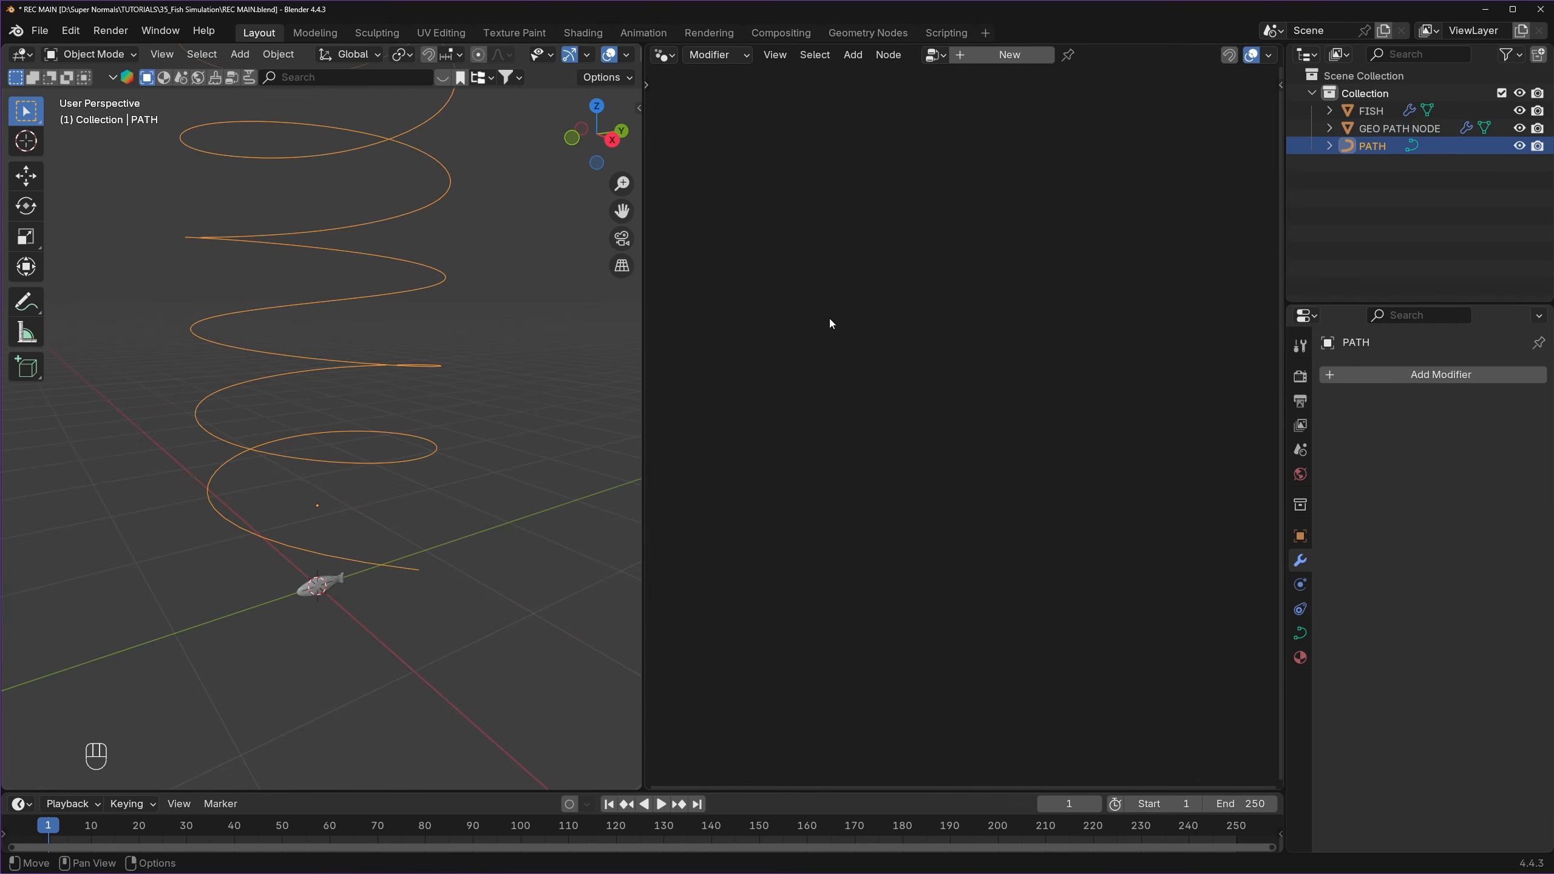
pyautogui.click(1394, 128)
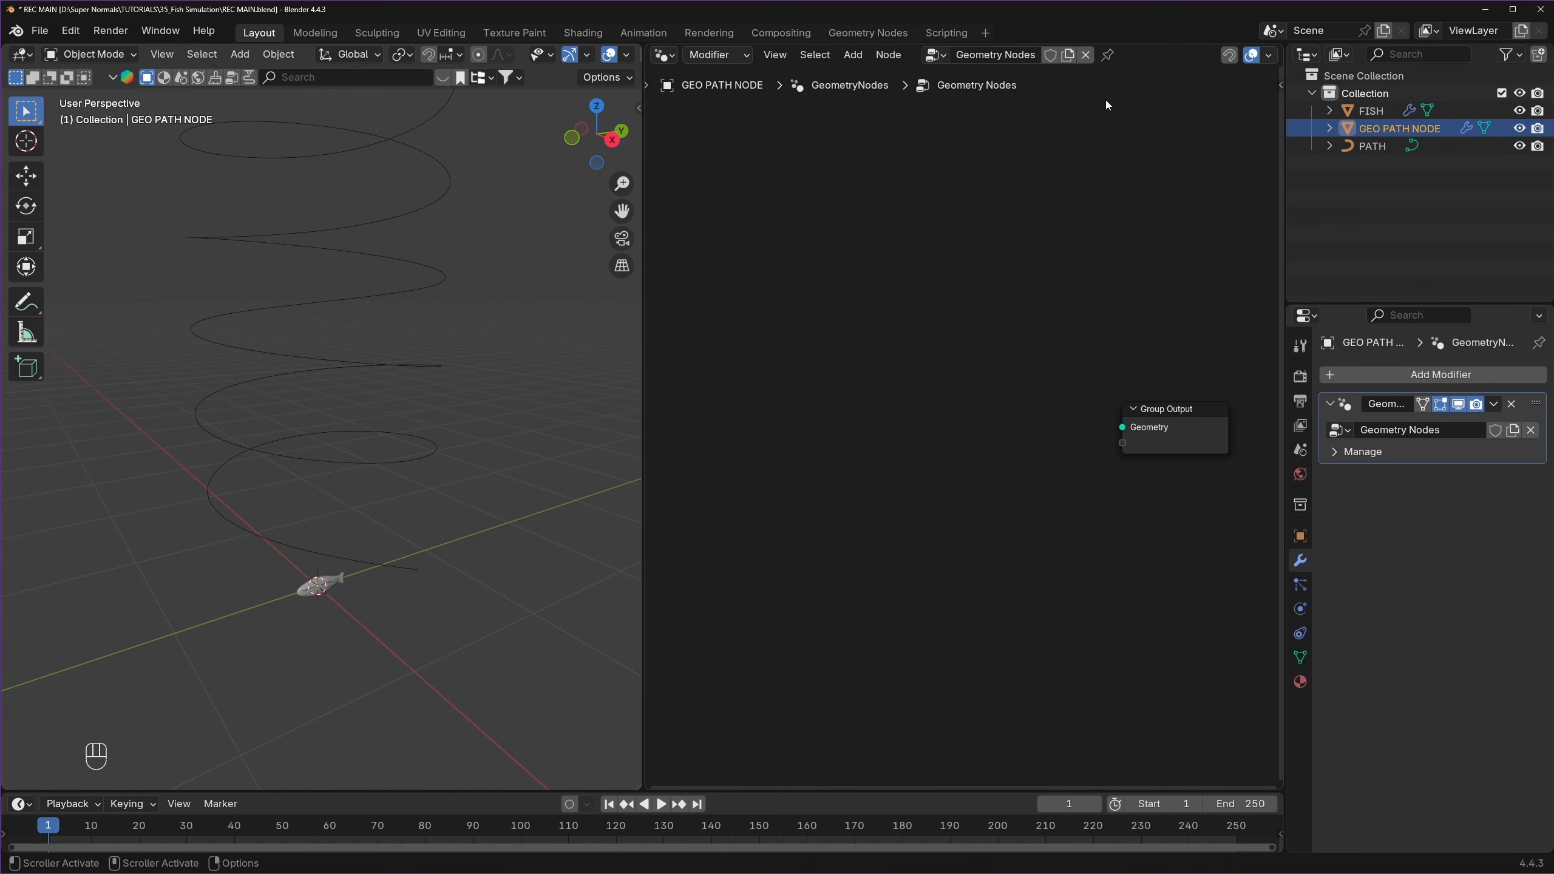
pyautogui.click(1107, 55)
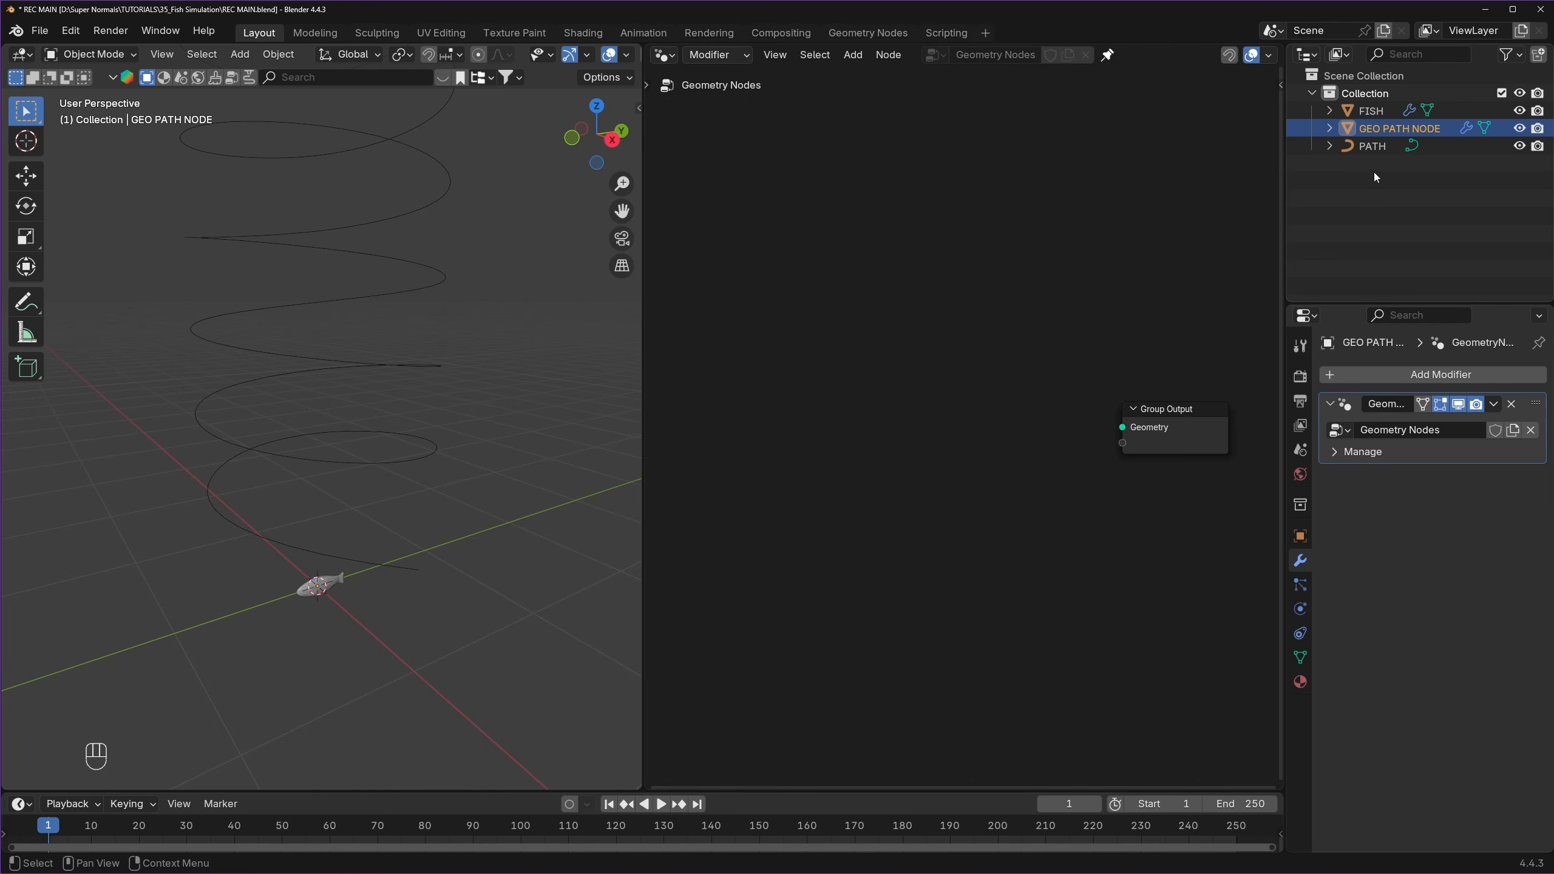
# - Add an Object Info node for PATH to the node tree and link its Geometry to the Group Output
pyautogui.moveTo(1376, 147); pyautogui.dragTo(856, 367)
pyautogui.scroll(1, 944, 440)
pyautogui.moveTo(888, 454); pyautogui.dragTo(1141, 427)
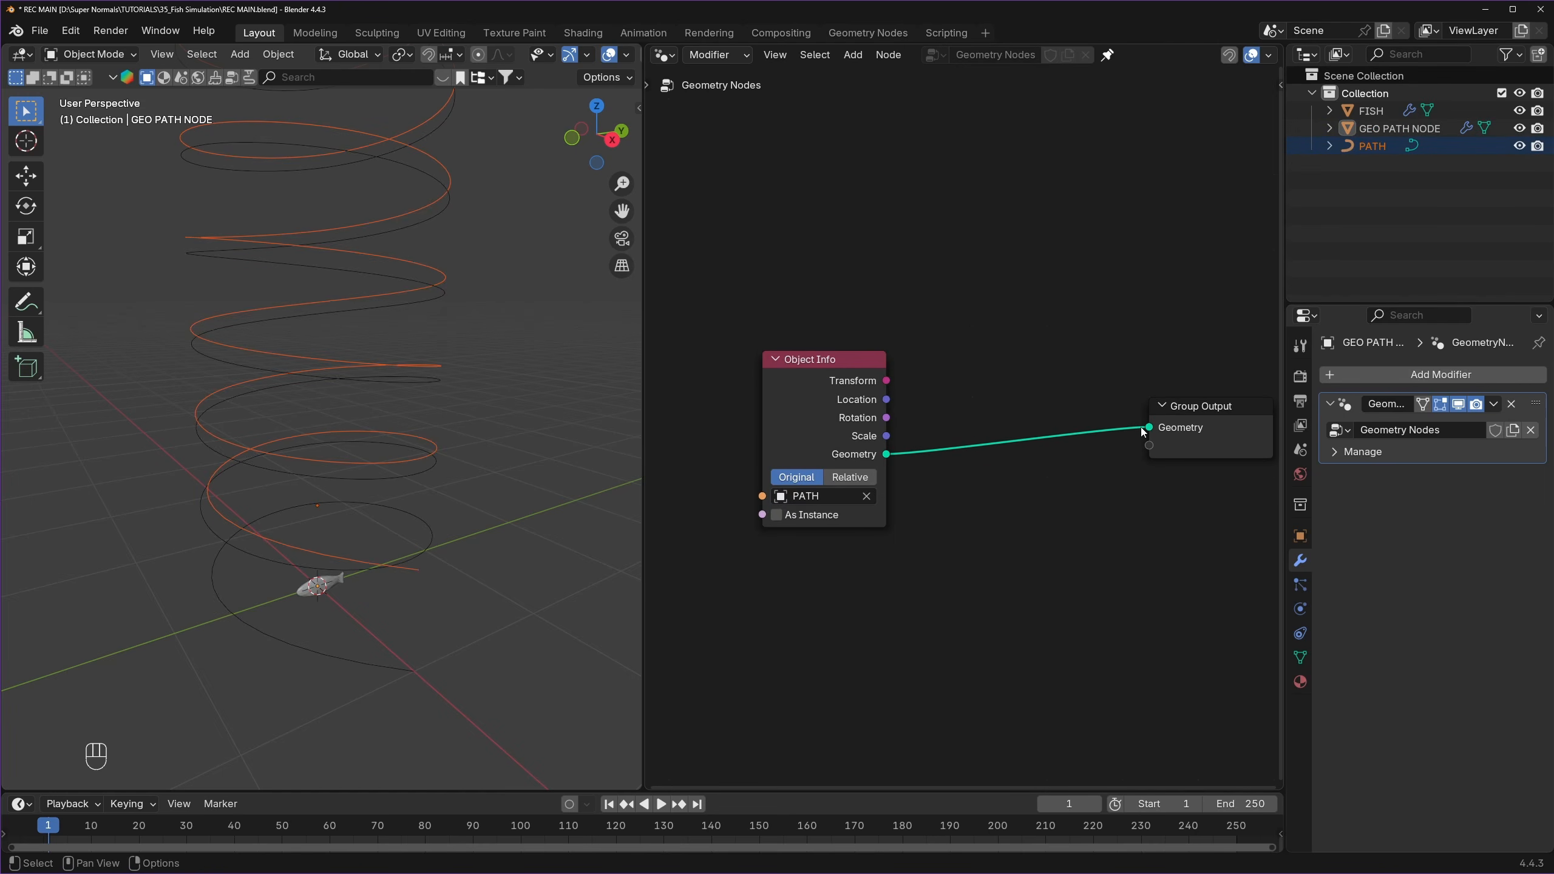
# - Hide the PATH object in the viewport and set its Object Info node to Relative
pyautogui.click(1462, 146)
pyautogui.click(1519, 146)
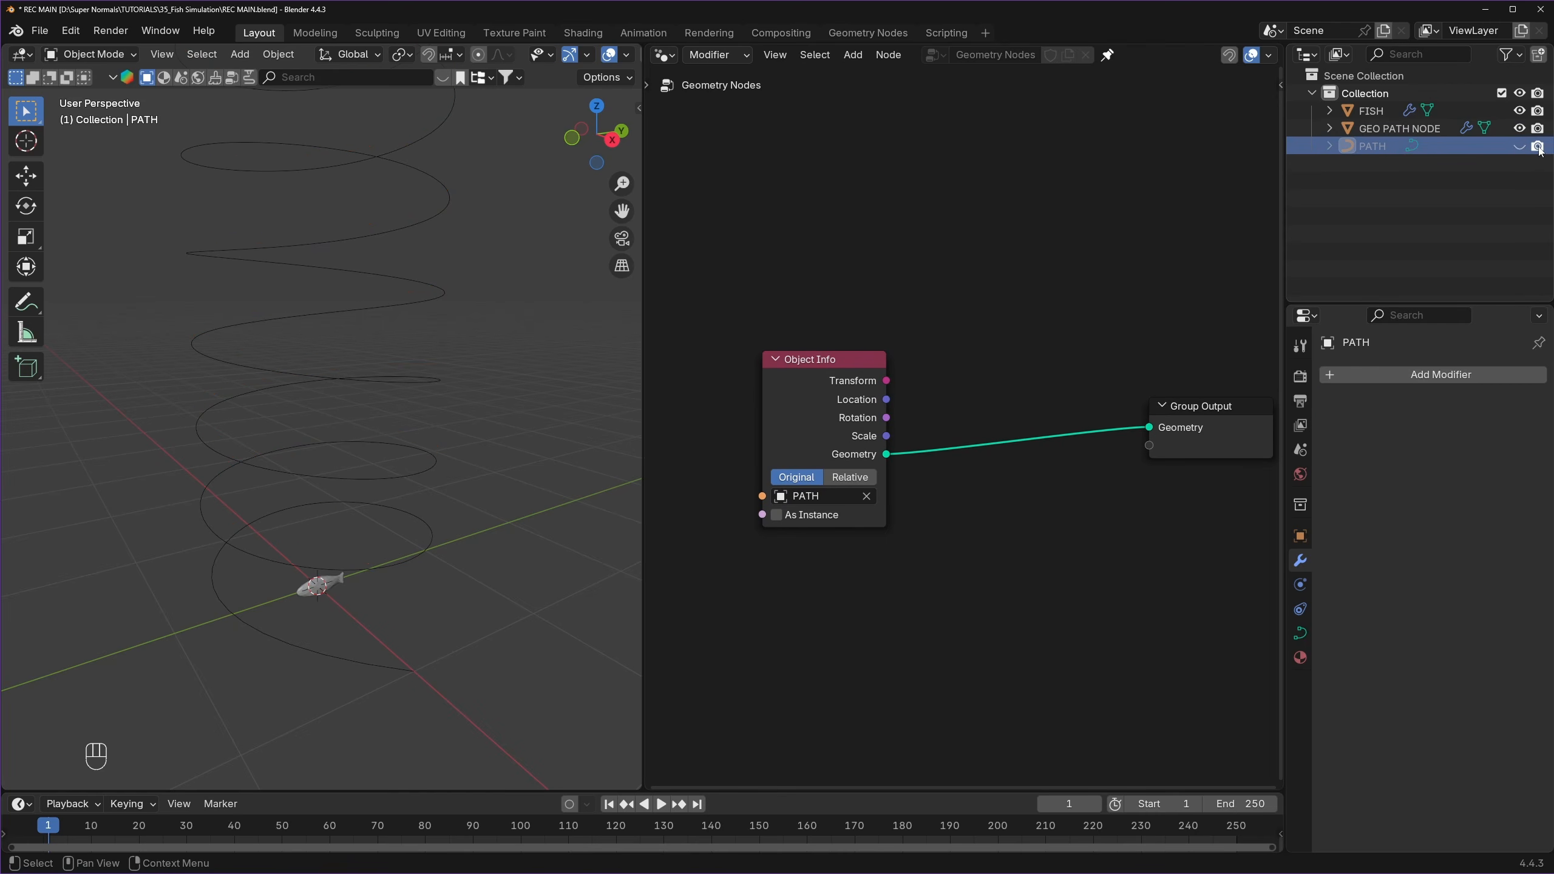
pyautogui.scroll(-2, 1036, 388)
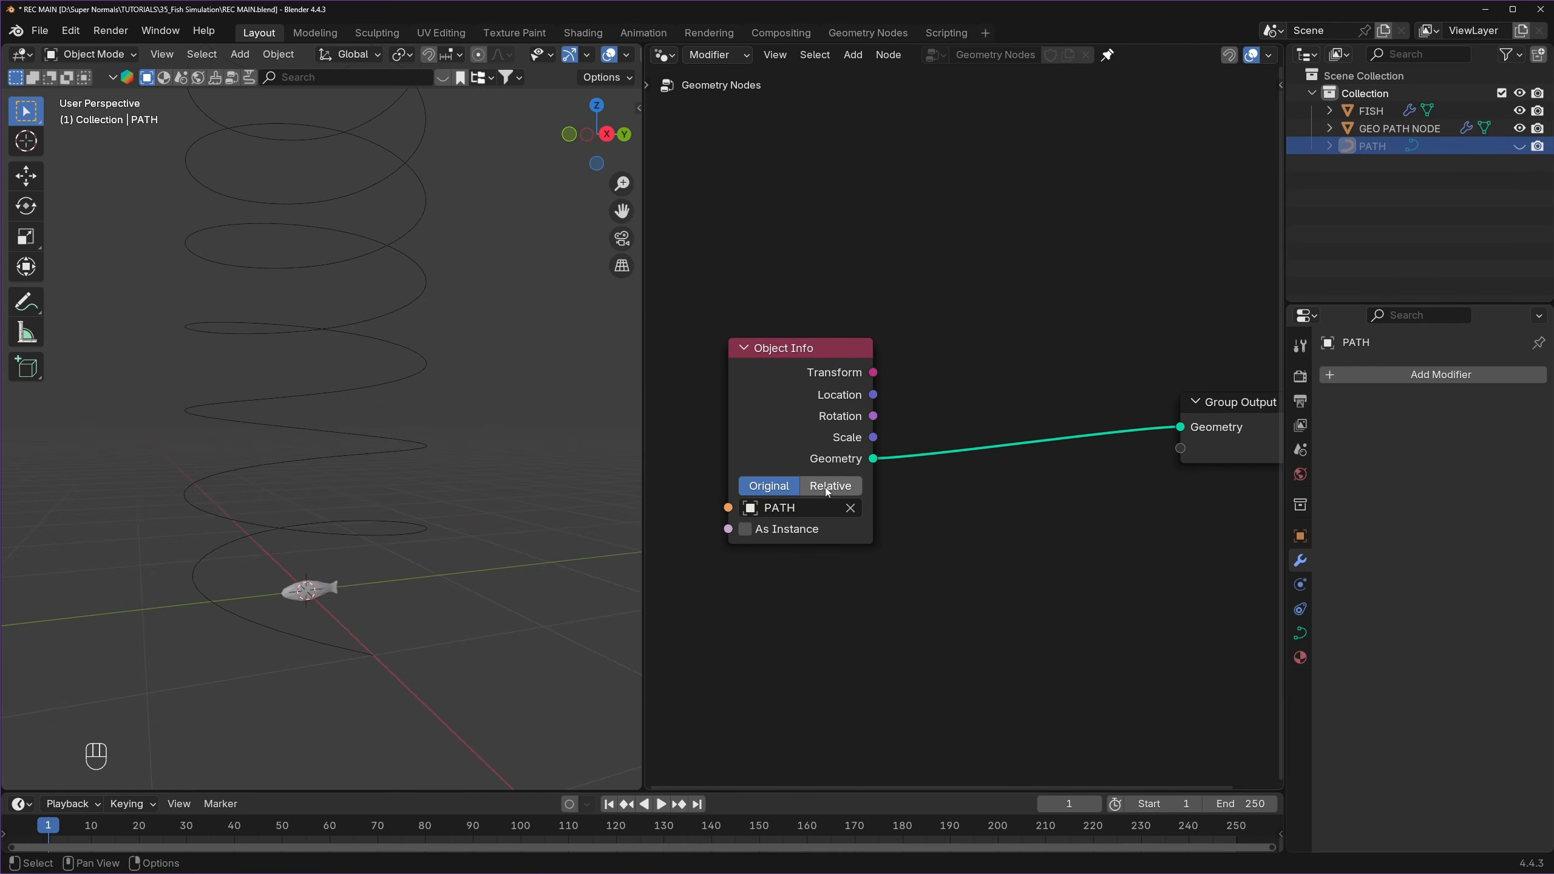
pyautogui.click(829, 486)
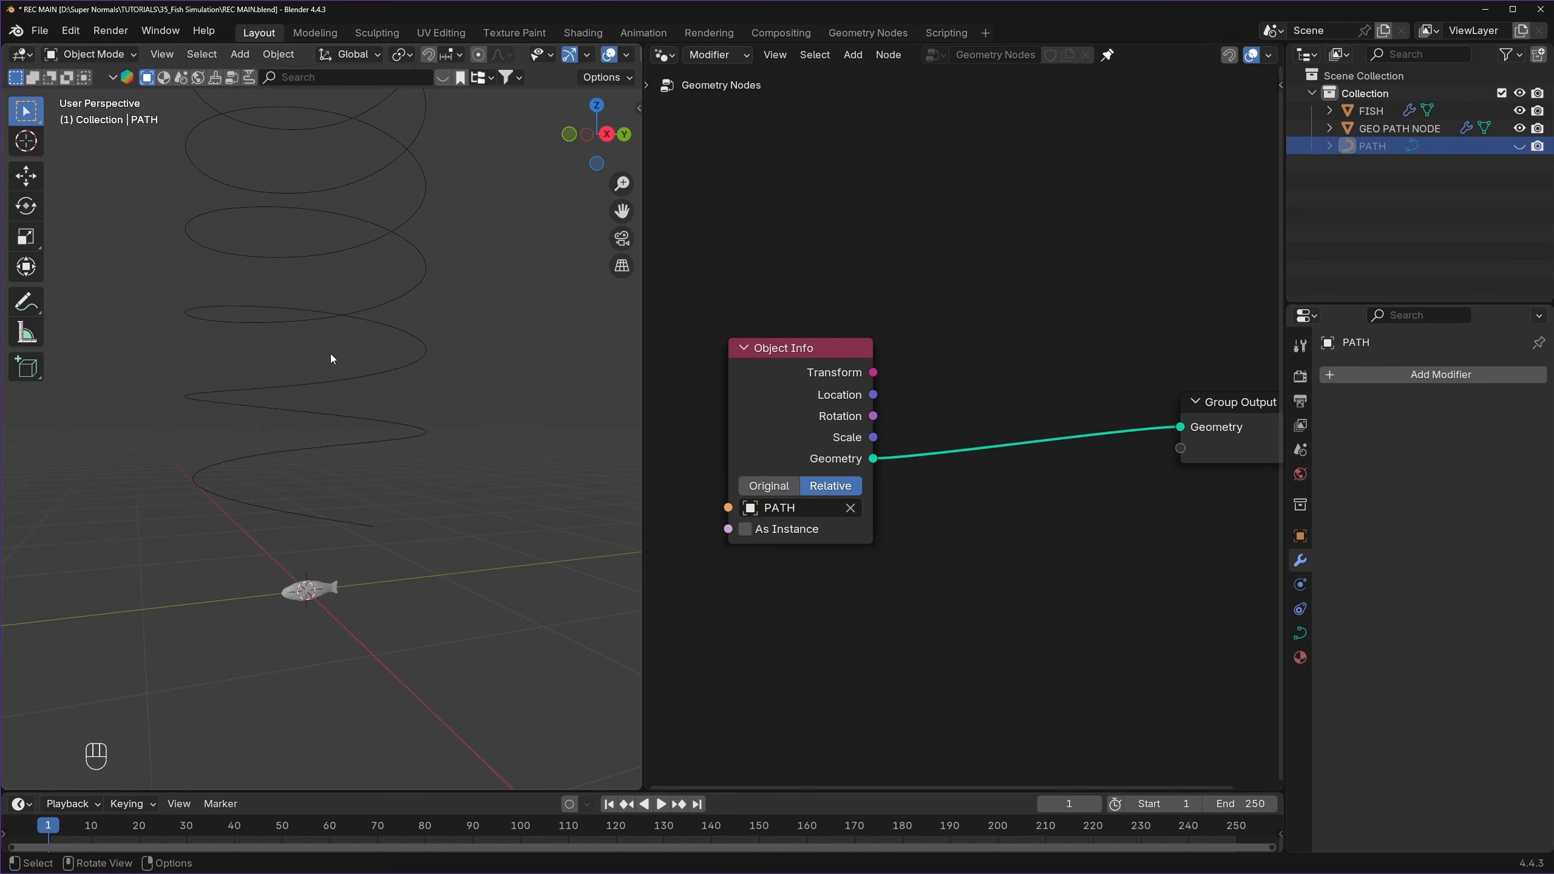
pyautogui.moveTo(330, 353); pyautogui.dragTo(350, 222, button='middle')
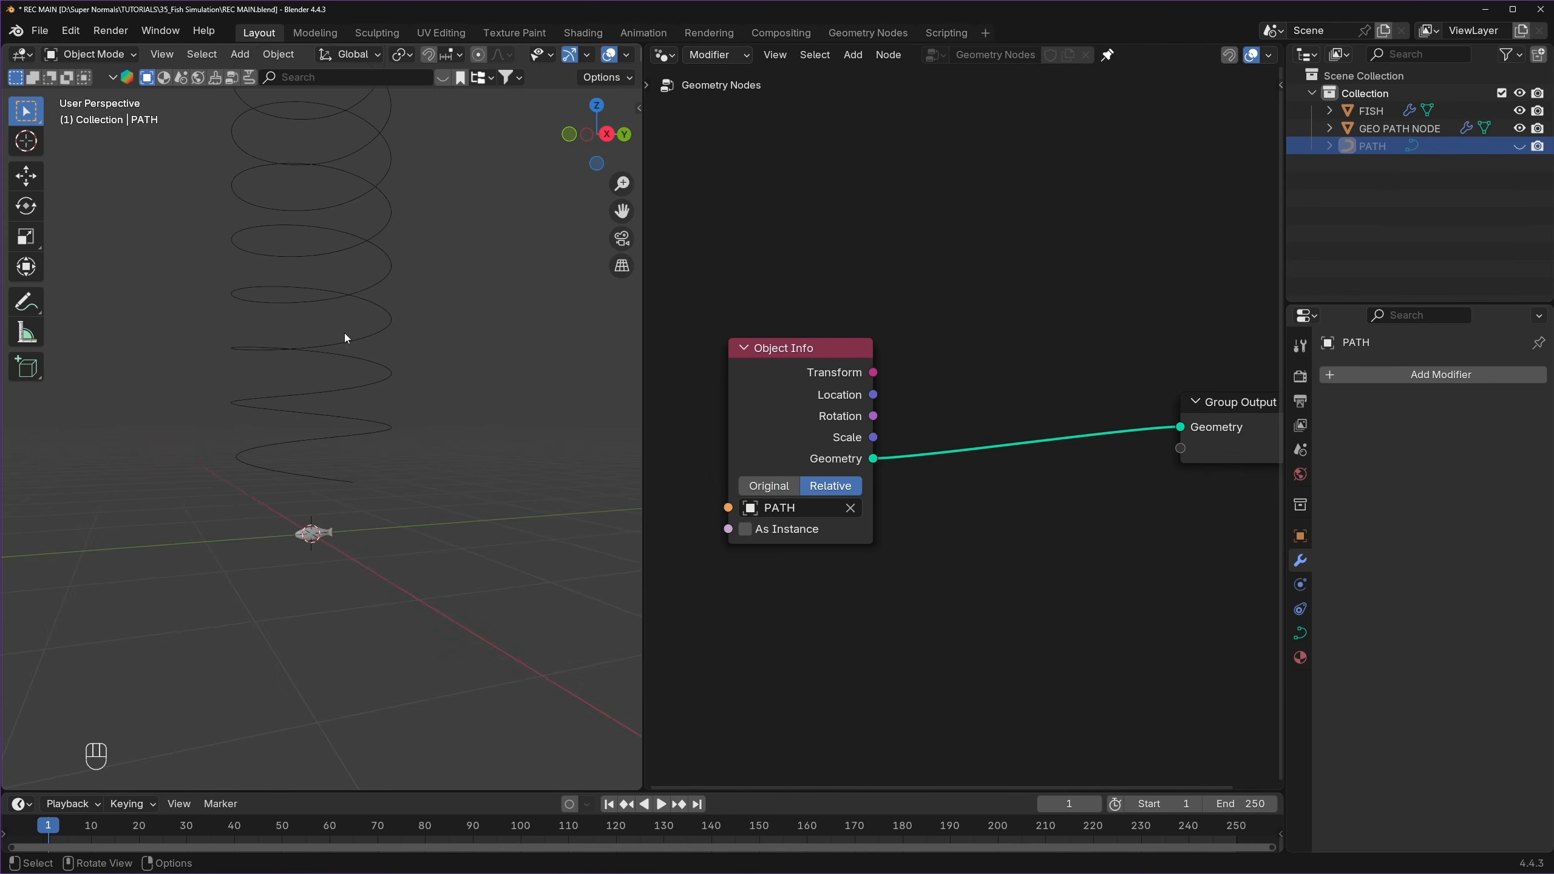
pyautogui.moveTo(345, 336); pyautogui.dragTo(328, 280, button='middle')
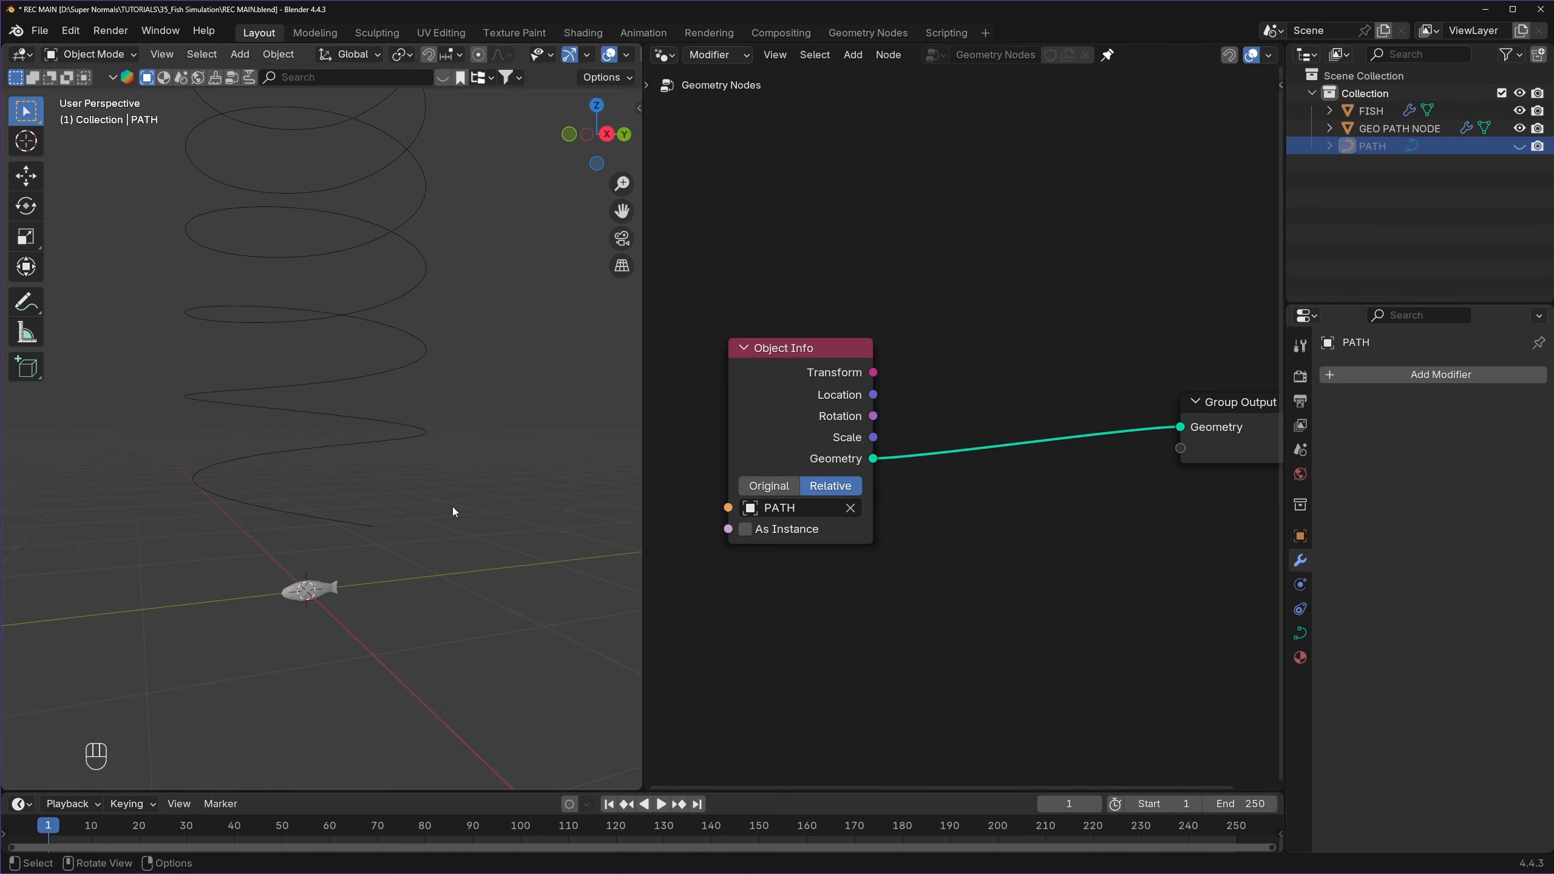
# - Add a Points node above the Object Info node and link its Points output to the Group Output's Geometry
pyautogui.scroll(-3, 1081, 290)
pyautogui.moveTo(843, 362); pyautogui.dragTo(767, 497)
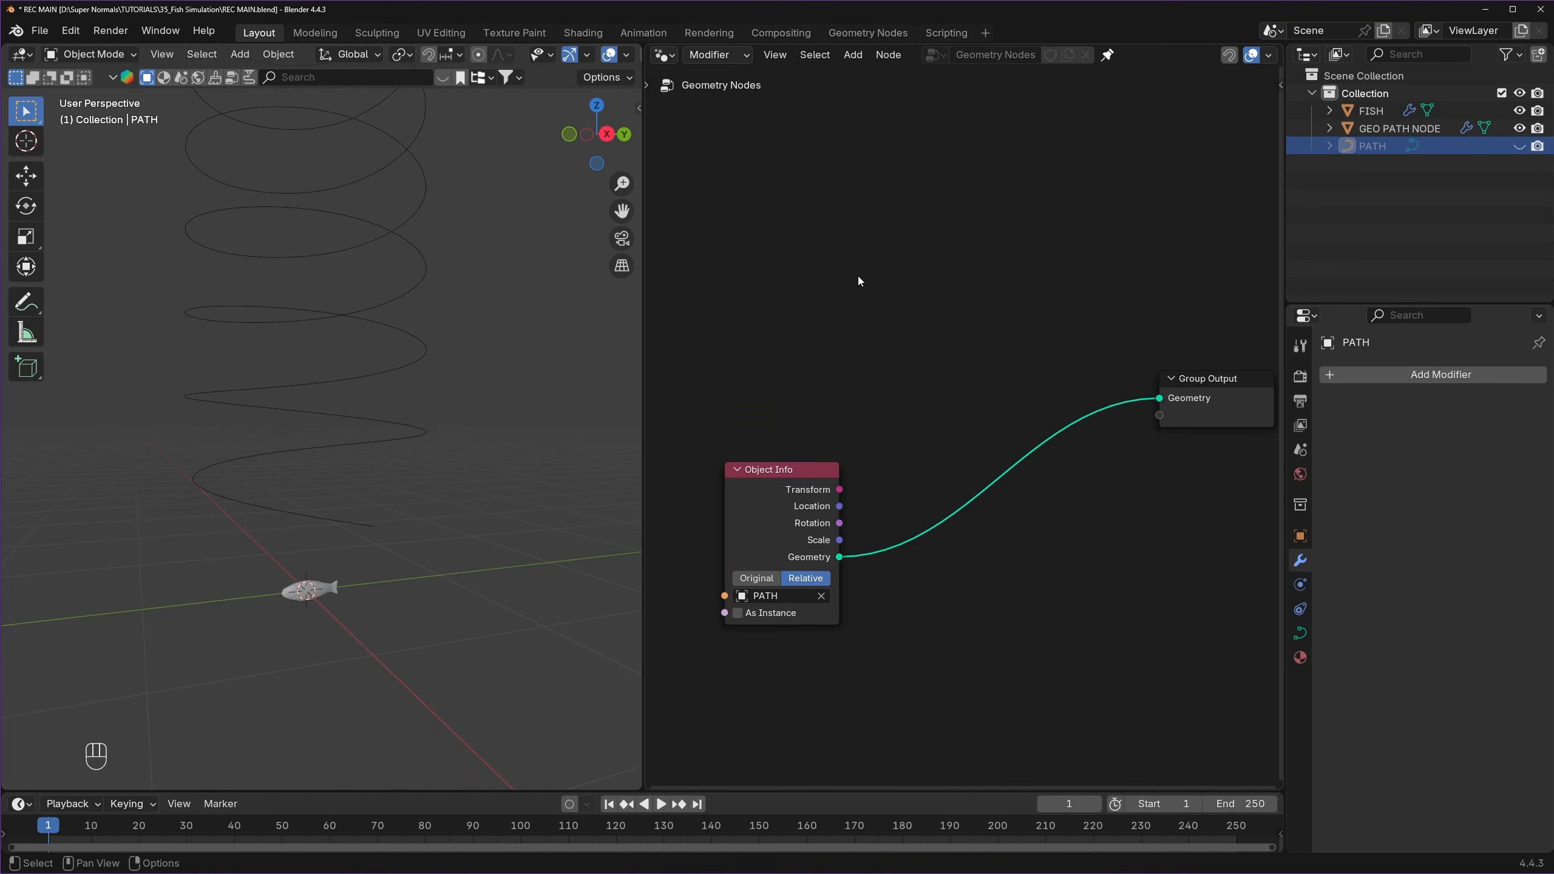
pyautogui.hotkey('shift', 'a')
pyautogui.click(825, 136)
pyautogui.write('p')
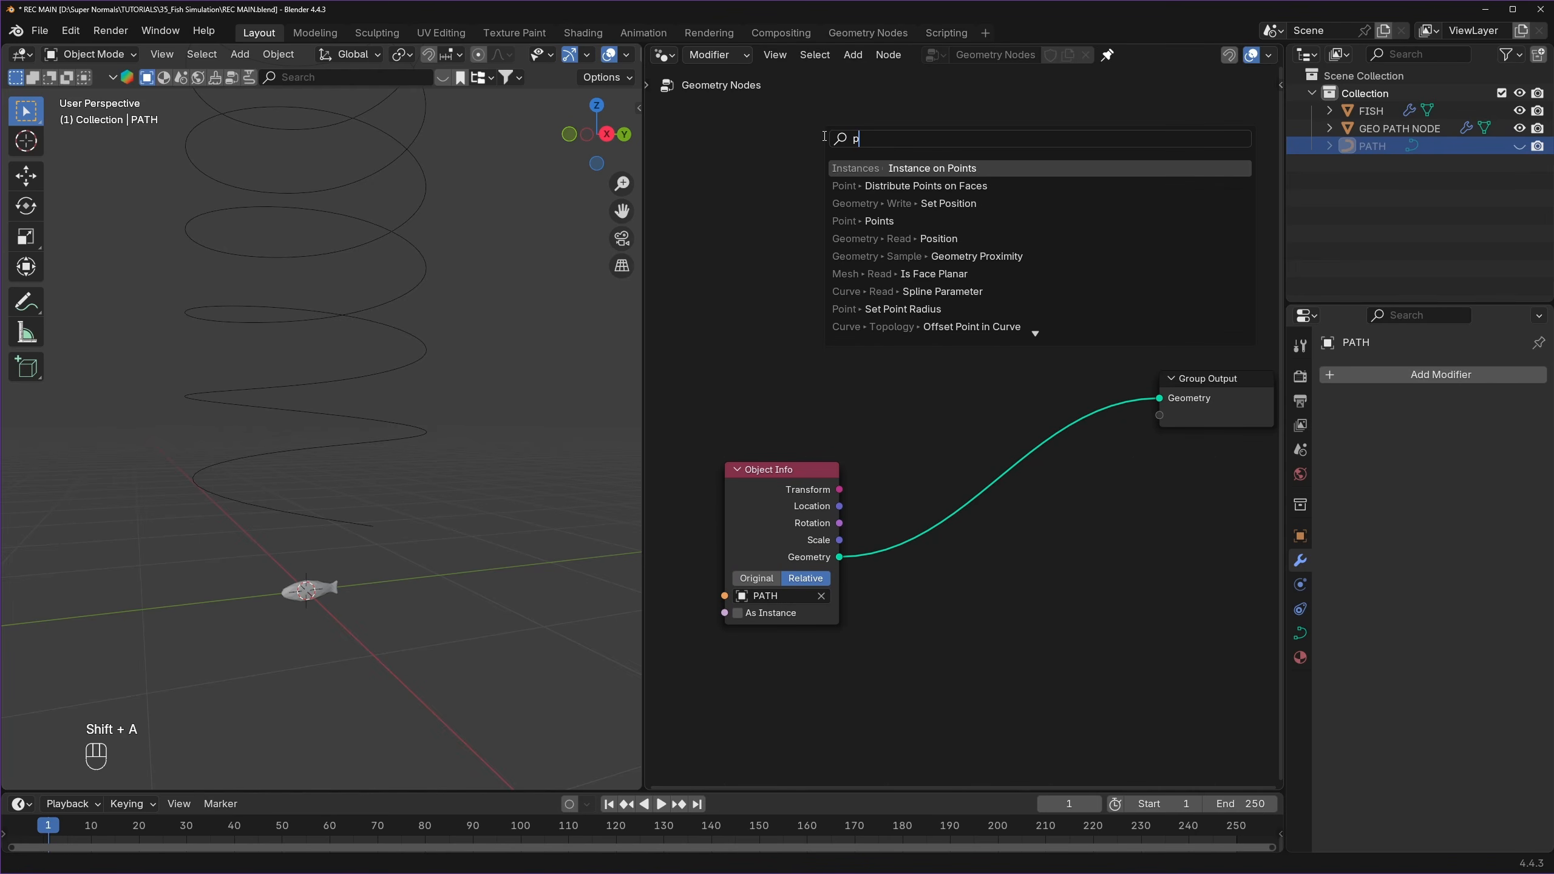
pyautogui.write('o')
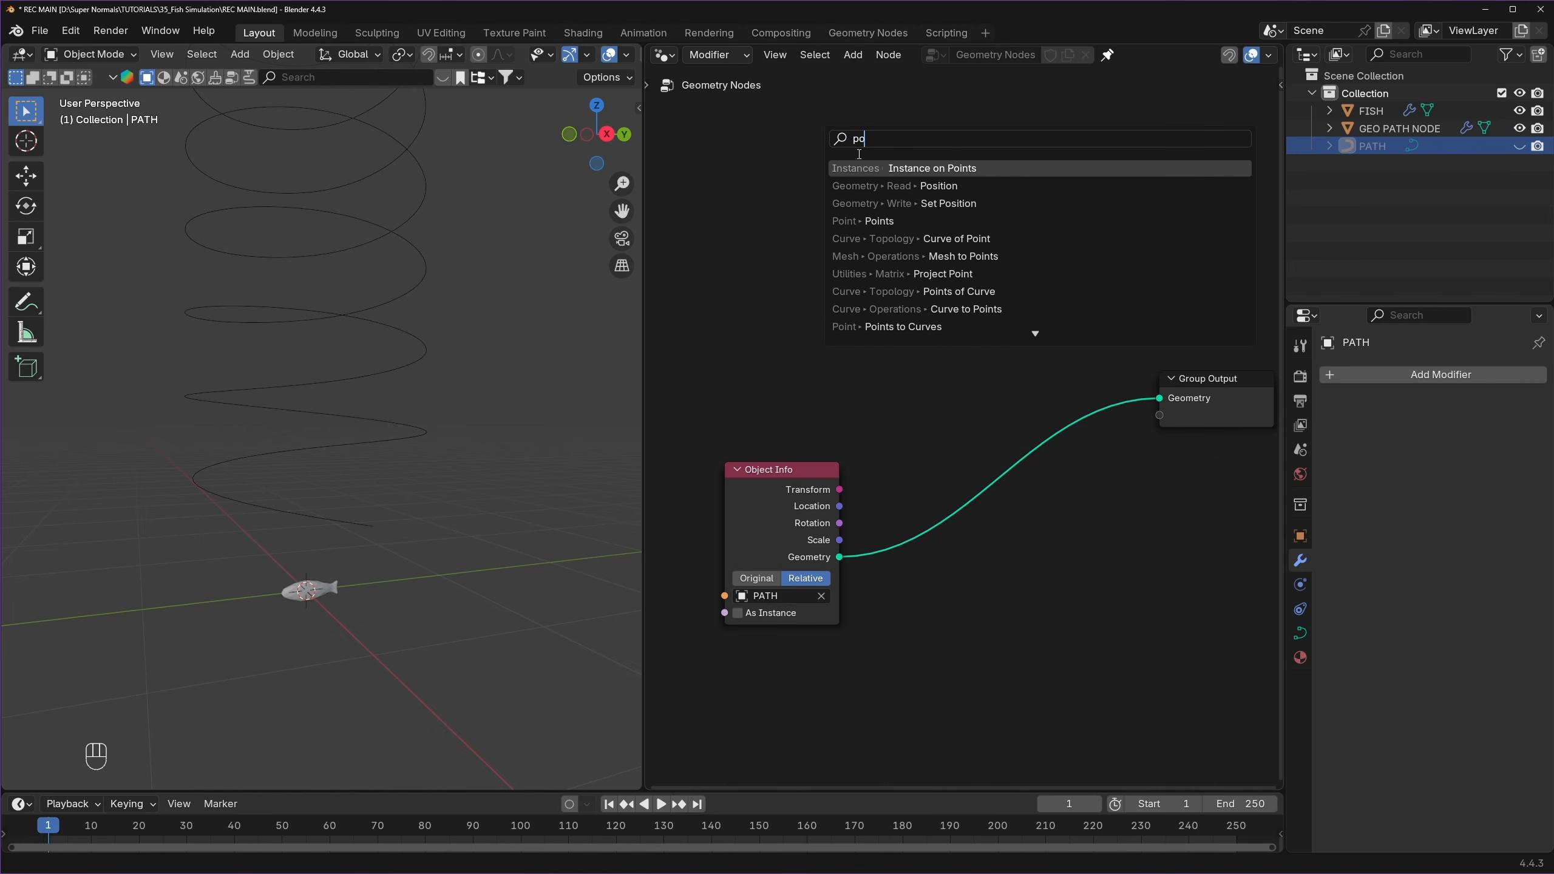
pyautogui.click(884, 221)
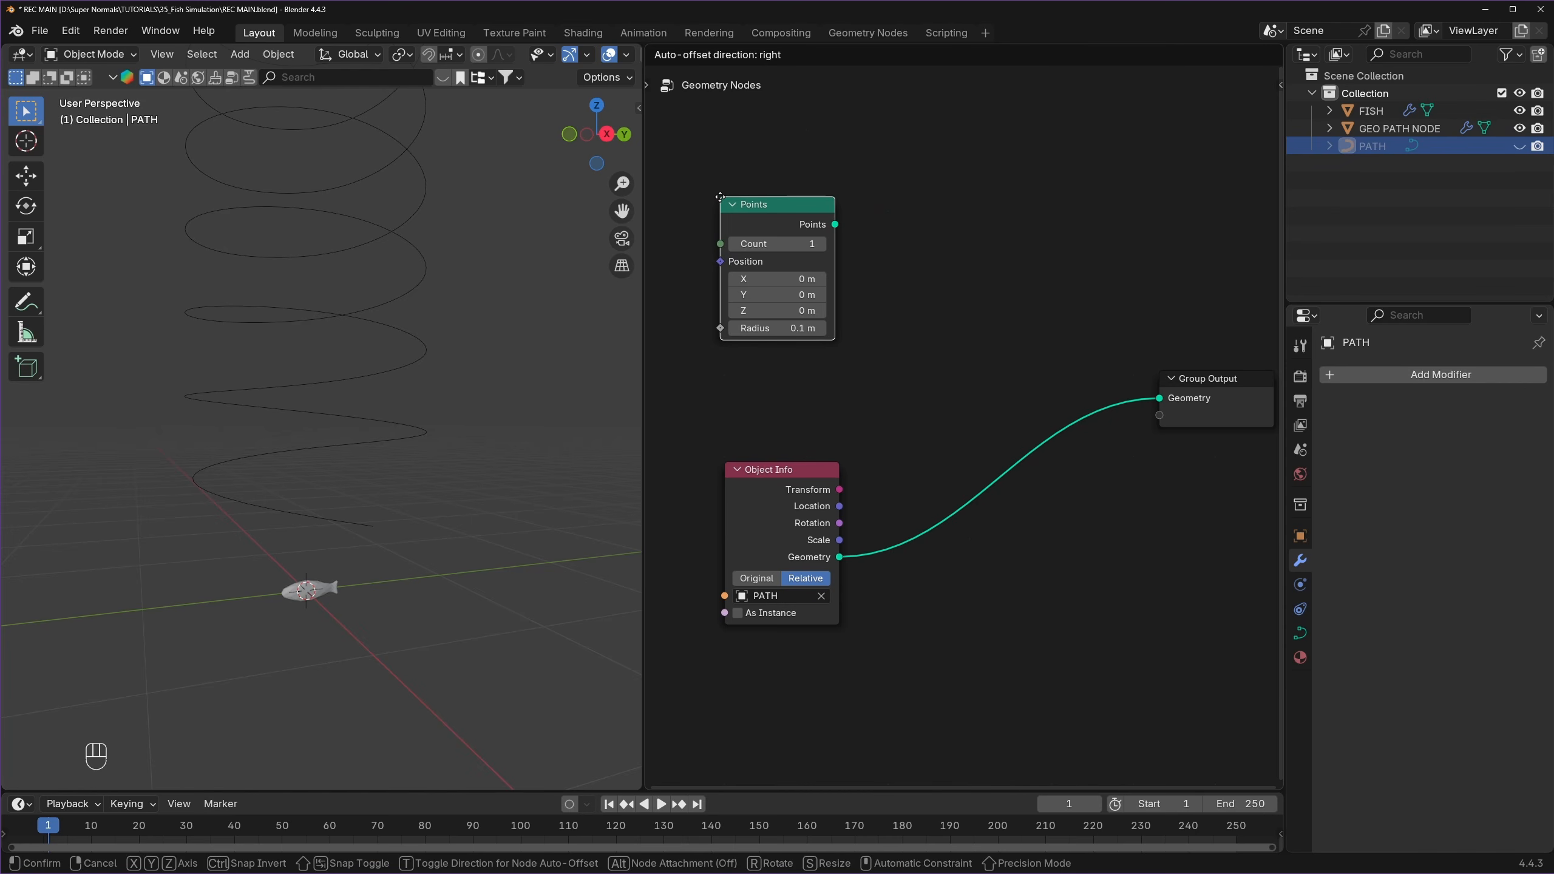
pyautogui.click(720, 197)
pyautogui.moveTo(835, 224); pyautogui.dragTo(1160, 398)
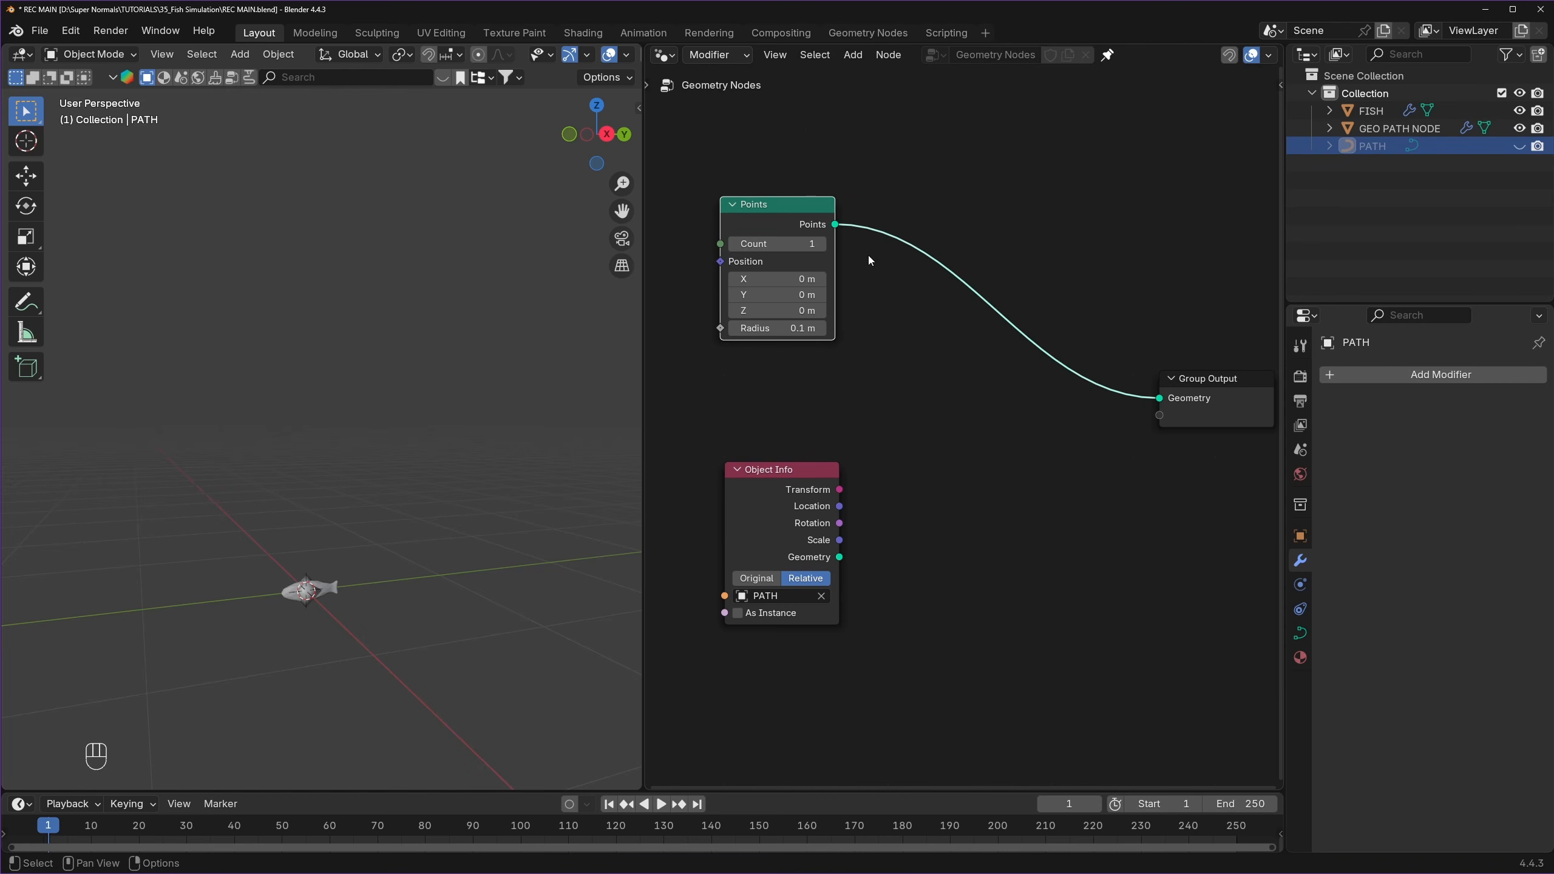
pyautogui.moveTo(788, 215); pyautogui.dragTo(823, 274)
# - Examine the generated point at the fish in the viewport, selecting it to identify its object
pyautogui.scroll(4, 430, 622)
pyautogui.keyDown('shift'); pyautogui.moveTo(430, 623); pyautogui.dragTo(447, 349, button='middle'); pyautogui.keyUp('shift')
pyautogui.scroll(5, 369, 536)
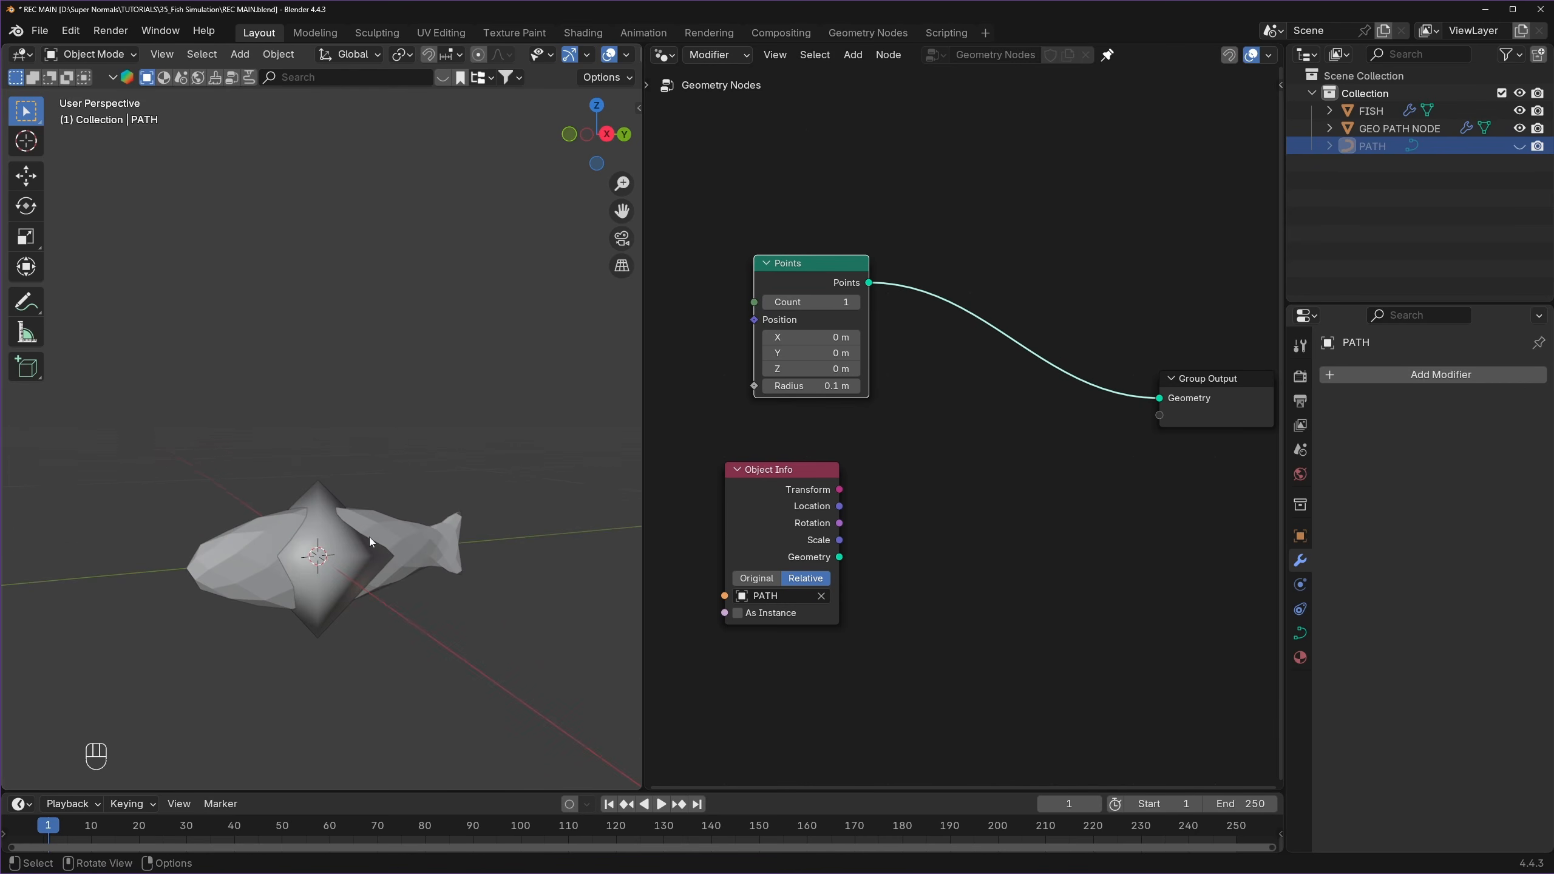
pyautogui.click(320, 543)
pyautogui.scroll(-5, 381, 494)
pyautogui.keyDown('shift'); pyautogui.moveTo(361, 407); pyautogui.dragTo(360, 542, button='middle'); pyautogui.keyUp('shift')
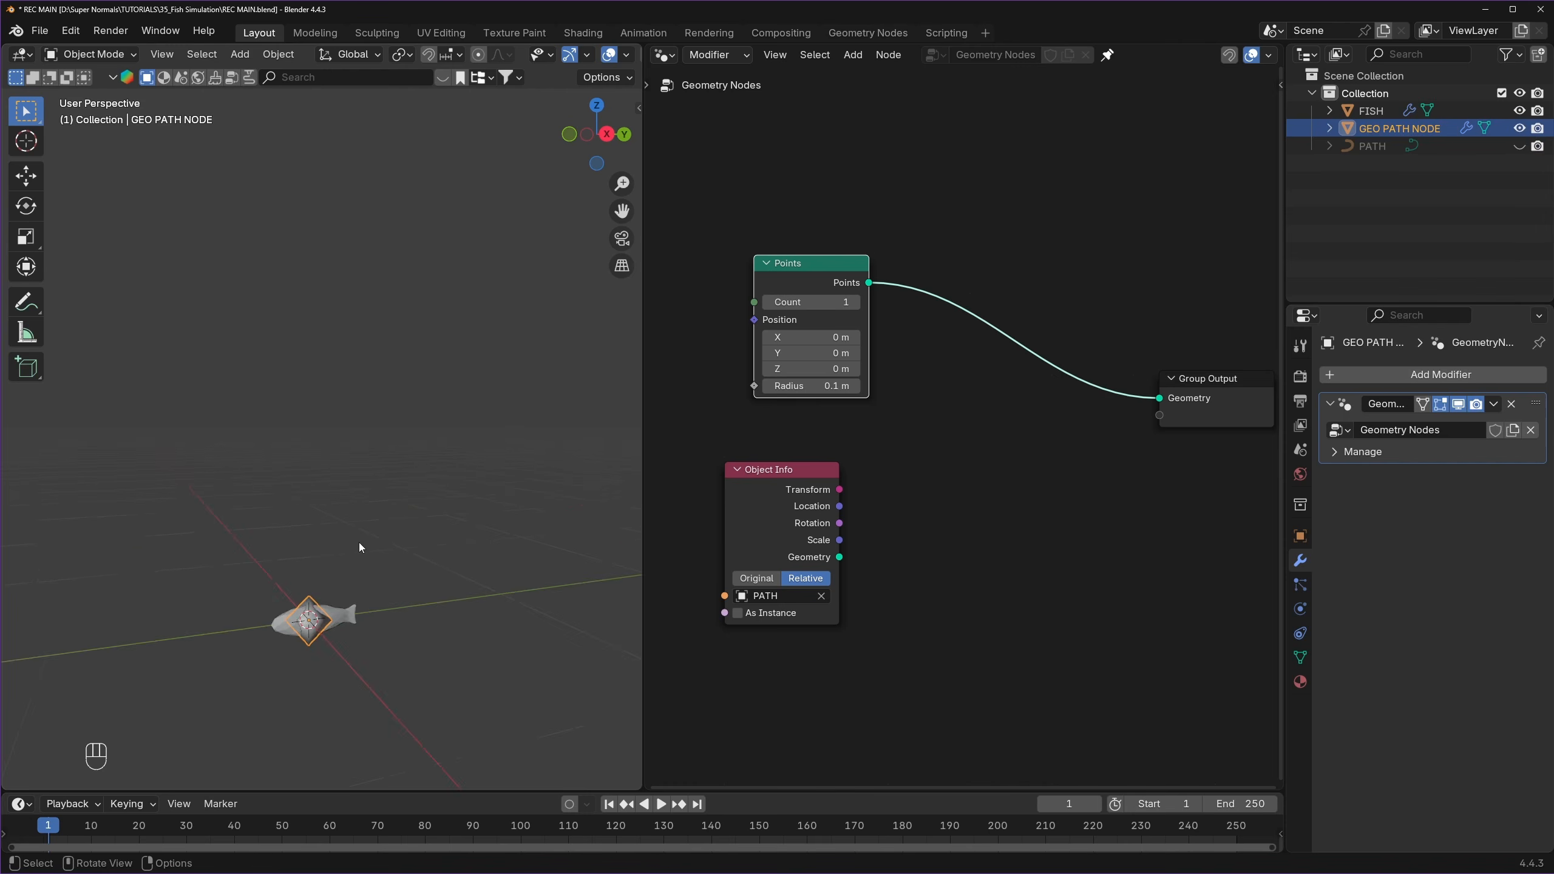
pyautogui.scroll(-3, 359, 541)
pyautogui.keyDown('shift'); pyautogui.moveTo(374, 329); pyautogui.dragTo(436, 501, button='middle'); pyautogui.keyUp('shift')
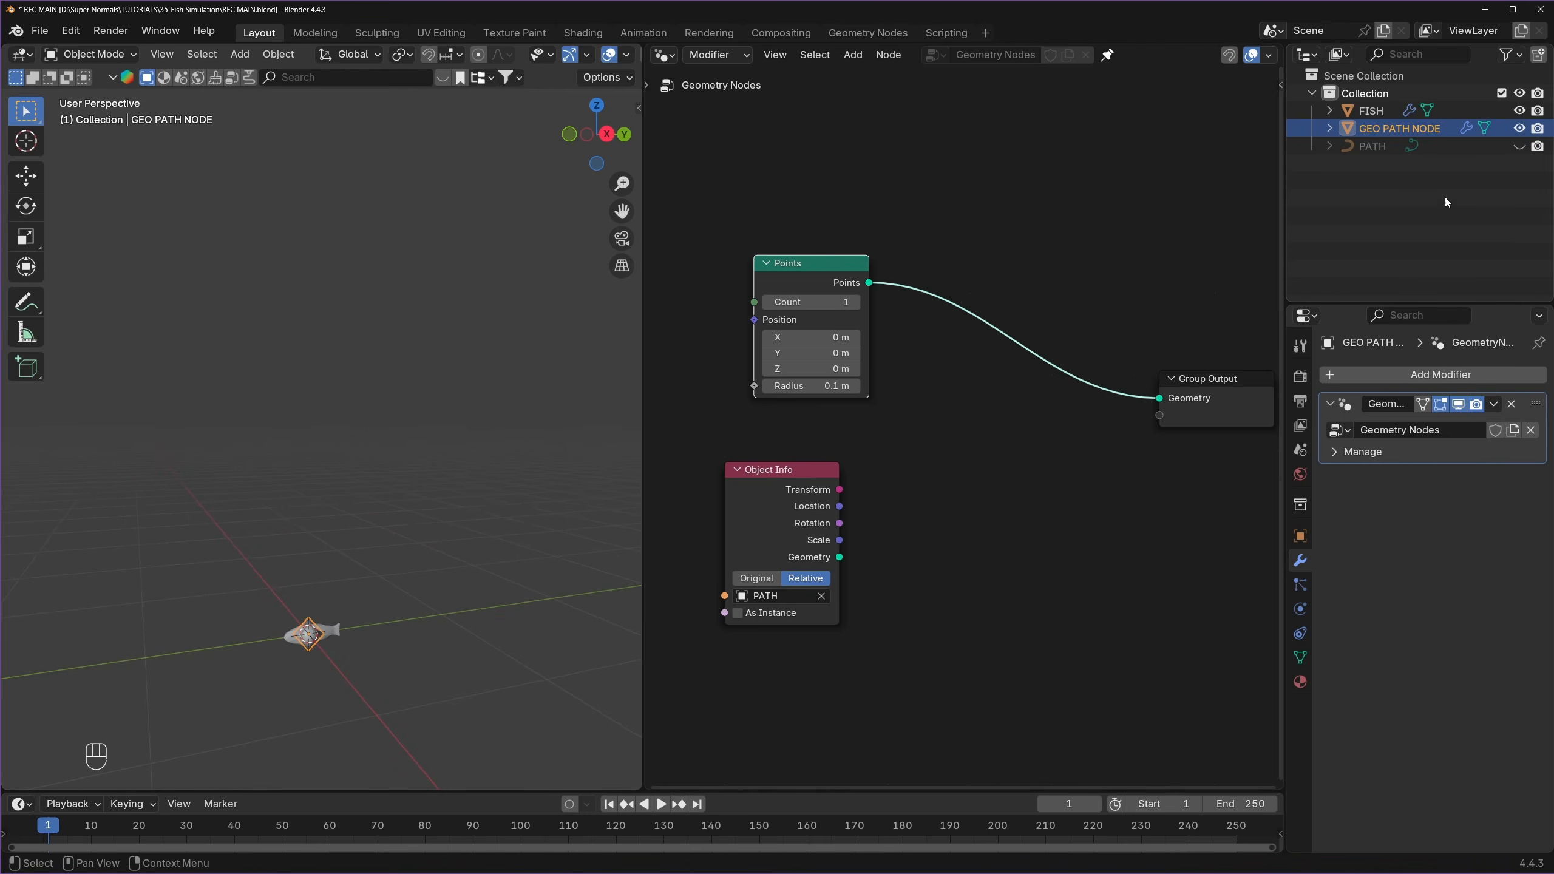
# - Unhide the PATH curve in the viewport and reposition the Object Info node below the Points node
pyautogui.click(1372, 145)
pyautogui.click(1520, 145)
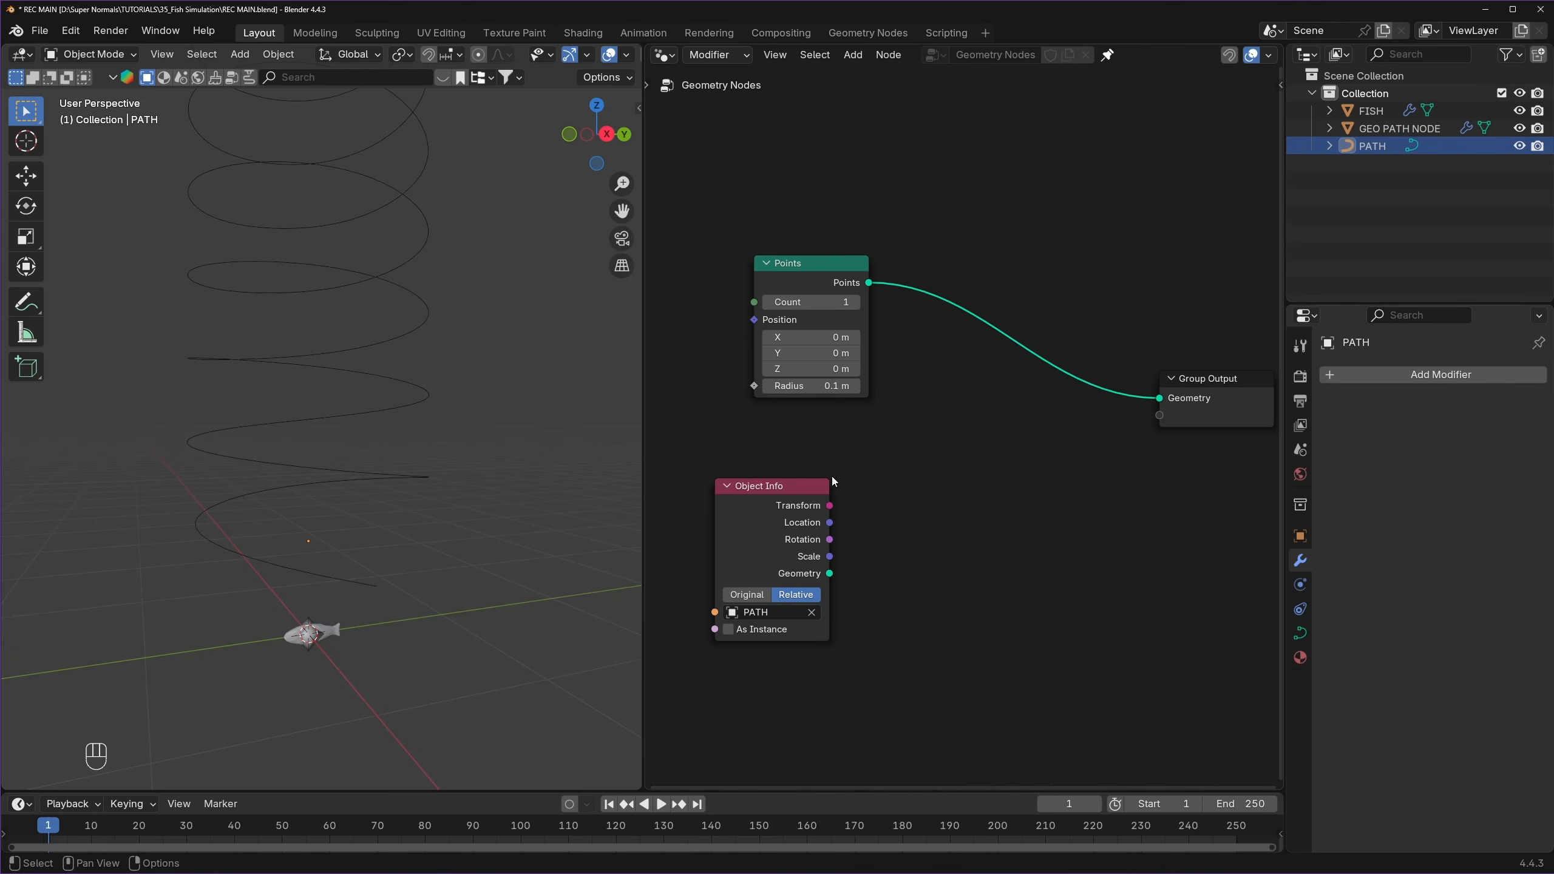
pyautogui.moveTo(862, 566); pyautogui.dragTo(895, 485, button='middle')
pyautogui.scroll(2, 801, 445)
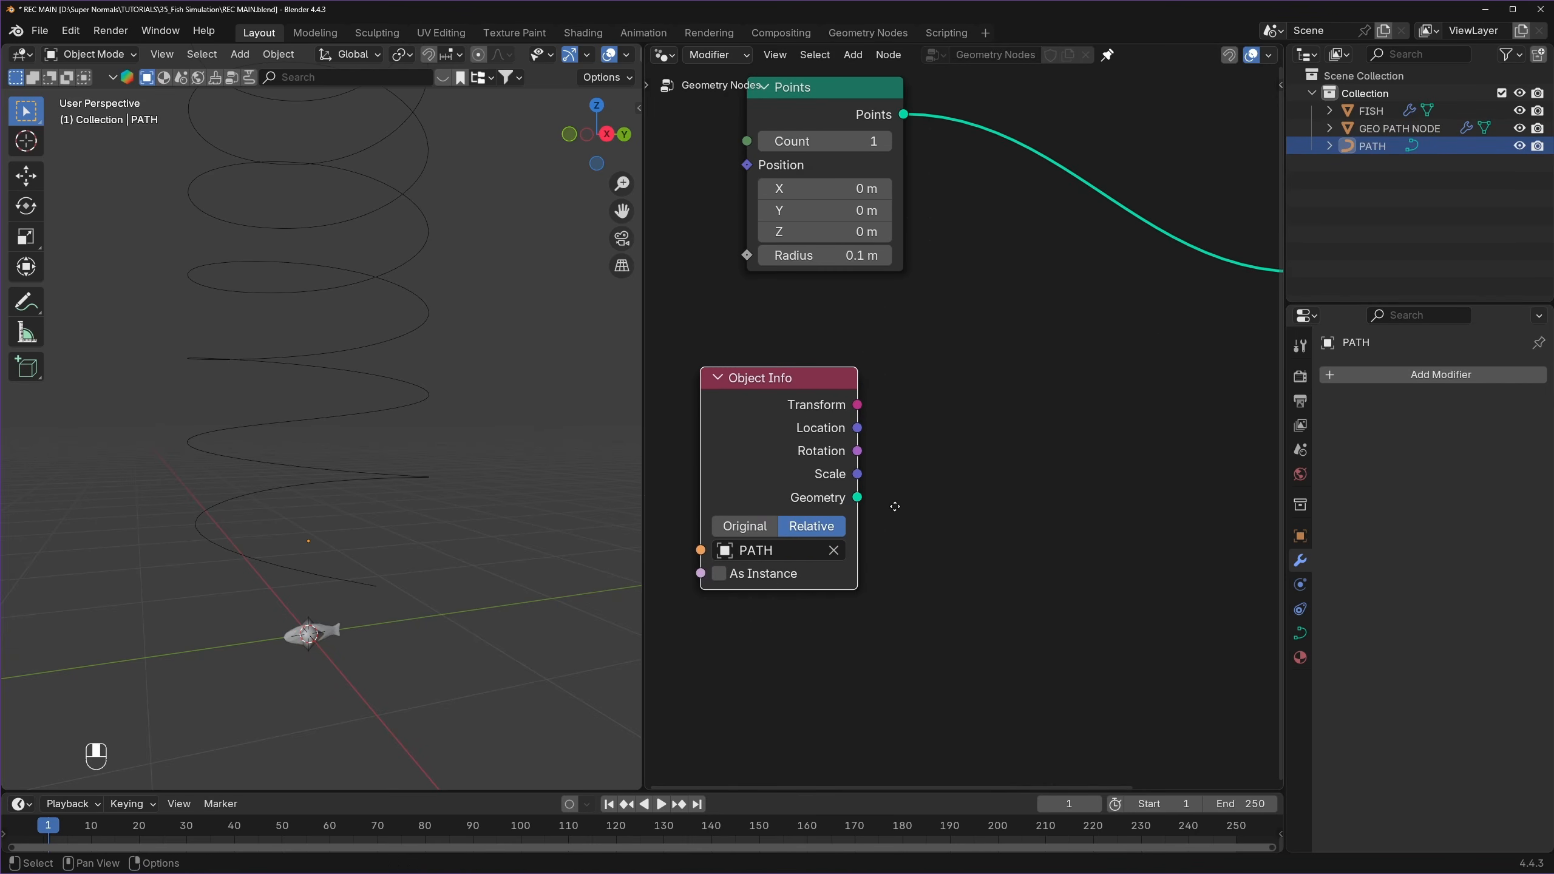
pyautogui.click(787, 379)
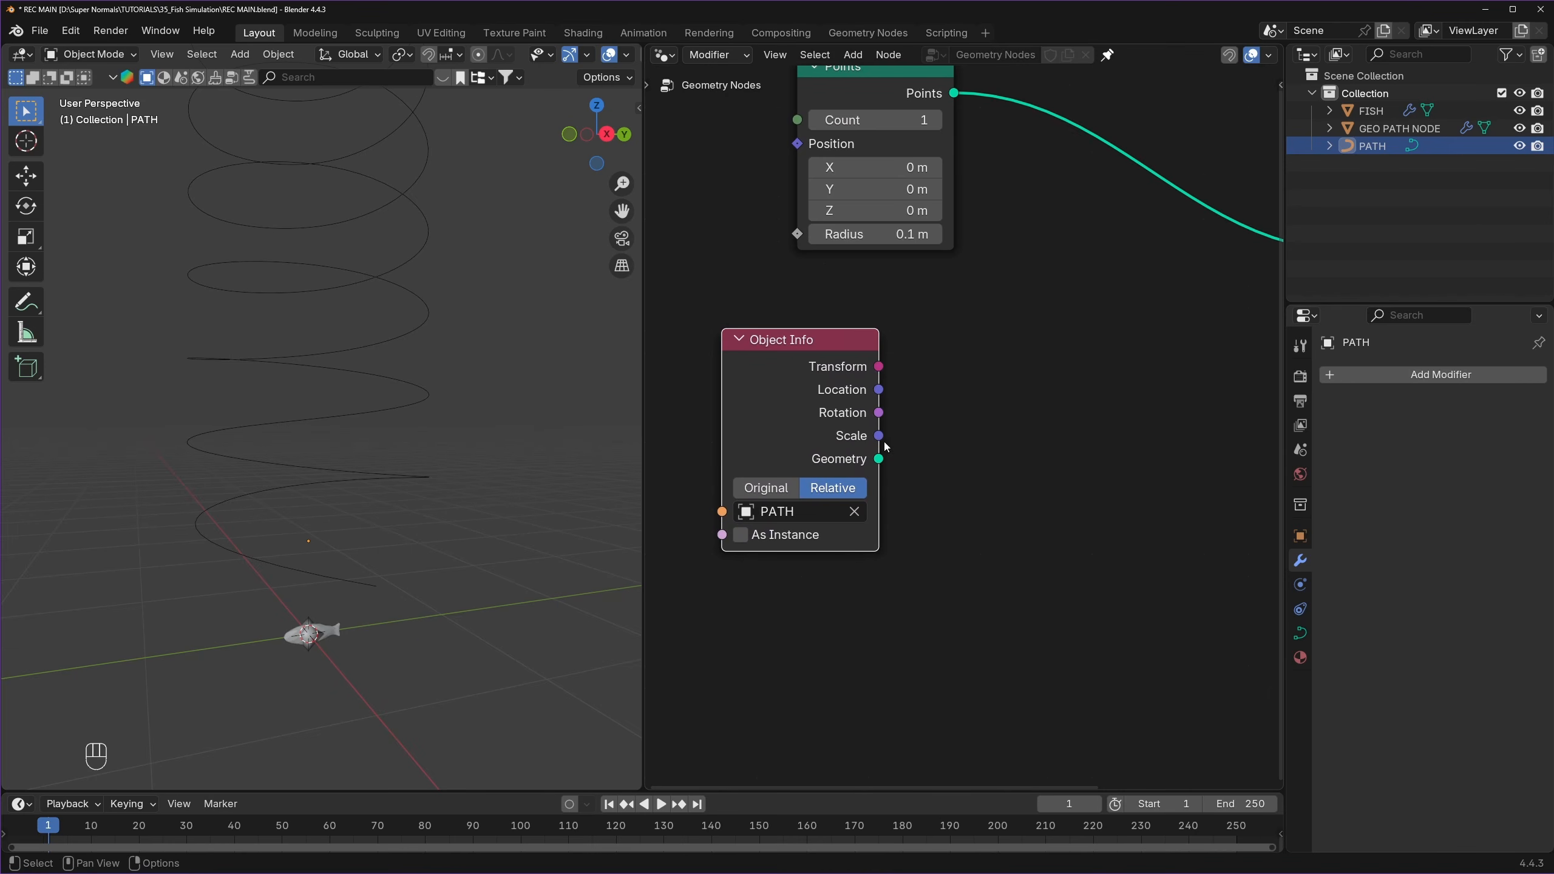
# - Add a Sample Curve node beside the Object Info node and link Object Info's Geometry output to its Curves input
pyautogui.moveTo(879, 459); pyautogui.dragTo(994, 439)
pyautogui.hotkey('shift', 'a')
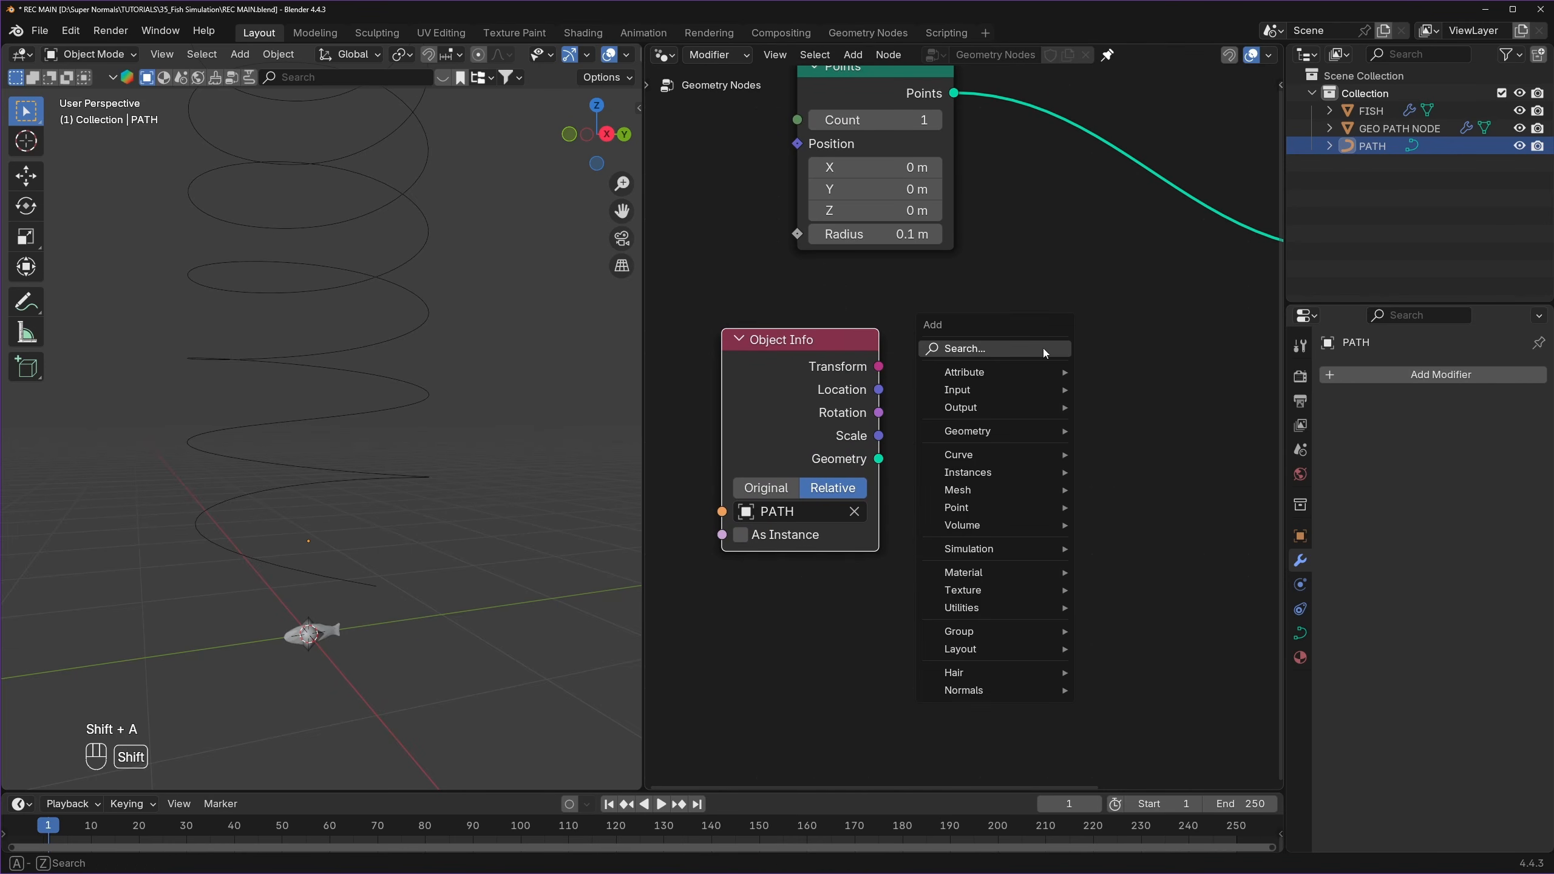
pyautogui.click(1044, 349)
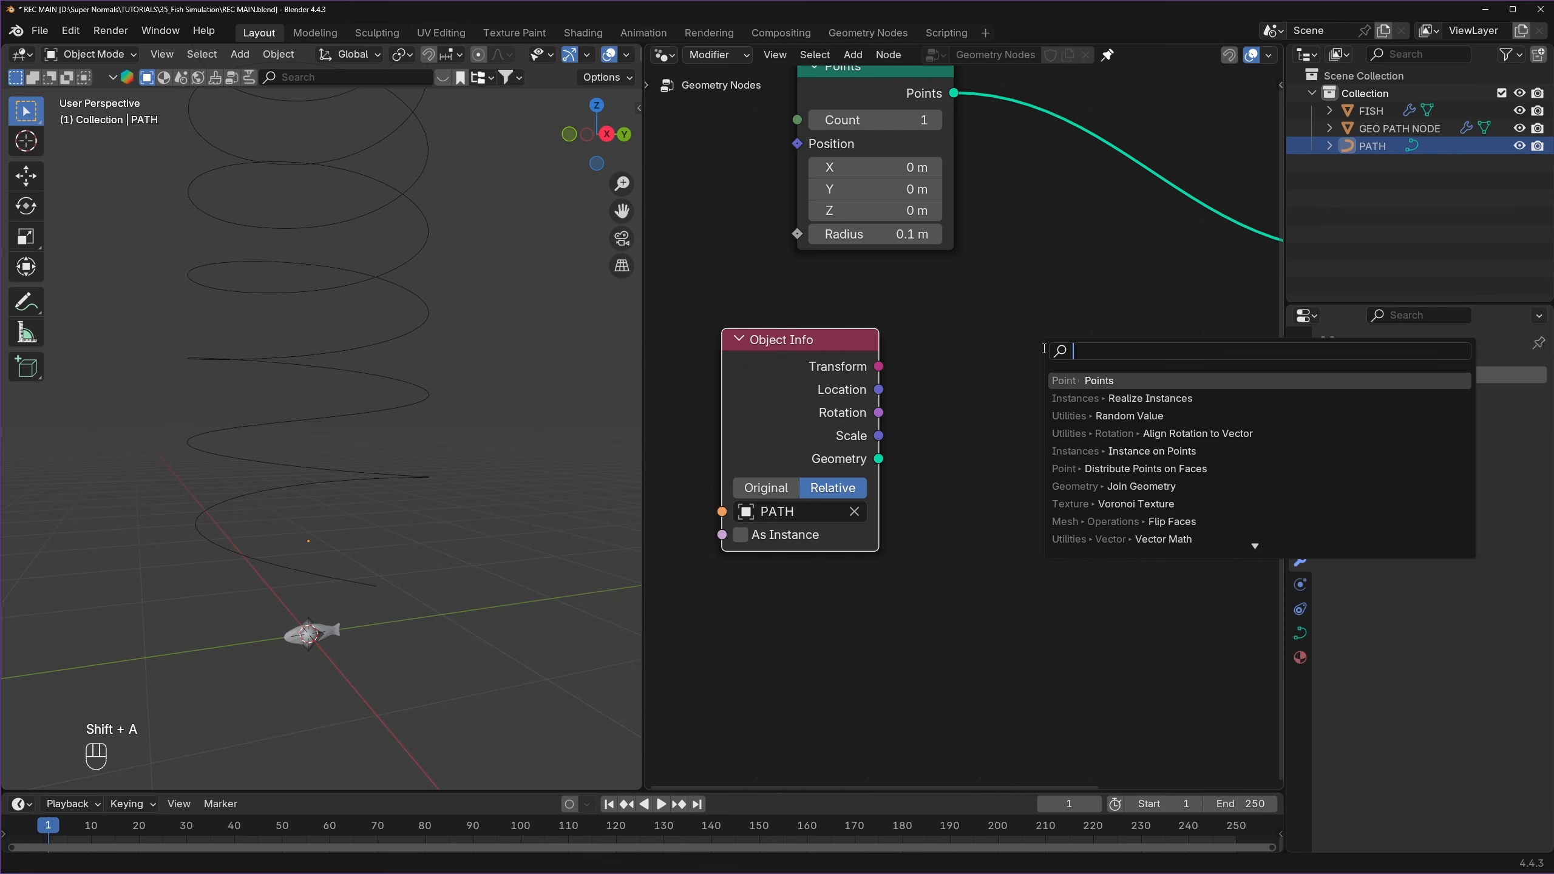
pyautogui.write('sample')
pyautogui.press('Return')
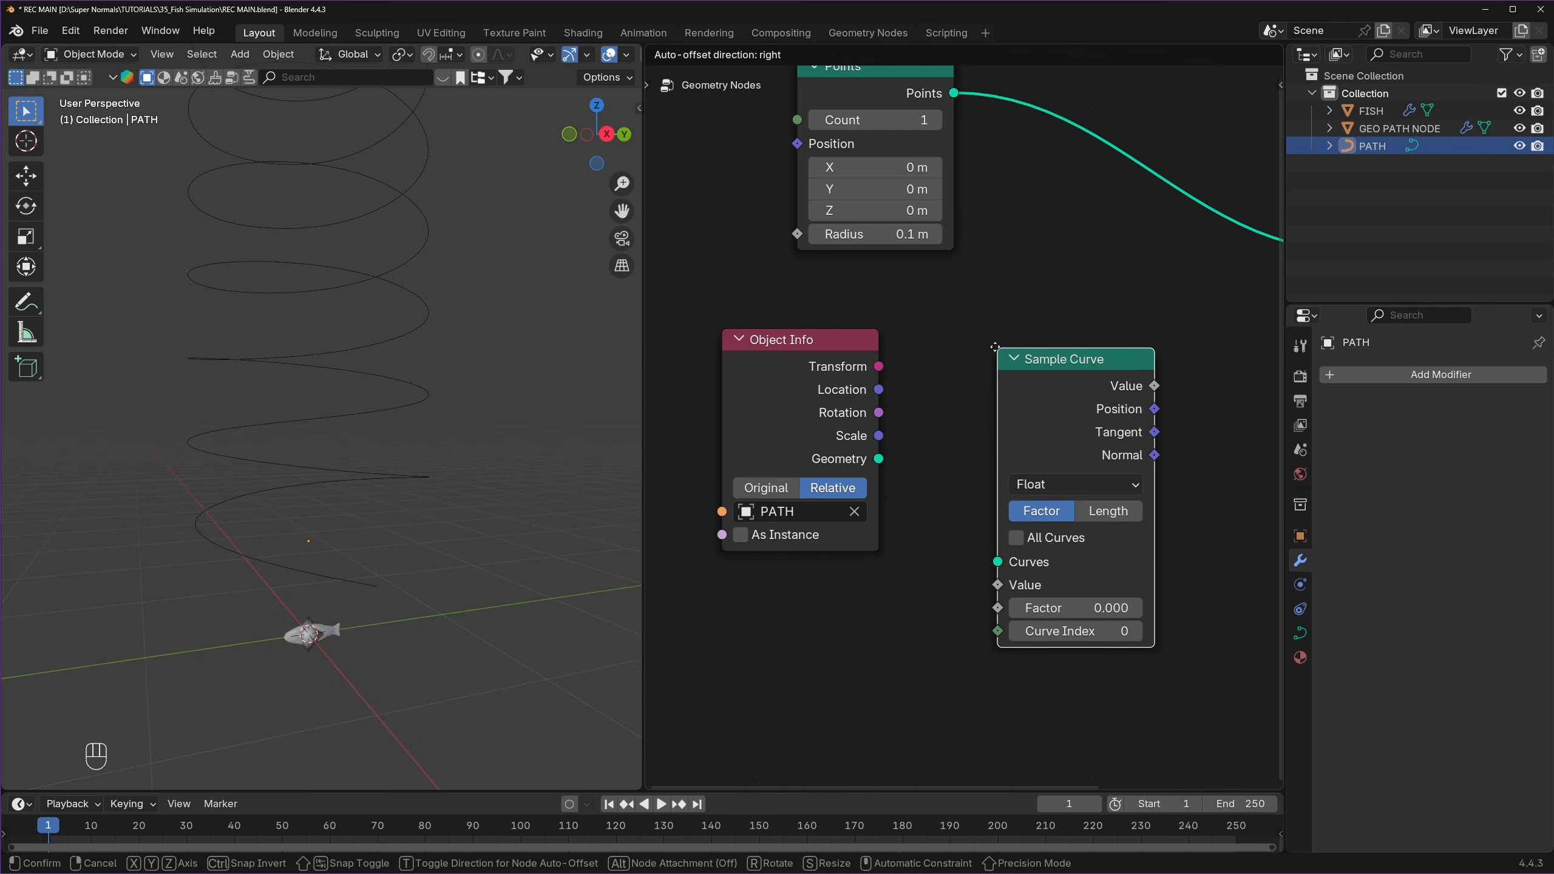
pyautogui.click(906, 362)
pyautogui.moveTo(879, 459); pyautogui.dragTo(966, 531)
# - Add a Set Position node and insert it on the link between the Points node and the Group Output
pyautogui.moveTo(1176, 471); pyautogui.dragTo(1007, 501, button='middle')
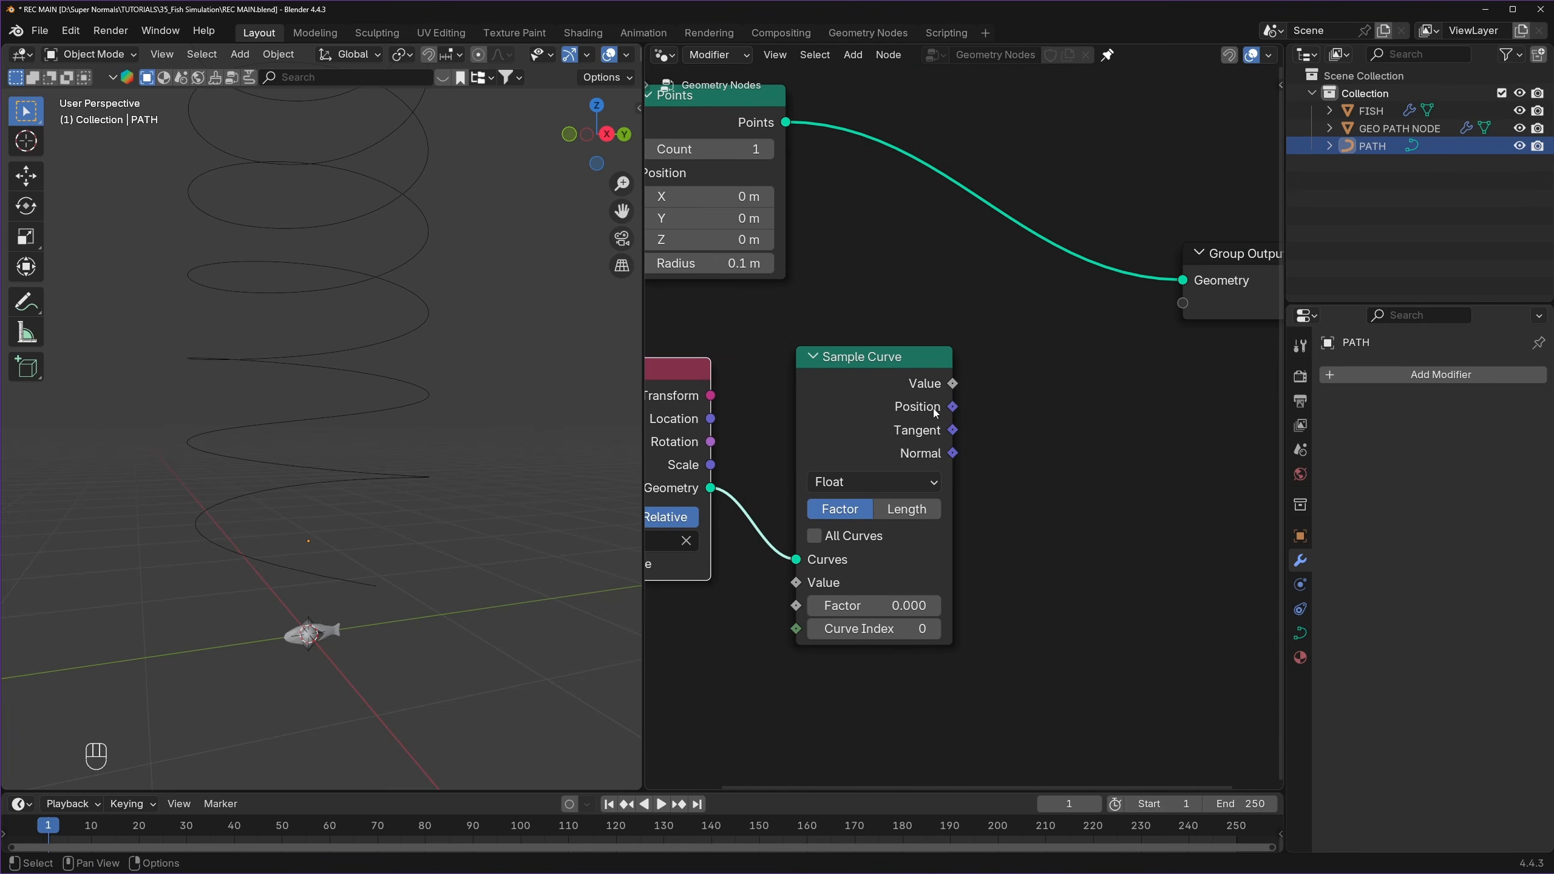
pyautogui.scroll(-4, 961, 466)
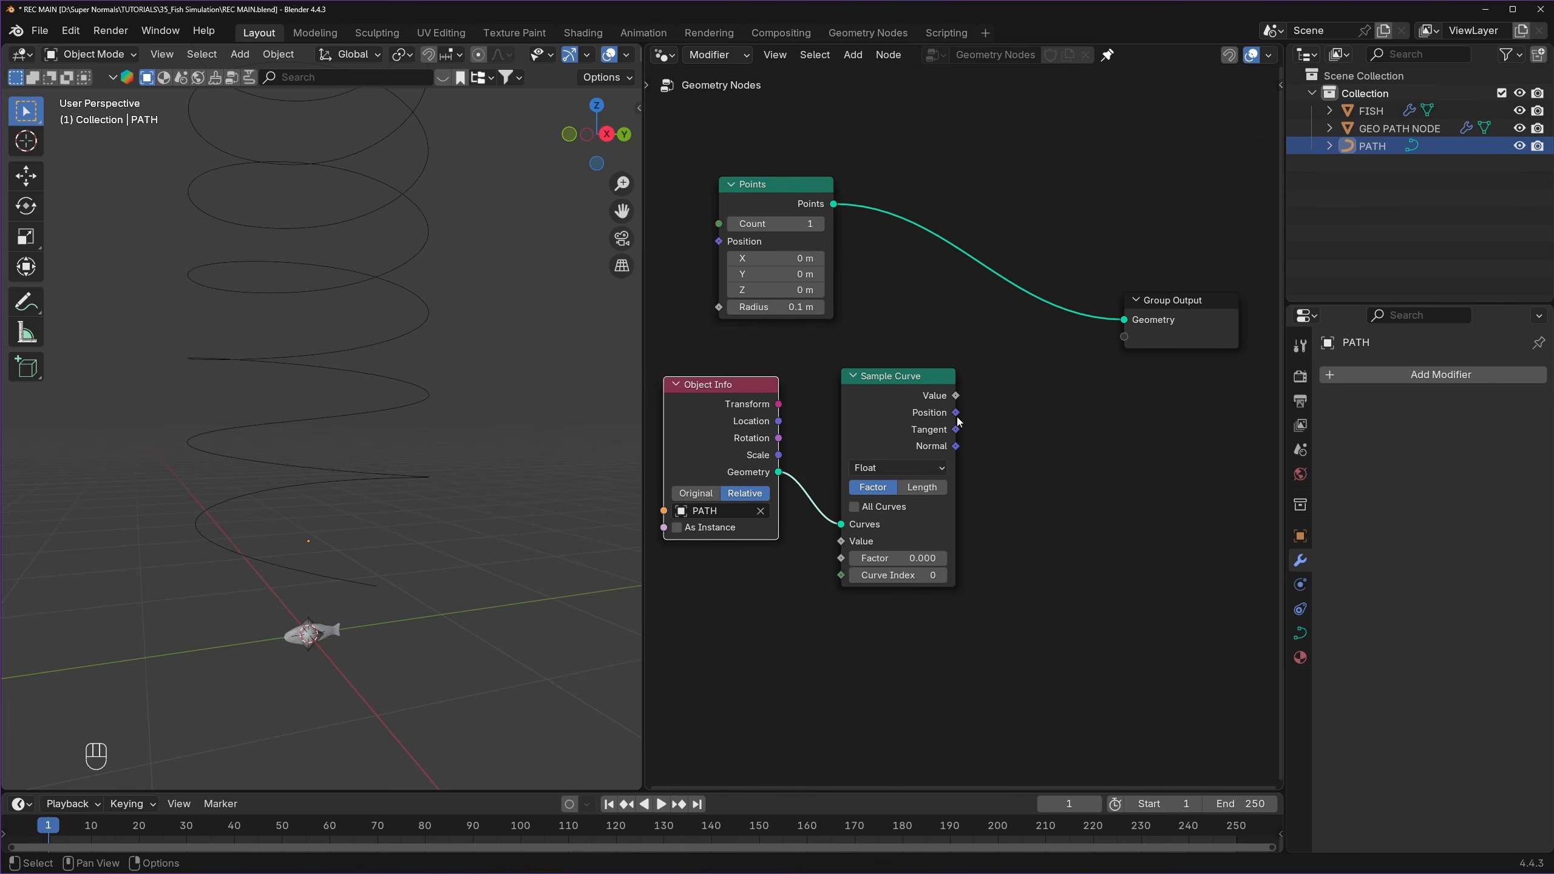
pyautogui.scroll(9, 958, 421)
pyautogui.moveTo(948, 396); pyautogui.dragTo(1001, 384)
pyautogui.rightClick(1001, 383)
pyautogui.scroll(-4, 1040, 349)
pyautogui.moveTo(1065, 329); pyautogui.dragTo(963, 424, button='middle')
pyautogui.hotkey('shift', 'a')
pyautogui.write('setp')
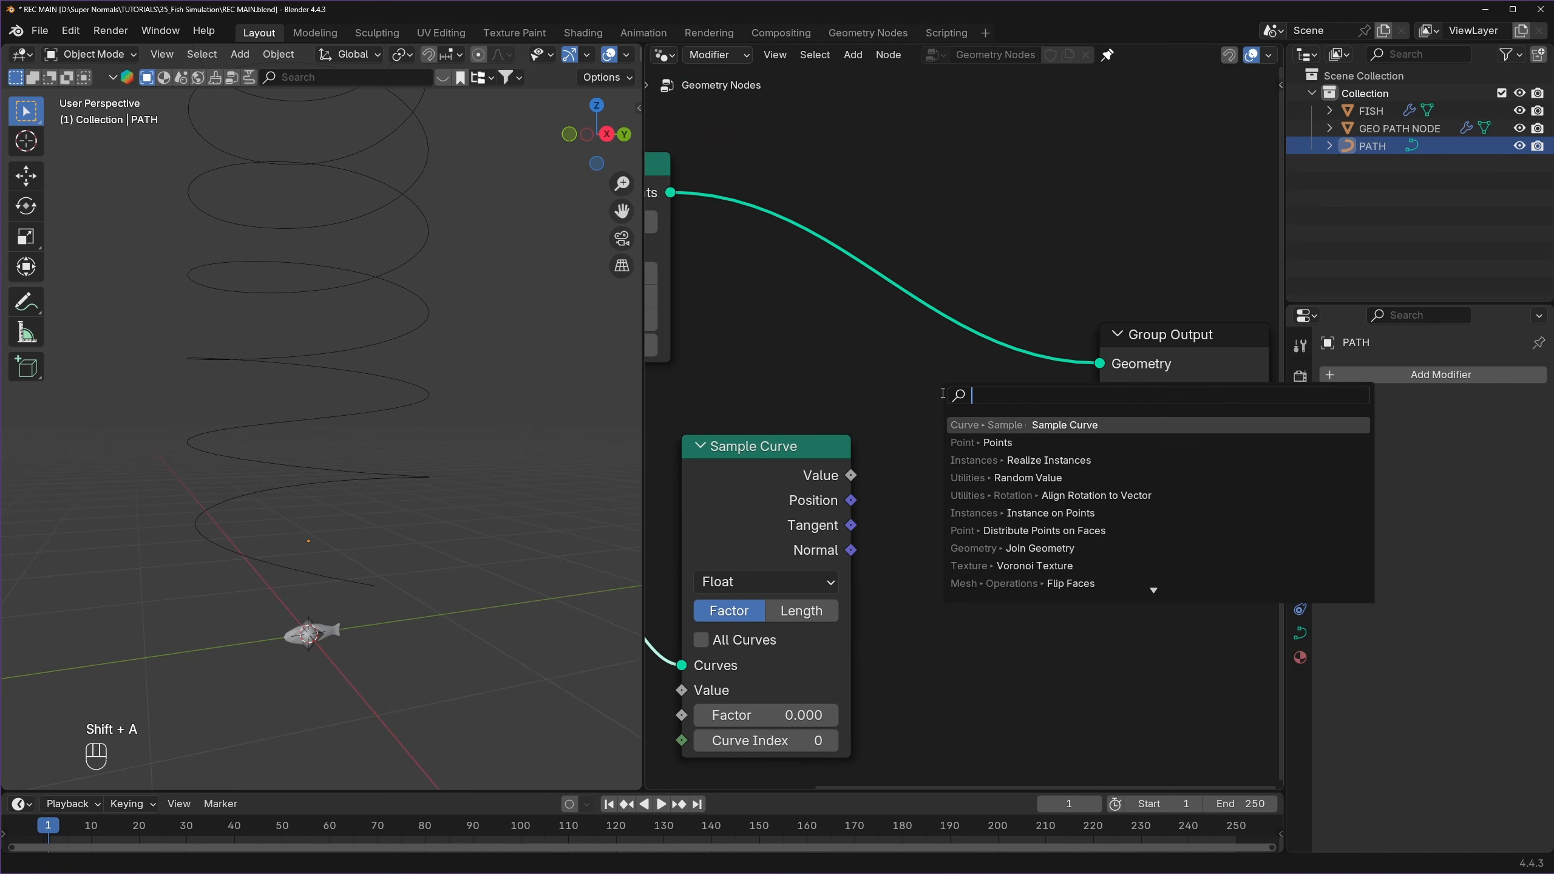
pyautogui.press('Return')
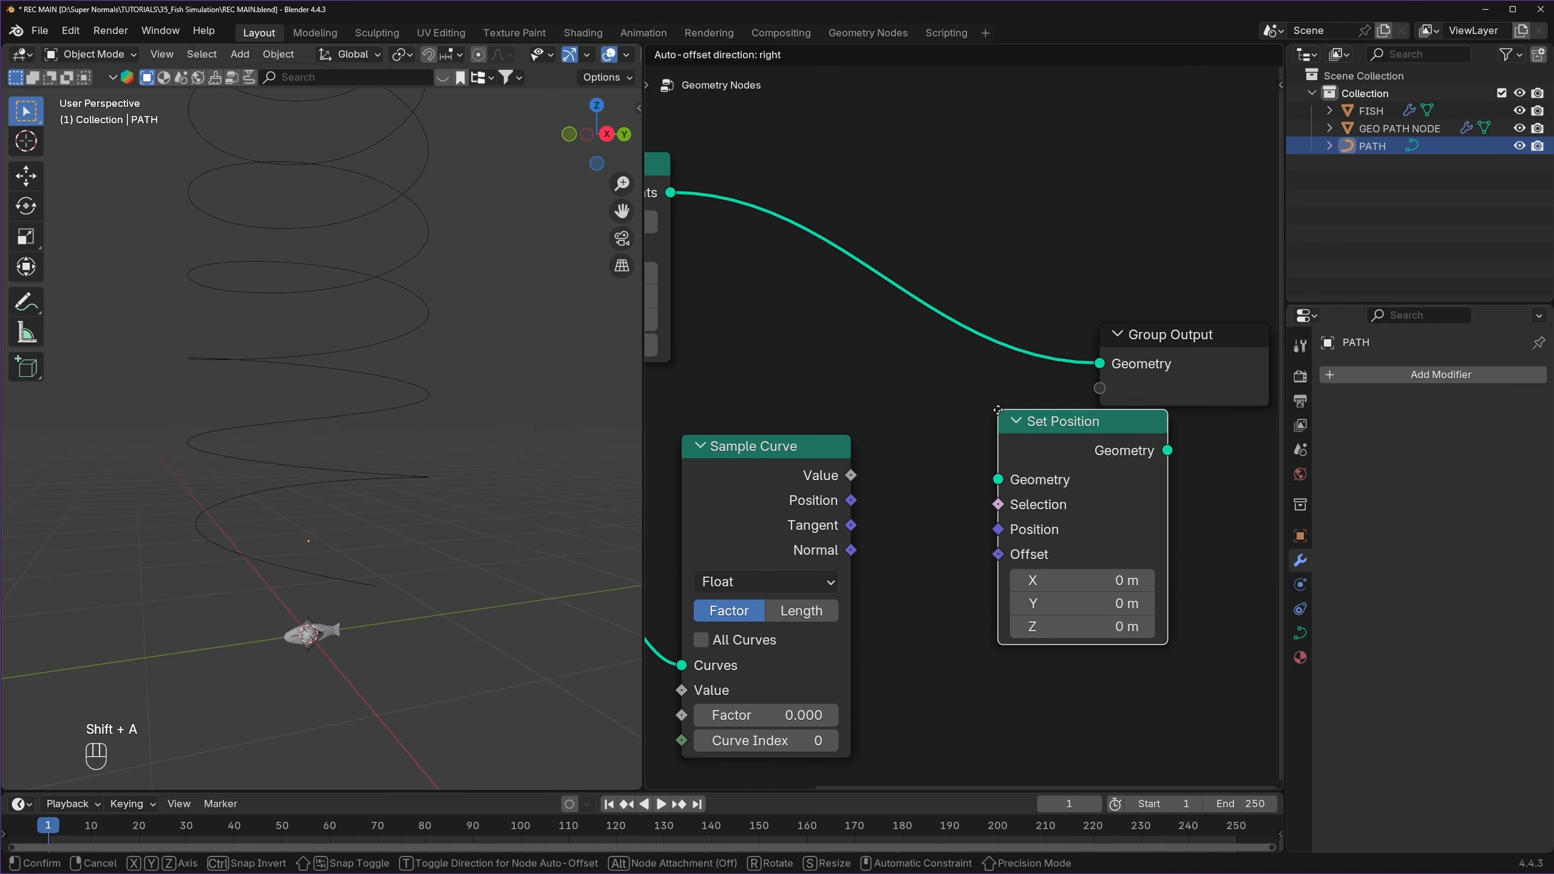
pyautogui.click(876, 169)
pyautogui.moveTo(844, 184); pyautogui.dragTo(1026, 200, button='middle')
pyautogui.moveTo(783, 206); pyautogui.dragTo(925, 223)
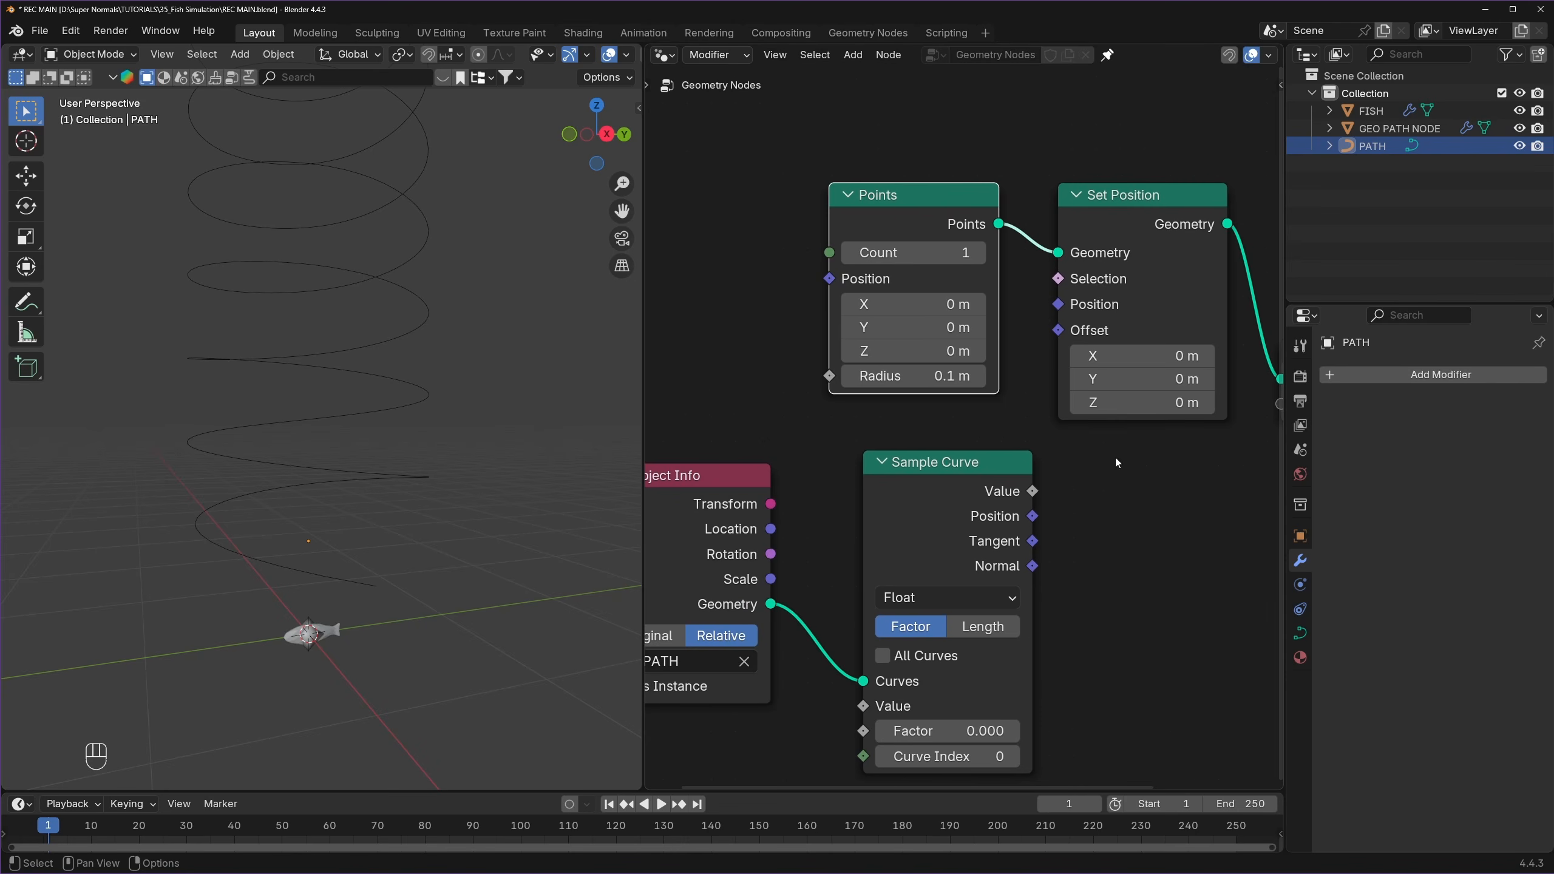
# - Link Sample Curve's Position output to Set Position's Position input and raise the Sample Curve Factor to about 0.105
pyautogui.moveTo(1046, 494); pyautogui.dragTo(1044, 466, button='middle')
pyautogui.moveTo(1031, 490); pyautogui.dragTo(1061, 280)
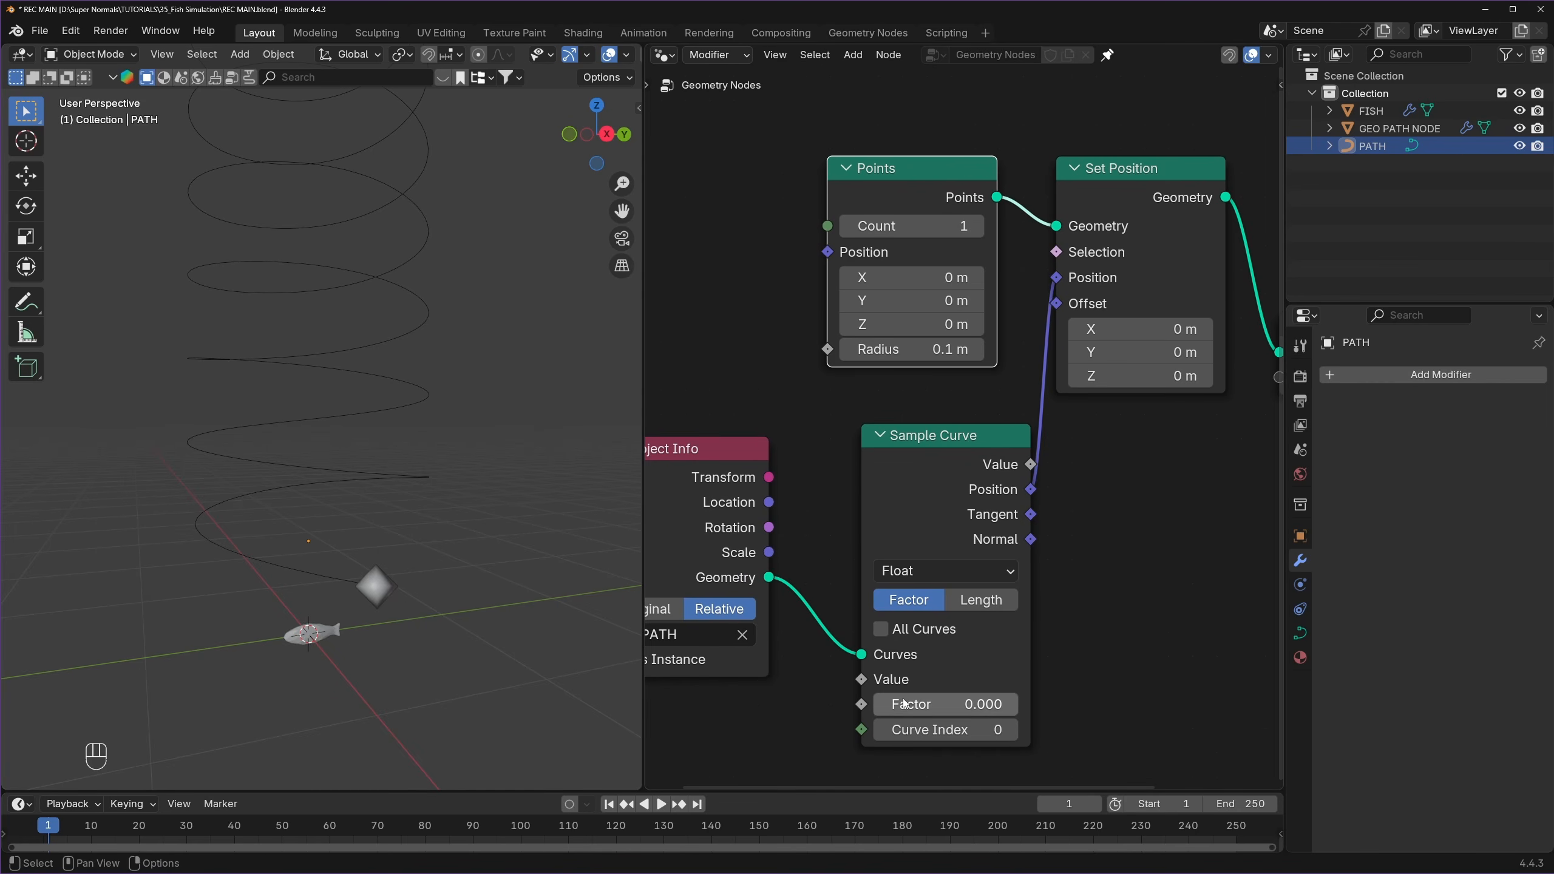
pyautogui.moveTo(945, 704); pyautogui.dragTo(978, 571, button='middle')
pyautogui.moveTo(930, 571); pyautogui.dragTo(1035, 571)
# - Move the Object Info and Sample Curve nodes slightly up and to the left in the node graph
pyautogui.moveTo(817, 324); pyautogui.dragTo(795, 294)
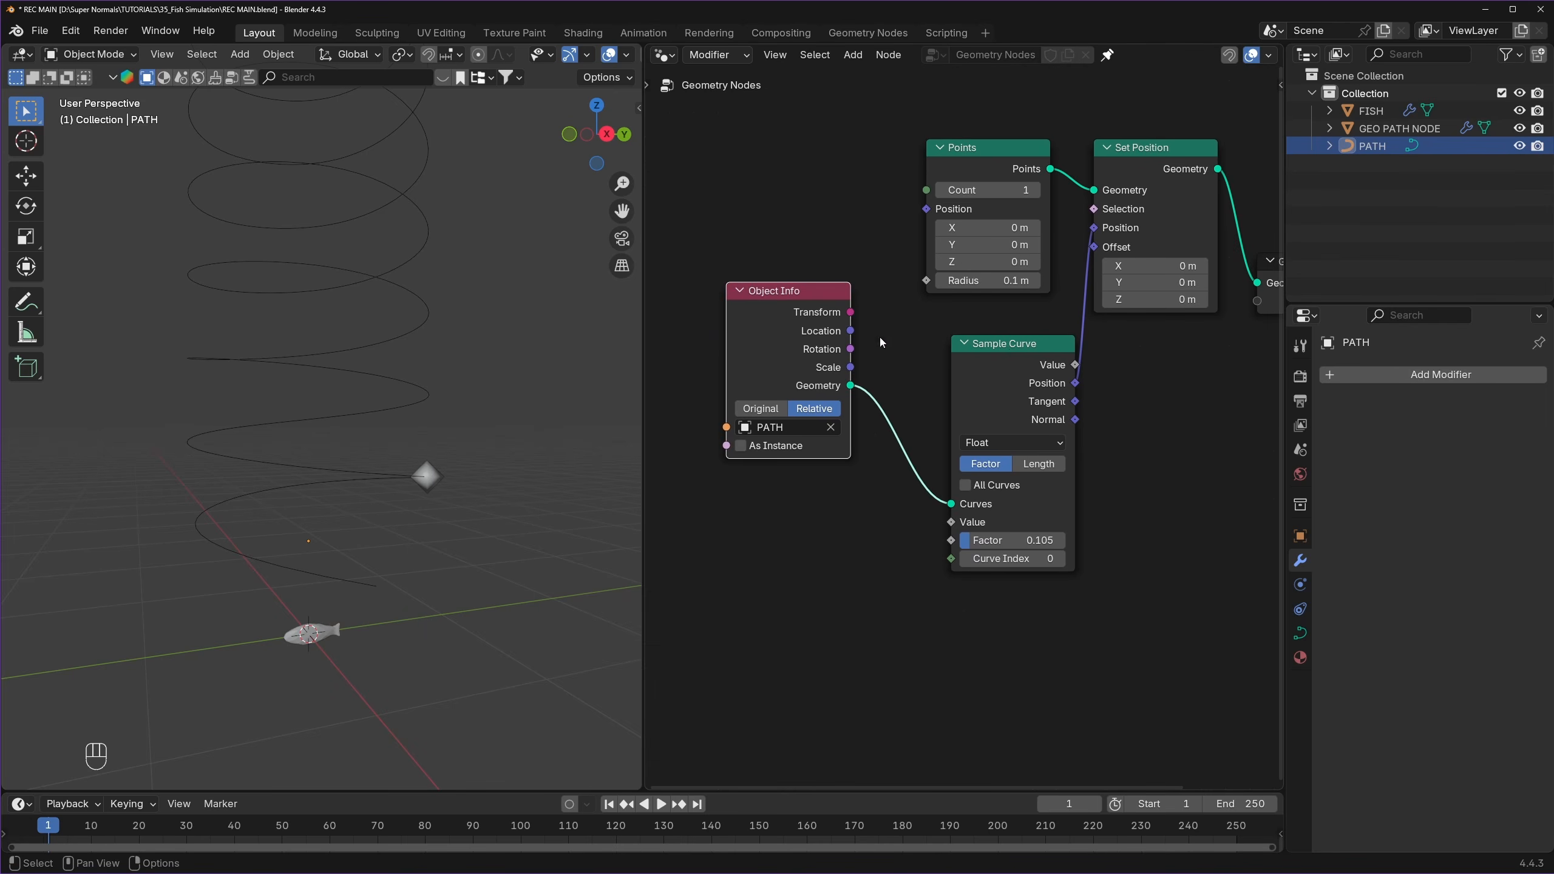
pyautogui.moveTo(996, 356); pyautogui.dragTo(972, 339)
pyautogui.scroll(2, 794, 535)
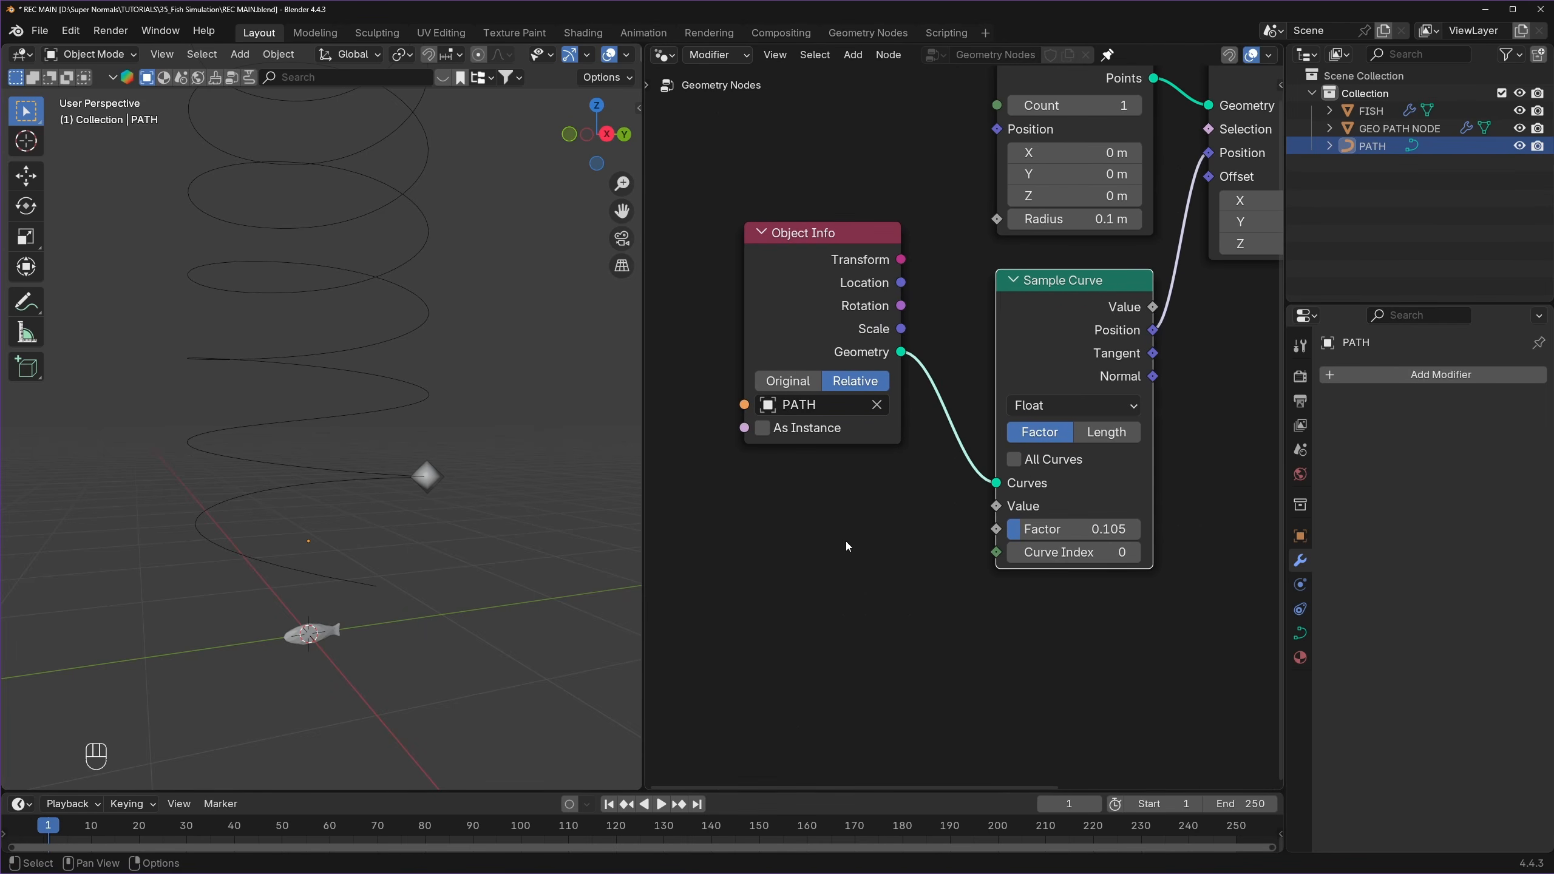
# - Add a Scene Time node below Object Info and link its Seconds output to Sample Curve's Factor input
pyautogui.hotkey('shift', 'a')
pyautogui.write('sce')
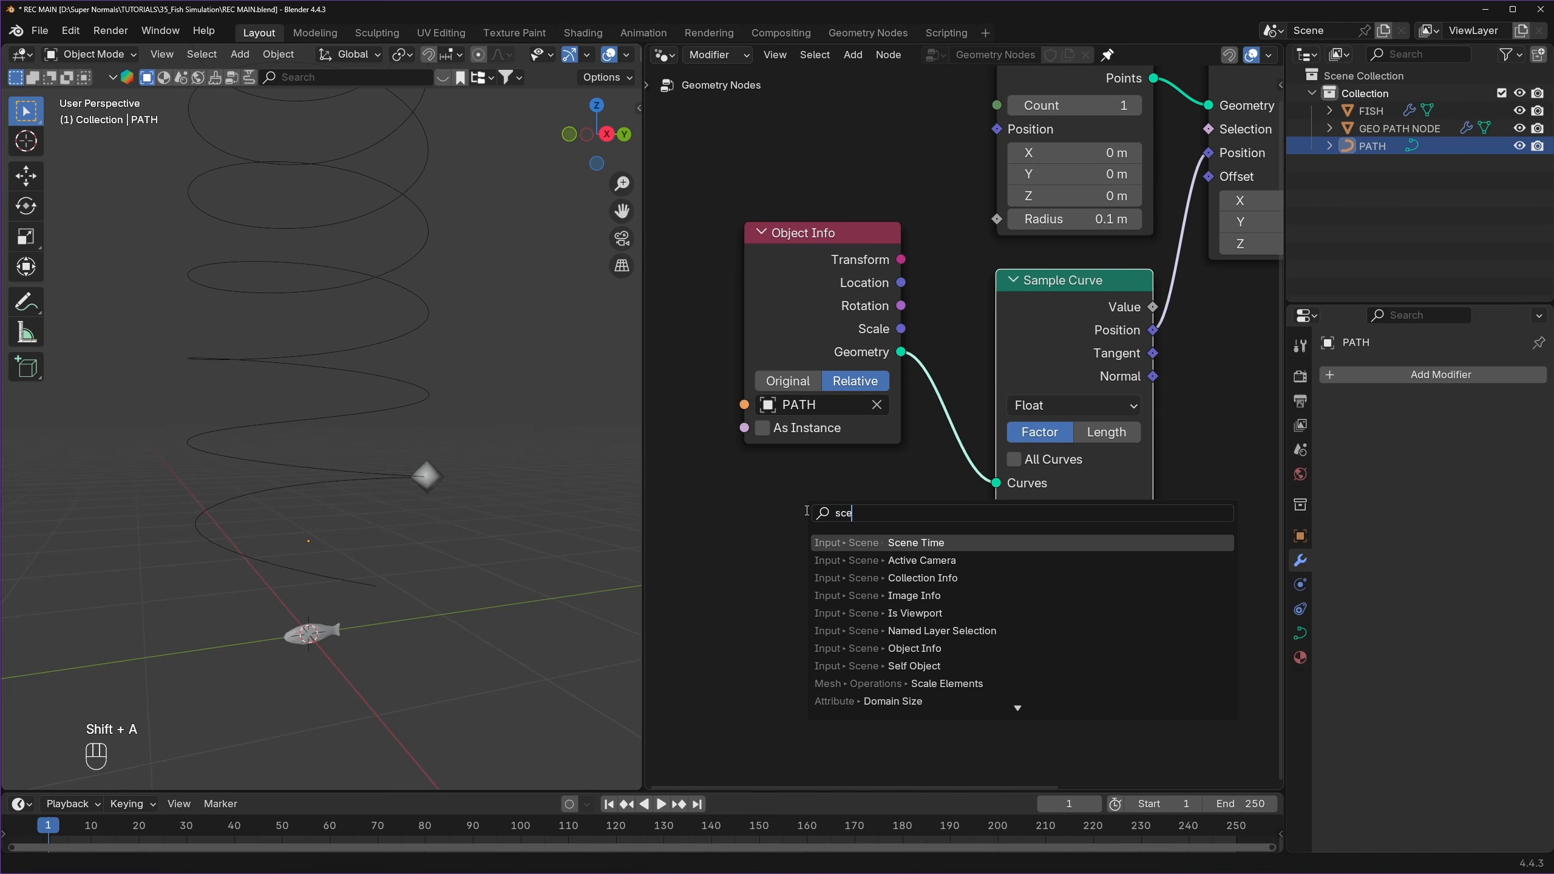
pyautogui.click(863, 542)
pyautogui.click(823, 537)
pyautogui.scroll(2, 823, 537)
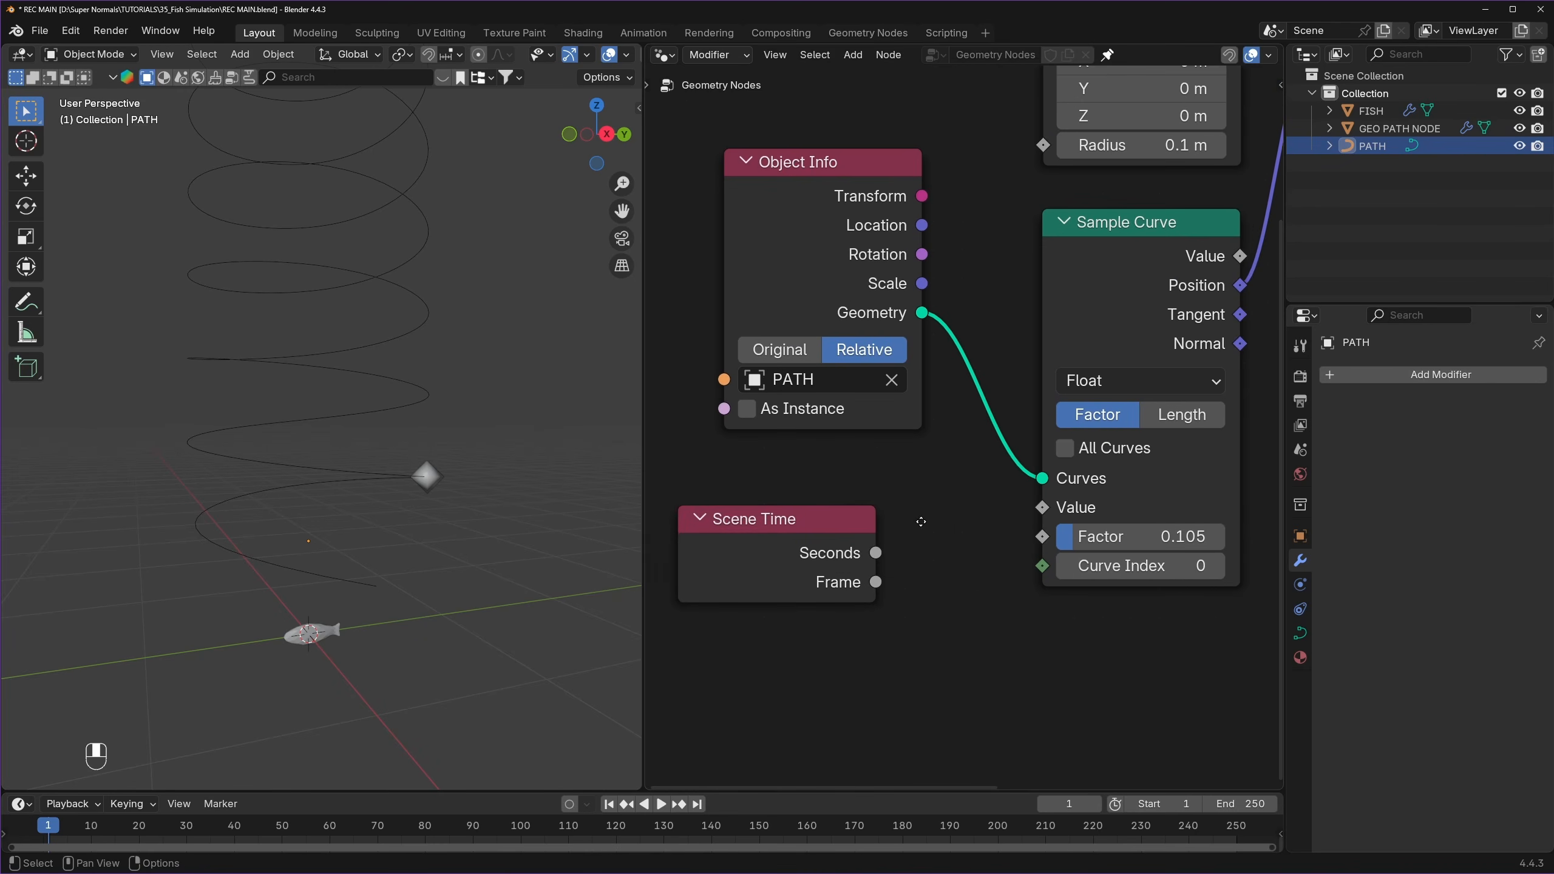
pyautogui.moveTo(884, 511); pyautogui.dragTo(1104, 514)
pyautogui.scroll(-4, 1092, 545)
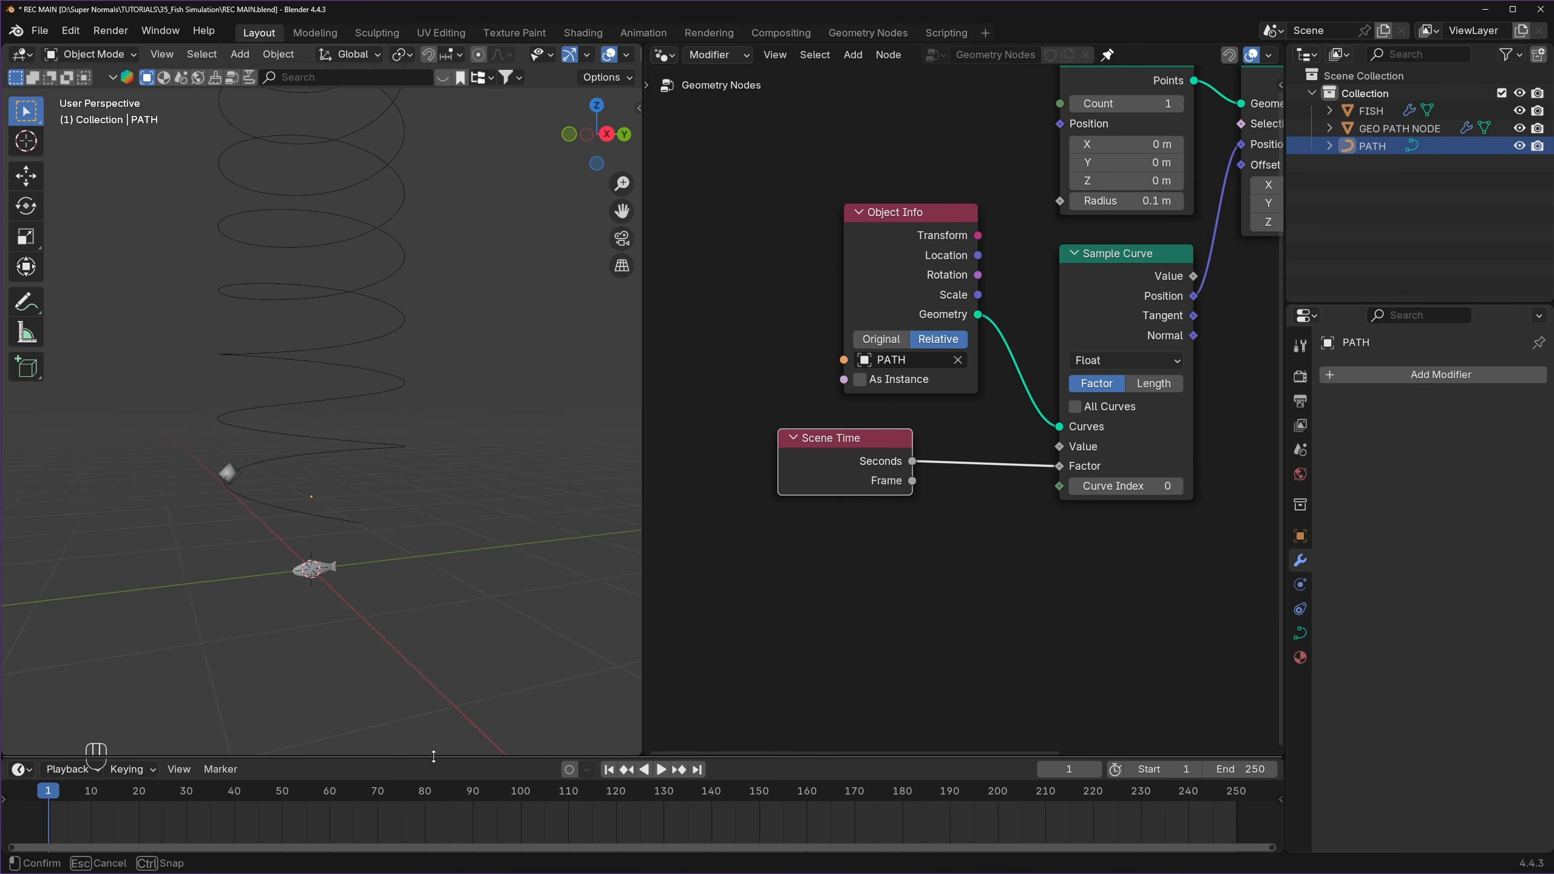
# - Play the animation to check how fast the point travels up the spiral path
pyautogui.press('space')
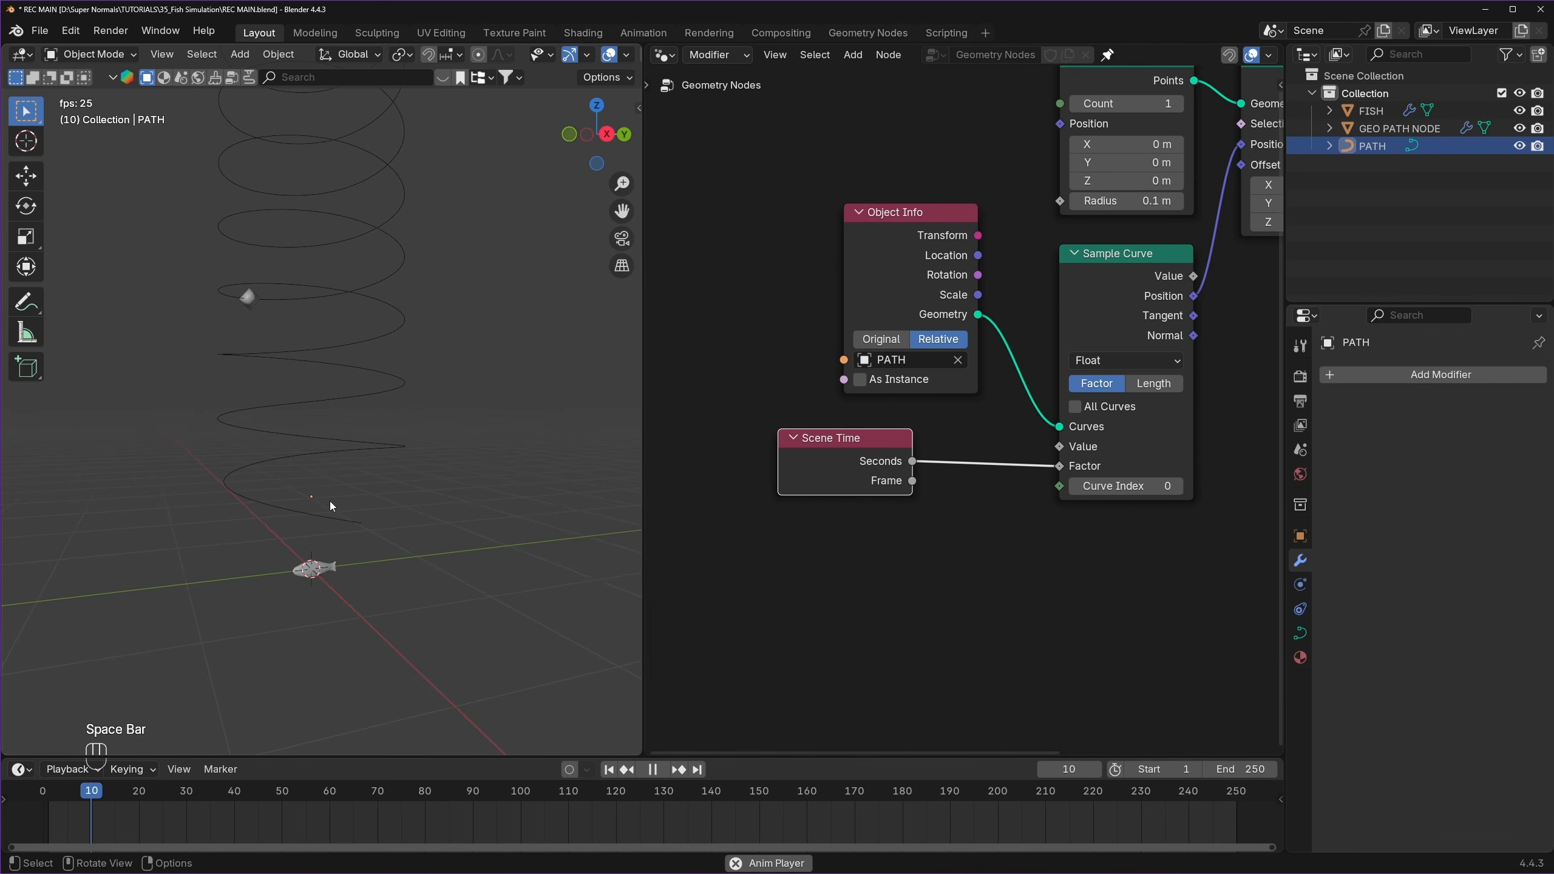
pyautogui.press('space')
pyautogui.scroll(-2, 371, 437)
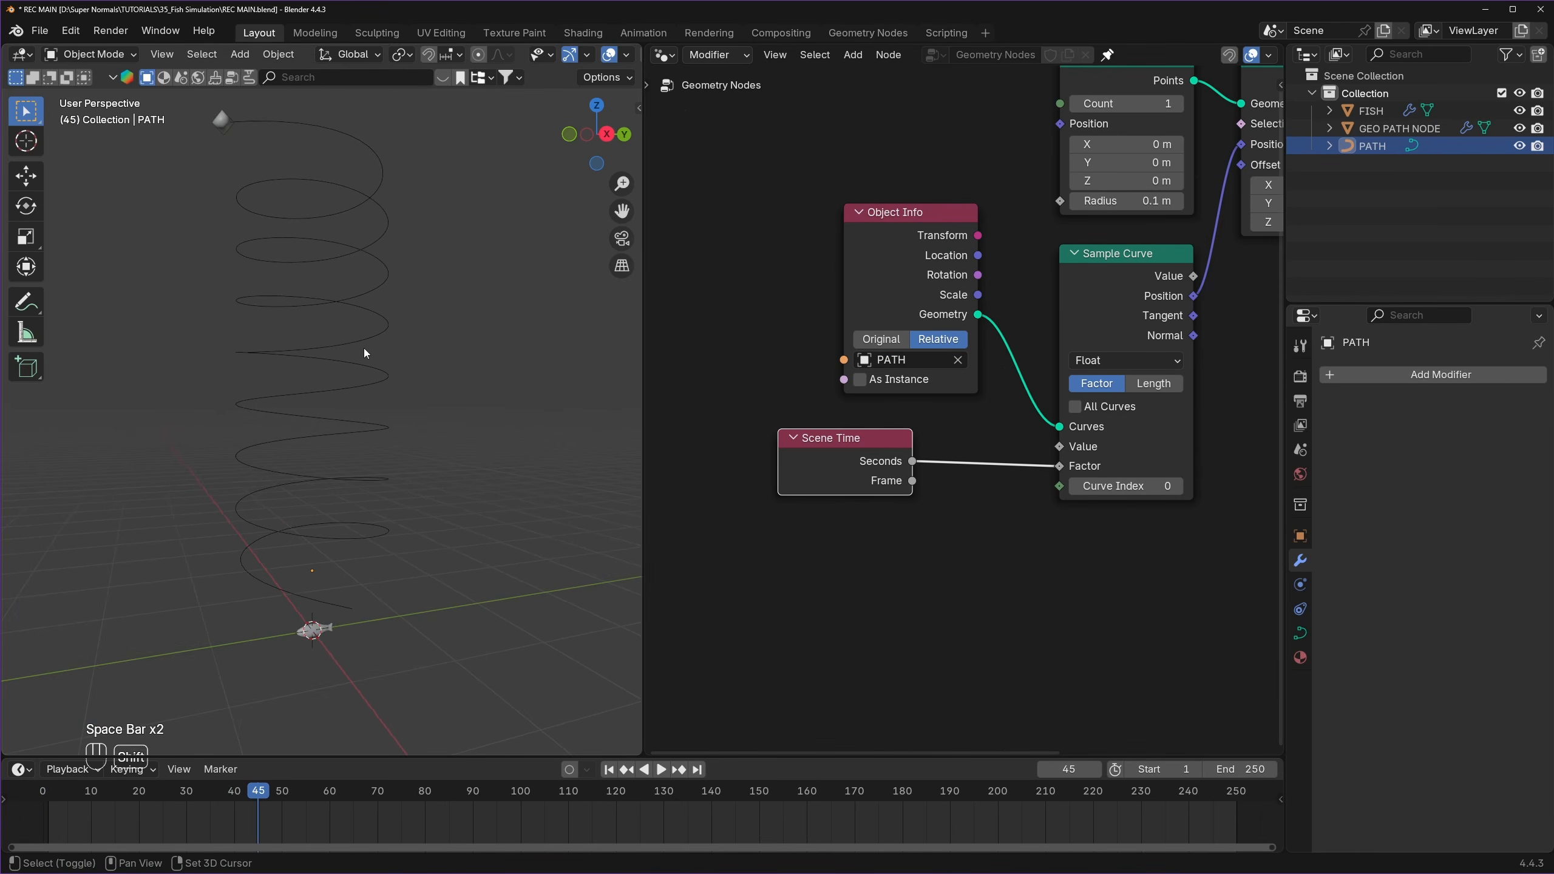
pyautogui.keyDown('shift'); pyautogui.moveTo(361, 203); pyautogui.dragTo(372, 298, button='middle'); pyautogui.keyUp('shift')
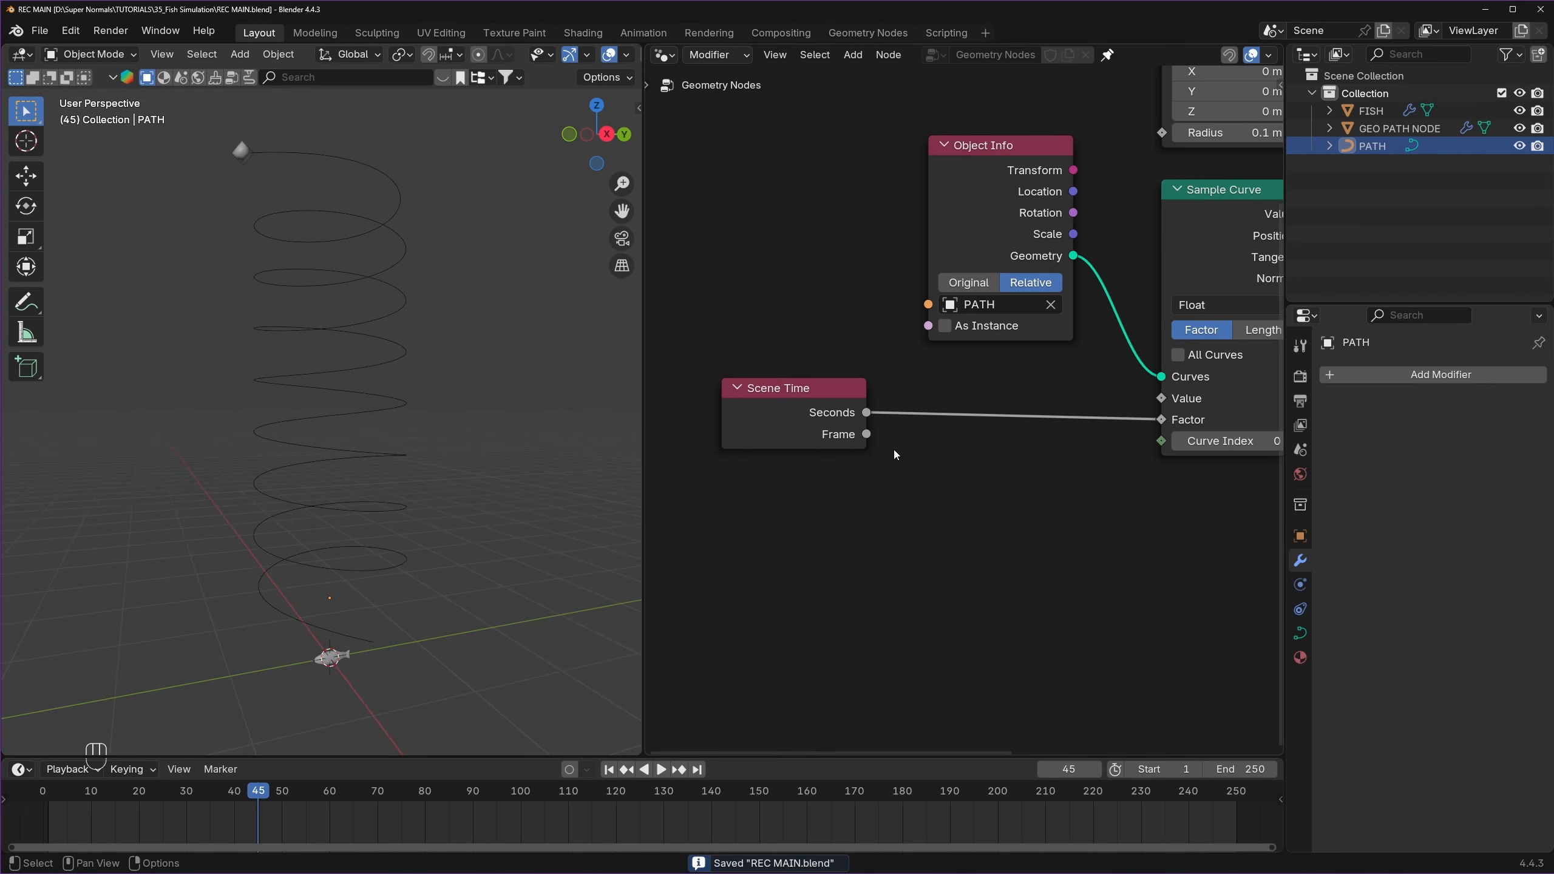
# - Shift the Scene Time node to the left and insert a Math node on its link to Sample Curve's Factor
pyautogui.press('g')
pyautogui.click(935, 474)
pyautogui.hotkey('shift', 'a')
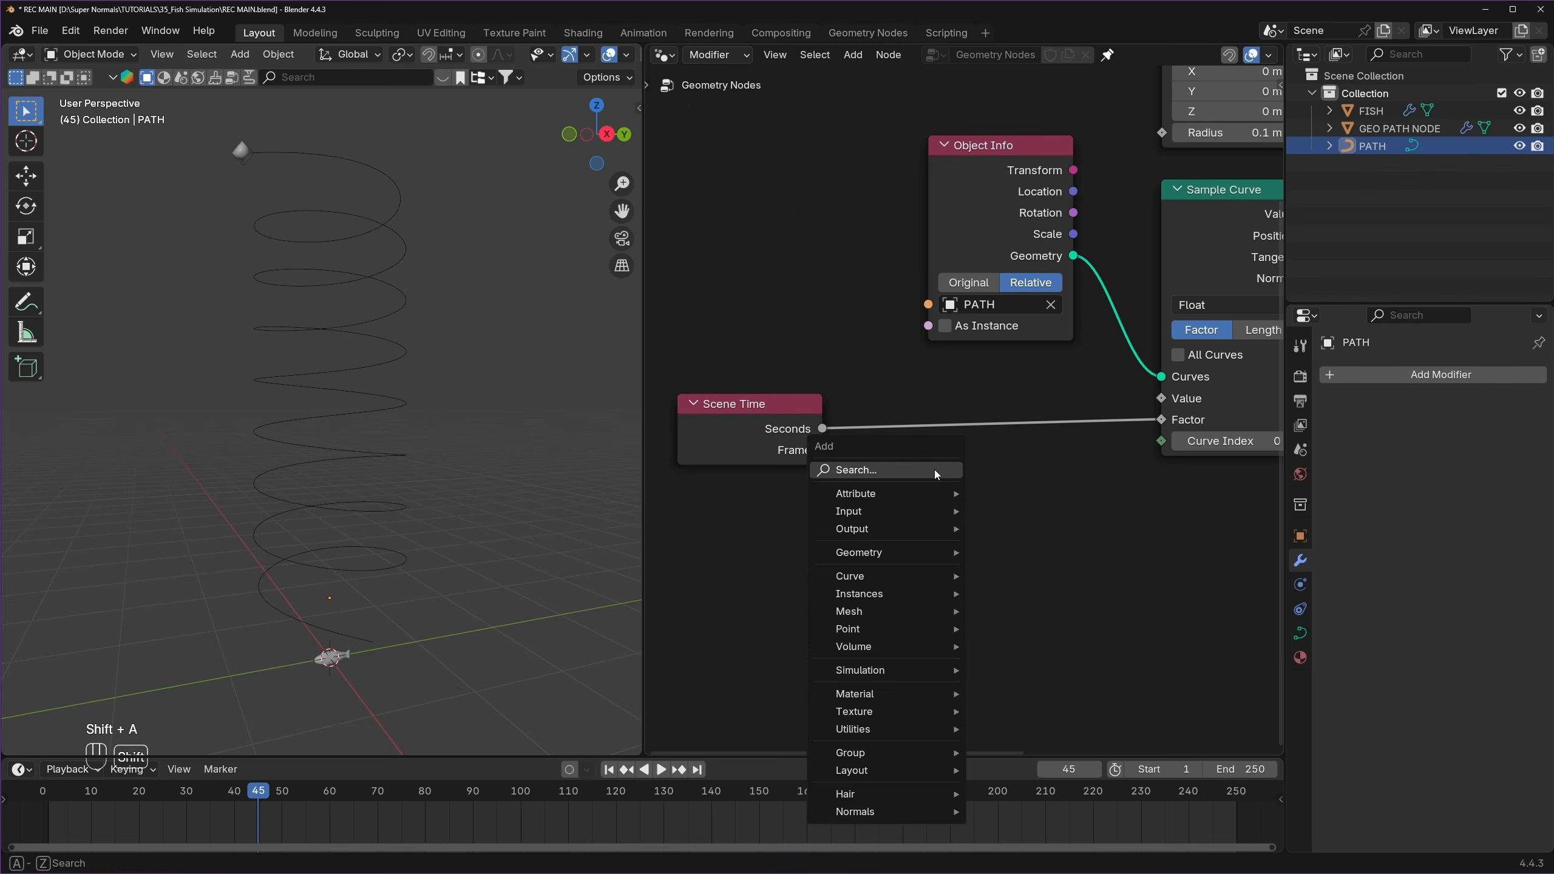
pyautogui.write('math')
pyautogui.press('Return')
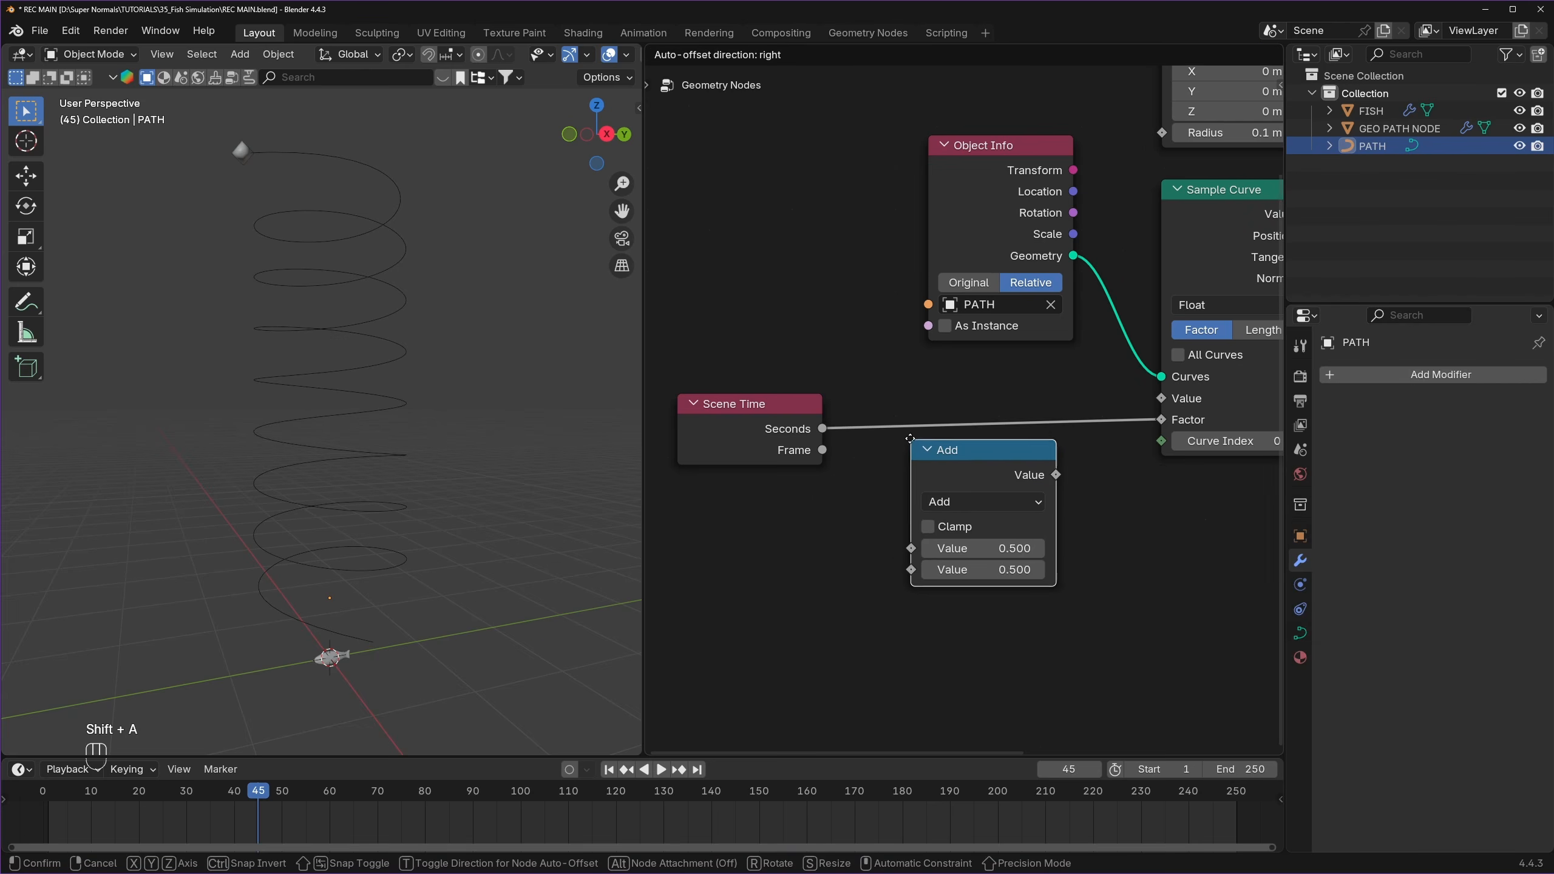
pyautogui.click(857, 378)
# - Set the Math node to Divide by 100 and play the animation to check the point's speed
pyautogui.click(930, 441)
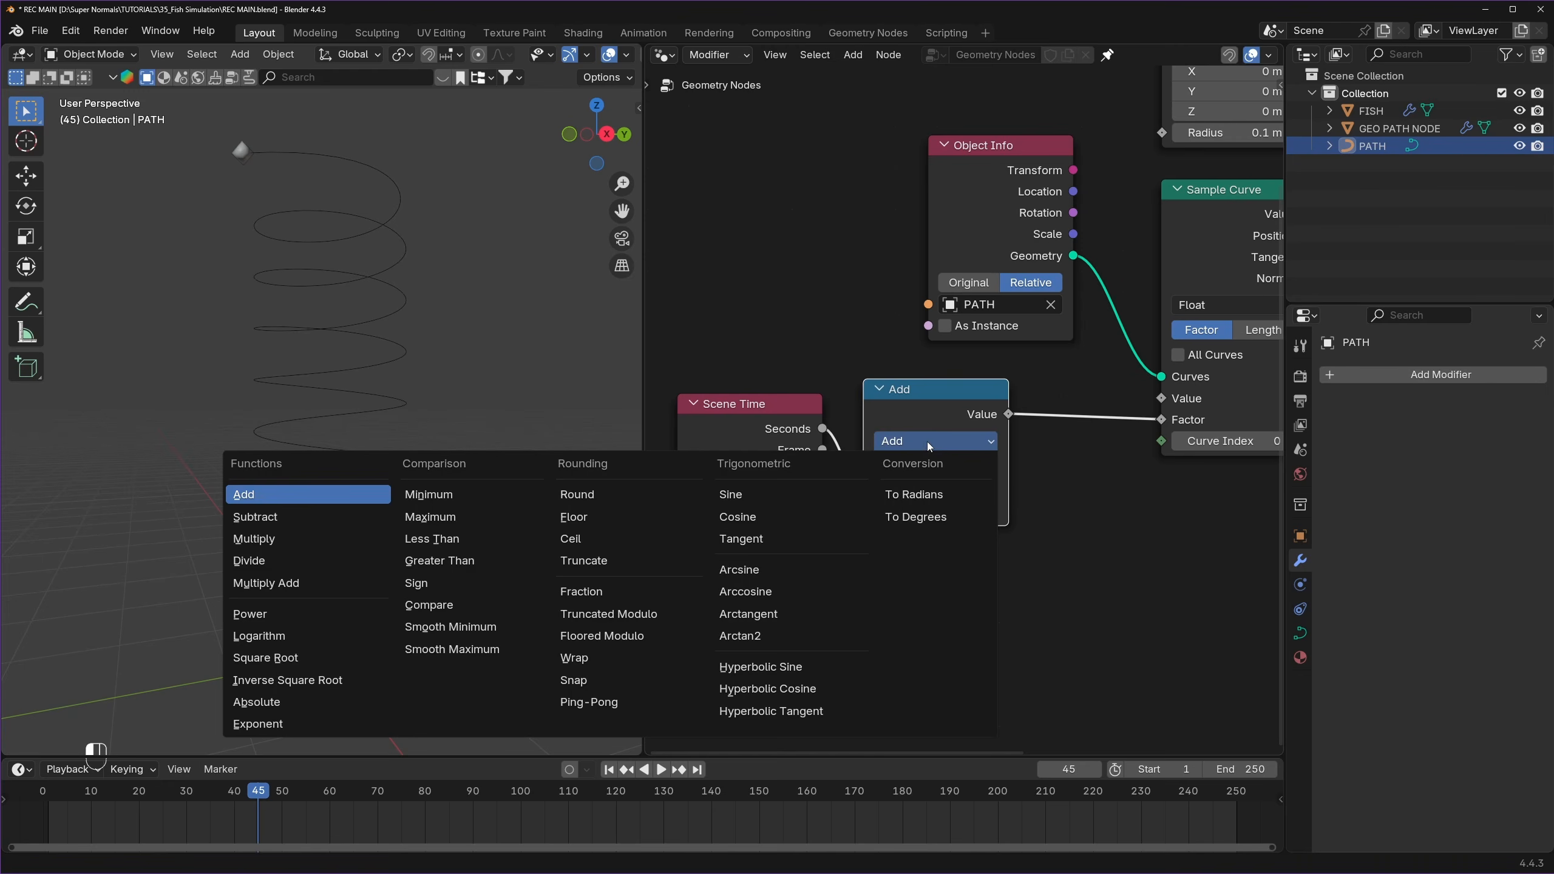
pyautogui.click(249, 561)
pyautogui.scroll(1, 937, 576)
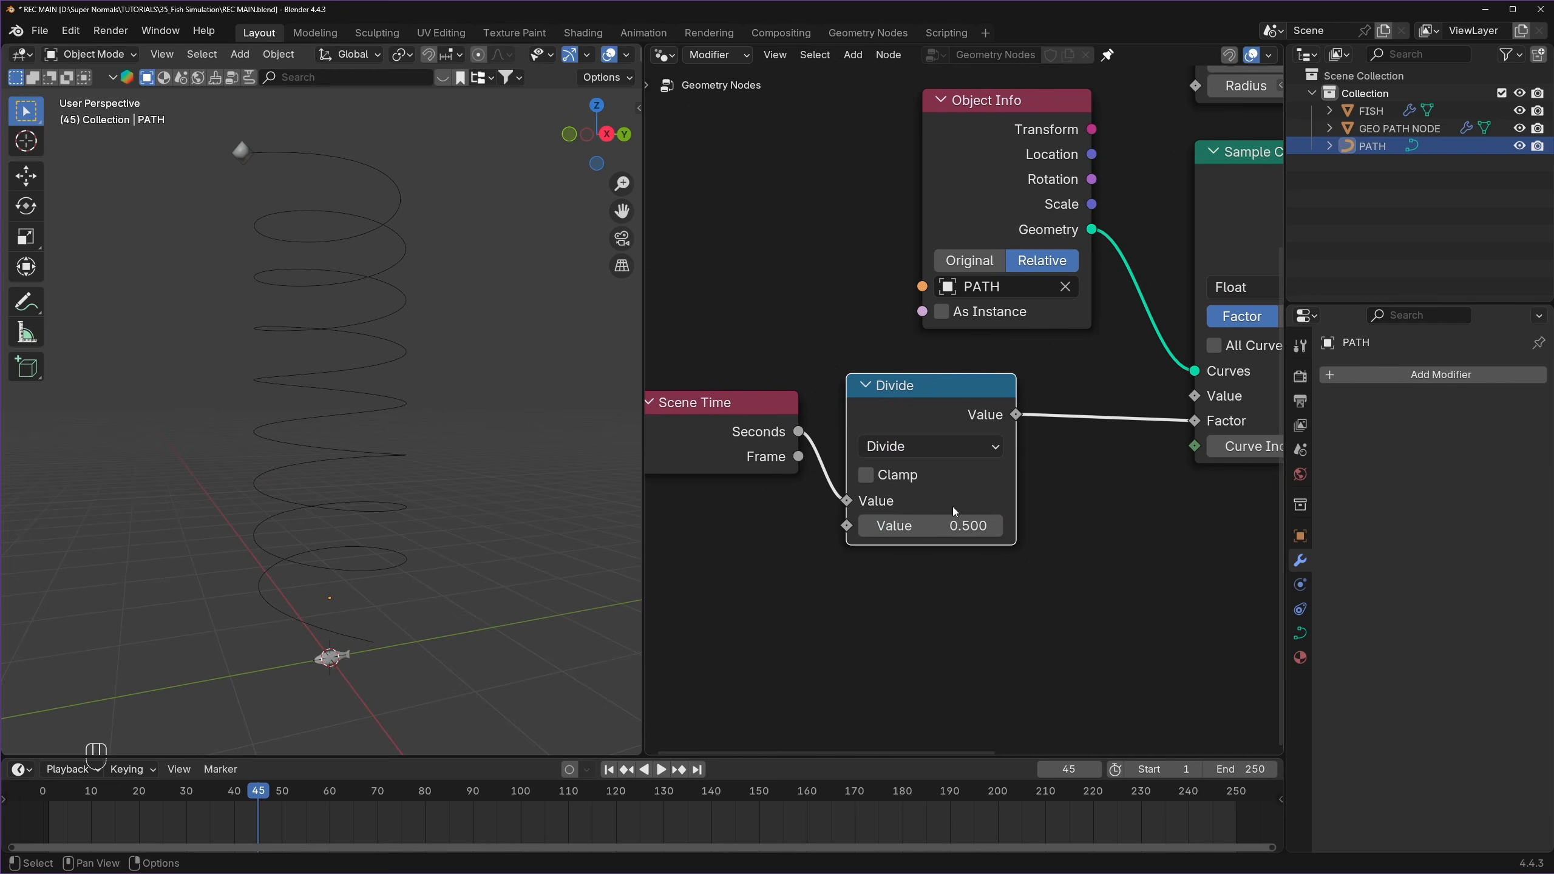
pyautogui.click(909, 523)
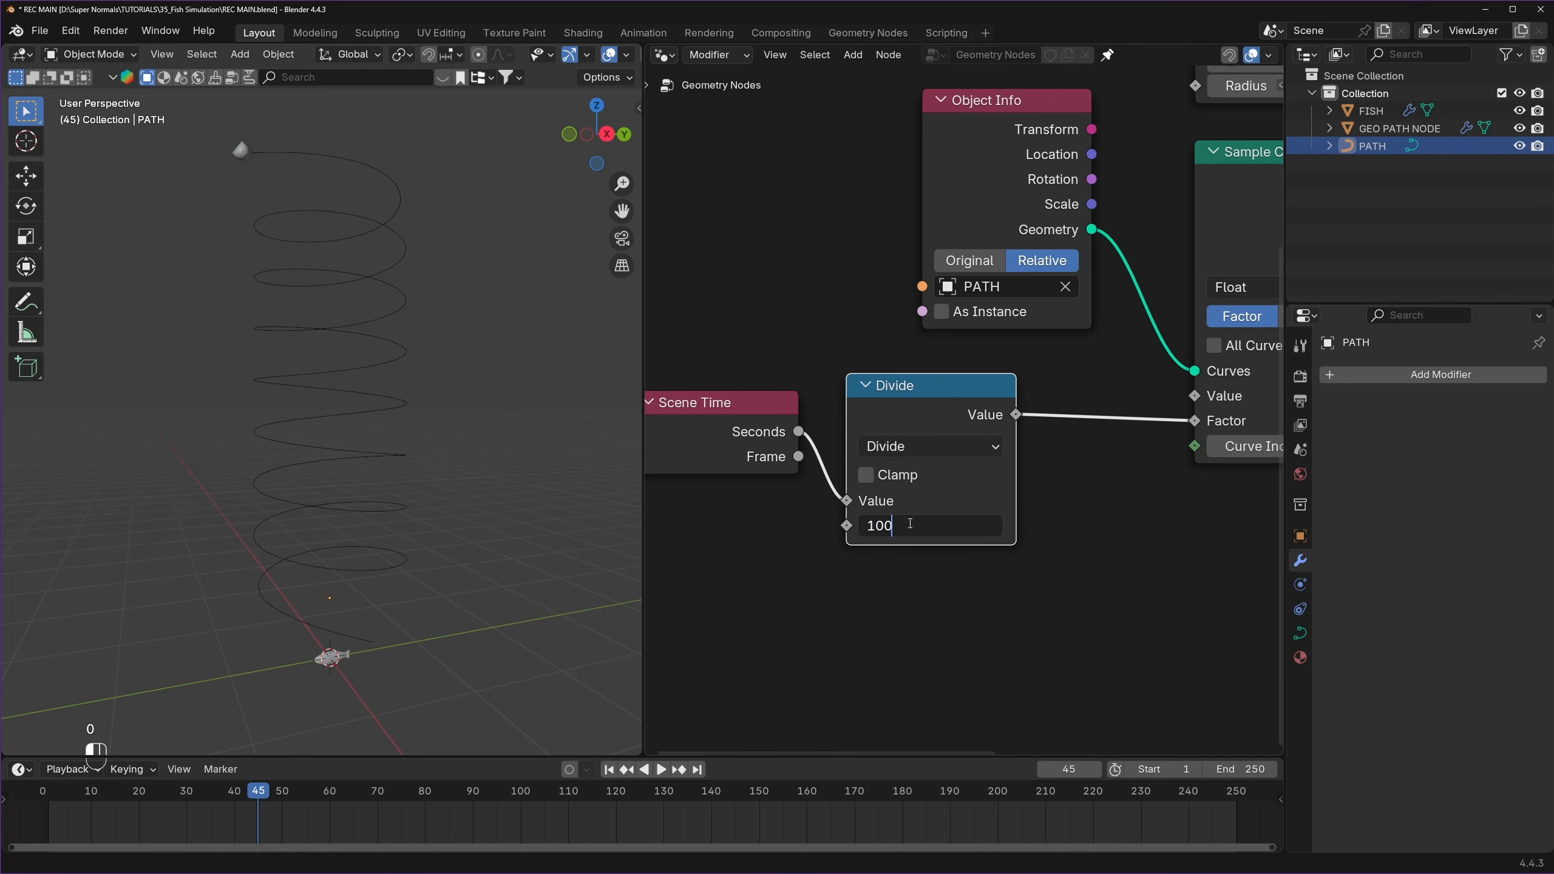
pyautogui.write('100')
pyautogui.press('Return')
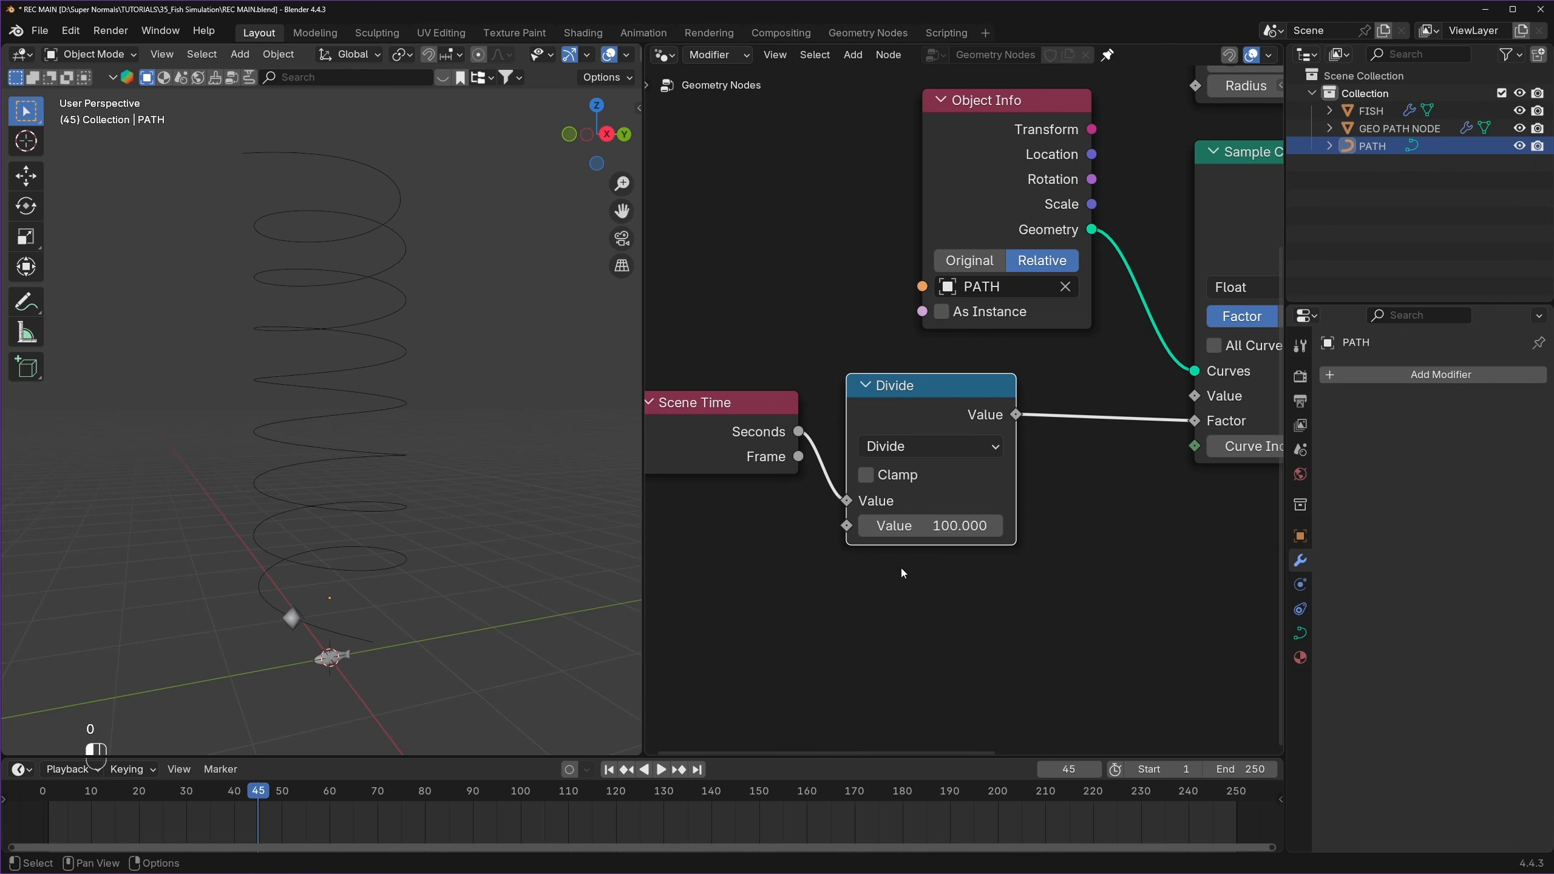
pyautogui.press('space')
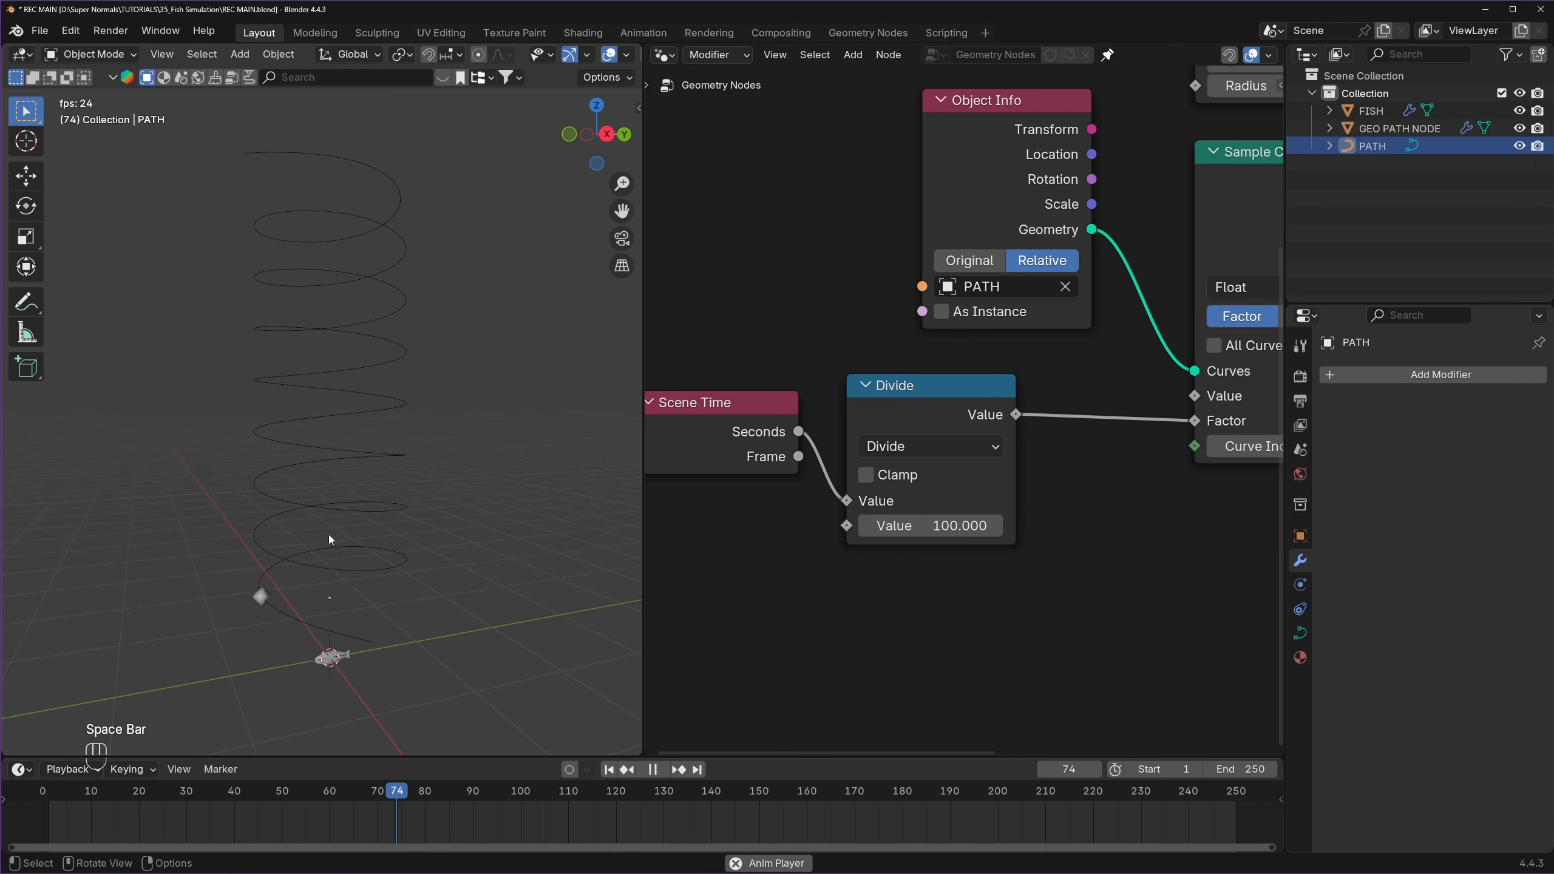
pyautogui.press('space')
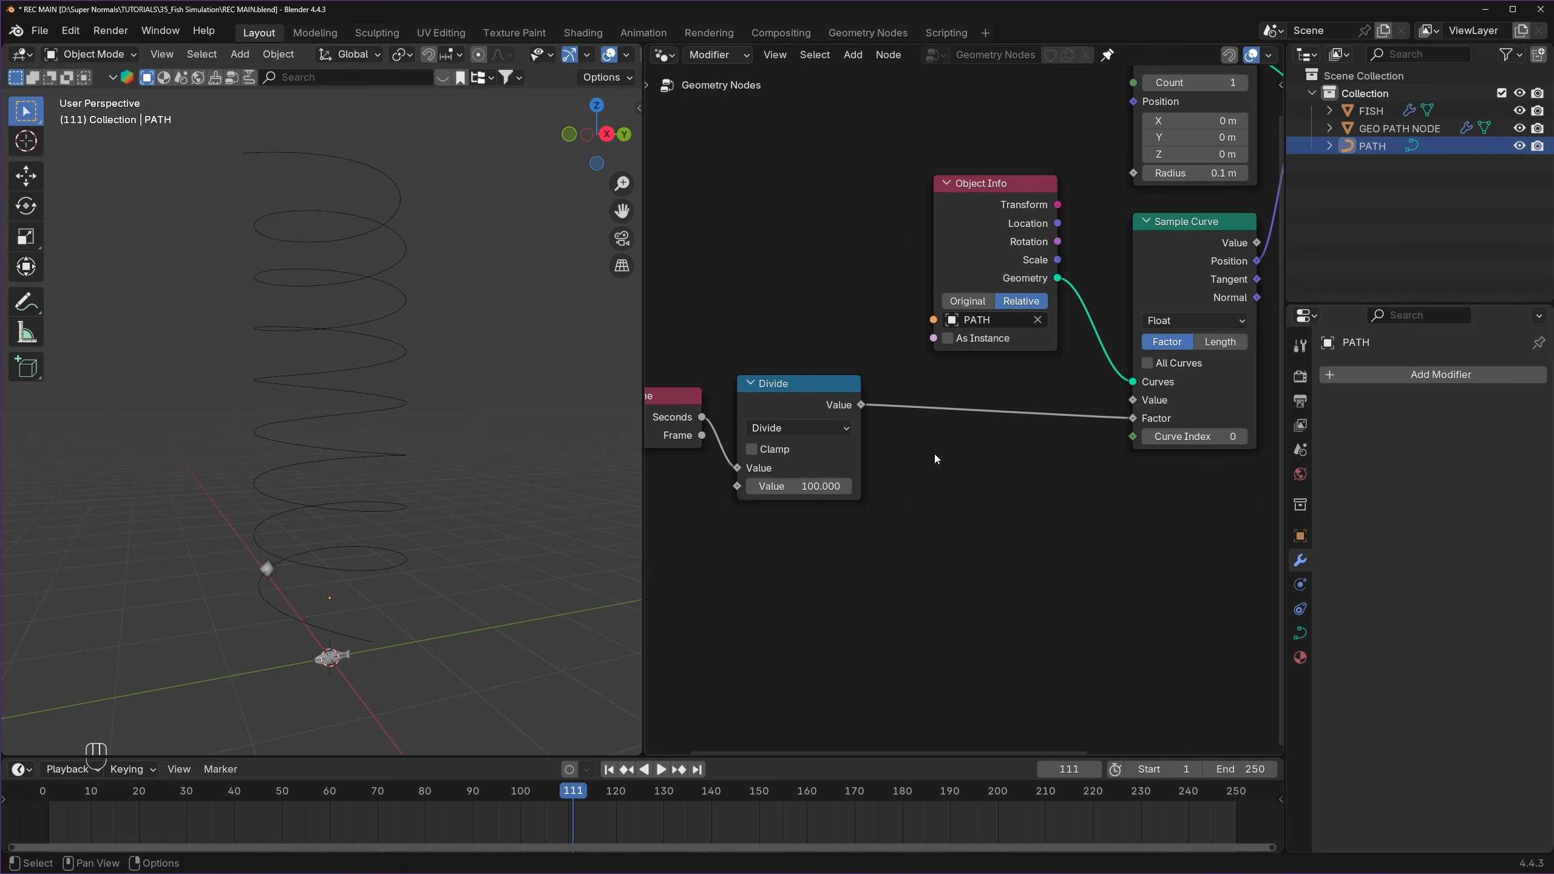
# - Duplicate the Divide node, insert the copy before Sample Curve's Factor, set it to Fraction, and play the animation
pyautogui.click(804, 406)
pyautogui.hotkey('shift', 'd')
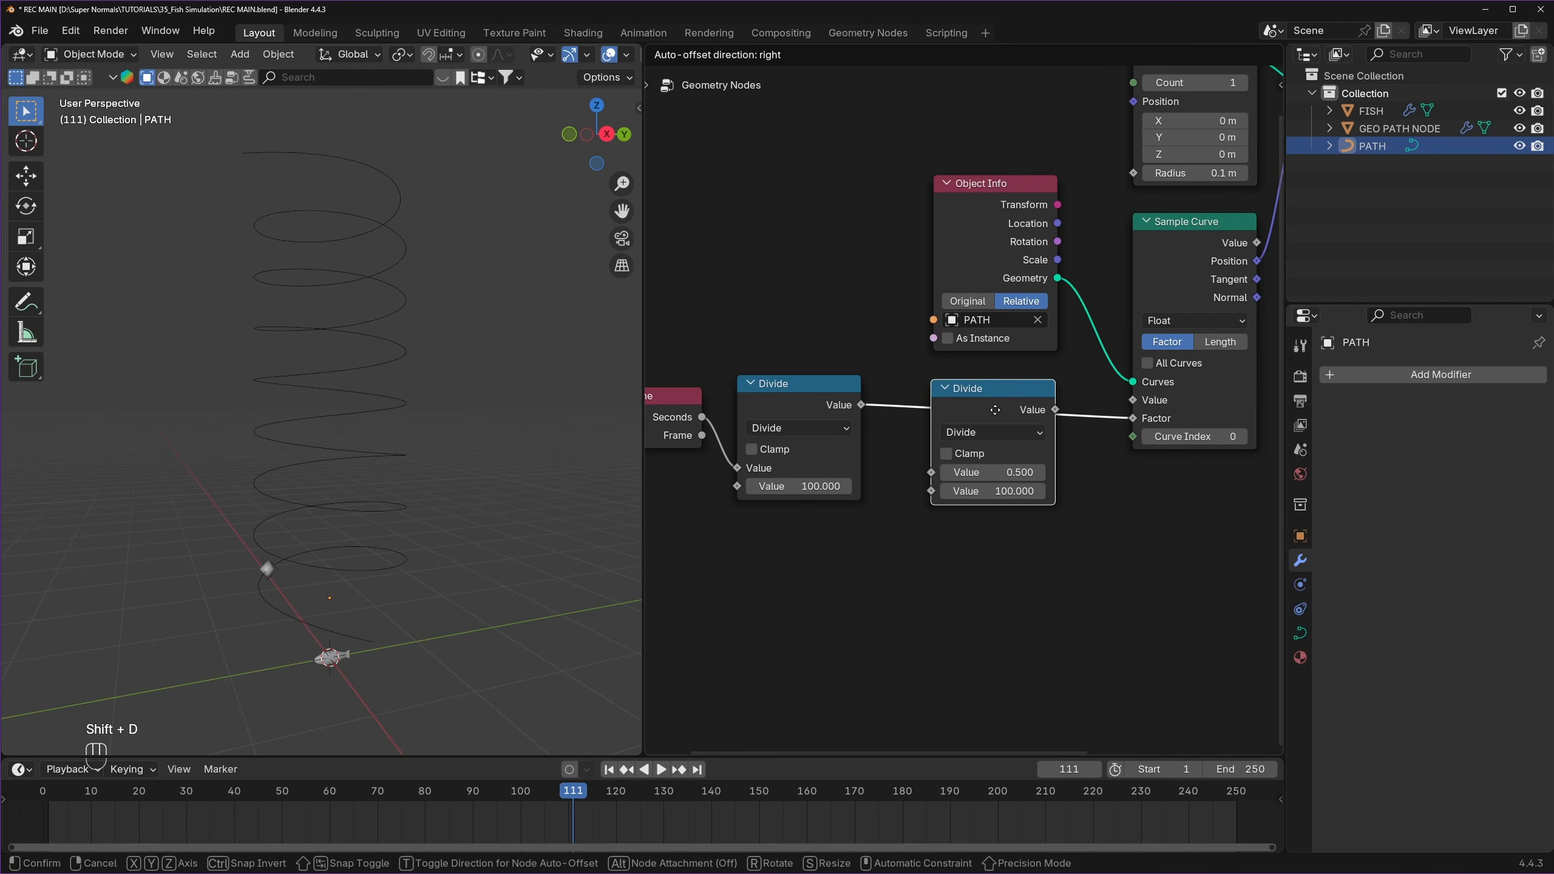
pyautogui.click(995, 408)
pyautogui.scroll(3, 981, 434)
pyautogui.click(975, 427)
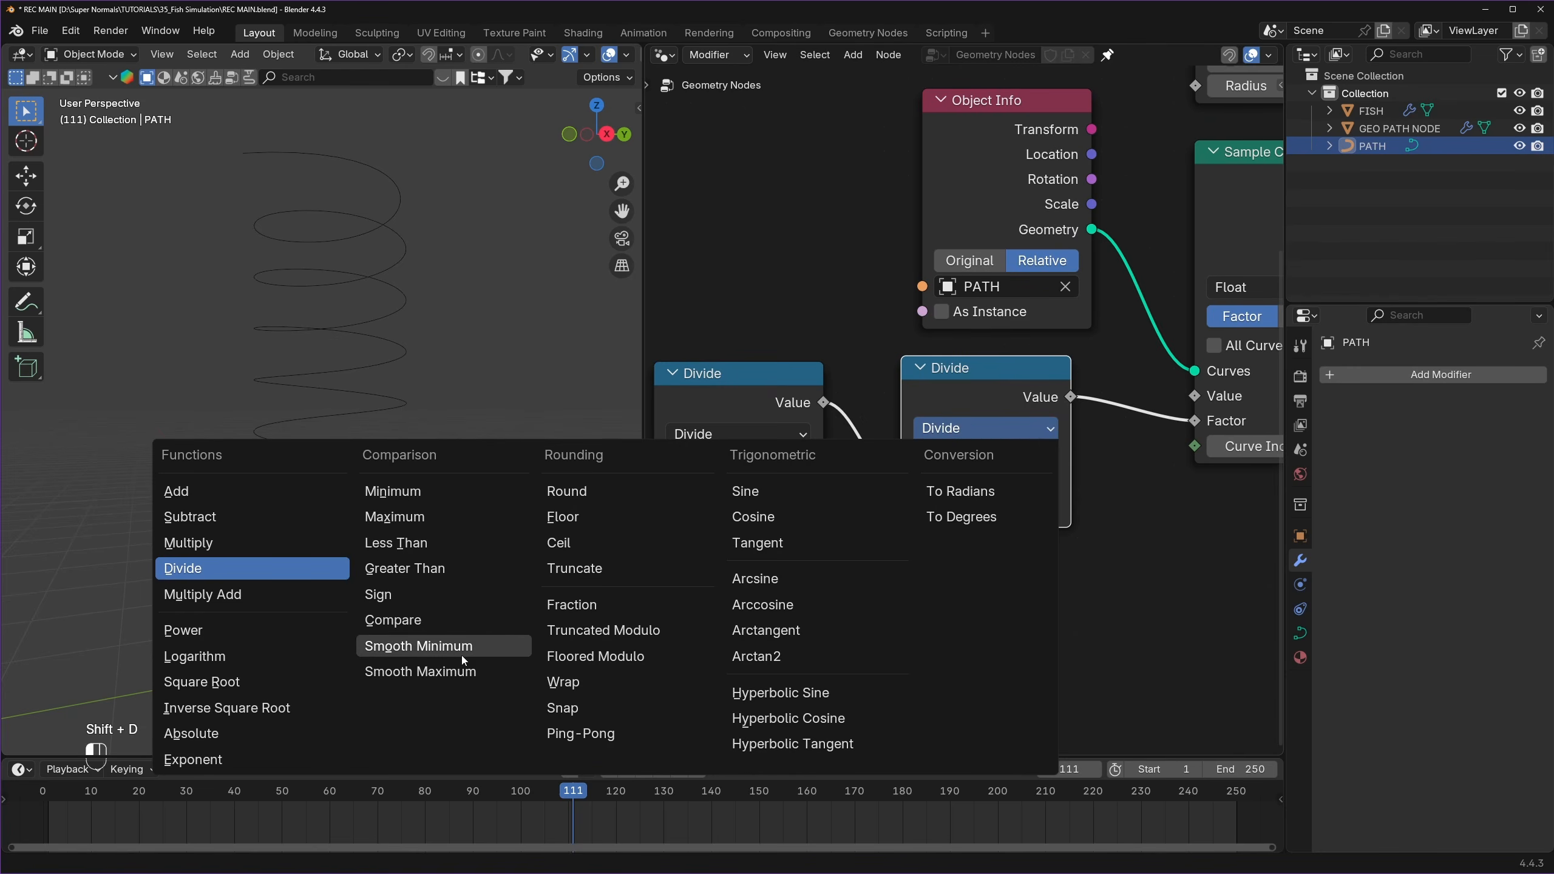
pyautogui.click(571, 604)
pyautogui.press('space')
pyautogui.press('space')
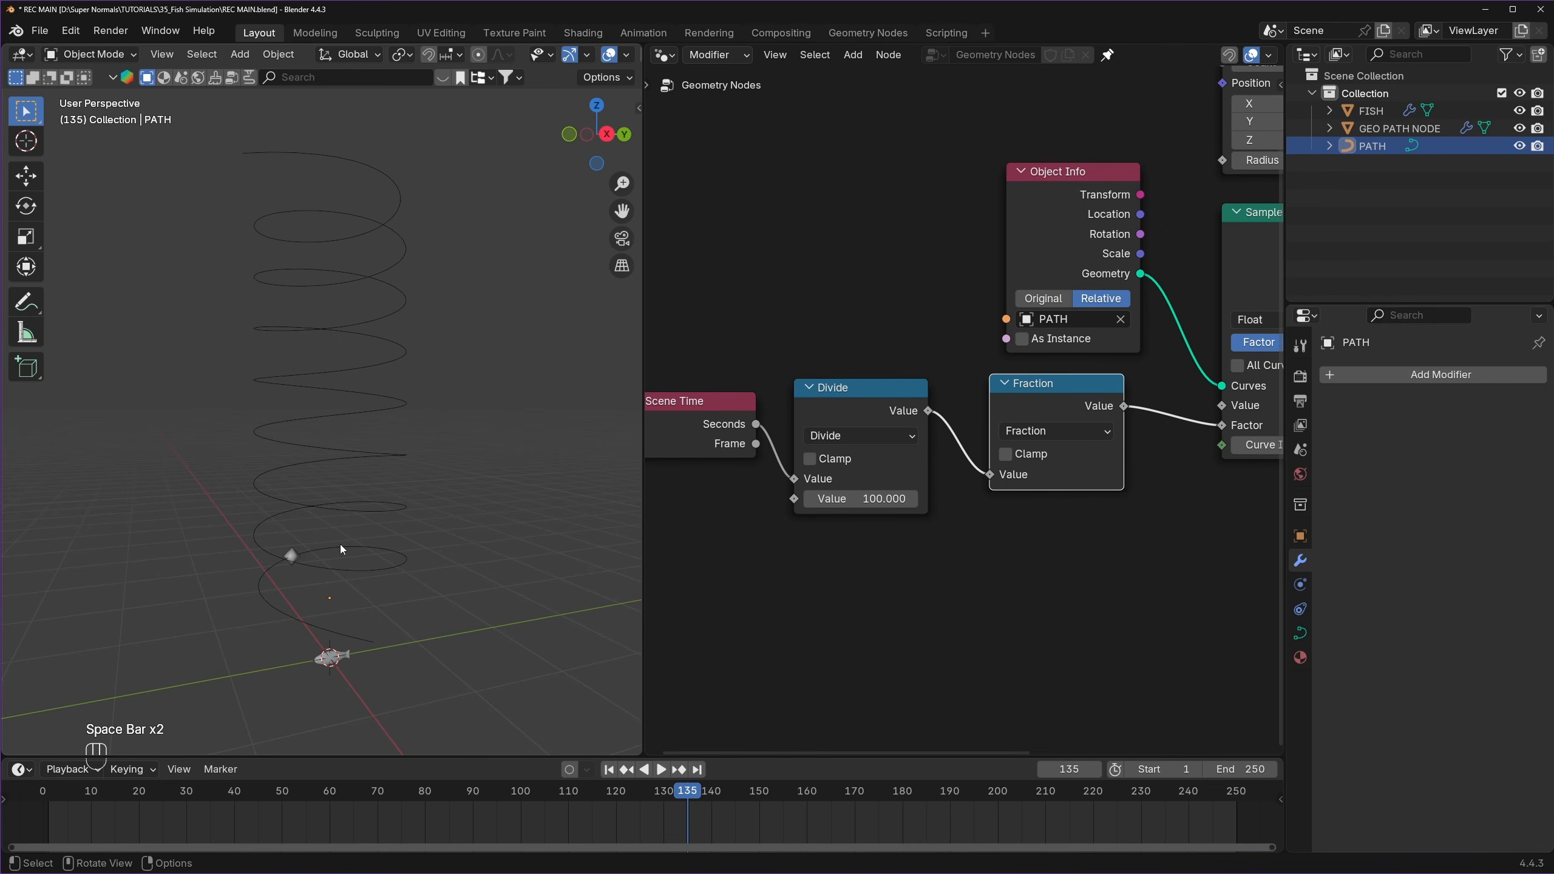
# - Mute the Divide node temporarily, play the animation from frame 0 to check the looping, and unmute the node
pyautogui.click(843, 410)
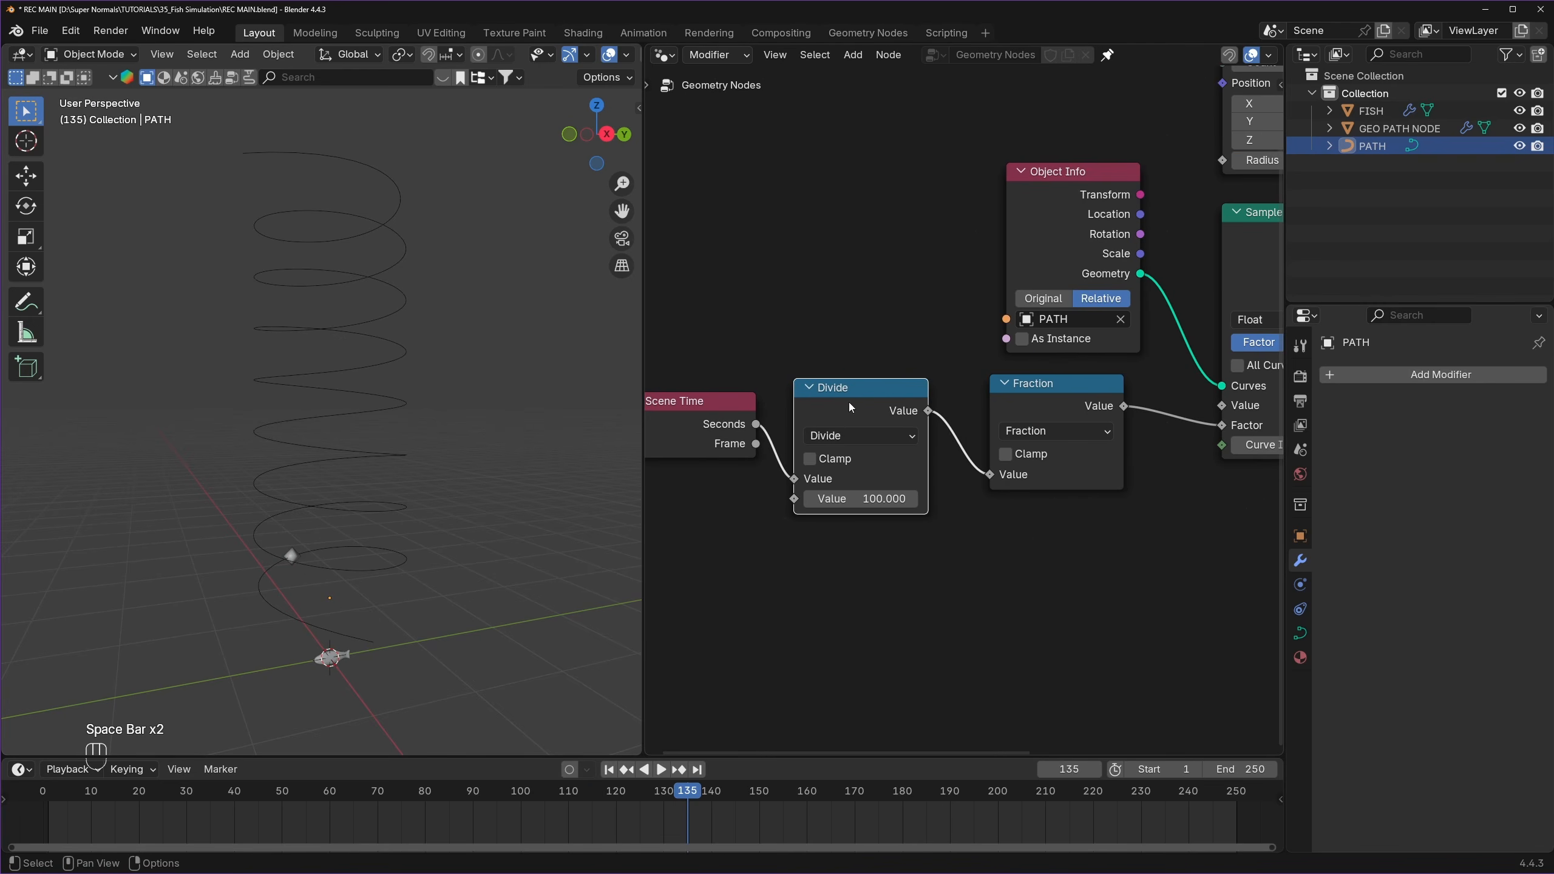
pyautogui.press('m')
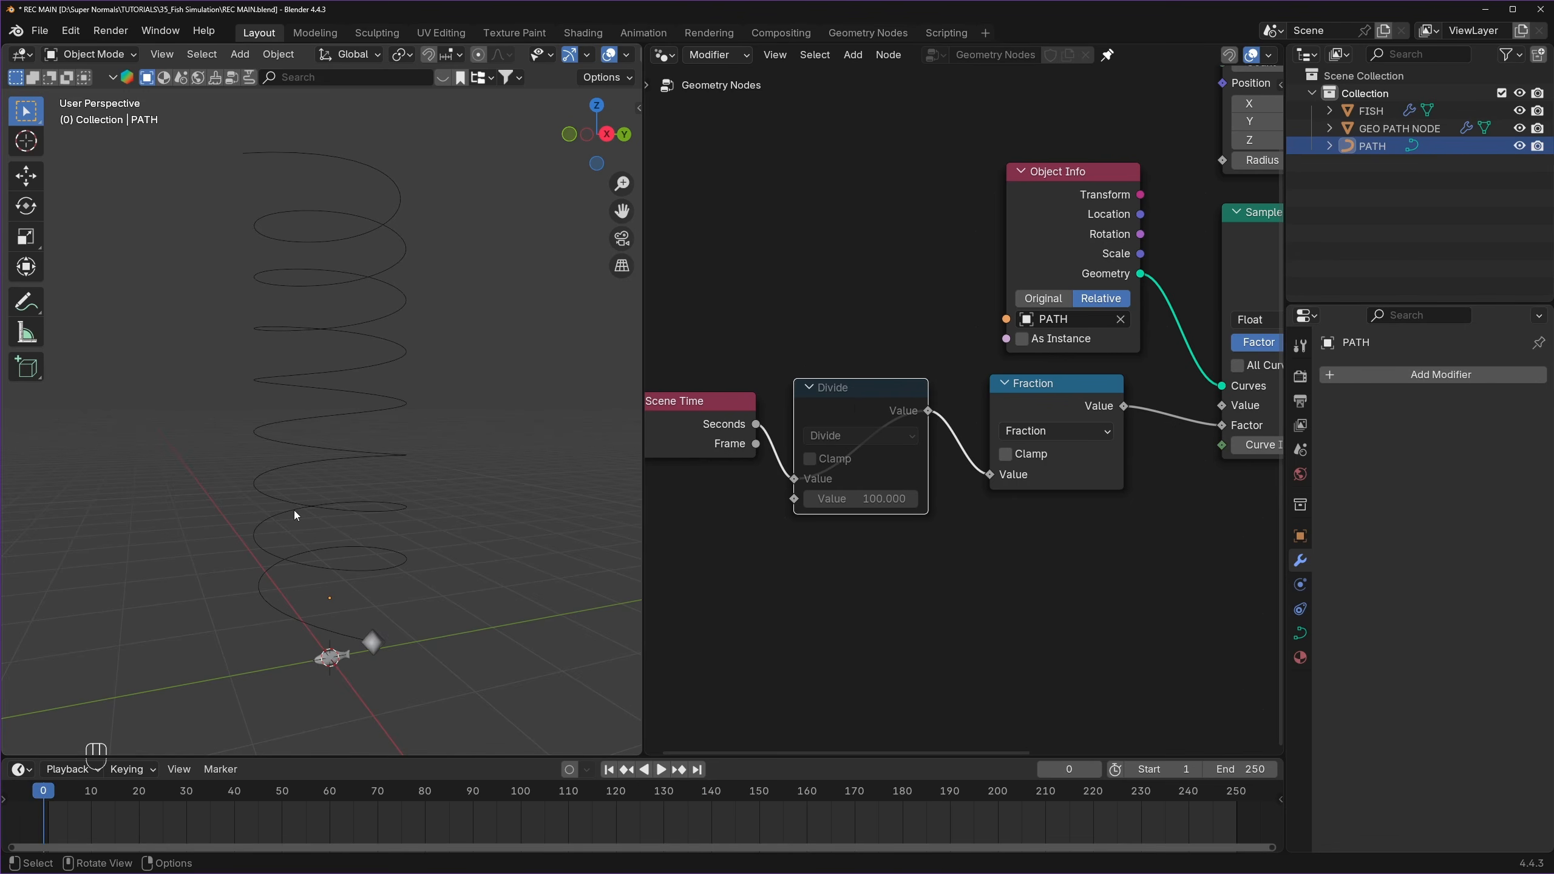
pyautogui.press('space')
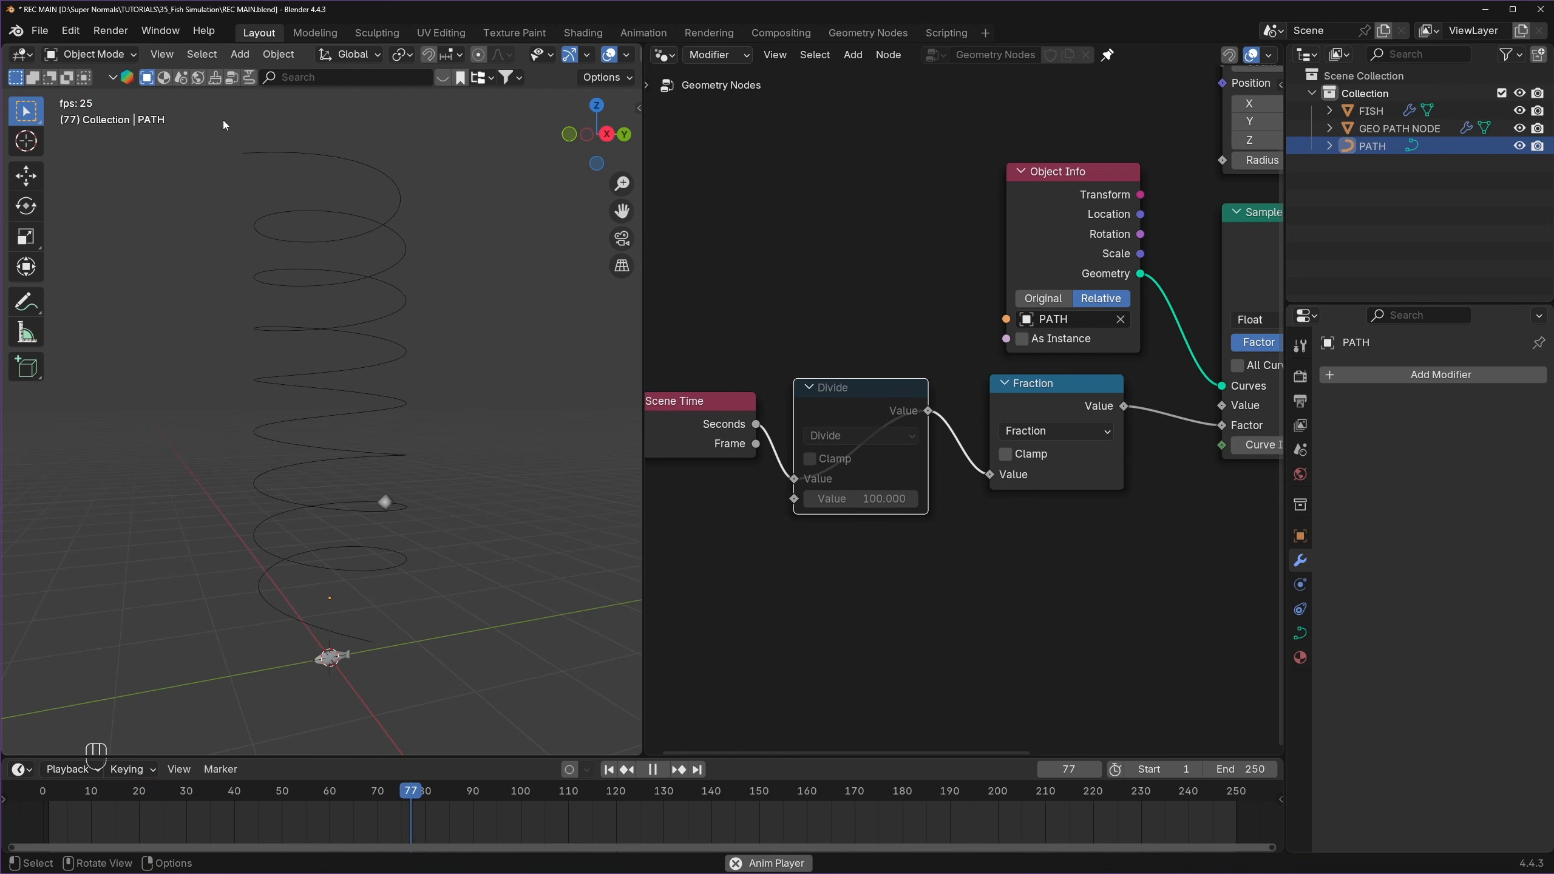
pyautogui.press('space')
pyautogui.press('m')
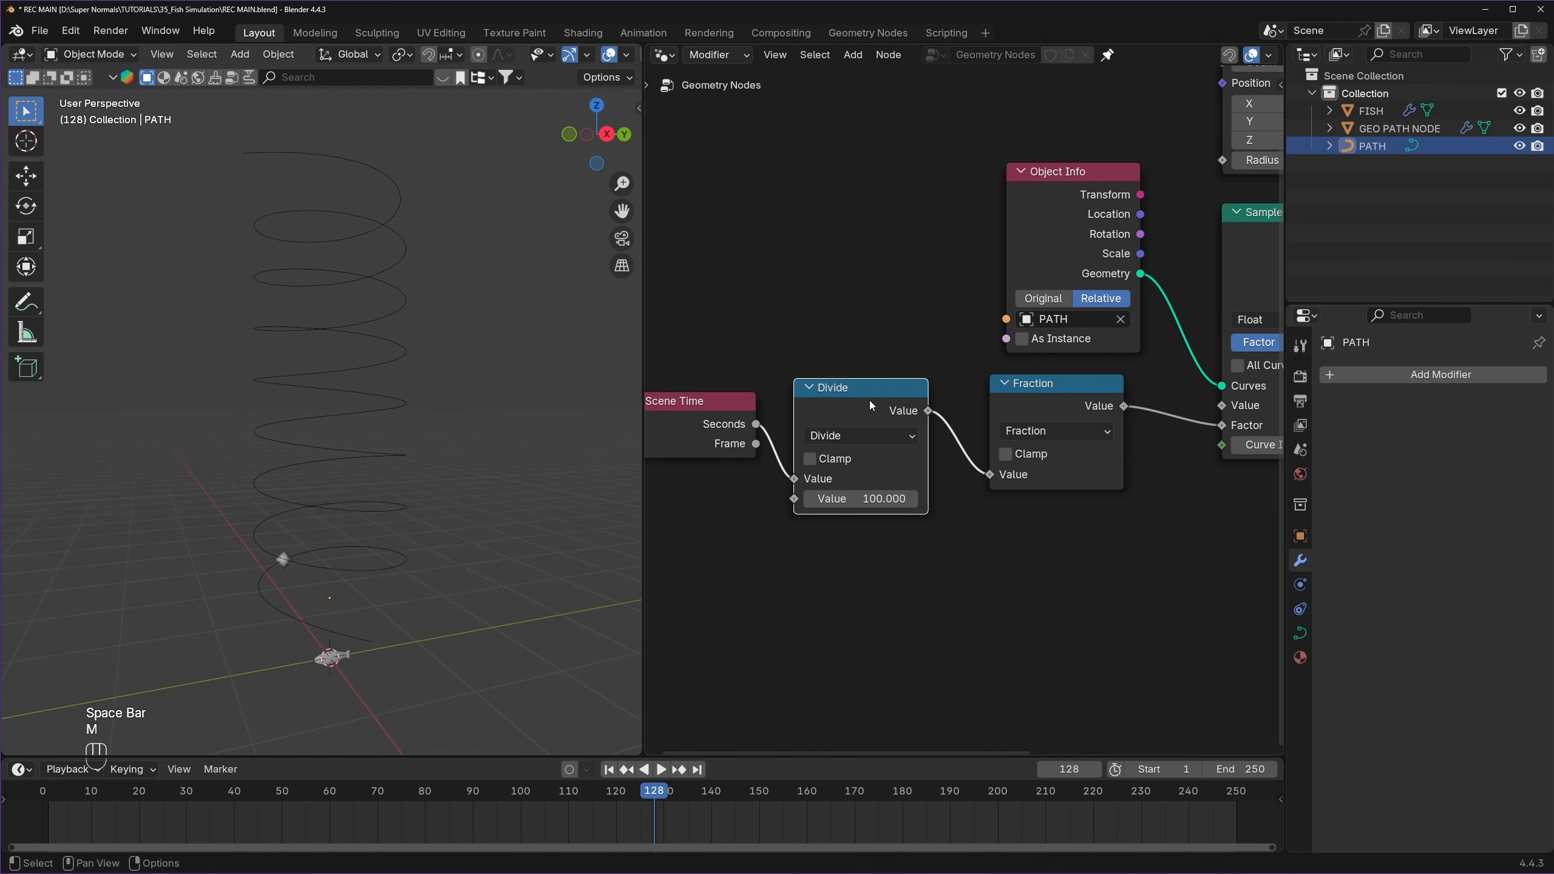
# - Set the Points node's Count to 4000 and zoom in on the point on the spiral
pyautogui.scroll(-1, 1007, 537)
pyautogui.moveTo(311, 561); pyautogui.dragTo(275, 554, button='middle')
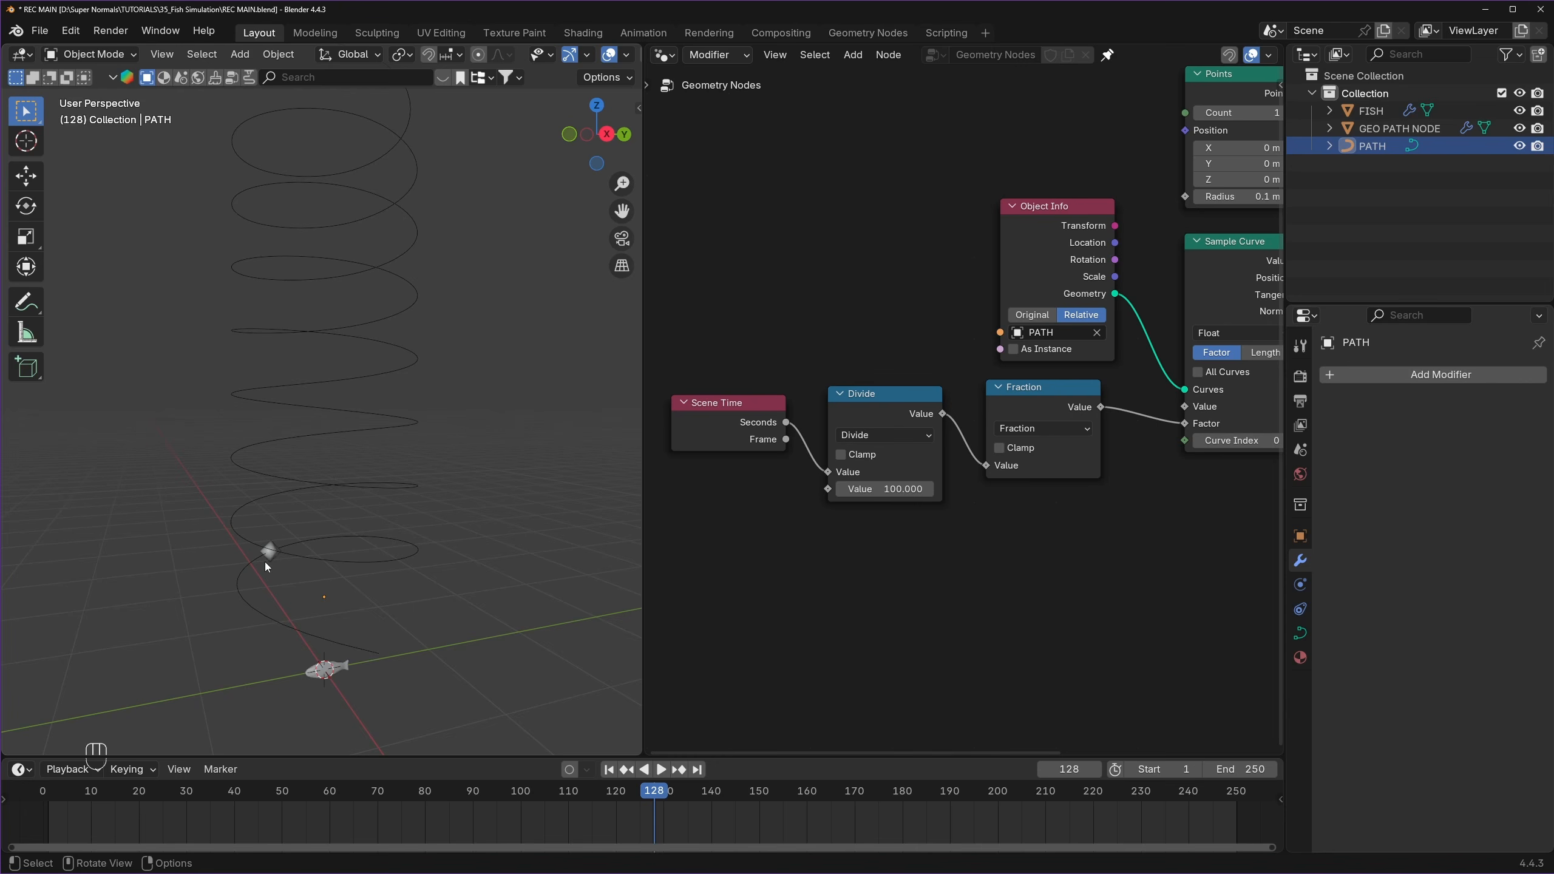
pyautogui.scroll(-1, 284, 541)
pyautogui.keyDown('shift'); pyautogui.moveTo(335, 464); pyautogui.dragTo(323, 488, button='middle'); pyautogui.keyUp('shift')
pyautogui.scroll(-2, 917, 405)
pyautogui.moveTo(1157, 286); pyautogui.dragTo(874, 503, button='middle')
pyautogui.scroll(6, 918, 453)
pyautogui.moveTo(909, 433); pyautogui.dragTo(959, 442, button='middle')
pyautogui.scroll(3, 959, 434)
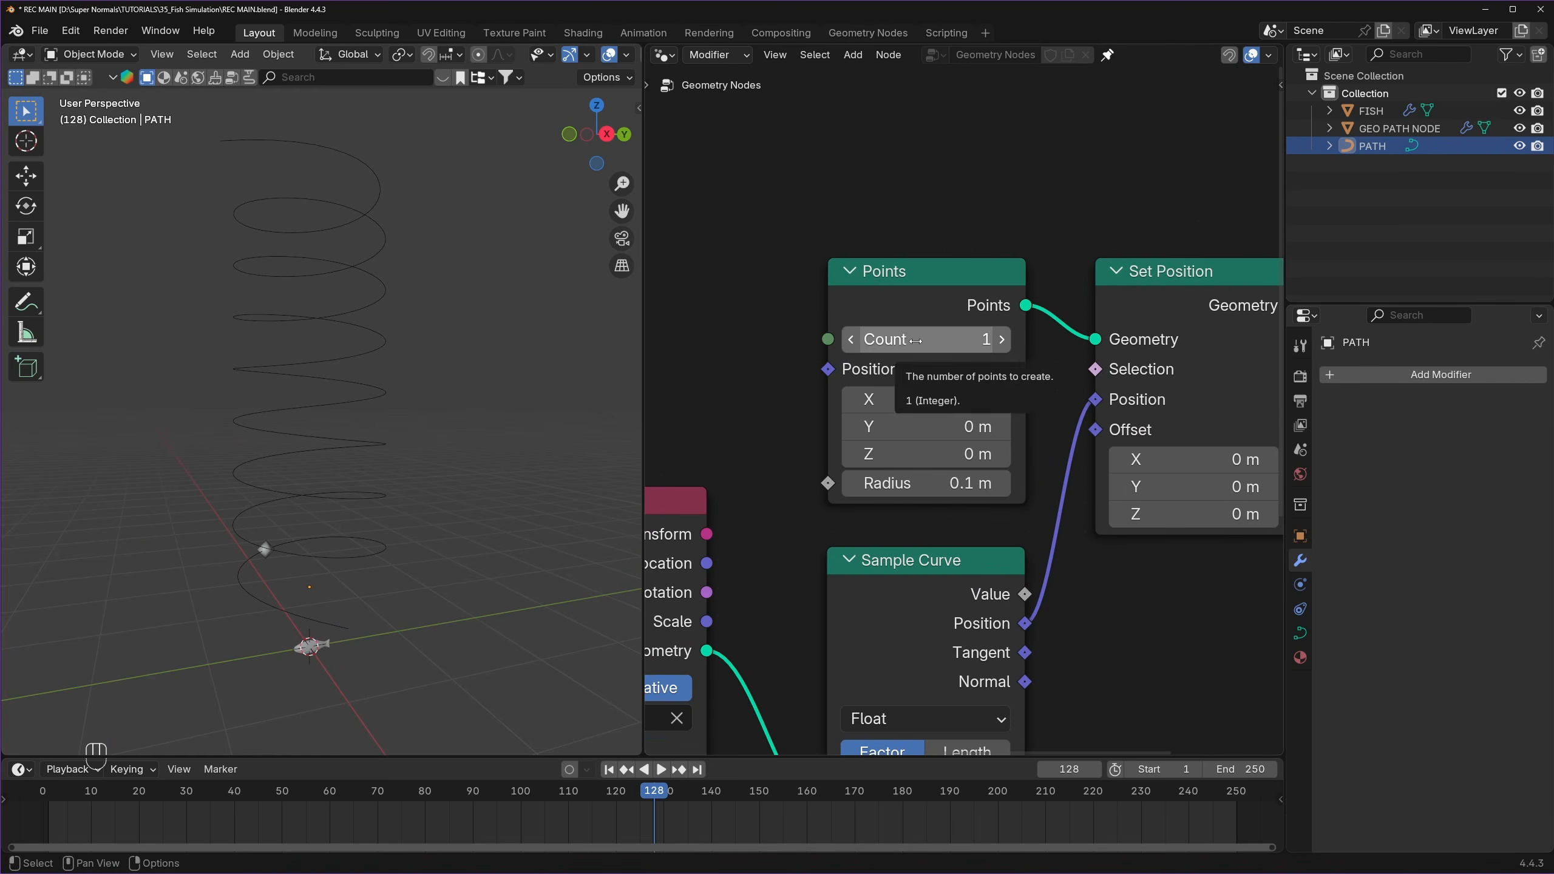
pyautogui.click(915, 341)
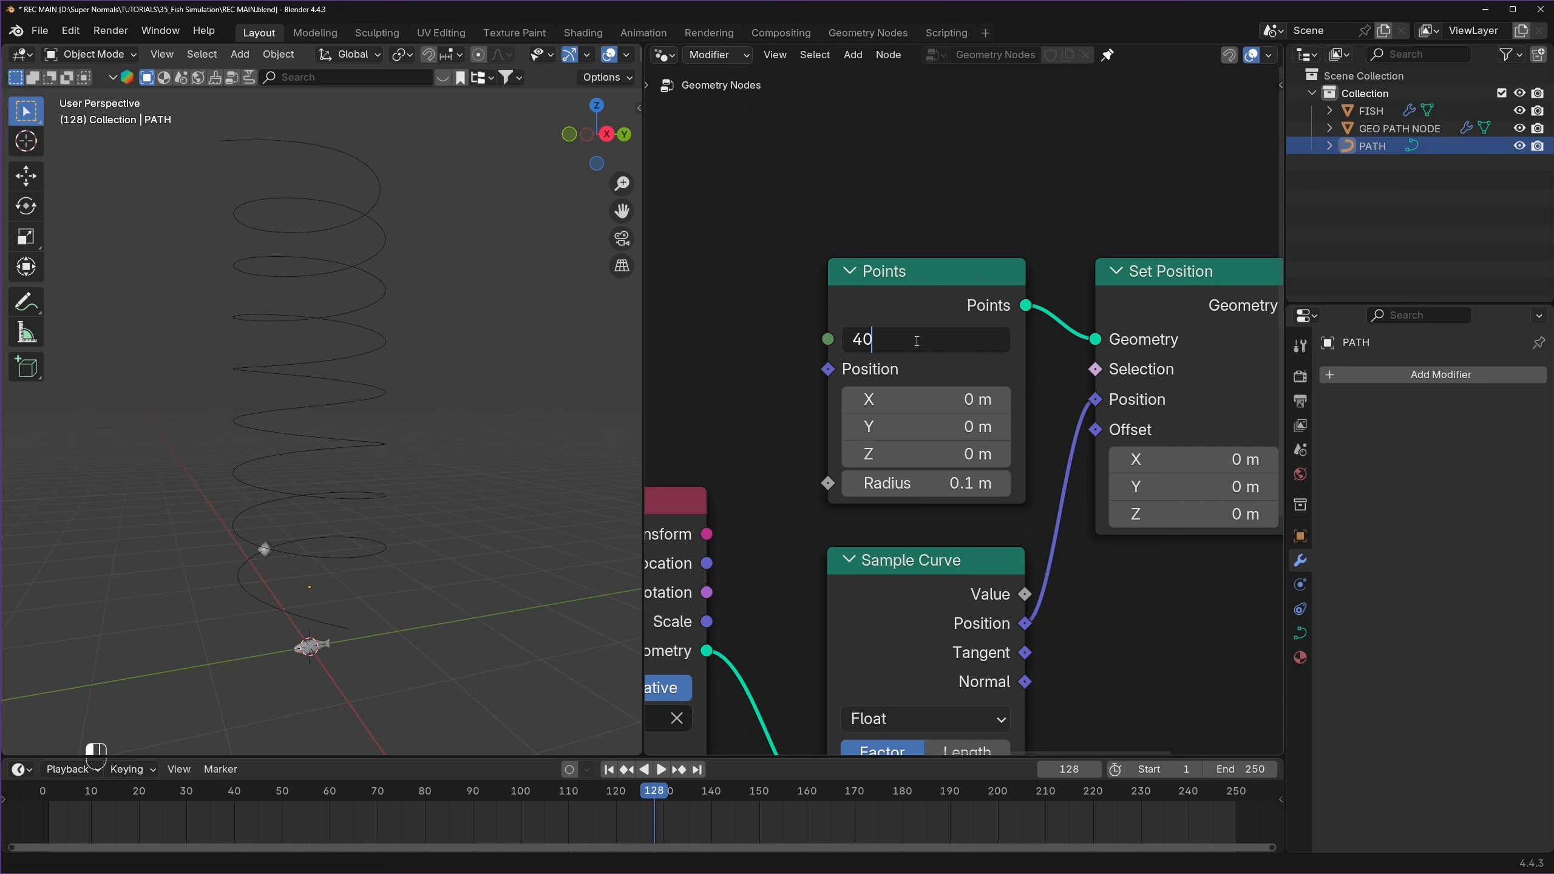
pyautogui.write('4000')
pyautogui.press('Return')
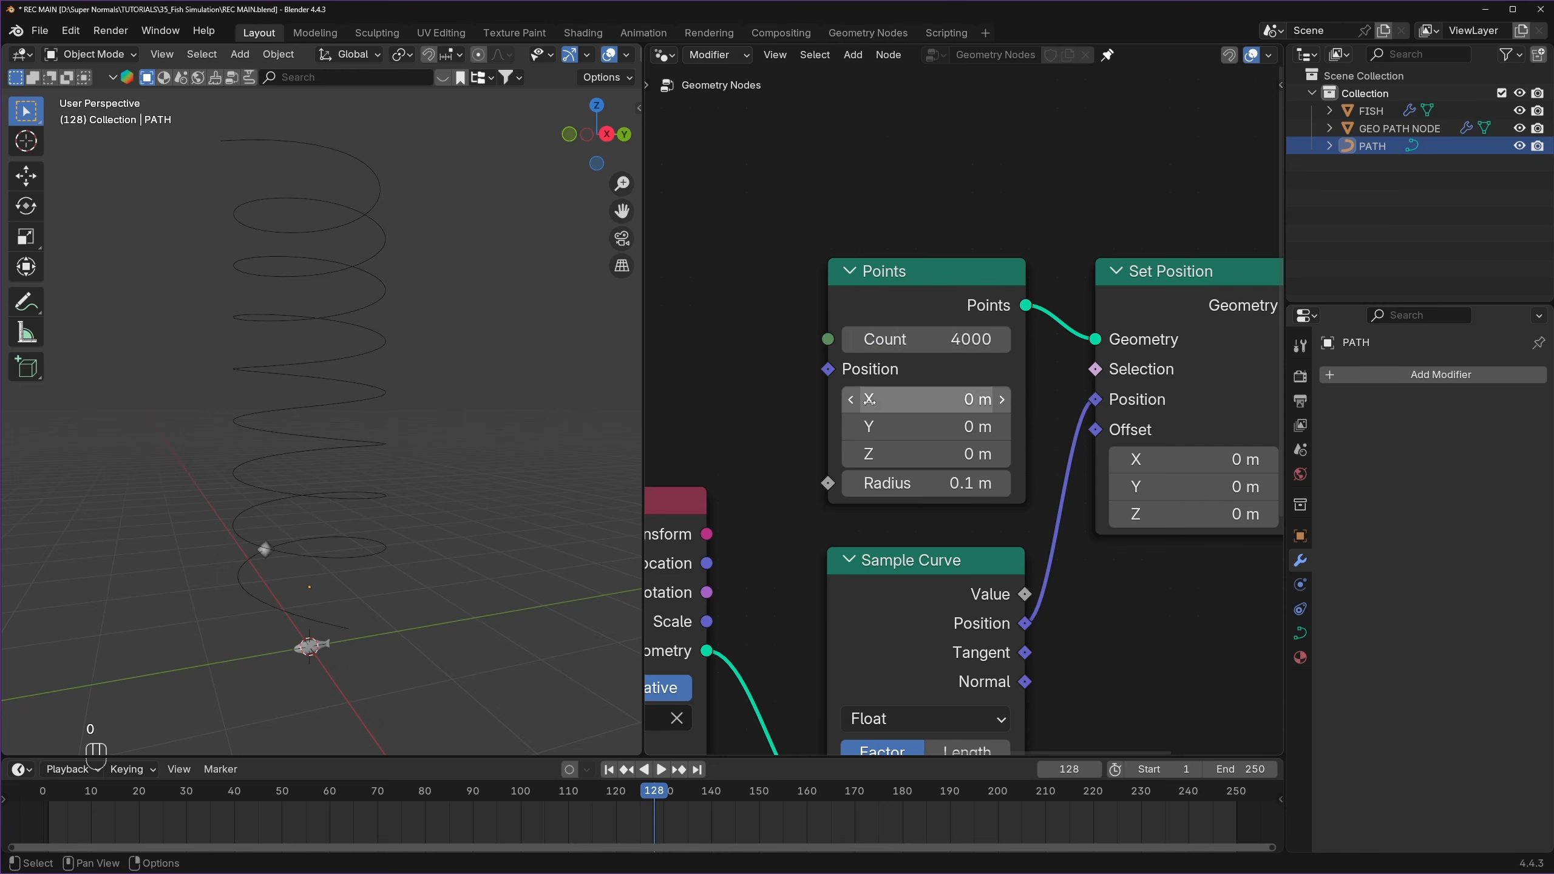
pyautogui.scroll(-2, 906, 367)
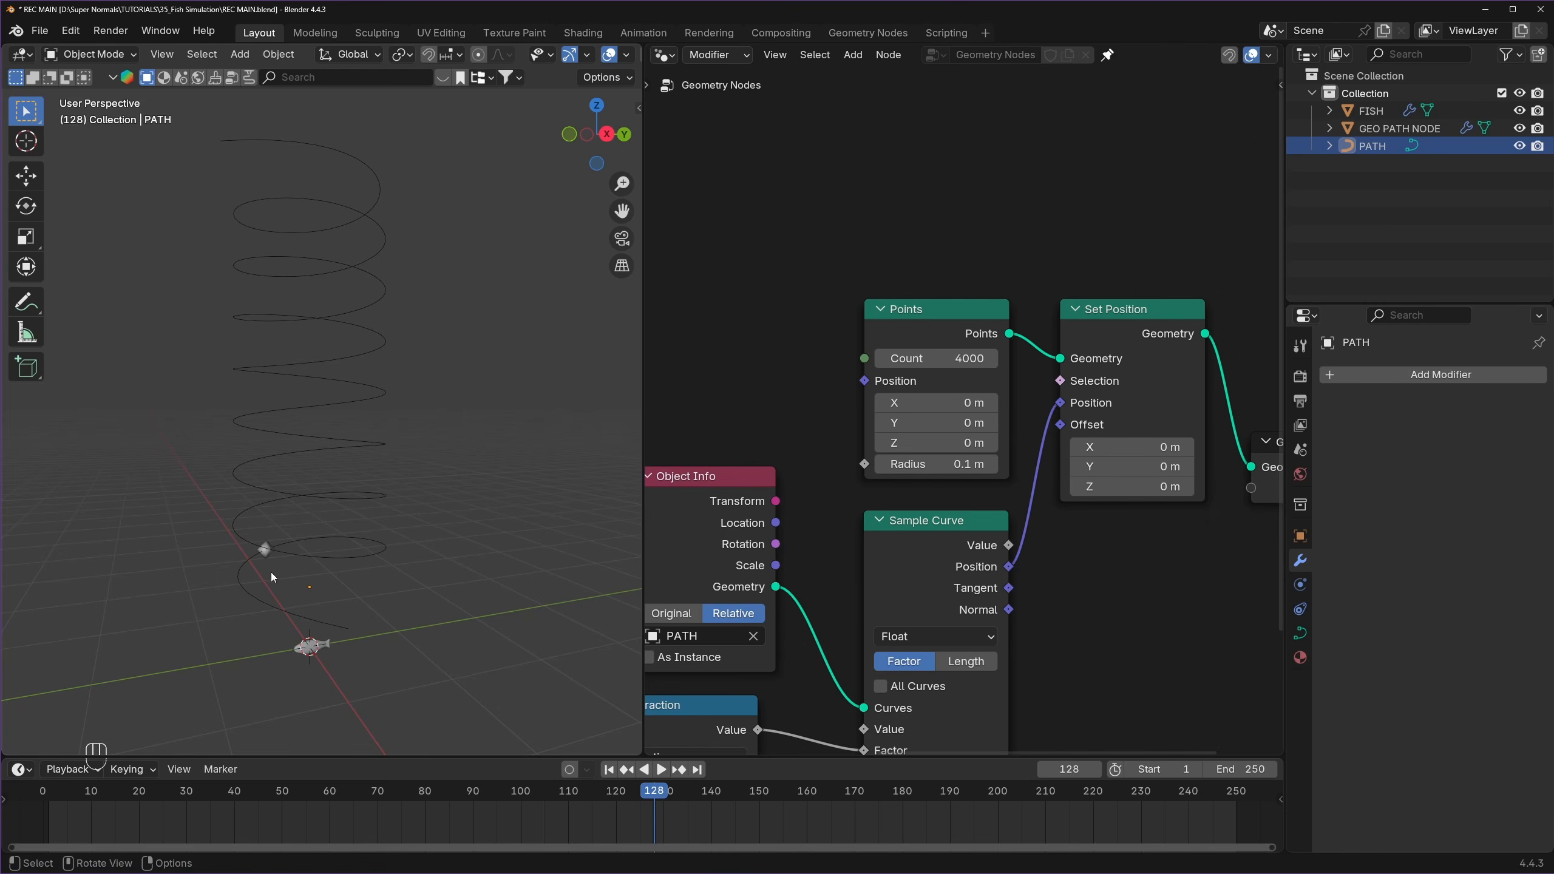
pyautogui.scroll(8, 271, 572)
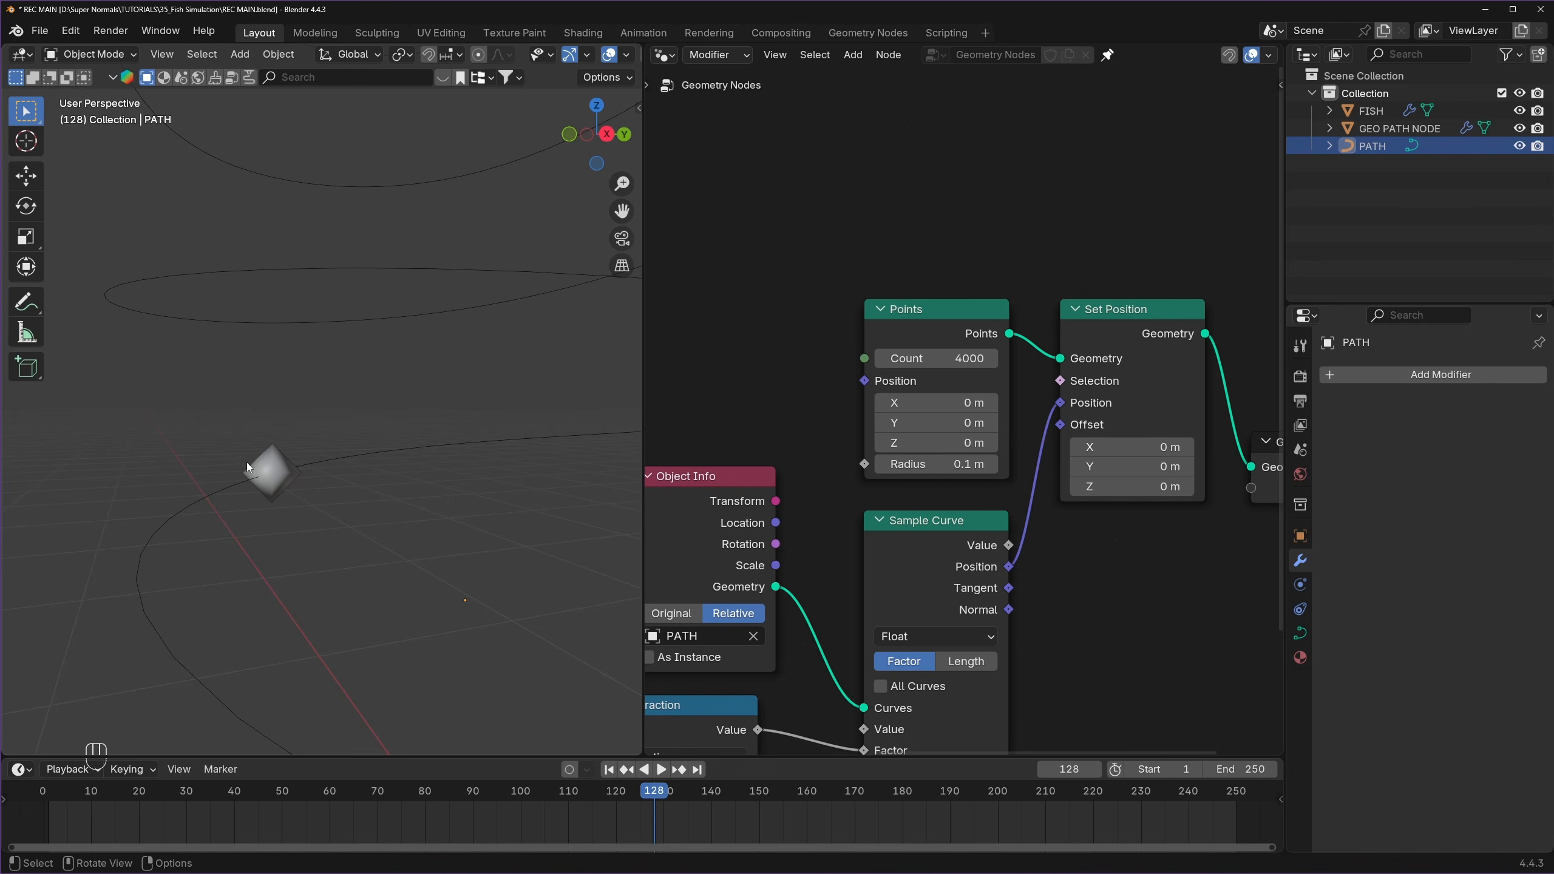
pyautogui.scroll(-3, 972, 534)
# - Move the Divide node left and the Fraction node right to open a gap between them in the node chain
pyautogui.moveTo(972, 534); pyautogui.dragTo(1112, 403, button='middle')
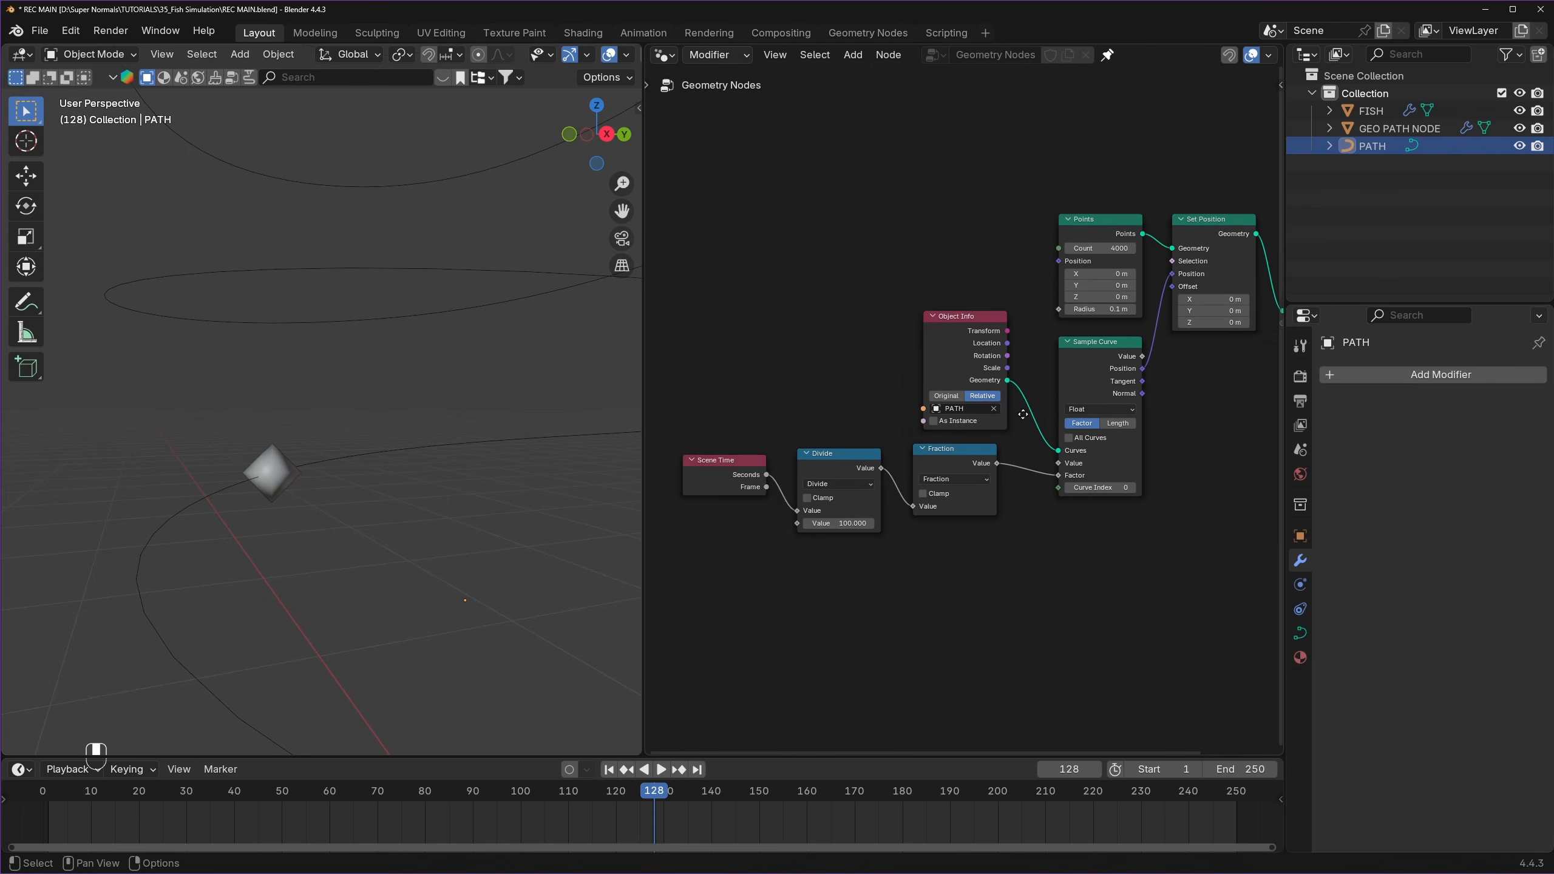
pyautogui.scroll(3, 1014, 483)
pyautogui.moveTo(1089, 550); pyautogui.dragTo(711, 343)
pyautogui.press('g')
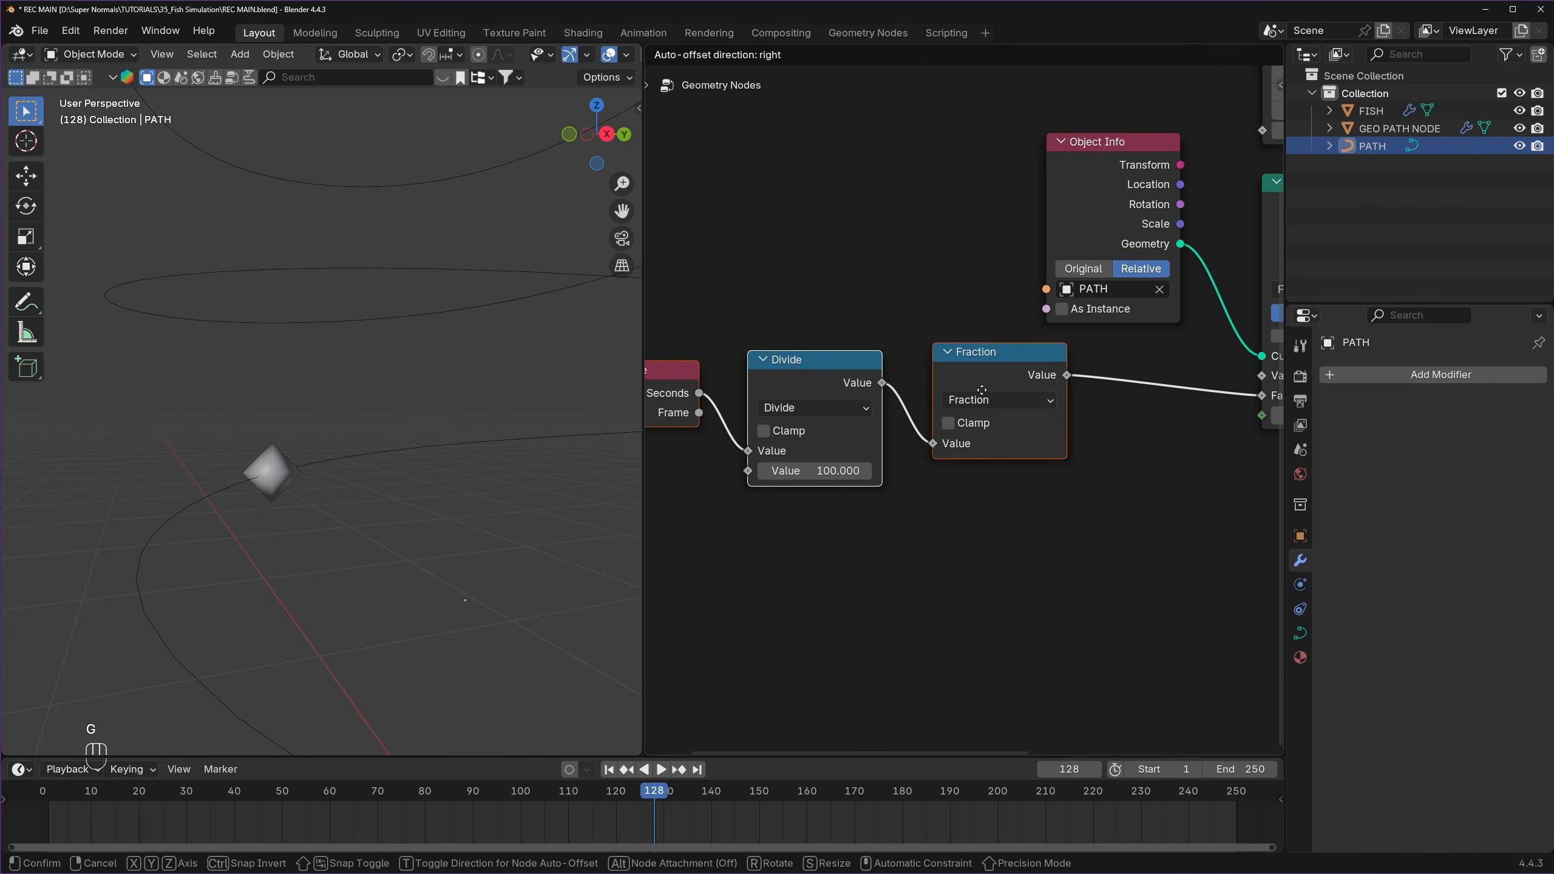
pyautogui.click(588, 343)
pyautogui.click(959, 369)
pyautogui.press('g')
pyautogui.click(1144, 369)
# - Duplicate the Divide node, insert the copy between Divide and Fraction, and set its operation to Add
pyautogui.click(772, 358)
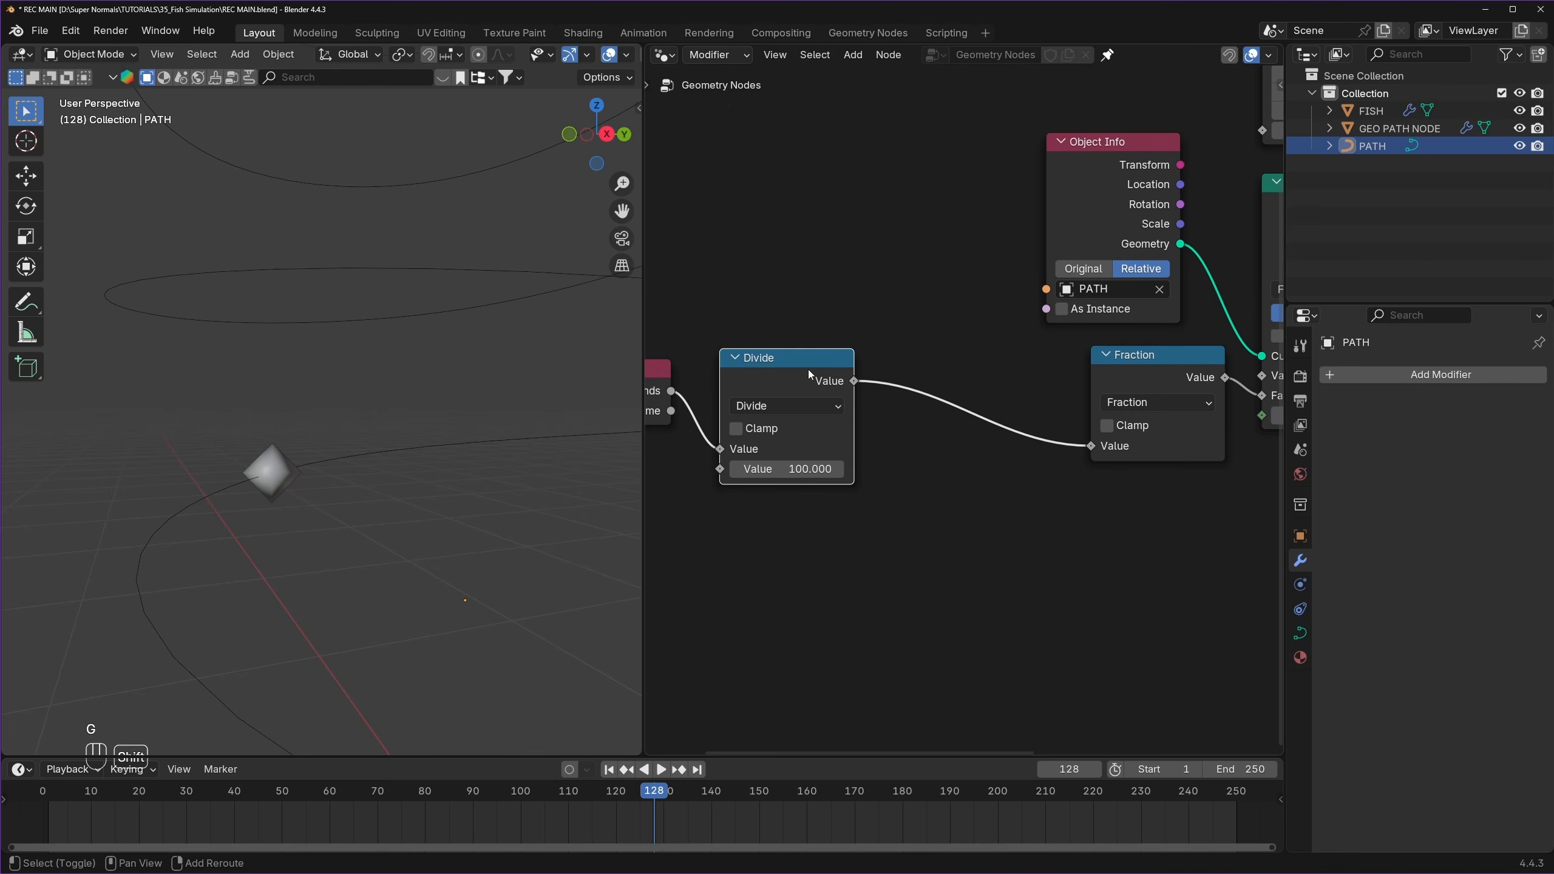
pyautogui.hotkey('shift', 'd')
pyautogui.click(982, 364)
pyautogui.click(960, 401)
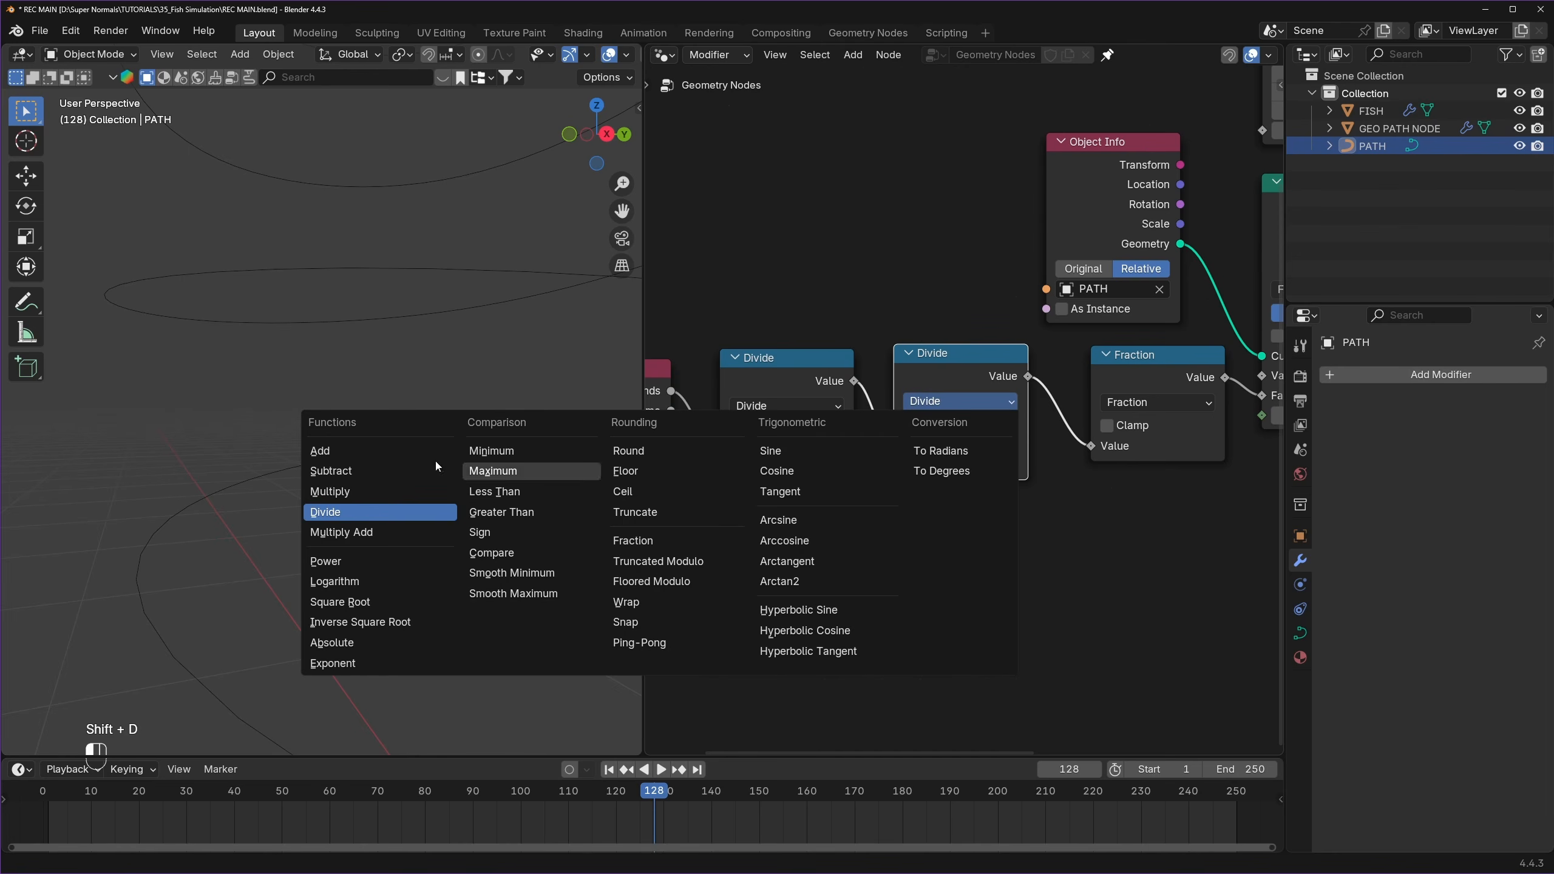
pyautogui.click(319, 449)
# - Add a Random Value node below the Add node and link its Value output to Add's second Value input
pyautogui.moveTo(946, 501); pyautogui.dragTo(959, 398, button='middle')
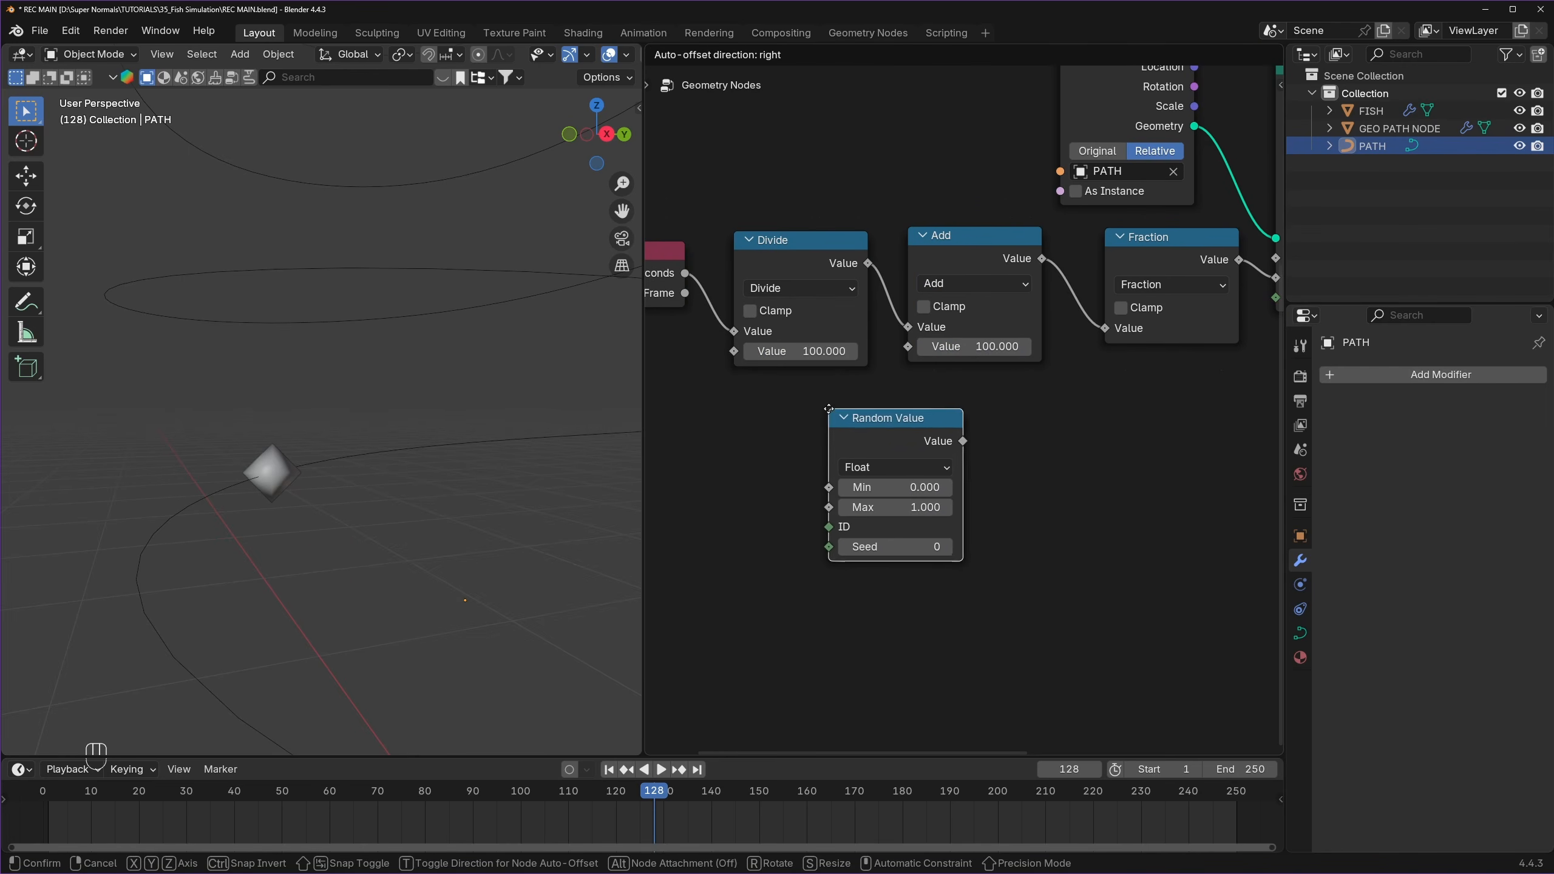
pyautogui.click(904, 388)
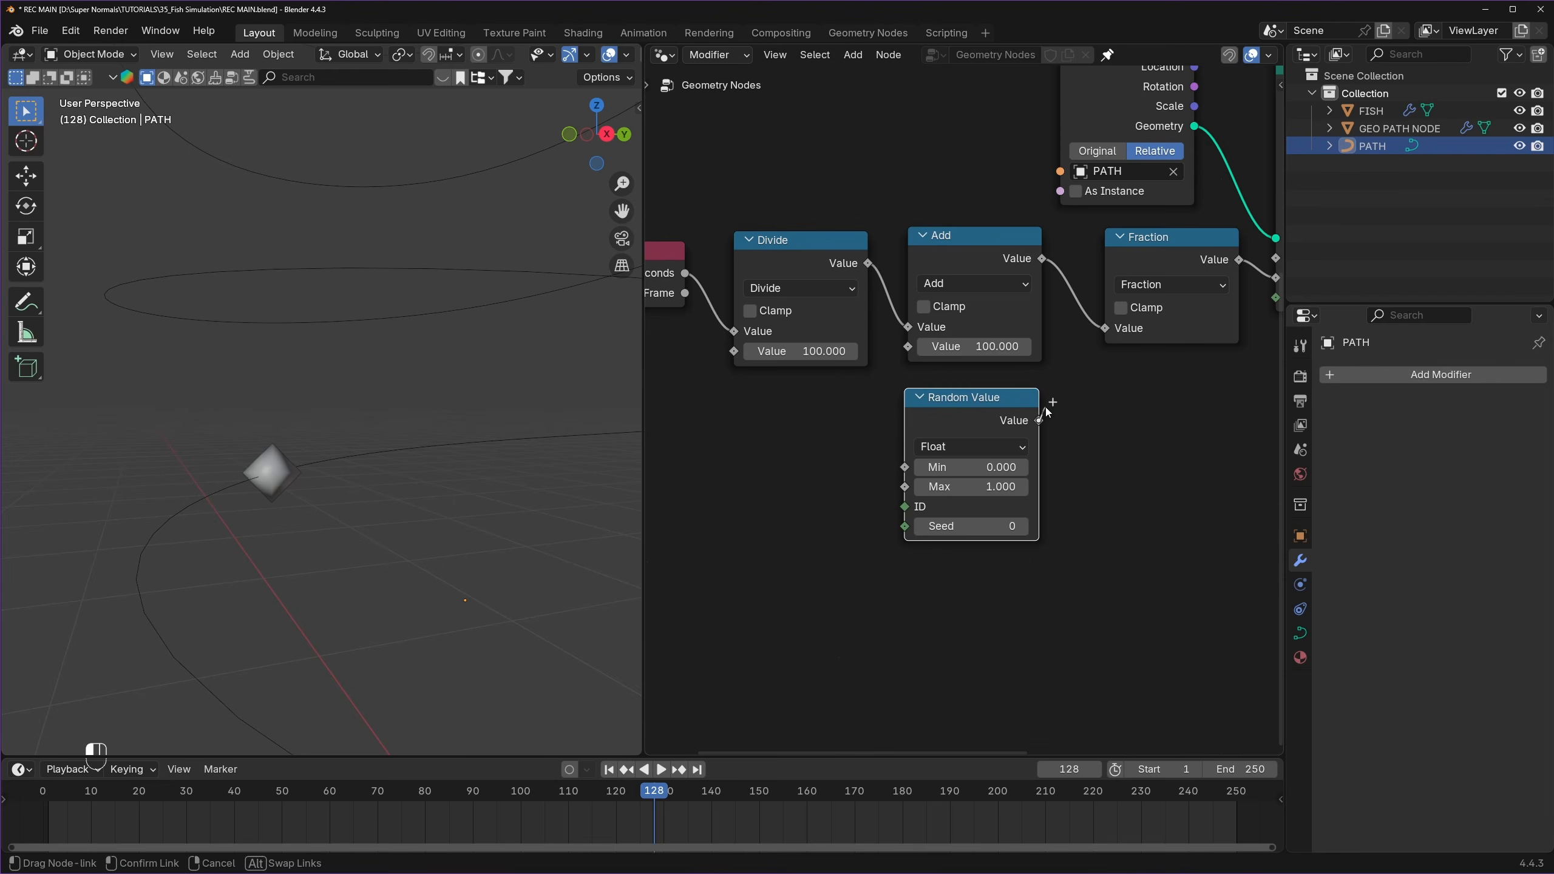
pyautogui.moveTo(1041, 420); pyautogui.dragTo(907, 357)
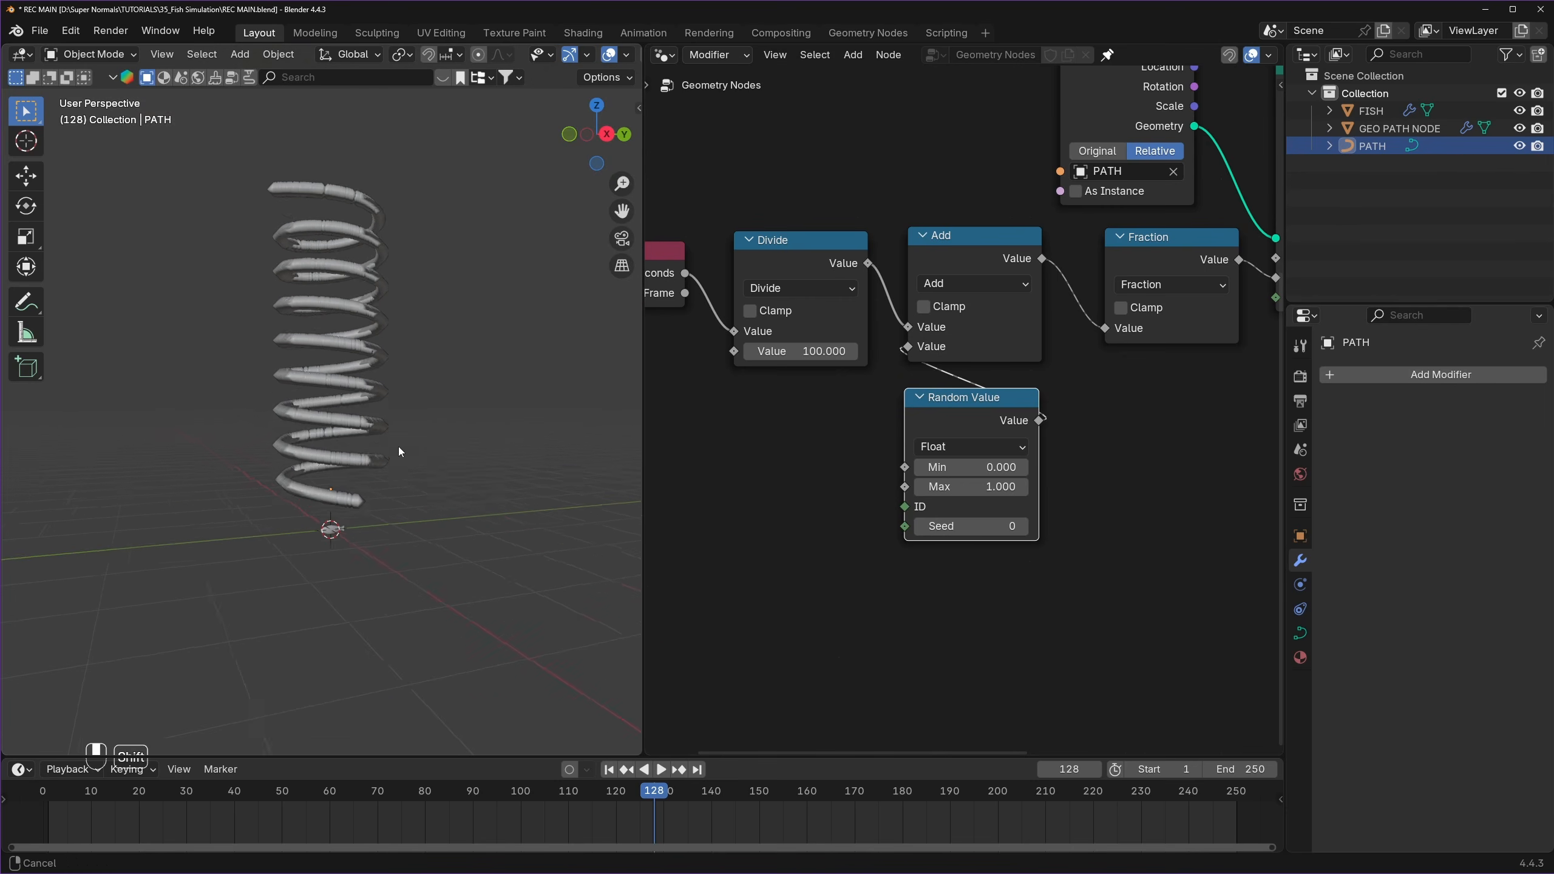
# - Play the animation and set the Random Value node's Max to 100 and Seed to 8
pyautogui.press('space')
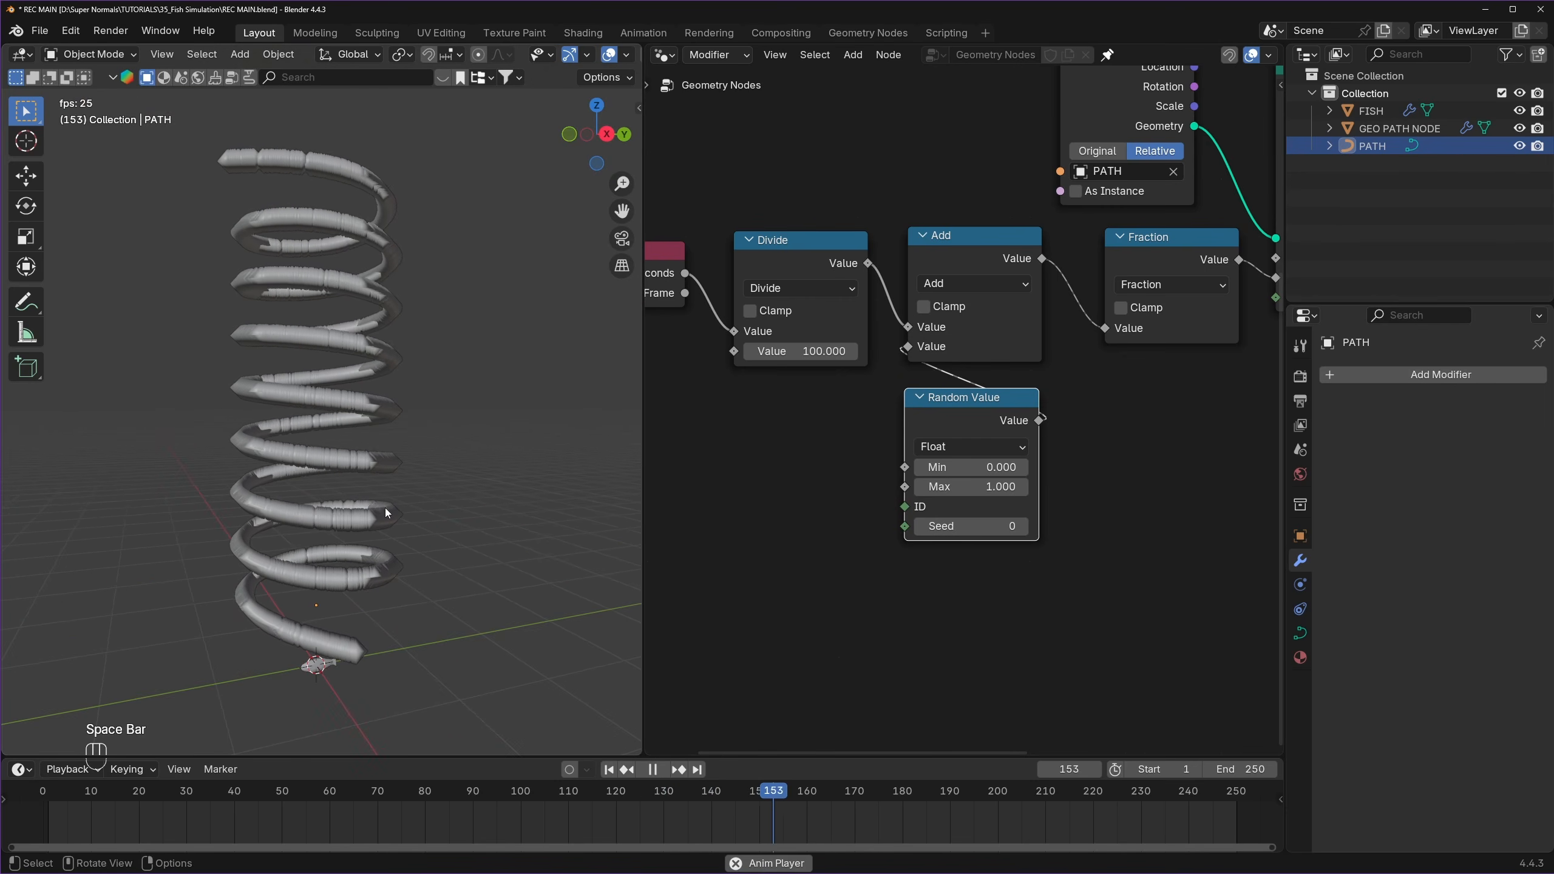
pyautogui.press('space')
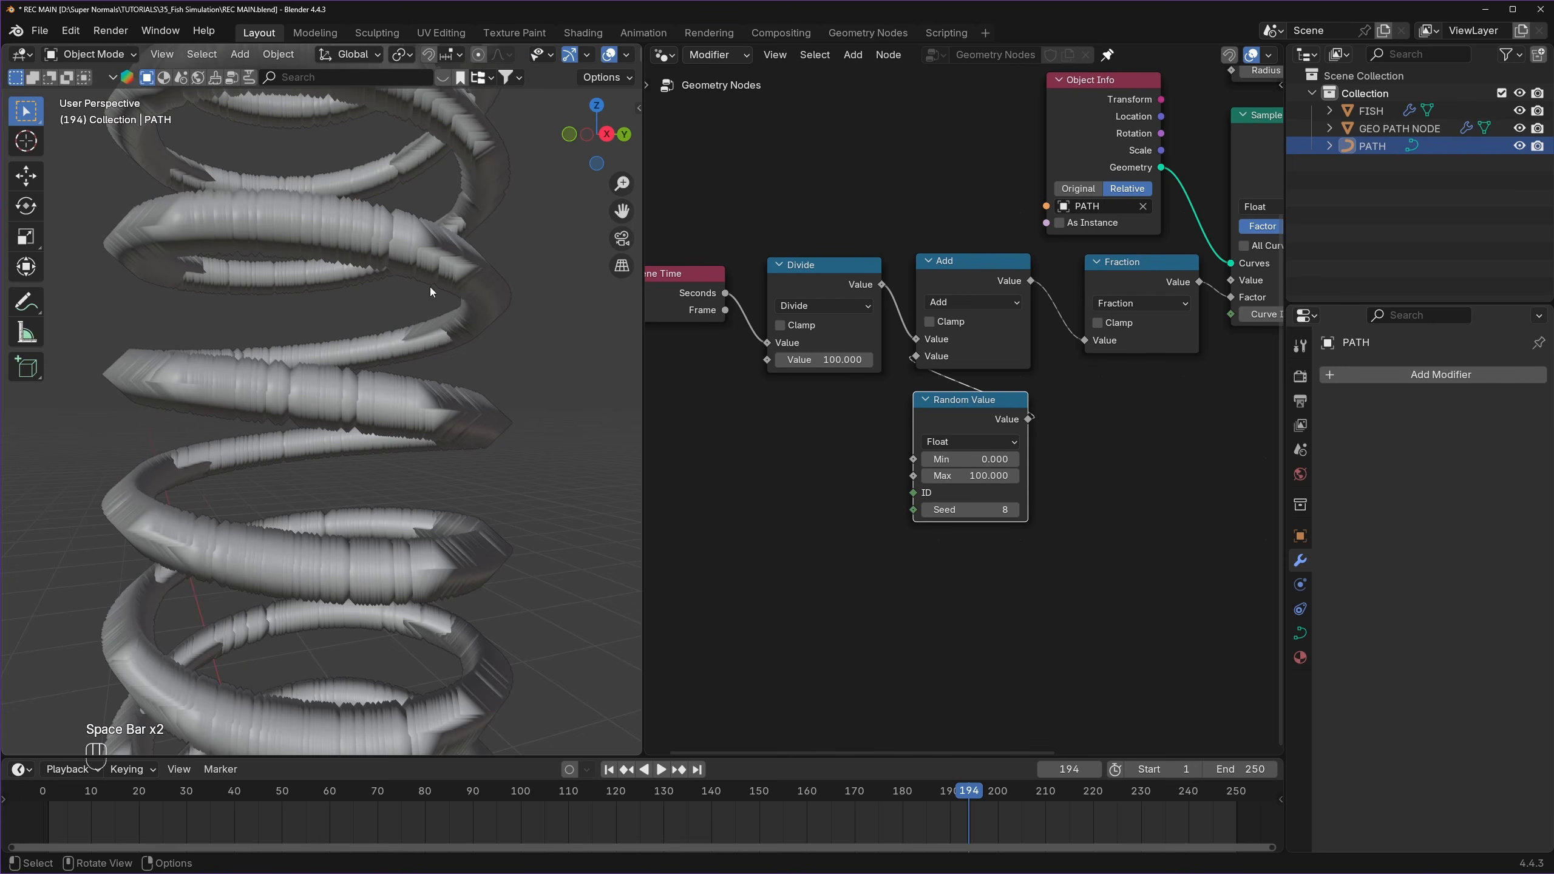
pyautogui.scroll(-4, 282, 406)
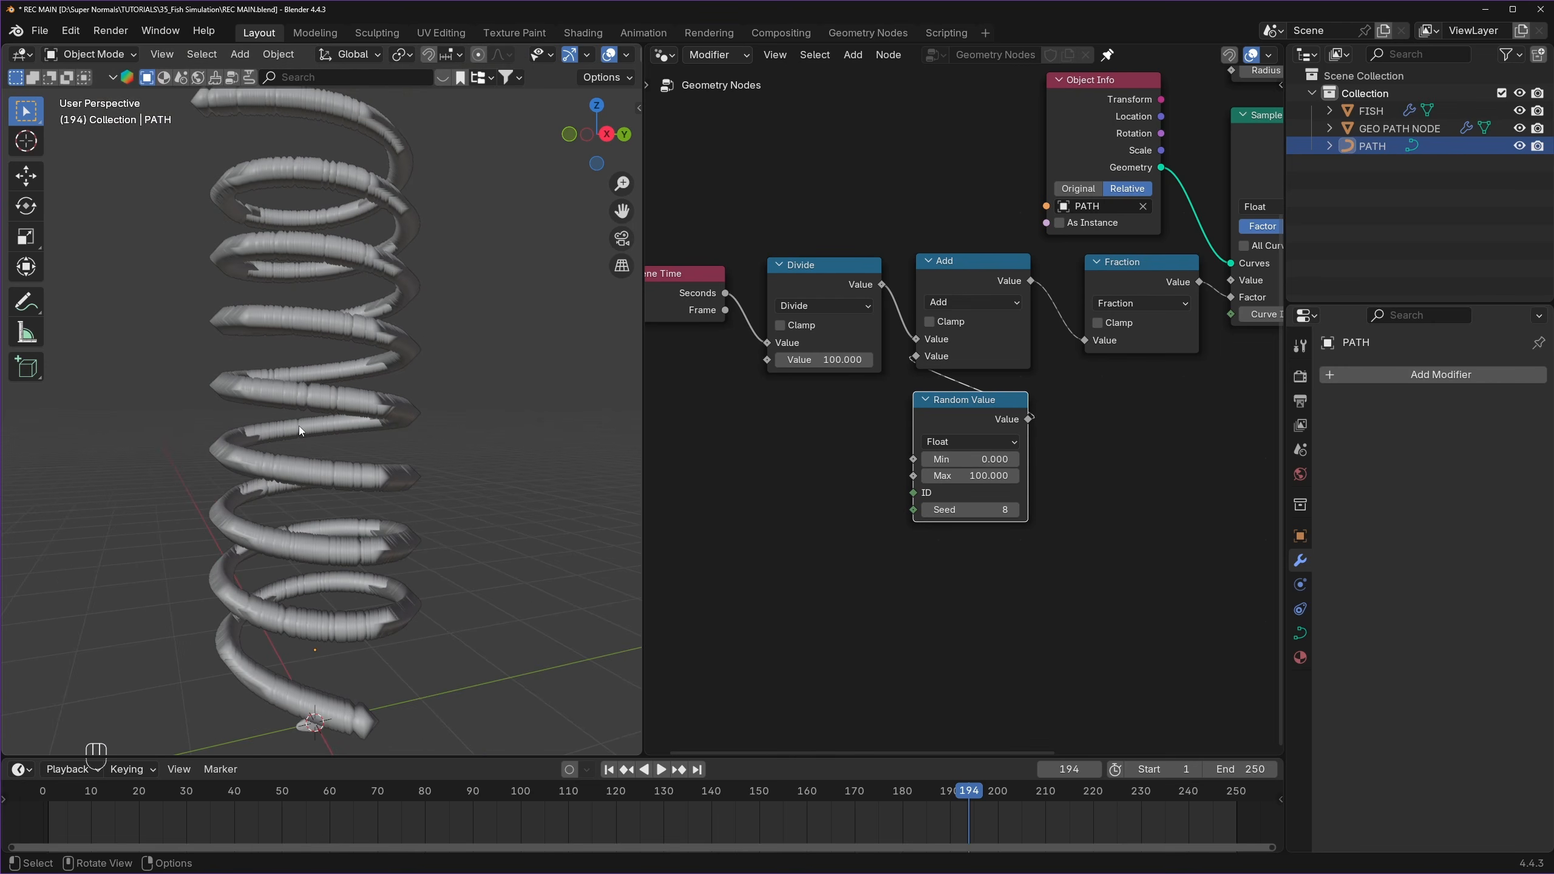
# - Move the Group Output node farther away from Set Position to make room for another node
pyautogui.scroll(-4, 979, 387)
pyautogui.moveTo(1193, 302); pyautogui.dragTo(875, 448, button='middle')
pyautogui.moveTo(1125, 303); pyautogui.dragTo(959, 394, button='middle')
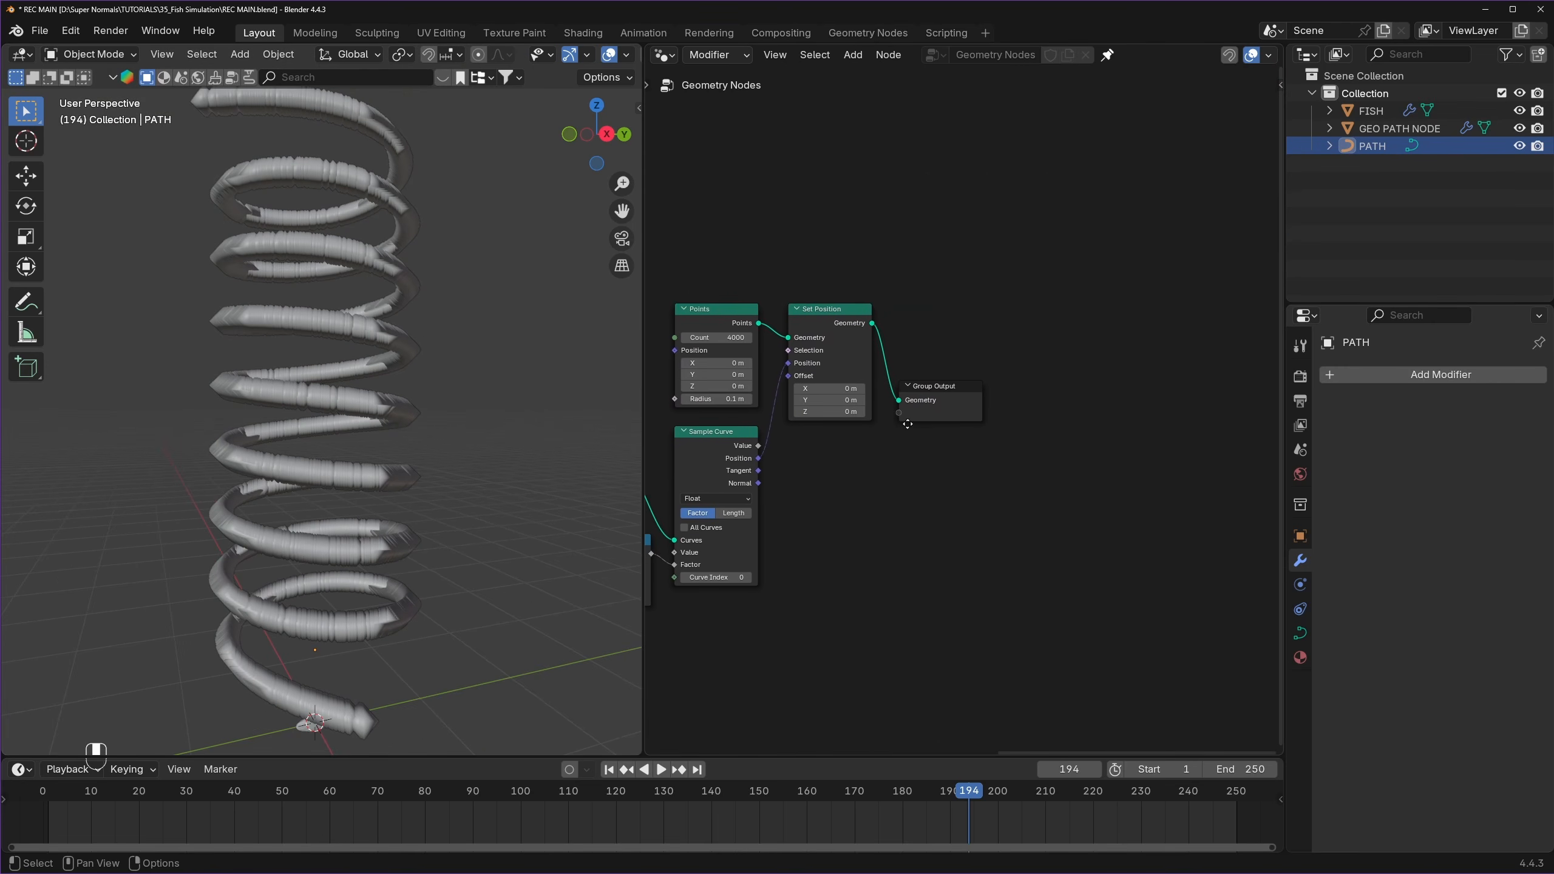
pyautogui.scroll(5, 969, 390)
pyautogui.moveTo(926, 385); pyautogui.dragTo(1135, 275)
pyautogui.moveTo(895, 329); pyautogui.dragTo(1000, 347, button='middle')
pyautogui.scroll(4, 959, 331)
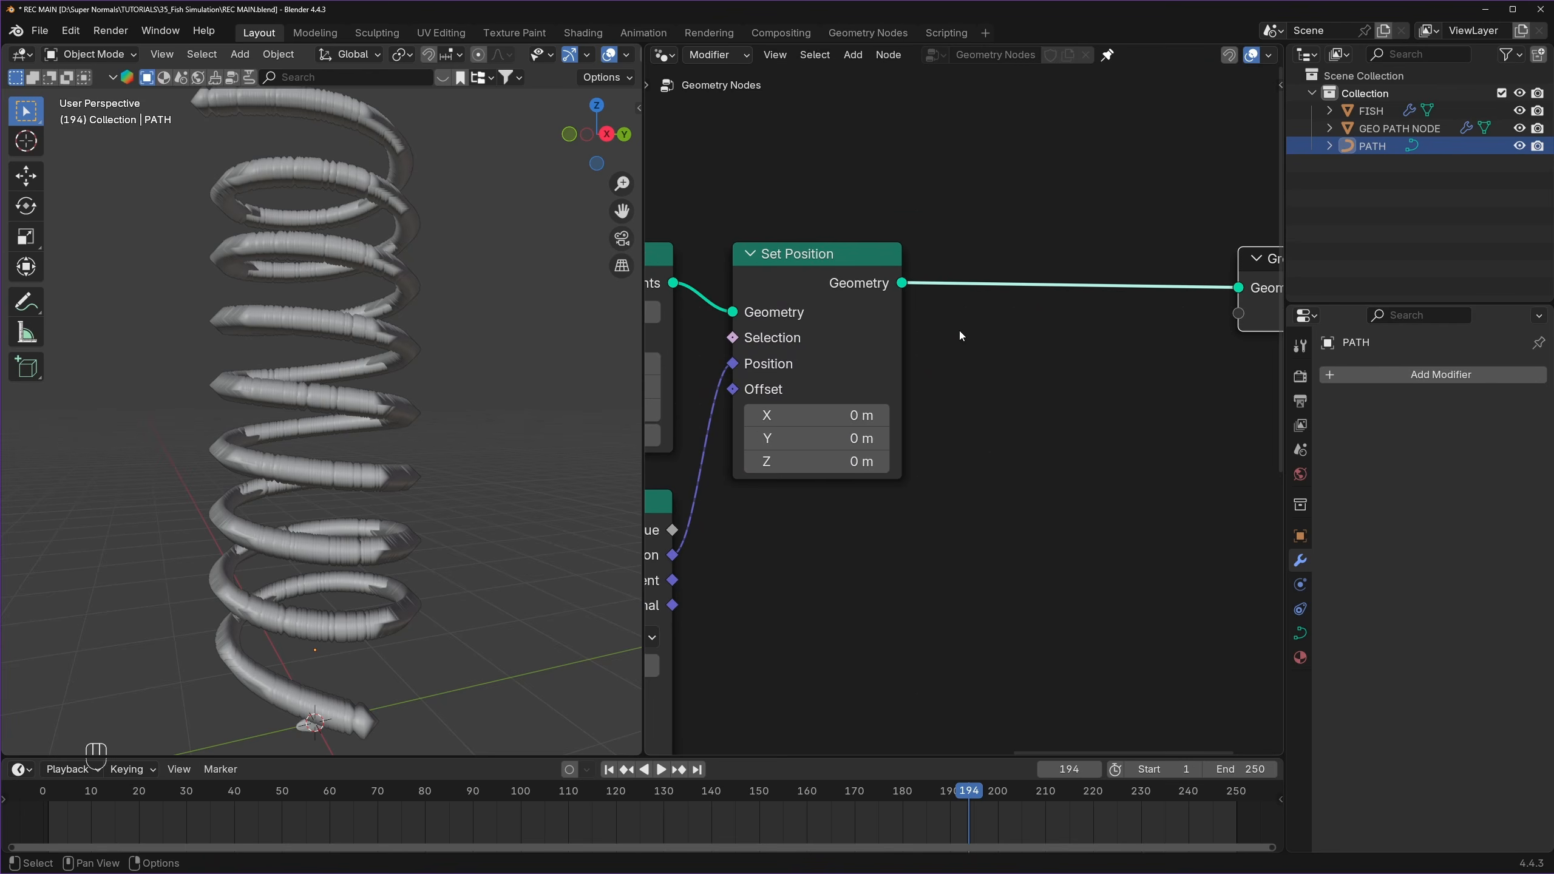
# - Insert an Instance on Points node on the link between Set Position and Group Output
pyautogui.hotkey('shift', 'a')
pyautogui.click(959, 331)
pyautogui.write('ins')
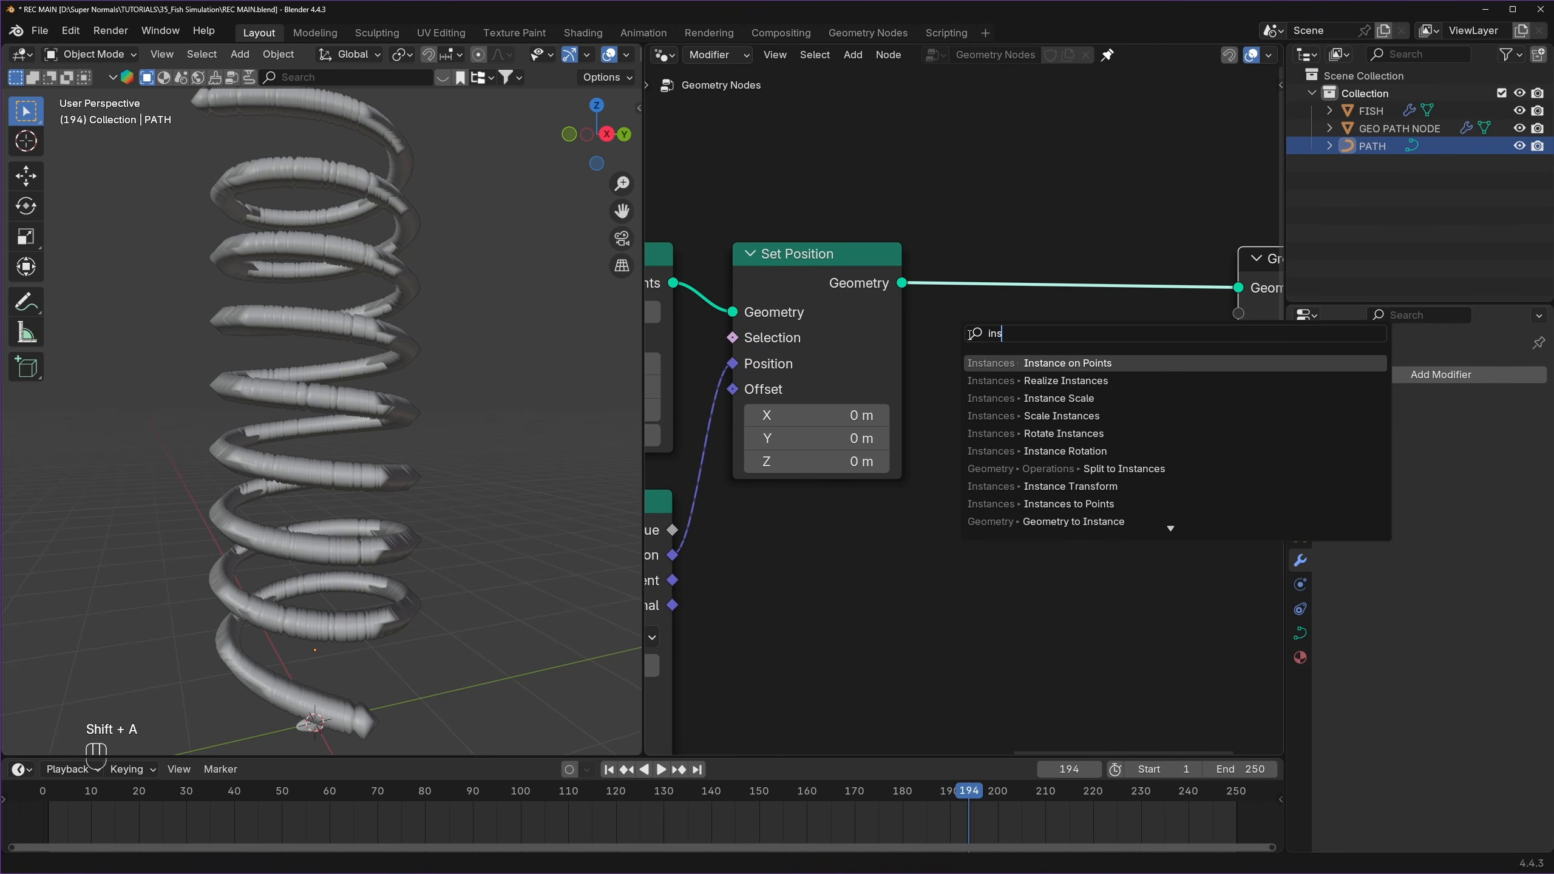
pyautogui.press('Return')
pyautogui.click(980, 275)
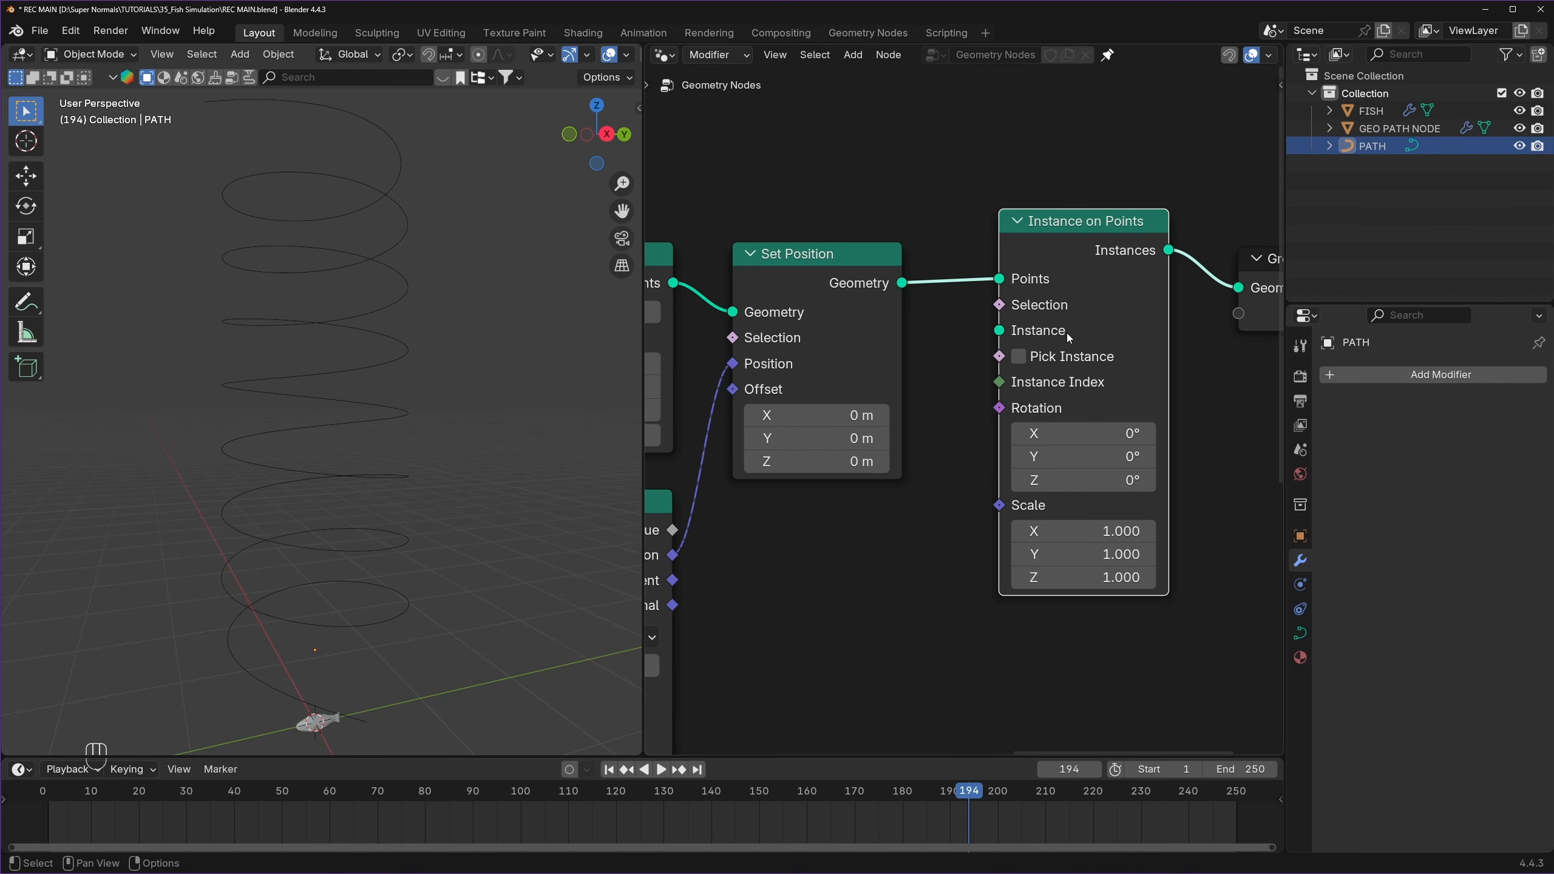
# - Bring the FISH object in as an Object Info node, set it to Relative, and link its Geometry to Instance on Points' Instance
pyautogui.moveTo(1365, 111); pyautogui.dragTo(795, 543)
pyautogui.moveTo(861, 581); pyautogui.dragTo(884, 438, button='middle')
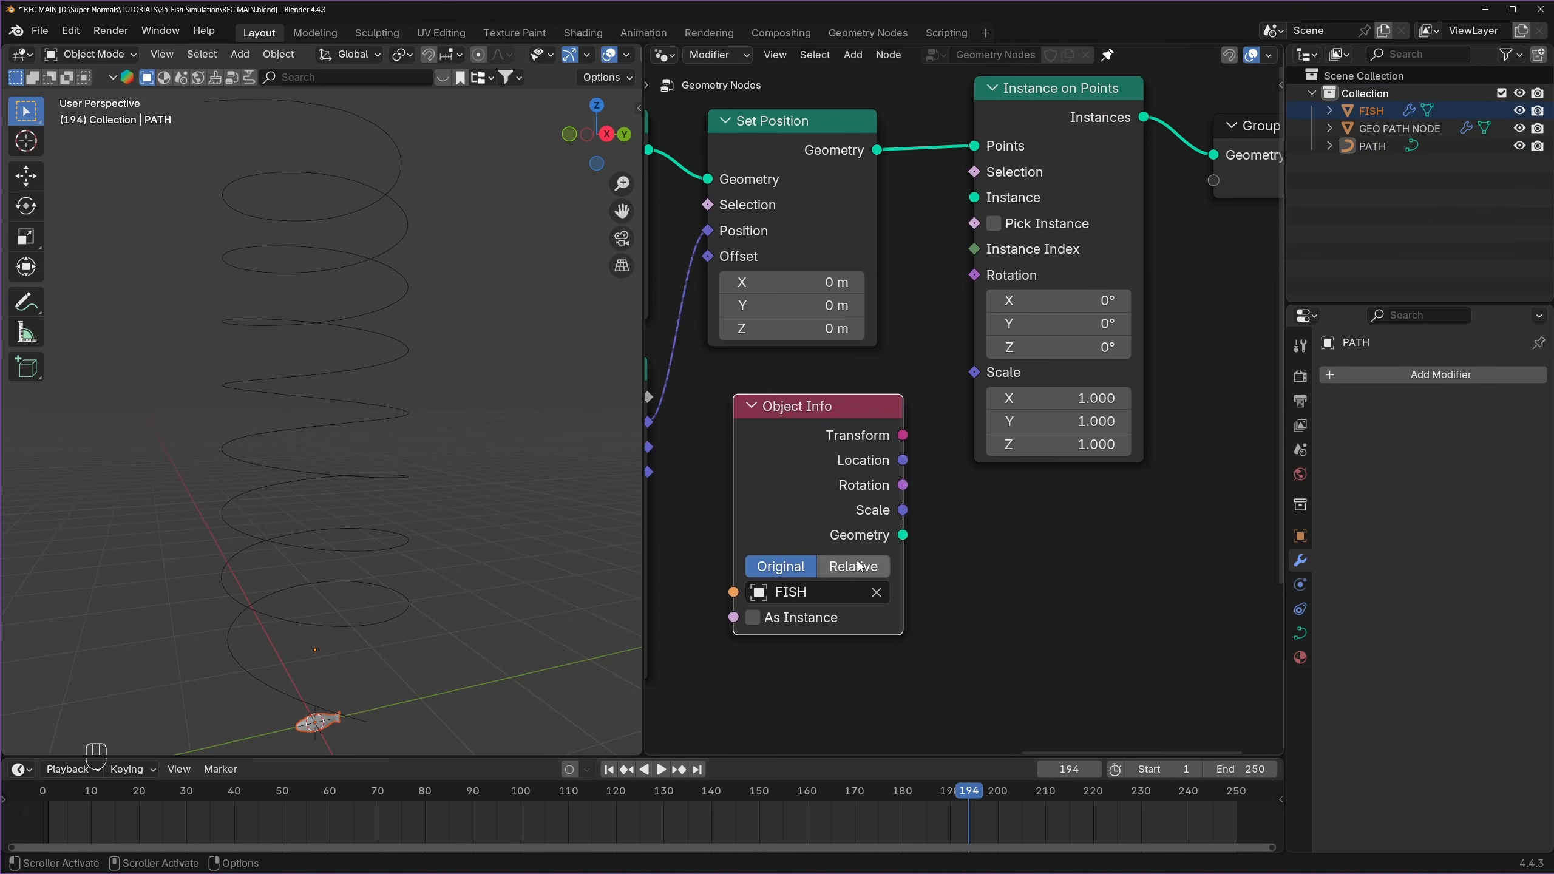
pyautogui.click(860, 567)
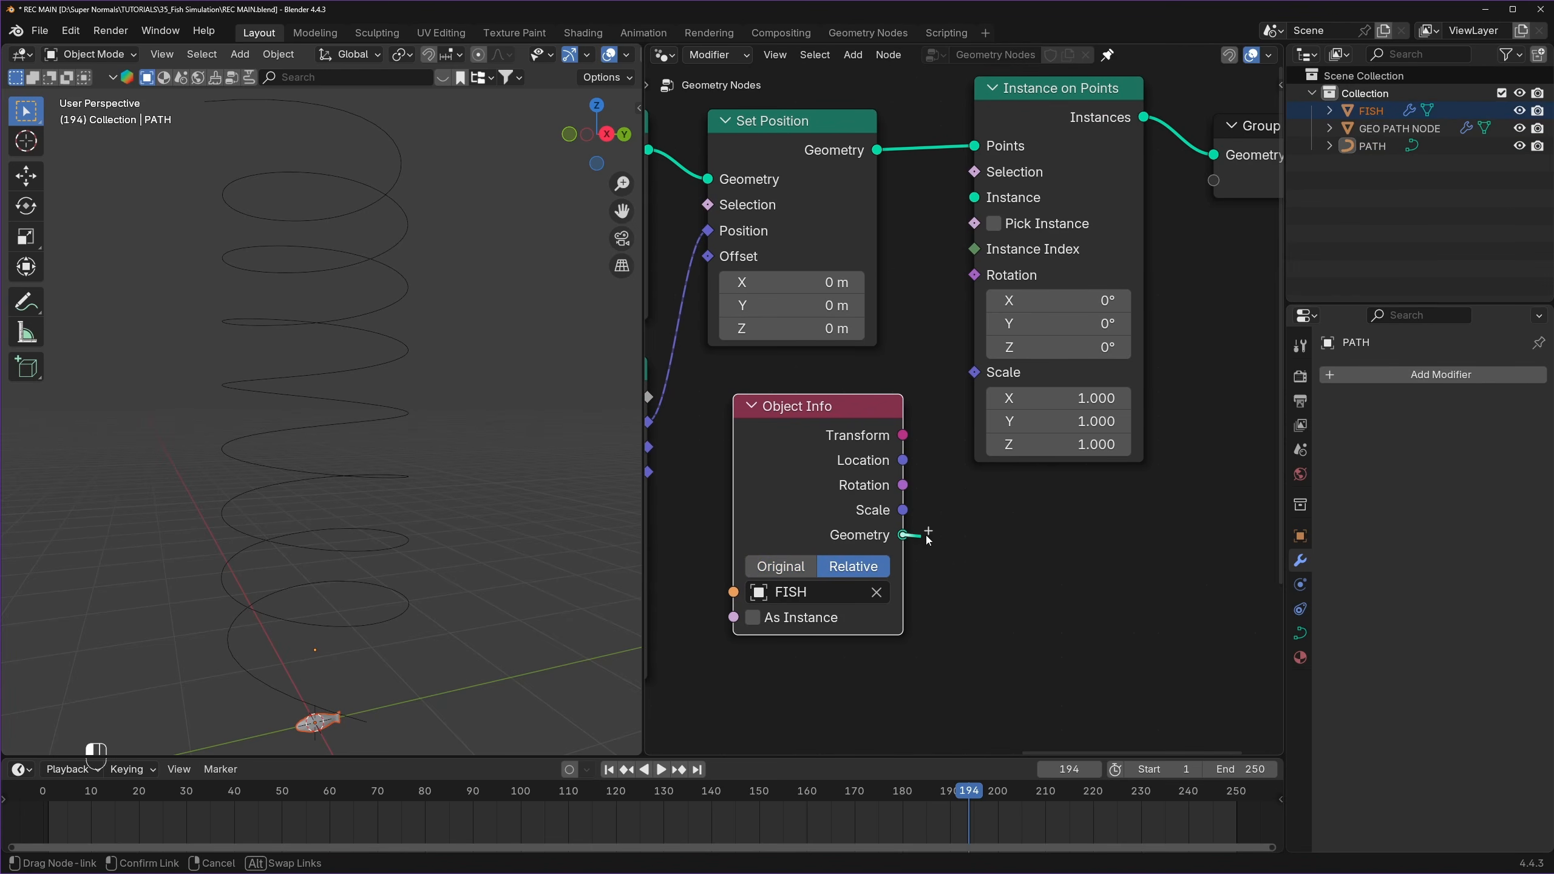
pyautogui.moveTo(904, 536); pyautogui.dragTo(966, 202)
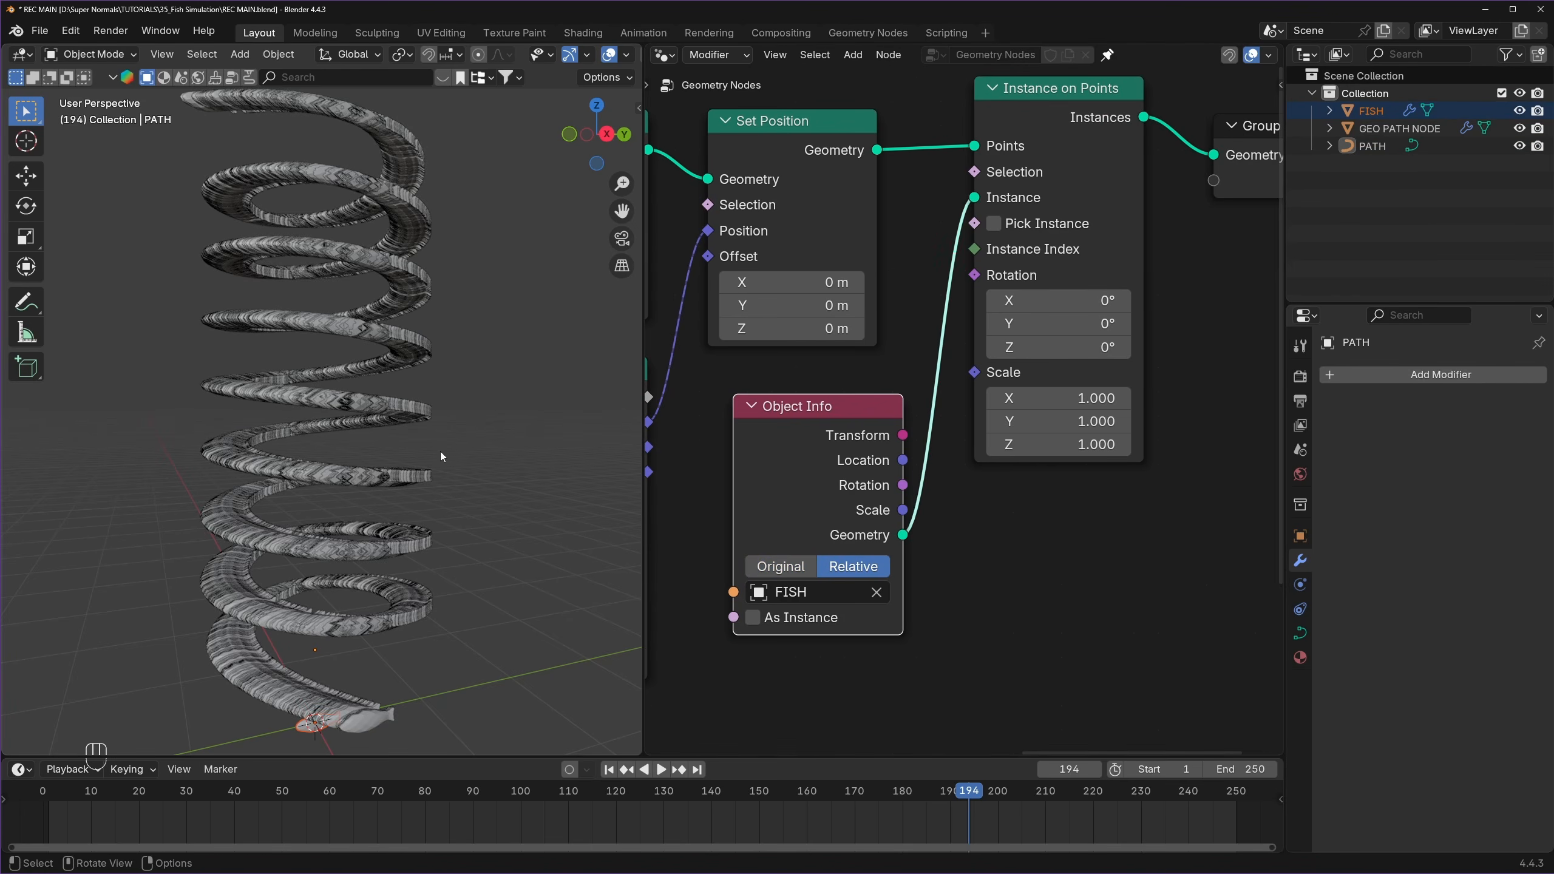
# - Inspect the fish instances along the spiral up close and briefly play the animation
pyautogui.scroll(4, 298, 532)
pyautogui.scroll(-2, 298, 532)
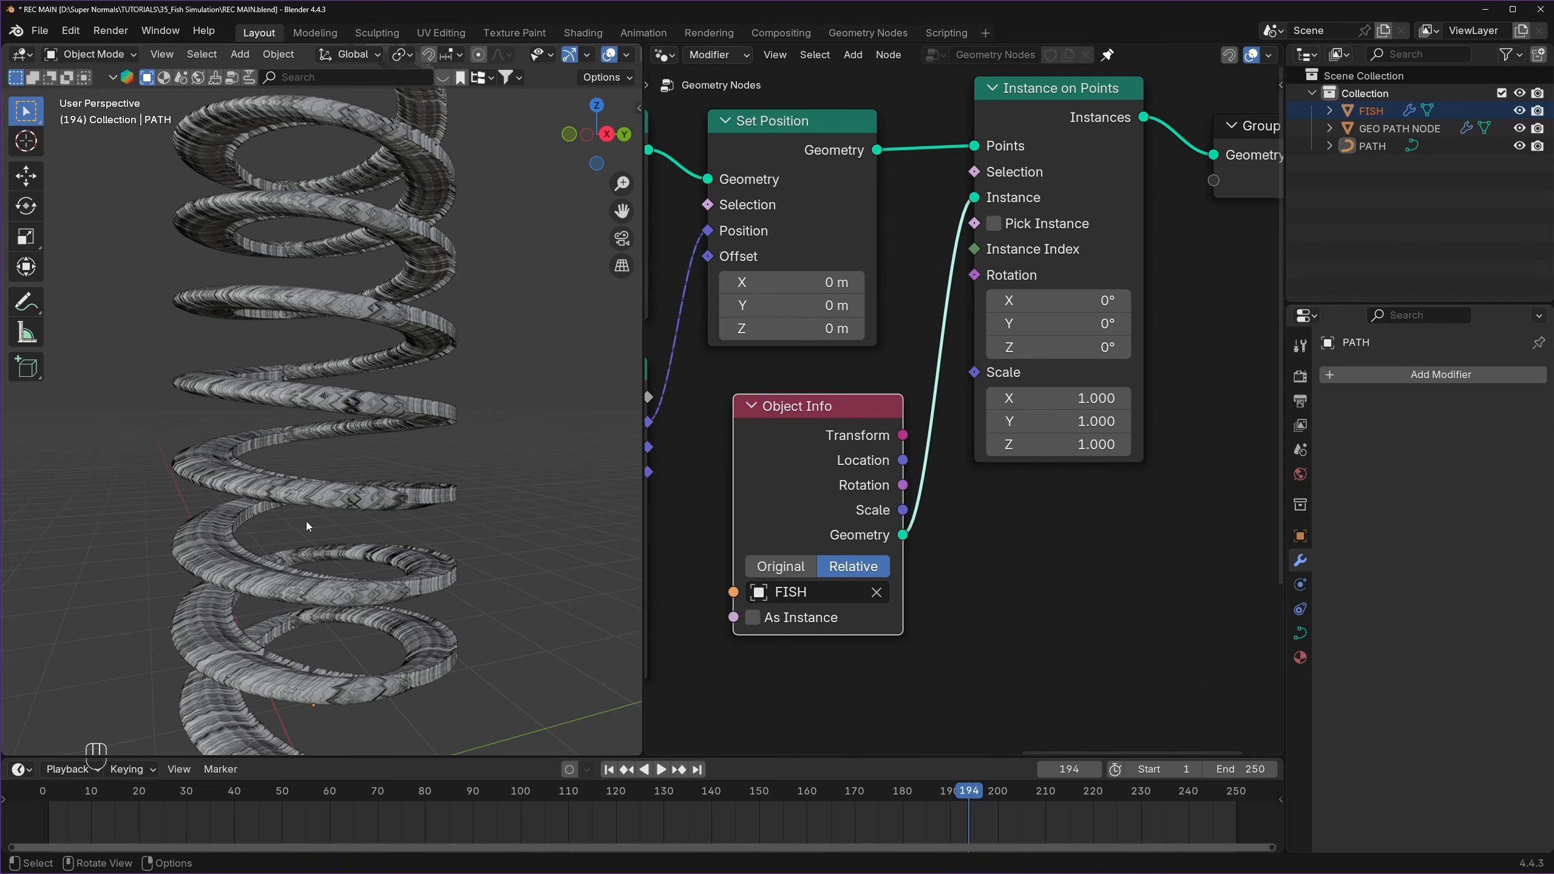
pyautogui.scroll(4, 306, 522)
pyautogui.scroll(-4, 306, 522)
pyautogui.press('space')
pyautogui.press('space')
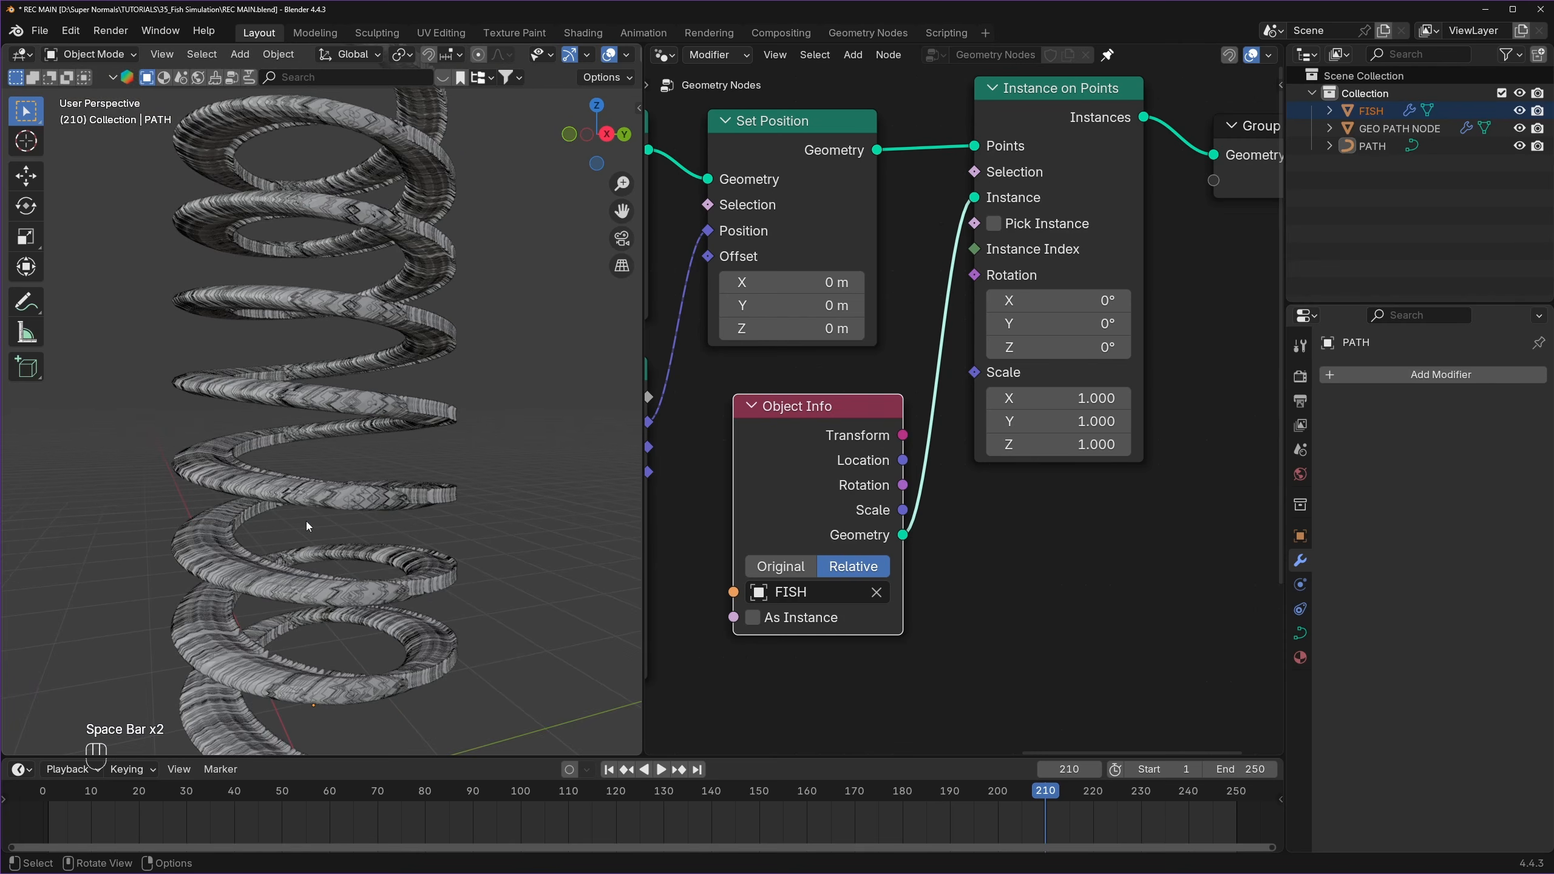
pyautogui.scroll(3, 307, 525)
pyautogui.scroll(-2, 951, 316)
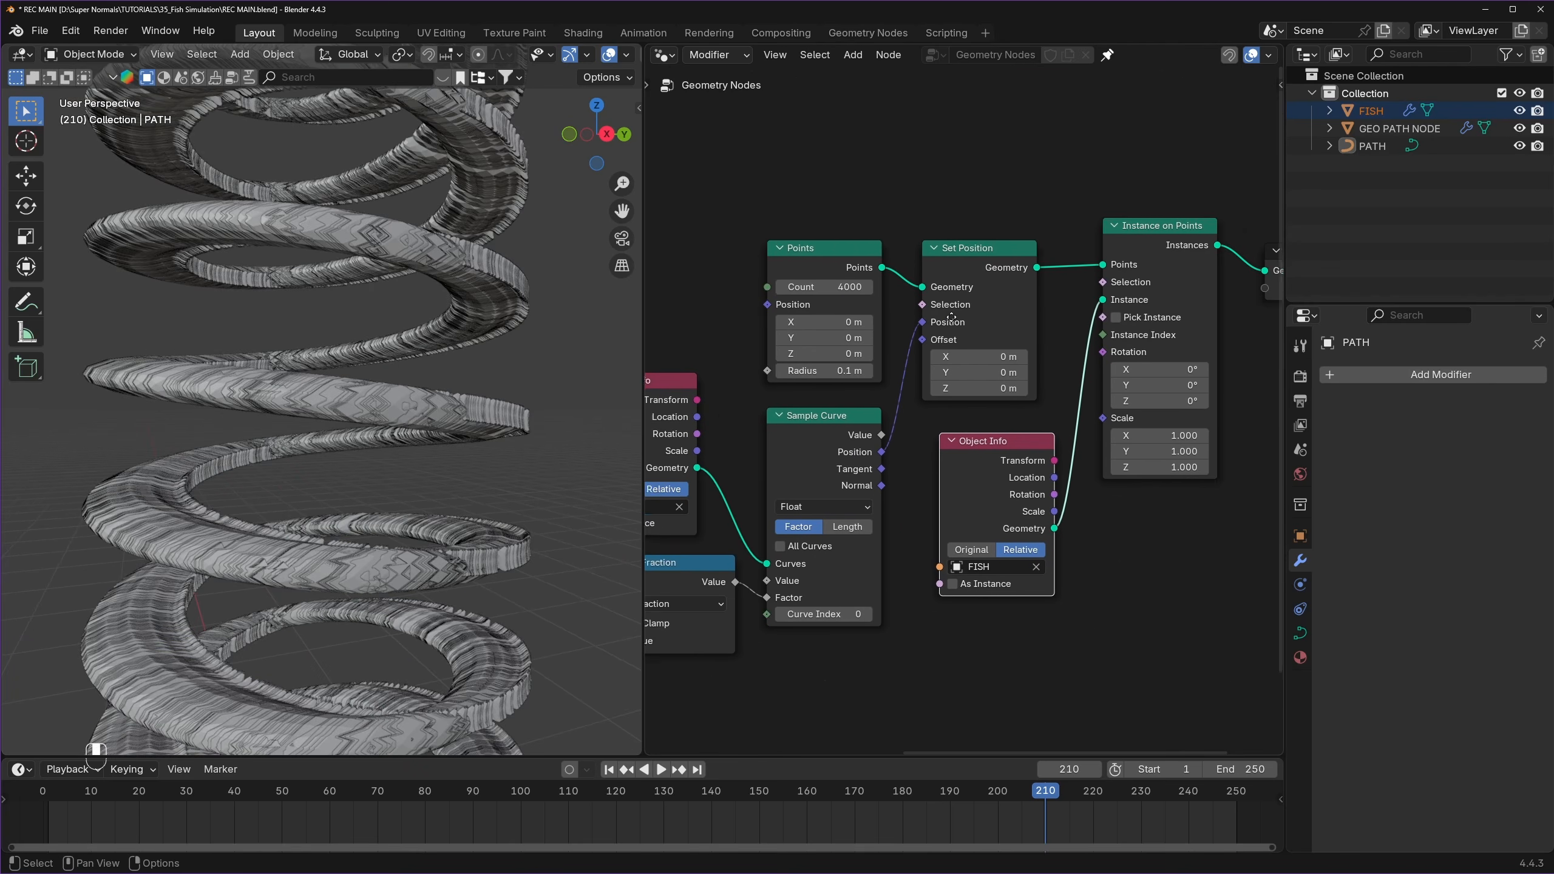
# - Set the Points node's Count to 50 and view the fish spread along the spiral
pyautogui.scroll(2, 952, 316)
pyautogui.click(959, 309)
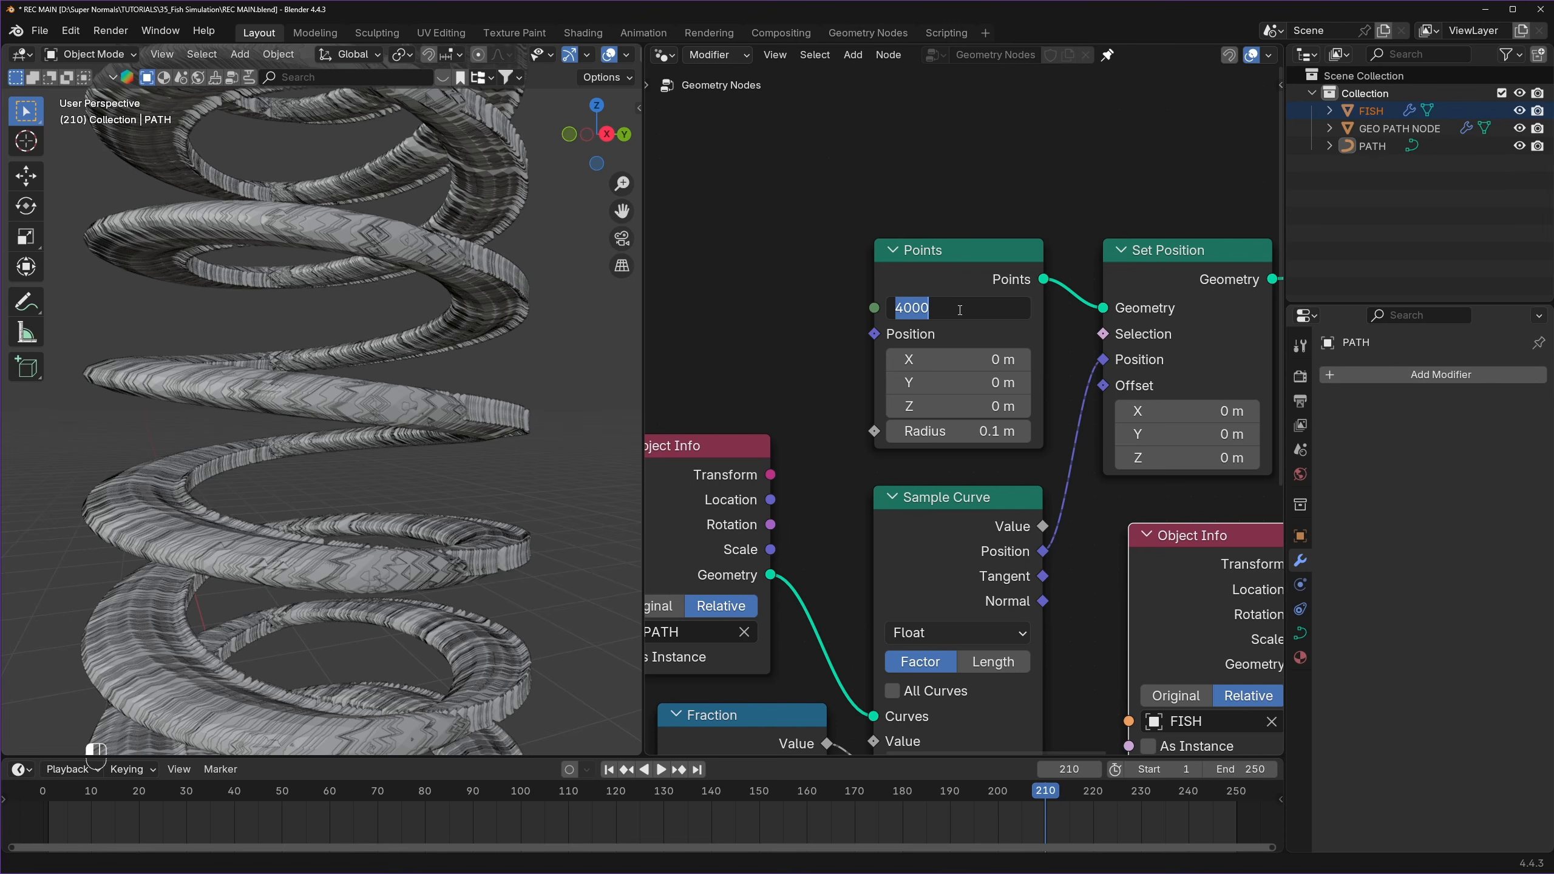
pyautogui.write('50')
pyautogui.press('Return')
pyautogui.scroll(-3, 335, 448)
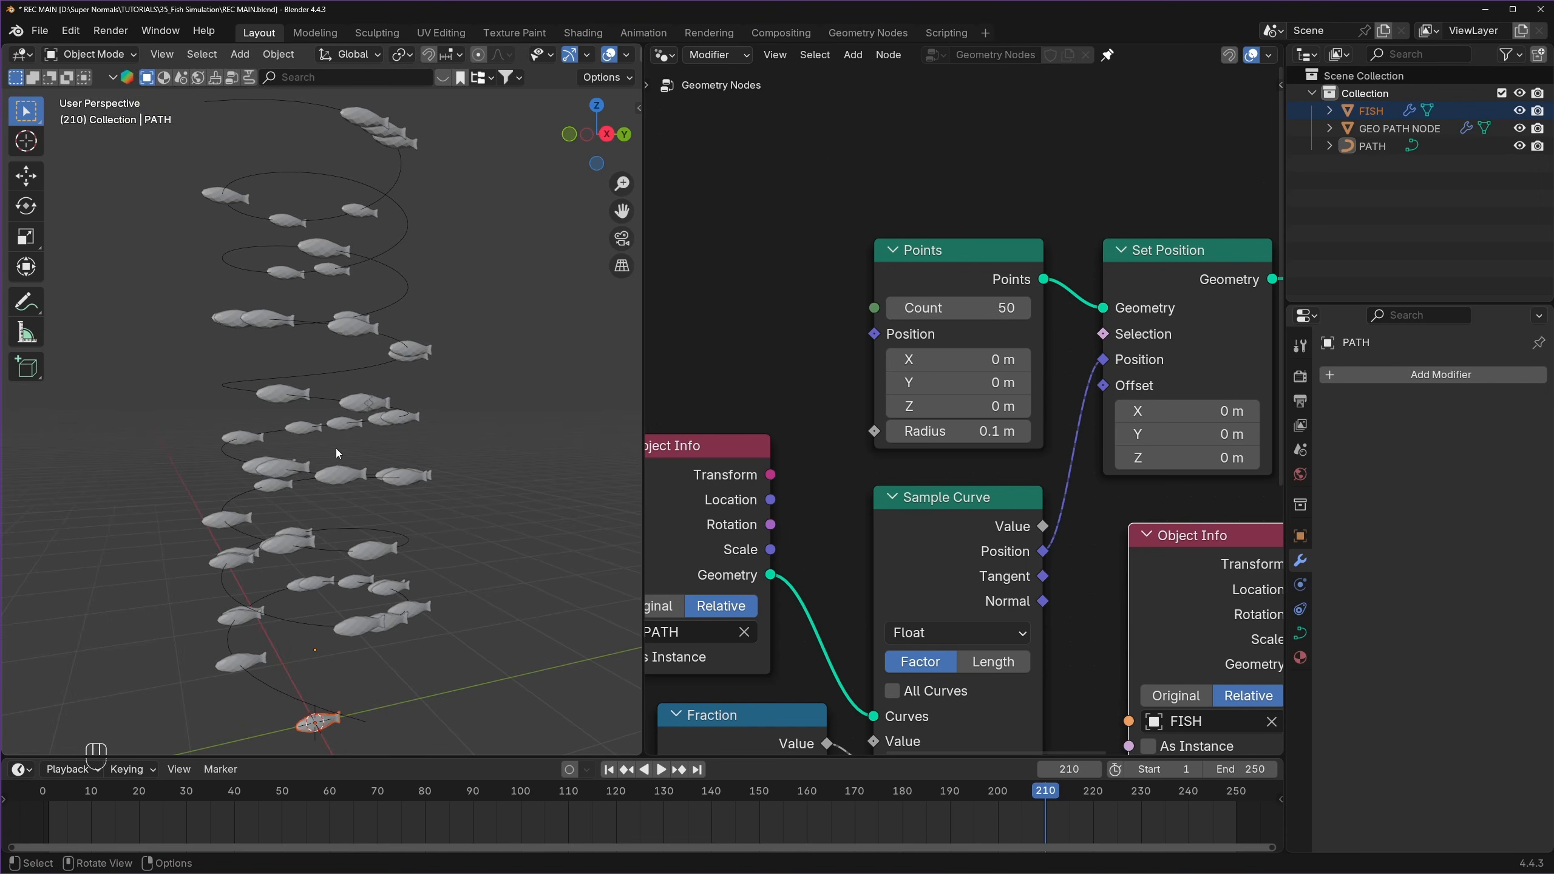
pyautogui.moveTo(335, 448); pyautogui.dragTo(385, 425, button='middle')
# - Move the FISH Object Info node below Instance on Points and link Sample Curve's Tangent to Instance on Points' Rotation
pyautogui.moveTo(1145, 486); pyautogui.dragTo(1048, 323, button='middle')
pyautogui.scroll(3, 915, 423)
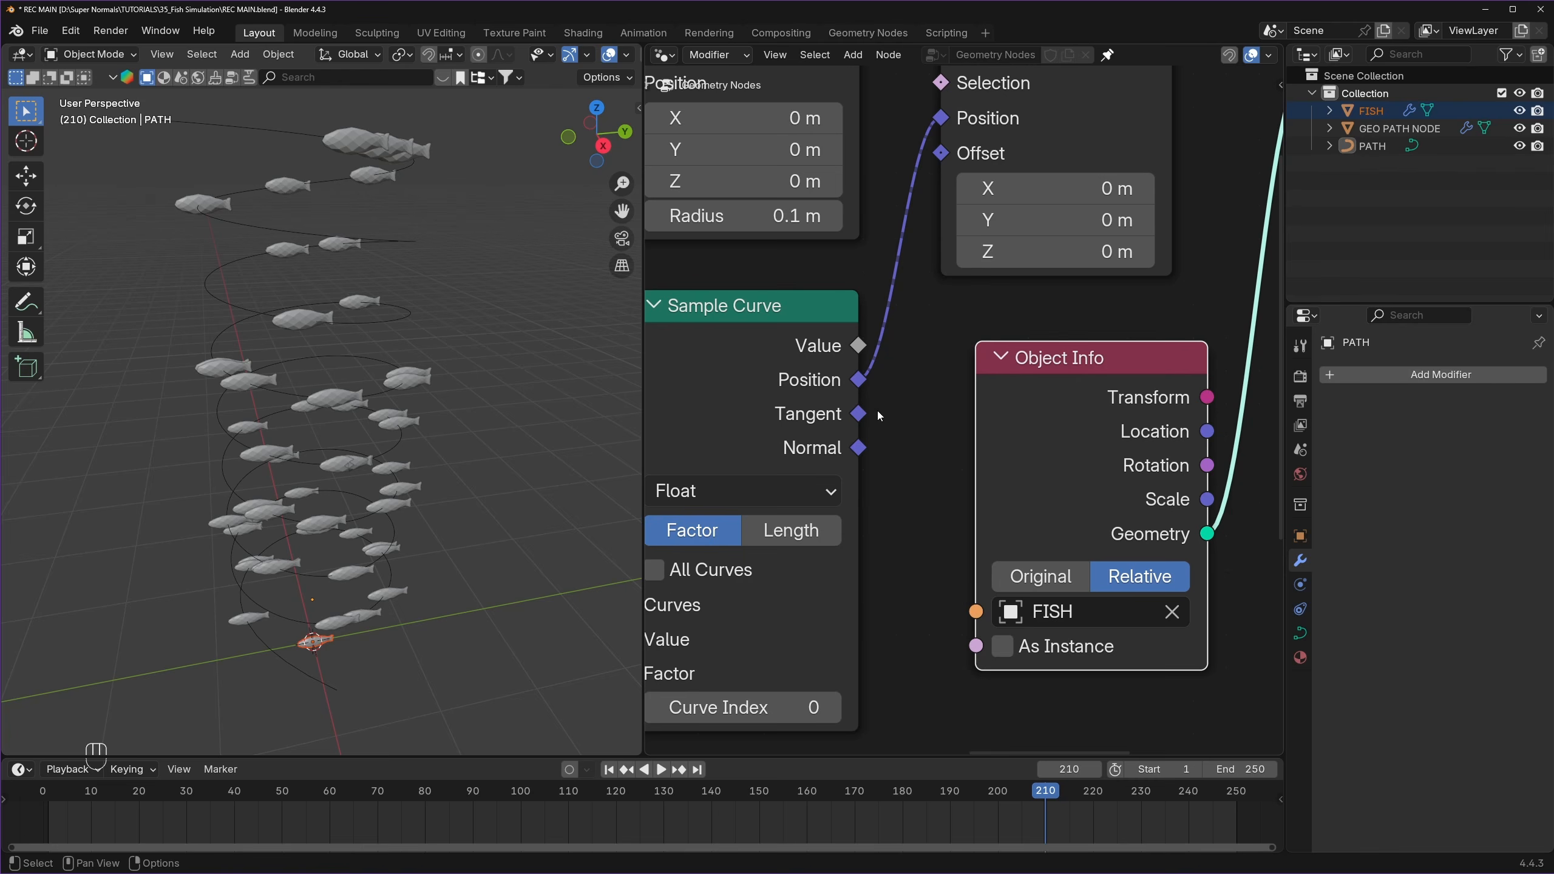
pyautogui.moveTo(834, 413); pyautogui.dragTo(873, 406, button='middle')
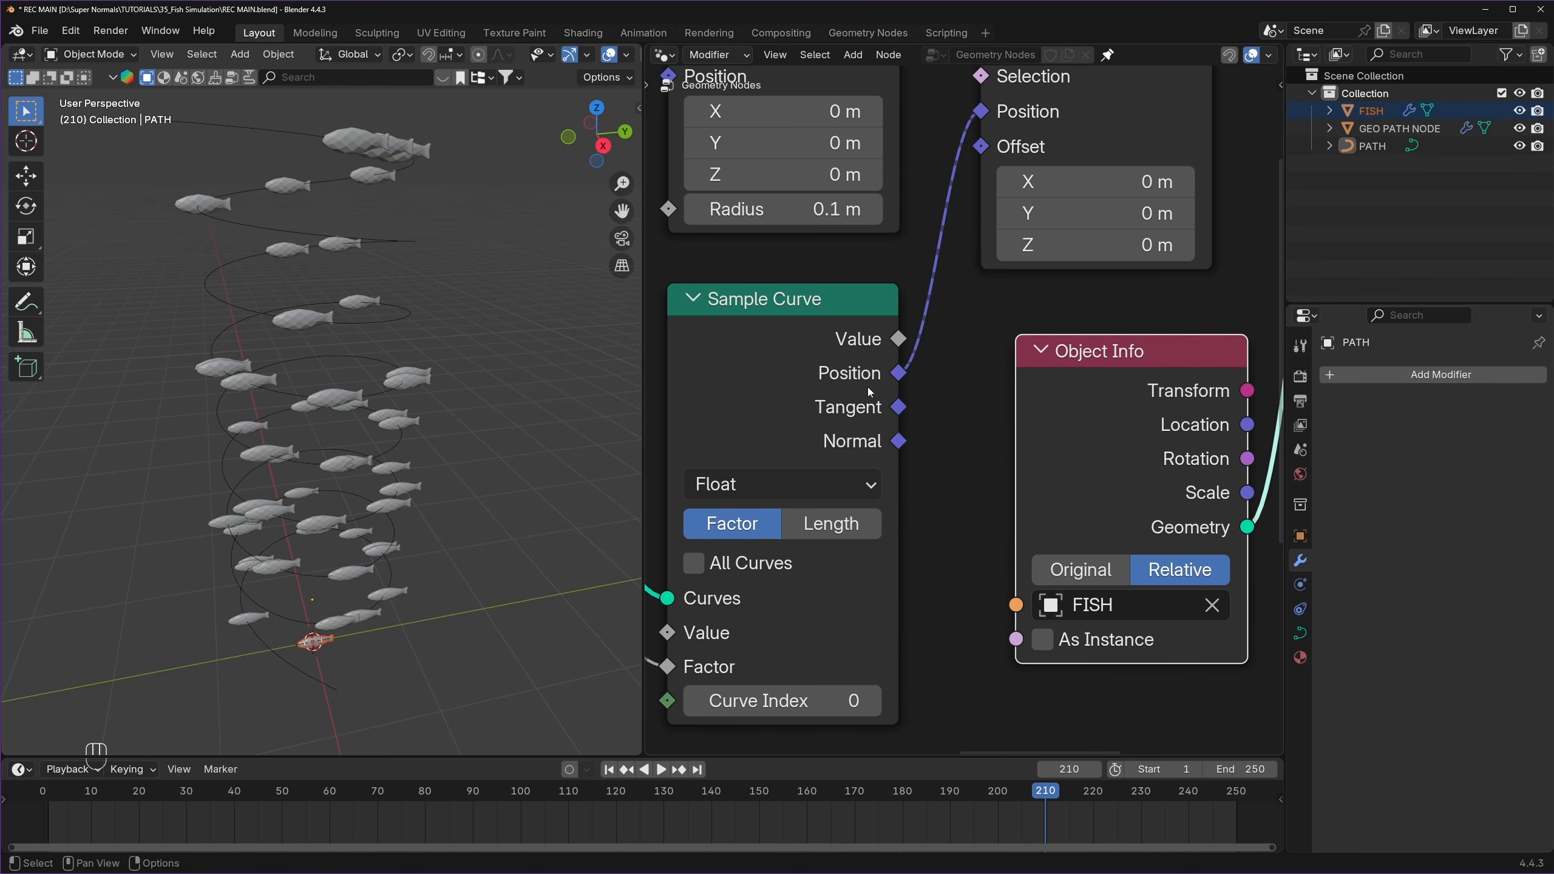
pyautogui.scroll(-4, 930, 394)
pyautogui.moveTo(898, 368); pyautogui.dragTo(1063, 418)
pyautogui.scroll(2, 797, 452)
pyautogui.moveTo(787, 453); pyautogui.dragTo(1112, 285)
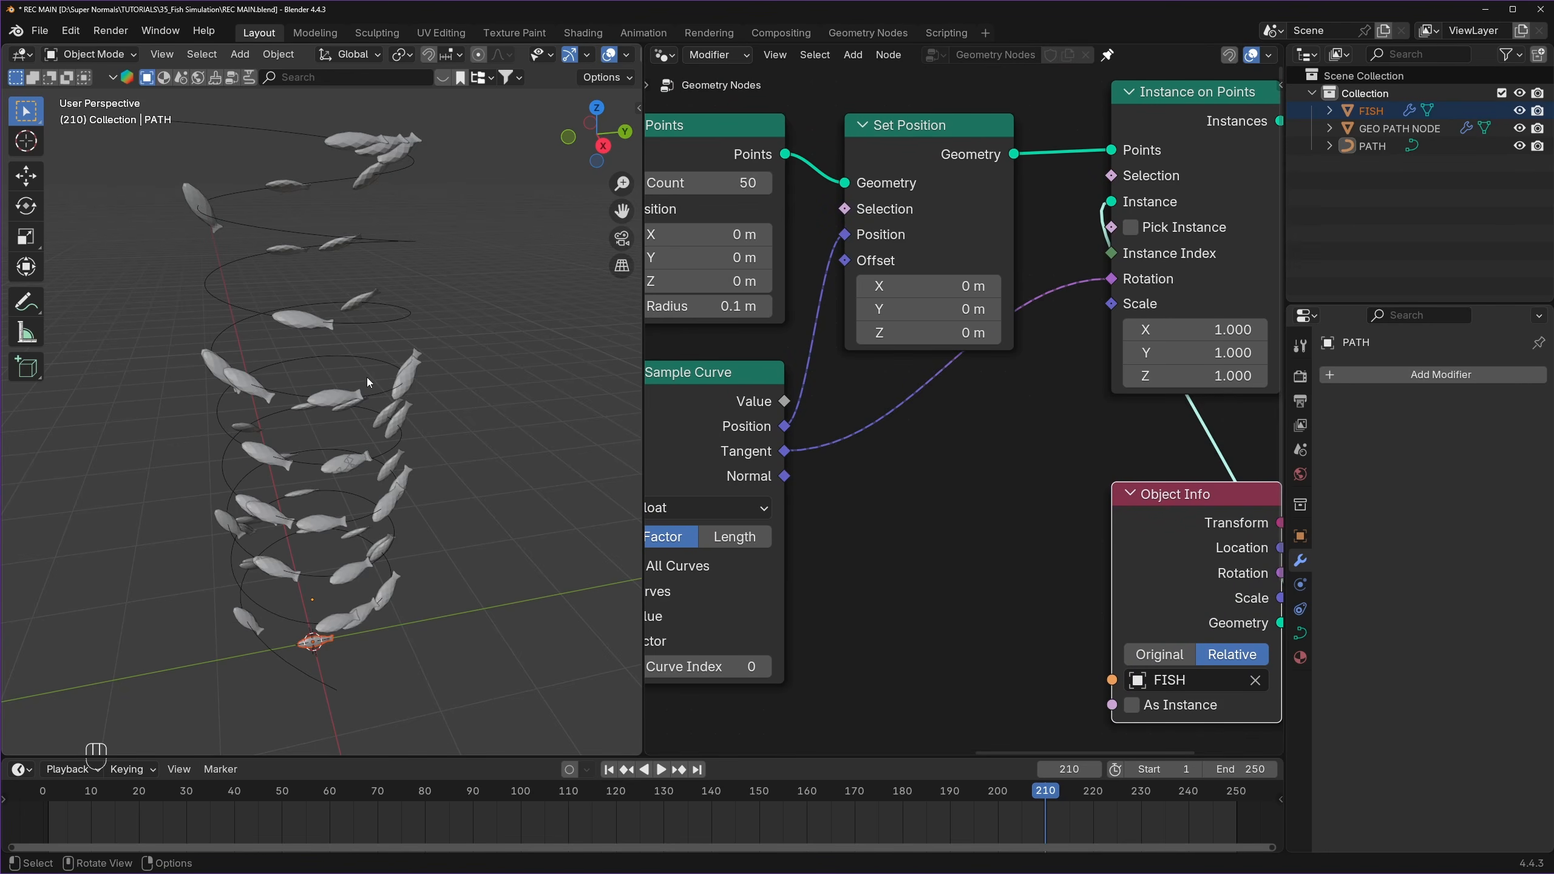
# - Add an Align Rotation to Vector node, linking Sample Curve's Tangent to its Vector and its Rotation to Instance on Points' Rotation
pyautogui.hotkey('shift', 'a')
pyautogui.write('alig')
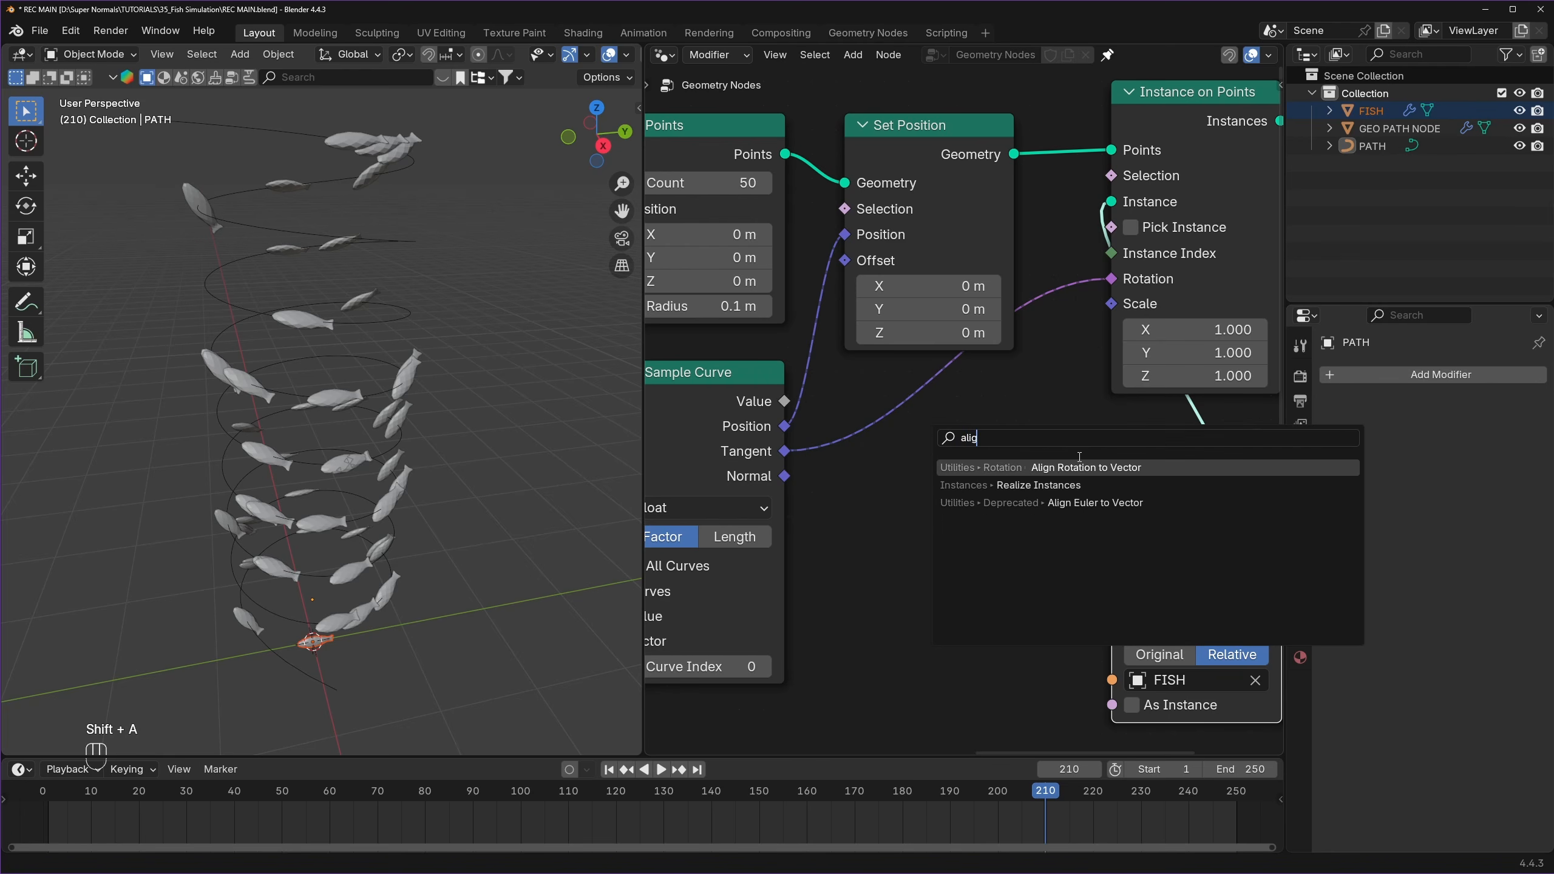
pyautogui.click(1081, 466)
pyautogui.click(897, 466)
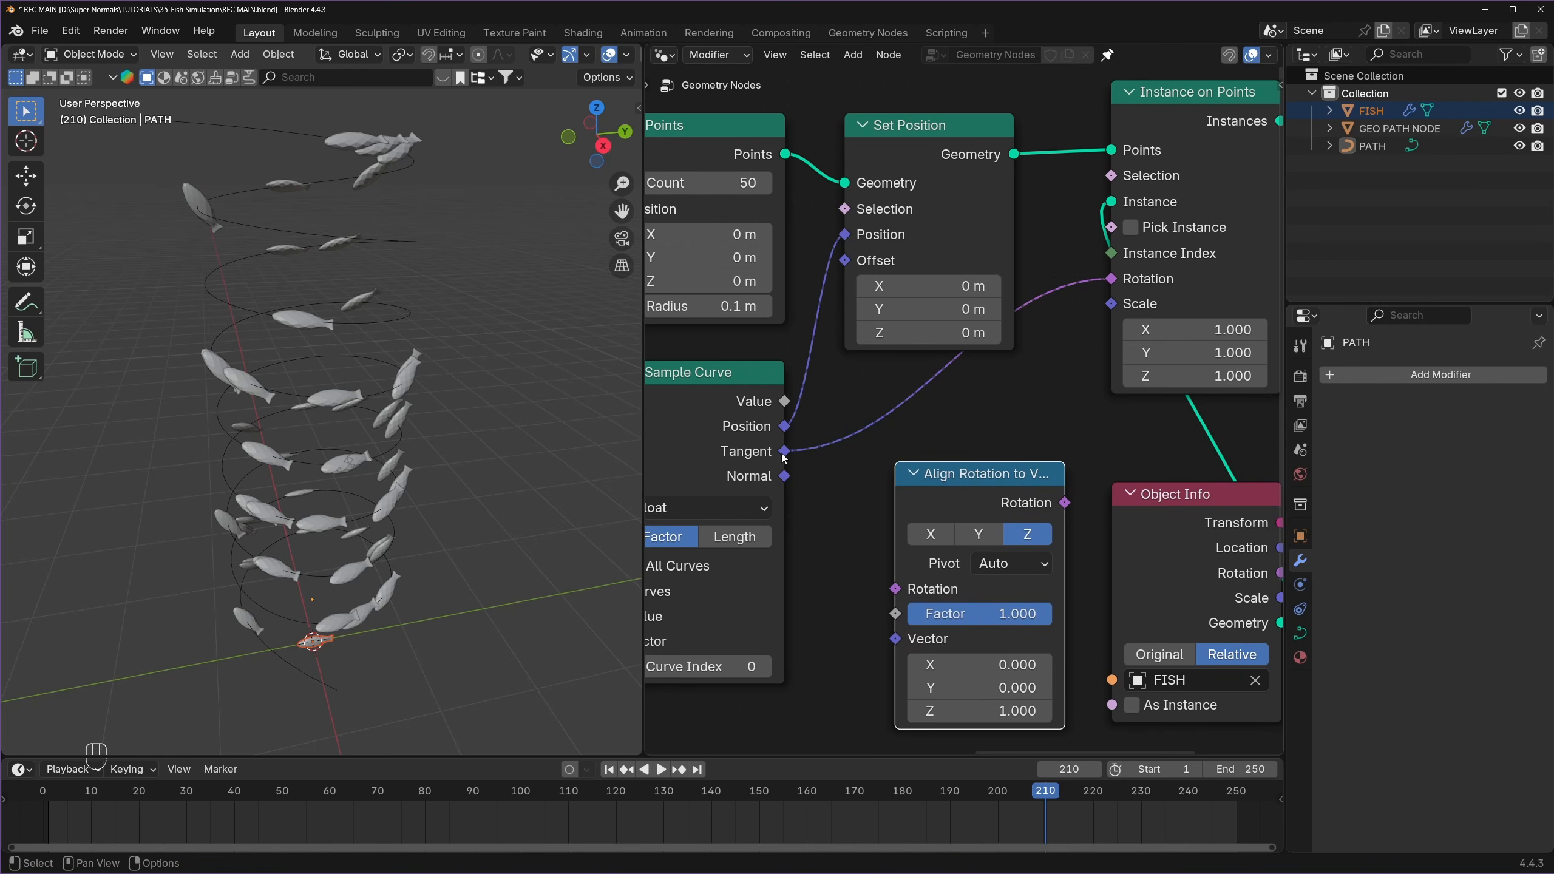
pyautogui.moveTo(783, 451); pyautogui.dragTo(896, 639)
pyautogui.moveTo(1064, 502); pyautogui.dragTo(1111, 279)
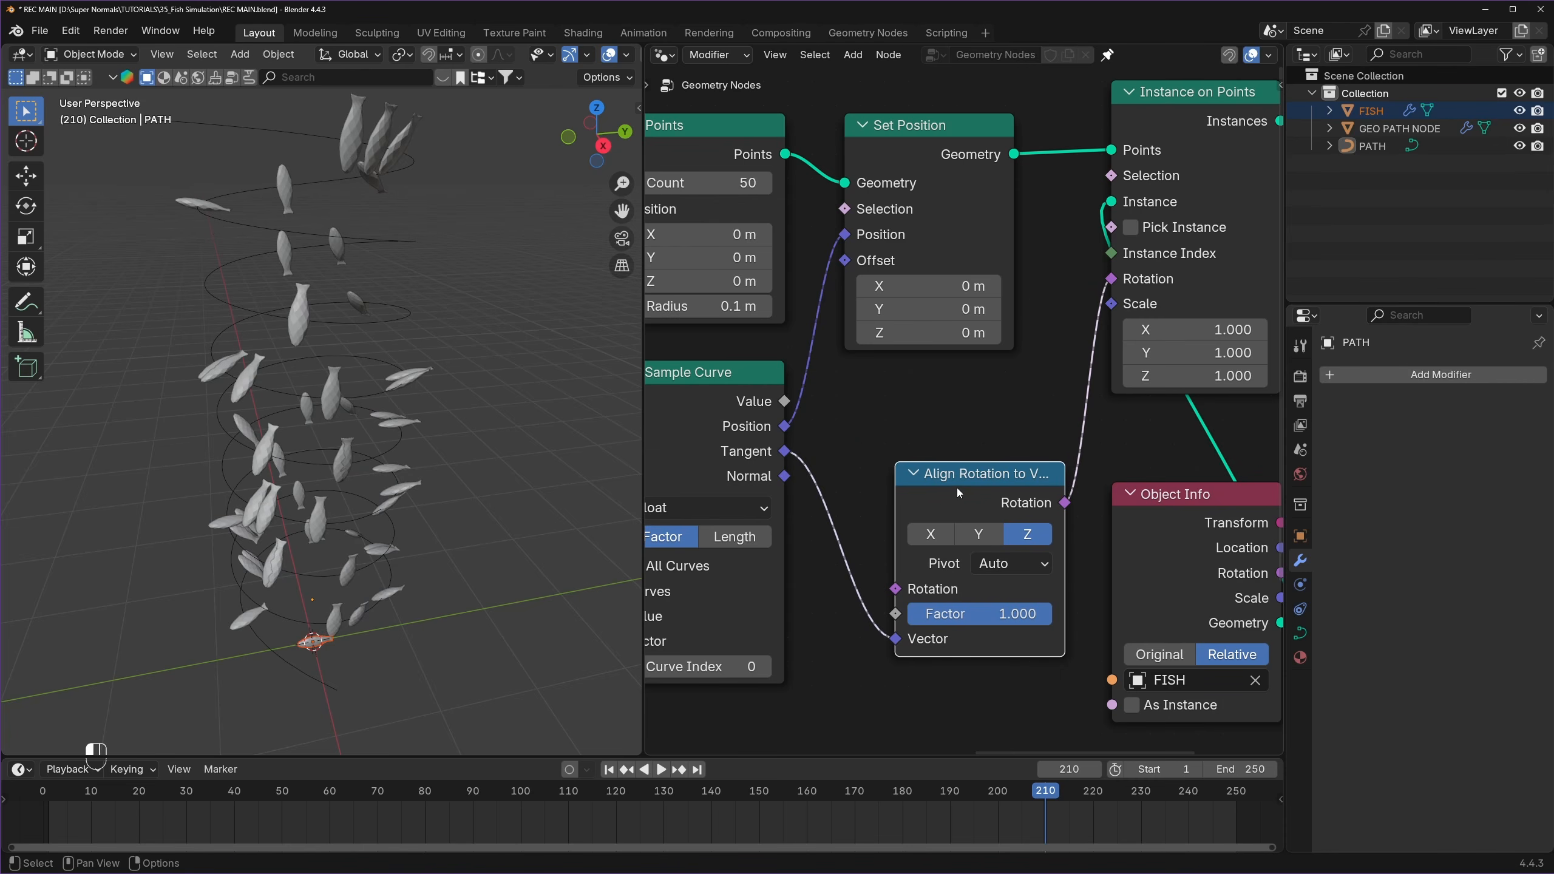
pyautogui.moveTo(956, 488); pyautogui.dragTo(939, 419)
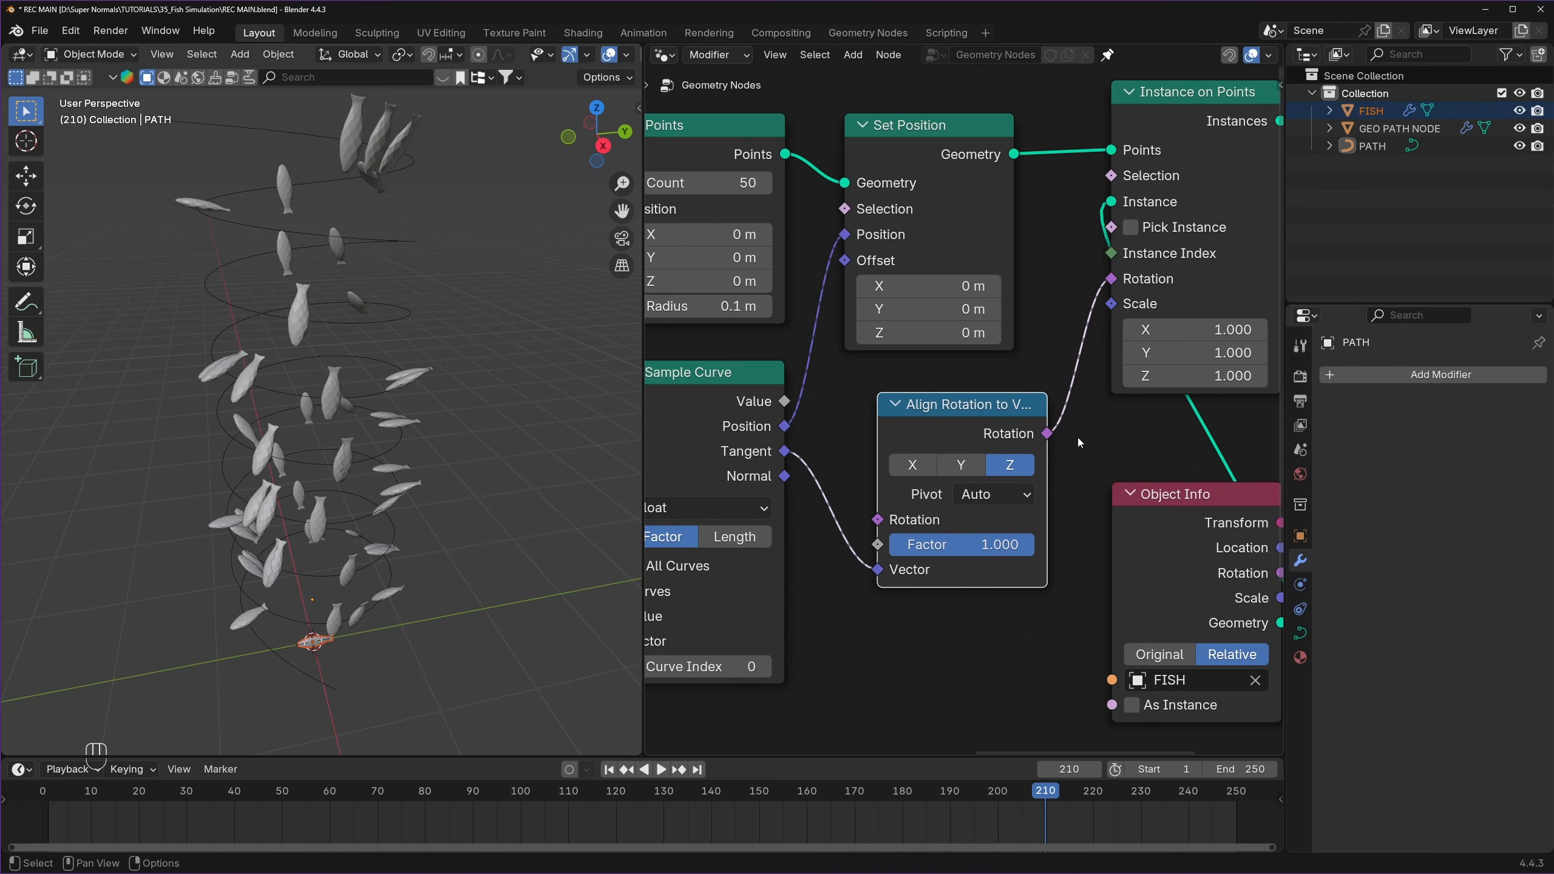
# - Set the Align Rotation to Vector axis to Y and play the animation to check the fish orientation along the spiral
pyautogui.click(968, 467)
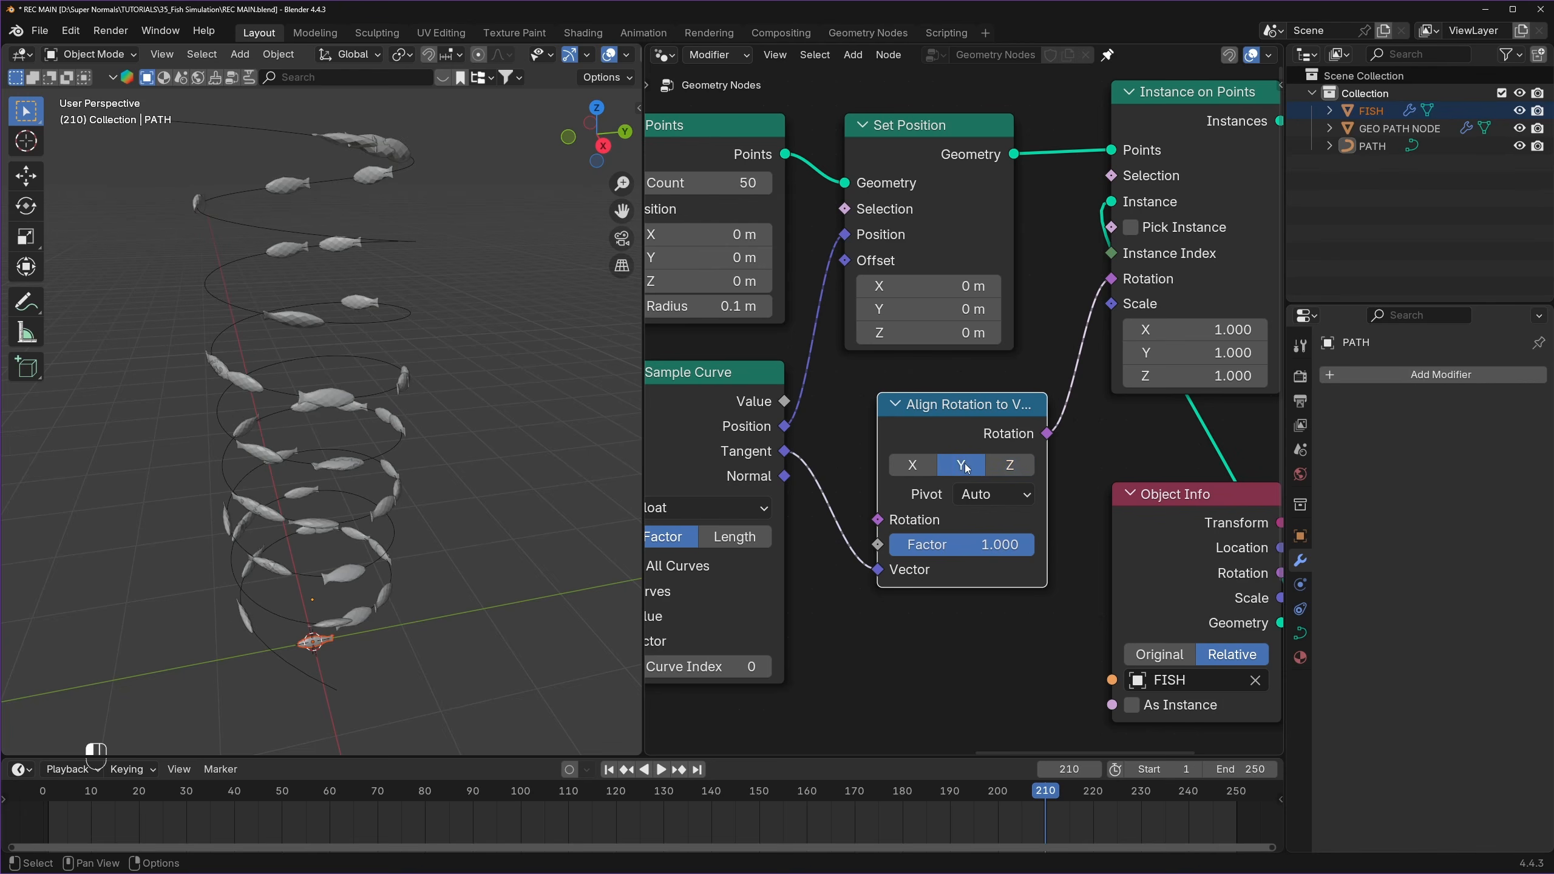
pyautogui.moveTo(384, 452); pyautogui.dragTo(408, 416, button='middle')
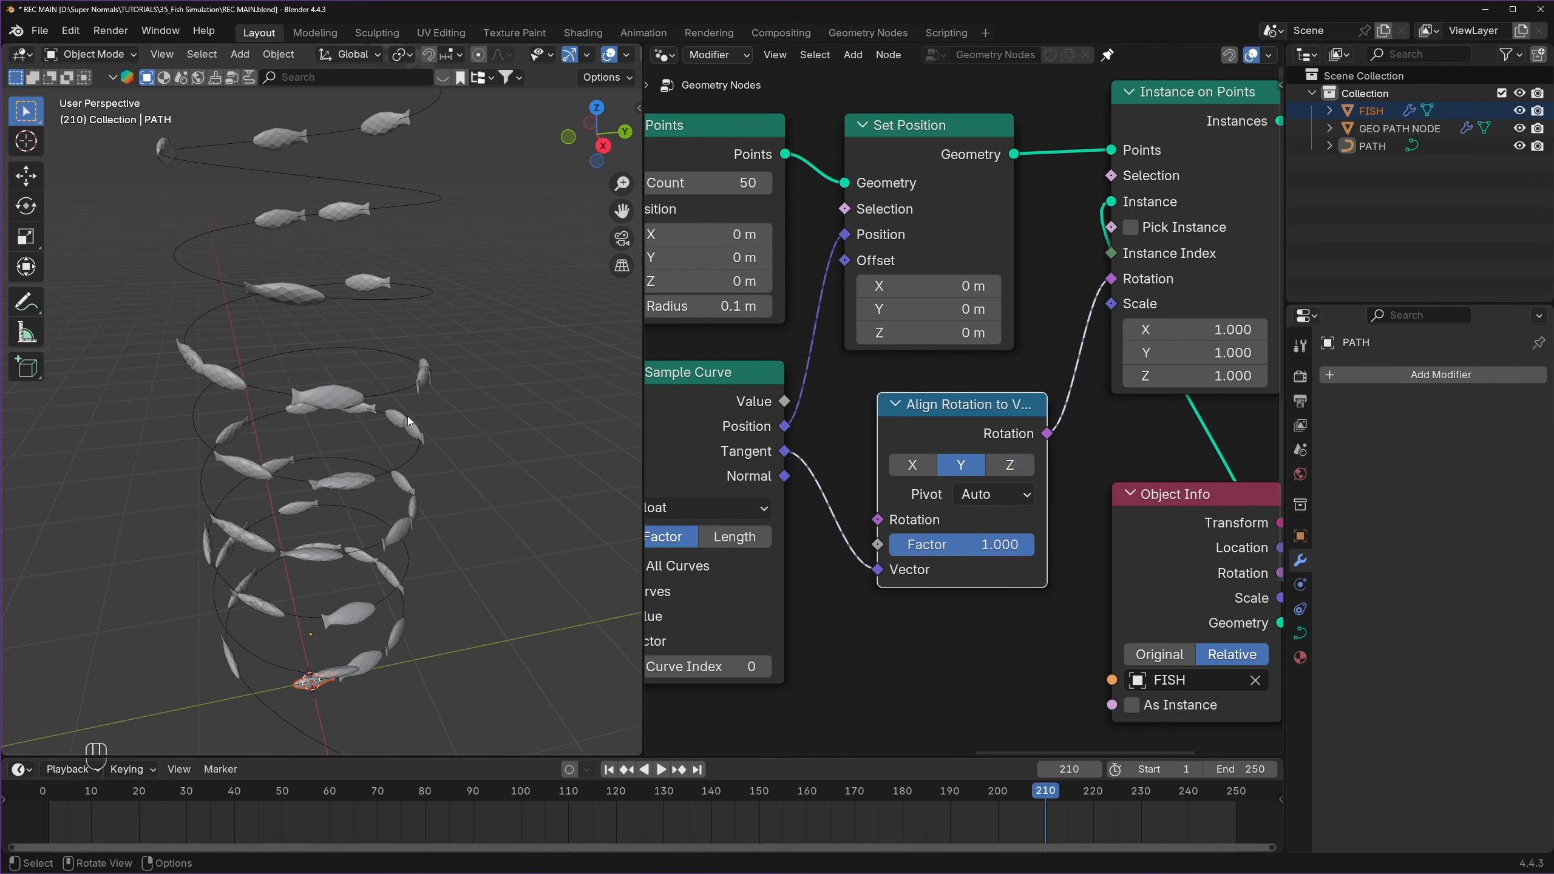
pyautogui.moveTo(350, 482); pyautogui.dragTo(452, 491, button='middle')
pyautogui.press('space')
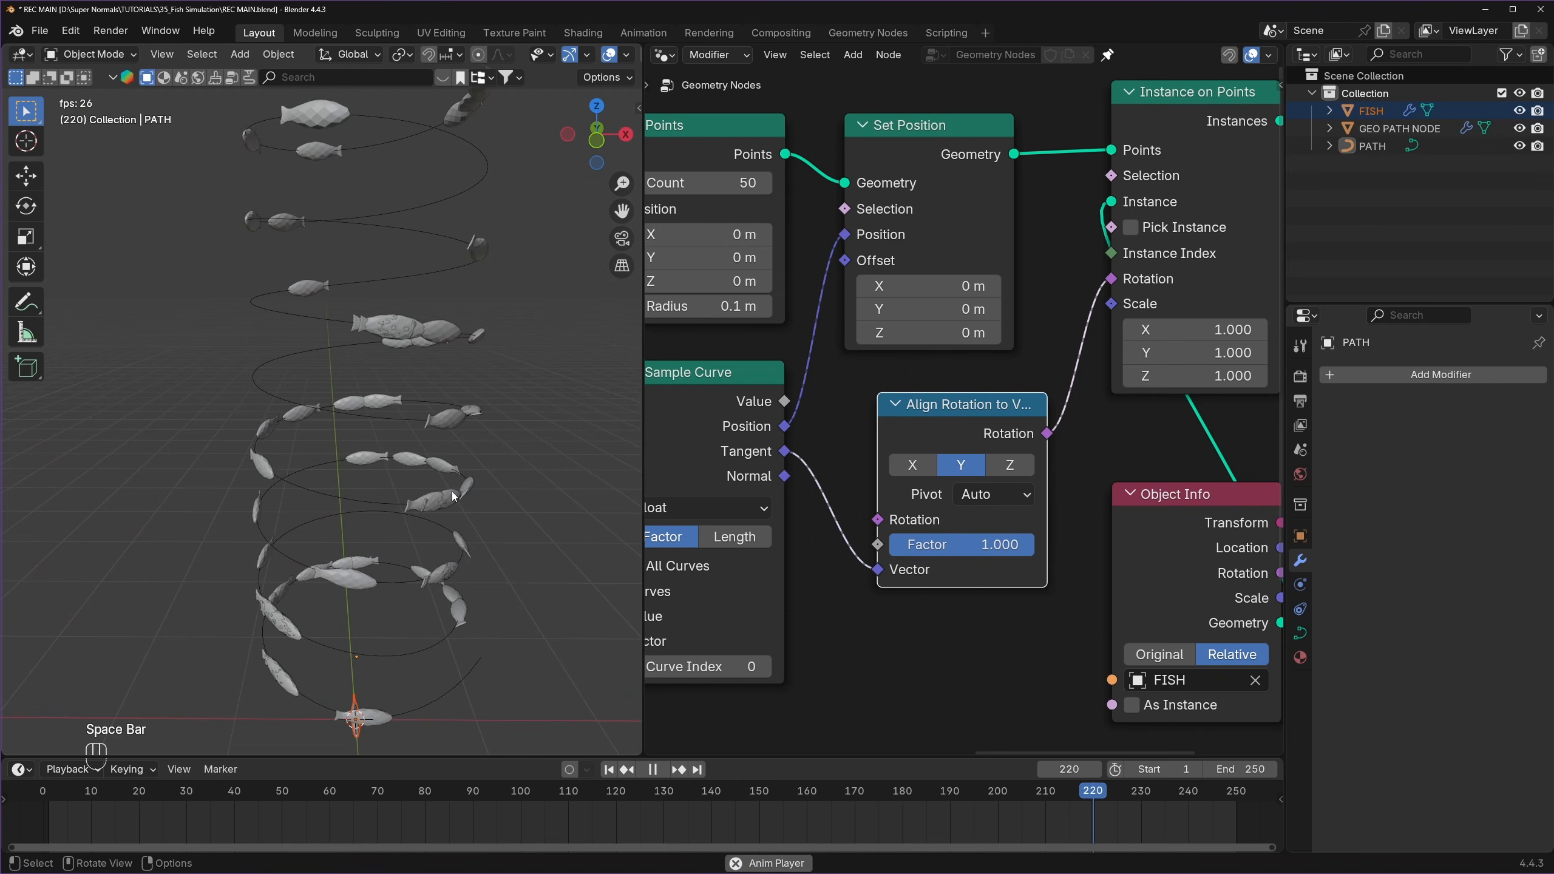
pyautogui.press('space')
pyautogui.scroll(3, 438, 502)
pyautogui.moveTo(422, 517); pyautogui.dragTo(455, 440, button='middle')
pyautogui.scroll(-2, 456, 439)
pyautogui.press('space')
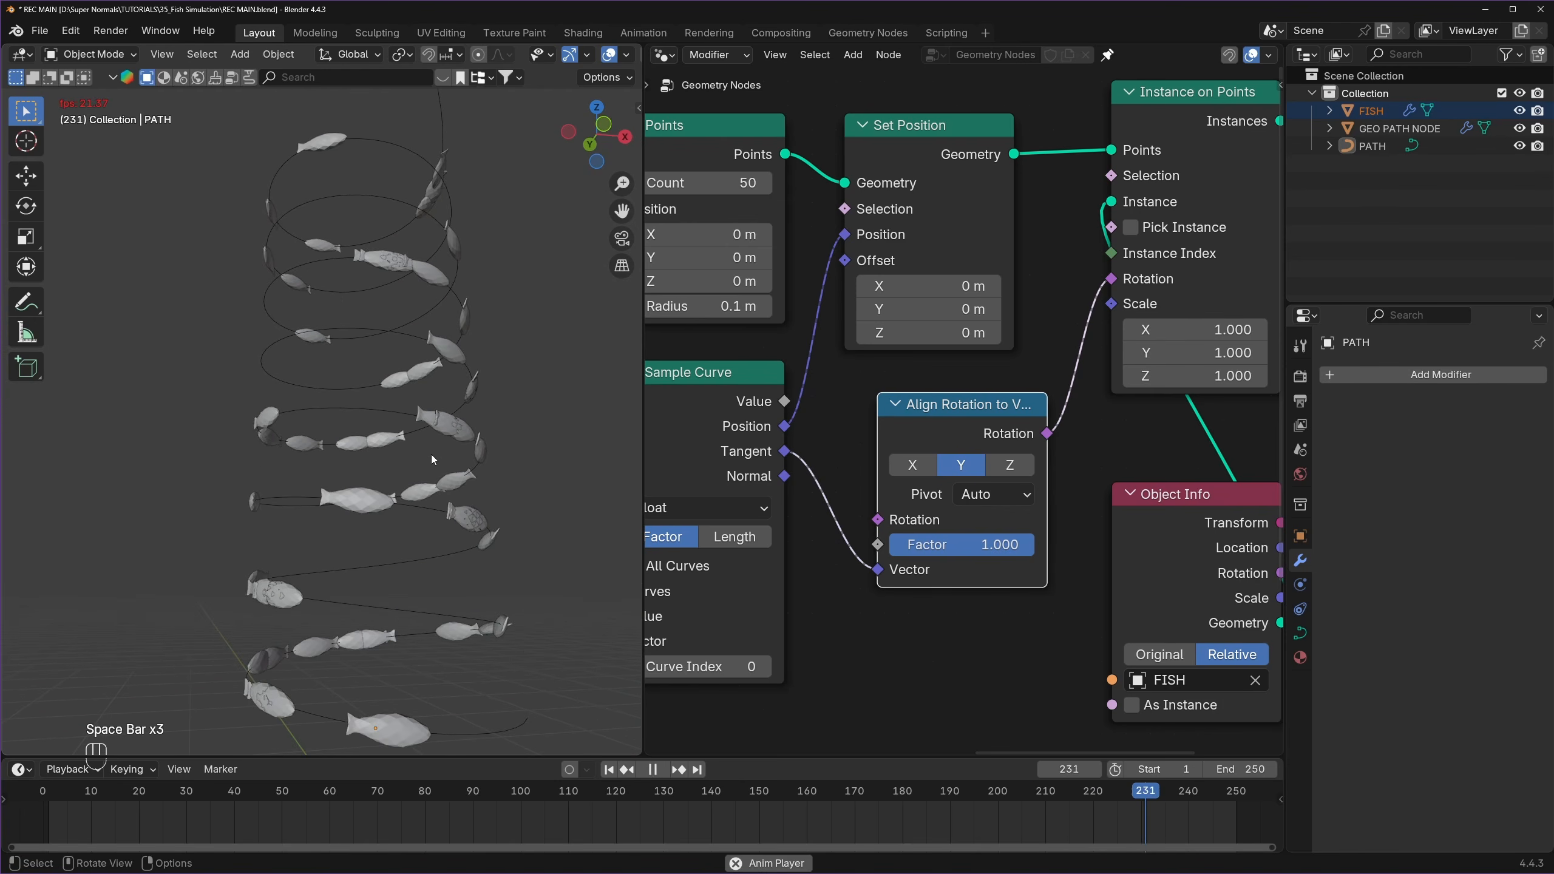
pyautogui.press('space')
pyautogui.moveTo(447, 537); pyautogui.dragTo(416, 480, button='middle')
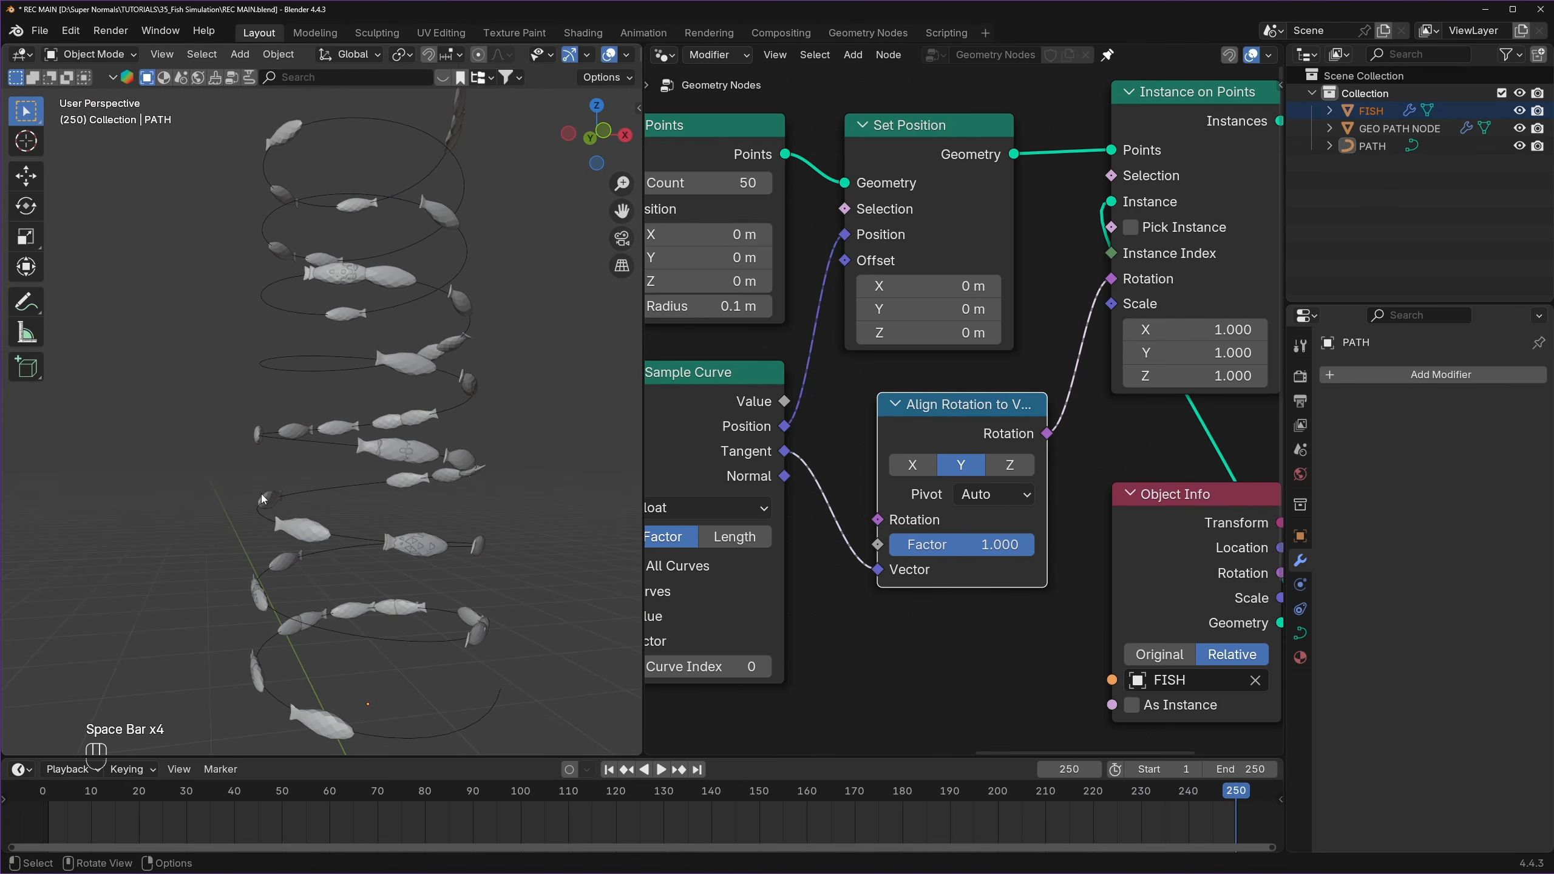
# - Set the Y scale of Instance on Points to -1 and save the file
pyautogui.scroll(-3, 1027, 628)
pyautogui.moveTo(1101, 483); pyautogui.dragTo(900, 535, button='middle')
pyautogui.scroll(5, 888, 490)
pyautogui.click(888, 422)
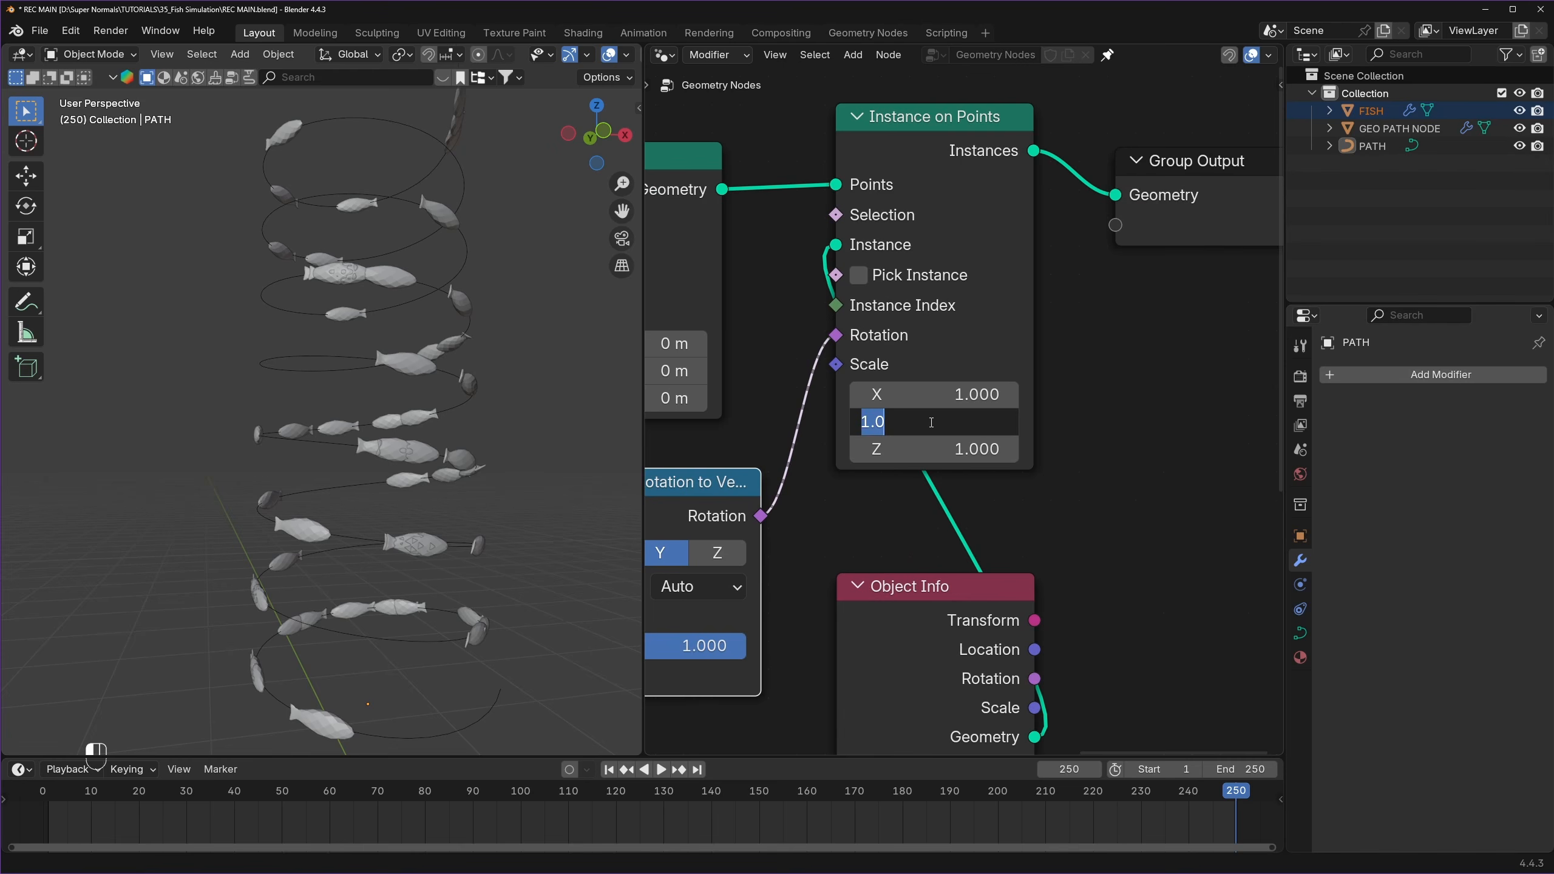
pyautogui.press('Return')
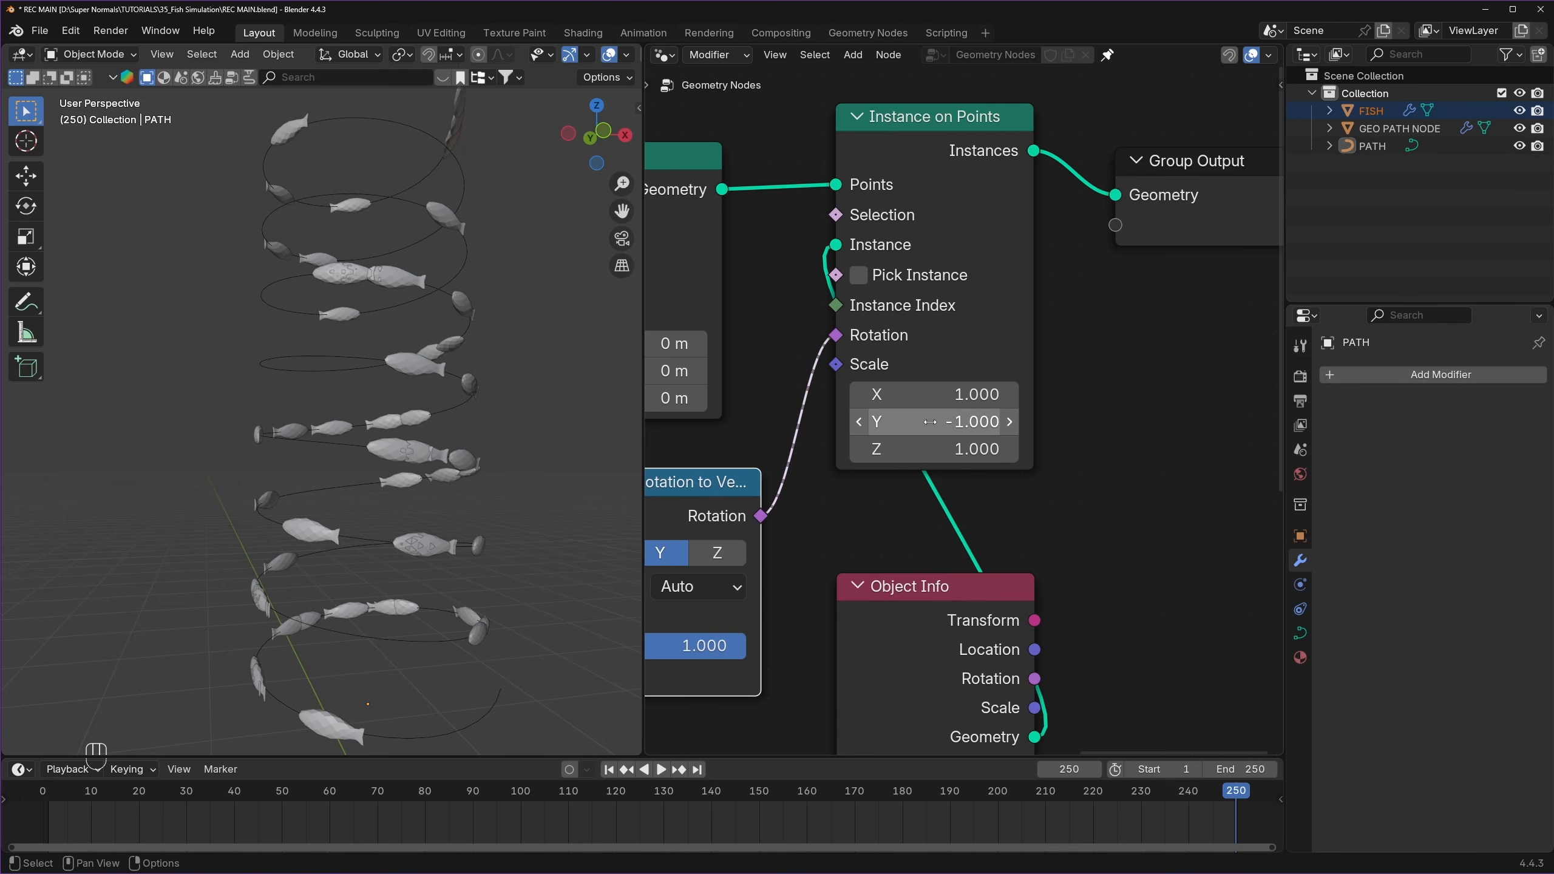
pyautogui.scroll(-2, 381, 435)
pyautogui.scroll(3, 350, 479)
pyautogui.hotkey('ctrl', 's')
# - Scale down the original FISH object and play the animation to check the instances on the spiral
pyautogui.scroll(-3, 360, 500)
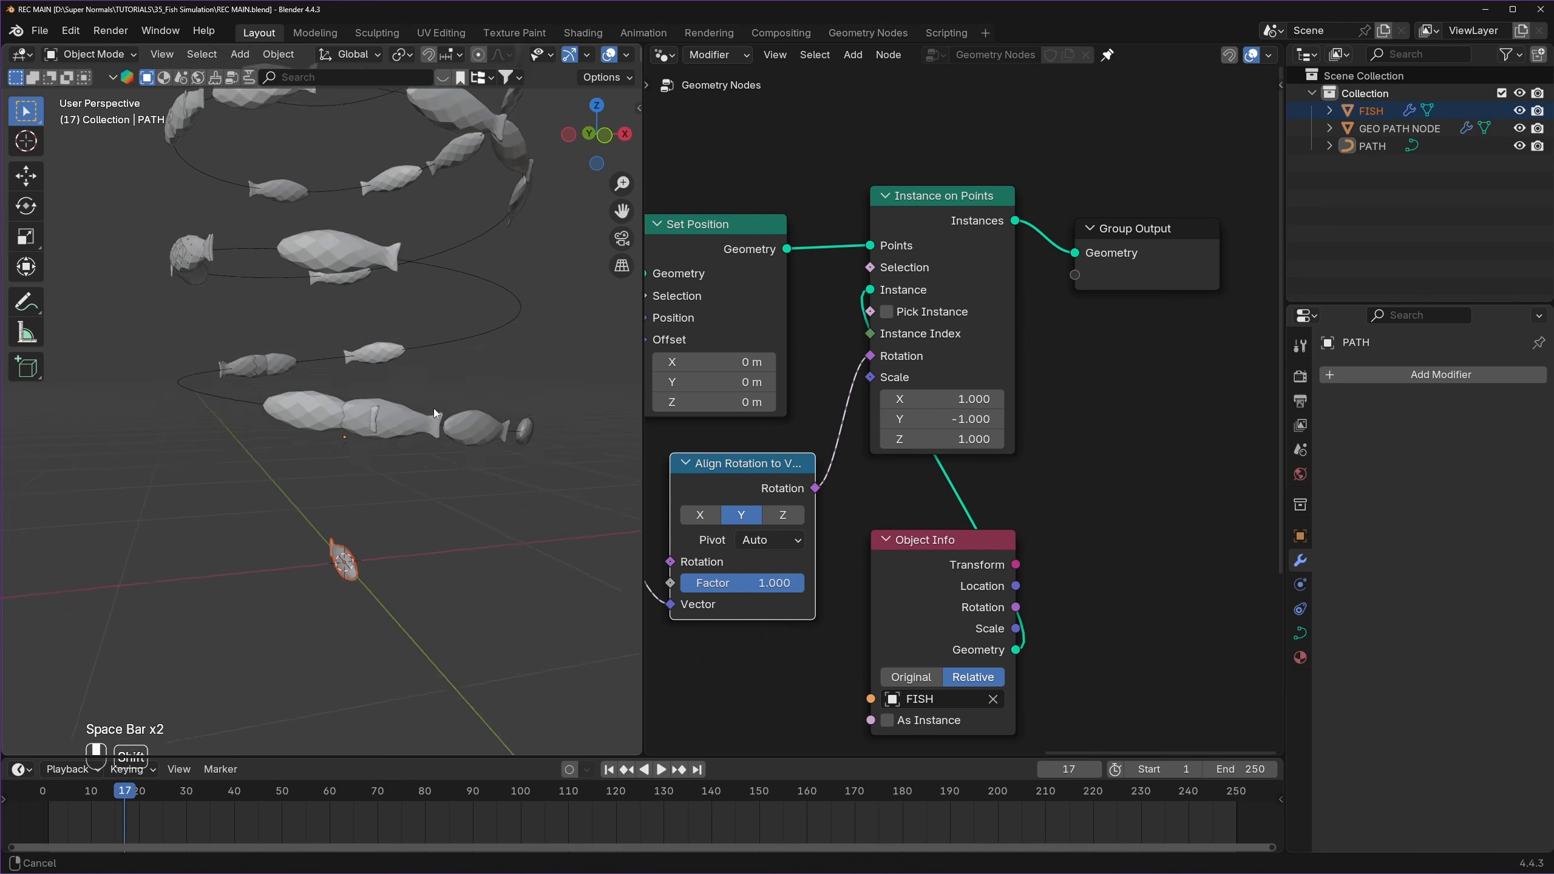
pyautogui.scroll(2, 397, 527)
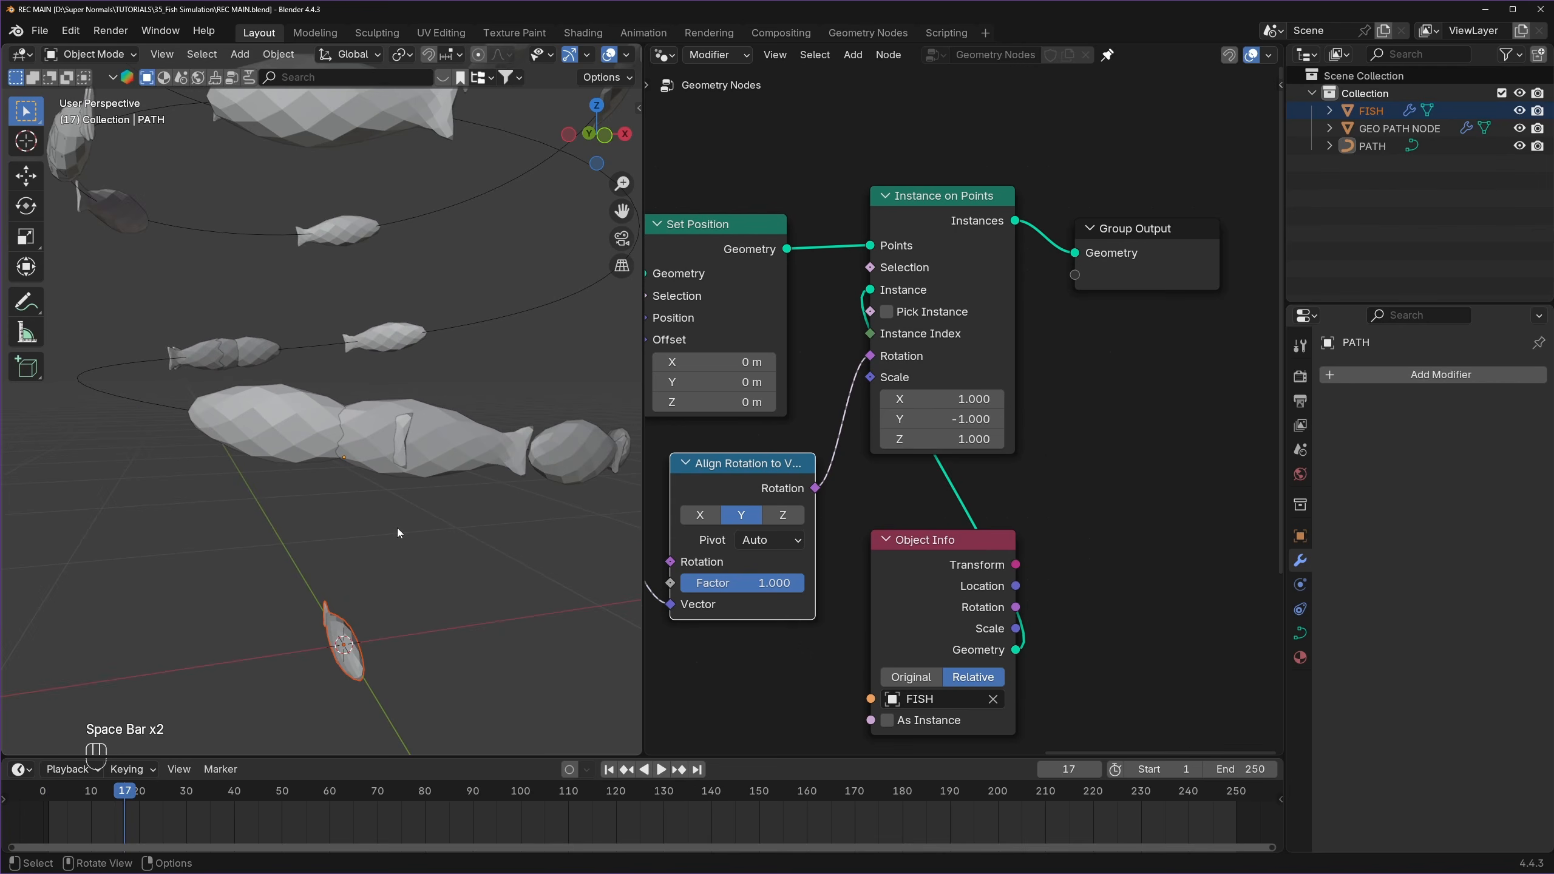
pyautogui.scroll(-2, 397, 527)
pyautogui.moveTo(437, 572); pyautogui.dragTo(386, 571, button='middle')
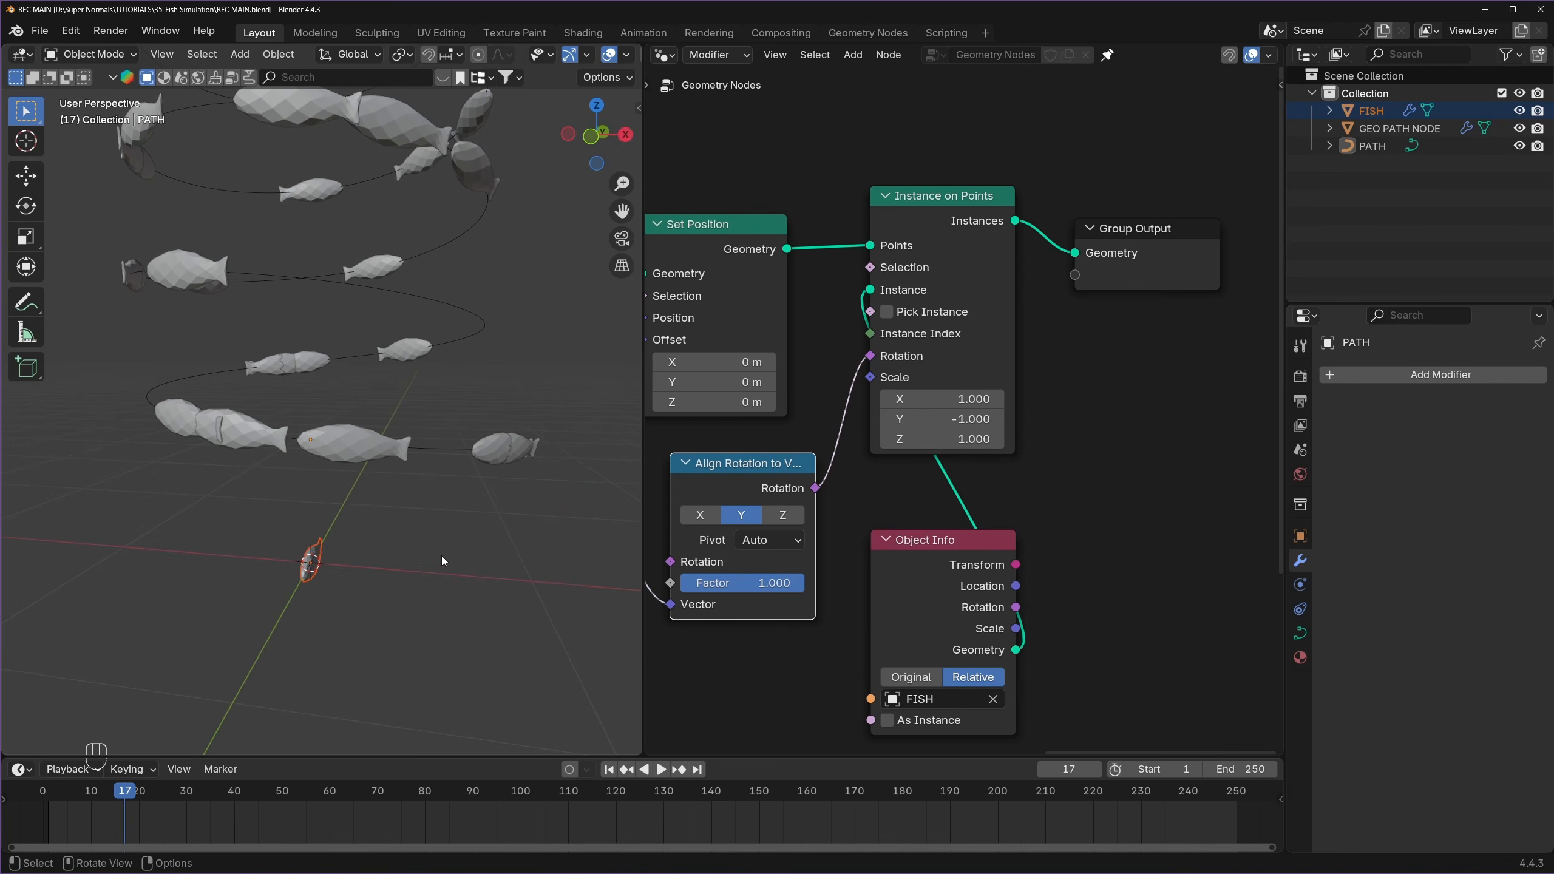
pyautogui.press('s')
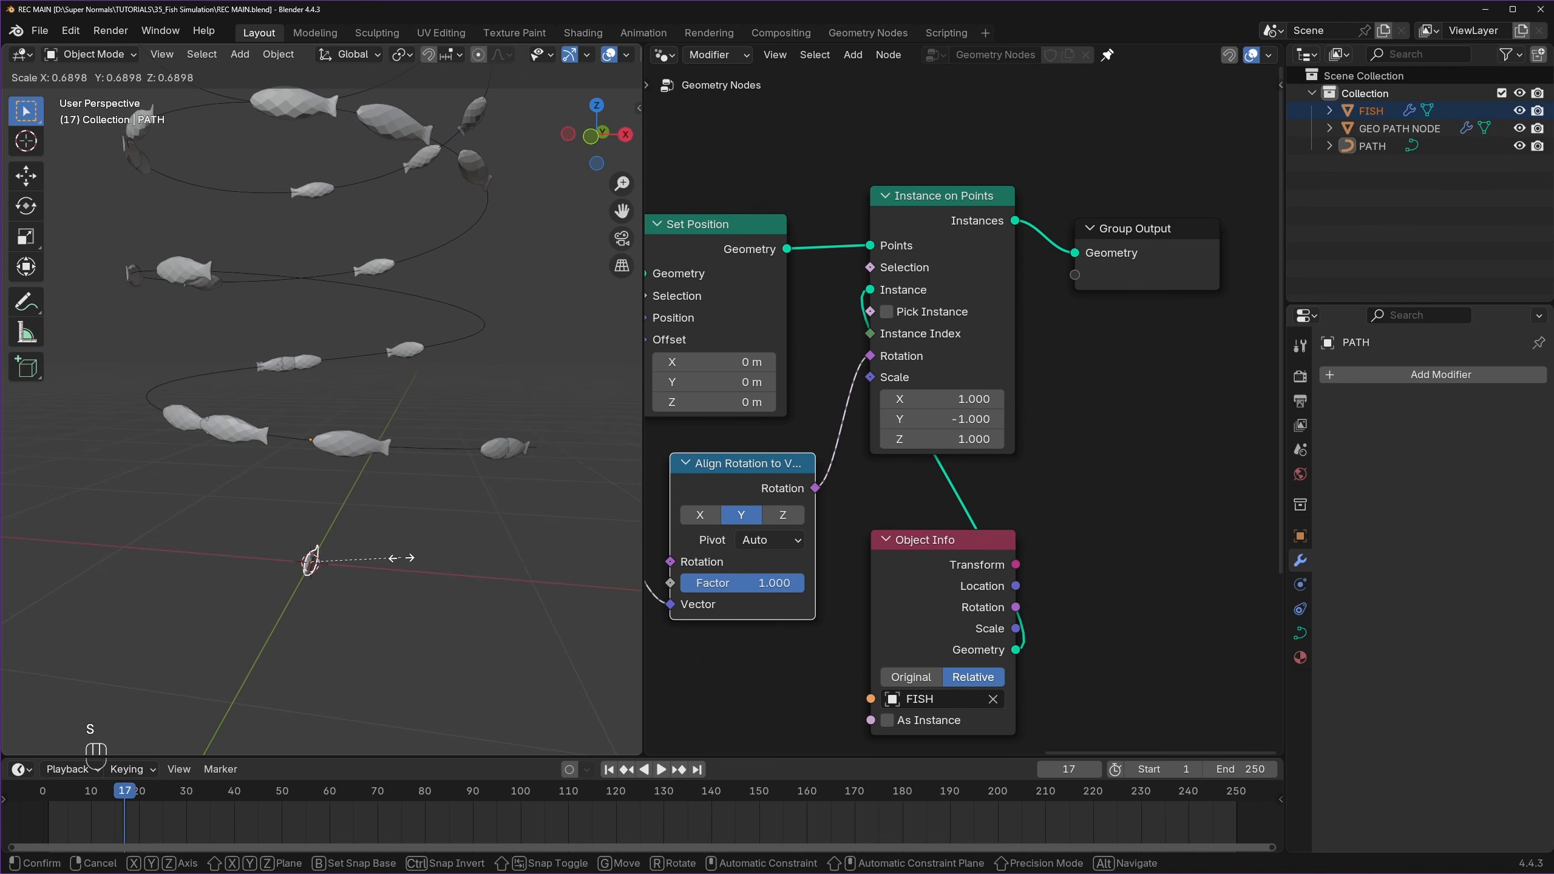
pyautogui.click(388, 559)
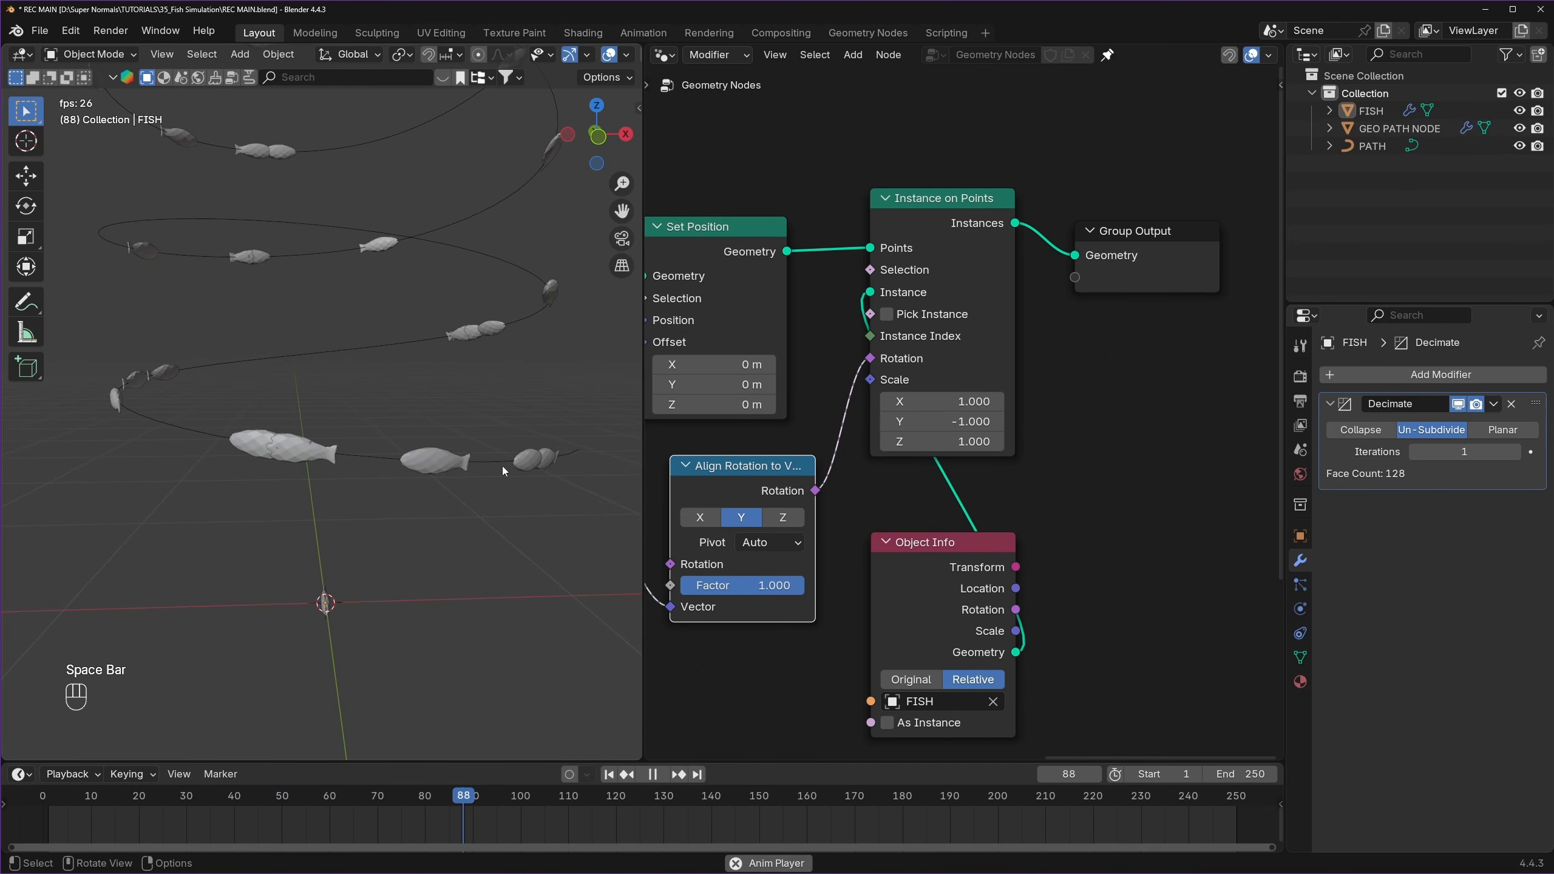
pyautogui.press('space')
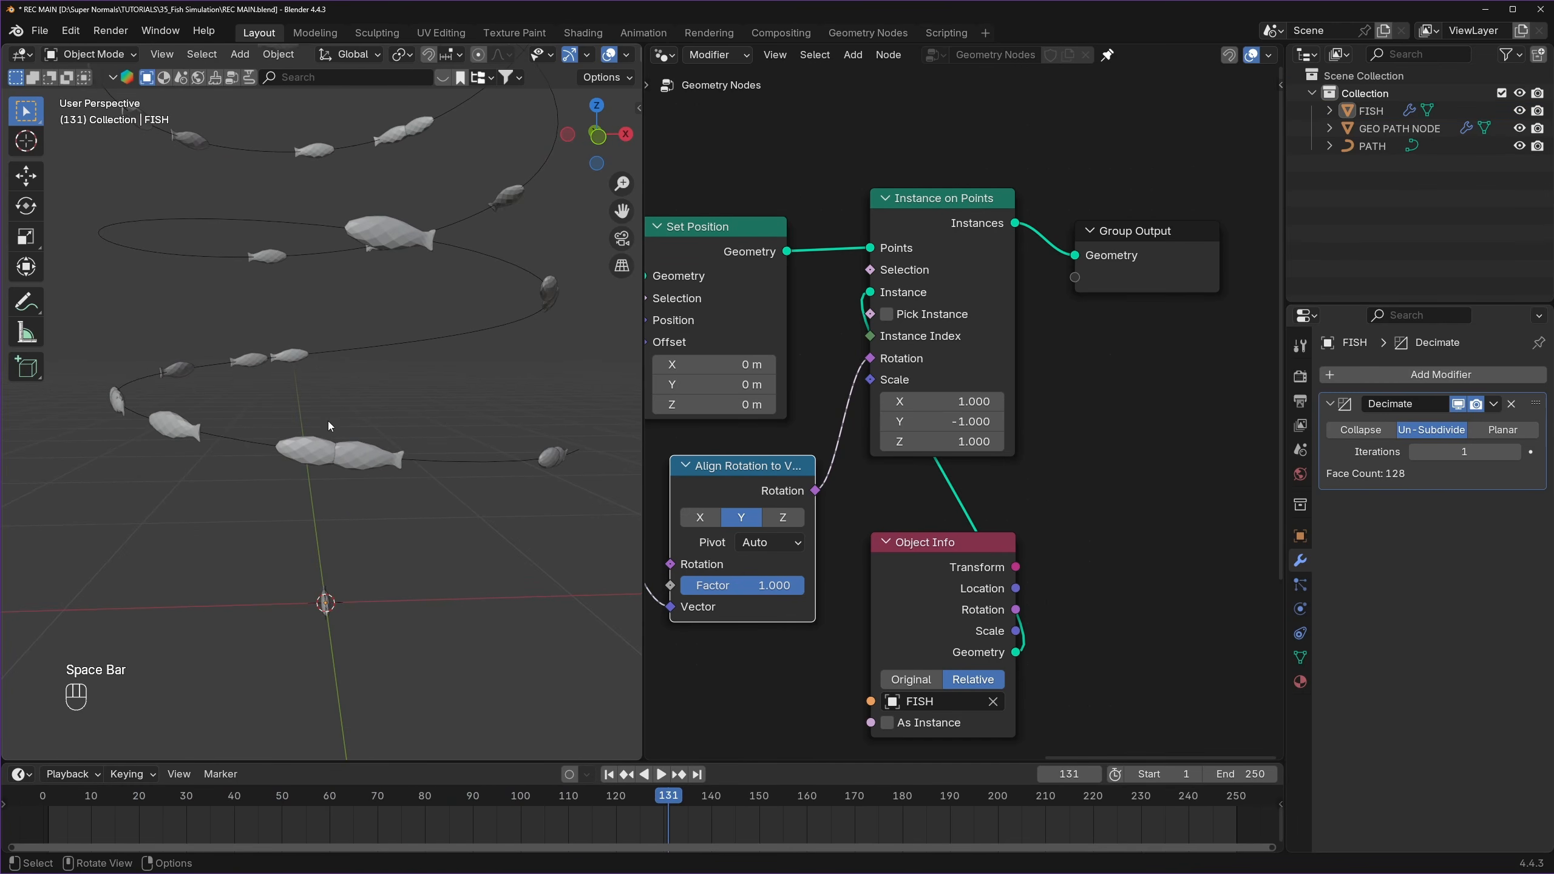
pyautogui.moveTo(327, 421)
pyautogui.mouseDown(button='middle')
pyautogui.moveTo(395, 436)
pyautogui.moveTo(366, 468)
pyautogui.moveTo(362, 509)
pyautogui.moveTo(346, 427)
pyautogui.mouseUp(button='middle')
pyautogui.press('space')
pyautogui.press('space')
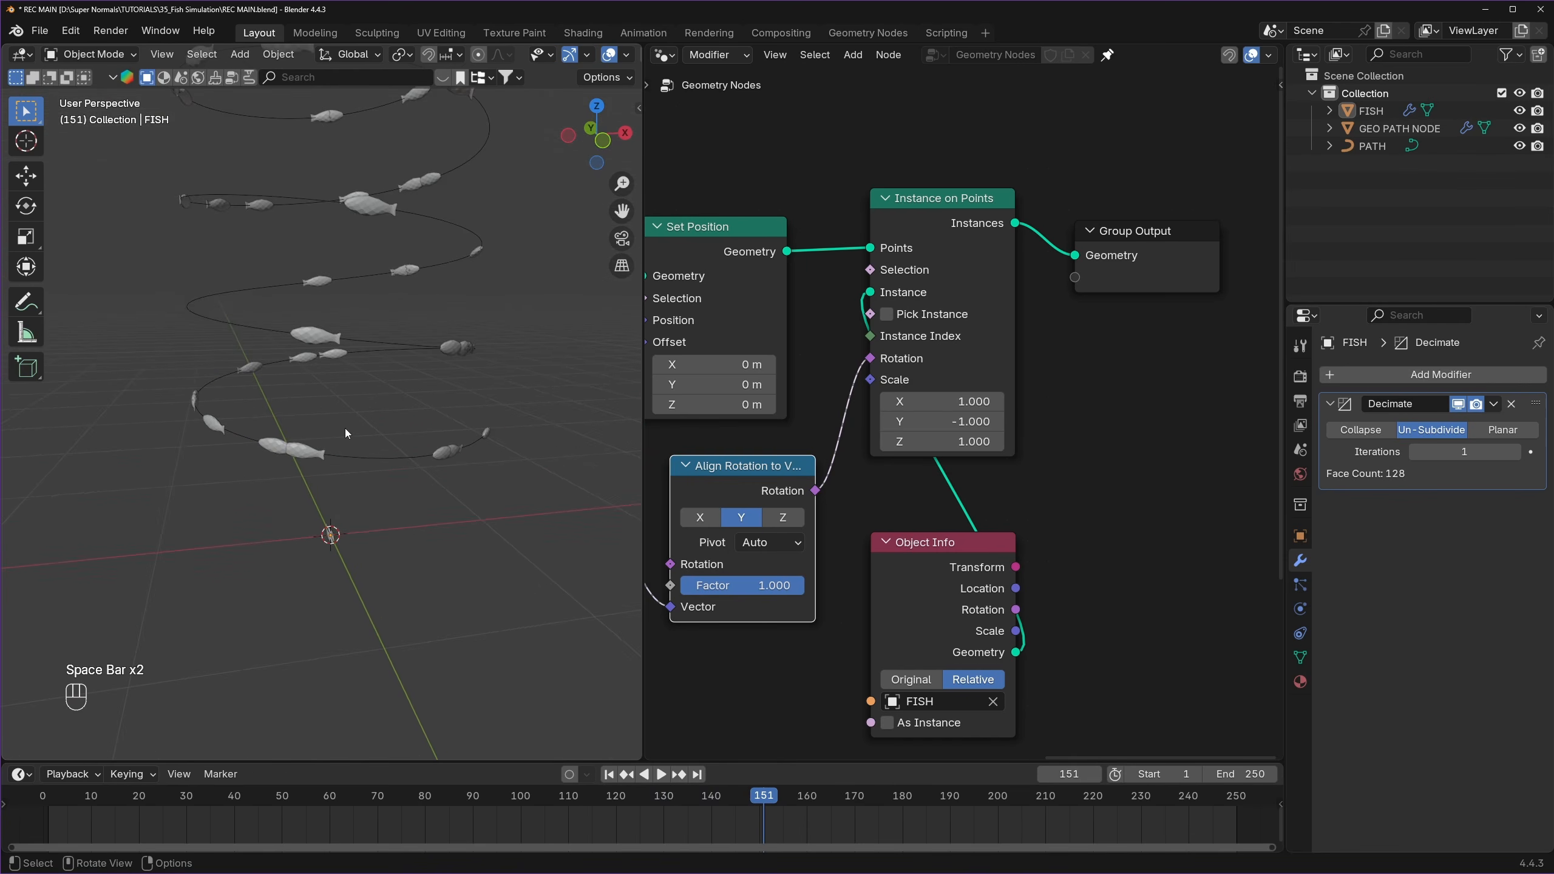
pyautogui.press('space')
pyautogui.press('space')
# - Move the Scene Time and Divide nodes away from the Add node to make room between Divide and Add
pyautogui.moveTo(685, 447); pyautogui.dragTo(1020, 371, button='middle')
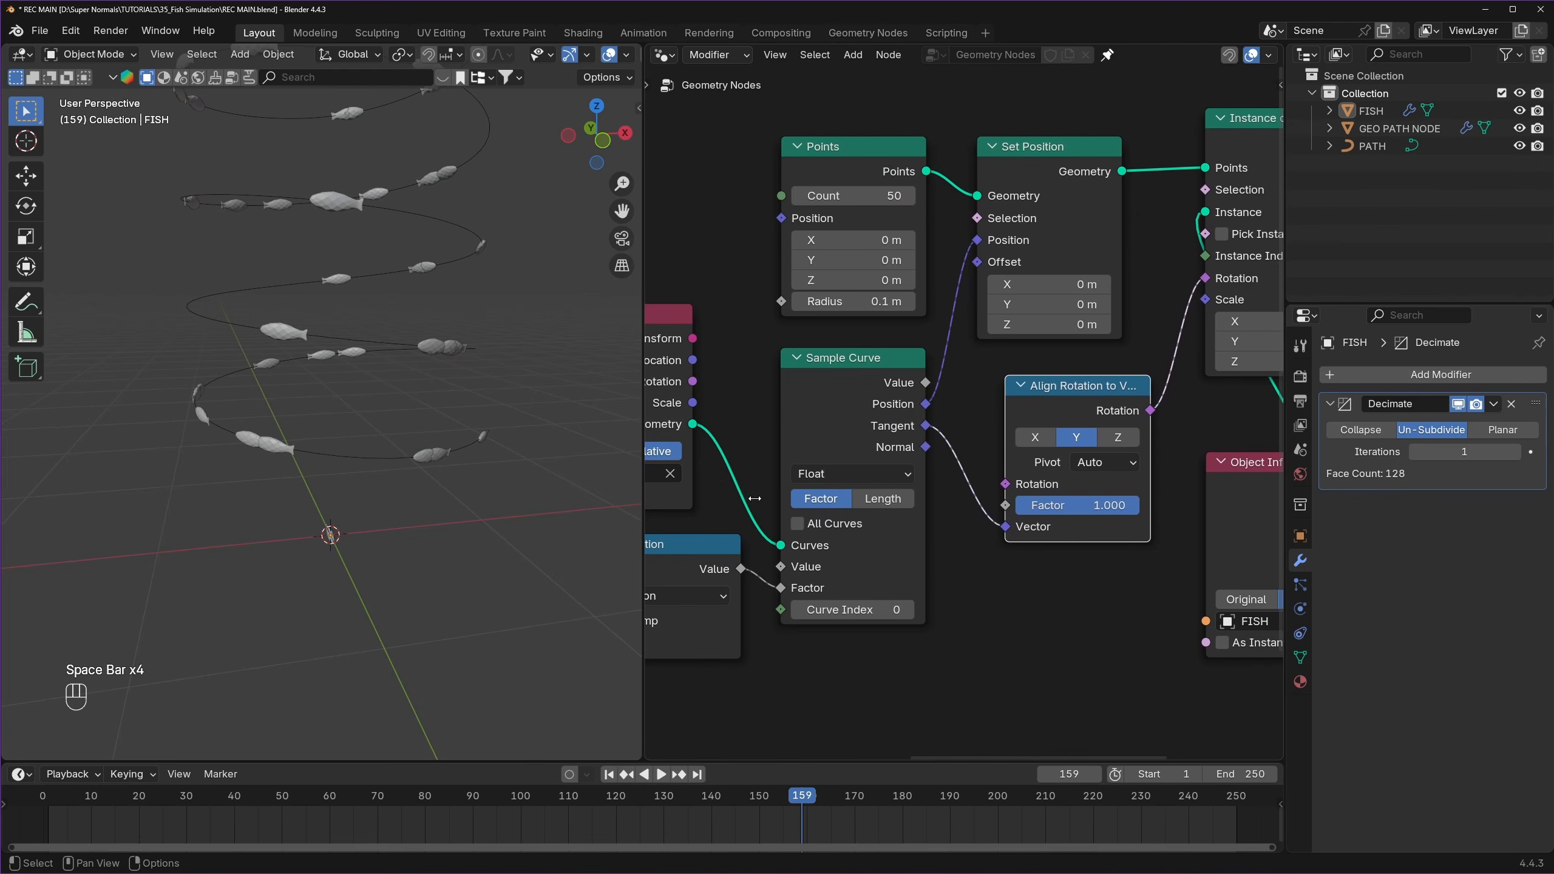
pyautogui.moveTo(757, 499); pyautogui.dragTo(1046, 353, button='middle')
pyautogui.moveTo(804, 454); pyautogui.dragTo(1043, 366, button='middle')
pyautogui.scroll(-3, 946, 397)
pyautogui.moveTo(946, 398); pyautogui.dragTo(1018, 415, button='middle')
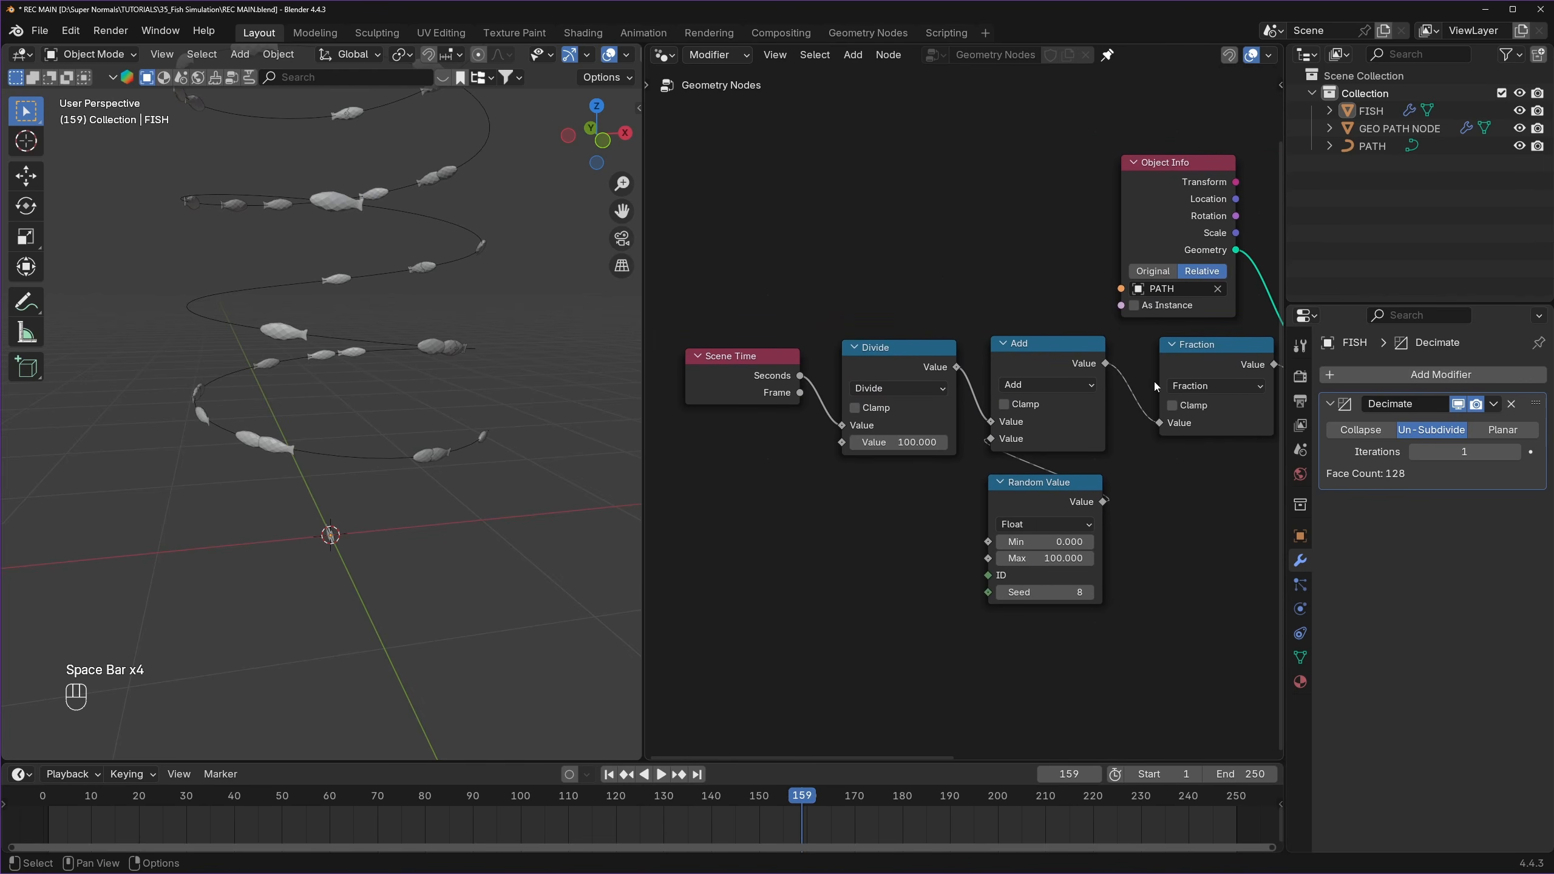
pyautogui.moveTo(877, 392); pyautogui.dragTo(921, 418, button='middle')
pyautogui.moveTo(925, 336); pyautogui.dragTo(817, 429)
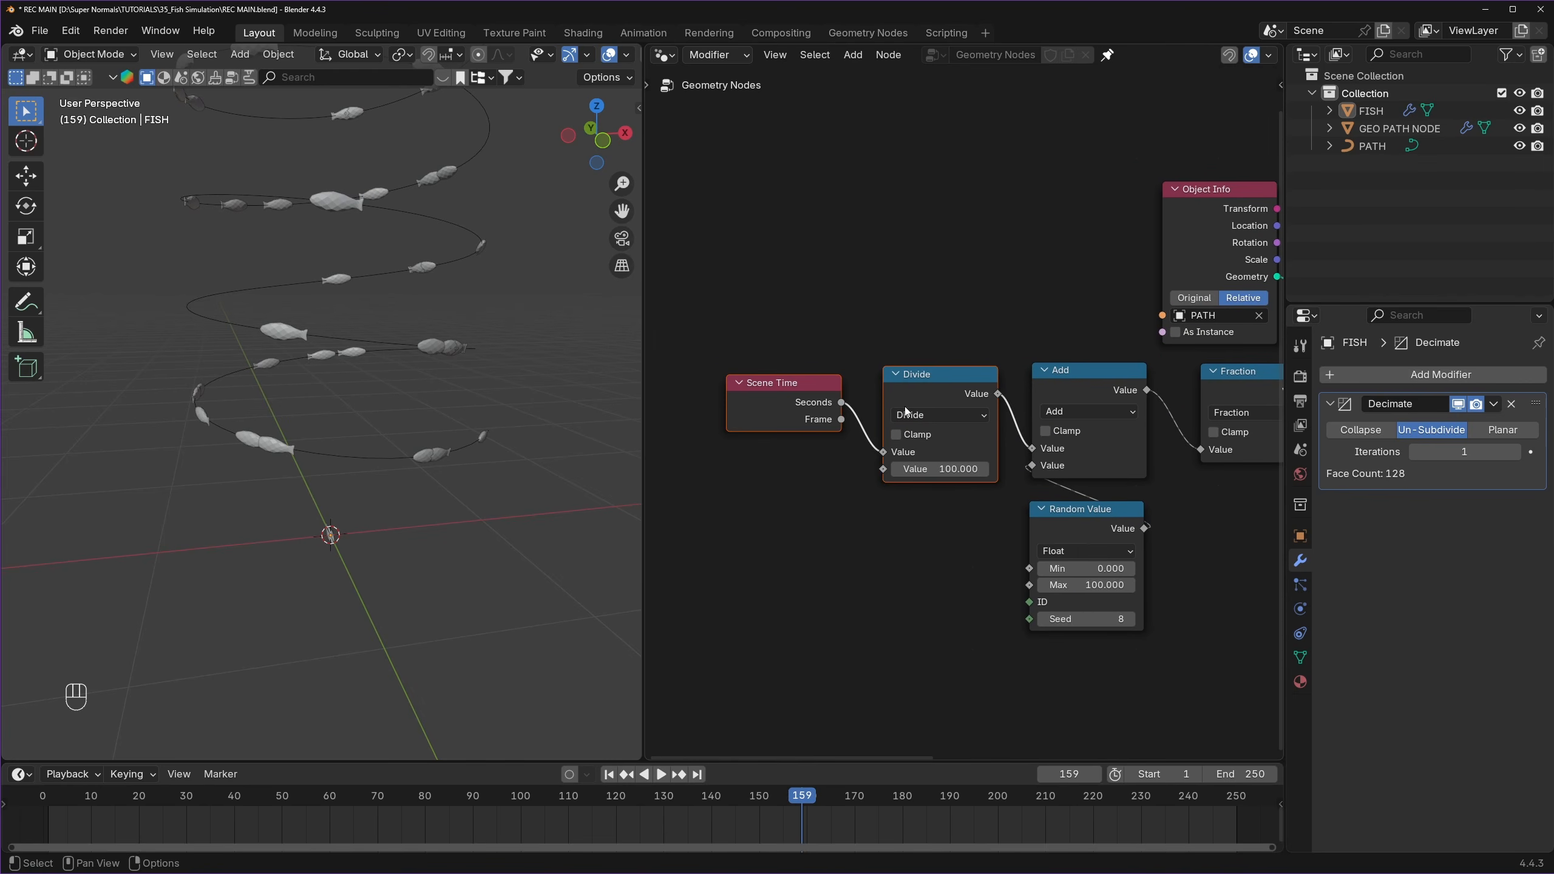
pyautogui.press('g')
pyautogui.click(755, 403)
pyautogui.click(918, 391)
# - Duplicate the Add math node, insert the copy between Divide and Add, and change its operation to Multiply
pyautogui.scroll(3, 967, 405)
pyautogui.click(1121, 364)
pyautogui.hotkey('shift', 'd')
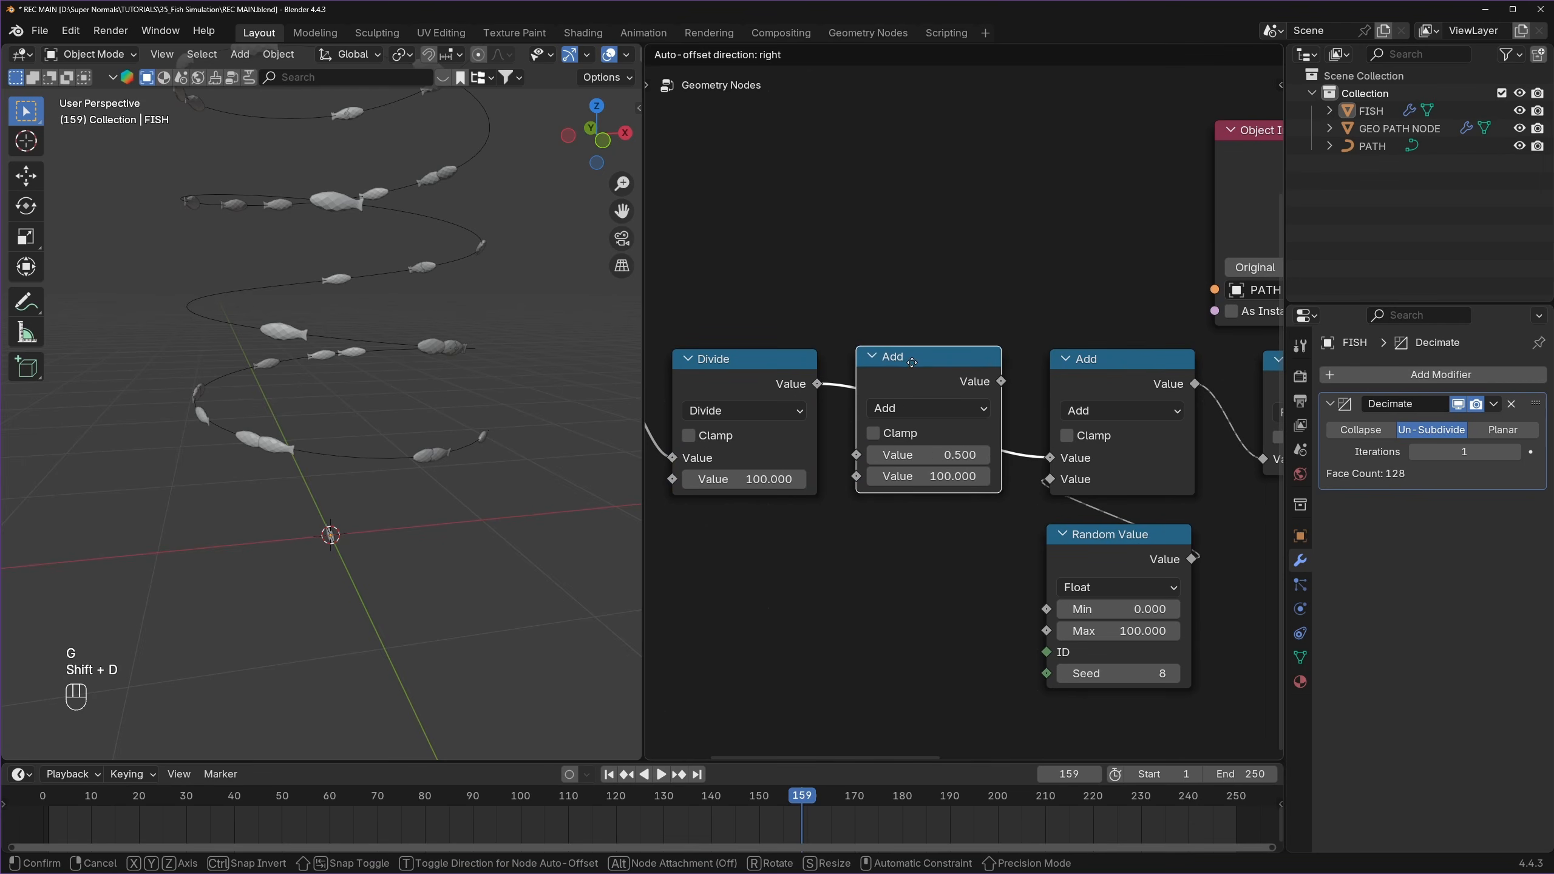
pyautogui.click(931, 362)
pyautogui.click(905, 408)
pyautogui.click(298, 506)
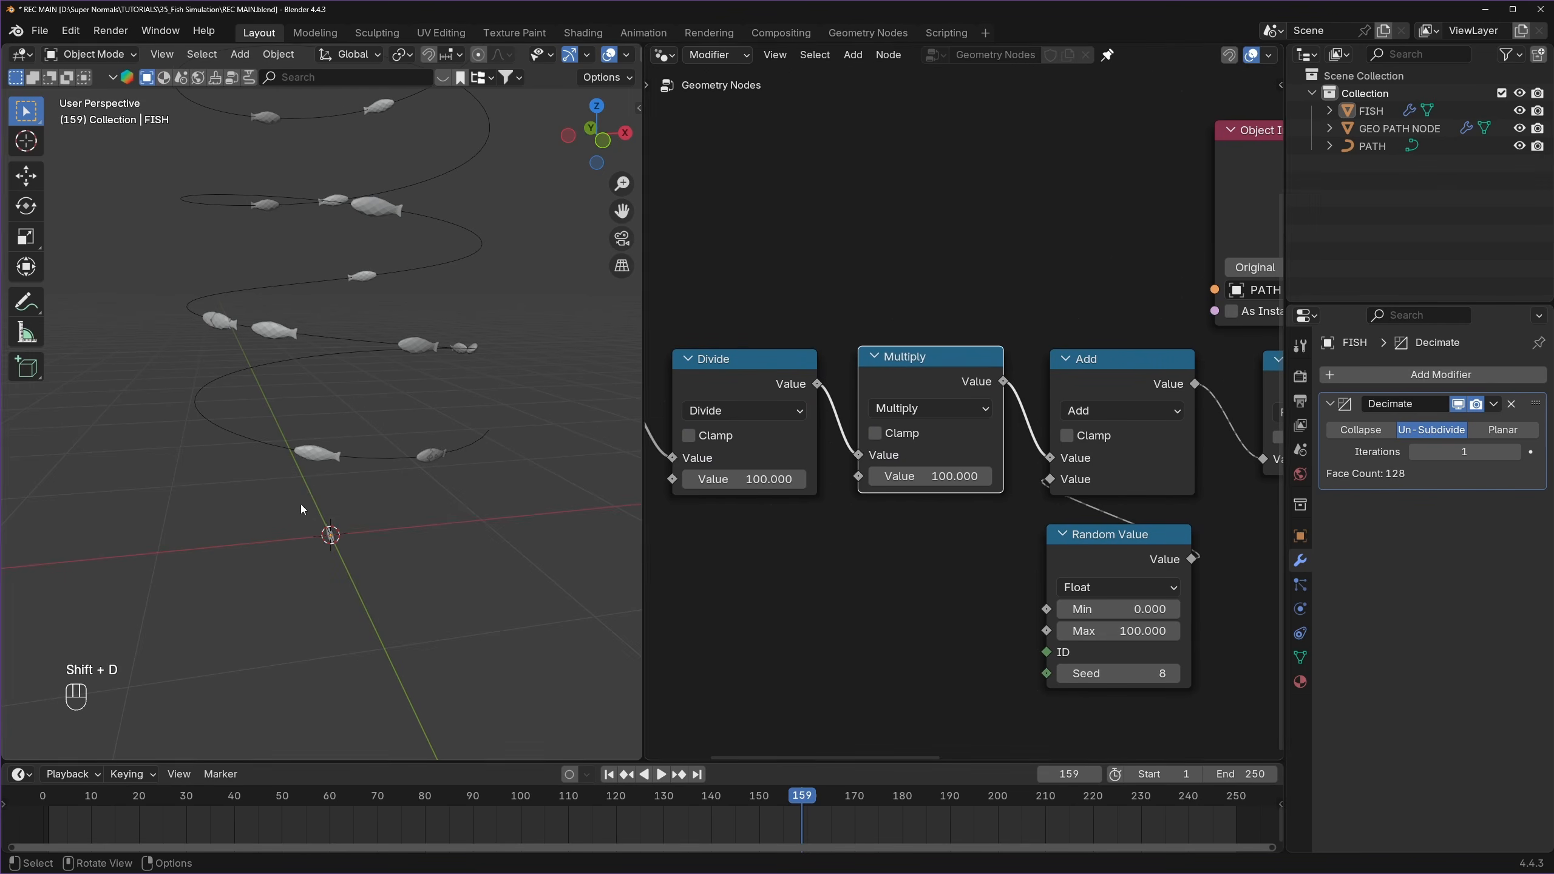
# - Duplicate the Random Value node below Multiply and set the copy's Min to 0.2 and Max to 1
pyautogui.moveTo(1043, 561); pyautogui.dragTo(972, 520, button='middle')
pyautogui.hotkey('shift', 'd')
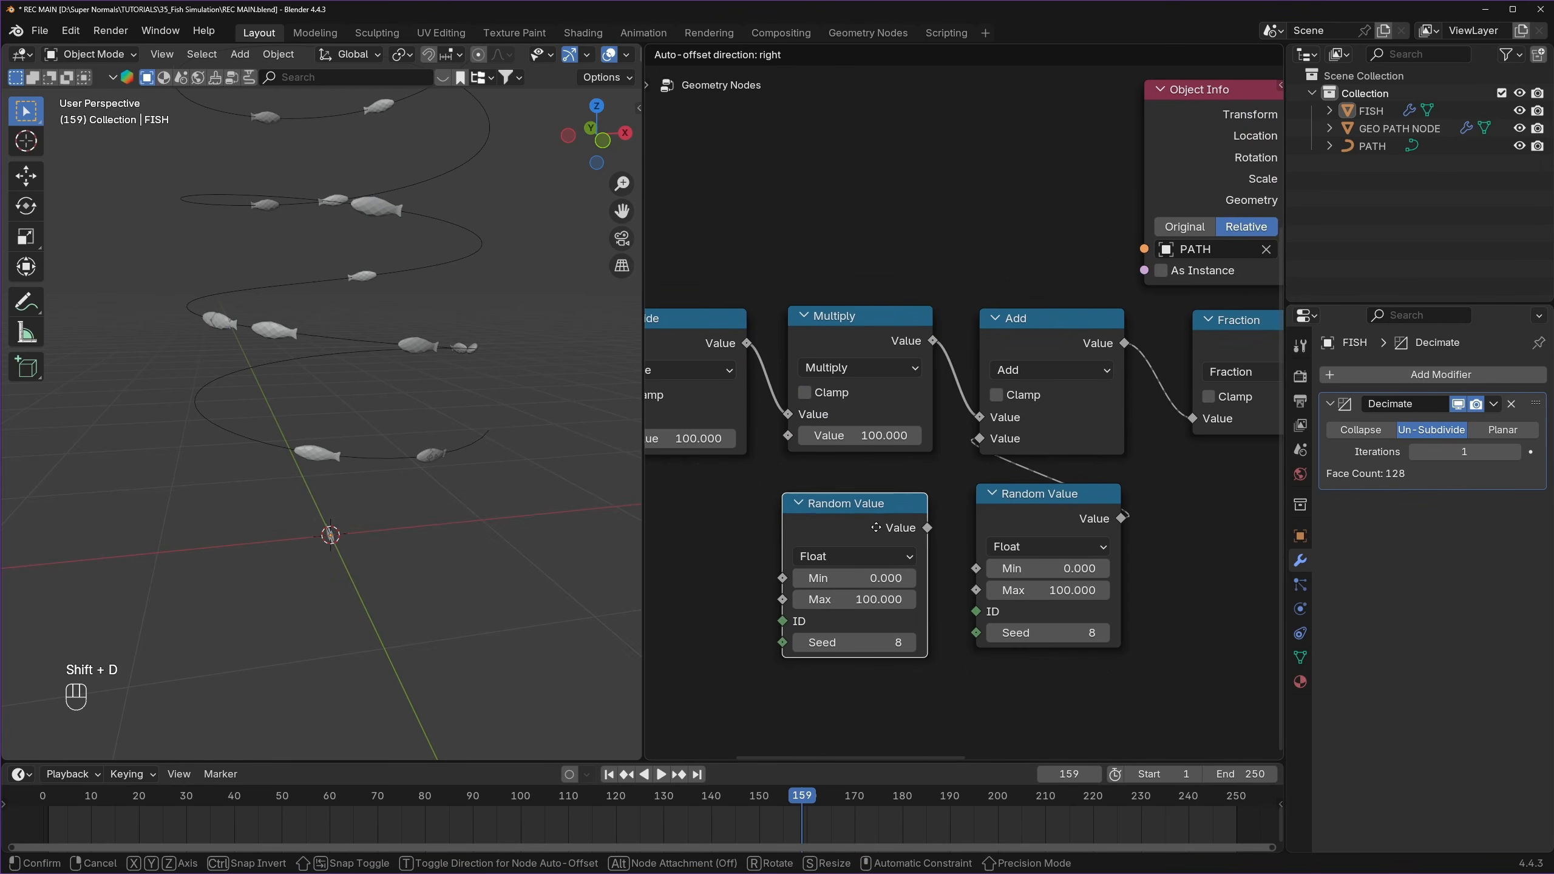
pyautogui.click(874, 520)
pyautogui.scroll(2, 949, 587)
pyautogui.moveTo(949, 588); pyautogui.dragTo(1034, 435, button='middle')
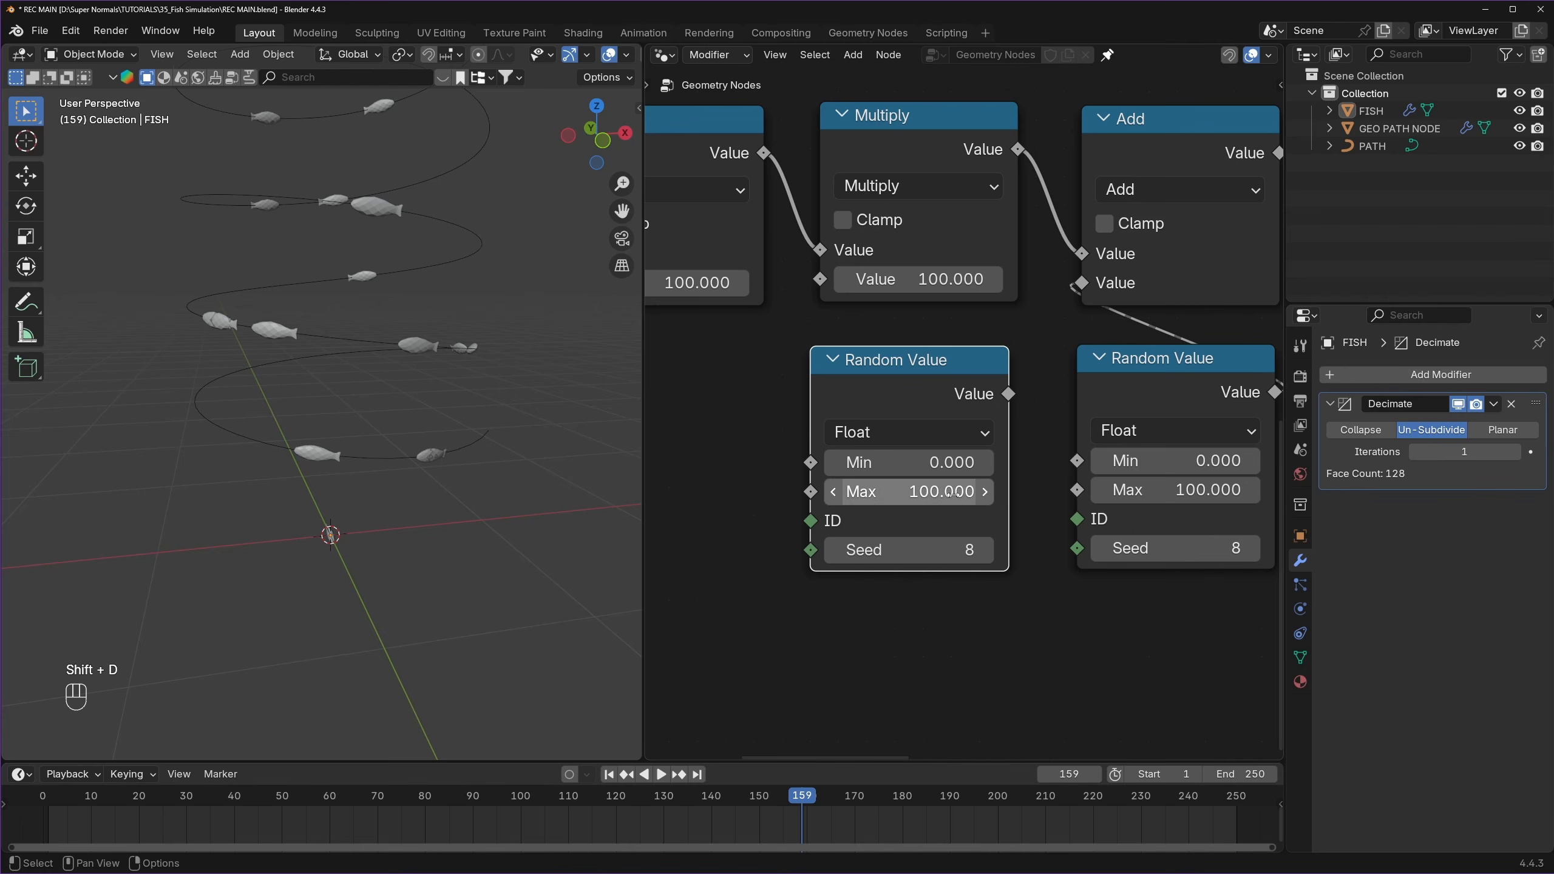
pyautogui.doubleClick(907, 493)
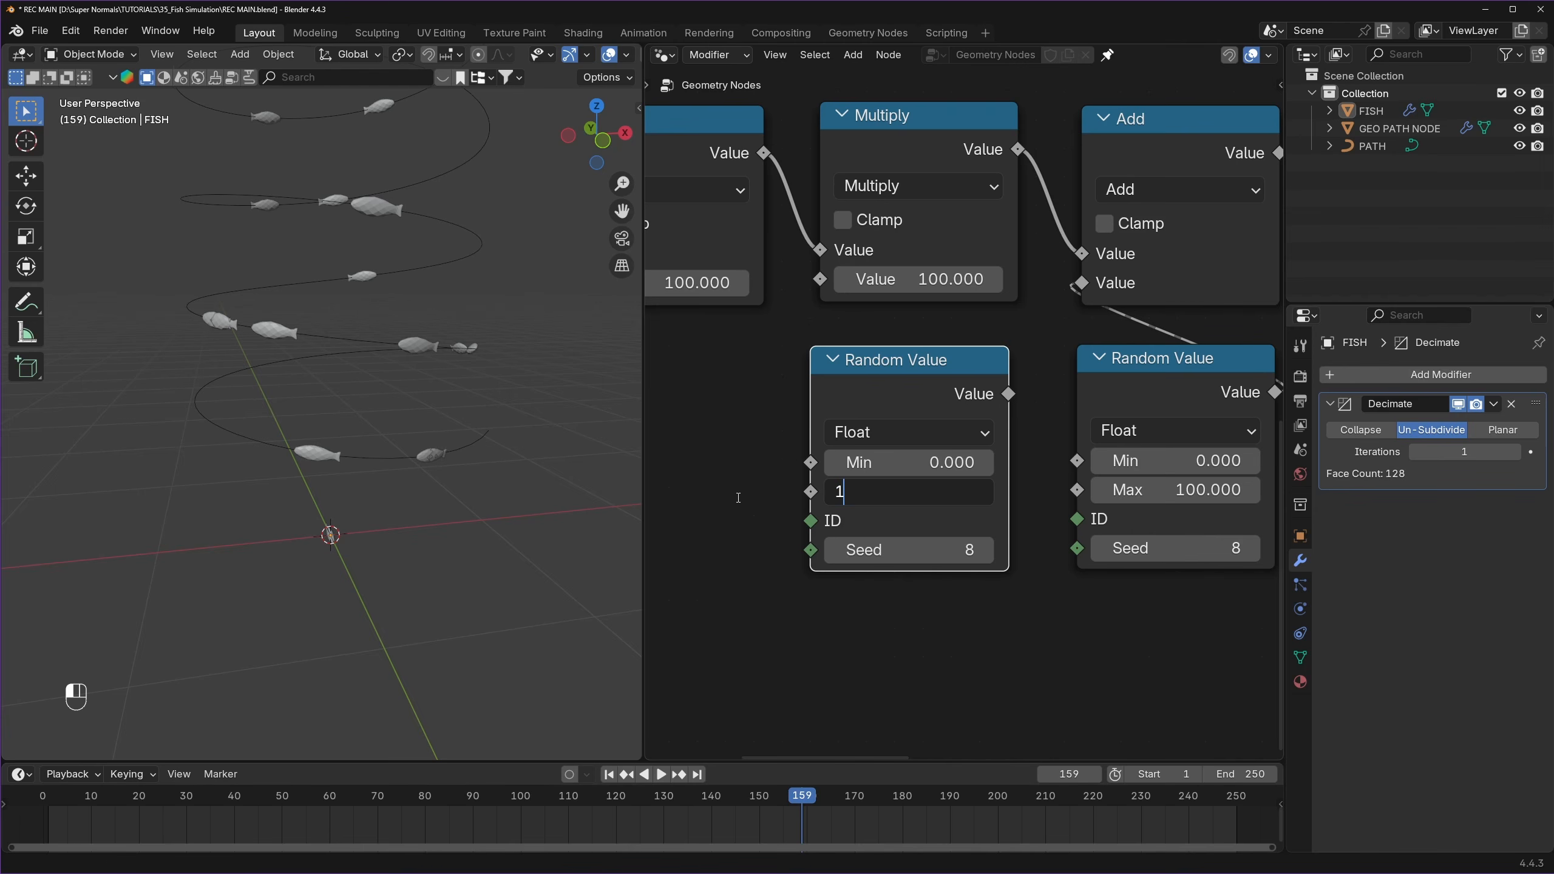
pyautogui.press('Return')
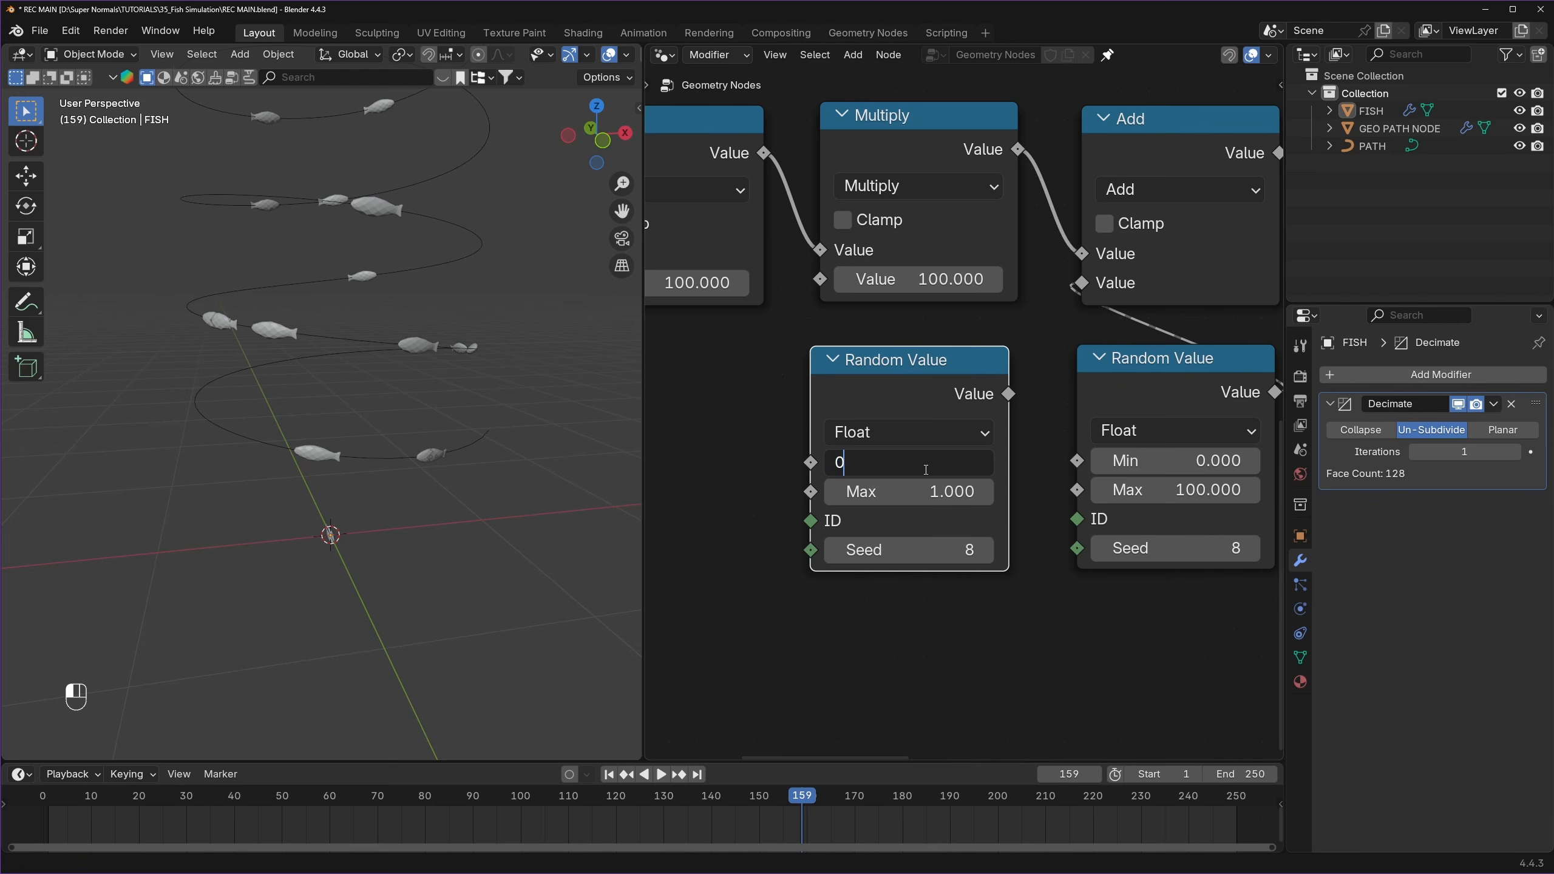
pyautogui.click(925, 470)
pyautogui.write('0.2')
pyautogui.press('Return')
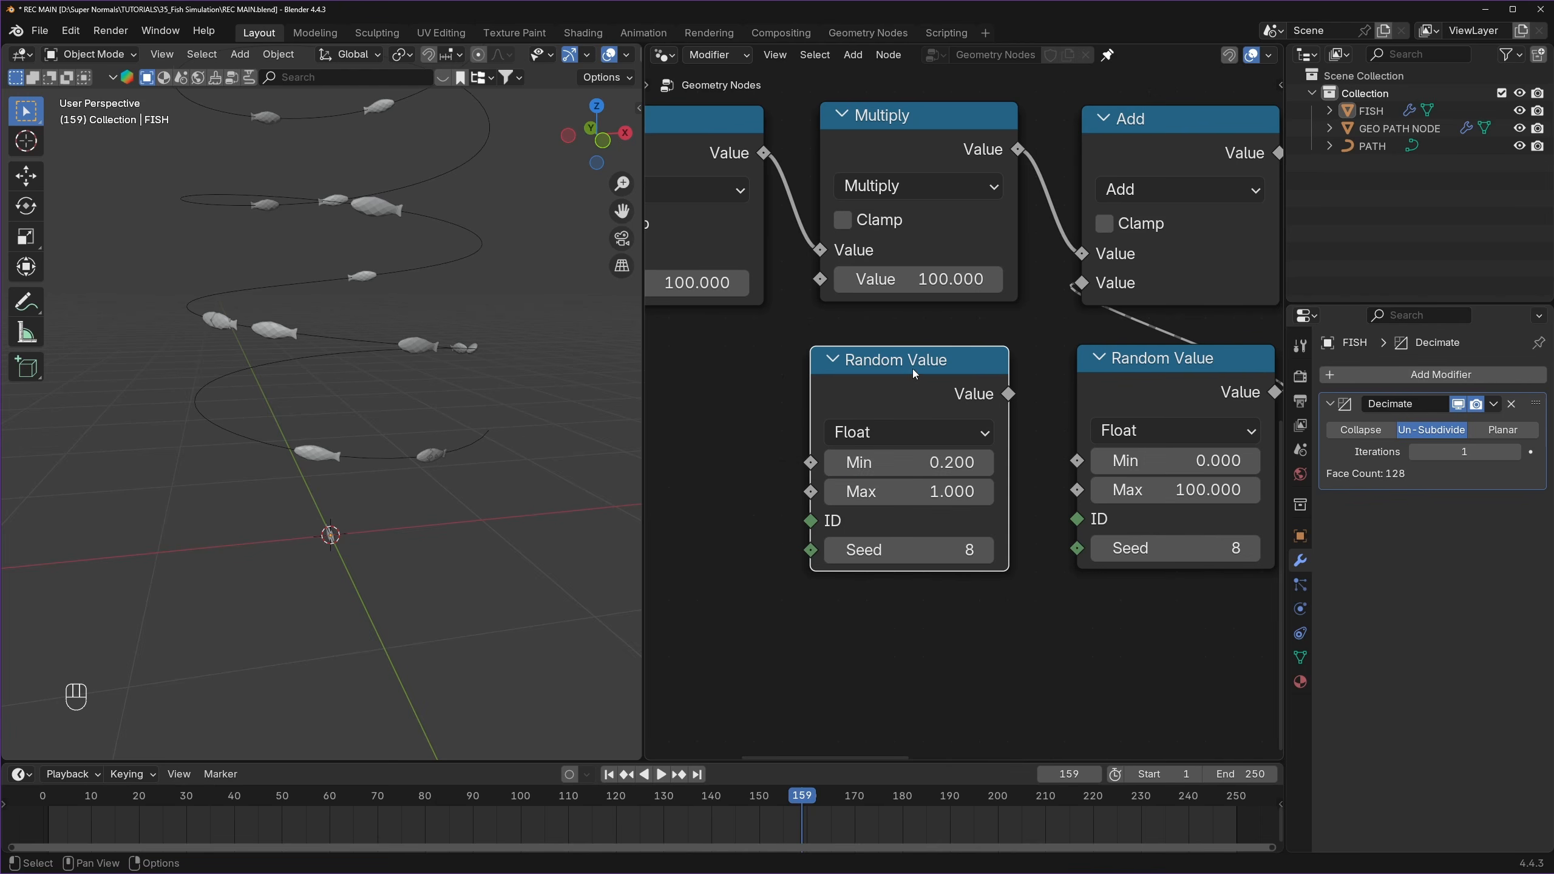
# - Link the duplicated Random Value output to the second Value input of the Multiply node
pyautogui.moveTo(979, 383); pyautogui.dragTo(954, 468, button='middle')
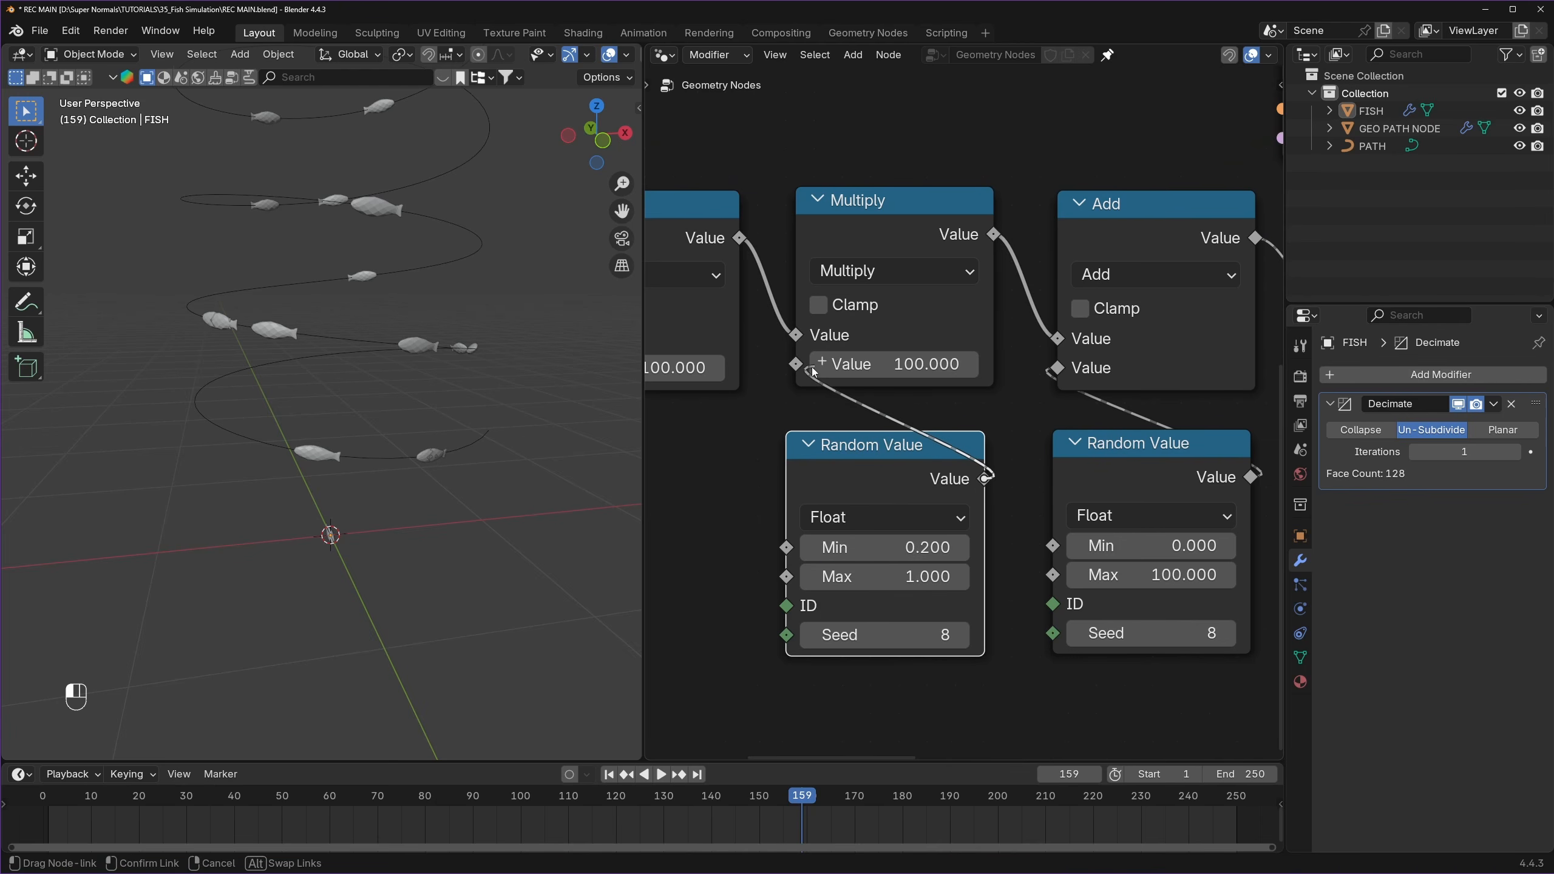
pyautogui.moveTo(797, 375); pyautogui.dragTo(803, 366)
pyautogui.click(647, 72)
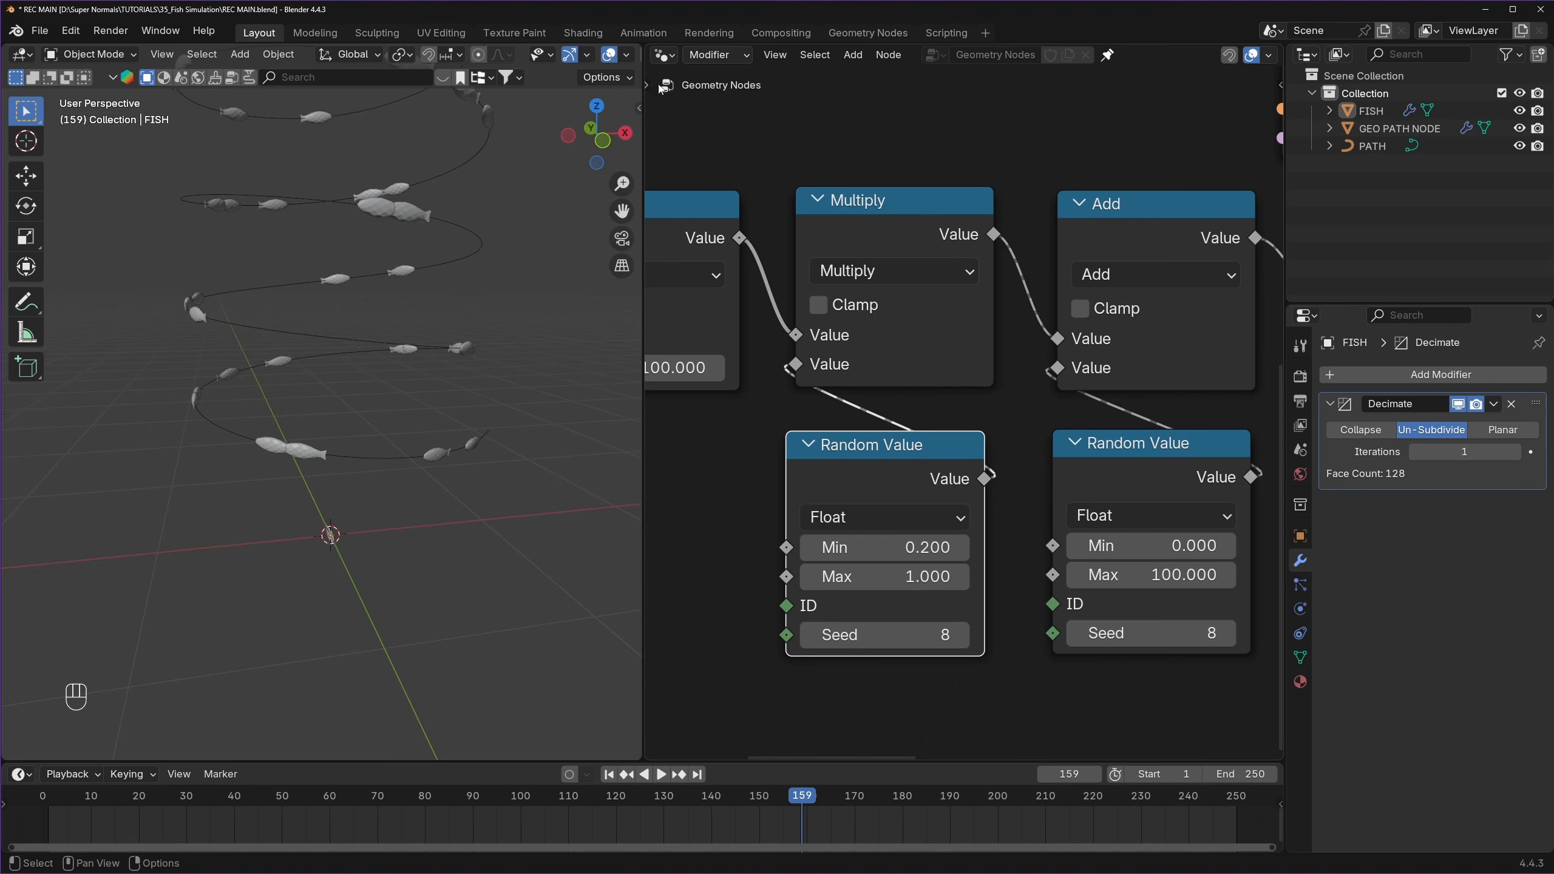
# - Play the animation and examine the individual fish speeds along the spiral from close up and far away
pyautogui.scroll(-3, 898, 474)
pyautogui.scroll(1, 411, 589)
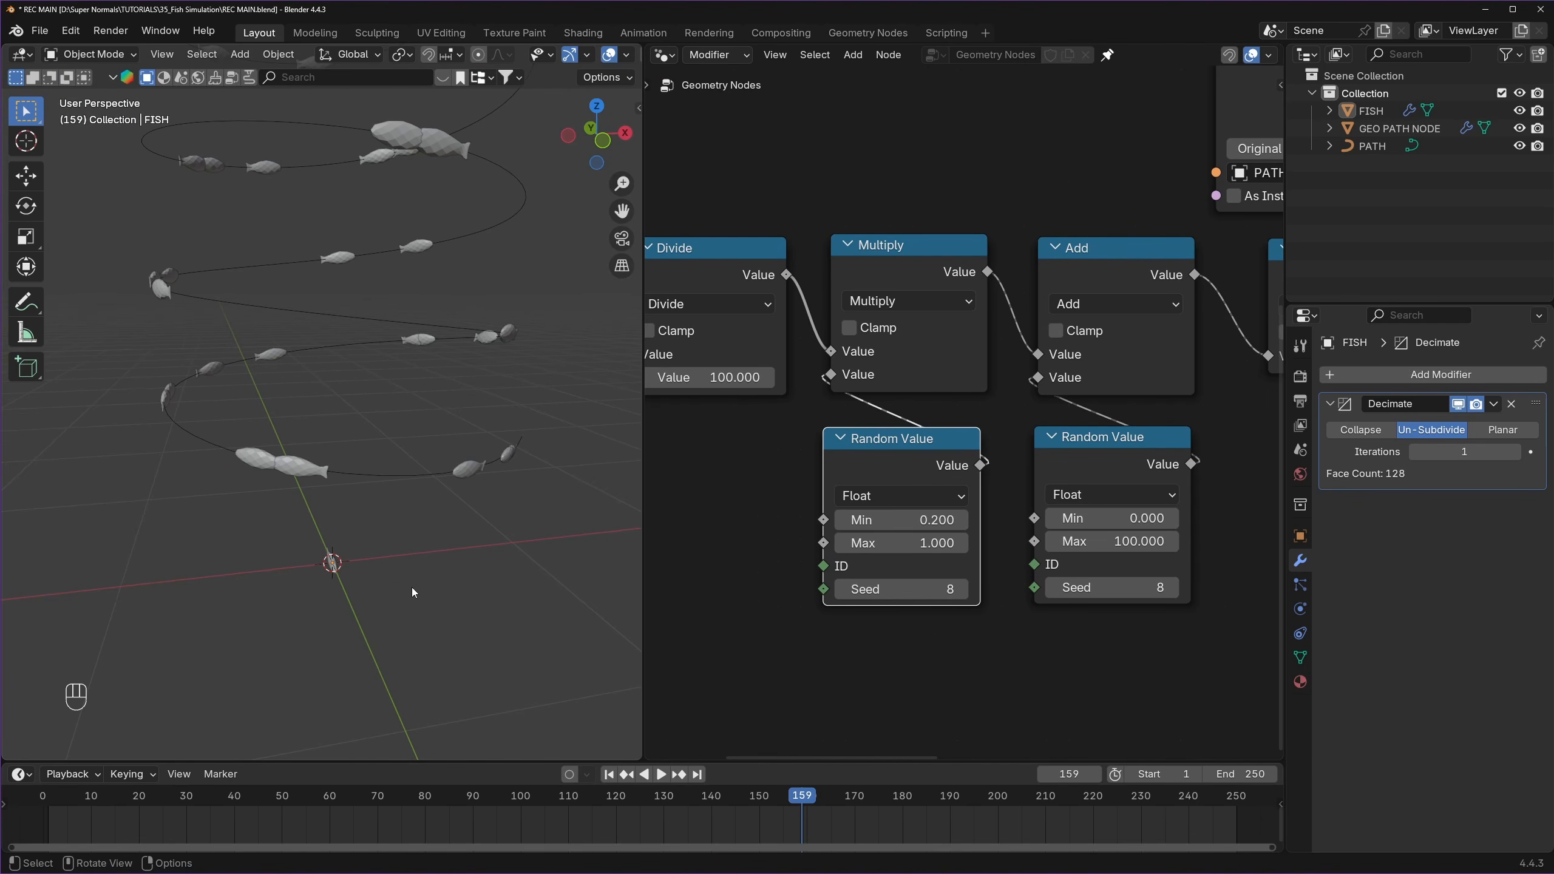
pyautogui.click(36, 803)
pyautogui.press('space')
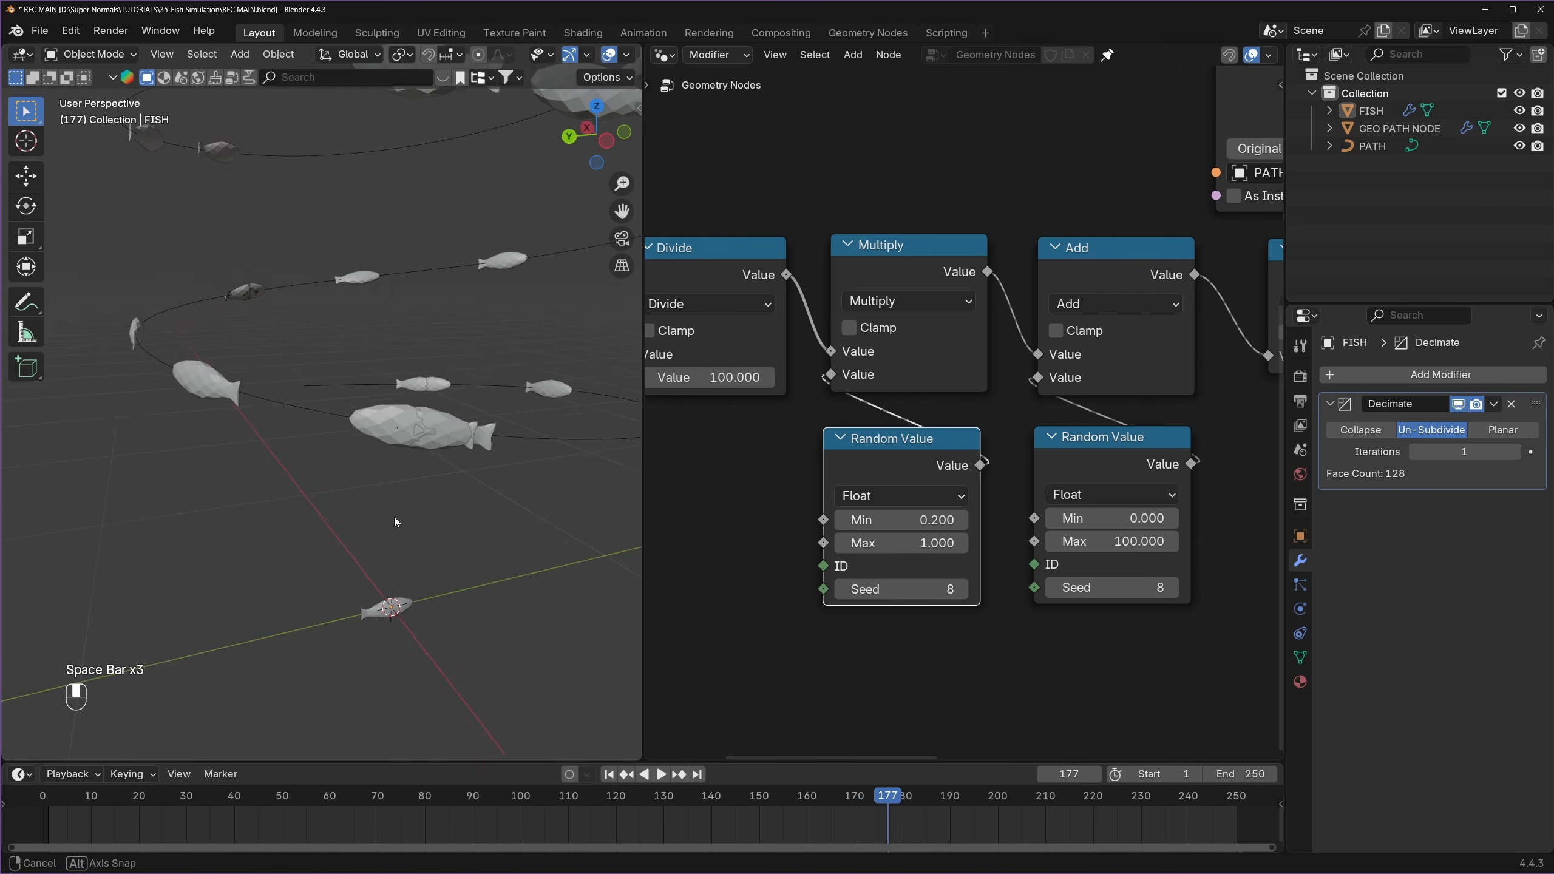
pyautogui.scroll(5, 394, 517)
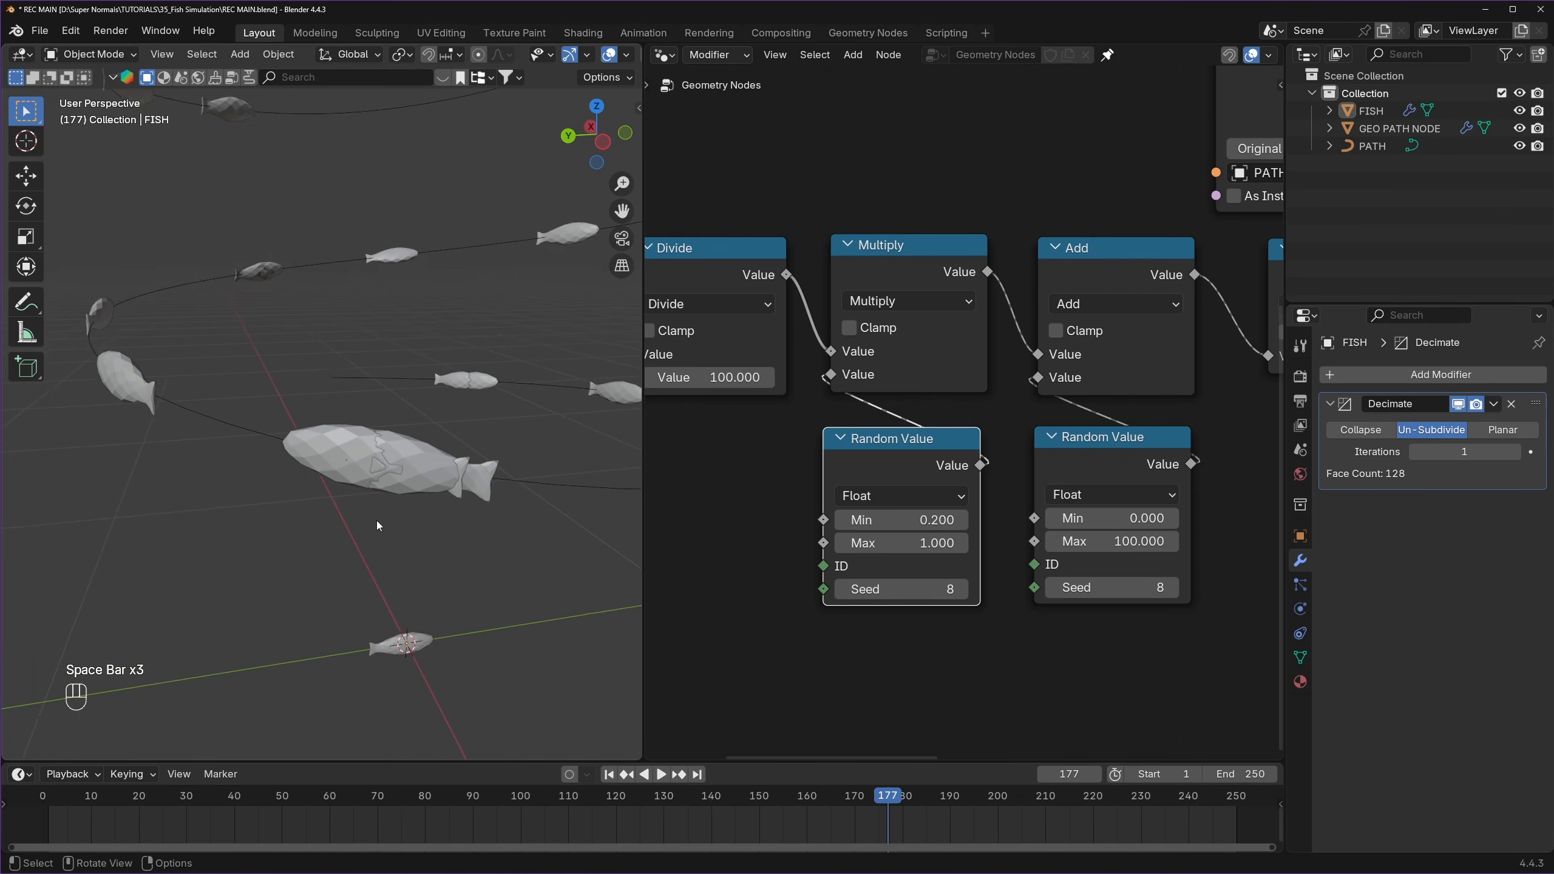
pyautogui.scroll(-4, 501, 478)
pyautogui.scroll(-5, 383, 463)
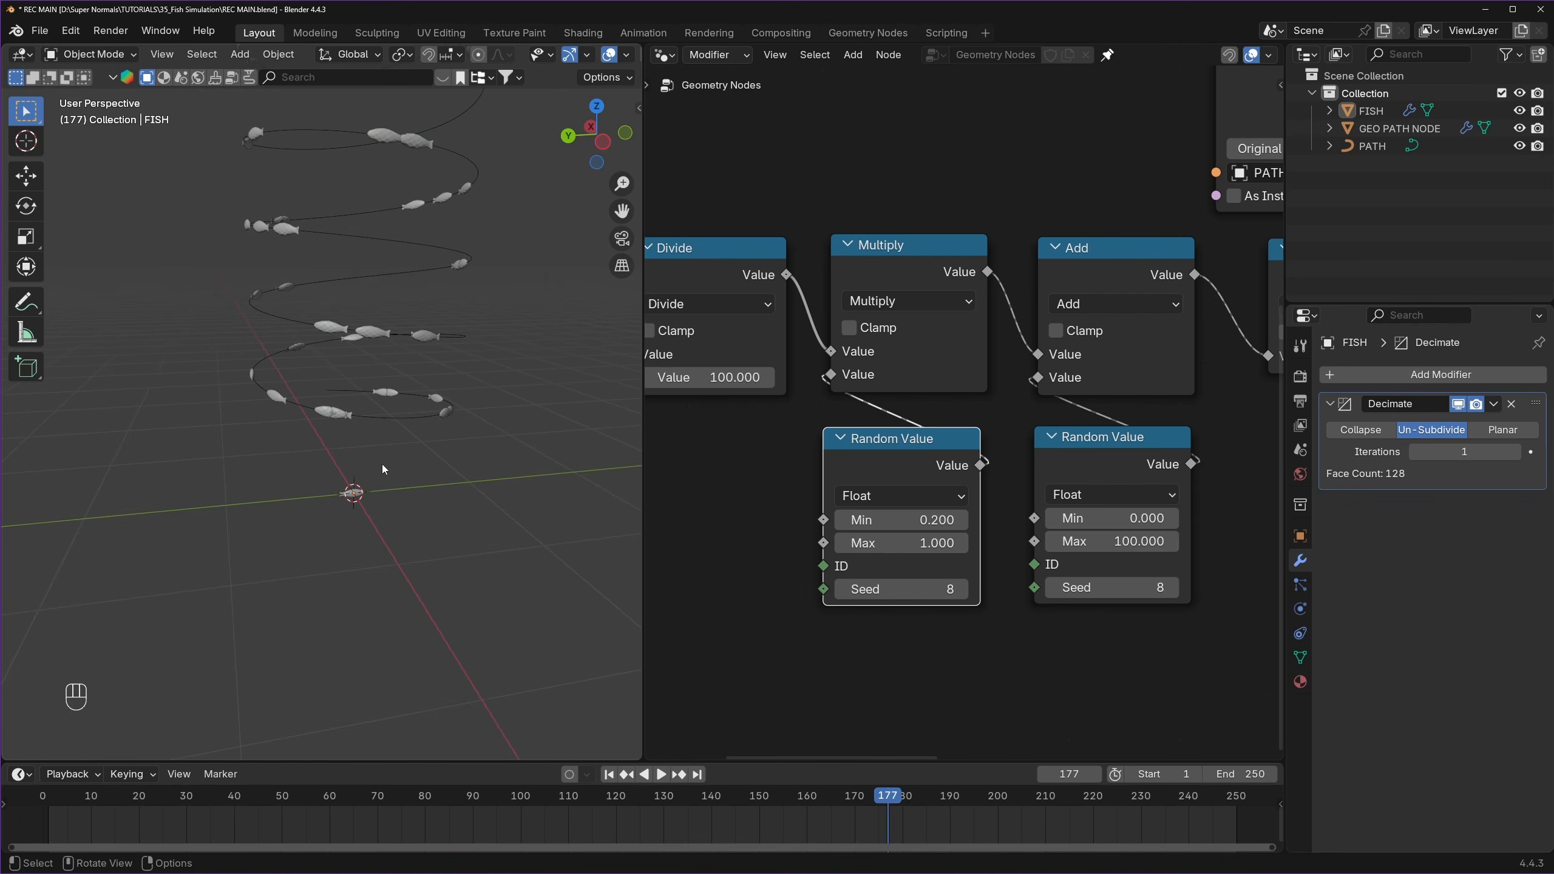
pyautogui.moveTo(382, 464); pyautogui.dragTo(291, 478, button='middle')
# - Add a Random Value node above the Set Position node
pyautogui.scroll(-5, 970, 414)
pyautogui.moveTo(1138, 347); pyautogui.dragTo(857, 491, button='middle')
pyautogui.moveTo(1091, 454); pyautogui.dragTo(782, 563, button='middle')
pyautogui.scroll(6, 813, 508)
pyautogui.moveTo(838, 459); pyautogui.dragTo(916, 461, button='middle')
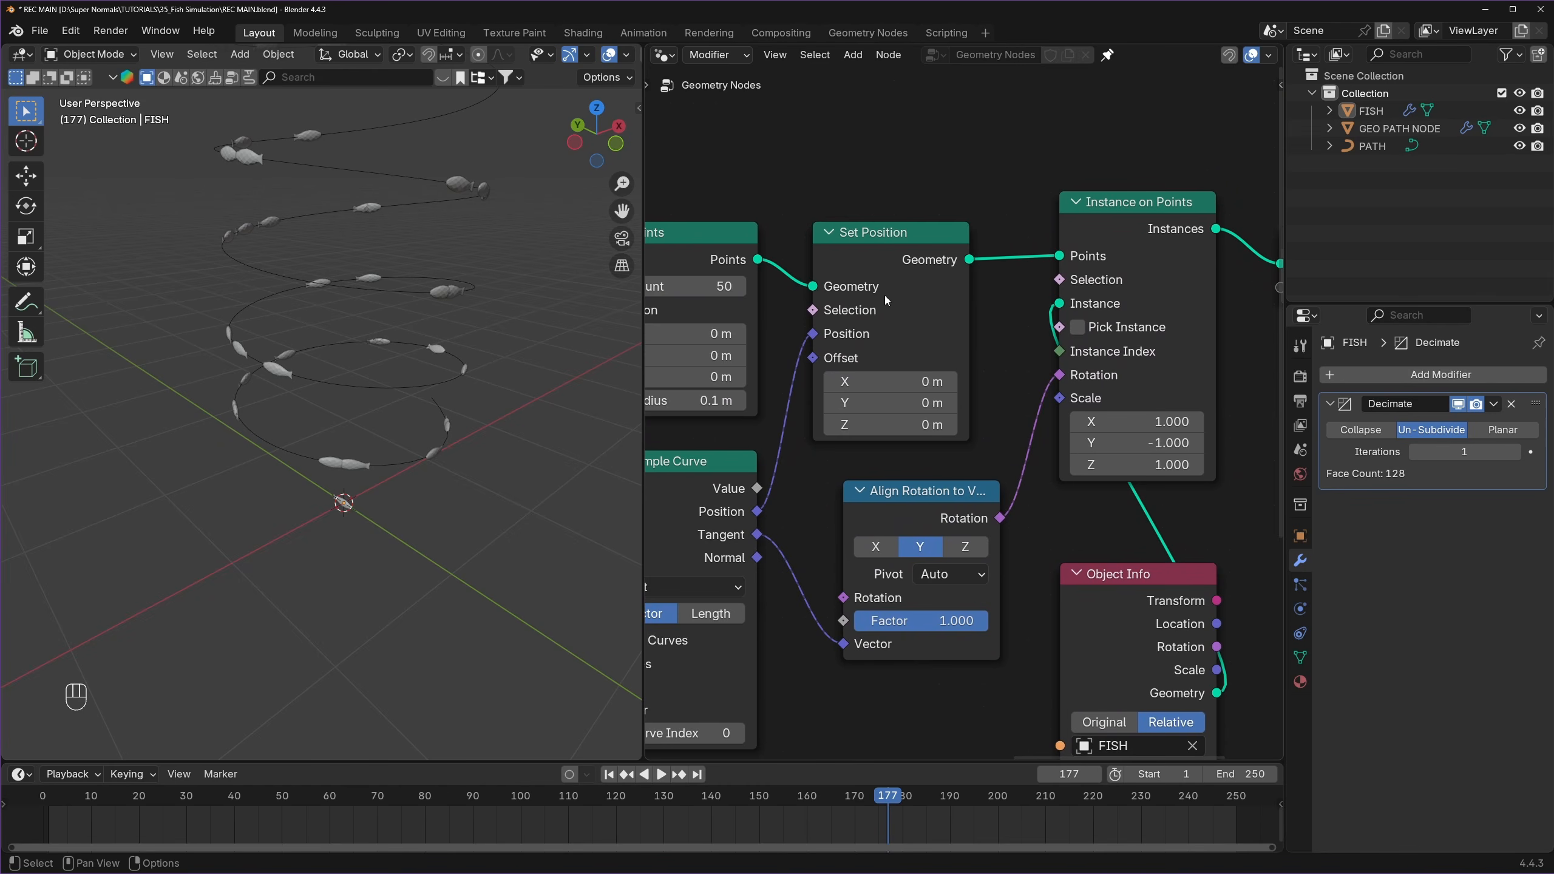
pyautogui.scroll(-2, 884, 300)
pyautogui.moveTo(892, 331); pyautogui.dragTo(932, 514, button='middle')
pyautogui.hotkey('shift', 'a')
pyautogui.write('rando')
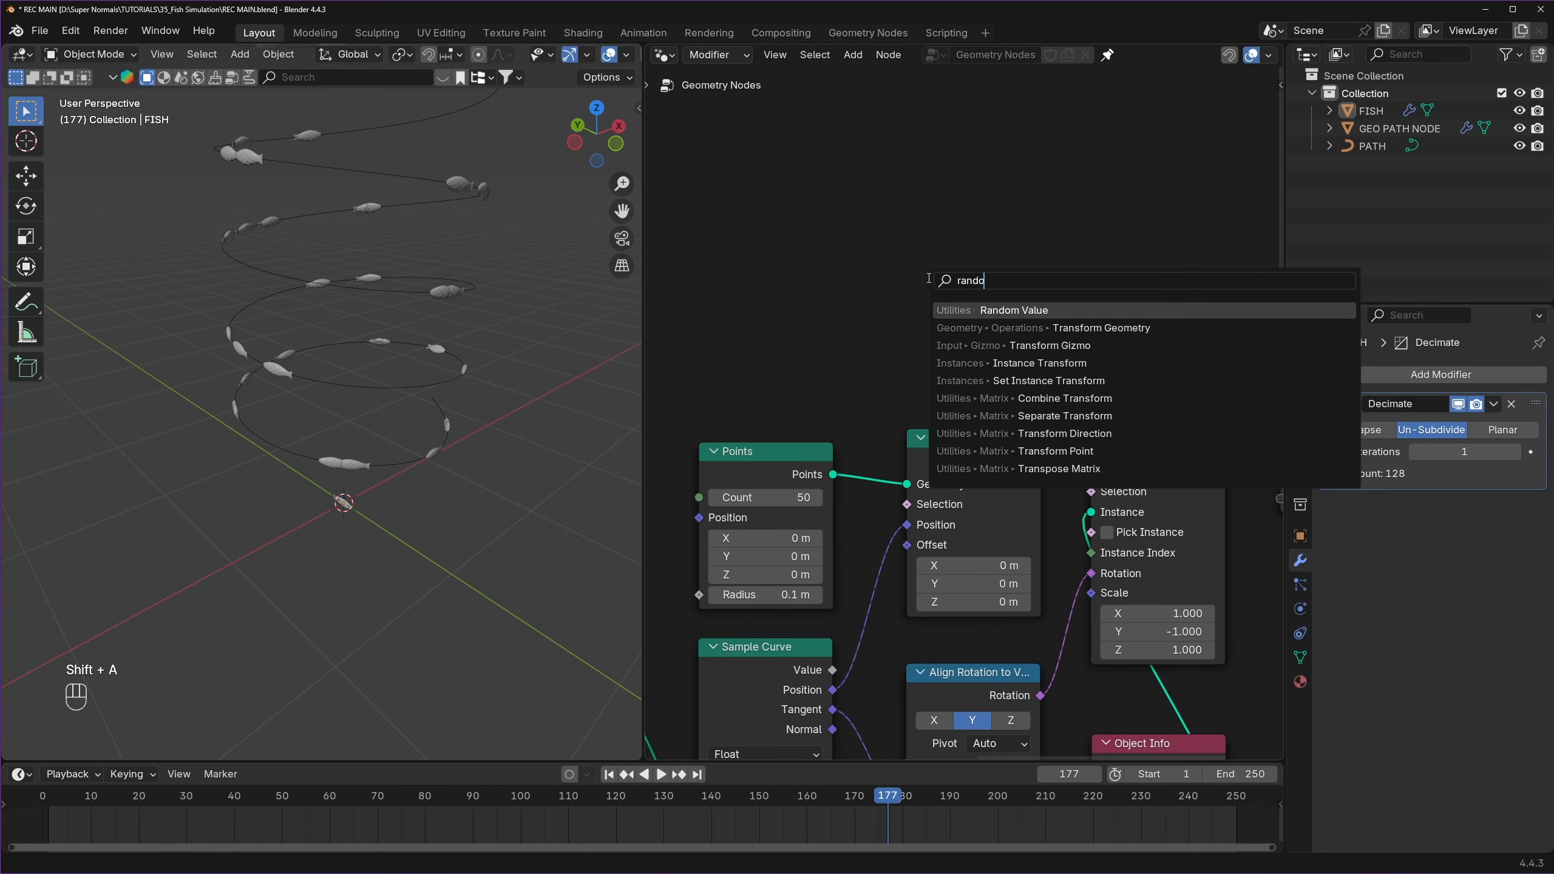
pyautogui.write('m')
pyautogui.click(988, 313)
pyautogui.click(892, 245)
pyautogui.scroll(5, 914, 281)
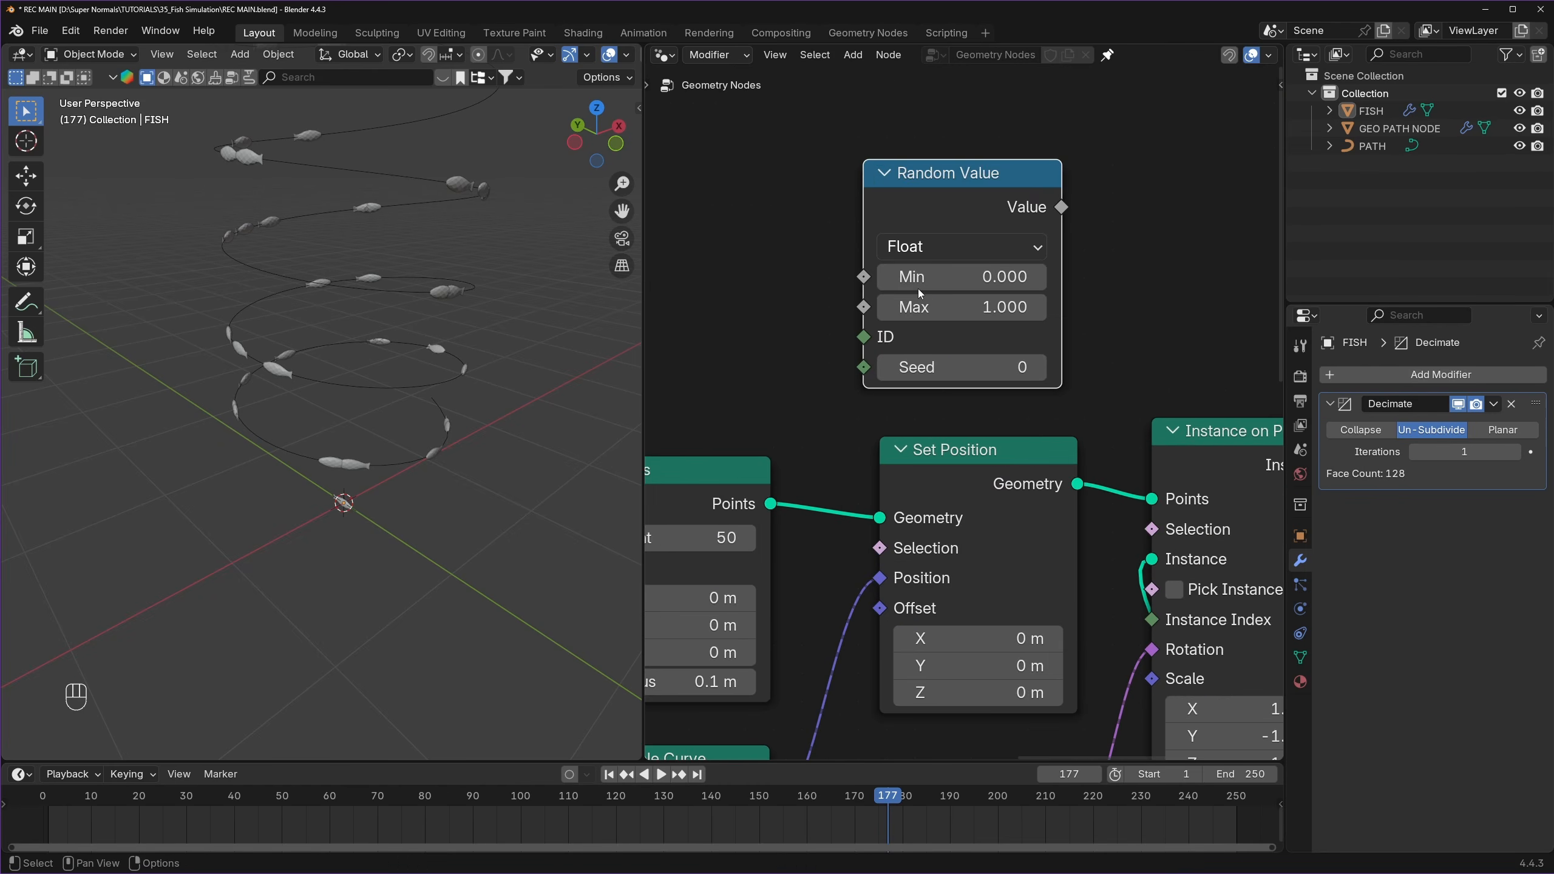
pyautogui.moveTo(913, 251); pyautogui.dragTo(899, 210, button='middle')
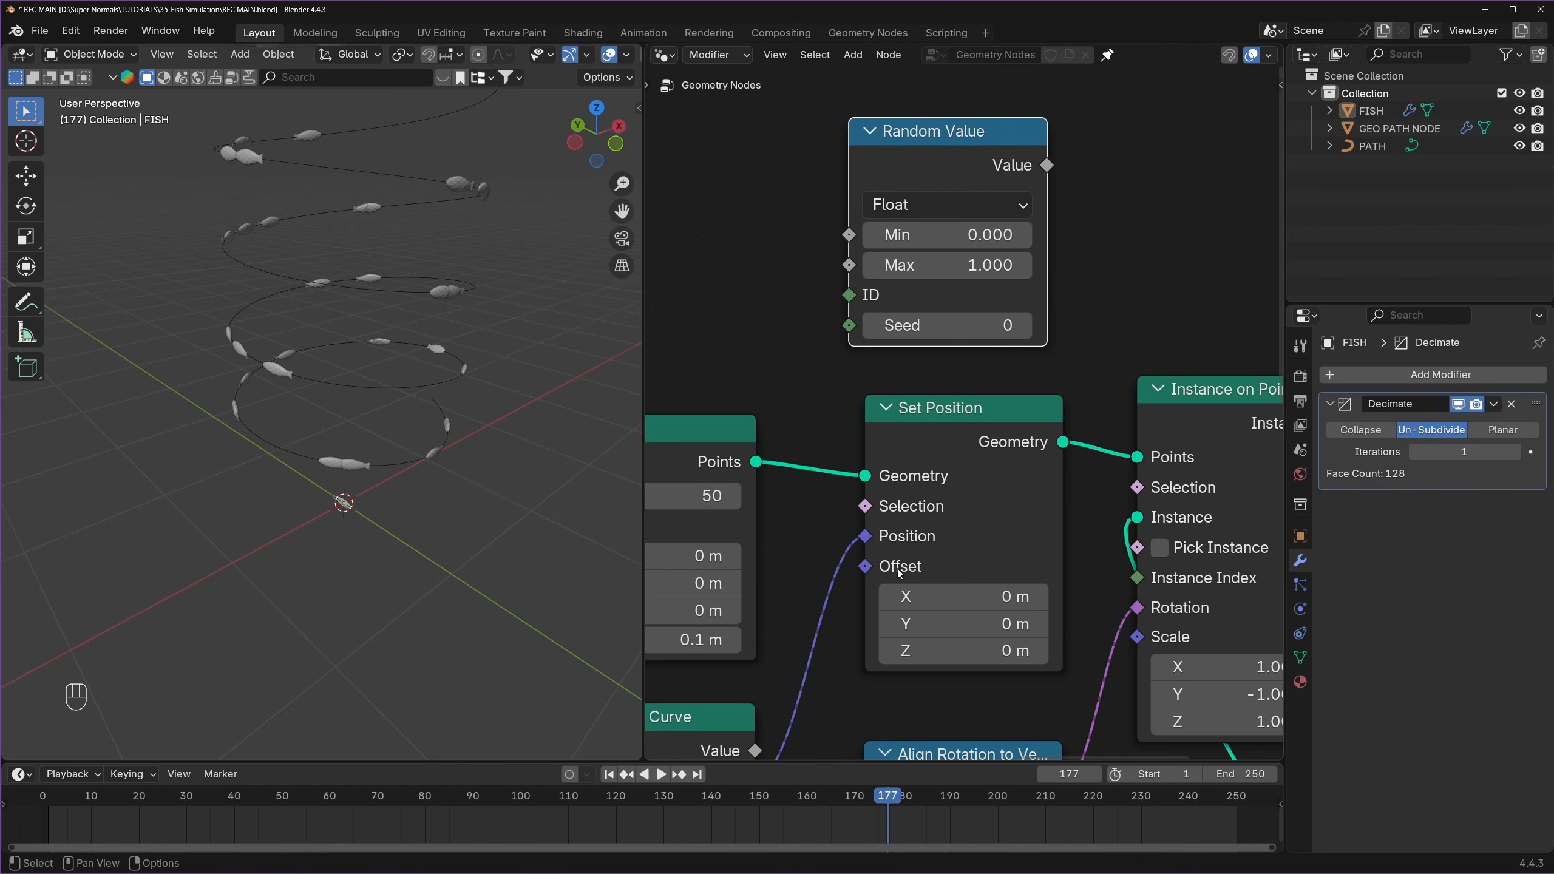
# - Set the new Random Value node's data type to Vector and link its Value output to Set Position's Offset
pyautogui.click(939, 205)
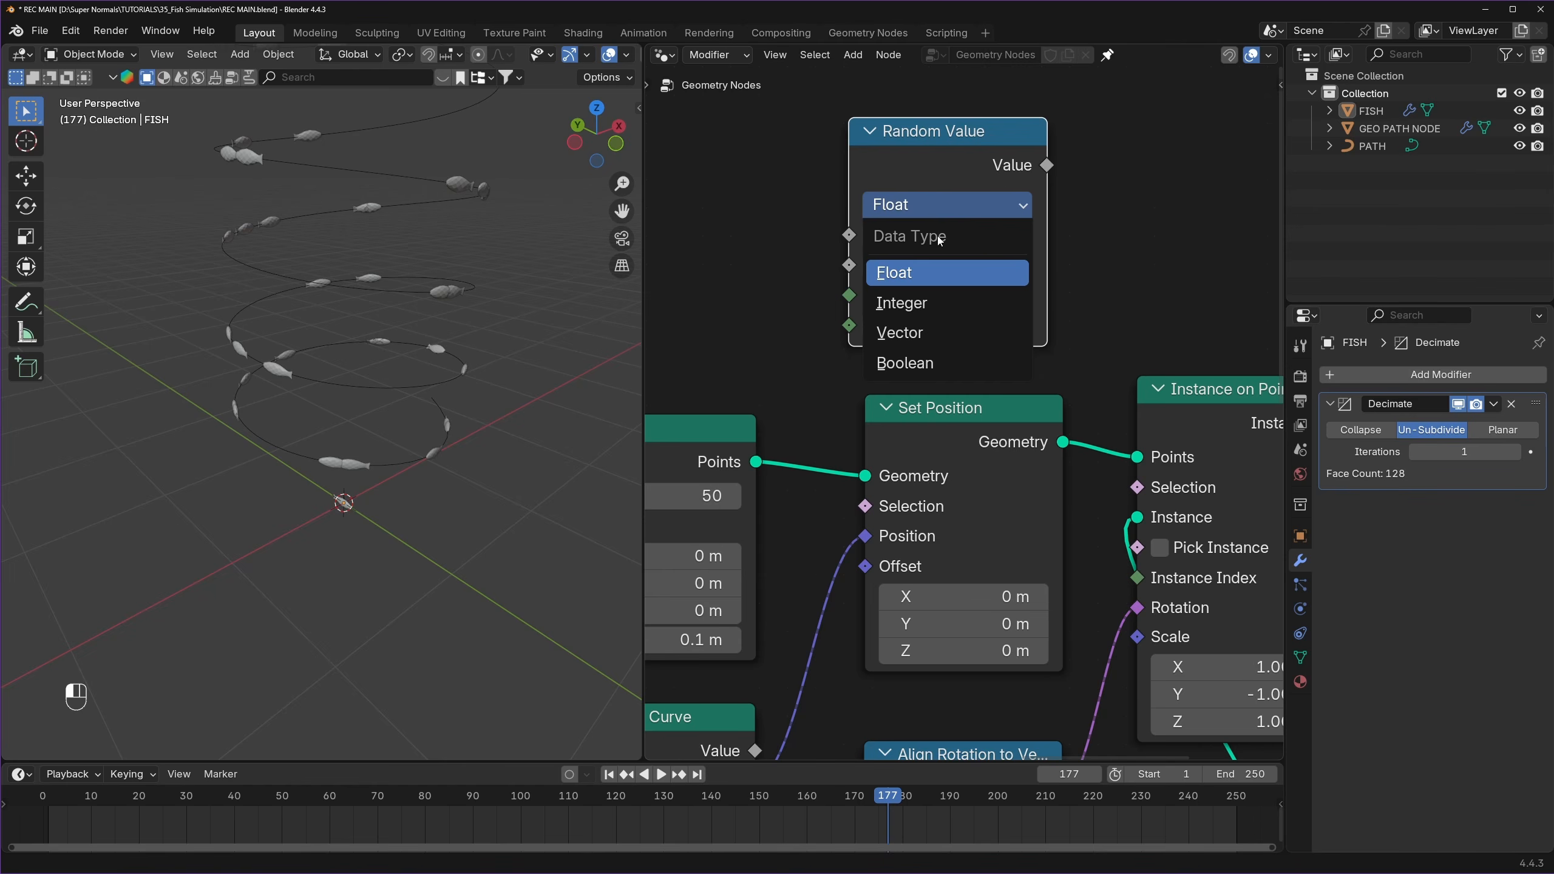
pyautogui.click(923, 334)
pyautogui.moveTo(949, 551); pyautogui.dragTo(865, 566)
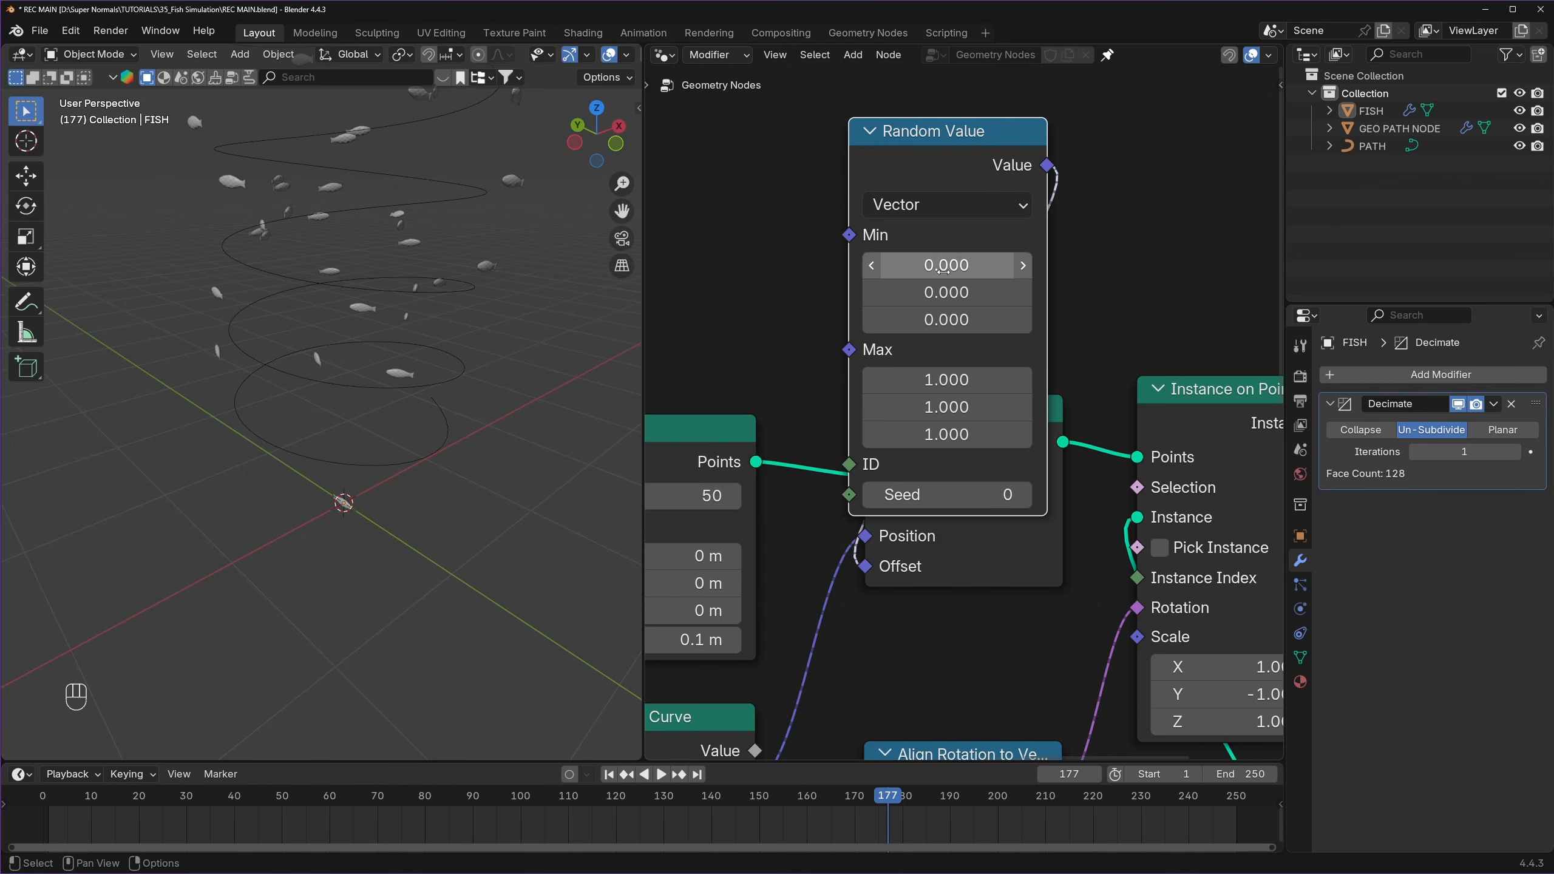
# - Set all three Min components of the vector Random Value to -1 and move the node clear above the Points node
pyautogui.moveTo(944, 270); pyautogui.dragTo(945, 319)
pyautogui.press('Return')
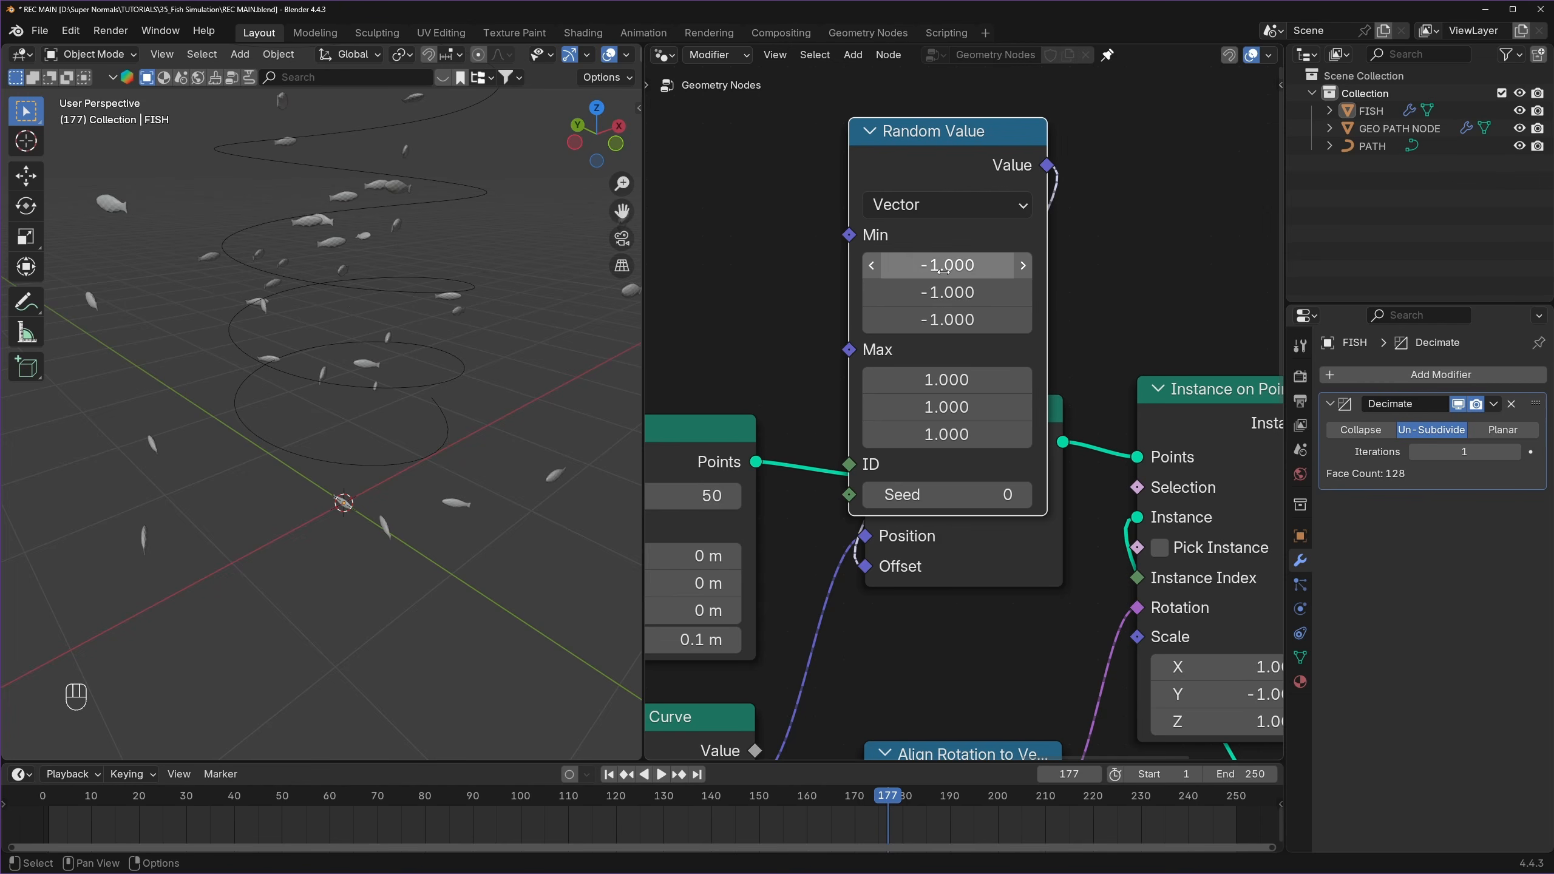
pyautogui.scroll(-4, 893, 173)
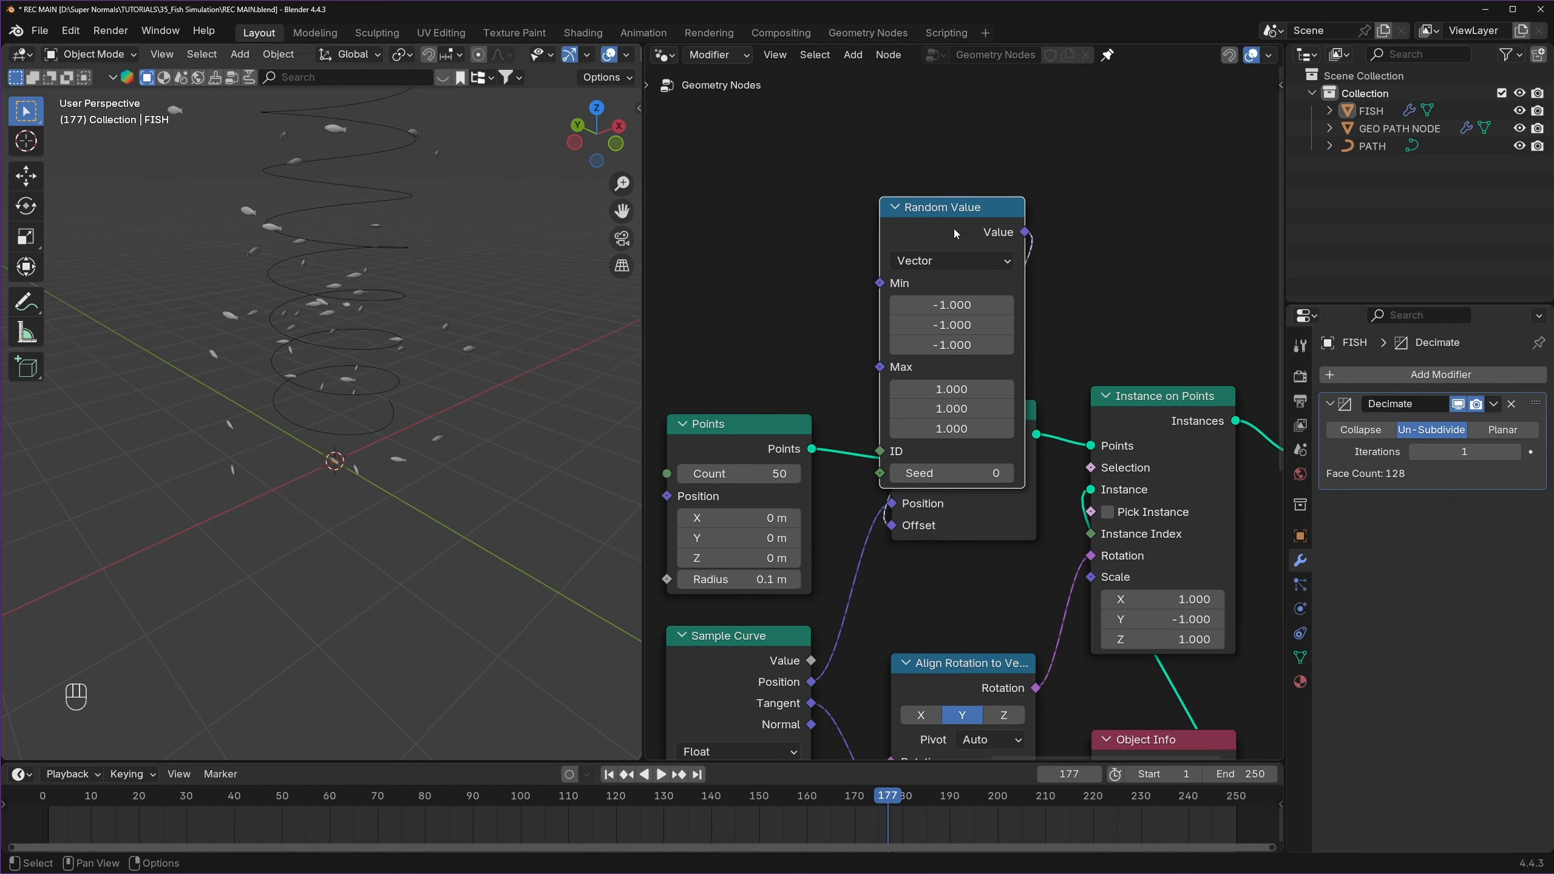
pyautogui.moveTo(943, 222); pyautogui.dragTo(910, 331, button='middle')
pyautogui.moveTo(910, 331); pyautogui.dragTo(710, 192)
pyautogui.moveTo(726, 203); pyautogui.dragTo(836, 222, button='middle')
# - Add a Vector Math node beside the vector Random Value node and change its operation to Scale
pyautogui.hotkey('shift', 'a')
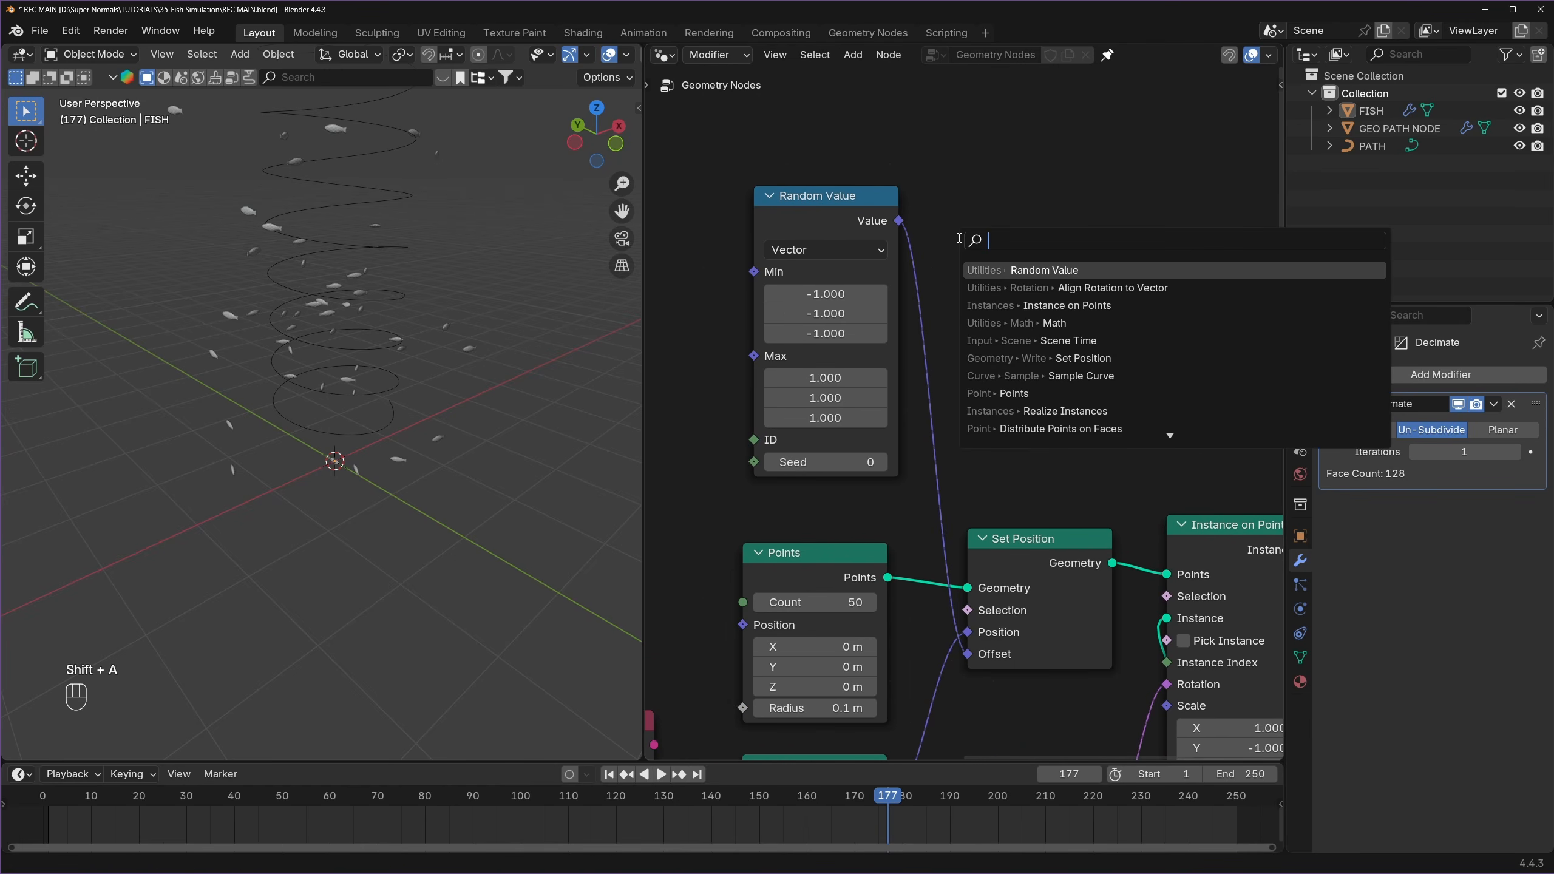
pyautogui.write('vecto')
pyautogui.press('Down')
pyautogui.press('Down')
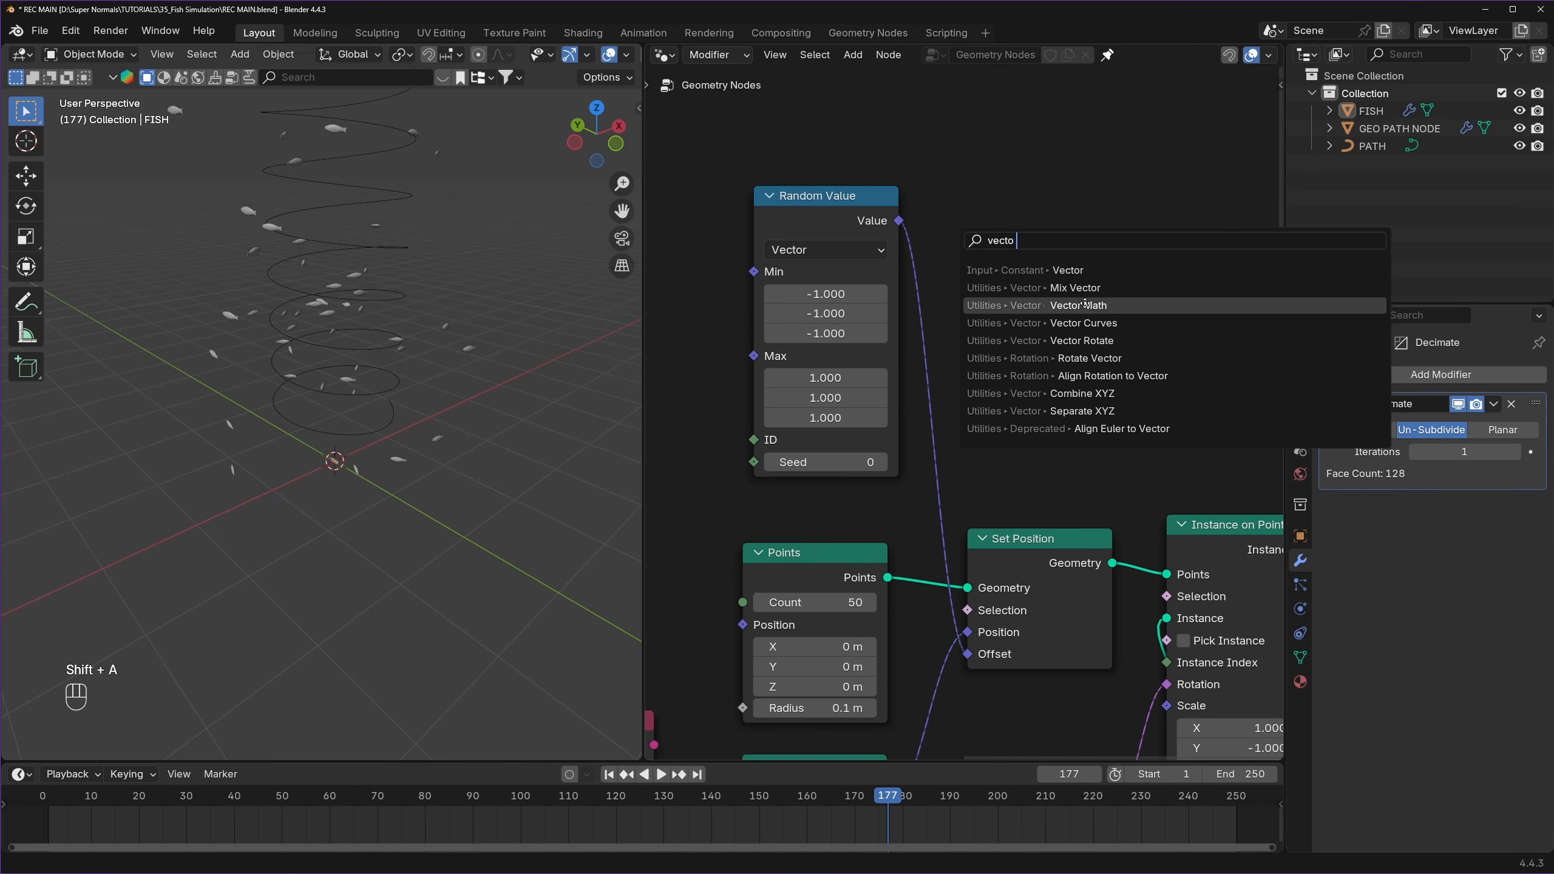
pyautogui.press('Return')
pyautogui.click(1007, 264)
pyautogui.click(1006, 250)
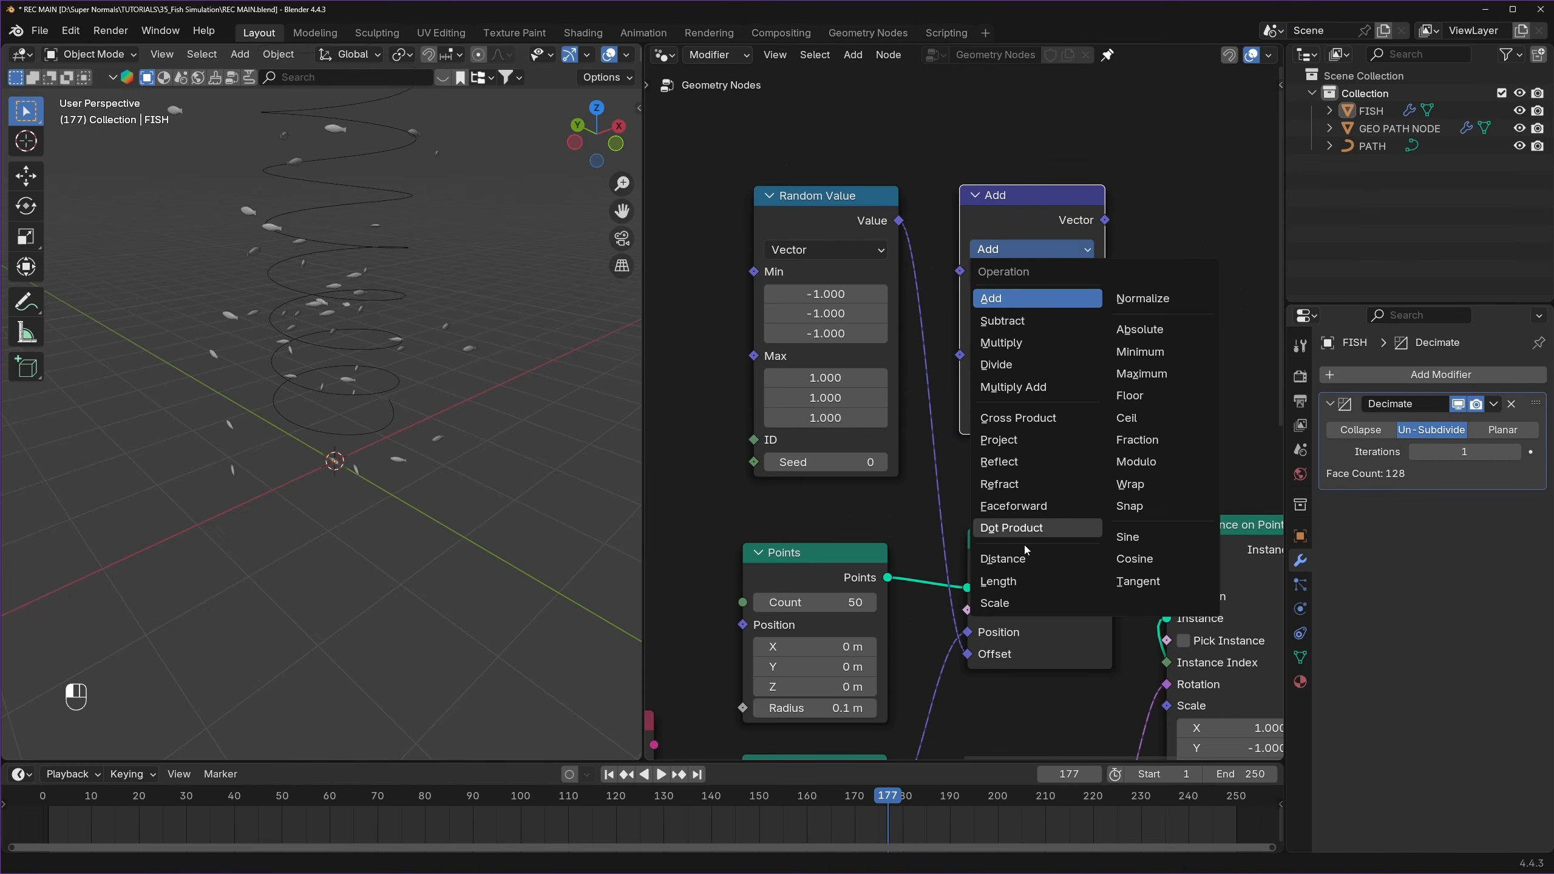
pyautogui.click(994, 603)
# - Route the vector Random Value through the Scale node into Set Position's Offset, placing the Scale node closer to Set Position
pyautogui.moveTo(899, 220); pyautogui.dragTo(959, 270)
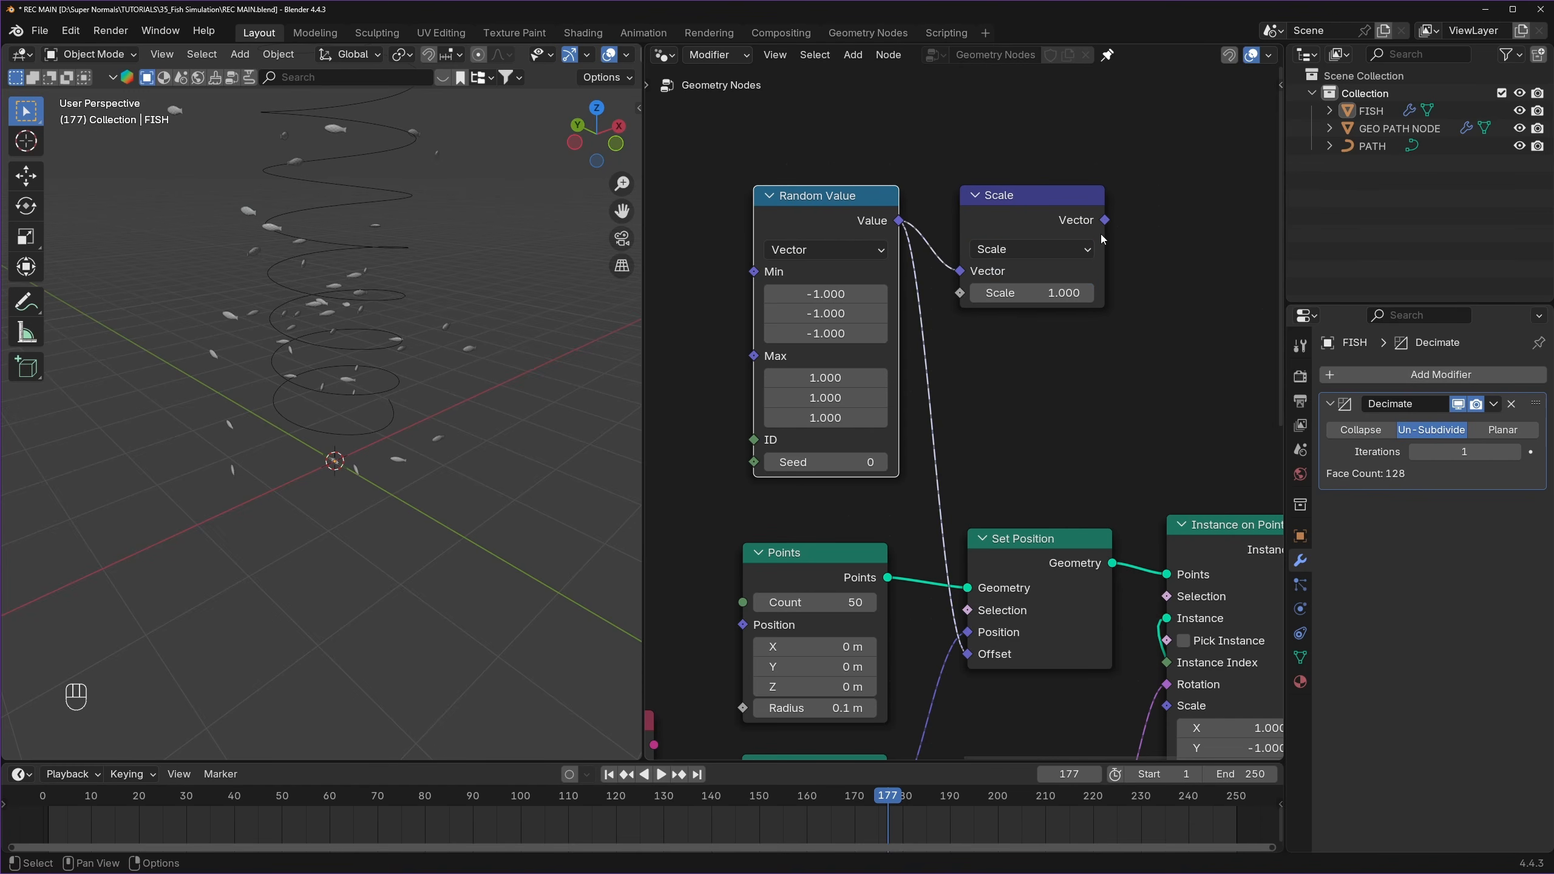
pyautogui.moveTo(1105, 220); pyautogui.dragTo(1124, 232)
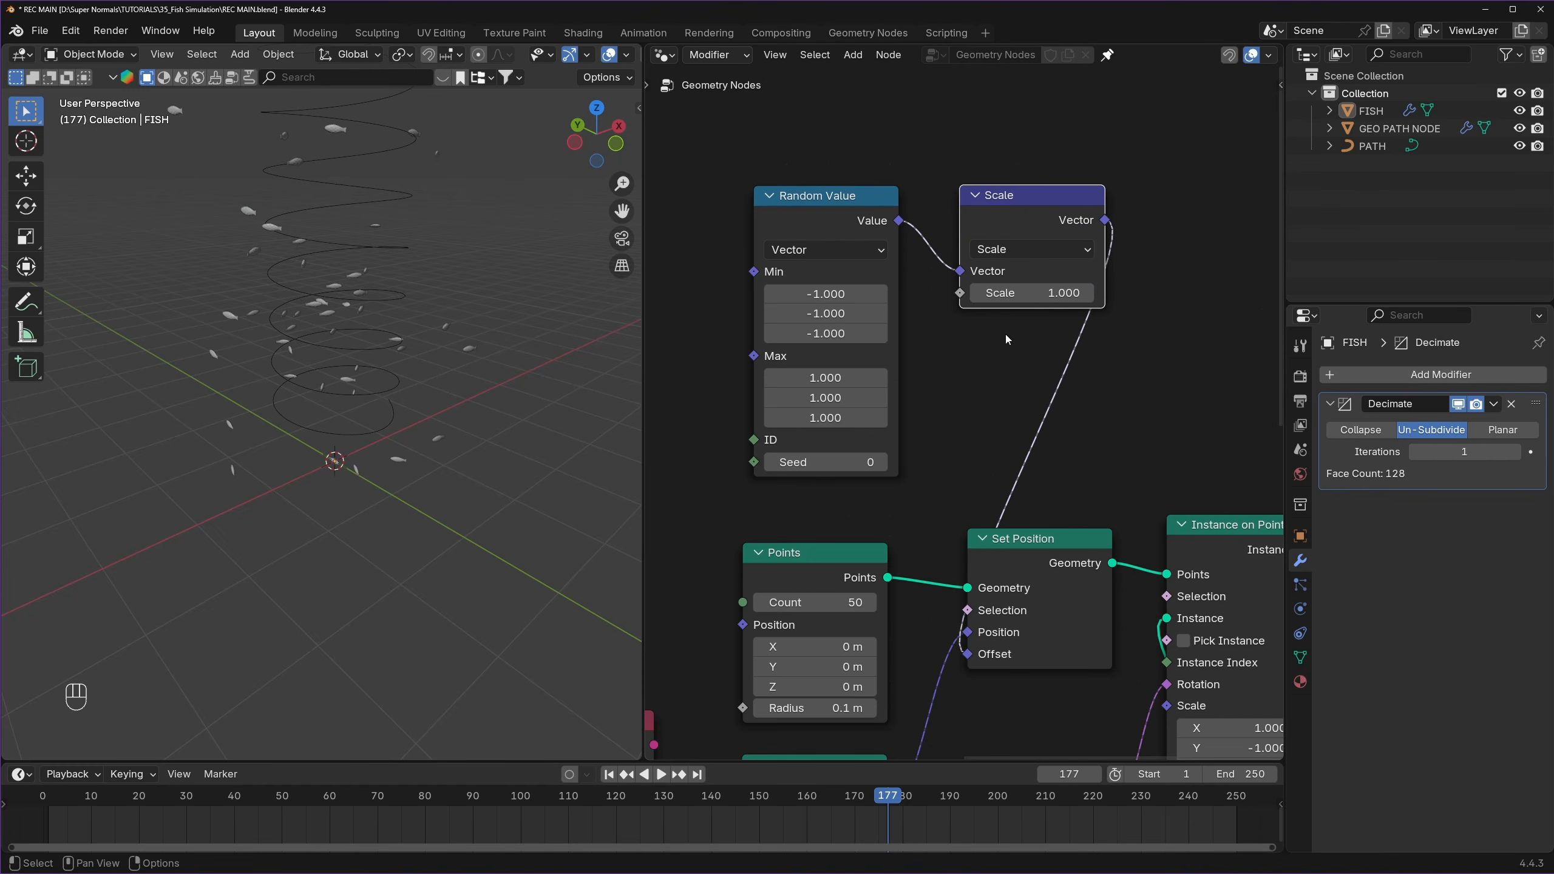
pyautogui.moveTo(1004, 218); pyautogui.dragTo(979, 304)
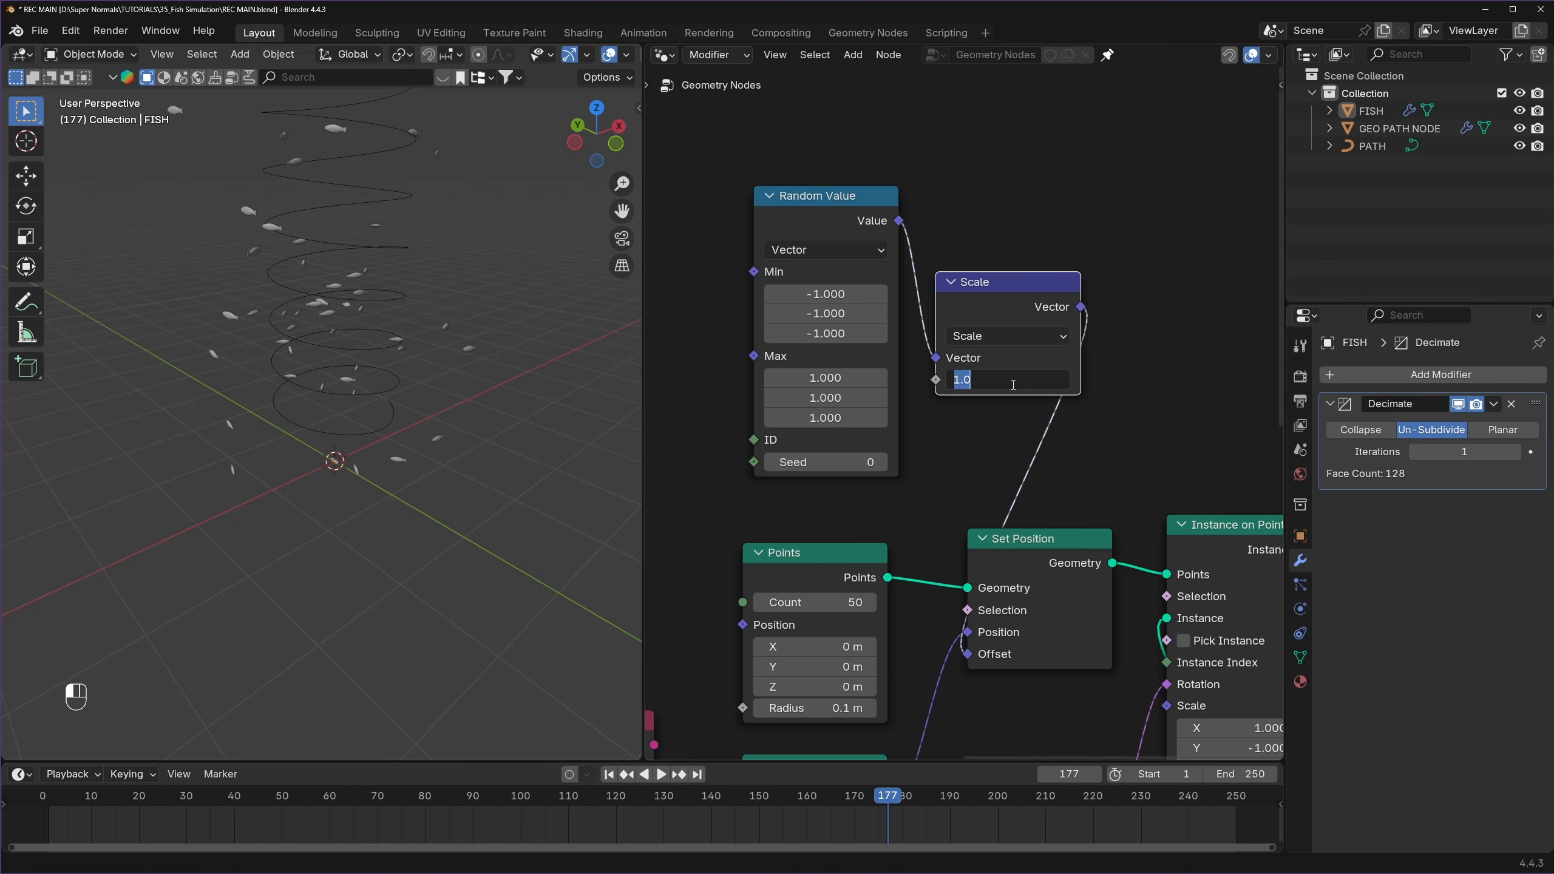
# - Set the Scale node's factor to 0.4 and save the file
pyautogui.press('Return')
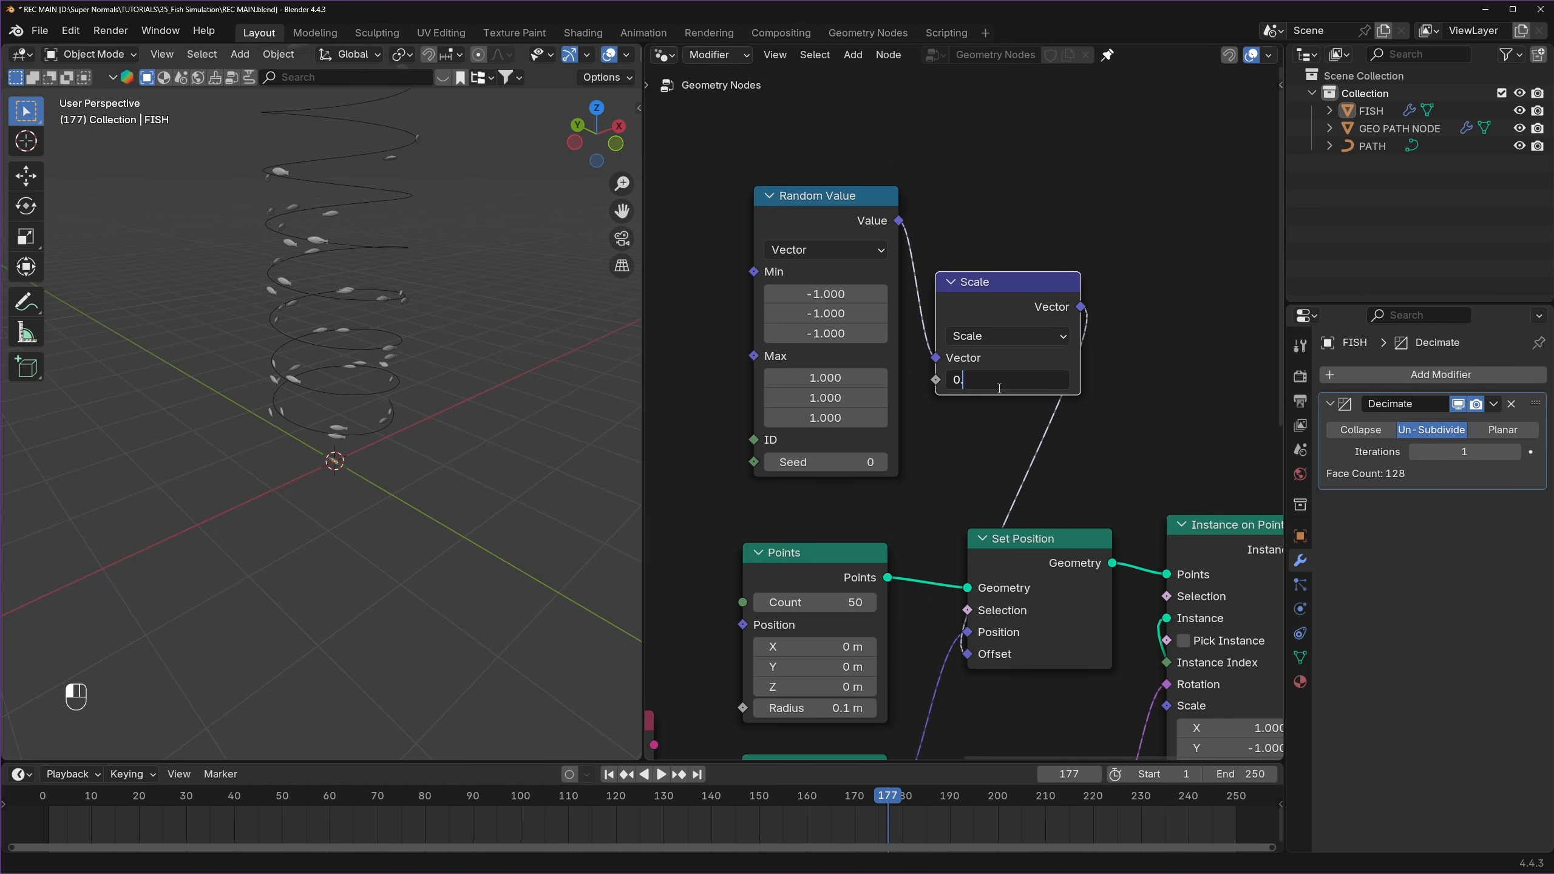
pyautogui.press('Return')
pyautogui.moveTo(236, 373); pyautogui.dragTo(332, 554, button='middle')
pyautogui.hotkey('ctrl', 's')
# - Set the Points node's Count to 4000
pyautogui.moveTo(734, 551); pyautogui.dragTo(819, 417, button='middle')
pyautogui.moveTo(615, 500); pyautogui.dragTo(456, 464, button='middle')
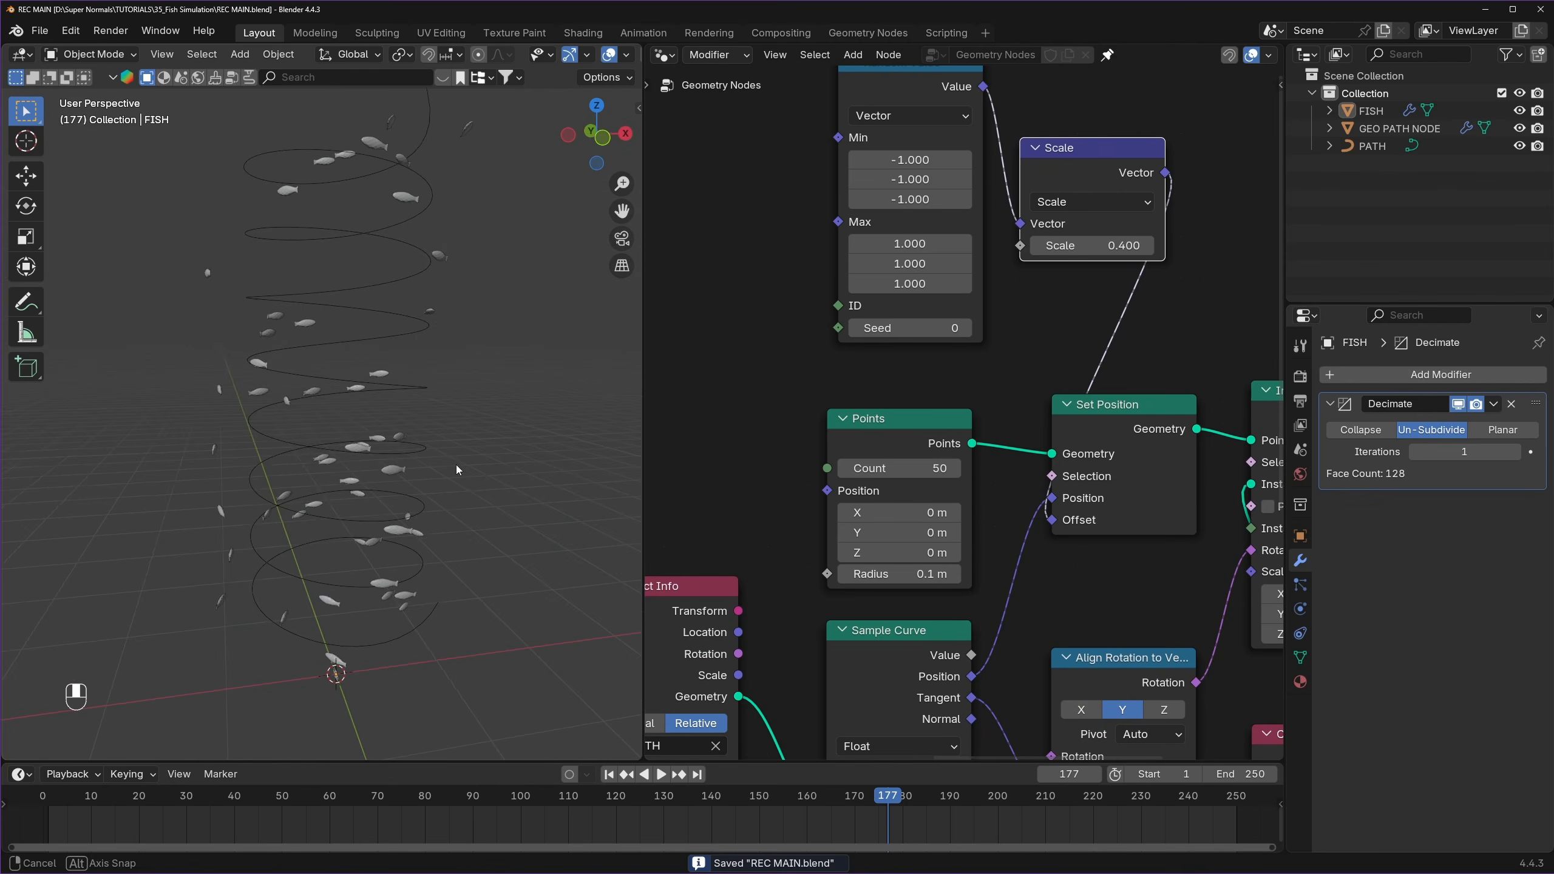
pyautogui.scroll(2, 942, 643)
pyautogui.doubleClick(900, 415)
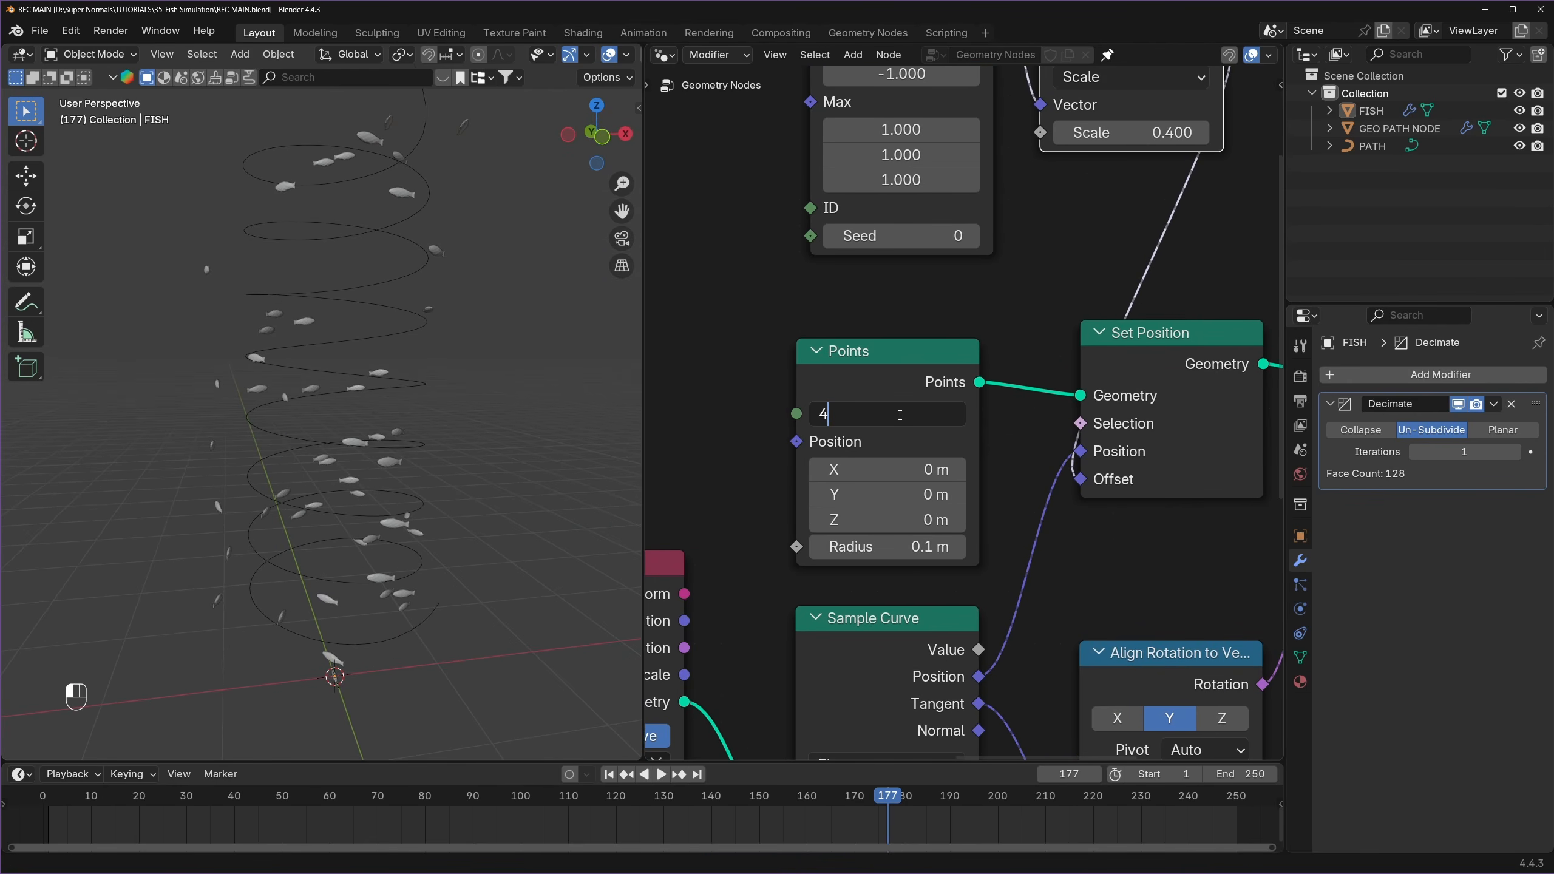
pyautogui.press('Return')
pyautogui.moveTo(440, 459); pyautogui.dragTo(370, 475, button='middle')
pyautogui.scroll(2, 369, 474)
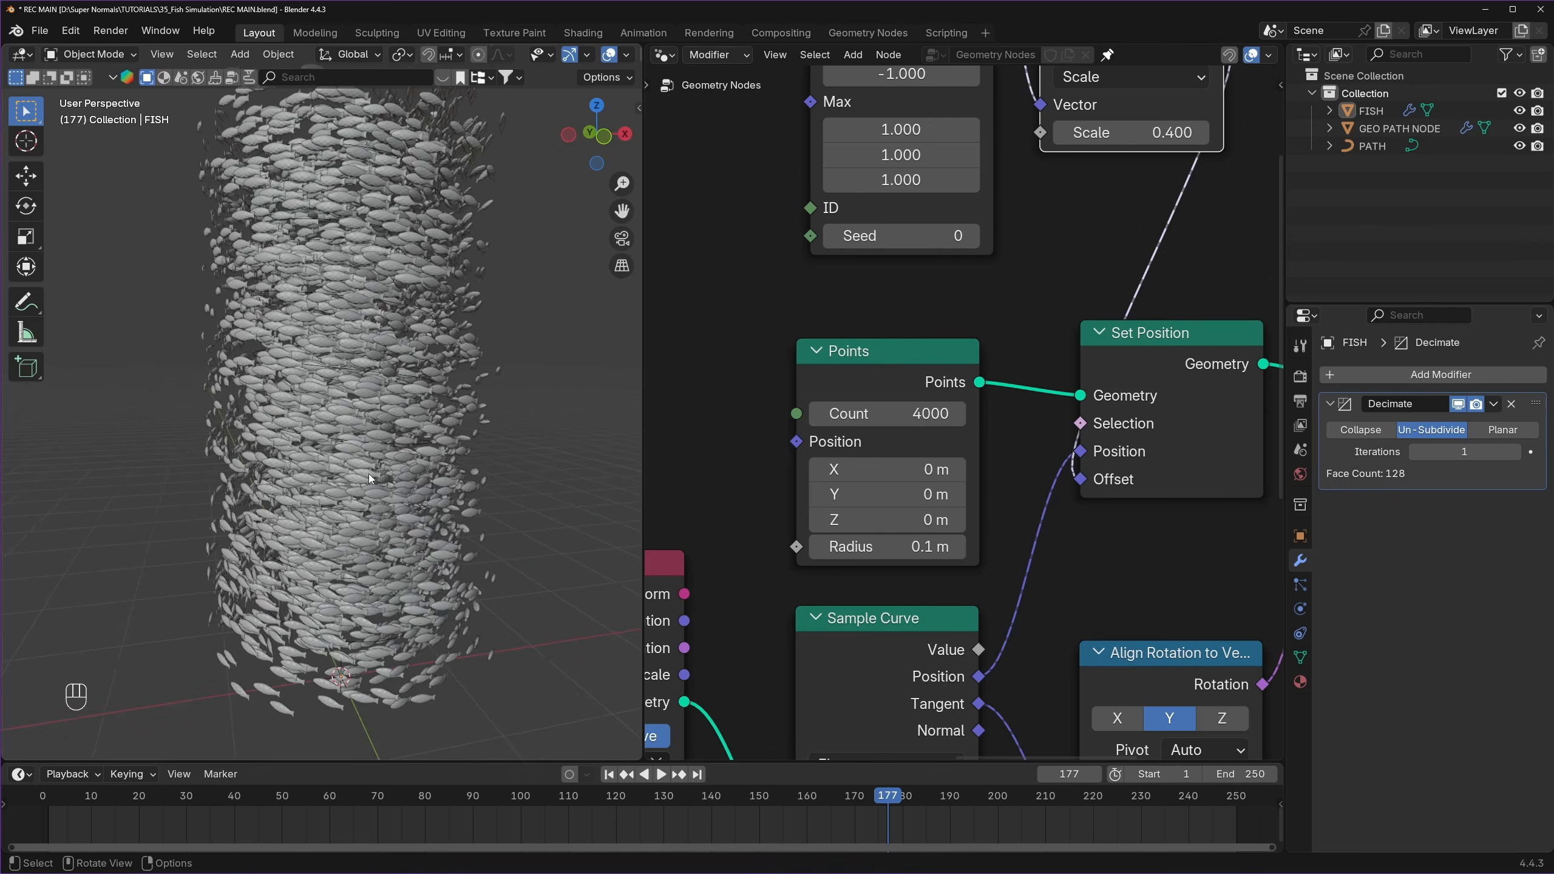
# - Play the animation to examine the fish school from the side and from above, and save the file
pyautogui.press('space')
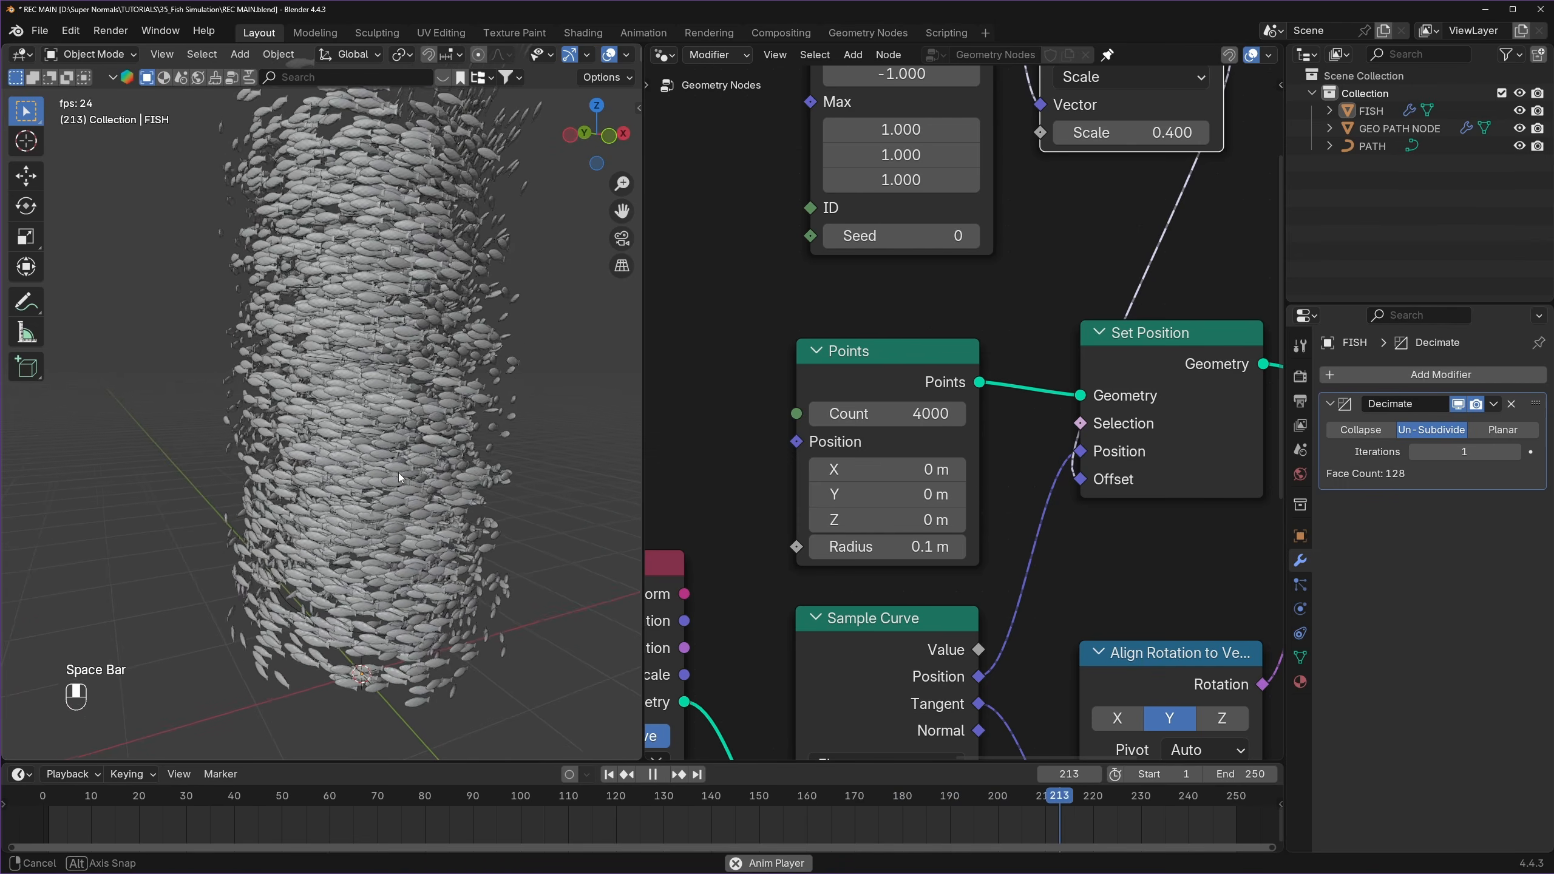
pyautogui.moveTo(397, 477); pyautogui.dragTo(385, 534, button='middle')
pyautogui.press('space')
pyautogui.press('space')
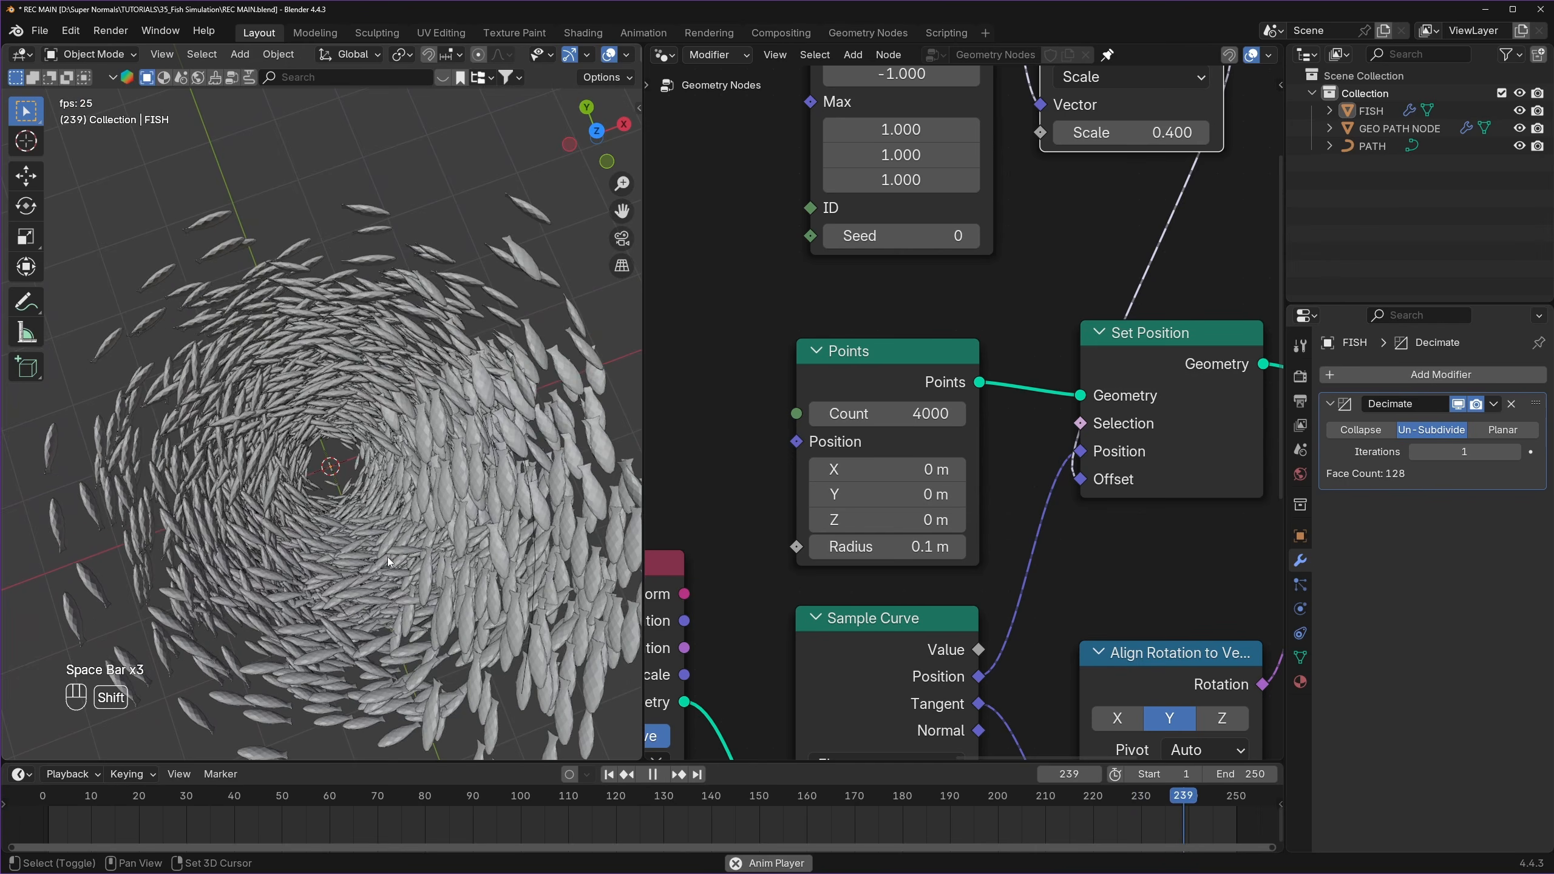
pyautogui.scroll(3, 379, 529)
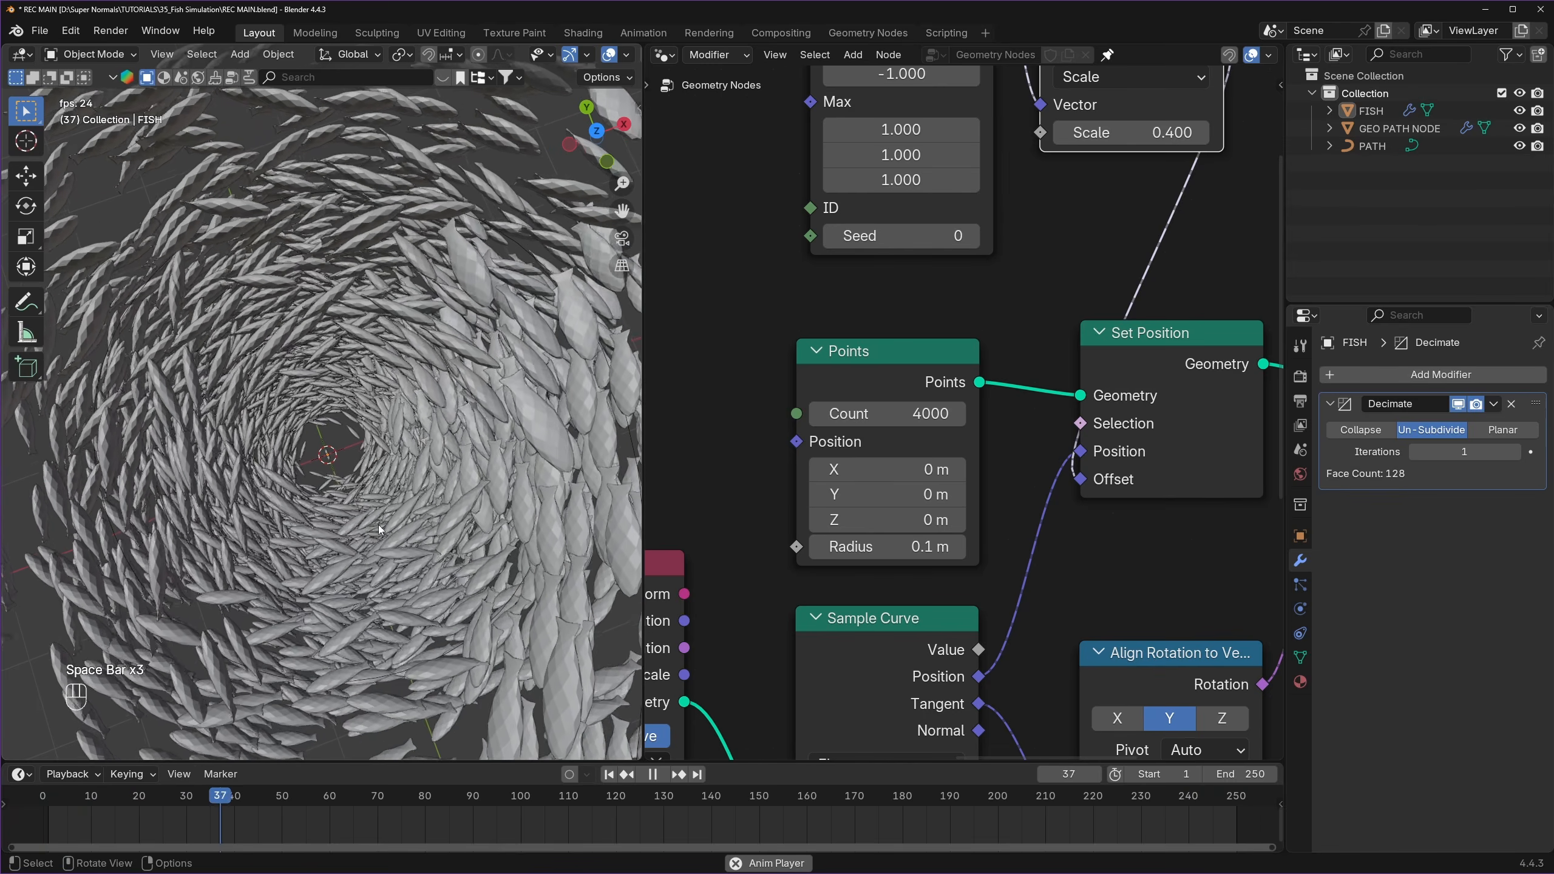
pyautogui.hotkey('ctrl', 's')
pyautogui.press('space')
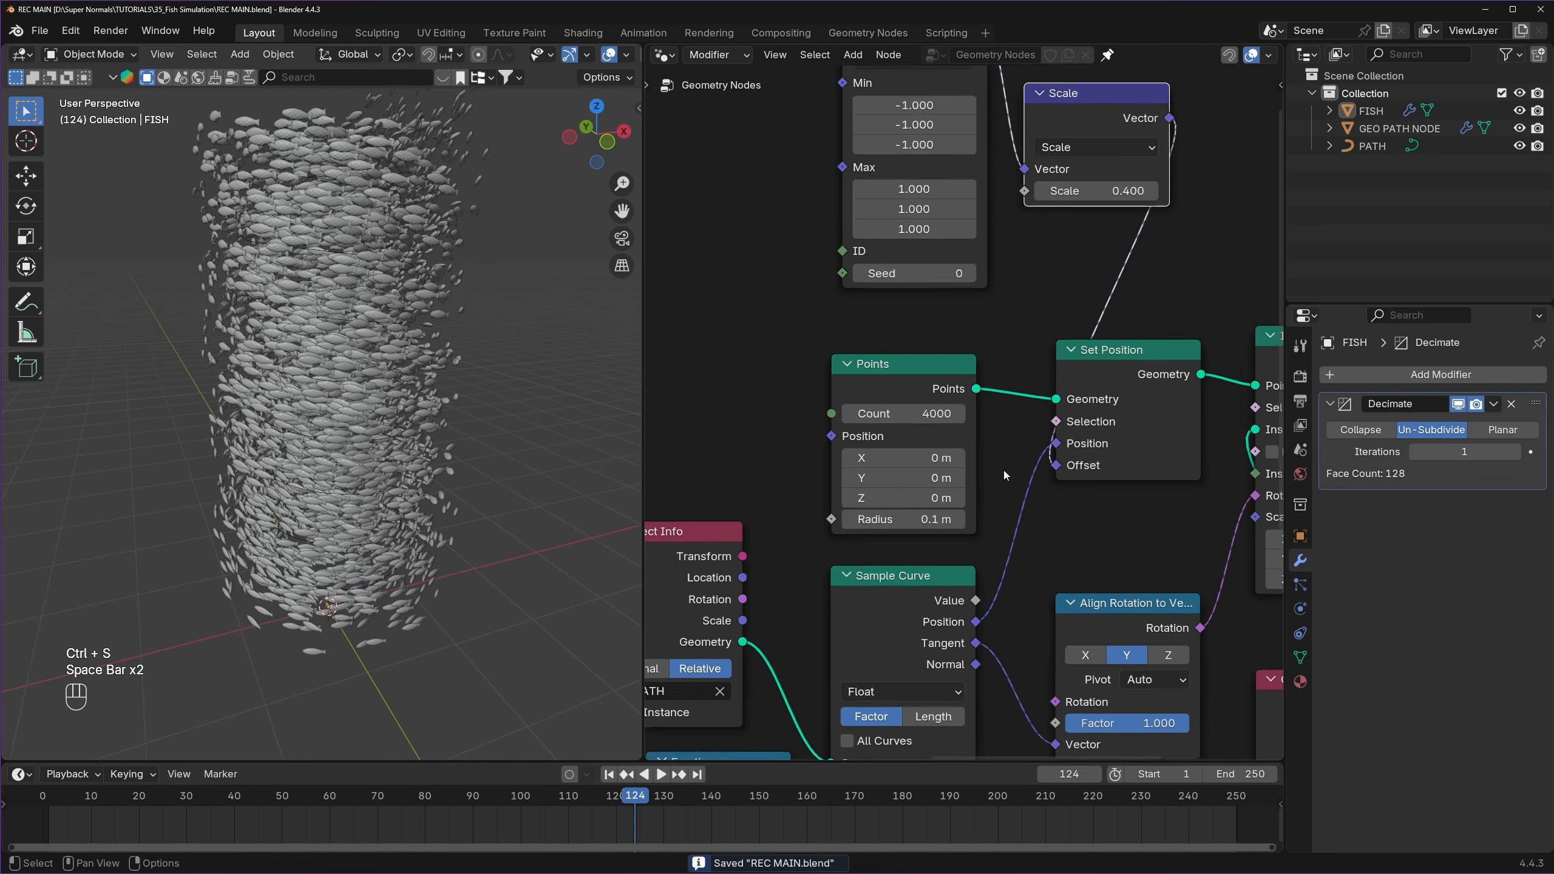
# - Collapse the vector Random Value node and stack it directly above the Scale node over Set Position
pyautogui.scroll(-2, 1002, 470)
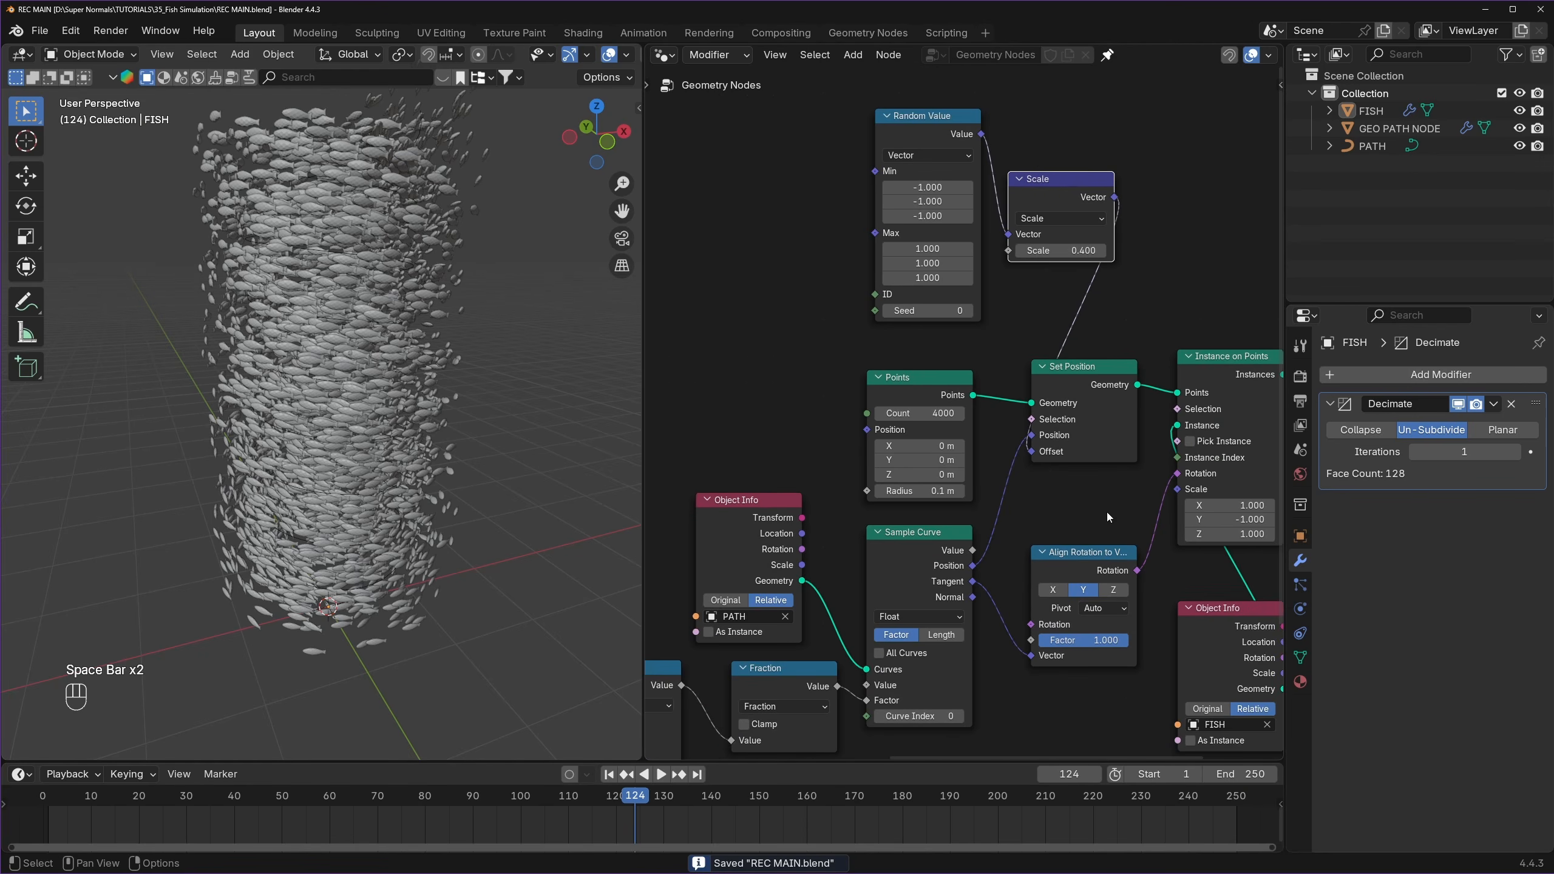
pyautogui.moveTo(1107, 512); pyautogui.dragTo(888, 484, button='middle')
pyautogui.scroll(-1, 1056, 449)
pyautogui.scroll(-2, 1058, 446)
pyautogui.scroll(2, 917, 208)
pyautogui.click(719, 242)
pyautogui.moveTo(740, 243); pyautogui.dragTo(893, 363)
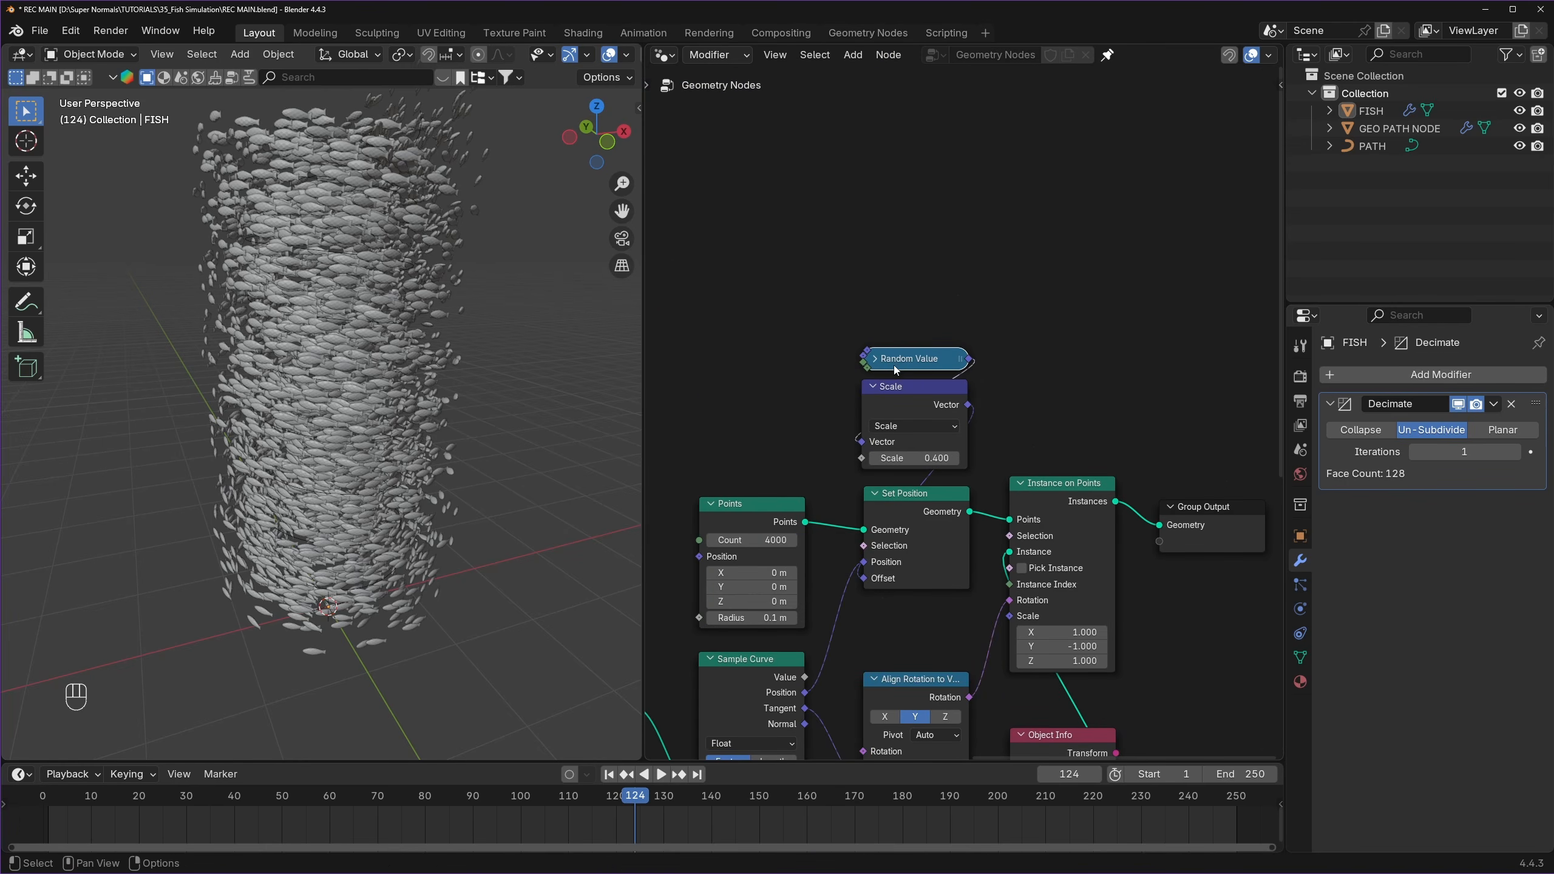
# - Stop playback and set the Align Rotation to Vector node's axis to Z
pyautogui.moveTo(828, 513); pyautogui.dragTo(841, 427, button='middle')
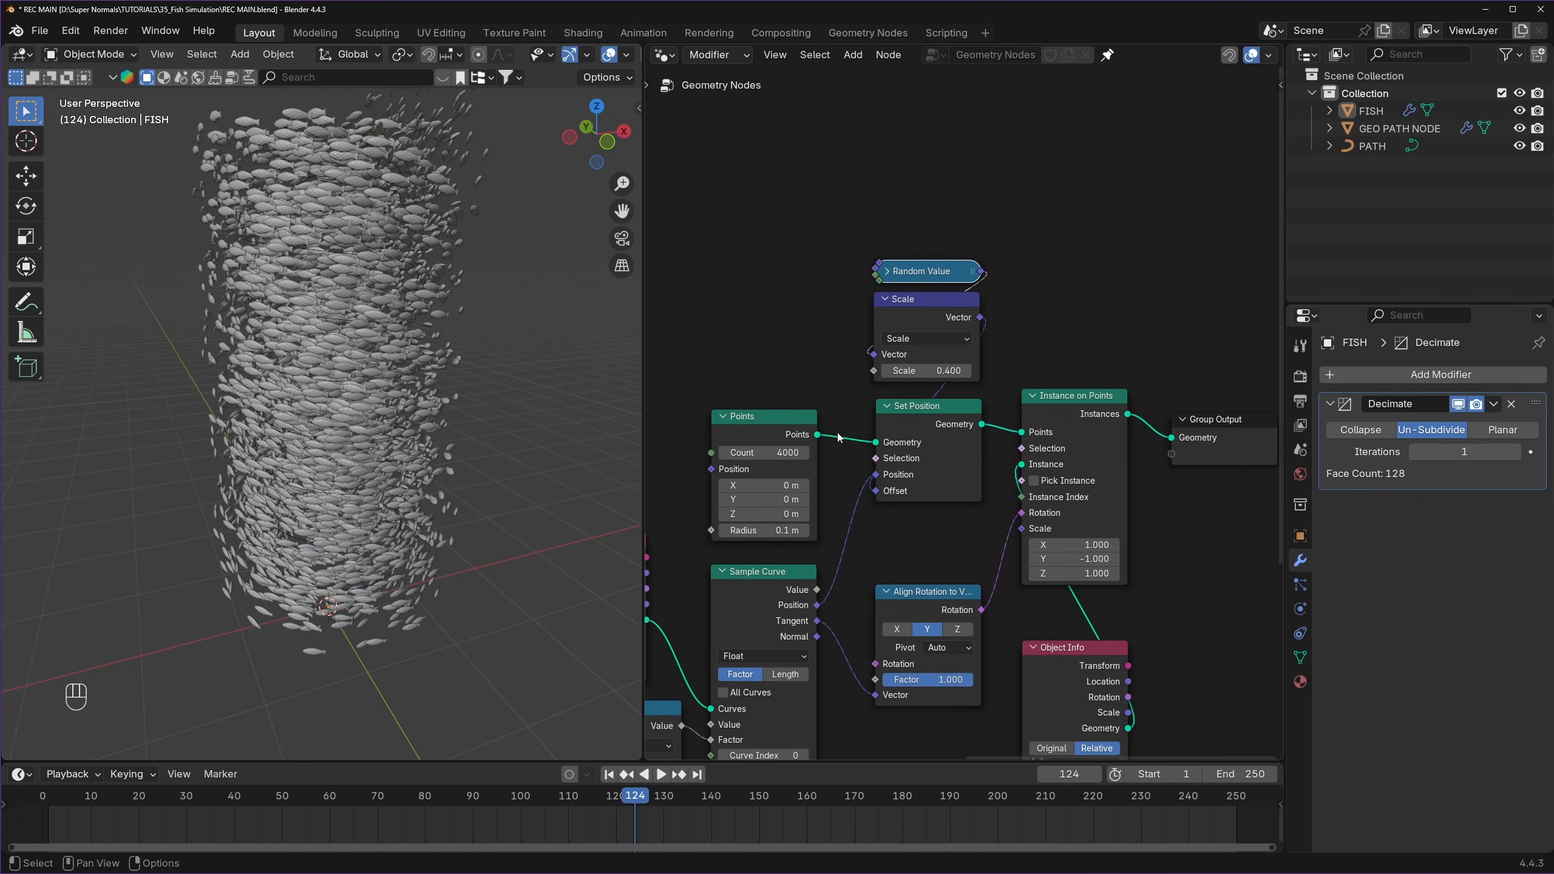
pyautogui.moveTo(908, 548); pyautogui.dragTo(934, 417, button='middle')
pyautogui.scroll(2, 901, 464)
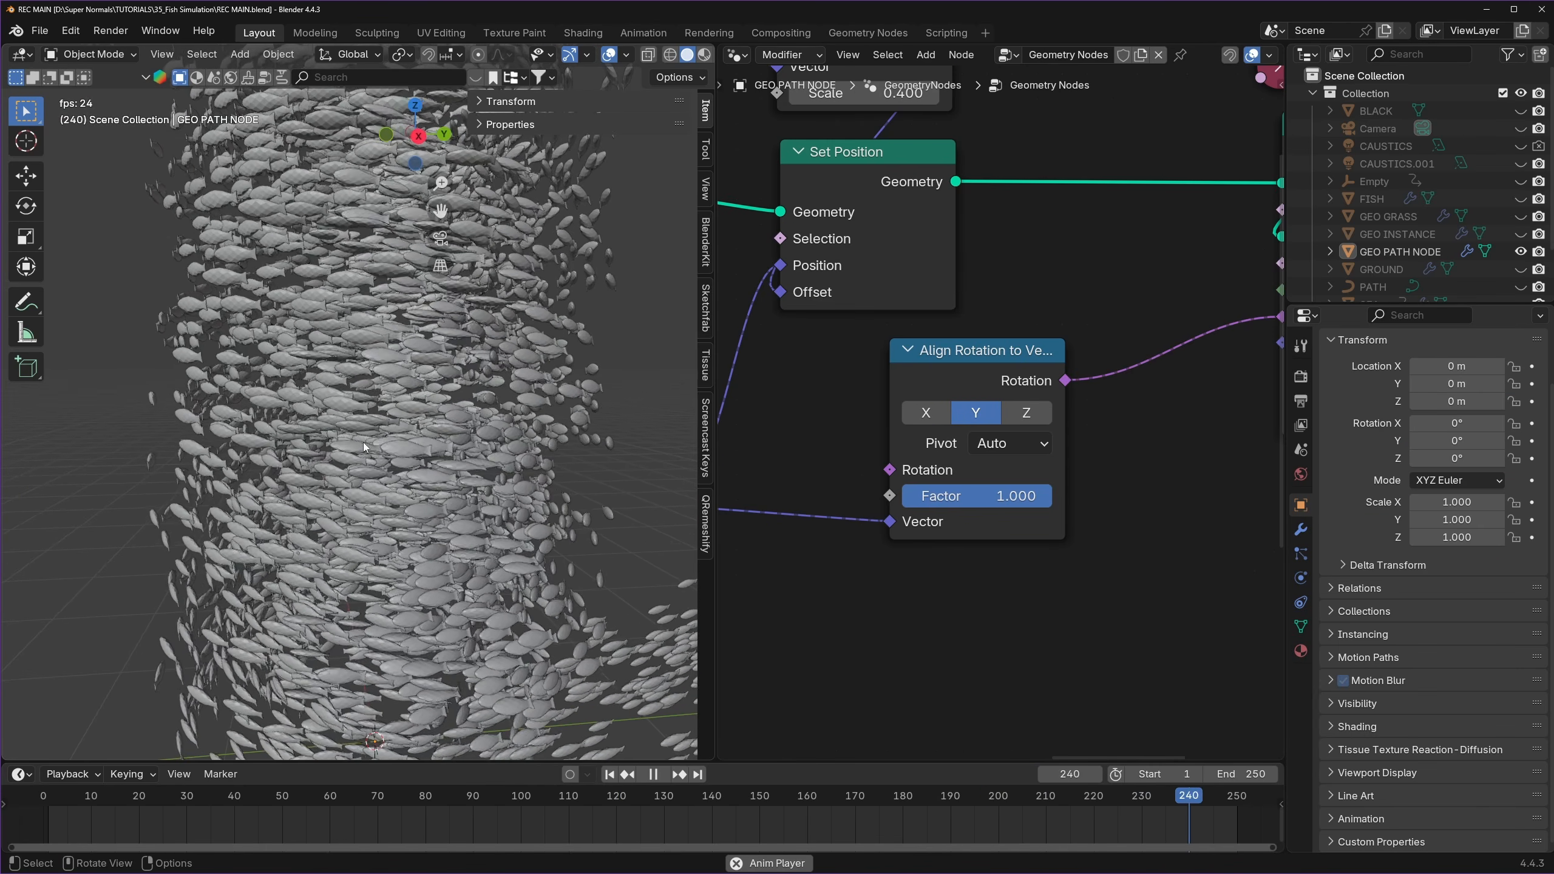
pyautogui.press('Escape')
pyautogui.scroll(-3, 369, 437)
pyautogui.scroll(3, 370, 437)
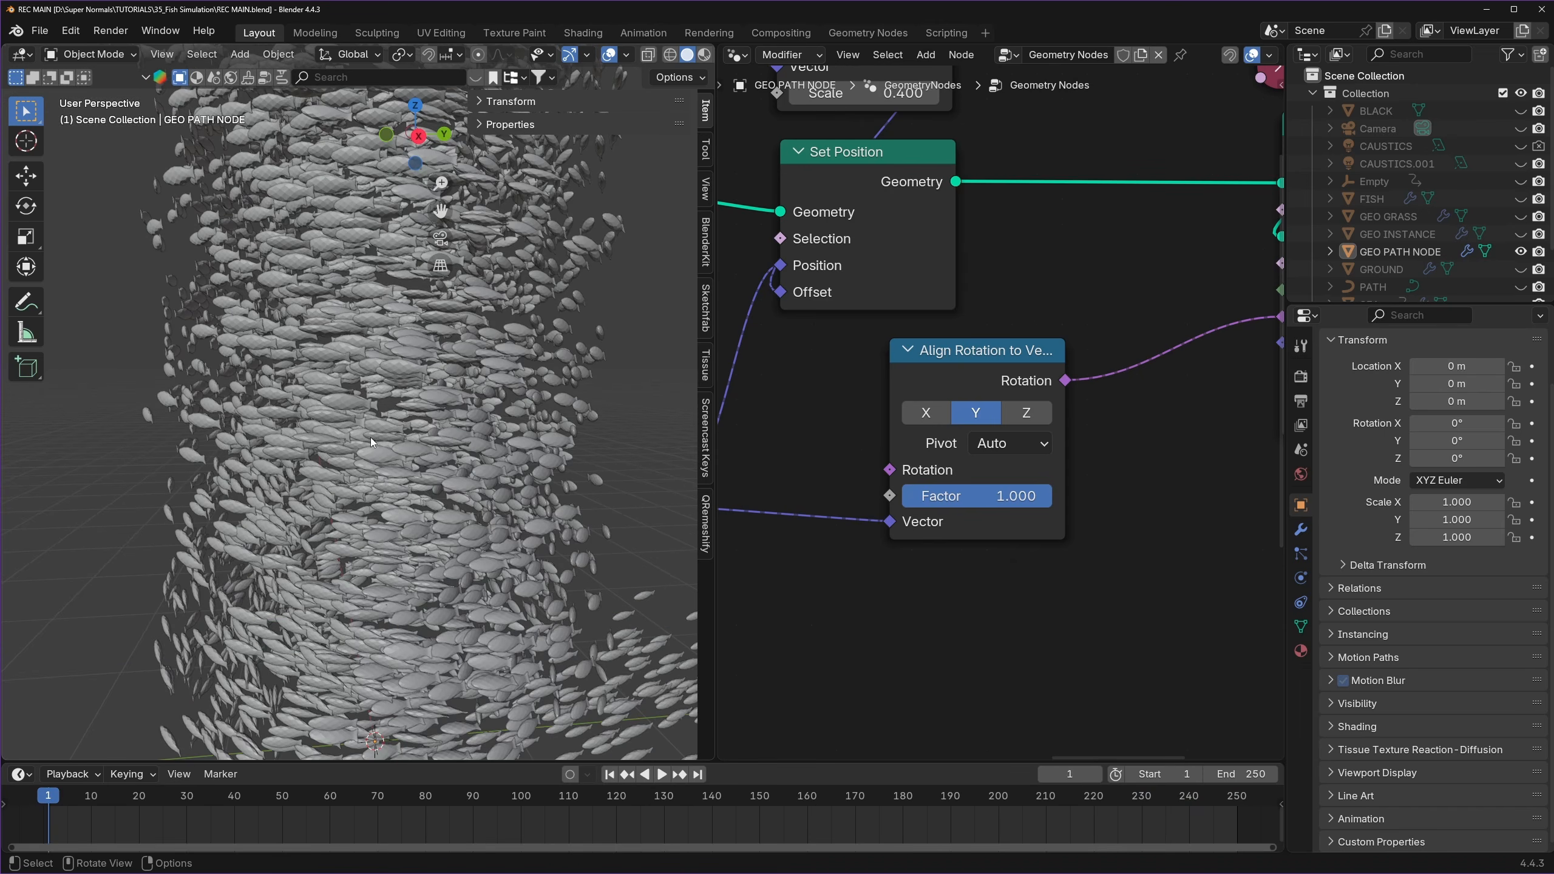
pyautogui.moveTo(1123, 424); pyautogui.dragTo(1100, 443, button='middle')
pyautogui.moveTo(964, 403); pyautogui.dragTo(1006, 394)
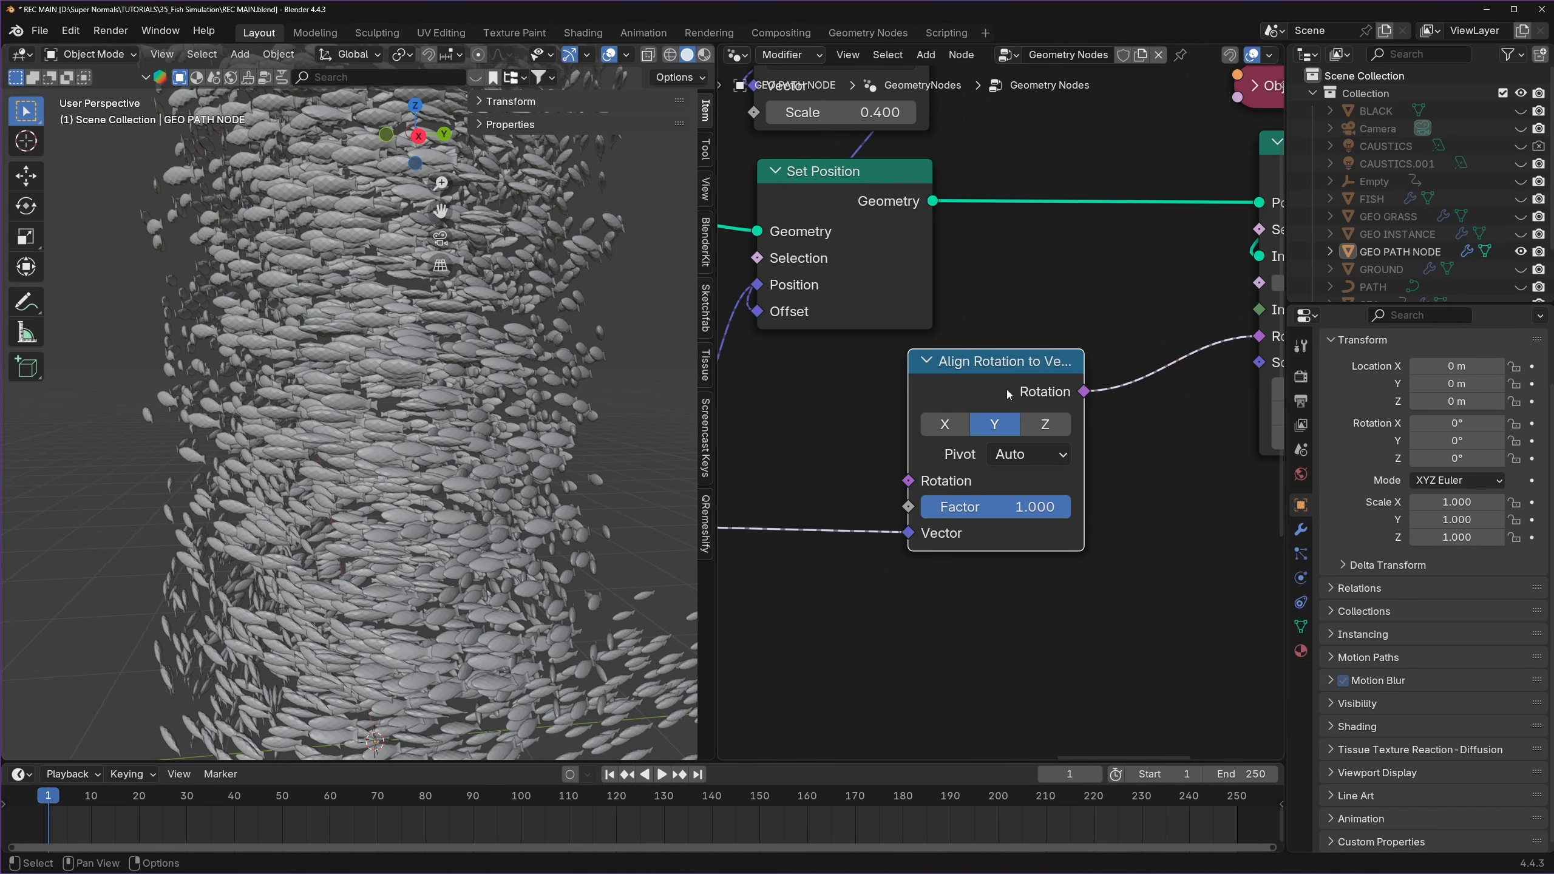
pyautogui.click(1046, 425)
# - Rotate the original FISH object -90° around the X axis and save the file
pyautogui.scroll(-2, 366, 427)
pyautogui.keyDown('shift'); pyautogui.moveTo(423, 357); pyautogui.dragTo(421, 378, button='middle'); pyautogui.keyUp('shift')
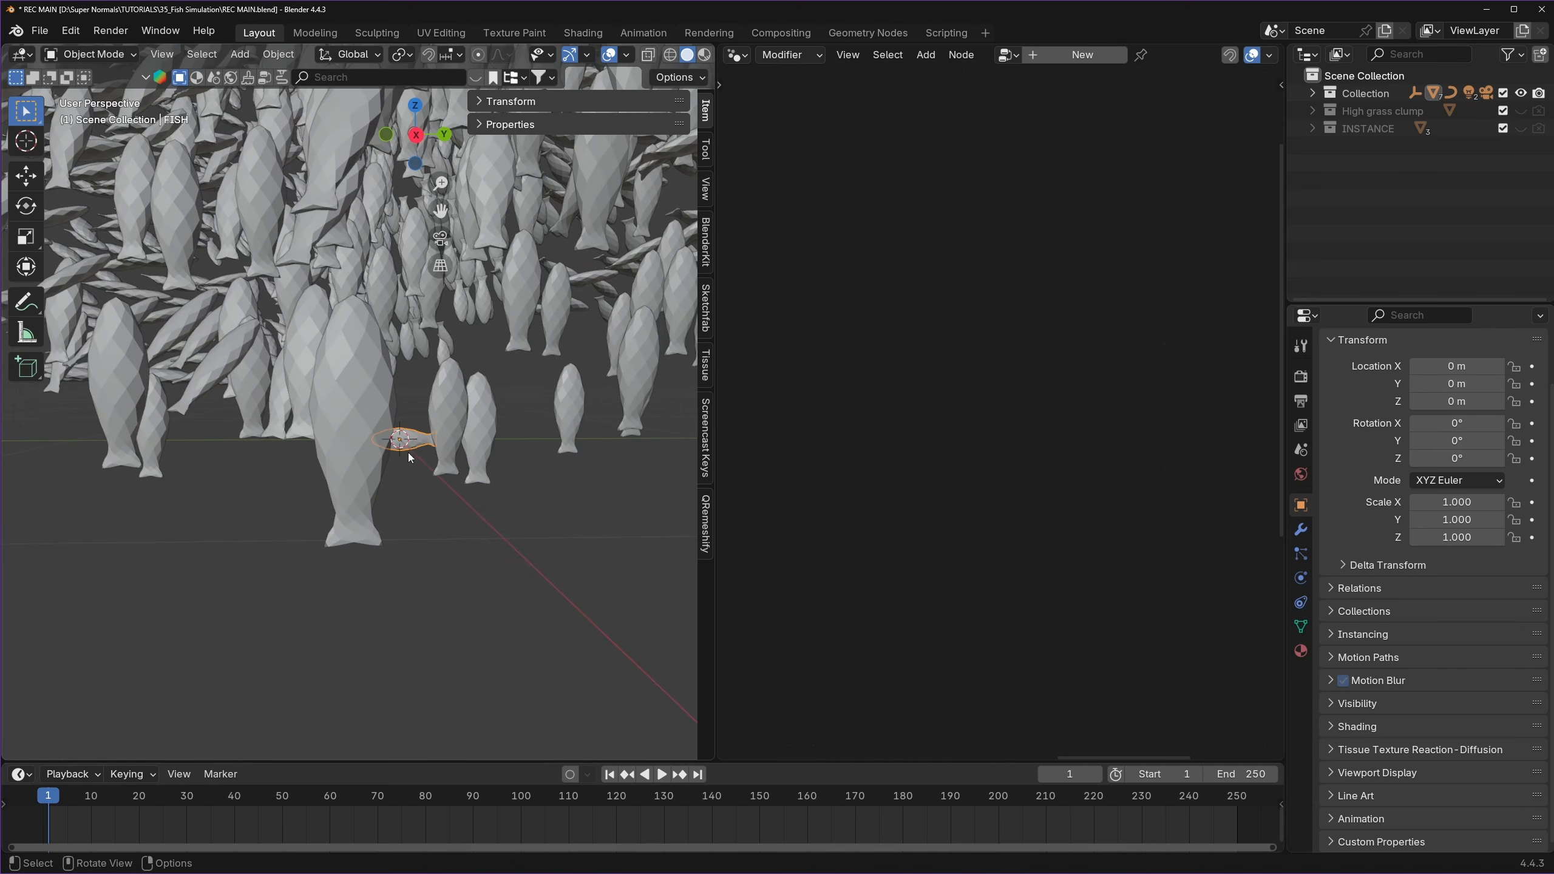
pyautogui.press('r')
pyautogui.press('x')
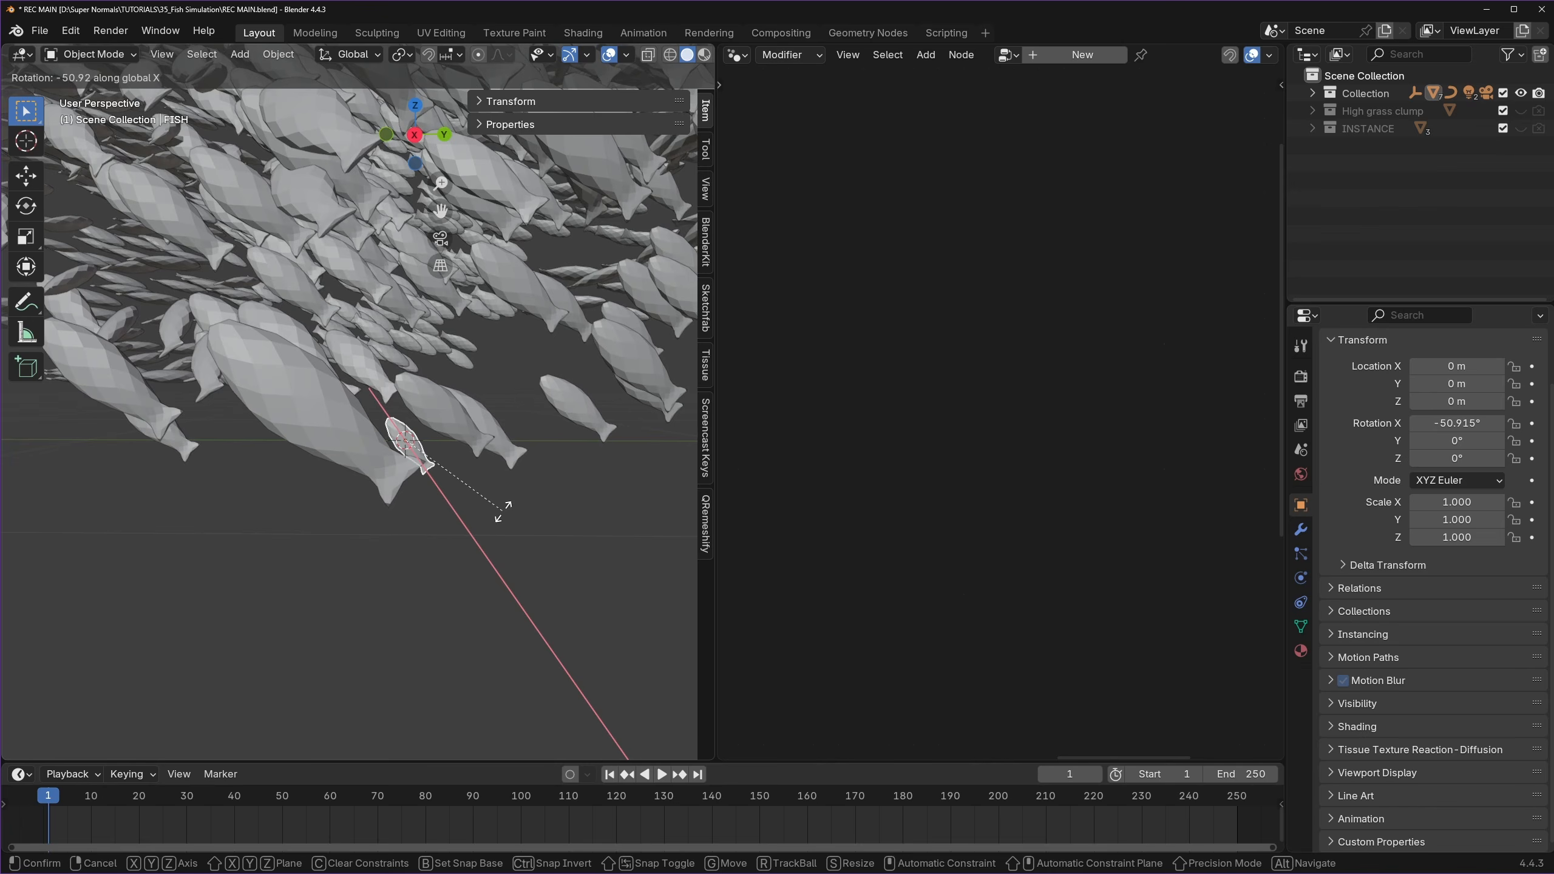
pyautogui.write('-90')
pyautogui.press('Return')
pyautogui.hotkey('ctrl', 's')
pyautogui.moveTo(503, 514); pyautogui.dragTo(435, 542, button='middle')
pyautogui.scroll(-4, 463, 465)
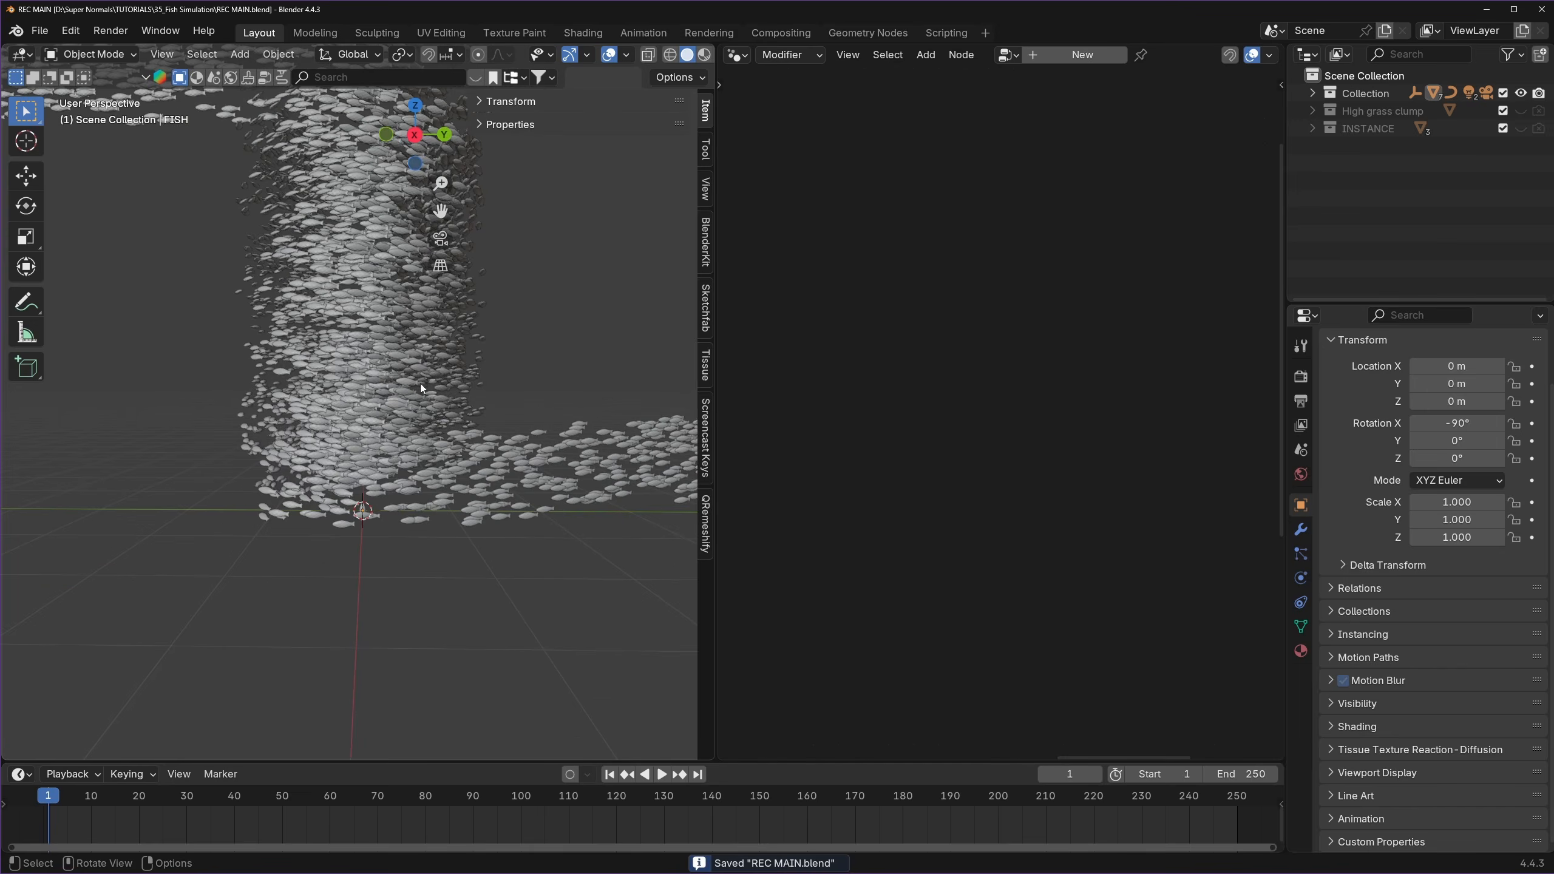
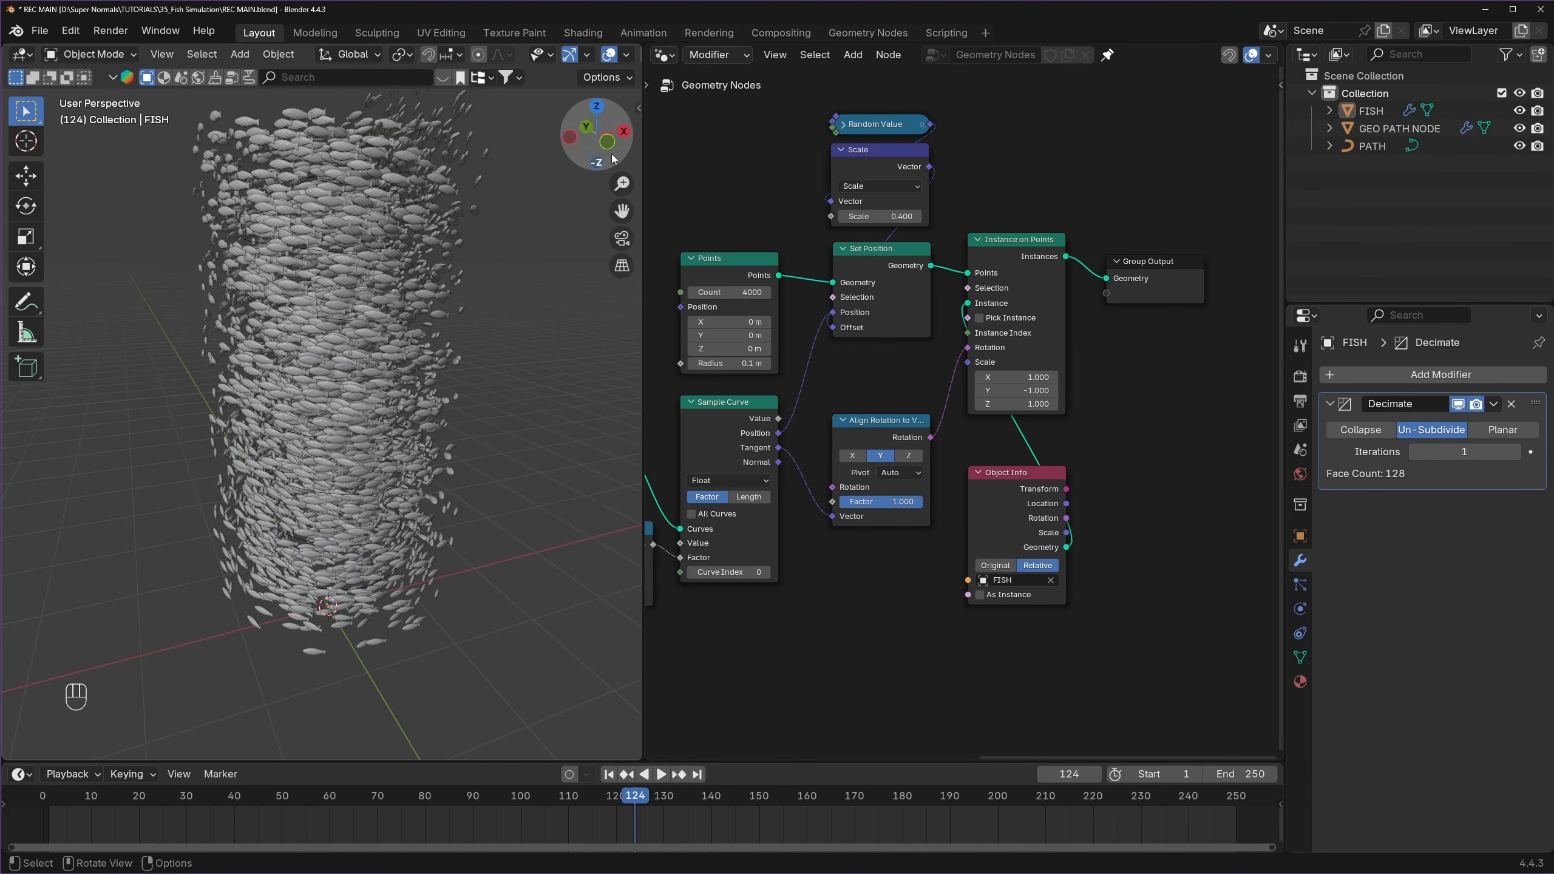
# - Split the Geometry Node Editor horizontally and turn its upper half into a second 3D Viewport
pyautogui.scroll(-3, 411, 417)
pyautogui.scroll(4, 401, 433)
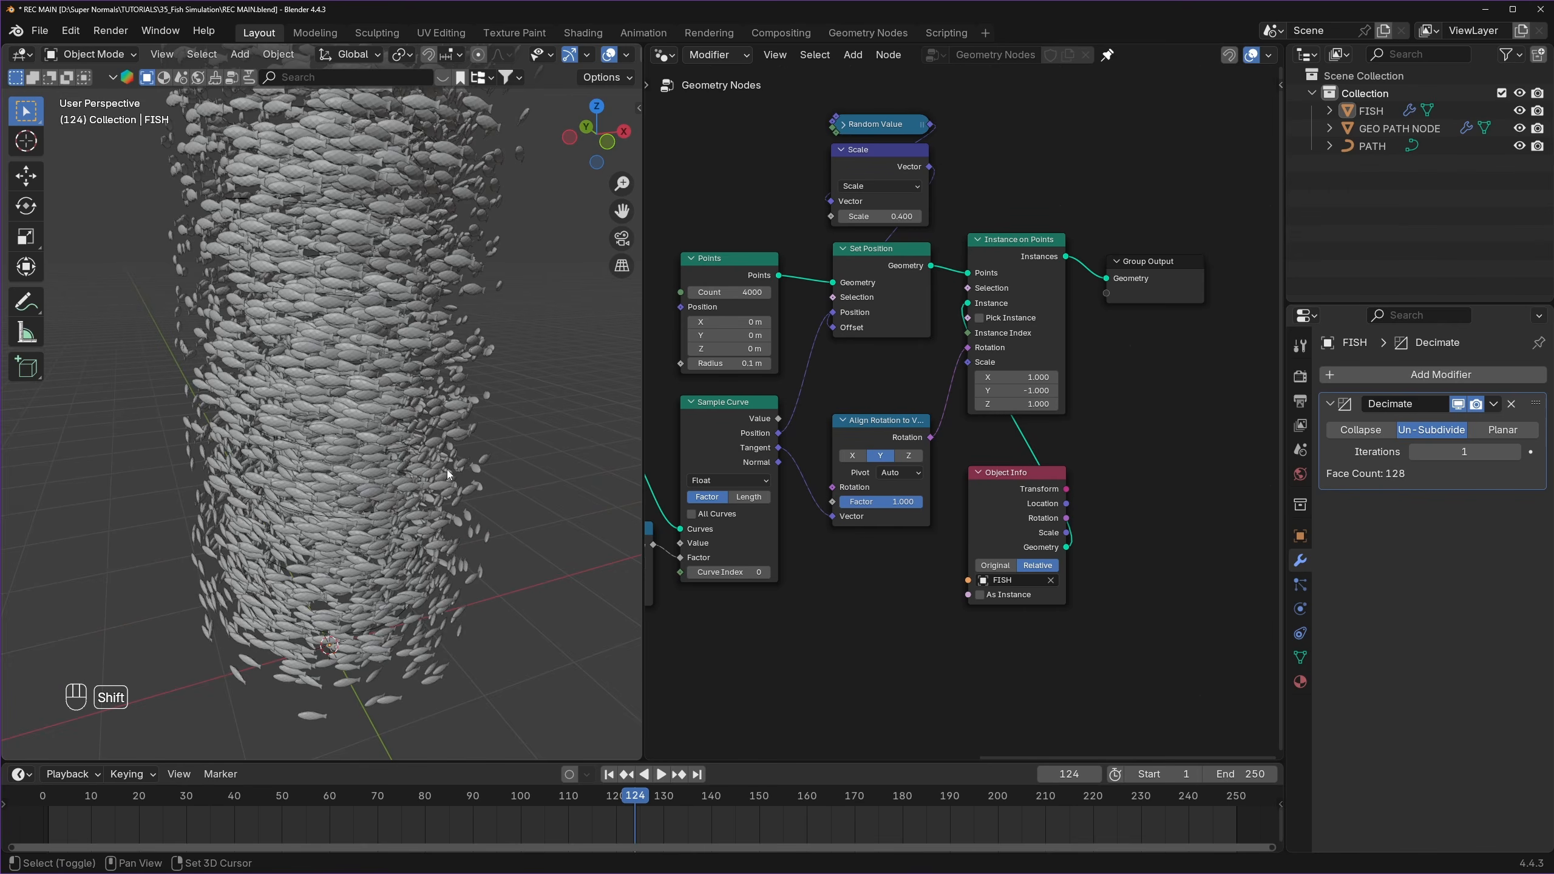
pyautogui.keyDown('shift'); pyautogui.moveTo(401, 433); pyautogui.dragTo(393, 368, button='middle'); pyautogui.keyUp('shift')
pyautogui.scroll(-3, 413, 376)
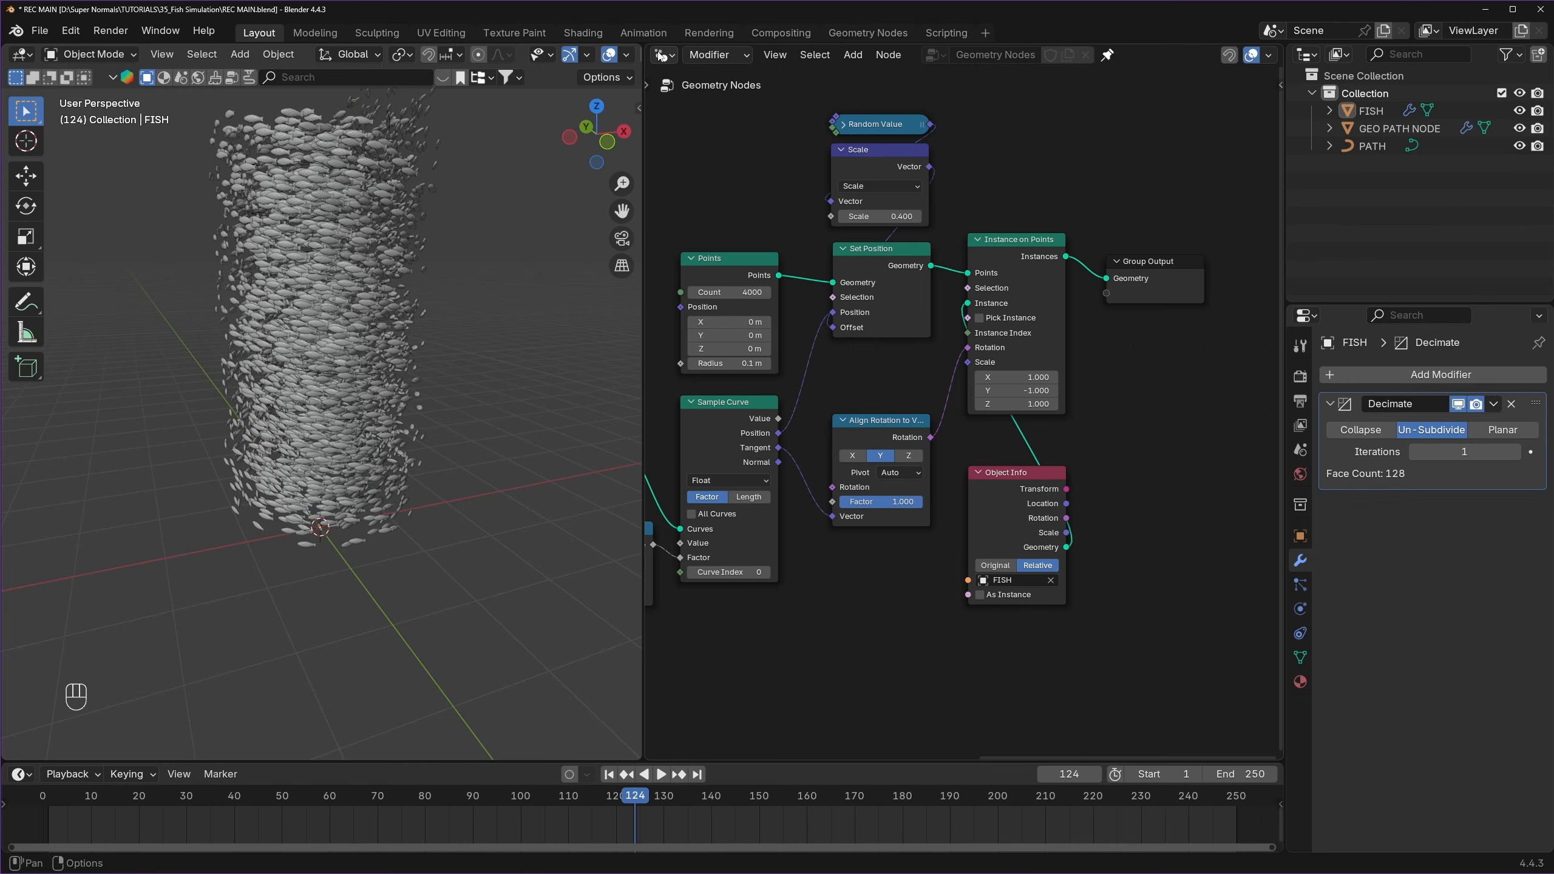
pyautogui.moveTo(647, 49); pyautogui.dragTo(656, 197)
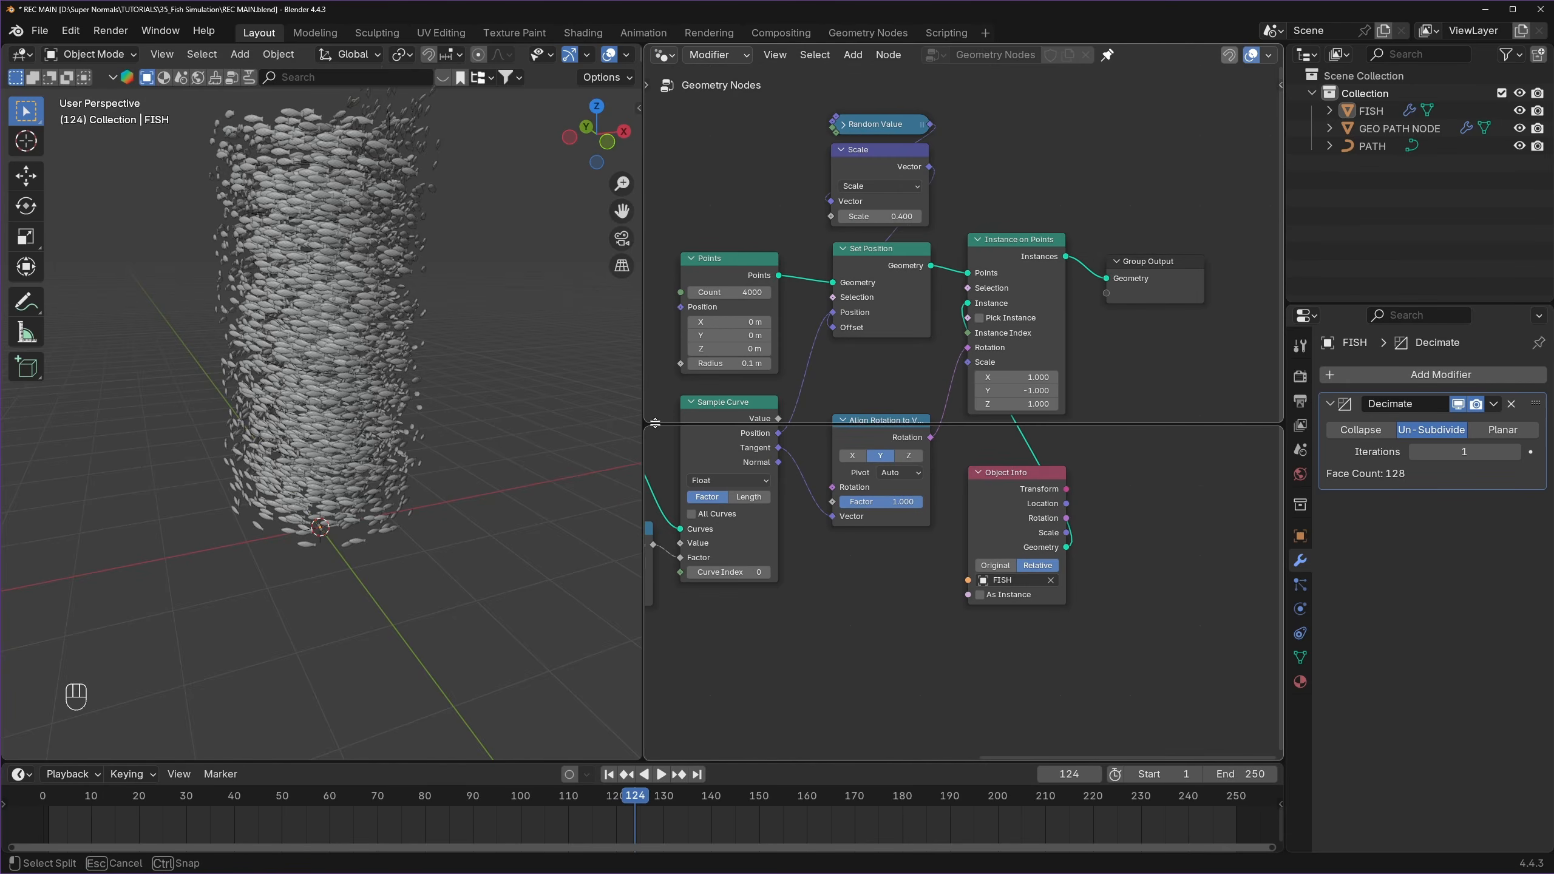
pyautogui.moveTo(657, 424); pyautogui.dragTo(658, 427)
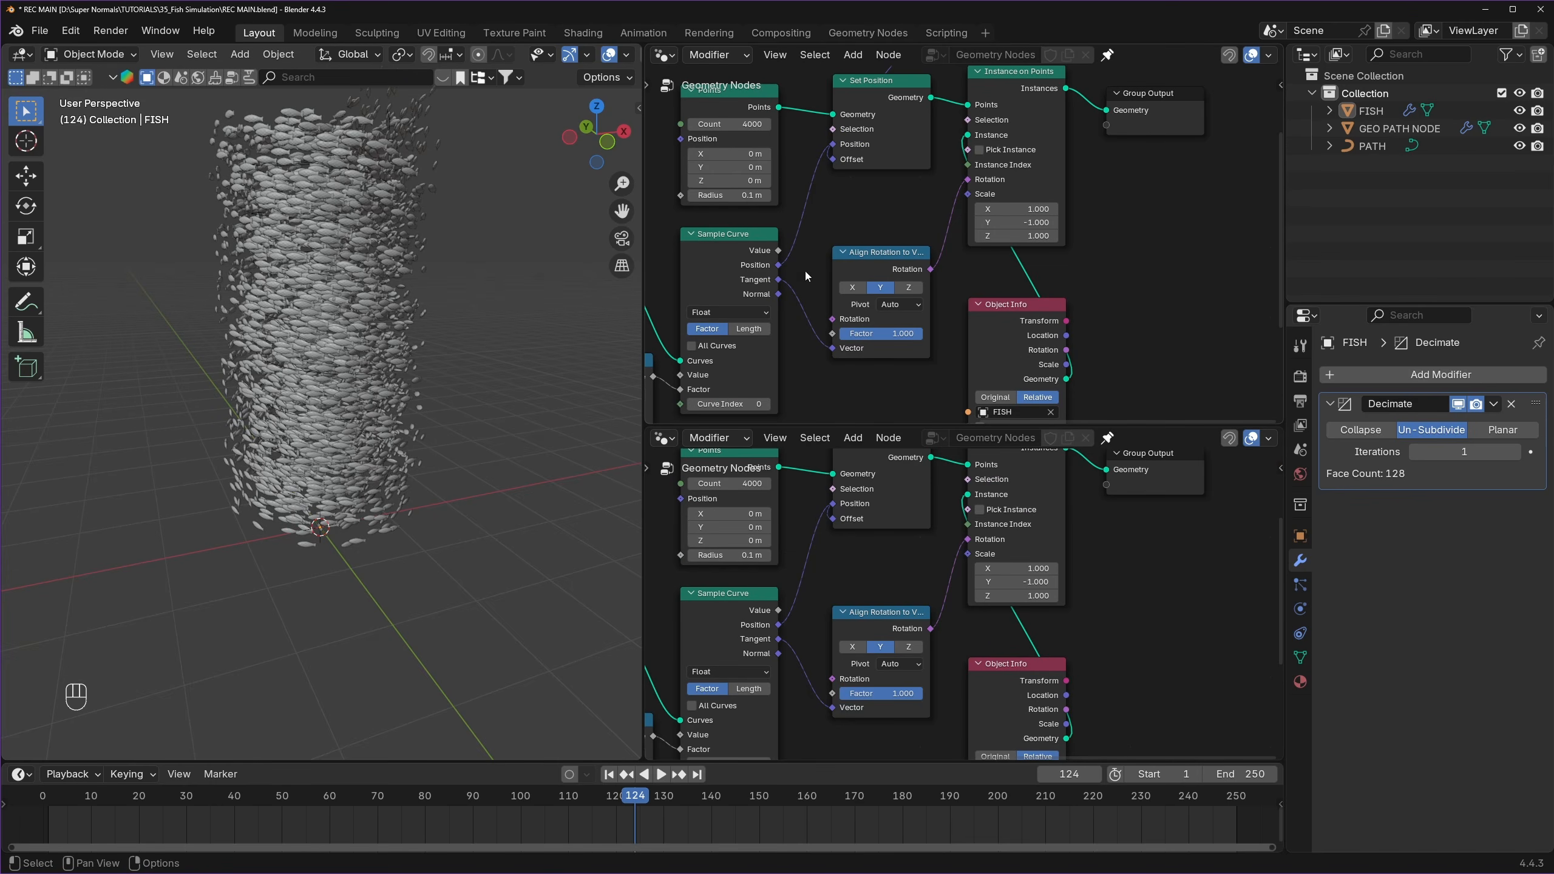
pyautogui.click(664, 56)
pyautogui.click(692, 101)
# - Set the new viewport to the Right view and add a camera at the world origin
pyautogui.scroll(-3, 1009, 247)
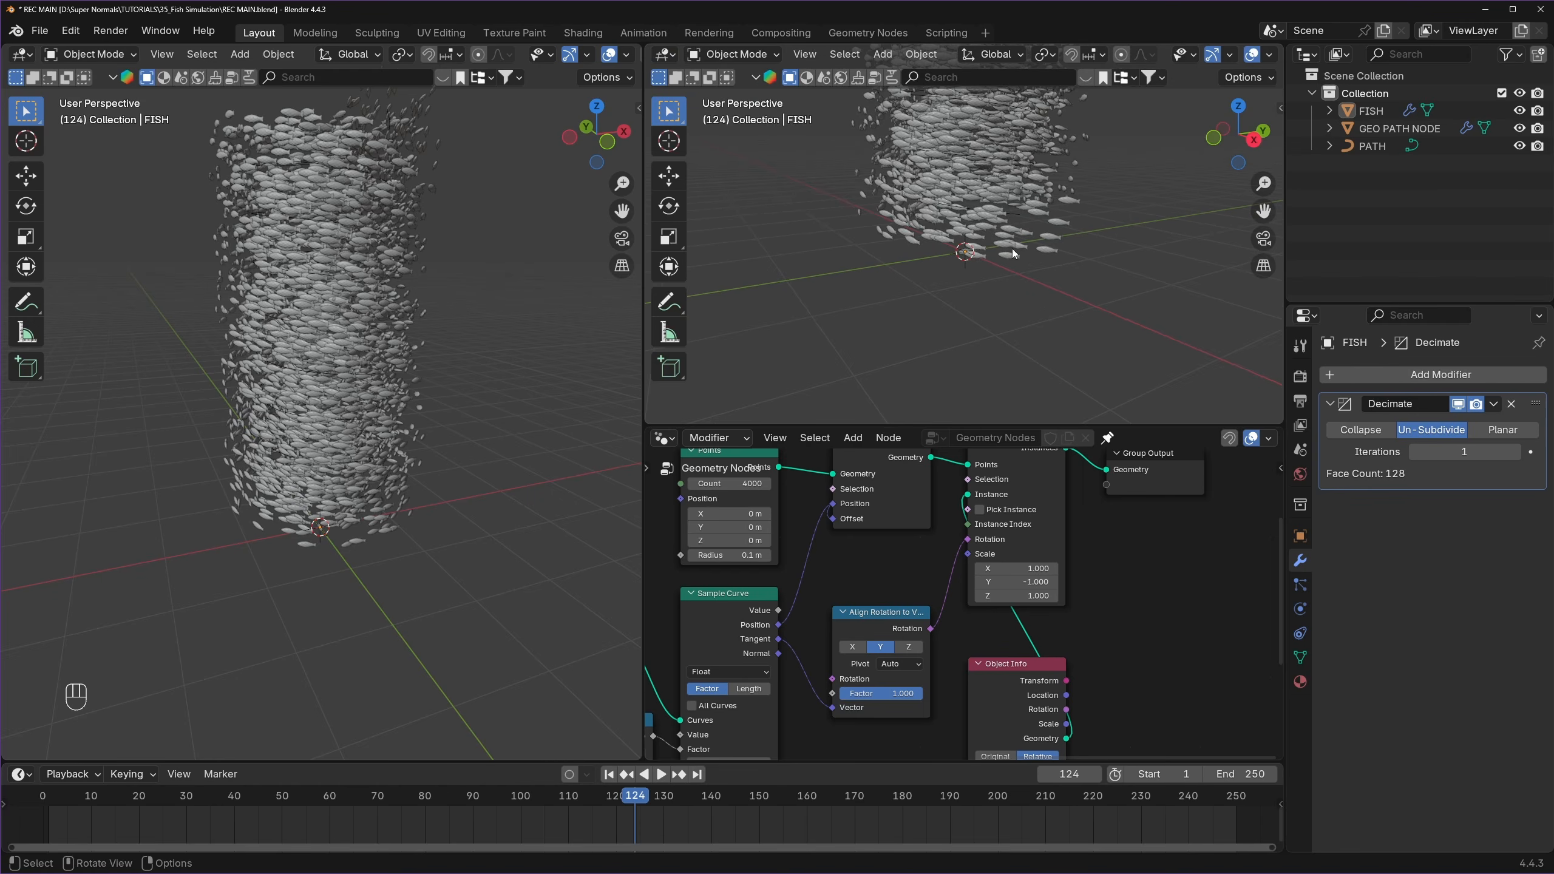
pyautogui.keyDown('shift'); pyautogui.moveTo(1012, 248); pyautogui.dragTo(1027, 284, button='middle'); pyautogui.keyUp('shift')
pyautogui.scroll(-3, 972, 220)
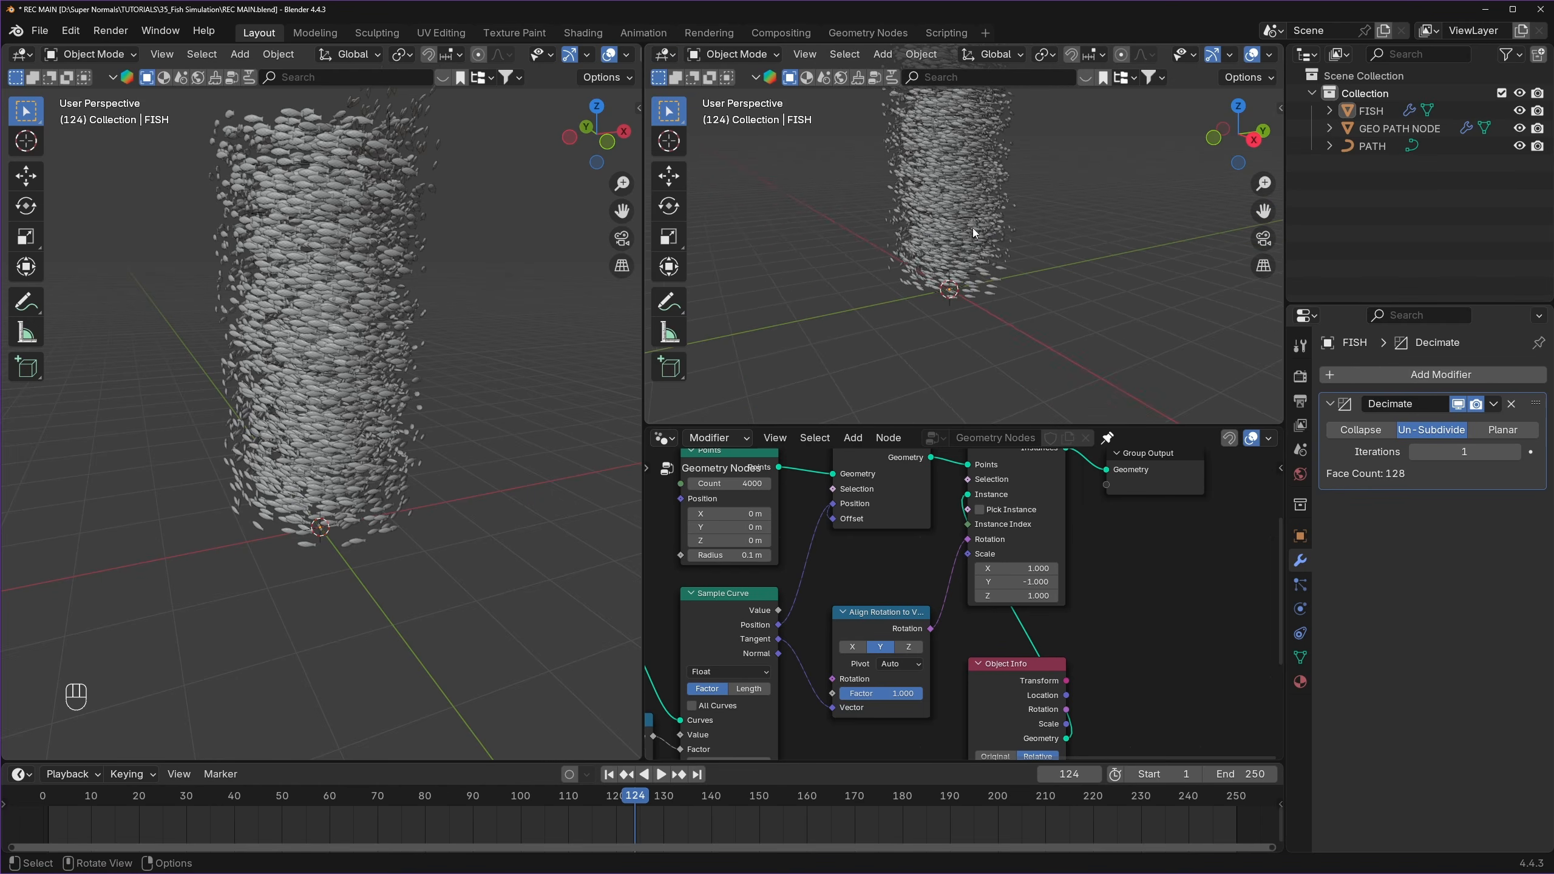
pyautogui.click(1254, 142)
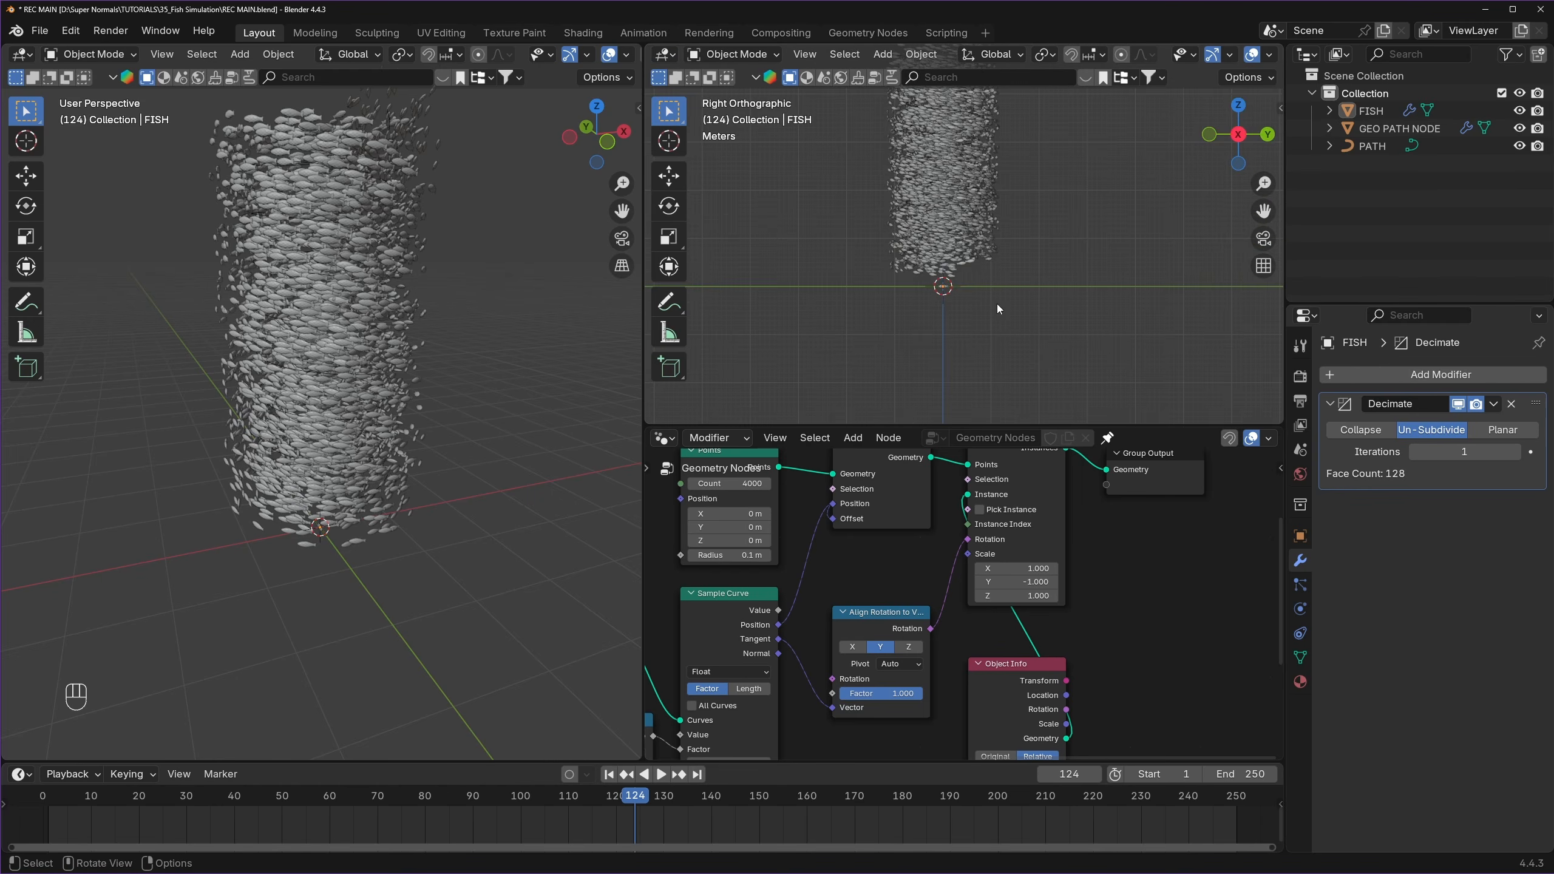
pyautogui.hotkey('shift', 'a')
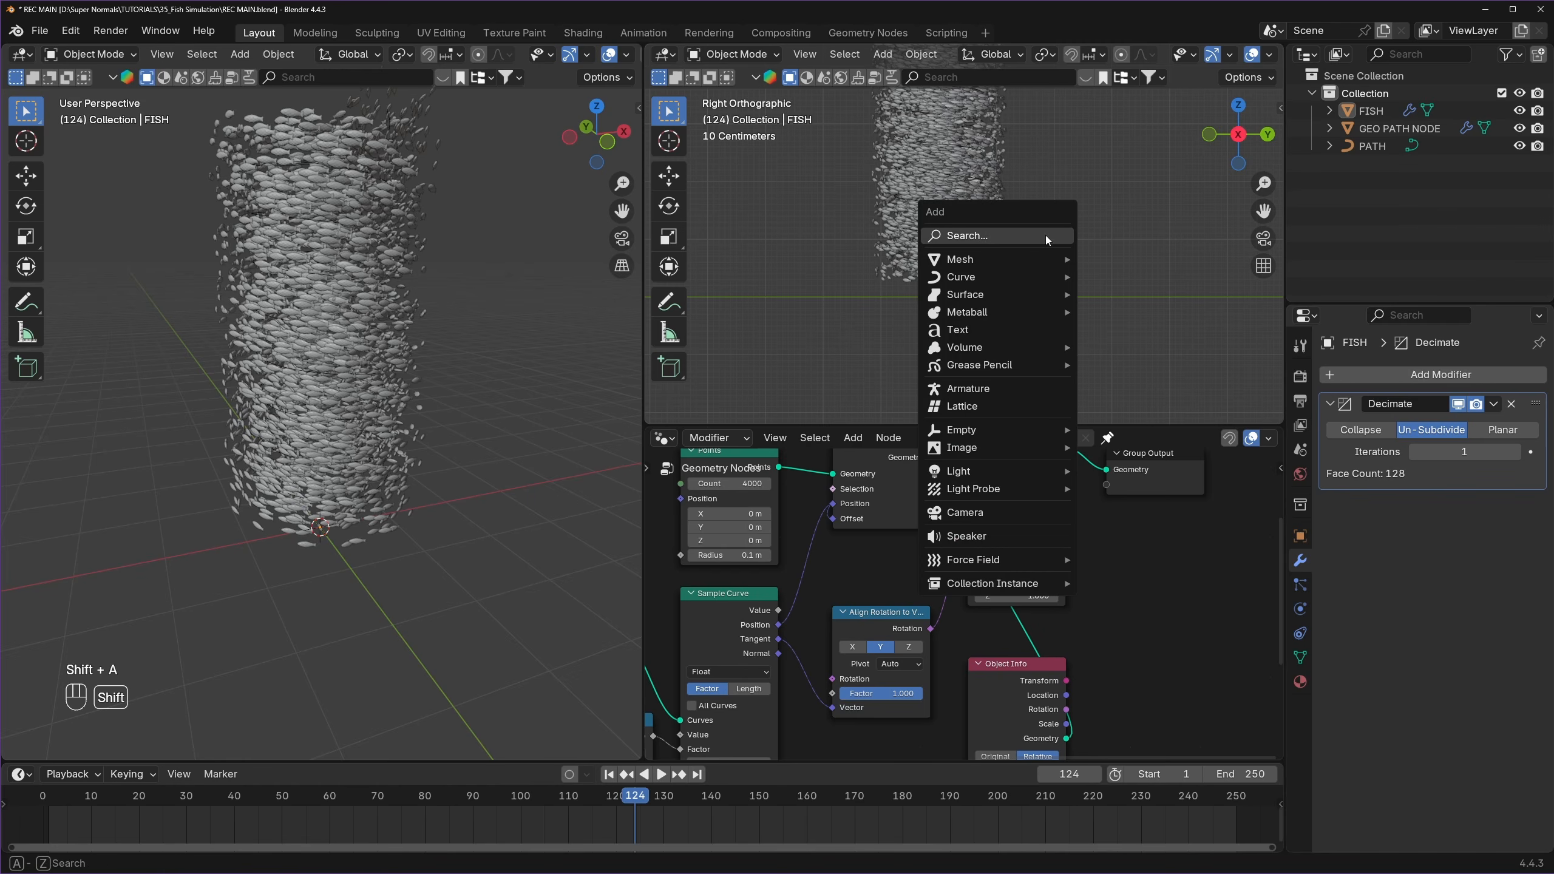
pyautogui.click(994, 512)
pyautogui.click(726, 294)
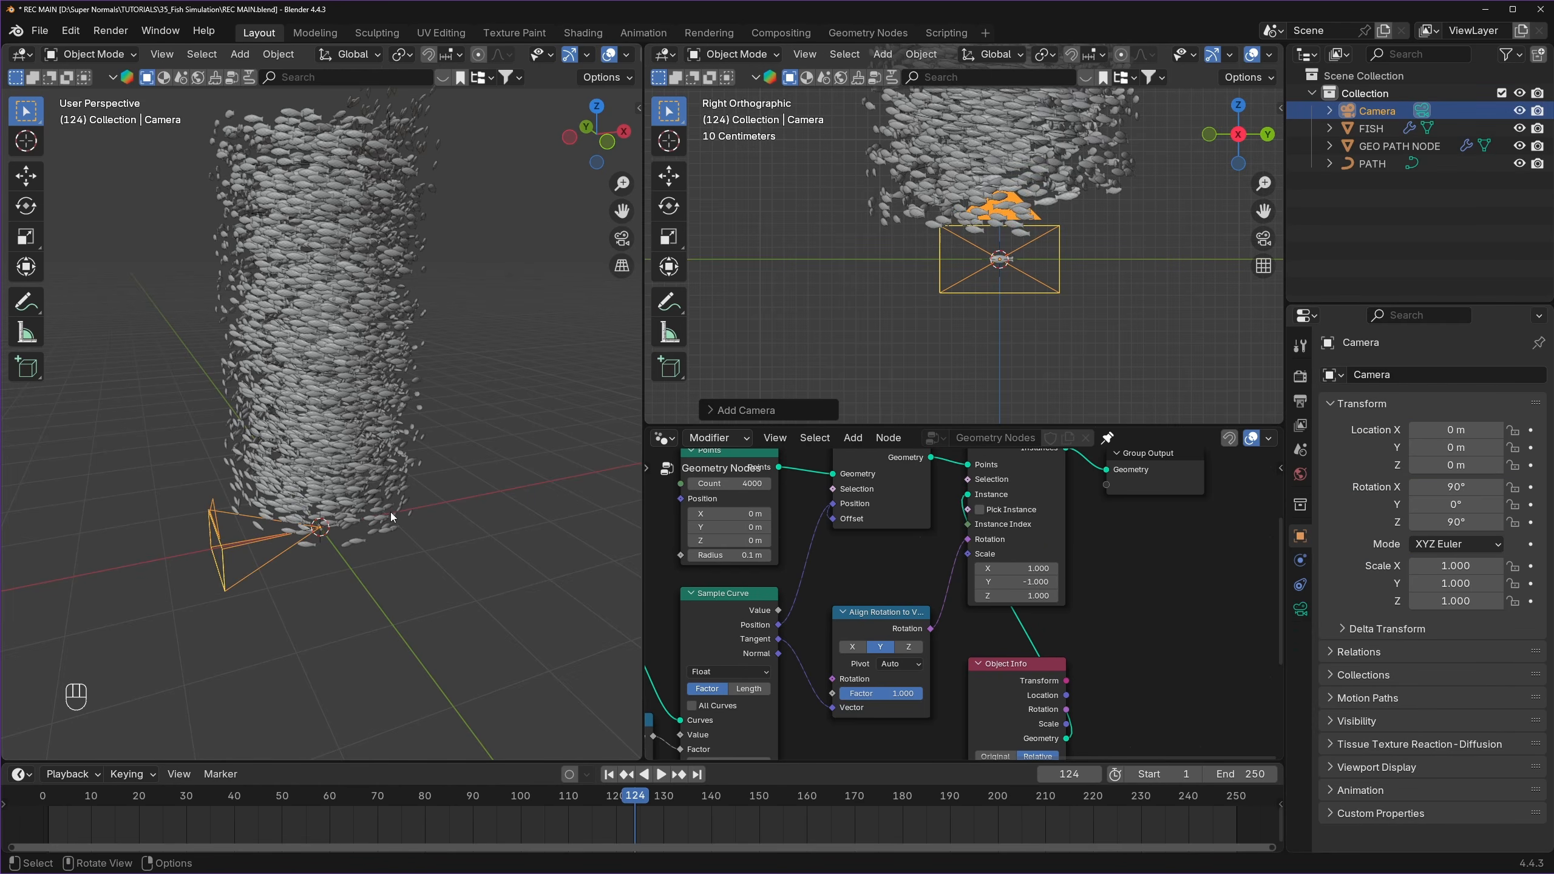
# - Move the camera along X to about 6.62 m and look through it in the new viewport
pyautogui.scroll(-2, 389, 517)
pyautogui.moveTo(379, 514); pyautogui.dragTo(339, 507, button='middle')
pyautogui.press('g')
pyautogui.press('y')
pyautogui.press('x')
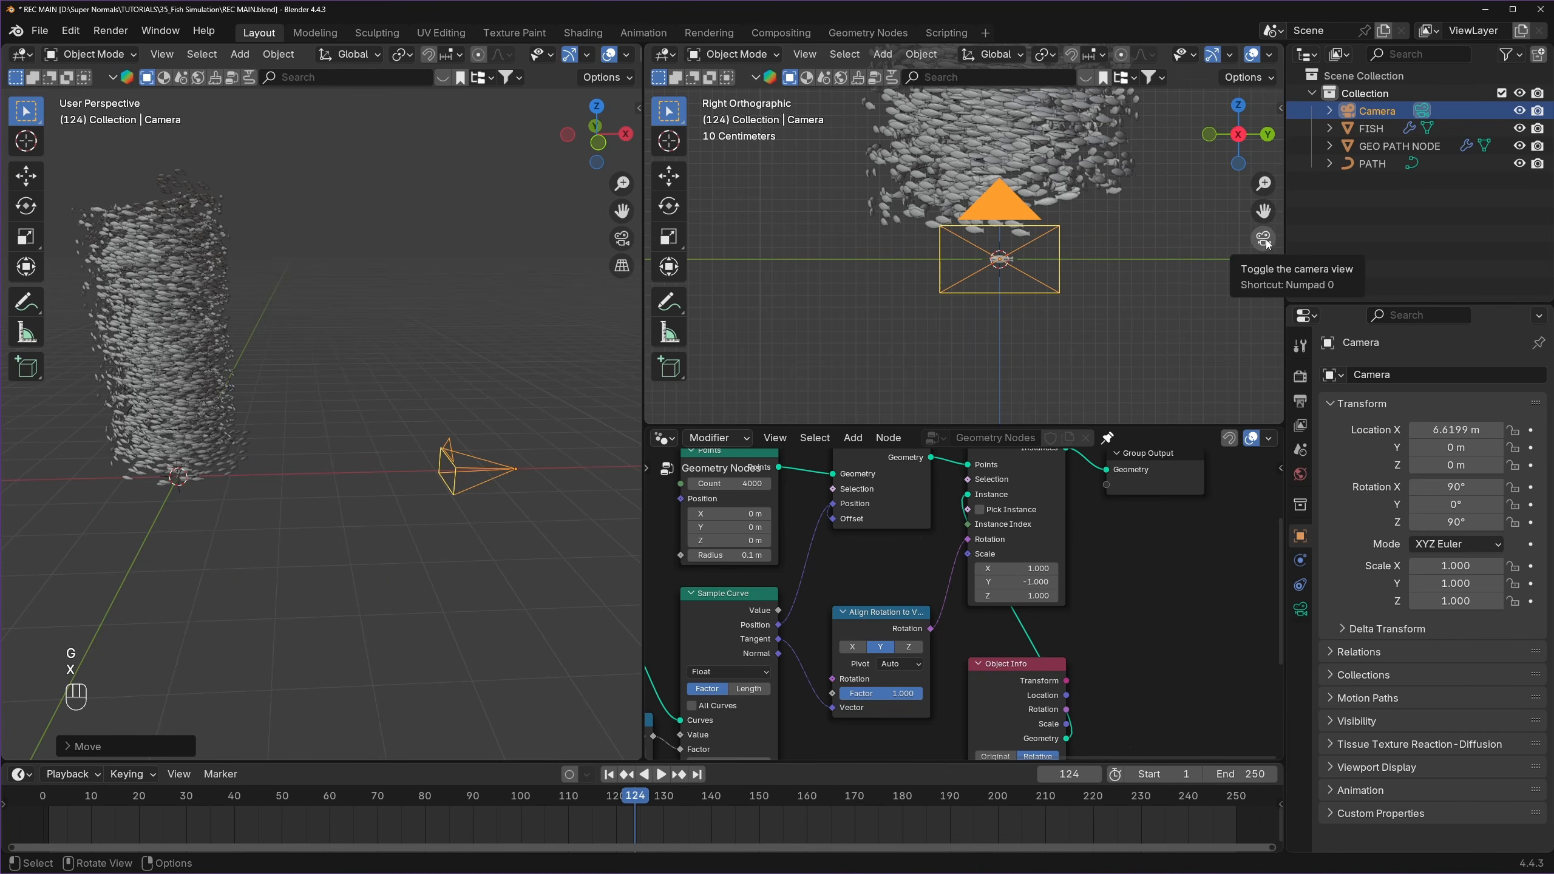
pyautogui.click(1264, 239)
# - Move the camera to about 4.34 m on X, raise it to about 0.75 m on Z, and save the file
pyautogui.press('g')
pyautogui.press('y')
pyautogui.press('x')
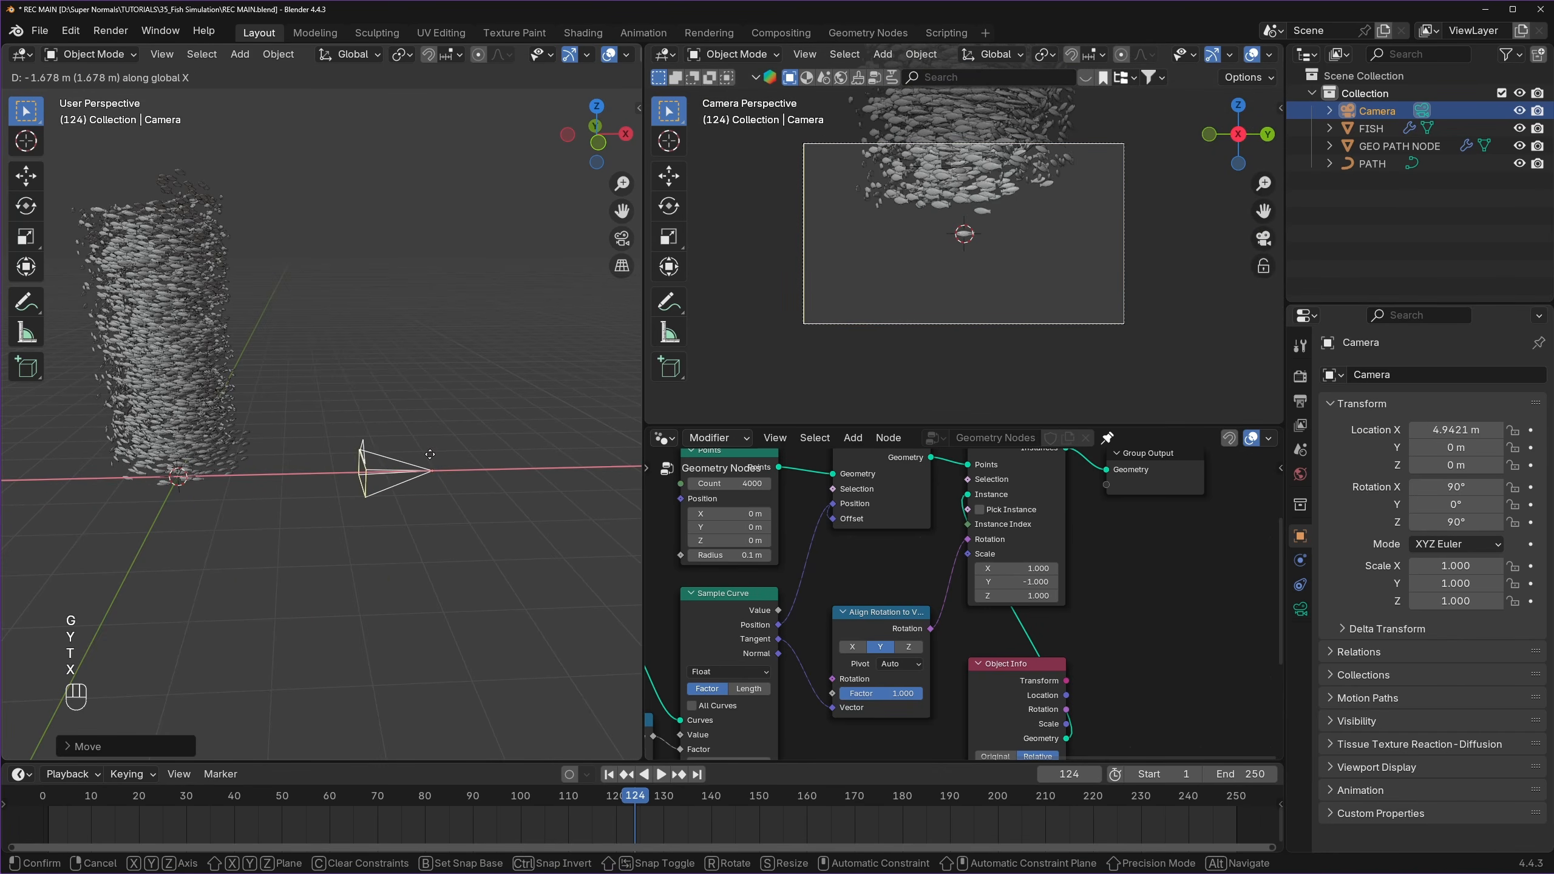
pyautogui.click(403, 453)
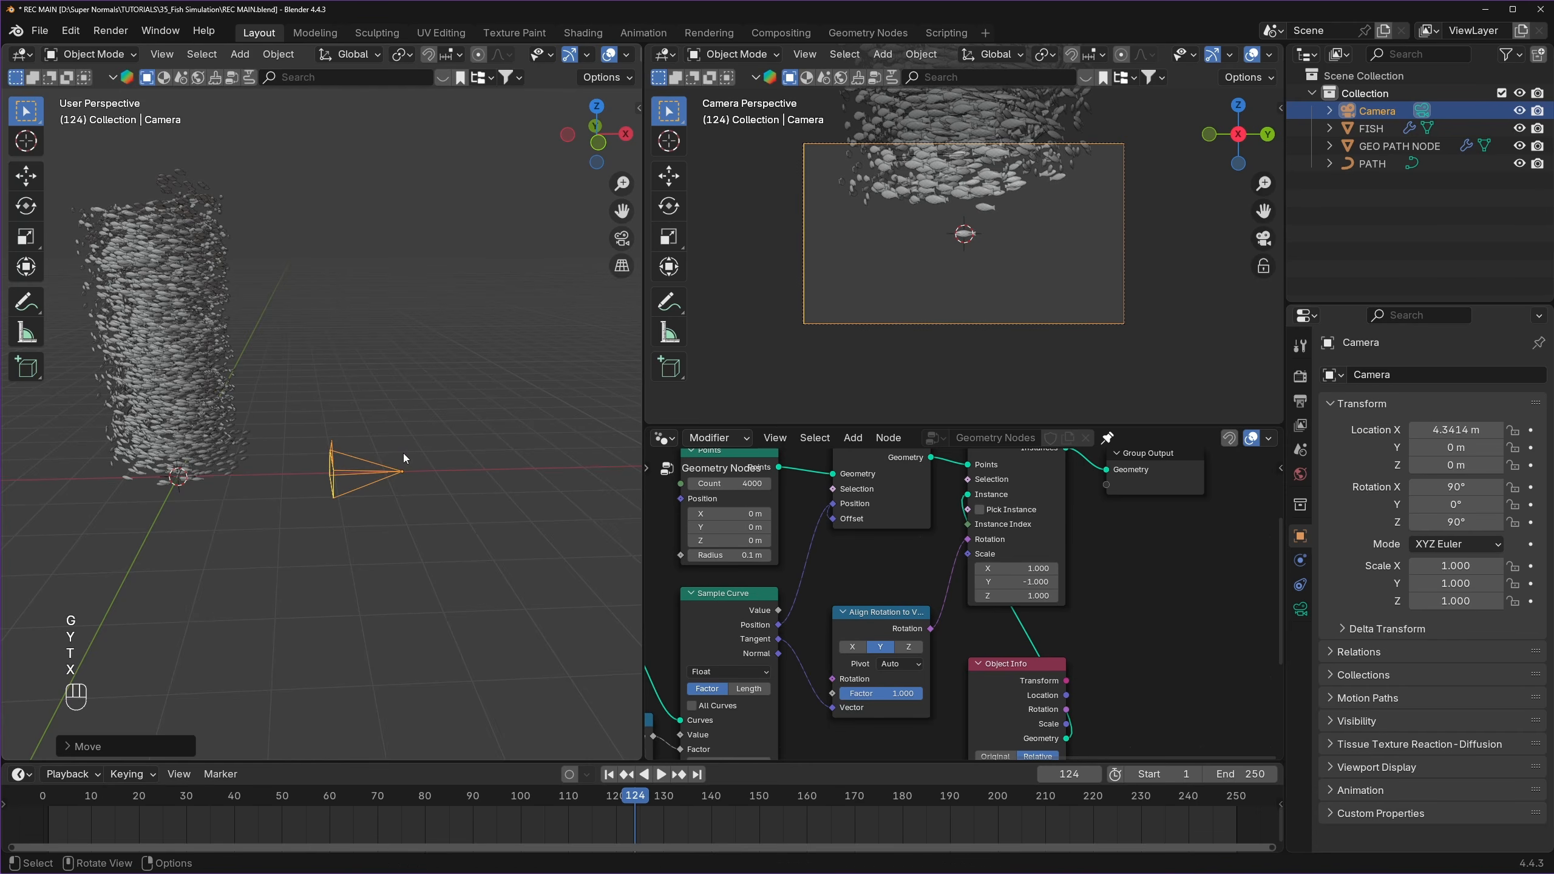
pyautogui.press('g')
pyautogui.press('z')
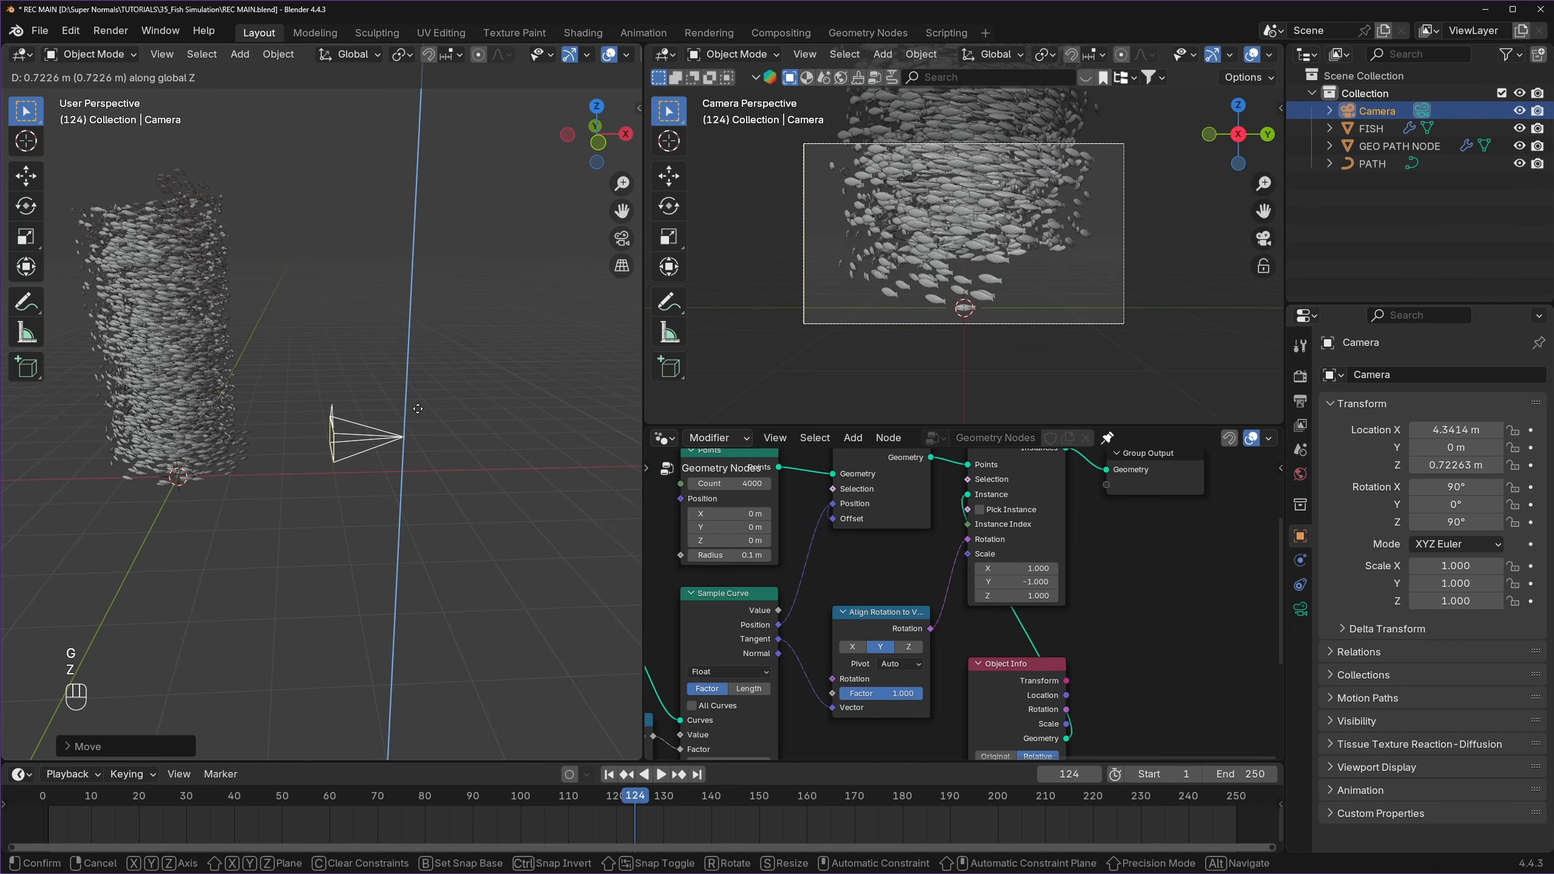
pyautogui.click(416, 420)
pyautogui.hotkey('ctrl', 's')
# - Display the camera viewport in Rendered shading and set the render engine to Cycles
pyautogui.moveTo(415, 421); pyautogui.dragTo(337, 376, button='middle')
pyautogui.scroll(3, 328, 425)
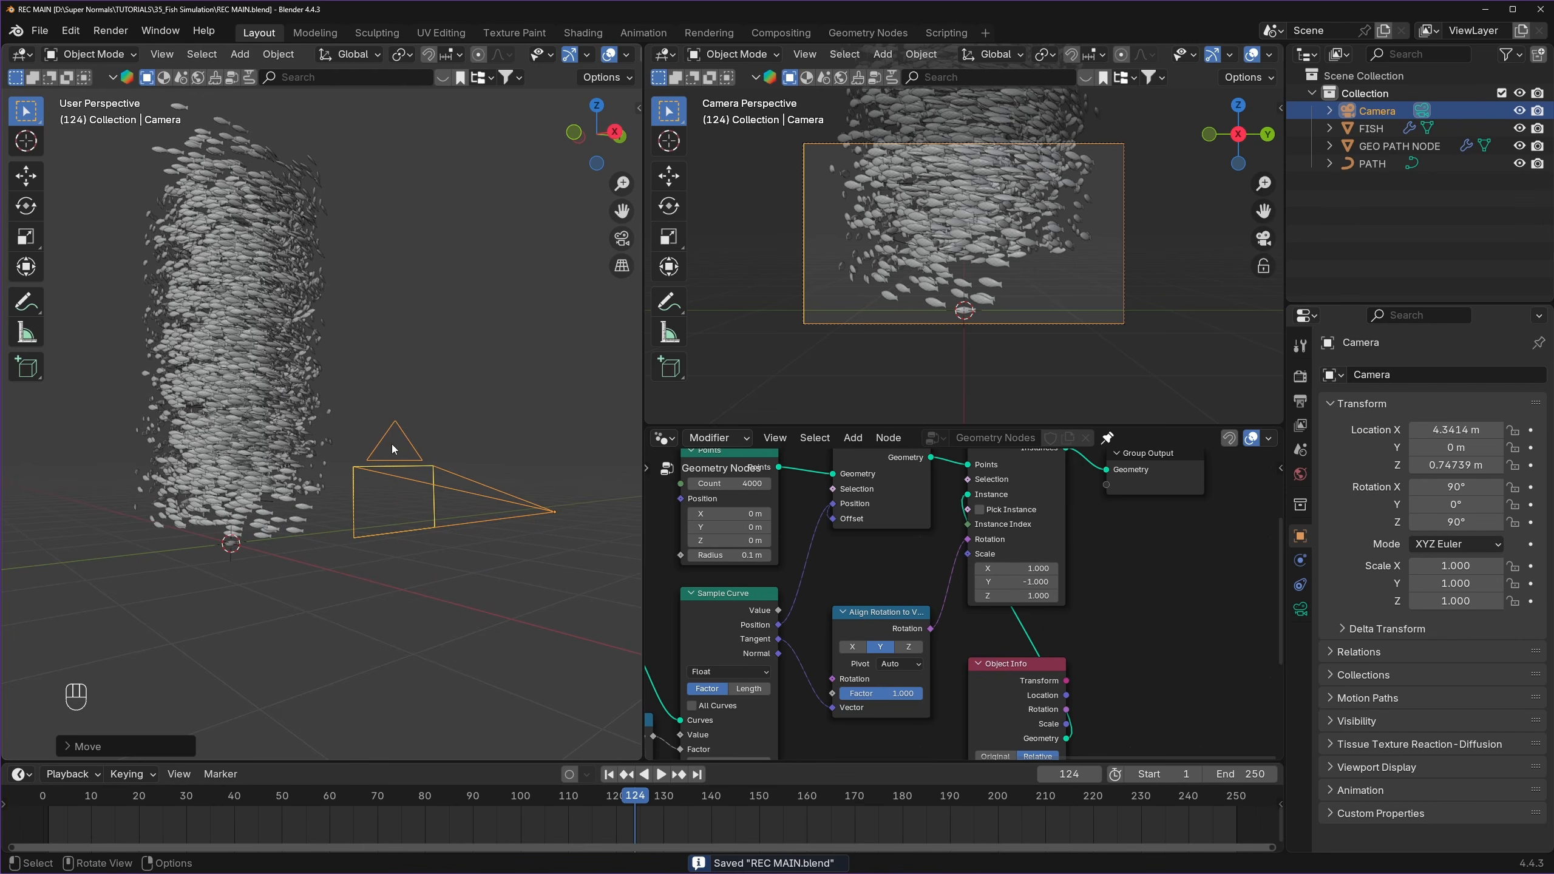
pyautogui.moveTo(393, 449); pyautogui.dragTo(407, 483, button='middle')
pyautogui.click(442, 495)
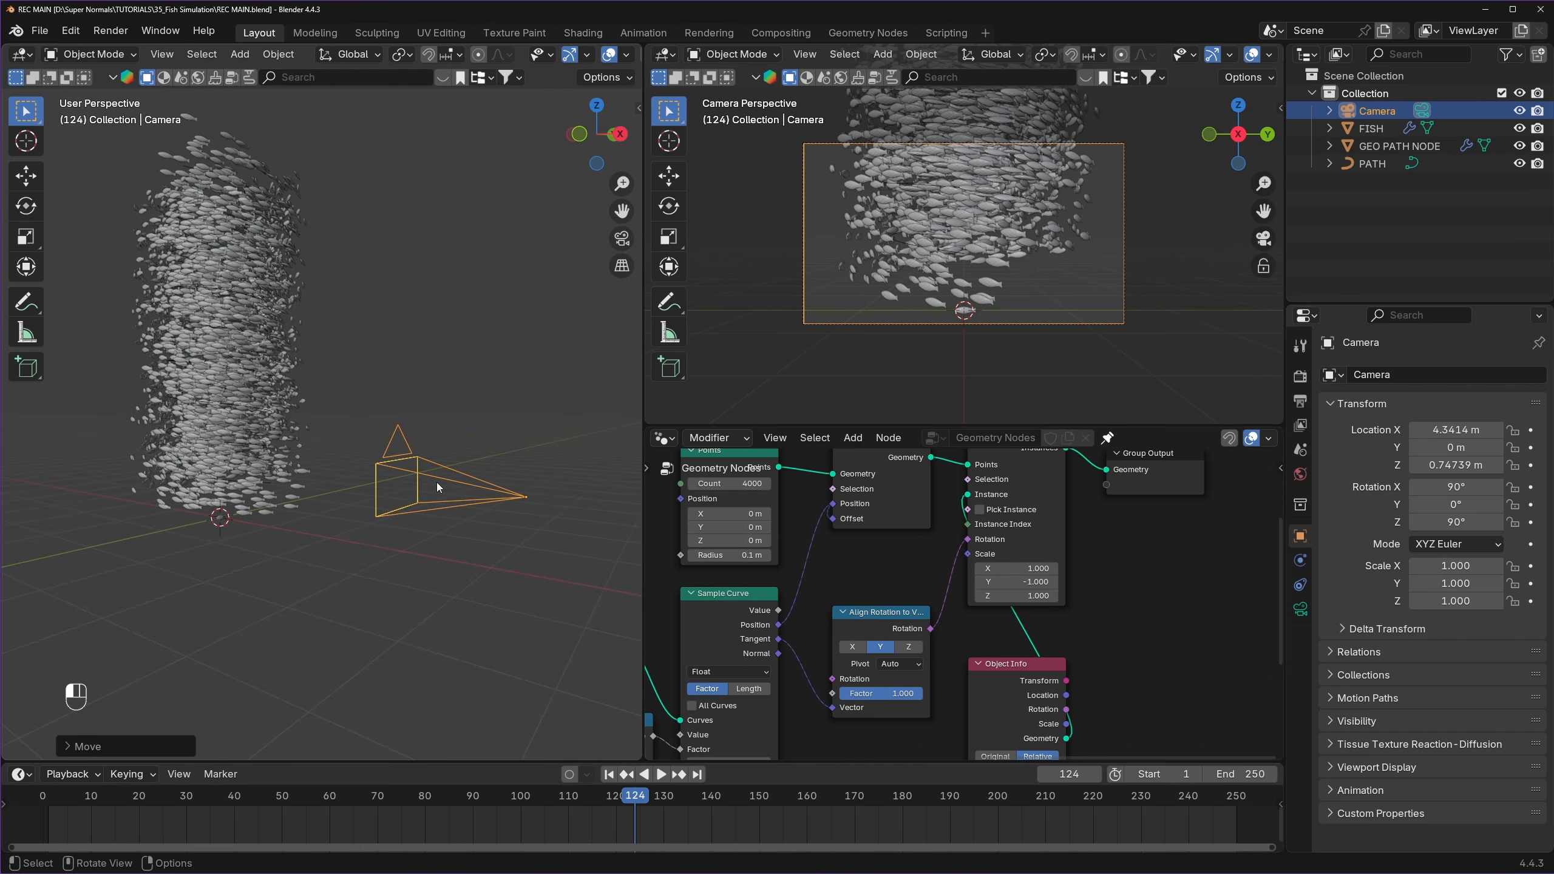
pyautogui.scroll(1, 1240, 142)
pyautogui.scroll(-3, 1239, 56)
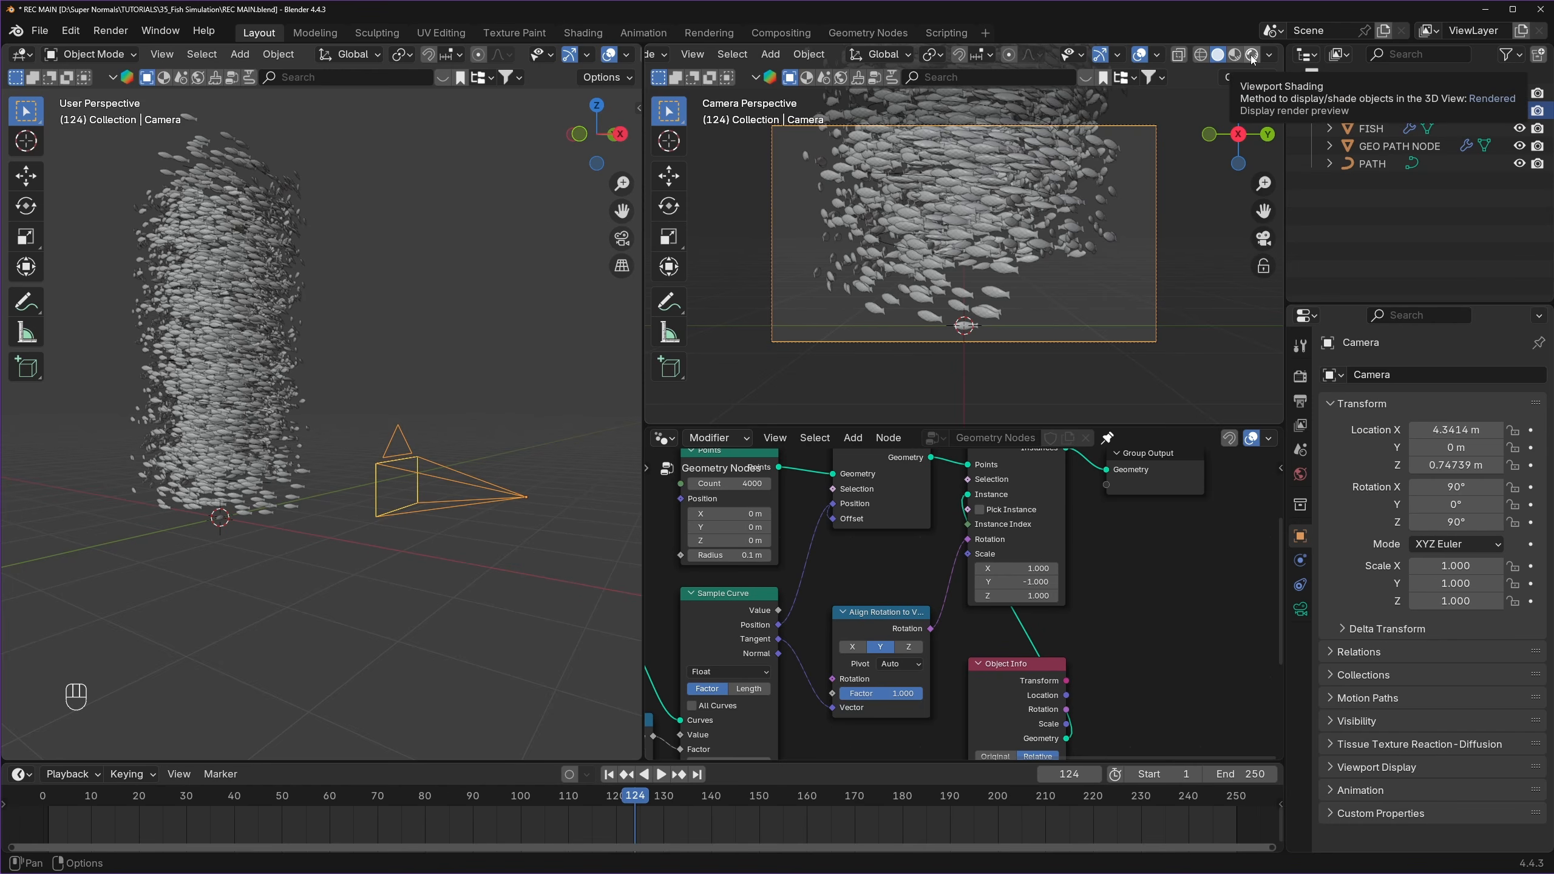
pyautogui.click(1251, 55)
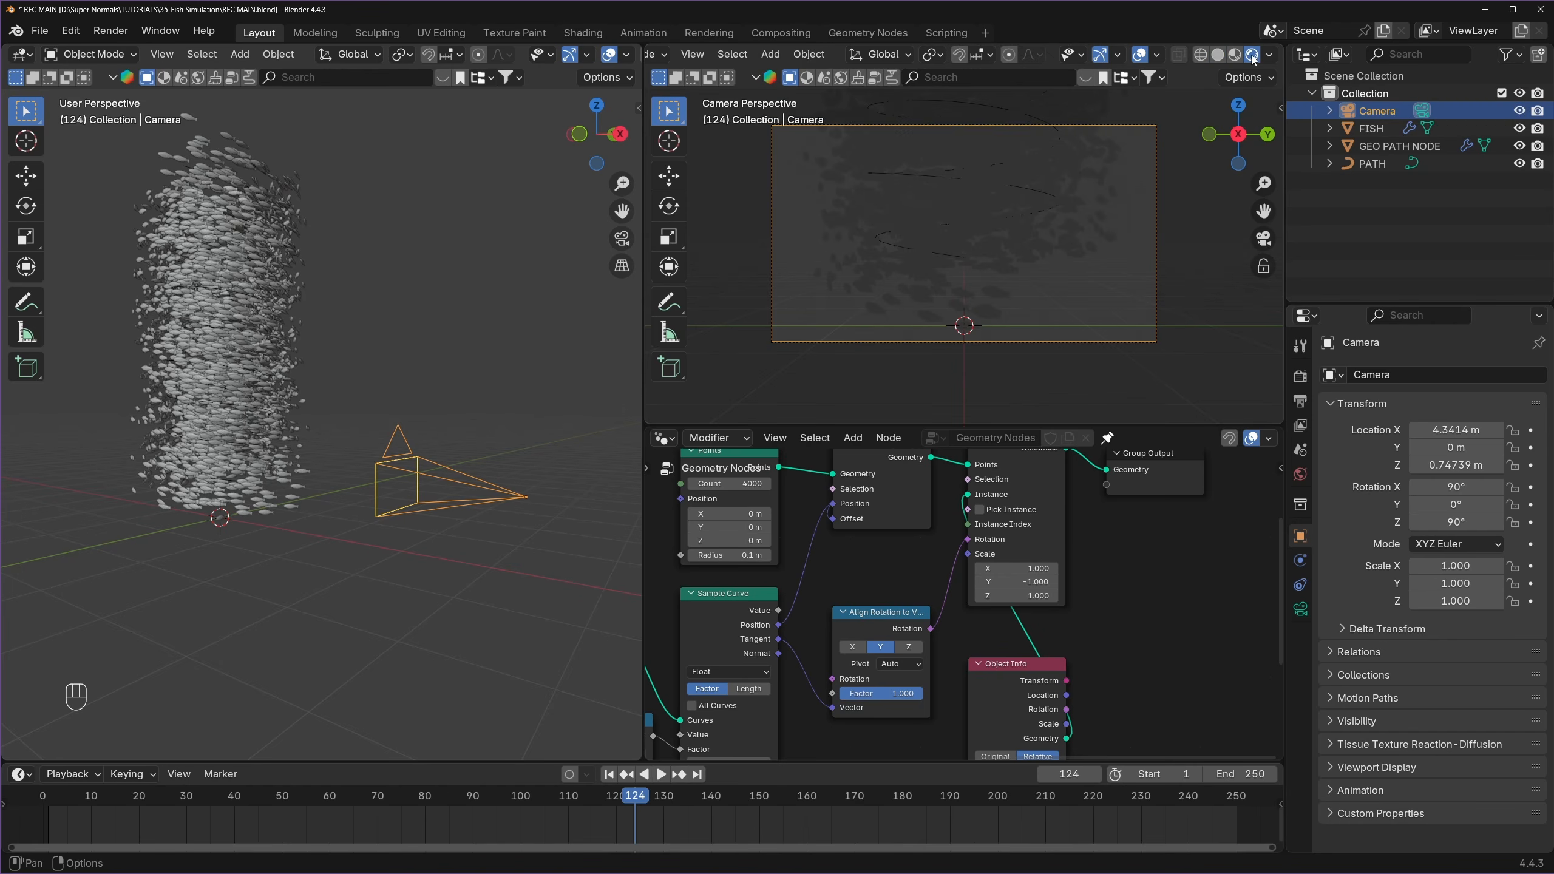
pyautogui.click(1301, 376)
pyautogui.click(1471, 374)
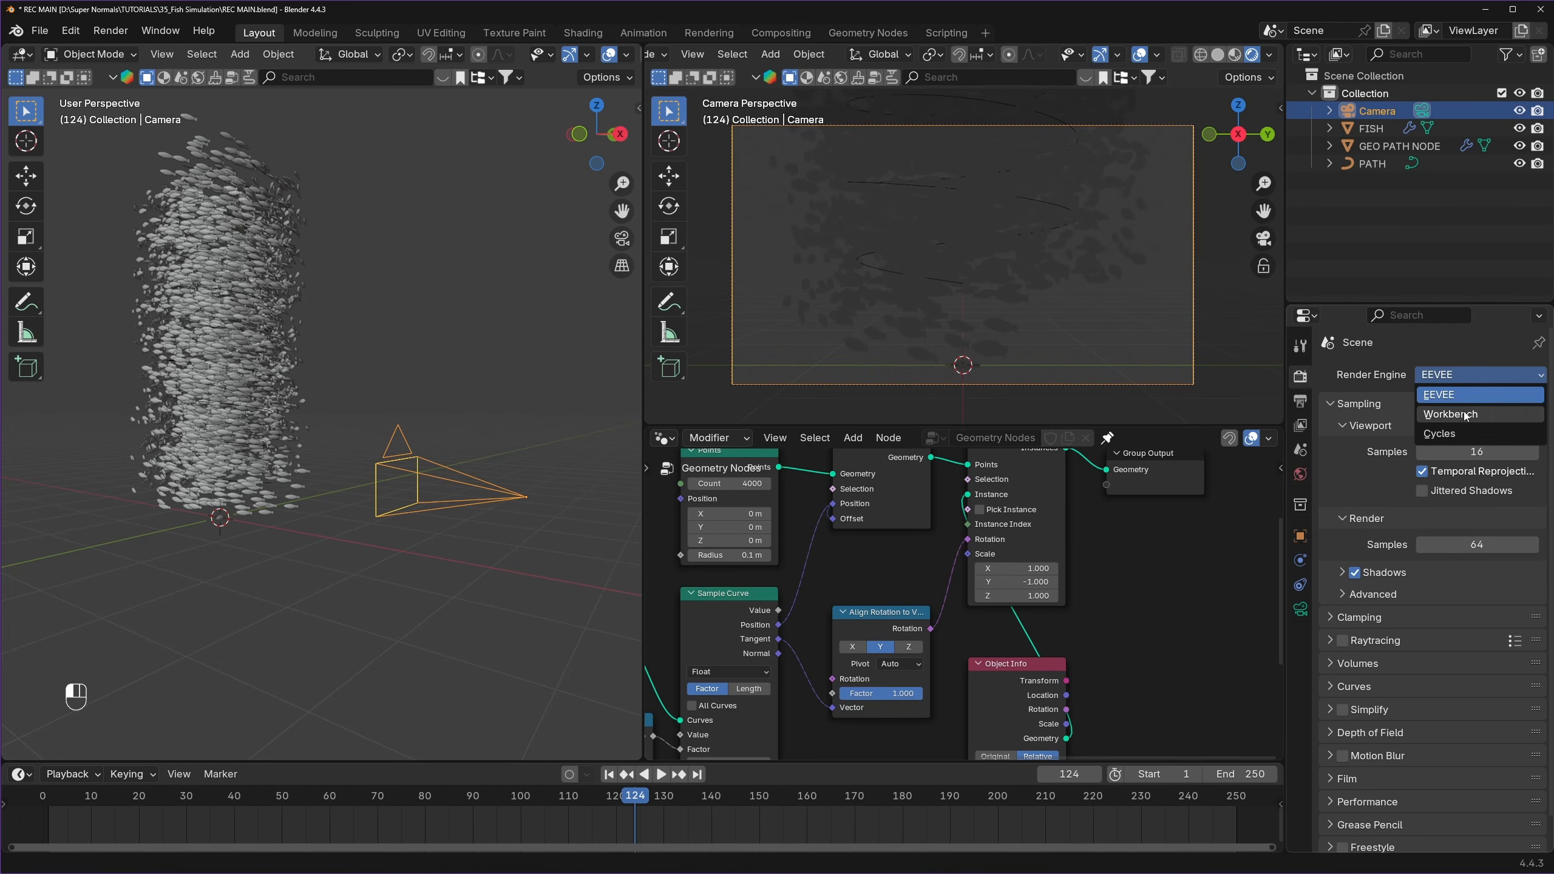
pyautogui.click(1455, 435)
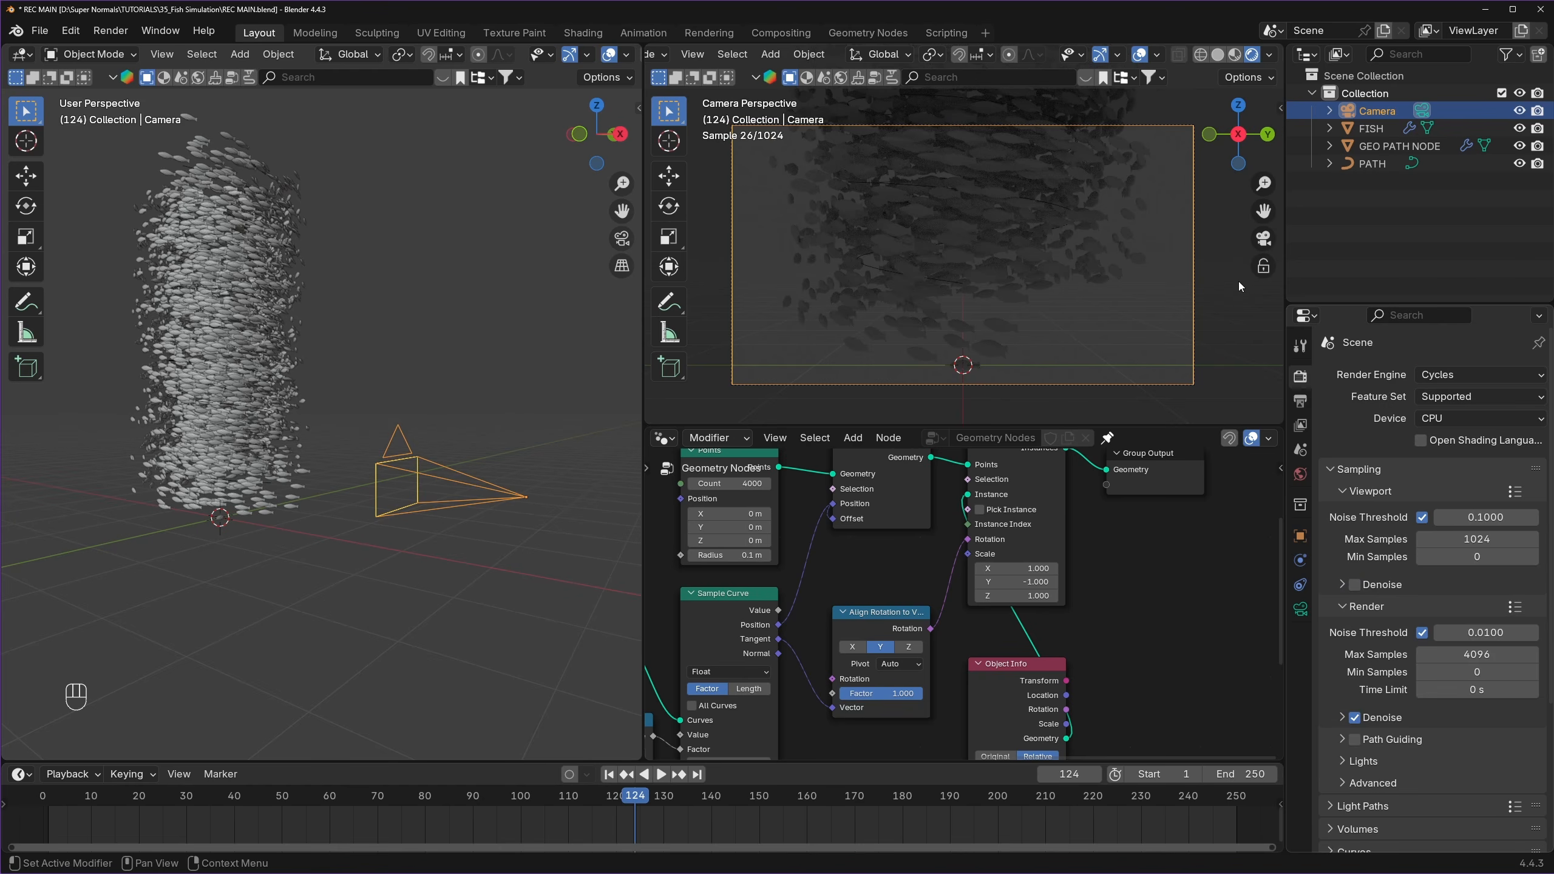
# - Select the camera and set its lens type to Panoramic
pyautogui.click(1350, 113)
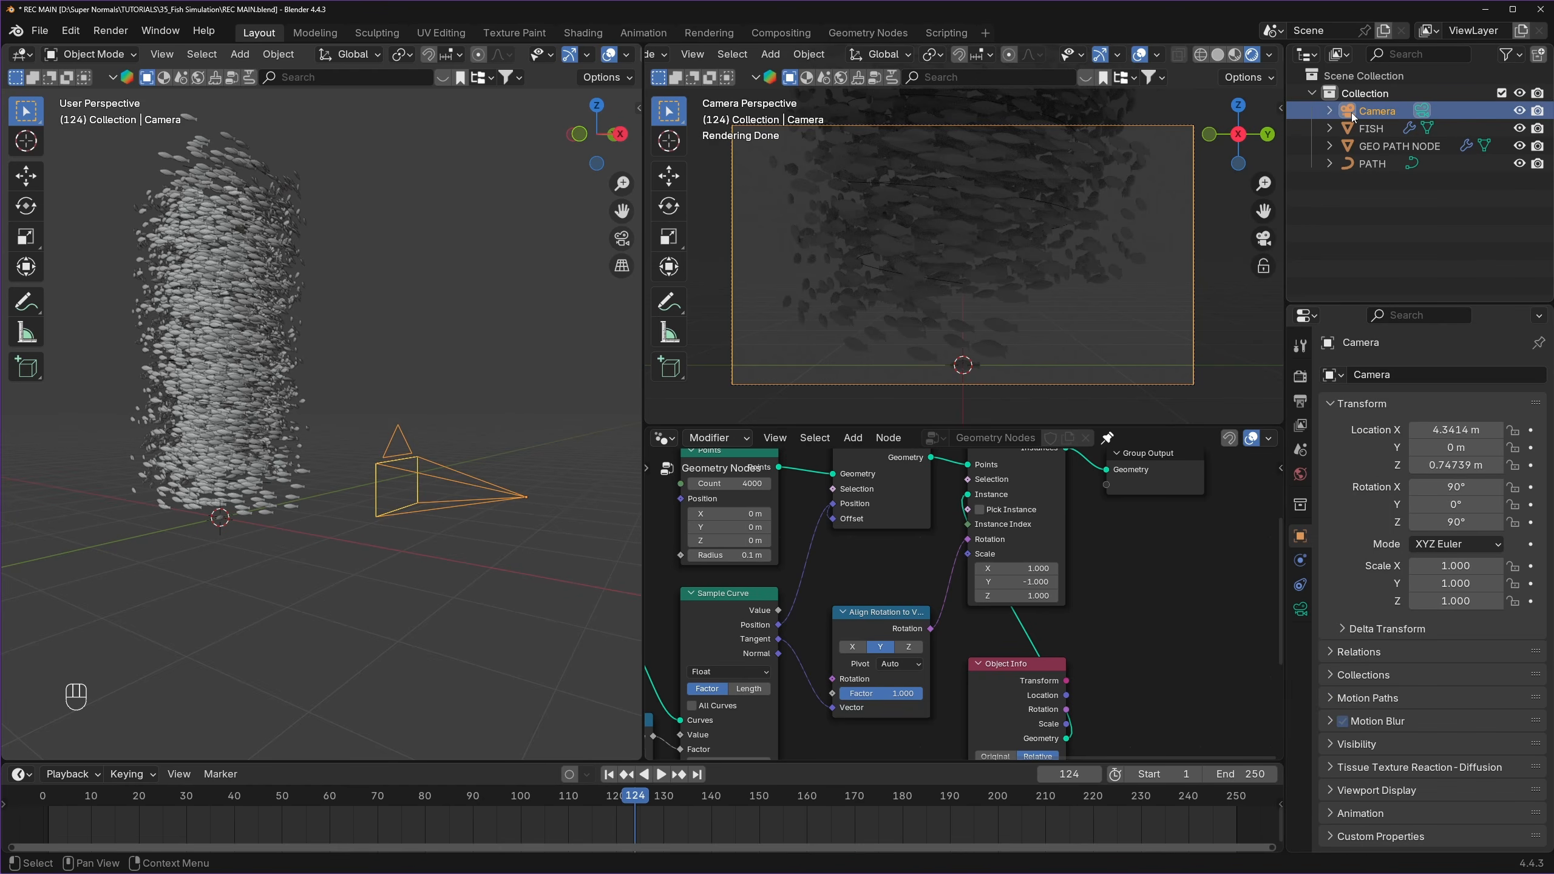
pyautogui.click(1300, 608)
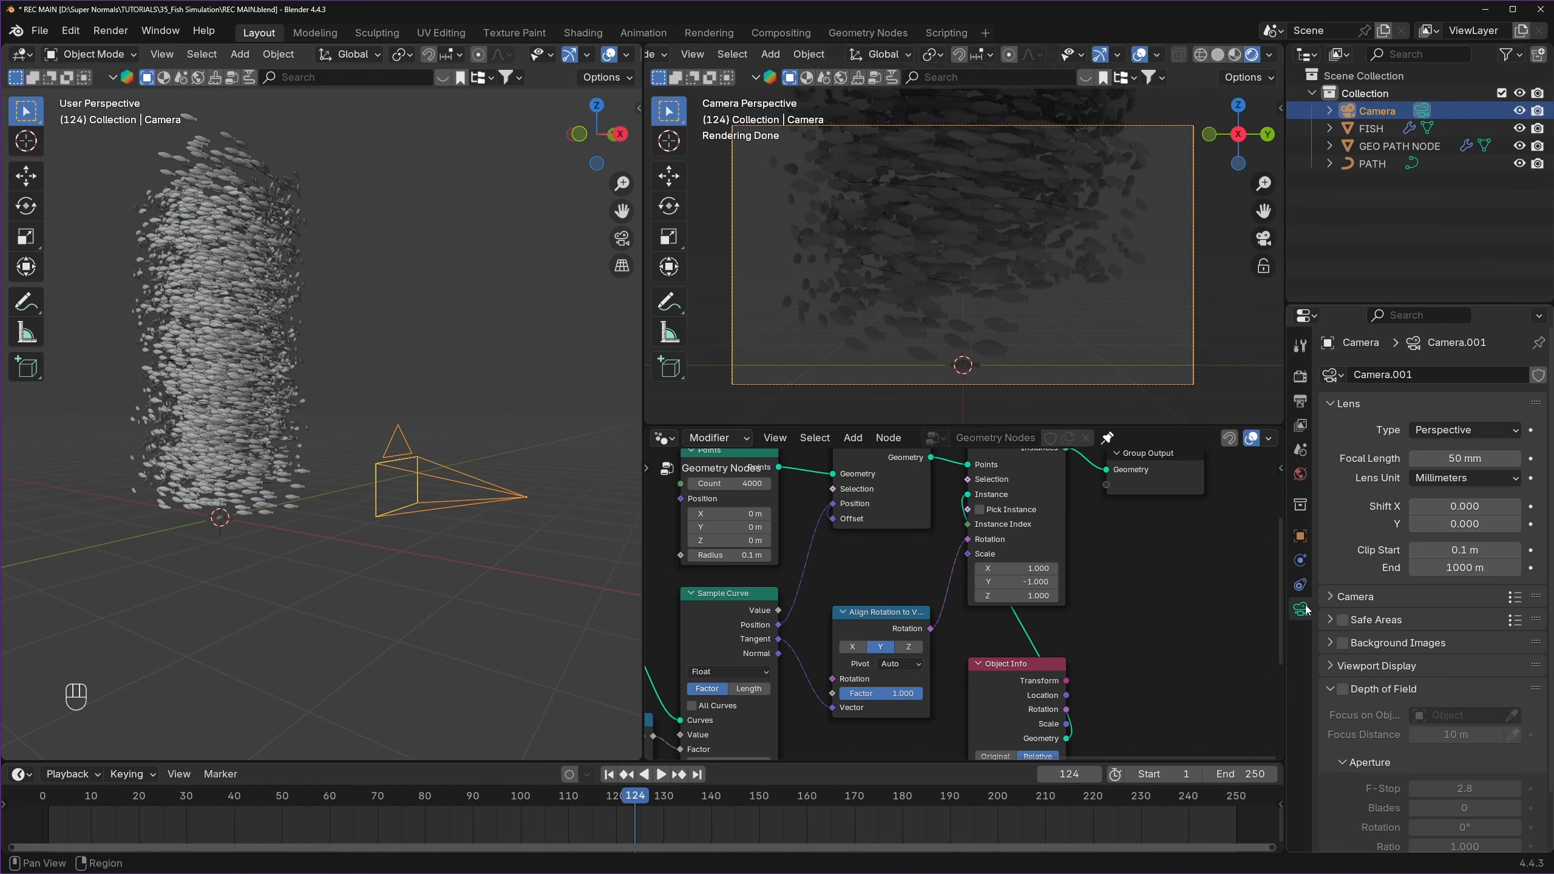
pyautogui.click(1448, 432)
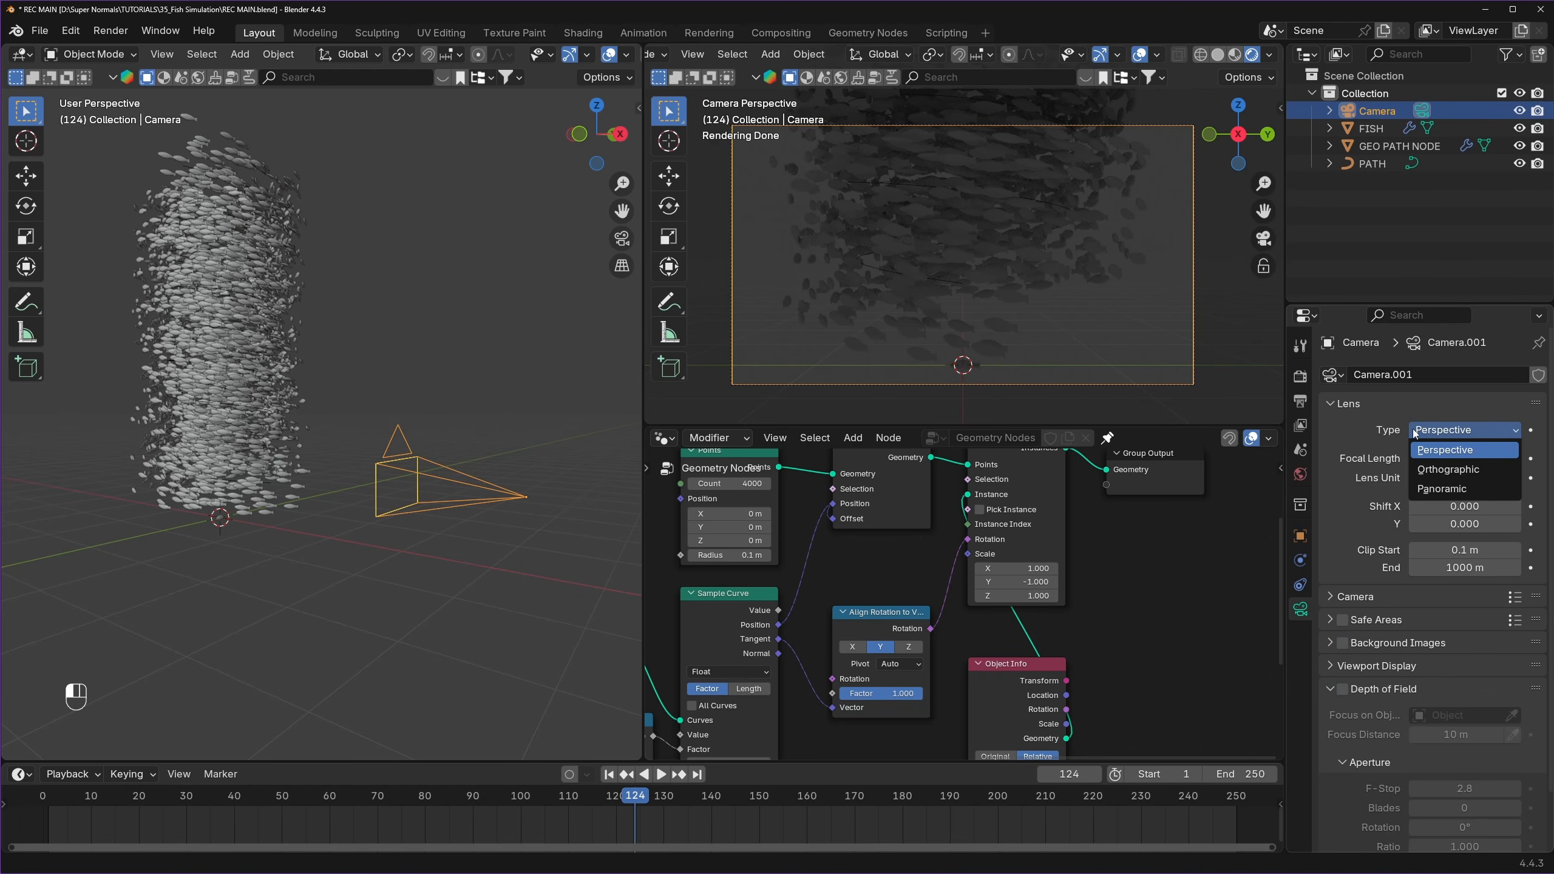
pyautogui.click(1444, 490)
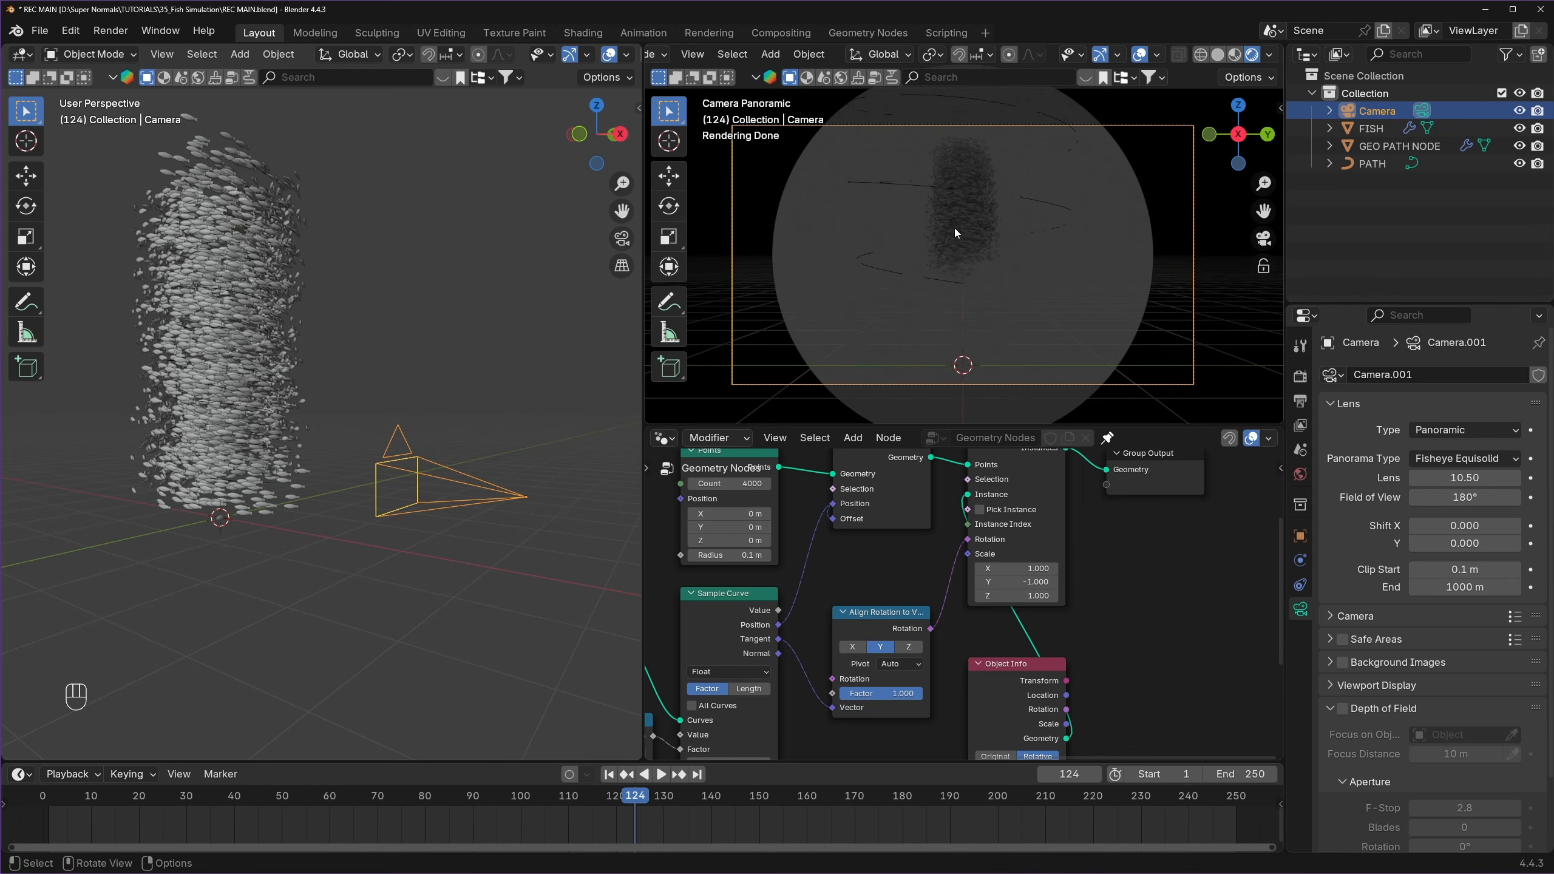
# - Set the panoramic camera's Lens to 15 and Field of View to 360°, and save the file
pyautogui.click(1464, 479)
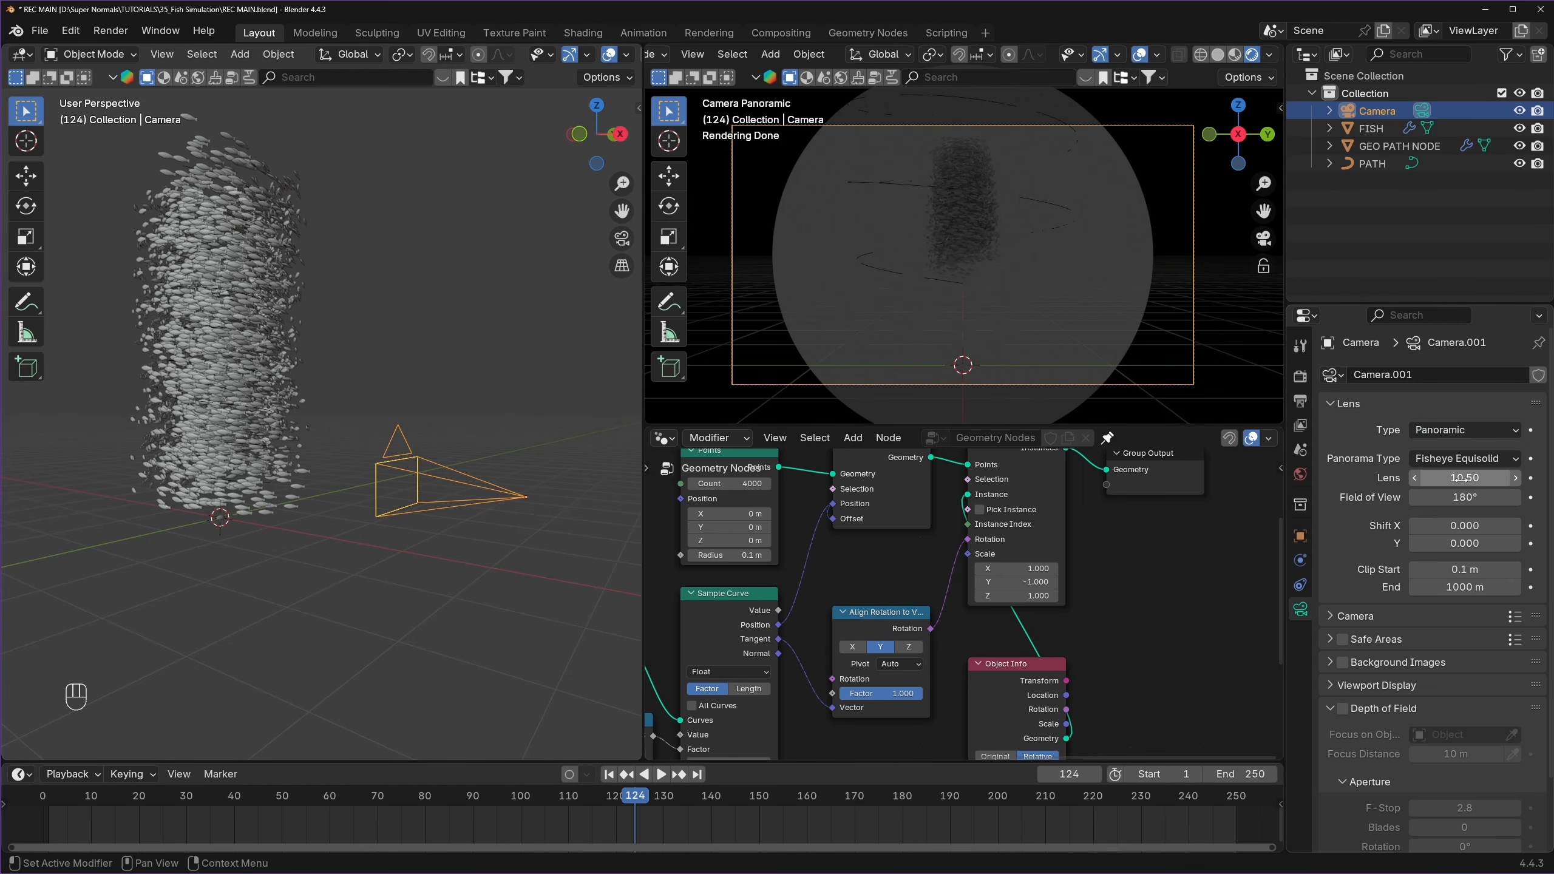
pyautogui.press('BackSpace')
pyautogui.write('15')
pyautogui.press('Return')
pyautogui.click(1464, 497)
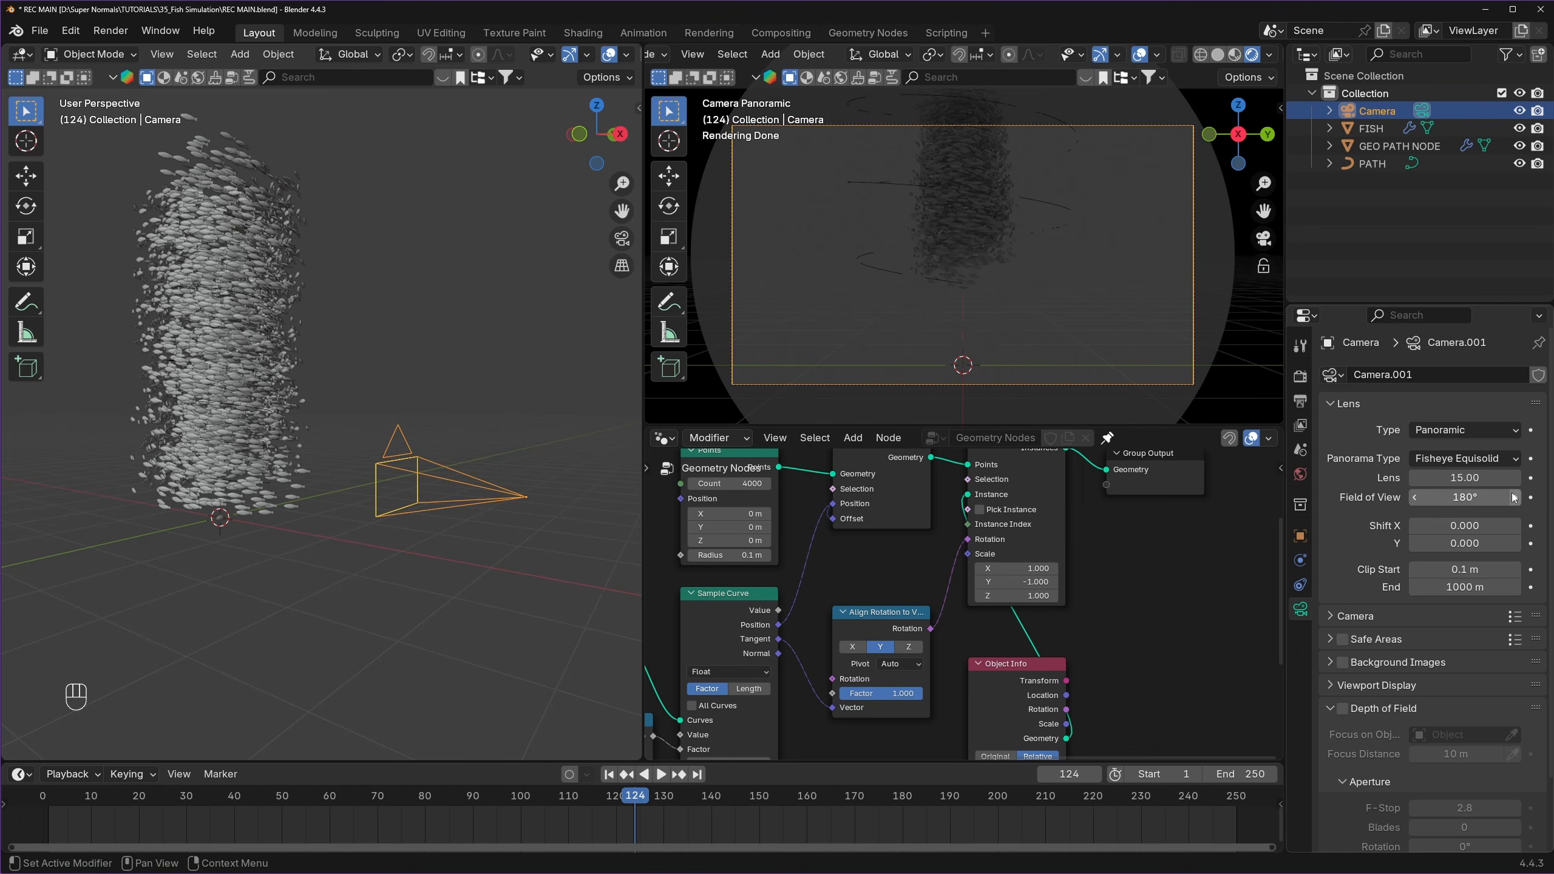
pyautogui.write('36')
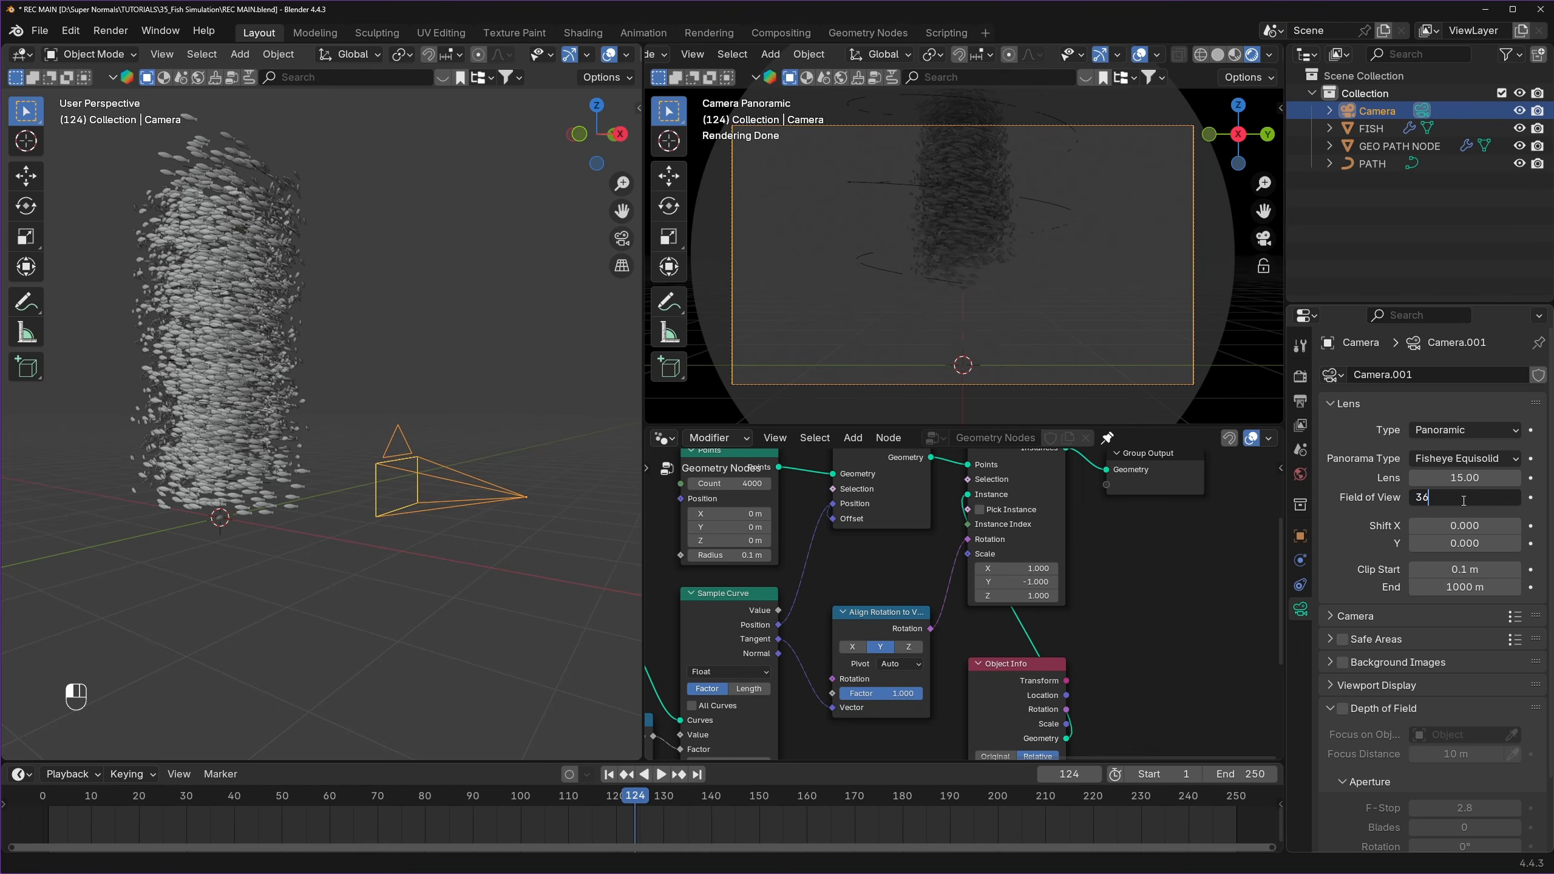
pyautogui.write('0')
pyautogui.press('Return')
pyautogui.hotkey('ctrl', 's')
# - Move the camera closer to the fish column along the X axis and save the file
pyautogui.moveTo(397, 453); pyautogui.dragTo(465, 462, button='middle')
pyautogui.press('g')
pyautogui.press('y')
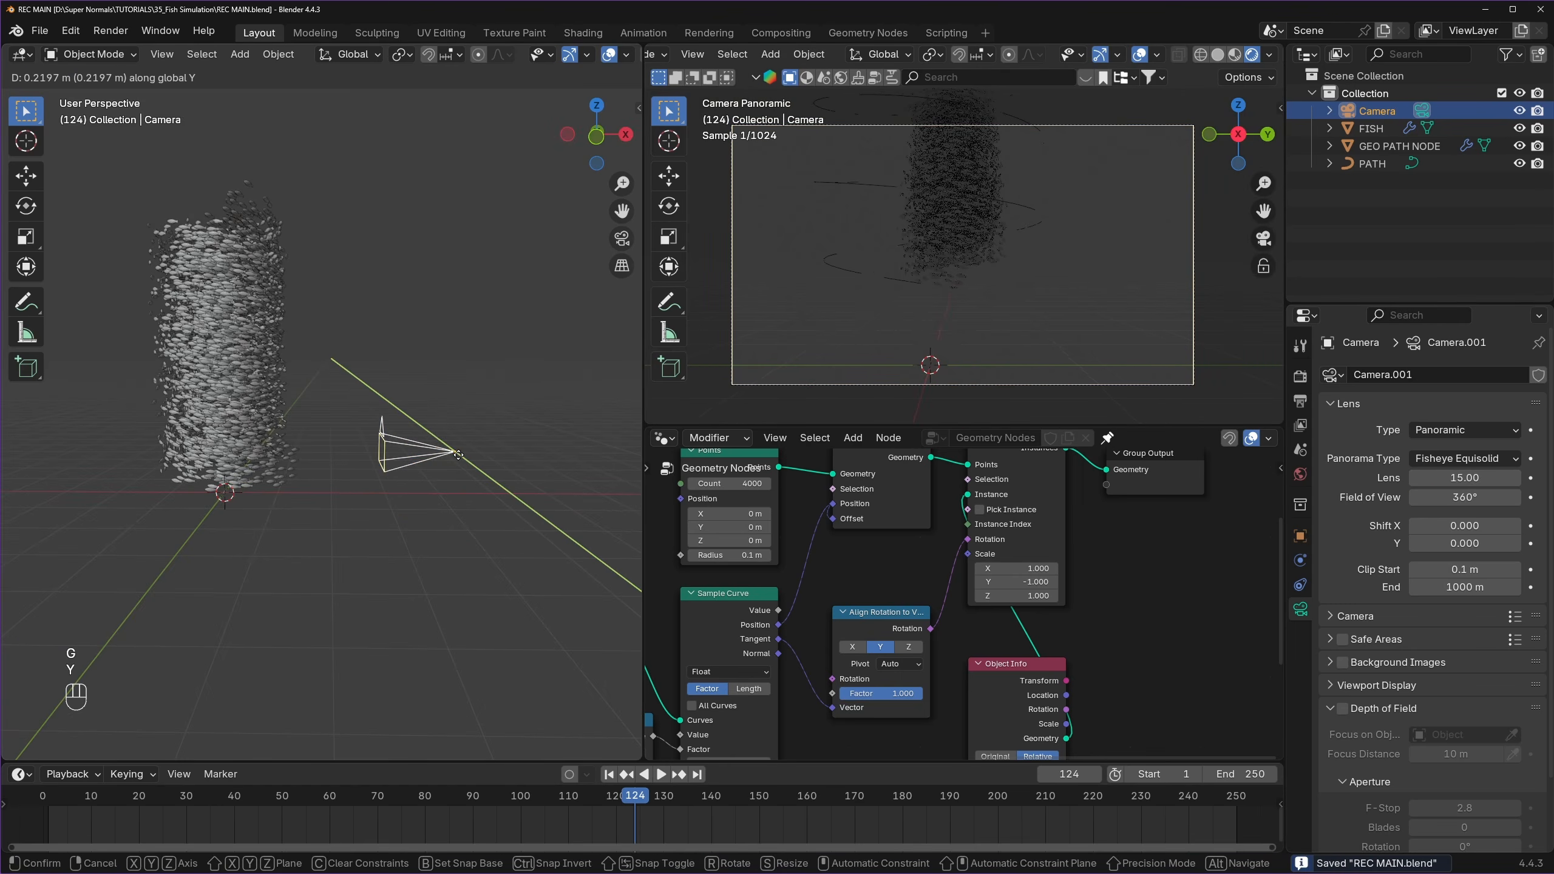
pyautogui.press('x')
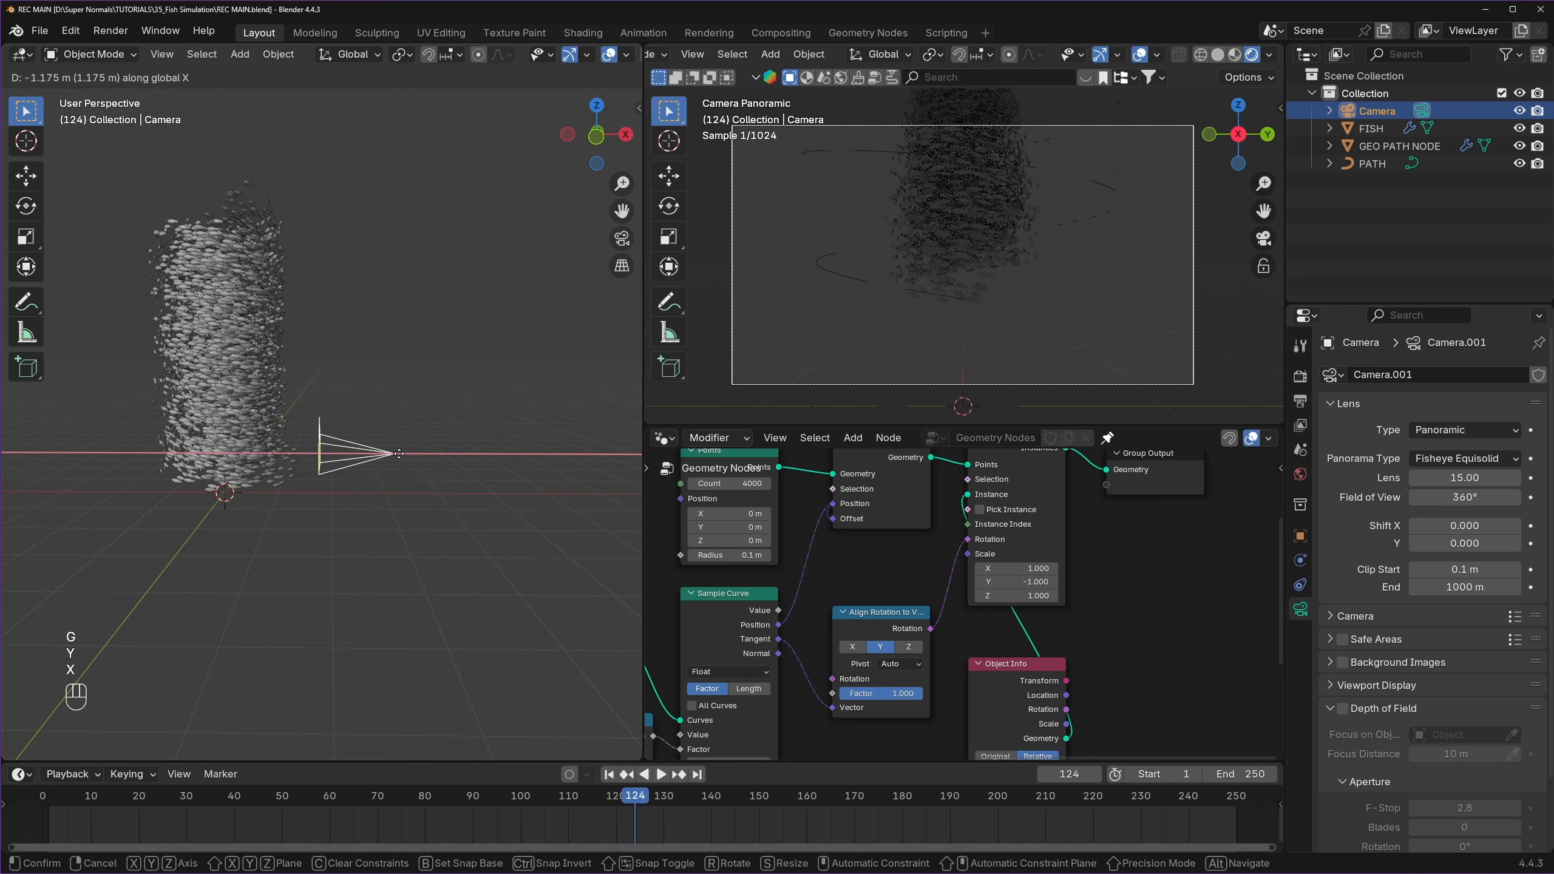
pyautogui.click(385, 456)
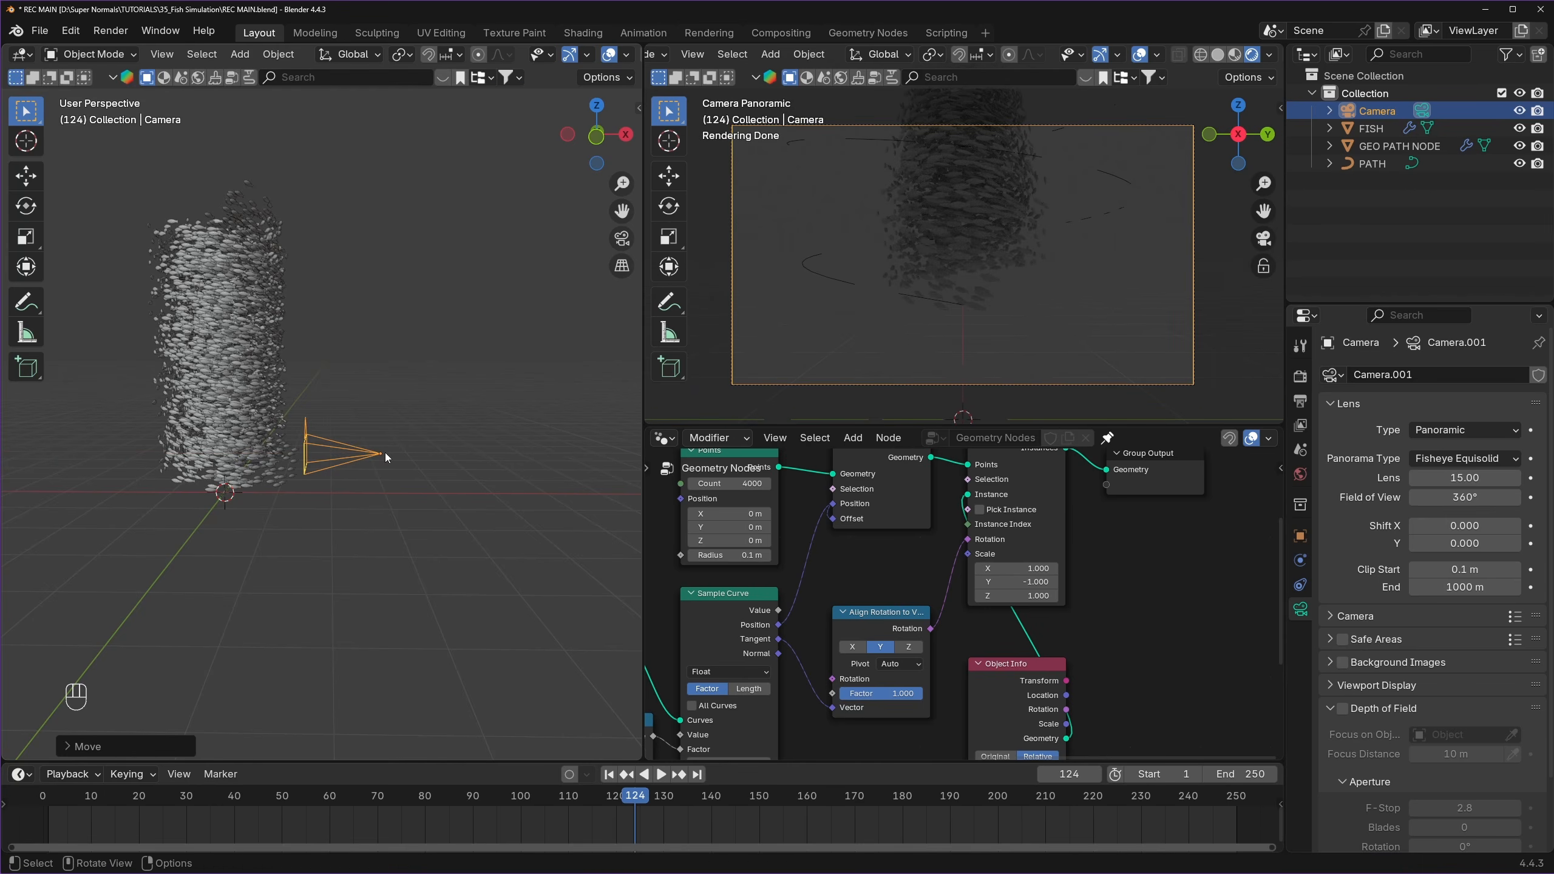
pyautogui.hotkey('ctrl', 's')
# - Tilt the camera upward about 19° in the Front view so it looks up at the fish column, and save the file
pyautogui.press('KP_1')
pyautogui.press('r')
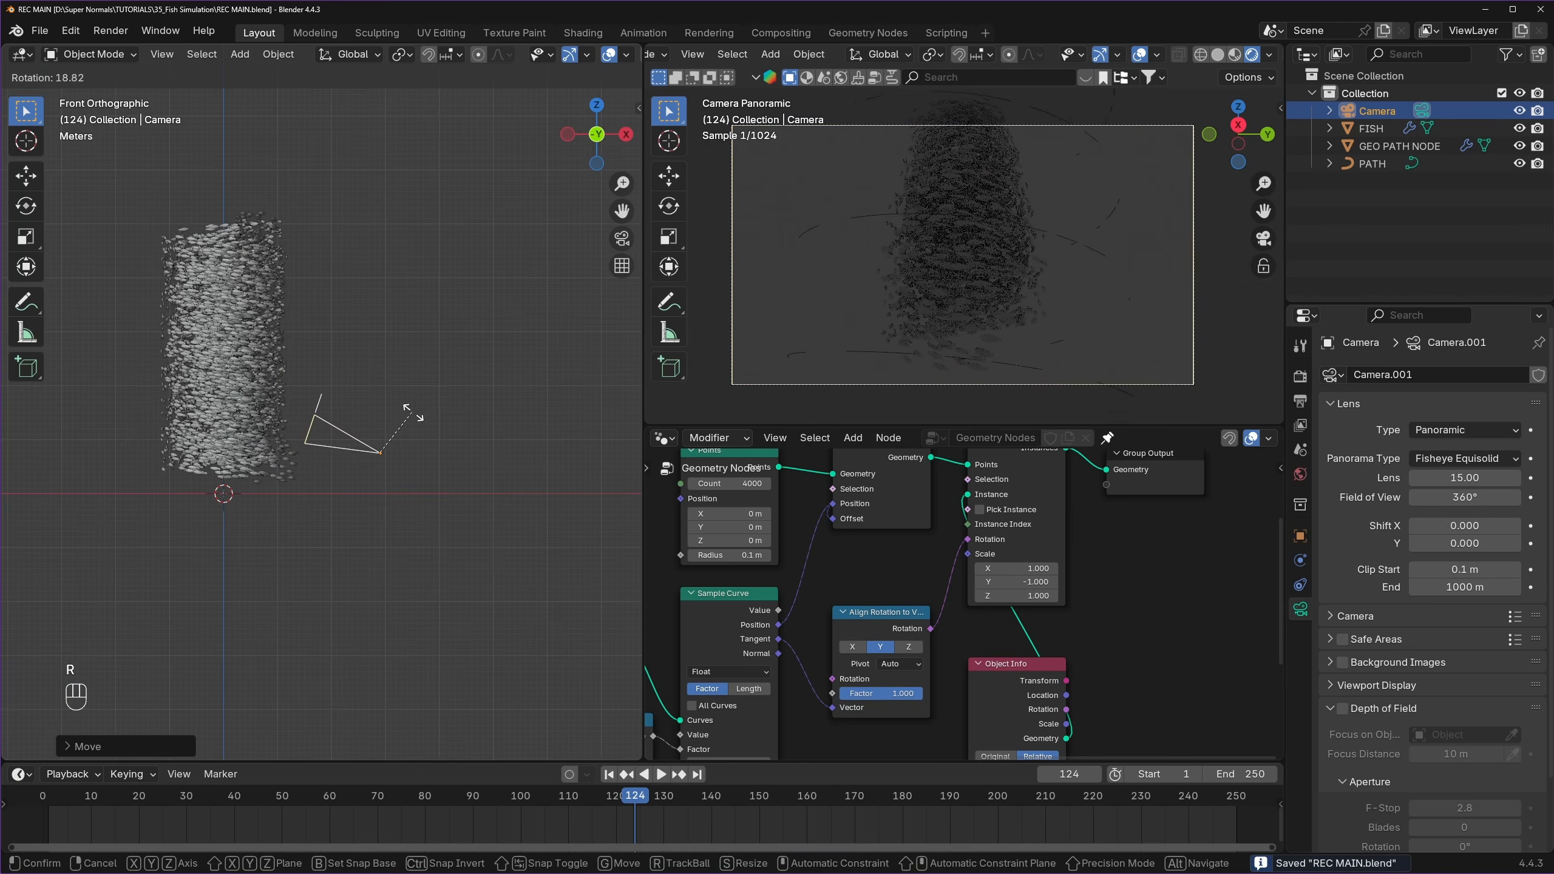
pyautogui.click(414, 412)
pyautogui.moveTo(413, 412); pyautogui.dragTo(476, 477, button='middle')
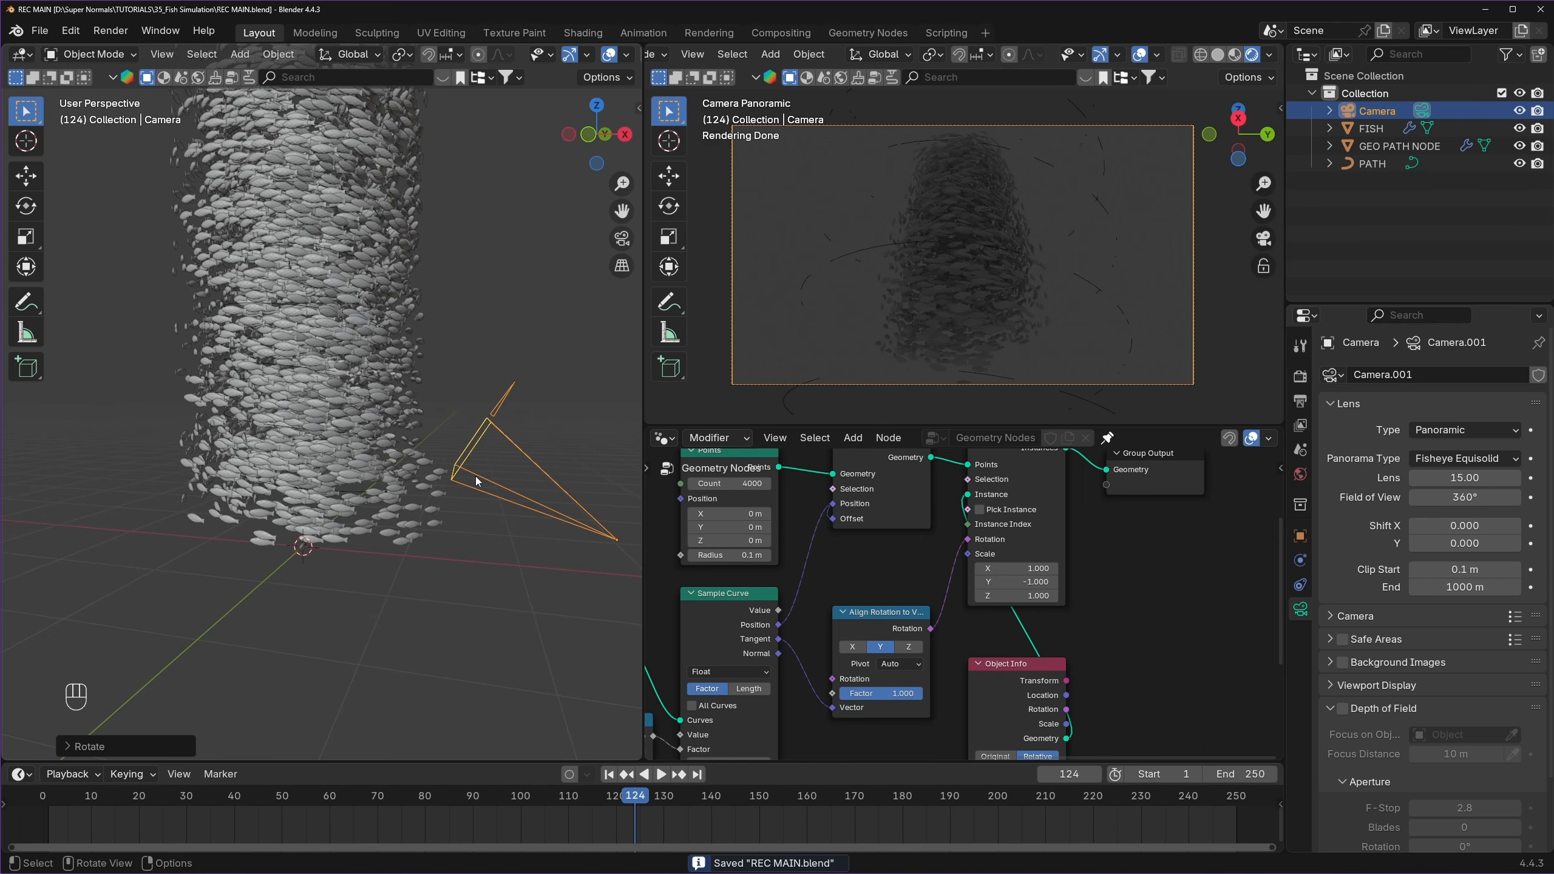
pyautogui.hotkey('ctrl', 's')
pyautogui.hotkey('ctrl', 's')
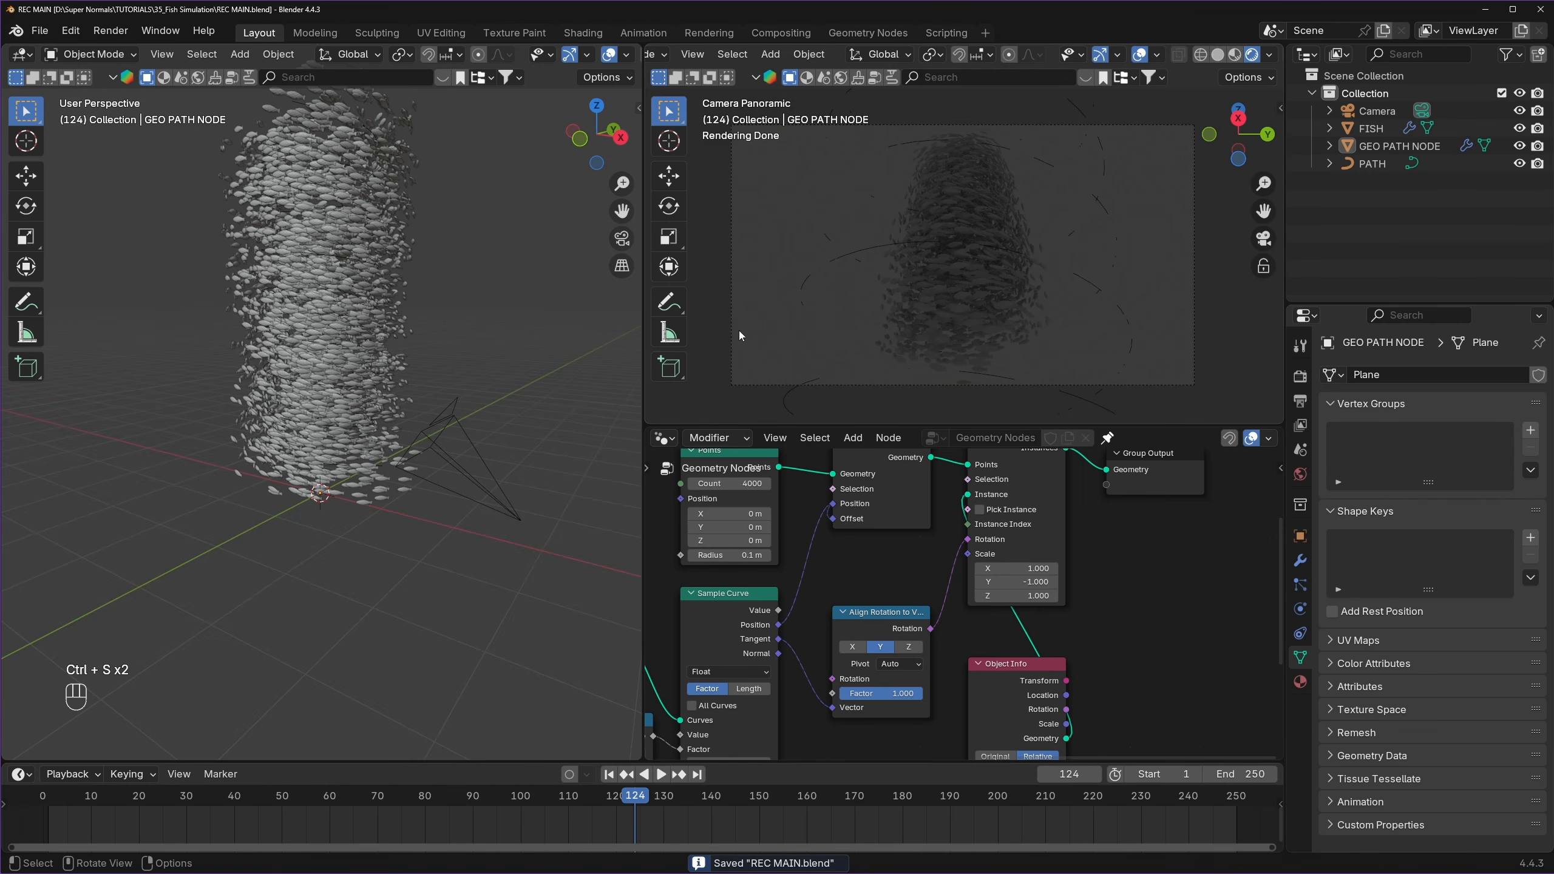
pyautogui.hotkey('ctrl', 's')
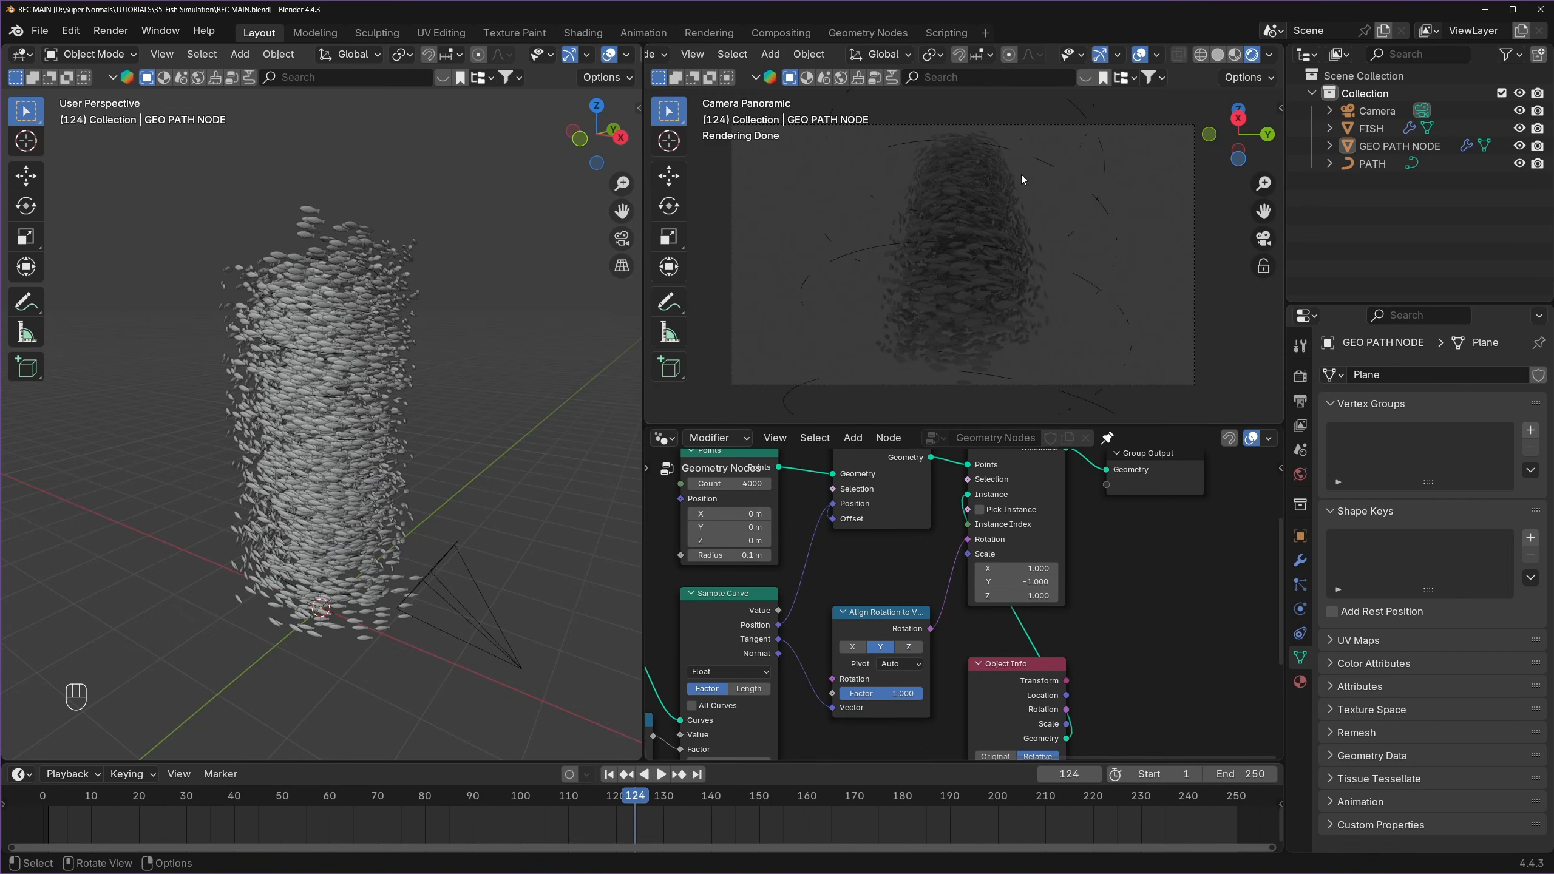
# - Search the BlenderKit HDR assets for "clear sky"
pyautogui.click(112, 77)
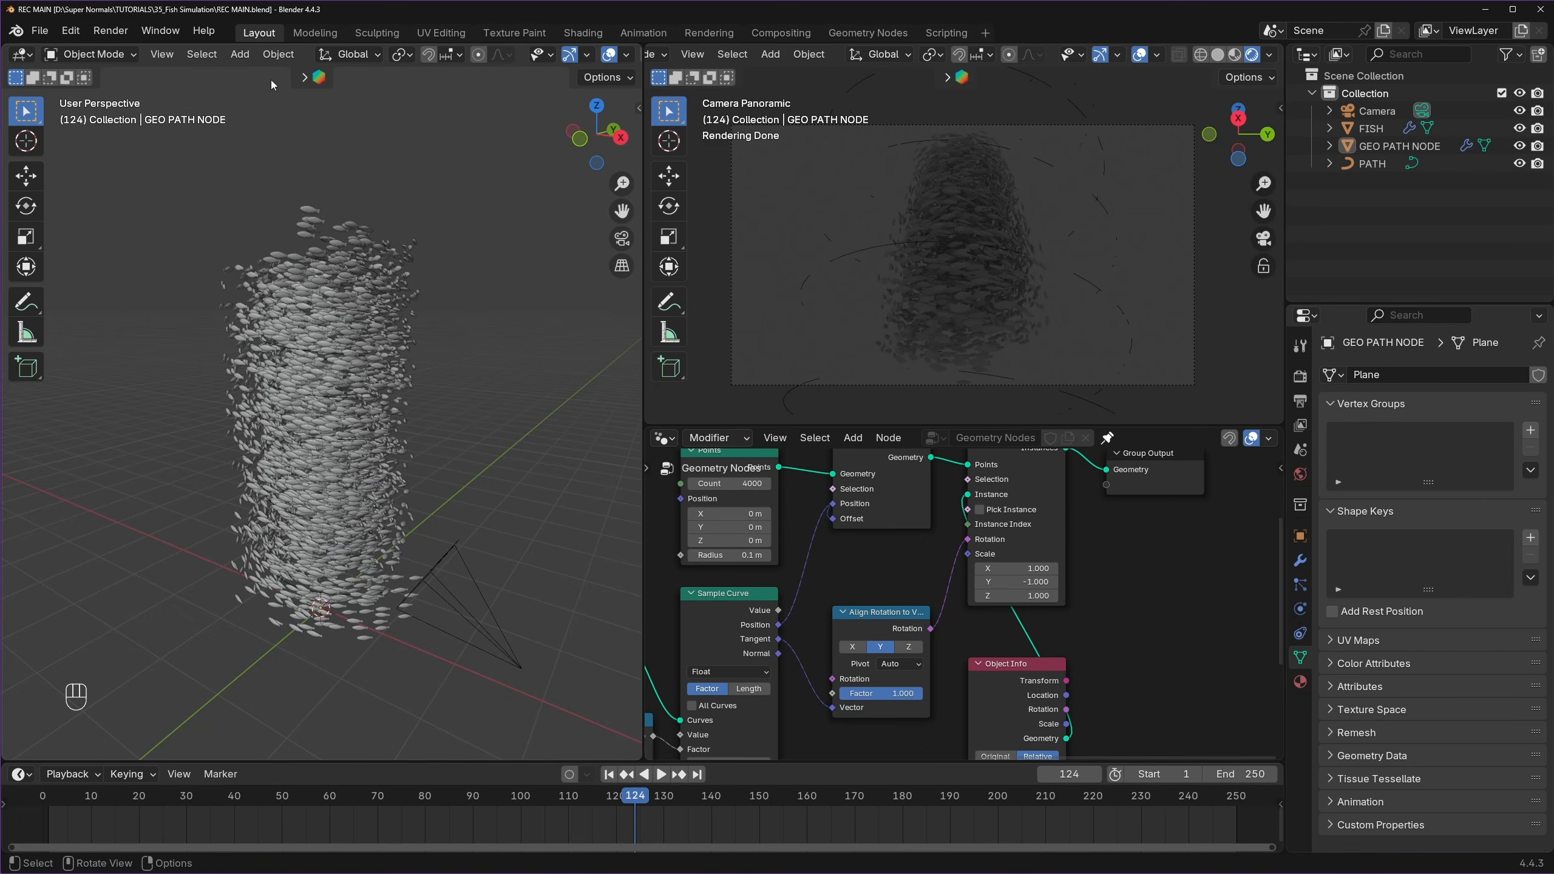
pyautogui.click(305, 77)
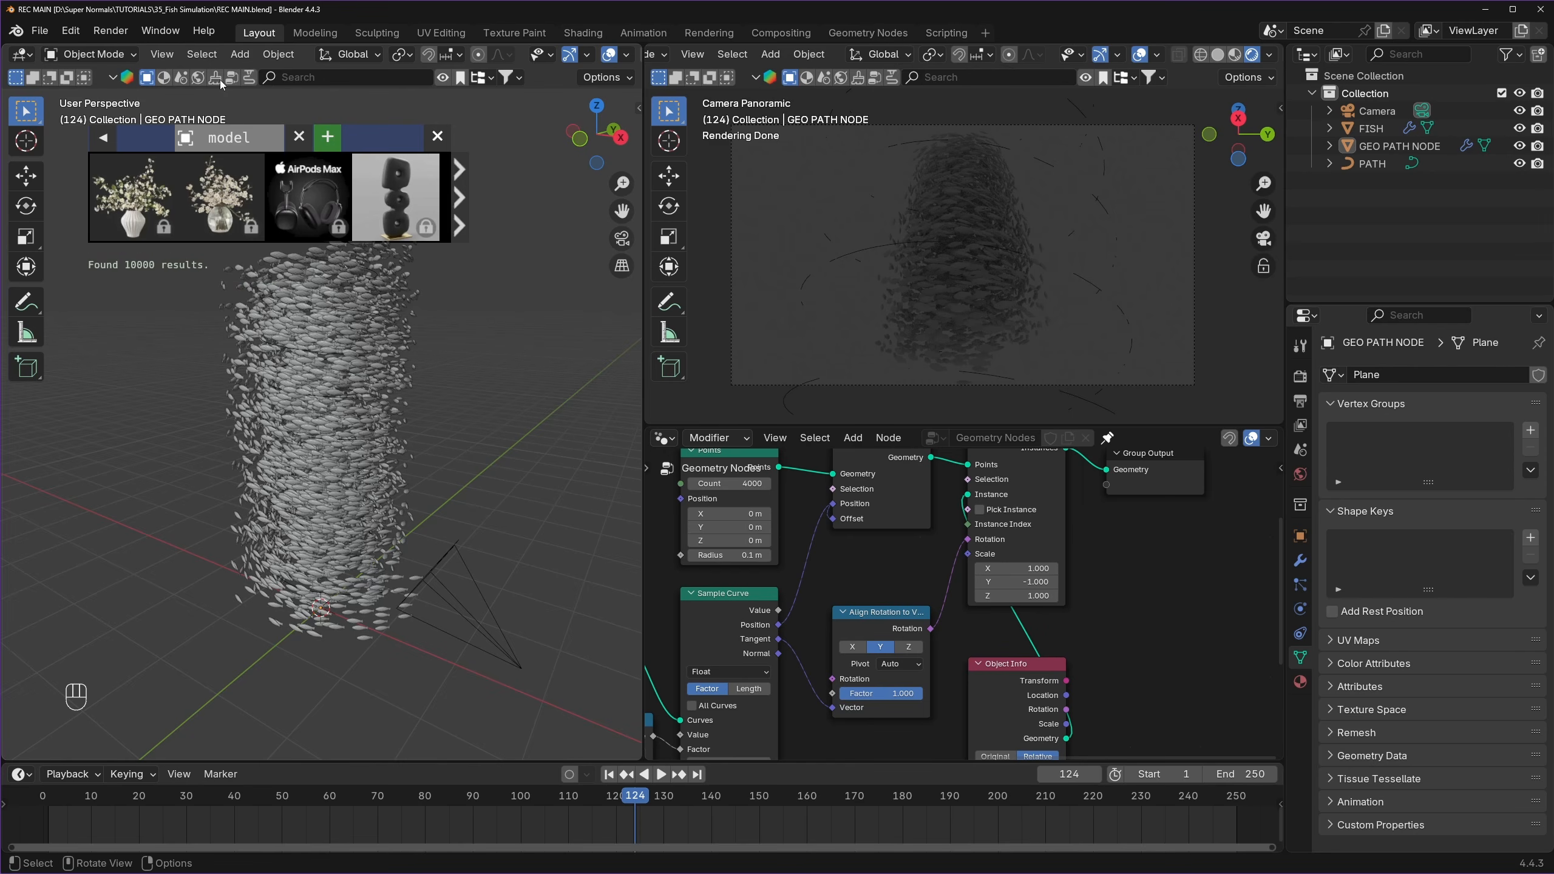
pyautogui.click(164, 78)
pyautogui.click(198, 77)
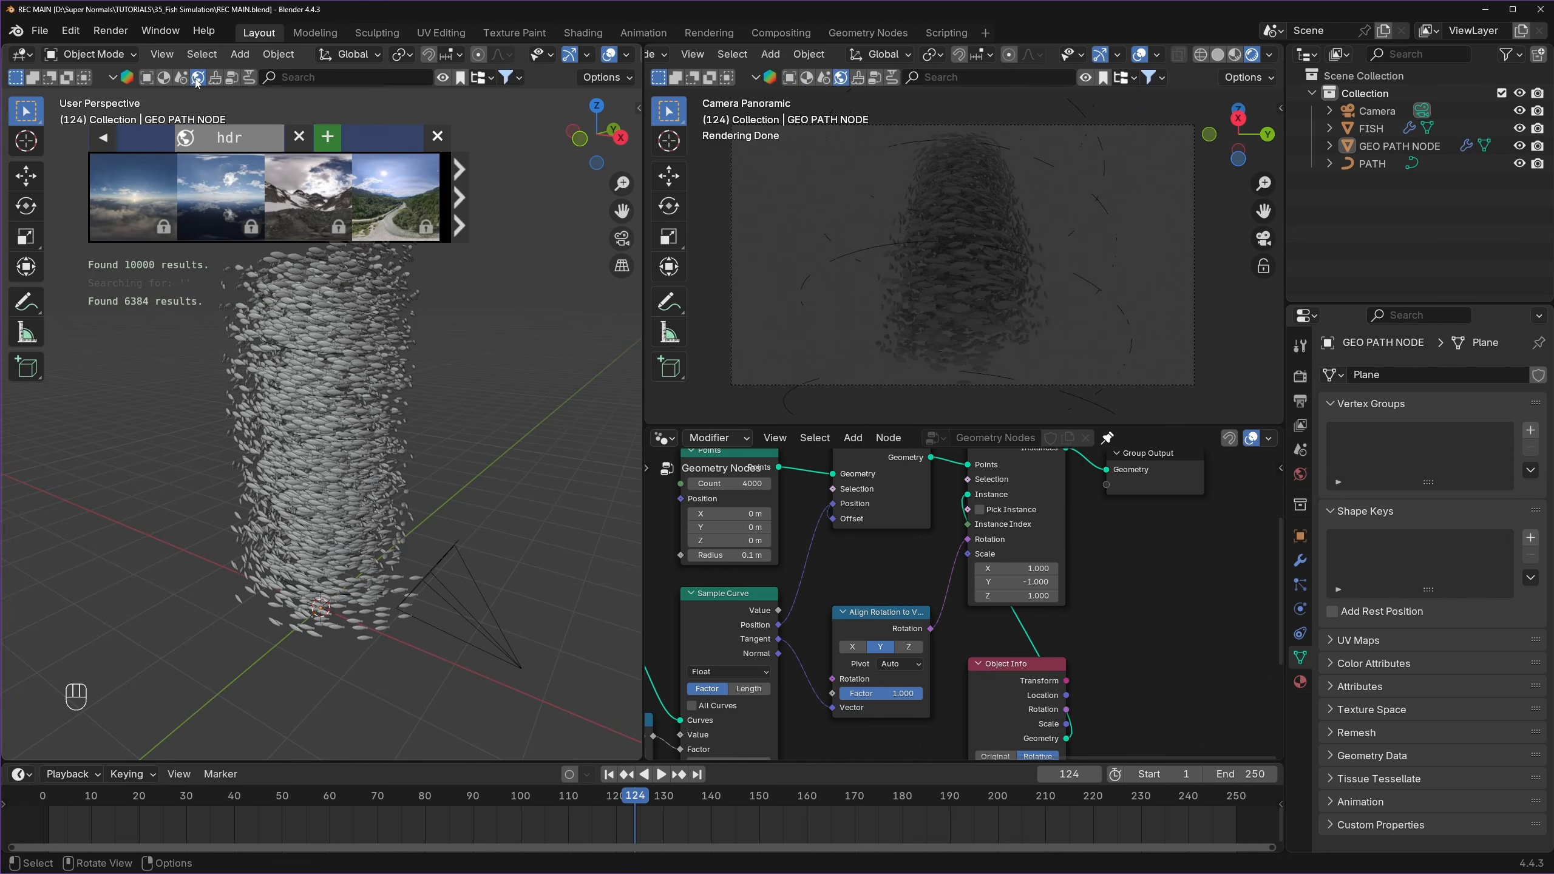
pyautogui.click(320, 77)
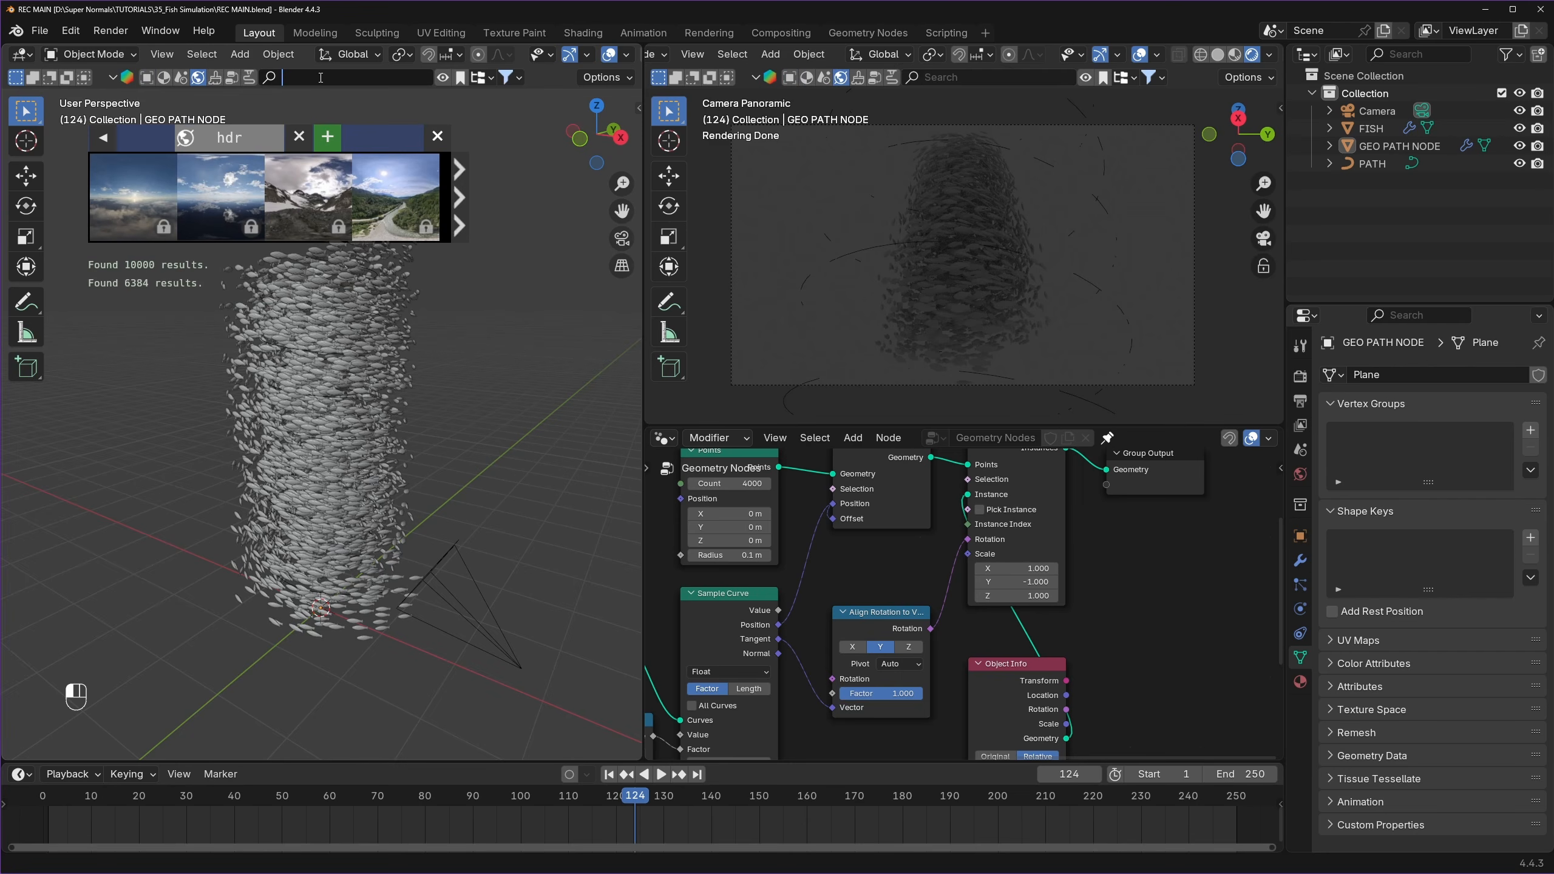
pyautogui.write('clear sky')
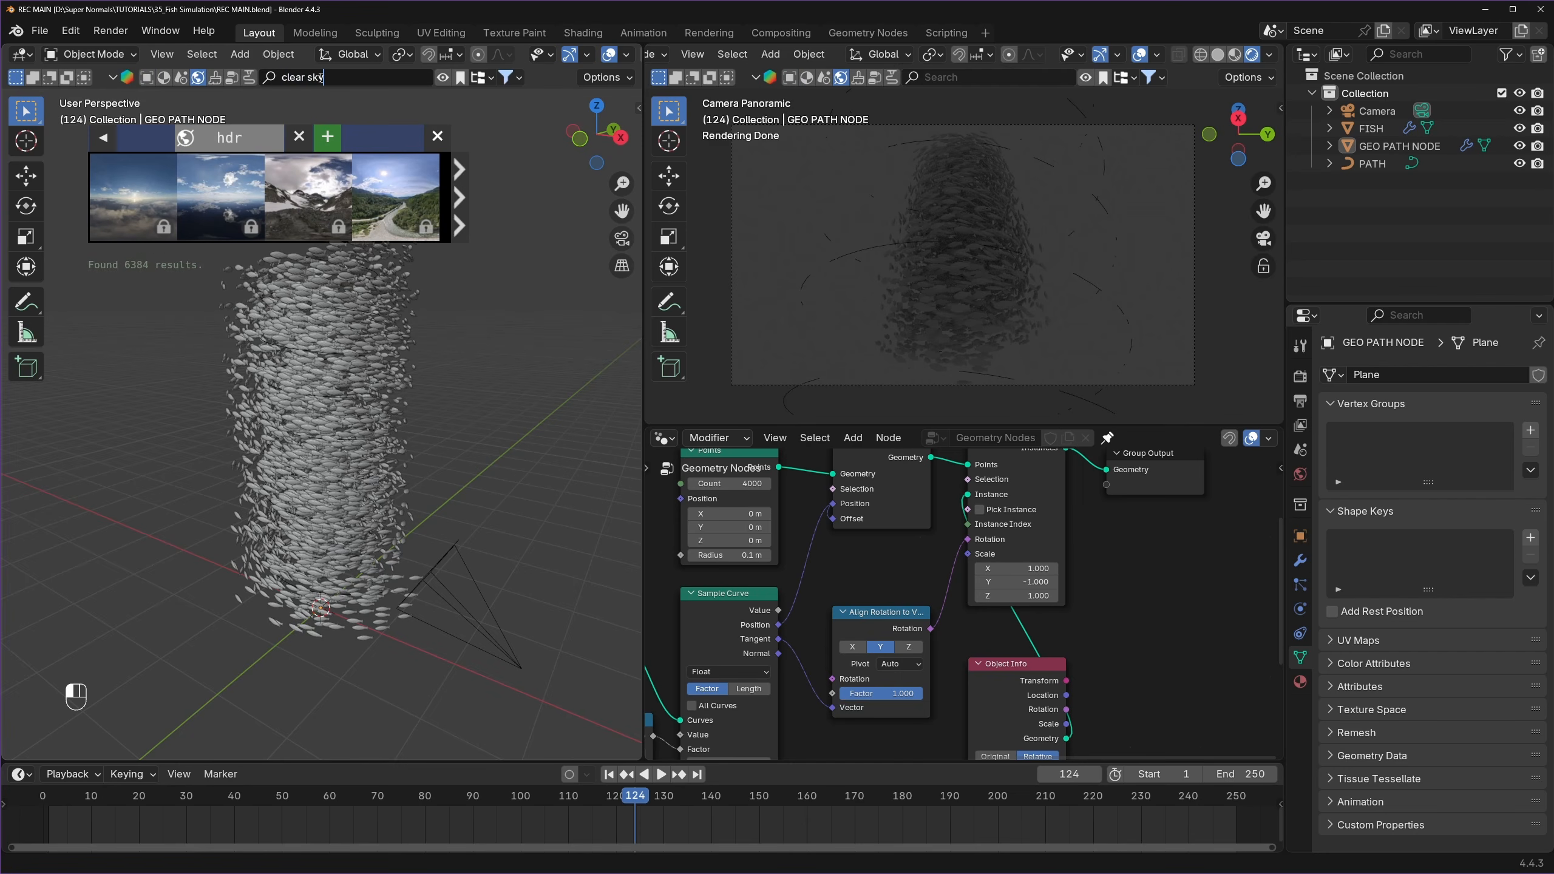
pyautogui.press('Return')
pyautogui.click(524, 77)
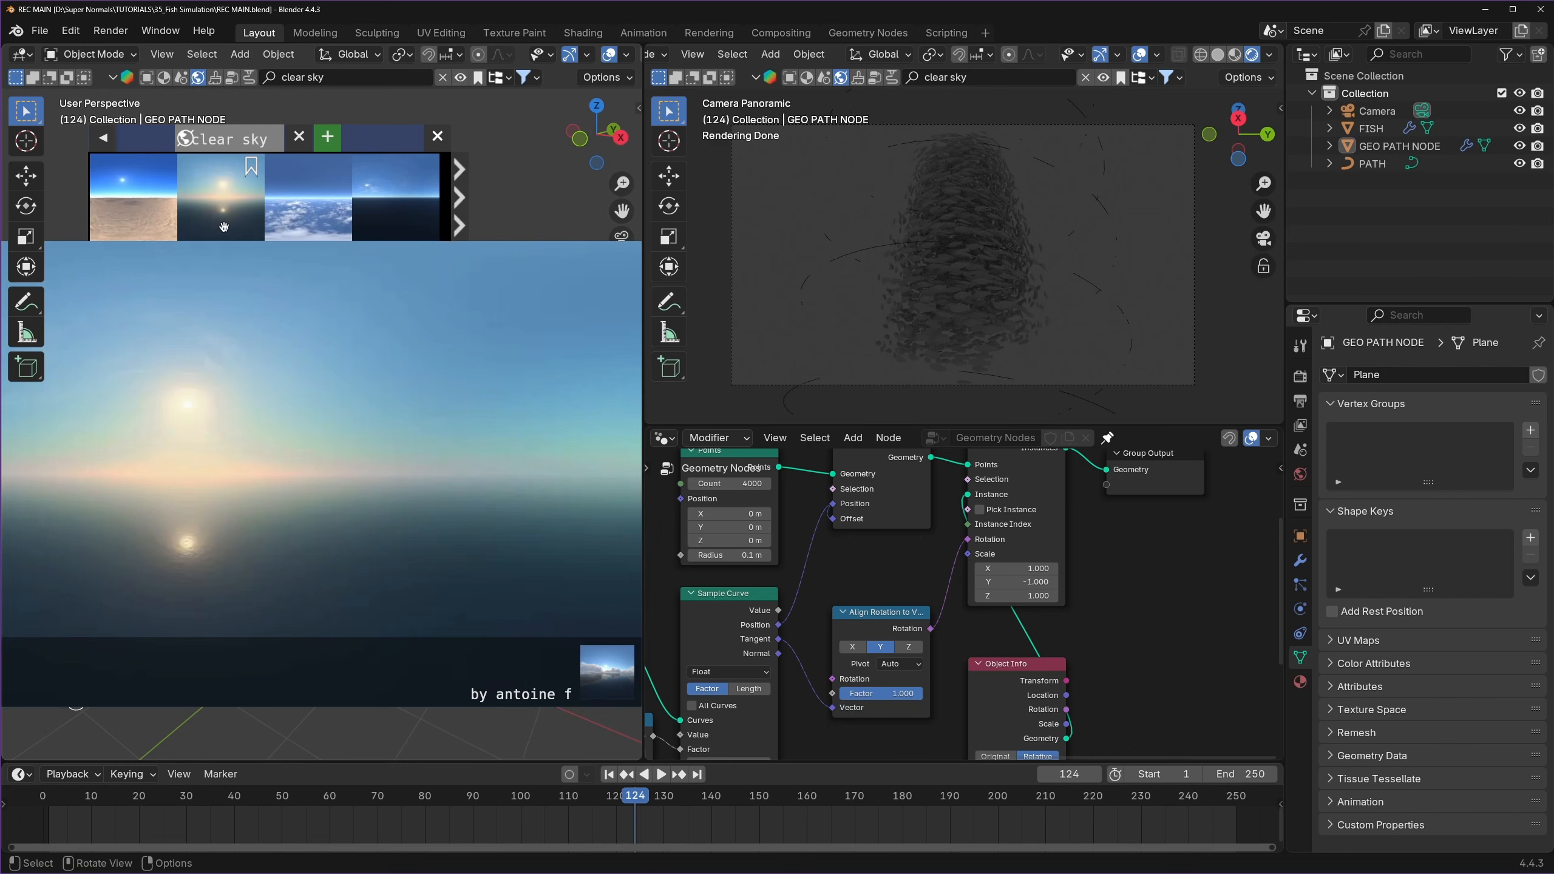
# - Download the hazy sun-over-water HDR at 4096 resolution as the world lighting, and hide the overlays in the camera view
pyautogui.click(219, 212)
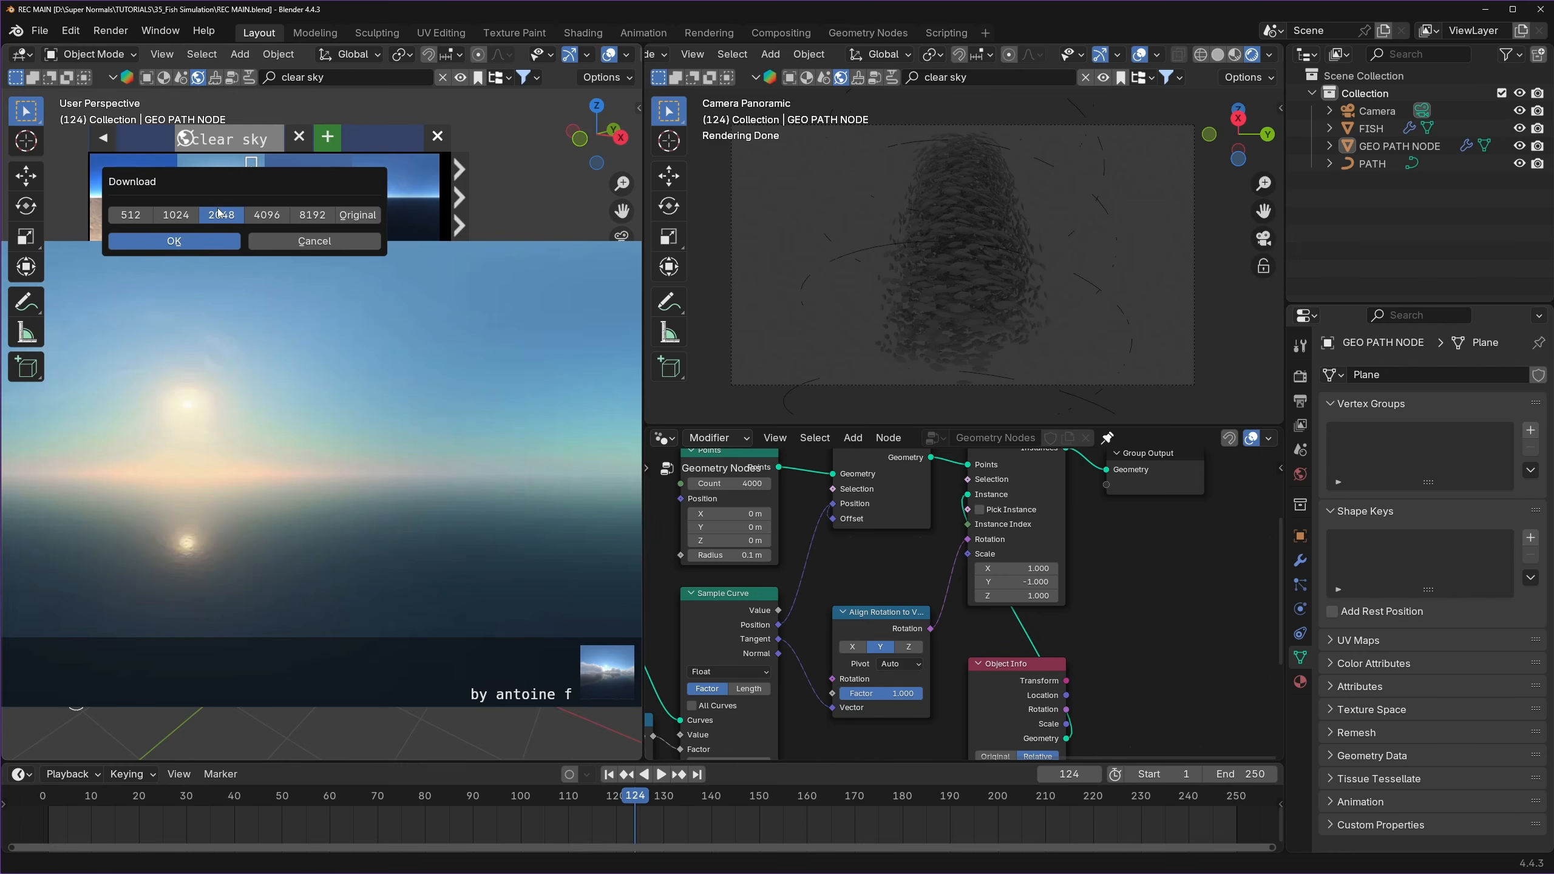
pyautogui.click(267, 215)
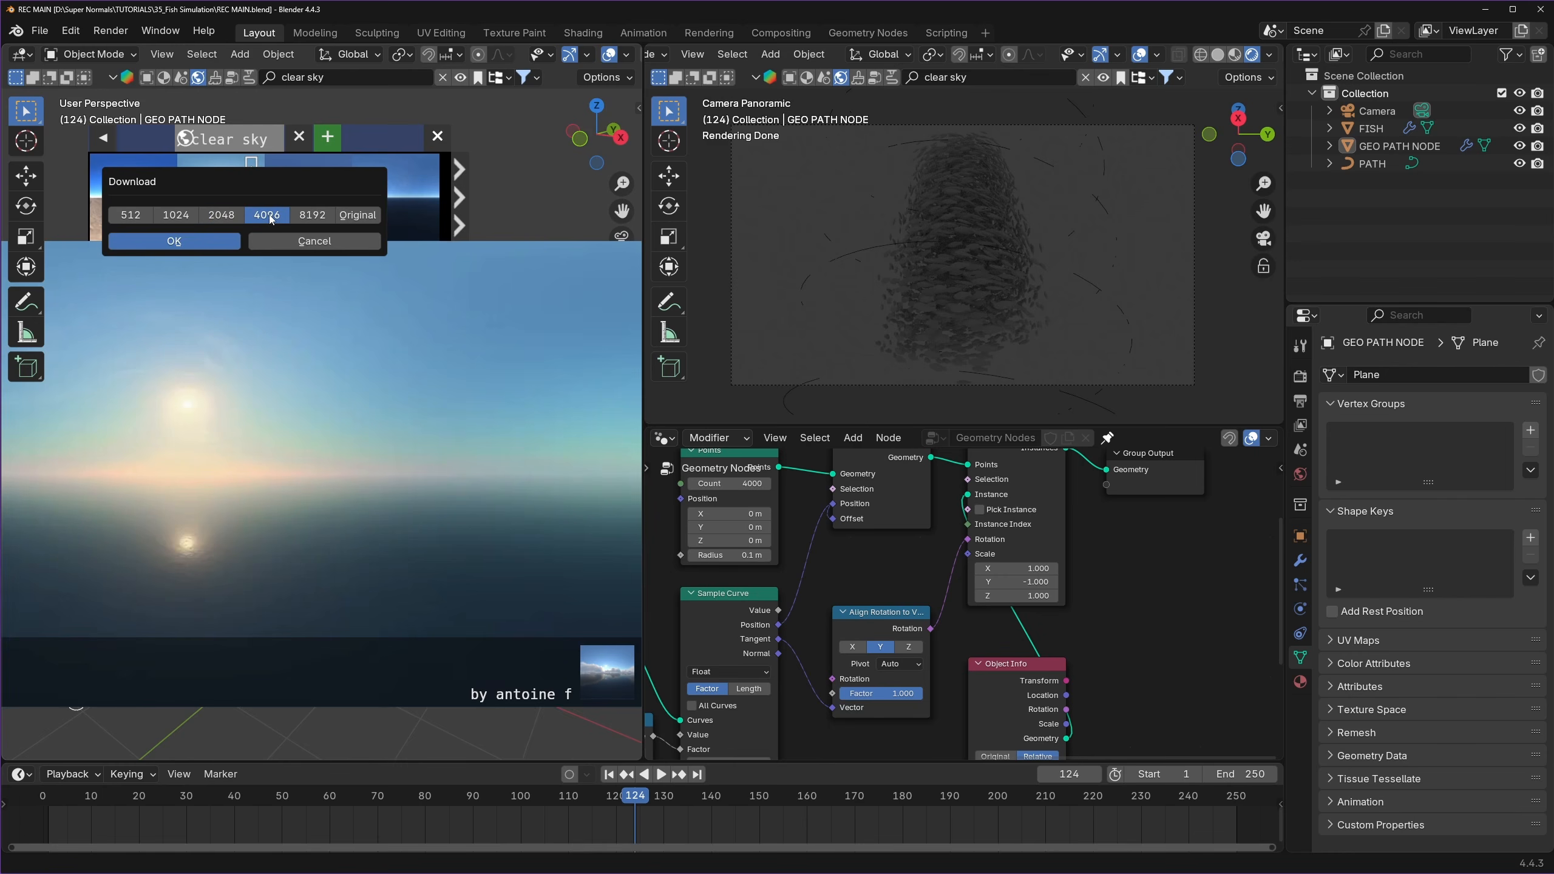
pyautogui.click(176, 240)
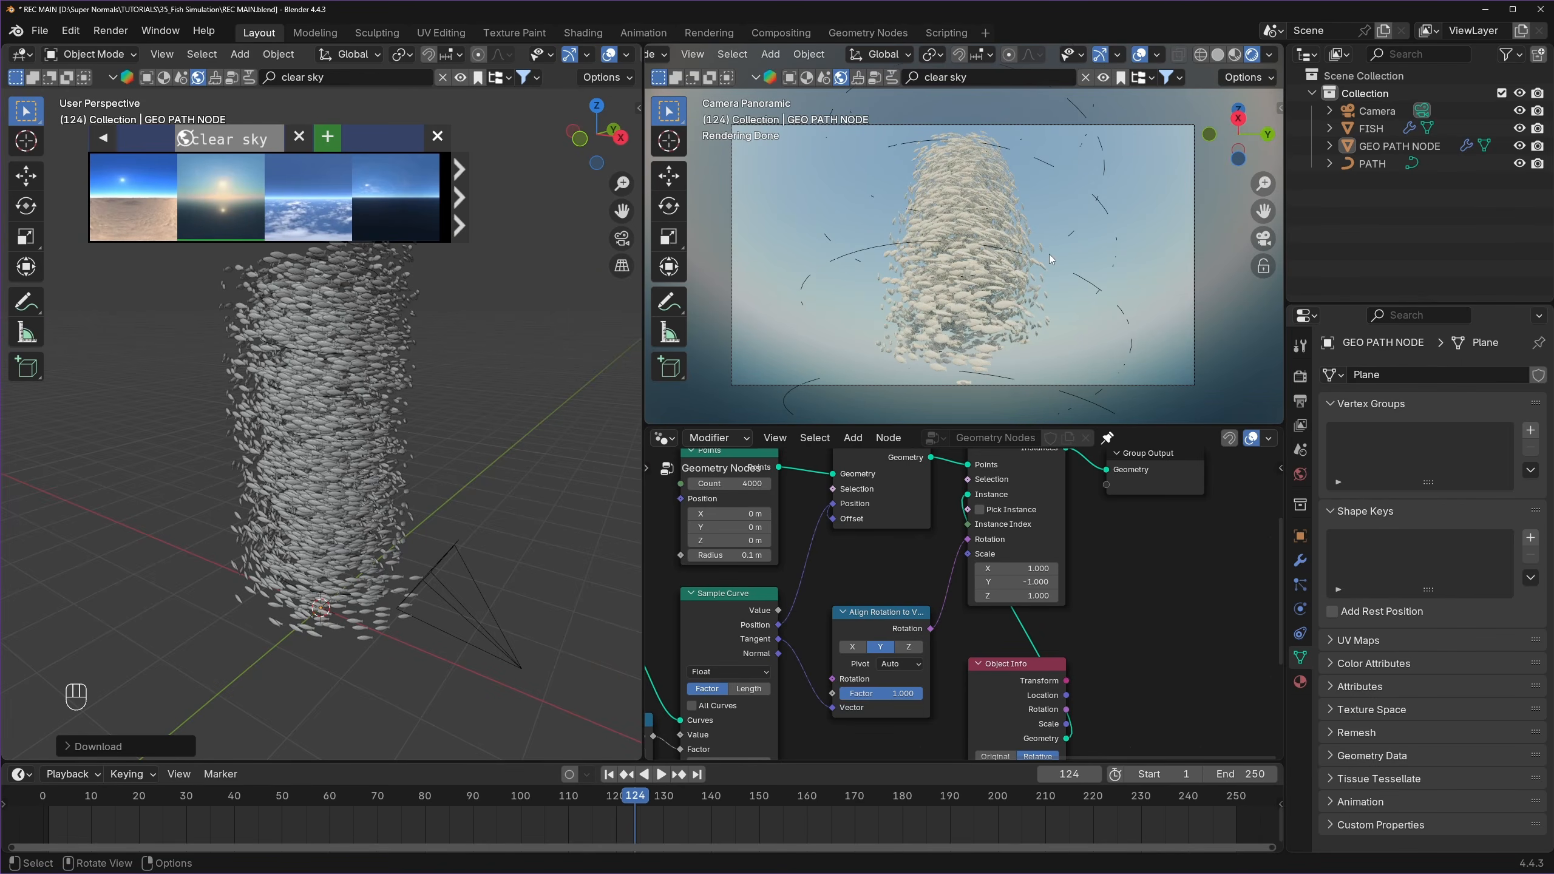
pyautogui.hotkey('ctrl', 's')
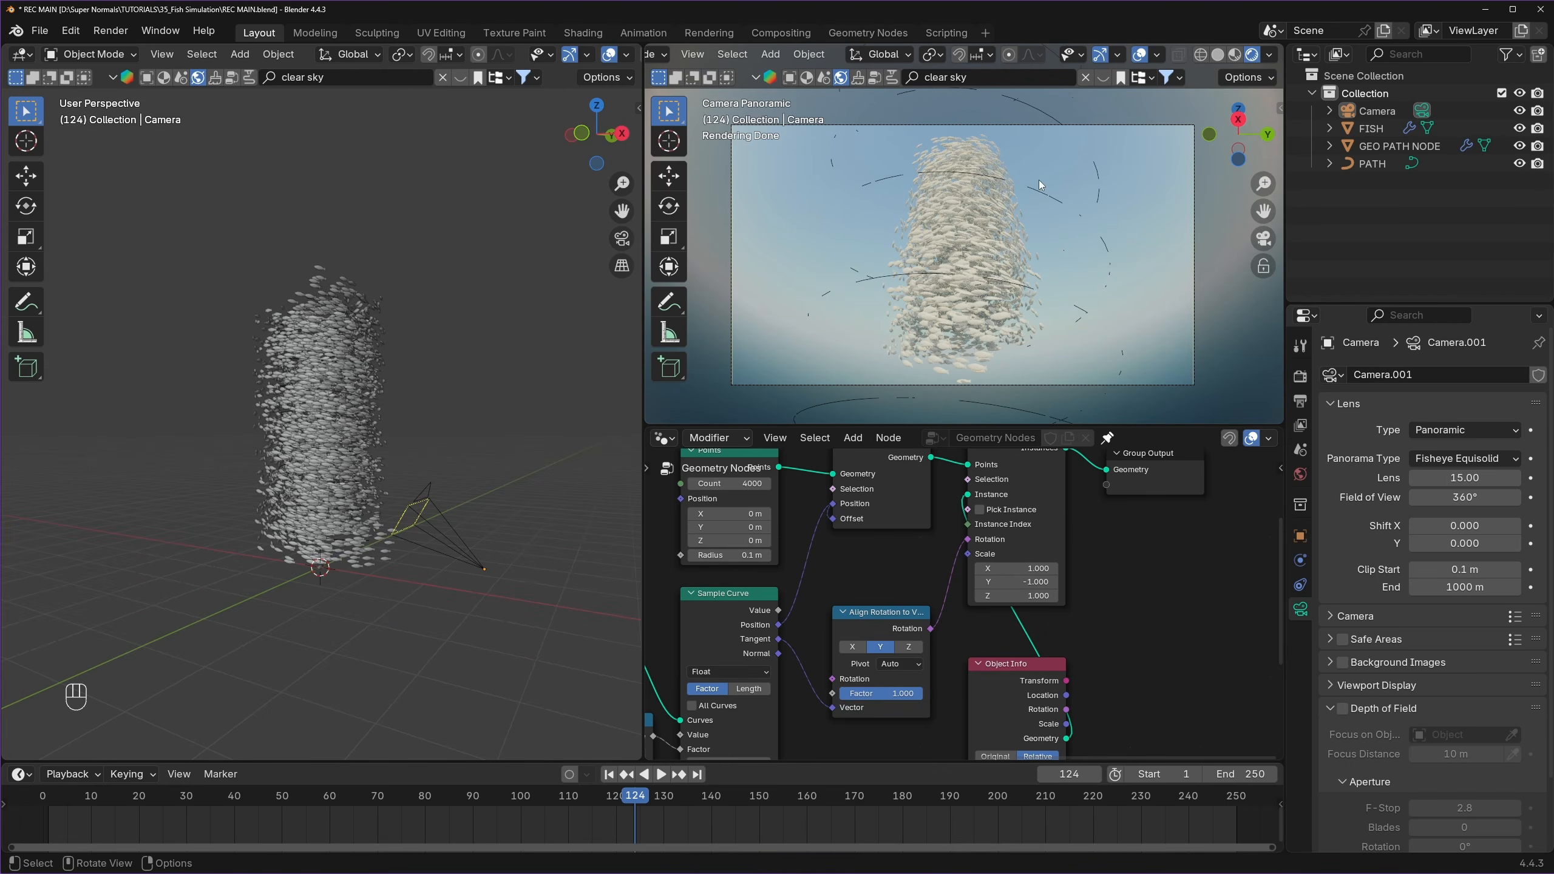
pyautogui.click(1140, 56)
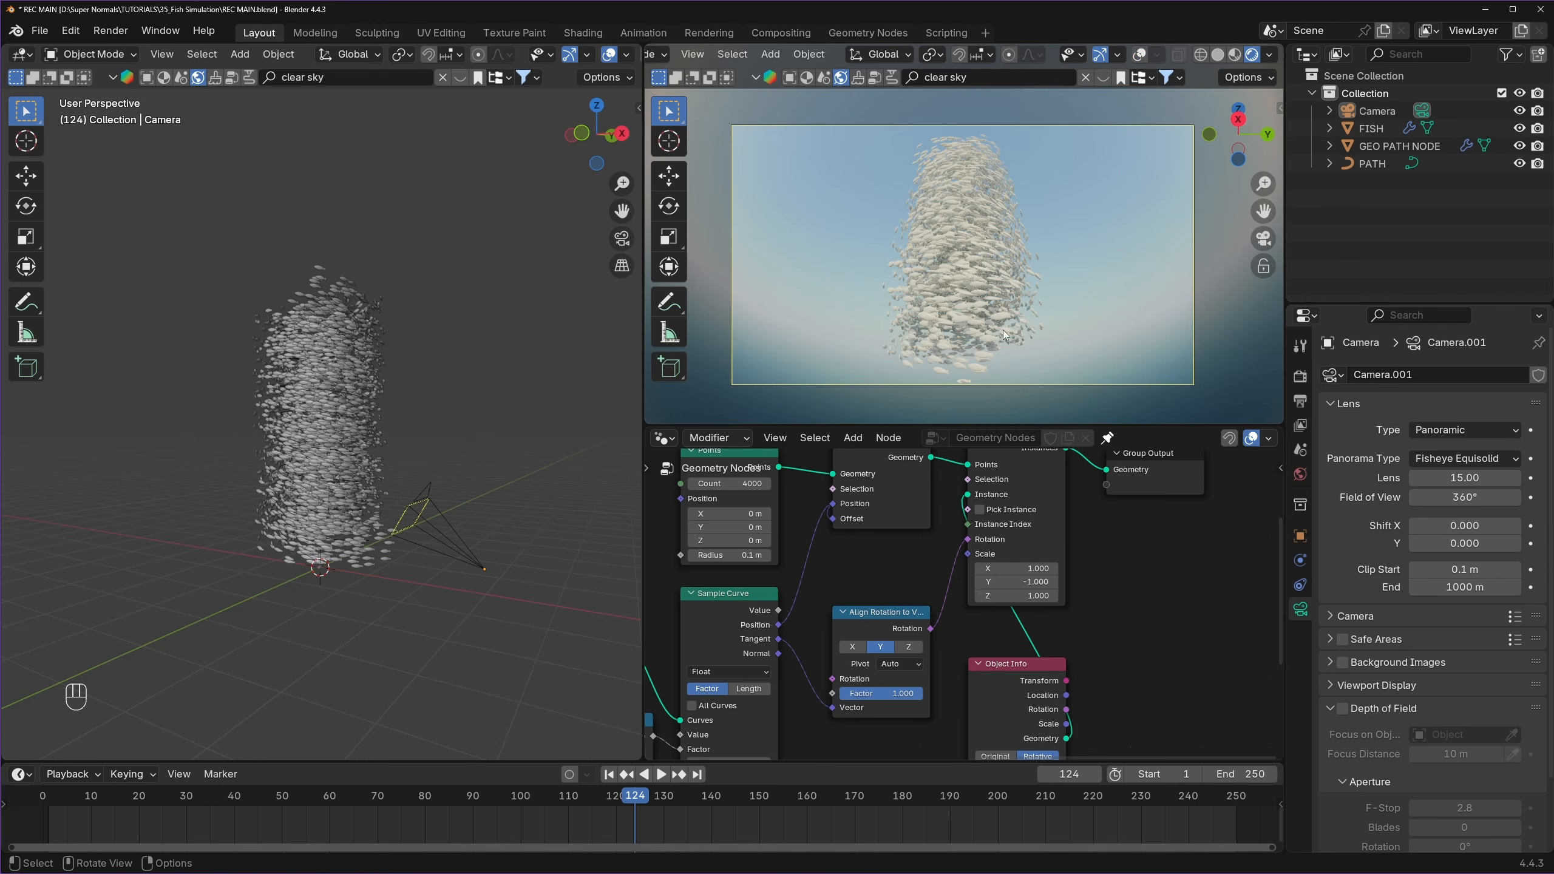
# - Add a mesh cube at the base of the fish column and rename it SEA
pyautogui.moveTo(393, 518); pyautogui.dragTo(437, 437, button='middle')
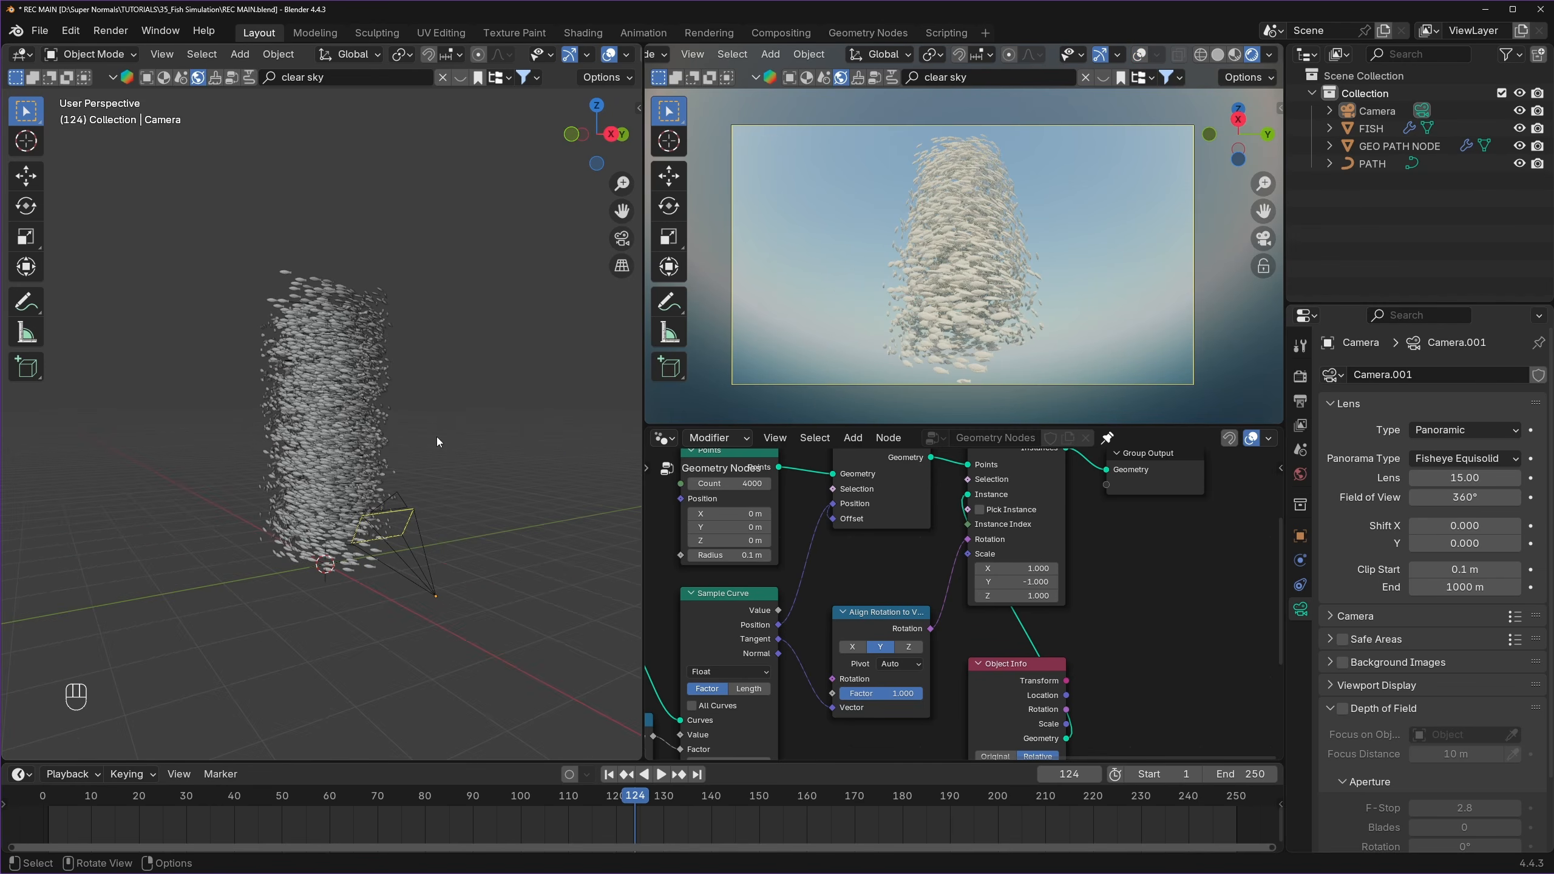
pyautogui.hotkey('shift', 'a')
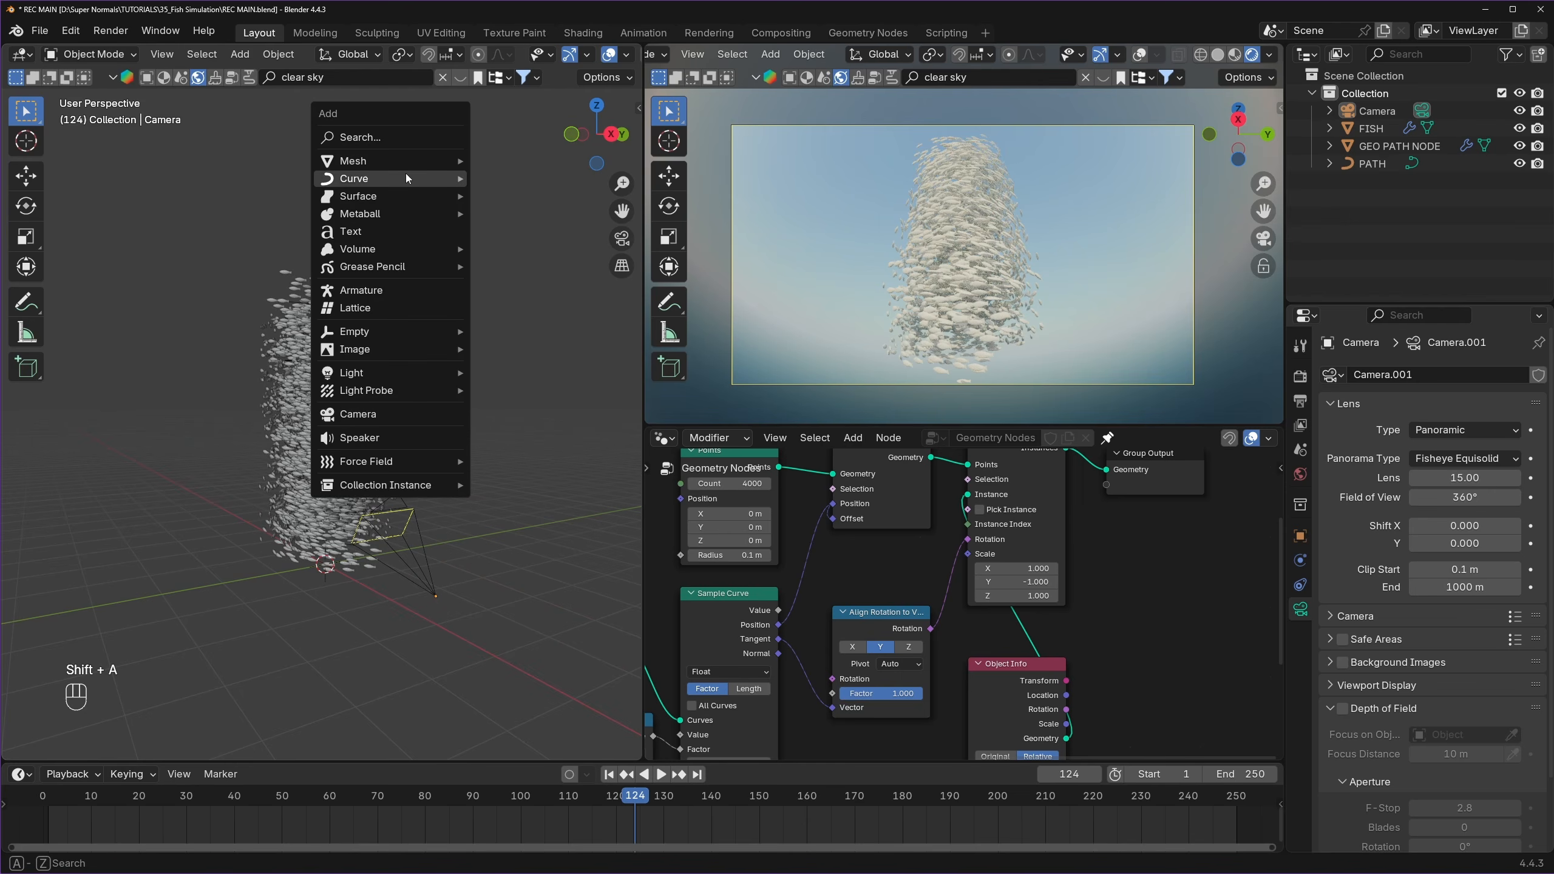
pyautogui.moveTo(428, 161)
pyautogui.click(534, 175)
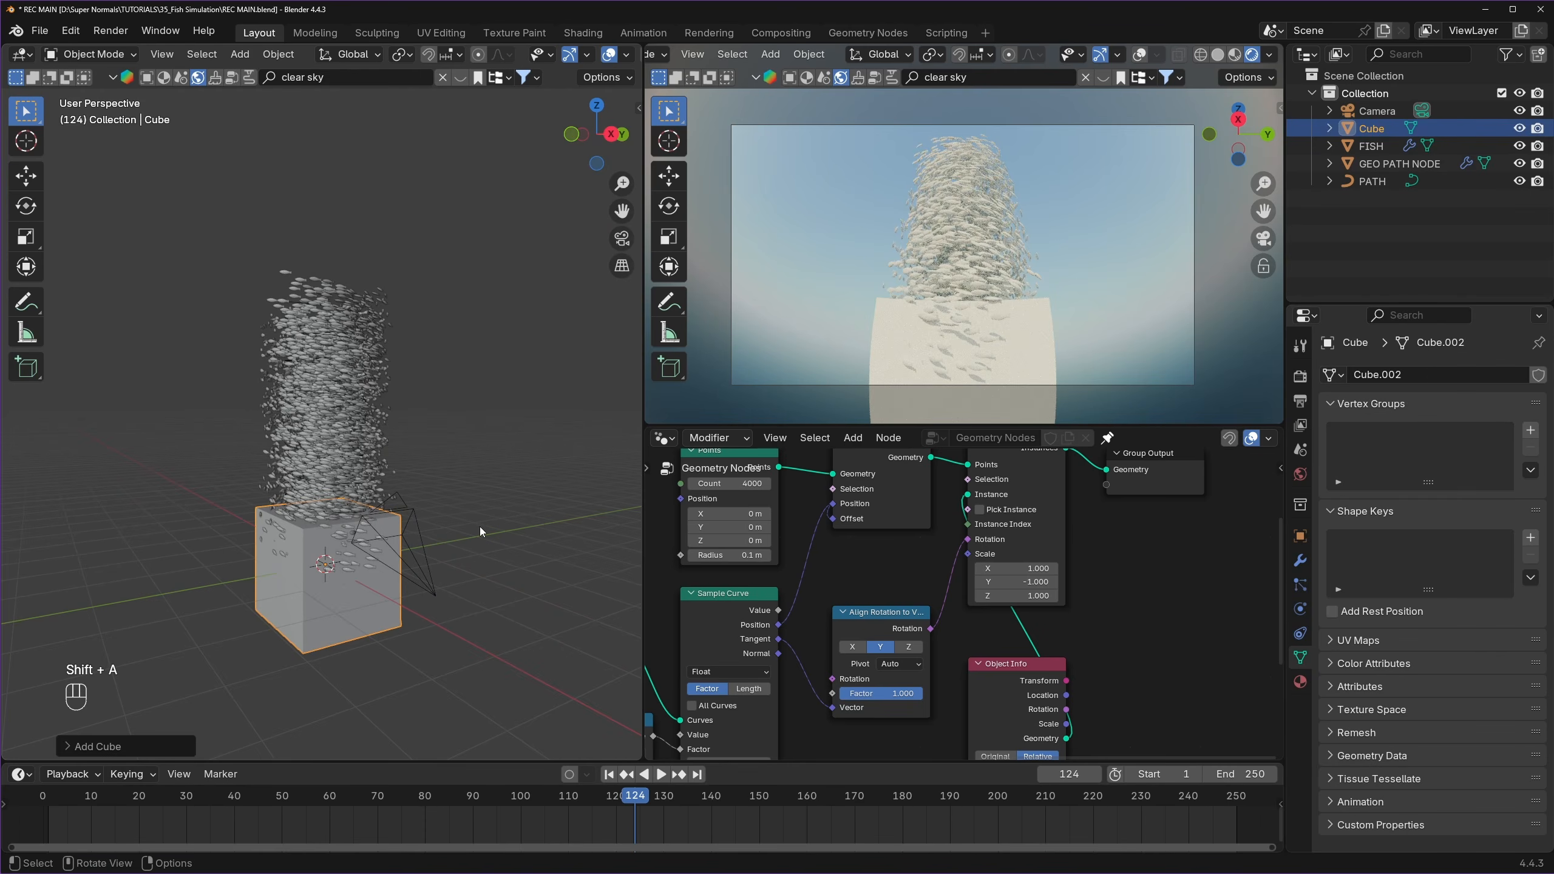
pyautogui.press('F2')
pyautogui.write('SEA')
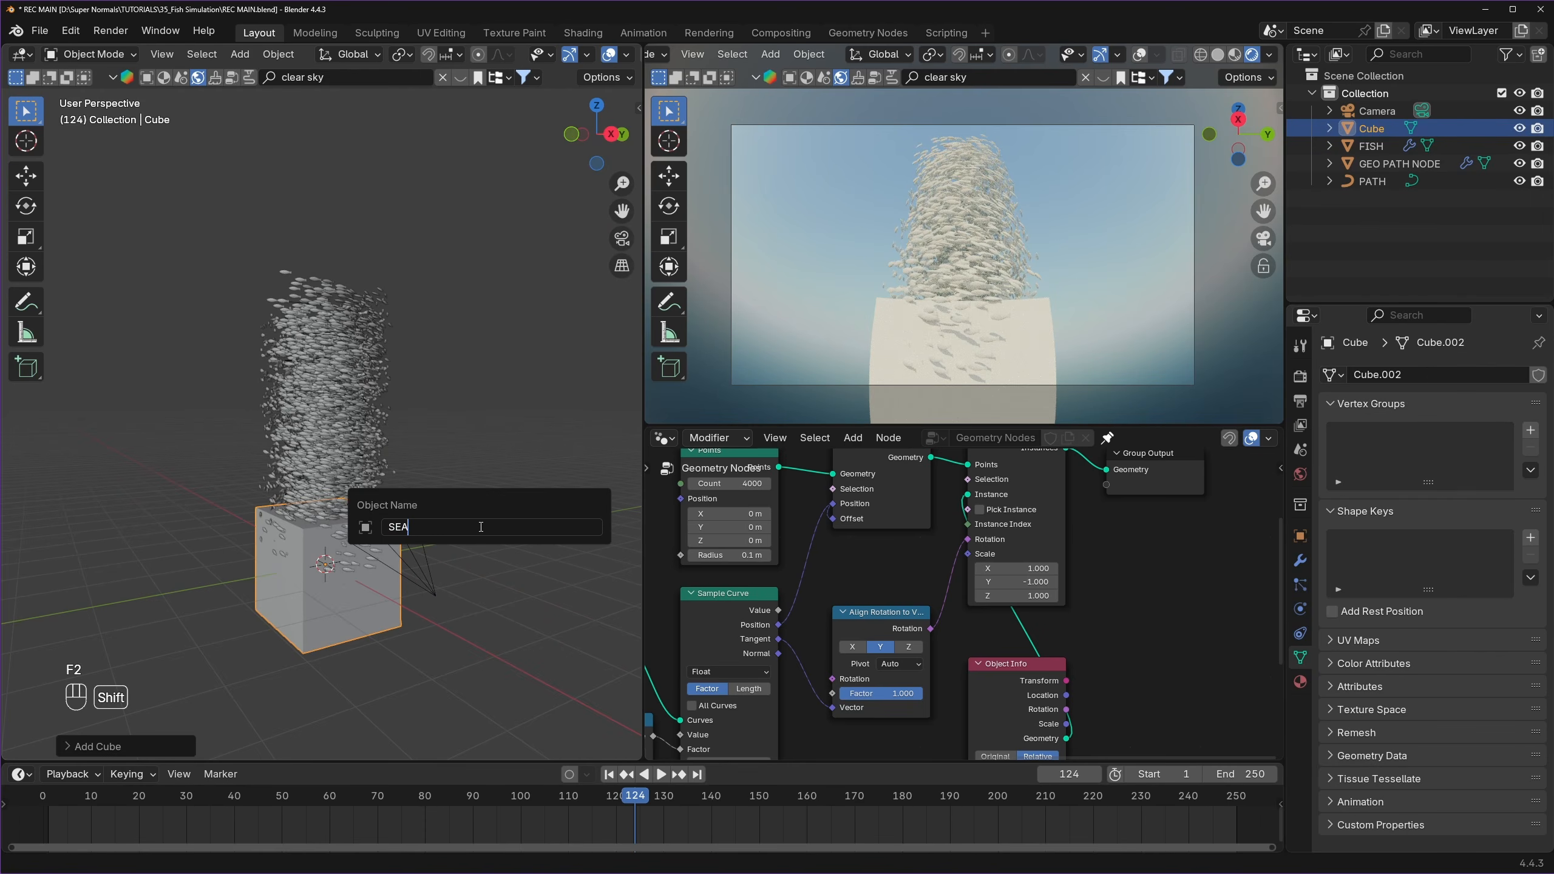
pyautogui.press('Return')
# - Move only the origin of the SEA cube down along Z to its bottom face, with the transform affecting only origins
pyautogui.press('s')
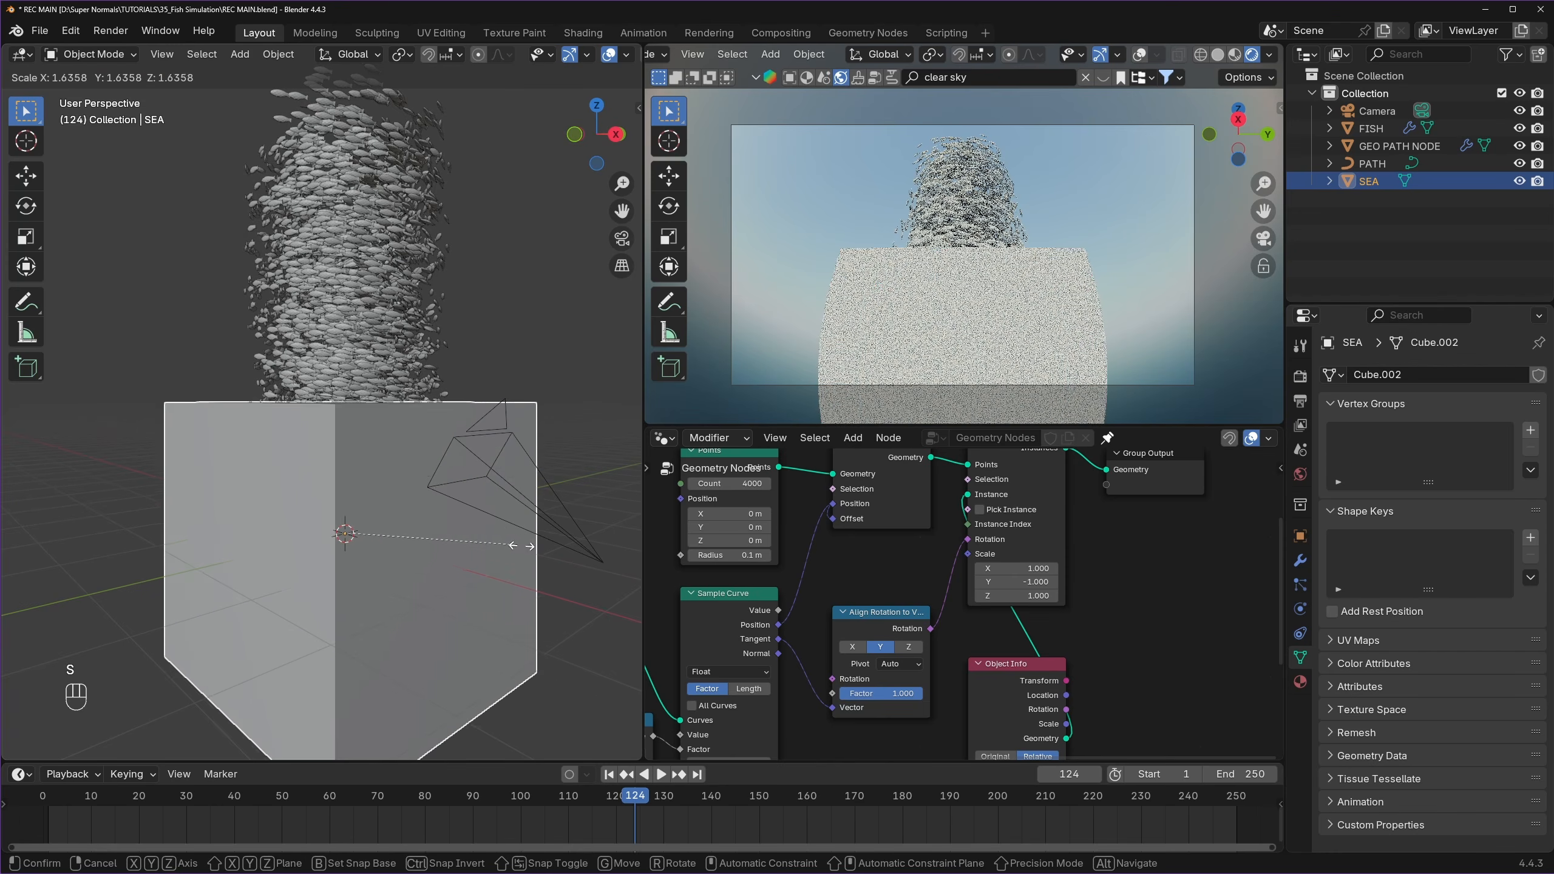
pyautogui.rightClick(407, 564)
pyautogui.keyDown('shift'); pyautogui.moveTo(376, 573); pyautogui.dragTo(359, 497, button='middle'); pyautogui.keyUp('shift')
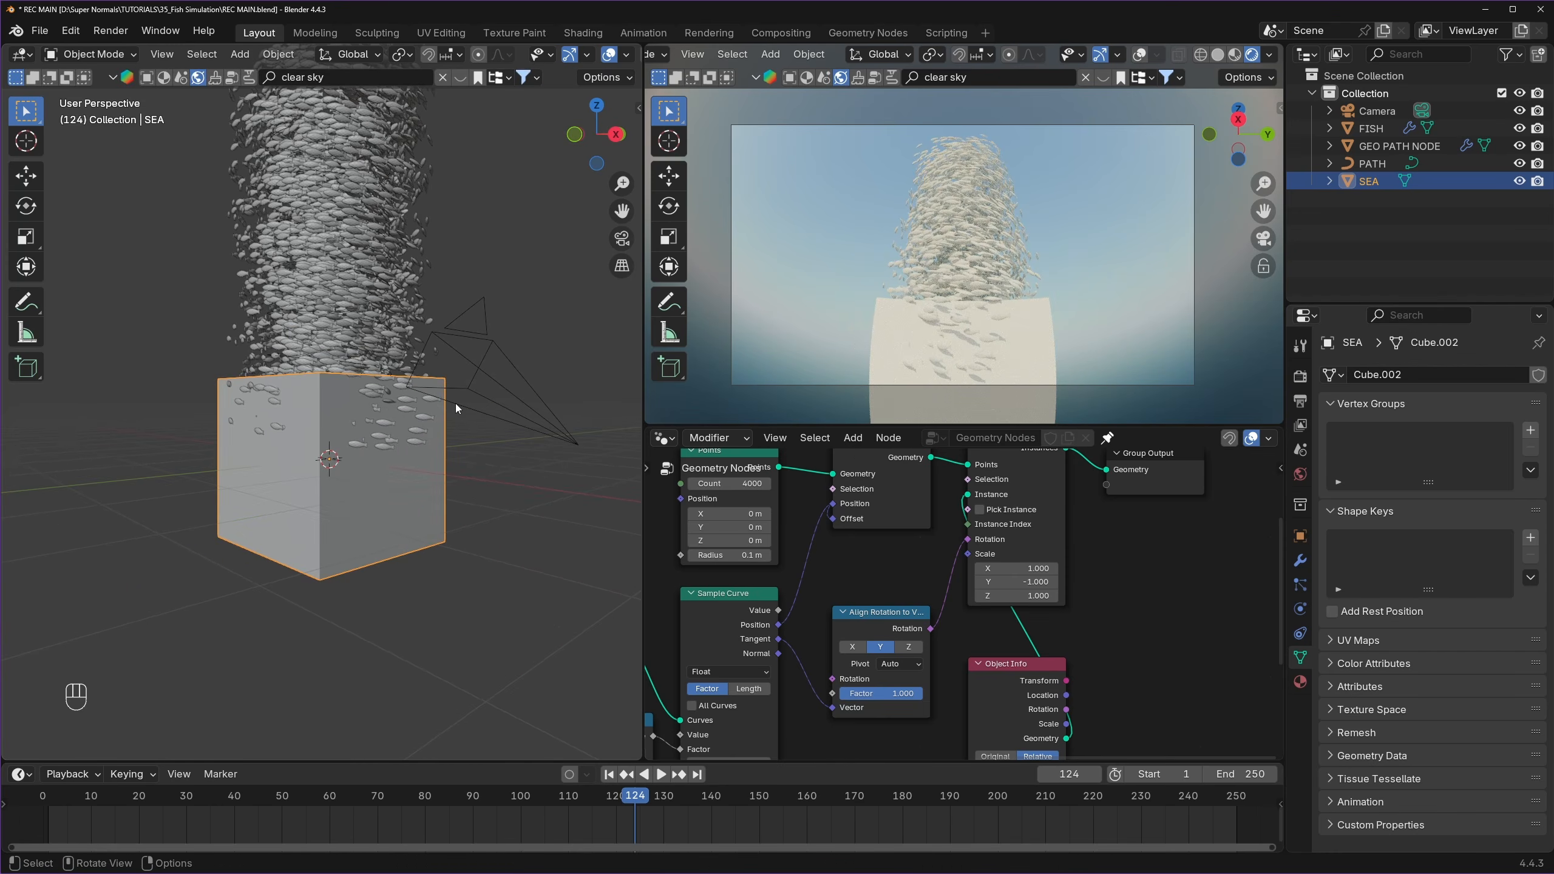
pyautogui.moveTo(389, 437); pyautogui.dragTo(378, 403, button='middle')
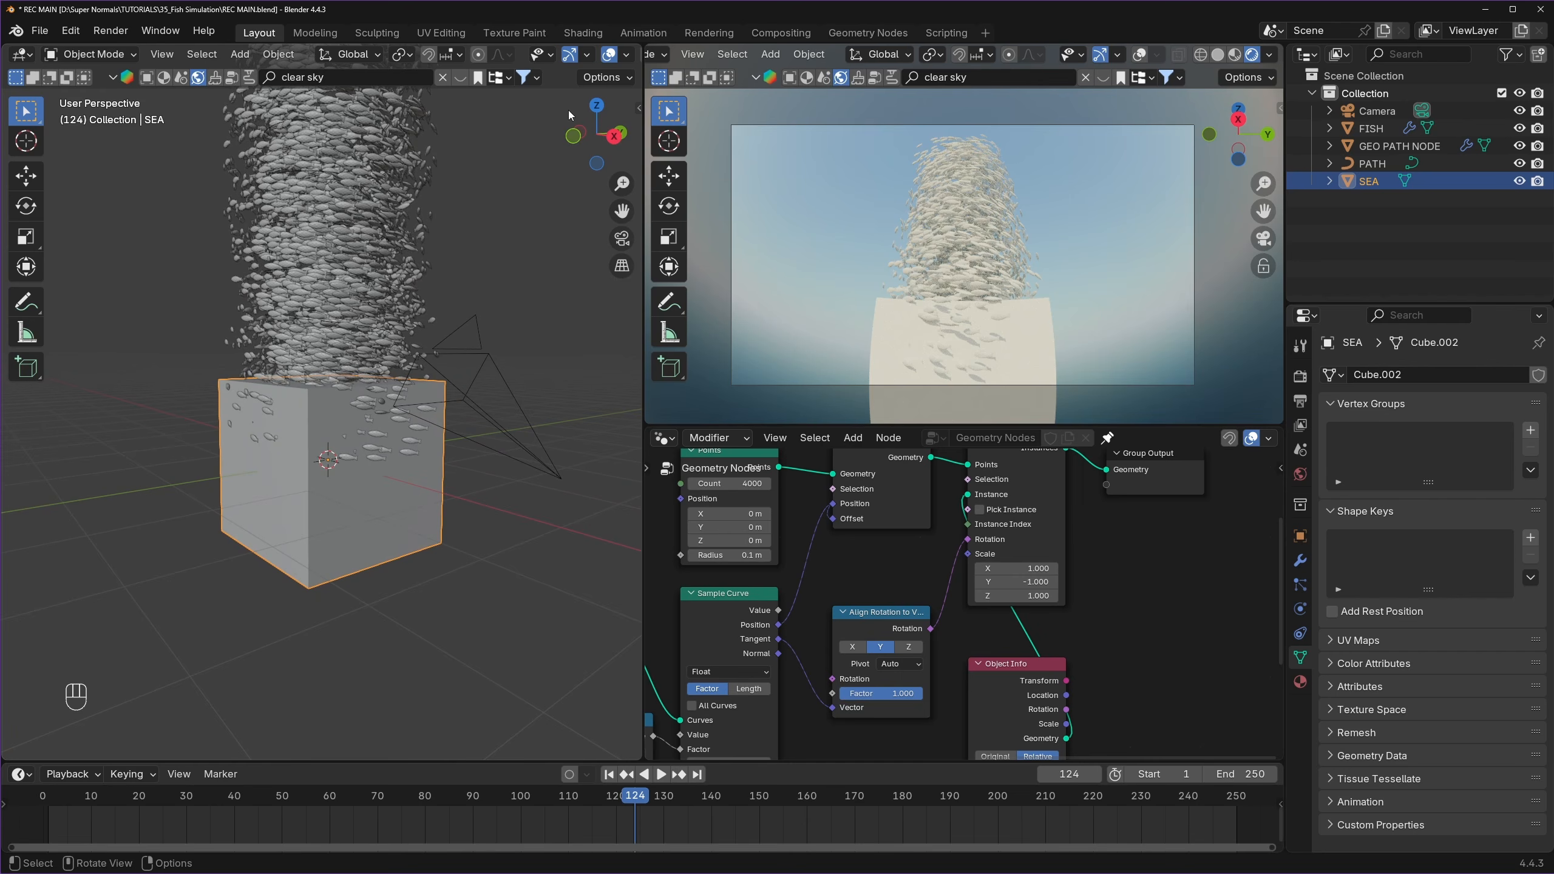
pyautogui.click(606, 77)
pyautogui.moveTo(459, 436); pyautogui.dragTo(367, 499, button='middle')
pyautogui.press('g')
pyautogui.press('z')
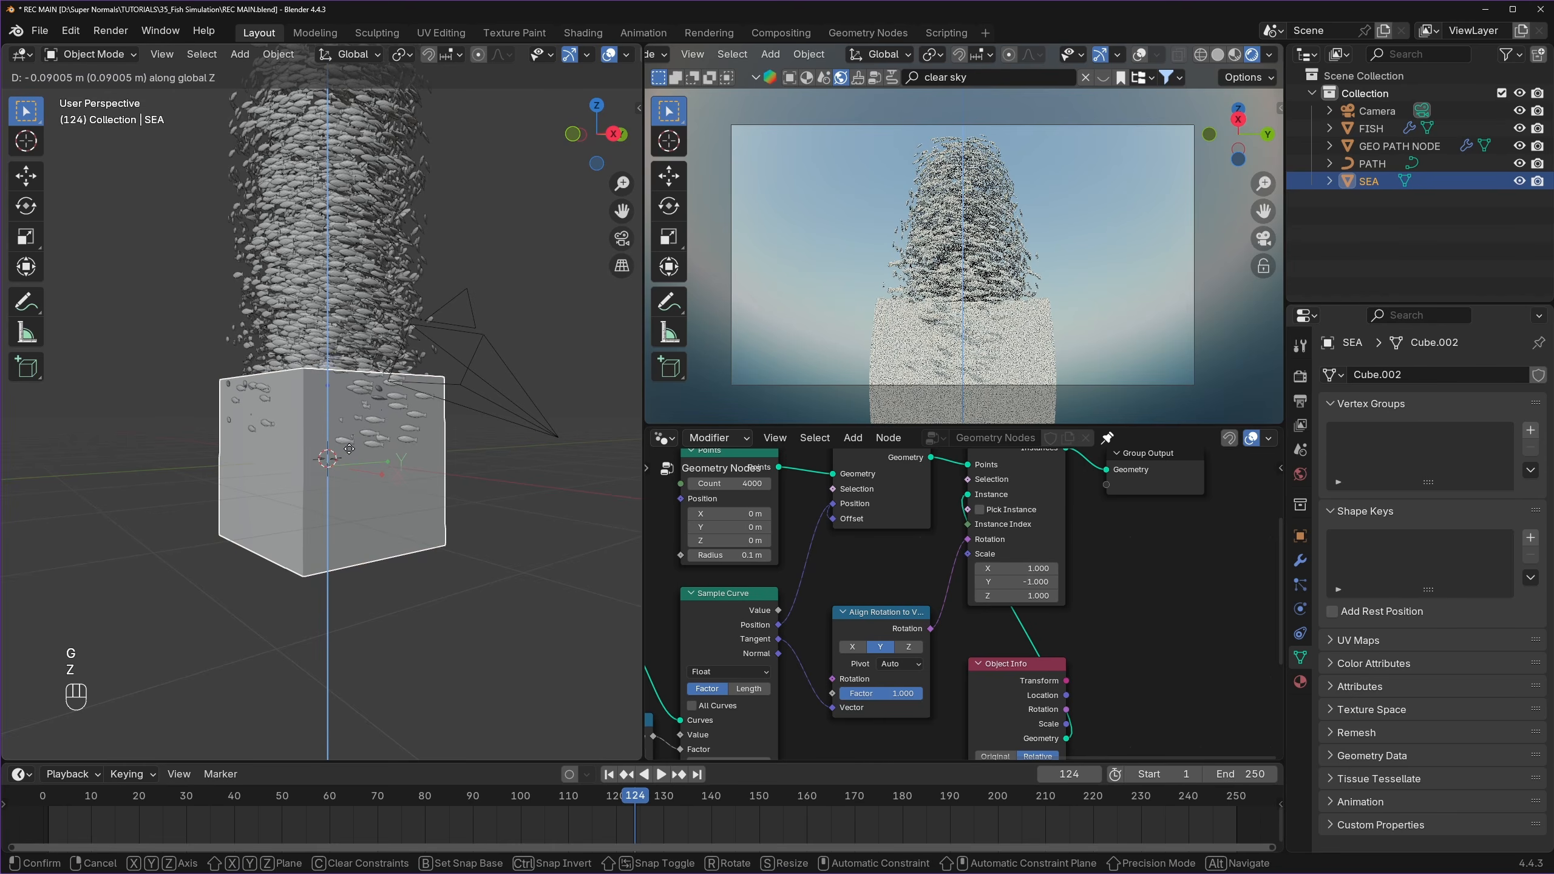
pyautogui.keyDown('ctrl'); pyautogui.click(359, 519); pyautogui.keyUp('ctrl')
pyautogui.moveTo(356, 514); pyautogui.dragTo(359, 462, button='middle')
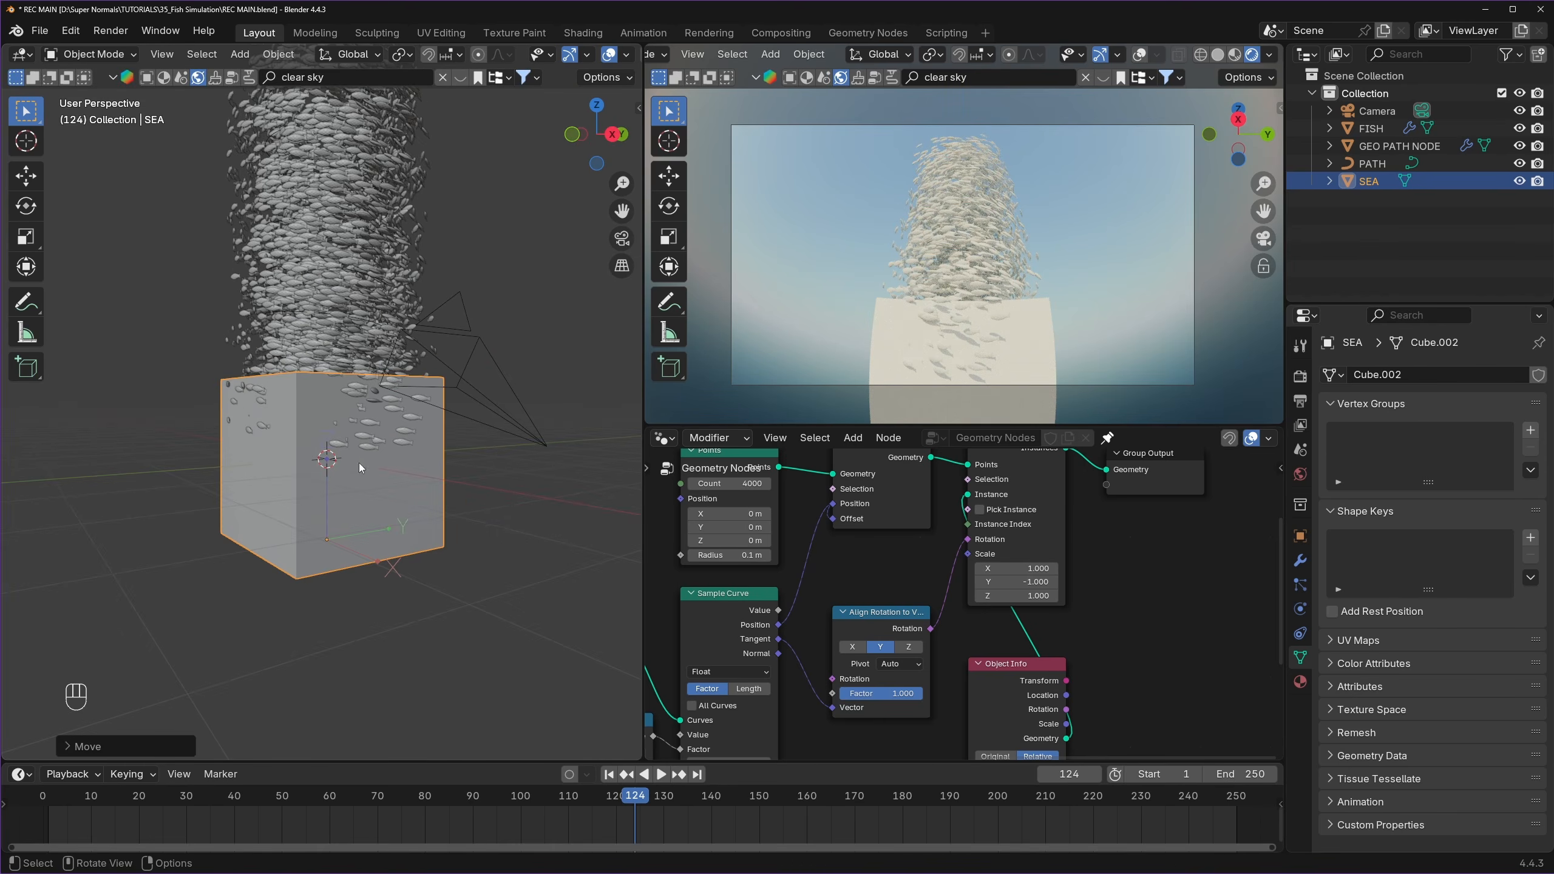
pyautogui.click(603, 78)
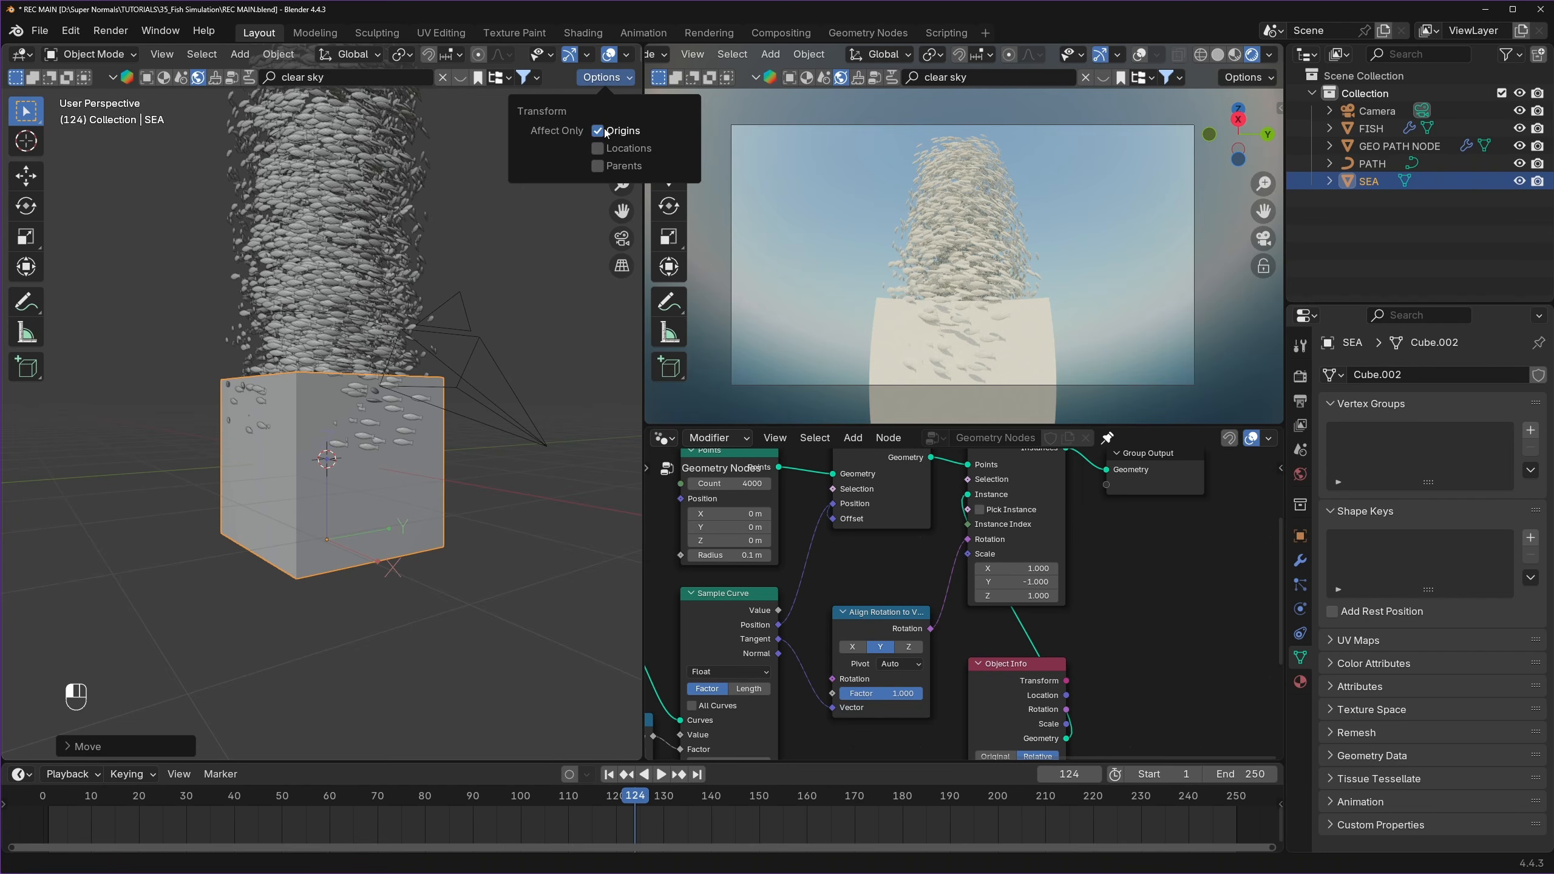
pyautogui.click(517, 490)
pyautogui.click(418, 483)
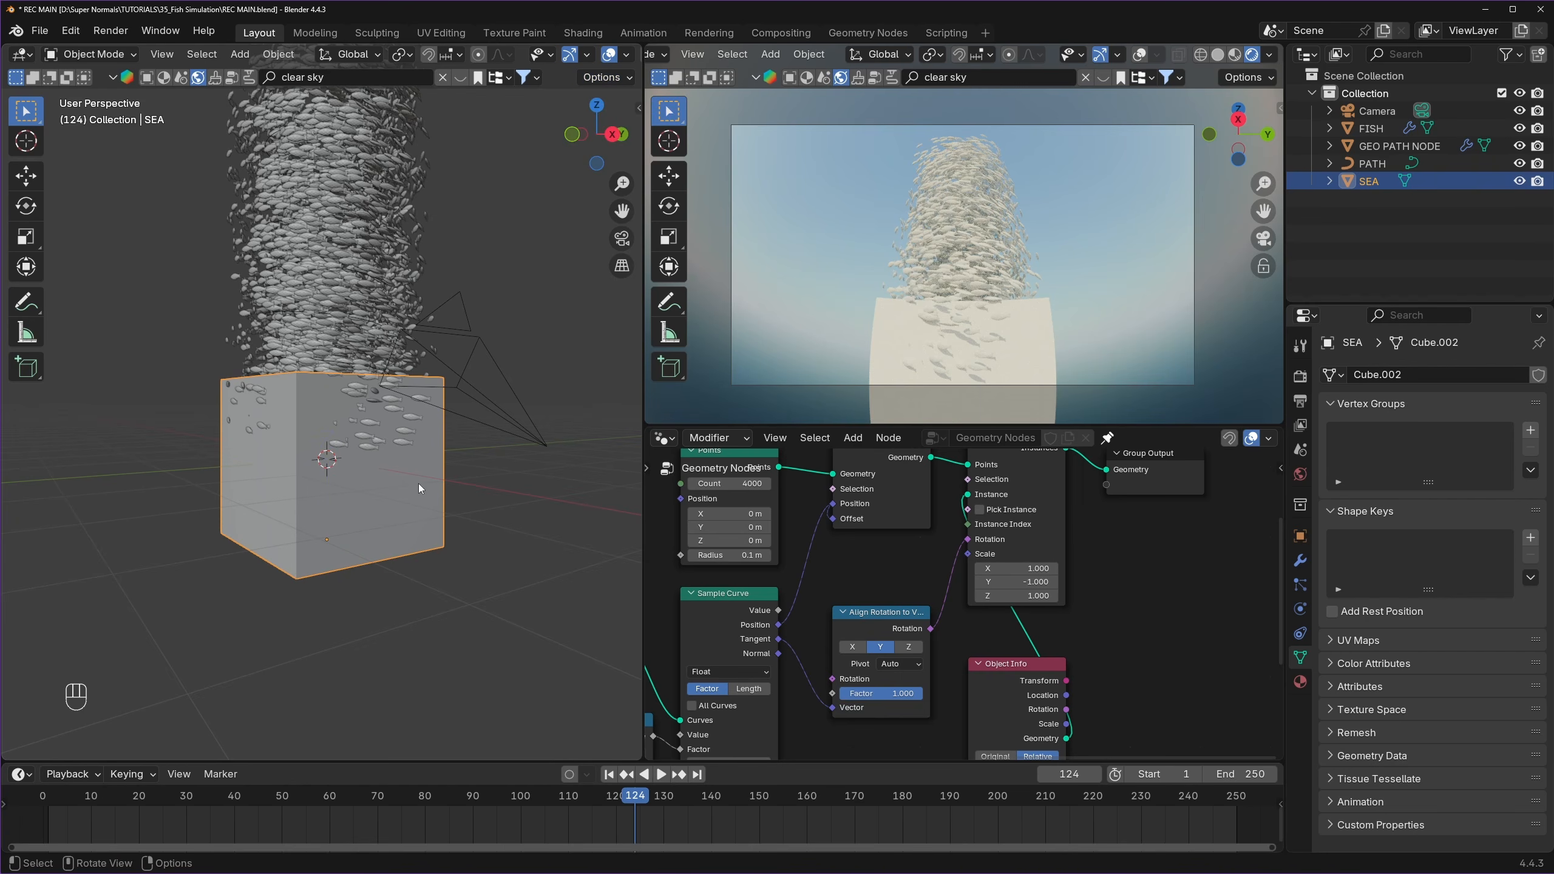
# - Raise the SEA cube 1 m along Z so its base sits on the grid floor
pyautogui.press('s')
pyautogui.press('g')
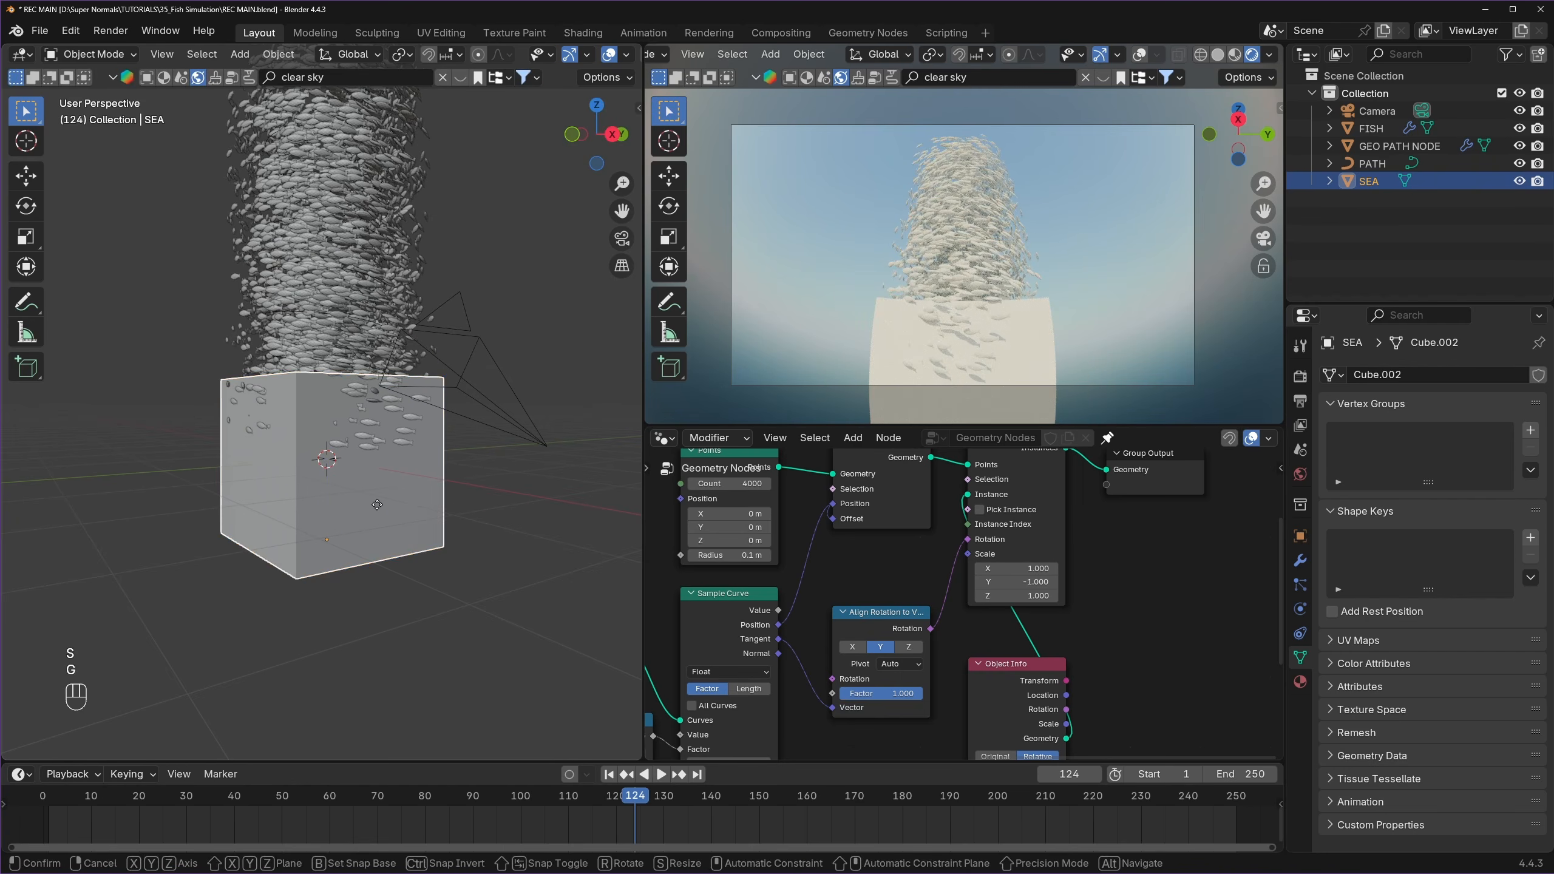
pyautogui.press('z')
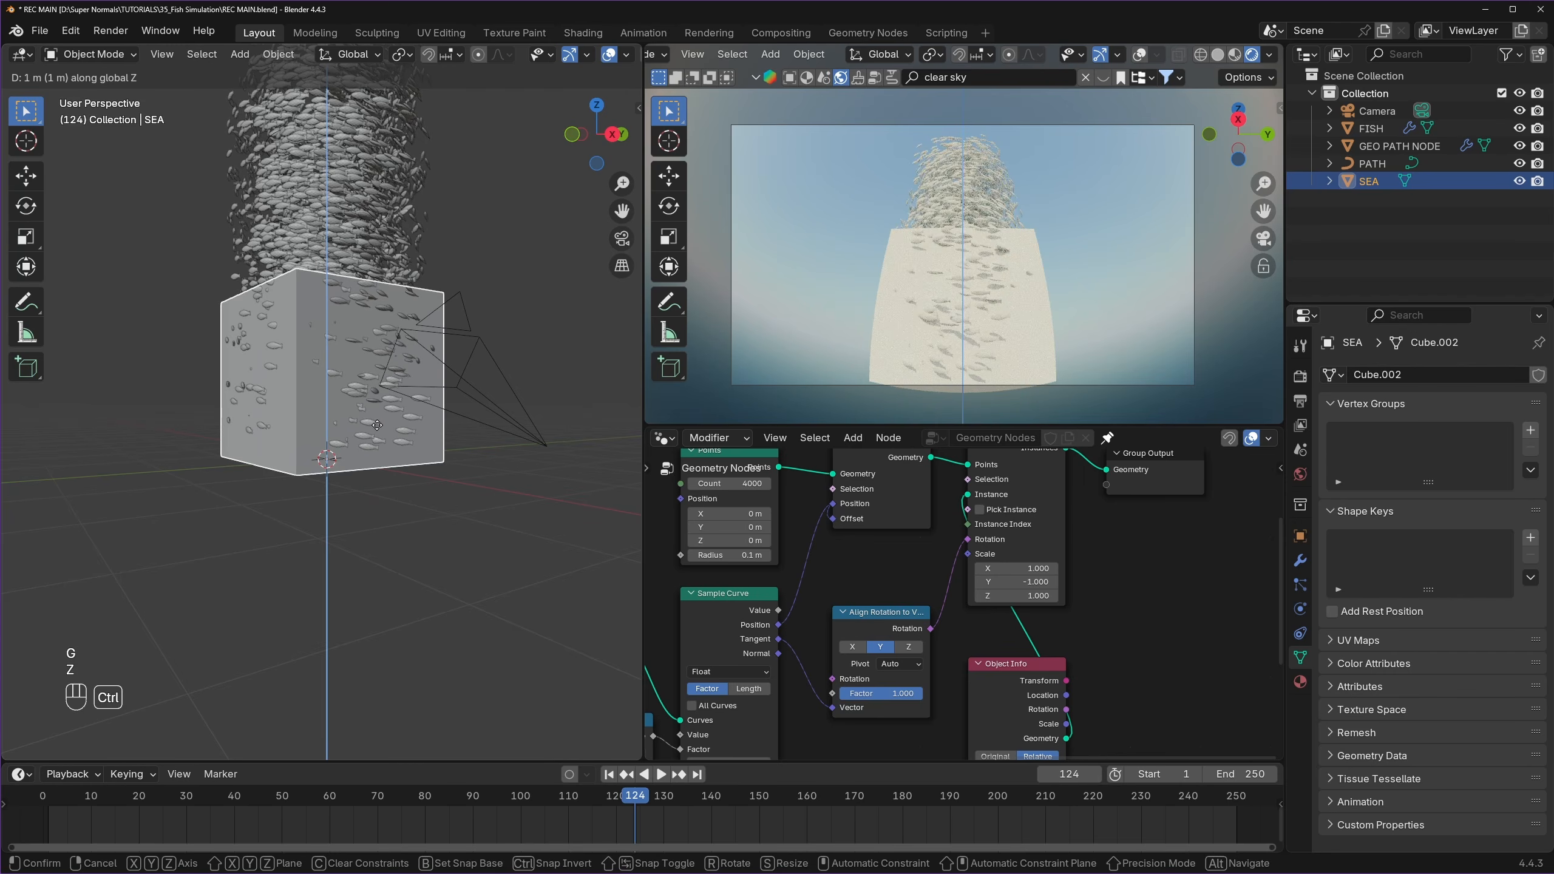
pyautogui.keyDown('ctrl'); pyautogui.click(385, 513); pyautogui.keyUp('ctrl')
# - Scale the SEA cube up uniformly by about 3.14 so it encloses the whole fish column
pyautogui.press('s')
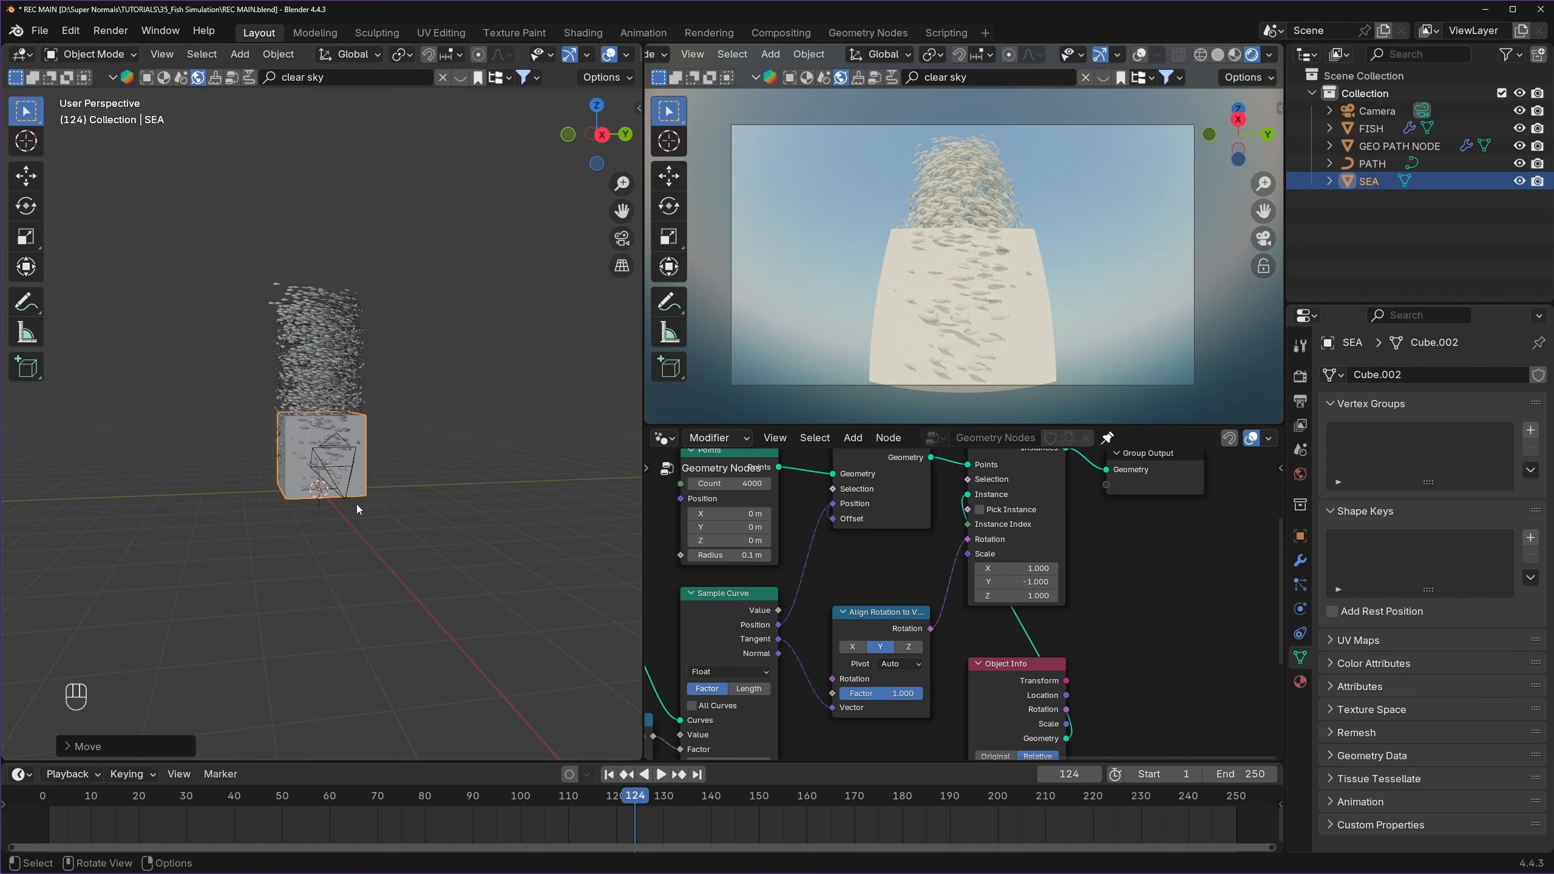
pyautogui.click(413, 508)
pyautogui.press('s')
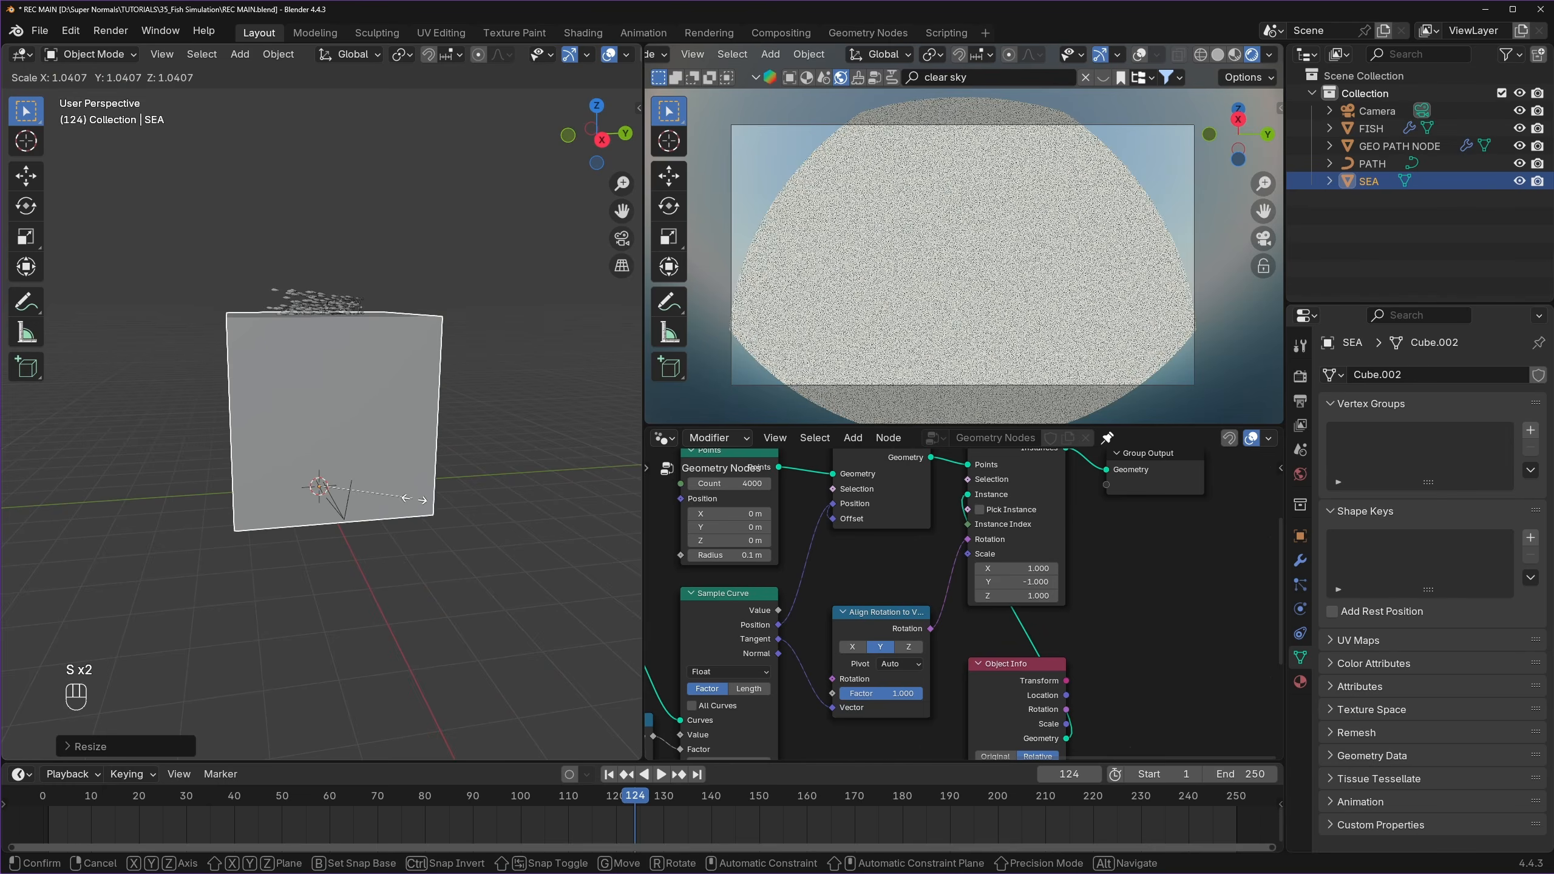
pyautogui.press('s')
pyautogui.rightClick(426, 508)
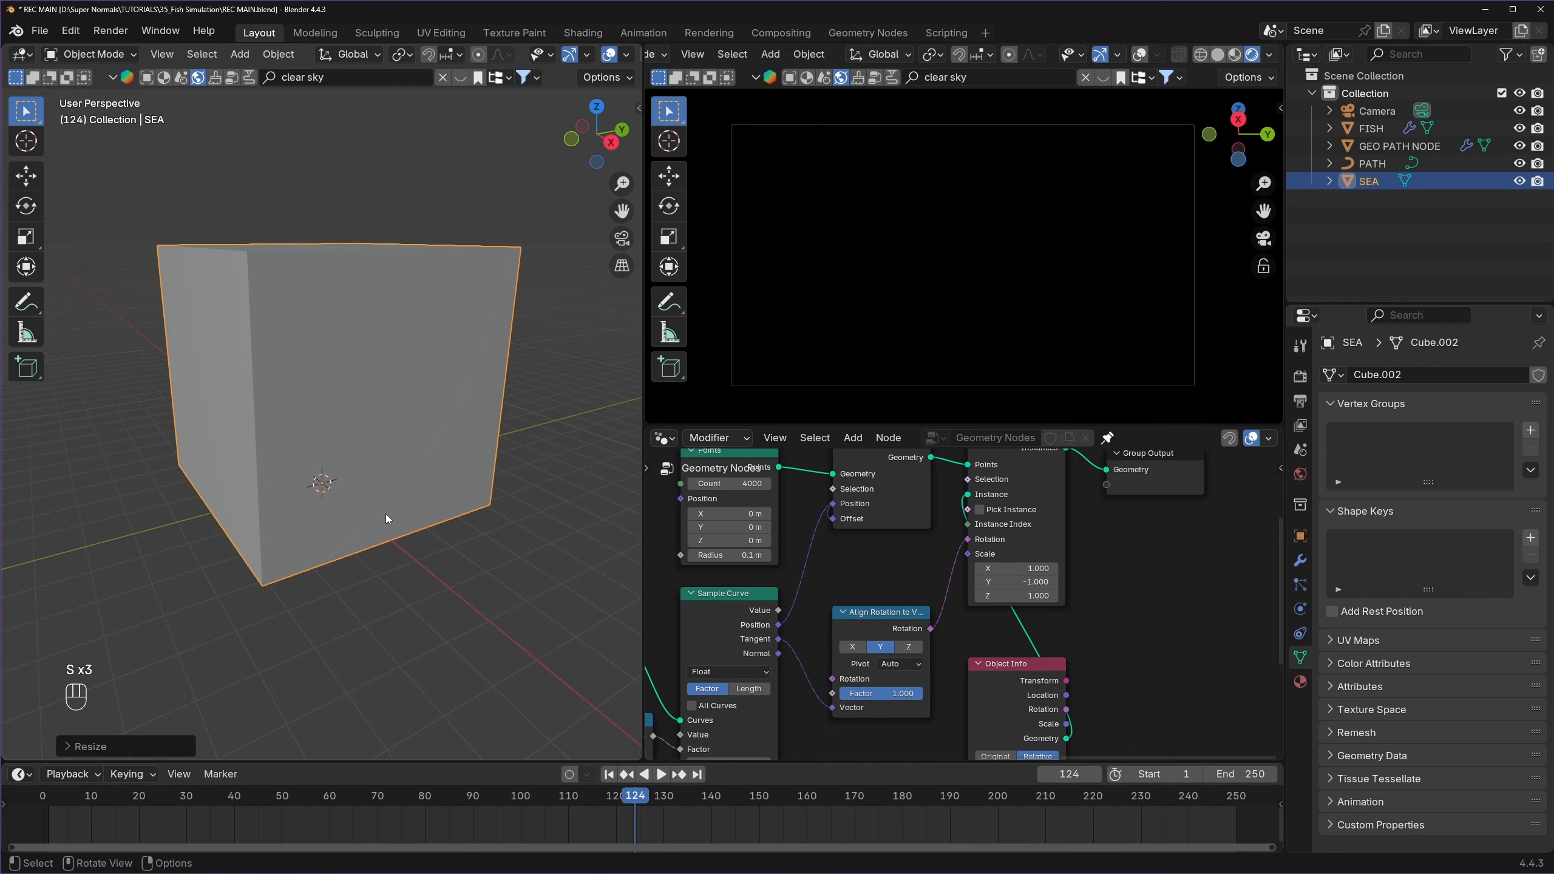
pyautogui.hotkey('ctrl', 'z')
pyautogui.hotkey('ctrl', 'z')
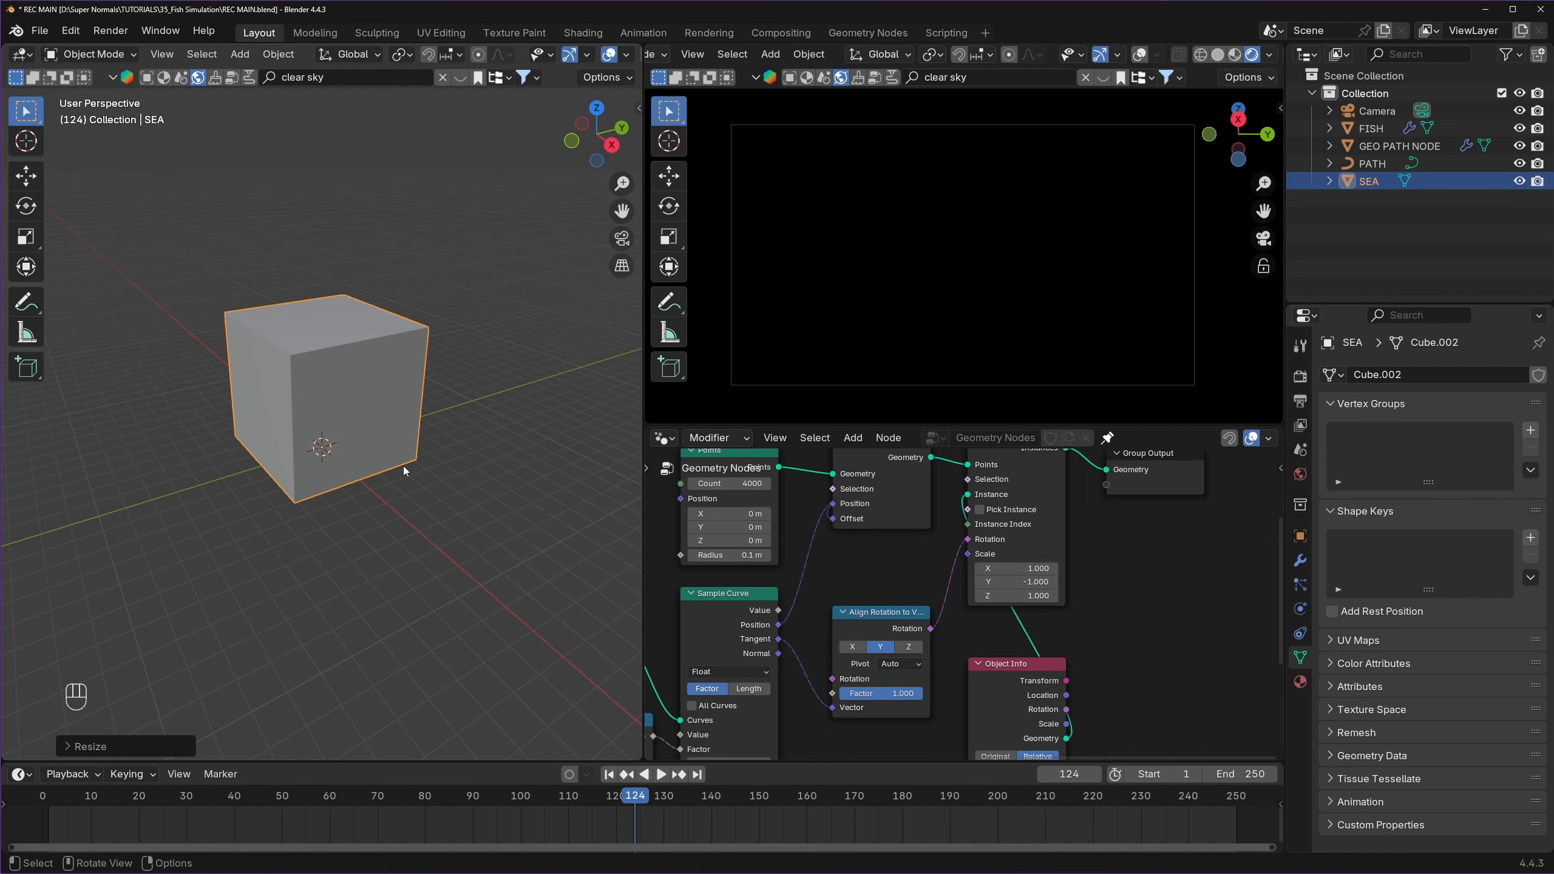
# - Widen the SEA cube along X and Y only to about 23.2 m by 23.2 m
pyautogui.press('s')
pyautogui.hotkey('shift', 'z')
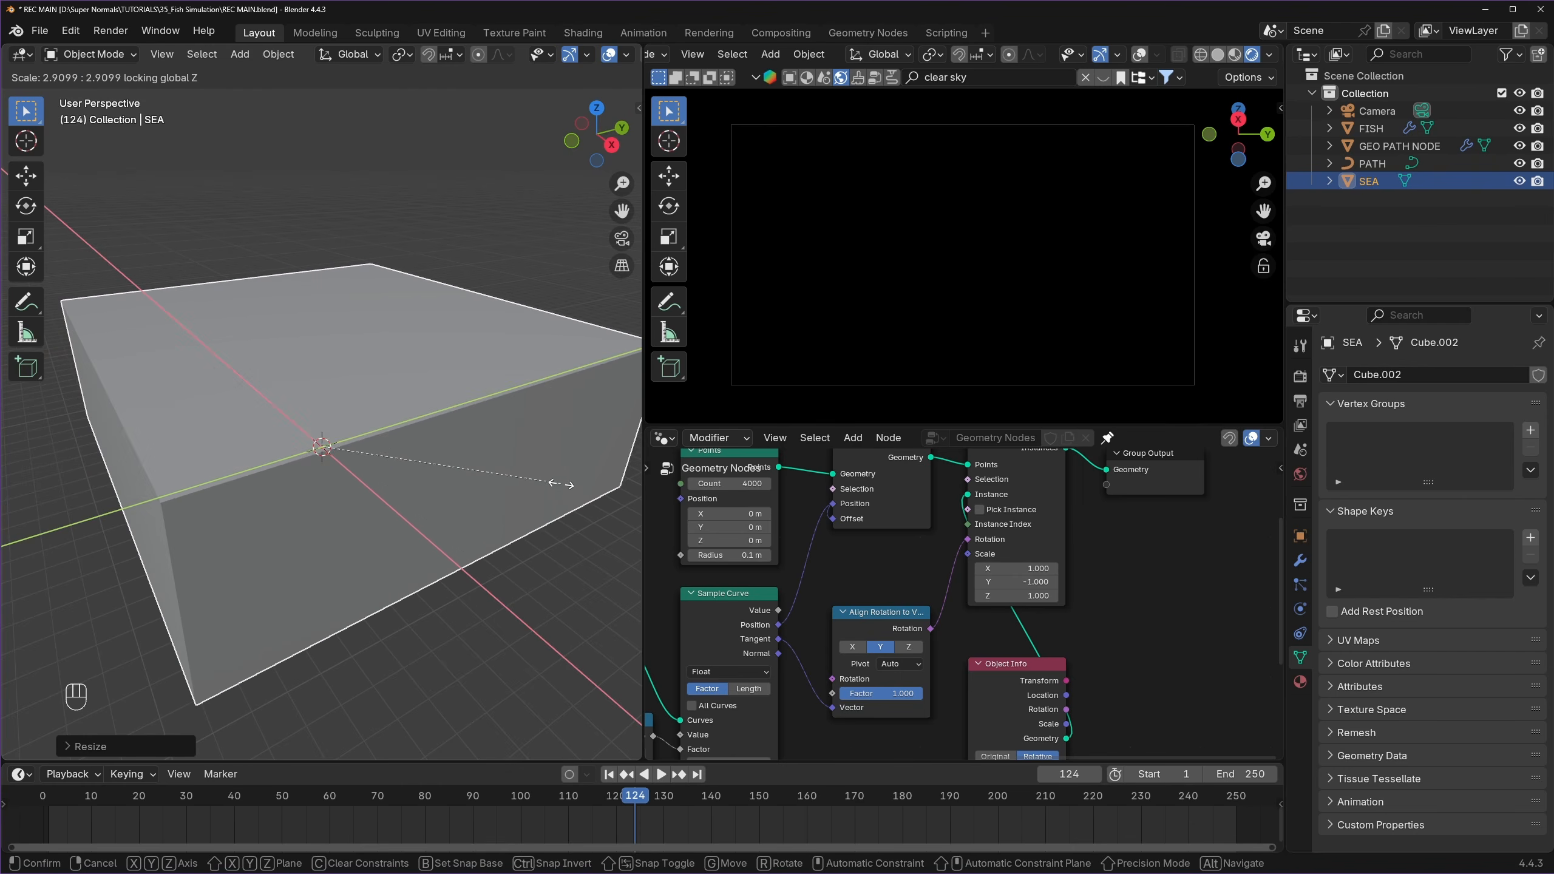
pyautogui.click(560, 483)
pyautogui.scroll(-4, 538, 477)
pyautogui.press('n')
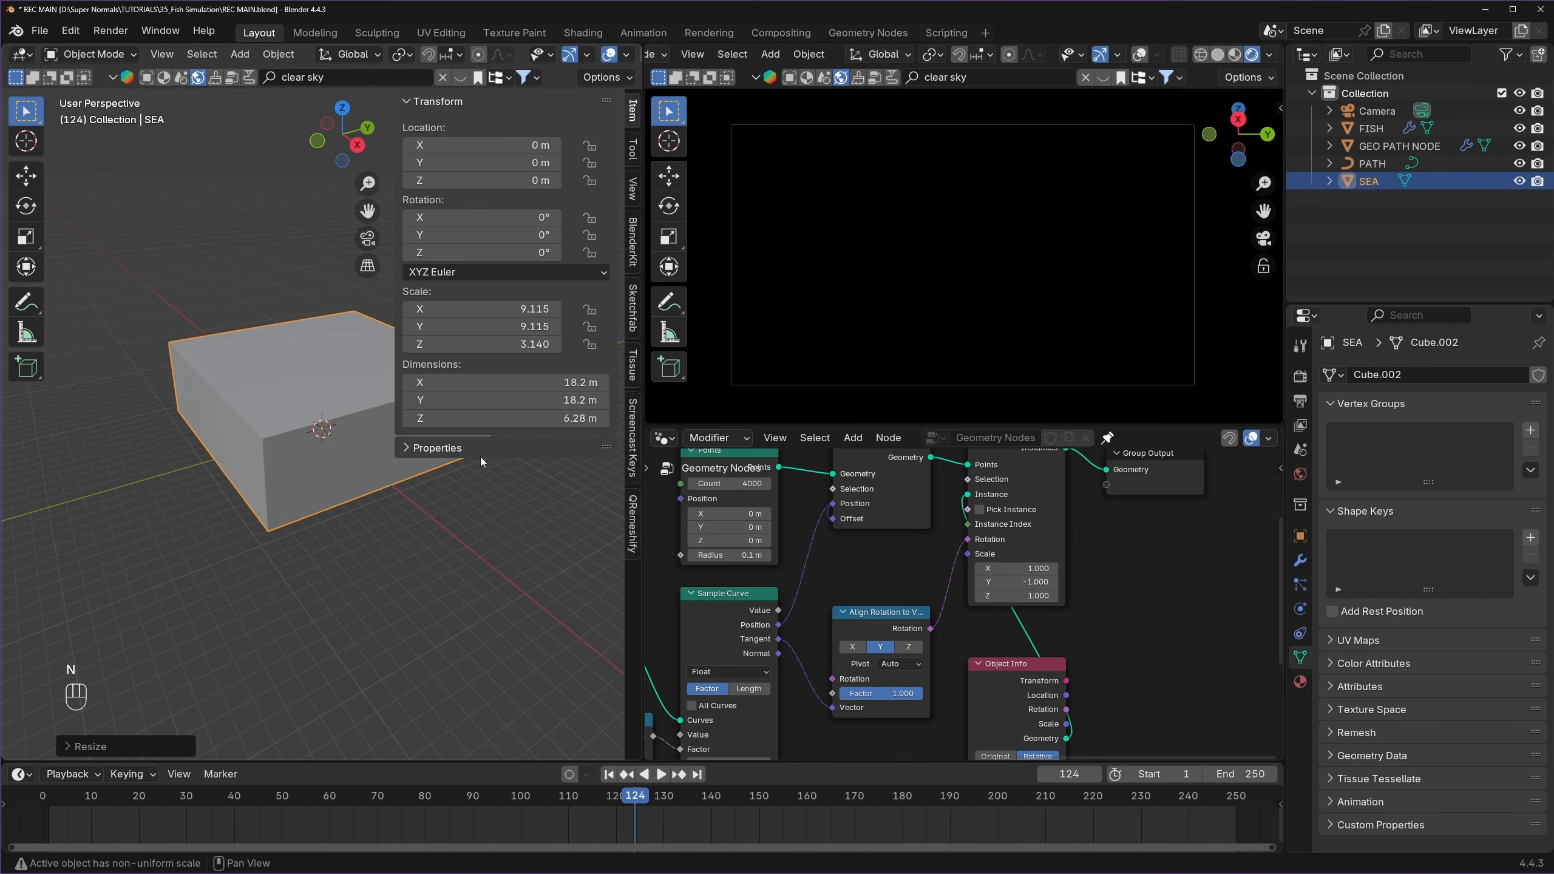
pyautogui.press('s')
pyautogui.hotkey('shift', 'z')
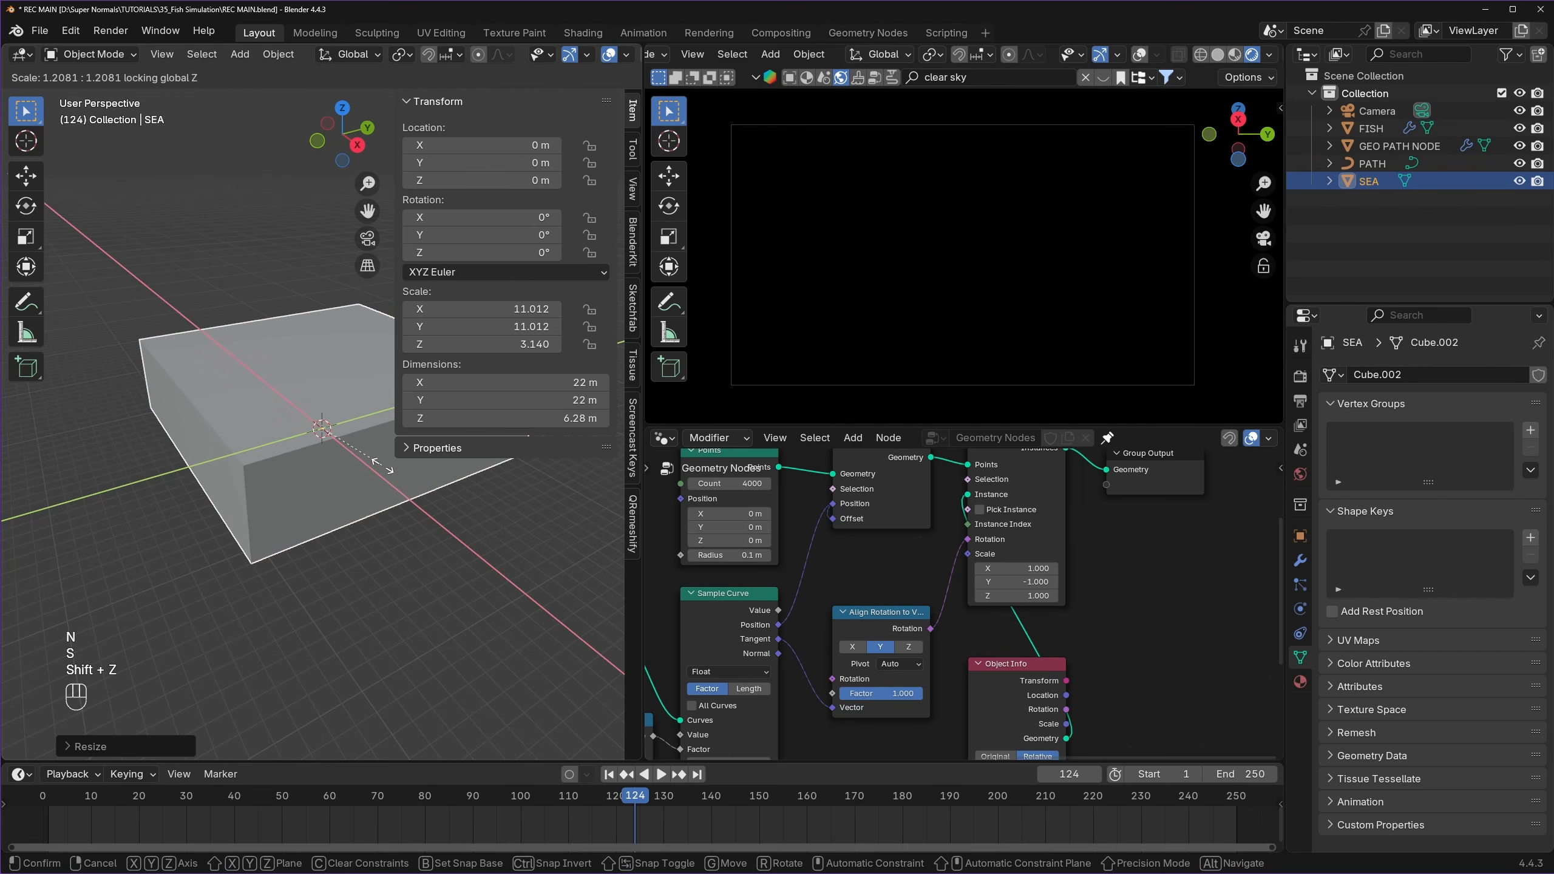
pyautogui.click(386, 466)
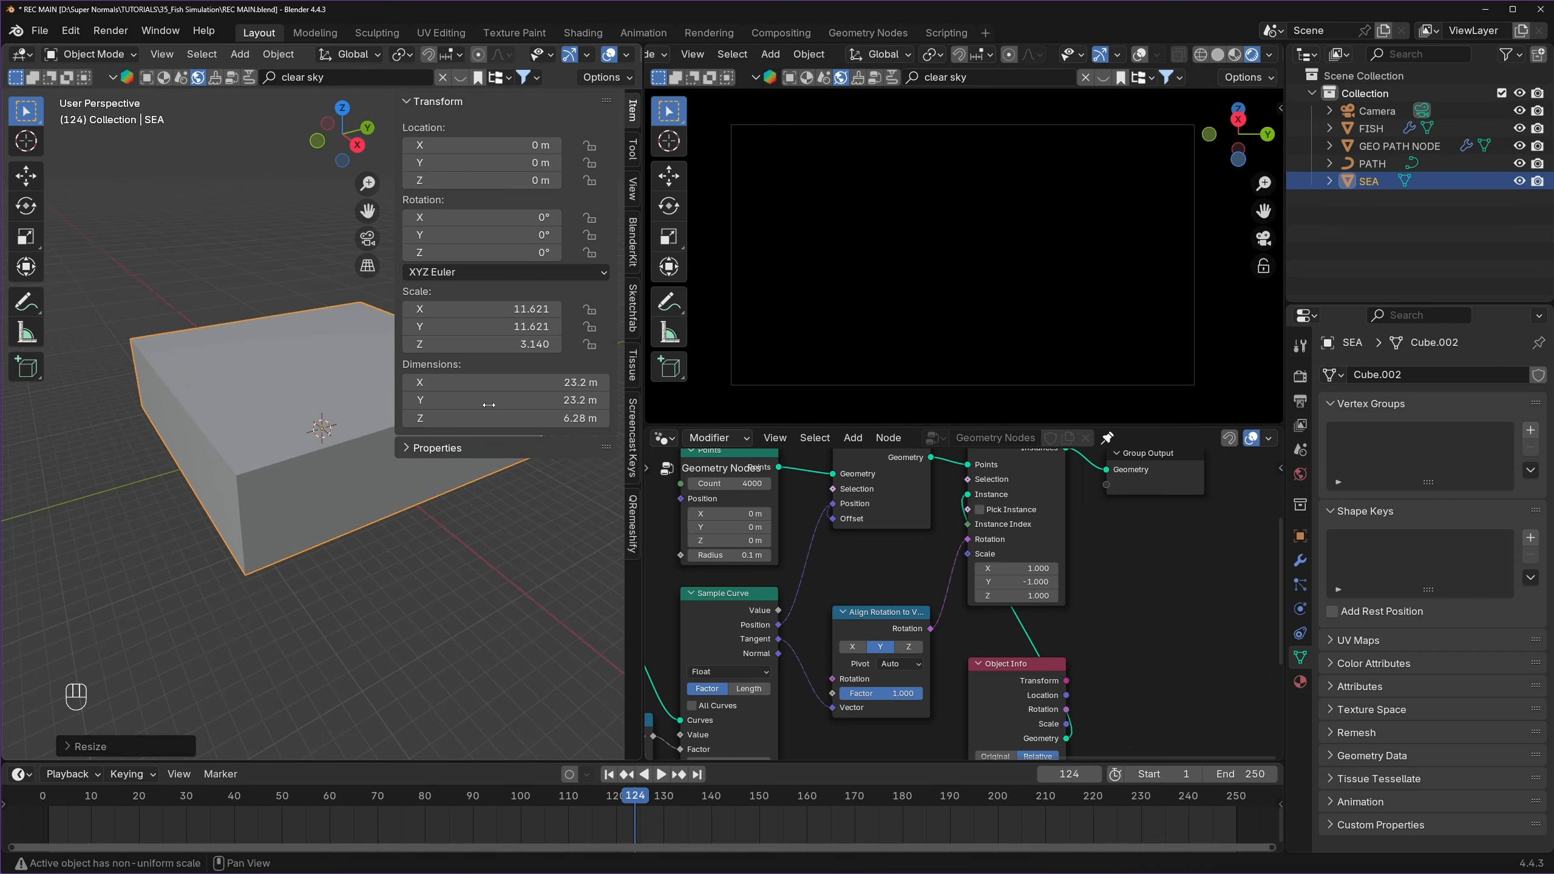
# - Apply the scale of the SEA box
pyautogui.press('n')
pyautogui.hotkey('ctrl', 'a')
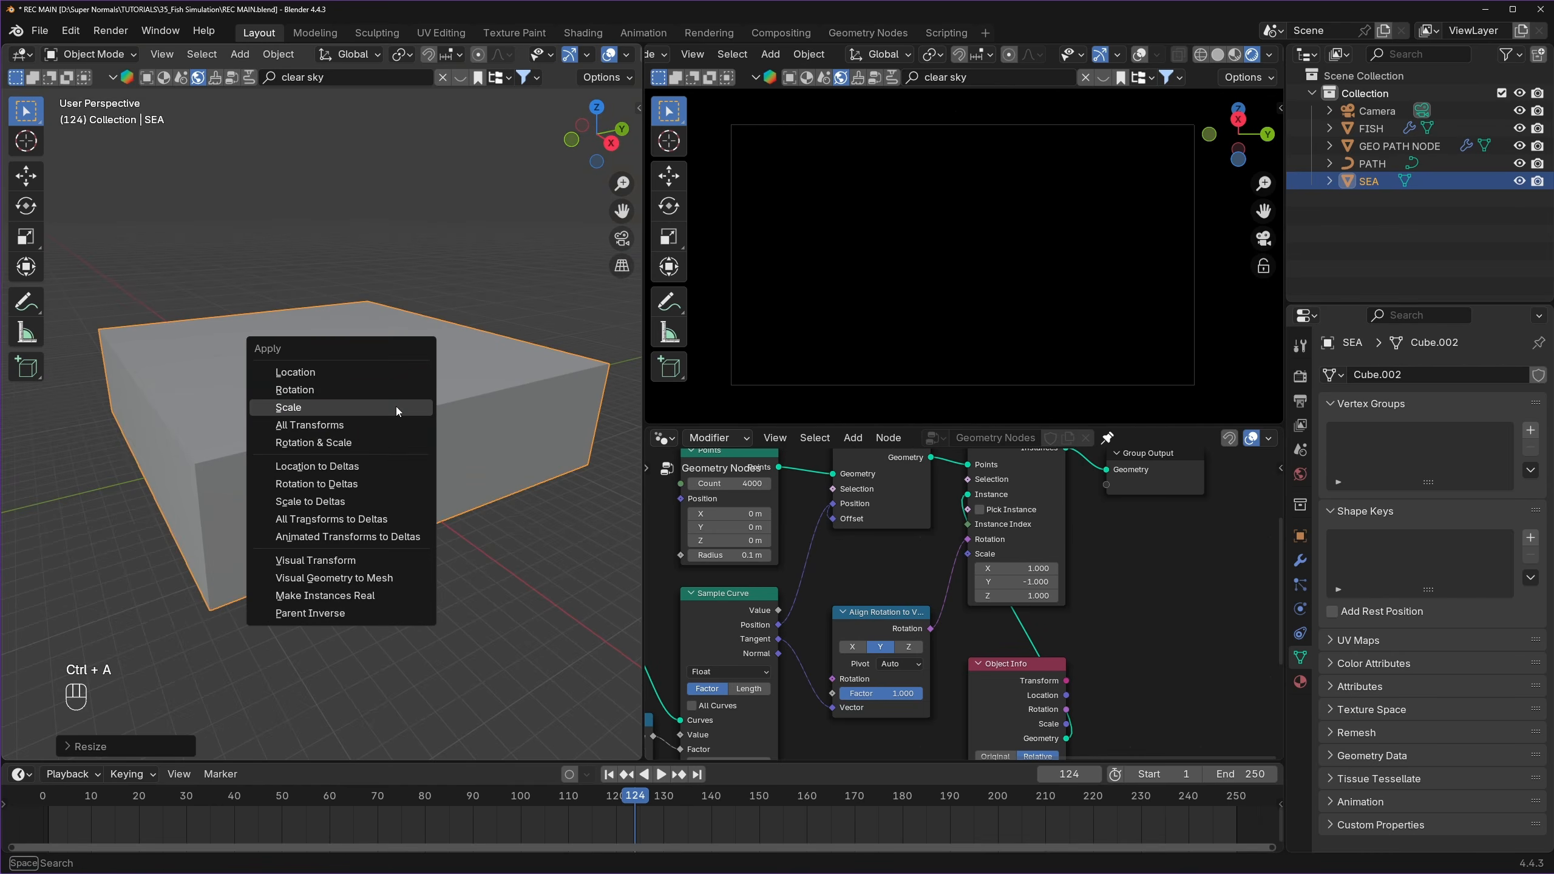
pyautogui.click(396, 406)
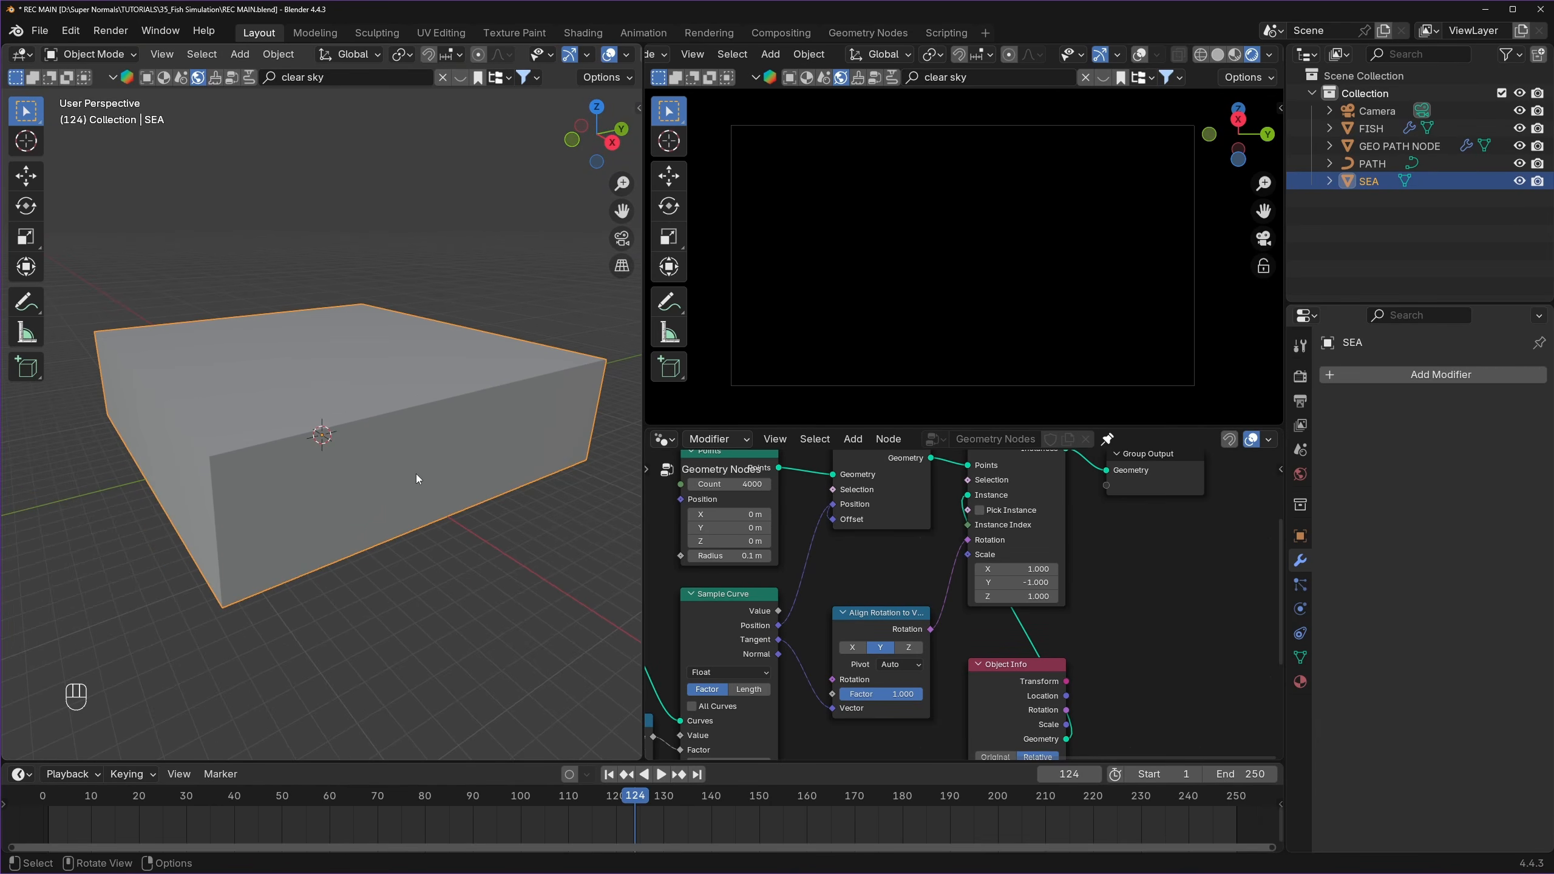
pyautogui.keyDown('shift'); pyautogui.moveTo(415, 475); pyautogui.dragTo(448, 473, button='middle'); pyautogui.keyUp('shift')
pyautogui.scroll(1, 424, 508)
pyautogui.scroll(-1, 424, 508)
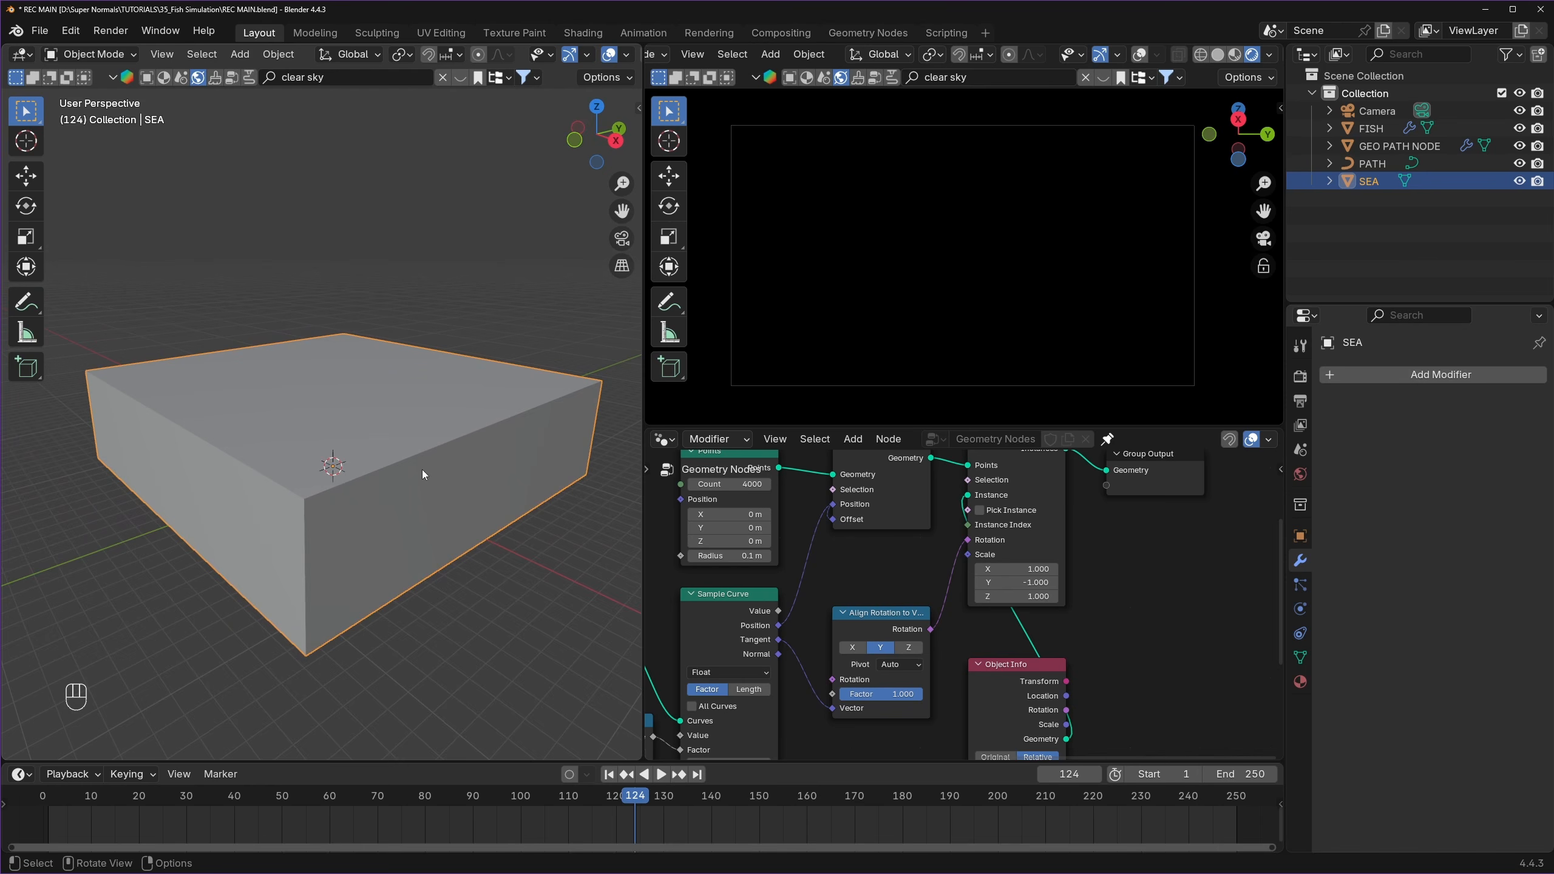
# - Add an Ocean modifier to the SEA box
pyautogui.moveTo(387, 377); pyautogui.dragTo(392, 461, button='middle')
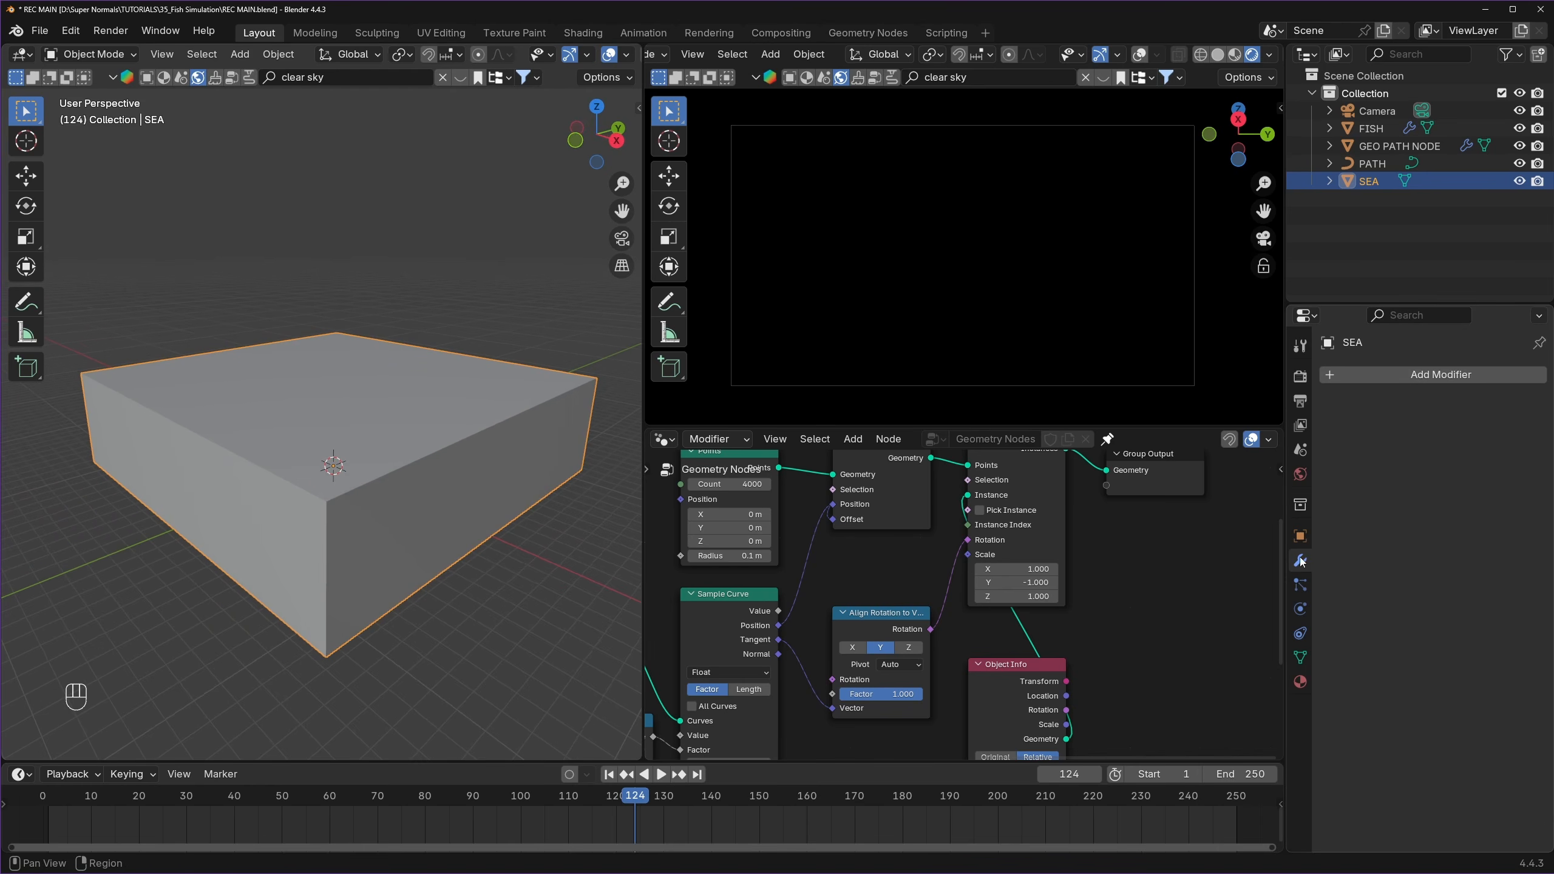
pyautogui.click(1412, 374)
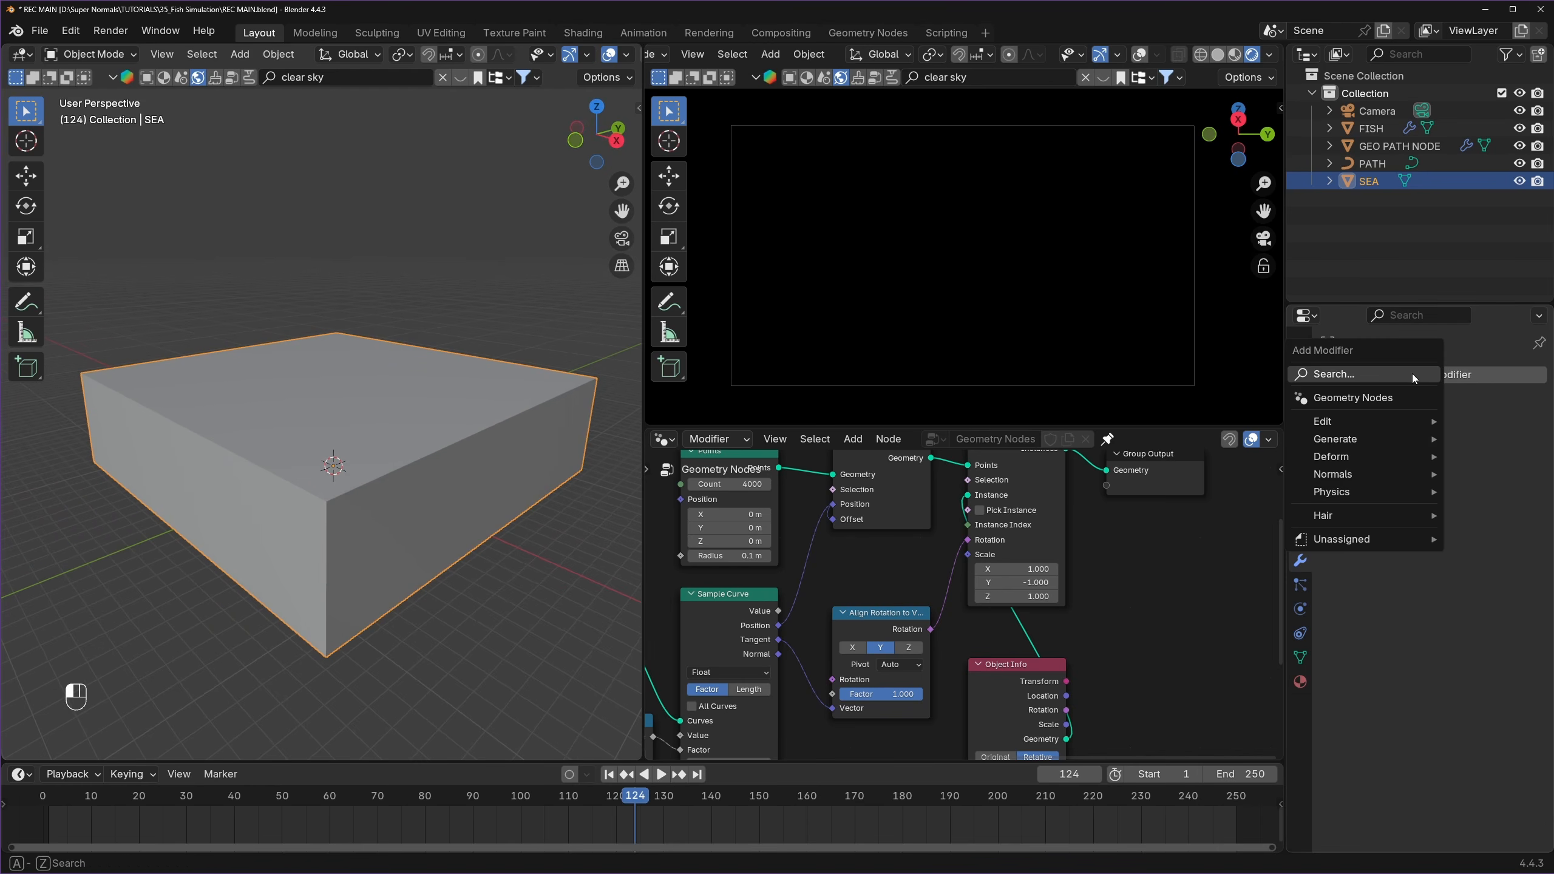
pyautogui.press('space')
pyautogui.write('ocea')
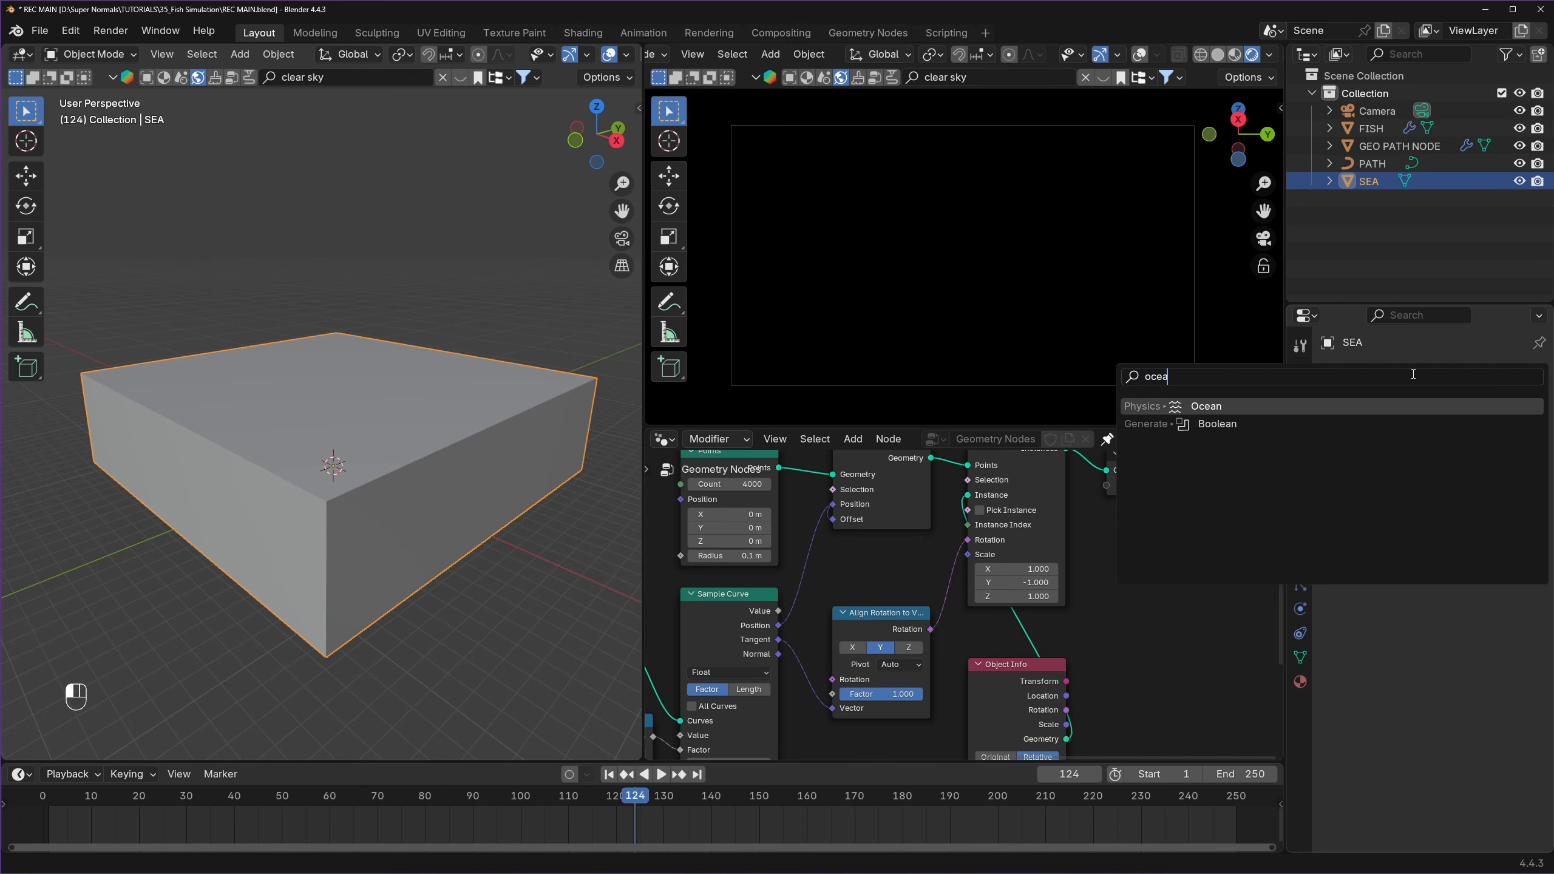
pyautogui.click(1232, 405)
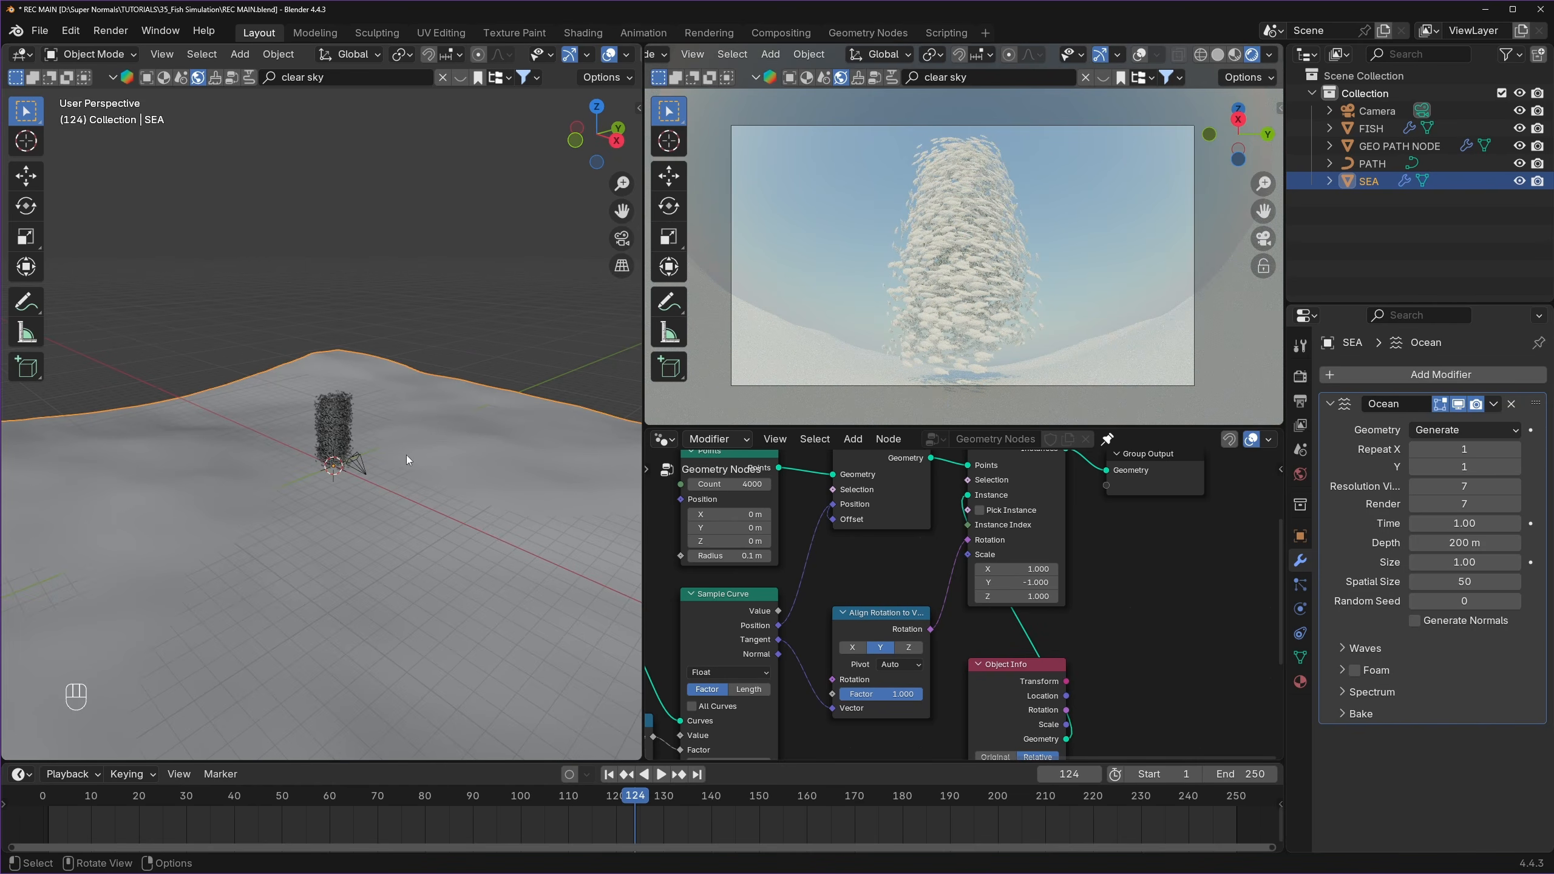
# - Set the geometry mode of SEA's Ocean modifier to Displace
pyautogui.moveTo(495, 484); pyautogui.dragTo(435, 496, button='middle')
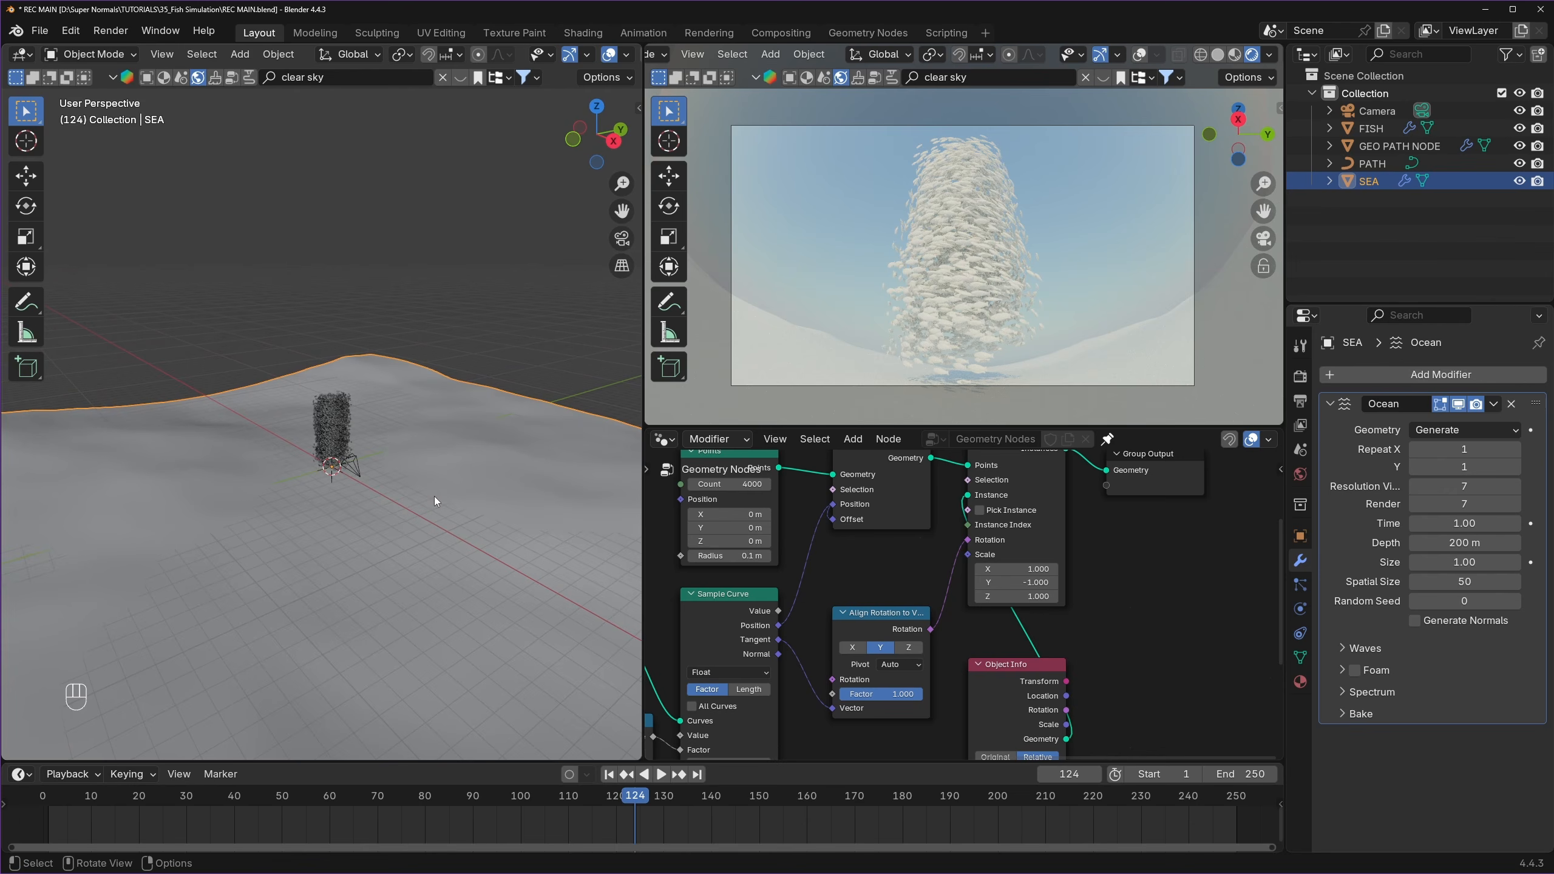
pyautogui.click(1459, 435)
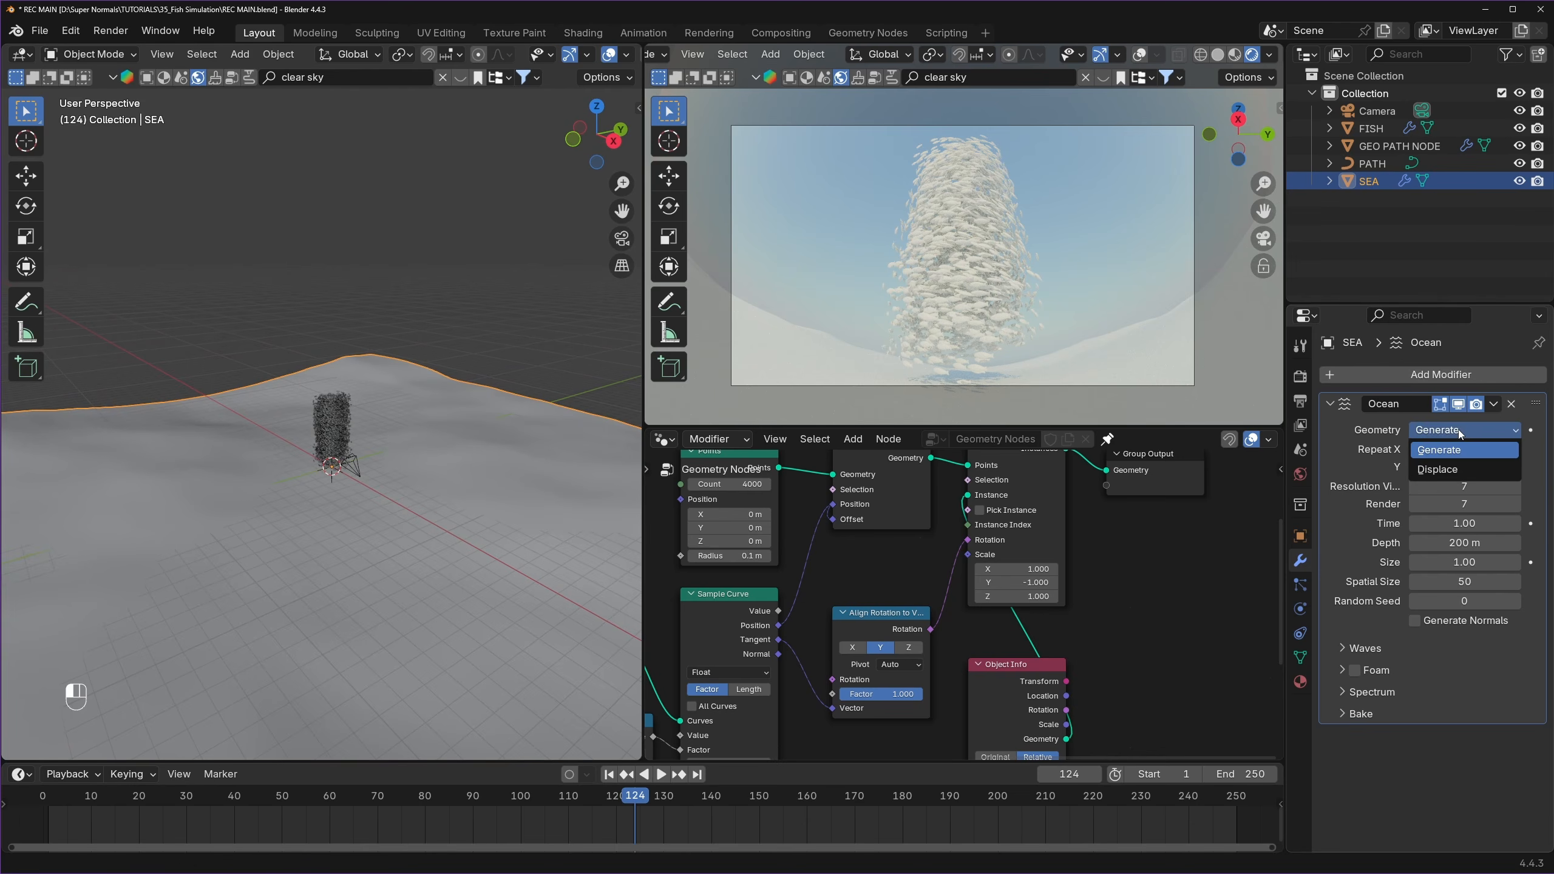
pyautogui.click(1453, 475)
pyautogui.moveTo(435, 452)
pyautogui.mouseDown(button='middle')
pyautogui.moveTo(395, 442)
pyautogui.moveTo(416, 458)
pyautogui.mouseUp(button='middle')
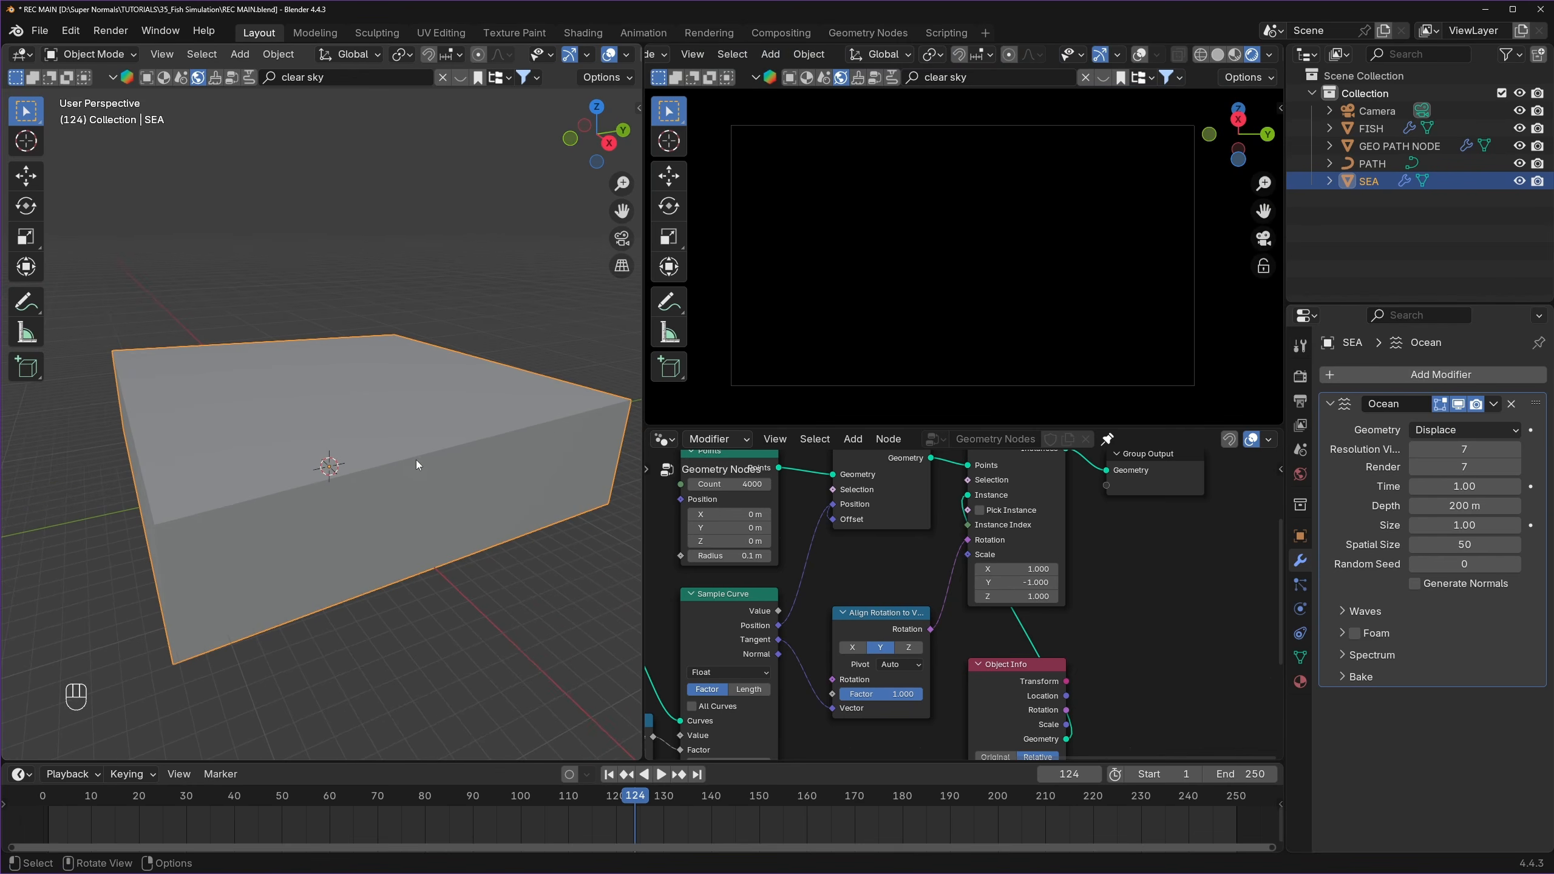
# - Subdivide the SEA box's mesh in Edit Mode and return to Object Mode
pyautogui.moveTo(311, 476); pyautogui.dragTo(401, 429, button='middle')
pyautogui.press('Tab')
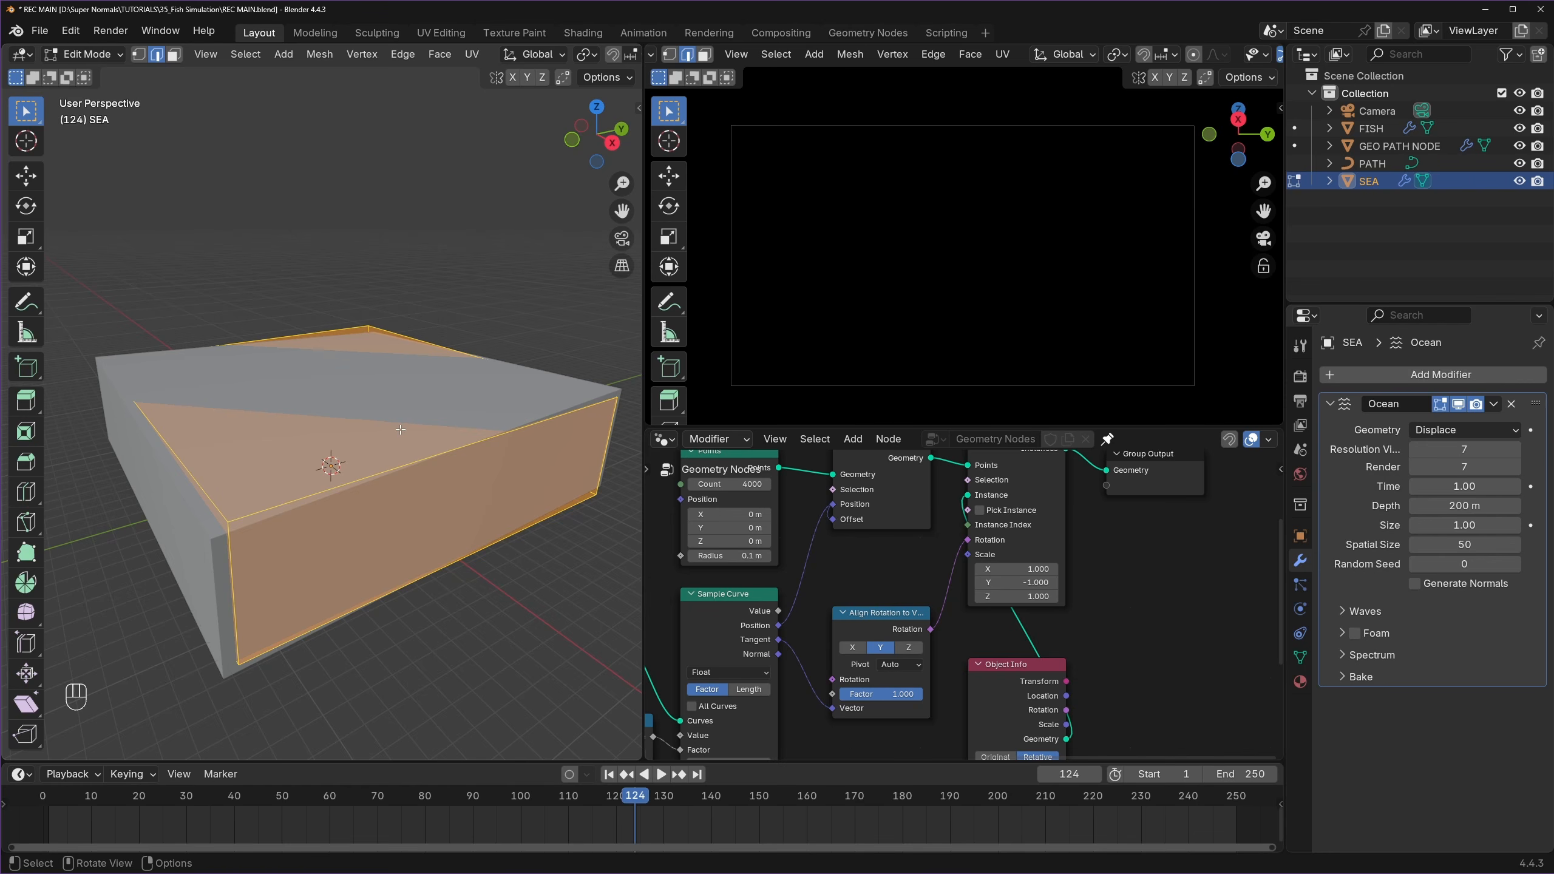
pyautogui.scroll(2, 377, 419)
pyautogui.rightClick(376, 406)
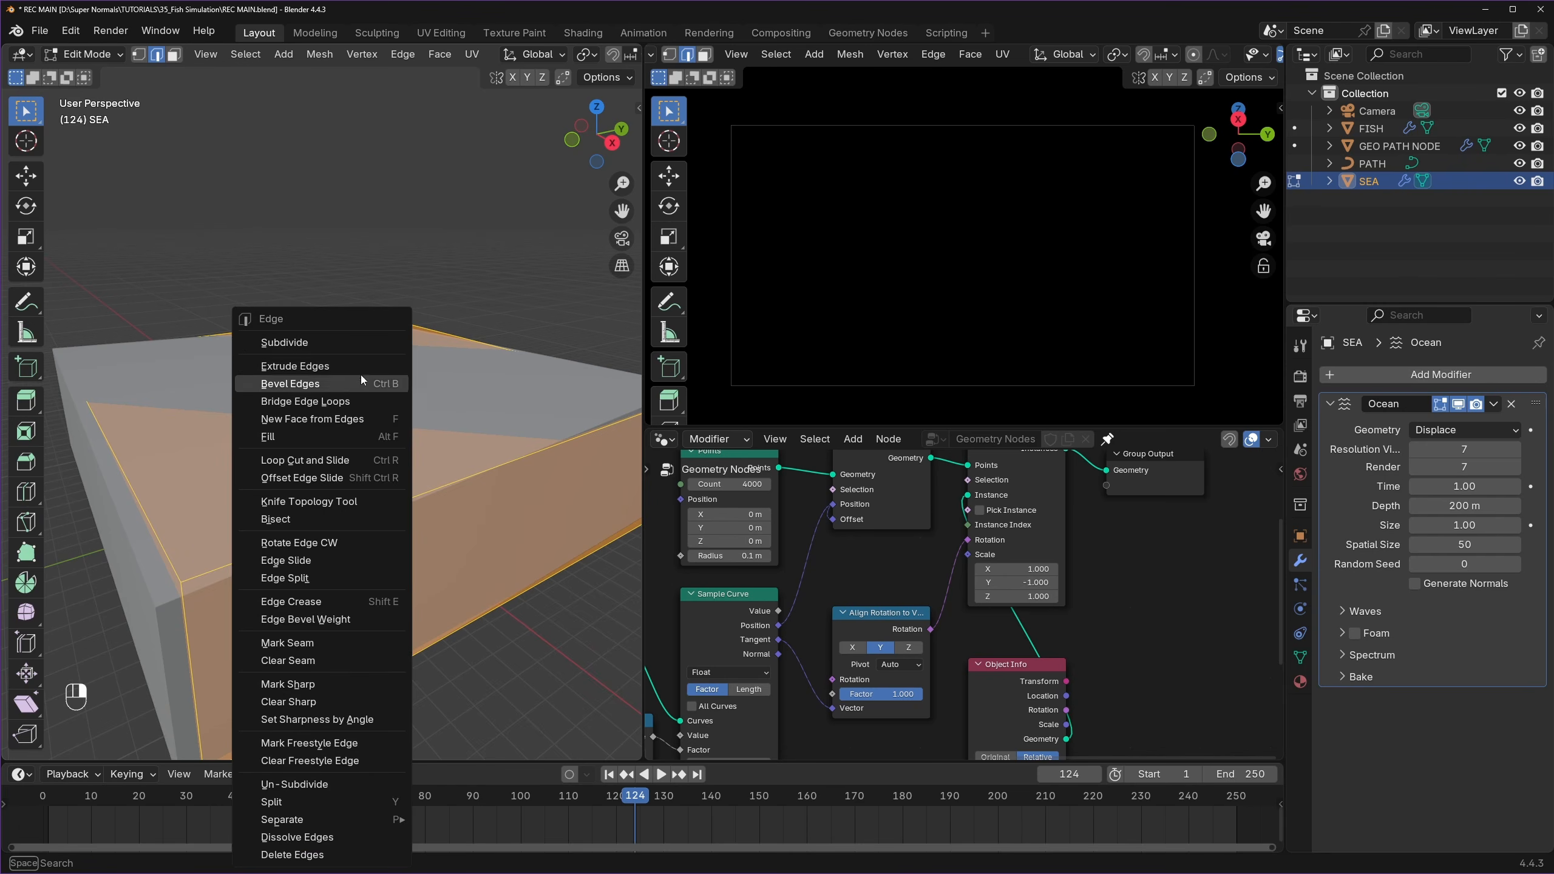
pyautogui.click(342, 346)
pyautogui.press('Tab')
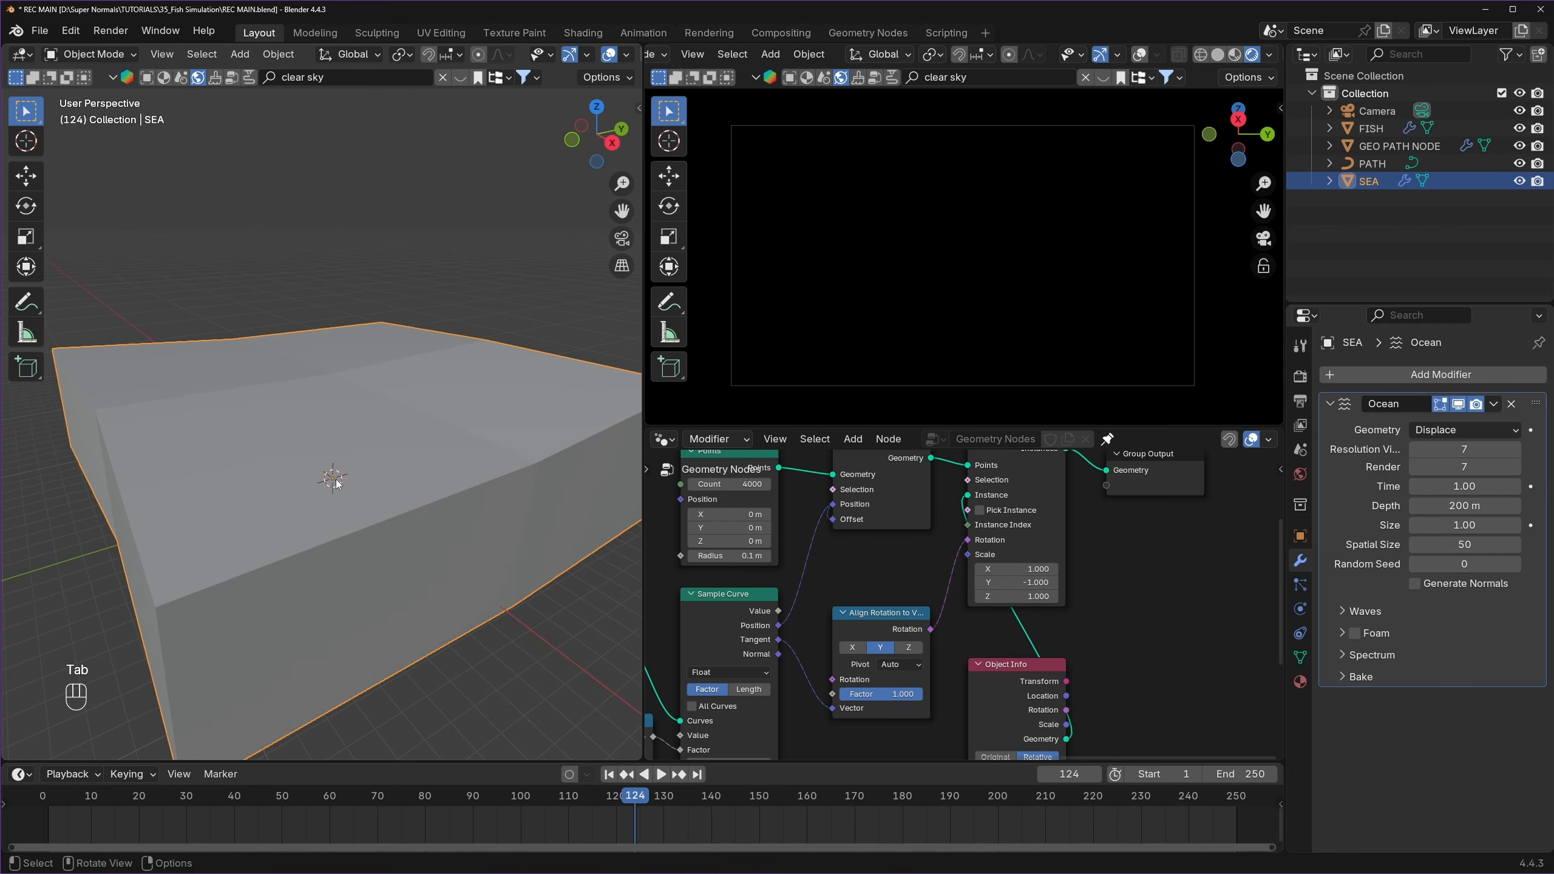
pyautogui.scroll(-3, 342, 481)
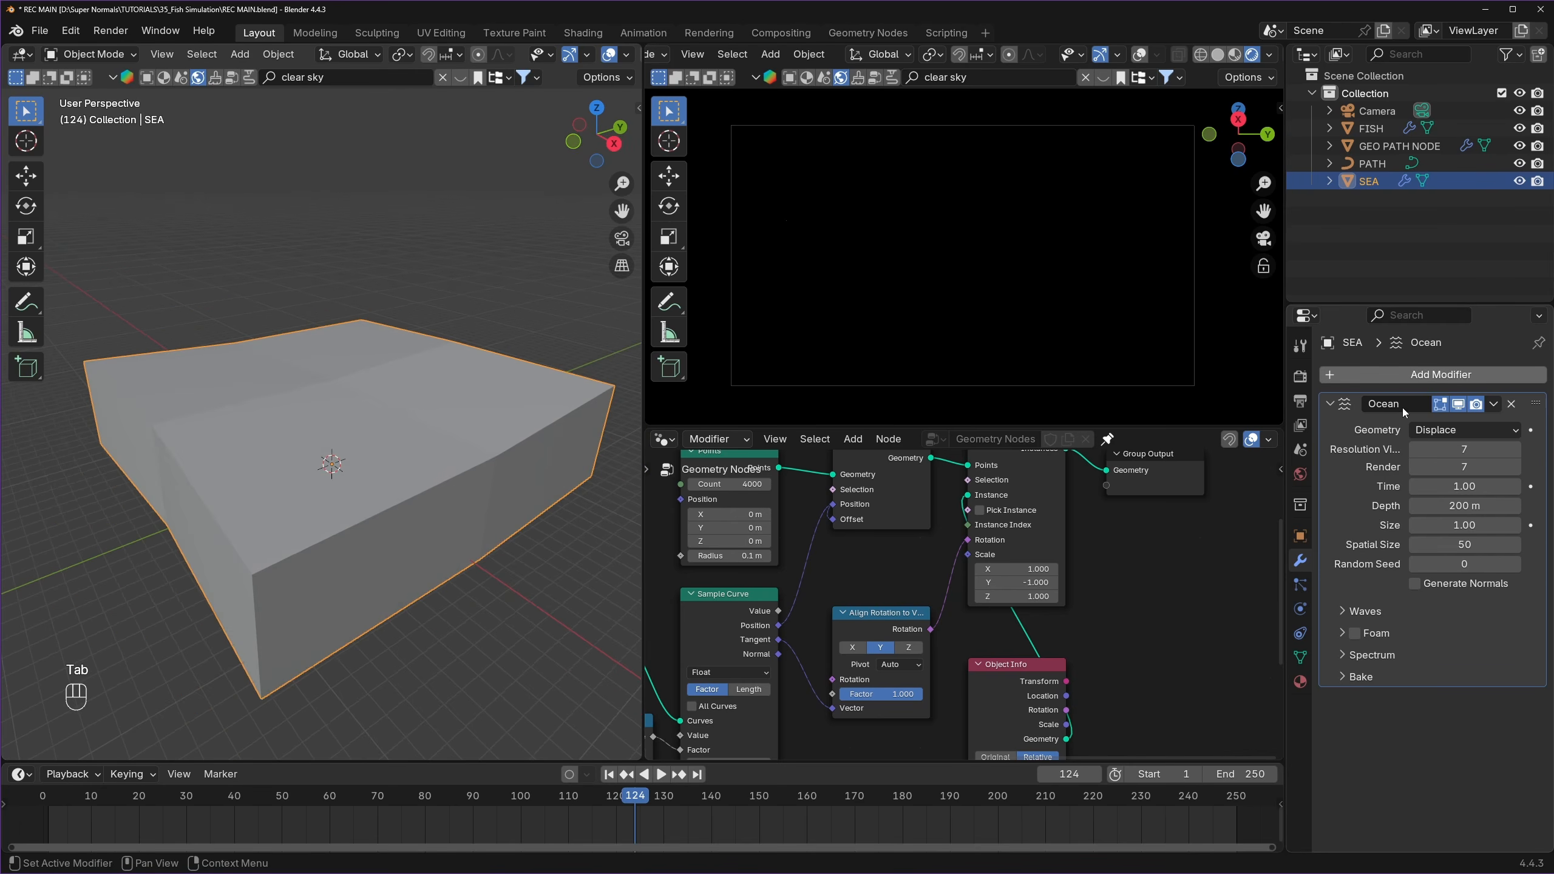
# - Add a Subdivision Surface modifier to SEA and place it above the Ocean modifier in the stack
pyautogui.click(1441, 374)
pyautogui.press('space')
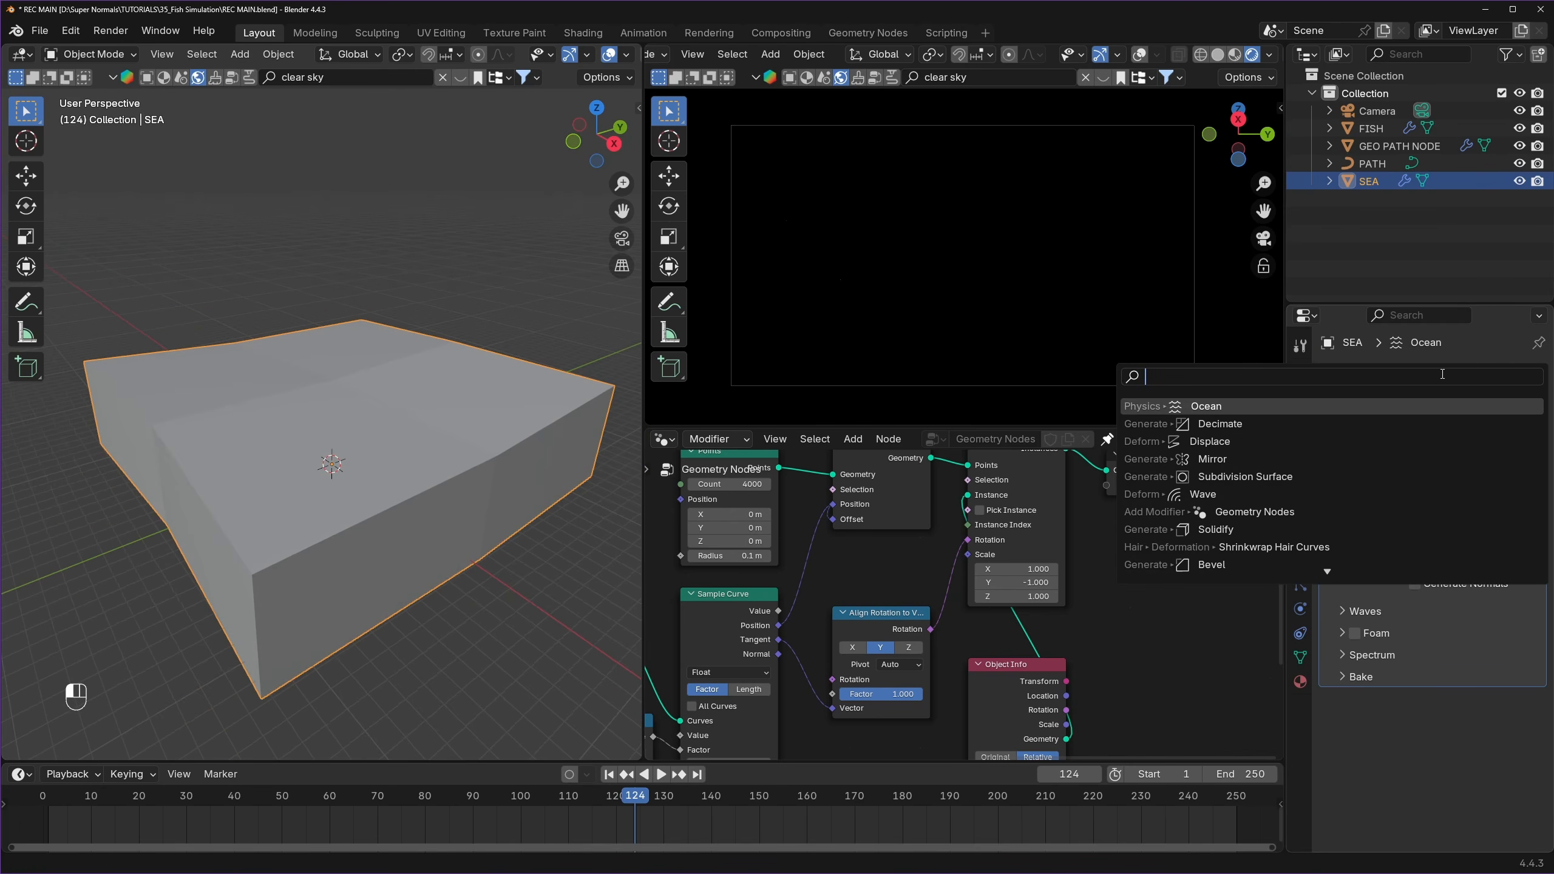
pyautogui.write('sub')
pyautogui.press('Return')
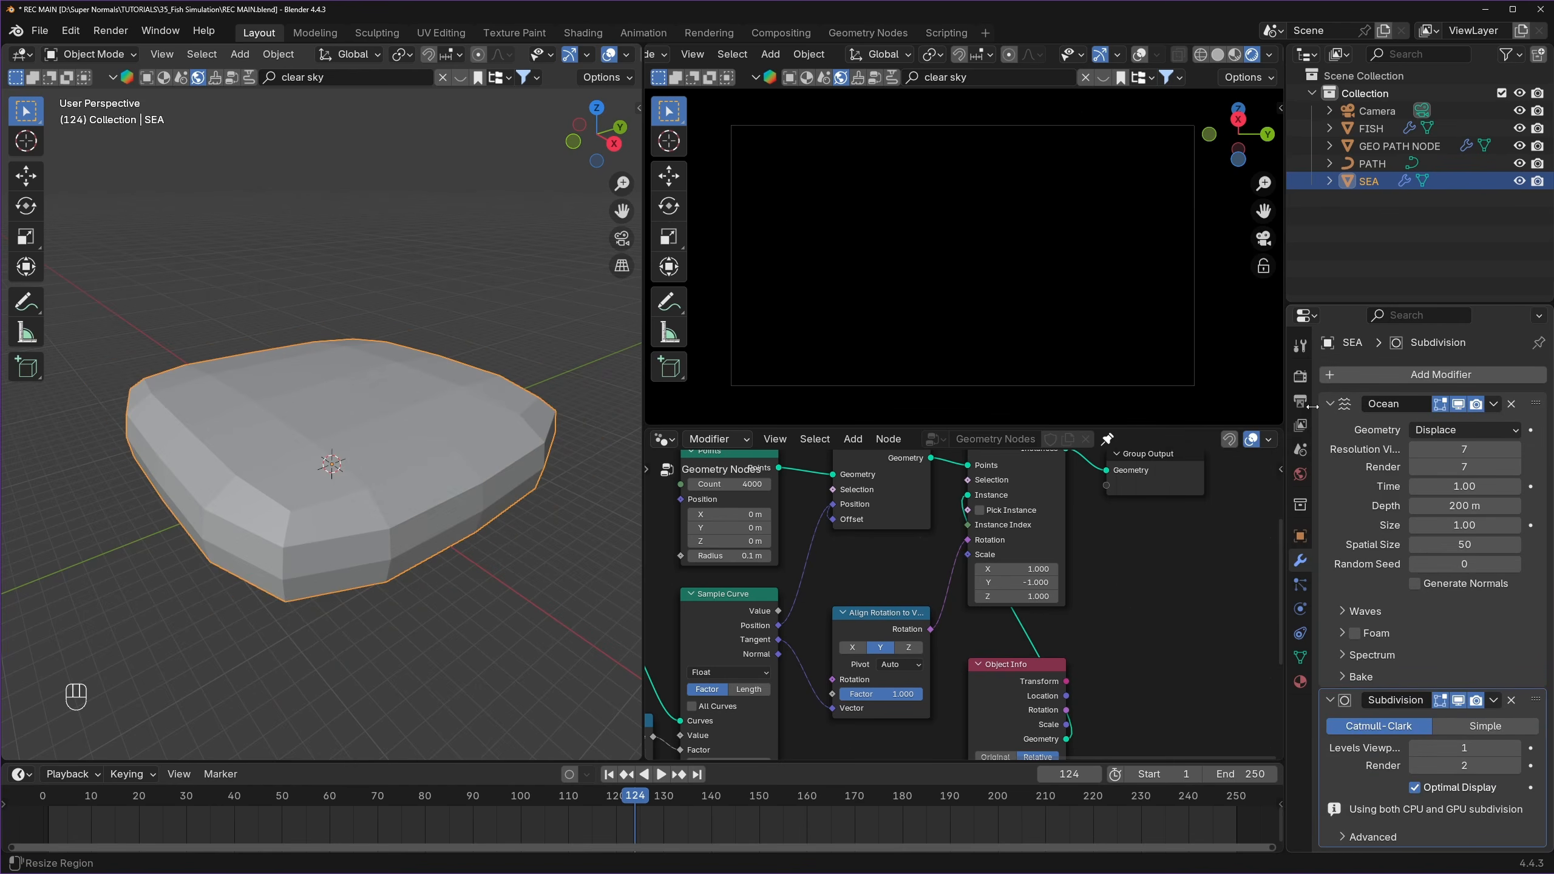
pyautogui.moveTo(1536, 699); pyautogui.dragTo(1536, 405)
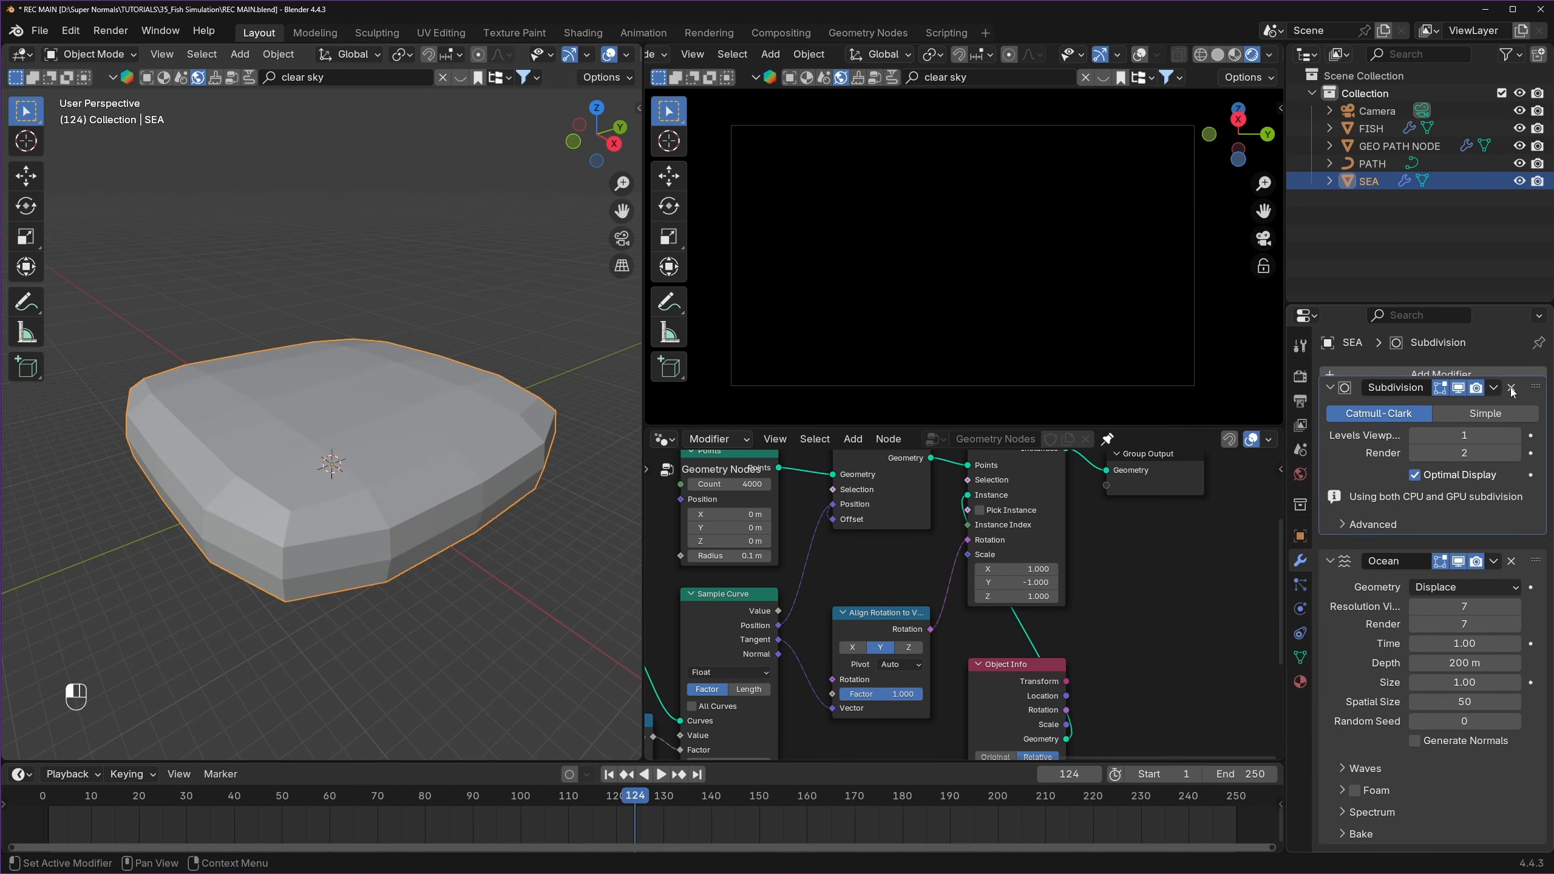
pyautogui.moveTo(345, 430); pyautogui.dragTo(393, 407, button='middle')
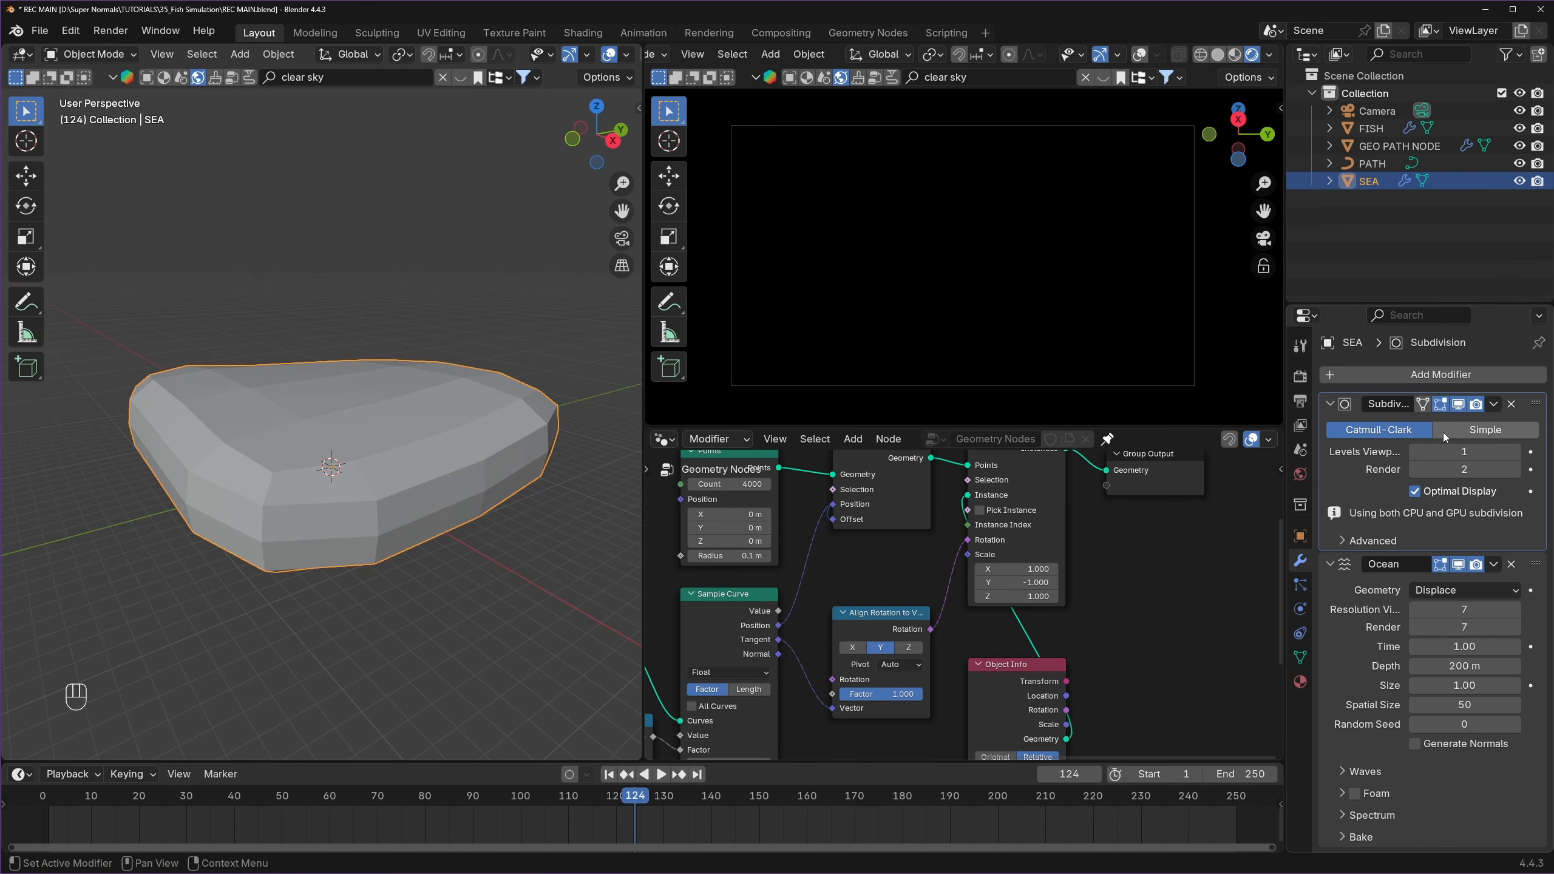
# - Switch SEA's Subdivision modifier to Simple and set both its viewport and render levels to 6
pyautogui.click(1486, 430)
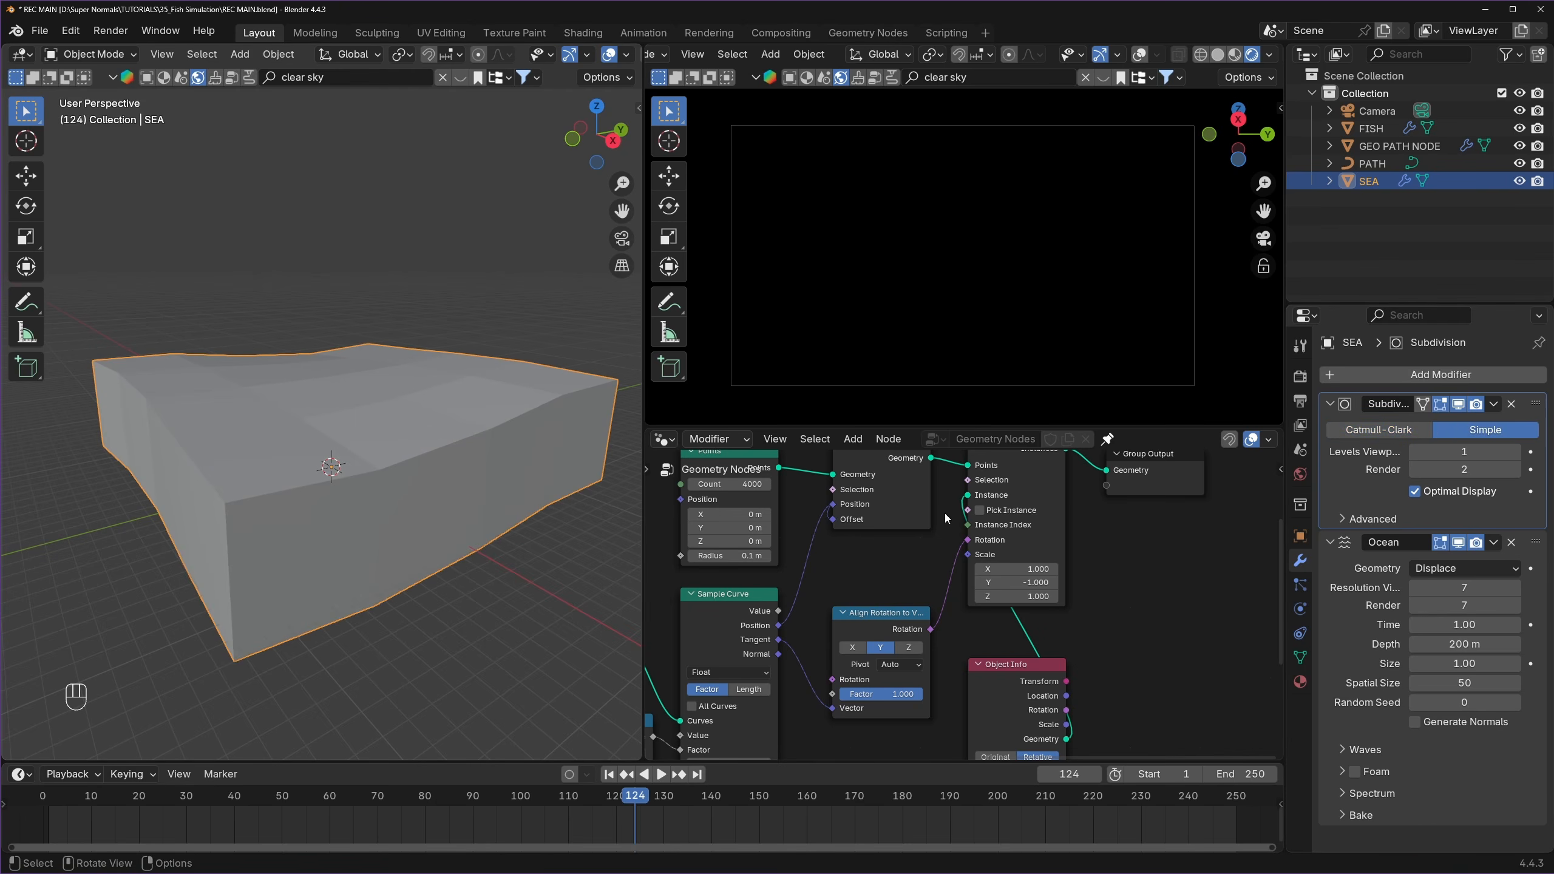
pyautogui.click(1464, 452)
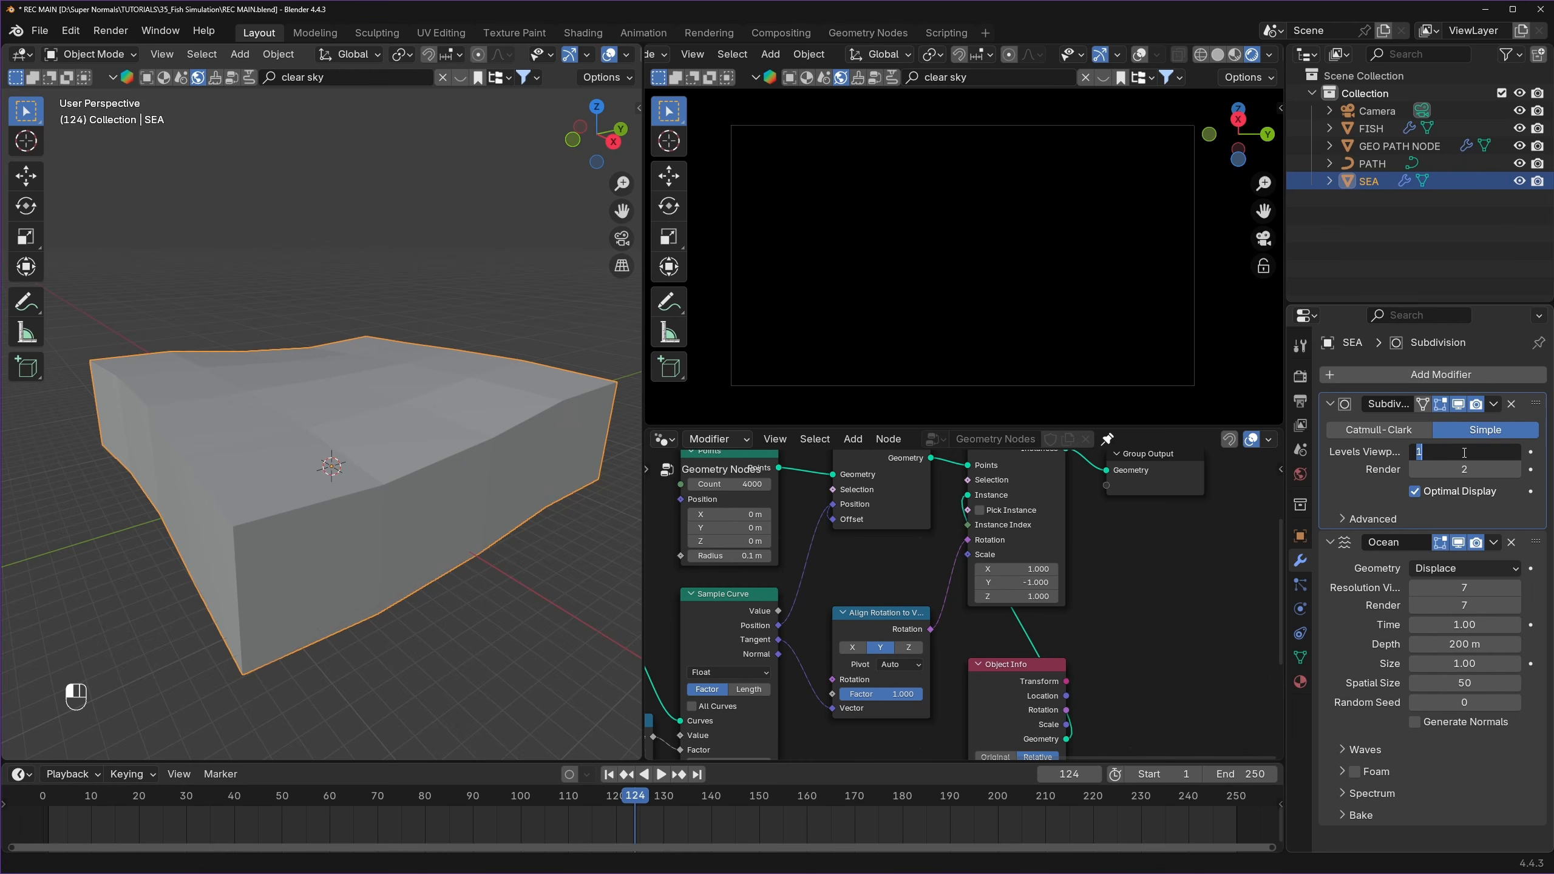
pyautogui.write('6')
pyautogui.press('Return')
pyautogui.click(1466, 470)
pyautogui.write('6')
pyautogui.press('Return')
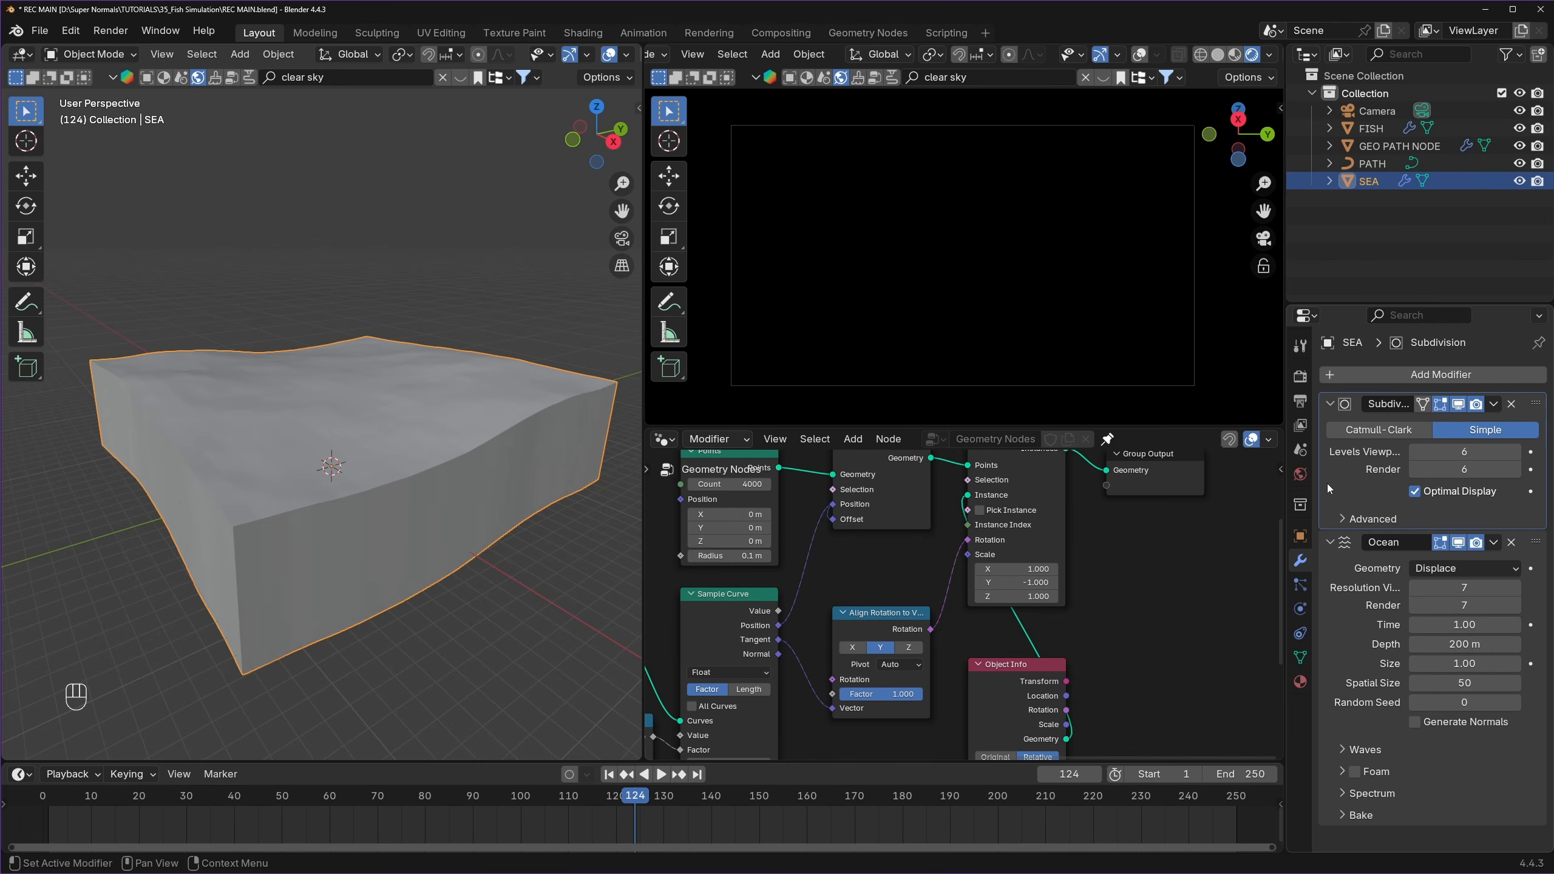
pyautogui.scroll(3, 505, 508)
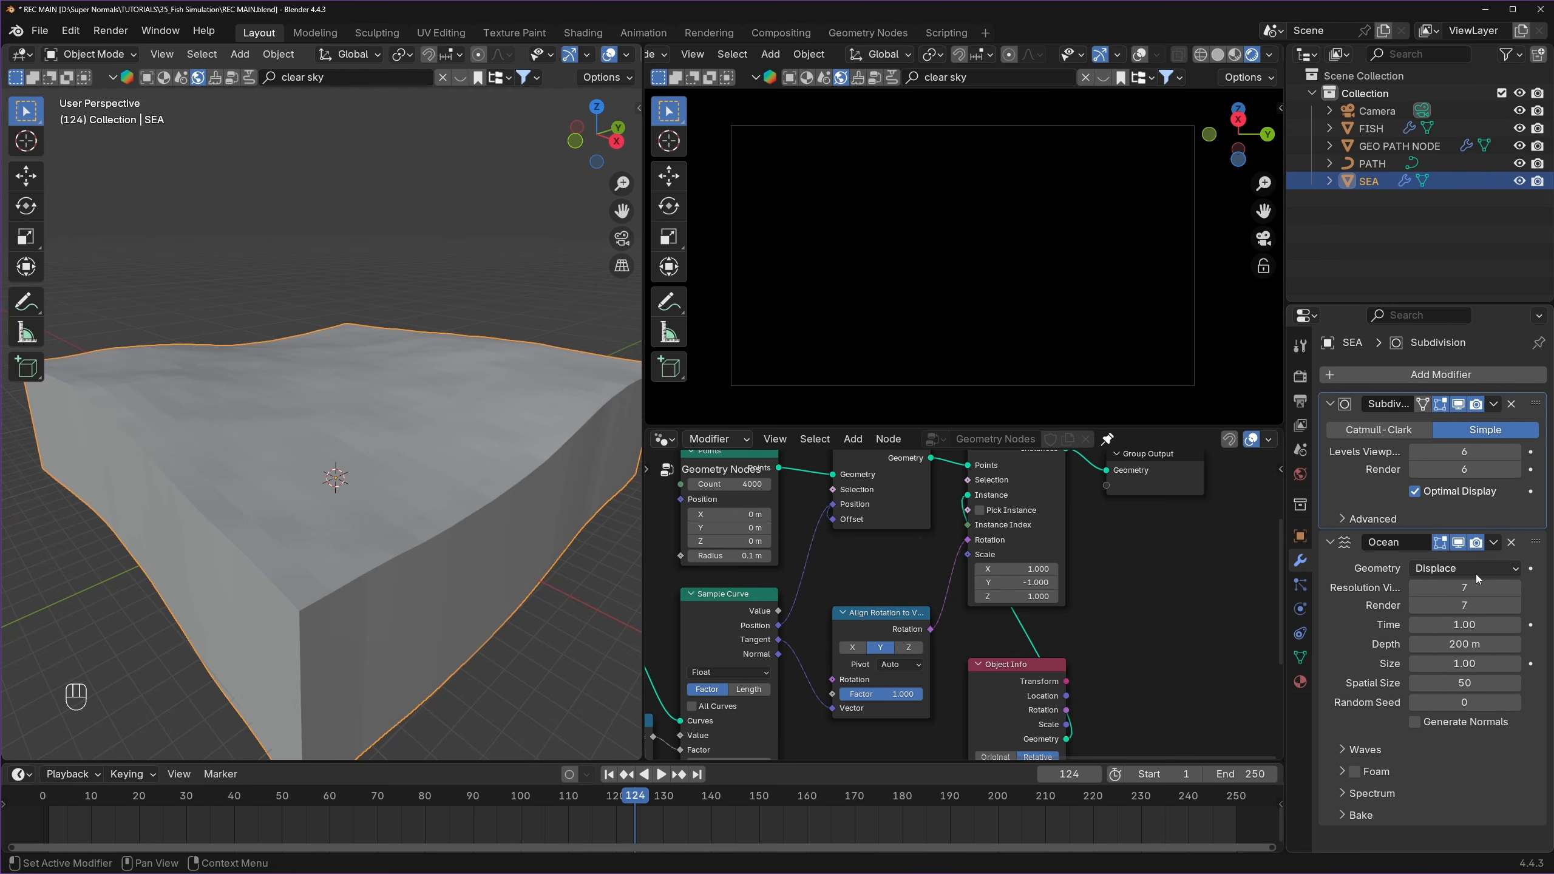
# - Set the Ocean modifier's viewport and render resolution to 25 and its depth to 90 m
pyautogui.click(1462, 588)
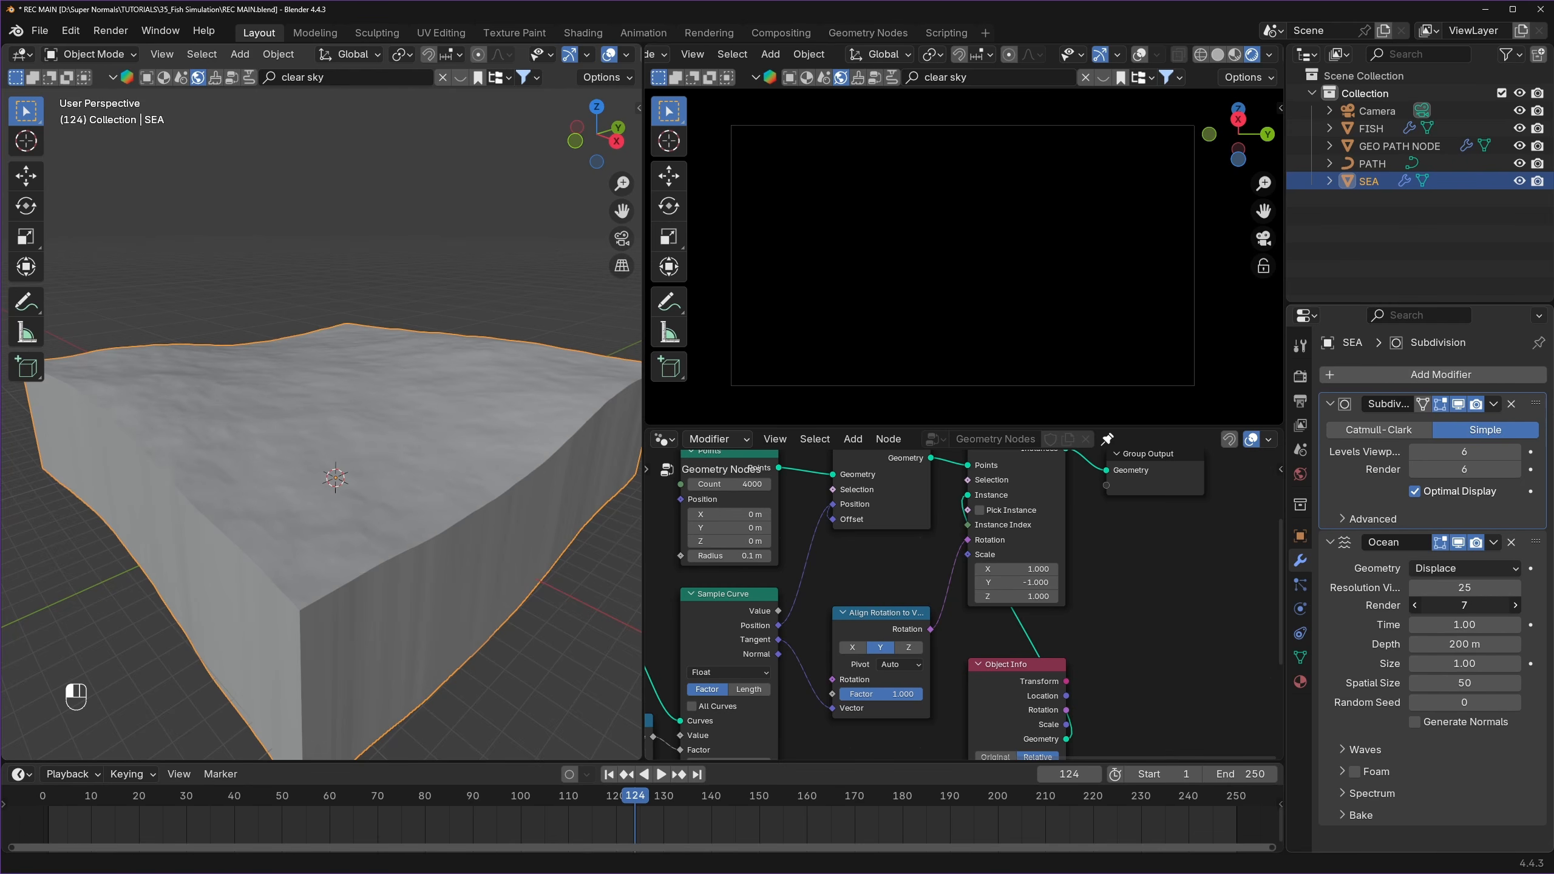
pyautogui.press('Return')
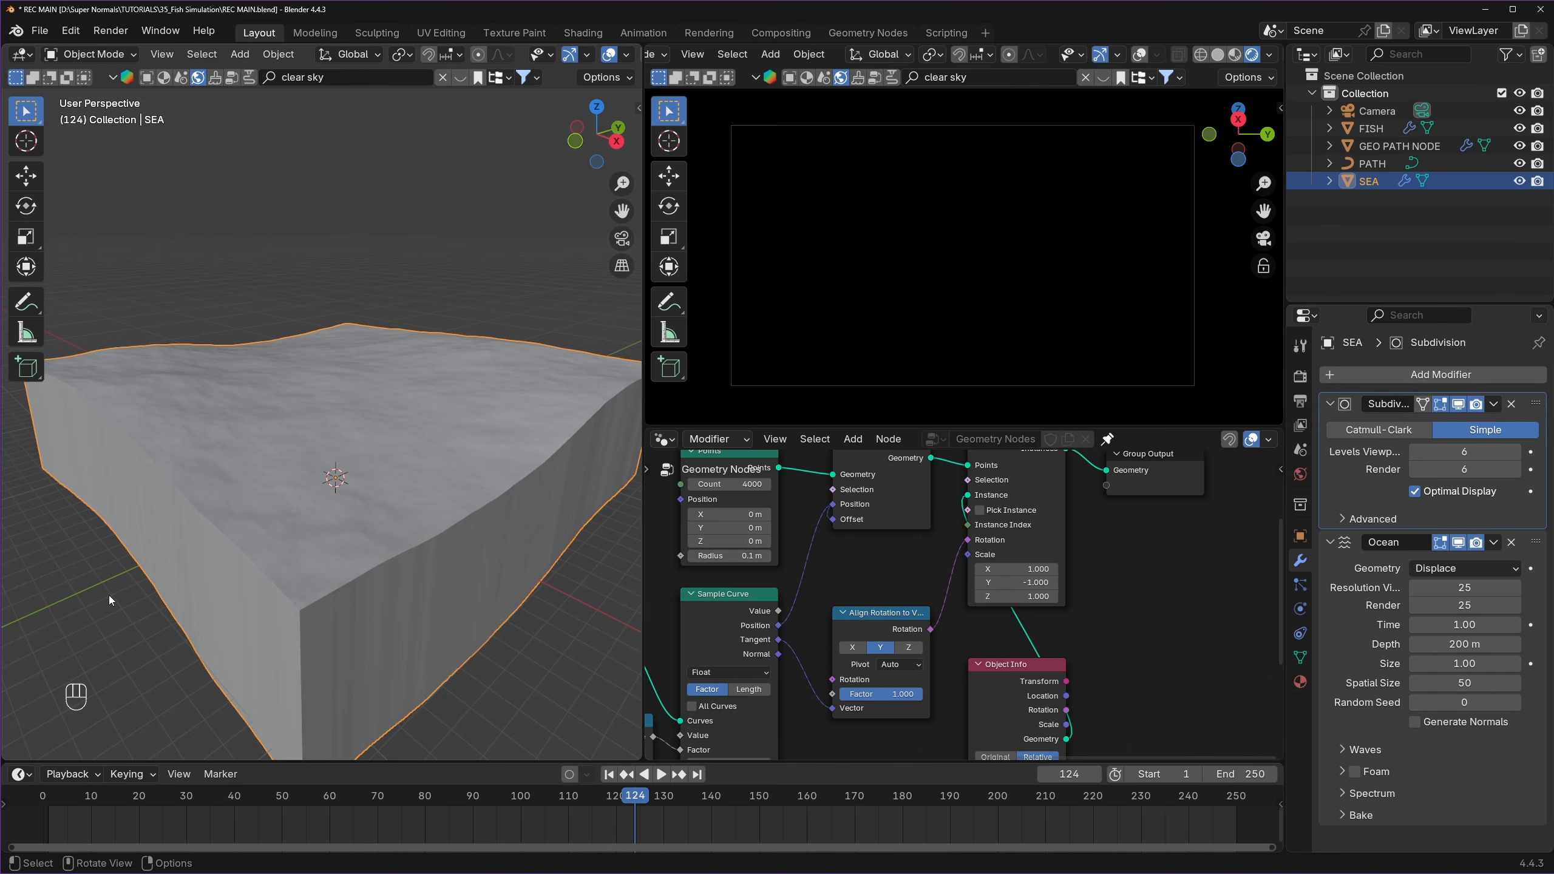
pyautogui.click(1454, 640)
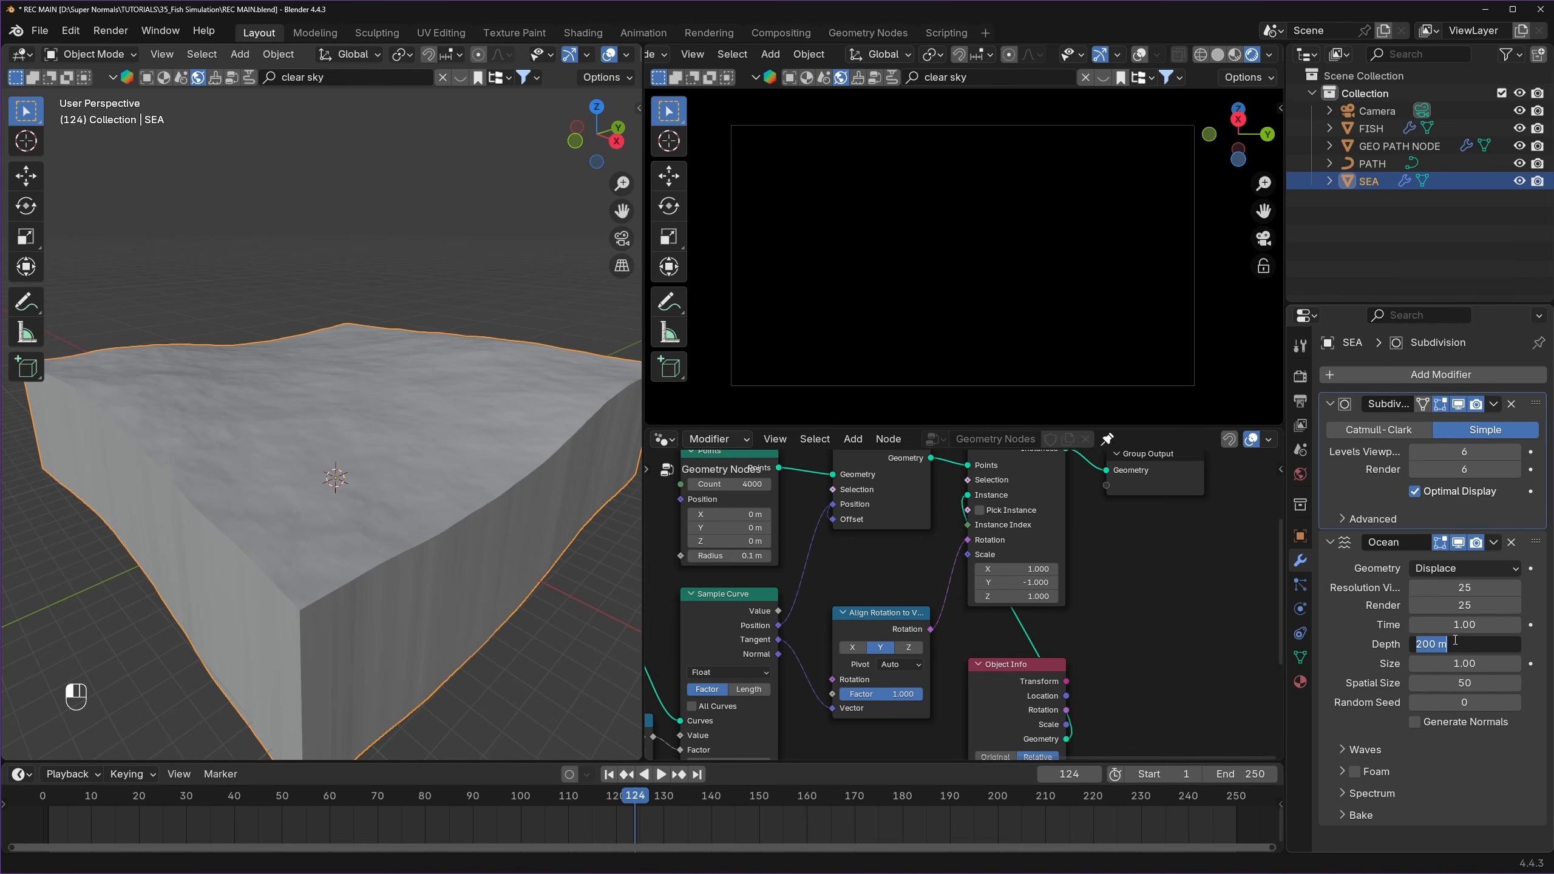
pyautogui.write('90')
pyautogui.press('Return')
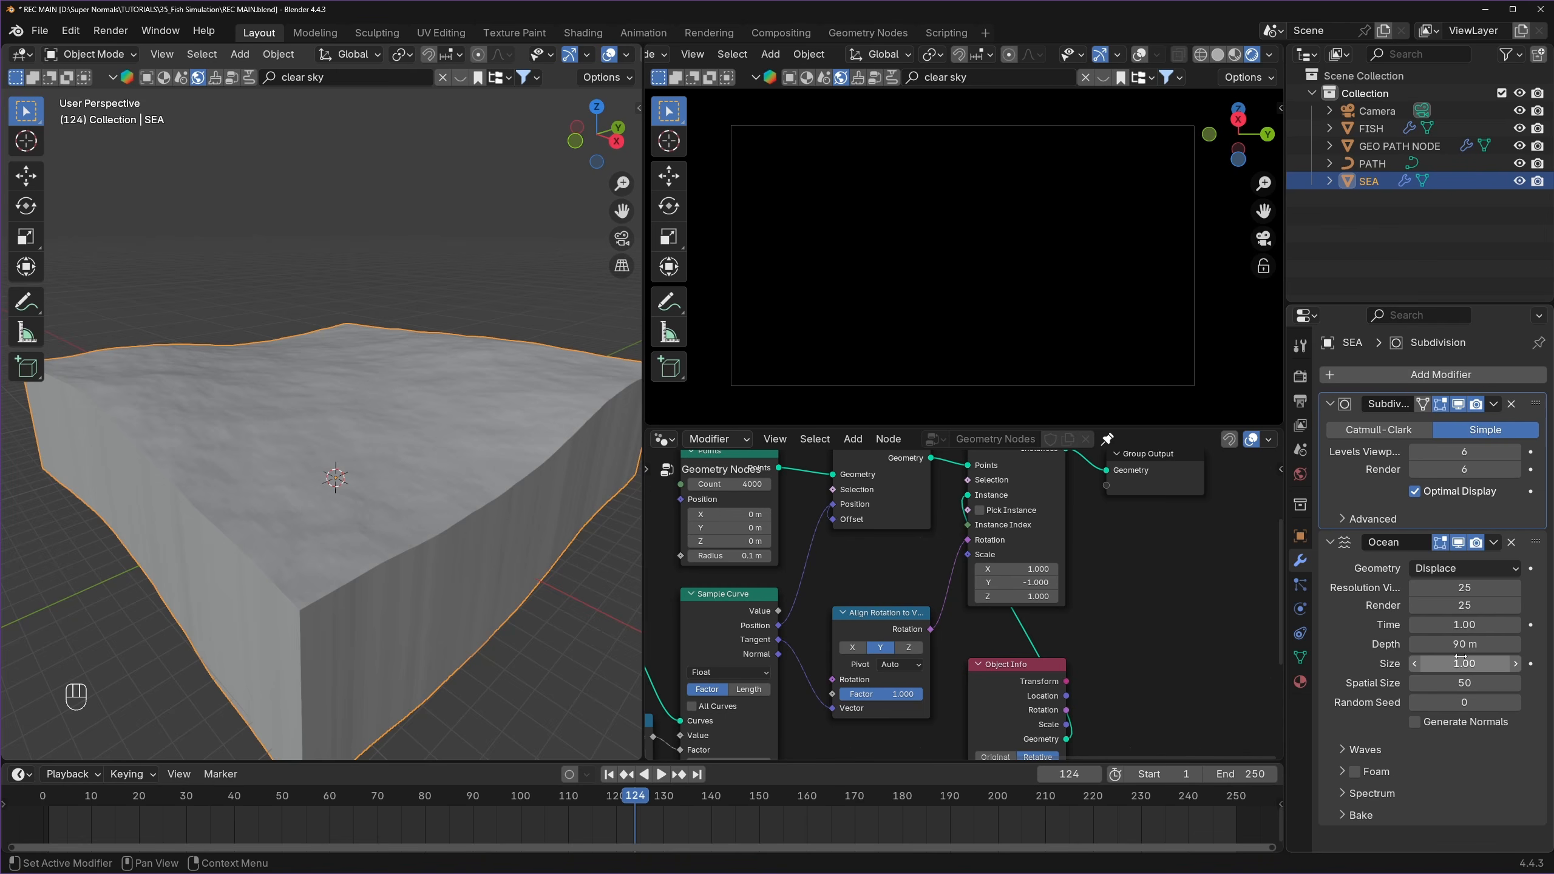
# - Set the Ocean modifier's size to 0.88 and its spatial size to 30
pyautogui.click(1462, 658)
pyautogui.write('0')
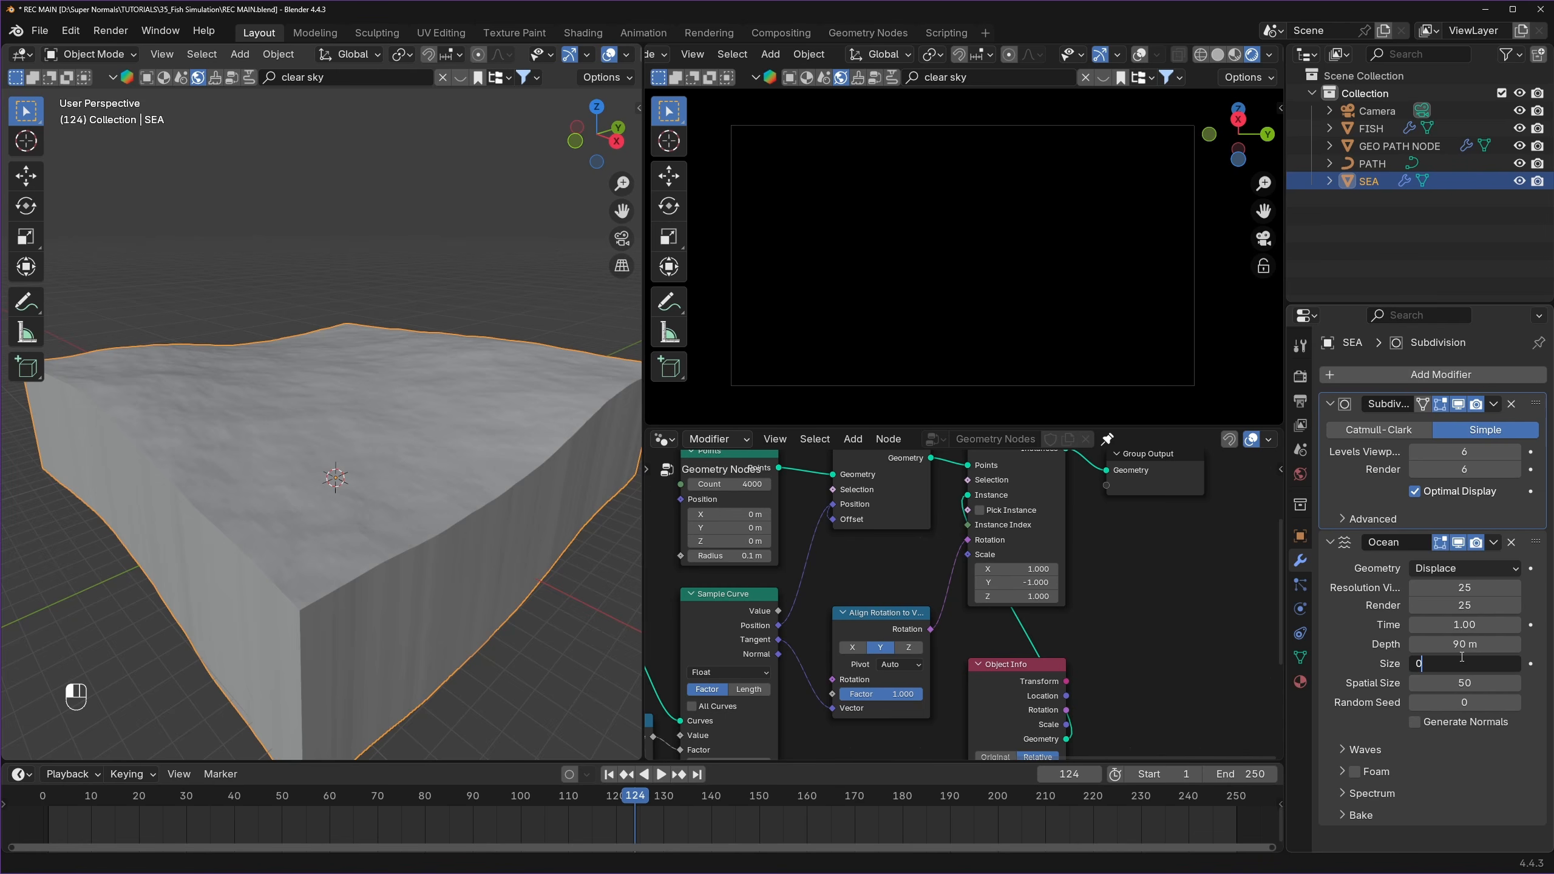
pyautogui.write('.88')
pyautogui.press('Return')
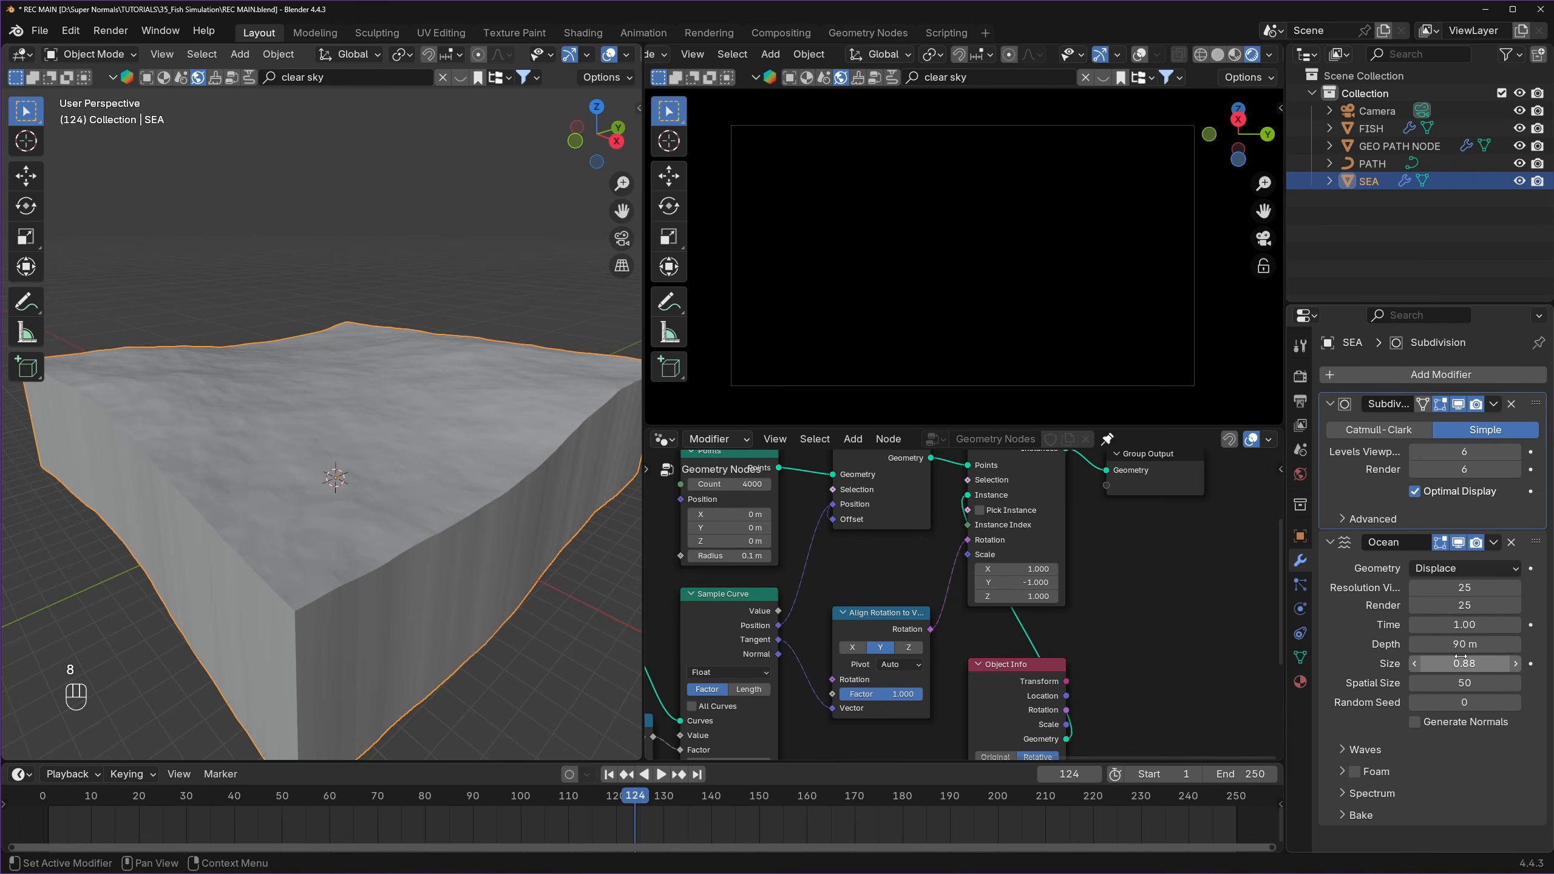
pyautogui.click(1345, 671)
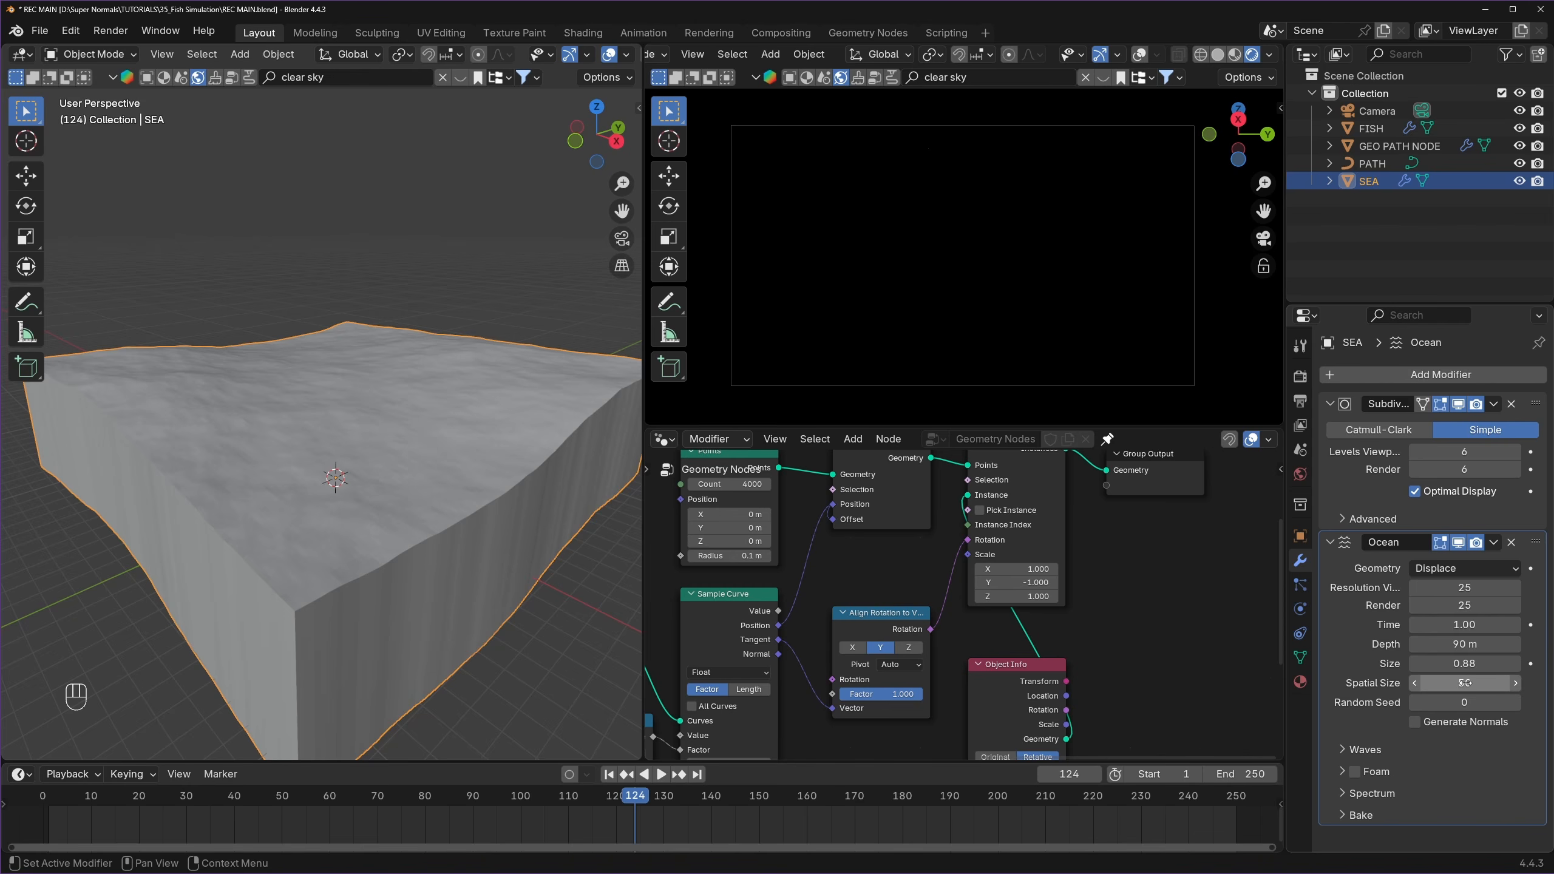
pyautogui.click(1464, 683)
pyautogui.write('30')
pyautogui.press('Return')
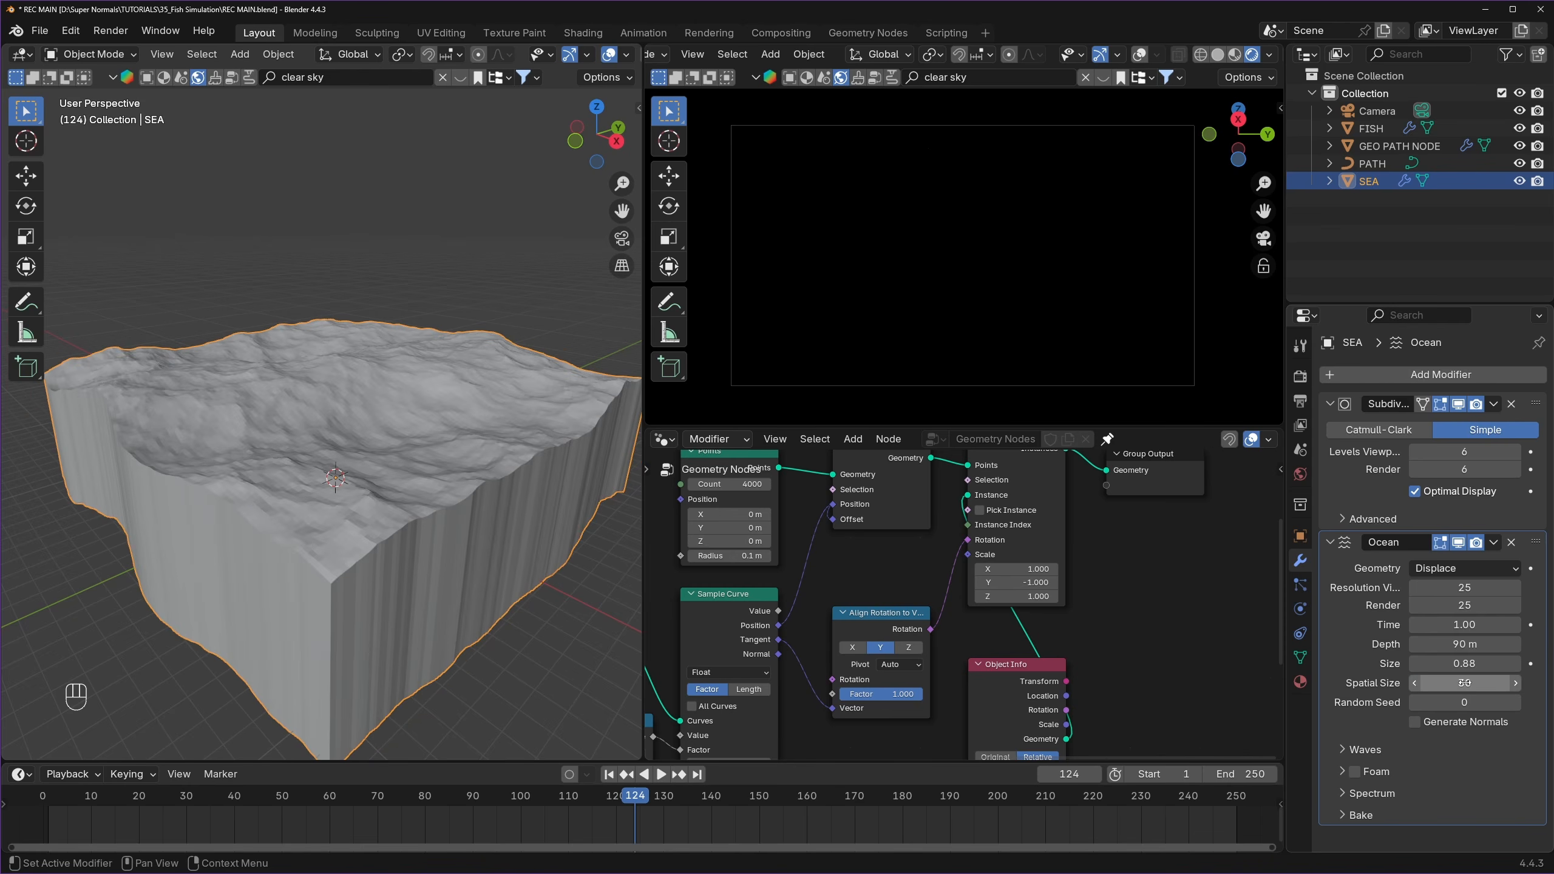
# - Shade the SEA mesh smooth
pyautogui.moveTo(588, 451); pyautogui.dragTo(354, 522, button='middle')
pyautogui.rightClick(380, 409)
pyautogui.click(380, 410)
# - Try changing the Ocean modifier's Time to 4.55 to preview the wave motion
pyautogui.click(1300, 560)
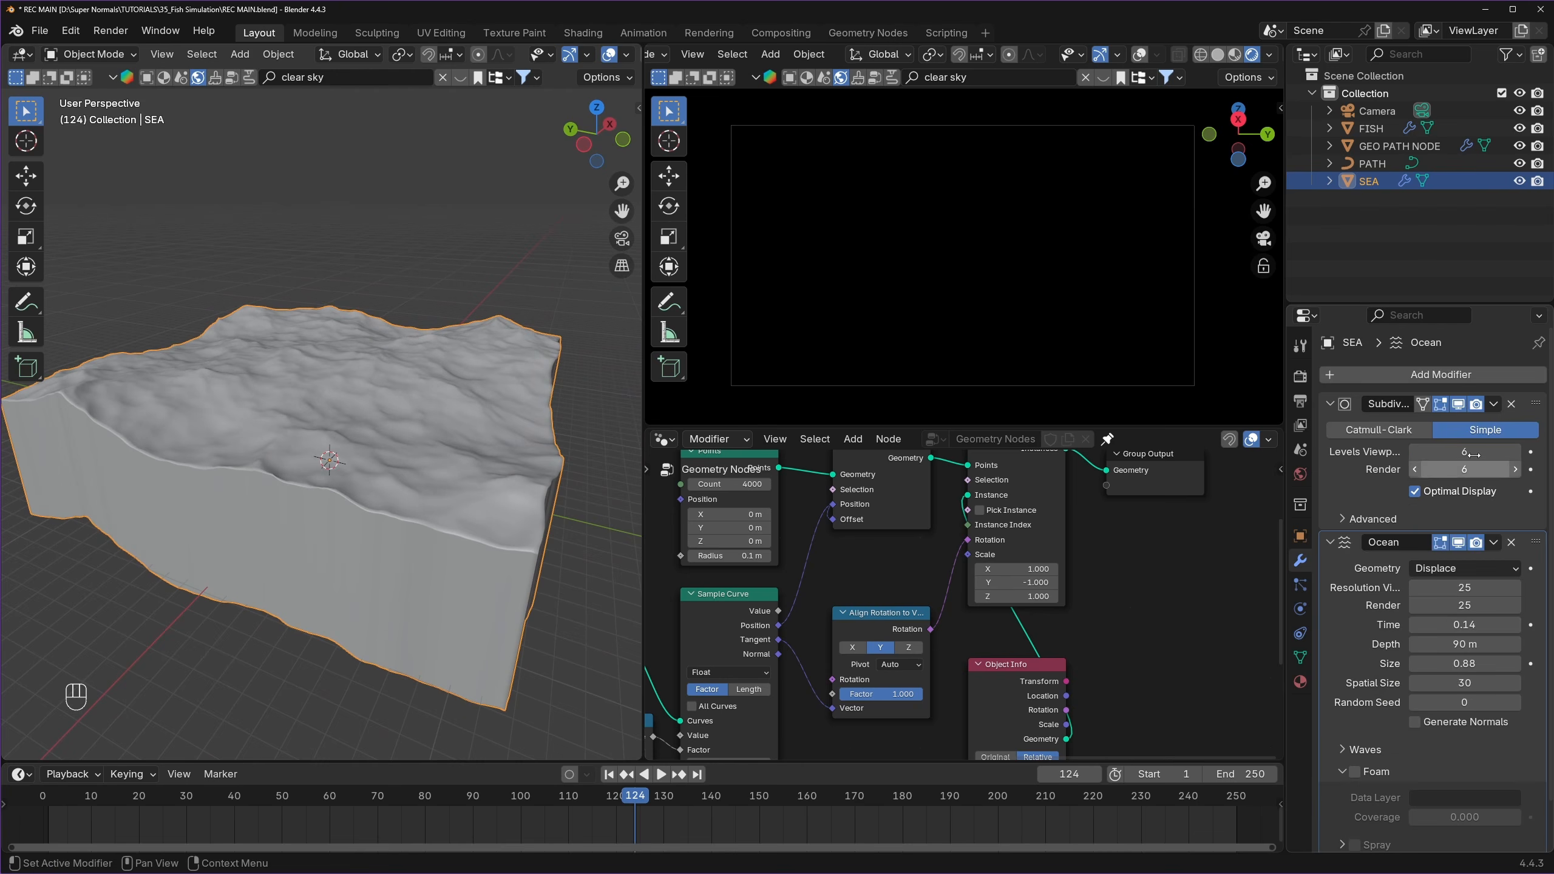
pyautogui.scroll(-2, 1419, 612)
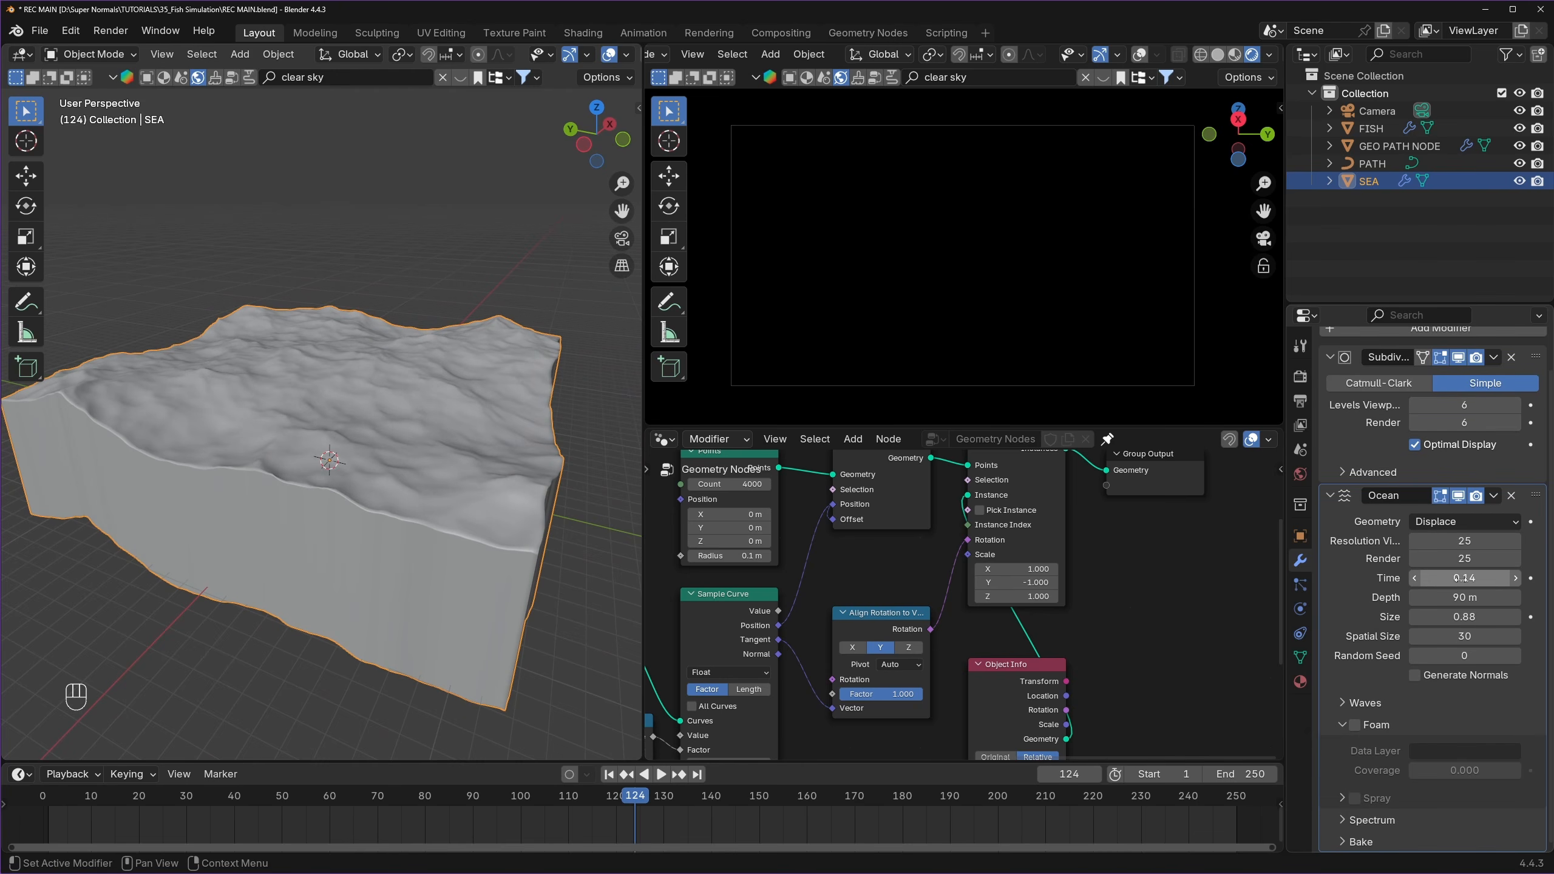
pyautogui.moveTo(1451, 579); pyautogui.dragTo(1396, 586)
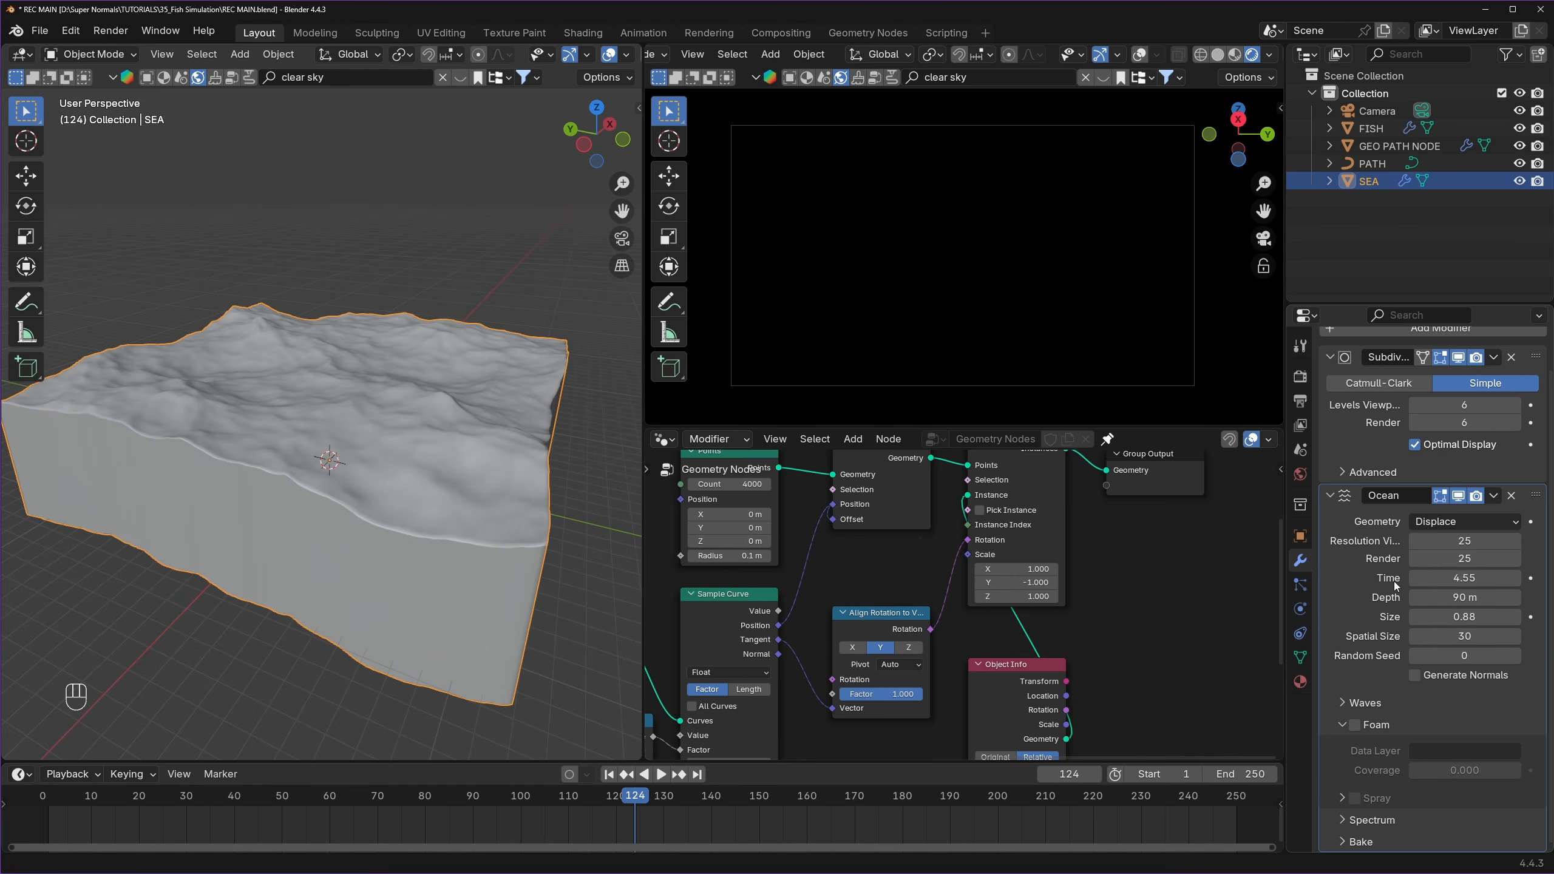
# - Drive the Ocean modifier's Time with the expression #frame/44 and play the animation to check the waves
pyautogui.click(1474, 579)
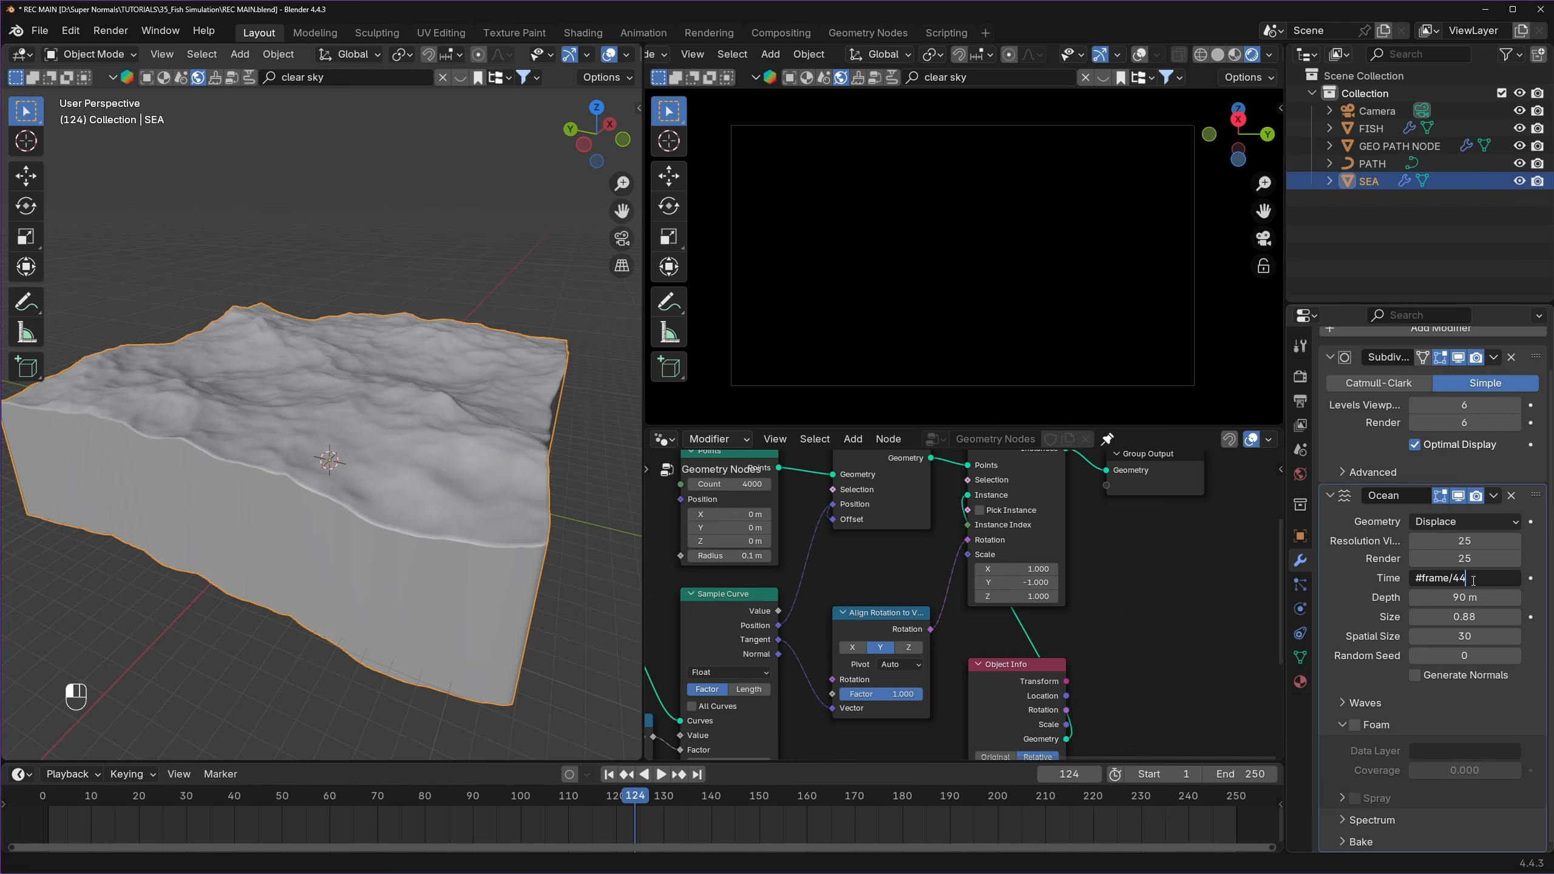
pyautogui.write('#frame/44')
pyautogui.press('Return')
pyautogui.moveTo(533, 447); pyautogui.dragTo(443, 461, button='middle')
pyautogui.press('space')
pyautogui.scroll(1, 394, 482)
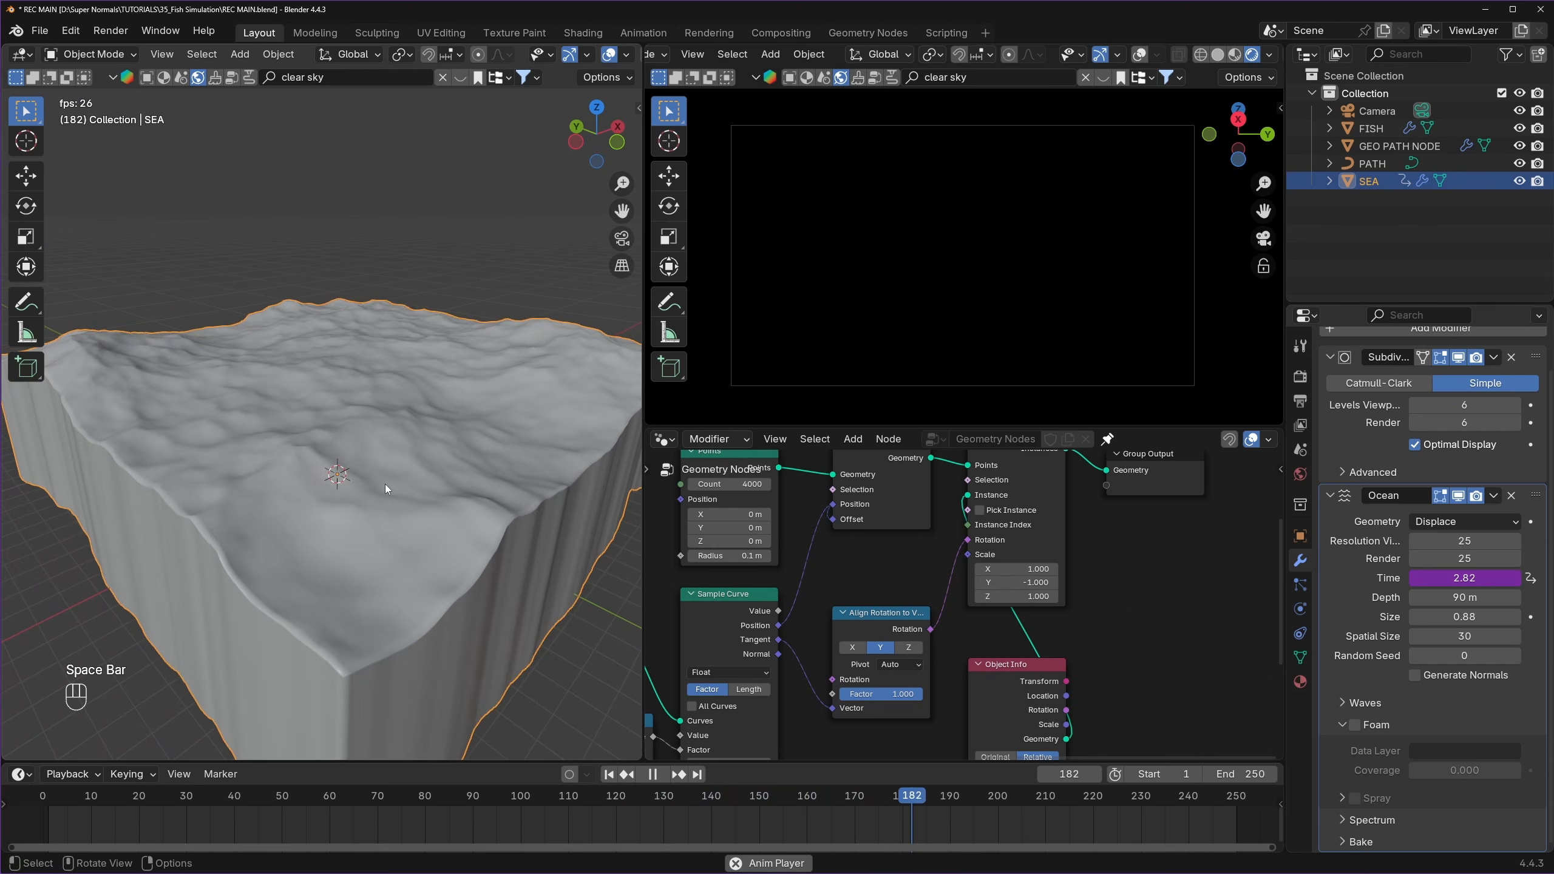
# - Set the Size of the sea's Ocean modifier to 0.57 and expand its Waves settings
pyautogui.press('space')
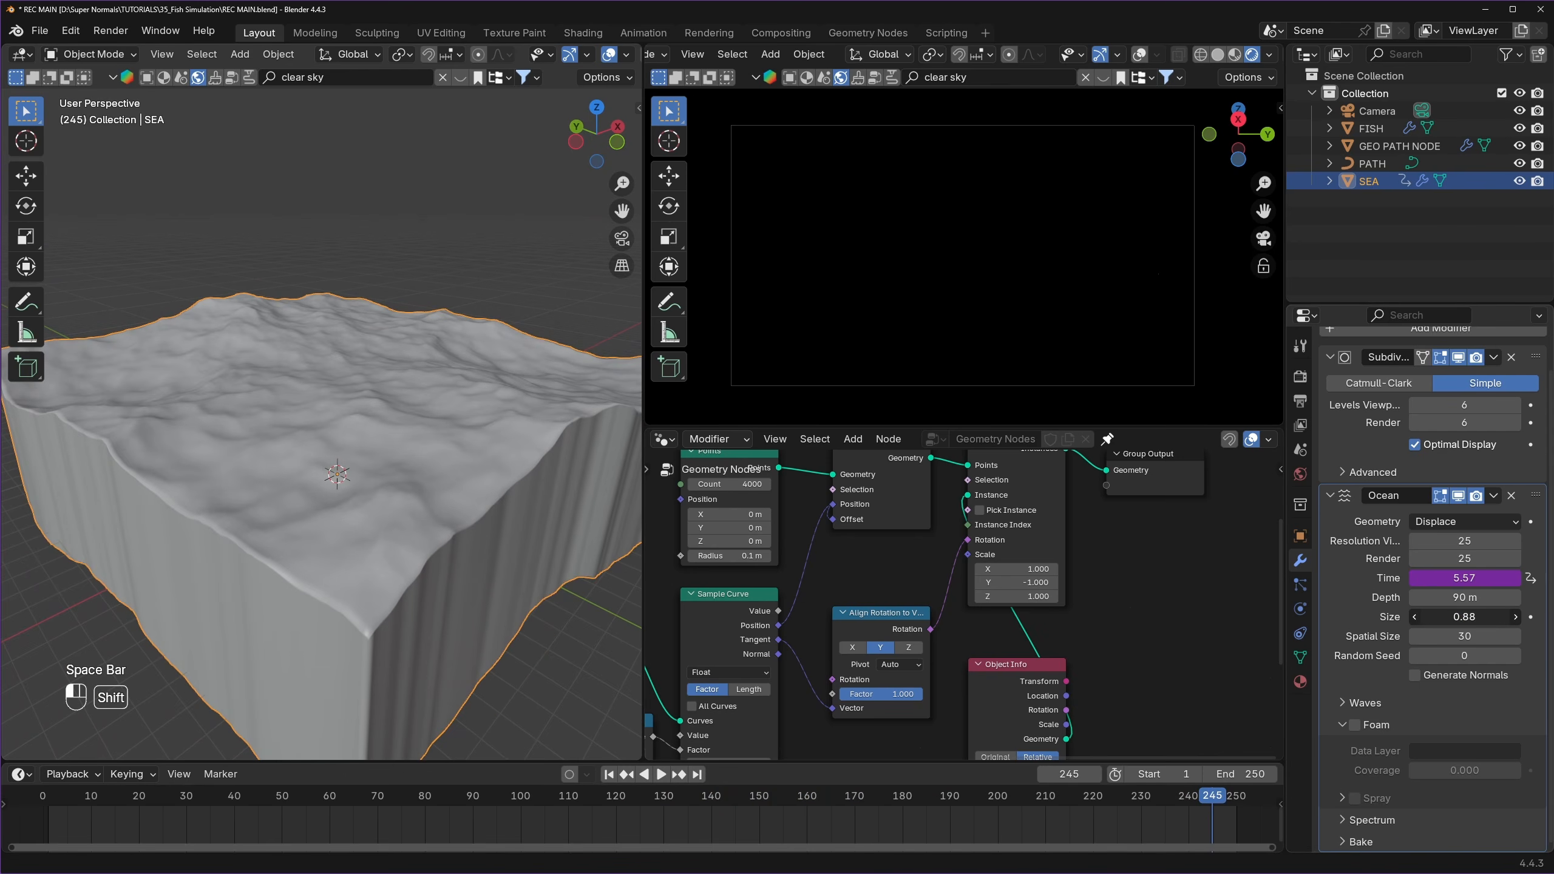
pyautogui.keyDown('shift'); pyautogui.moveTo(1464, 616); pyautogui.dragTo(1274, 617); pyautogui.keyUp('shift')
pyautogui.moveTo(465, 471); pyautogui.dragTo(439, 415, button='middle')
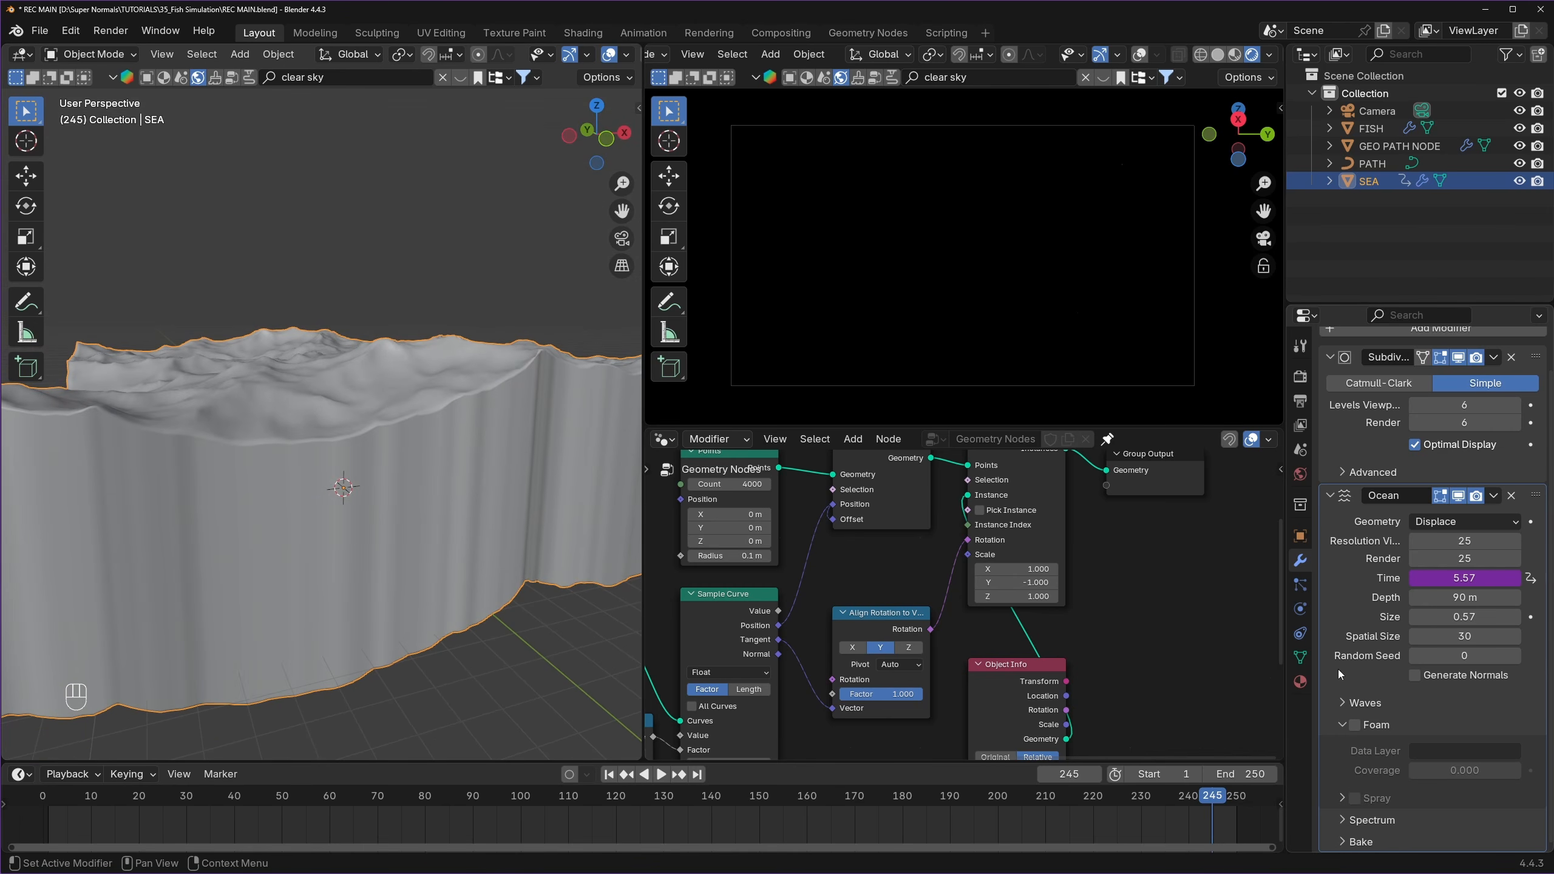
pyautogui.click(1357, 701)
pyautogui.scroll(-5, 1357, 701)
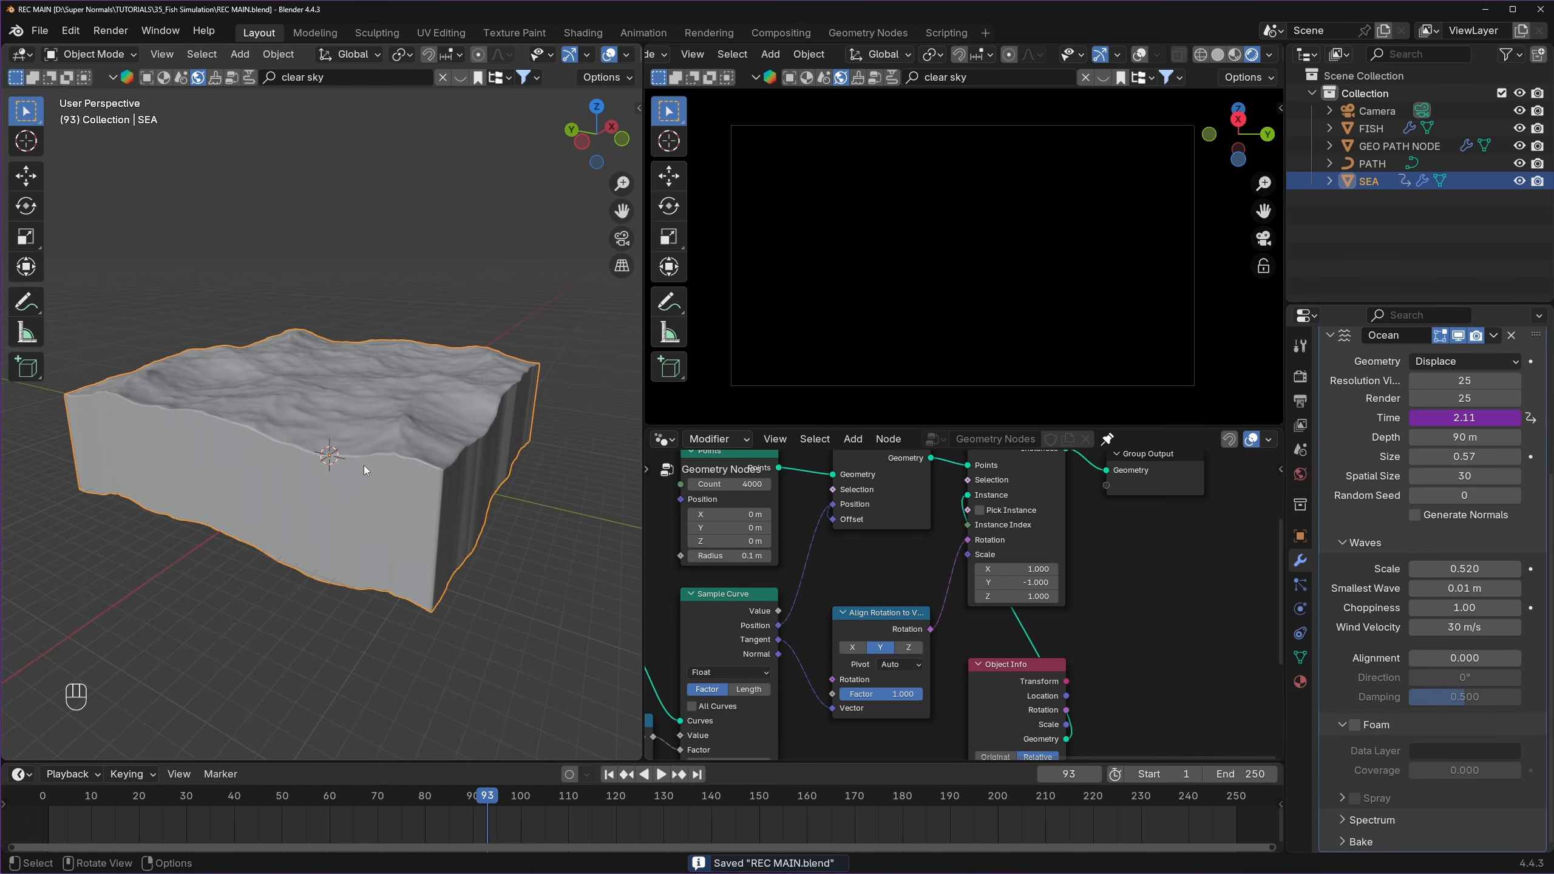
# - Create a new material on the SEA object and name it OCEAN
pyautogui.moveTo(364, 465); pyautogui.dragTo(440, 415, button='middle')
pyautogui.scroll(8, 421, 467)
pyautogui.scroll(-8, 422, 467)
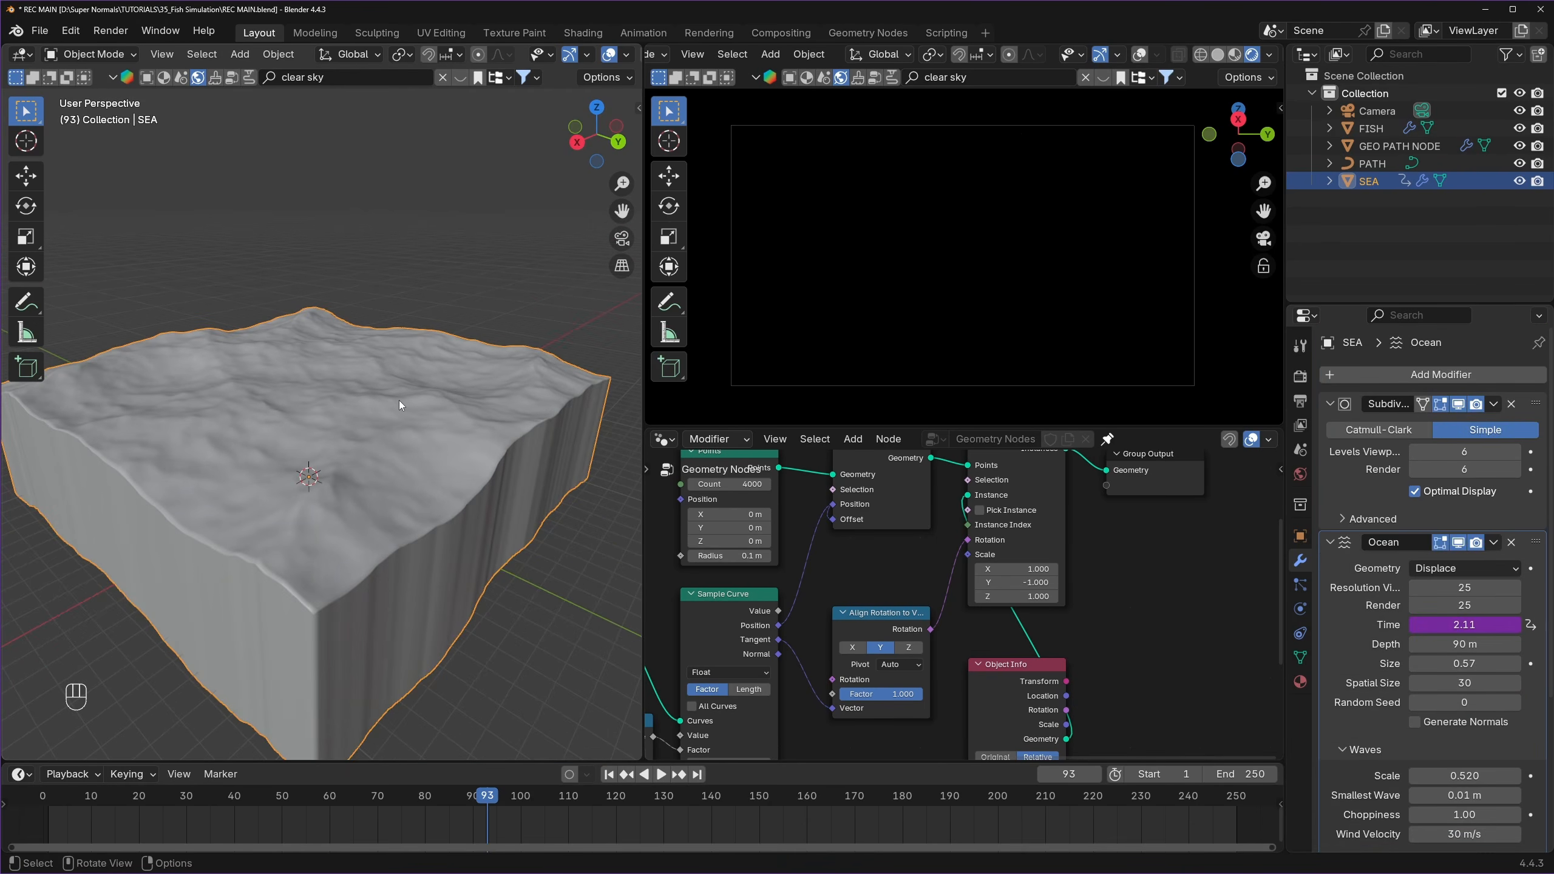
pyautogui.scroll(-3, 456, 503)
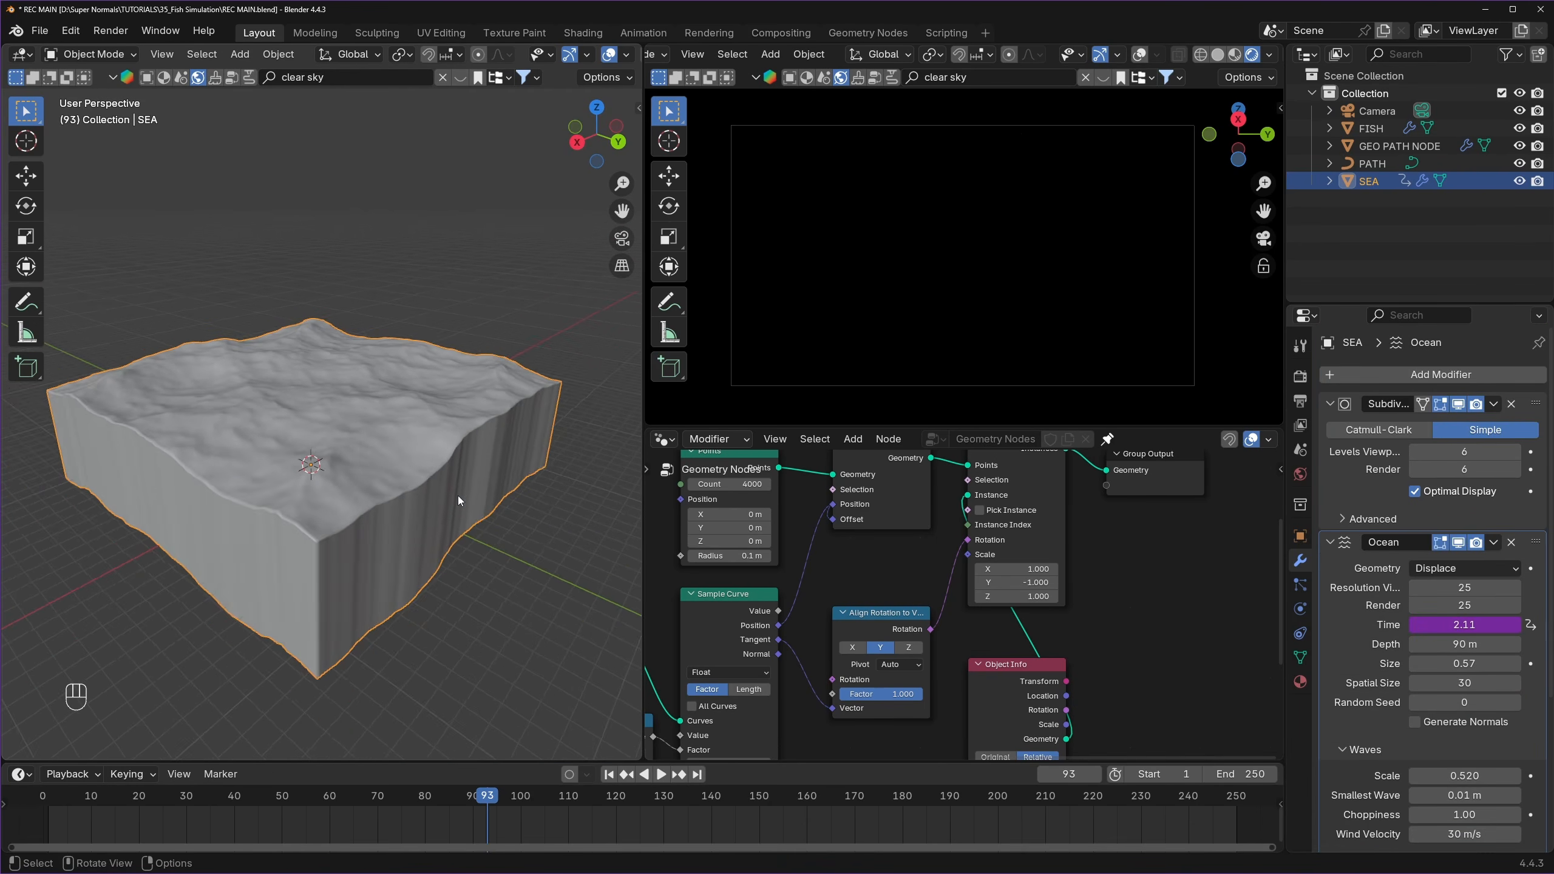
pyautogui.scroll(5, 457, 496)
pyautogui.click(1301, 679)
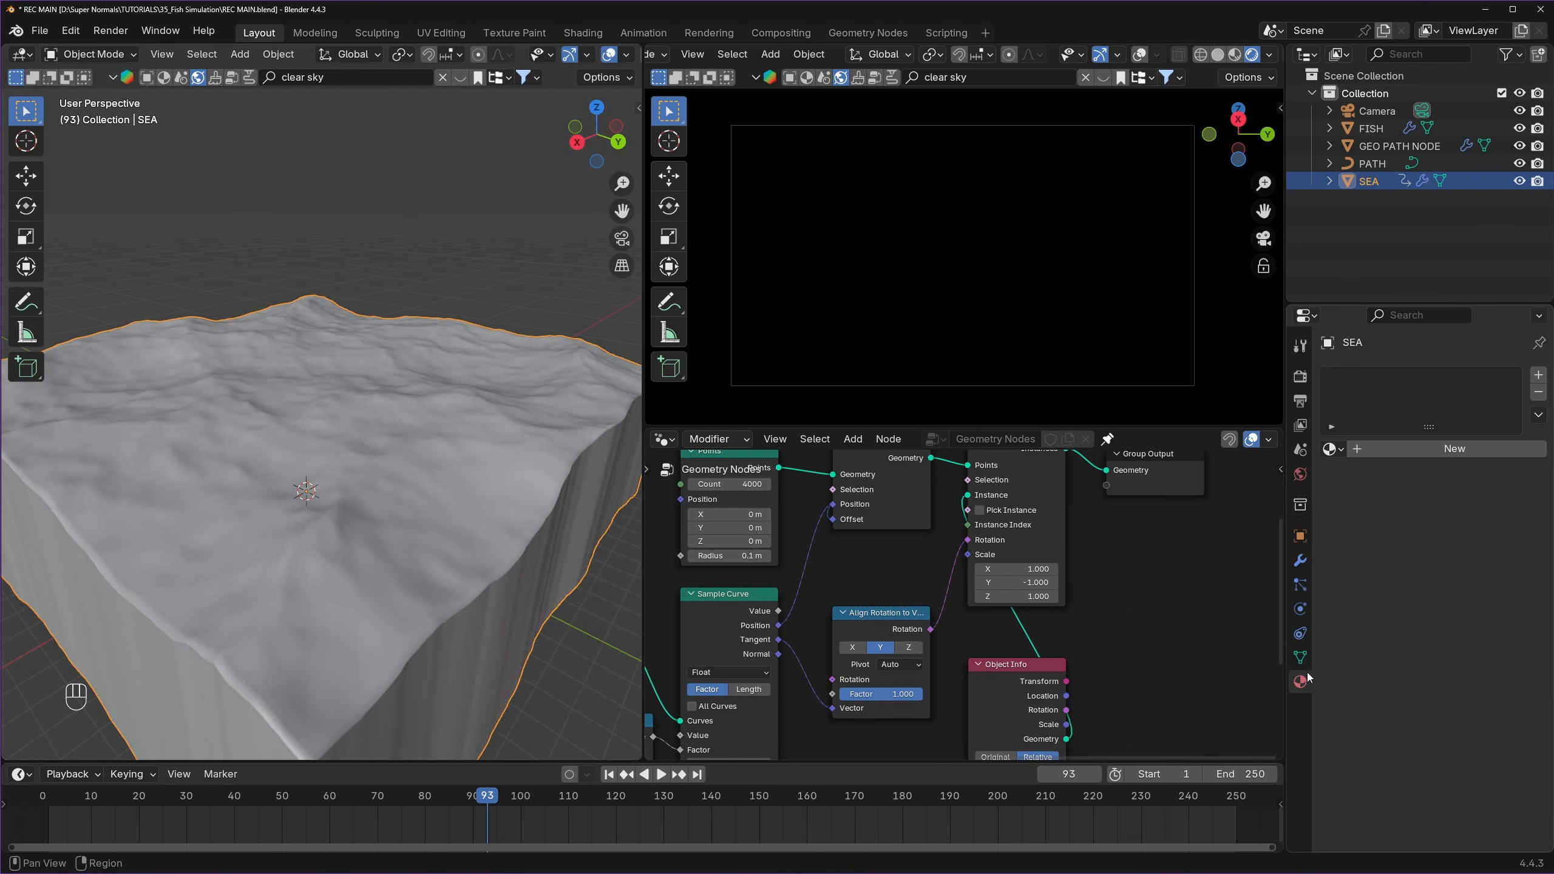
pyautogui.click(1436, 450)
pyautogui.doubleClick(1385, 381)
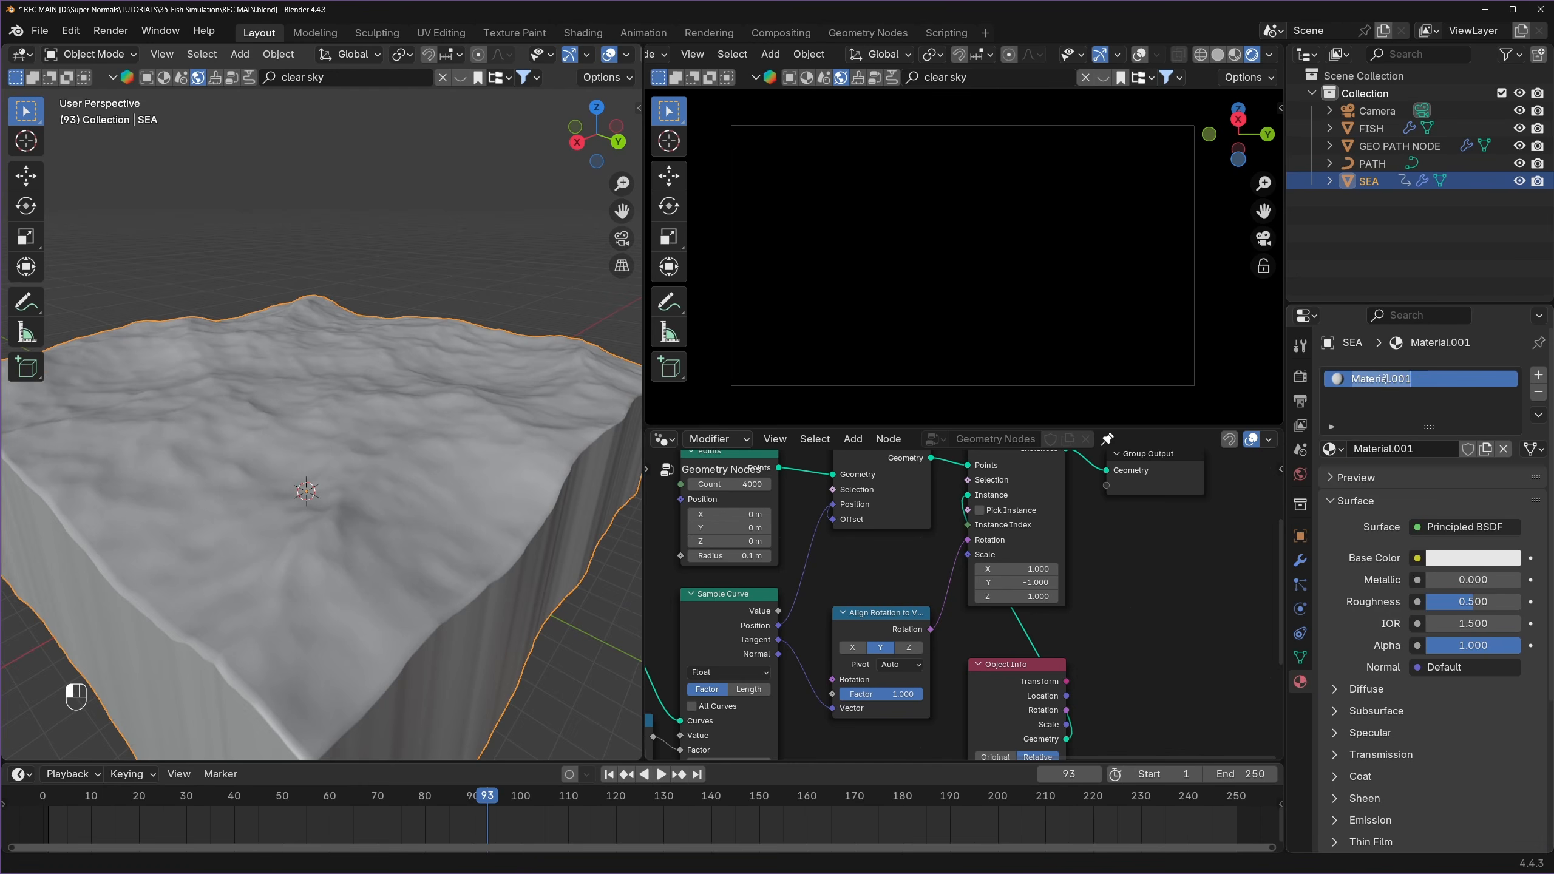
pyautogui.write('OCEAN')
pyautogui.press('Return')
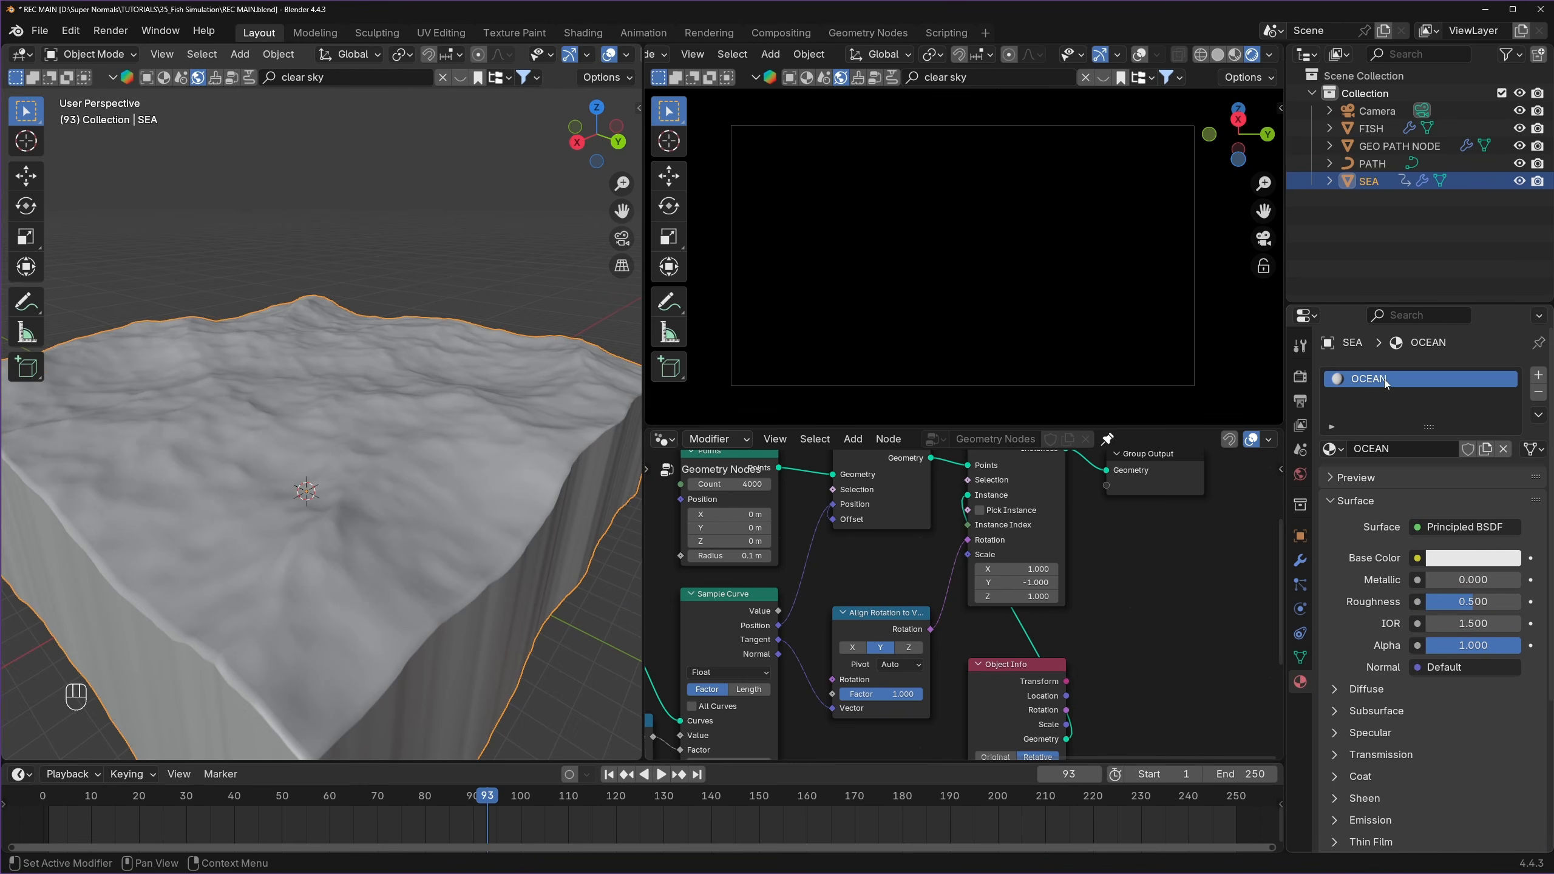
# - Change the geometry node area to the Shader Editor and frame the OCEAN material's nodes
pyautogui.click(664, 440)
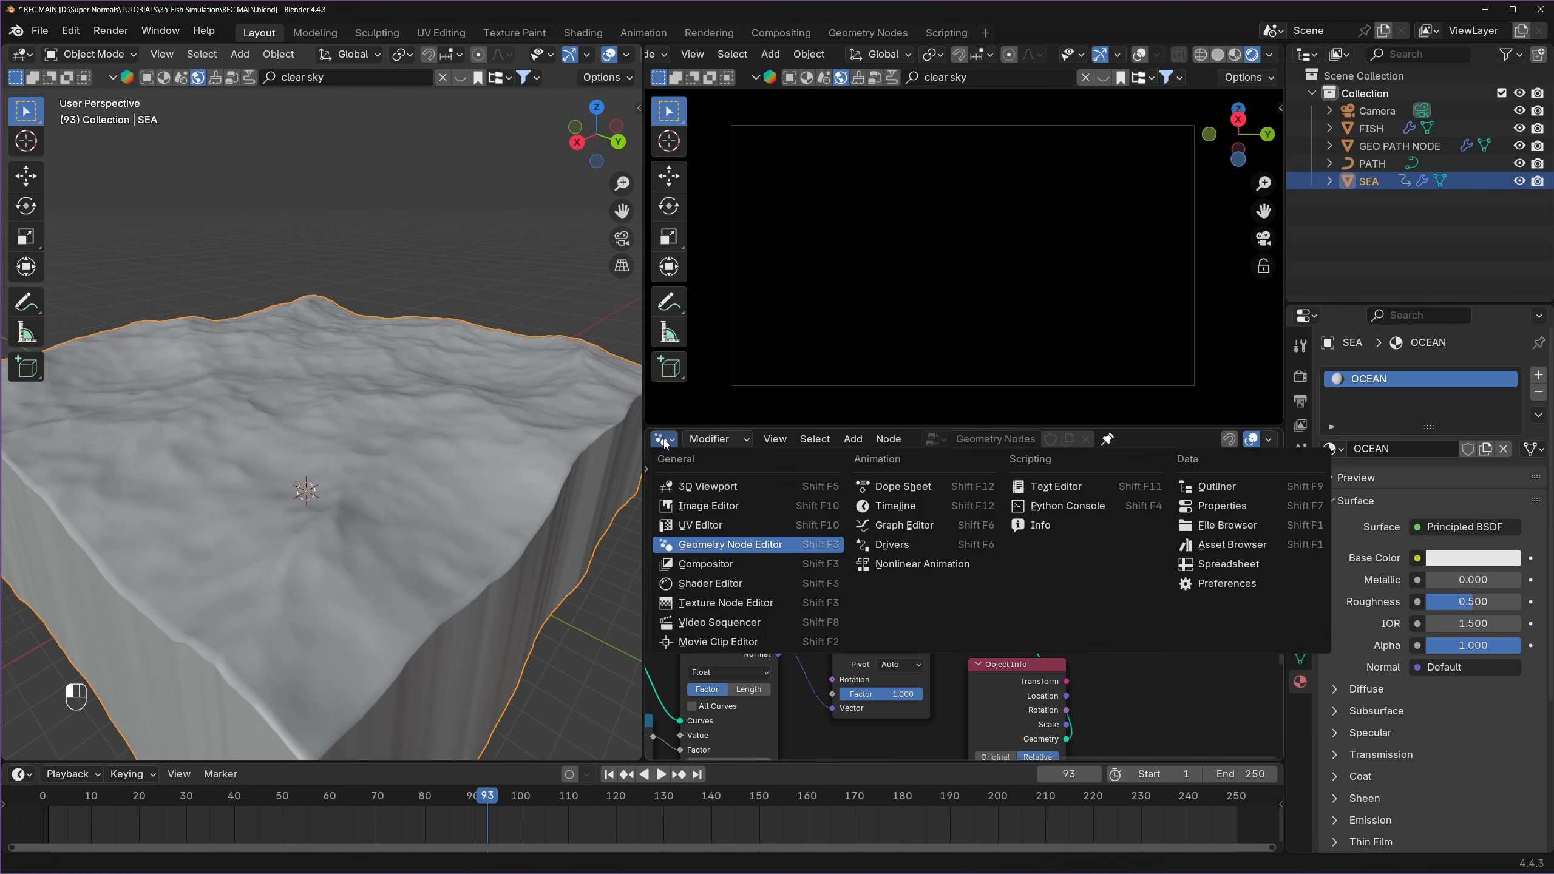
pyautogui.click(733, 585)
pyautogui.press('Home')
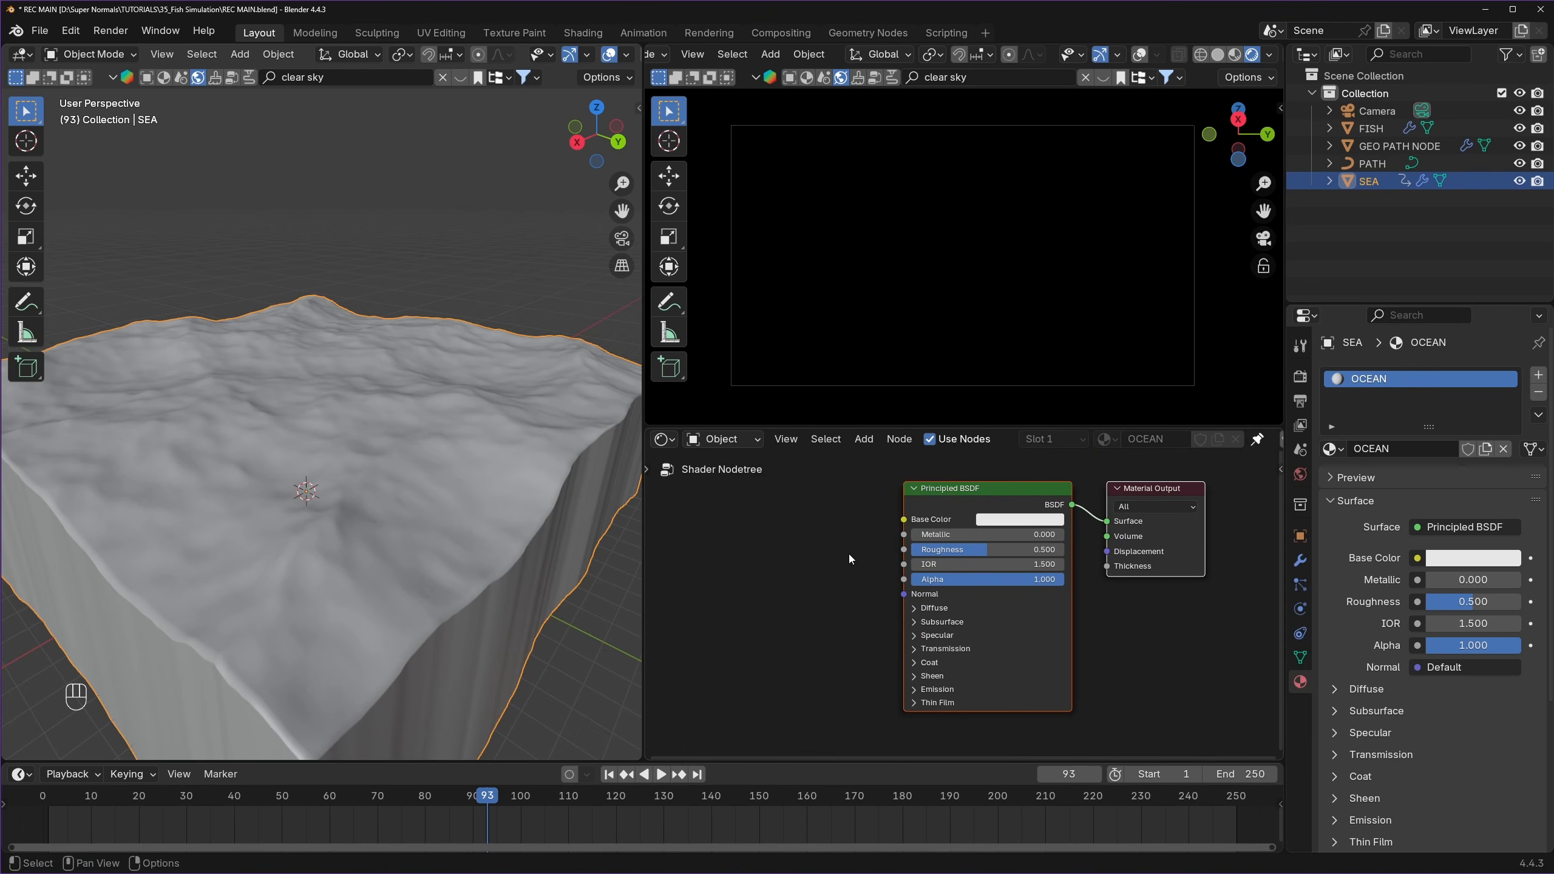
pyautogui.scroll(2, 857, 539)
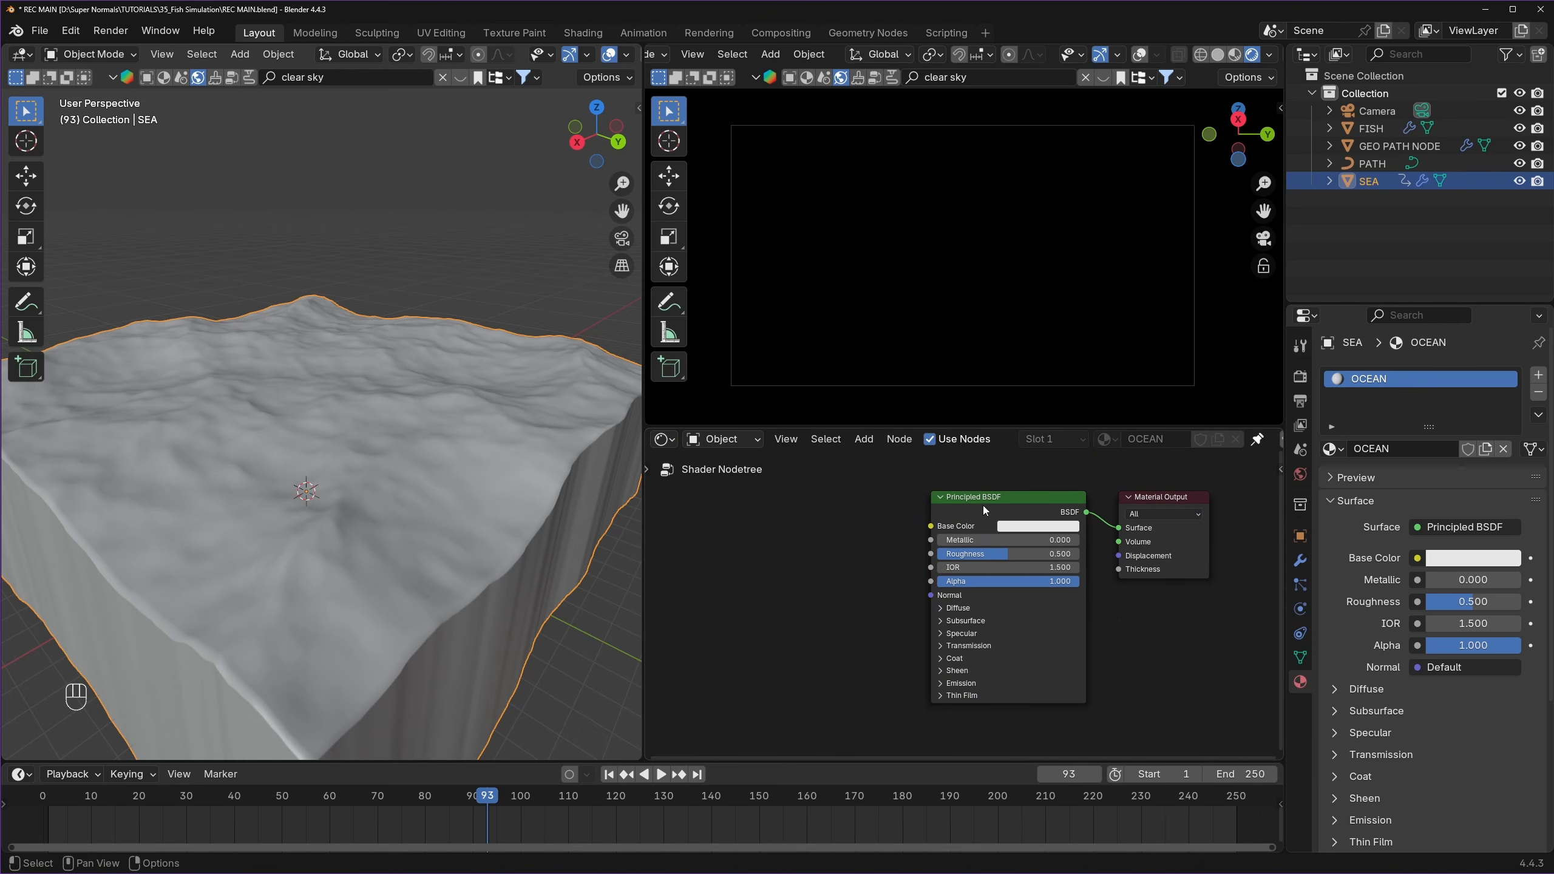
pyautogui.scroll(1, 874, 526)
pyautogui.scroll(1, 863, 529)
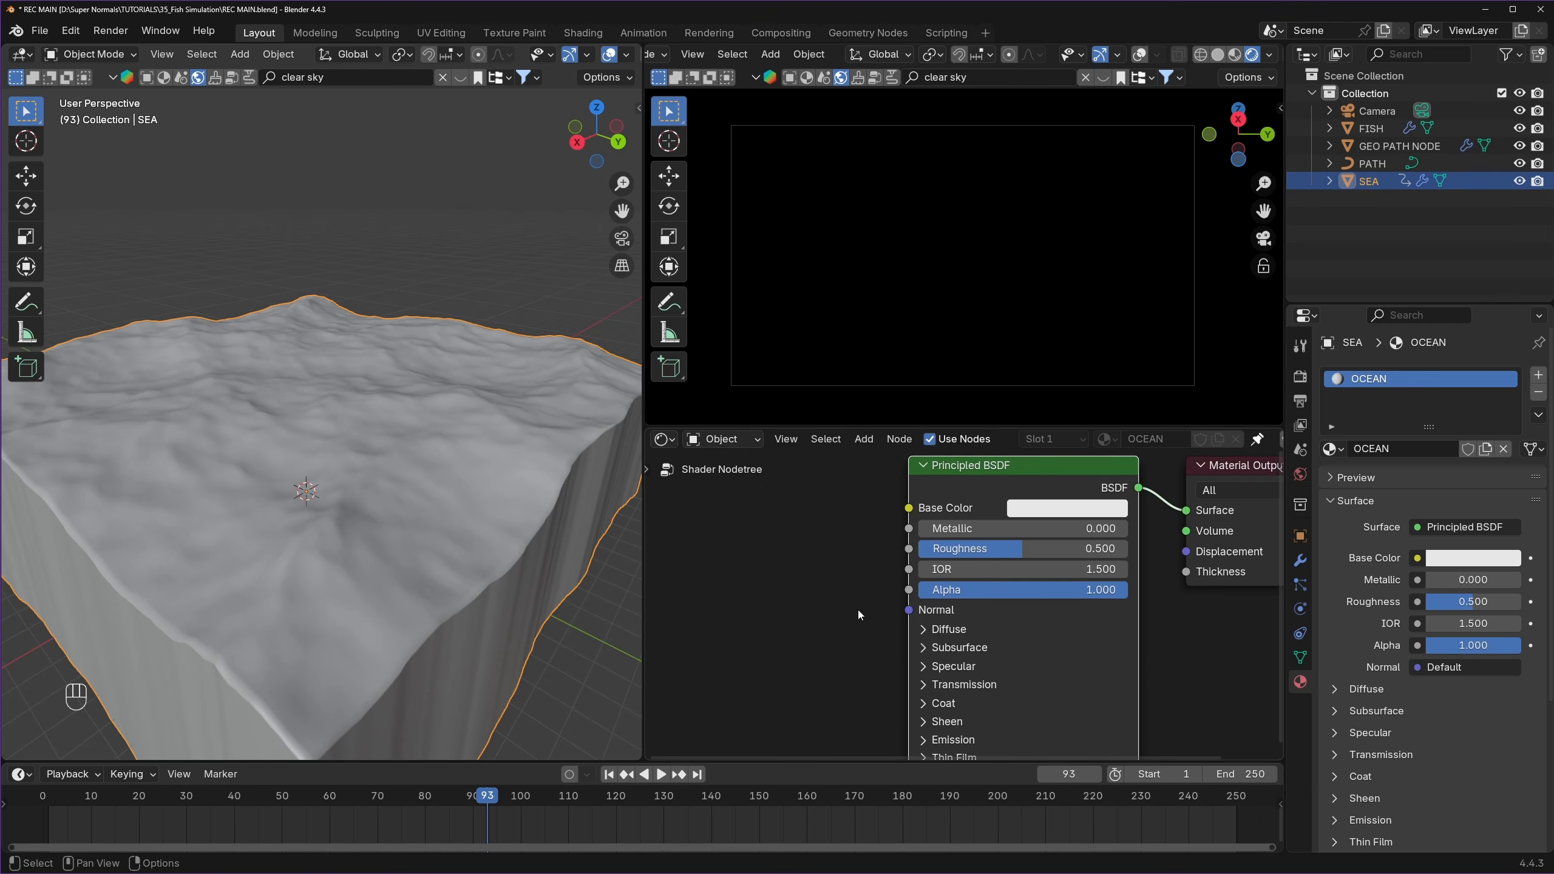
pyautogui.scroll(-4, 442, 333)
pyautogui.scroll(4, 369, 320)
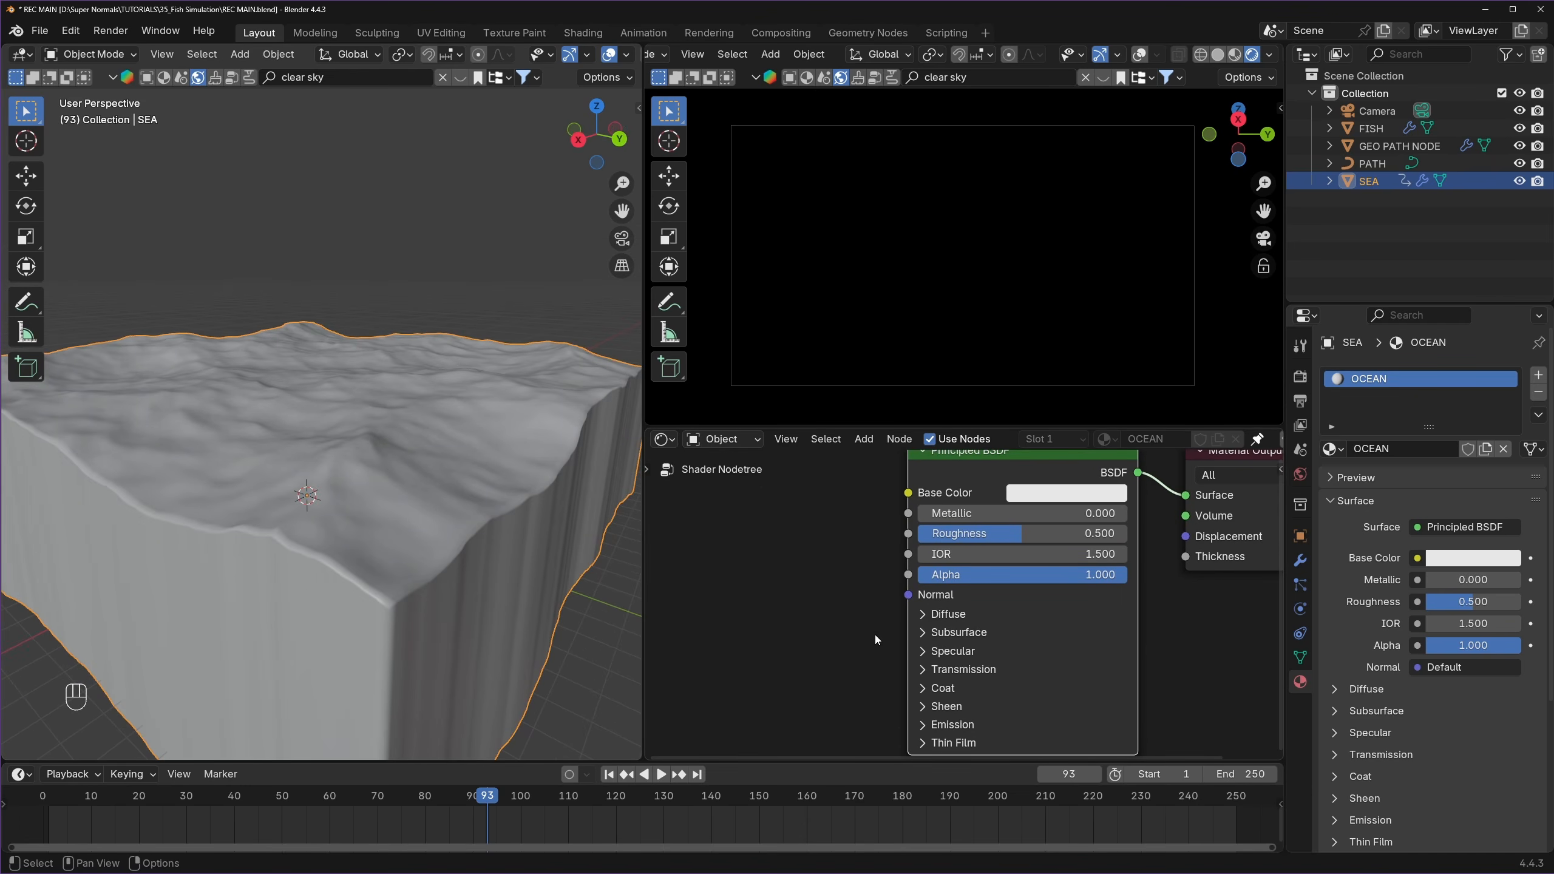
# - Set the Transmission Weight of the OCEAN material's Principled BSDF to 1
pyautogui.moveTo(874, 635); pyautogui.dragTo(884, 596, button='middle')
pyautogui.click(936, 617)
pyautogui.doubleClick(996, 643)
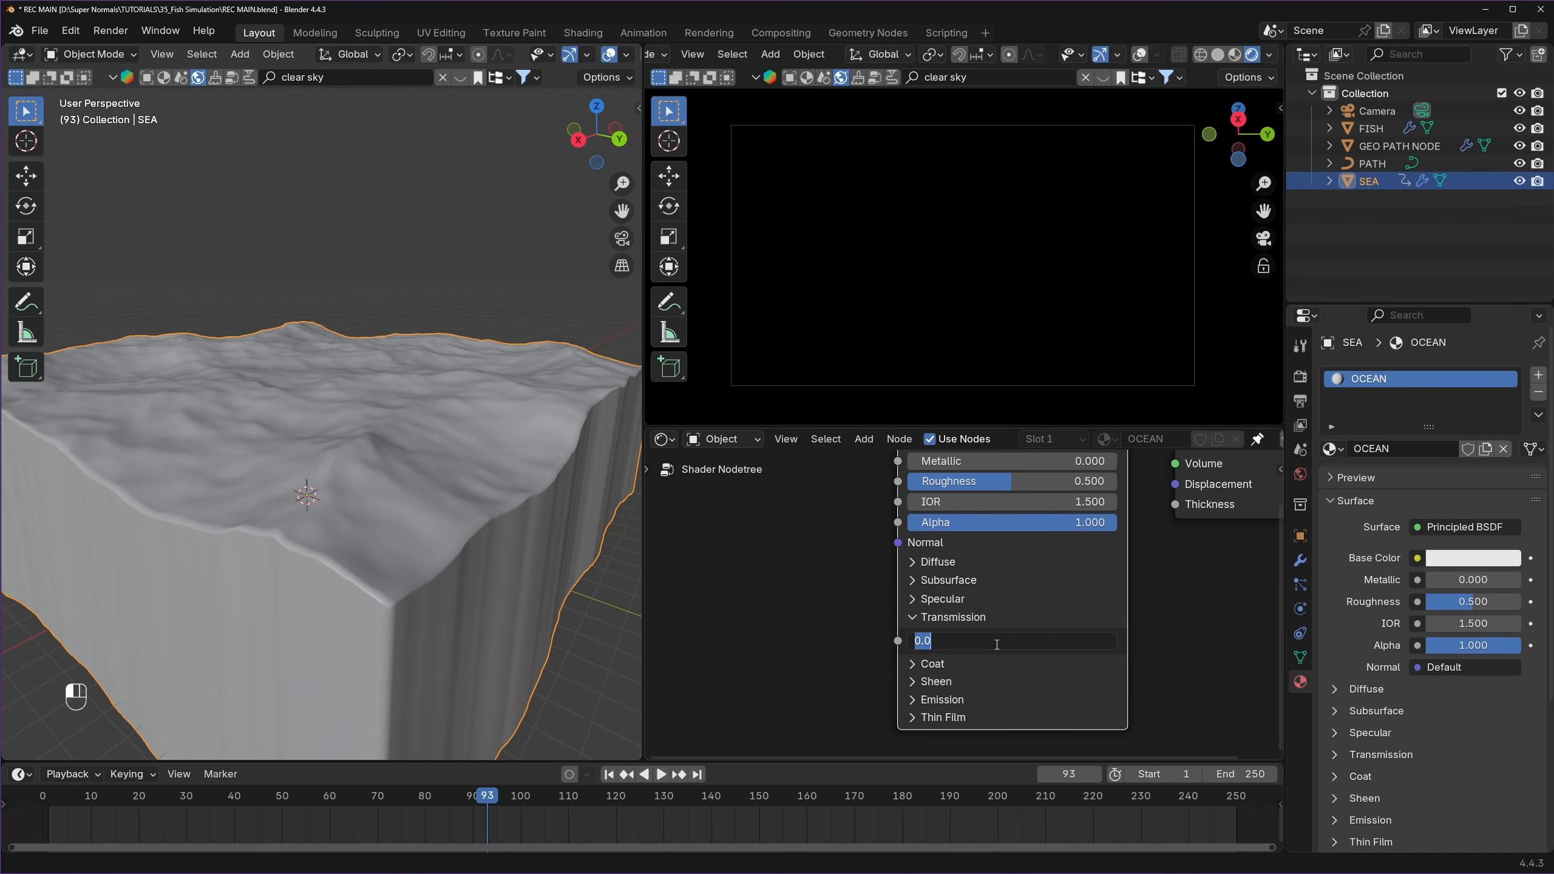
pyautogui.write('1')
pyautogui.press('Return')
# - Set the Principled BSDF's IOR to 1.33 and save the file
pyautogui.scroll(2, 991, 612)
pyautogui.doubleClick(964, 551)
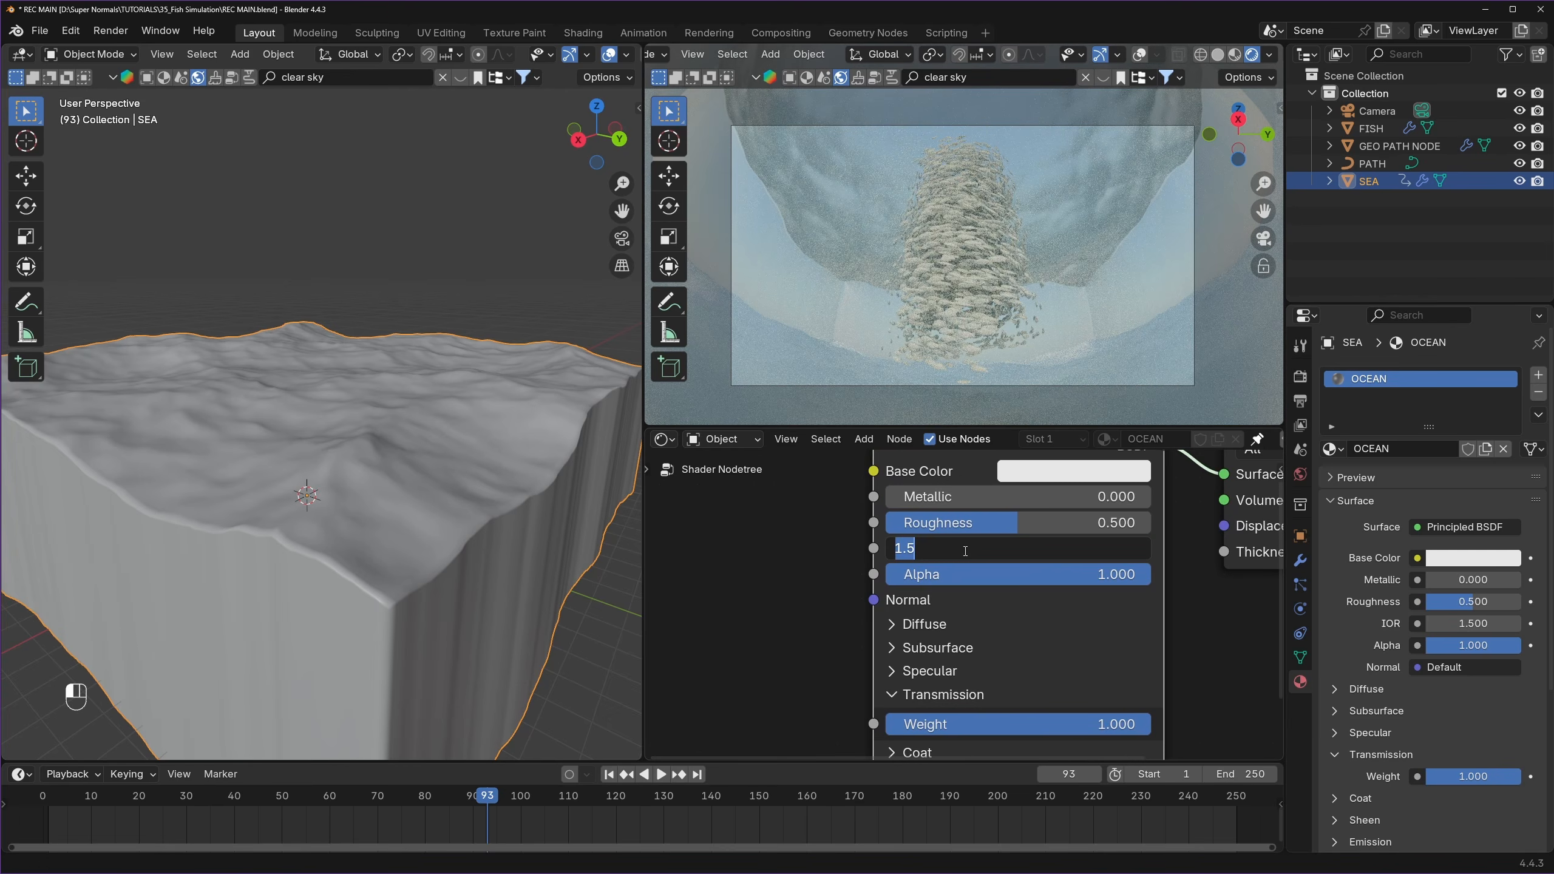
pyautogui.press('Return')
pyautogui.click(992, 554)
pyautogui.write('1.33')
pyautogui.press('Return')
pyautogui.hotkey('ctrl', 's')
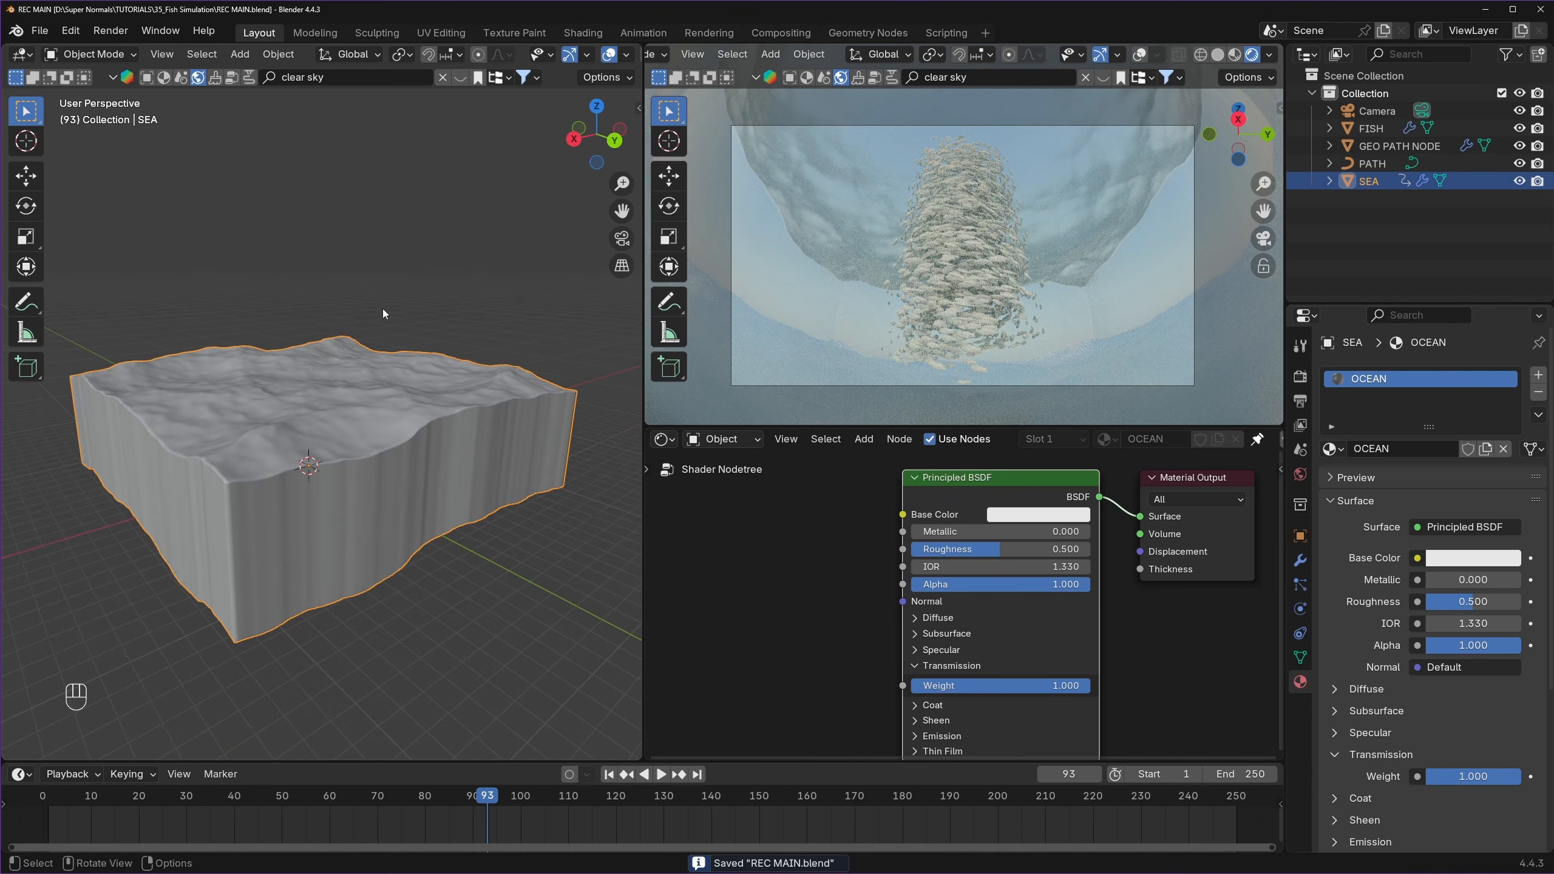
# - Display the perspective viewport in Rendered shading and inspect the water material on the sea block
pyautogui.scroll(-5, 588, 54)
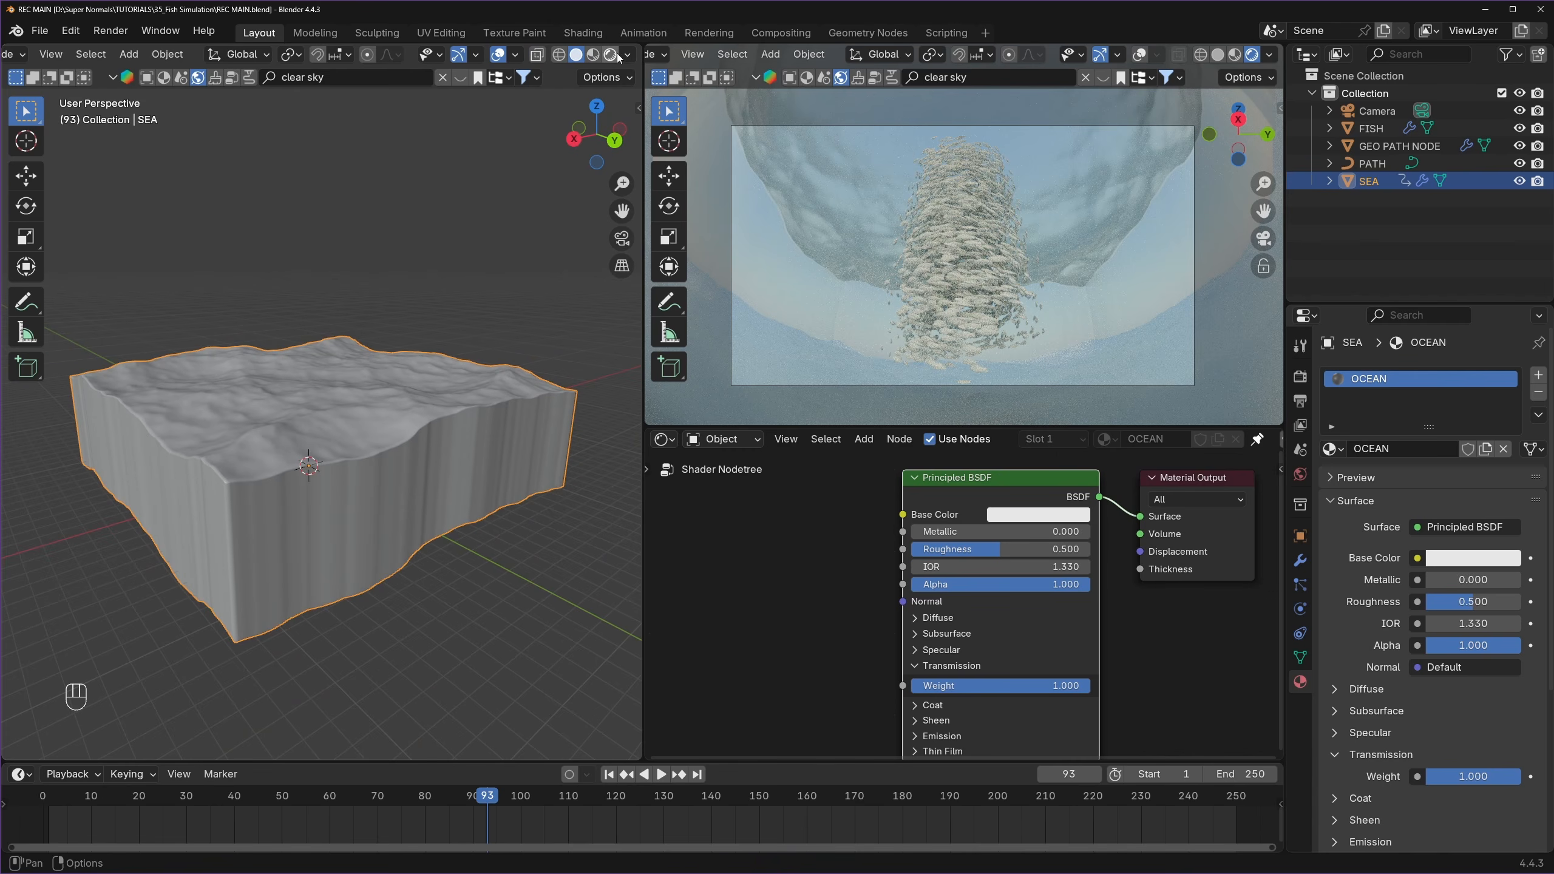
pyautogui.click(610, 54)
pyautogui.moveTo(266, 384); pyautogui.dragTo(323, 430, button='middle')
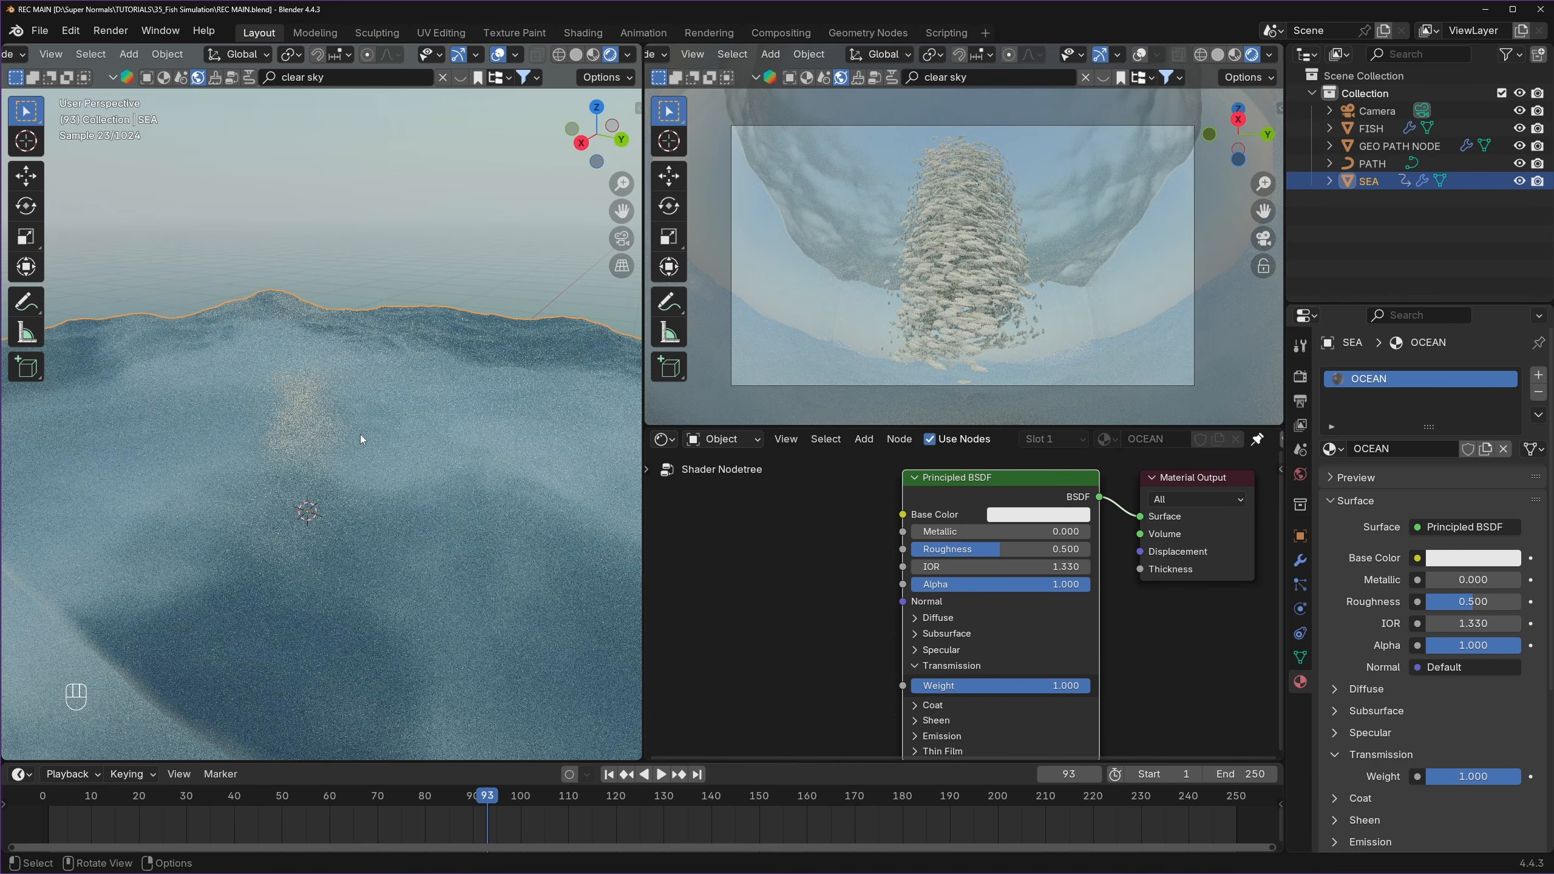
pyautogui.moveTo(802, 596); pyautogui.dragTo(917, 605, button='middle')
pyautogui.moveTo(333, 364); pyautogui.dragTo(344, 209, button='middle')
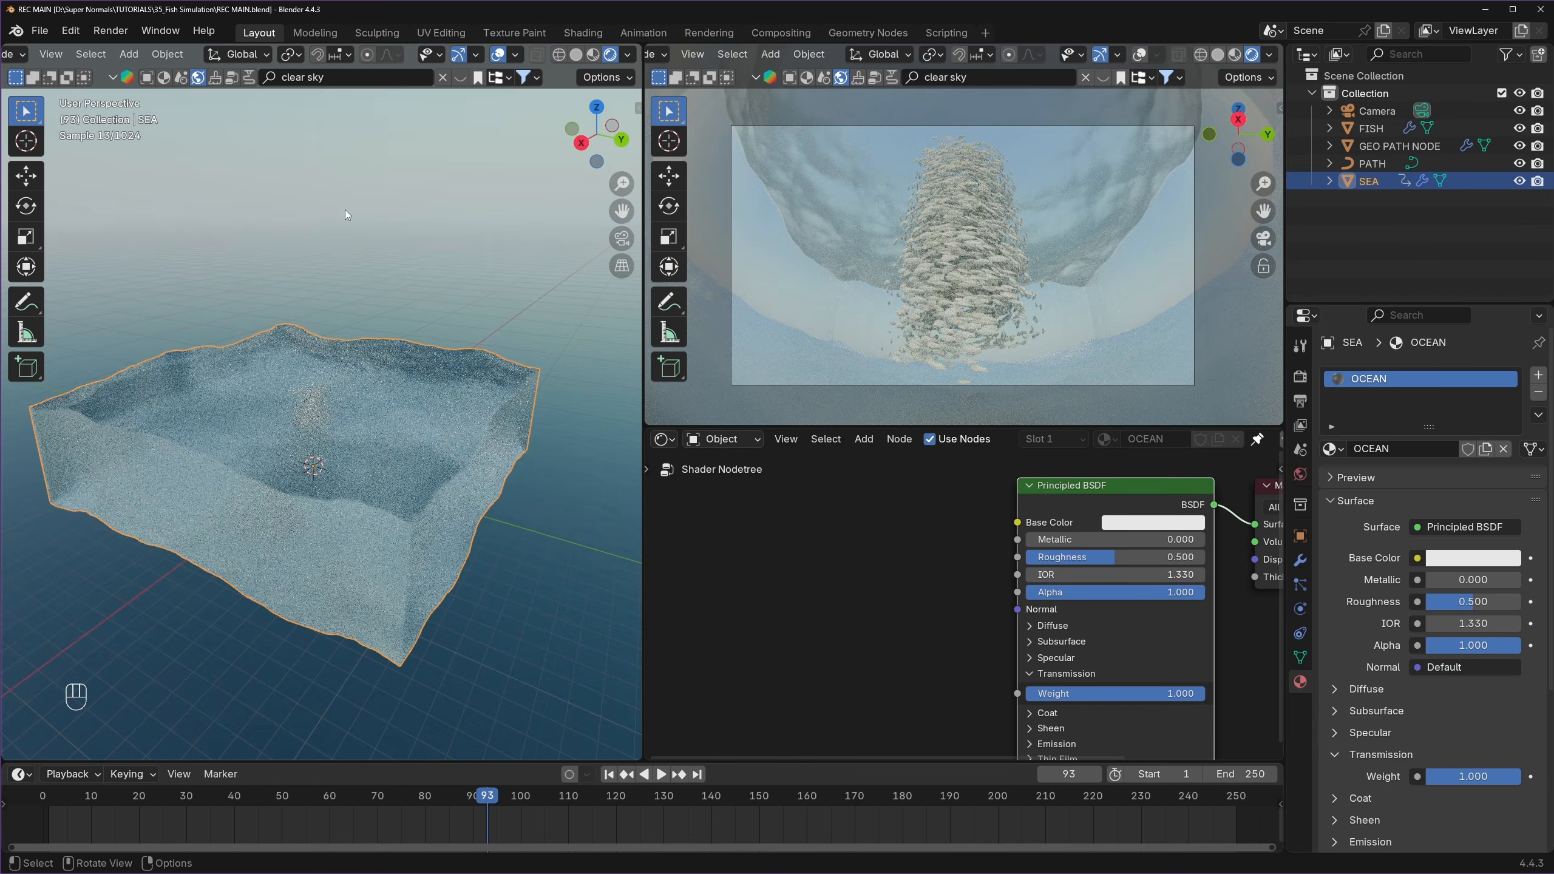
pyautogui.scroll(4, 330, 451)
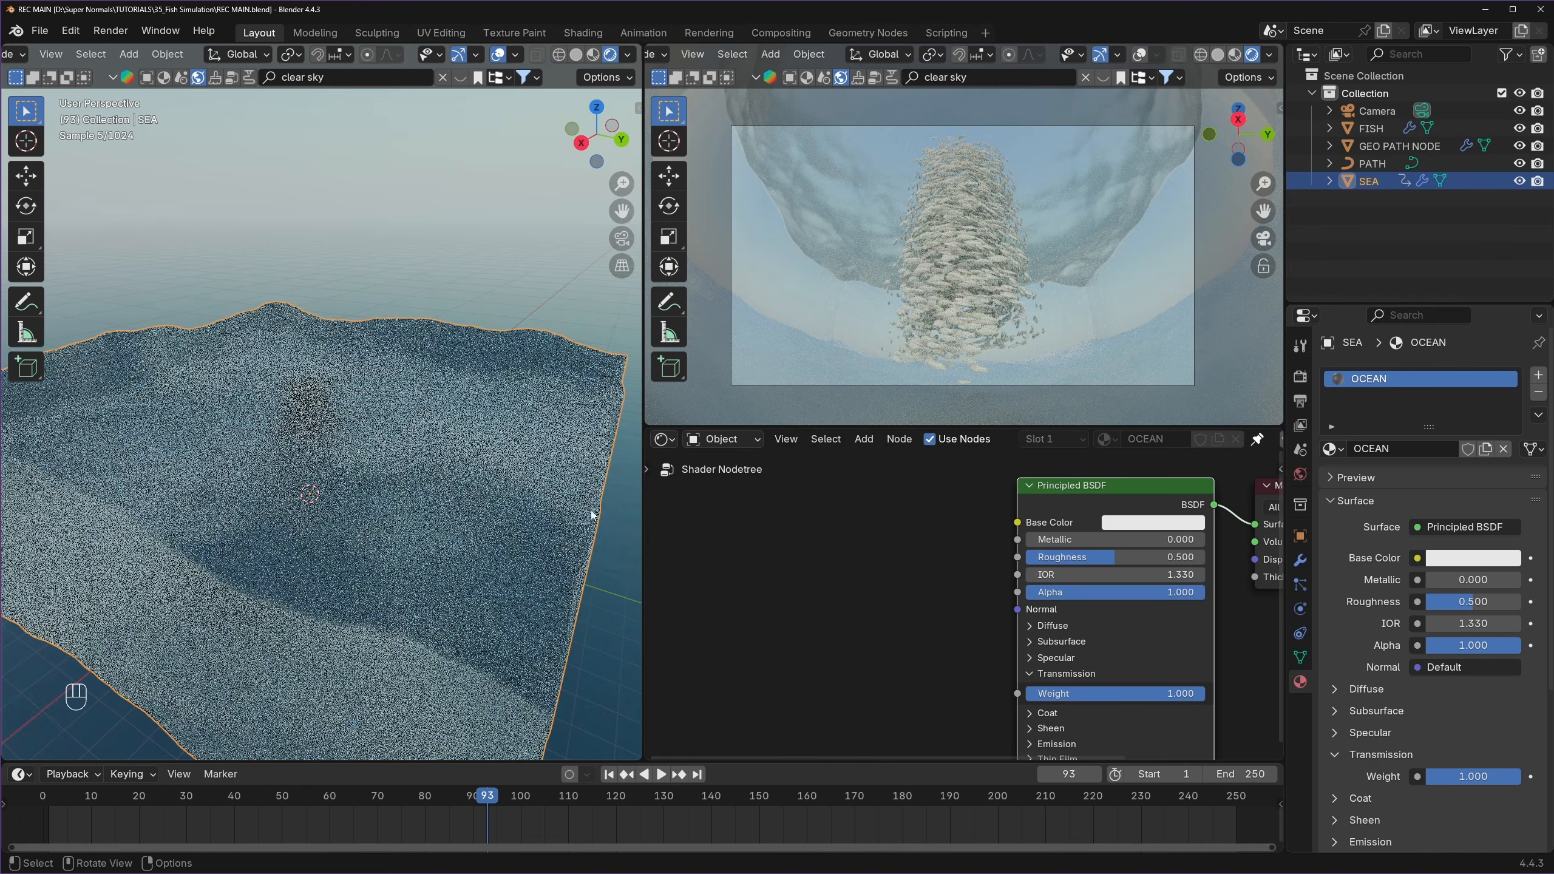
# - Add a Light Path node and connect its Is Camera Ray output to the Principled BSDF's Alpha input
pyautogui.moveTo(838, 522); pyautogui.dragTo(846, 555, button='middle')
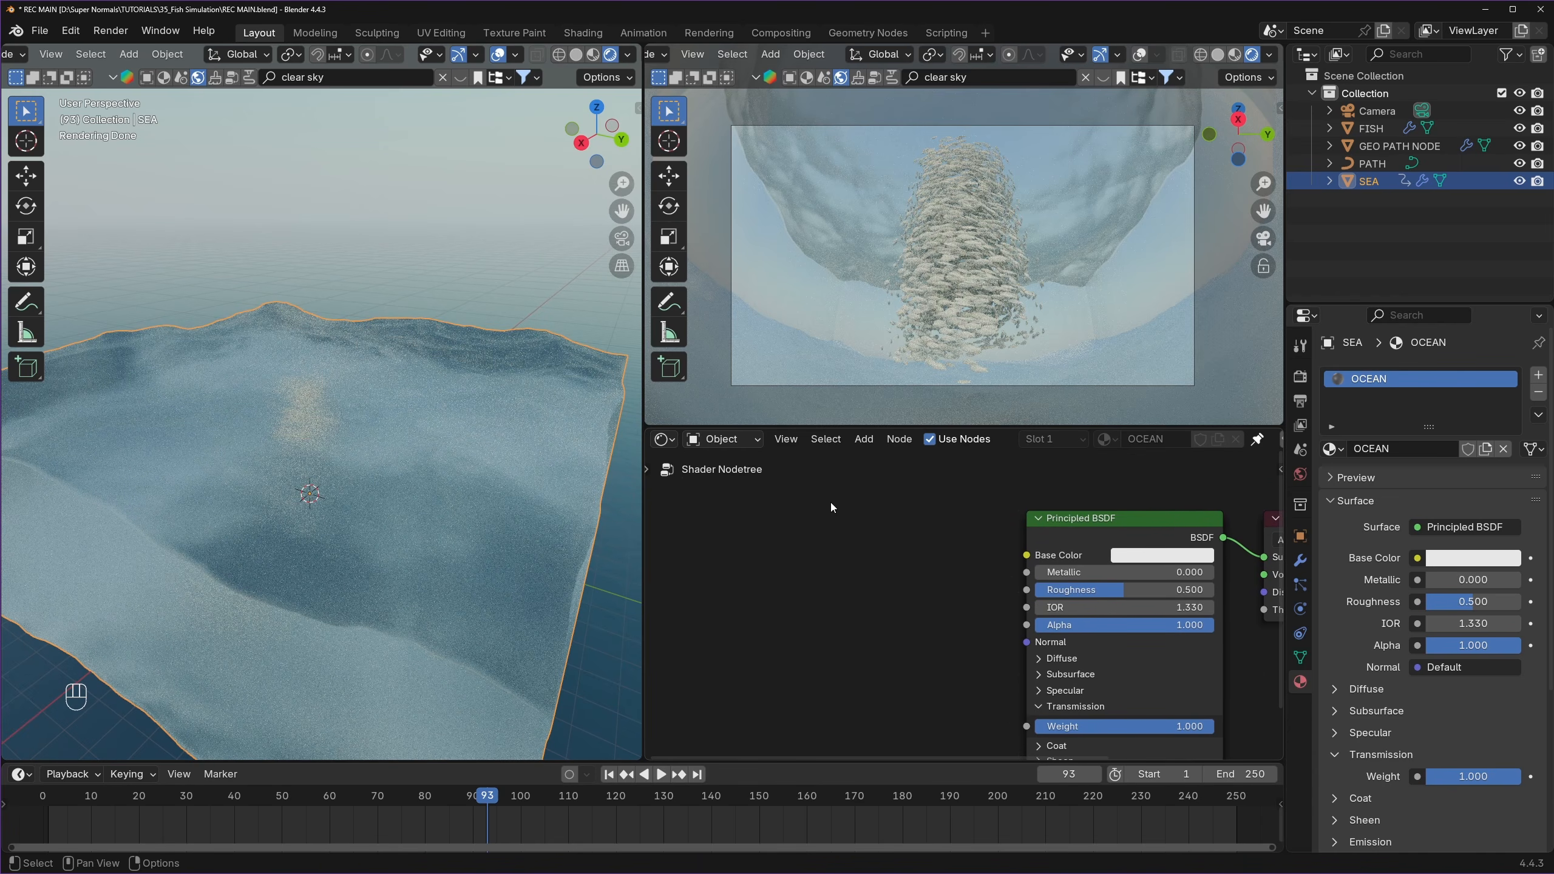
pyautogui.hotkey('shift', 'a')
pyautogui.write('light')
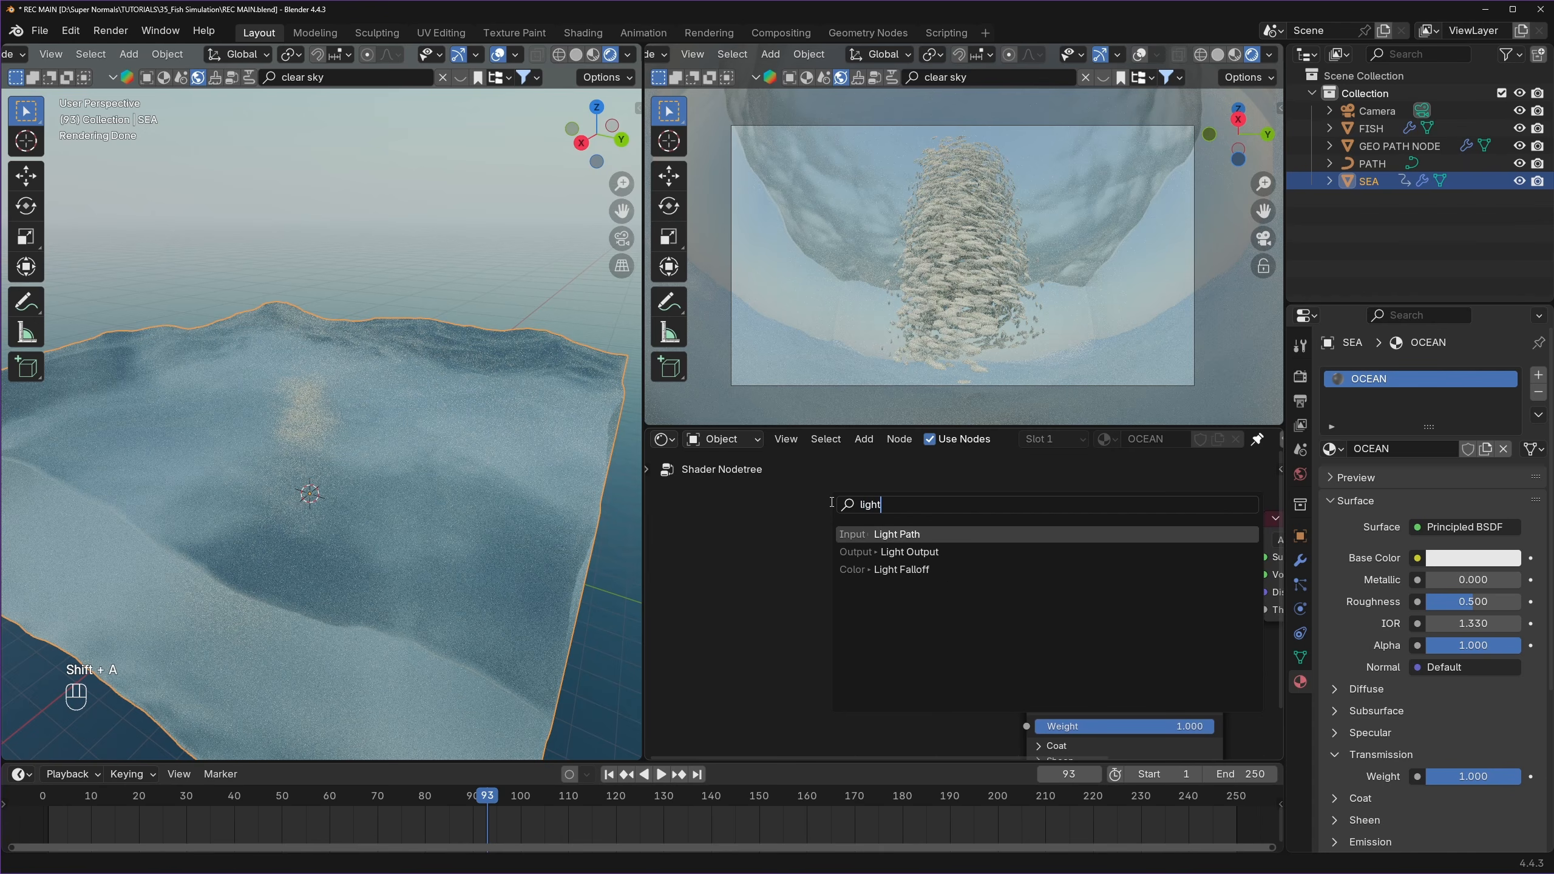
pyautogui.press('Return')
pyautogui.click(905, 543)
pyautogui.moveTo(905, 525); pyautogui.dragTo(950, 530)
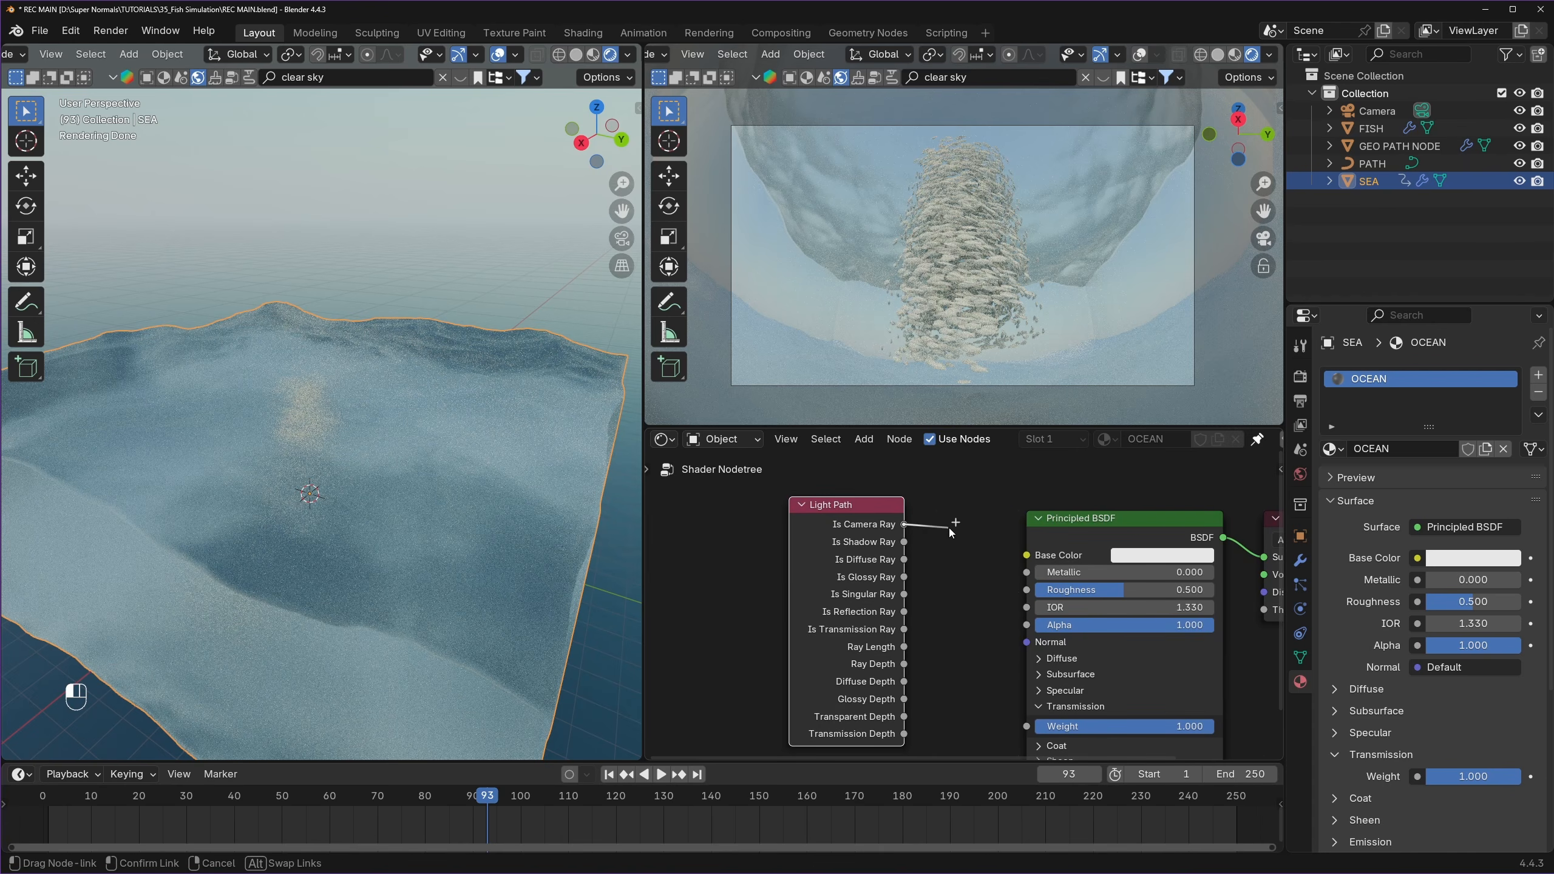
pyautogui.moveTo(1019, 629); pyautogui.dragTo(1026, 625)
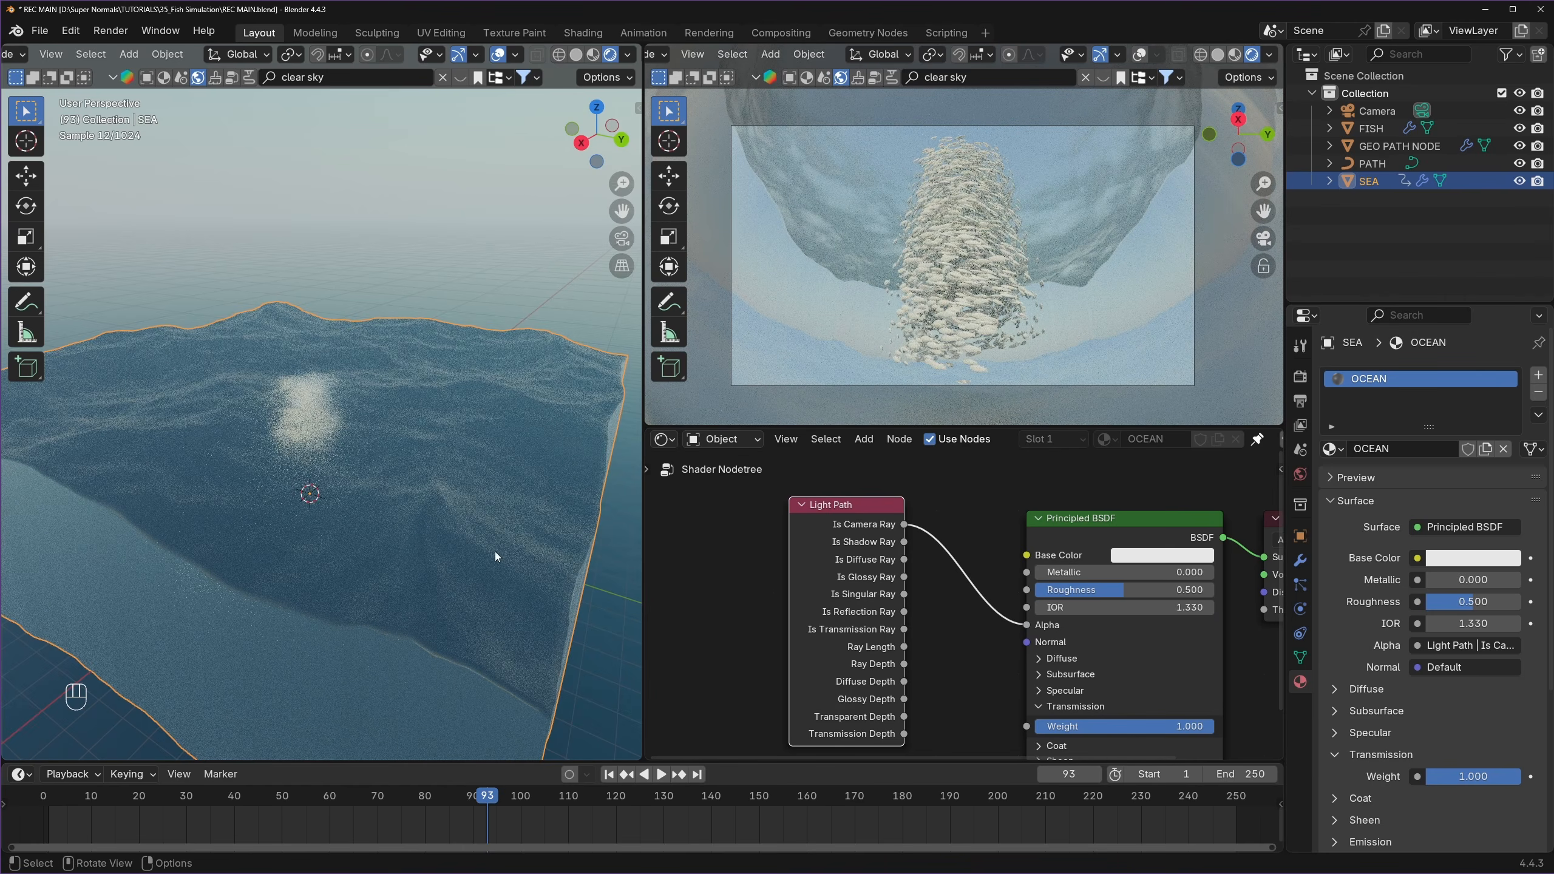
# - Delete the bottom faces of the SEA mesh in Edit Mode, save the file and return to Object Mode
pyautogui.moveTo(359, 456); pyautogui.dragTo(355, 302, button='middle')
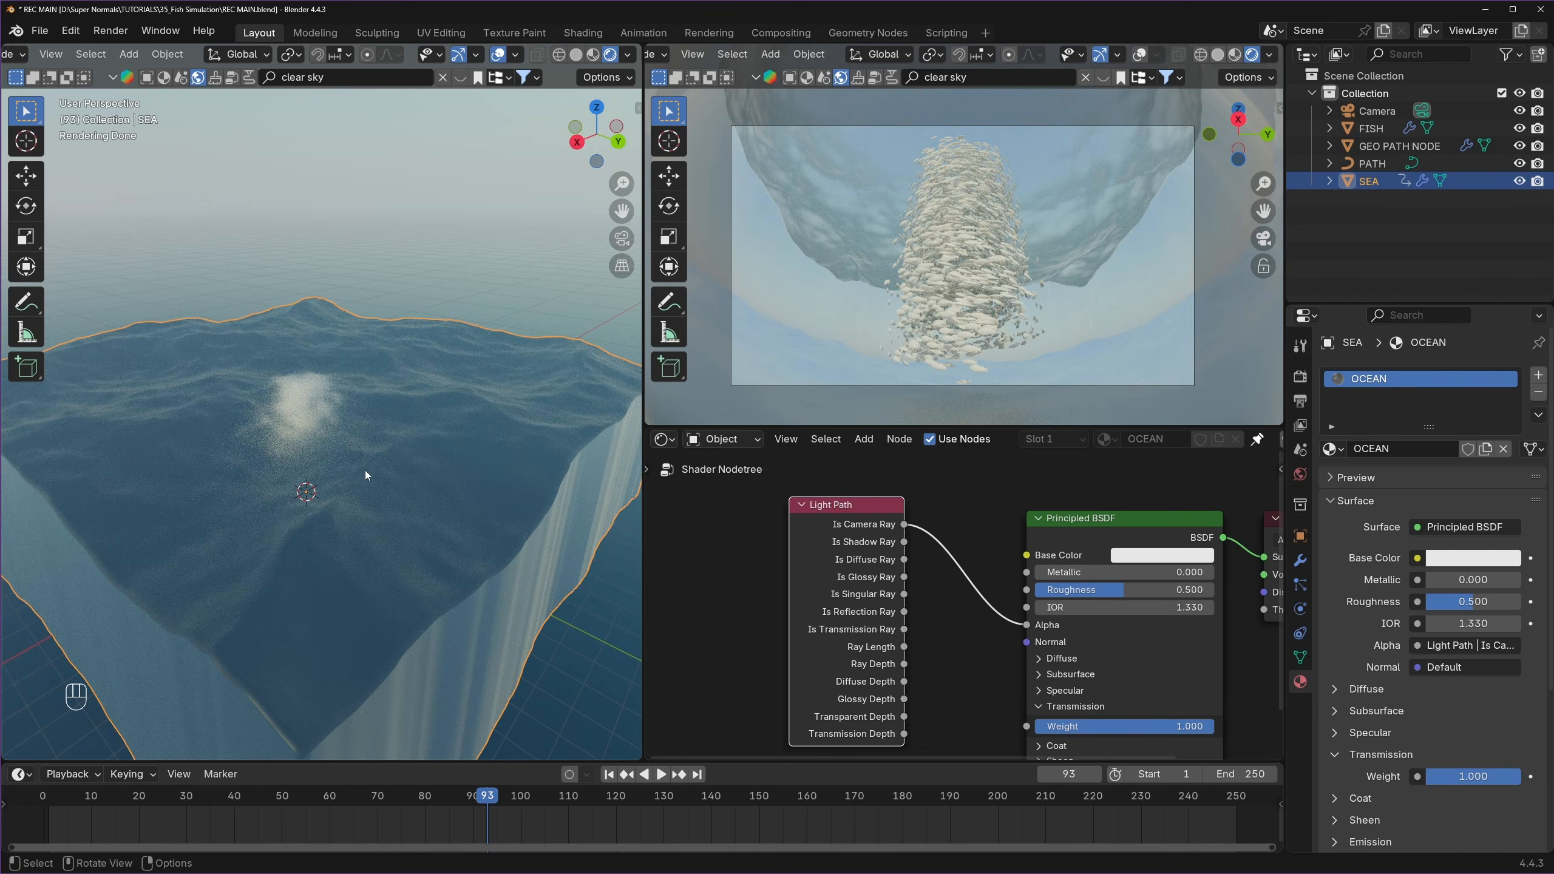
pyautogui.scroll(-2, 364, 470)
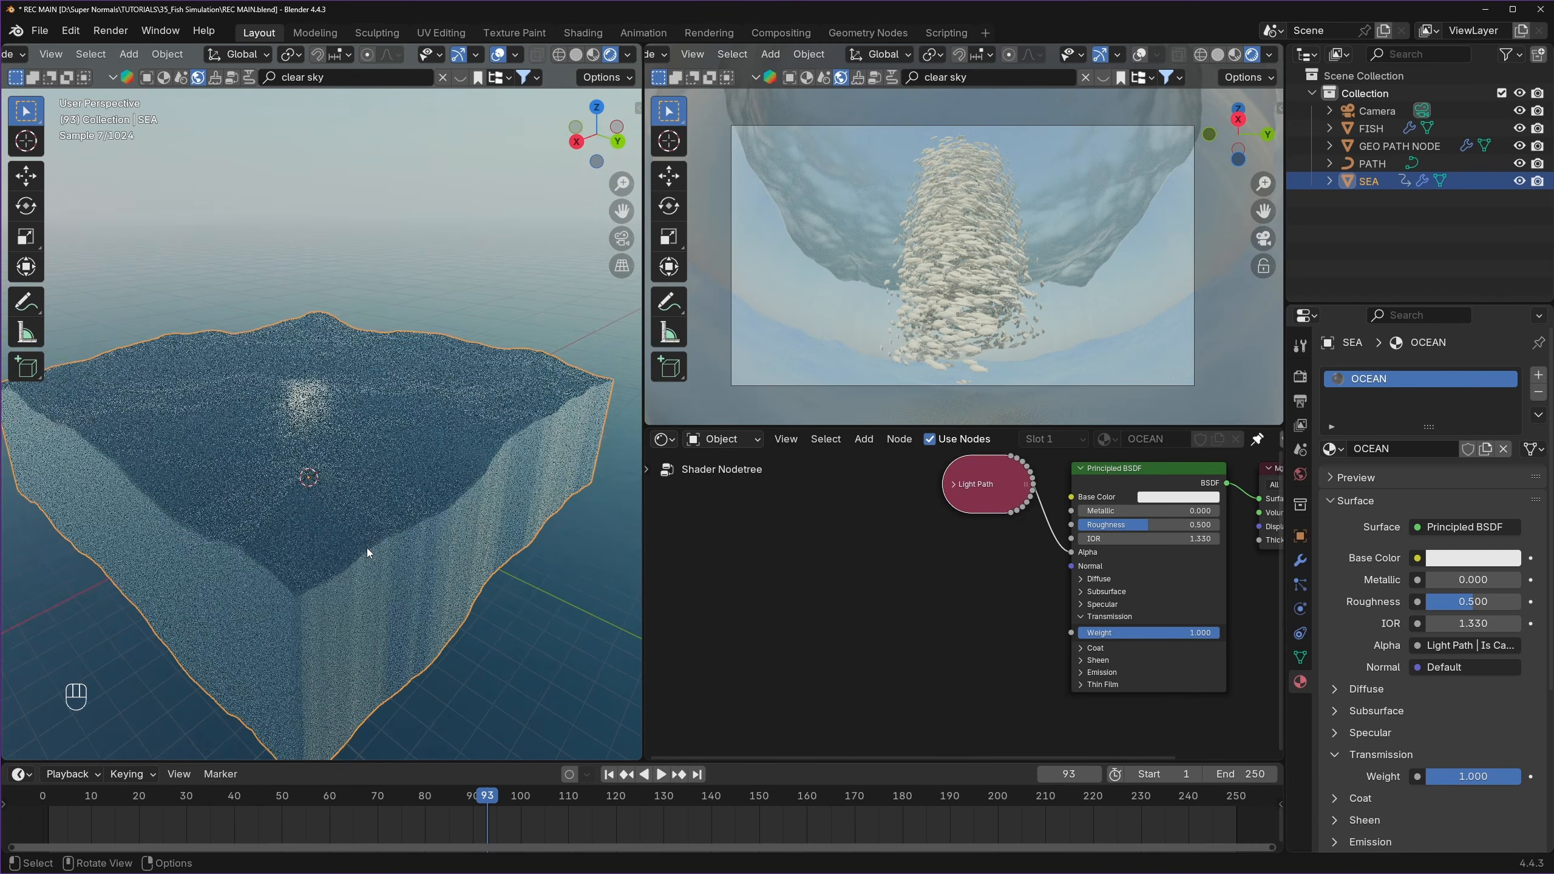
pyautogui.moveTo(367, 548); pyautogui.dragTo(413, 435, button='middle')
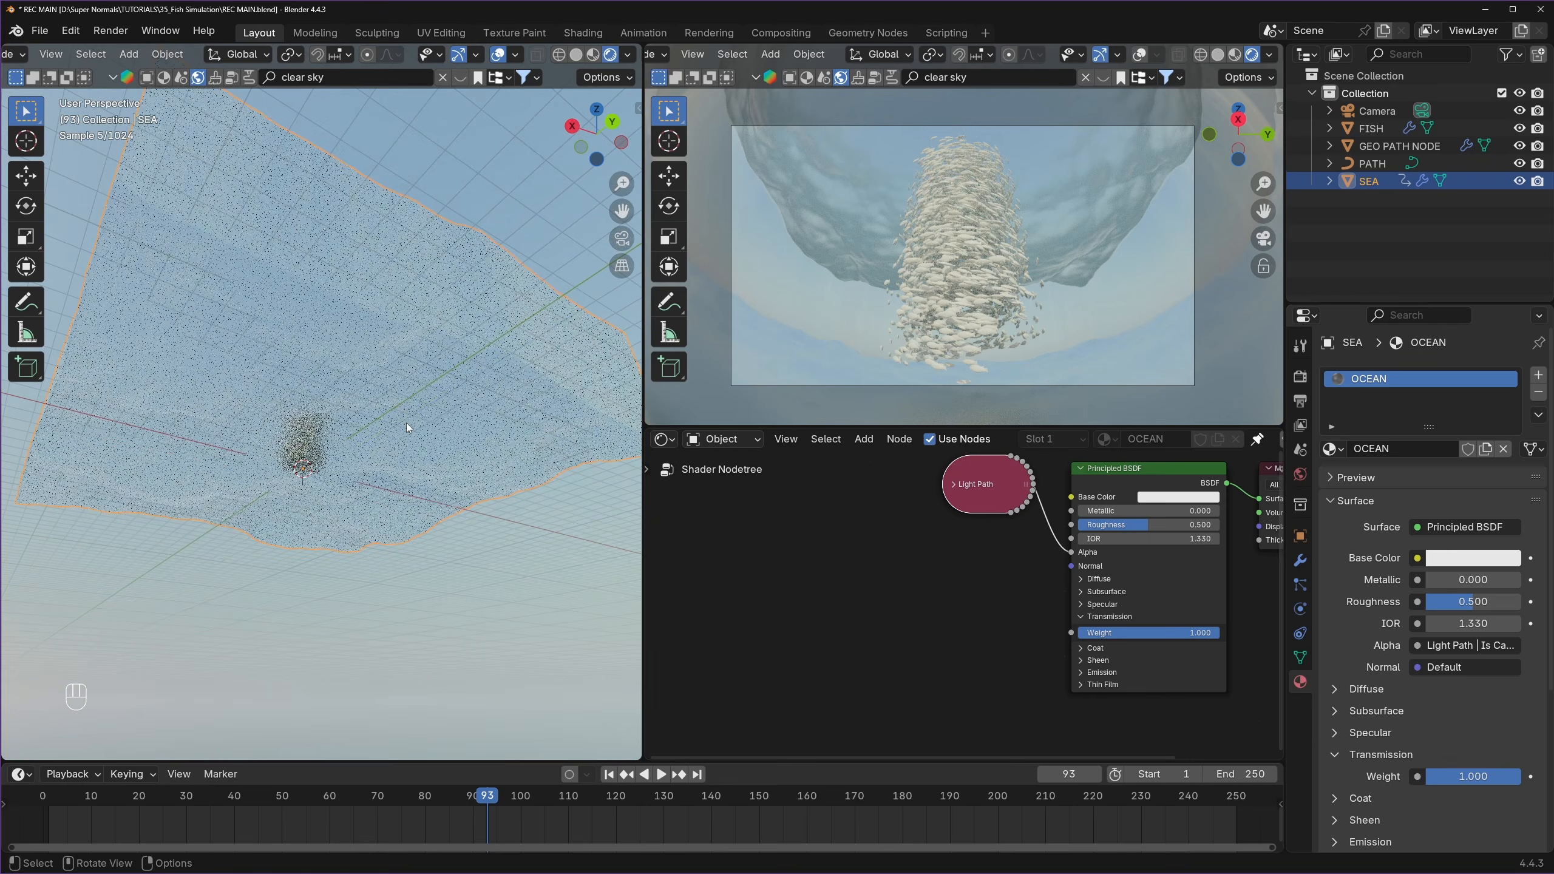
pyautogui.press('Tab')
pyautogui.moveTo(436, 397); pyautogui.dragTo(231, 497)
pyautogui.press('3')
pyautogui.moveTo(418, 402); pyautogui.dragTo(233, 496)
pyautogui.moveTo(233, 496); pyautogui.dragTo(367, 459, button='middle')
pyautogui.press('x')
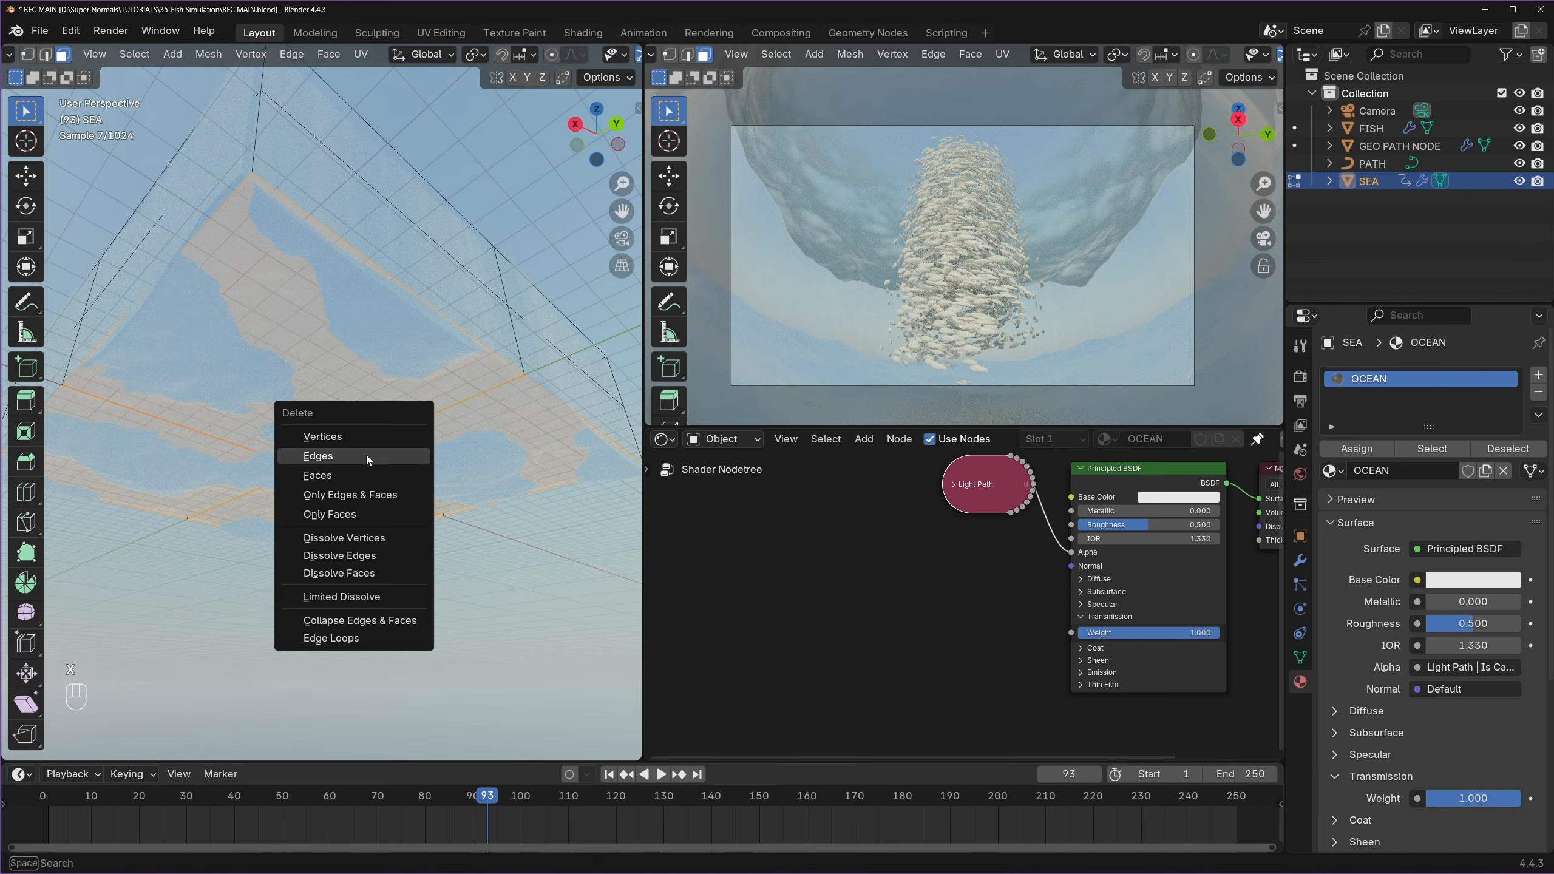
pyautogui.click(368, 476)
pyautogui.hotkey('ctrl', 's')
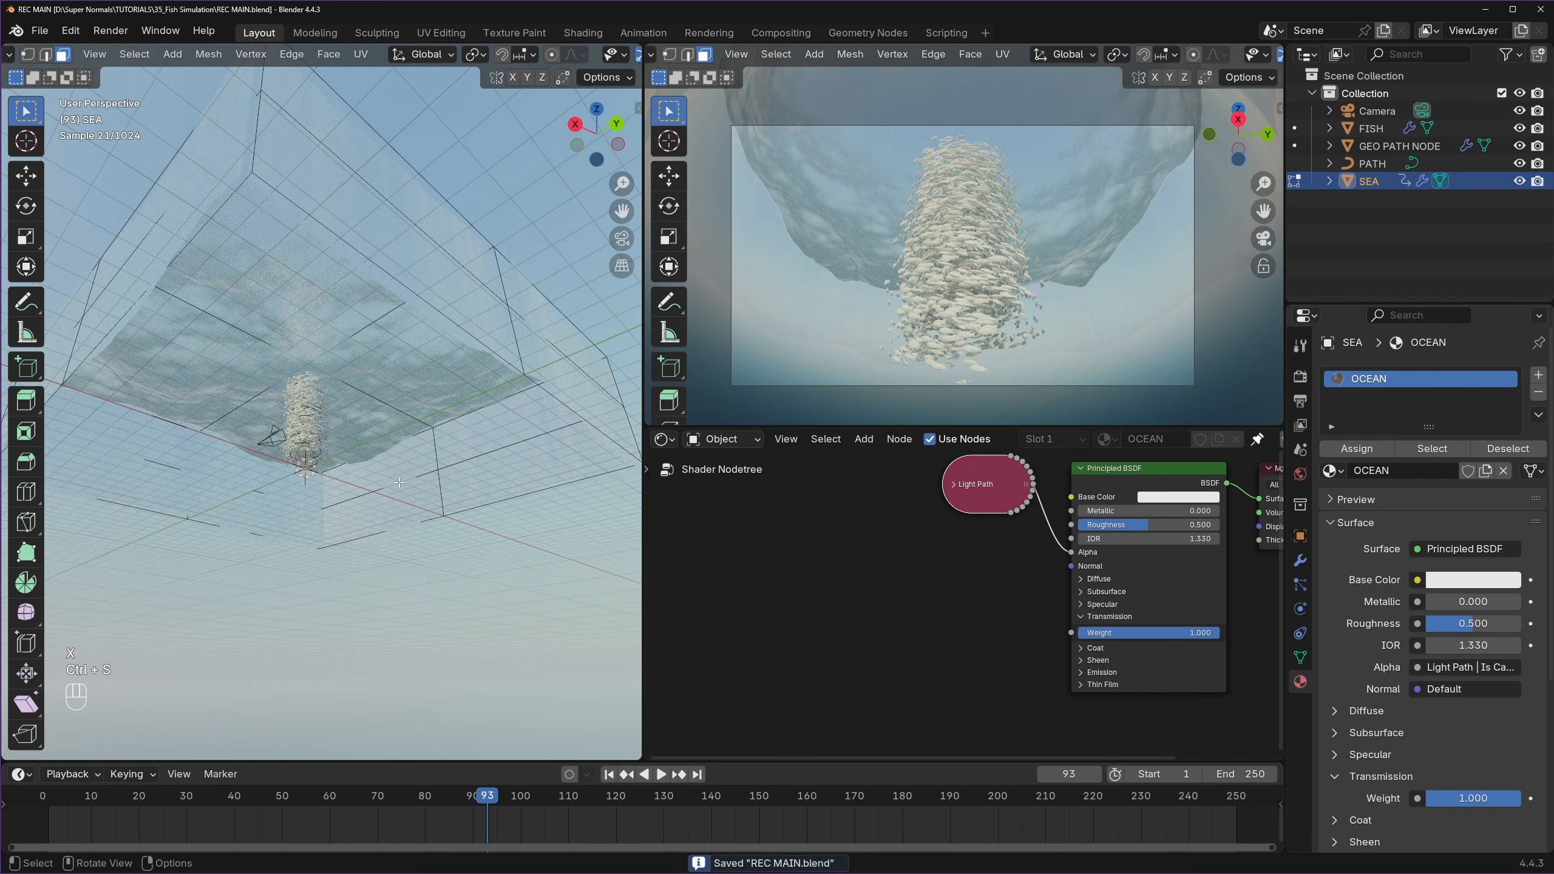
pyautogui.press('Tab')
# - Add a plane at the scene centre, scale it up about 12.6 times to span the sea block, and save the file
pyautogui.moveTo(398, 482); pyautogui.dragTo(399, 450, button='middle')
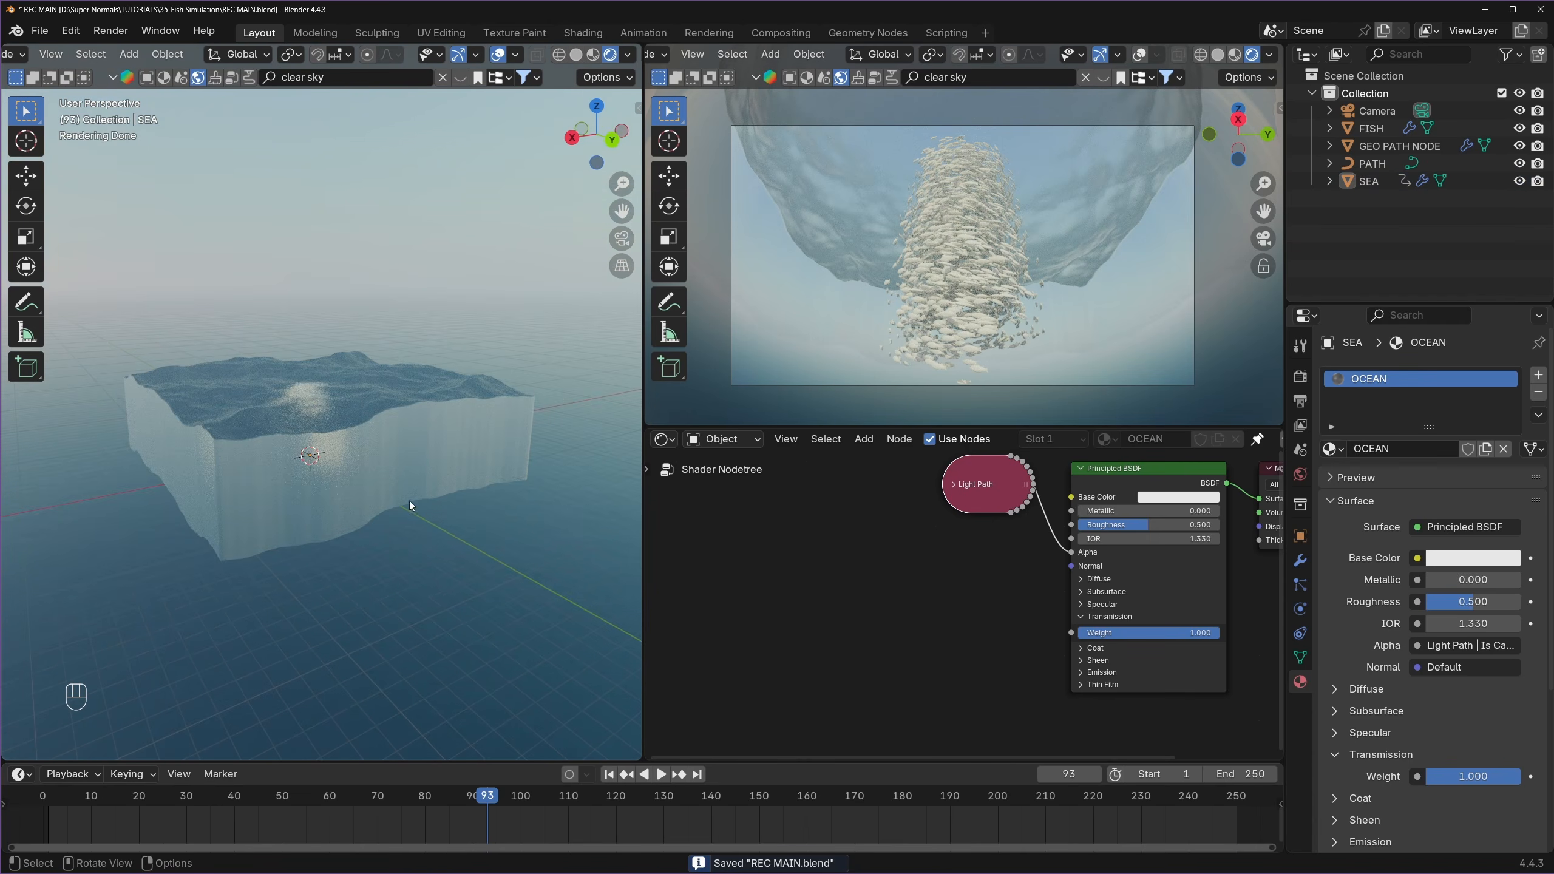
pyautogui.moveTo(371, 532); pyautogui.dragTo(394, 493, button='middle')
pyautogui.hotkey('shift', 'a')
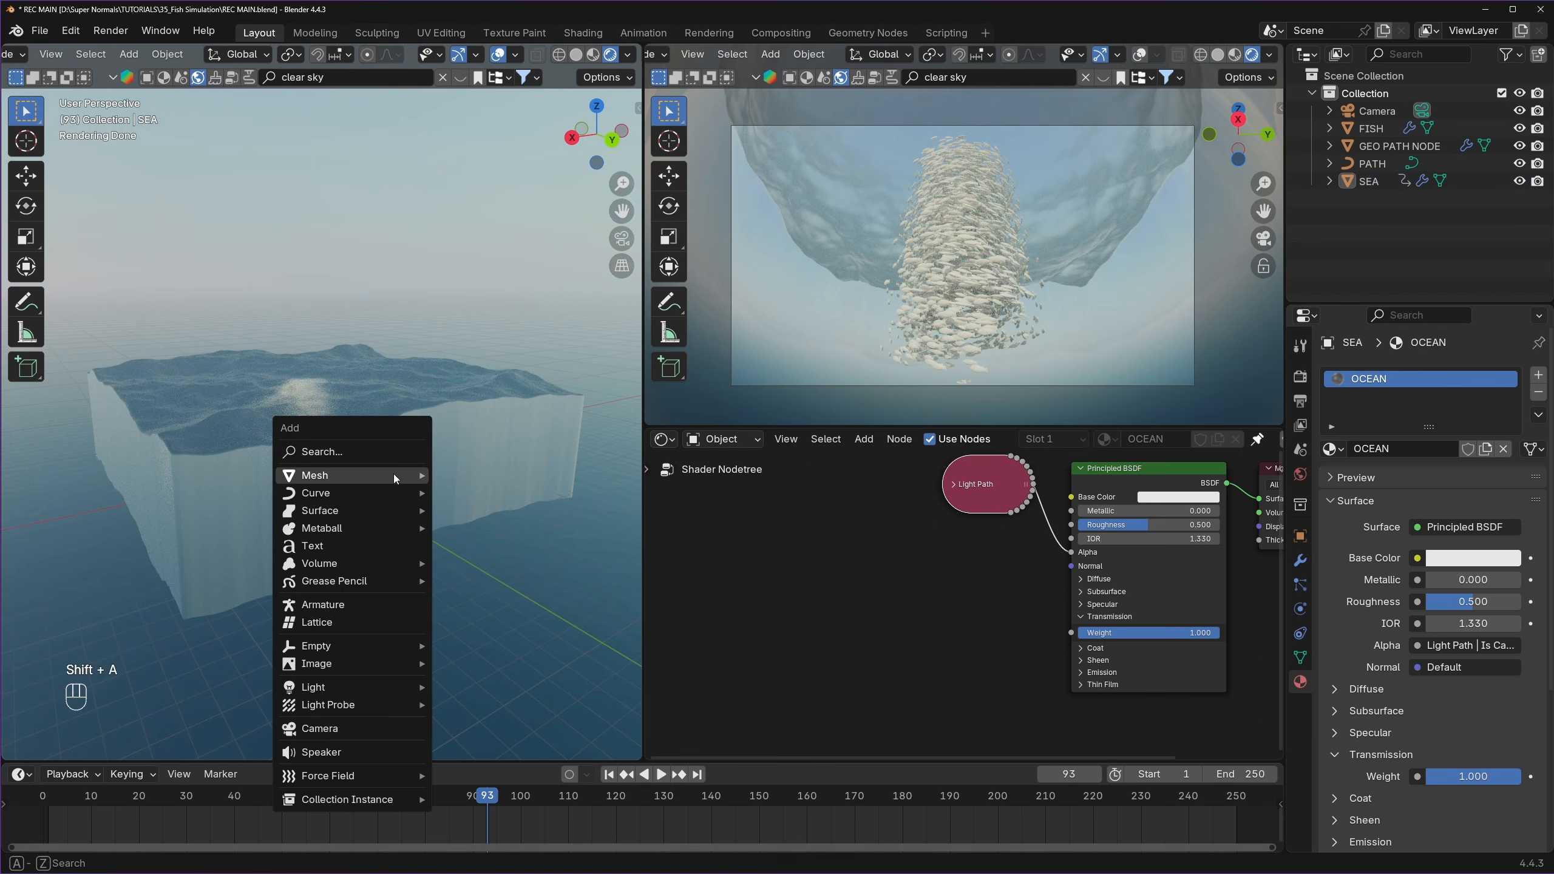
pyautogui.moveTo(393, 474)
pyautogui.click(483, 476)
pyautogui.press('s')
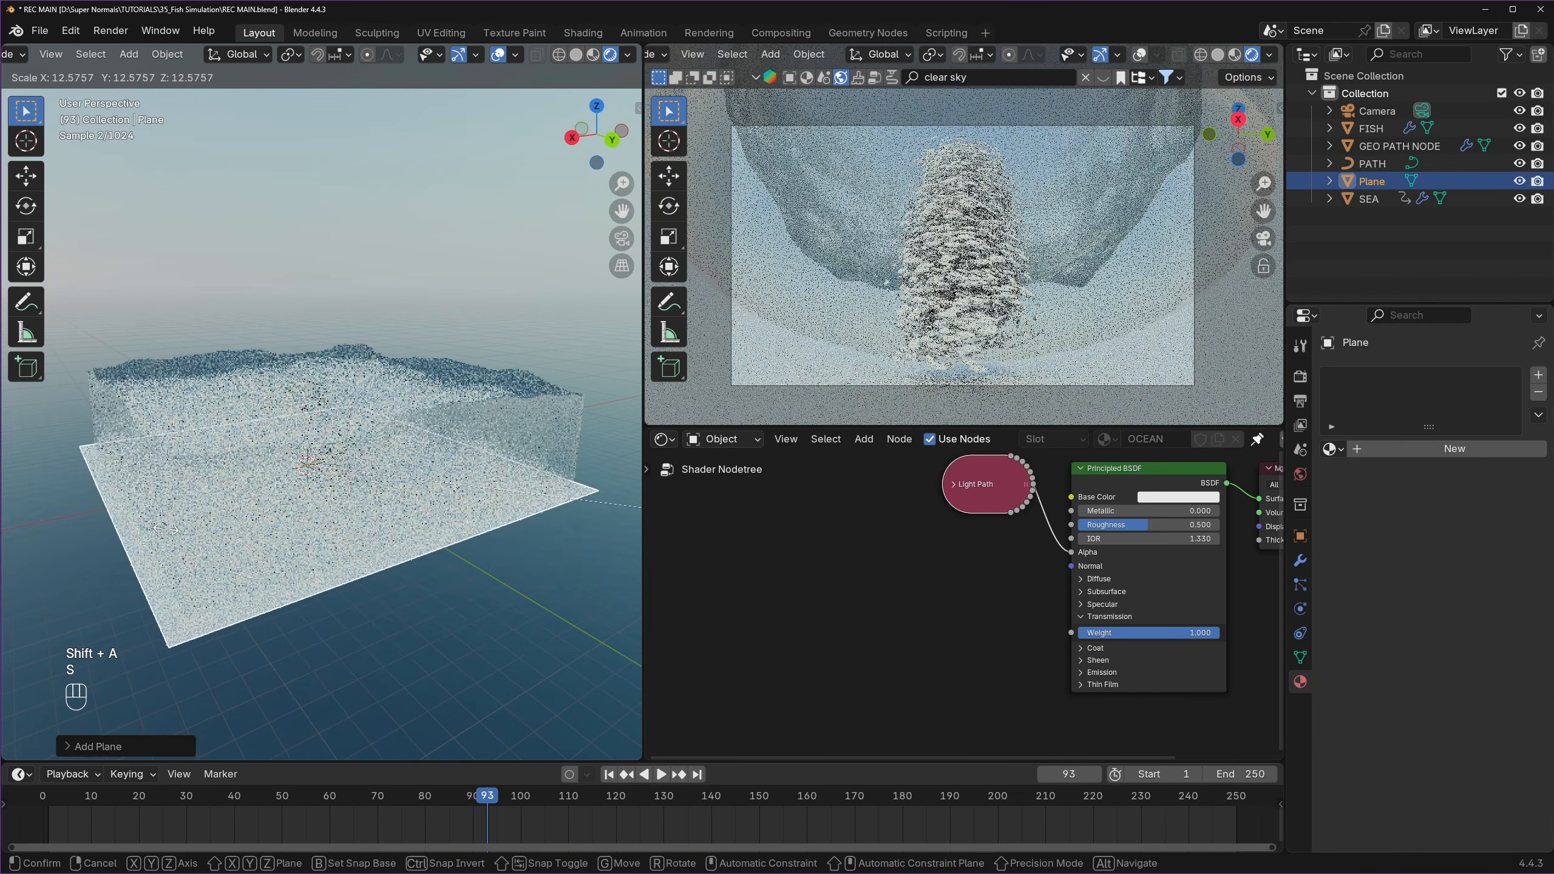
pyautogui.click(166, 528)
pyautogui.hotkey('ctrl', 's')
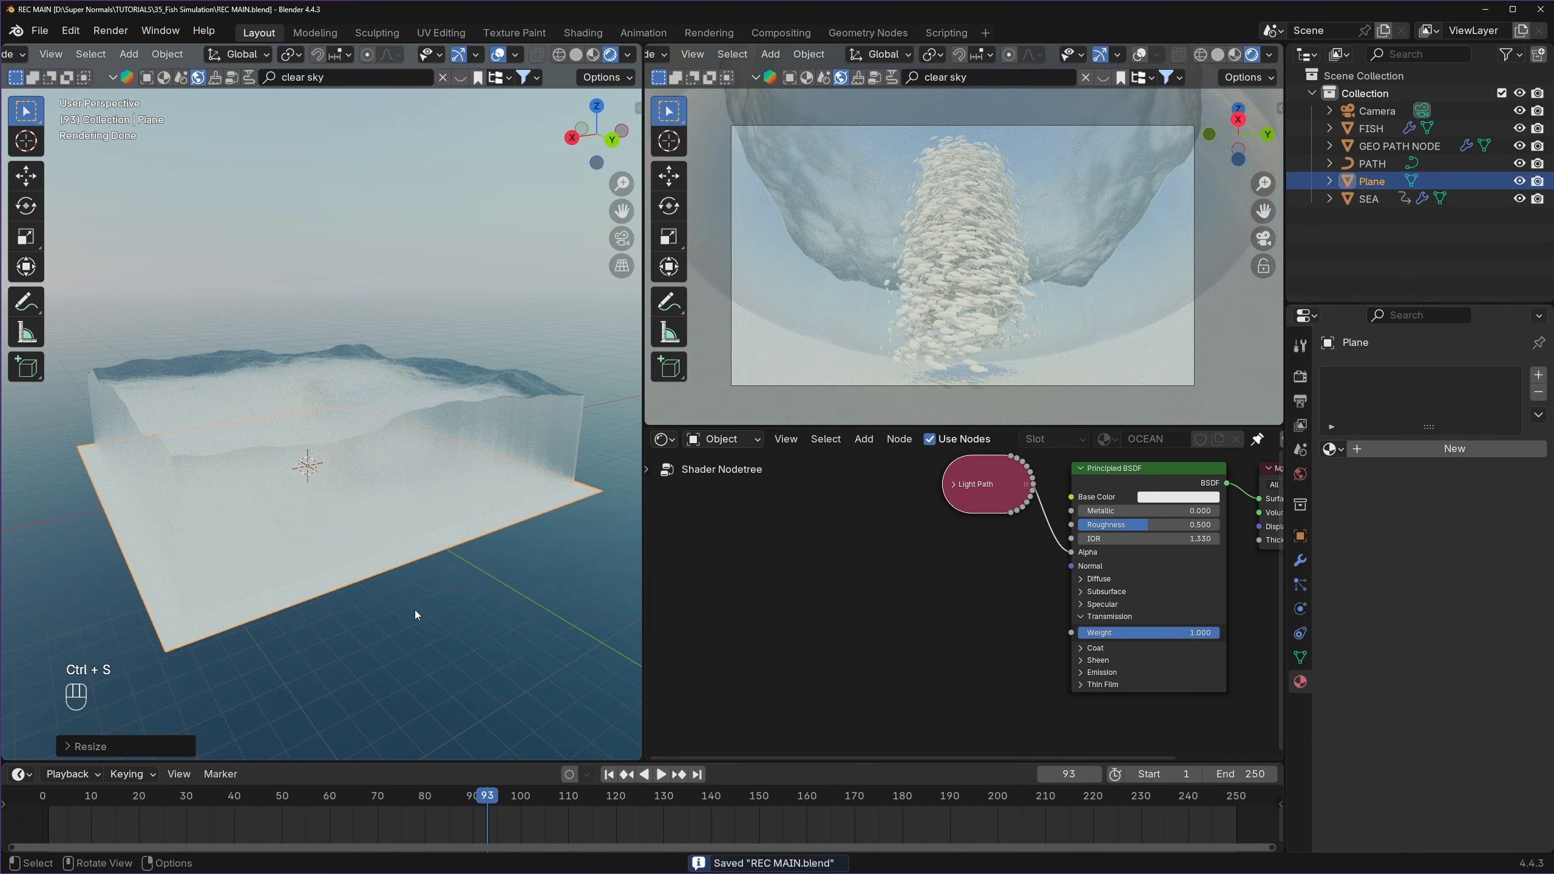
pyautogui.moveTo(415, 609); pyautogui.dragTo(408, 564, button='middle')
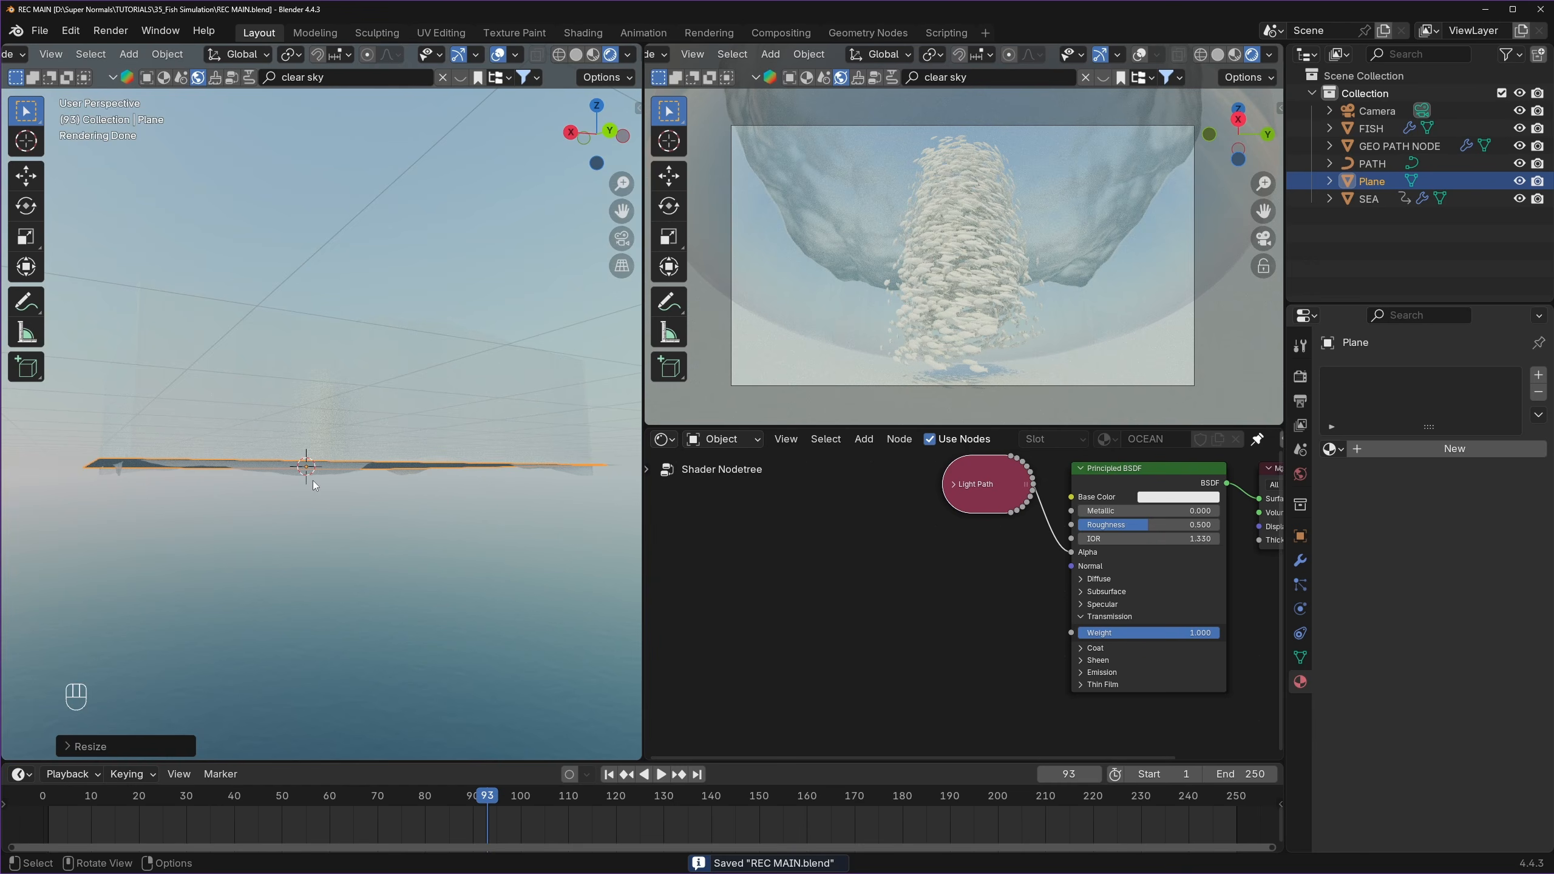
pyautogui.moveTo(313, 486); pyautogui.dragTo(375, 532, button='middle')
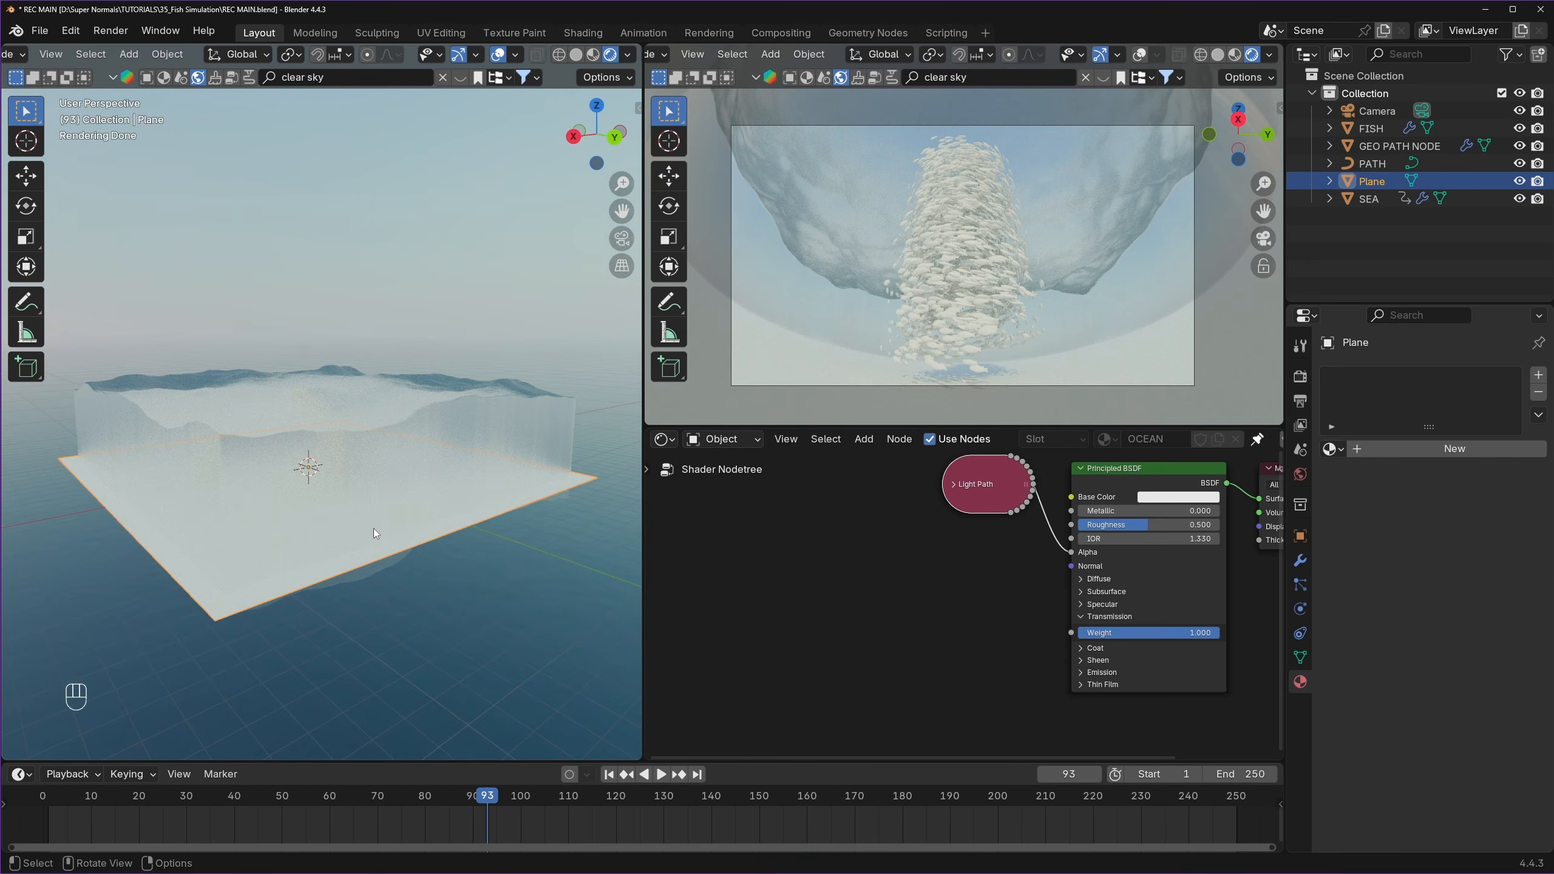
# - Give the plane a new material with a black base colour and save the file
pyautogui.click(1455, 449)
pyautogui.click(1473, 558)
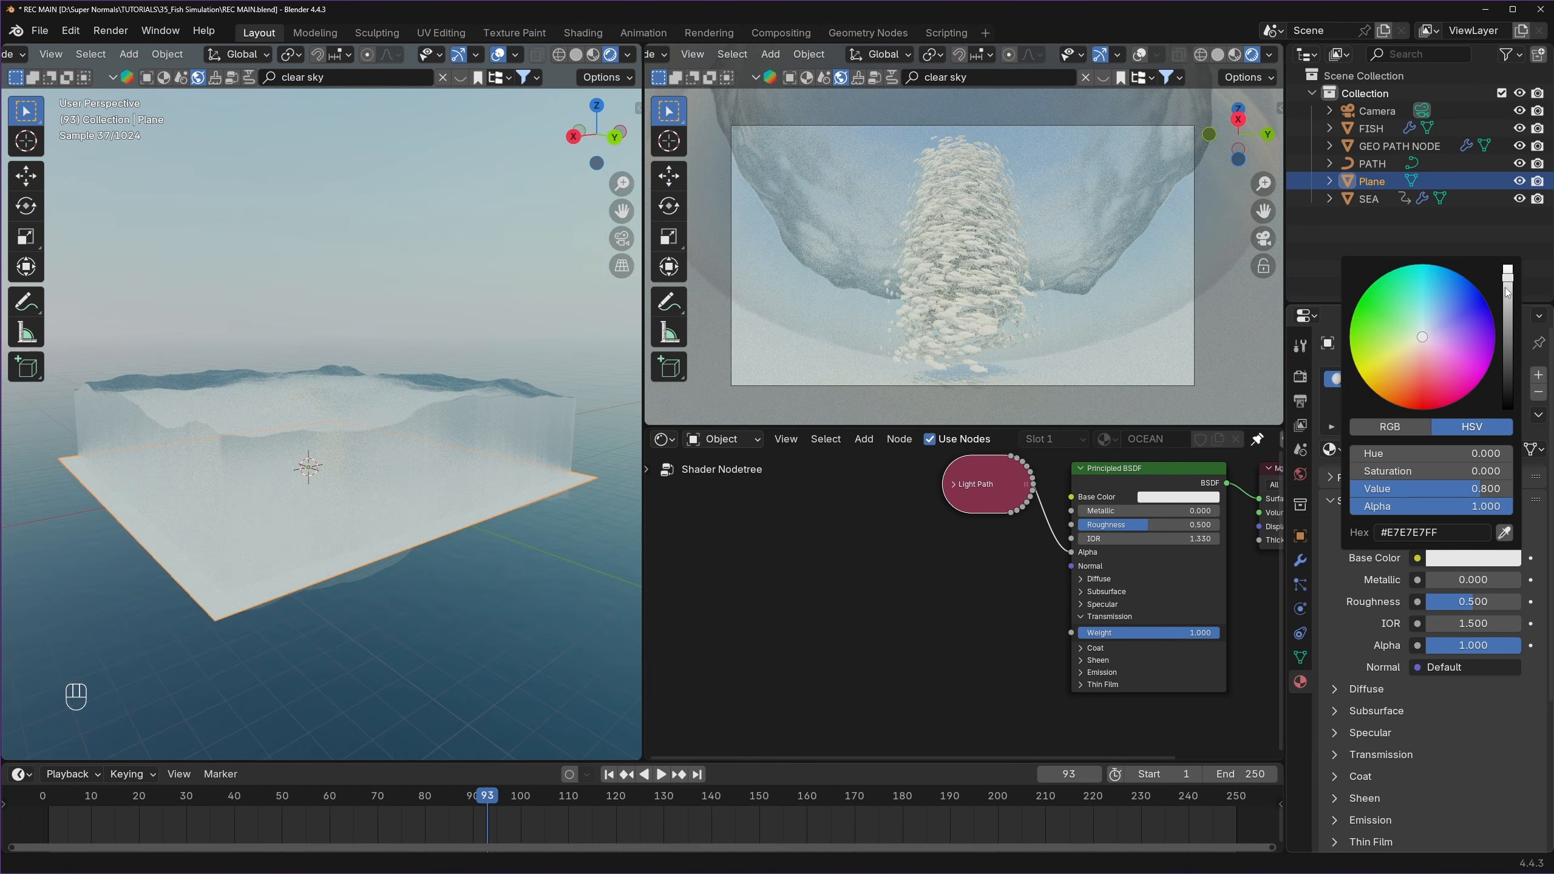
pyautogui.moveTo(1506, 279); pyautogui.dragTo(1505, 409)
pyautogui.hotkey('ctrl', 's')
pyautogui.hotkey('ctrl', 's')
pyautogui.moveTo(306, 411); pyautogui.dragTo(331, 448, button='middle')
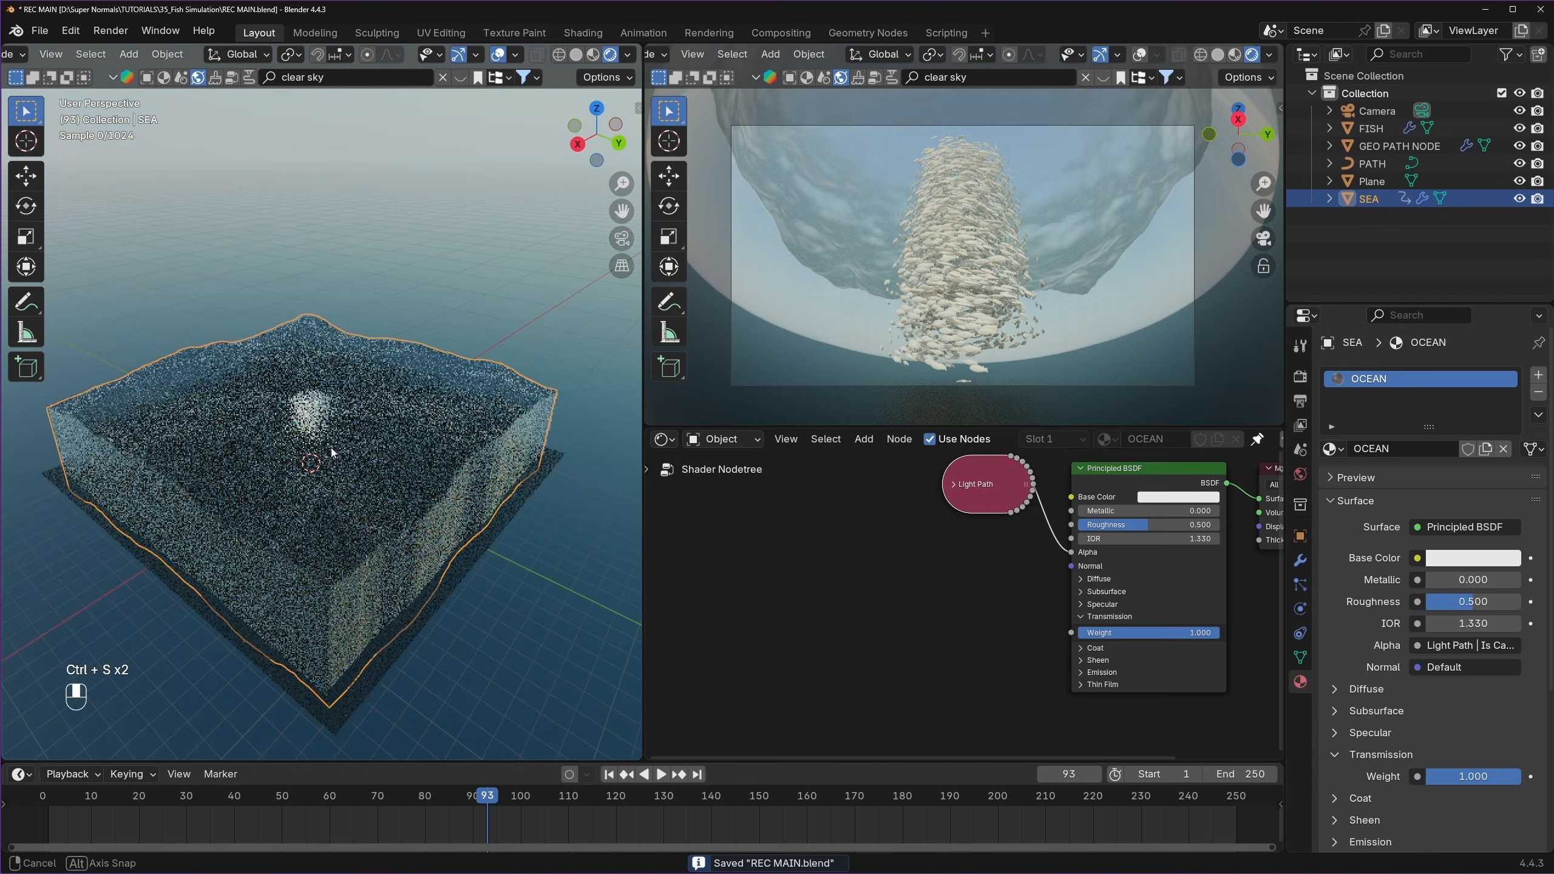
pyautogui.scroll(4, 291, 471)
pyautogui.hotkey('ctrl', 's')
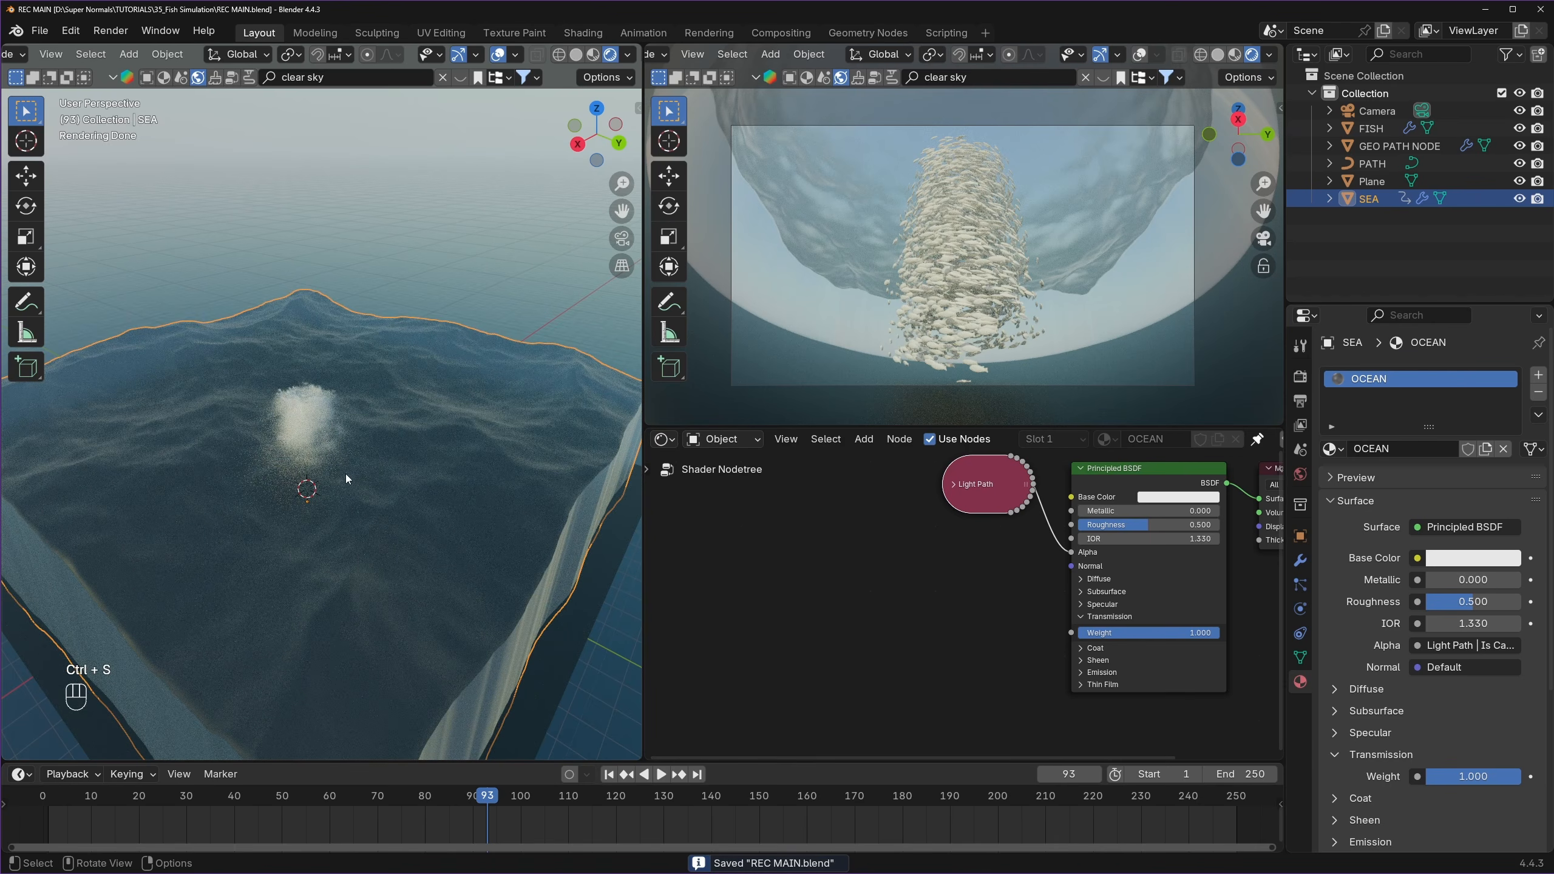
# - Add a Noise Texture node to the OCEAN material with Scale 500 and Normalize disabled
pyautogui.scroll(4, 502, 527)
pyautogui.keyDown('shift'); pyautogui.moveTo(503, 527); pyautogui.dragTo(293, 465, button='middle'); pyautogui.keyUp('shift')
pyautogui.scroll(3, 294, 465)
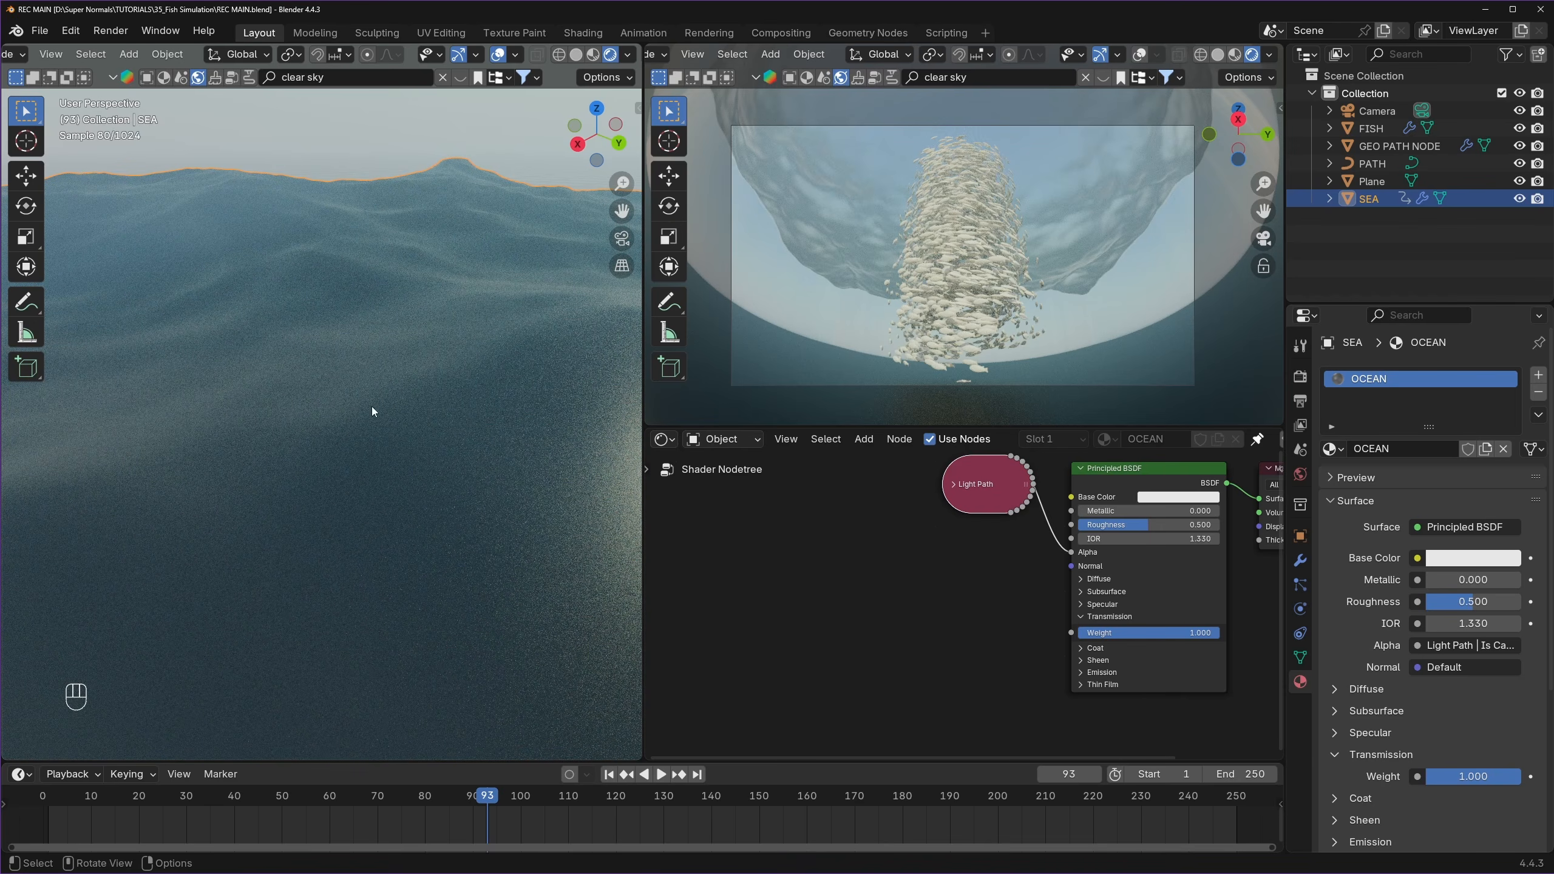
pyautogui.scroll(2, 859, 585)
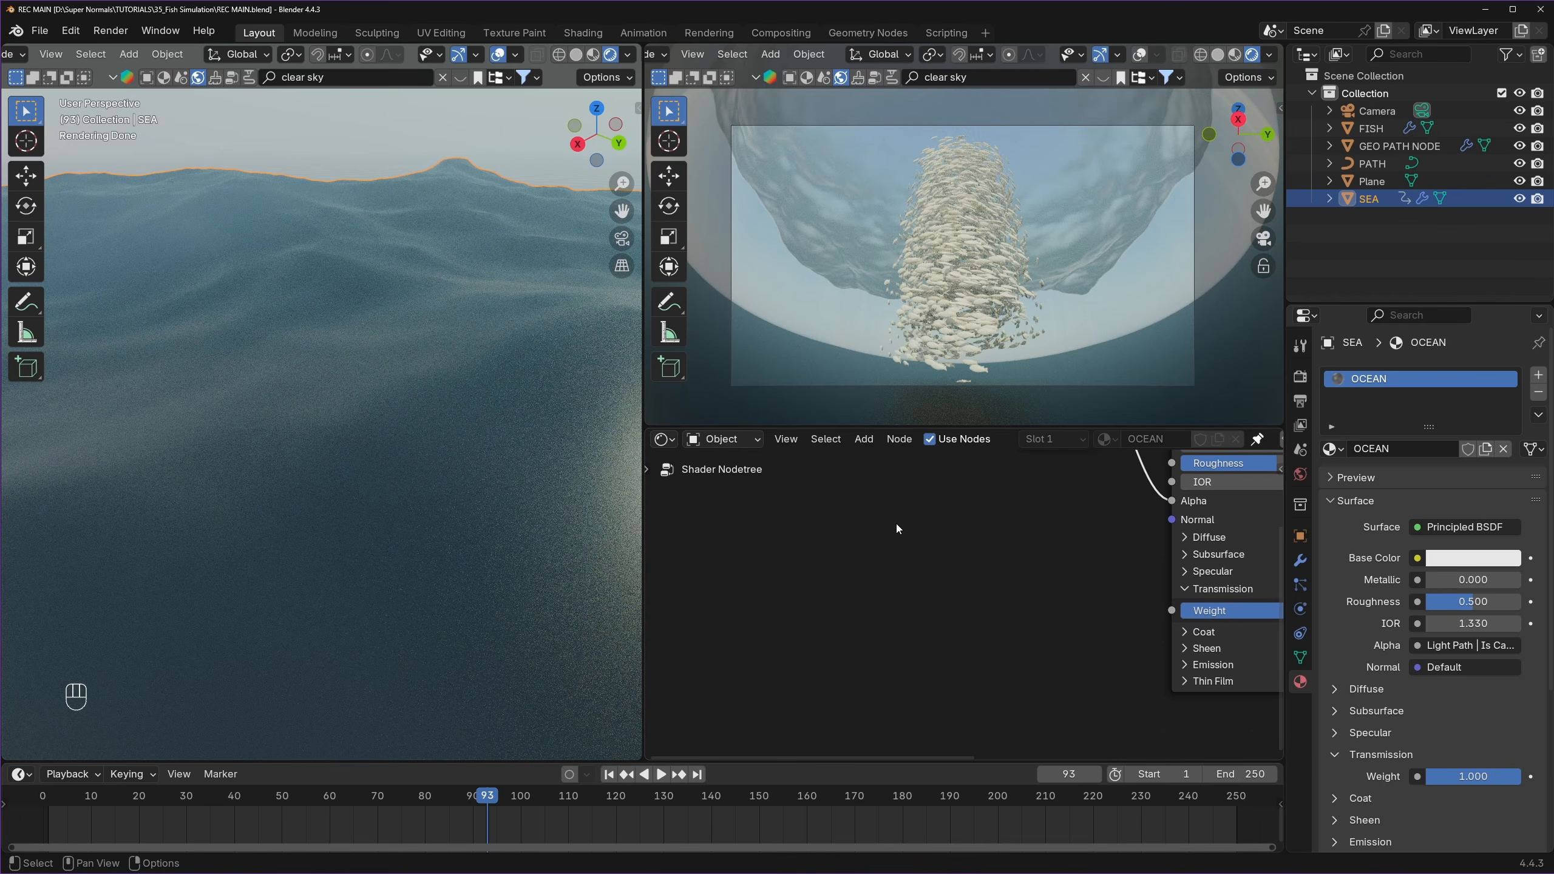
pyautogui.hotkey('shift', 'a')
pyautogui.write('noise')
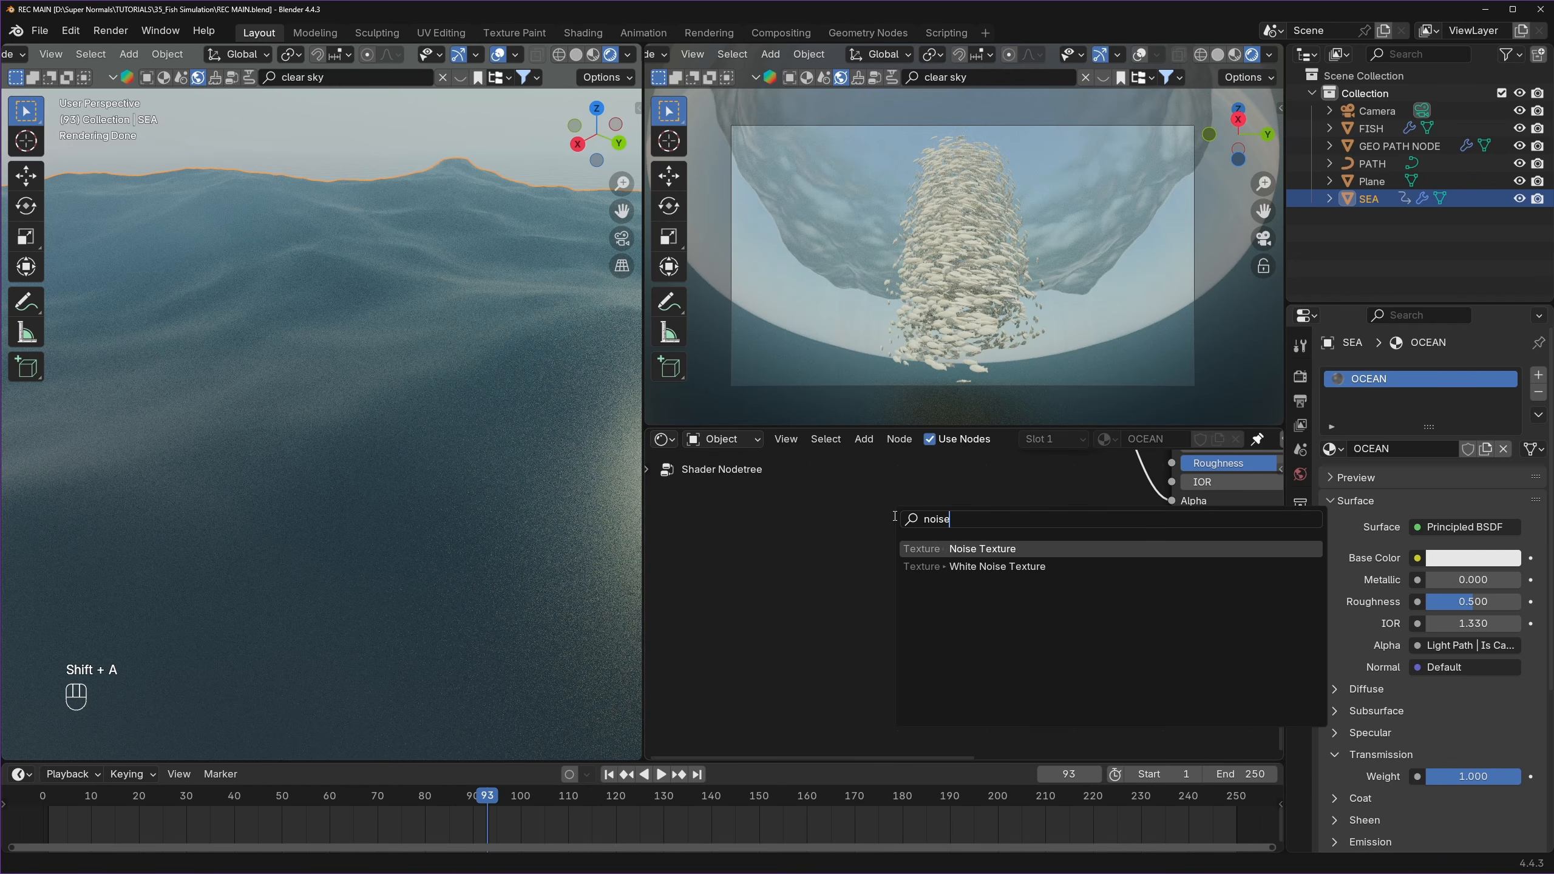
pyautogui.press('Return')
pyautogui.click(979, 643)
pyautogui.click(873, 643)
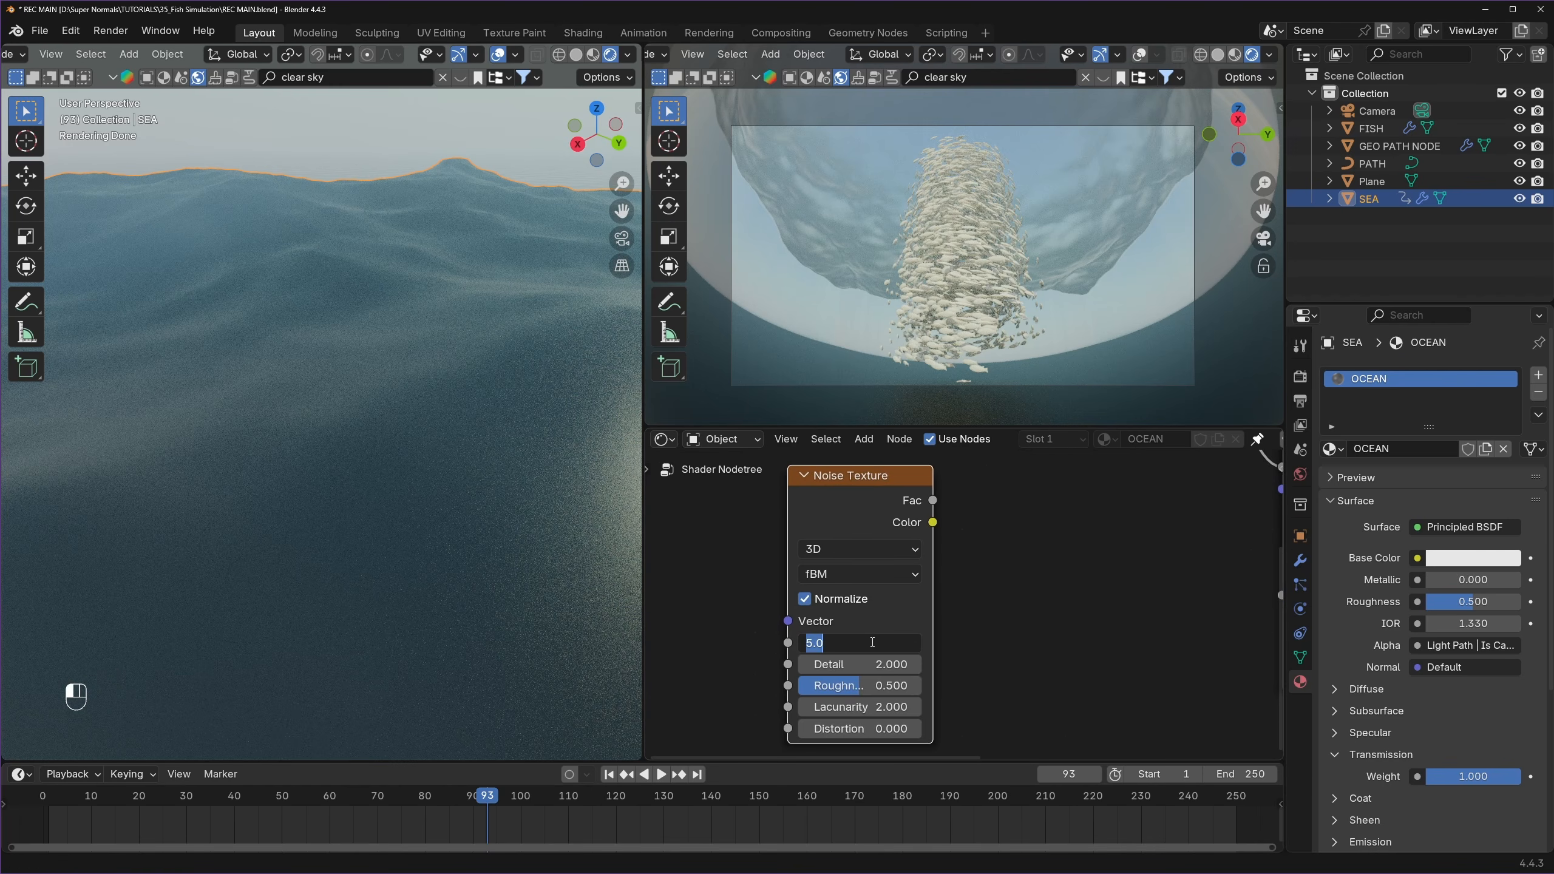
pyautogui.write('500')
pyautogui.press('Return')
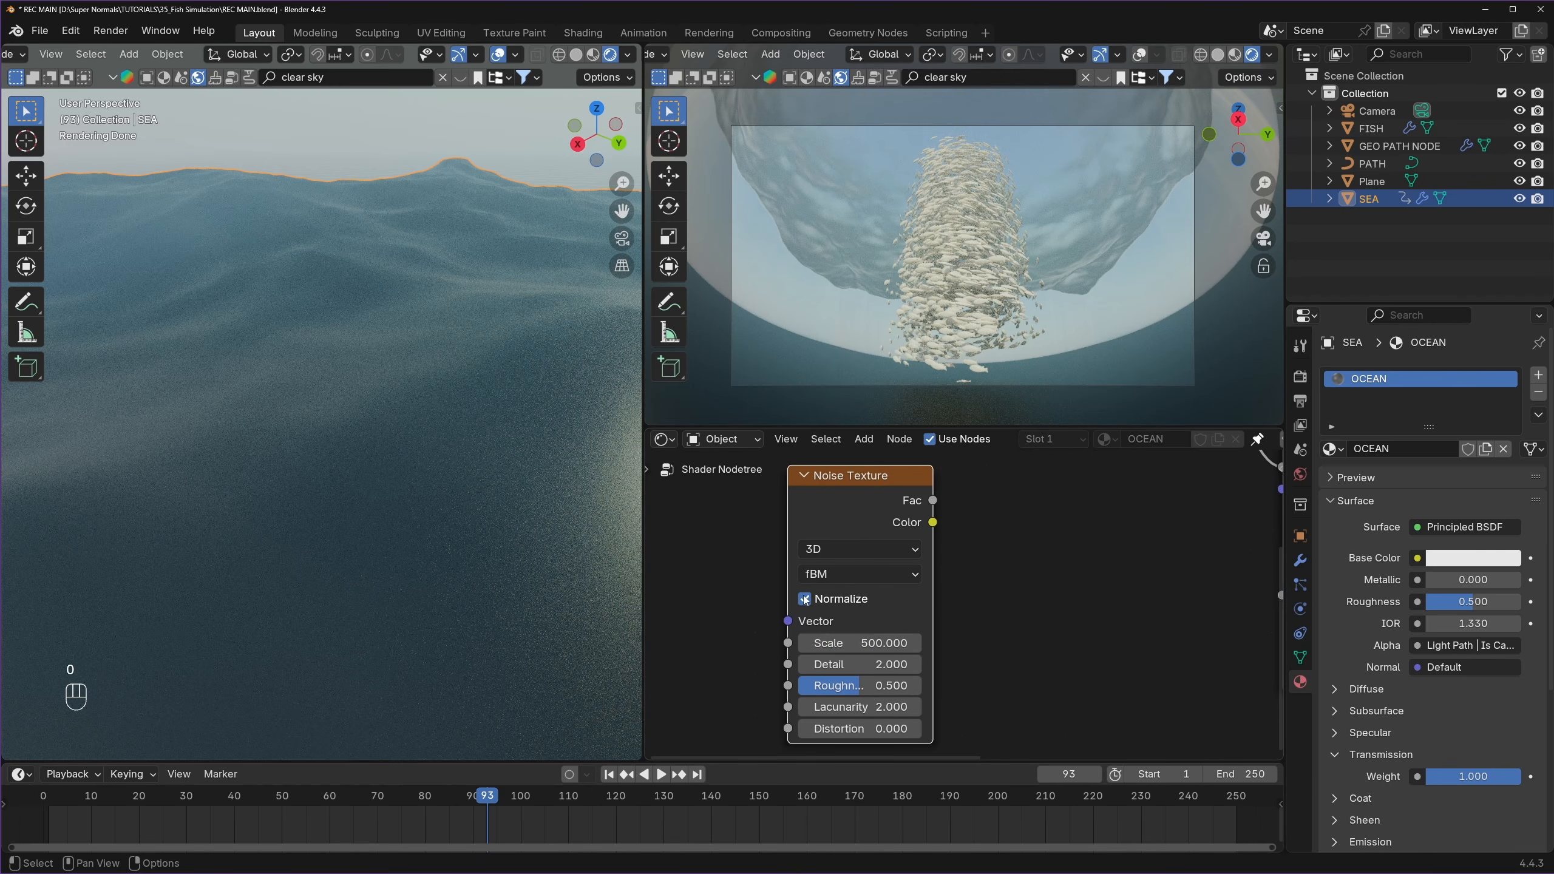
# - Add a Bump node, feeding the Noise Texture's Fac into its Height and its Normal output into the Principled BSDF's Normal
pyautogui.scroll(-3, 967, 596)
pyautogui.moveTo(988, 545); pyautogui.dragTo(834, 545, button='middle')
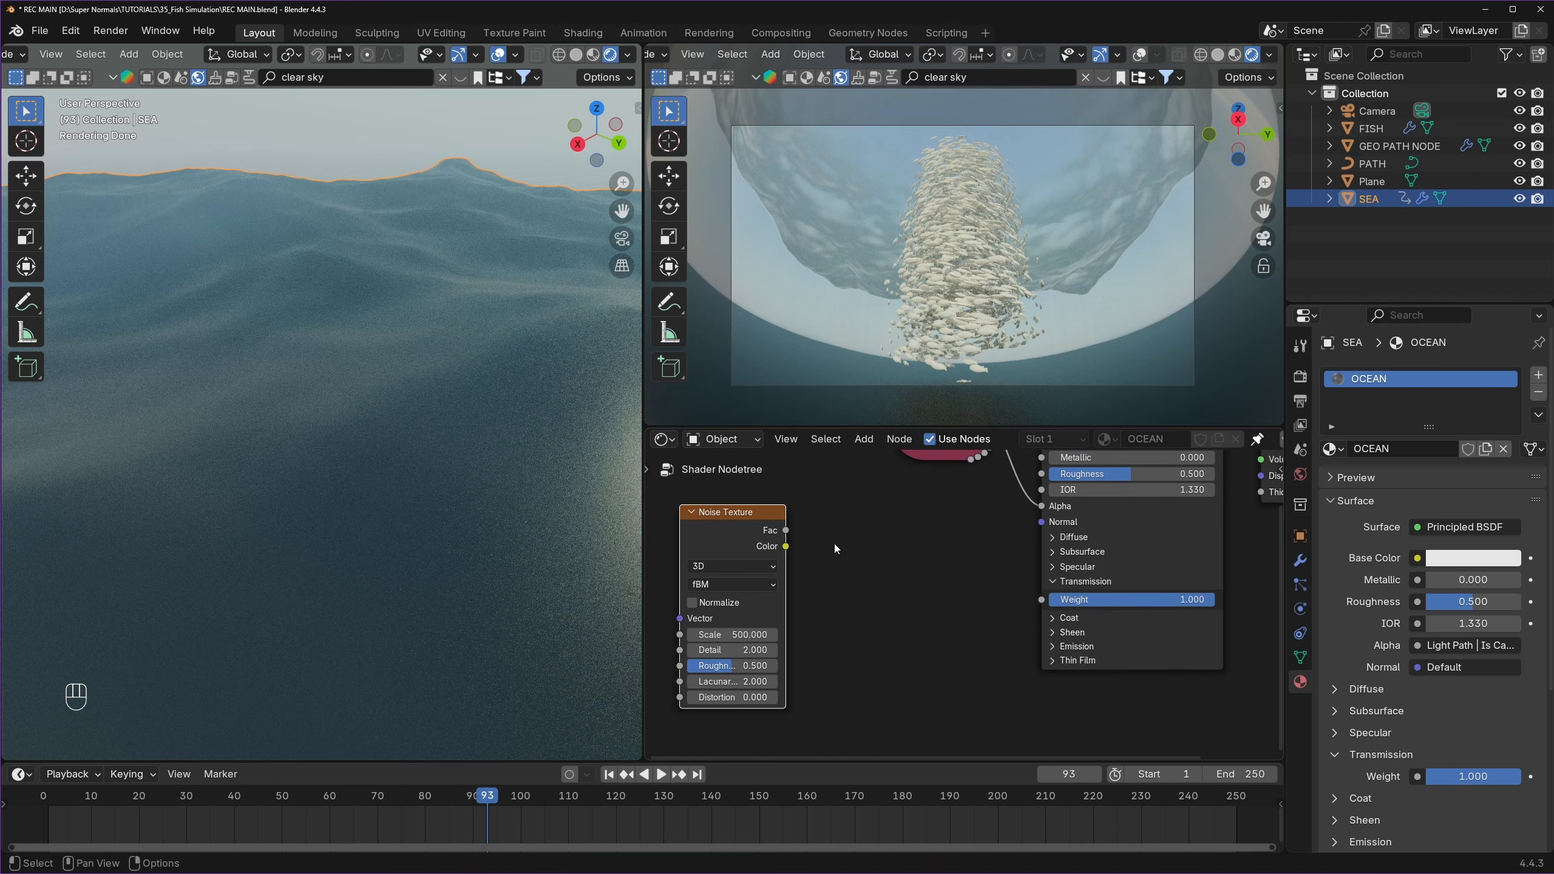
pyautogui.scroll(1, 866, 538)
pyautogui.hotkey('shift', 'a')
pyautogui.write('bump')
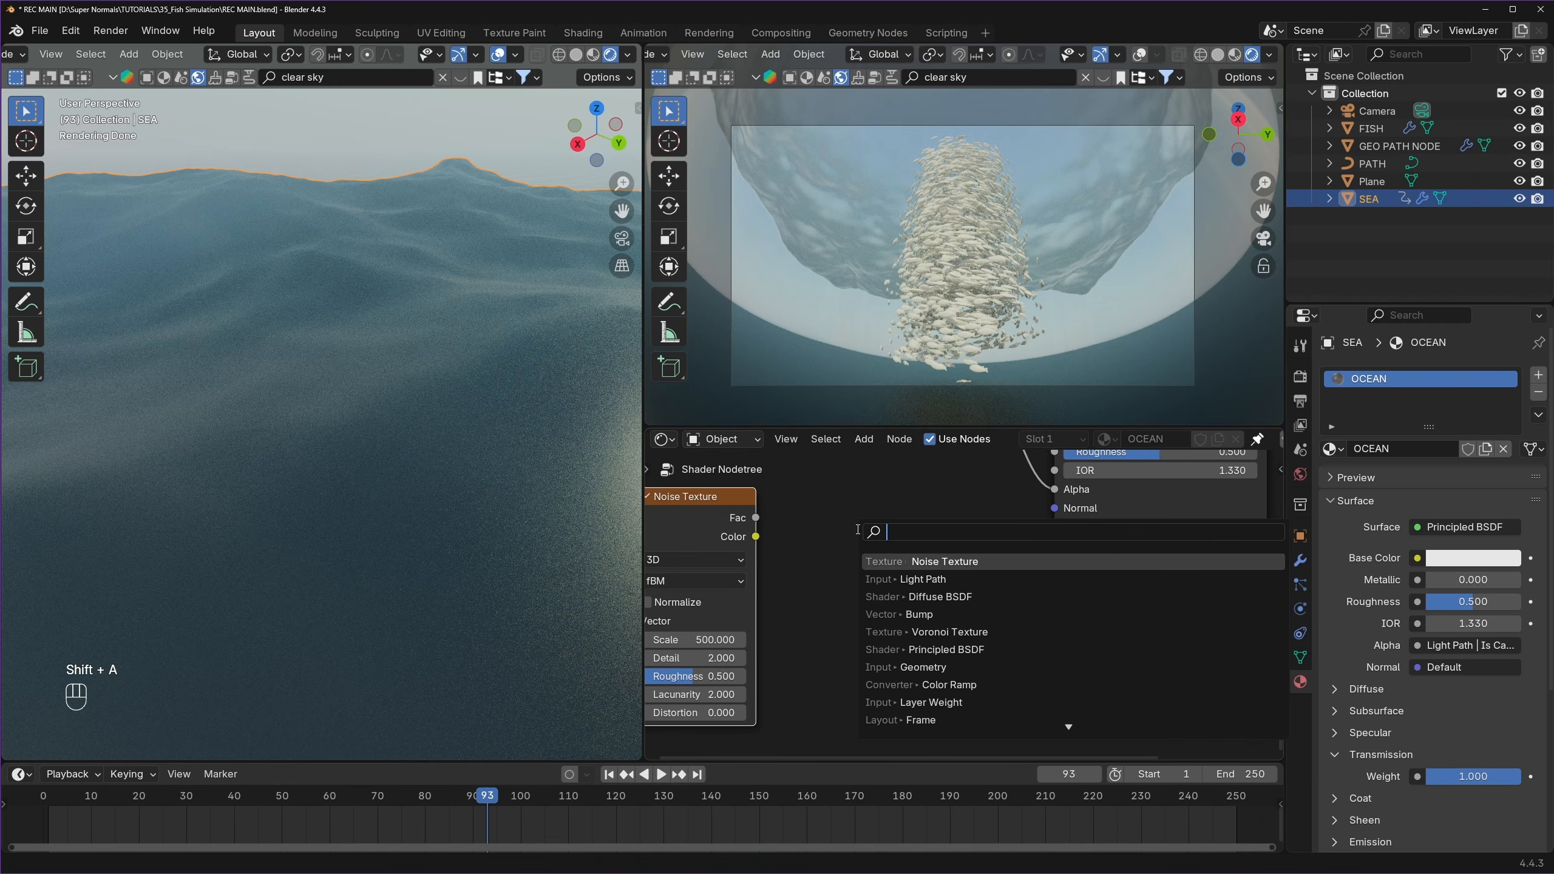
pyautogui.press('Return')
pyautogui.click(858, 513)
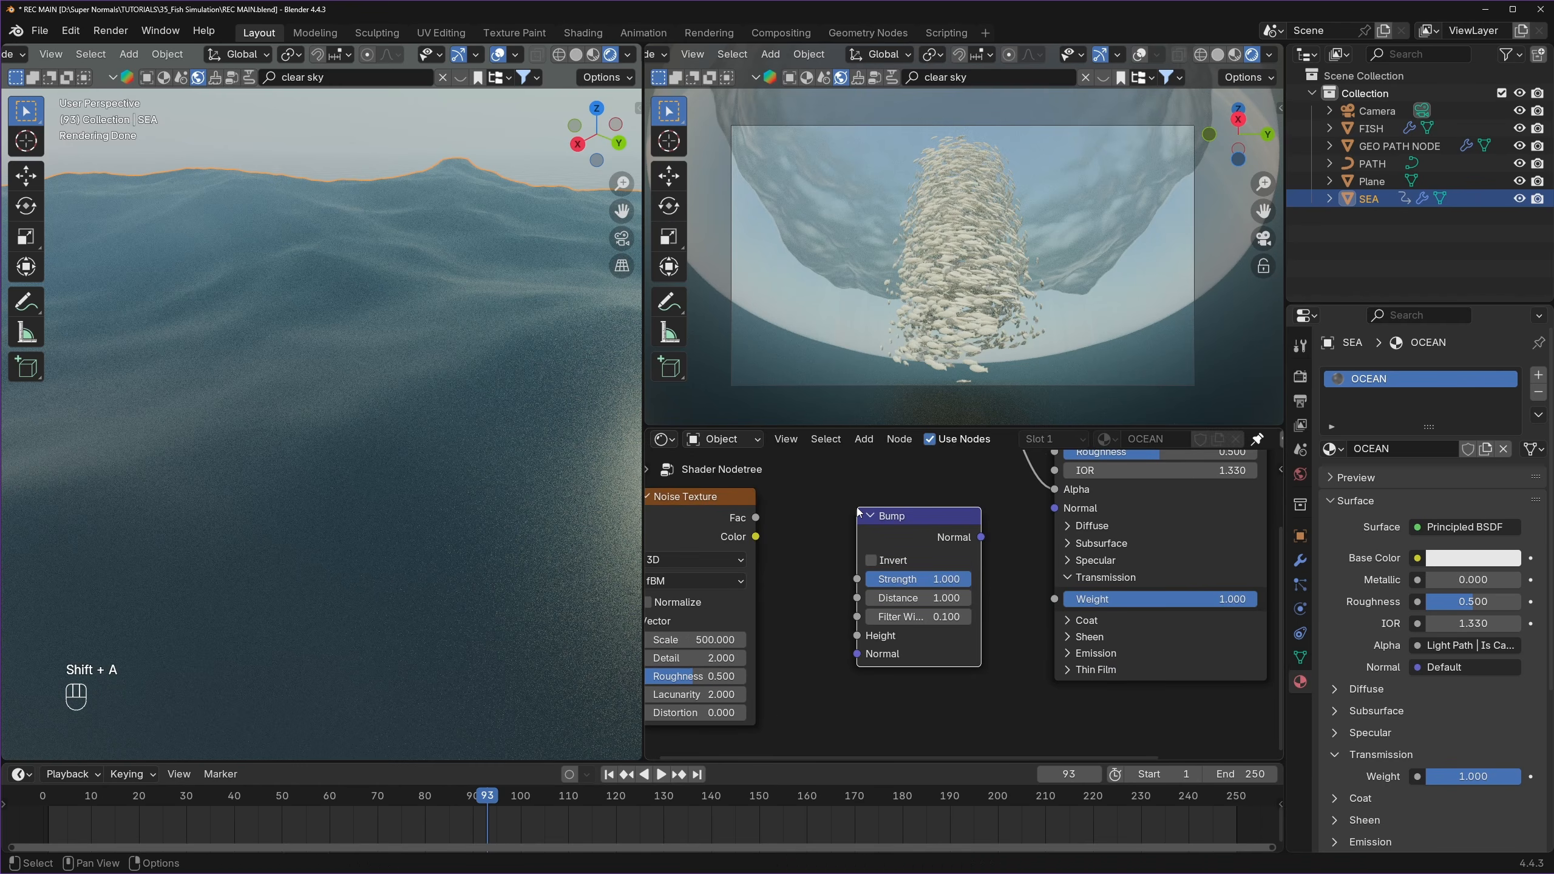
pyautogui.moveTo(755, 524); pyautogui.dragTo(856, 636)
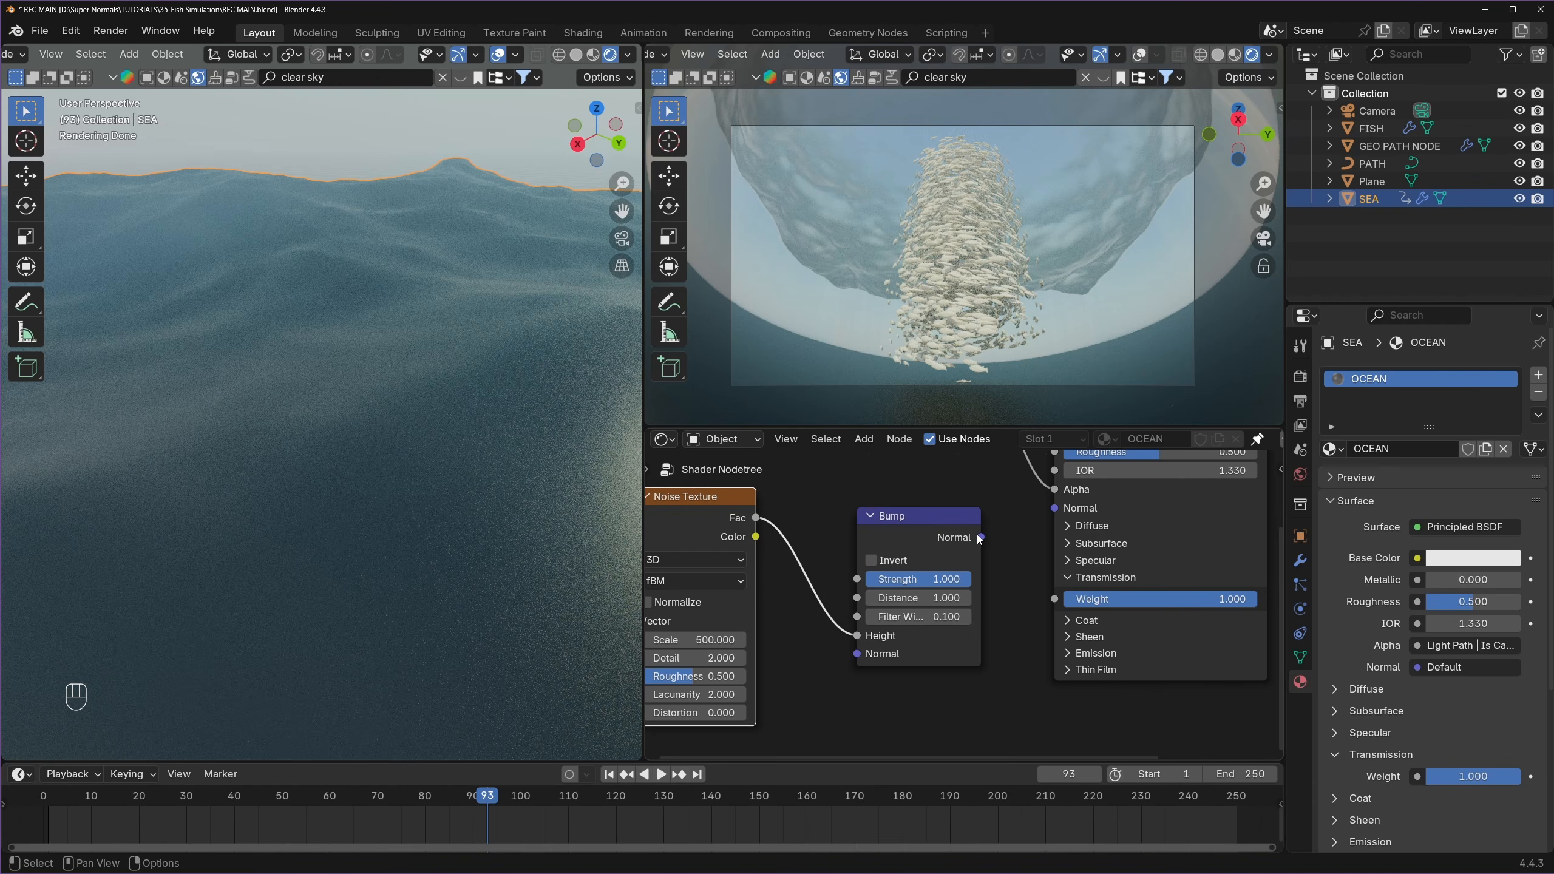
pyautogui.moveTo(980, 536); pyautogui.dragTo(1047, 517)
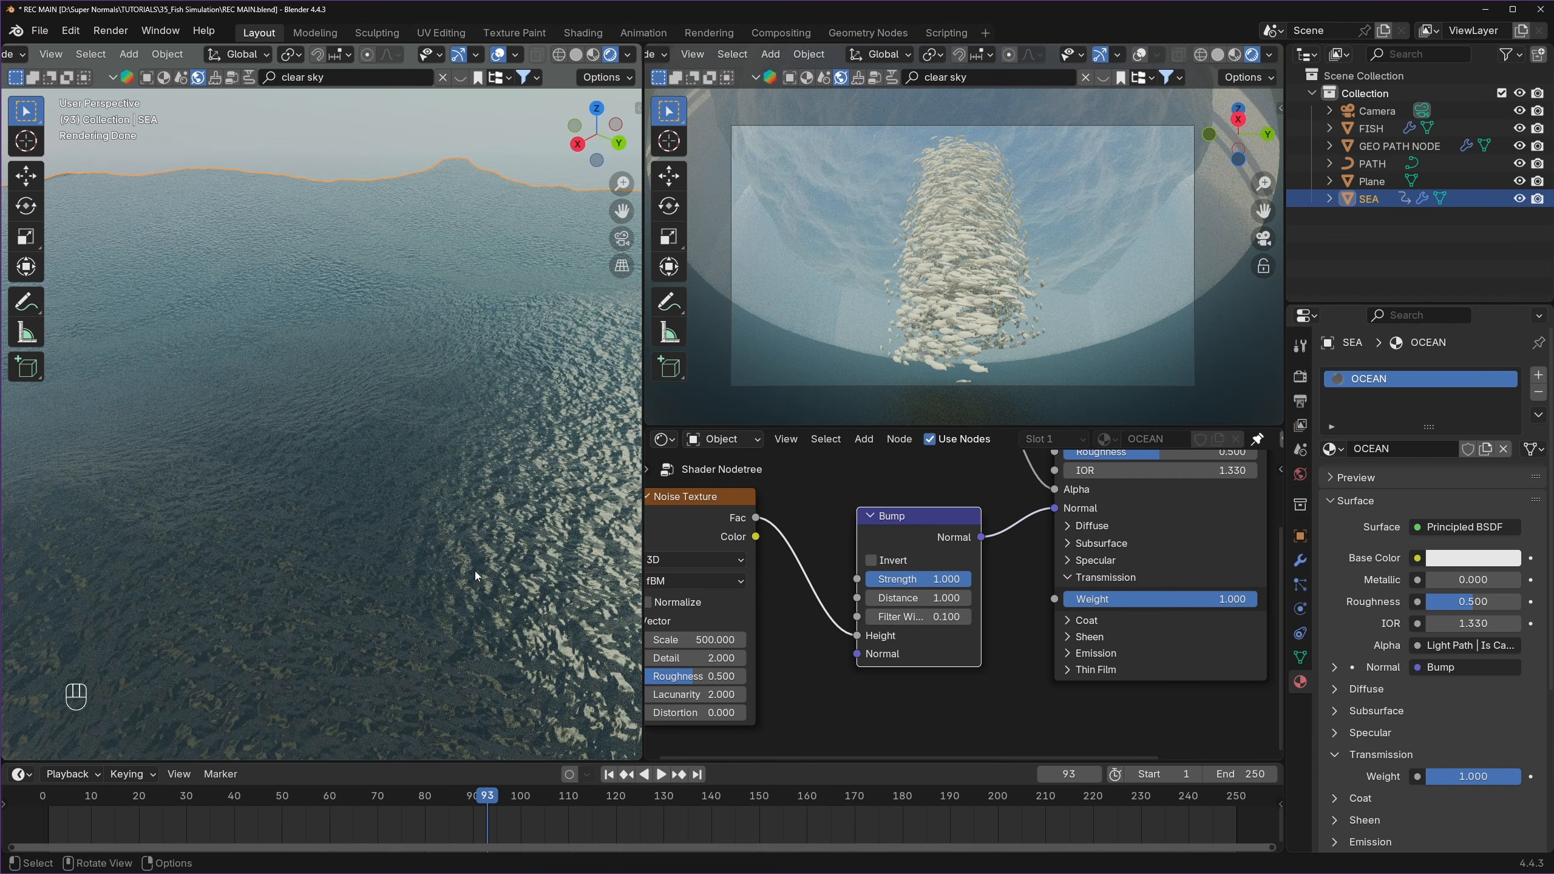
# - Set the Bump node's Strength to 0.2 and save the file
pyautogui.click(919, 579)
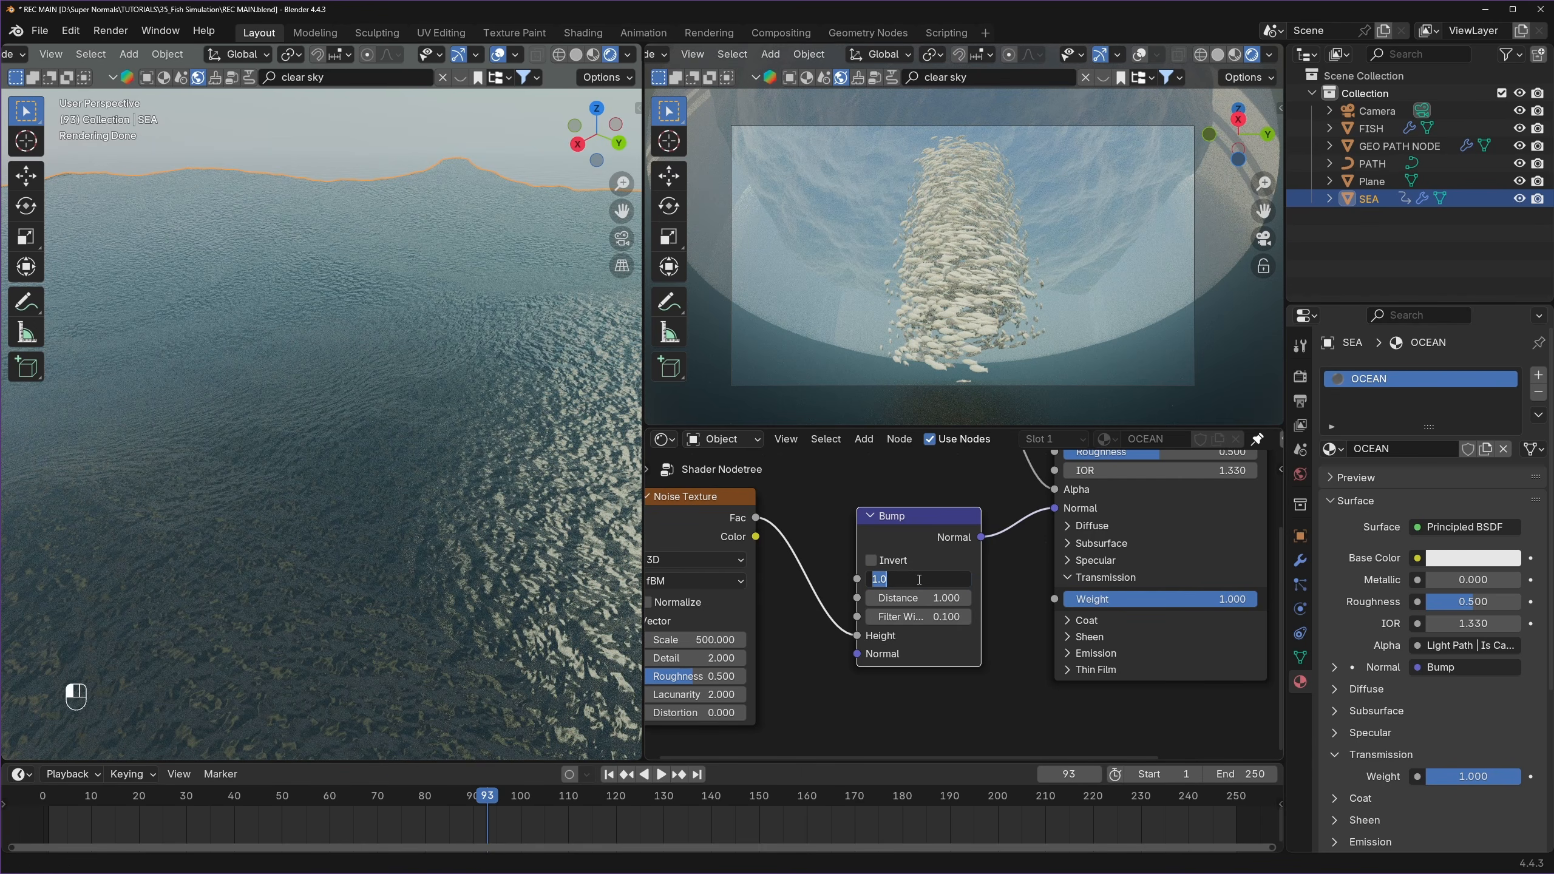
pyautogui.write('0.')
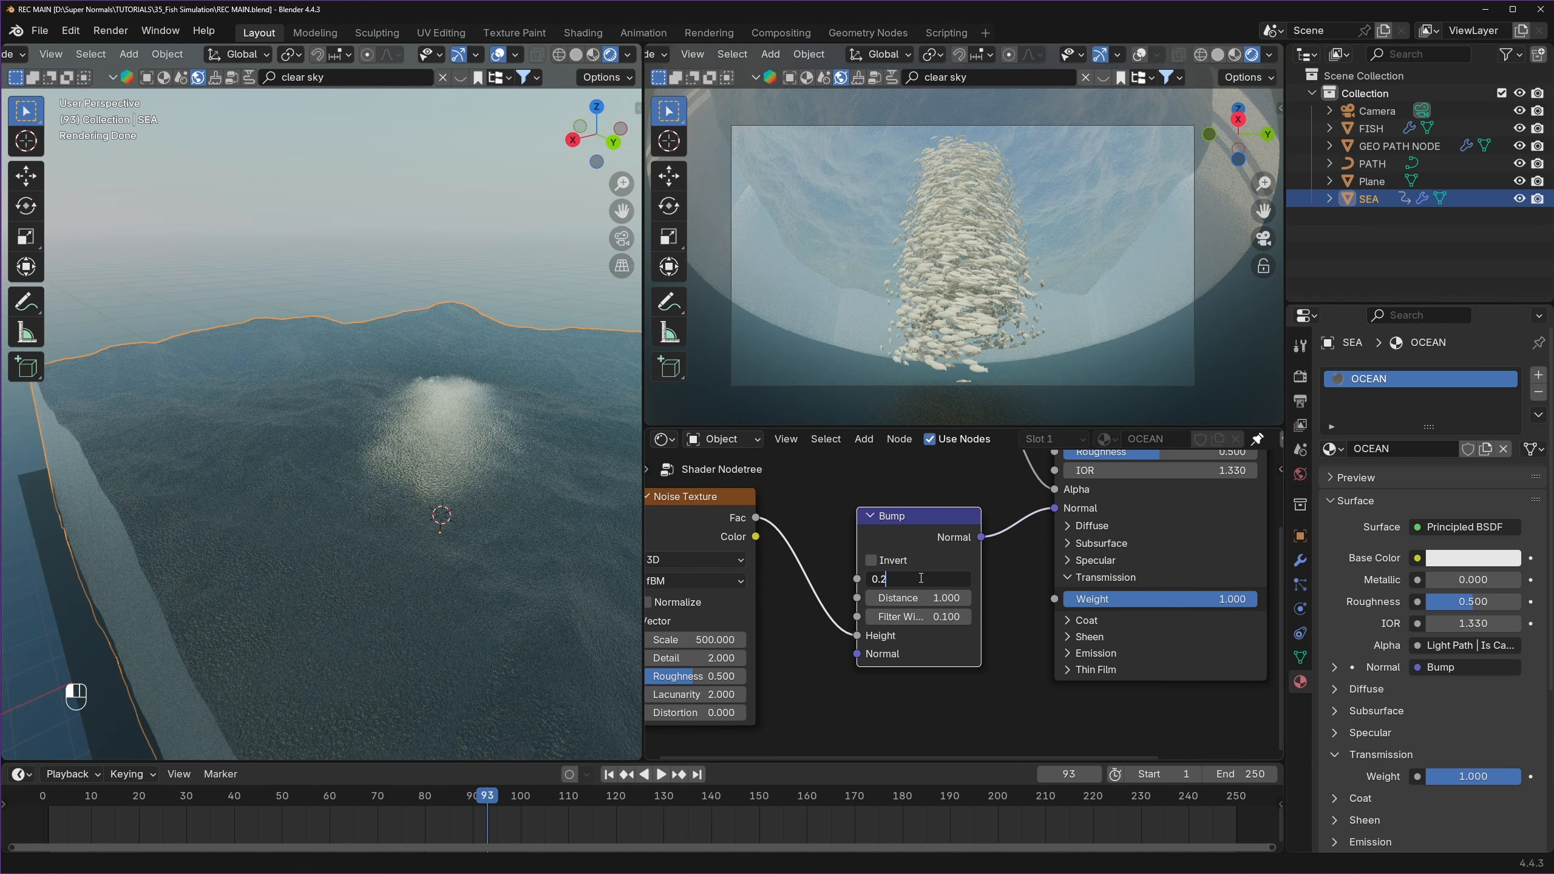
pyautogui.write('2')
pyautogui.press('Return')
pyautogui.hotkey('ctrl', 's')
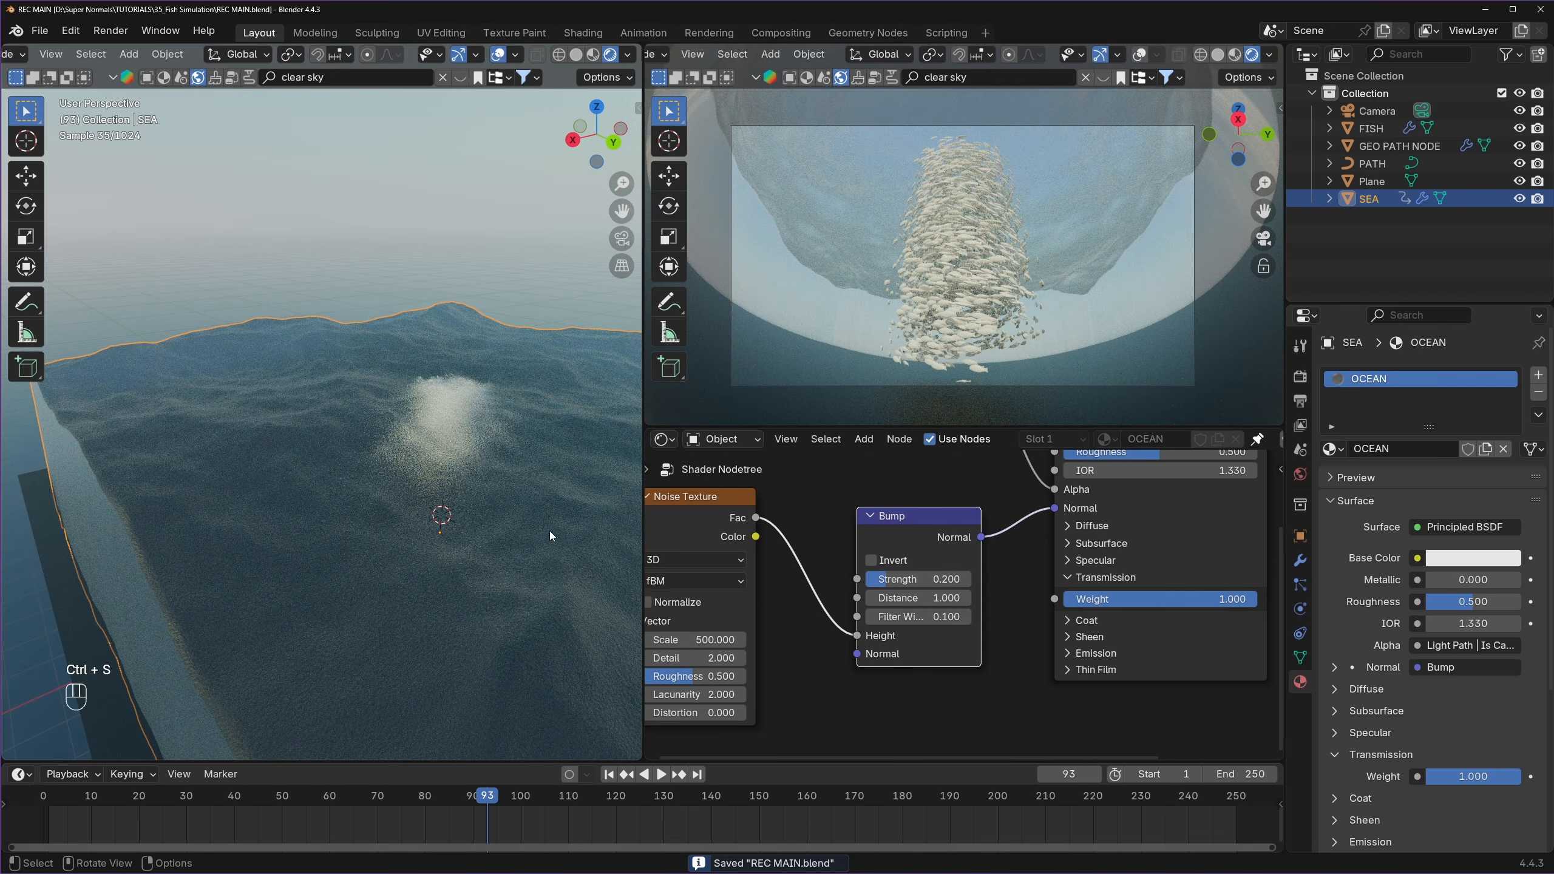
# - Lower the Principled BSDF's Roughness to 0 in the OCEAN material
pyautogui.scroll(-1, 1162, 465)
pyautogui.moveTo(1163, 465); pyautogui.dragTo(988, 600, button='middle')
pyautogui.scroll(5, 989, 599)
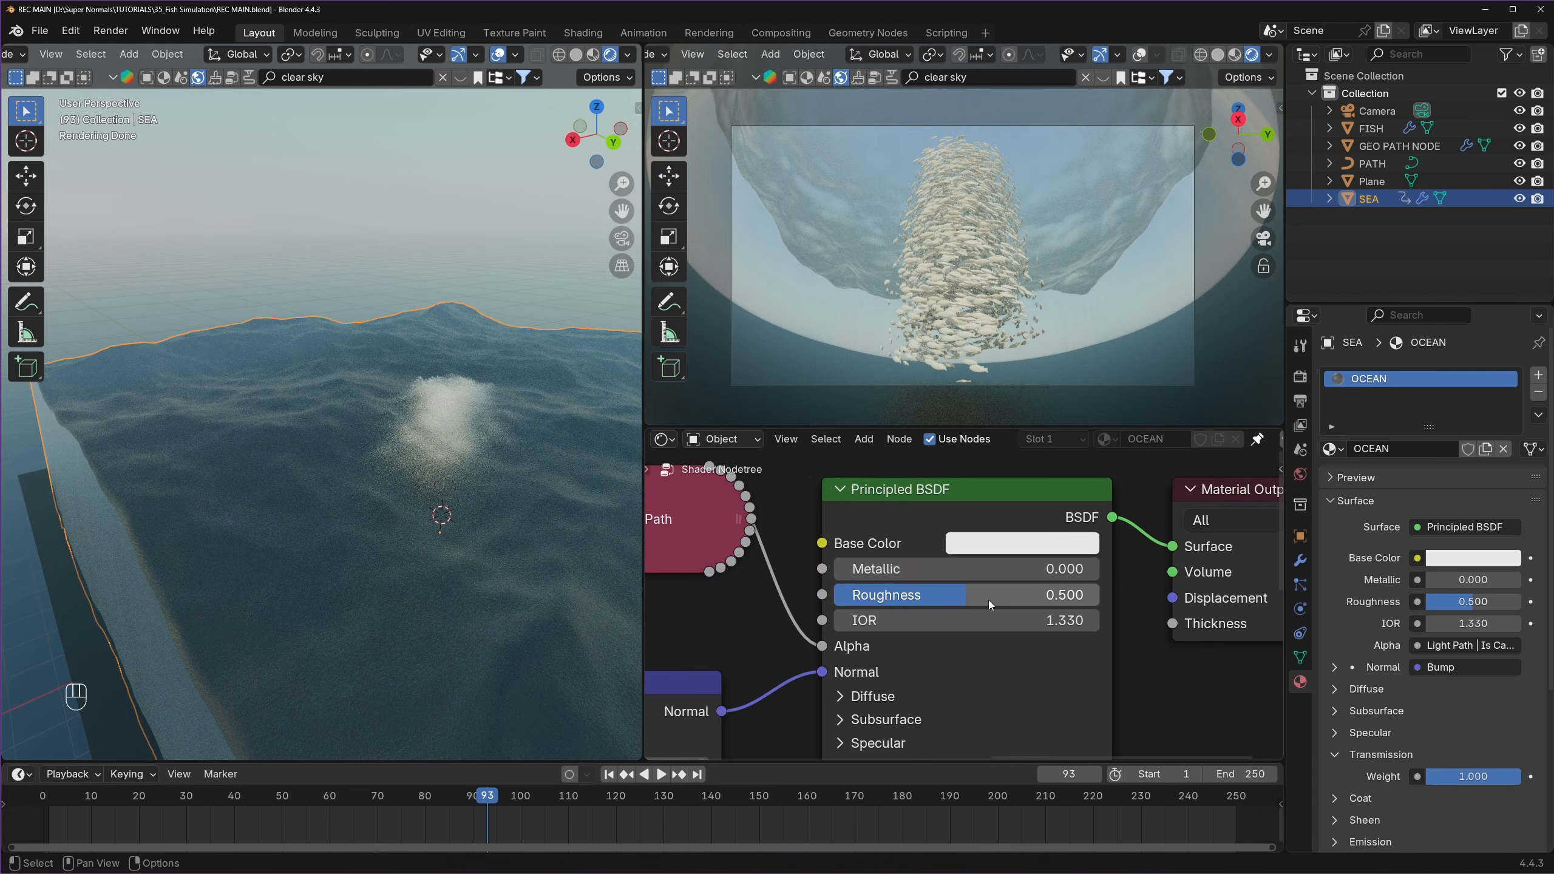
pyautogui.moveTo(972, 596); pyautogui.dragTo(833, 598)
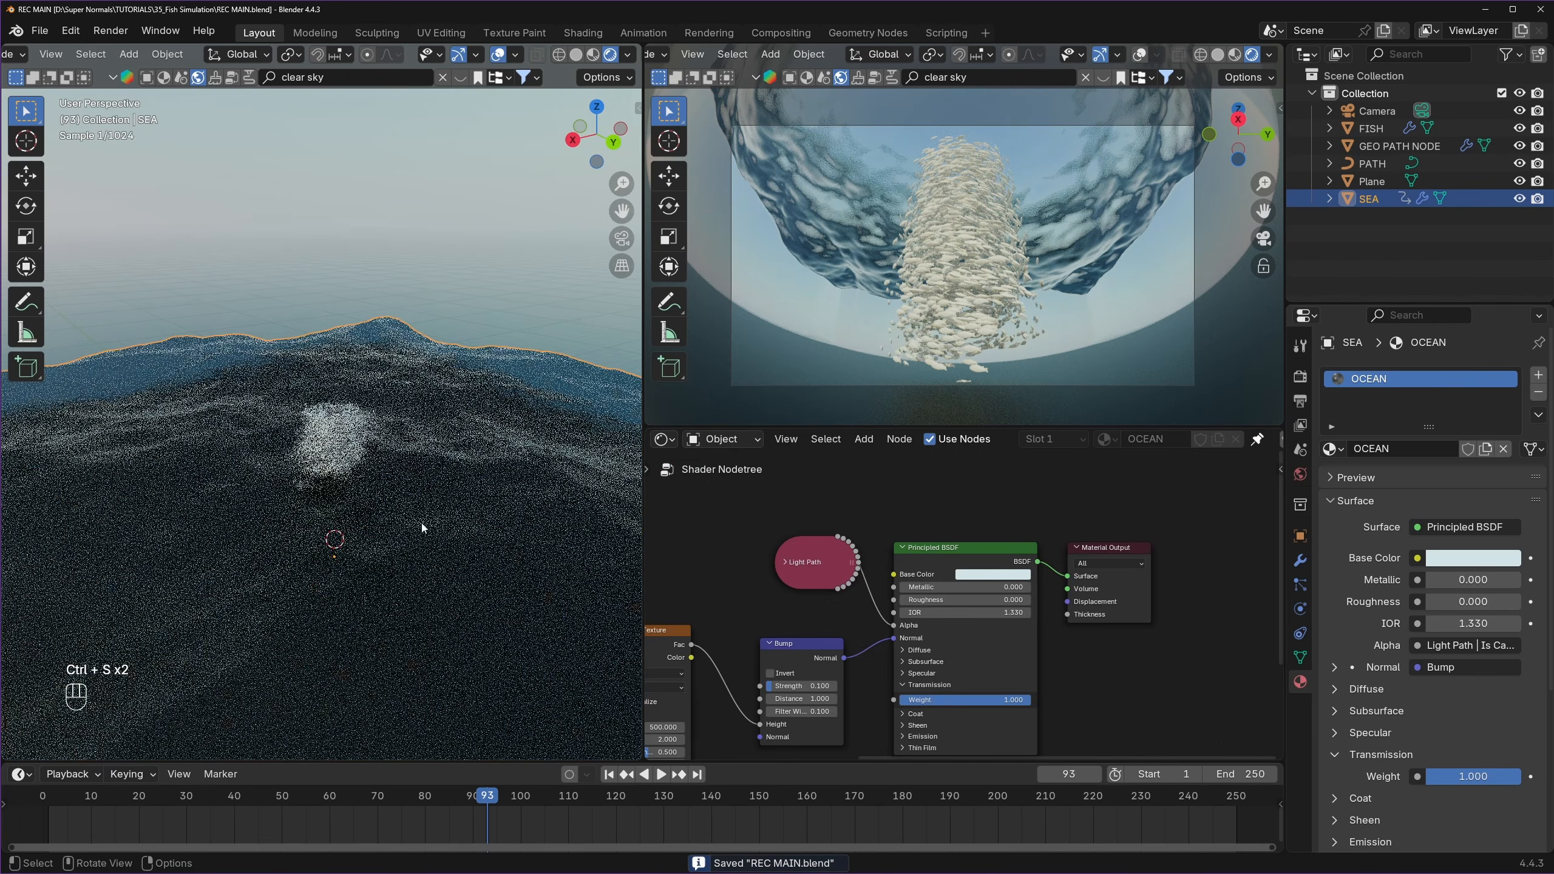
# - Deselect the sea block and move the Material Output node farther away from the Principled BSDF
pyautogui.moveTo(420, 523); pyautogui.dragTo(509, 450, button='middle')
pyautogui.scroll(-8, 367, 513)
pyautogui.click(508, 449)
pyautogui.scroll(5, 489, 438)
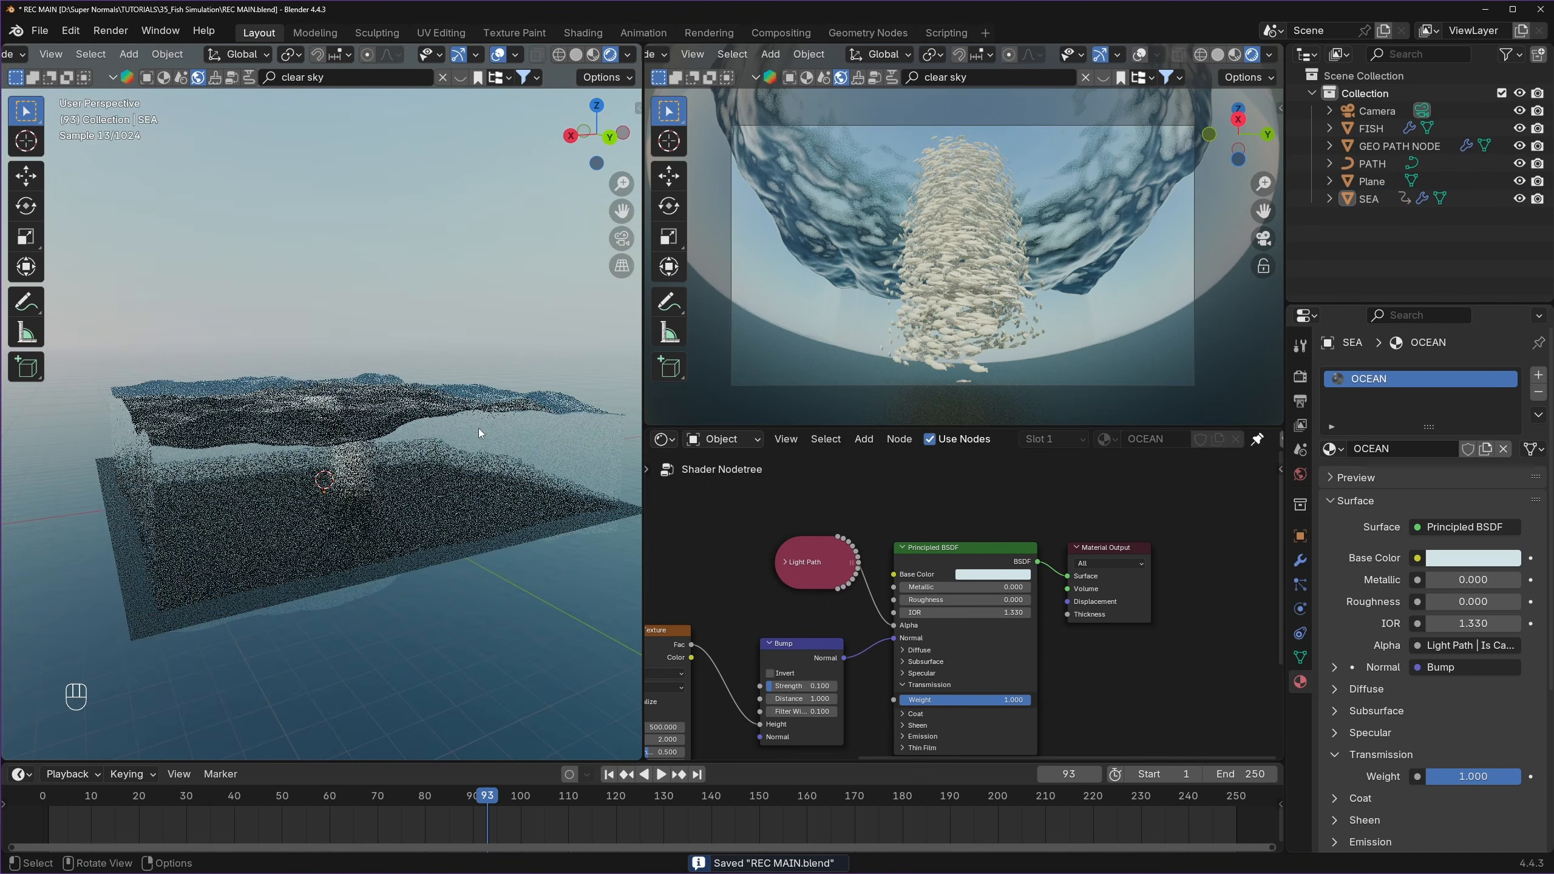
pyautogui.moveTo(357, 493)
pyautogui.mouseDown(button='middle')
pyautogui.moveTo(476, 481)
pyautogui.moveTo(347, 488)
pyautogui.mouseUp(button='middle')
pyautogui.scroll(-6, 980, 582)
pyautogui.moveTo(1003, 575); pyautogui.dragTo(870, 514, button='middle')
pyautogui.scroll(4, 881, 508)
pyautogui.moveTo(899, 502); pyautogui.dragTo(1042, 502)
pyautogui.scroll(4, 1041, 502)
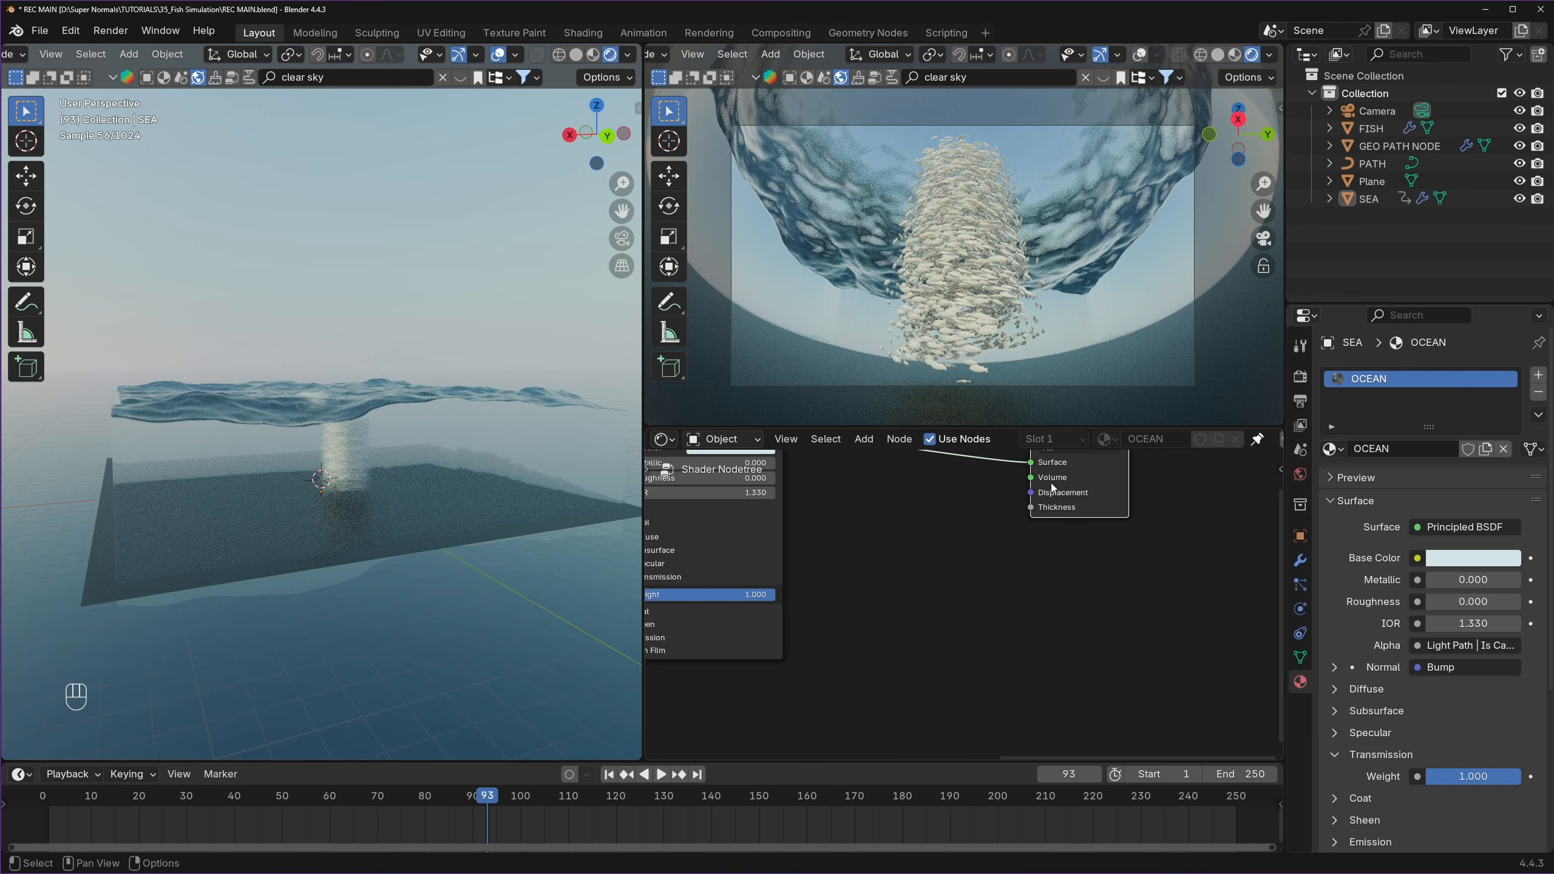
# - Add a Principled Volume node and connect its Volume output to the Material Output's Volume input
pyautogui.hotkey('shift', 'a')
pyautogui.write('princ')
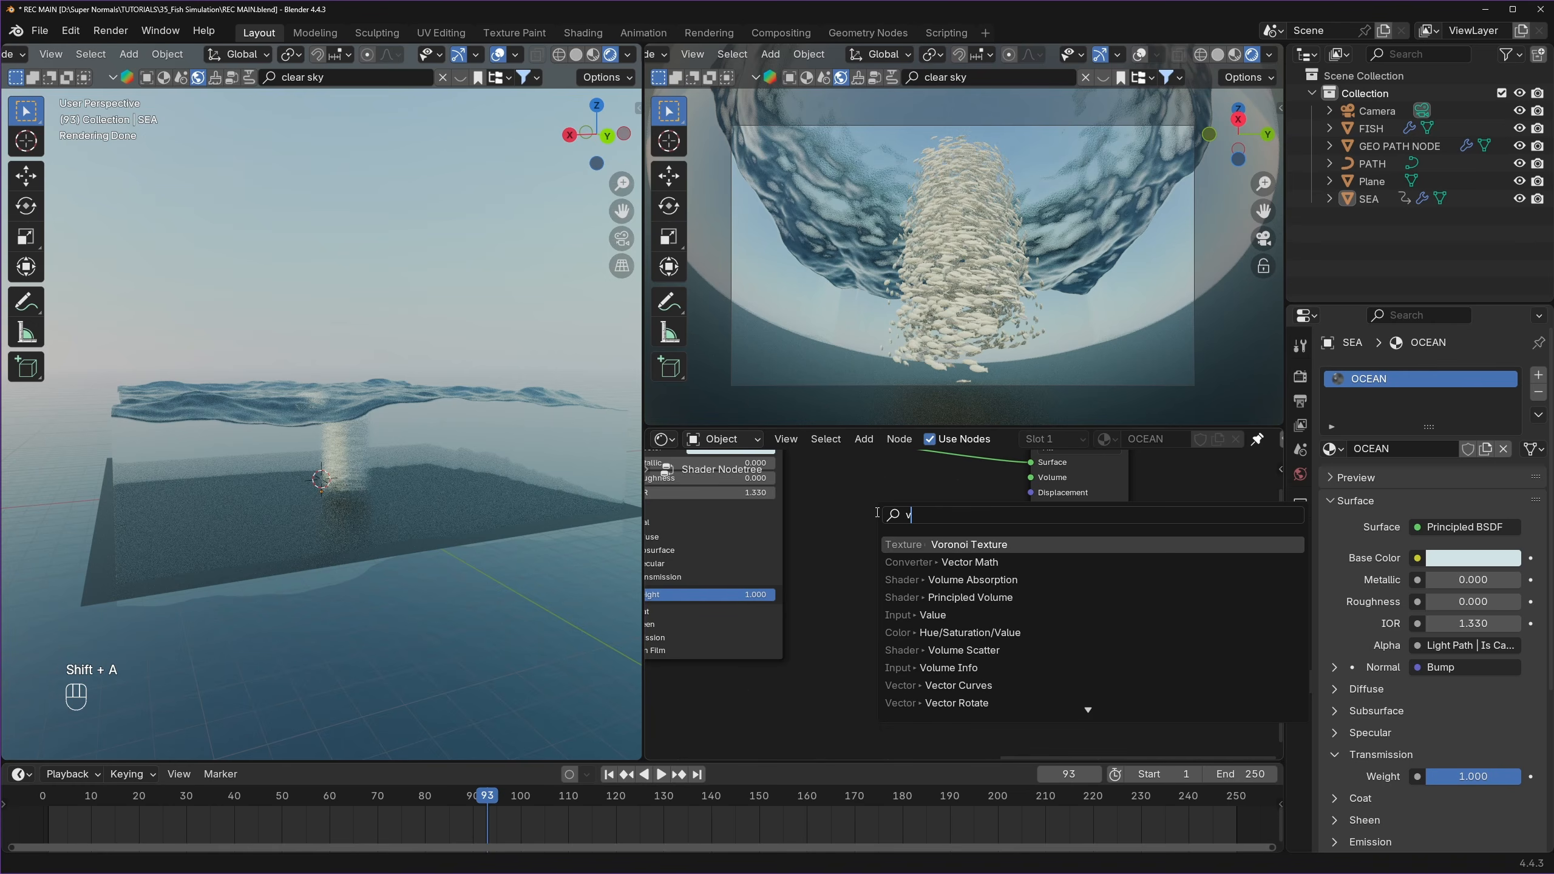
pyautogui.click(987, 560)
pyautogui.click(839, 531)
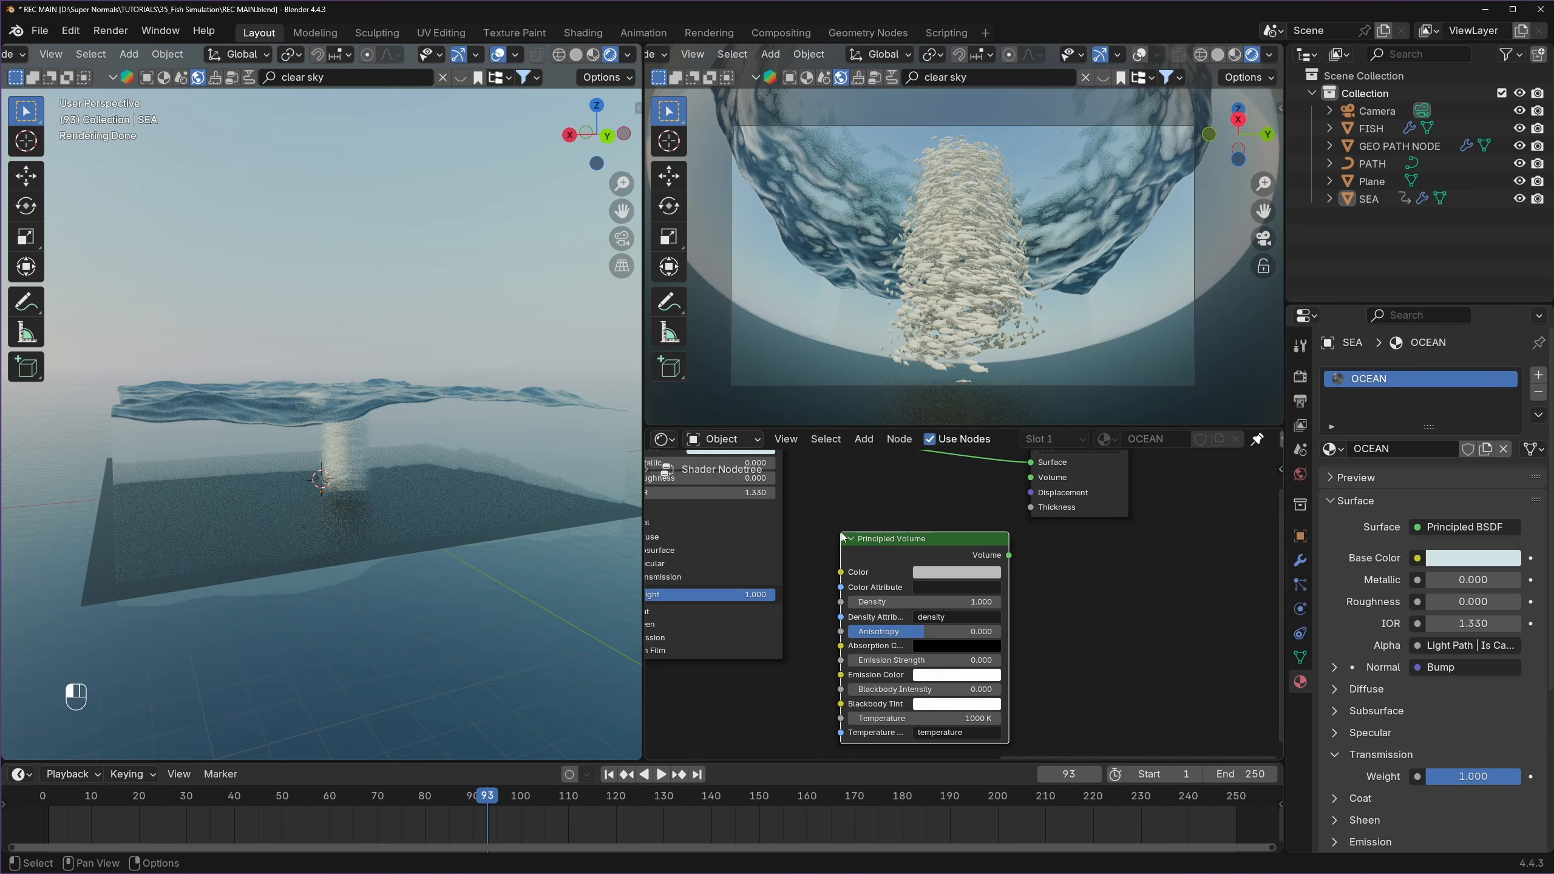
pyautogui.scroll(2, 1095, 539)
pyautogui.moveTo(1103, 538); pyautogui.dragTo(996, 605, button='middle')
pyautogui.scroll(-3, 979, 606)
pyautogui.moveTo(923, 612); pyautogui.dragTo(943, 540)
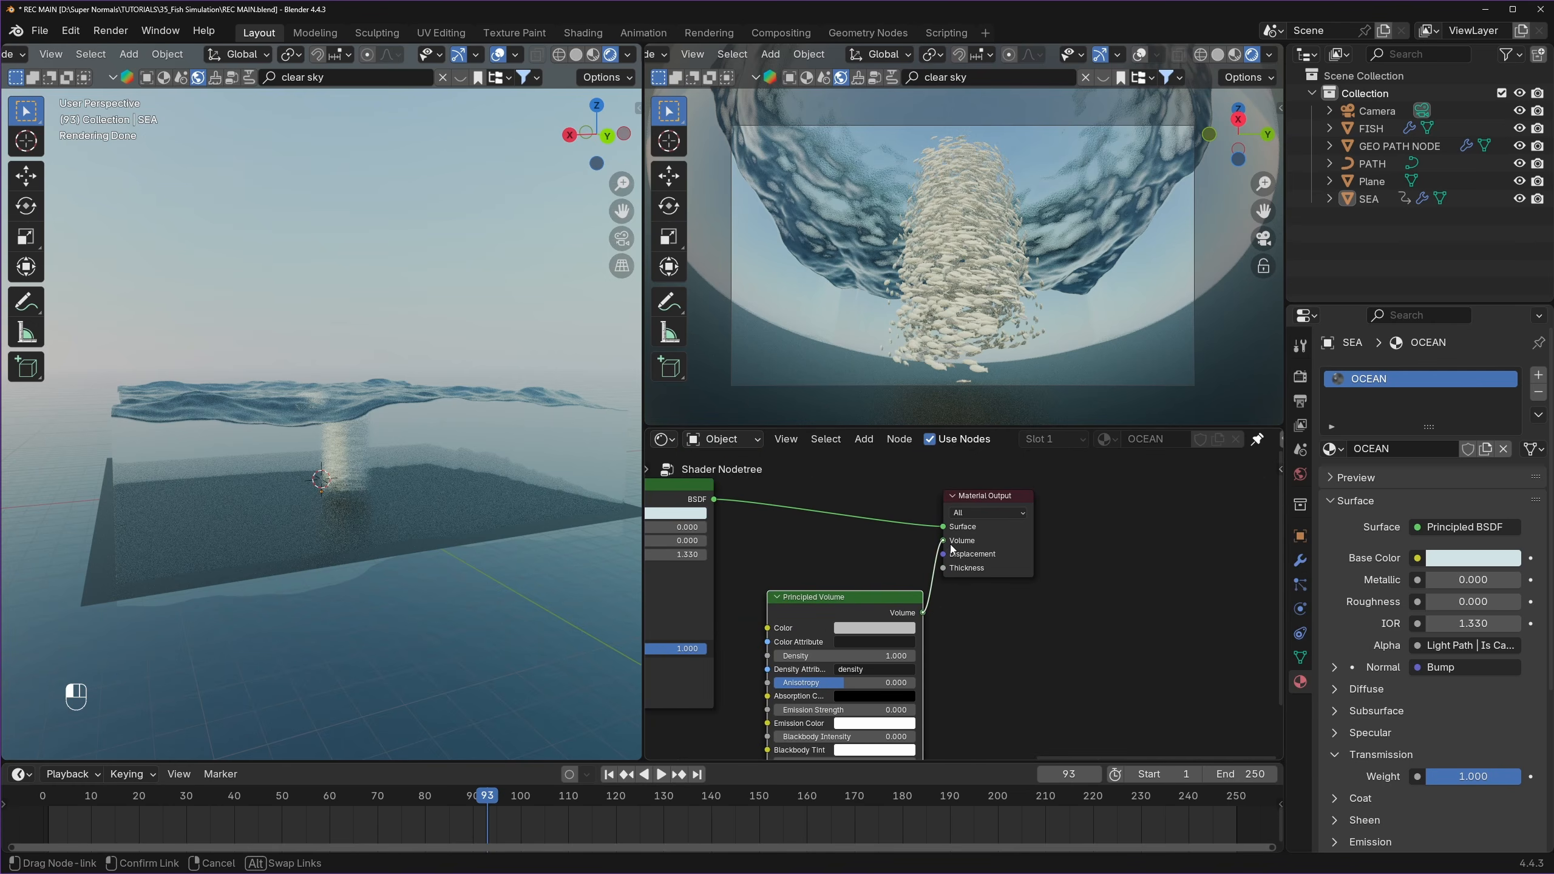
# - Set the Principled Volume's Density to 0.4
pyautogui.scroll(2, 985, 537)
pyautogui.moveTo(984, 537); pyautogui.dragTo(1016, 554, button='middle')
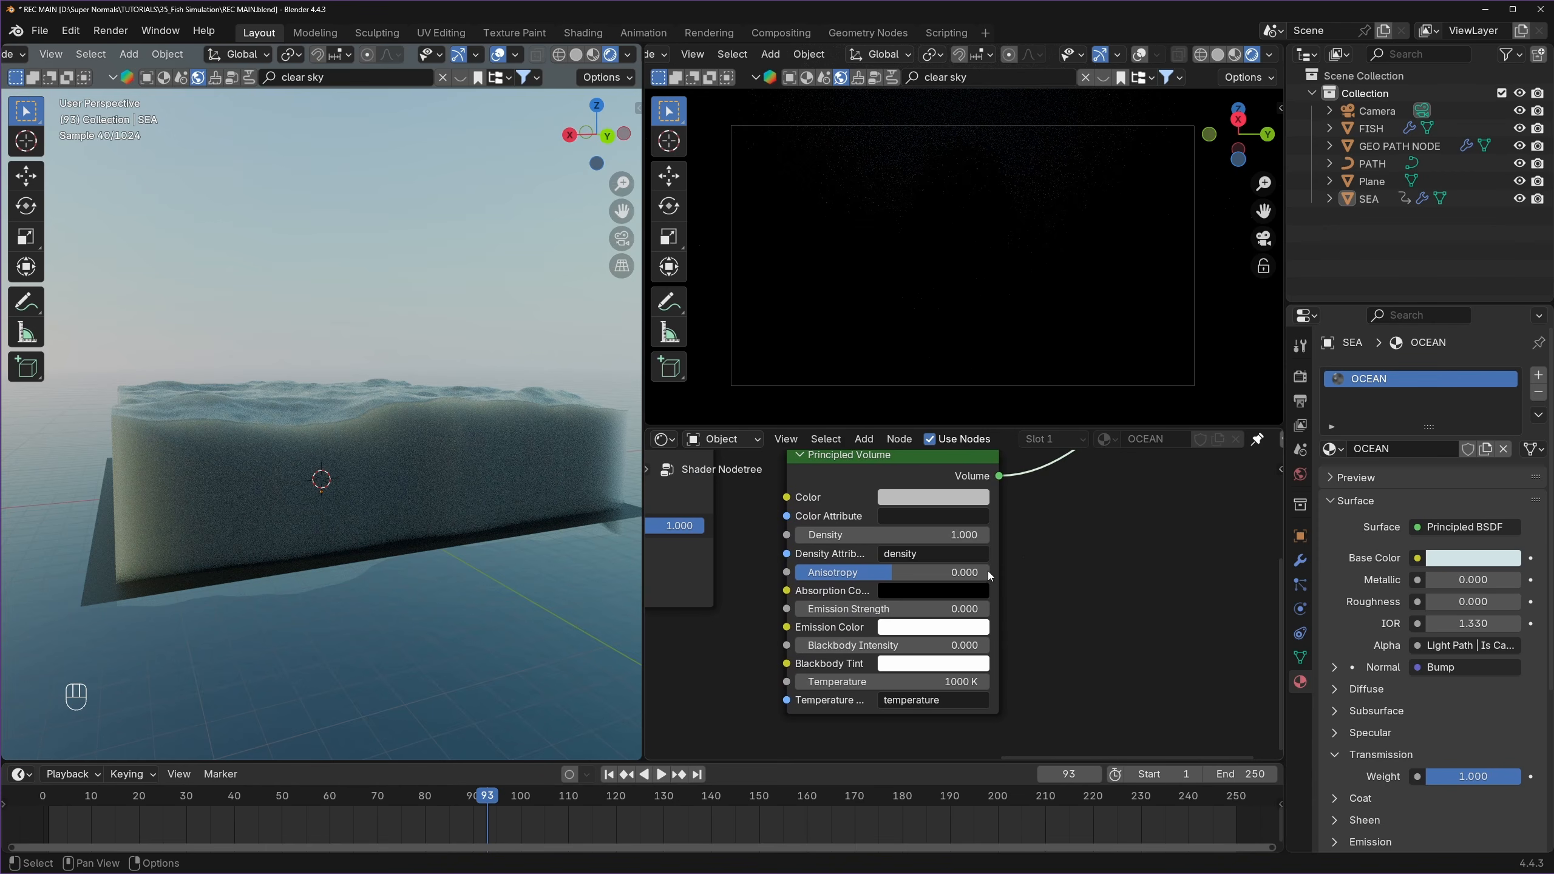
pyautogui.click(901, 536)
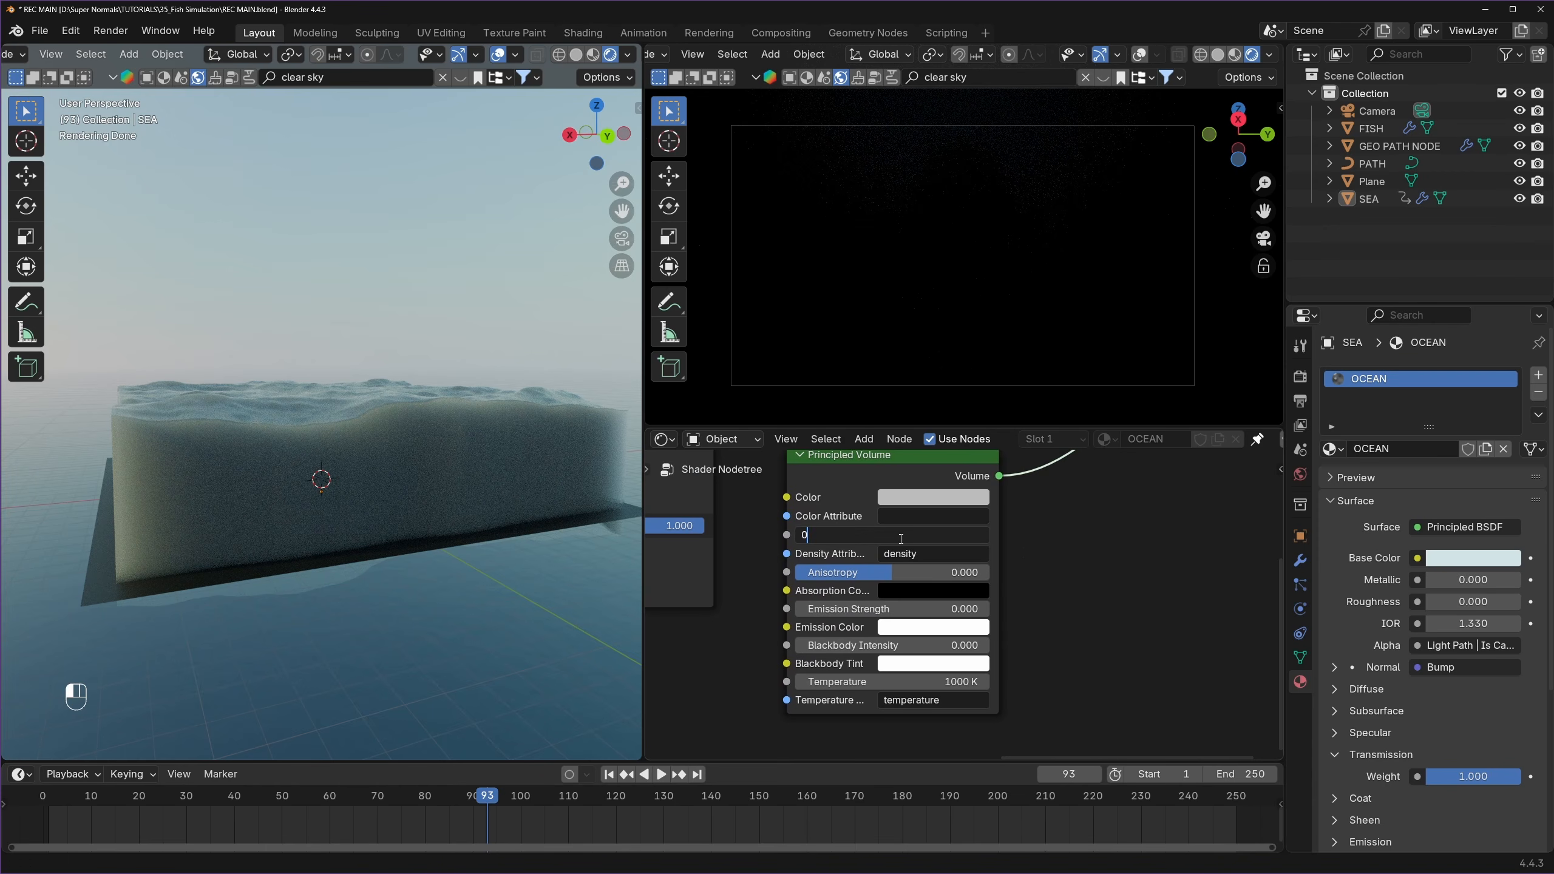
pyautogui.write('0.4')
pyautogui.press('Return')
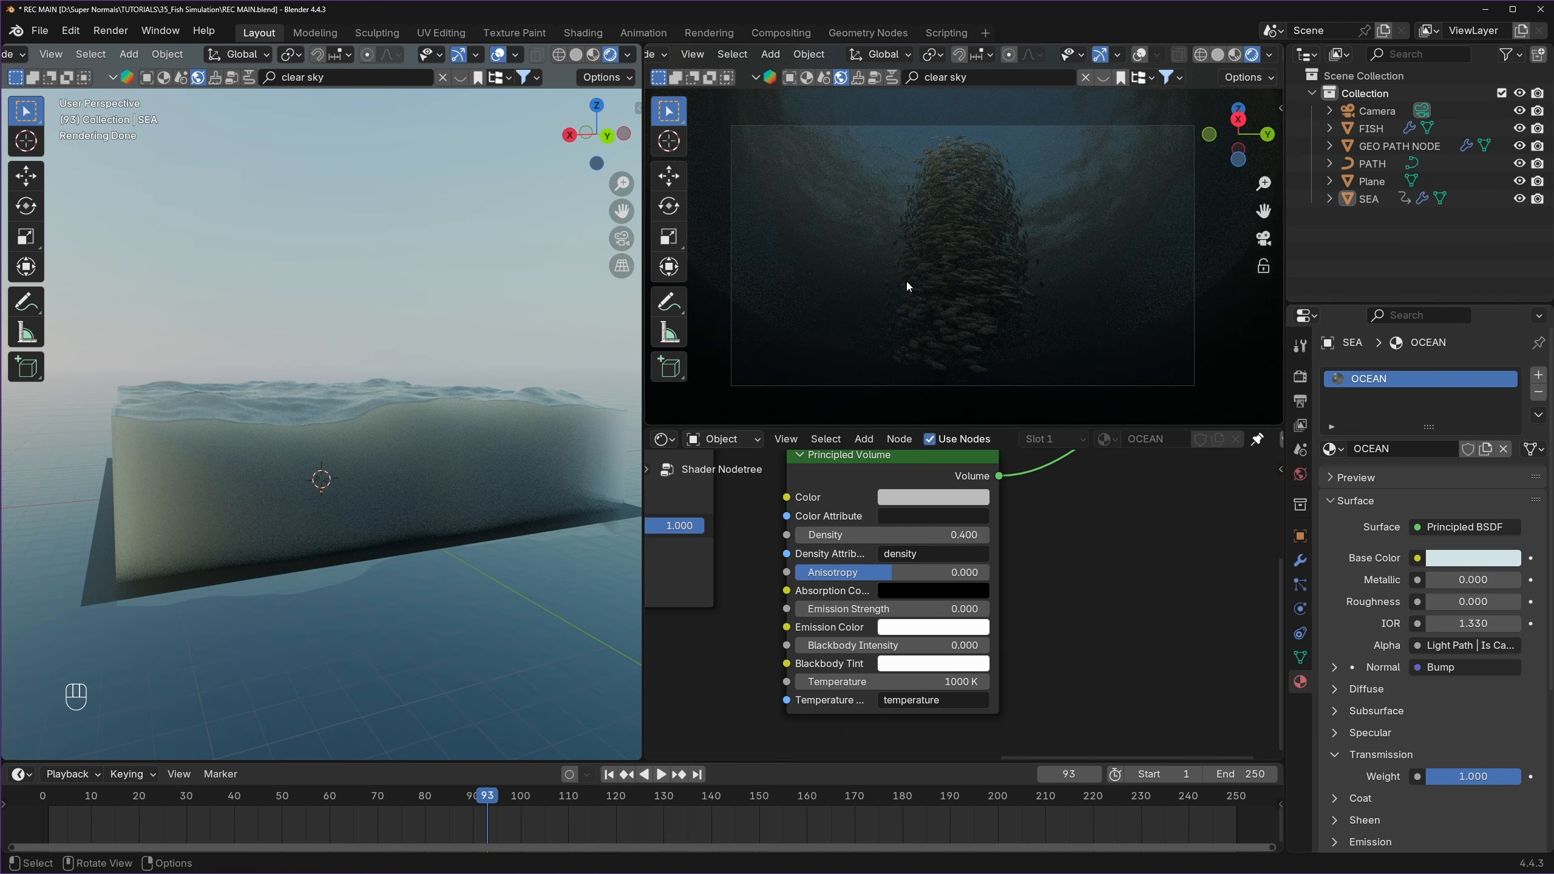
# - Set the Principled Volume's Anisotropy to 0.5 and save the file
pyautogui.scroll(-2, 1038, 608)
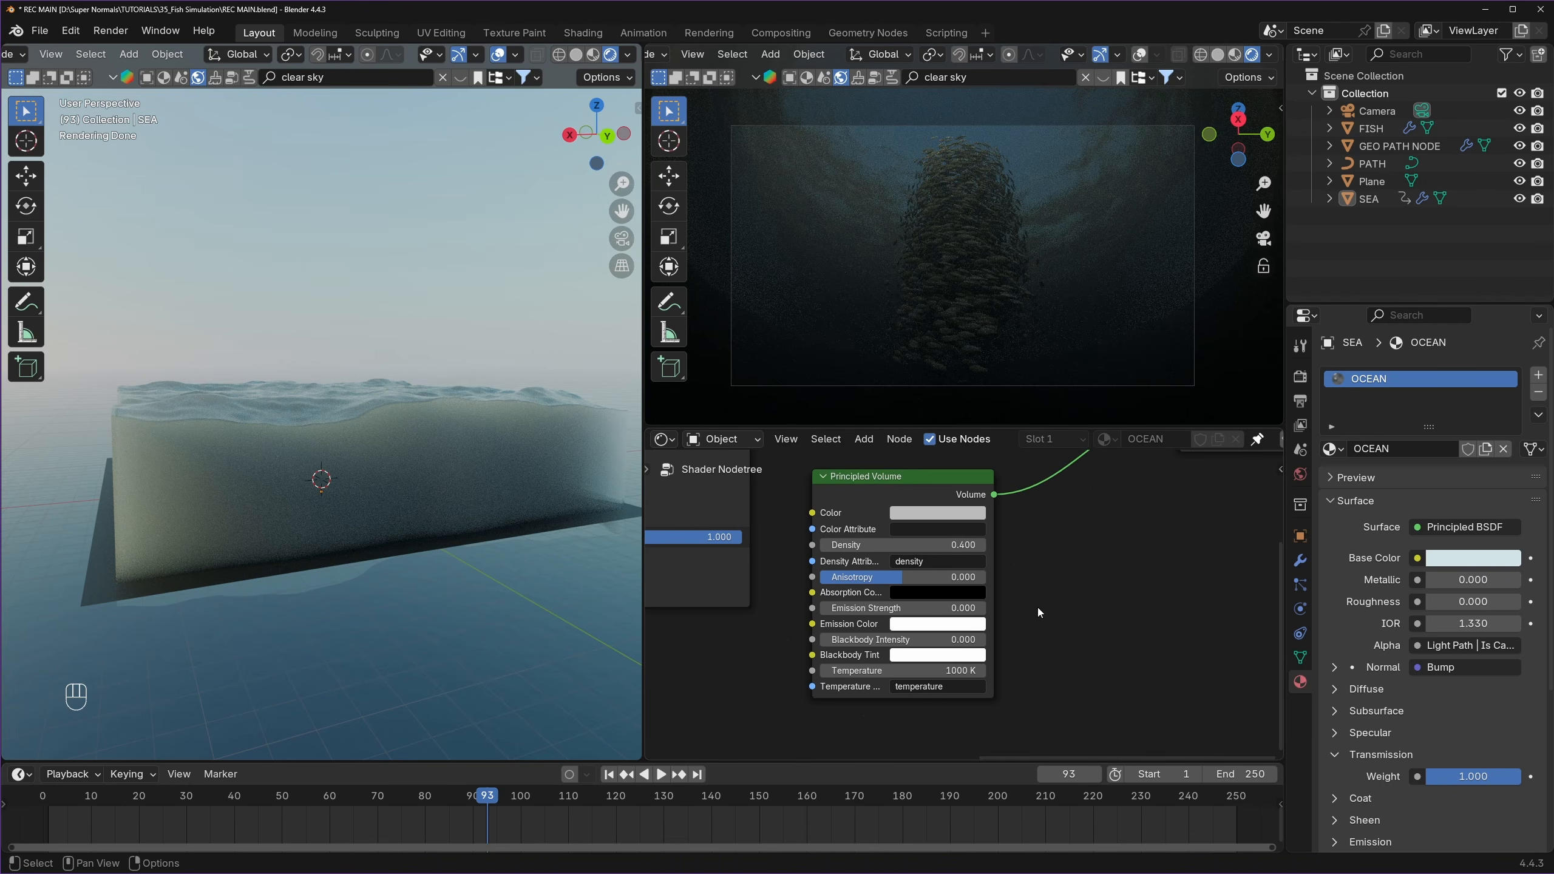
pyautogui.scroll(1, 963, 609)
pyautogui.doubleClick(894, 617)
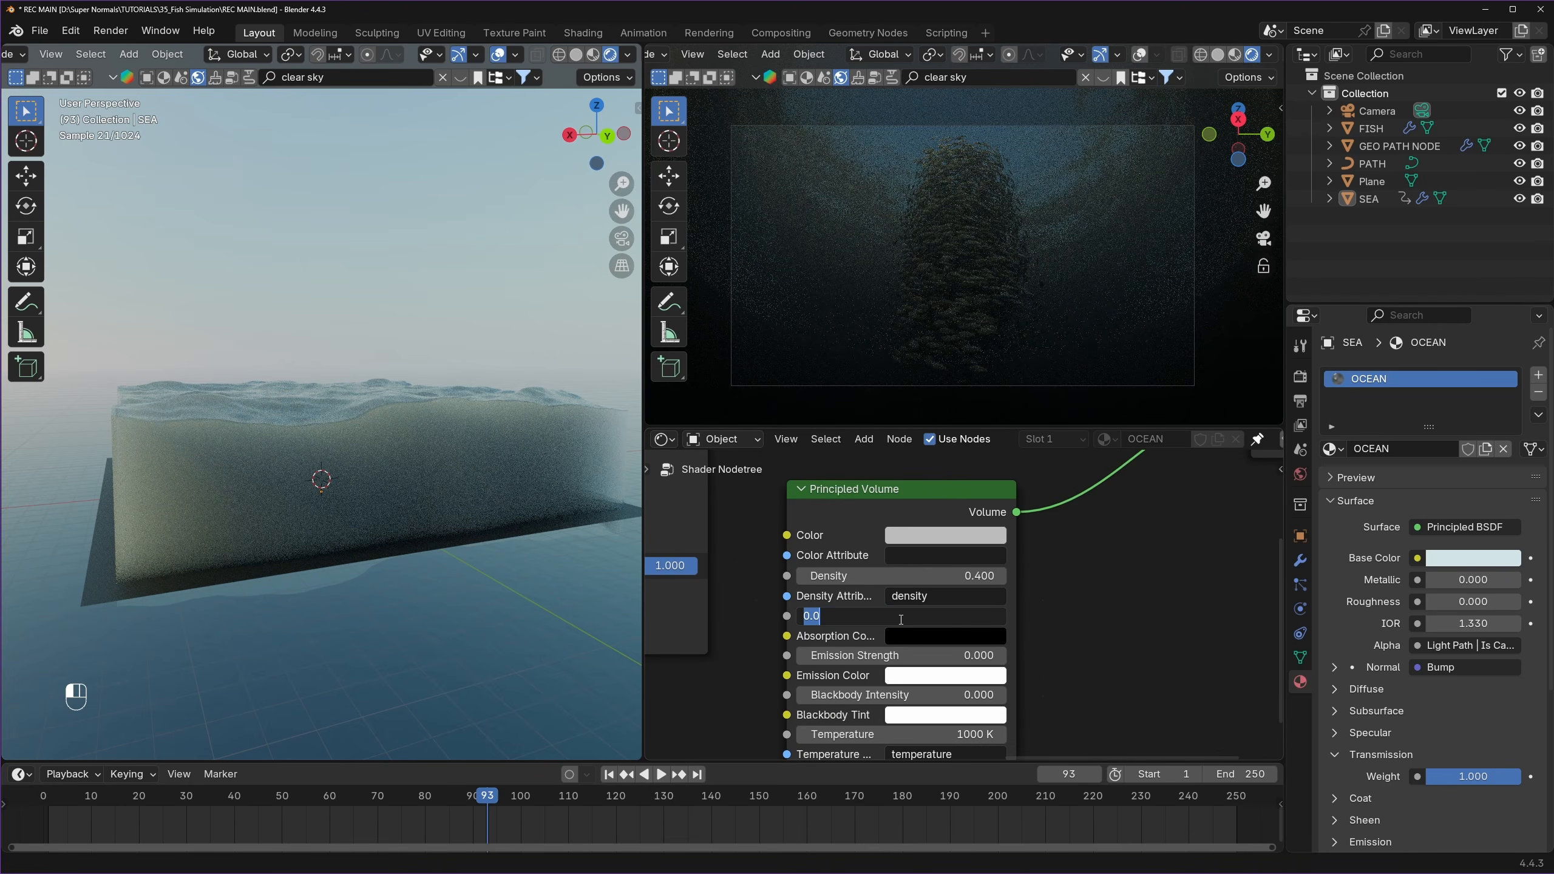
pyautogui.write('0.5')
pyautogui.press('Return')
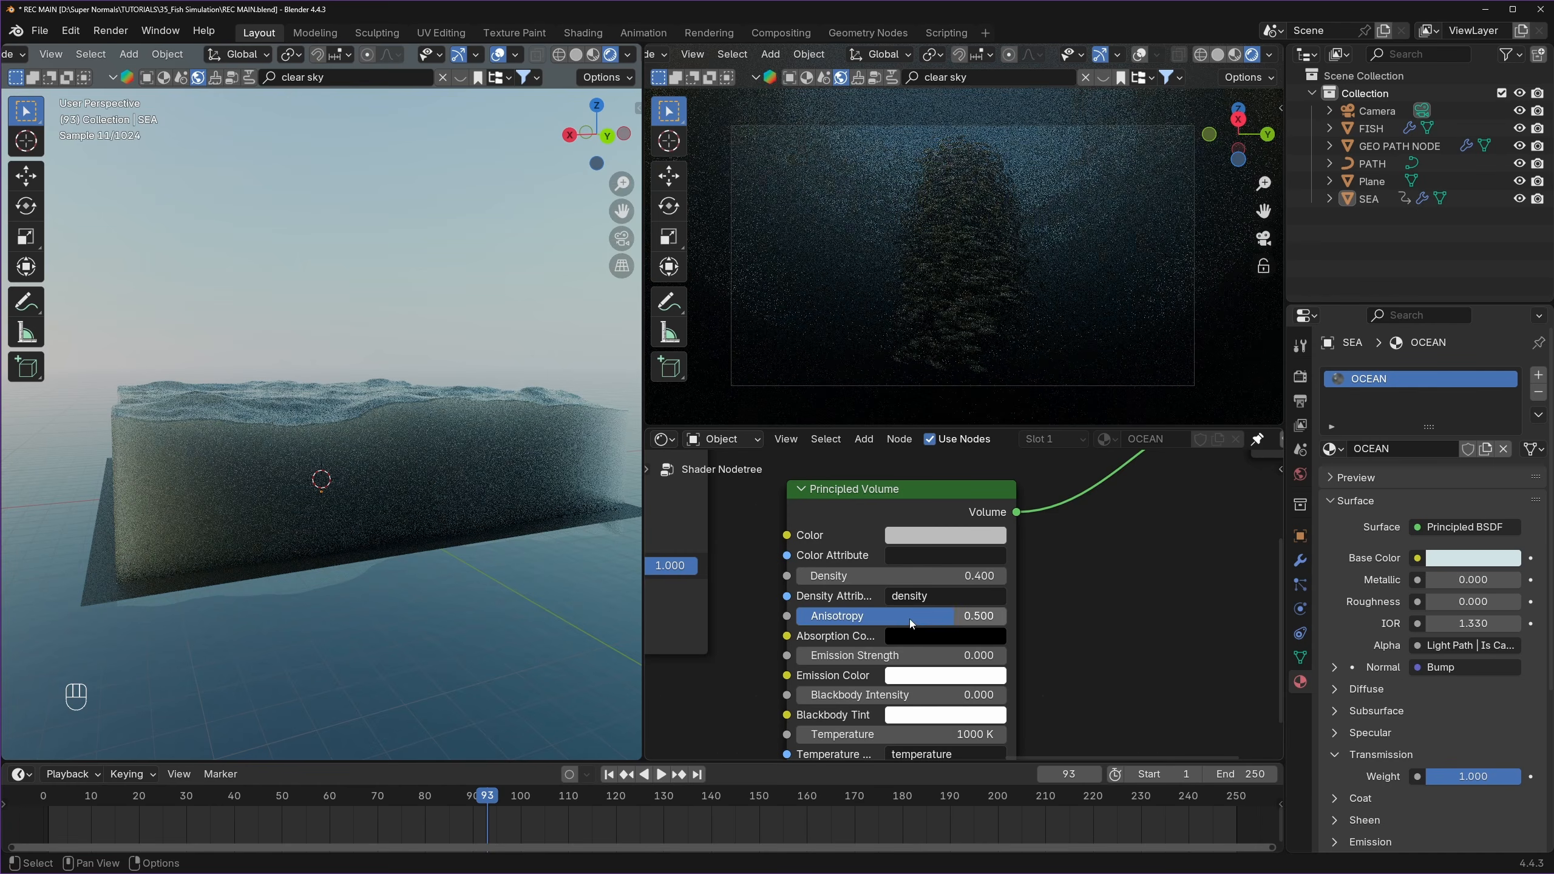
pyautogui.scroll(-2, 909, 620)
pyautogui.hotkey('ctrl', 's')
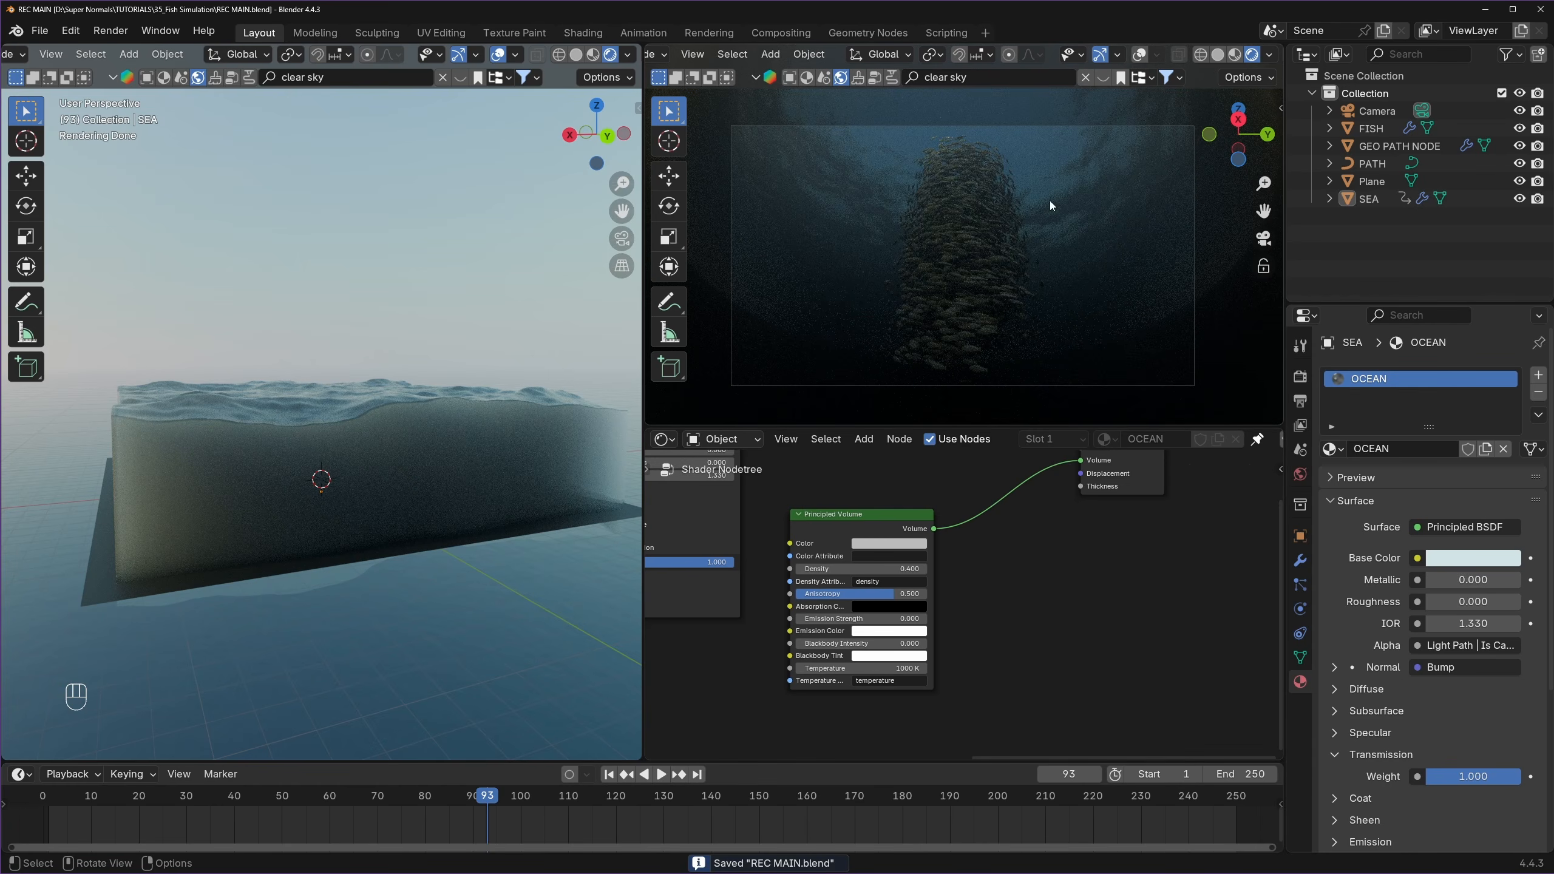
# - Switch the Shader Editor to the World shader type and unpin the node tree to show the Clear sky low sun.001 nodes
pyautogui.click(727, 439)
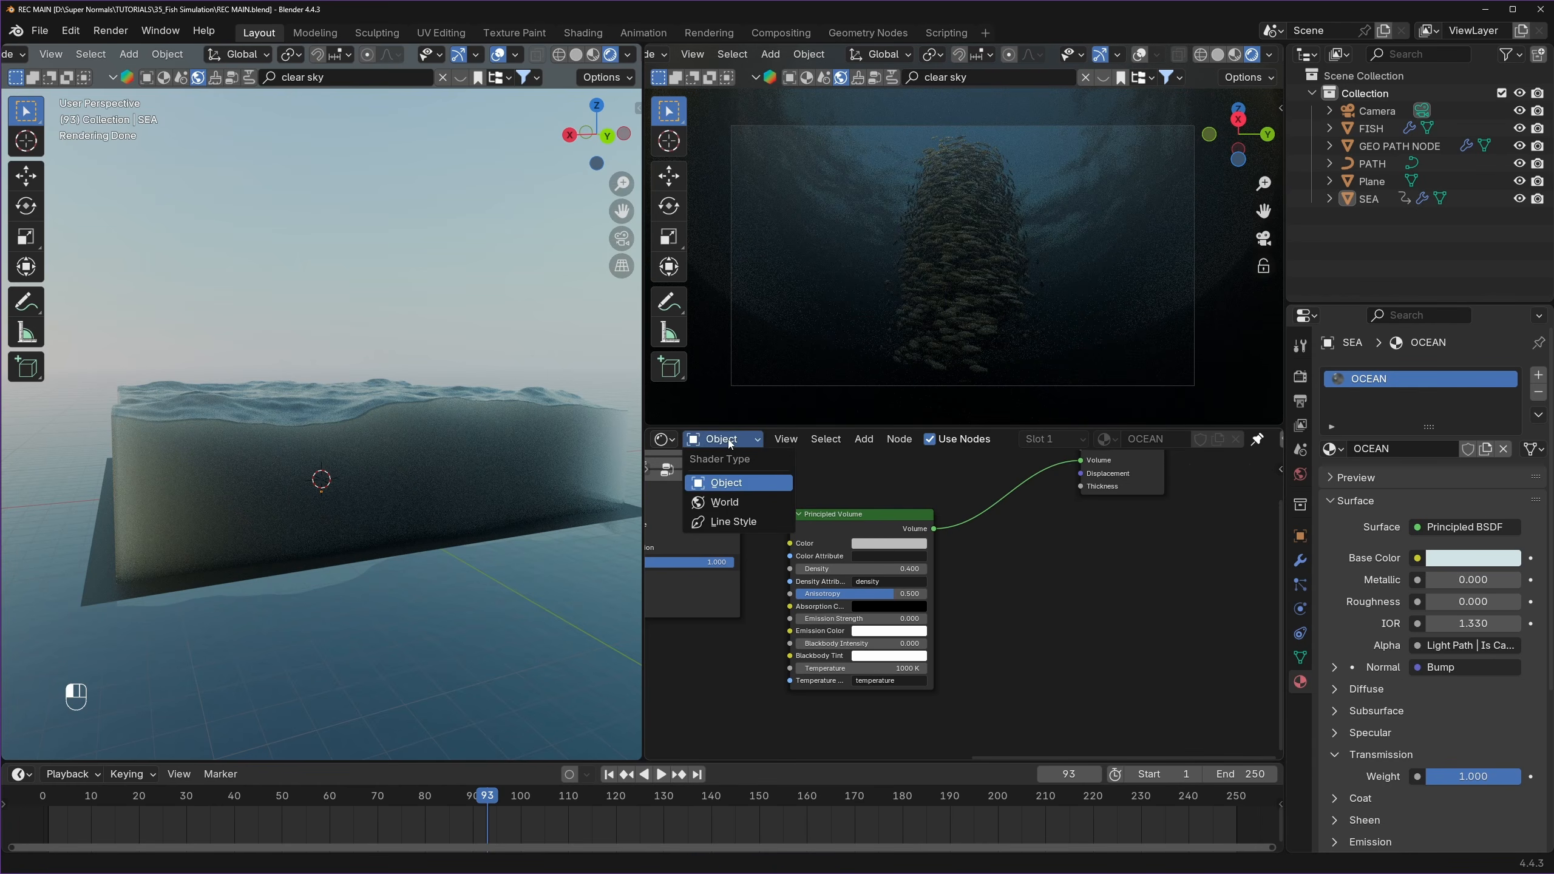
pyautogui.click(724, 504)
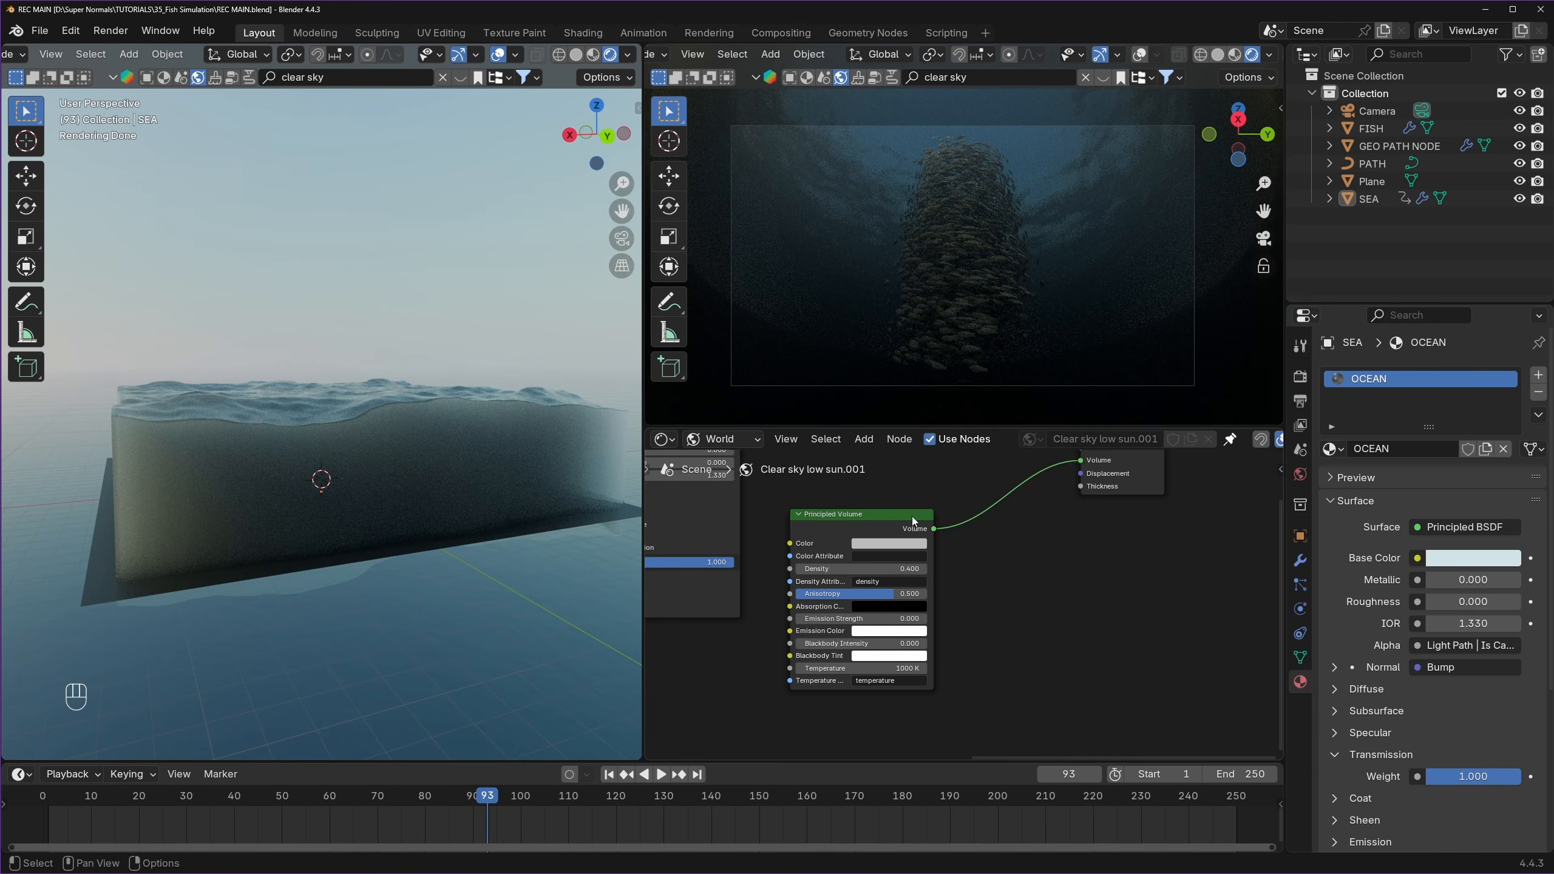
pyautogui.scroll(-5, 912, 516)
pyautogui.moveTo(912, 516); pyautogui.dragTo(993, 584, button='middle')
pyautogui.scroll(3, 832, 479)
pyautogui.moveTo(736, 444); pyautogui.dragTo(707, 442, button='middle')
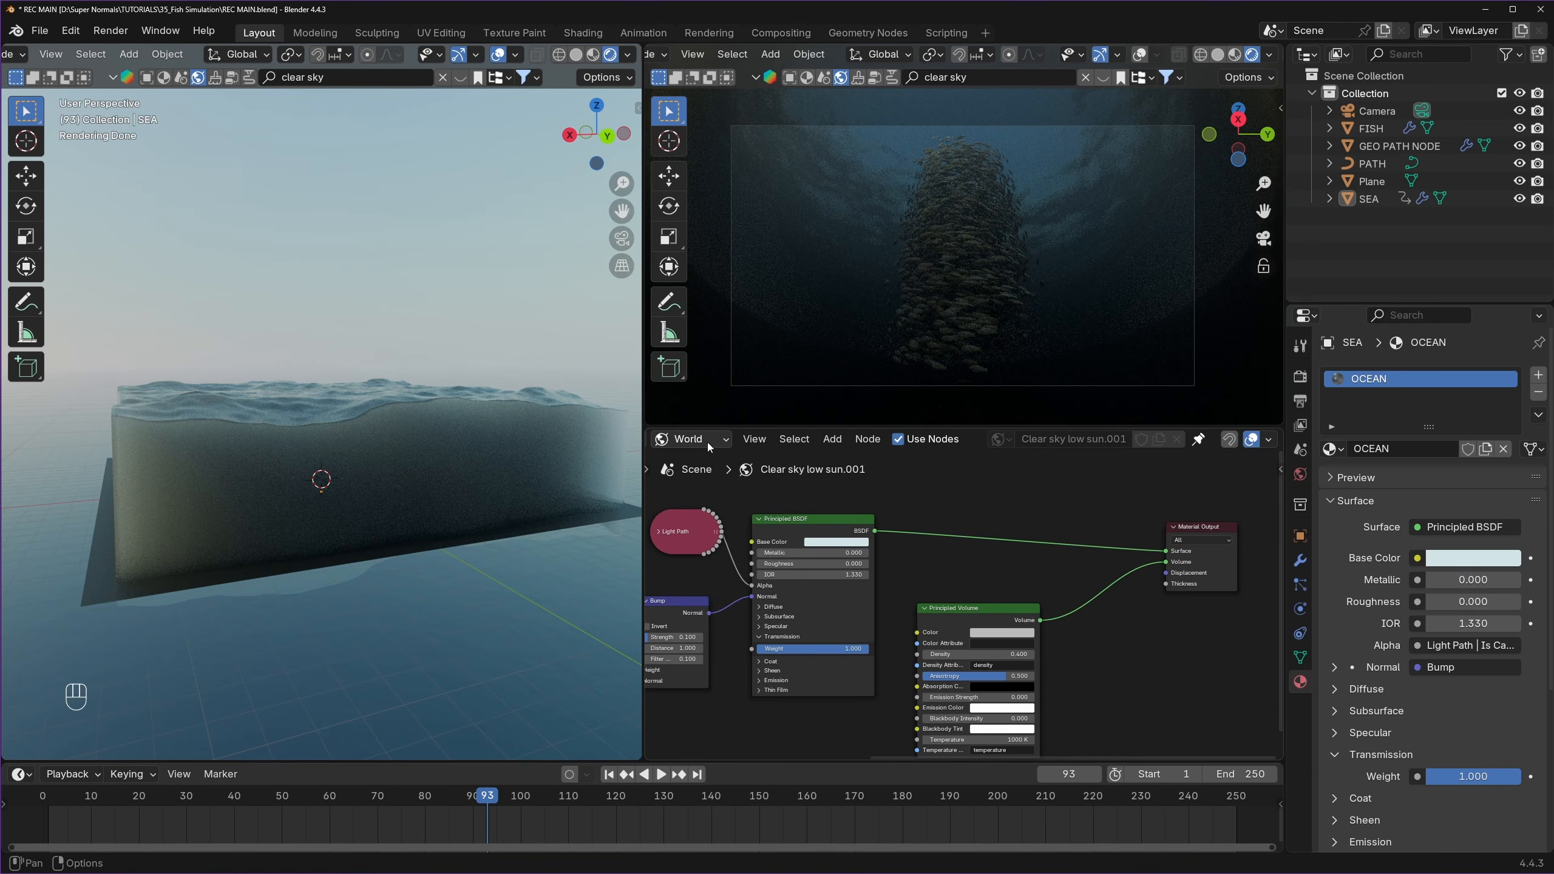
pyautogui.click(716, 439)
pyautogui.click(716, 504)
pyautogui.click(1198, 441)
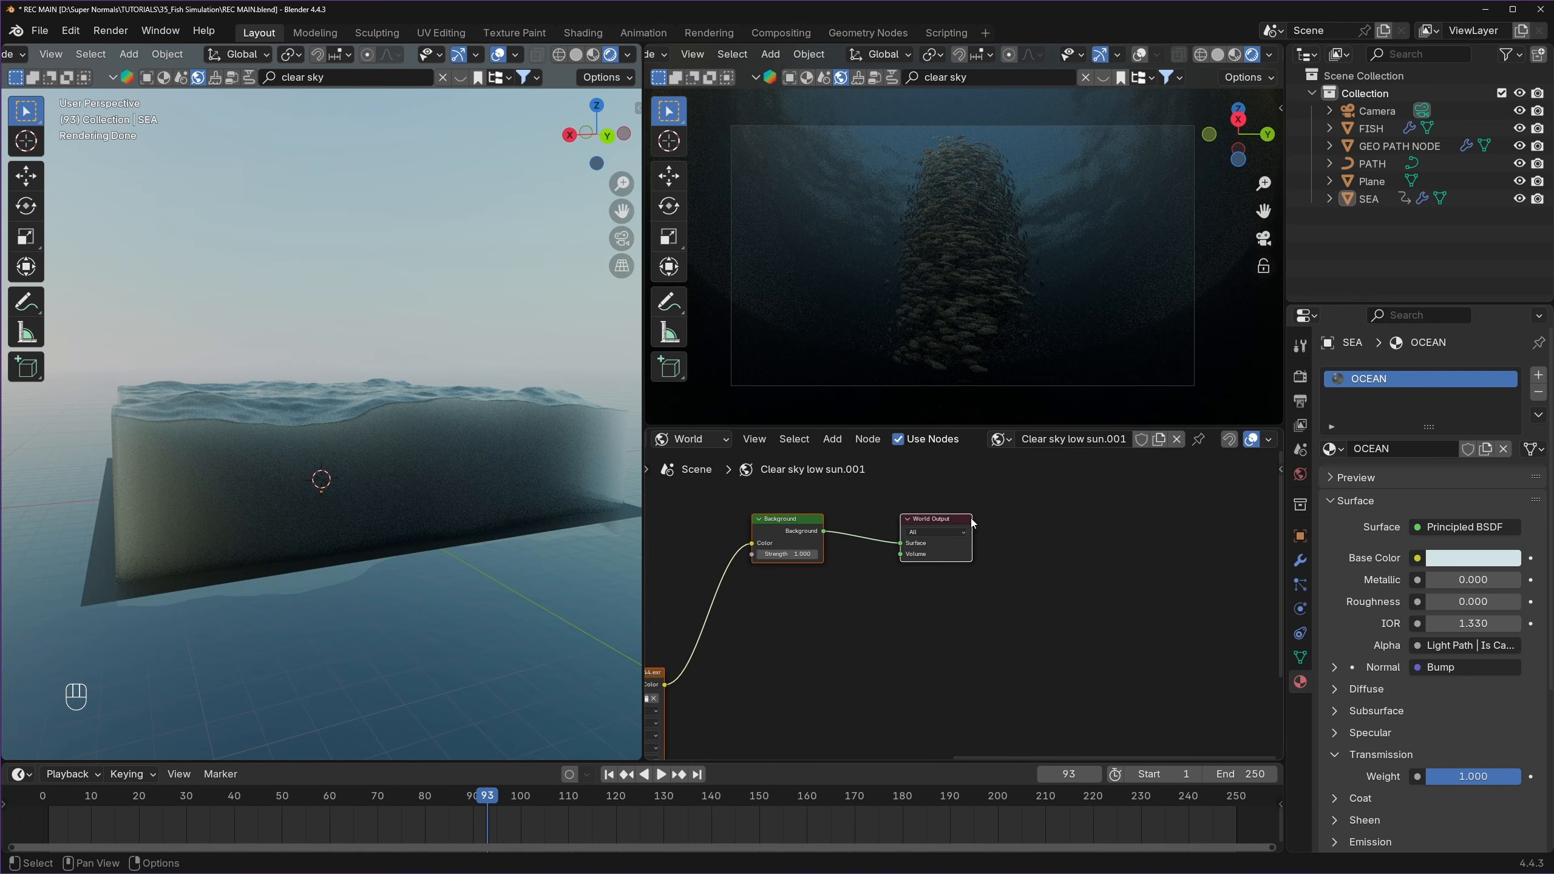
pyautogui.scroll(-2, 974, 523)
pyautogui.moveTo(975, 523); pyautogui.dragTo(1223, 513, button='middle')
pyautogui.scroll(4, 962, 561)
pyautogui.click(974, 518)
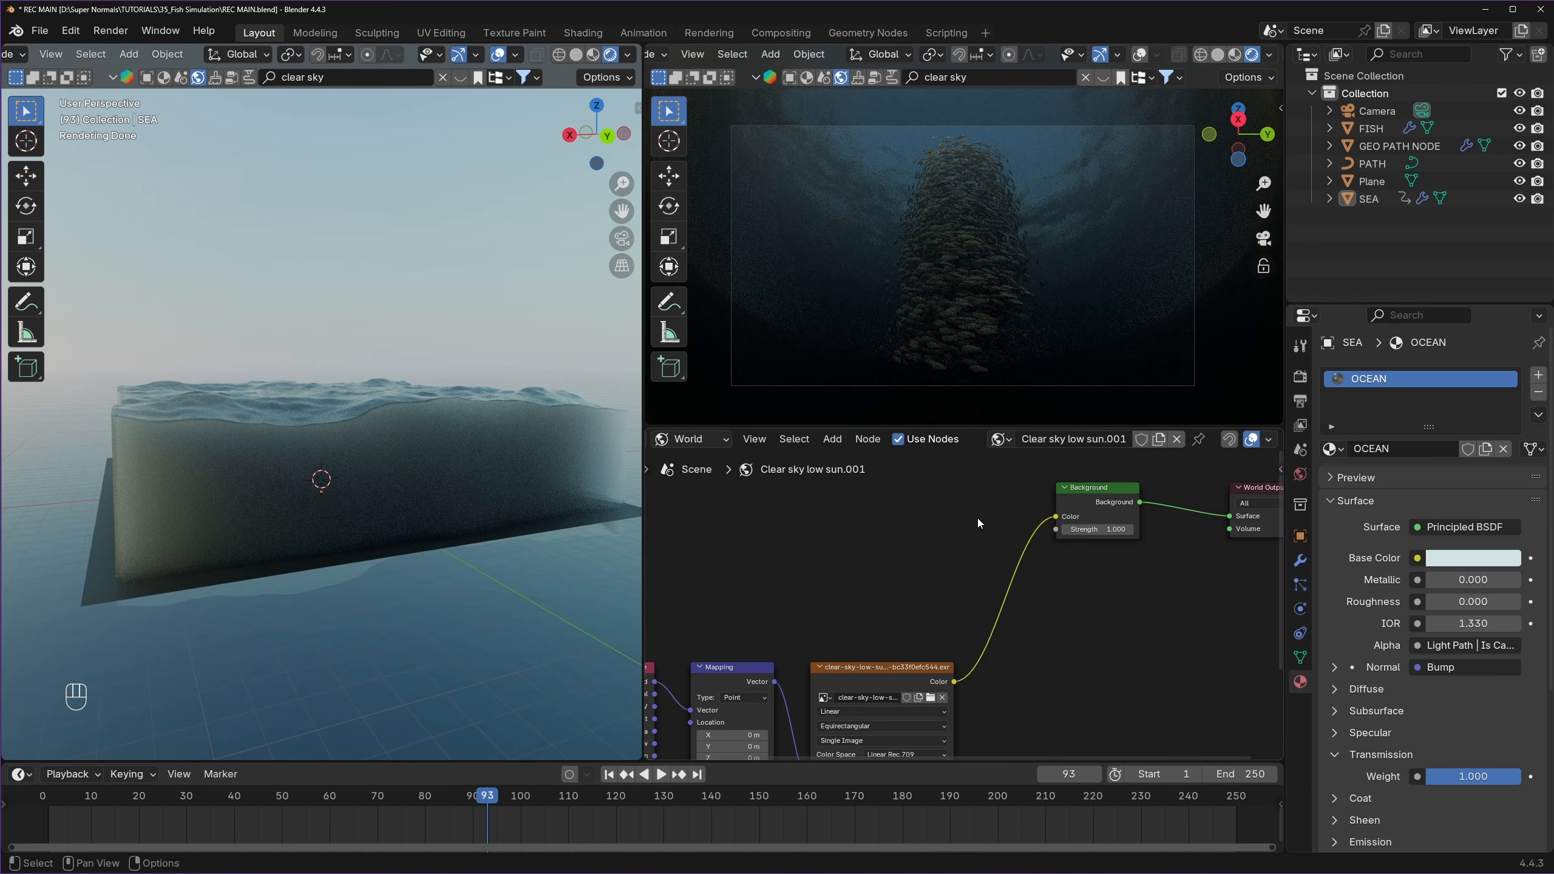
# - Set the world Background node's Strength to 2 and save the file
pyautogui.moveTo(898, 602); pyautogui.dragTo(800, 676, button='middle')
pyautogui.scroll(3, 876, 605)
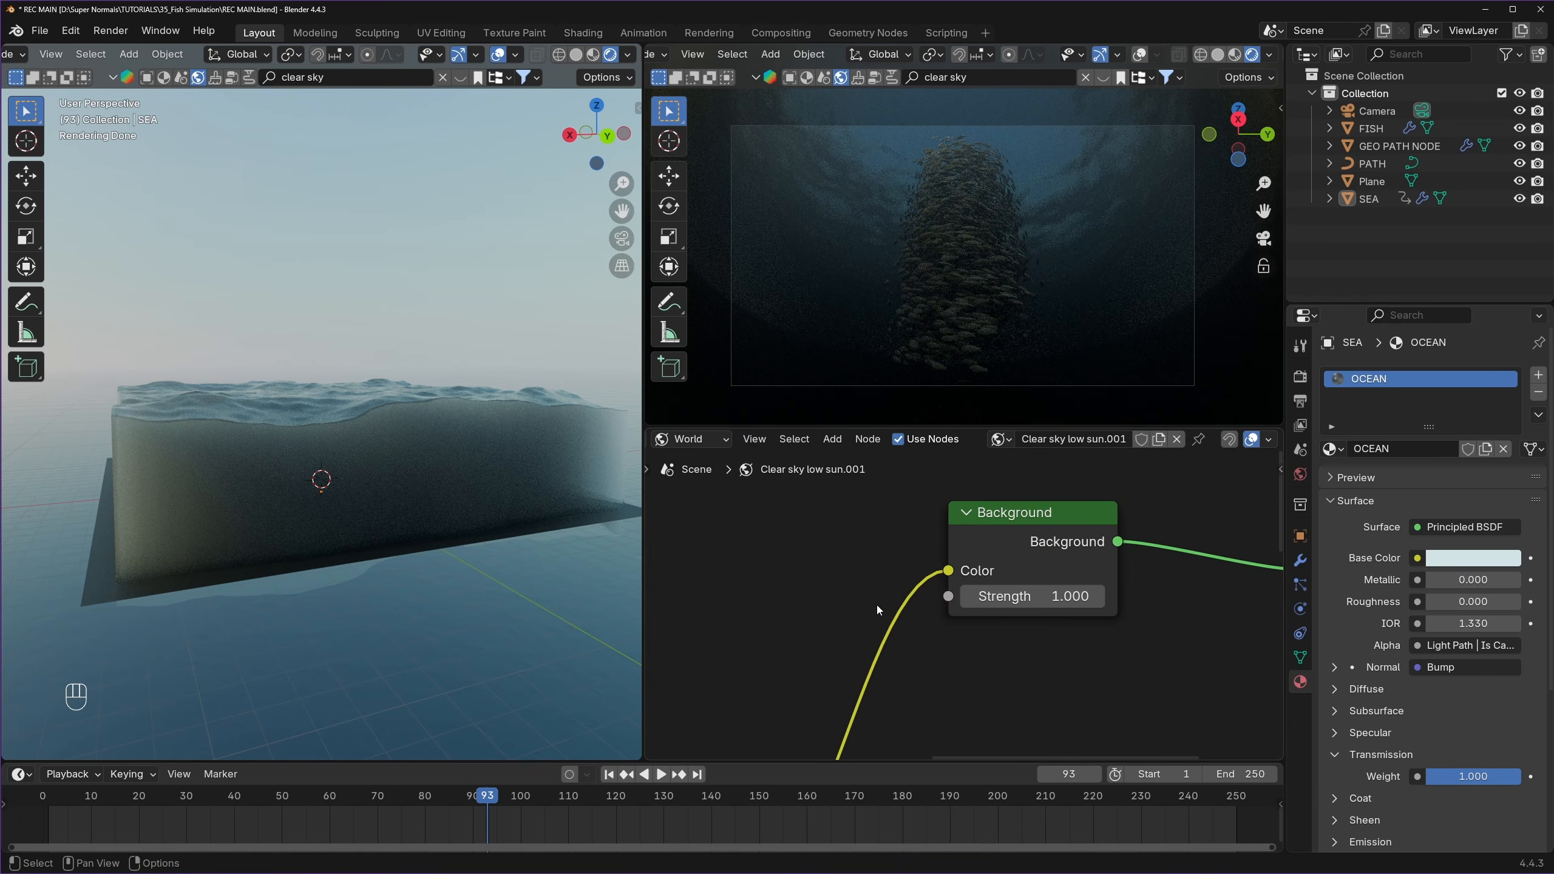
pyautogui.click(1033, 597)
pyautogui.write('2')
pyautogui.press('Return')
pyautogui.hotkey('ctrl', 's')
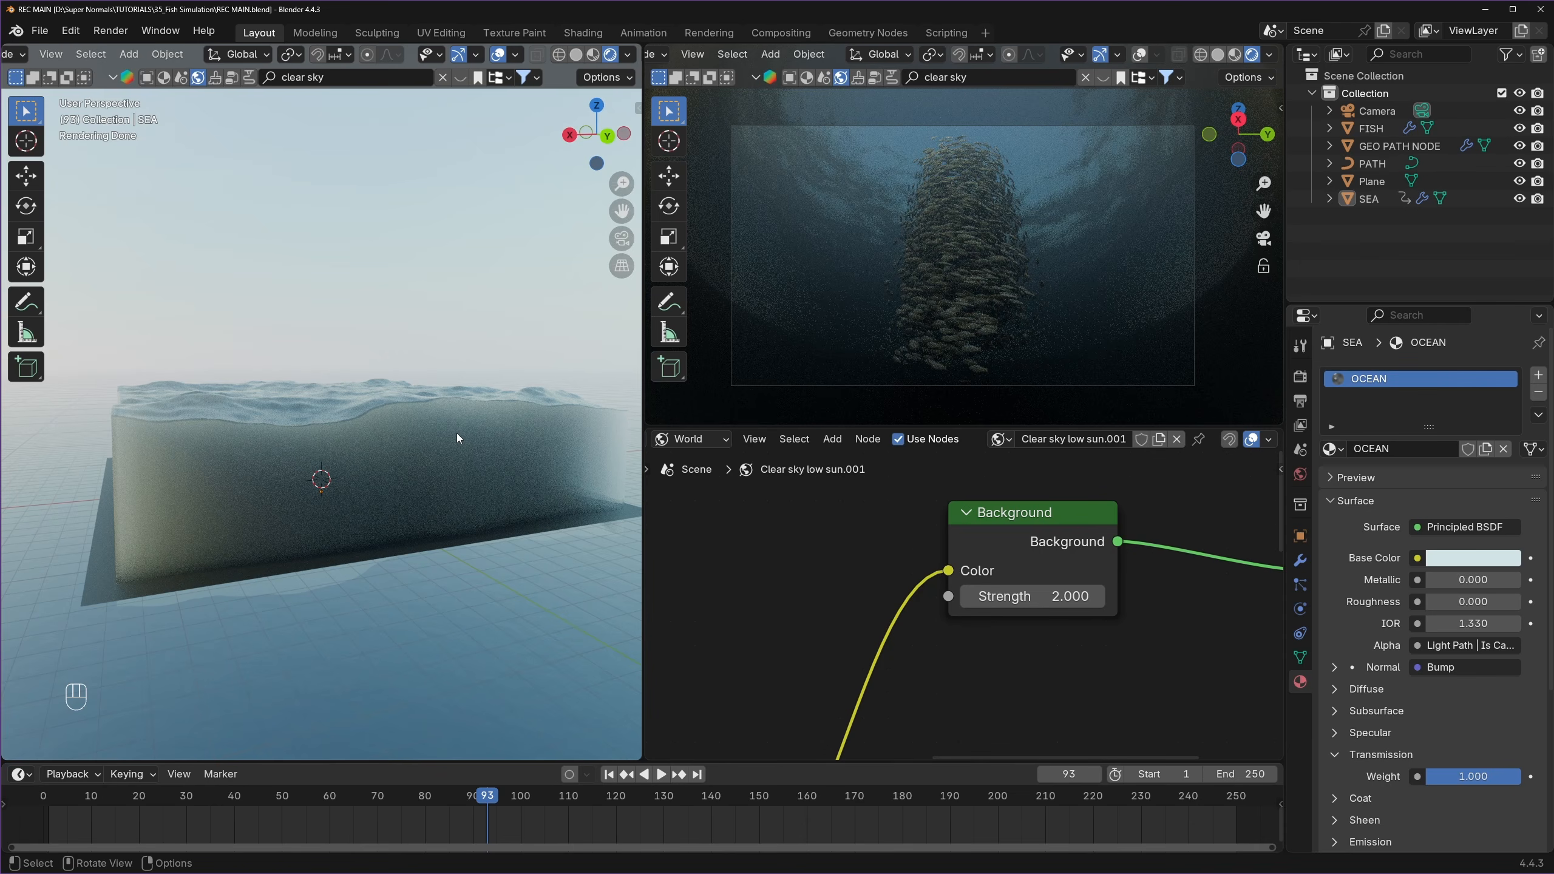
# - Return the Shader Editor to the sea's OCEAN object material and add a Volume Absorption node beside the Principled Volume
pyautogui.click(690, 440)
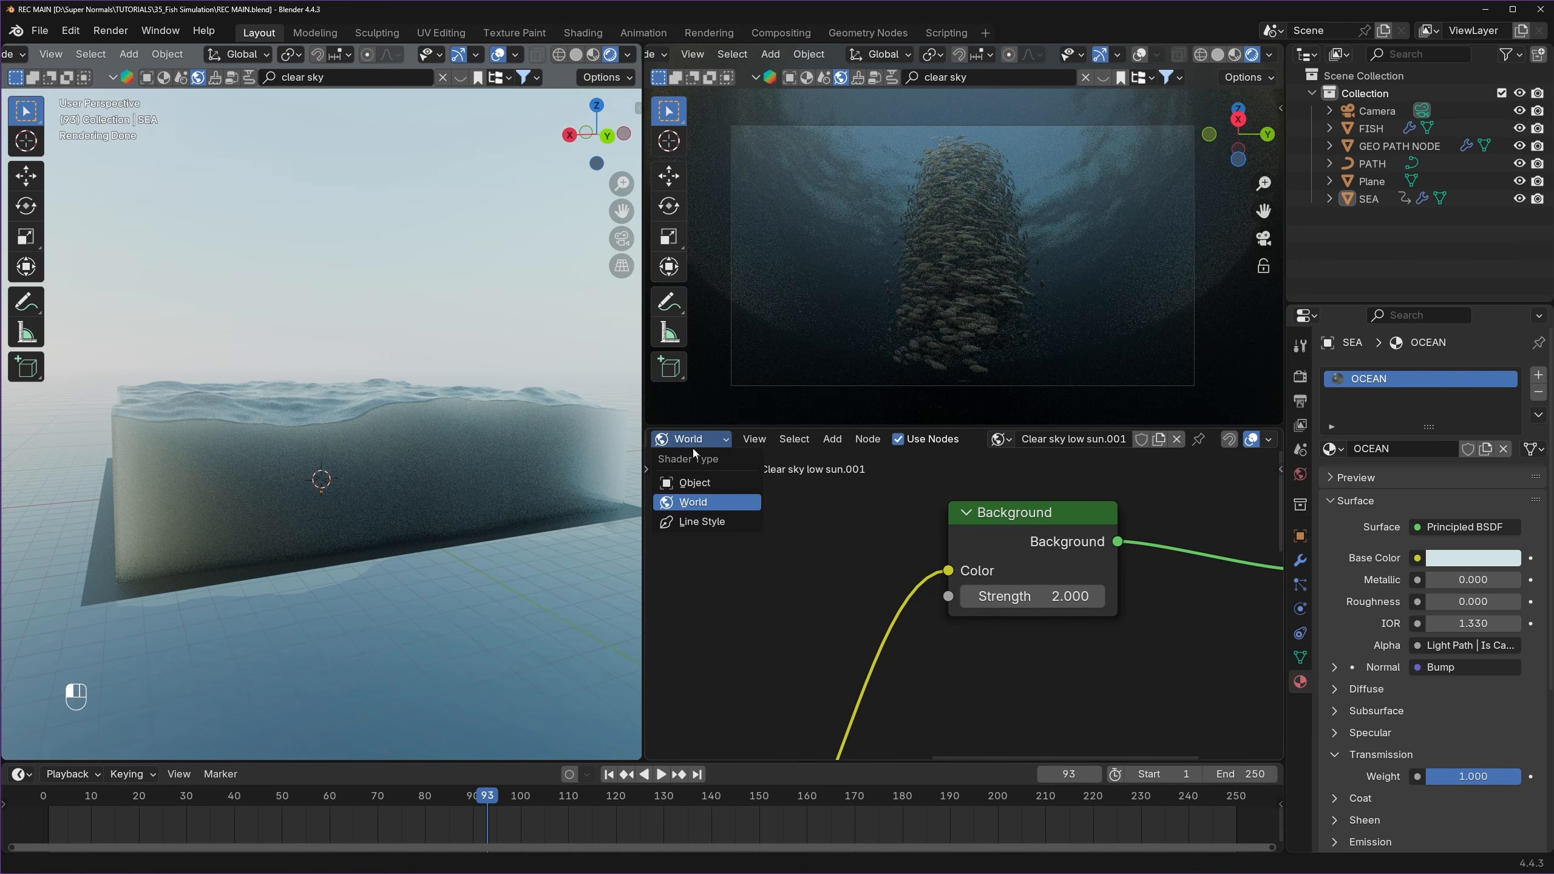
pyautogui.click(697, 484)
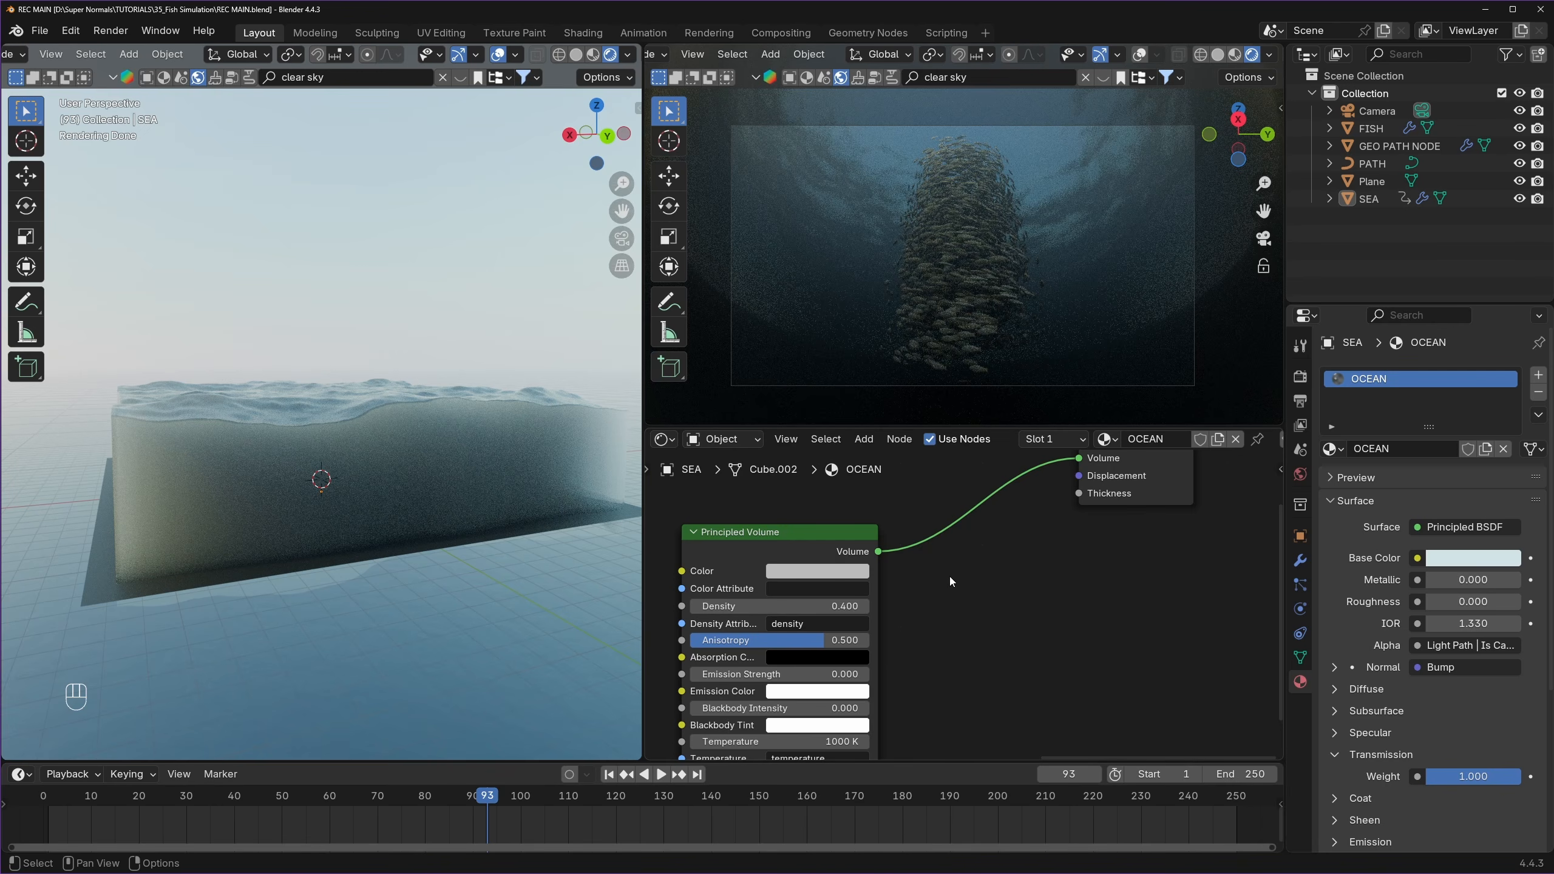
pyautogui.hotkey('shift', 'a')
pyautogui.write('volum')
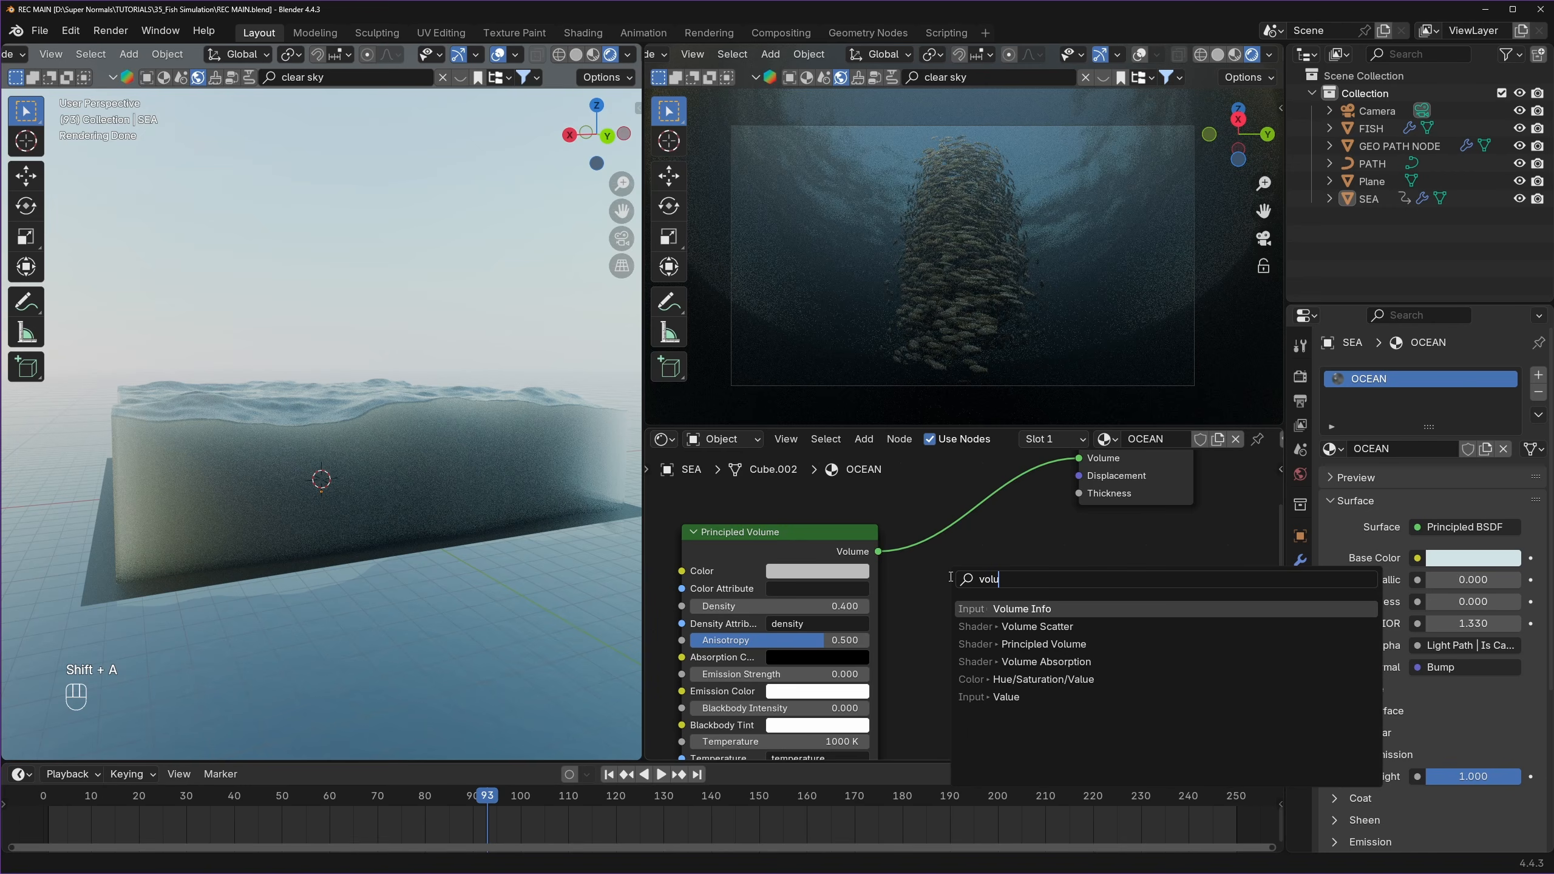
pyautogui.click(1056, 656)
pyautogui.click(1040, 603)
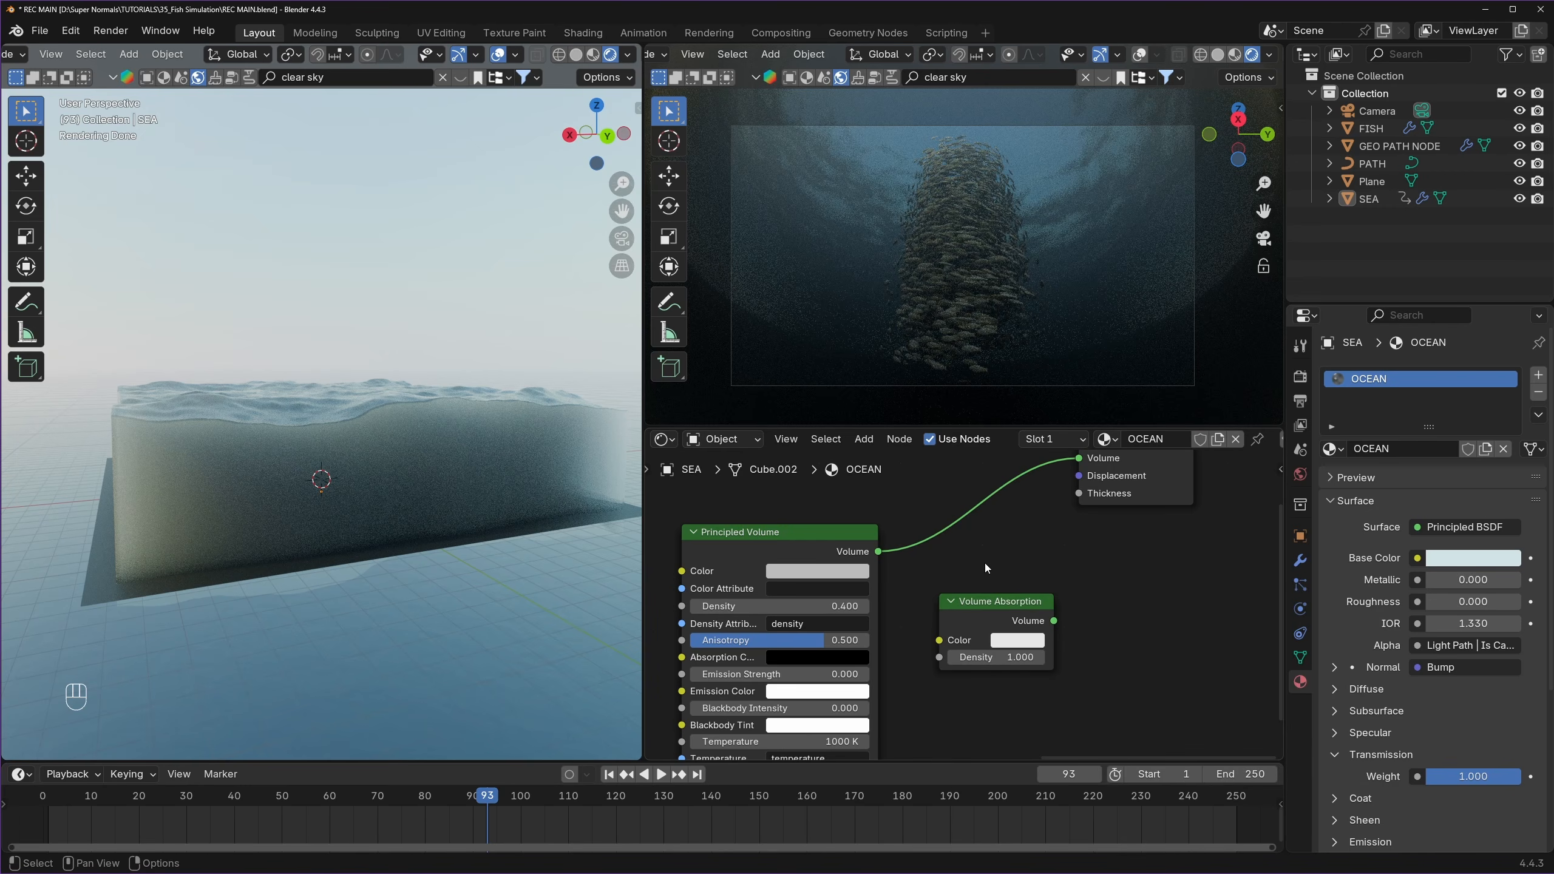
# - Combine the Principled Volume and Volume Absorption nodes through a Mix Shader feeding the Material Output's Volume input
pyautogui.moveTo(1071, 562); pyautogui.dragTo(1002, 603, button='middle')
pyautogui.scroll(-1, 1002, 603)
pyautogui.moveTo(1063, 507); pyautogui.dragTo(1184, 503)
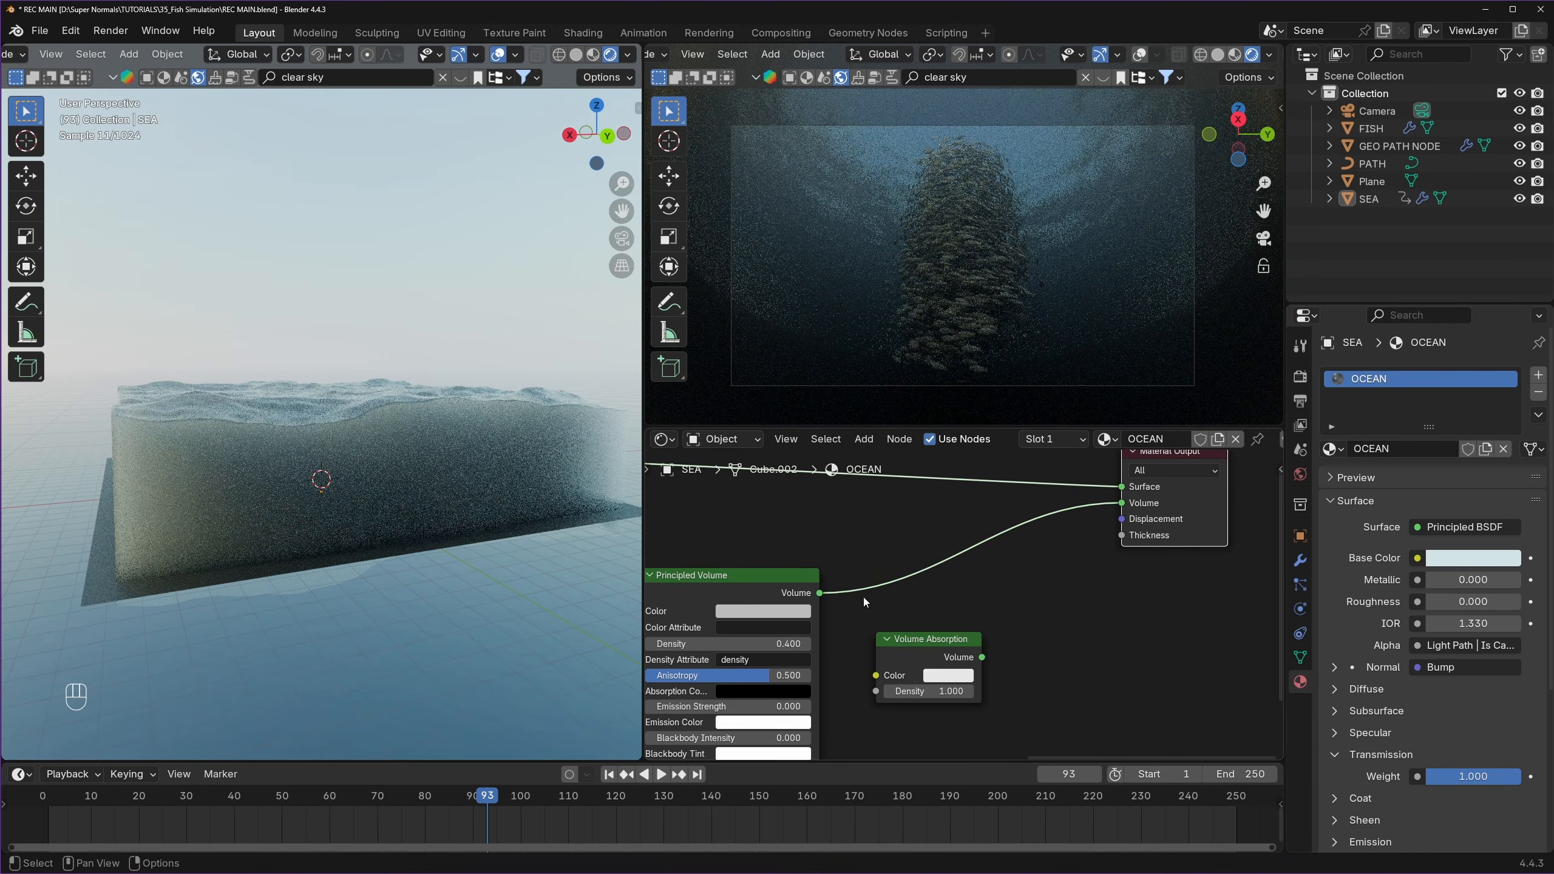
pyautogui.moveTo(780, 618); pyautogui.dragTo(907, 552, button='middle')
pyautogui.moveTo(1040, 576); pyautogui.dragTo(1016, 591, button='middle')
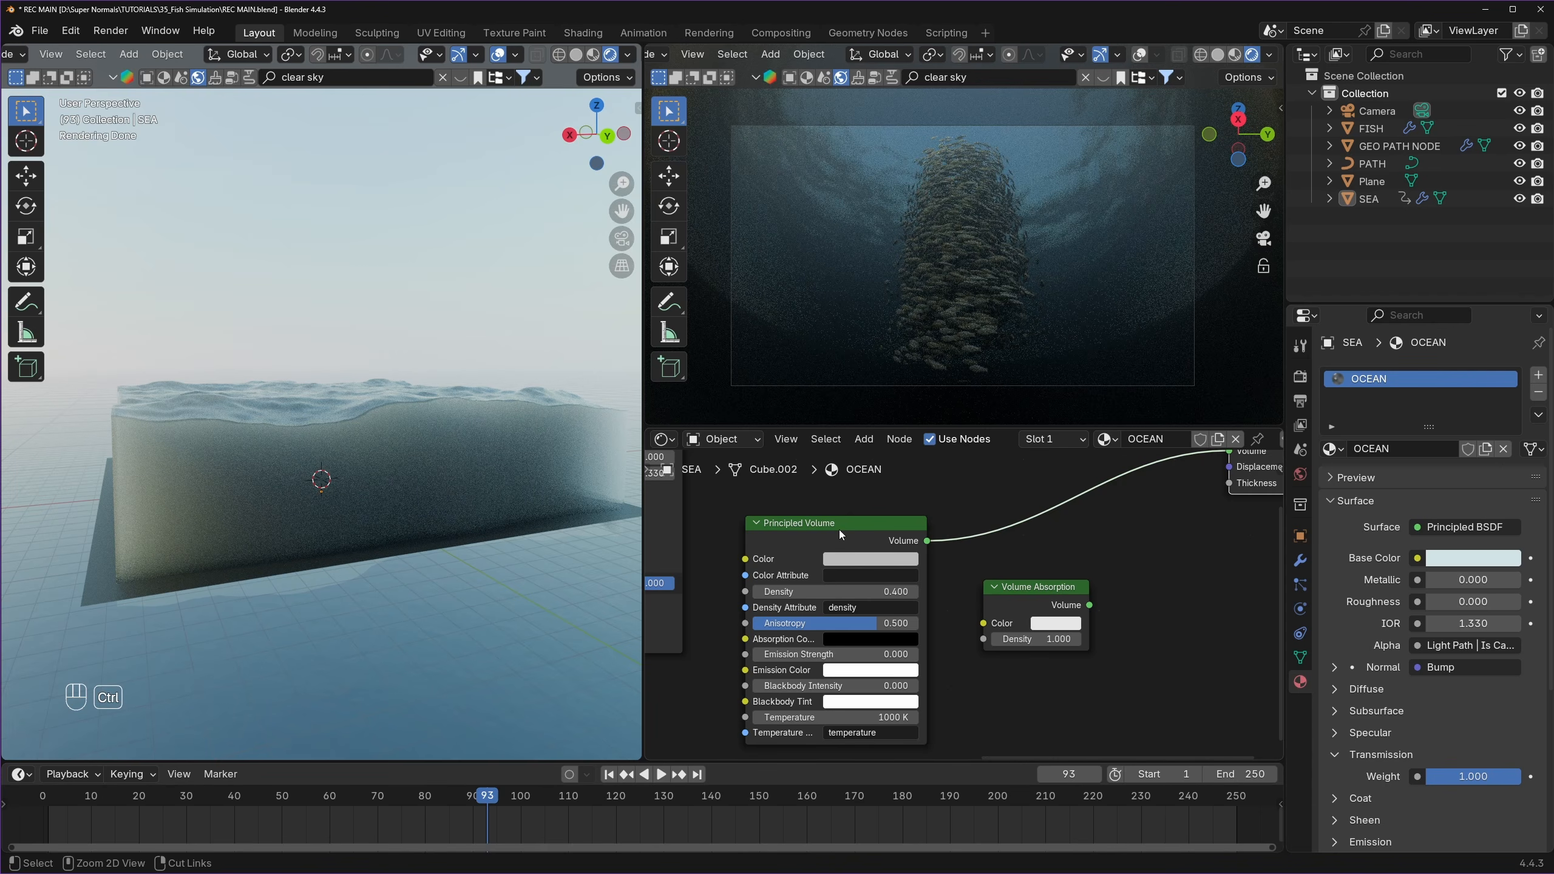
pyautogui.keyDown('ctrl'); pyautogui.keyDown('shift'); pyautogui.moveTo(821, 529); pyautogui.dragTo(1023, 588, button='right'); pyautogui.keyUp('shift'); pyautogui.keyUp('ctrl')
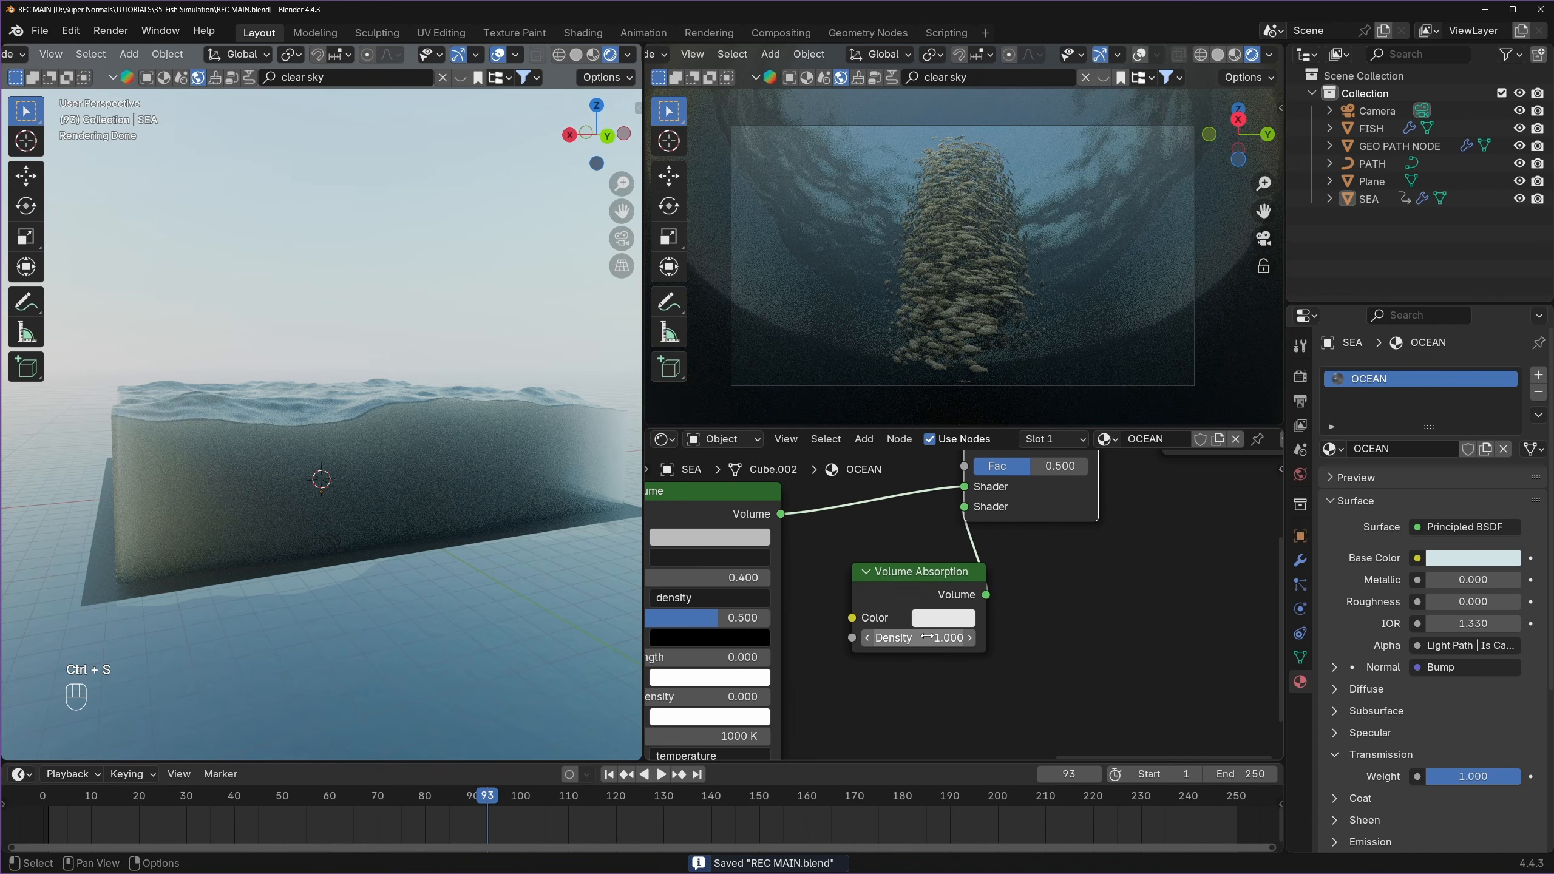
# - Set the Volume Absorption node's Density to 2
pyautogui.click(927, 637)
pyautogui.write('2')
pyautogui.press('Return')
pyautogui.scroll(1, 1071, 602)
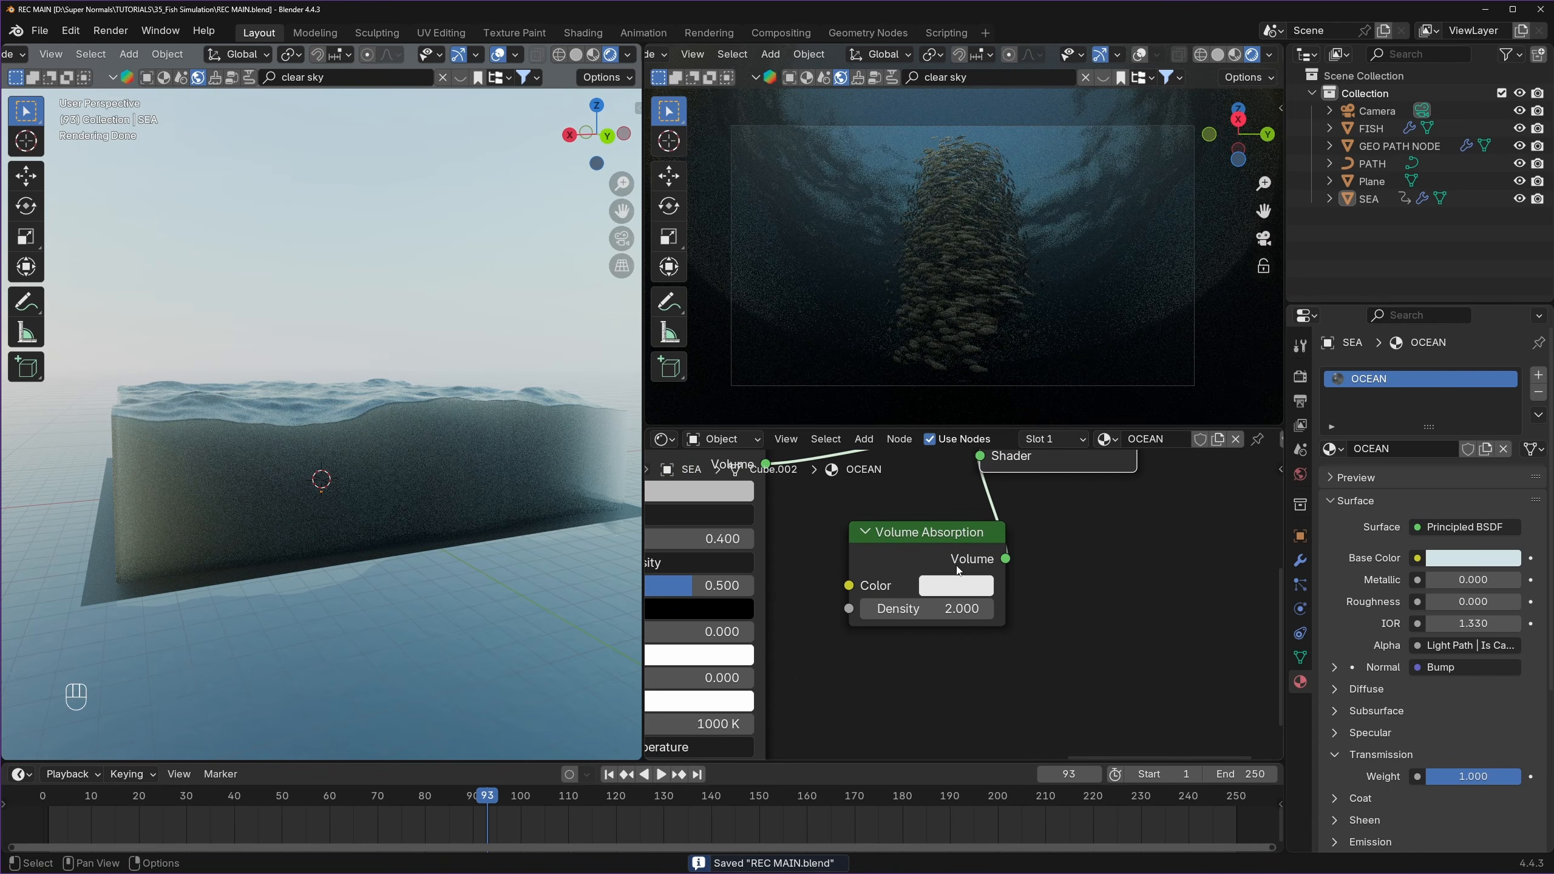
# - Tint the Volume Absorption color a very pale blue and save the file
pyautogui.scroll(1, 985, 618)
pyautogui.click(963, 588)
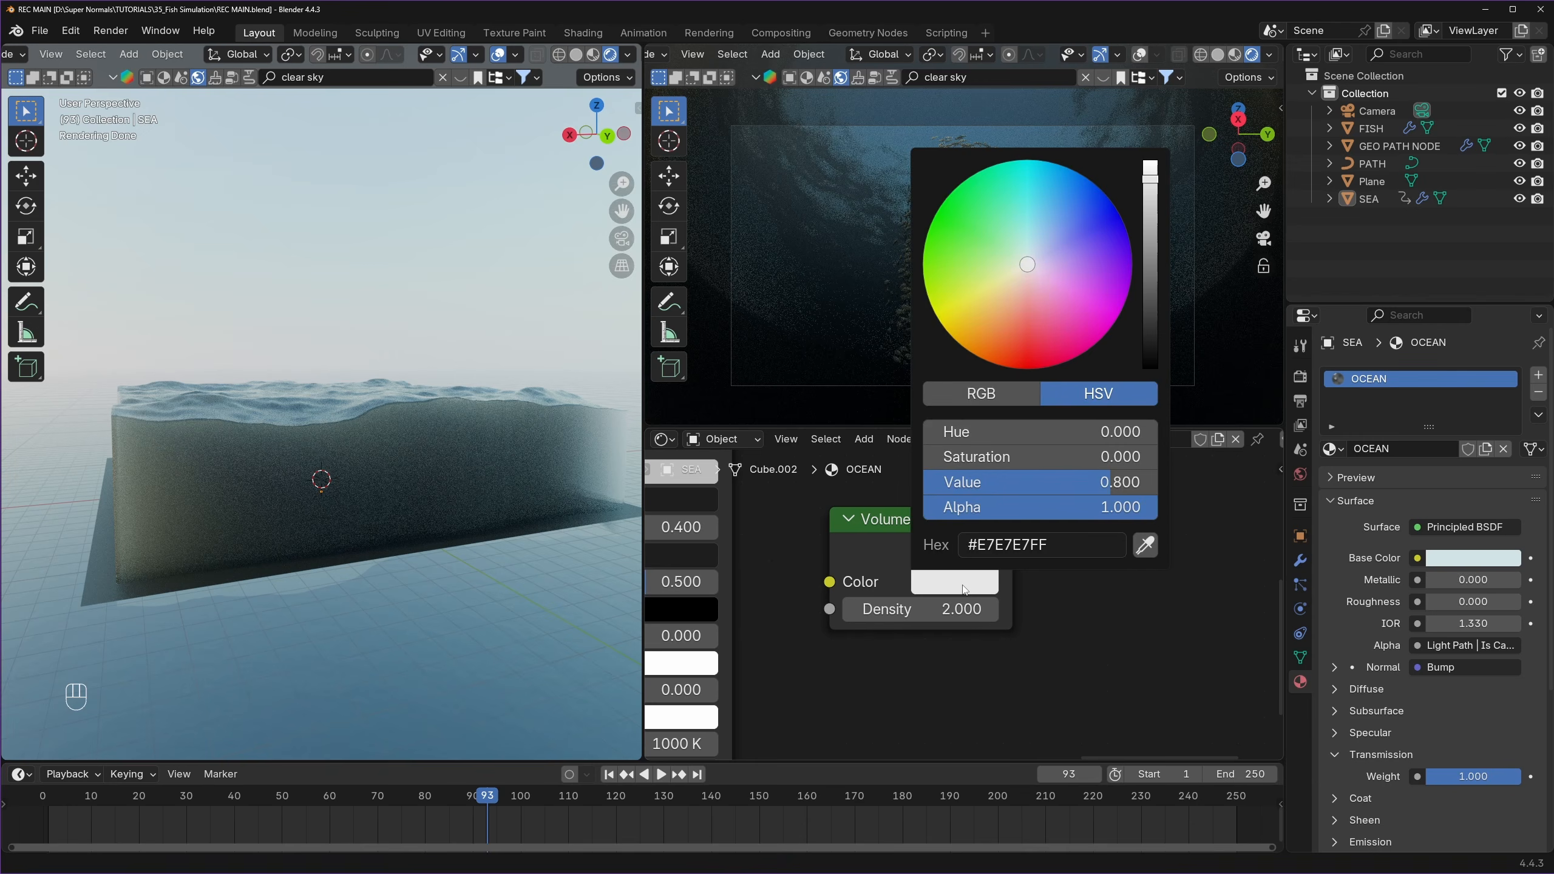
pyautogui.moveTo(1029, 267); pyautogui.dragTo(1030, 258)
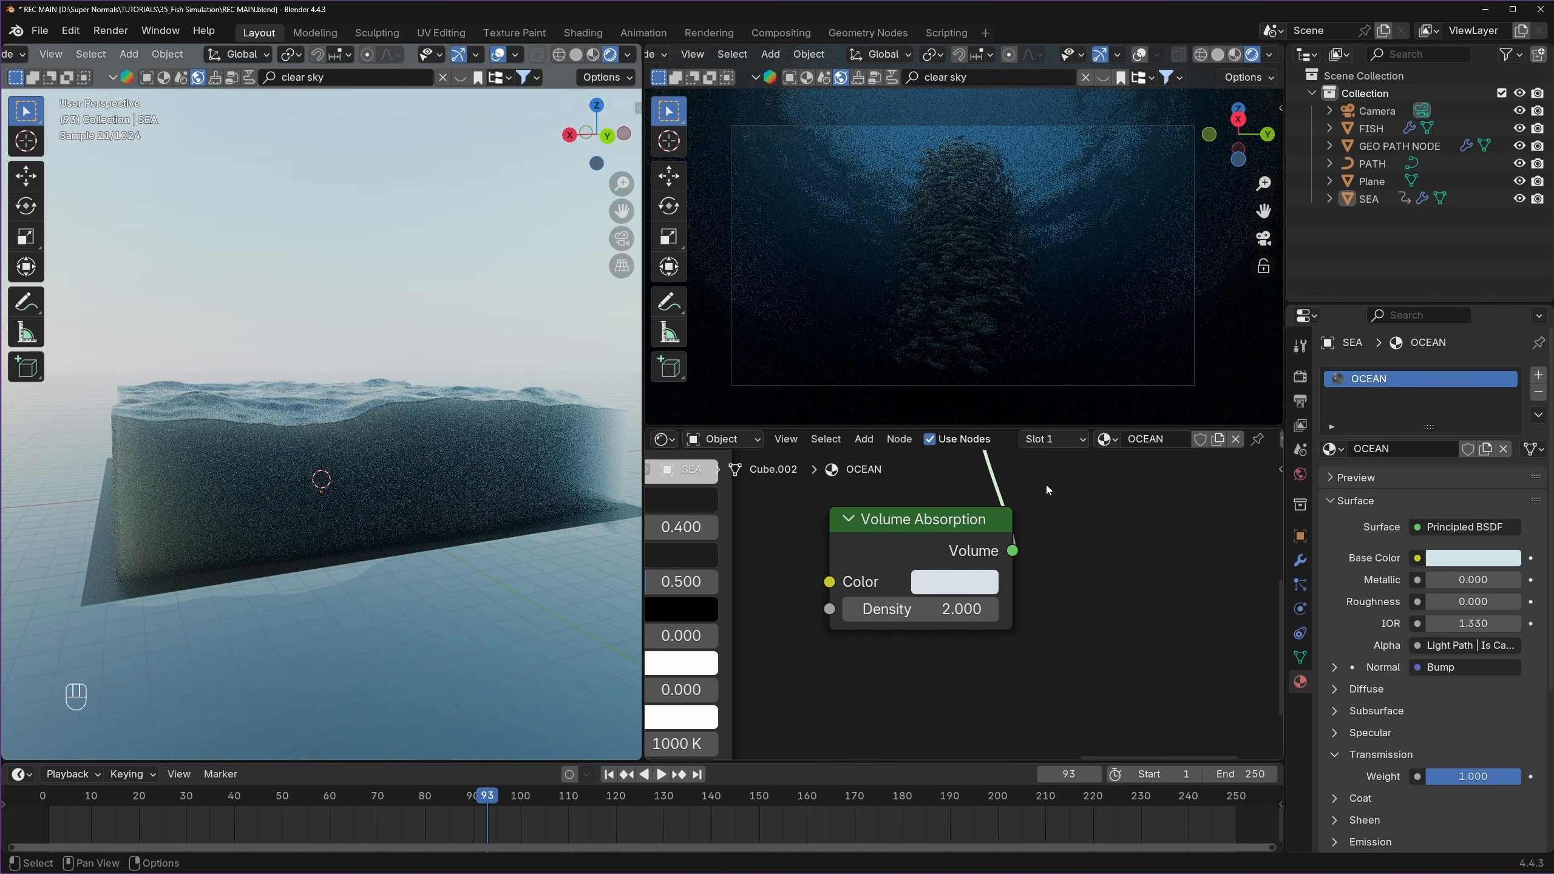
pyautogui.hotkey('ctrl', 's')
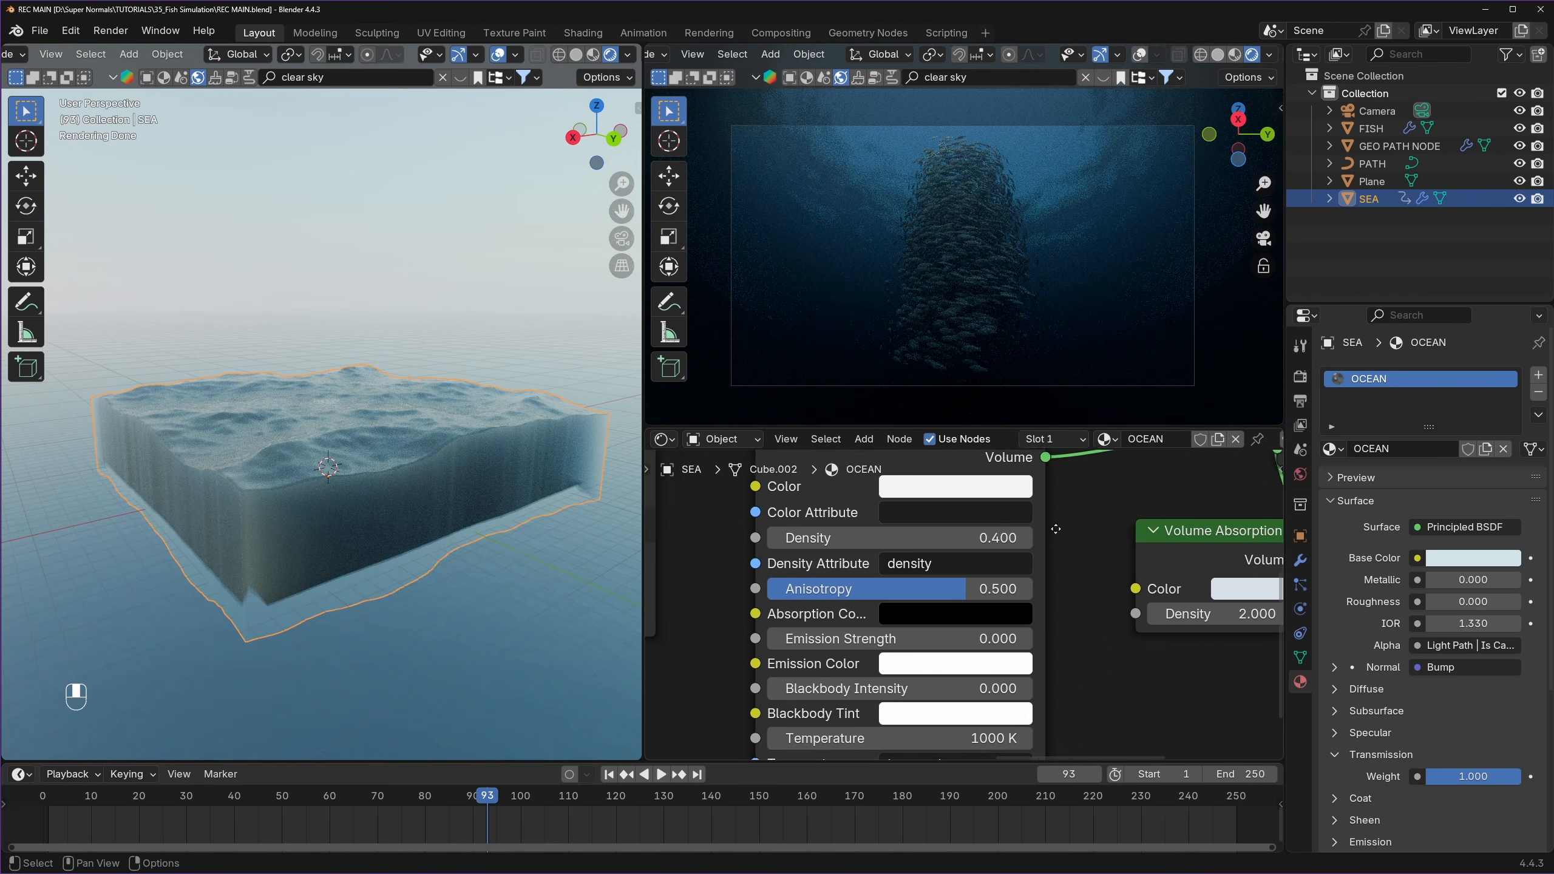
# - Try Principled Volume Density values of 0.3 and 0.2, and undo both changes
pyautogui.moveTo(1050, 524); pyautogui.dragTo(1088, 576, button='middle')
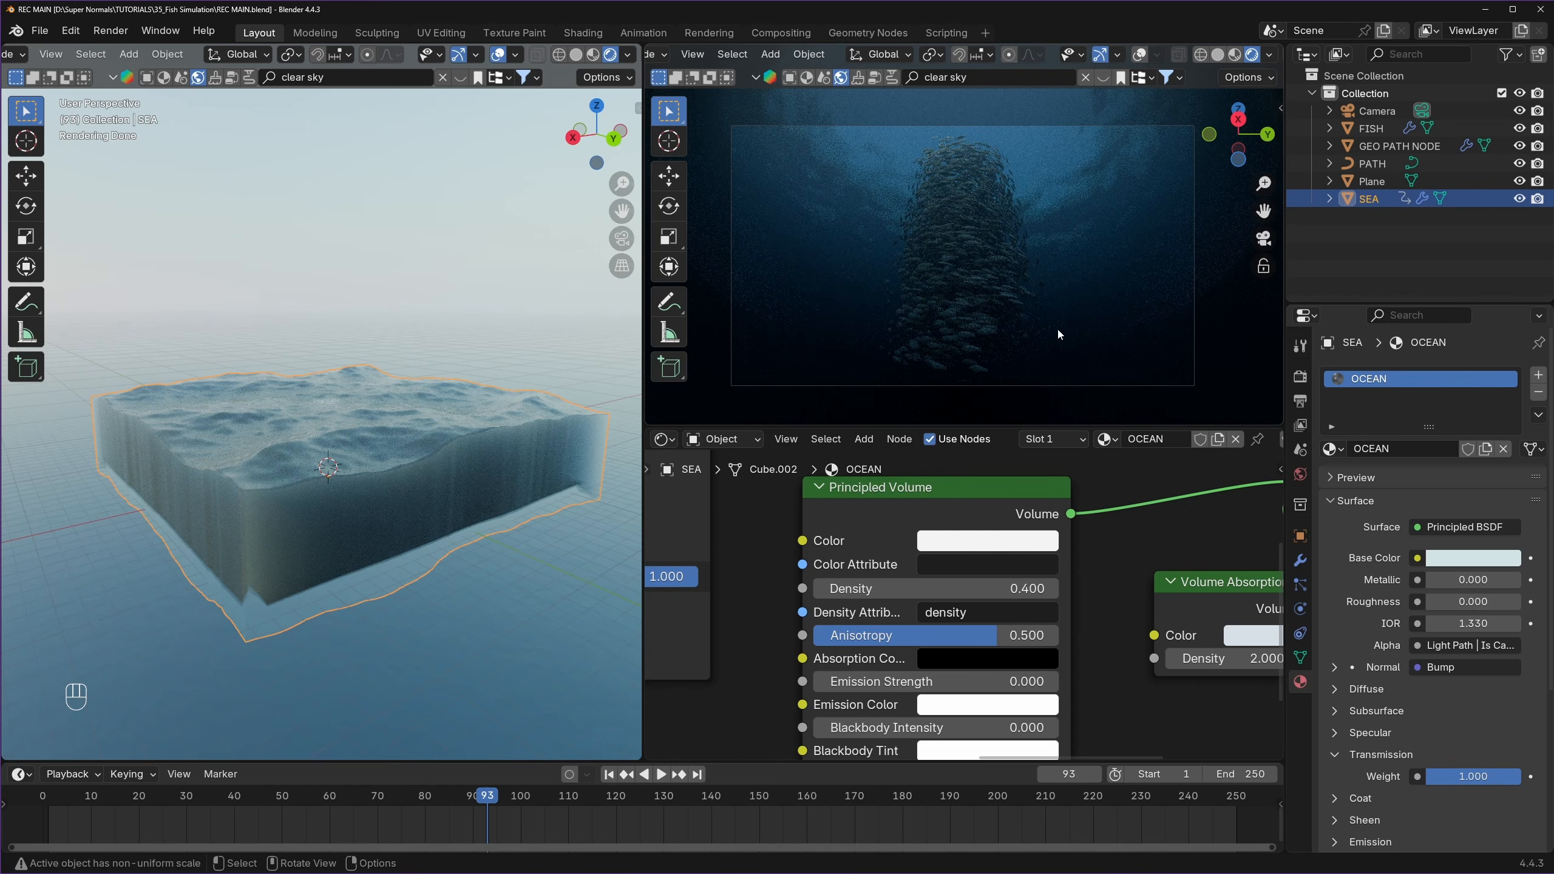
pyautogui.scroll(2, 1109, 616)
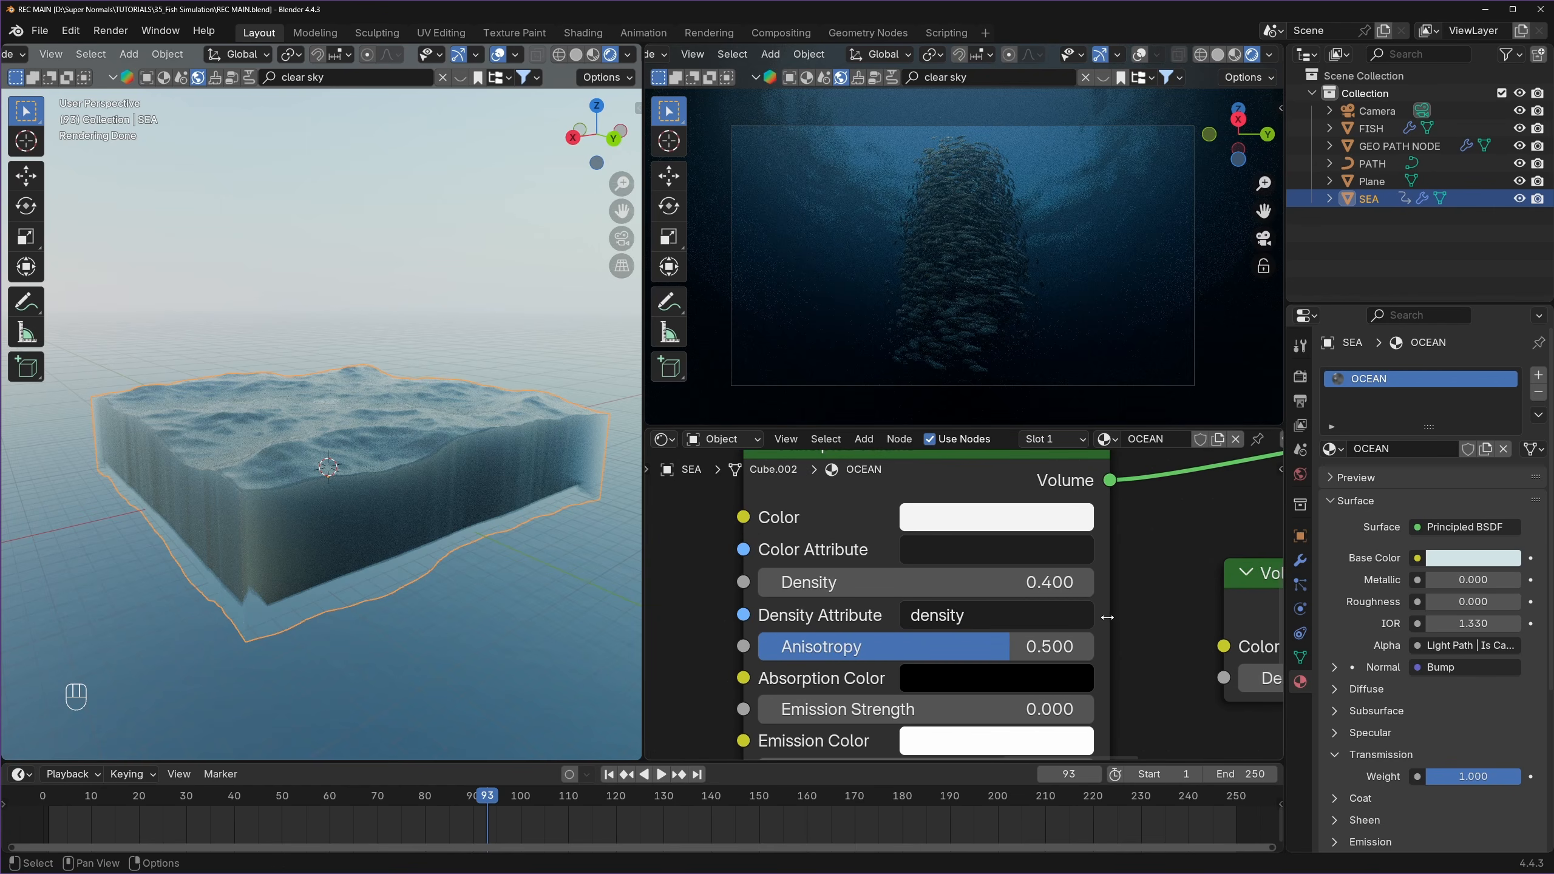
pyautogui.click(947, 586)
pyautogui.write('0.3')
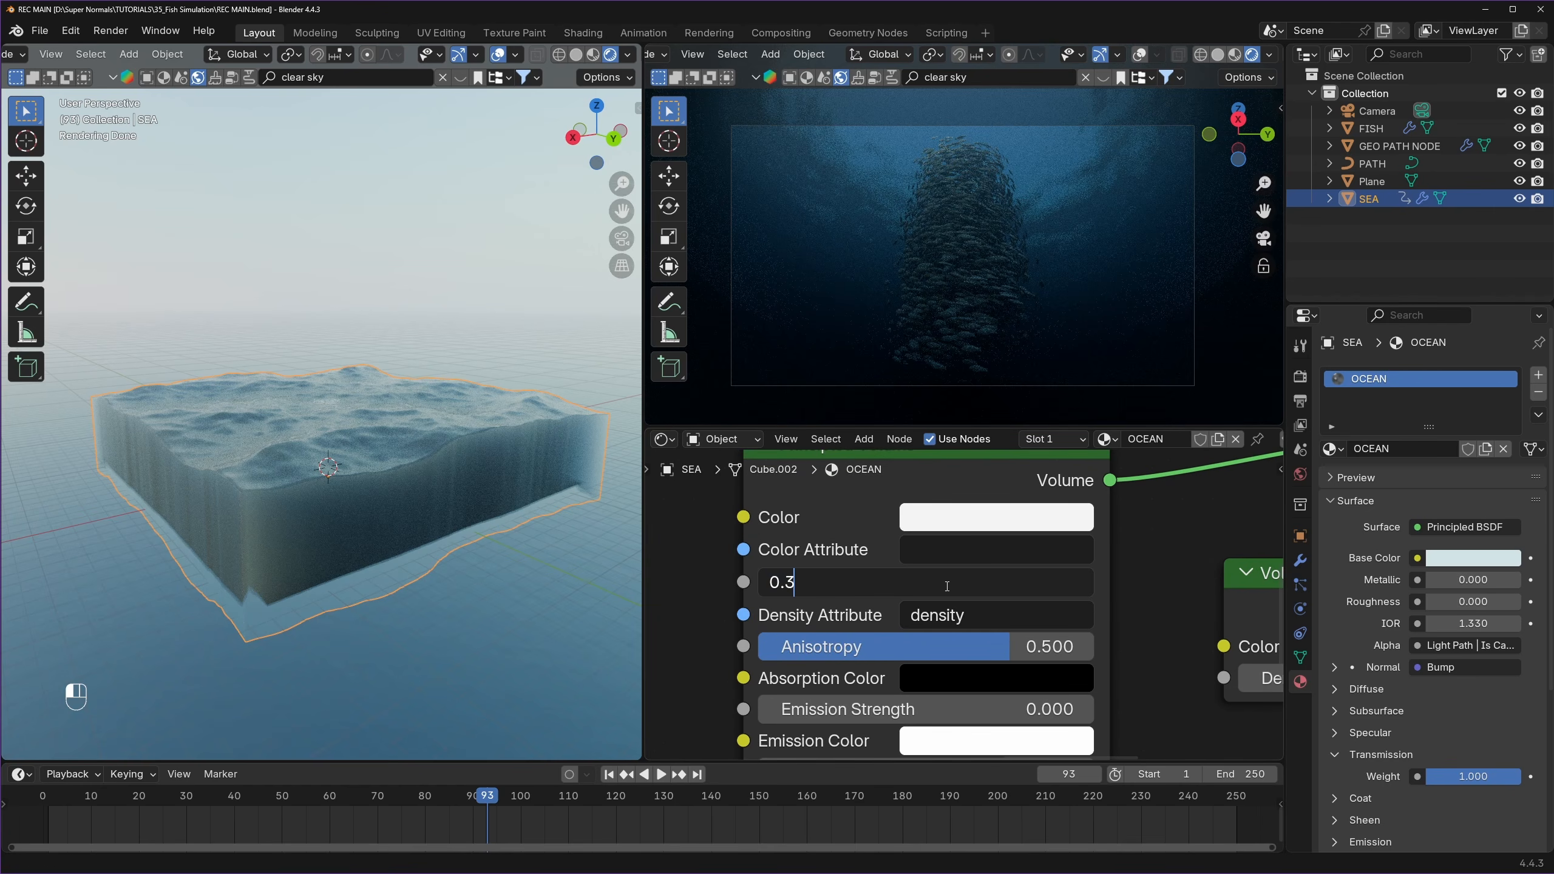
pyautogui.press('Return')
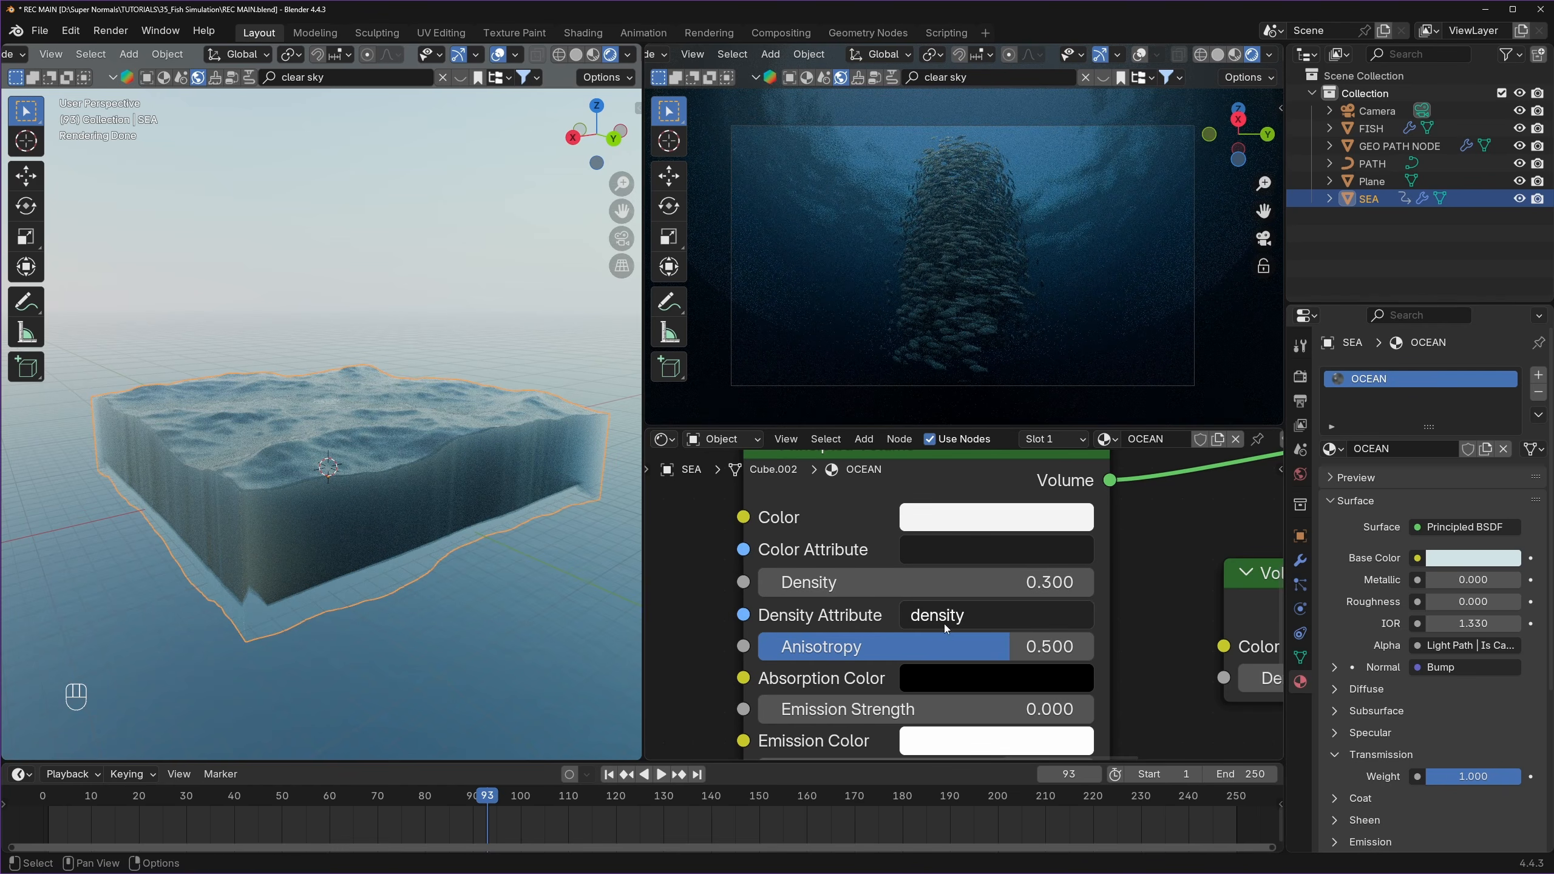
pyautogui.click(934, 582)
pyautogui.write('0.2')
pyautogui.press('Return')
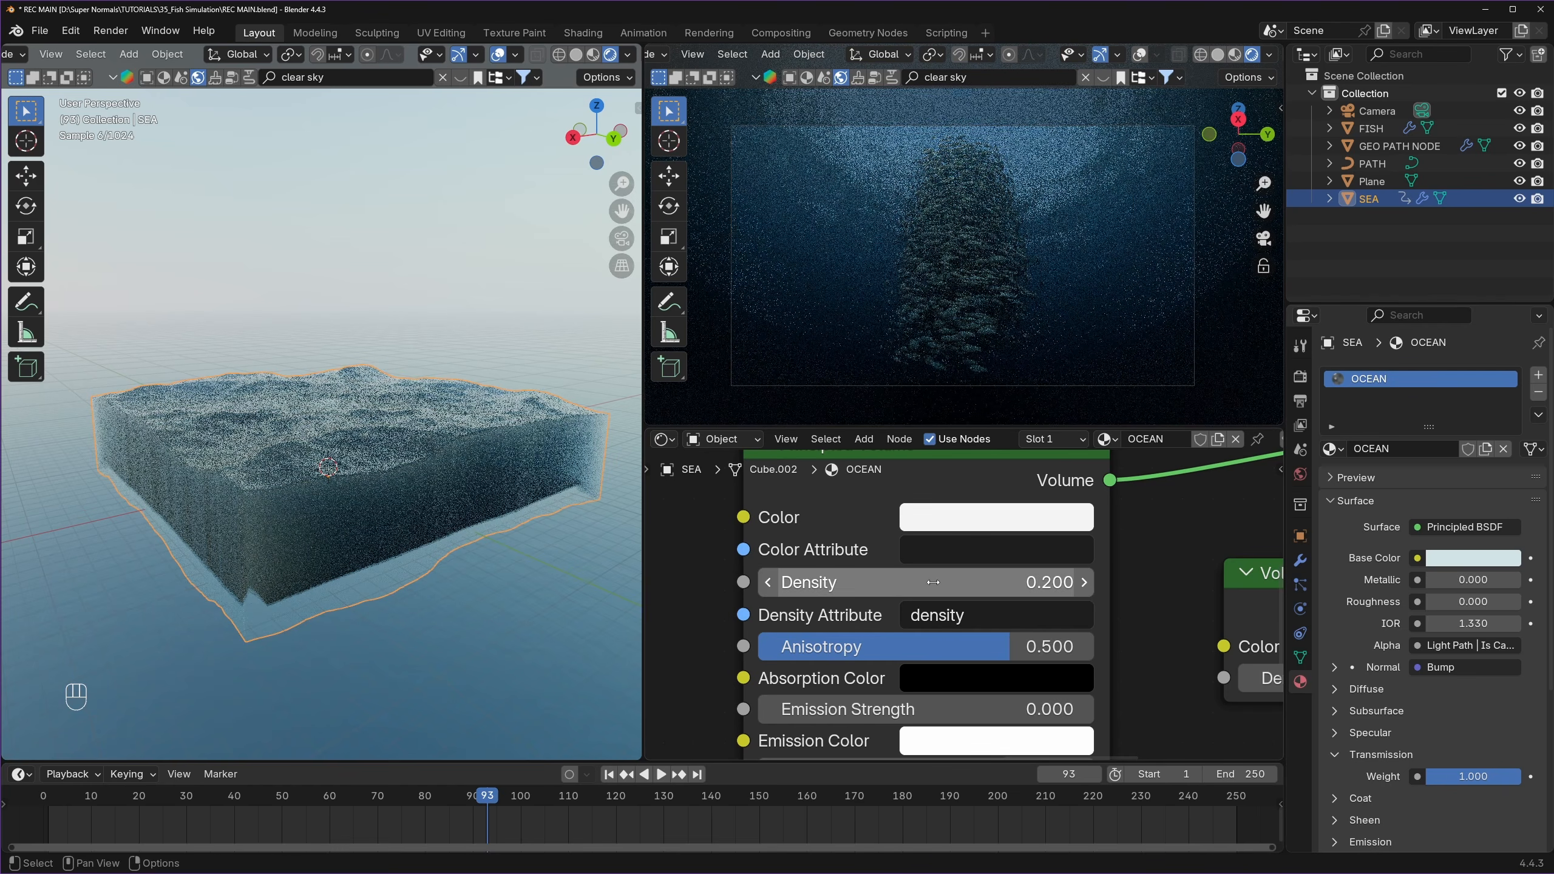
pyautogui.hotkey('ctrl', 's')
pyautogui.hotkey('ctrl', 'z')
pyautogui.hotkey('ctrl', 'z')
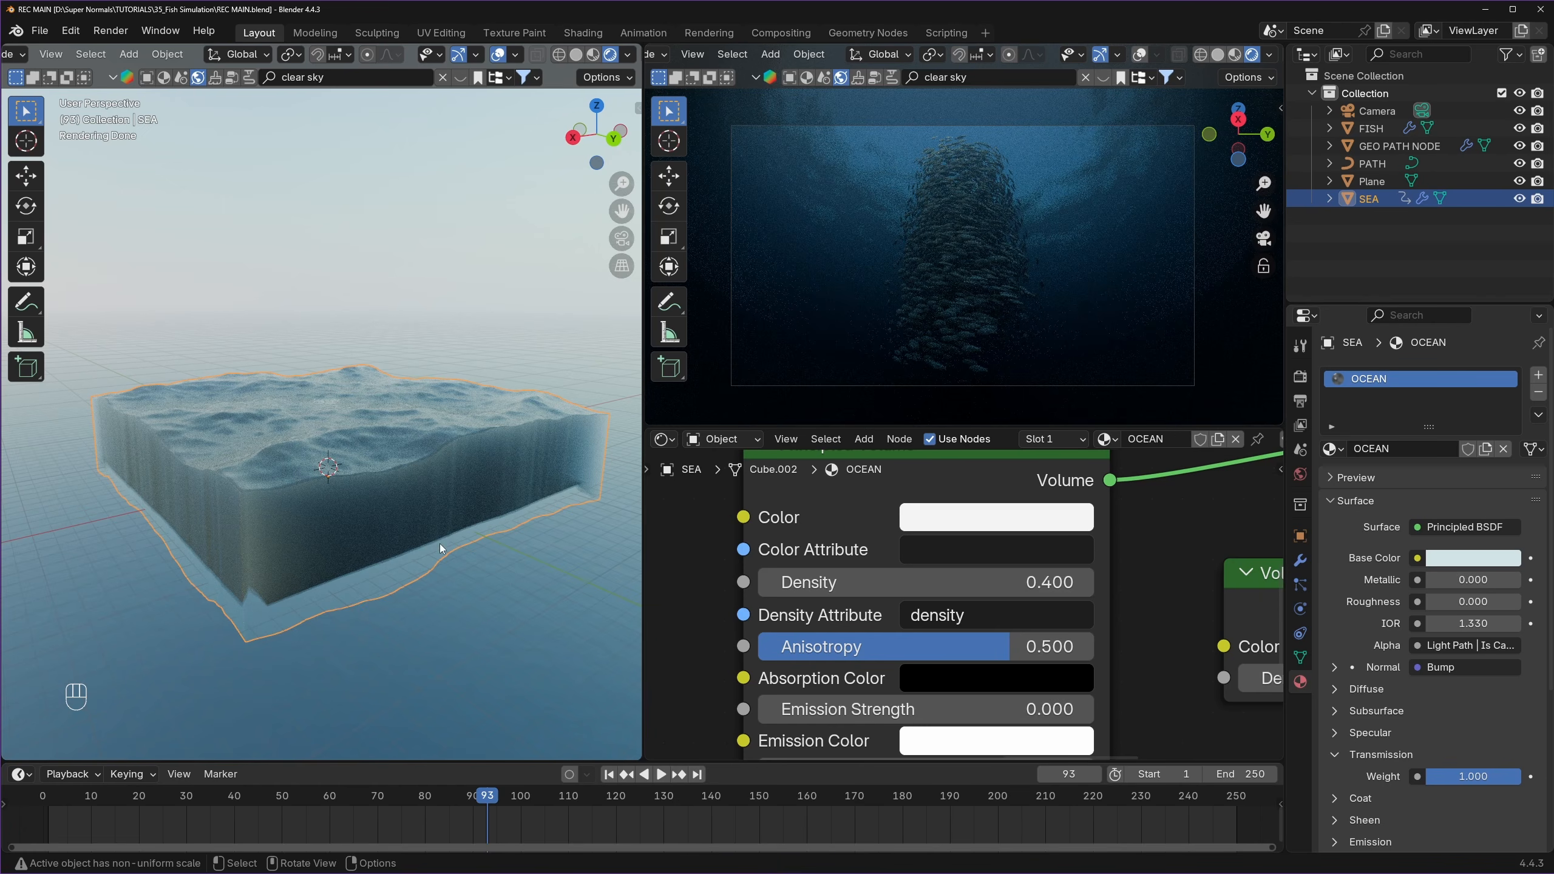
# - Save the file, deselect the sea block and add an area light to the scene
pyautogui.moveTo(439, 544); pyautogui.dragTo(564, 448, button='middle')
pyautogui.hotkey('ctrl', 's')
pyautogui.click(543, 496)
pyautogui.scroll(3, 539, 493)
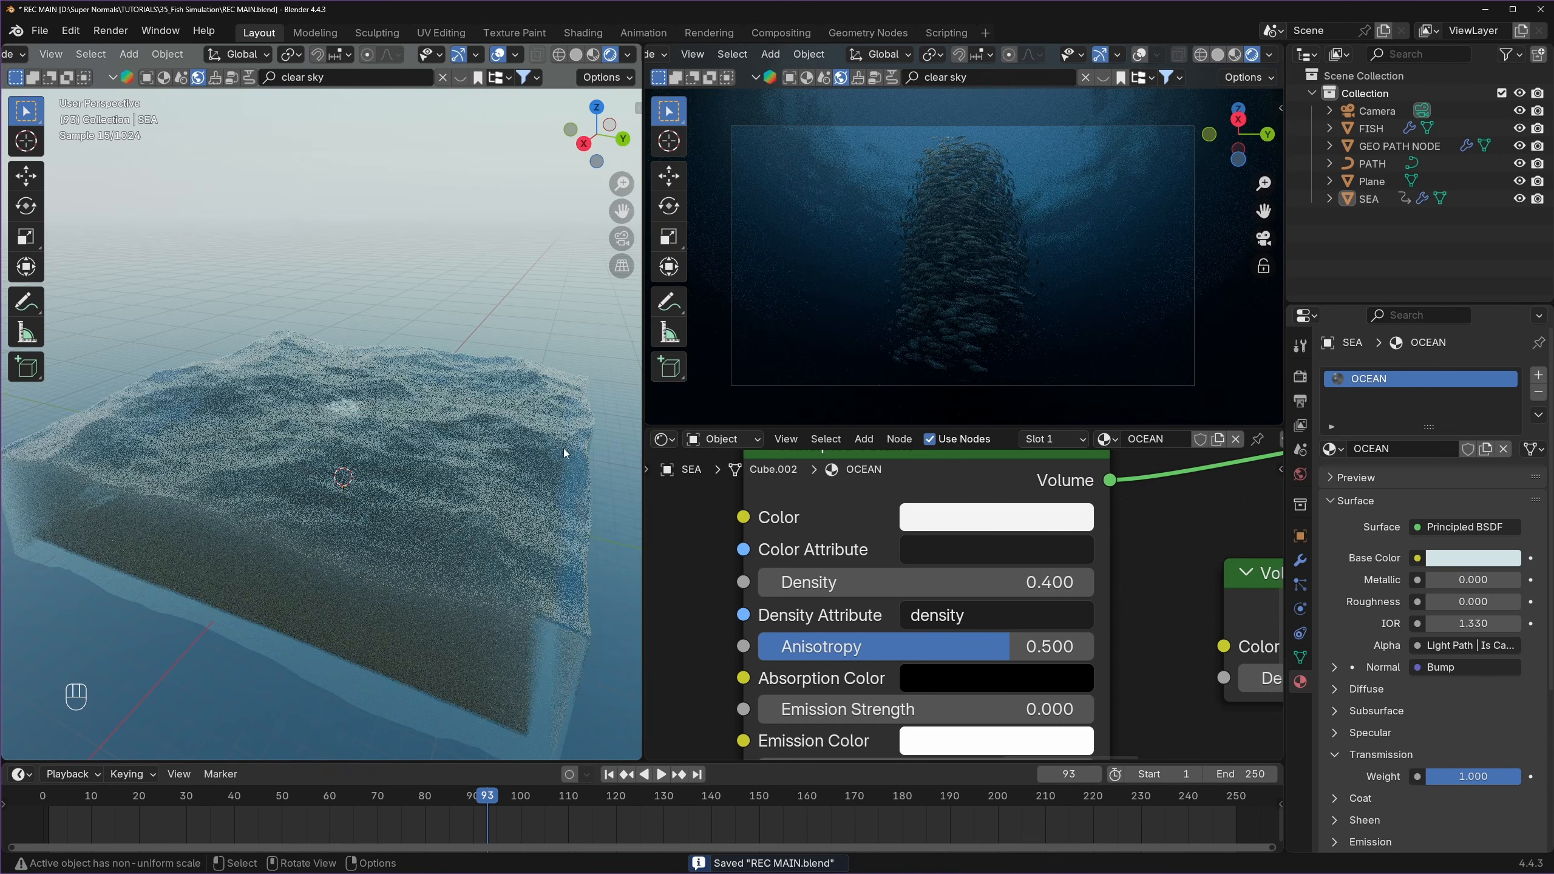
pyautogui.hotkey('shift', 'a')
pyautogui.moveTo(436, 529)
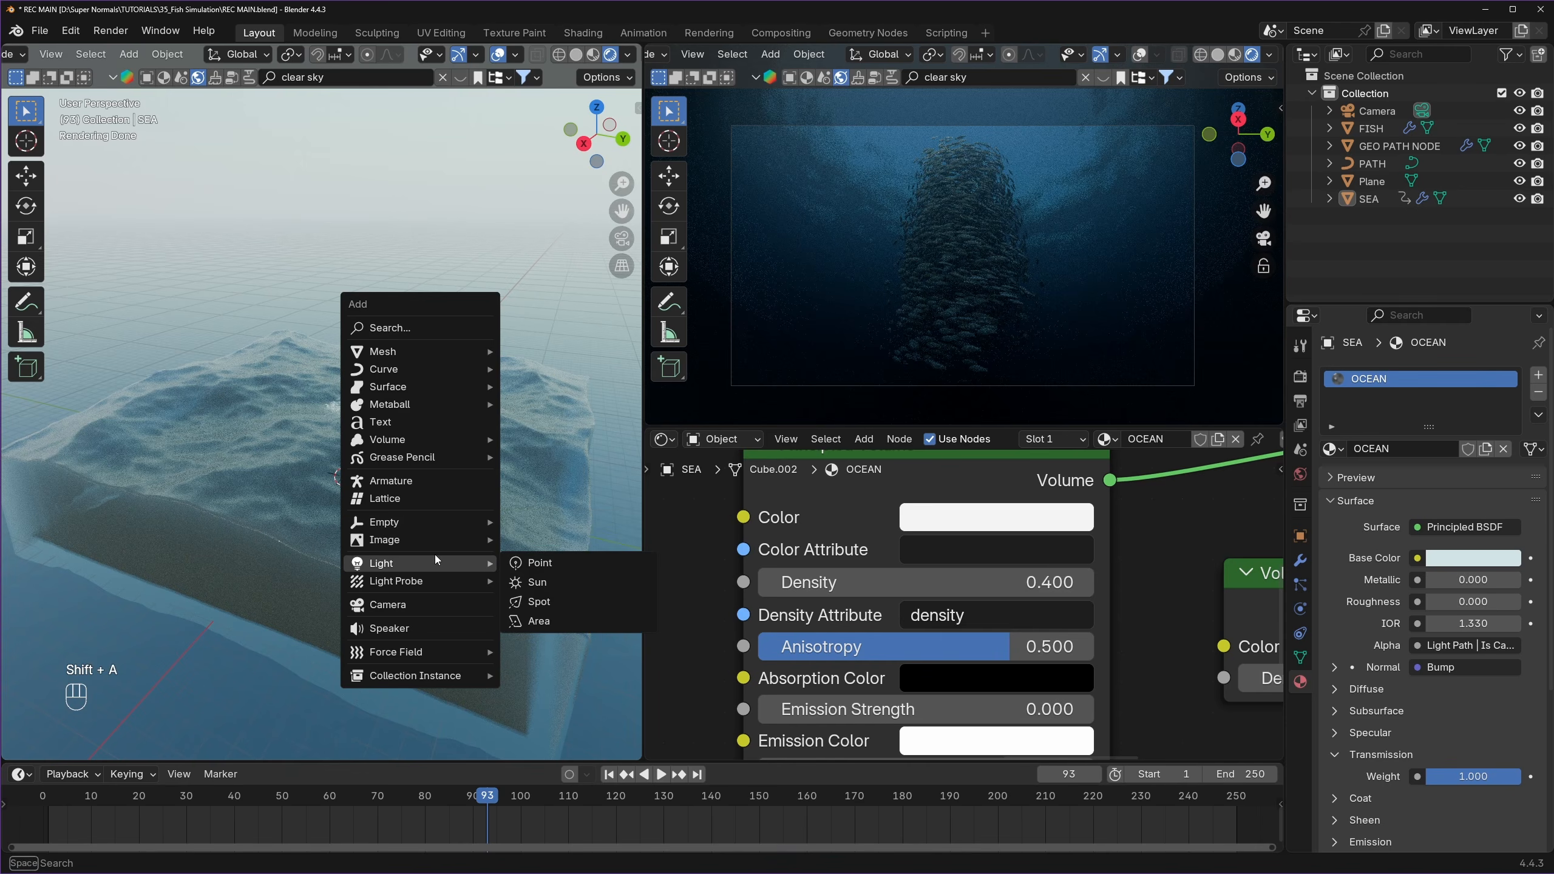
pyautogui.click(538, 622)
# - Raise the area light vertically above the water surface and scale it up to about 12.7 m
pyautogui.moveTo(400, 521); pyautogui.dragTo(407, 453, button='middle')
pyautogui.press('g')
pyautogui.press('z')
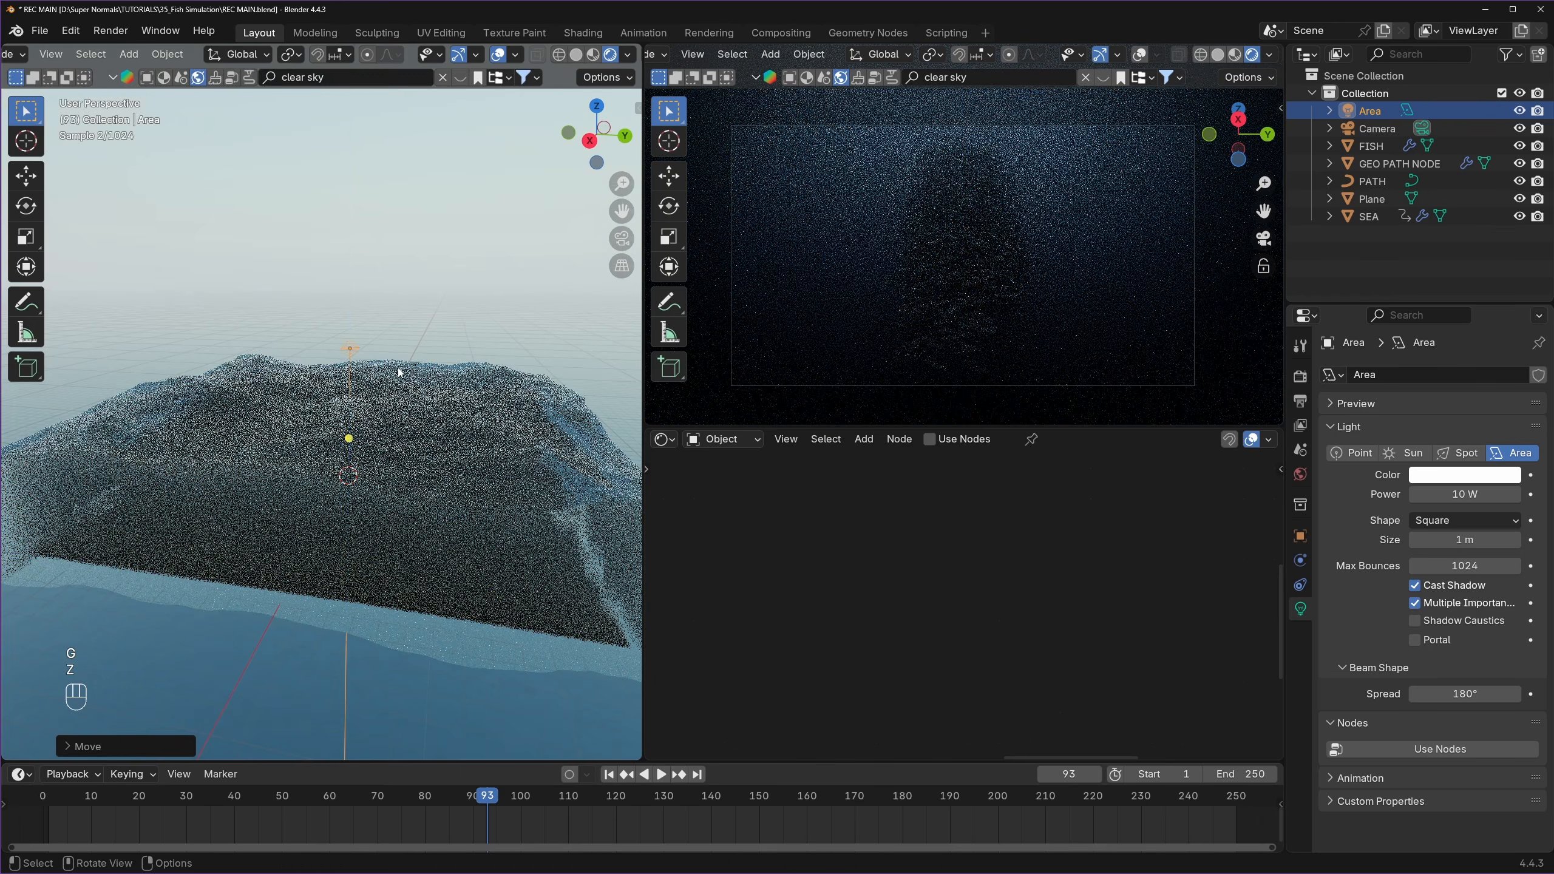
pyautogui.click(413, 343)
pyautogui.press('s')
pyautogui.click(453, 398)
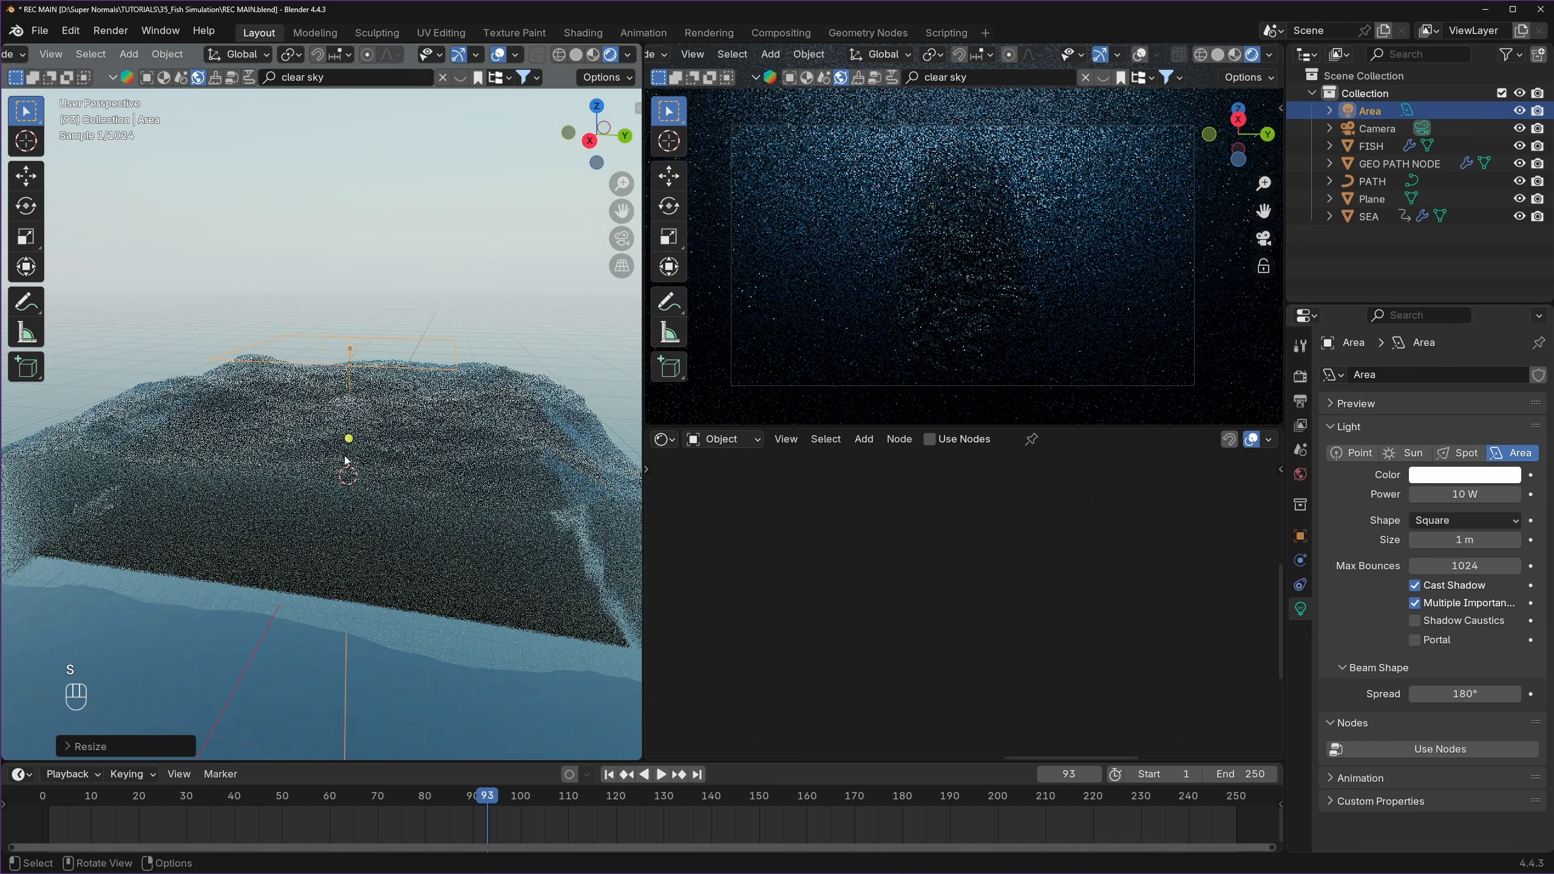
pyautogui.click(309, 327)
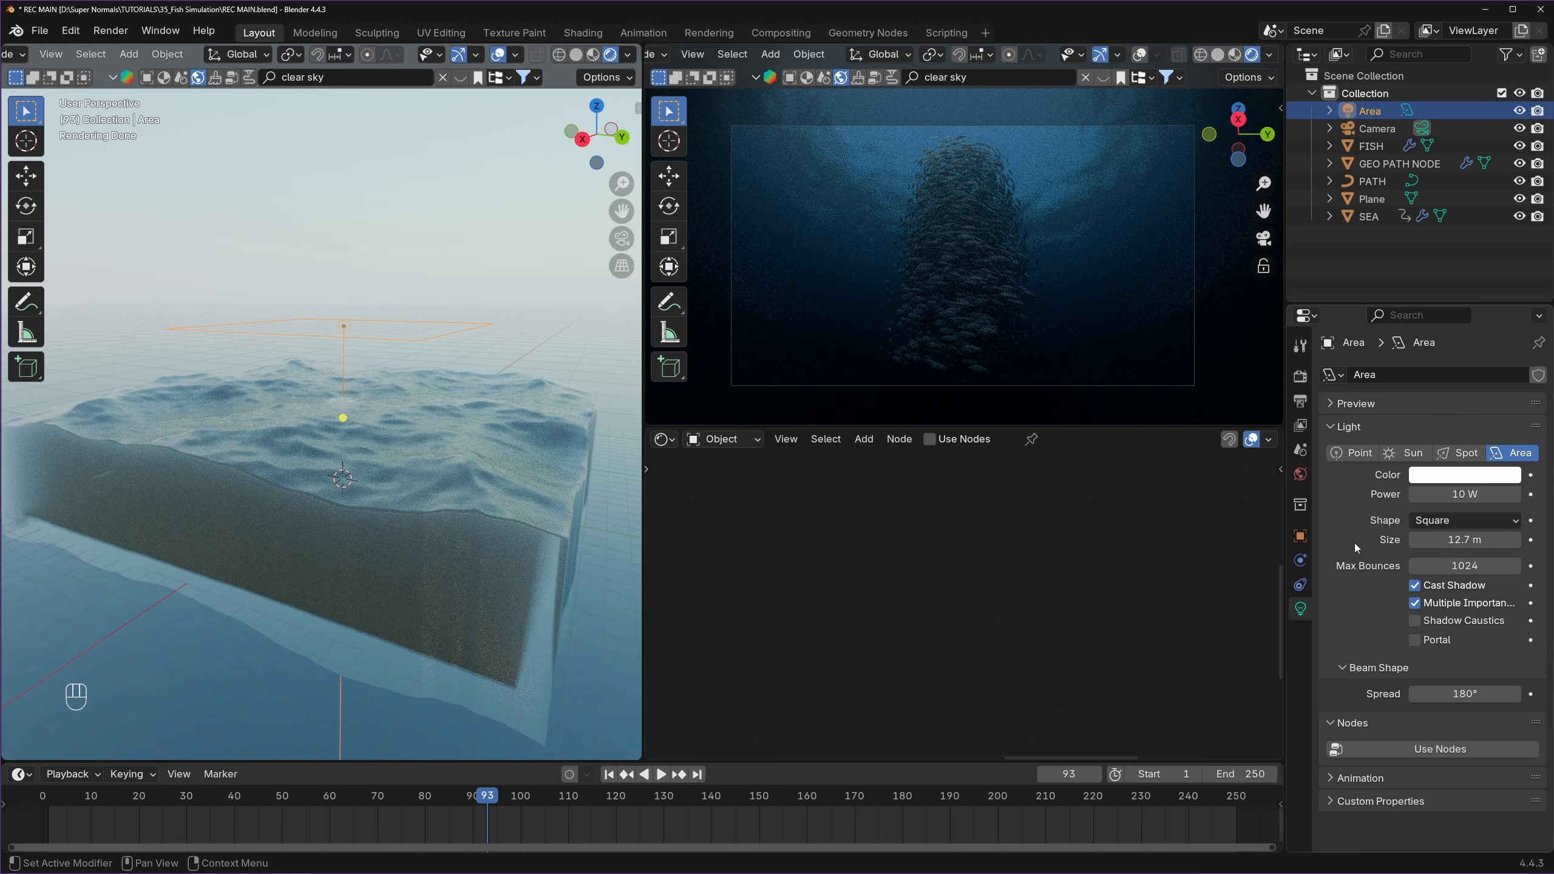
# - Set the area light's beam Spread to 0°
pyautogui.doubleClick(1458, 691)
pyautogui.write('0')
pyautogui.press('Return')
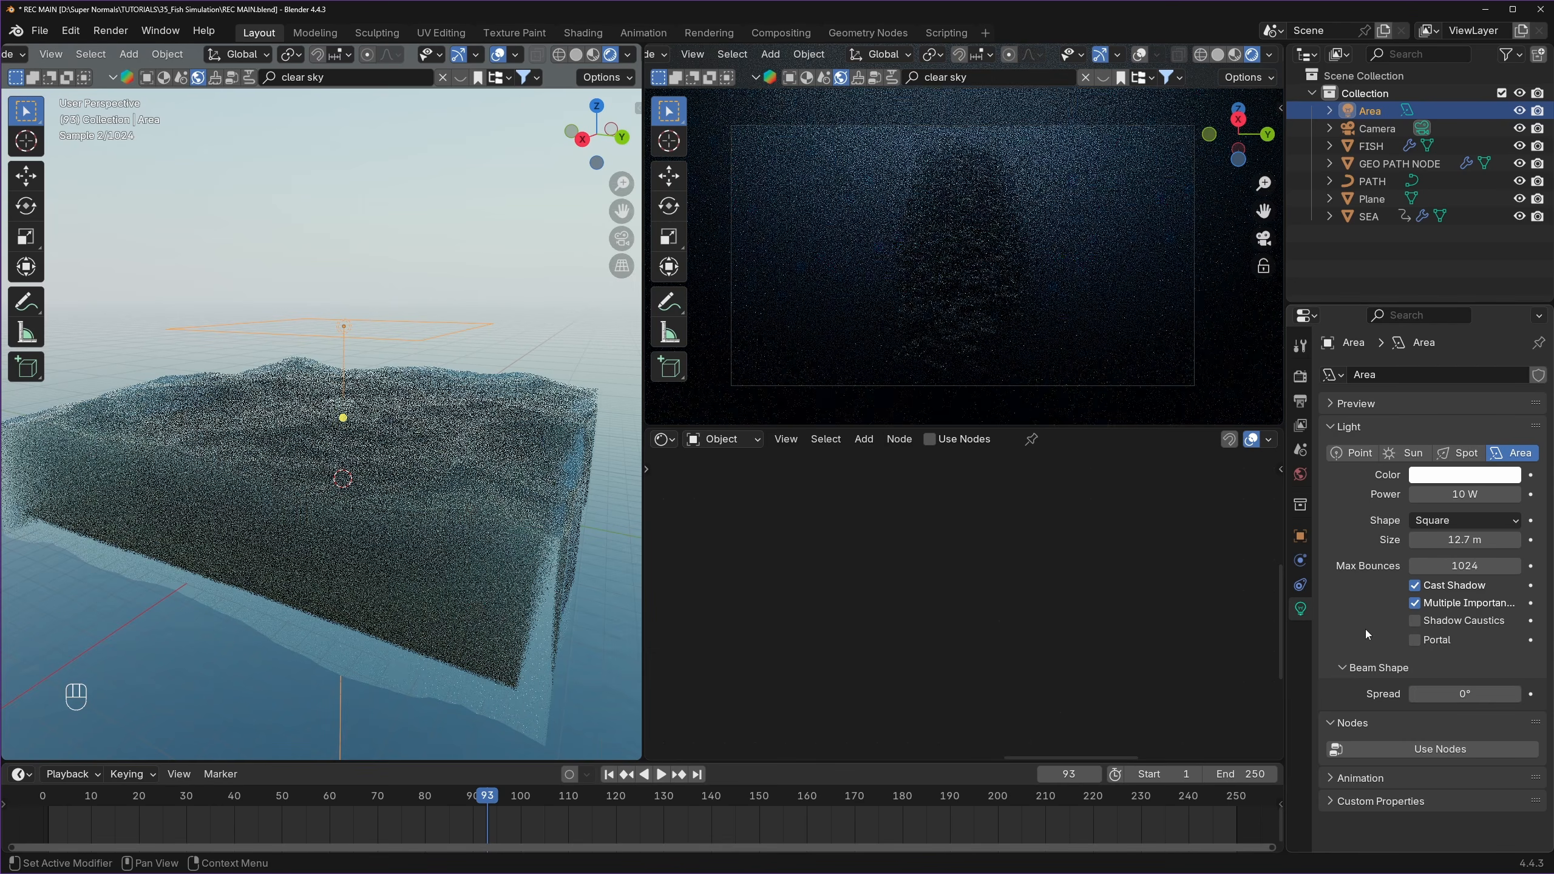
# - Set the area light's Power to 1000 W and save the file
pyautogui.doubleClick(1455, 495)
pyautogui.click(1423, 495)
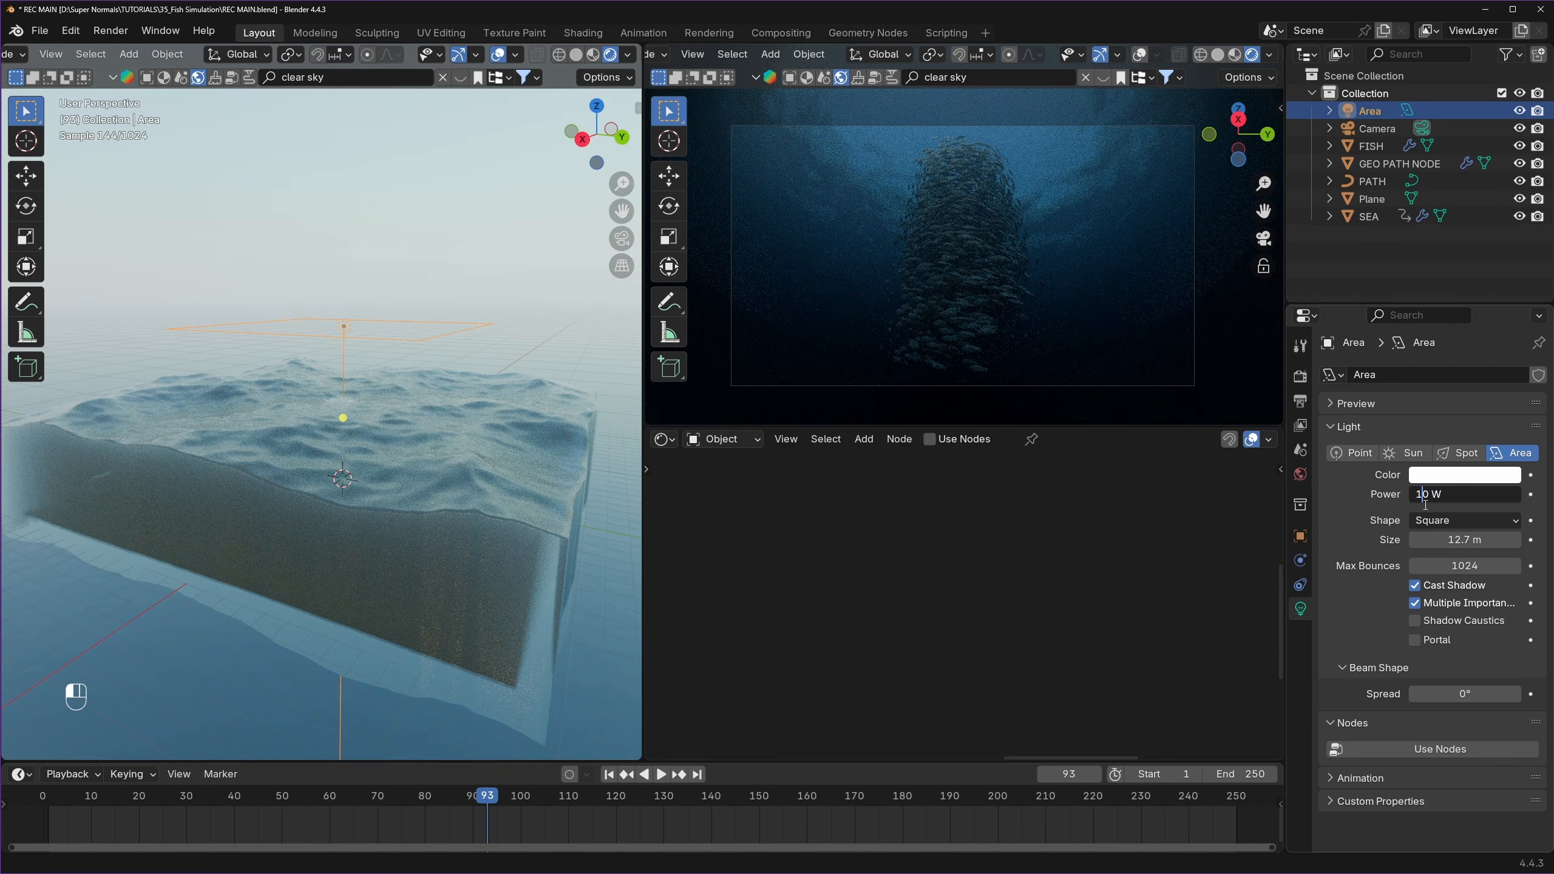
pyautogui.press('Return')
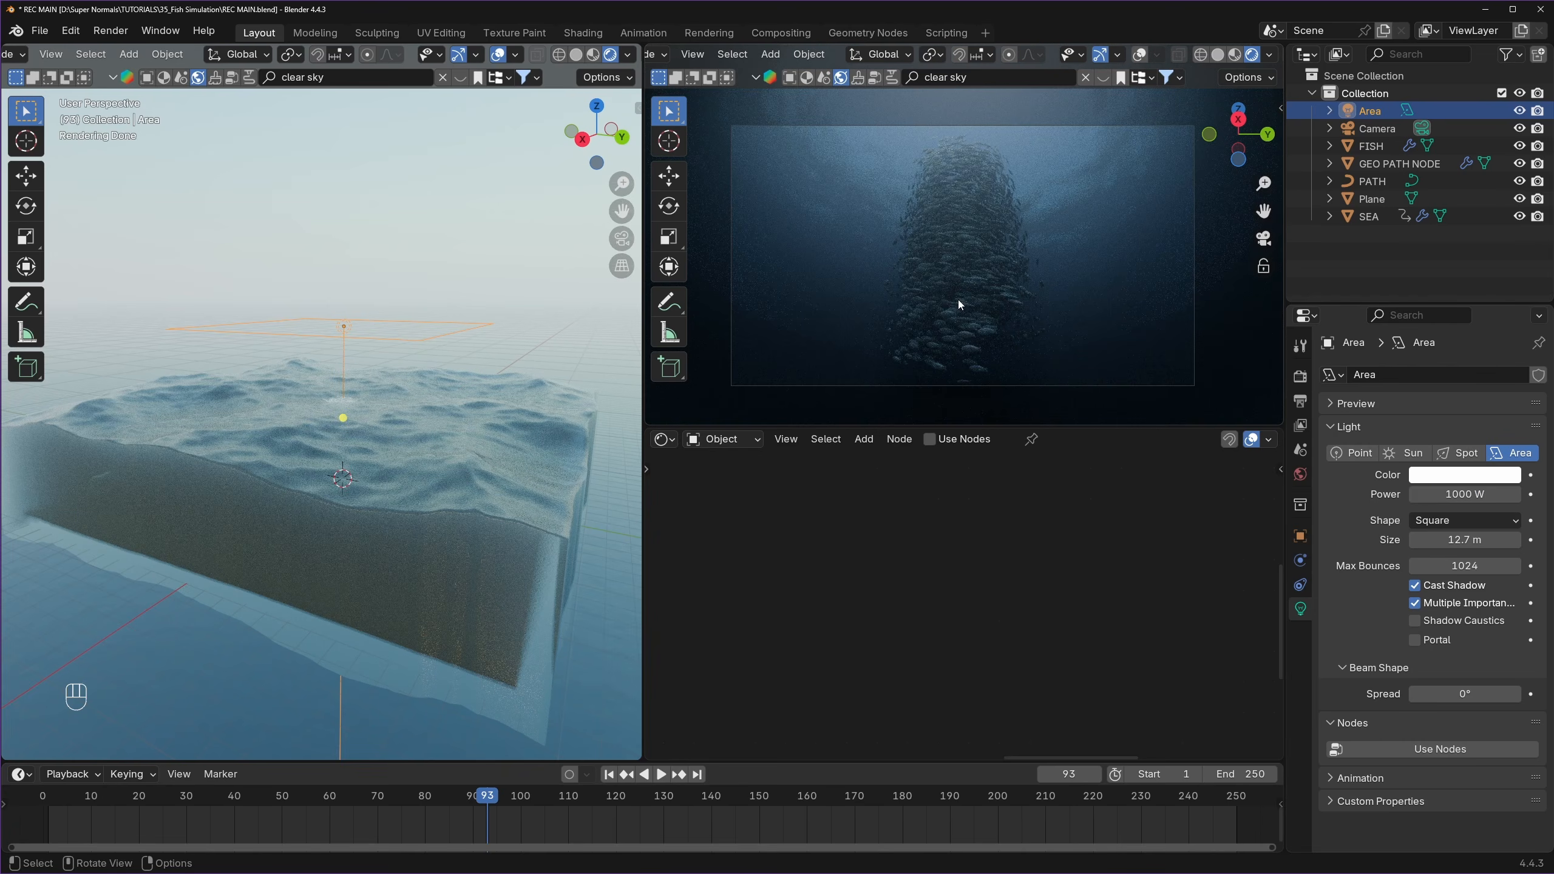
pyautogui.scroll(1, 951, 298)
pyautogui.scroll(-1, 951, 297)
pyautogui.hotkey('ctrl', 's')
pyautogui.hotkey('ctrl', 's')
# - Enable shader nodes for the area light and bring its Emission node into view in the Shader Editor
pyautogui.moveTo(374, 309); pyautogui.dragTo(382, 337, button='middle')
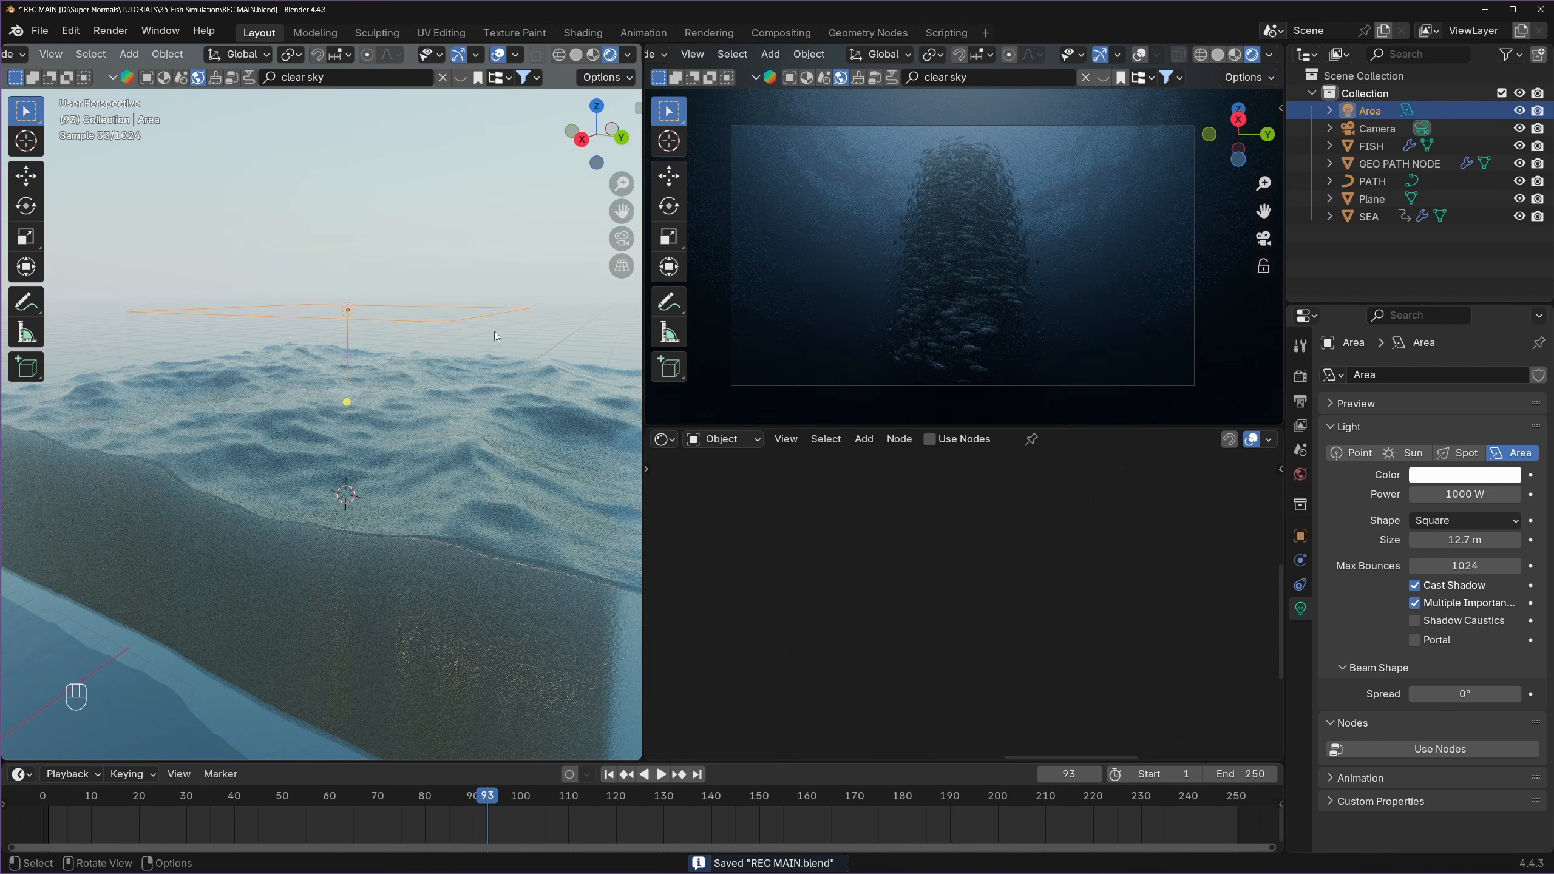
pyautogui.click(664, 439)
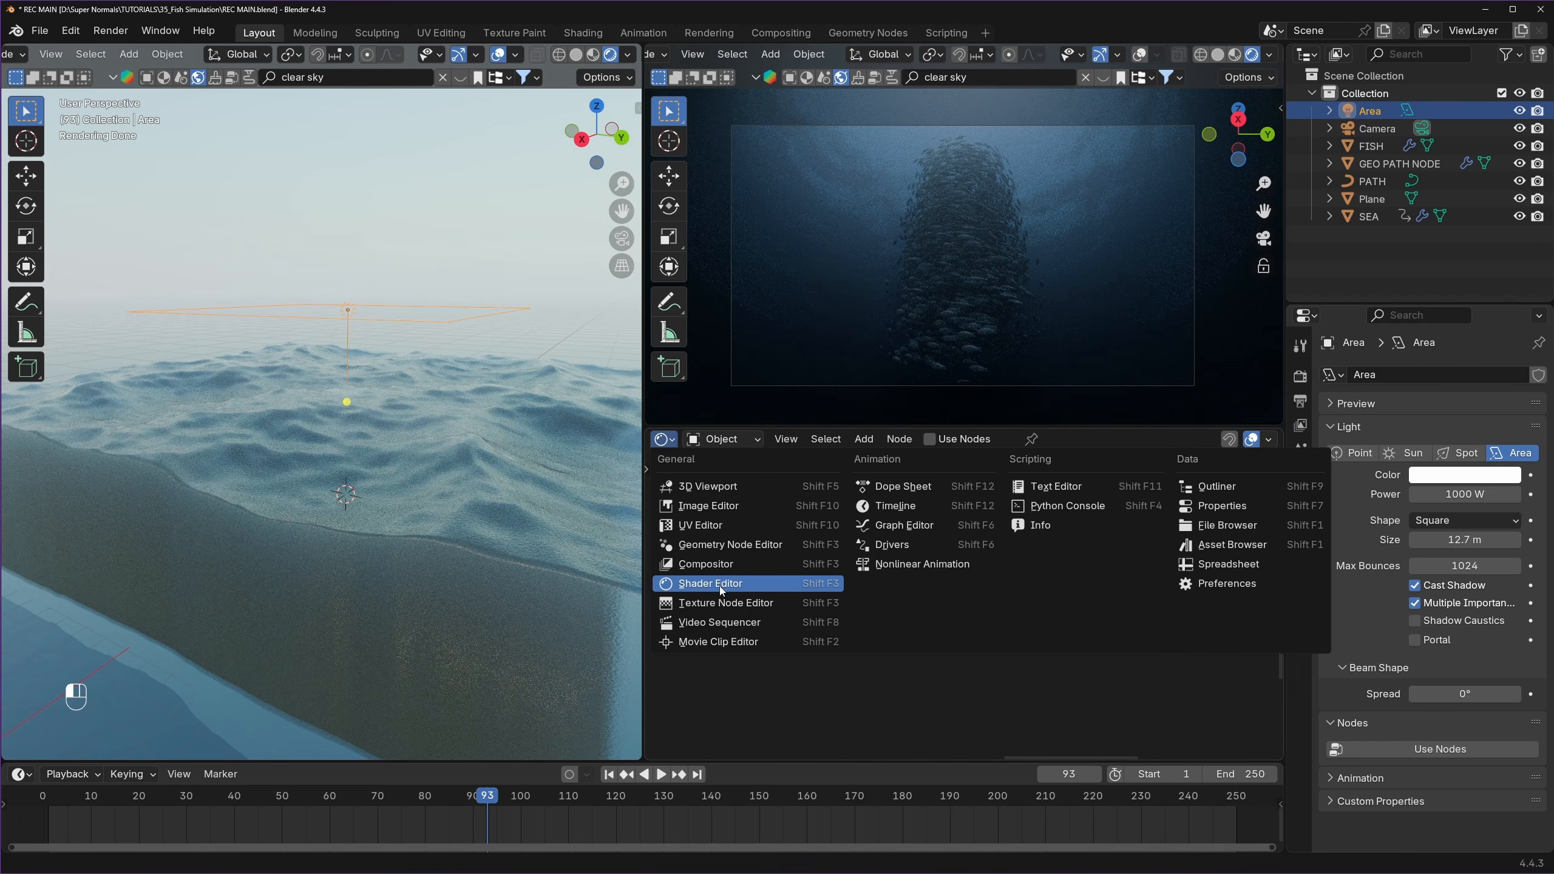
pyautogui.click(718, 585)
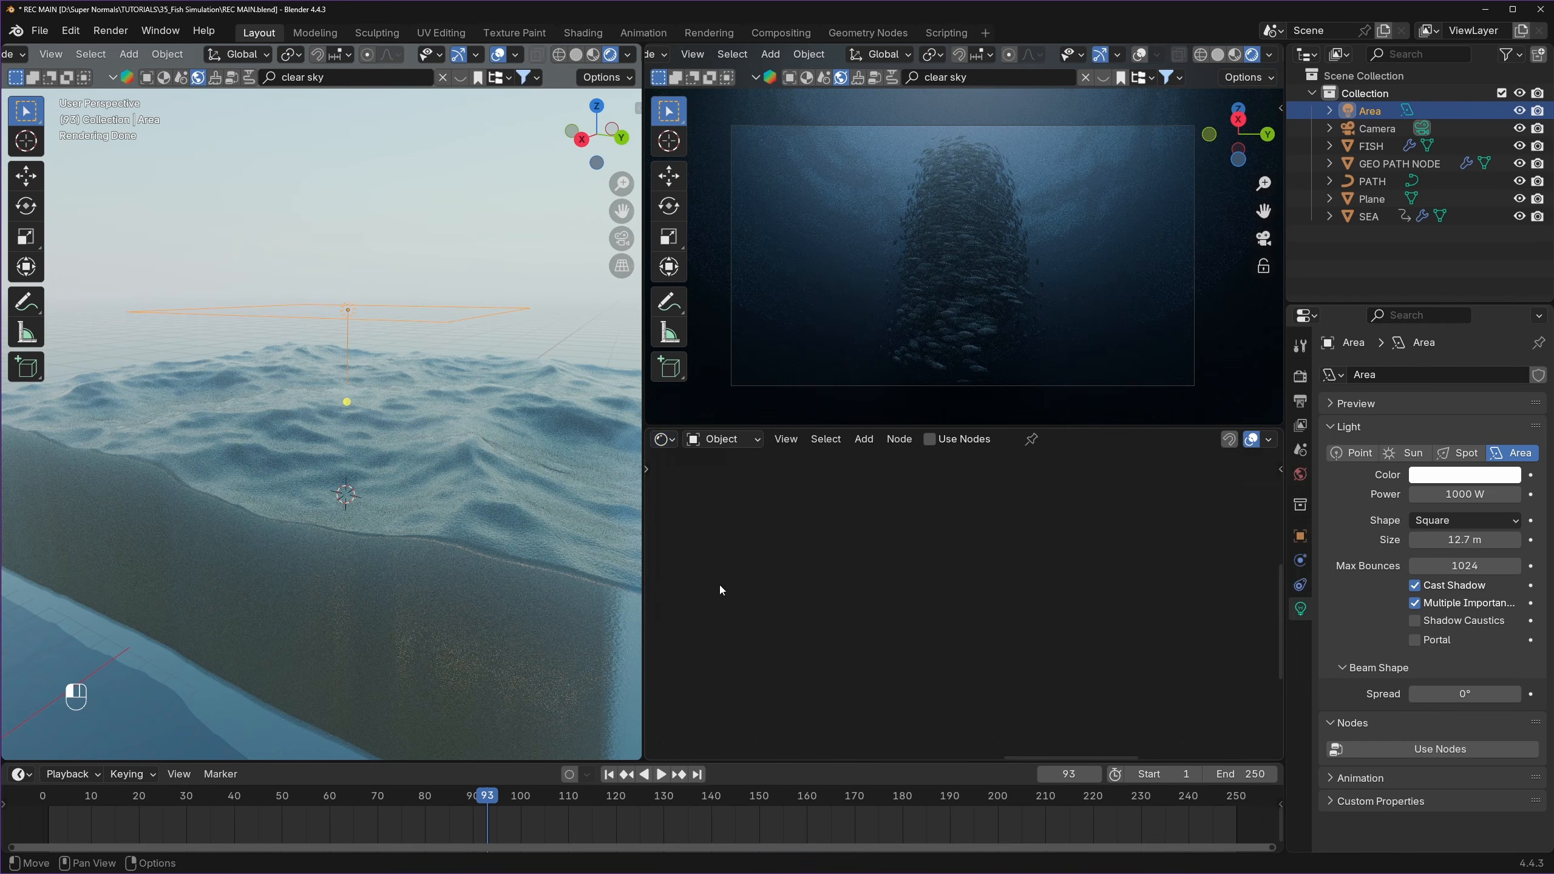
pyautogui.click(931, 440)
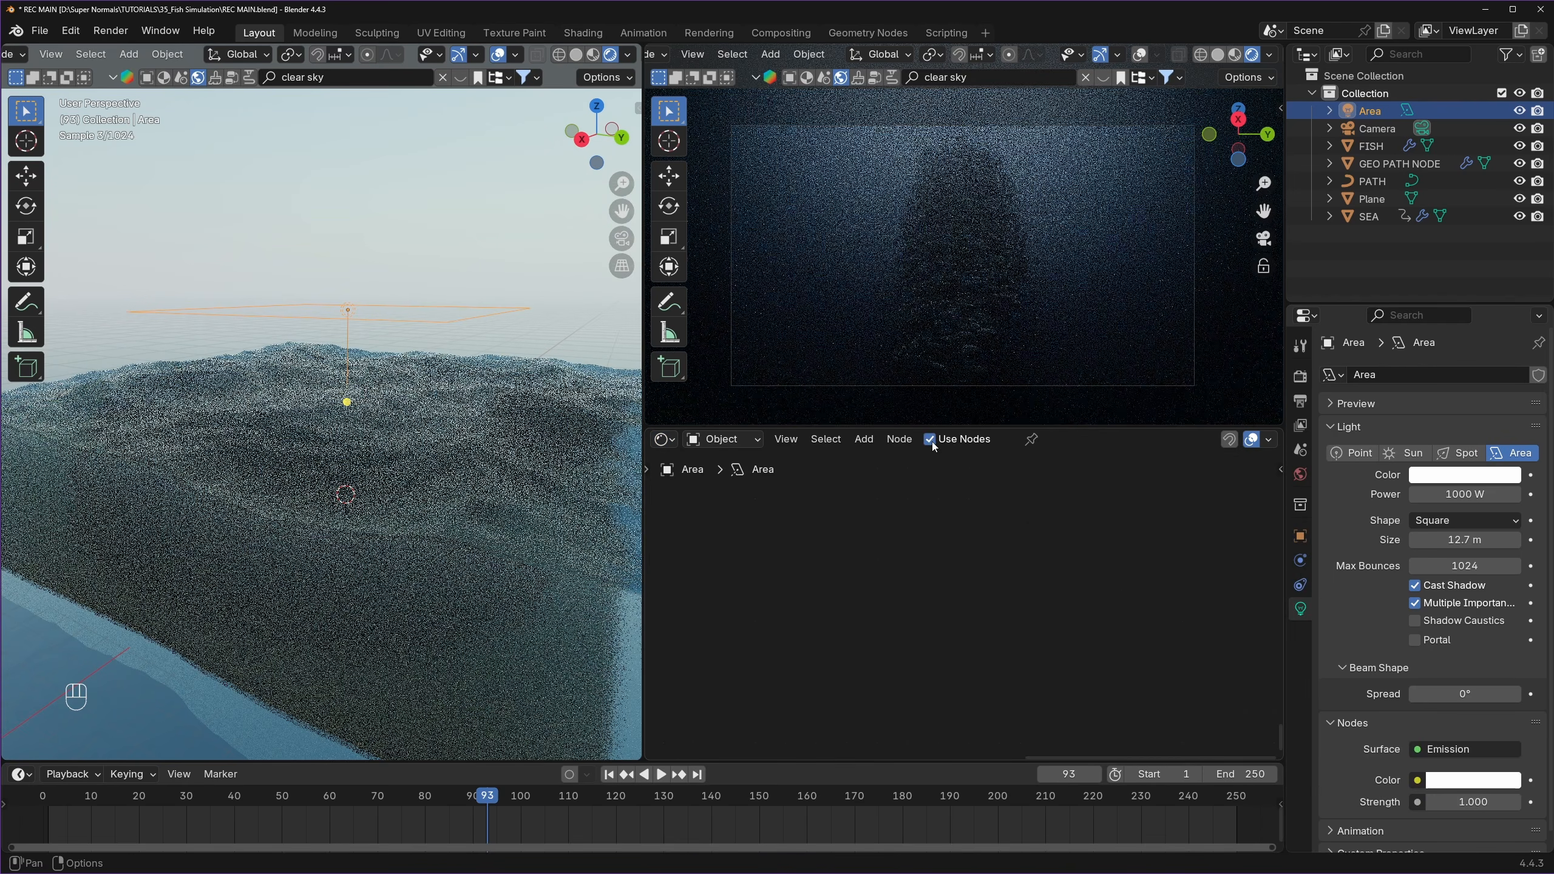
pyautogui.scroll(-5, 876, 566)
pyautogui.moveTo(881, 562); pyautogui.dragTo(1007, 651, button='middle')
pyautogui.scroll(4, 954, 614)
pyautogui.moveTo(716, 594); pyautogui.dragTo(977, 606, button='middle')
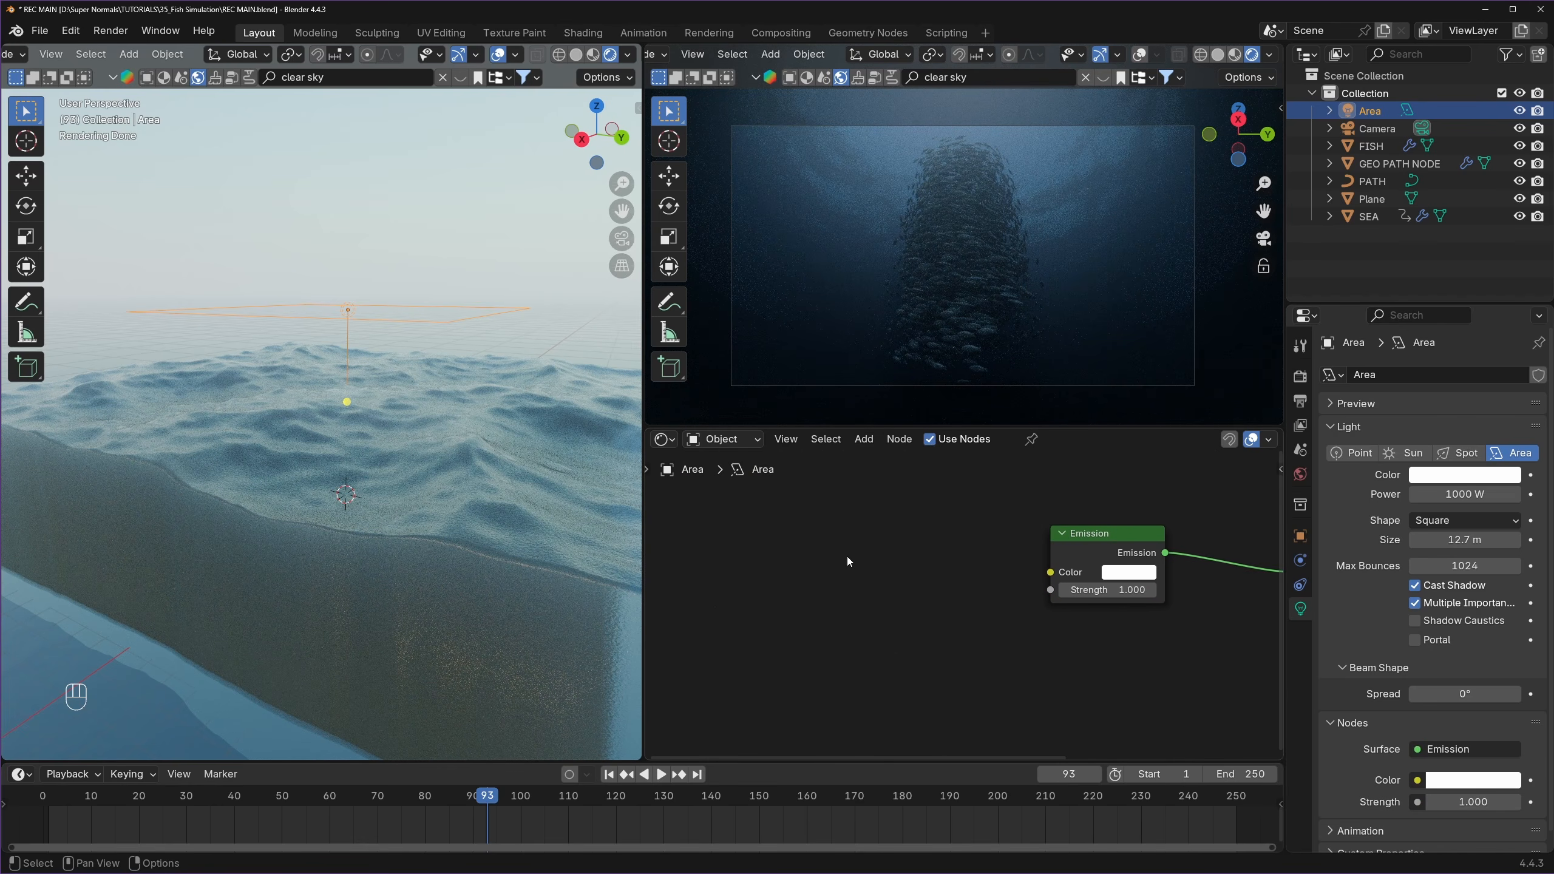
# - Add a Voronoi Texture node and connect its Distance output to the Emission node's Color input
pyautogui.hotkey('shift', 'a')
pyautogui.click(828, 547)
pyautogui.write('voron')
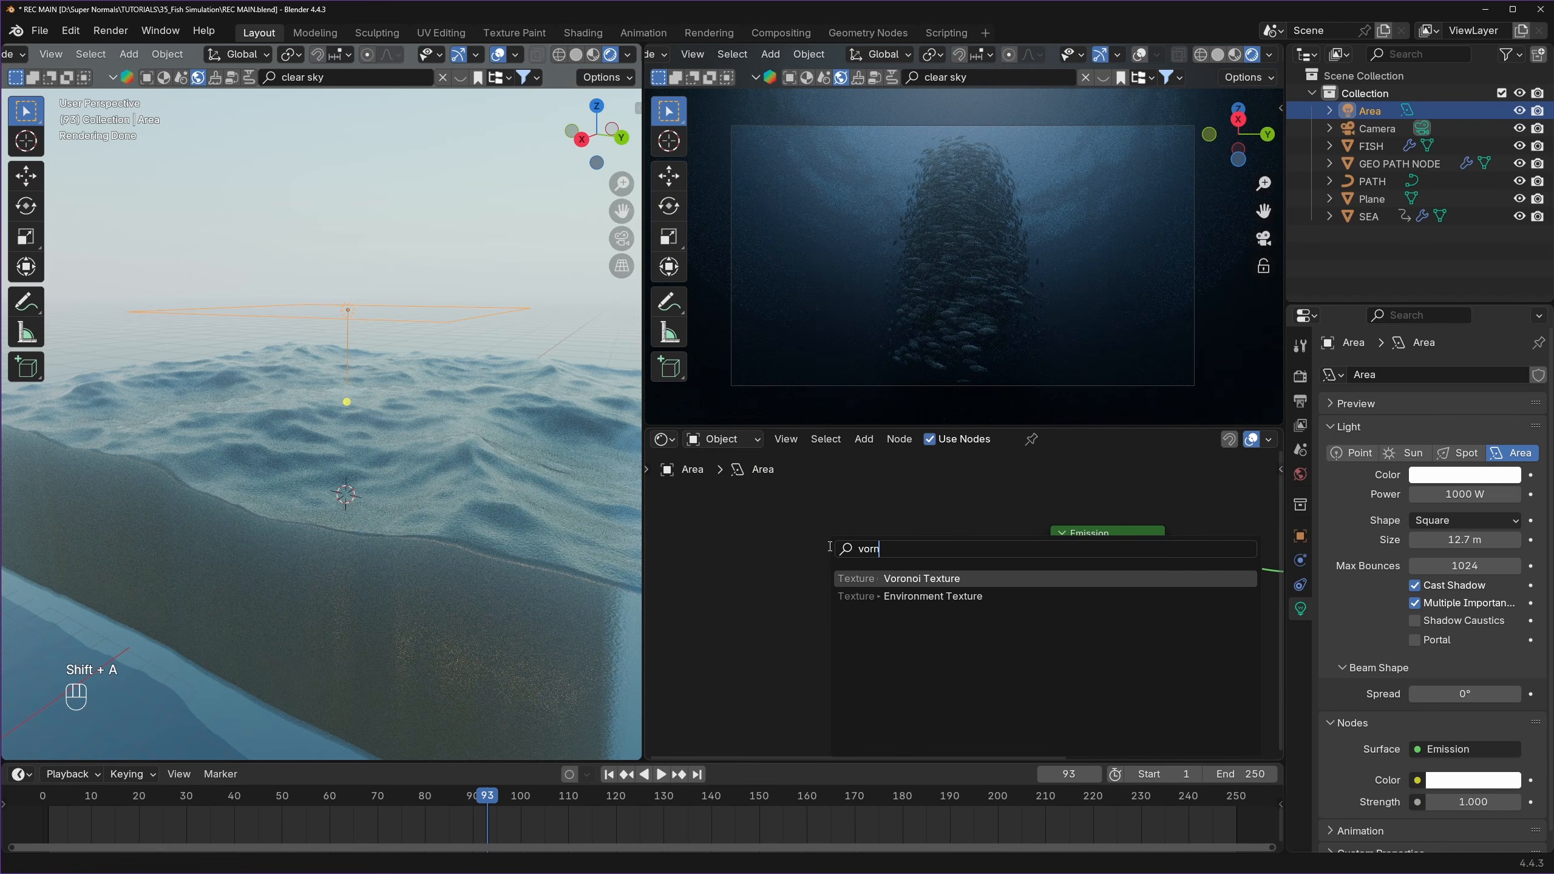
pyautogui.press('Return')
pyautogui.click(812, 521)
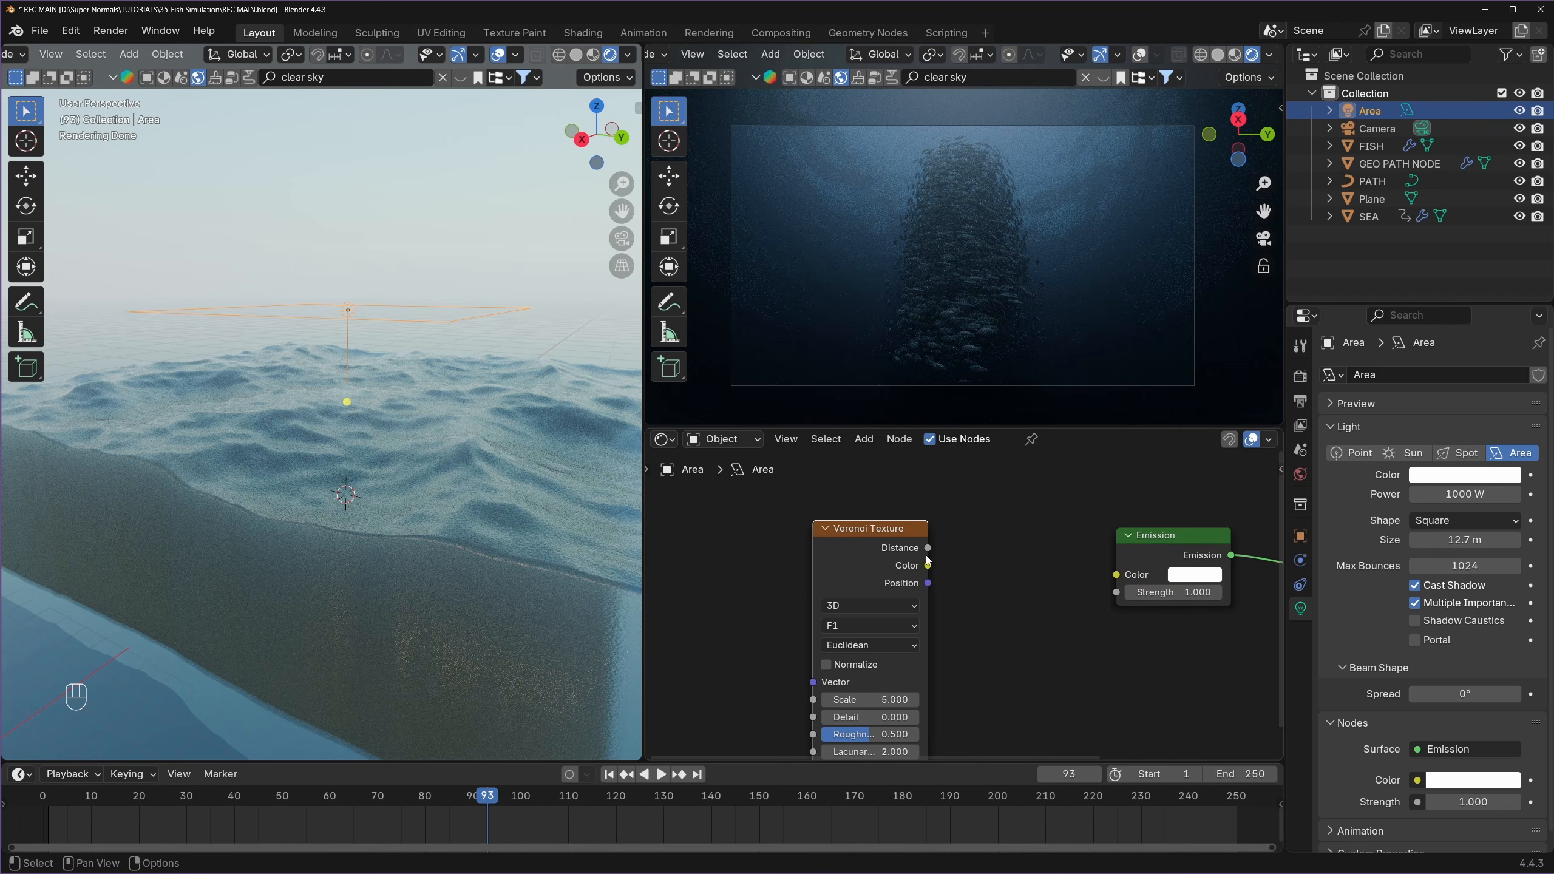
pyautogui.moveTo(929, 548); pyautogui.dragTo(1116, 574)
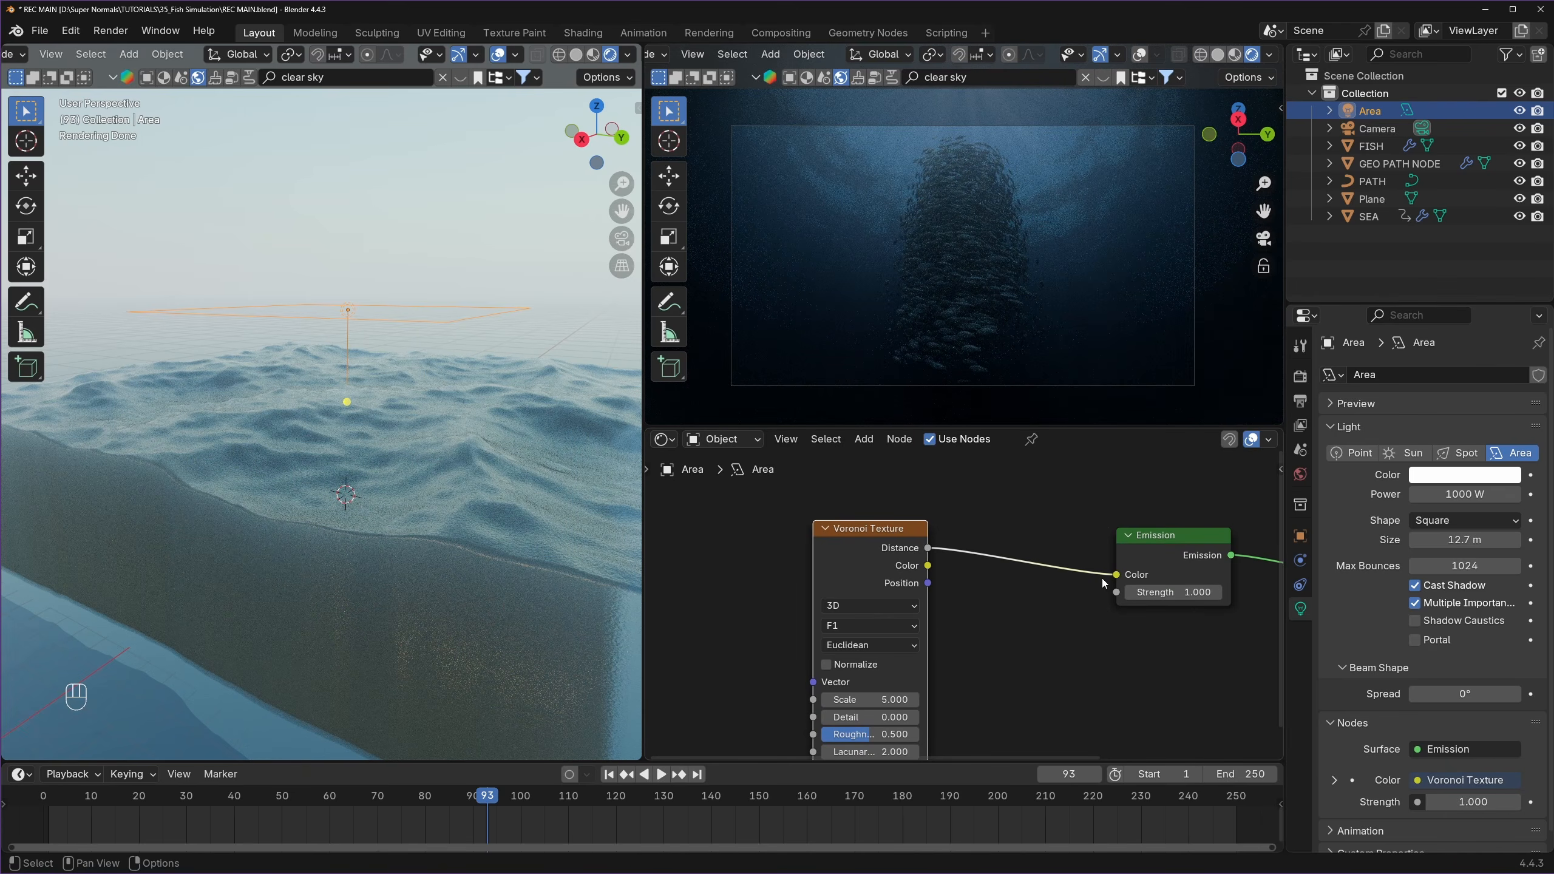
# - Add a Geometry node and connect its Position output to the Voronoi Texture's Vector input
pyautogui.moveTo(695, 566); pyautogui.dragTo(840, 555, button='middle')
pyautogui.scroll(2, 840, 554)
pyautogui.click(832, 551)
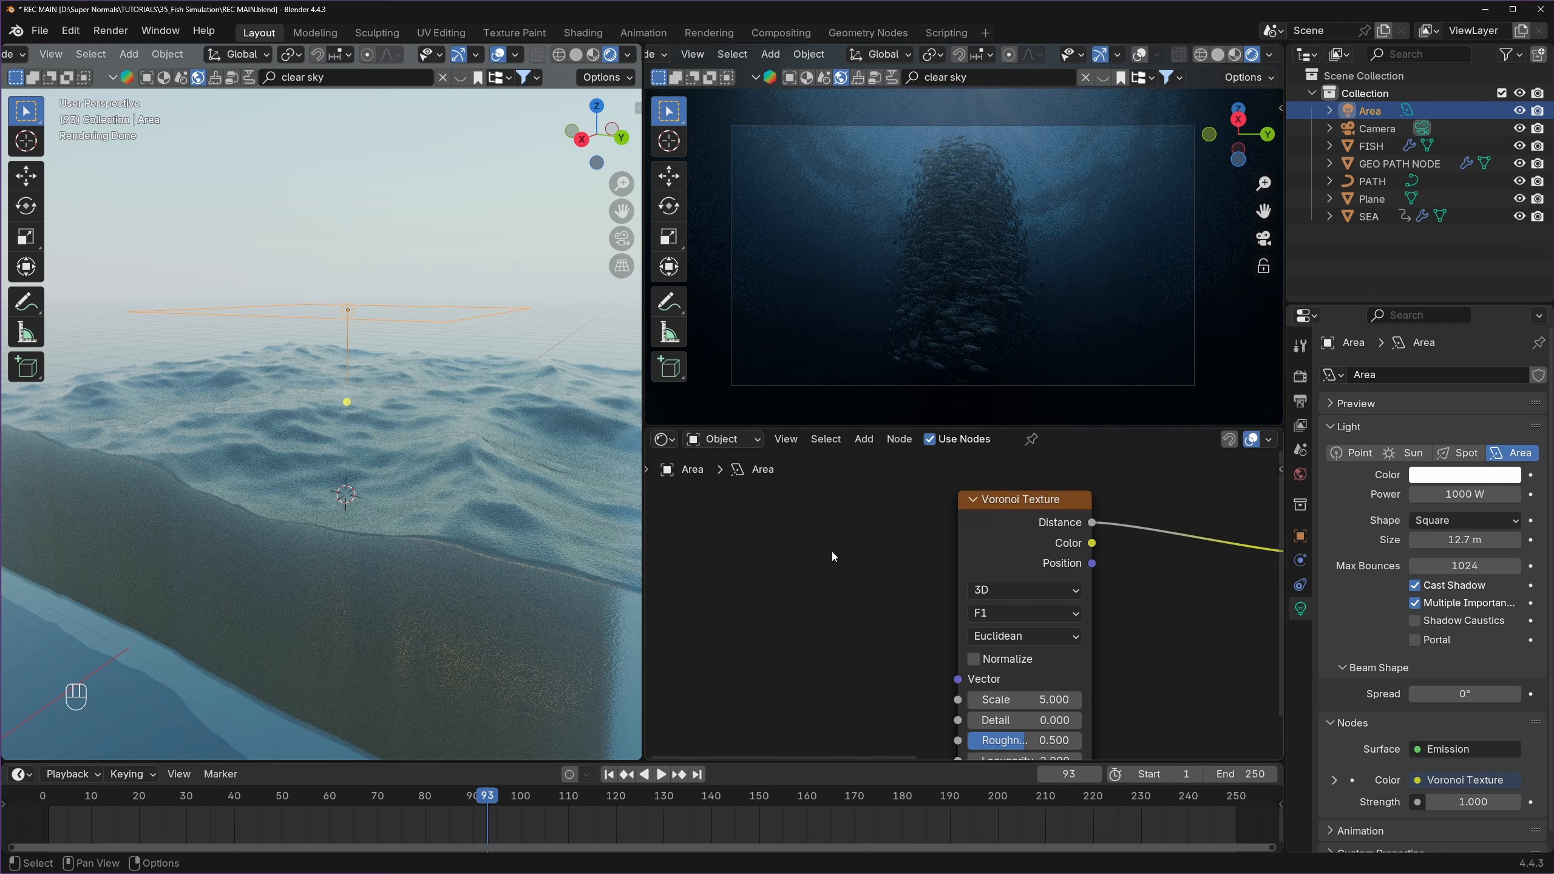
pyautogui.hotkey('shift', 'a')
pyautogui.write('ge')
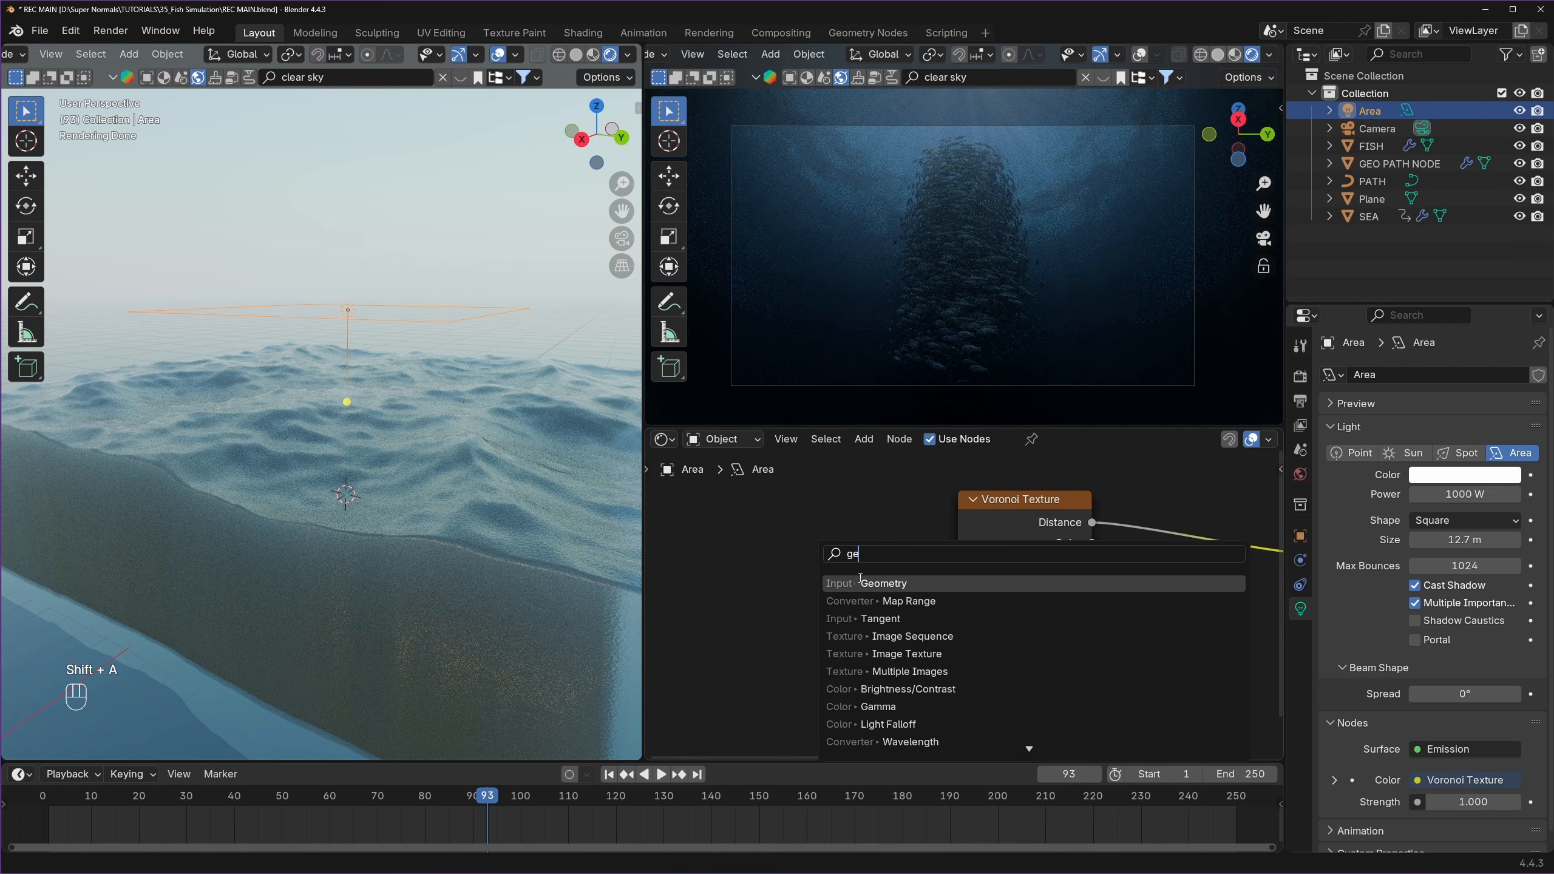
pyautogui.click(860, 582)
pyautogui.click(710, 526)
pyautogui.moveTo(814, 544); pyautogui.dragTo(955, 679)
pyautogui.scroll(-1, 900, 560)
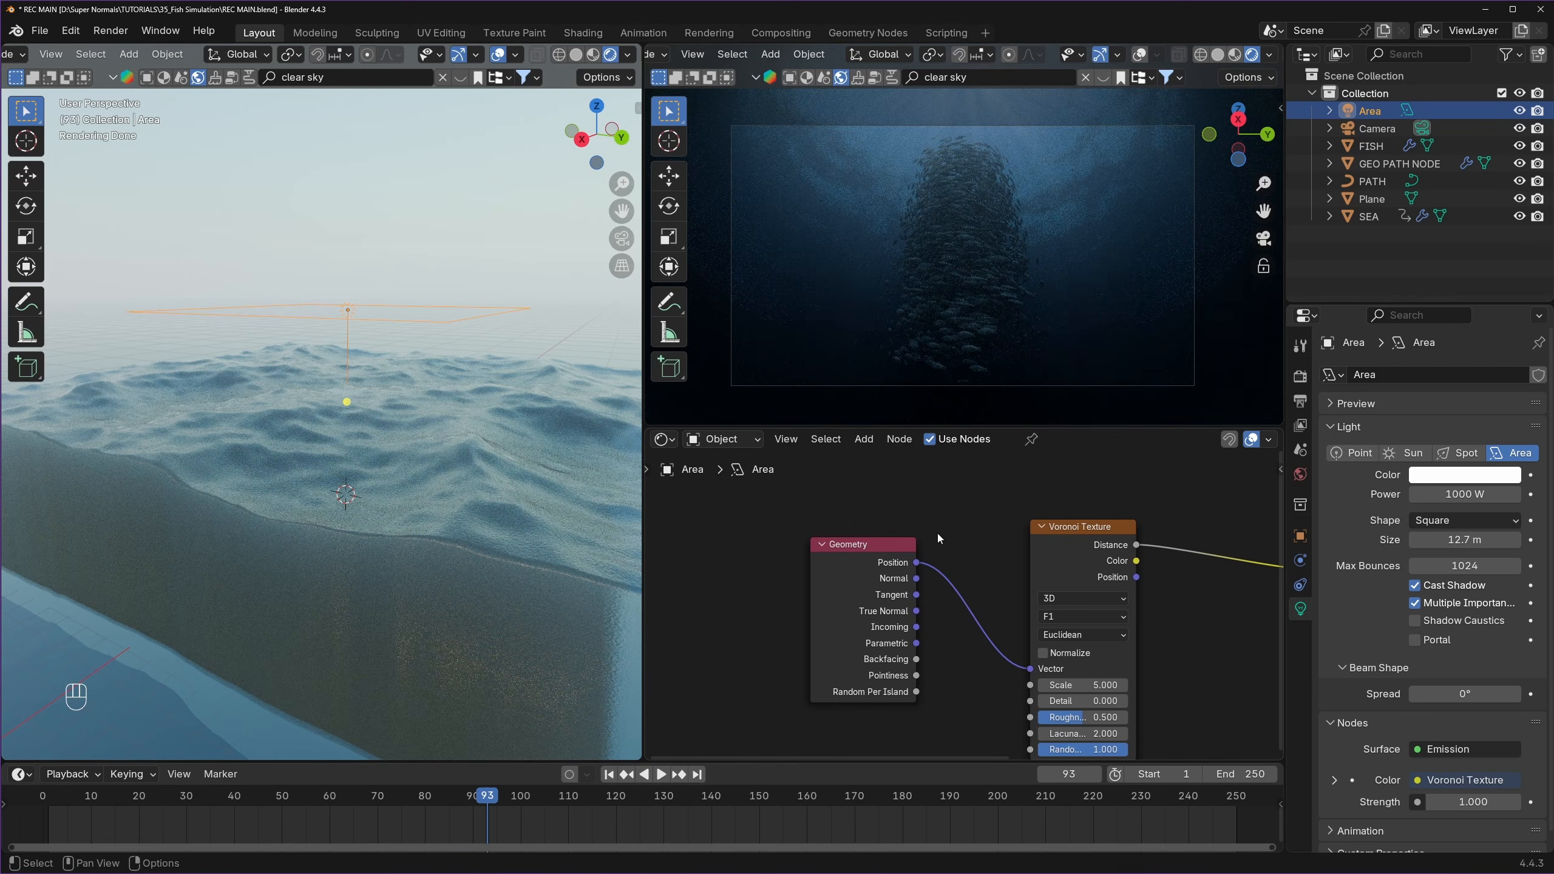
# - Make room beside the Geometry node and insert a Vector Math node between it and the Voronoi Texture
pyautogui.moveTo(890, 543); pyautogui.dragTo(783, 538)
pyautogui.hotkey('shift', 'a')
pyautogui.click(879, 524)
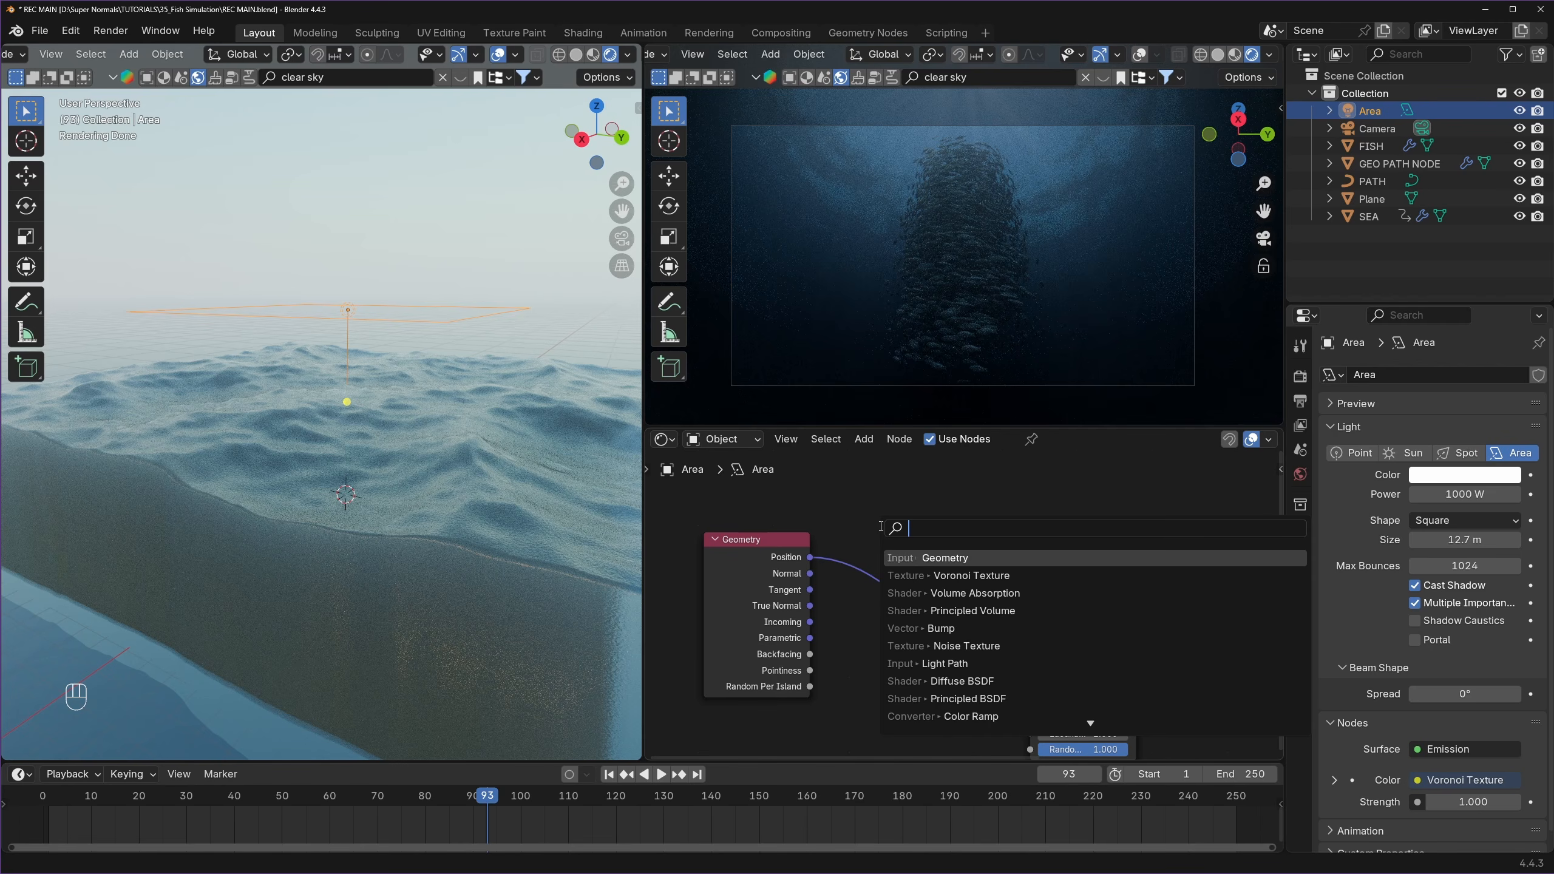
pyautogui.write('vect')
pyautogui.press('Return')
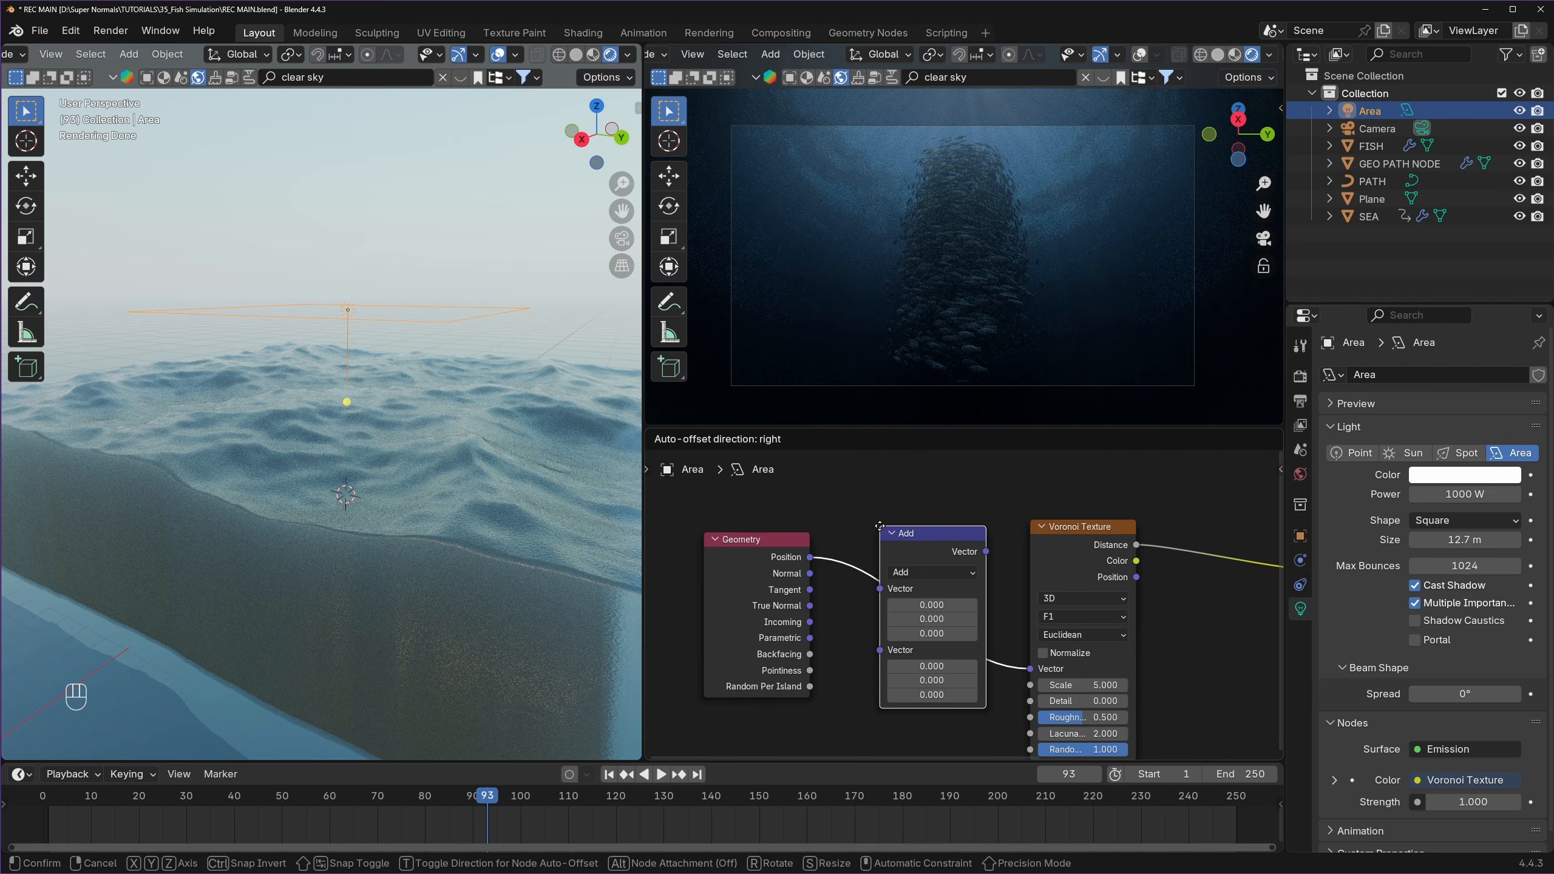
pyautogui.click(903, 541)
# - Set the Vector Math node to Multiply with X and Y at 1 and Z at 0, and save the file
pyautogui.click(930, 562)
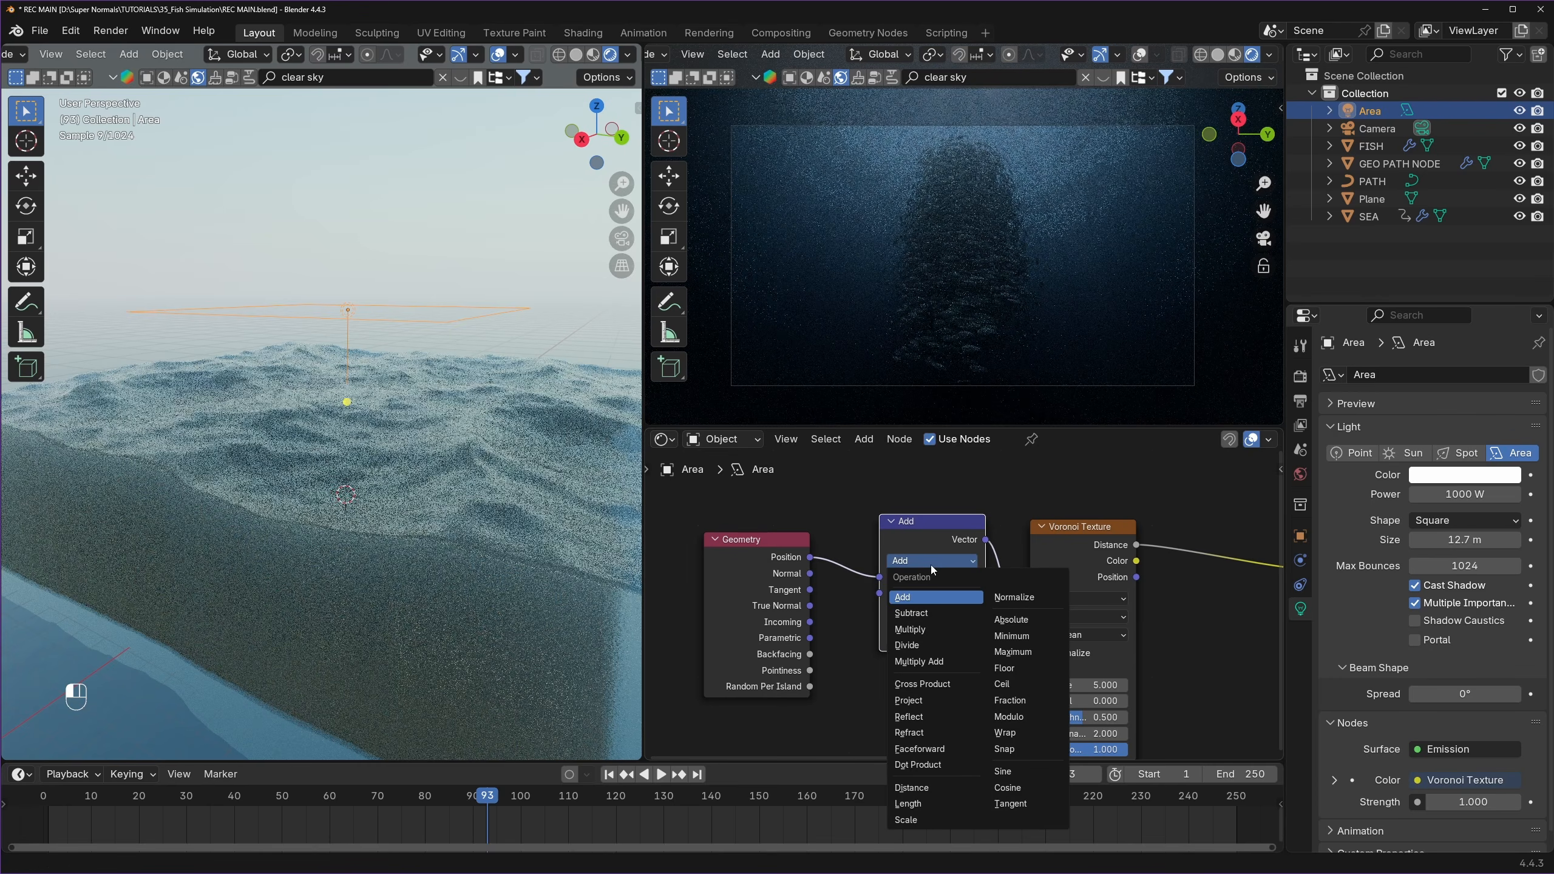
pyautogui.click(924, 630)
pyautogui.click(935, 609)
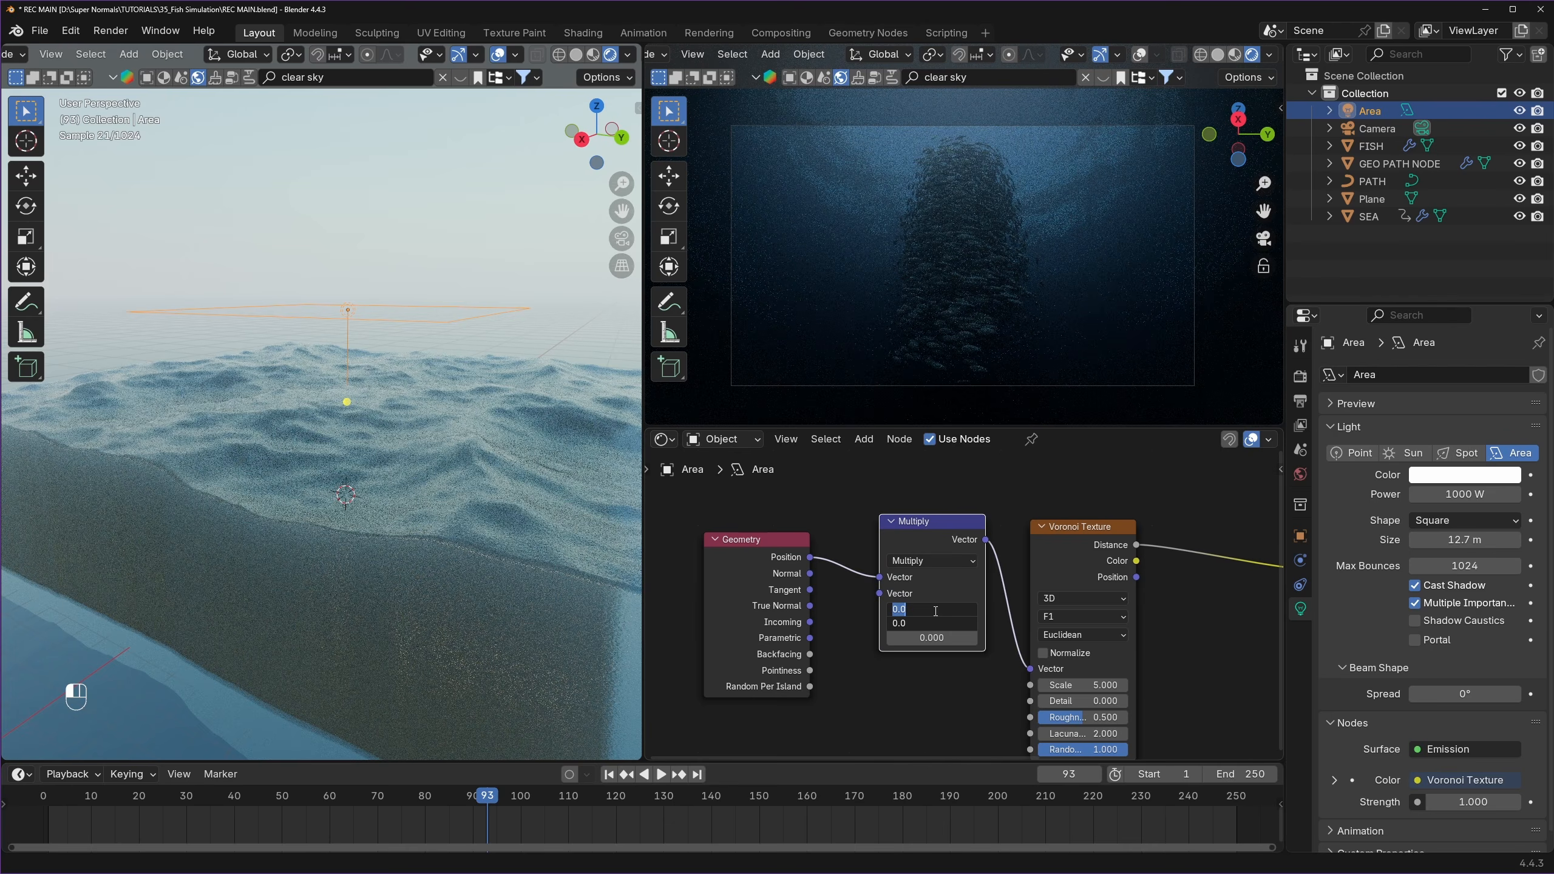
pyautogui.press('Return')
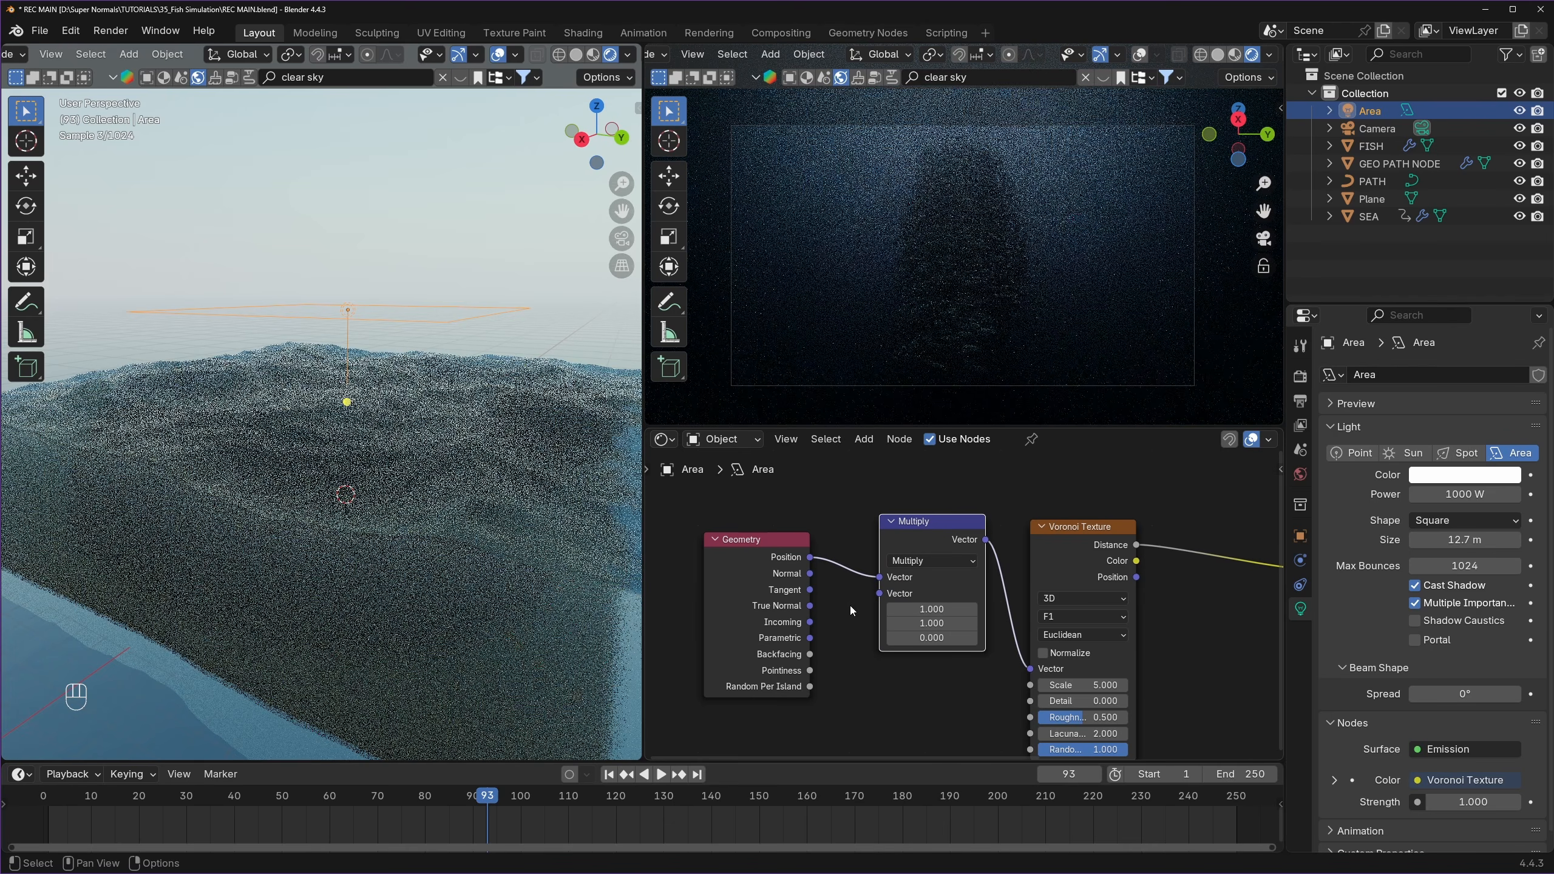
pyautogui.hotkey('ctrl', 's')
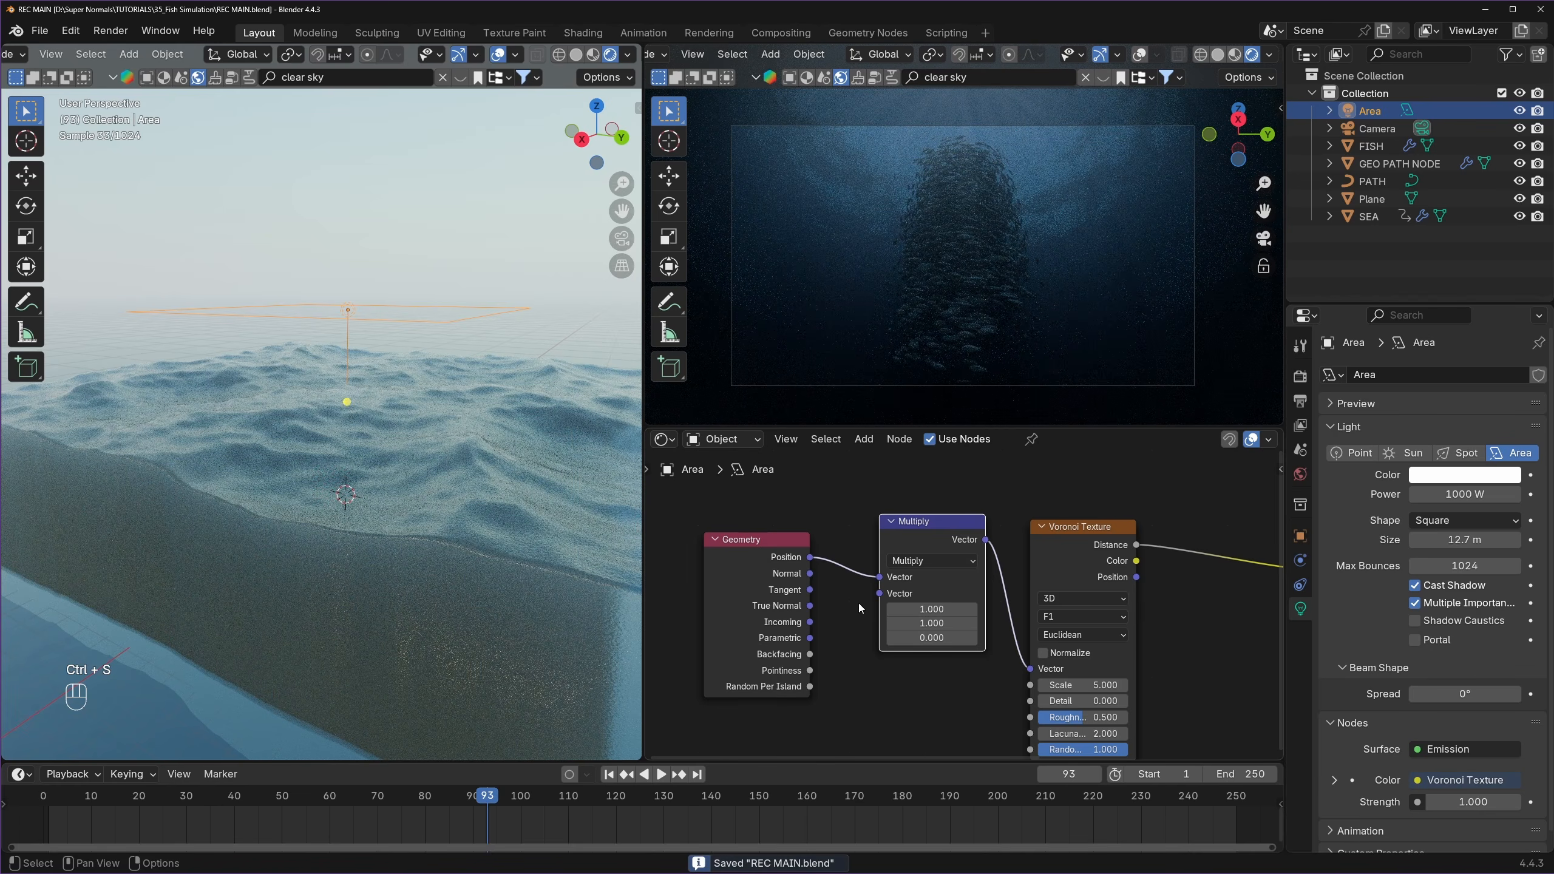
# - Space out the area light's nodes and insert a Color Ramp between the Voronoi Texture and the Emission node
pyautogui.moveTo(858, 602); pyautogui.dragTo(726, 556, button='middle')
pyautogui.moveTo(1057, 576); pyautogui.dragTo(951, 588, button='middle')
pyautogui.scroll(-2, 924, 578)
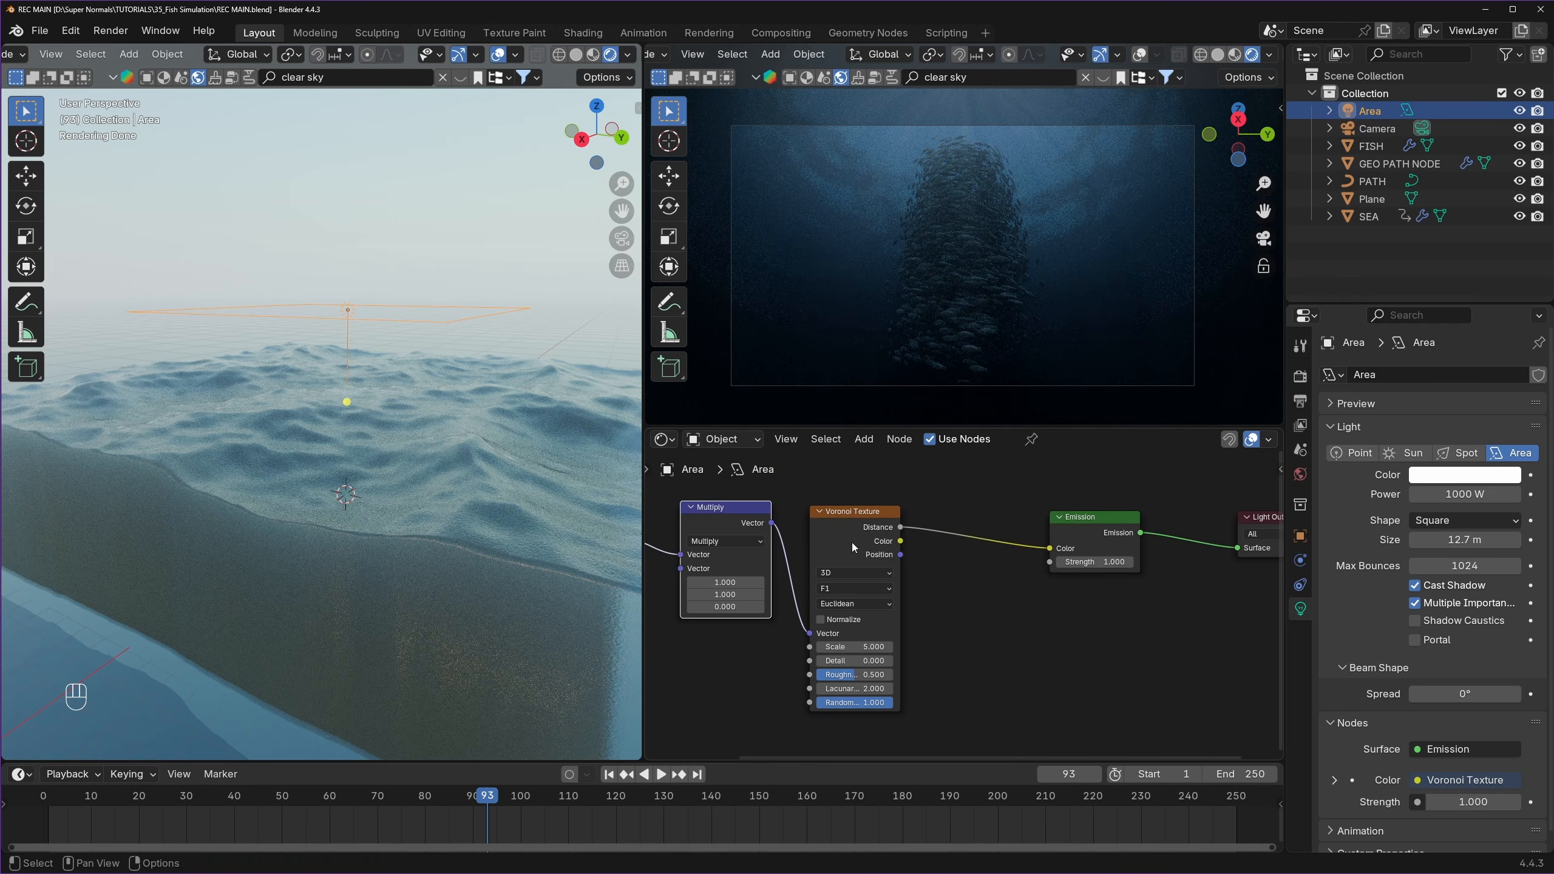
pyautogui.moveTo(852, 541); pyautogui.dragTo(841, 530)
pyautogui.scroll(-1, 880, 554)
pyautogui.moveTo(961, 559); pyautogui.dragTo(914, 563, button='middle')
pyautogui.moveTo(1012, 530); pyautogui.dragTo(1087, 531)
pyautogui.scroll(1, 947, 534)
pyautogui.moveTo(902, 524); pyautogui.dragTo(935, 540, button='middle')
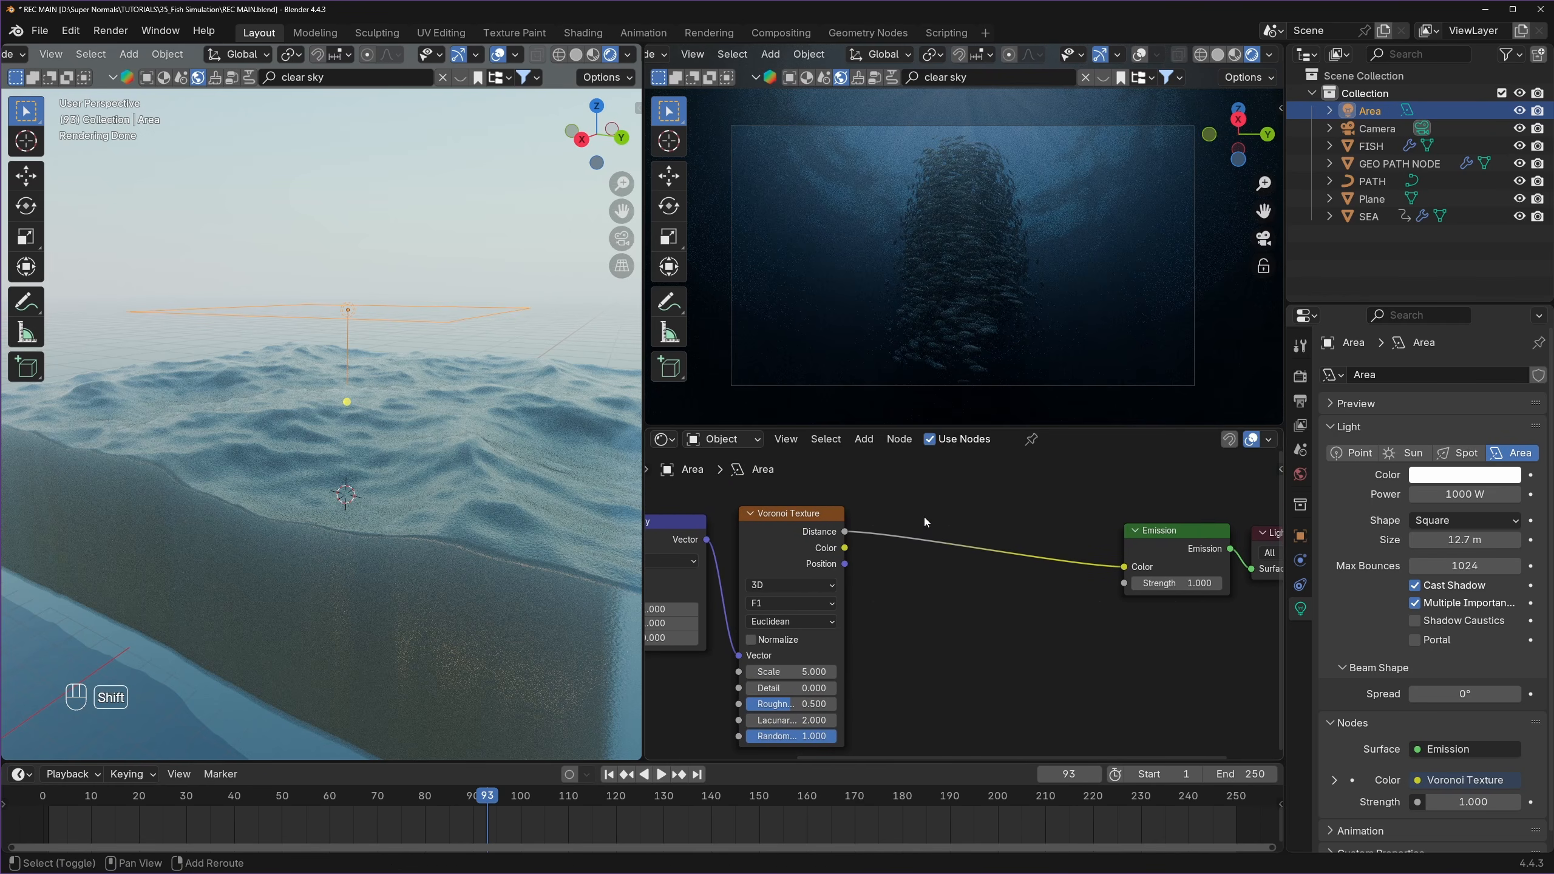
pyautogui.hotkey('shift', 'a')
pyautogui.write('color')
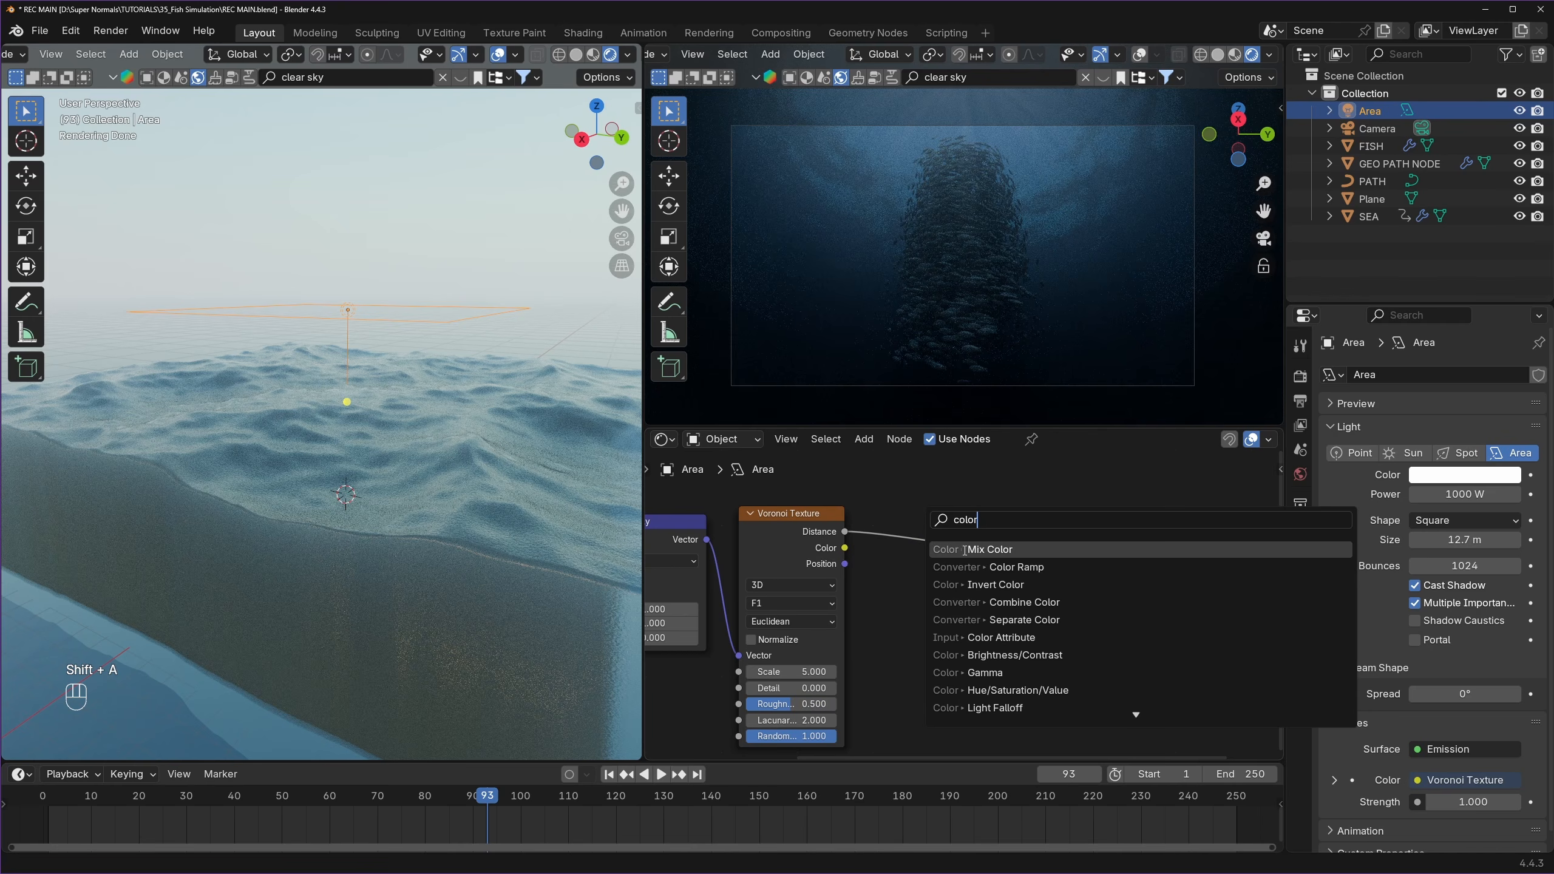
pyautogui.click(979, 567)
pyautogui.click(869, 493)
# - Move the Emission and Light Output nodes aside and insert a Math node set to Minimum after the Color Ramp
pyautogui.scroll(-4, 954, 551)
pyautogui.moveTo(1053, 532); pyautogui.dragTo(900, 548, button='middle')
pyautogui.moveTo(1099, 498); pyautogui.dragTo(970, 590)
pyautogui.press('g')
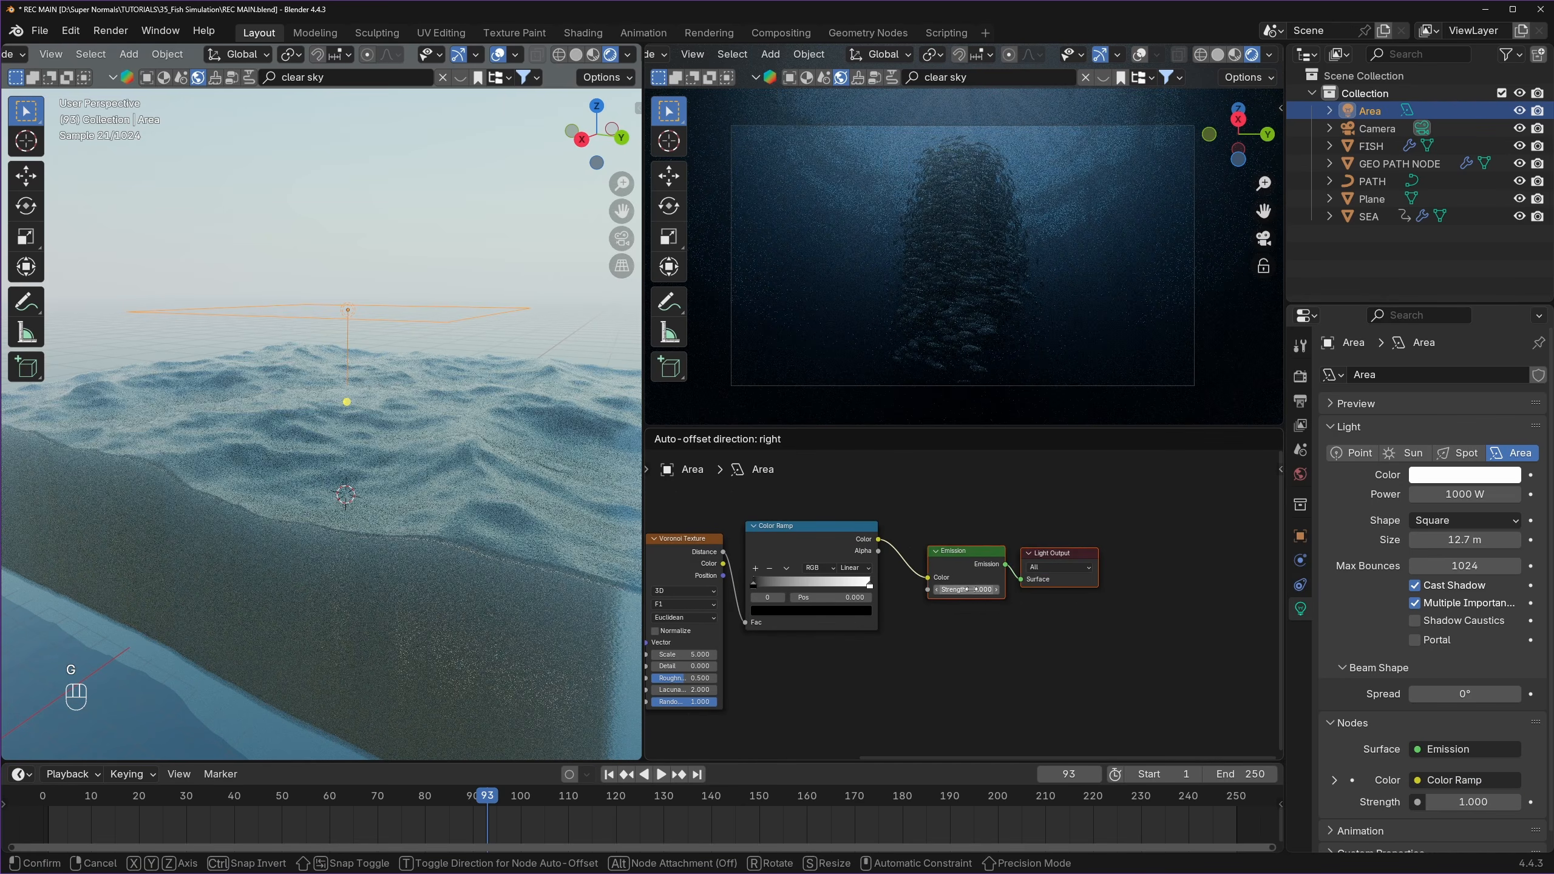
pyautogui.click(1139, 589)
pyautogui.scroll(2, 1040, 581)
pyautogui.hotkey('shift', 'a')
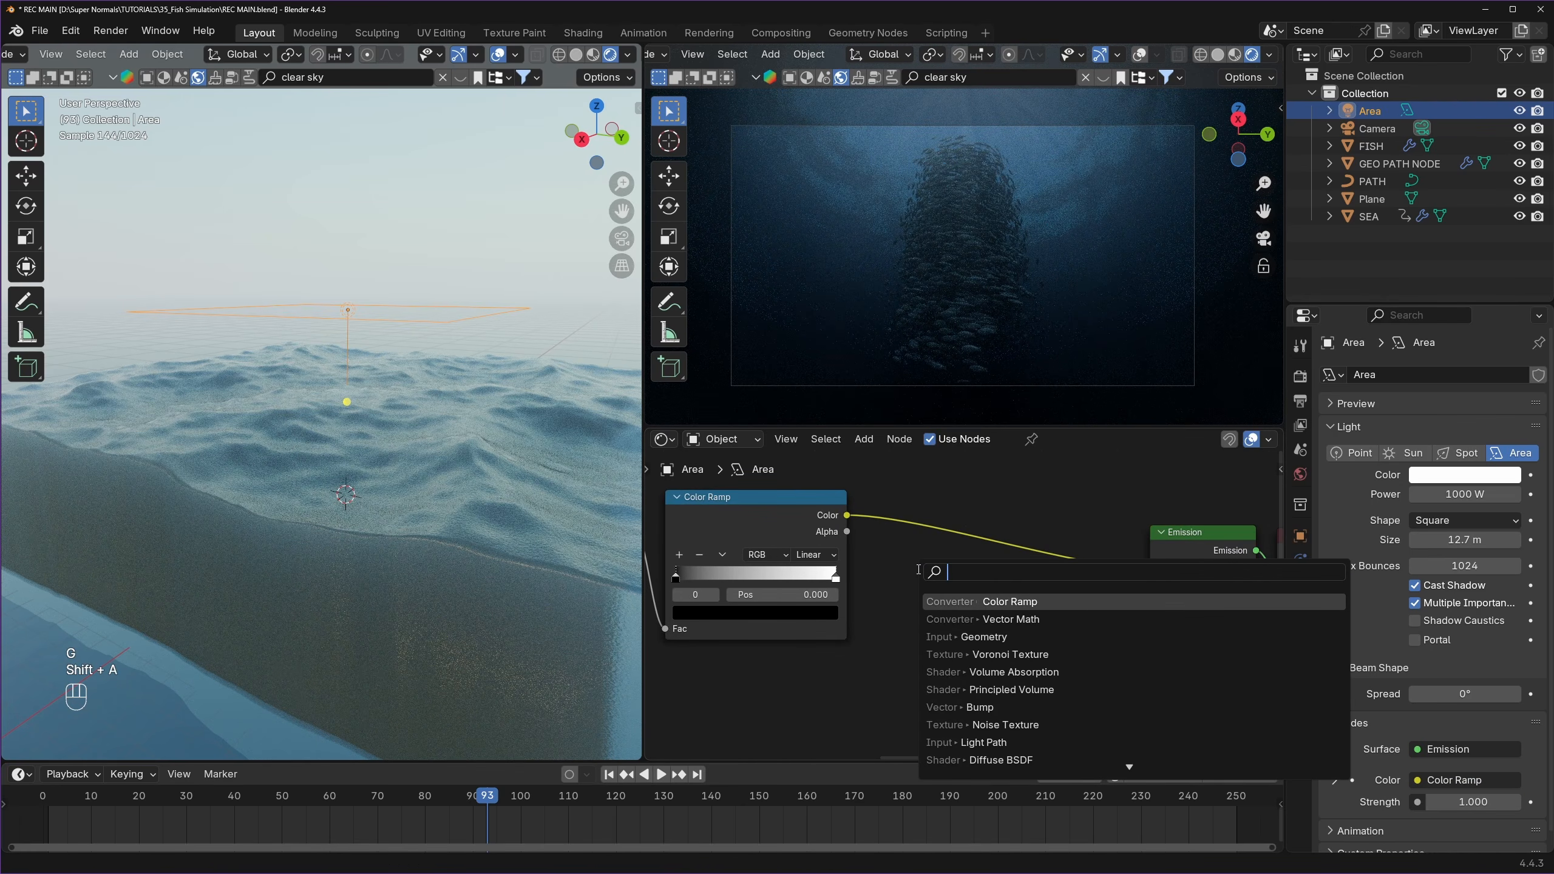
pyautogui.write('add')
pyautogui.press('Return')
pyautogui.click(917, 569)
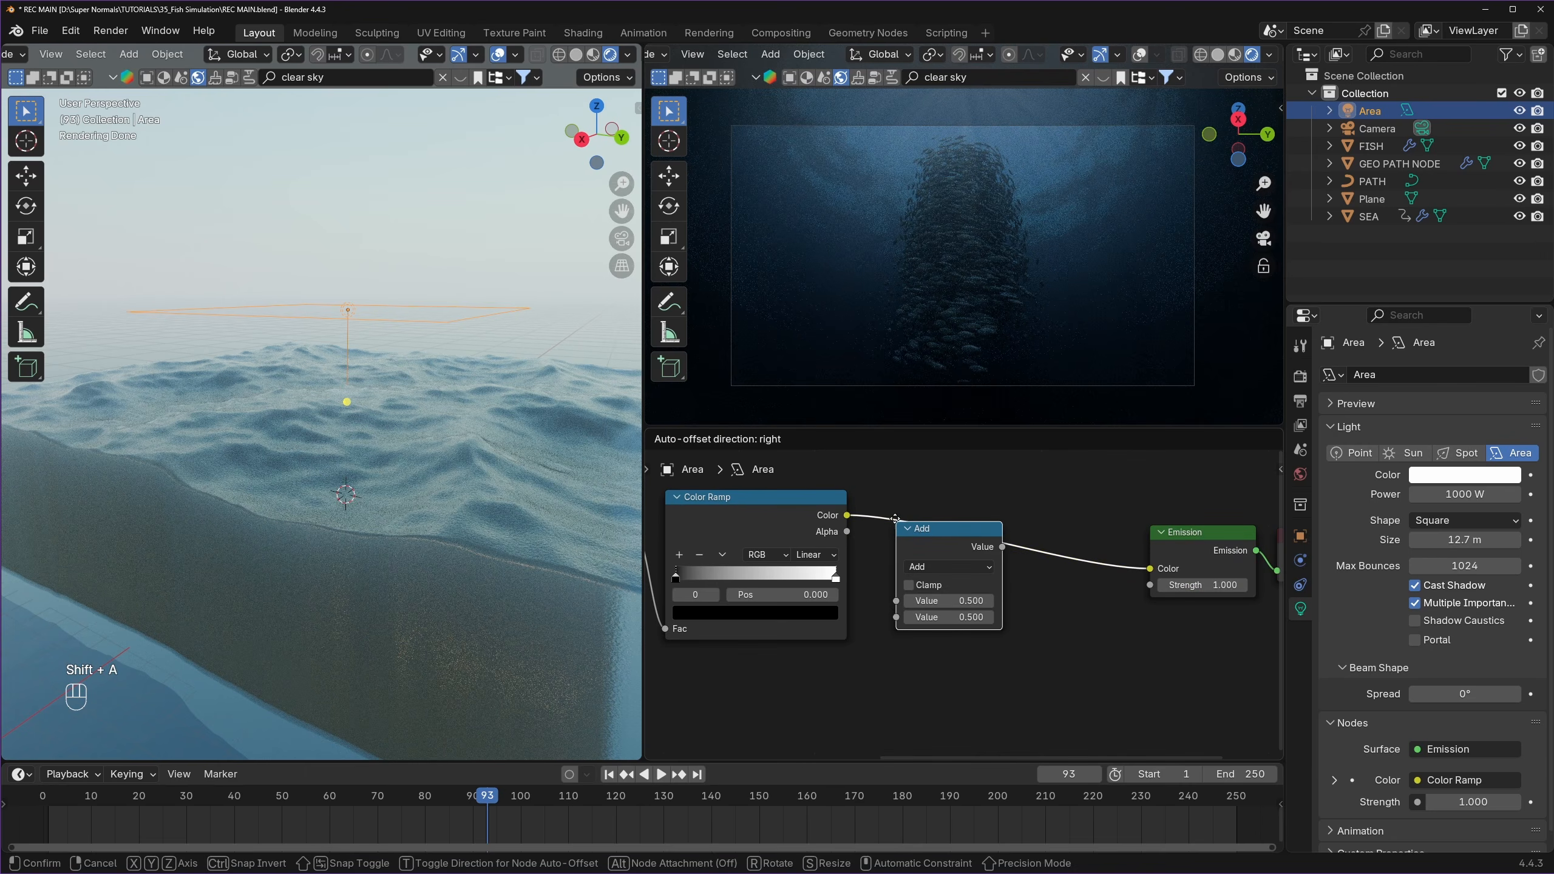
pyautogui.scroll(2, 917, 539)
pyautogui.click(916, 517)
pyautogui.click(419, 567)
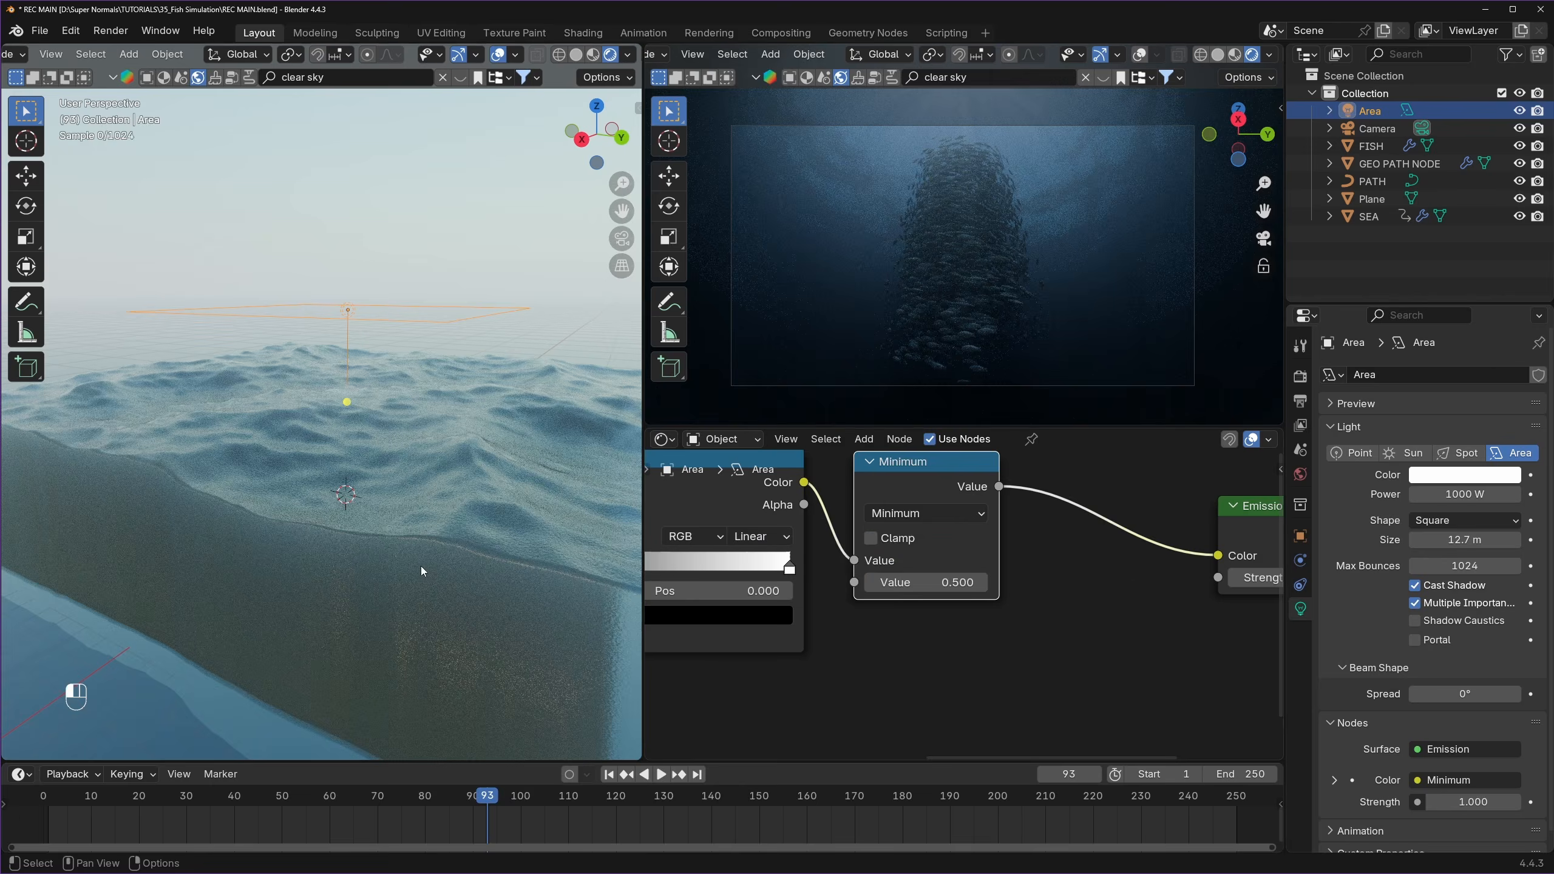
# - Move the Color Ramp link to the Minimum node's second Value input and set its first Value to 0.9
pyautogui.moveTo(855, 560); pyautogui.dragTo(855, 582)
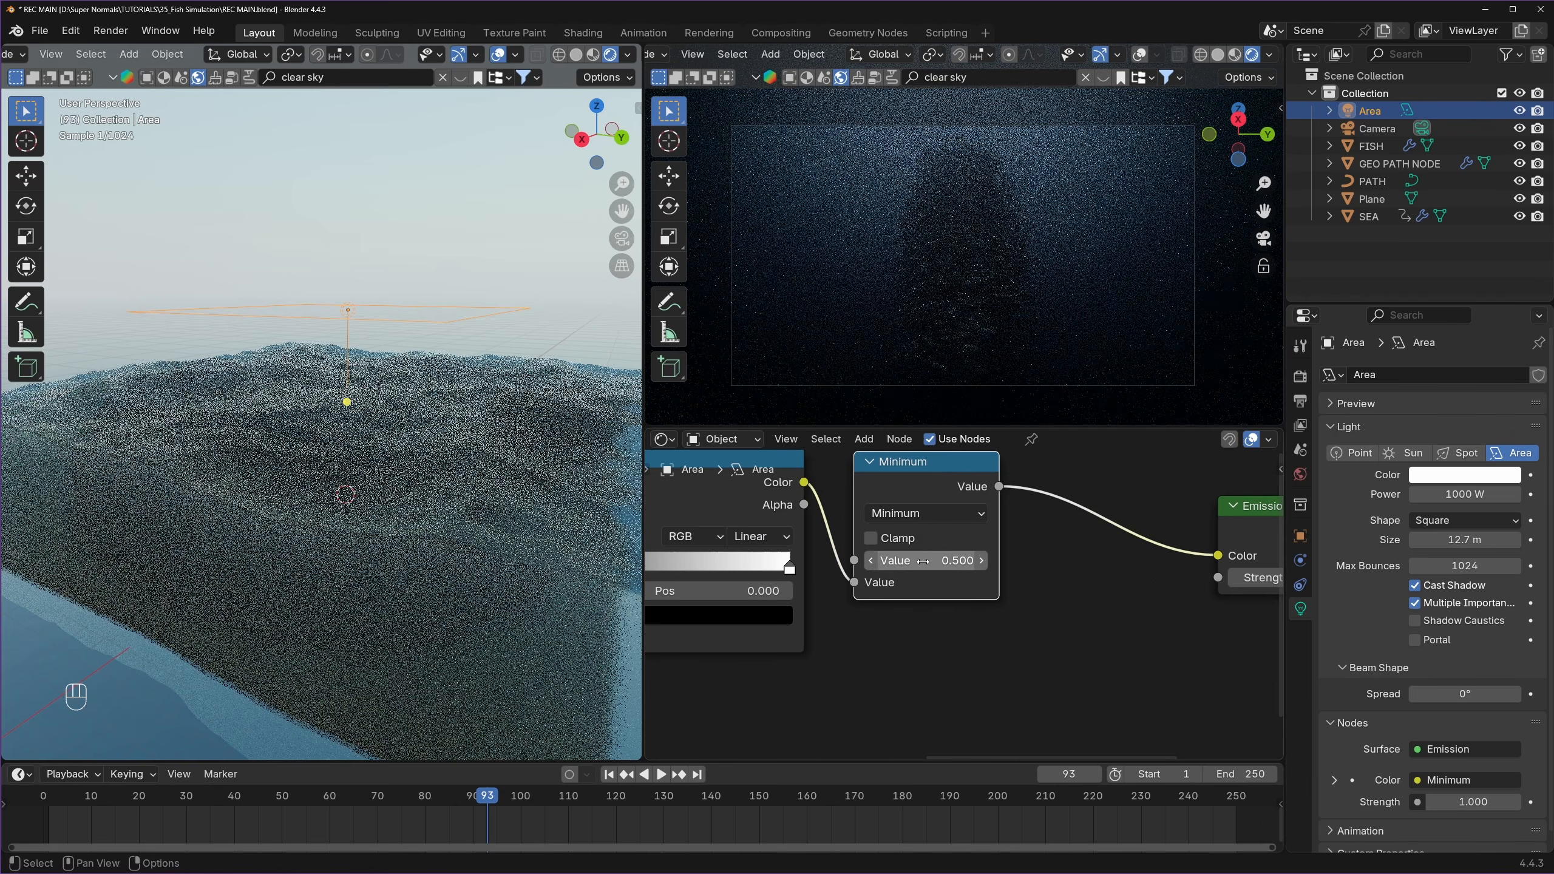
pyautogui.click(930, 560)
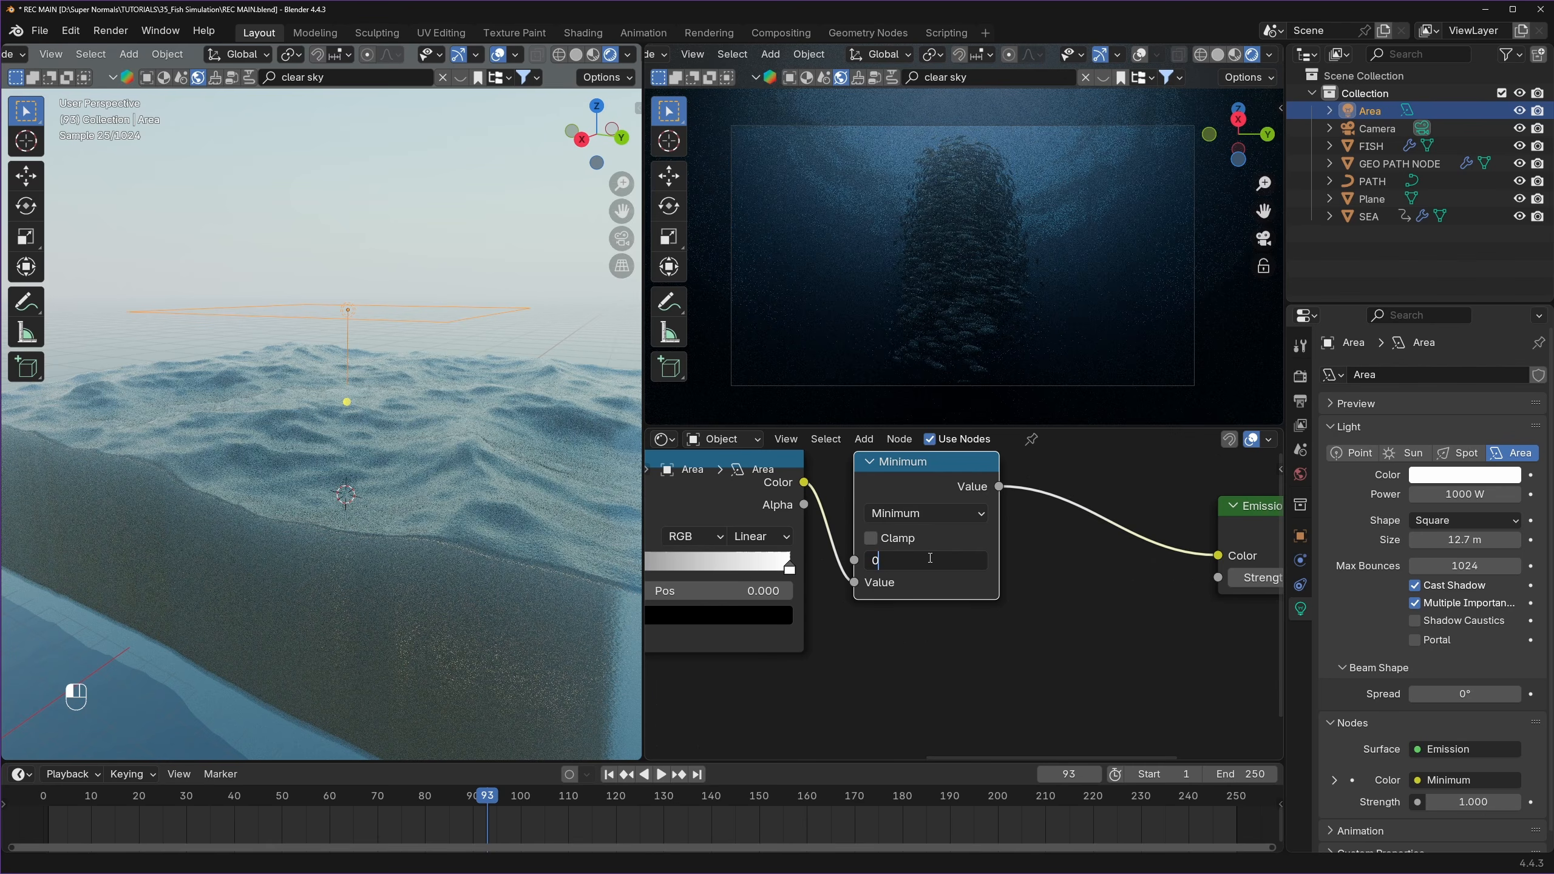
pyautogui.write('0.9')
pyautogui.press('Return')
# - Duplicate the Minimum node before Emission, change the copy to Logarithm, feed Minimum into its Base input, and save the file
pyautogui.scroll(-2, 810, 571)
pyautogui.hotkey('shift', 'd')
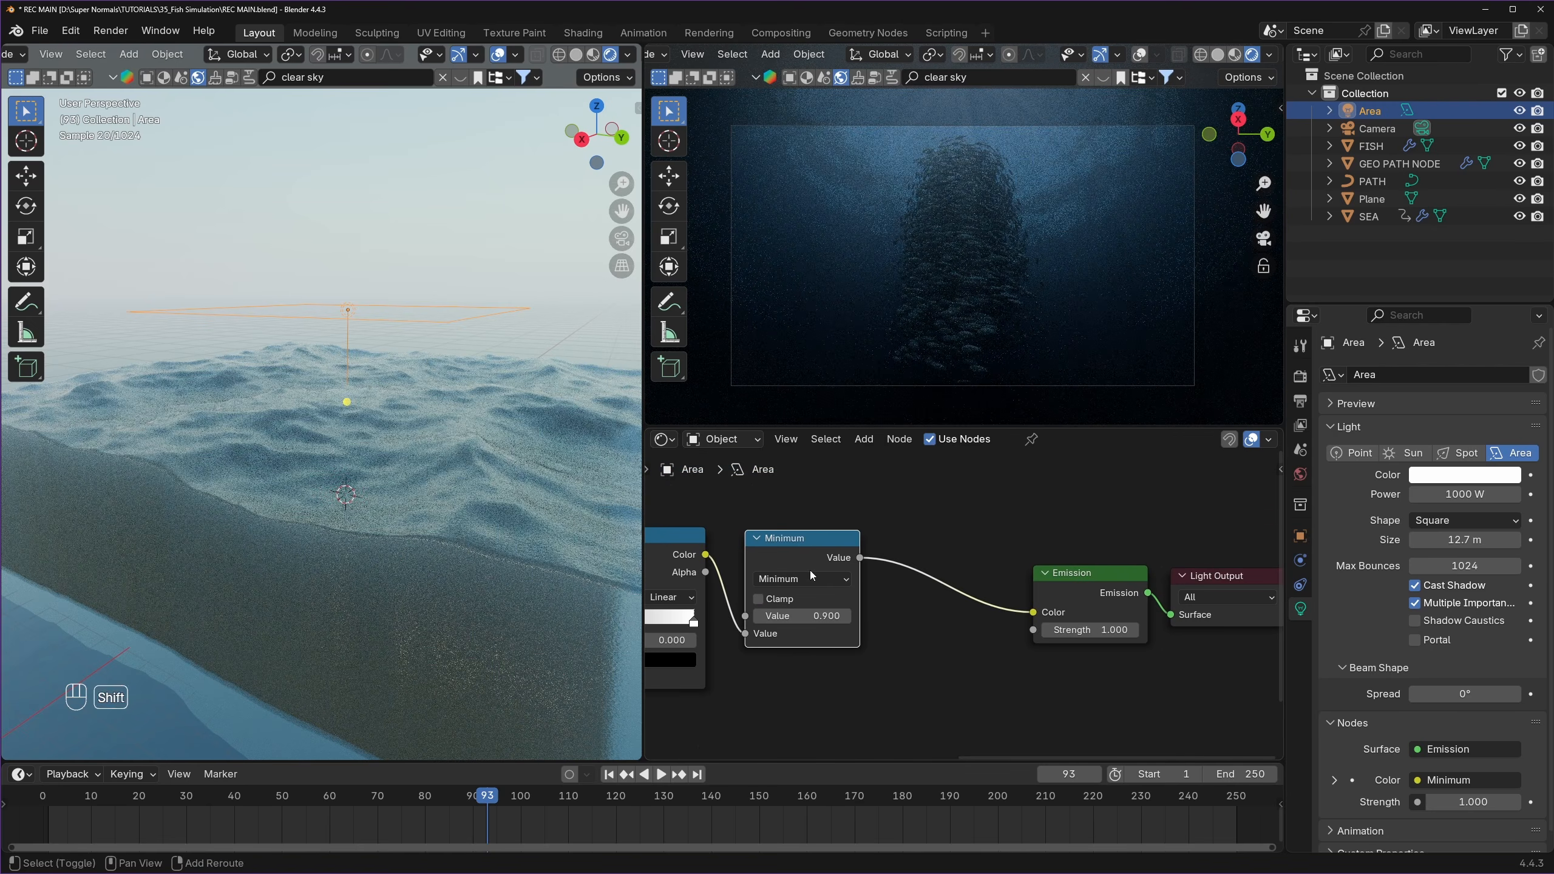
pyautogui.click(956, 570)
pyautogui.click(929, 579)
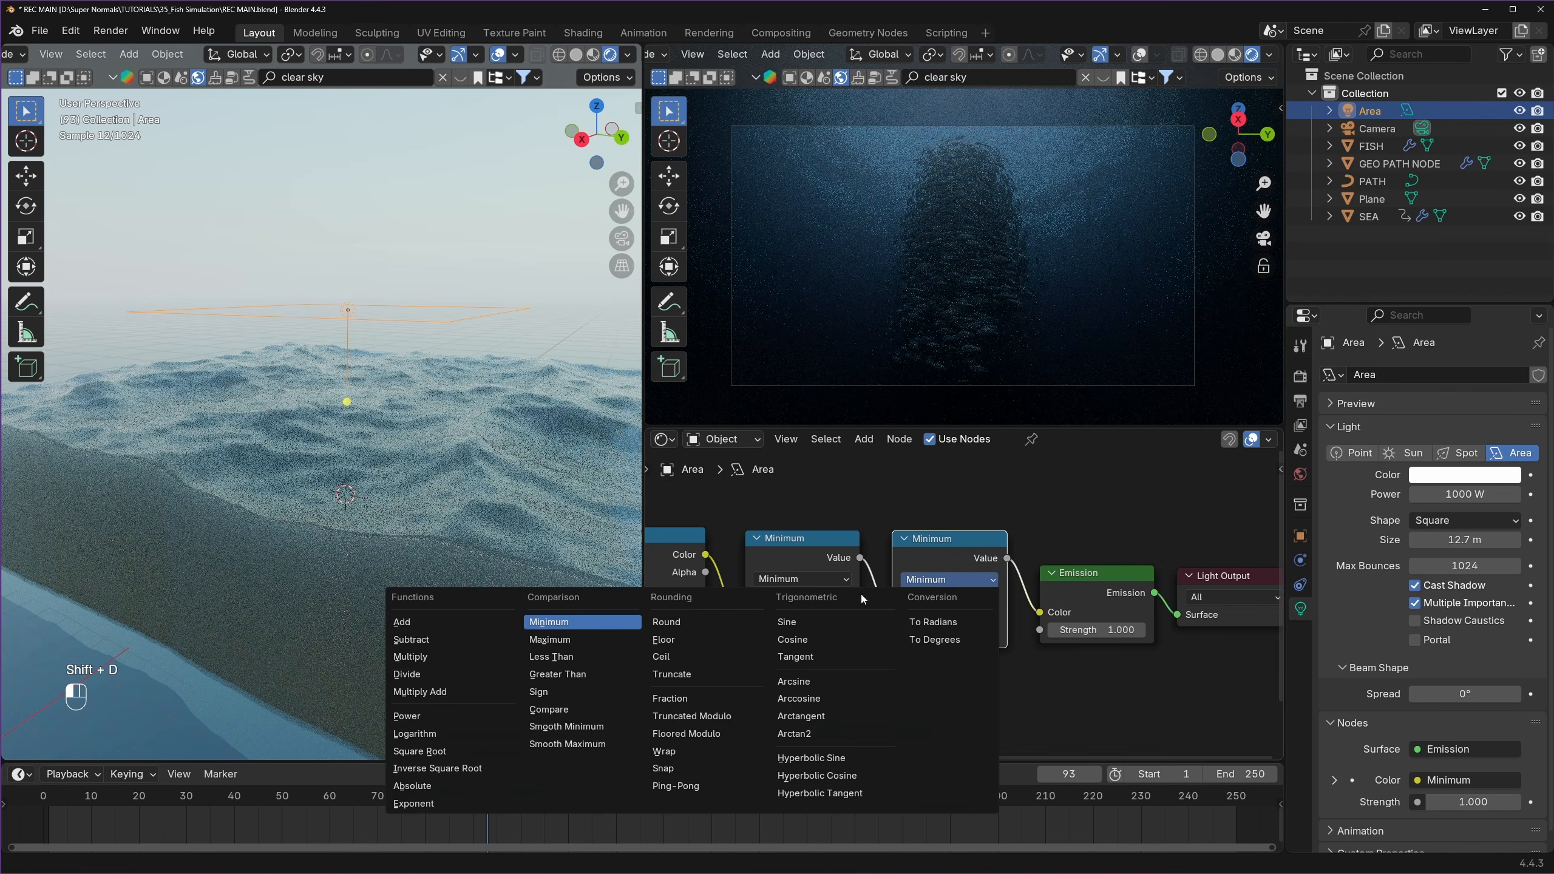
pyautogui.click(442, 732)
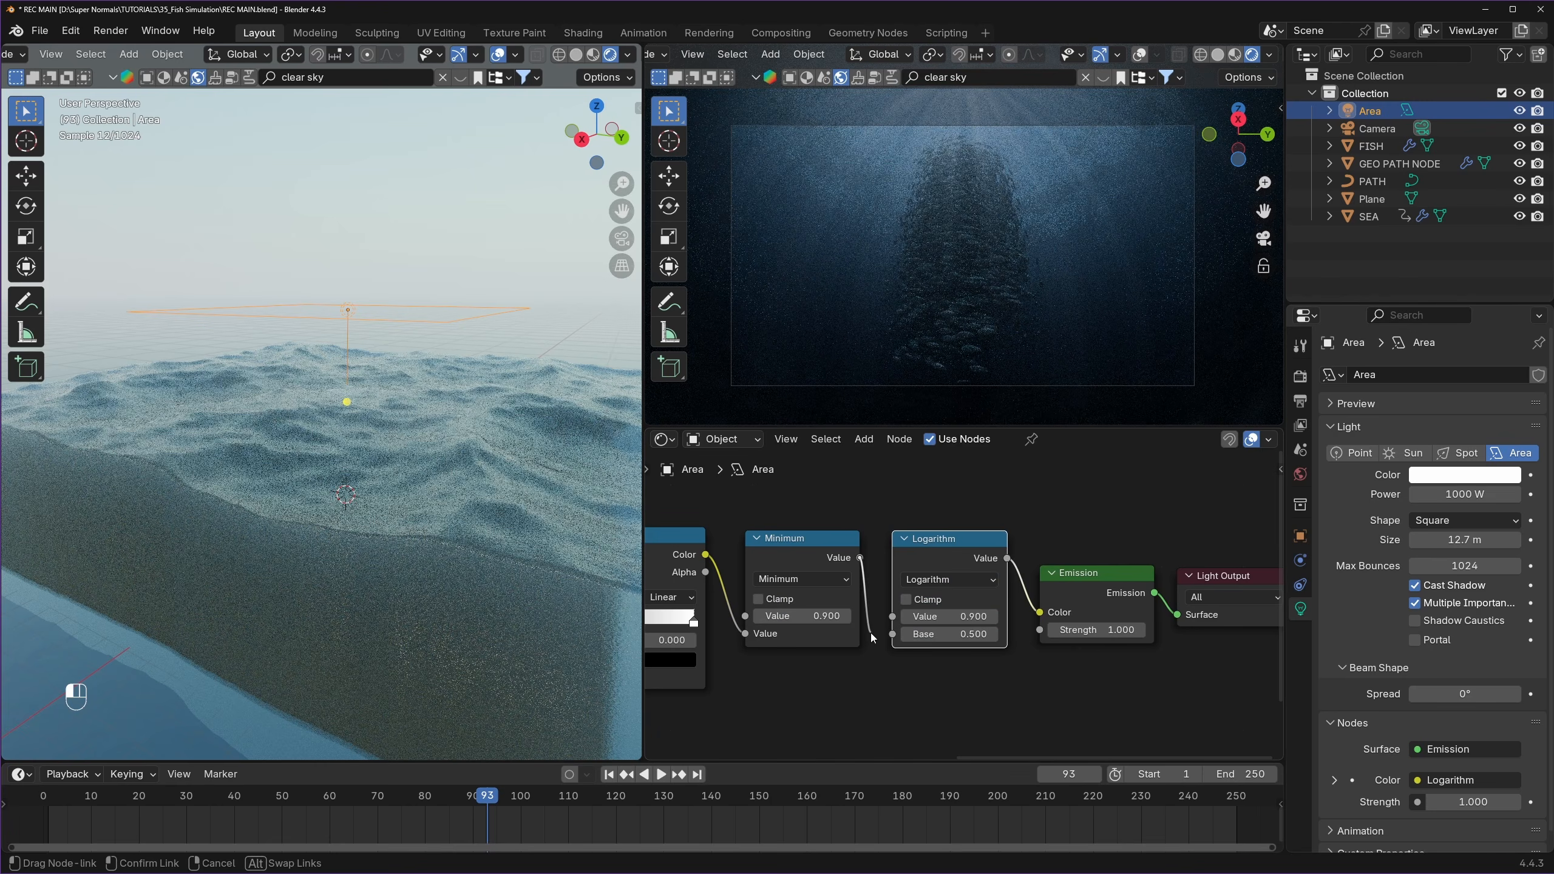
pyautogui.scroll(1, 896, 635)
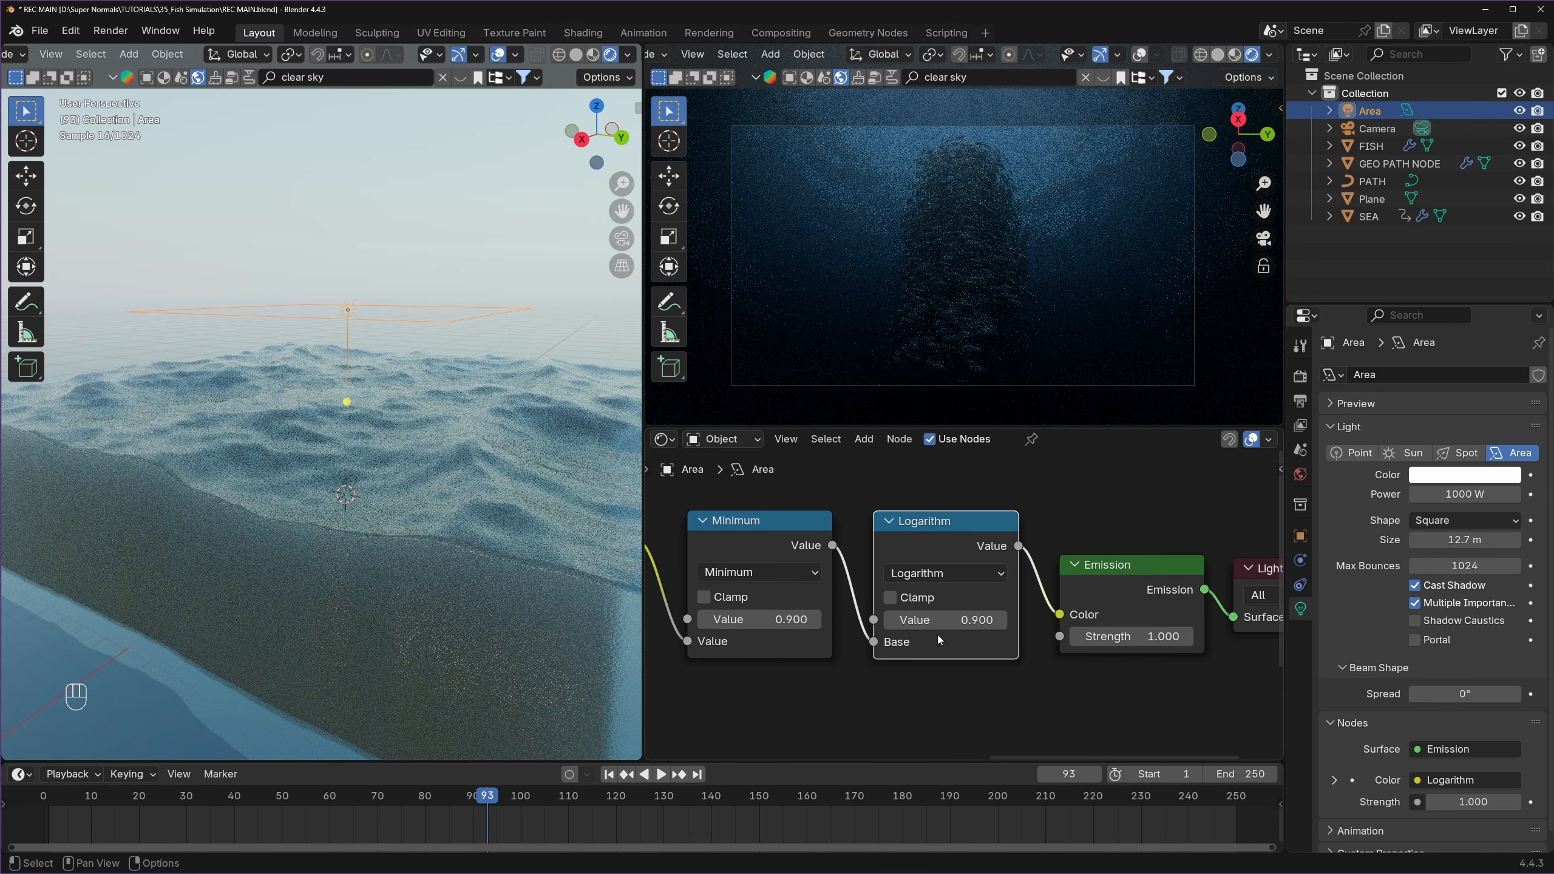
pyautogui.hotkey('ctrl', 's')
# - Set the Emission node's Strength to 10 and save the file
pyautogui.press('Home')
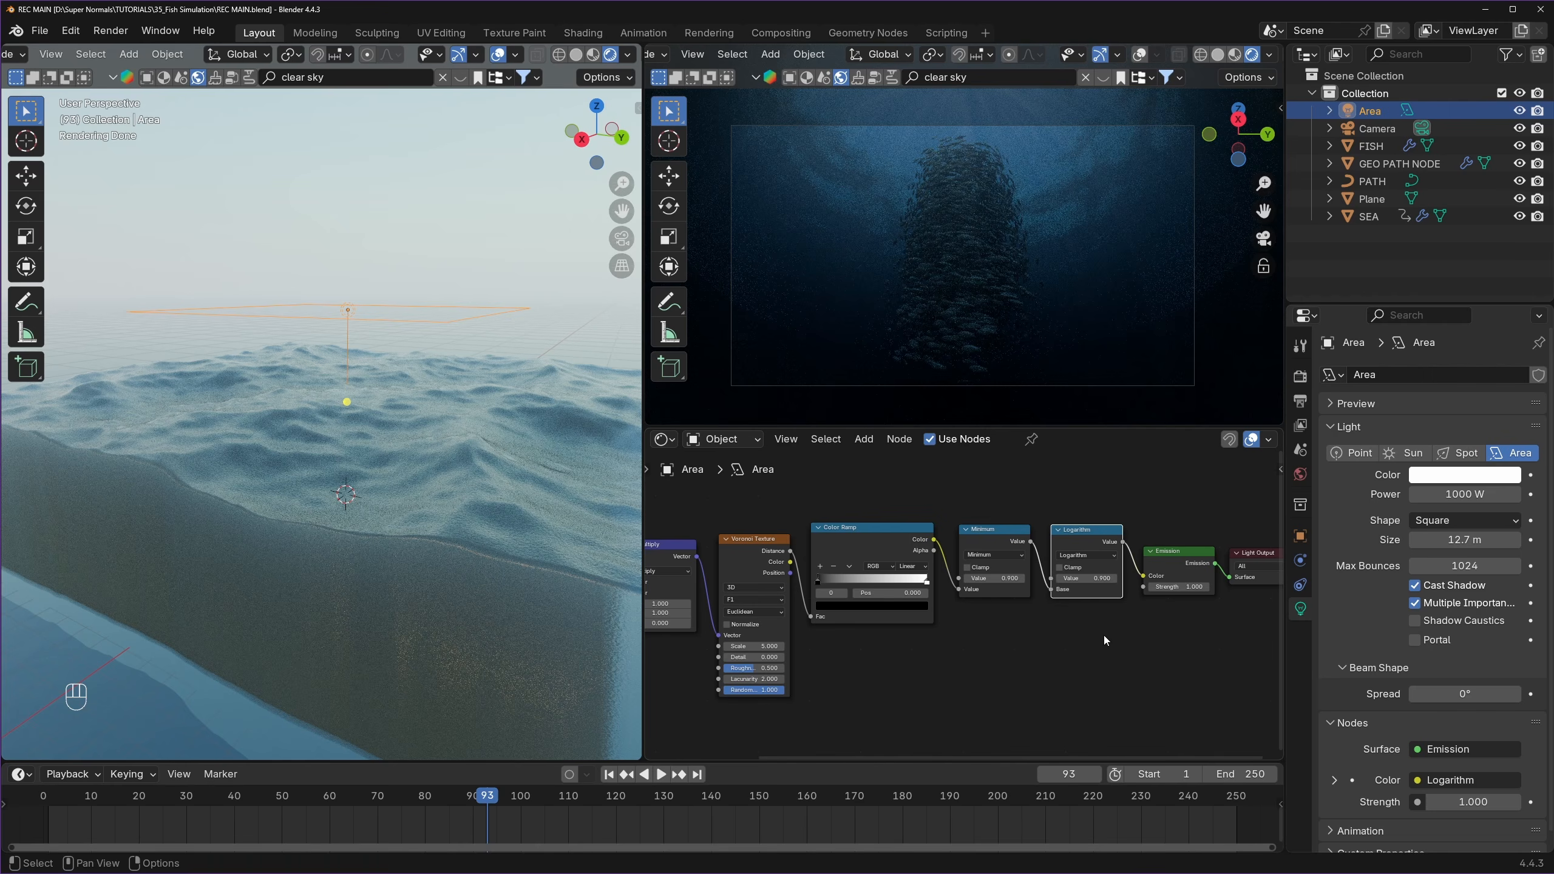
pyautogui.moveTo(1152, 636); pyautogui.dragTo(957, 669, button='middle')
pyautogui.scroll(7, 810, 615)
pyautogui.doubleClick(939, 603)
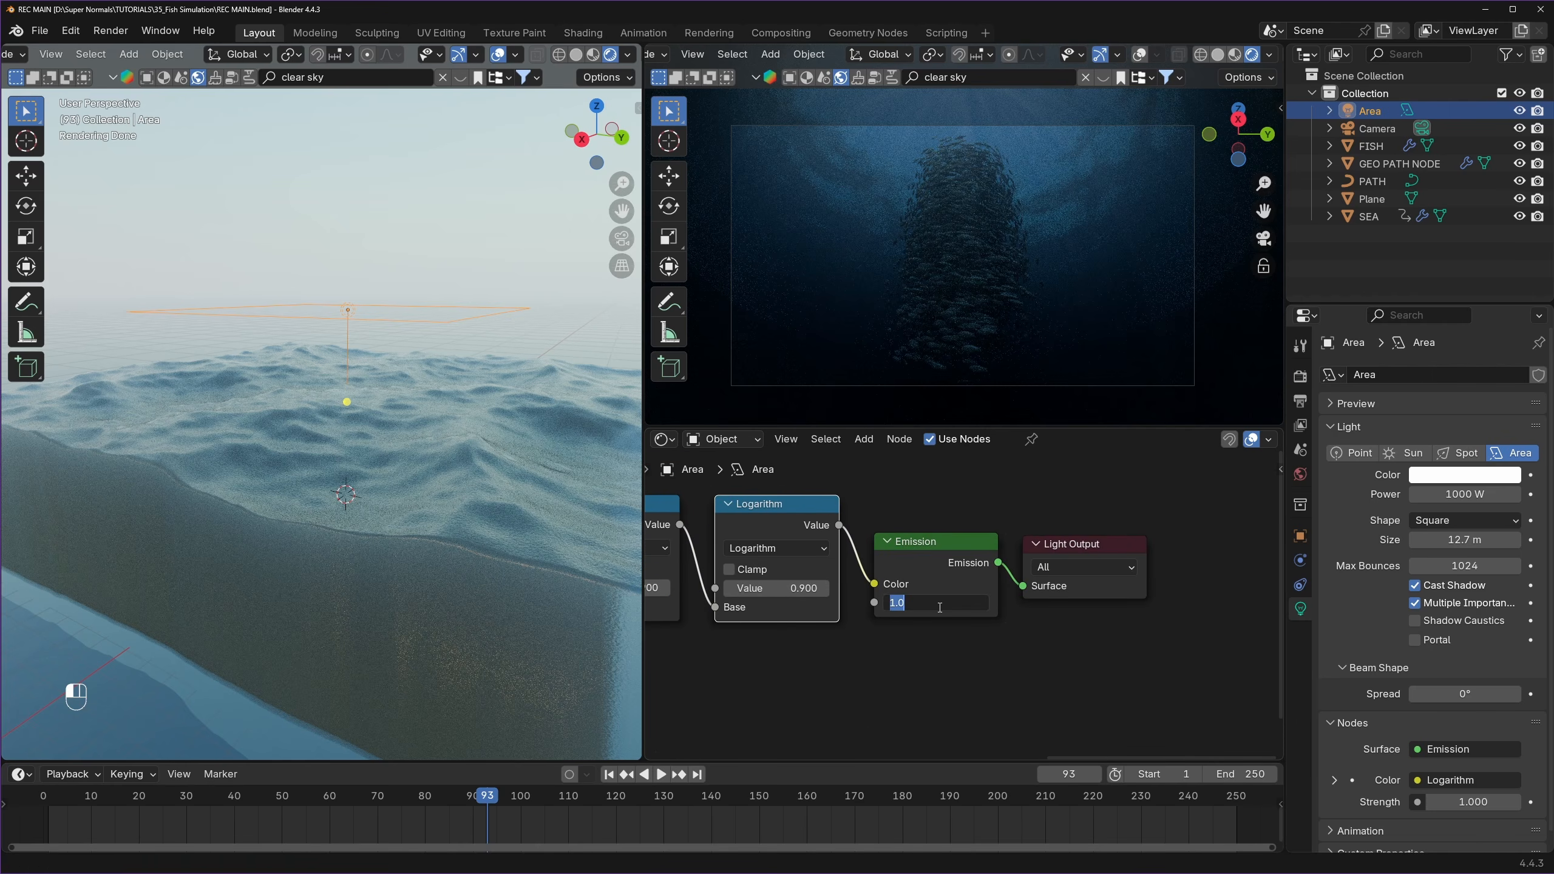
pyautogui.write('10')
pyautogui.press('Return')
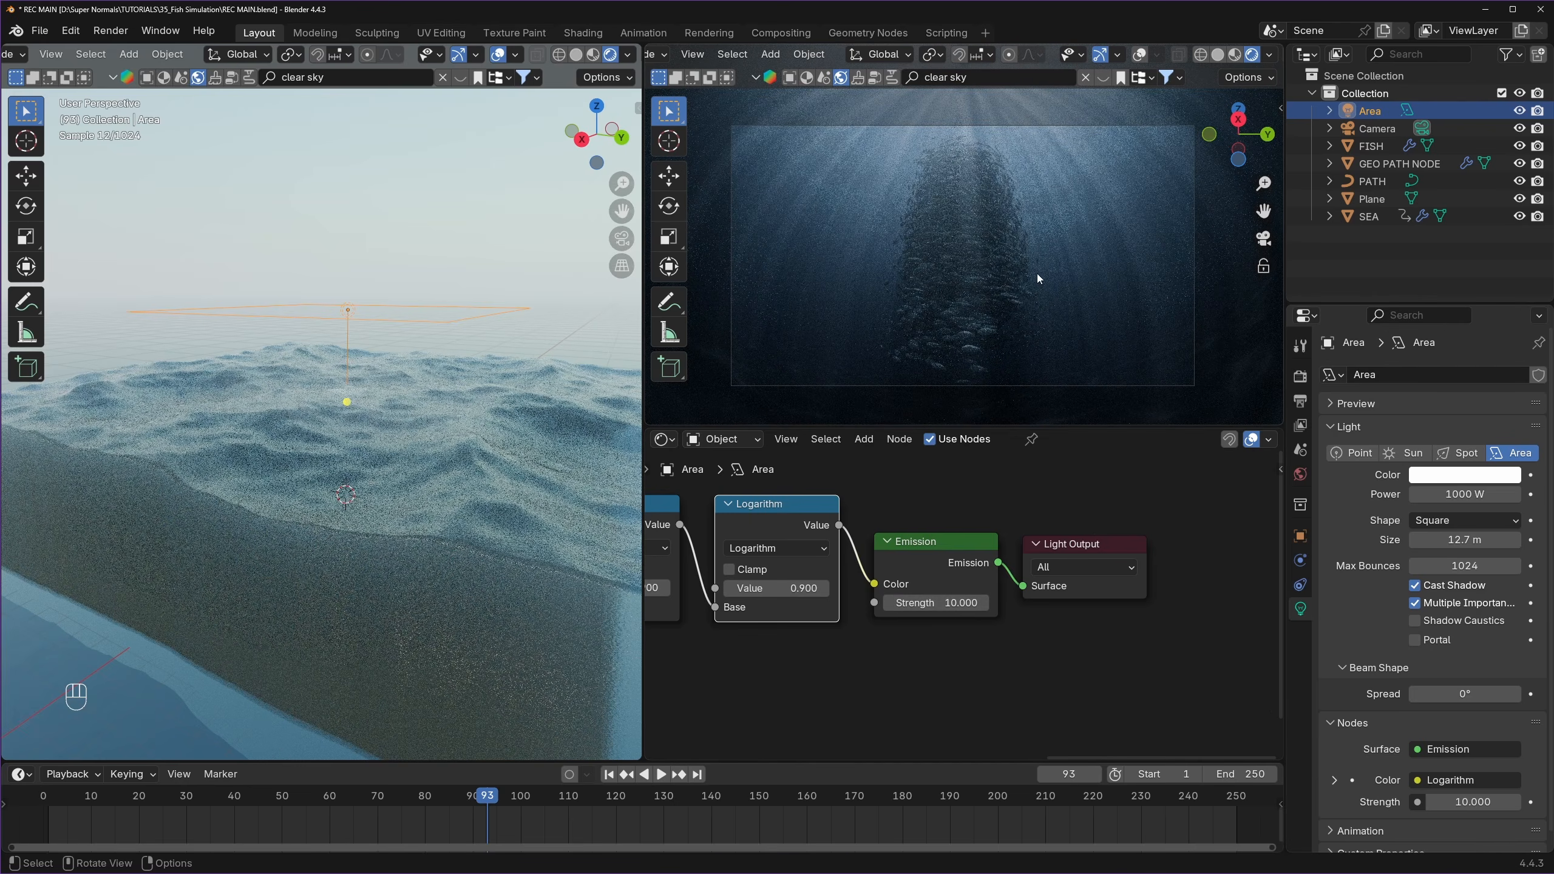
pyautogui.hotkey('ctrl', 's')
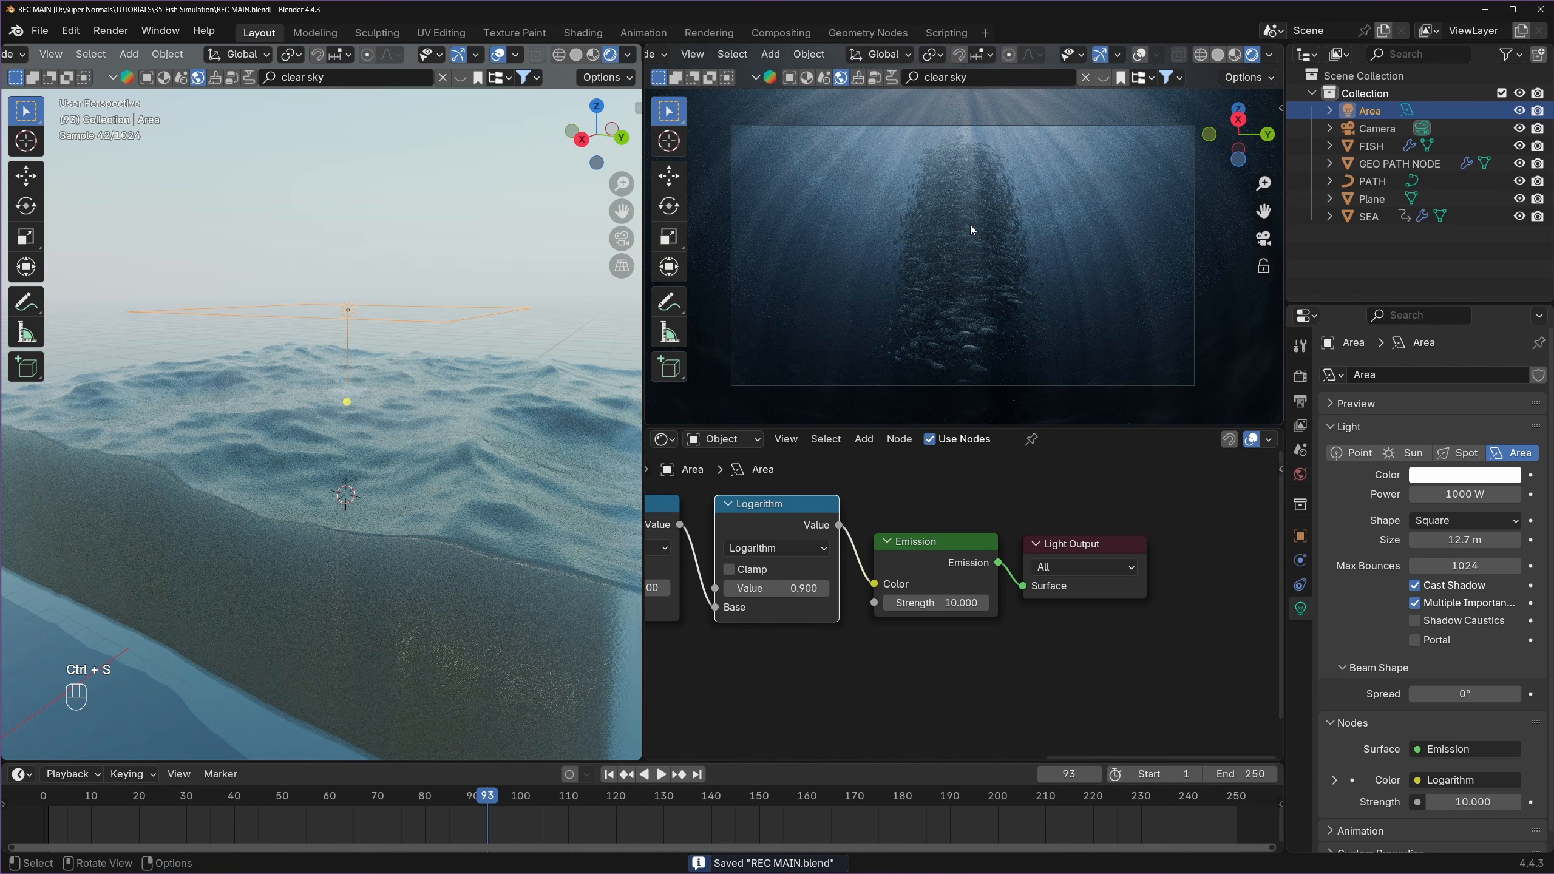
# - Change the Color Ramp's interpolation to Ease
pyautogui.moveTo(993, 311); pyautogui.dragTo(1010, 206, button='middle')
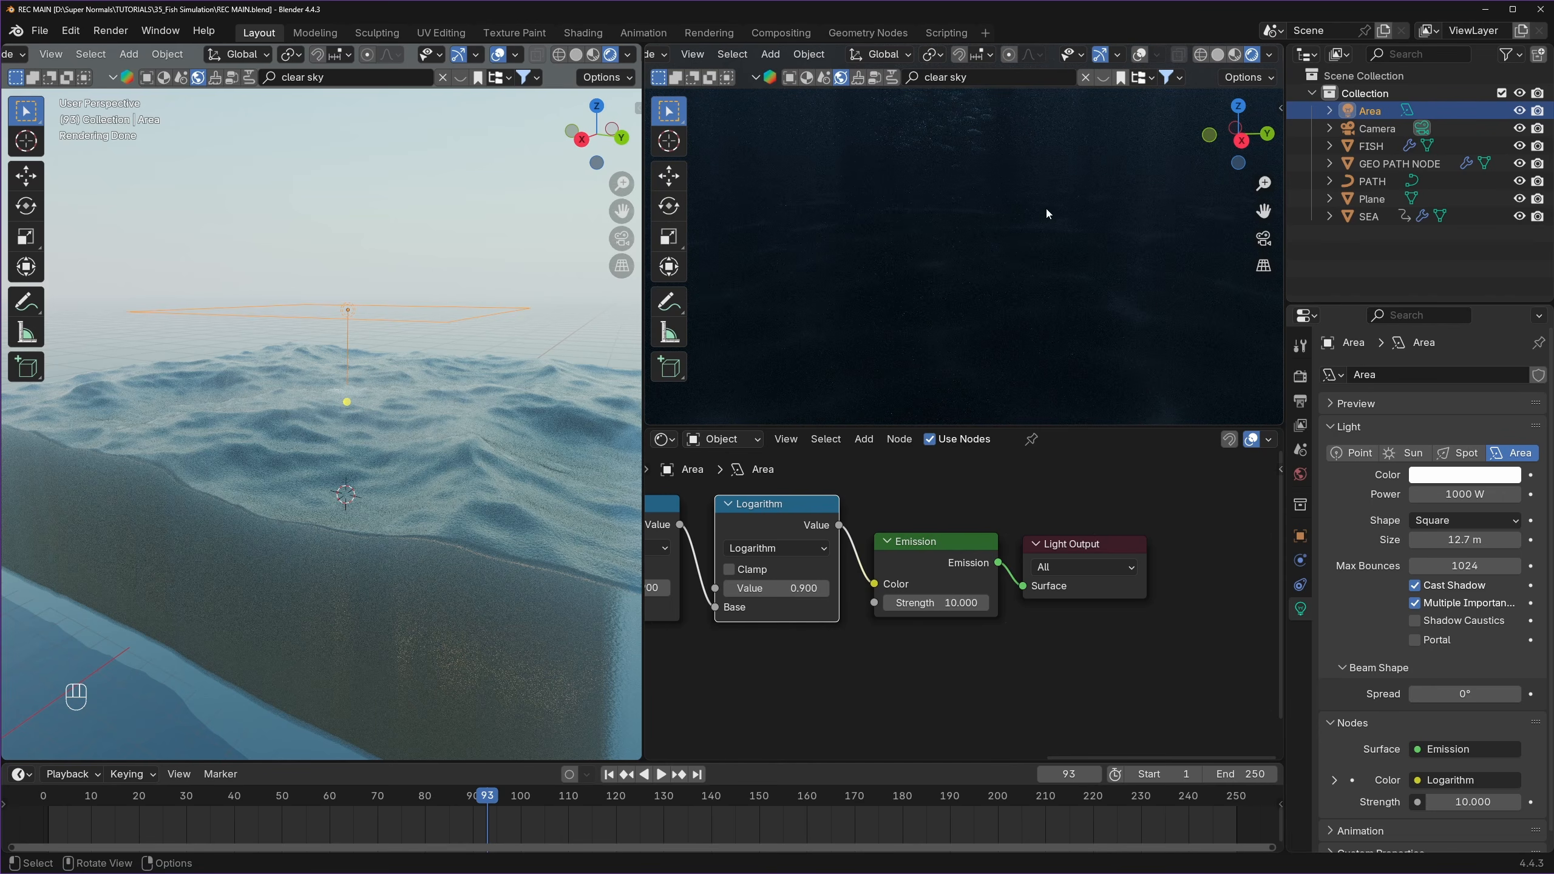
pyautogui.scroll(-4, 704, 656)
pyautogui.moveTo(704, 656); pyautogui.dragTo(995, 675, button='middle')
pyautogui.scroll(2, 956, 641)
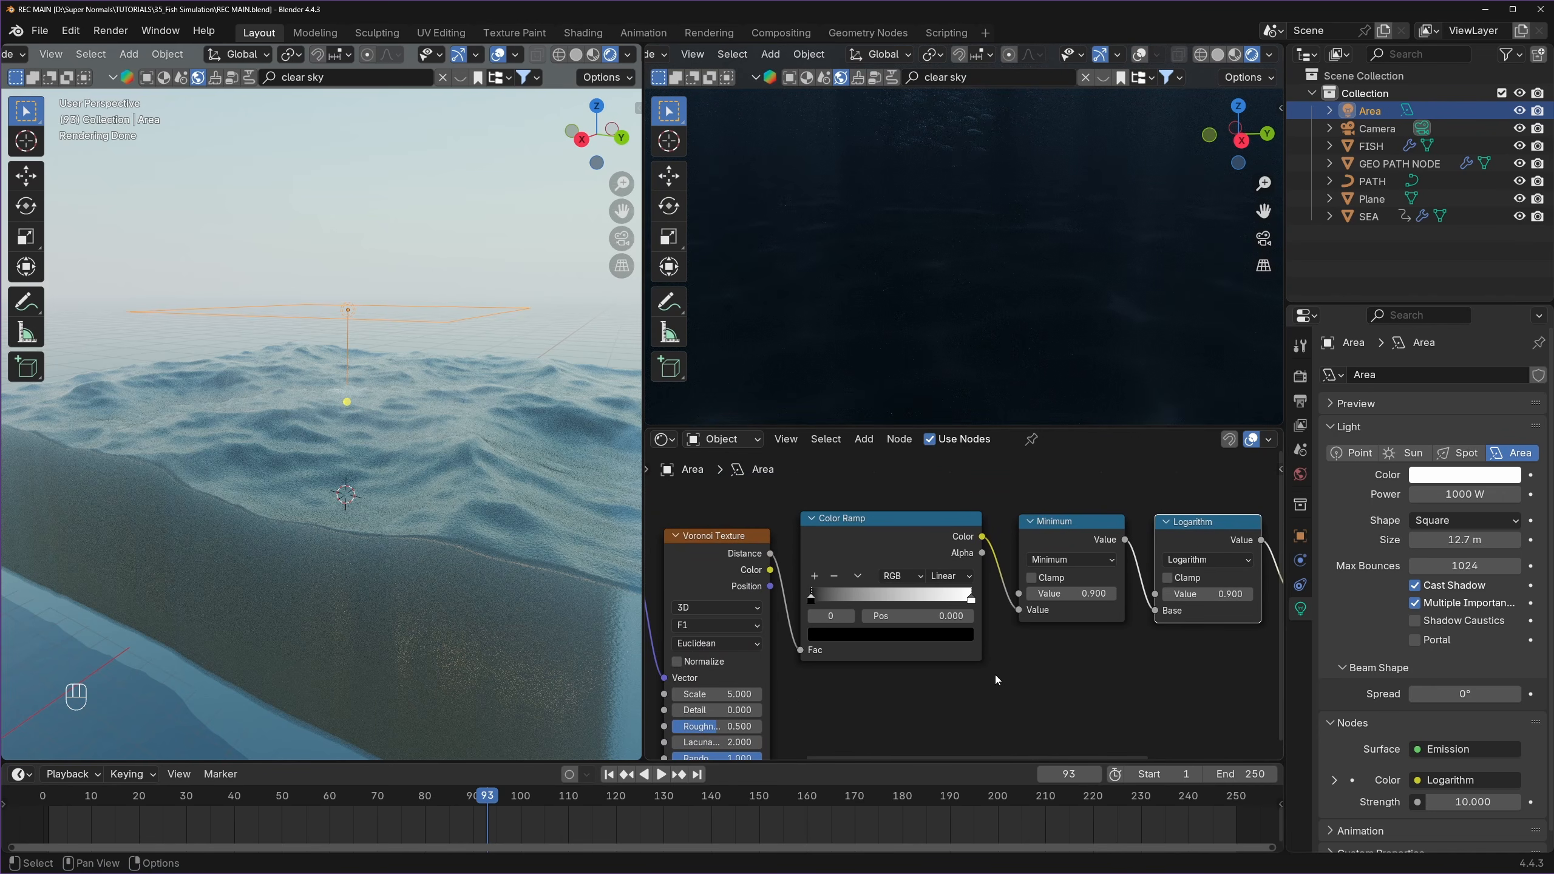
pyautogui.scroll(3, 996, 675)
pyautogui.scroll(2, 995, 672)
pyautogui.click(942, 558)
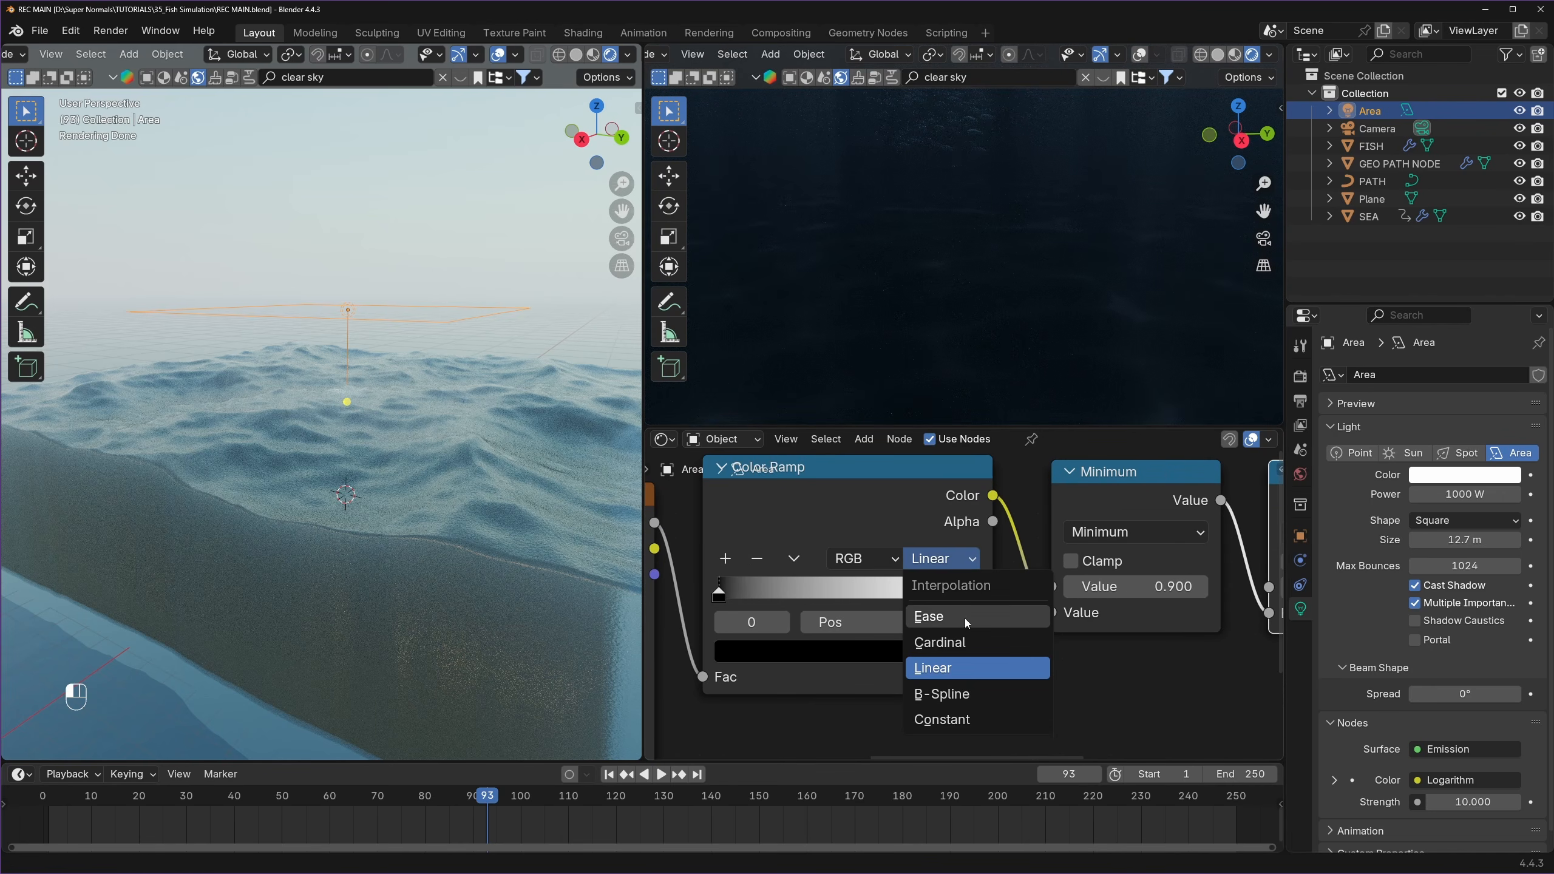
pyautogui.click(959, 618)
# - Set the Emission node's Strength to 20
pyautogui.scroll(-4, 1003, 642)
pyautogui.moveTo(1016, 648); pyautogui.dragTo(597, 620, button='middle')
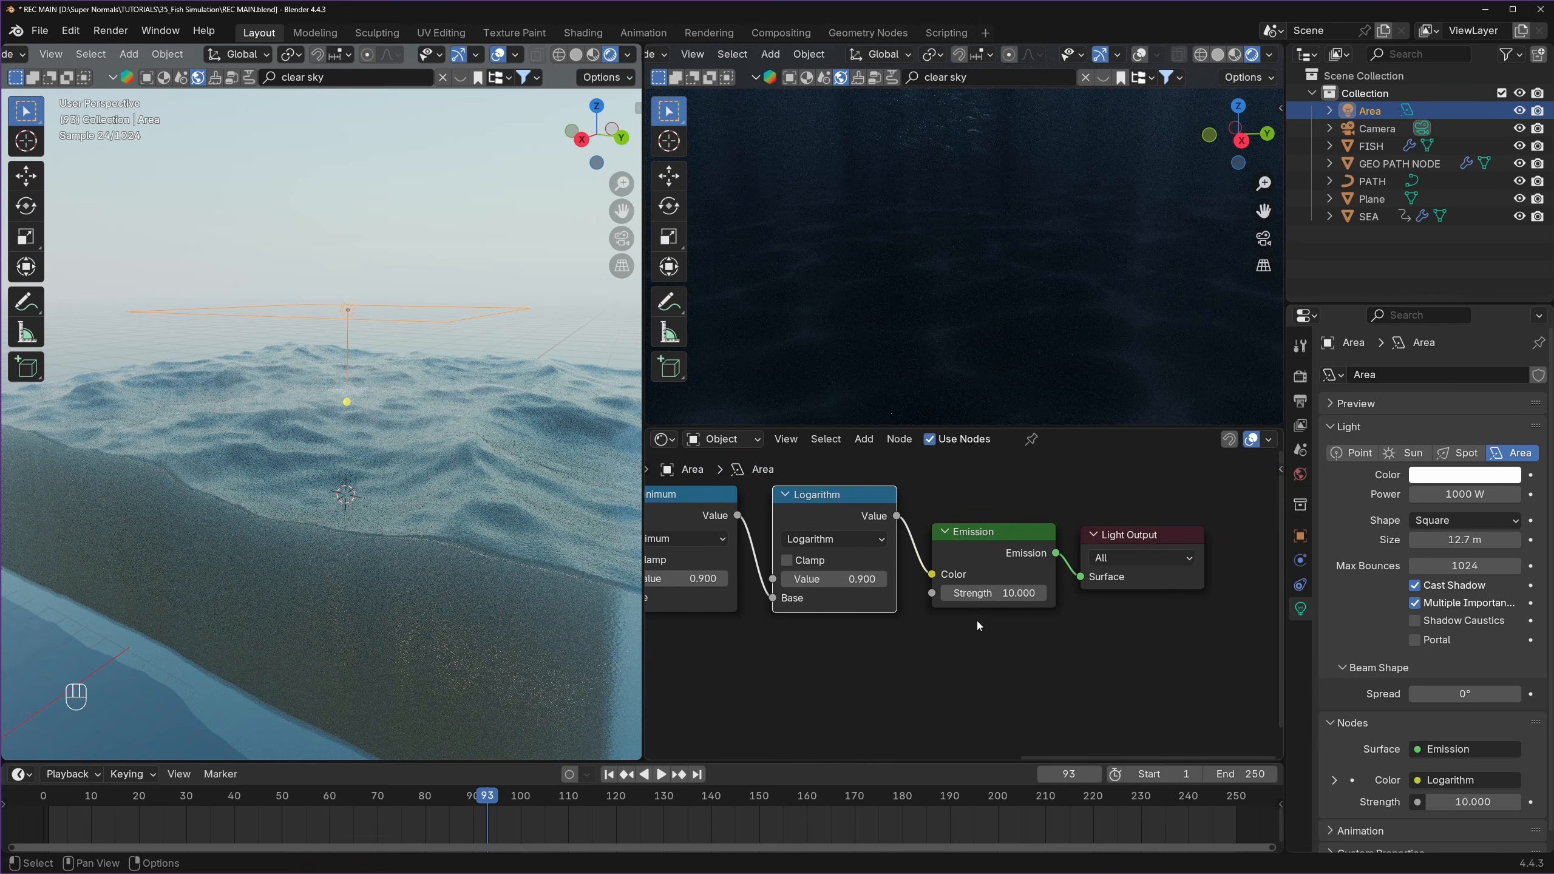
pyautogui.scroll(2, 979, 621)
pyautogui.click(997, 589)
pyautogui.write('20')
pyautogui.press('Return')
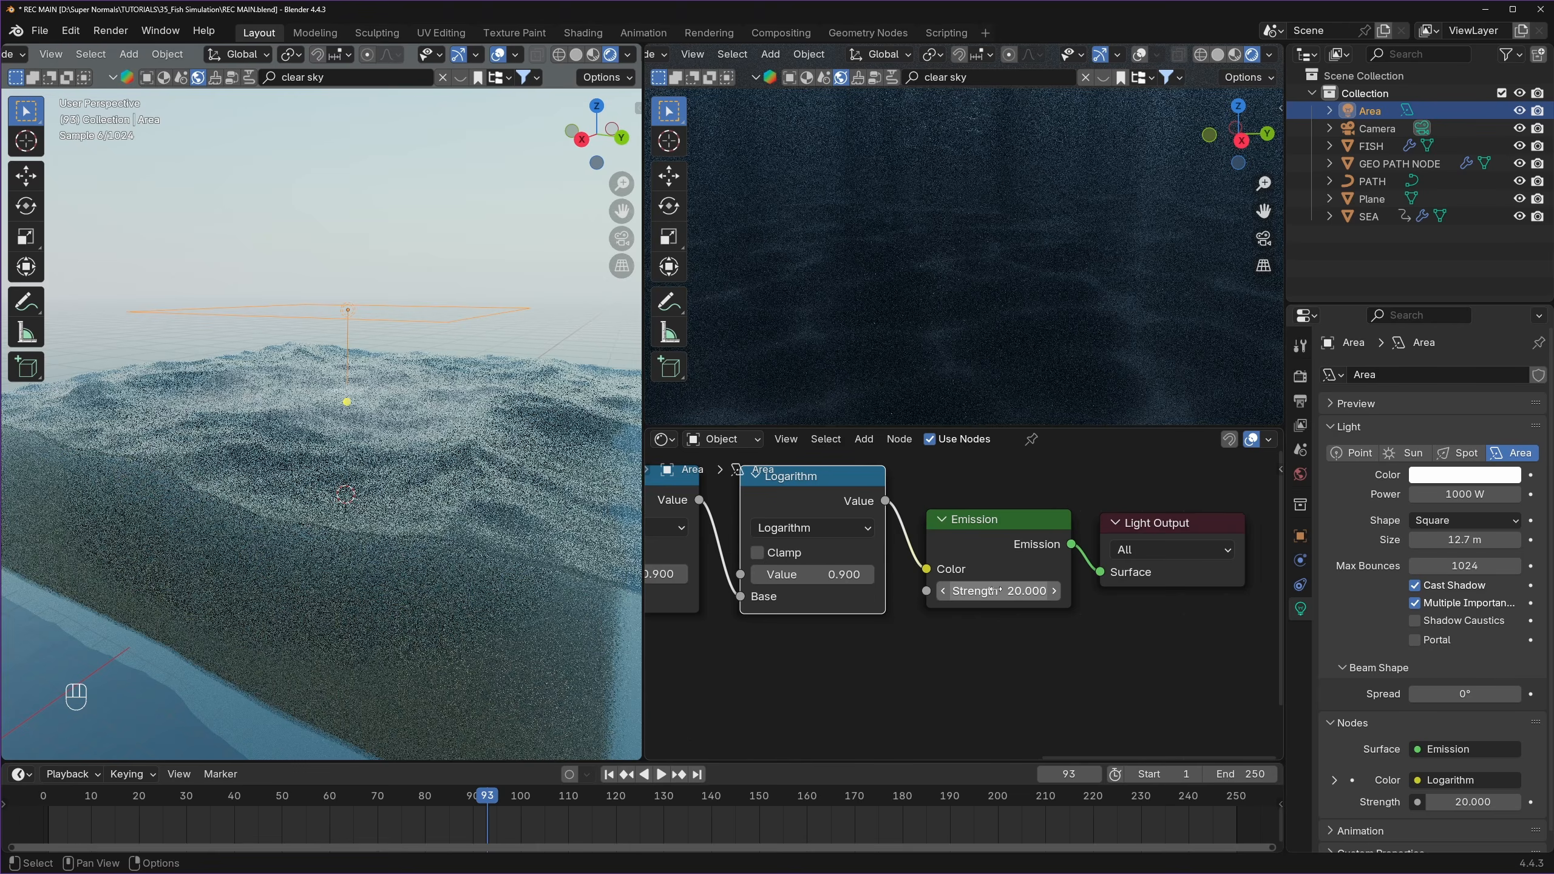
pyautogui.scroll(-1, 531, 213)
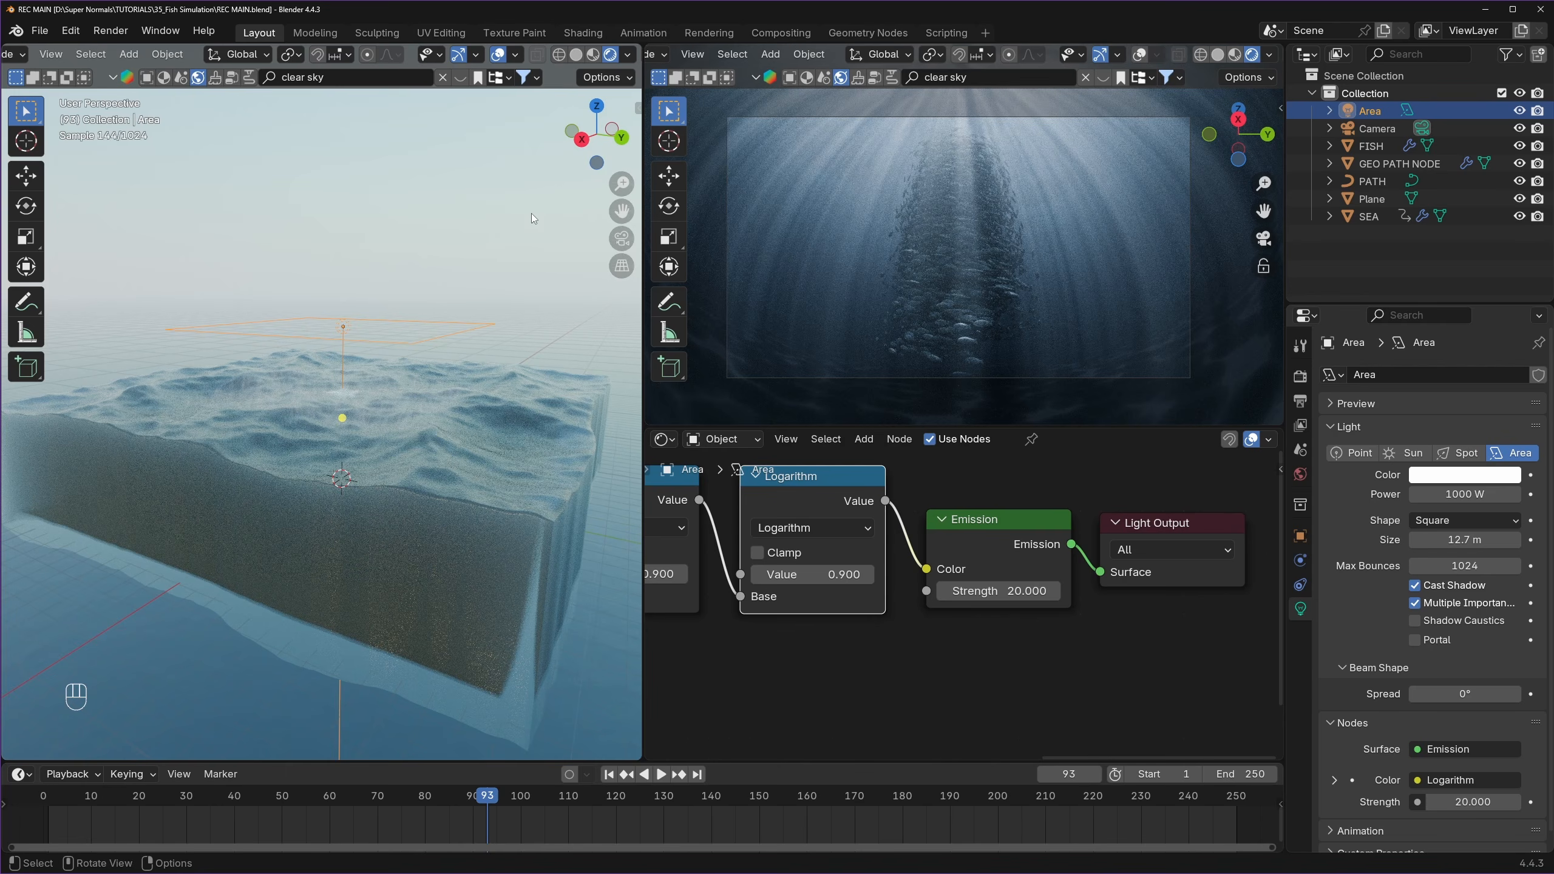
# - Tilt the area light in front view, move it about 3 m sideways and slightly up, and save the file
pyautogui.click(582, 140)
pyautogui.press('r')
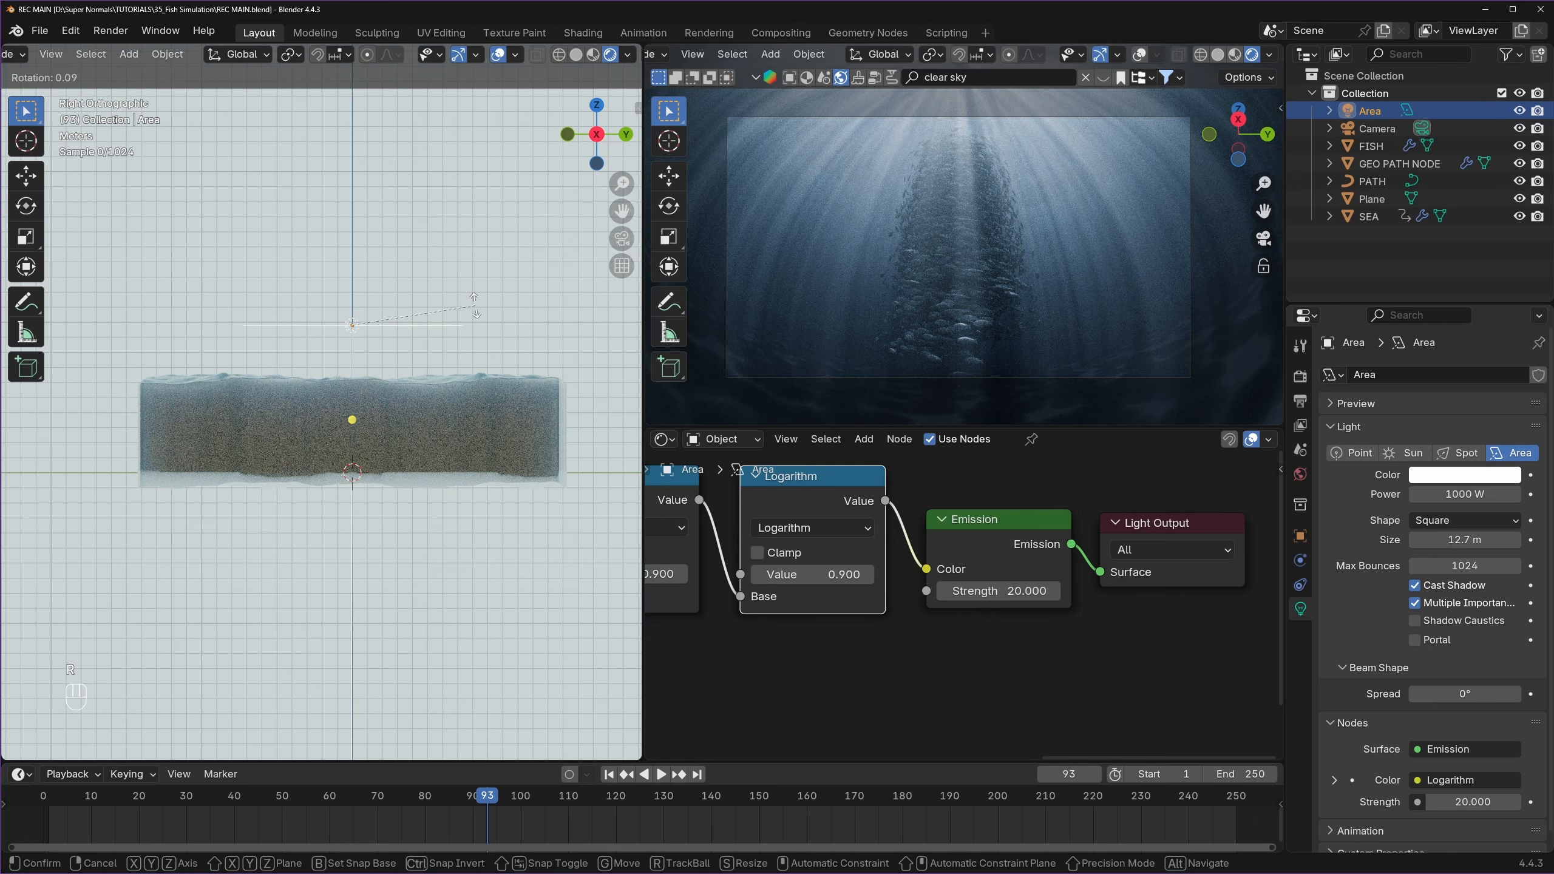
pyautogui.rightClick(485, 334)
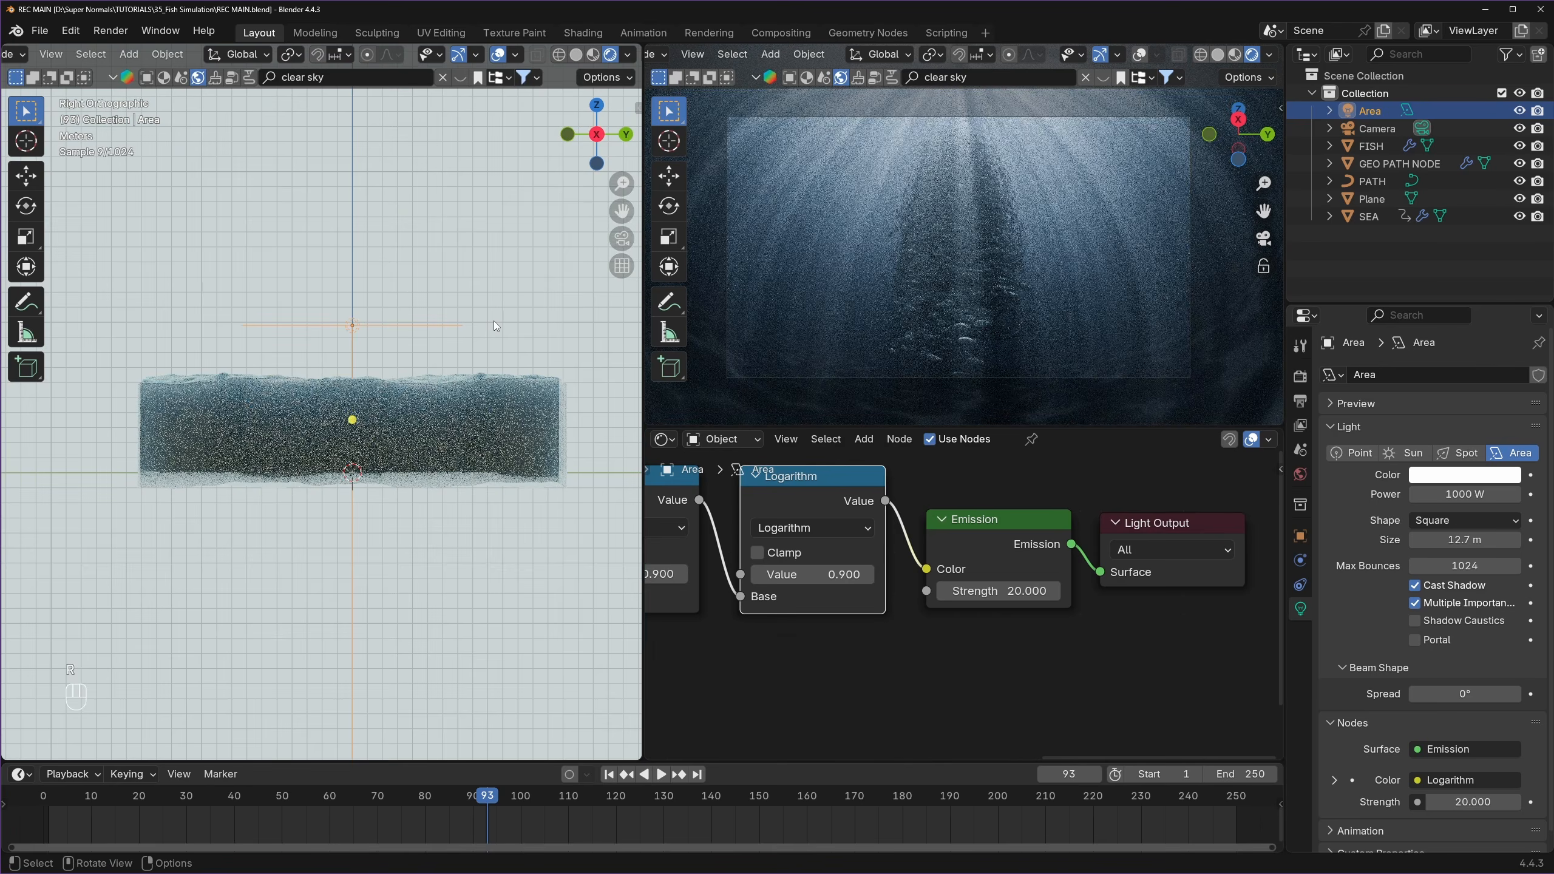
pyautogui.press('g')
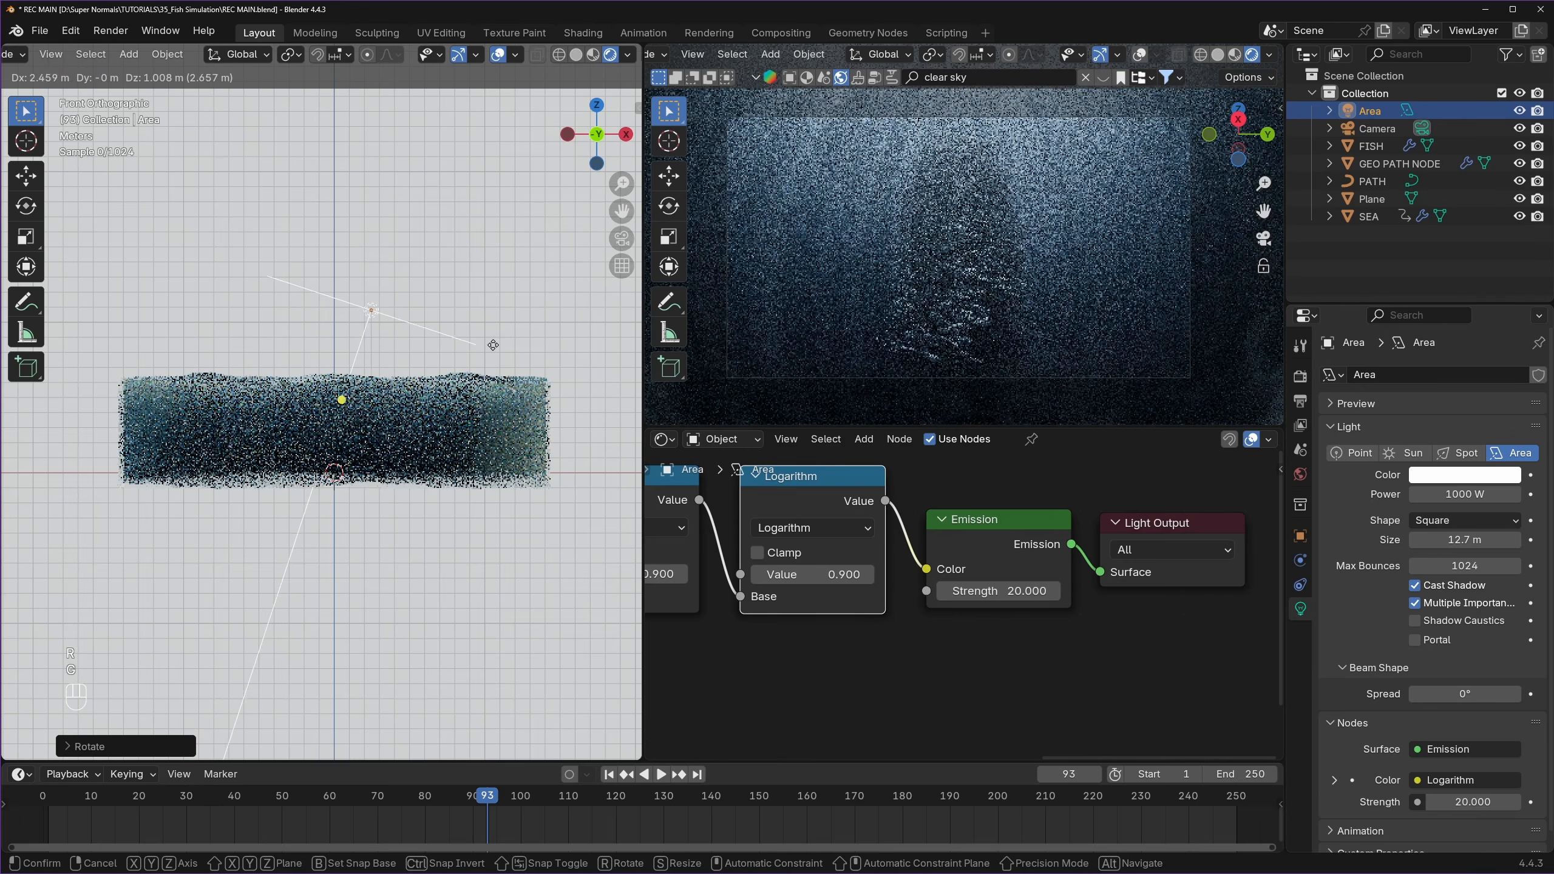
pyautogui.click(500, 349)
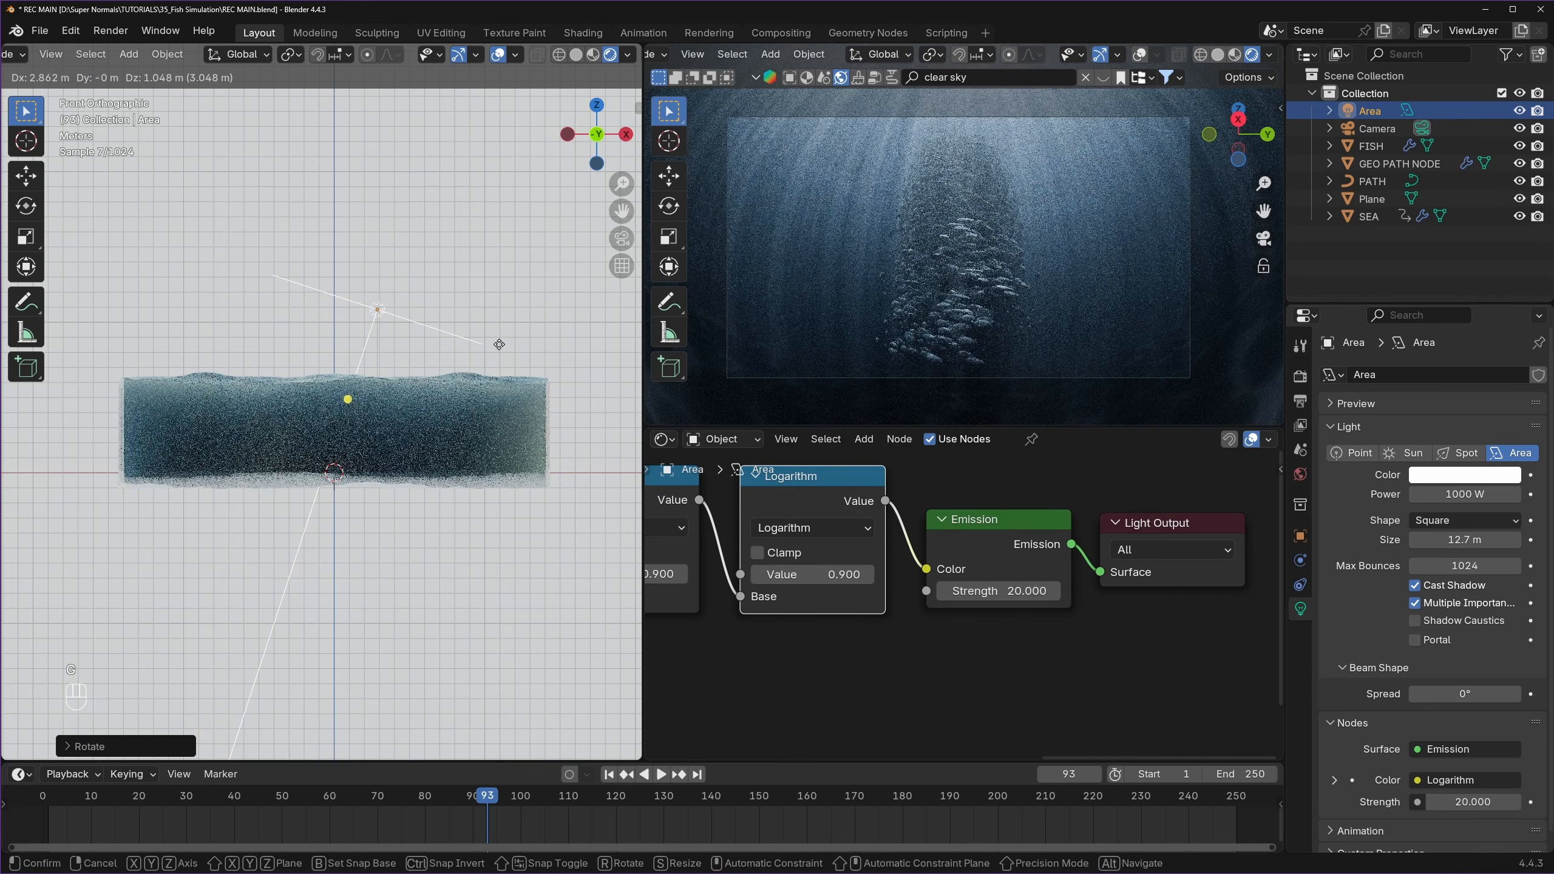
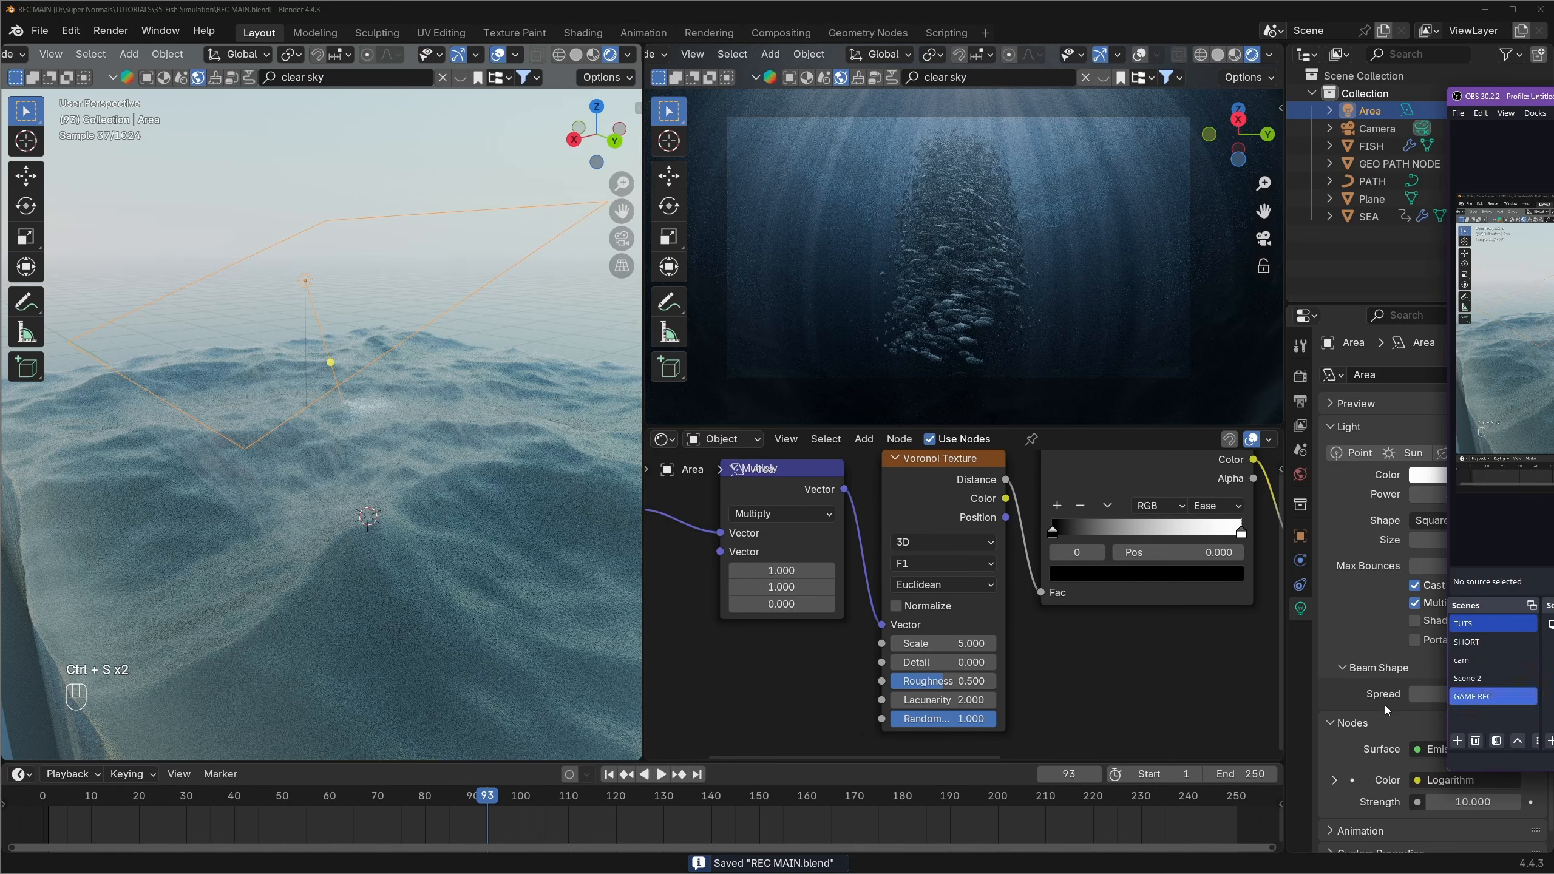
pyautogui.hotkey('ctrl', 's')
pyautogui.hotkey('ctrl', 's')
# - Switch the area light's Voronoi Texture to 4D, drive its W value with #frame/144, save the file, and play the animation
pyautogui.scroll(-3, 1009, 631)
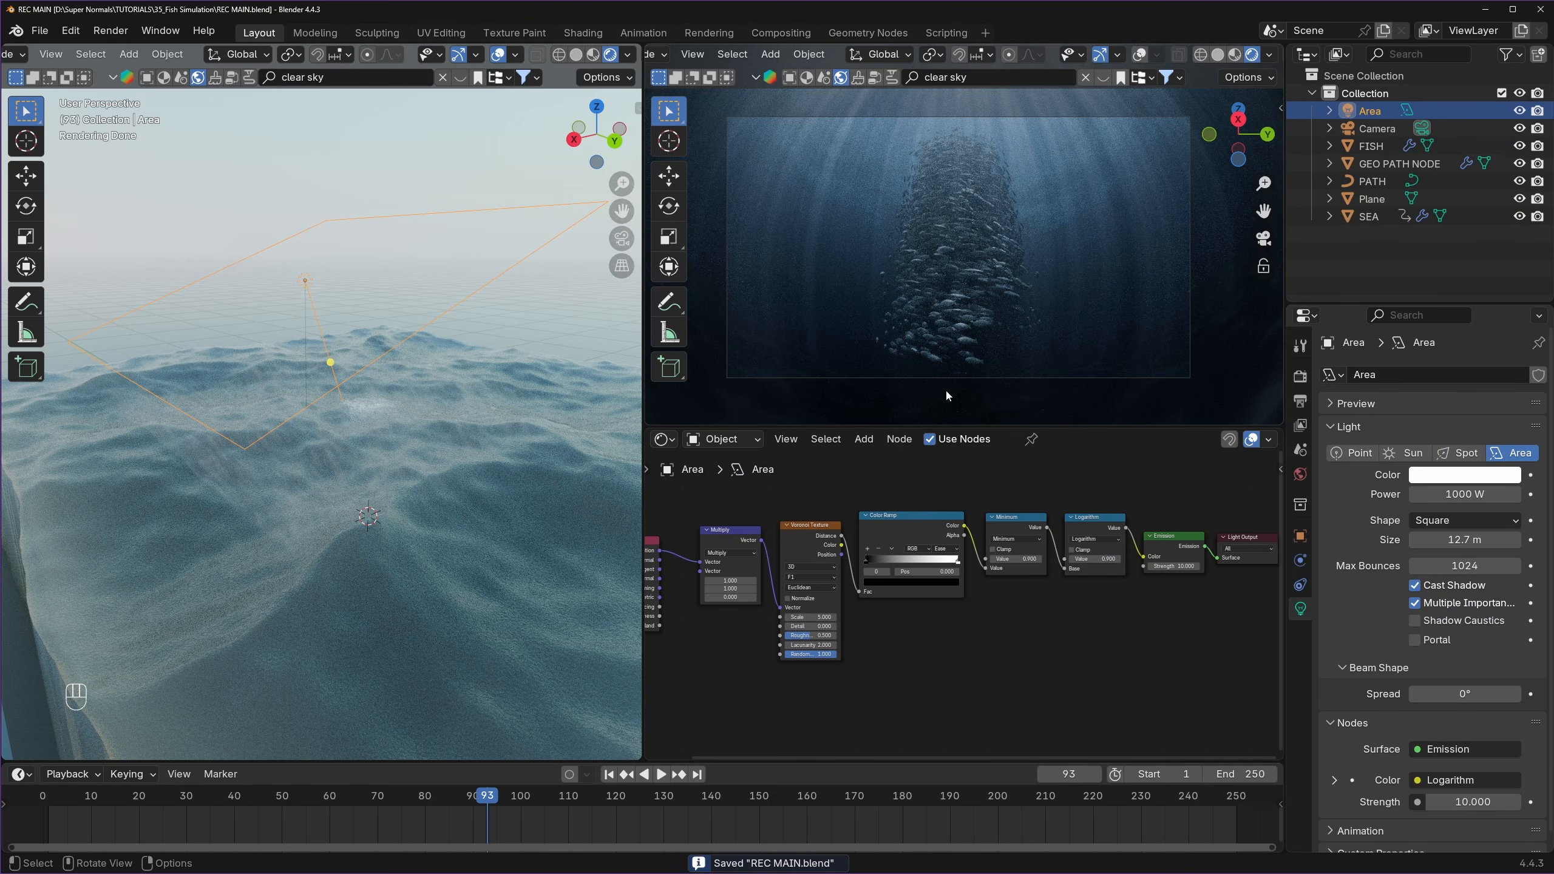
pyautogui.scroll(5, 830, 611)
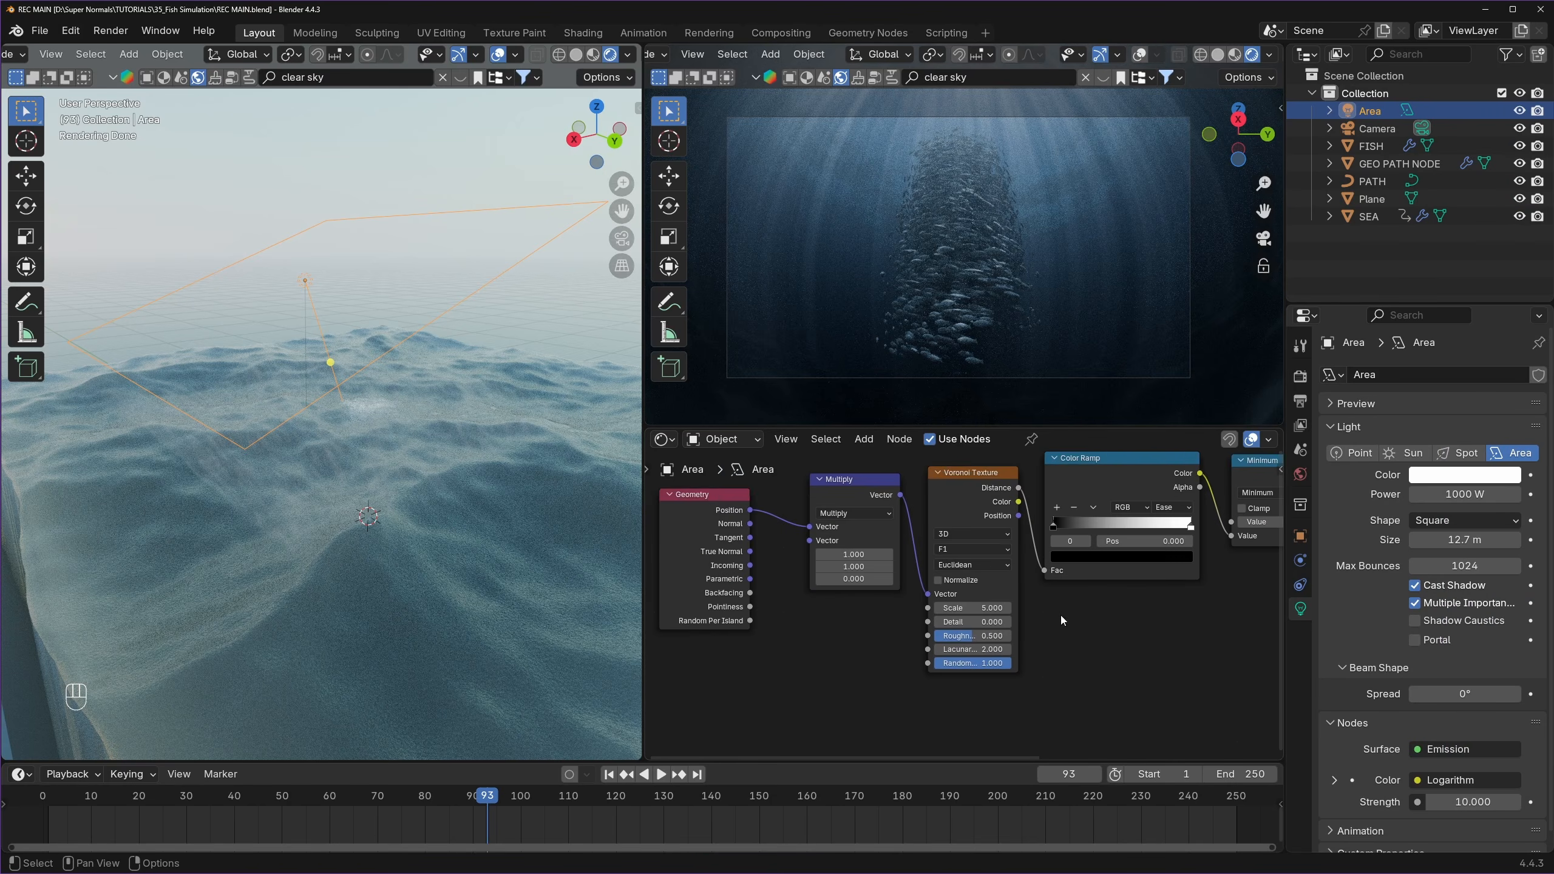
pyautogui.moveTo(1029, 569); pyautogui.dragTo(1027, 583, button='middle')
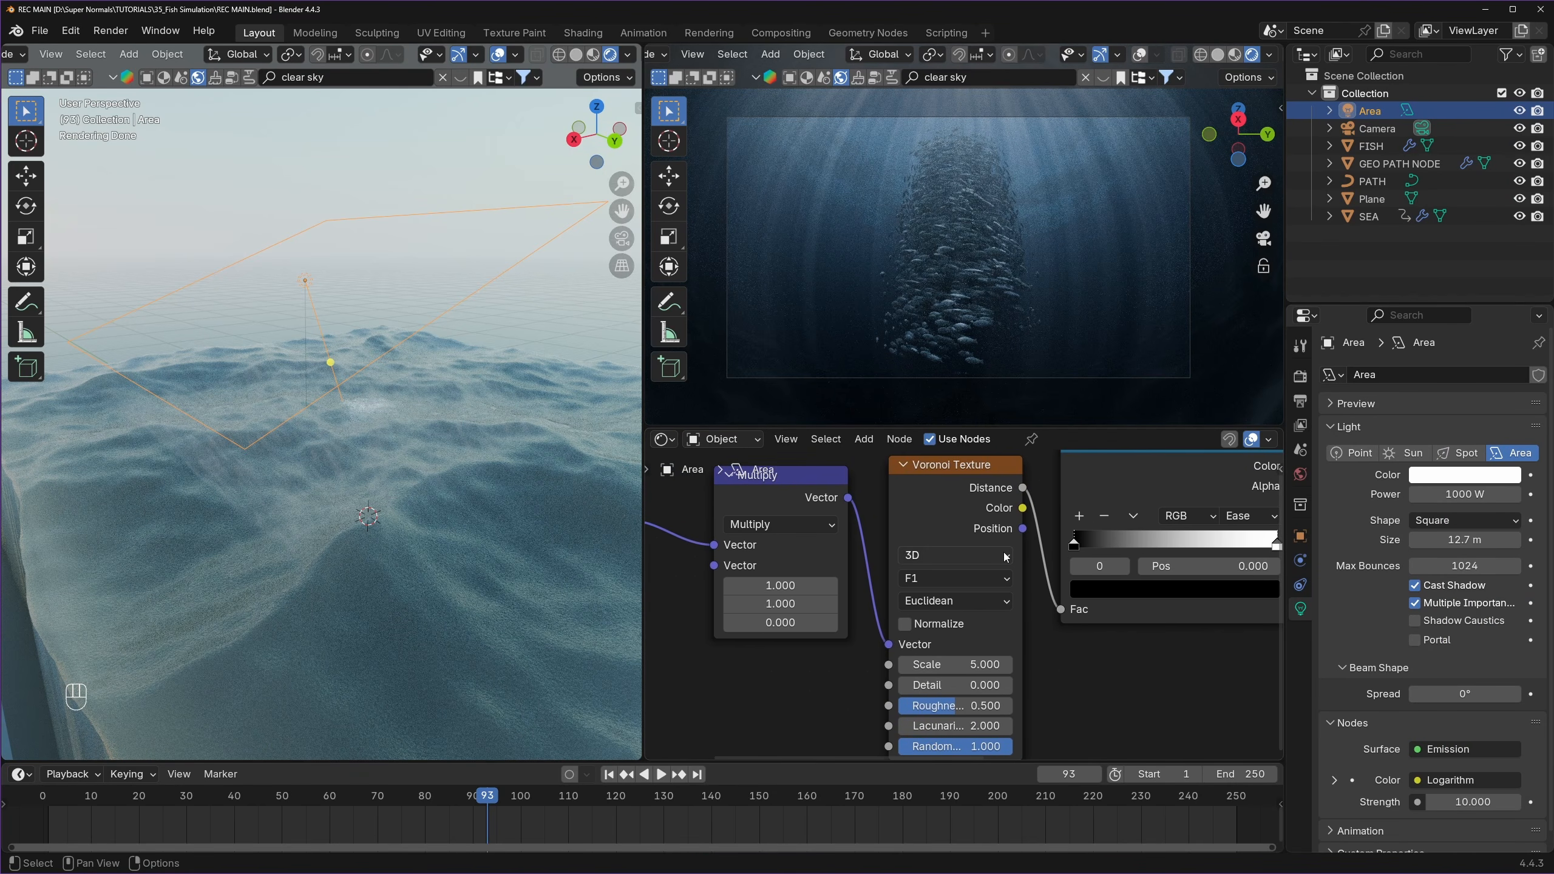
pyautogui.click(935, 556)
pyautogui.click(930, 625)
pyautogui.scroll(-2, 1040, 612)
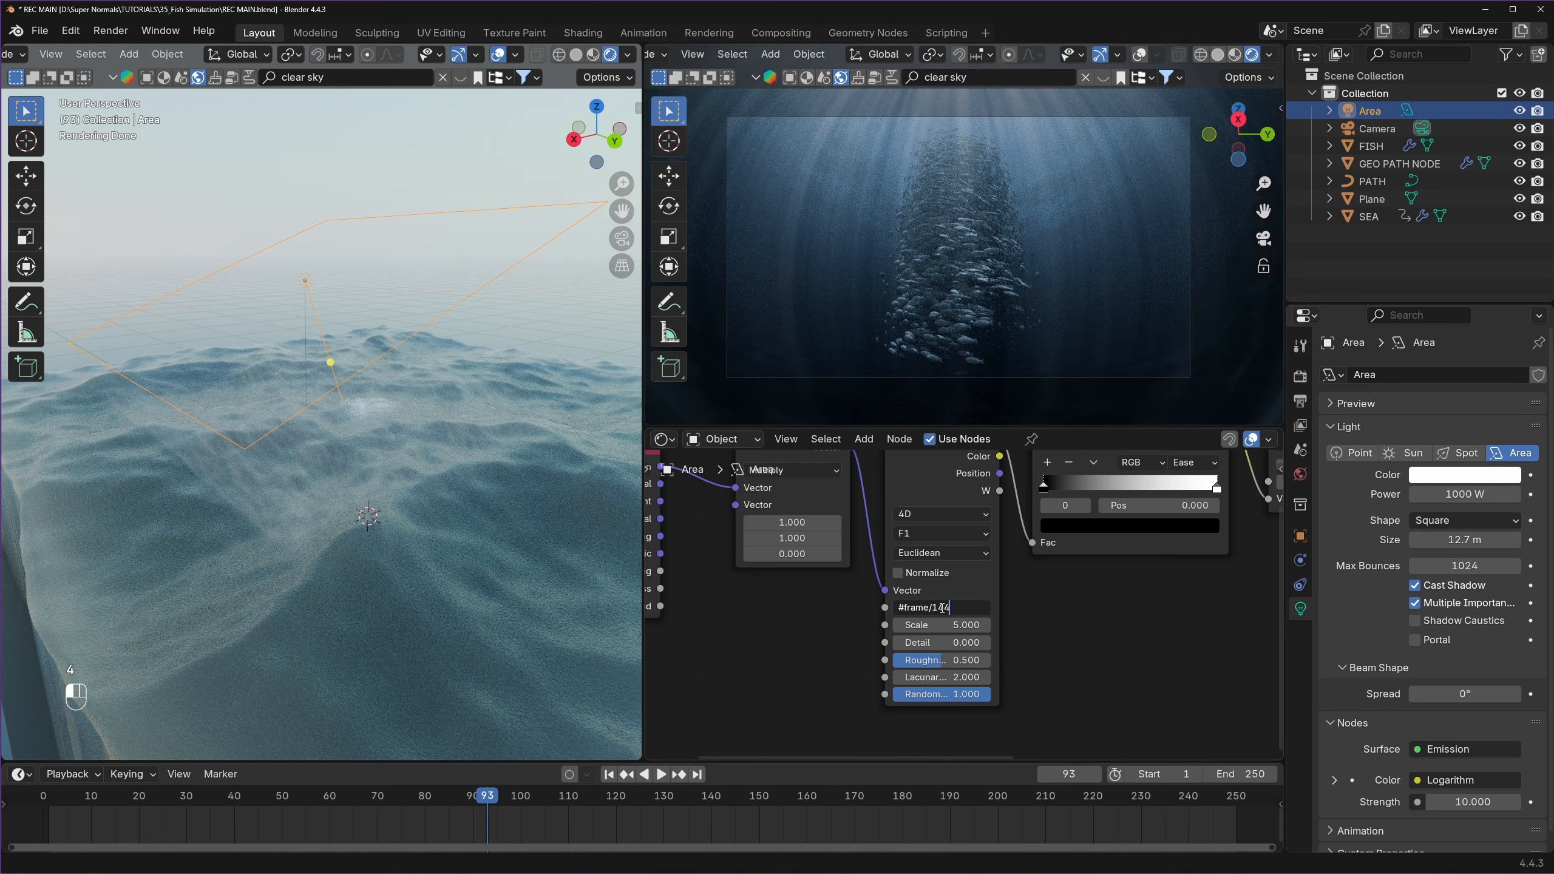
pyautogui.press('Return')
pyautogui.hotkey('ctrl', 's')
pyautogui.press('space')
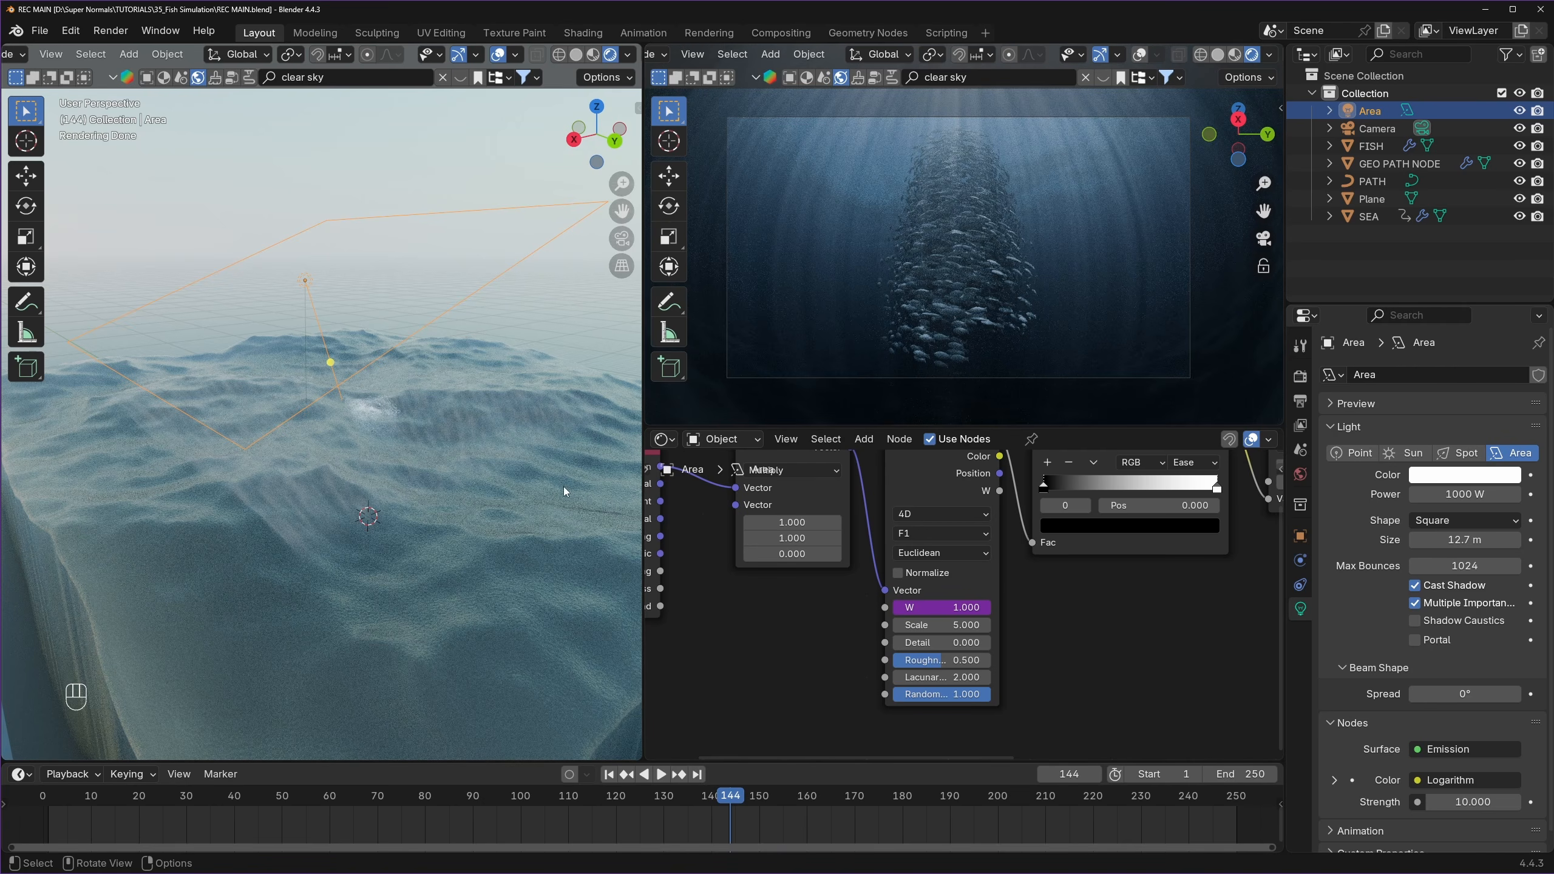
# - Enter Edit Mode on the PATH curve and extrude its upper end outward past the spiral in top view
pyautogui.scroll(3, 457, 579)
pyautogui.moveTo(456, 578); pyautogui.dragTo(426, 514, button='middle')
pyautogui.scroll(6, 426, 515)
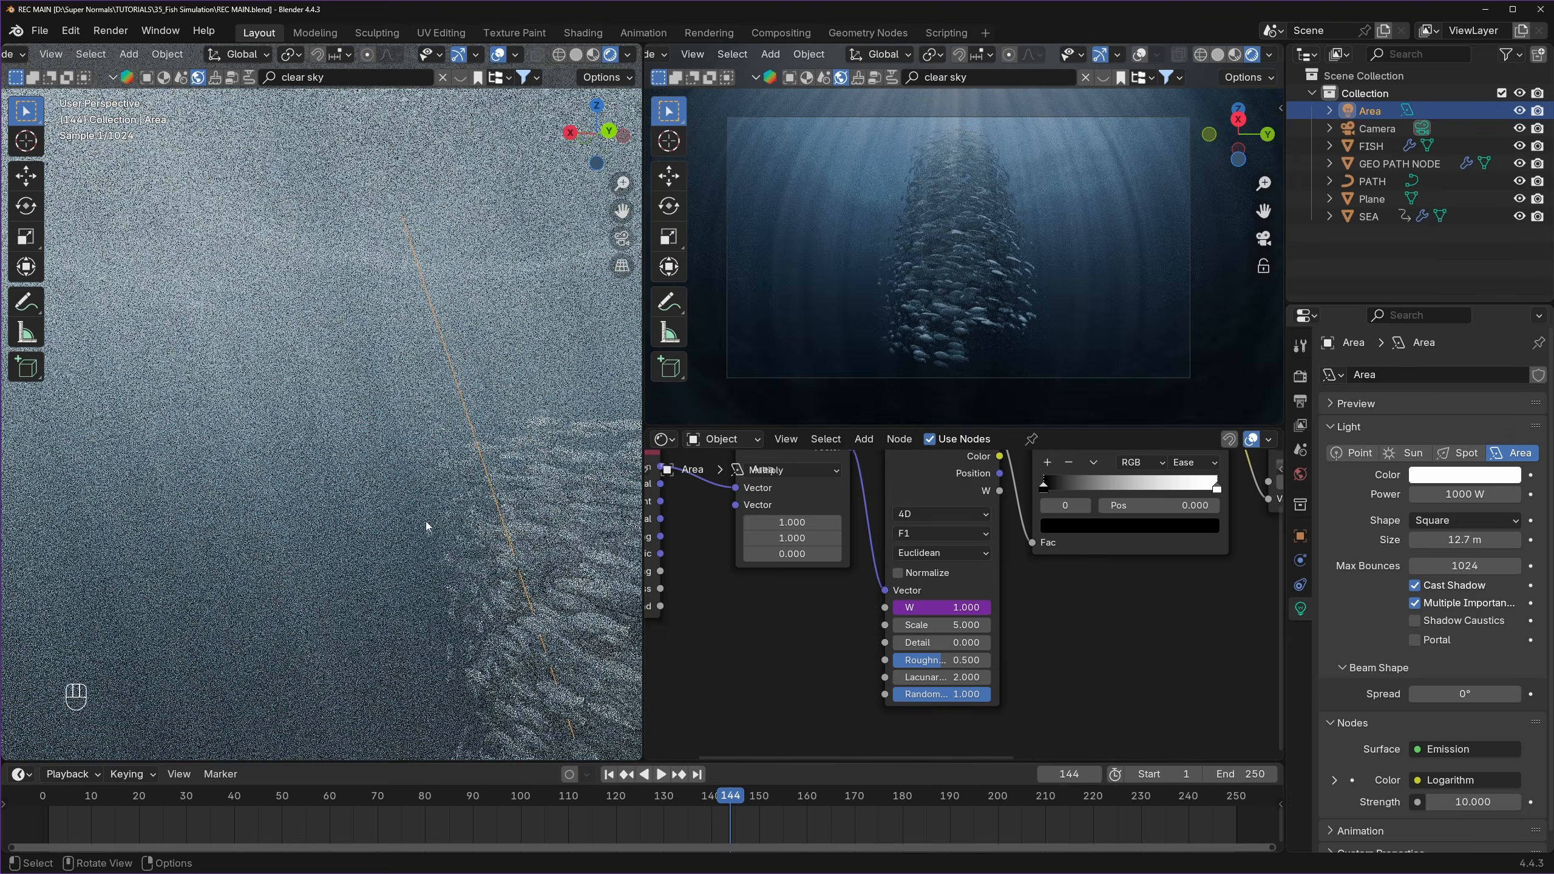
pyautogui.click(1373, 183)
pyautogui.moveTo(330, 618); pyautogui.dragTo(414, 427, button='middle')
pyautogui.press('Tab')
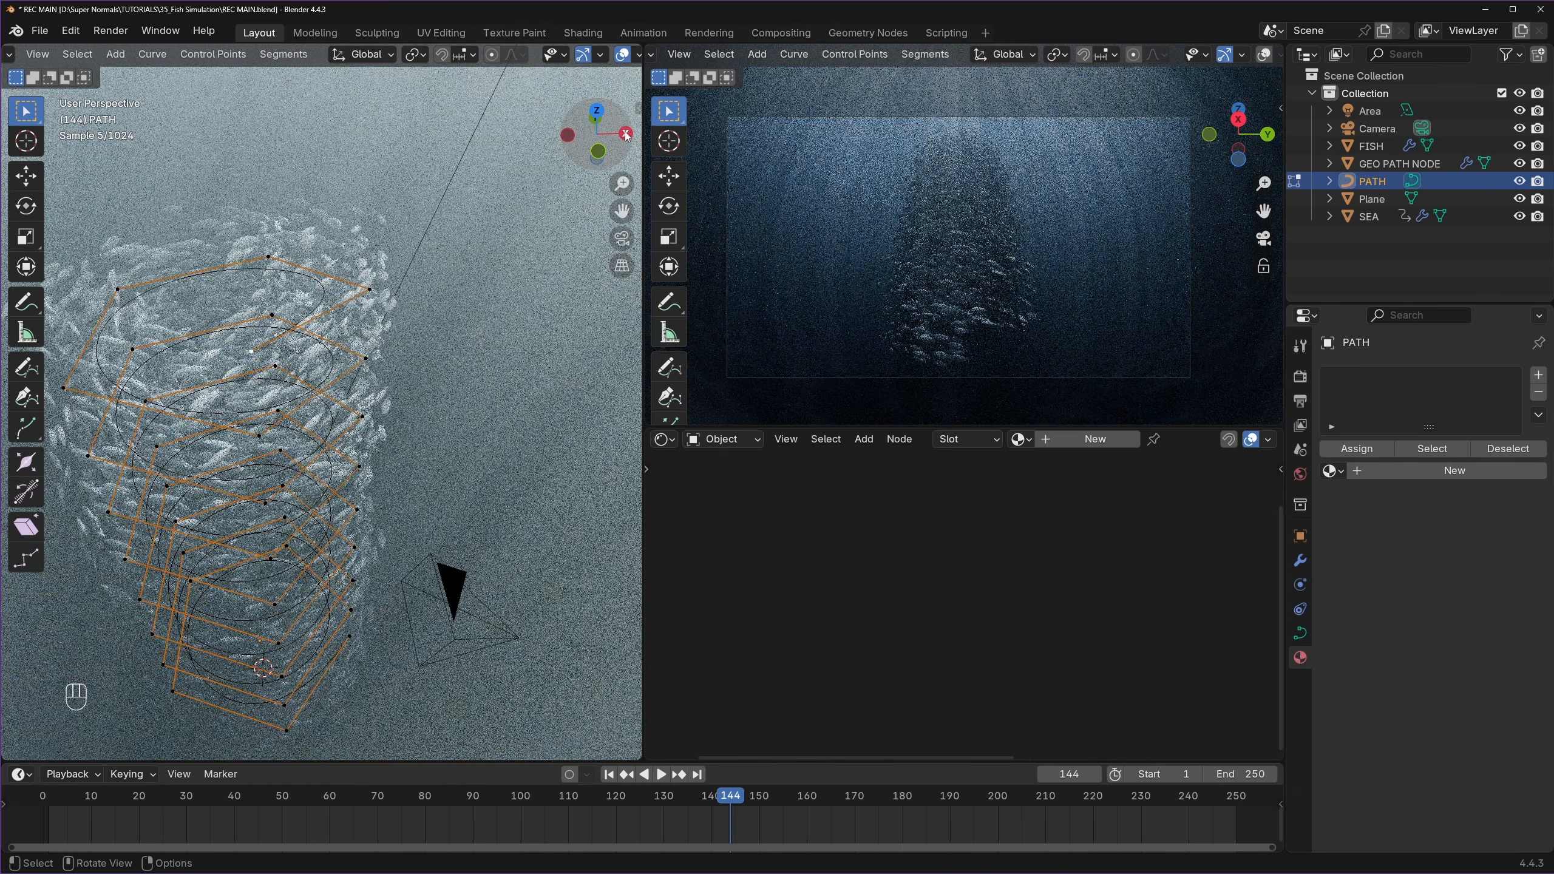
pyautogui.click(596, 118)
pyautogui.scroll(-10, 414, 375)
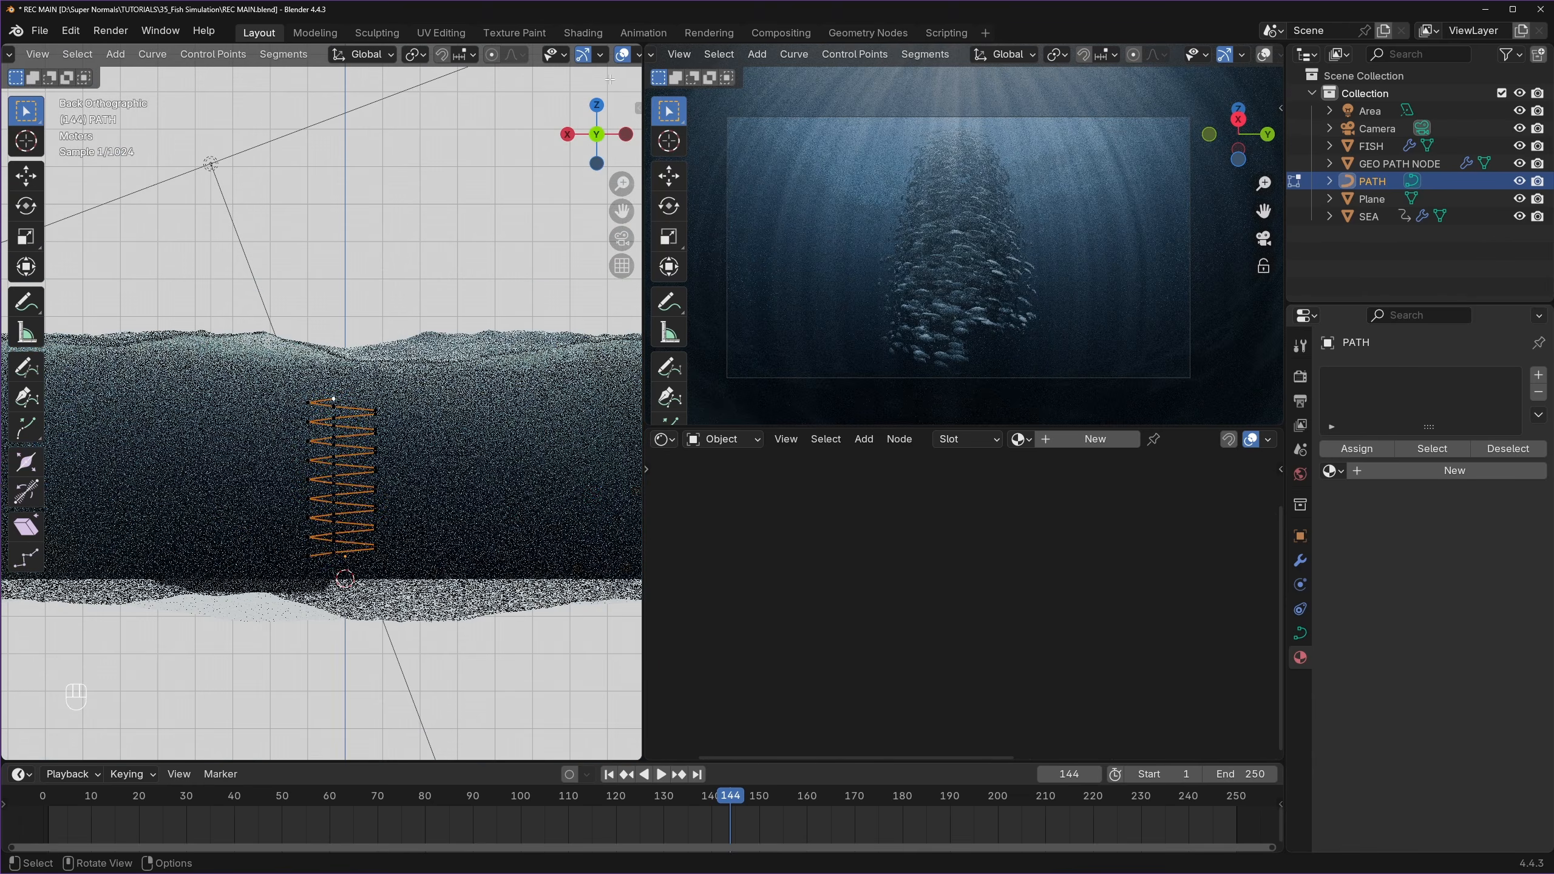
pyautogui.click(597, 104)
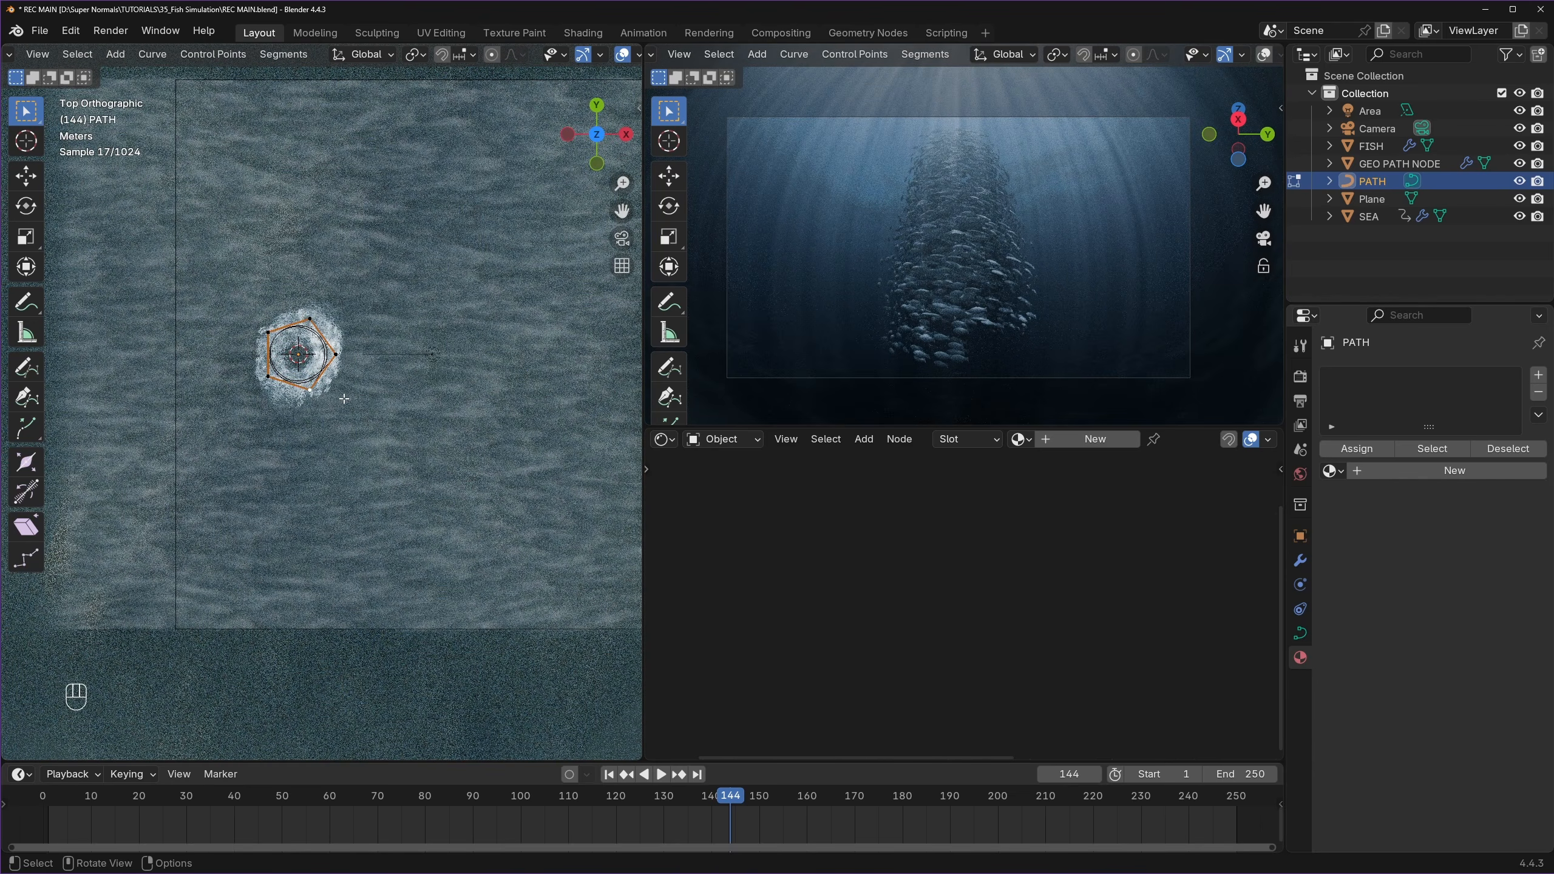
pyautogui.press('e')
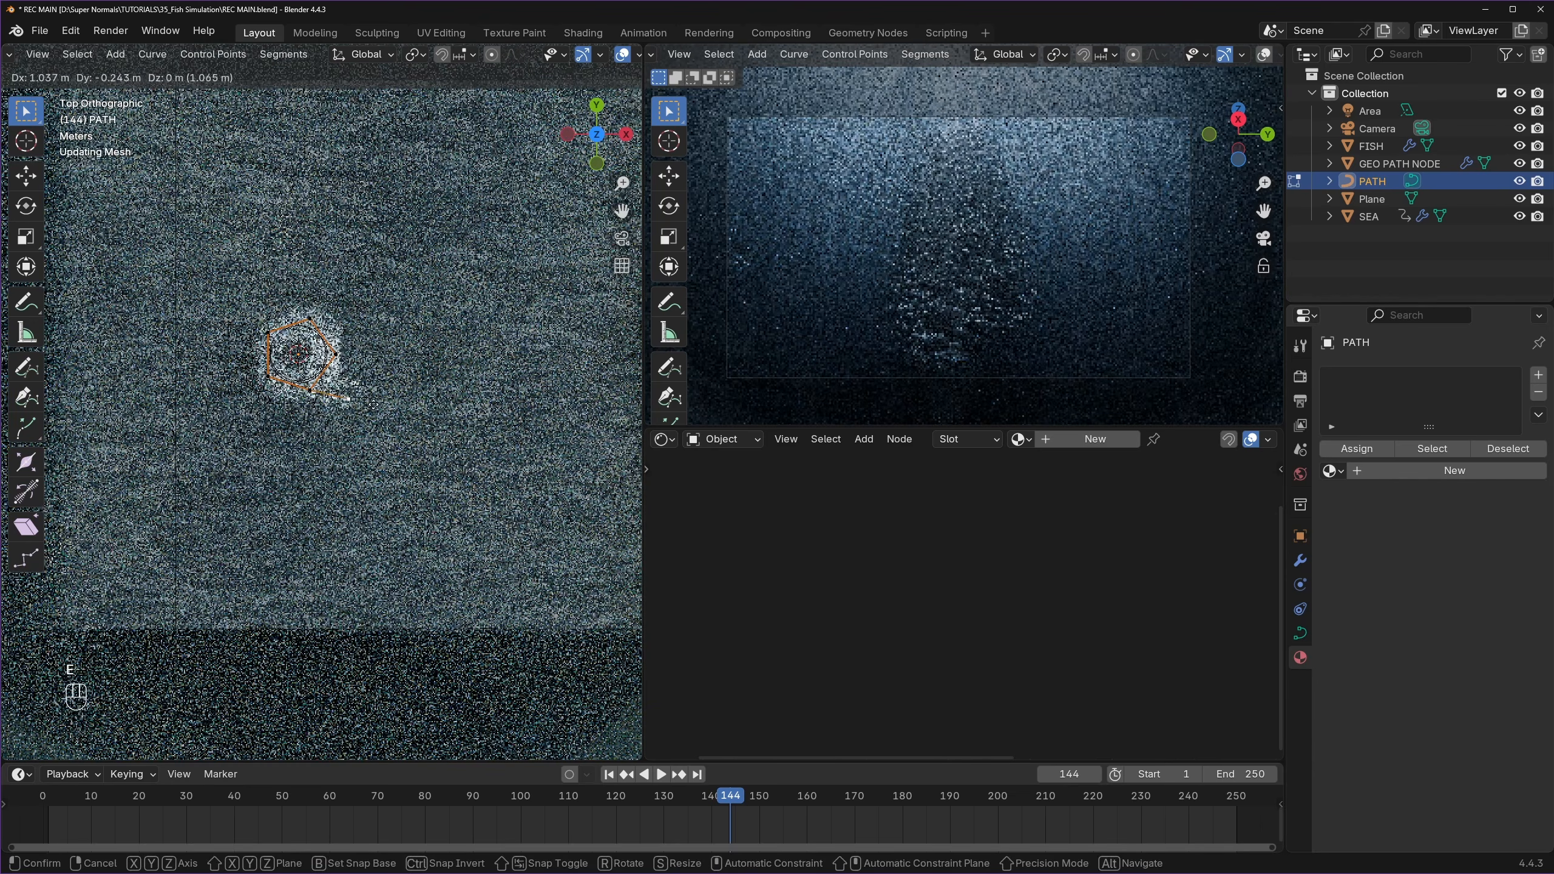
pyautogui.click(276, 406)
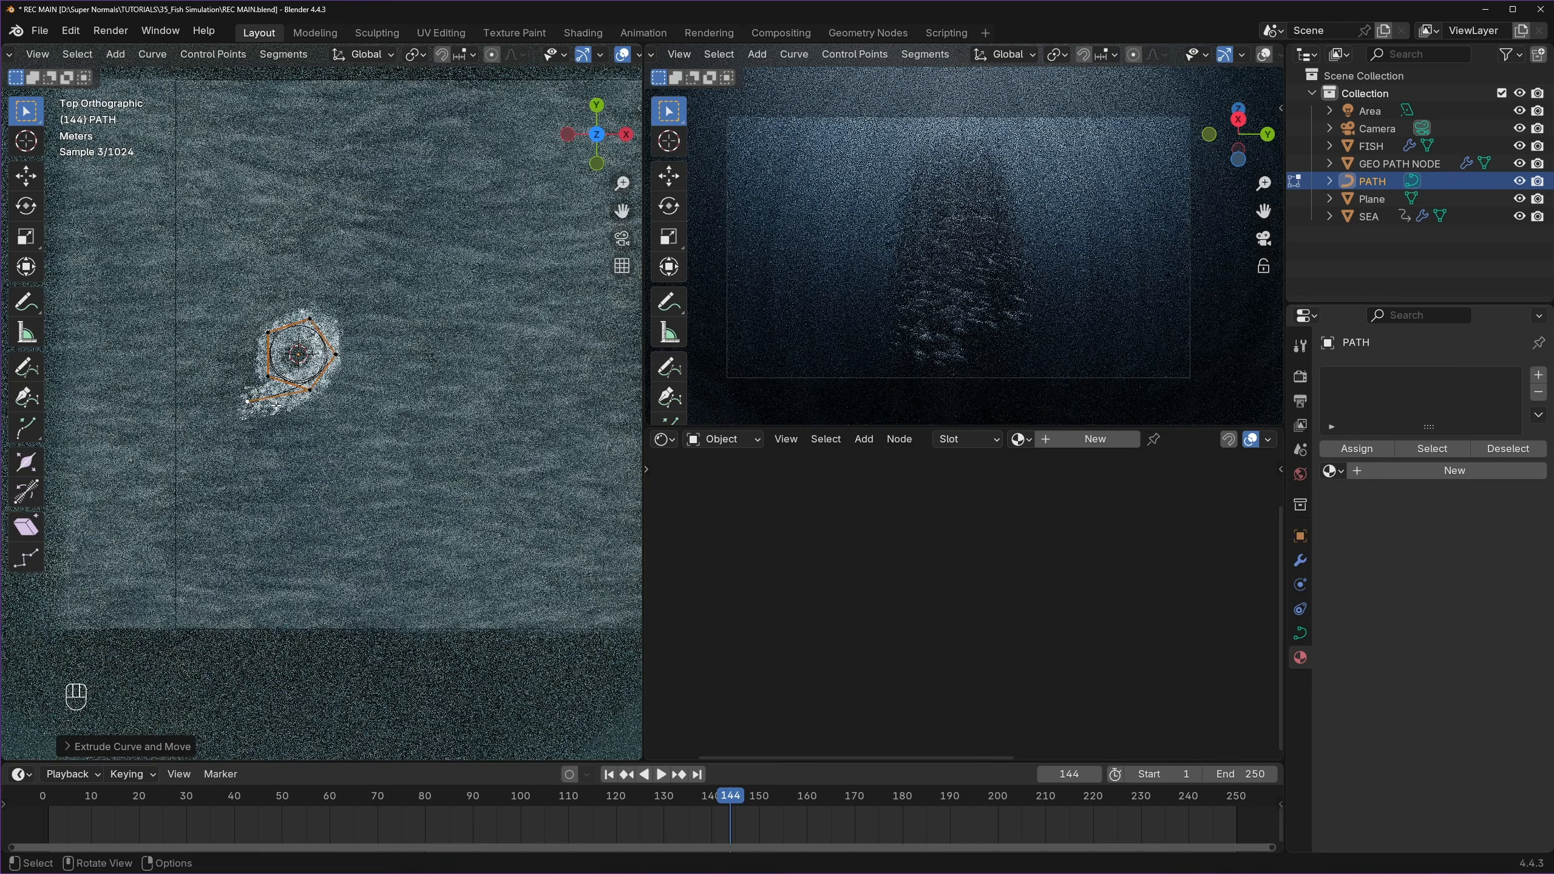
# - Extrude the lower end of the PATH curve along Y in two segments, the second rising slightly, and save the file
pyautogui.moveTo(275, 406); pyautogui.dragTo(153, 258, button='middle')
pyautogui.keyDown('shift'); pyautogui.moveTo(288, 548); pyautogui.dragTo(367, 437, button='middle'); pyautogui.keyUp('shift')
pyautogui.scroll(-2, 332, 444)
pyautogui.click(593, 136)
pyautogui.scroll(-2, 367, 386)
pyautogui.press('e')
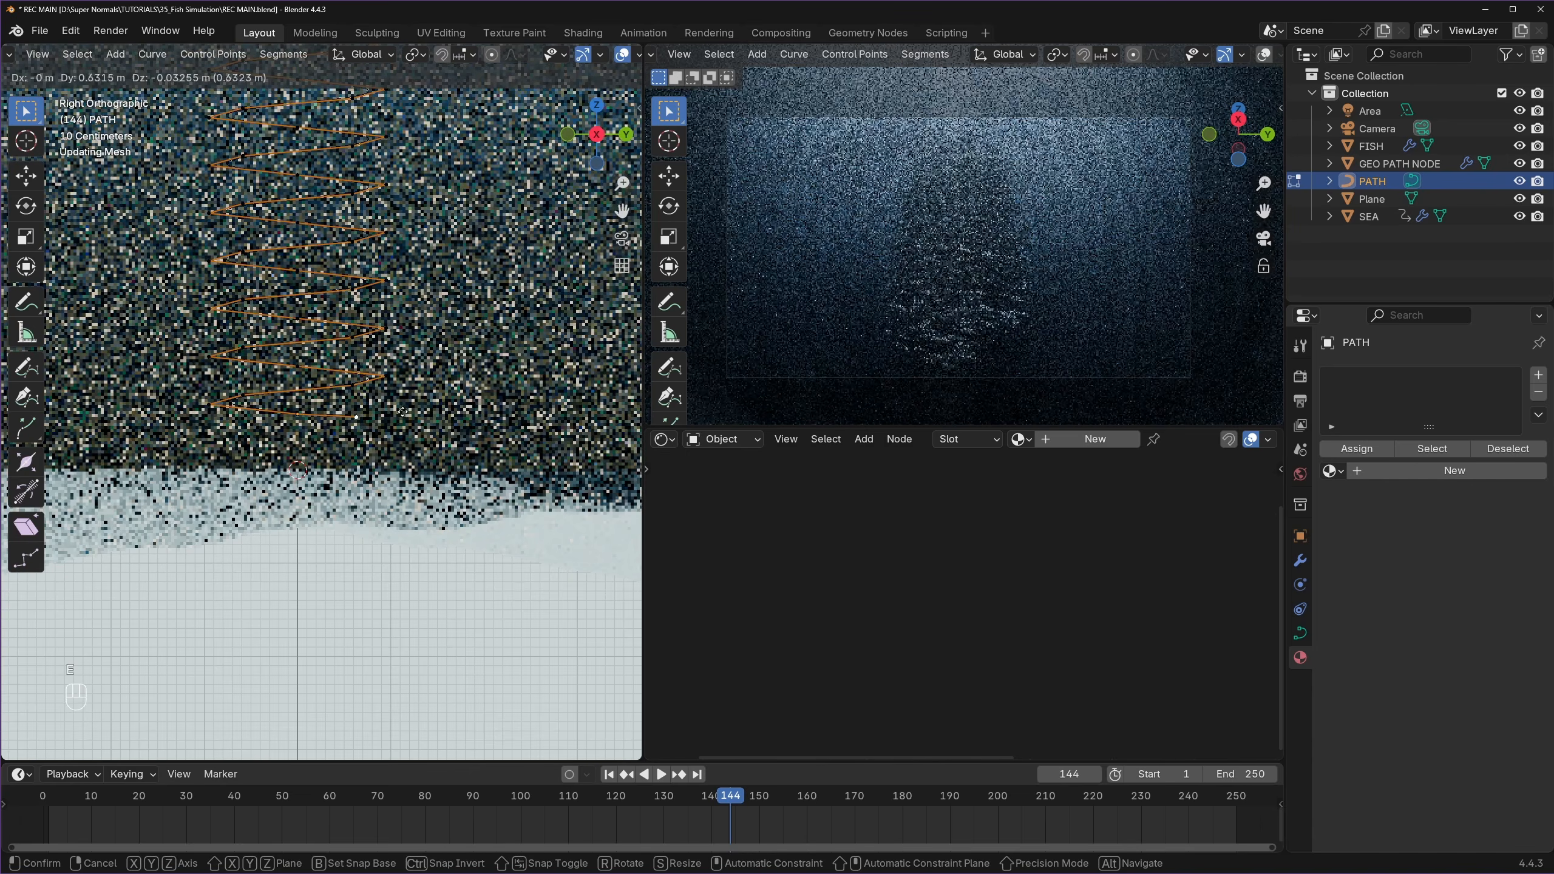
pyautogui.click(489, 405)
pyautogui.keyDown('shift'); pyautogui.moveTo(489, 405); pyautogui.dragTo(275, 405, button='middle'); pyautogui.keyUp('shift')
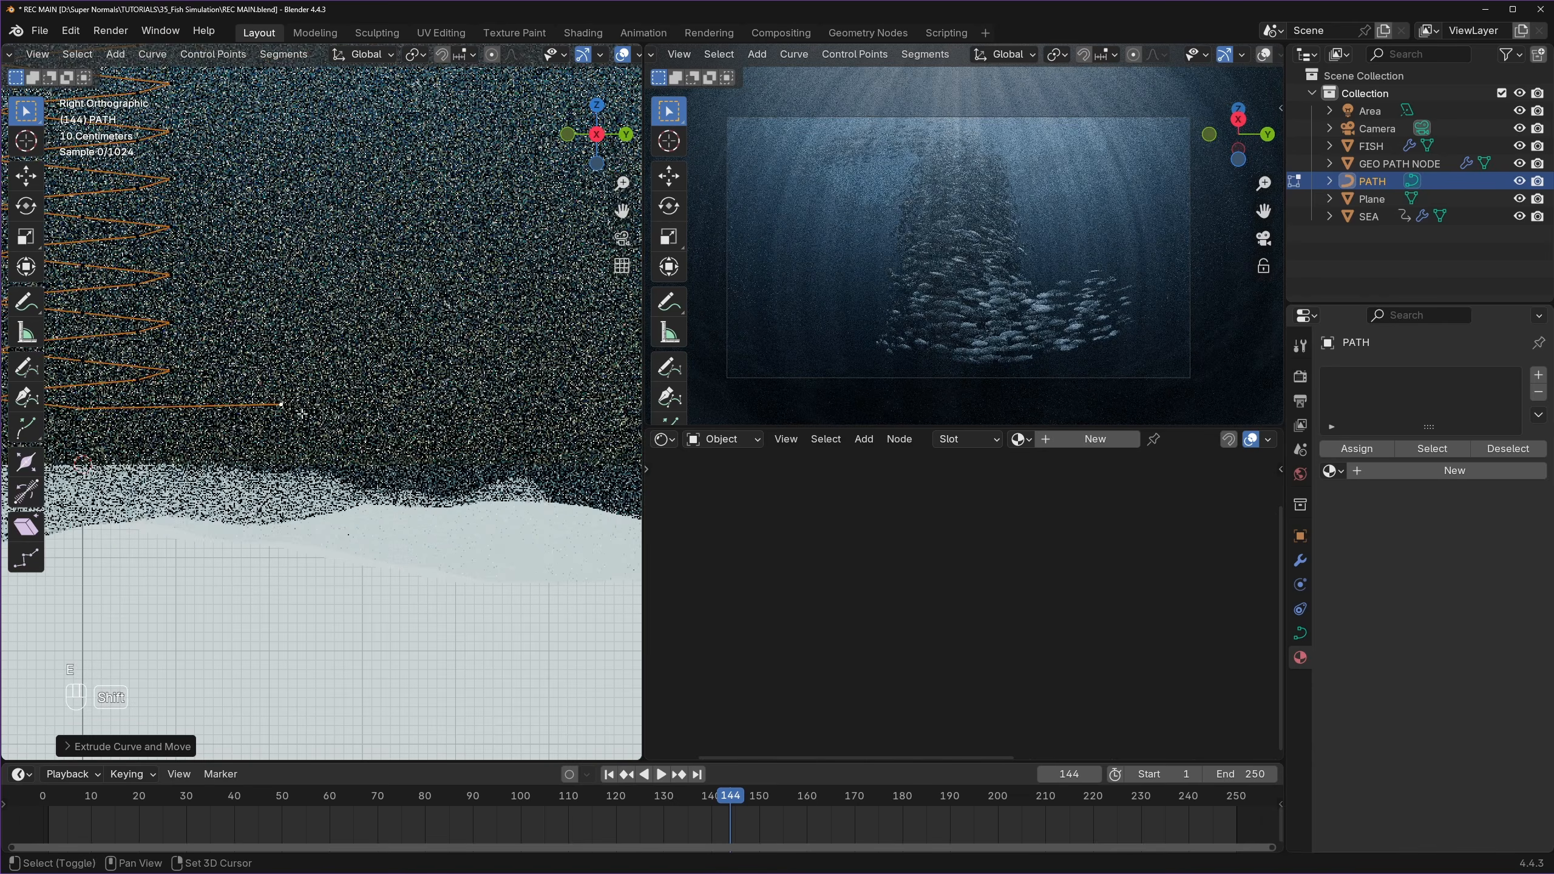
pyautogui.press('e')
pyautogui.click(499, 395)
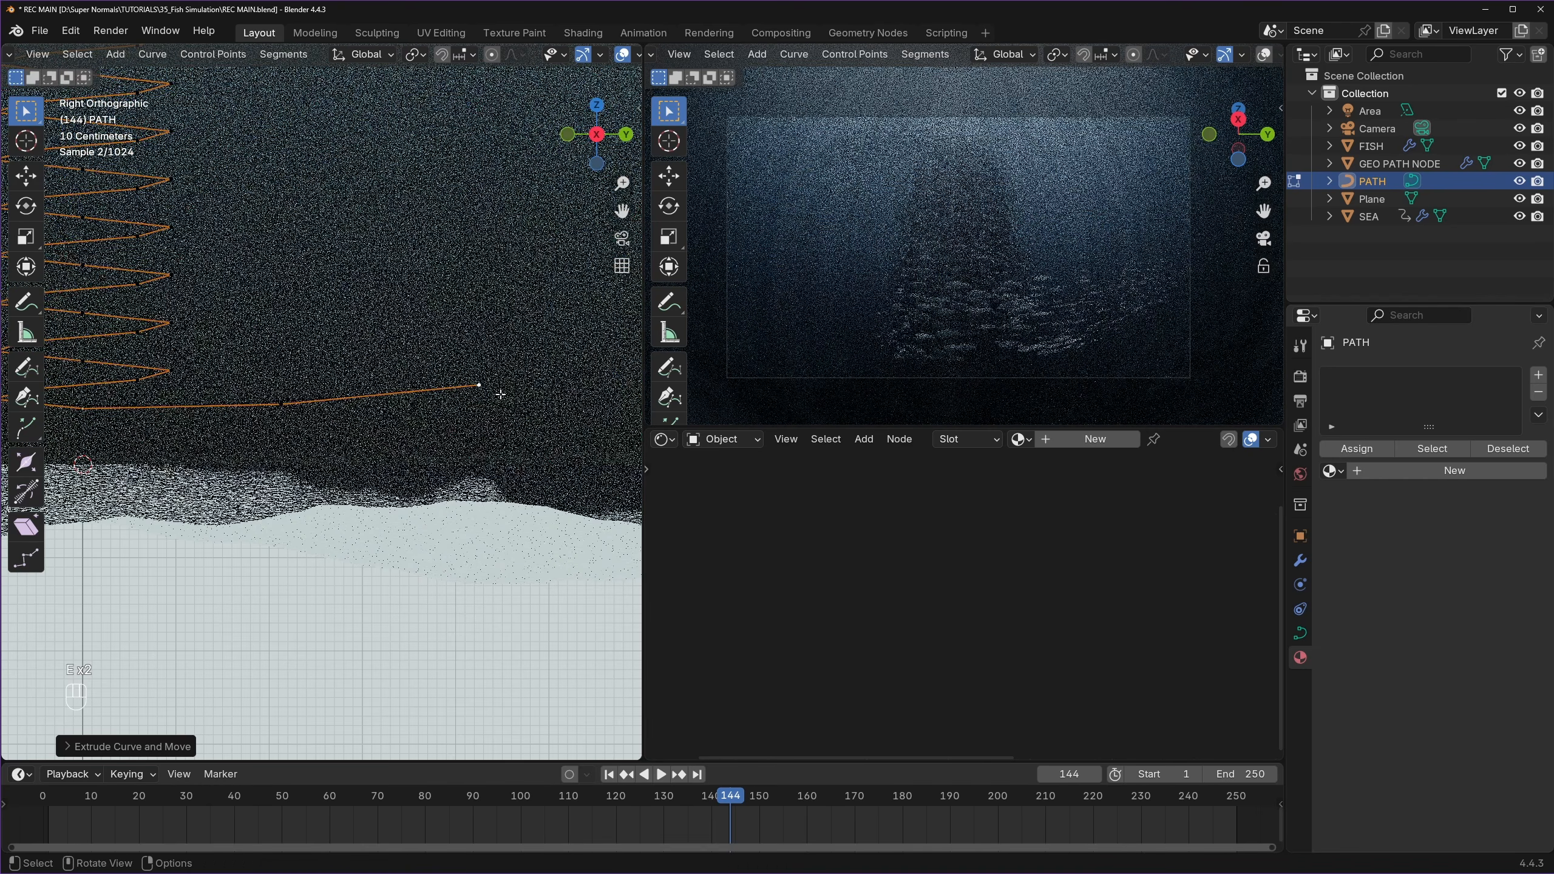
pyautogui.hotkey('ctrl', 's')
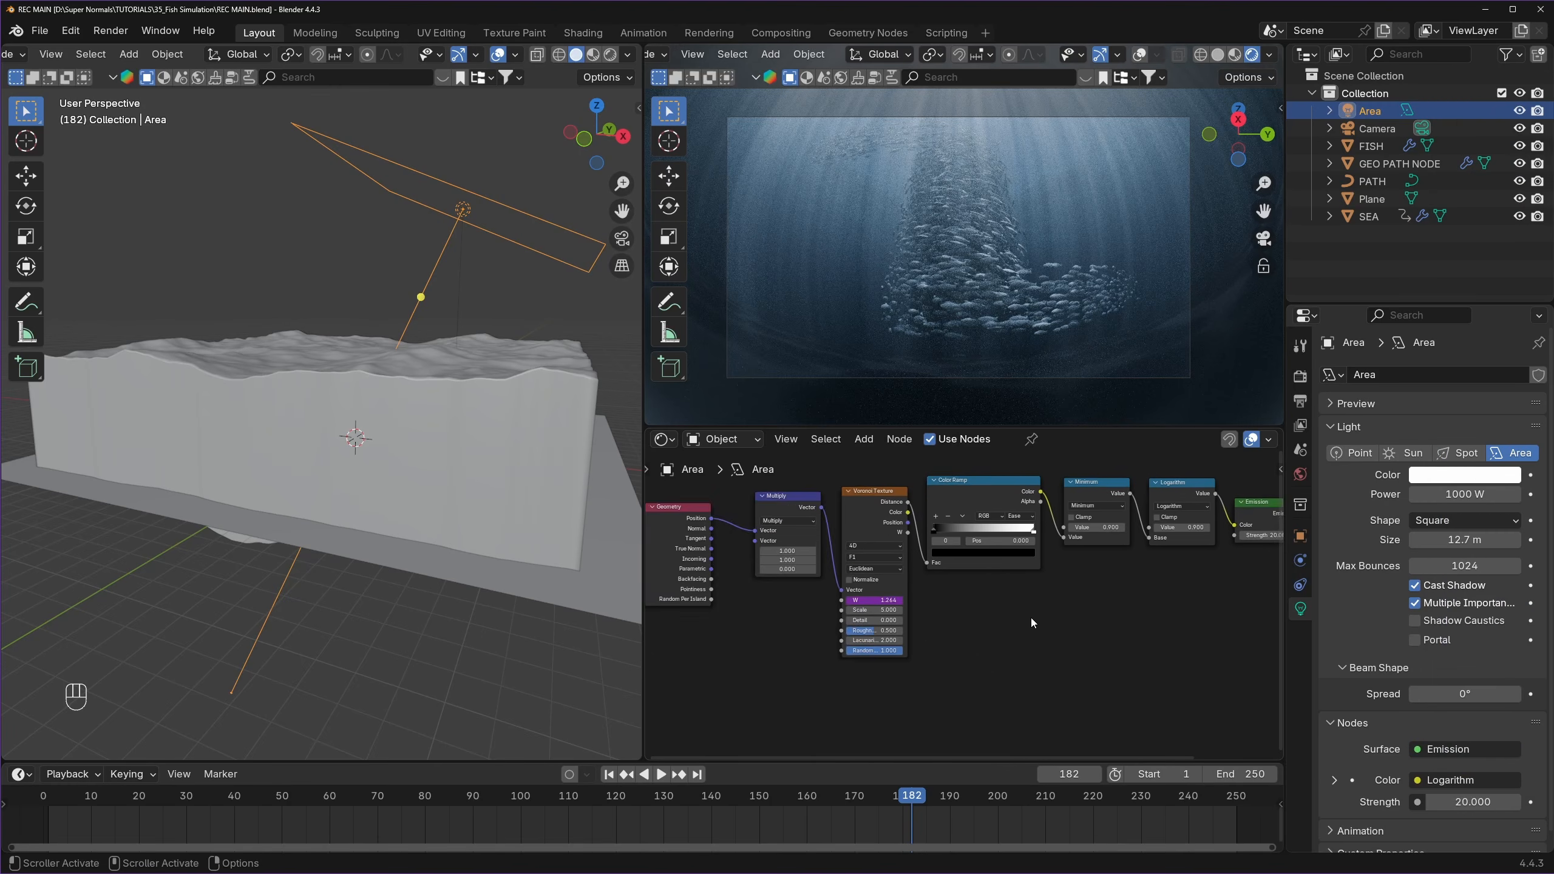
# - Set the area light's Voronoi Texture Scale to 2 and save the file
pyautogui.moveTo(936, 638); pyautogui.dragTo(1034, 642, button='middle')
pyautogui.scroll(3, 1034, 642)
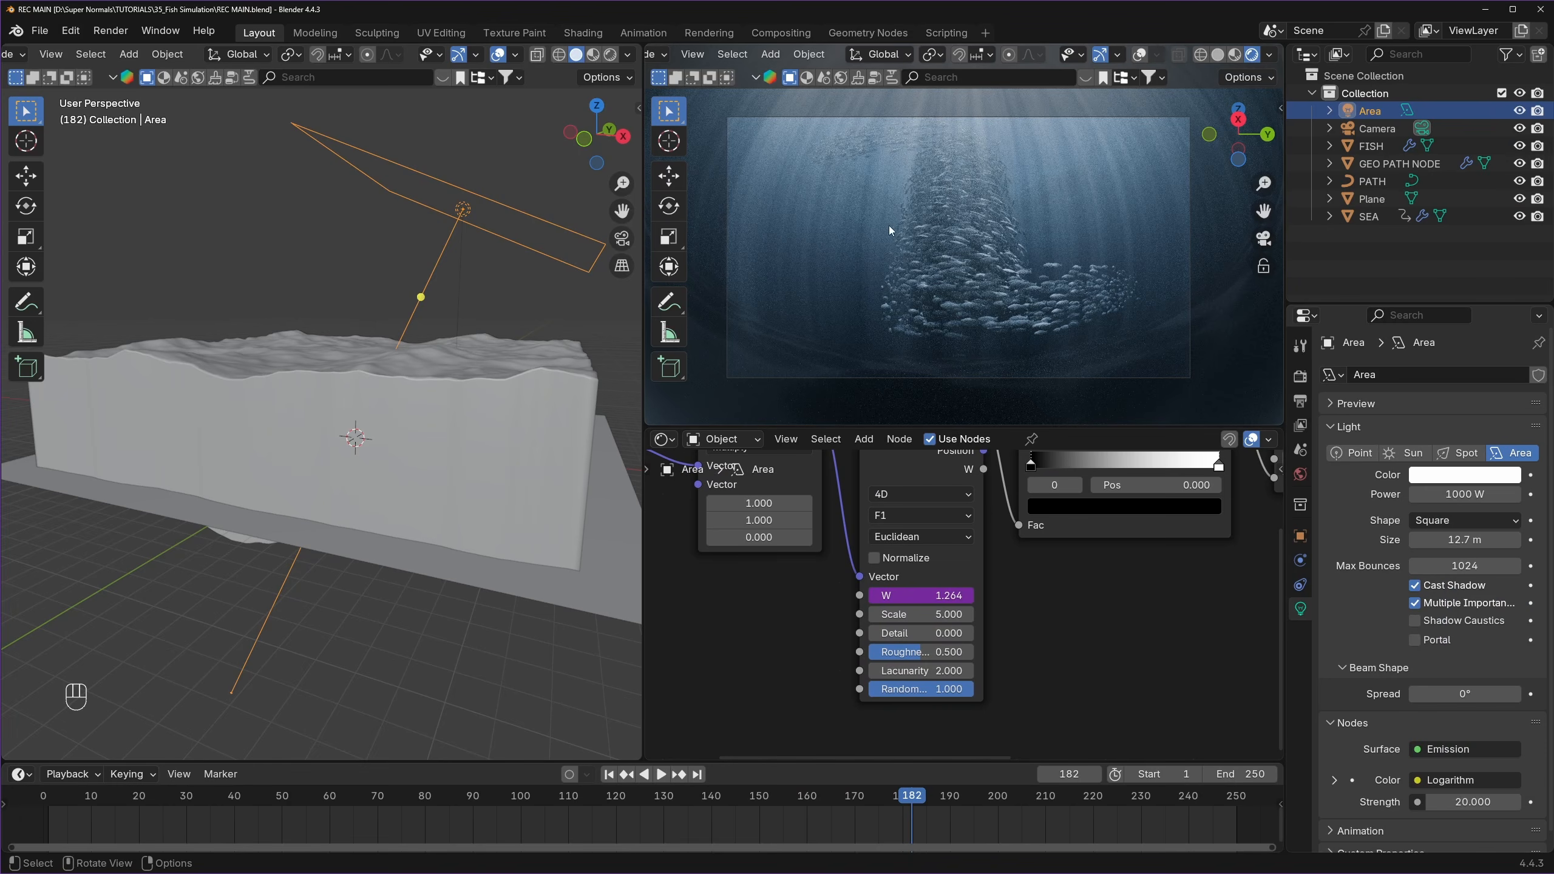
pyautogui.click(924, 614)
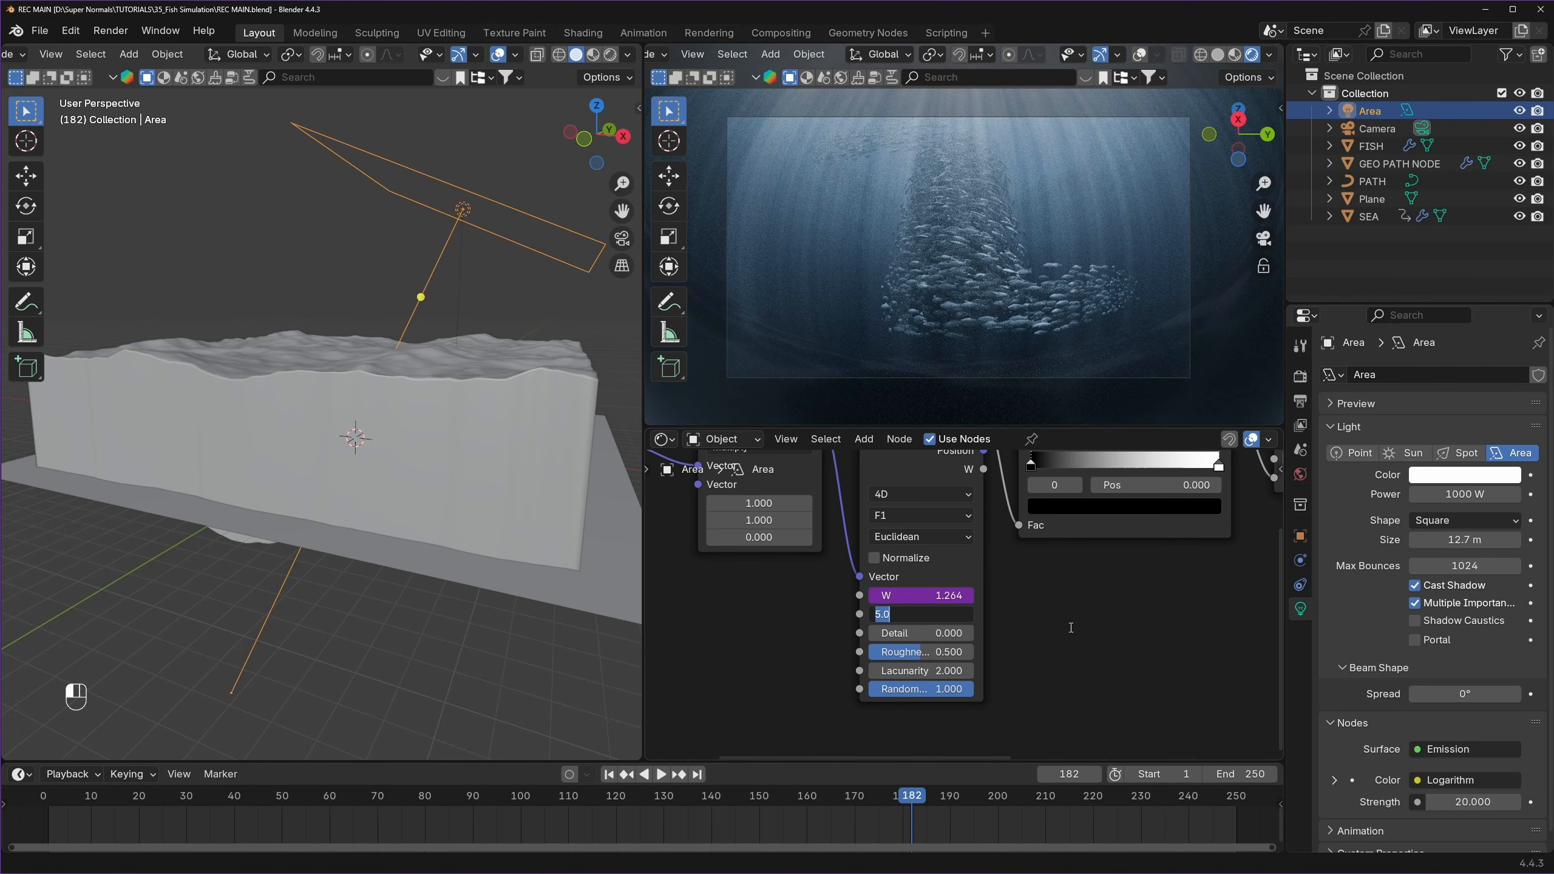
pyautogui.write('2')
pyautogui.press('Return')
pyautogui.hotkey('ctrl', 's')
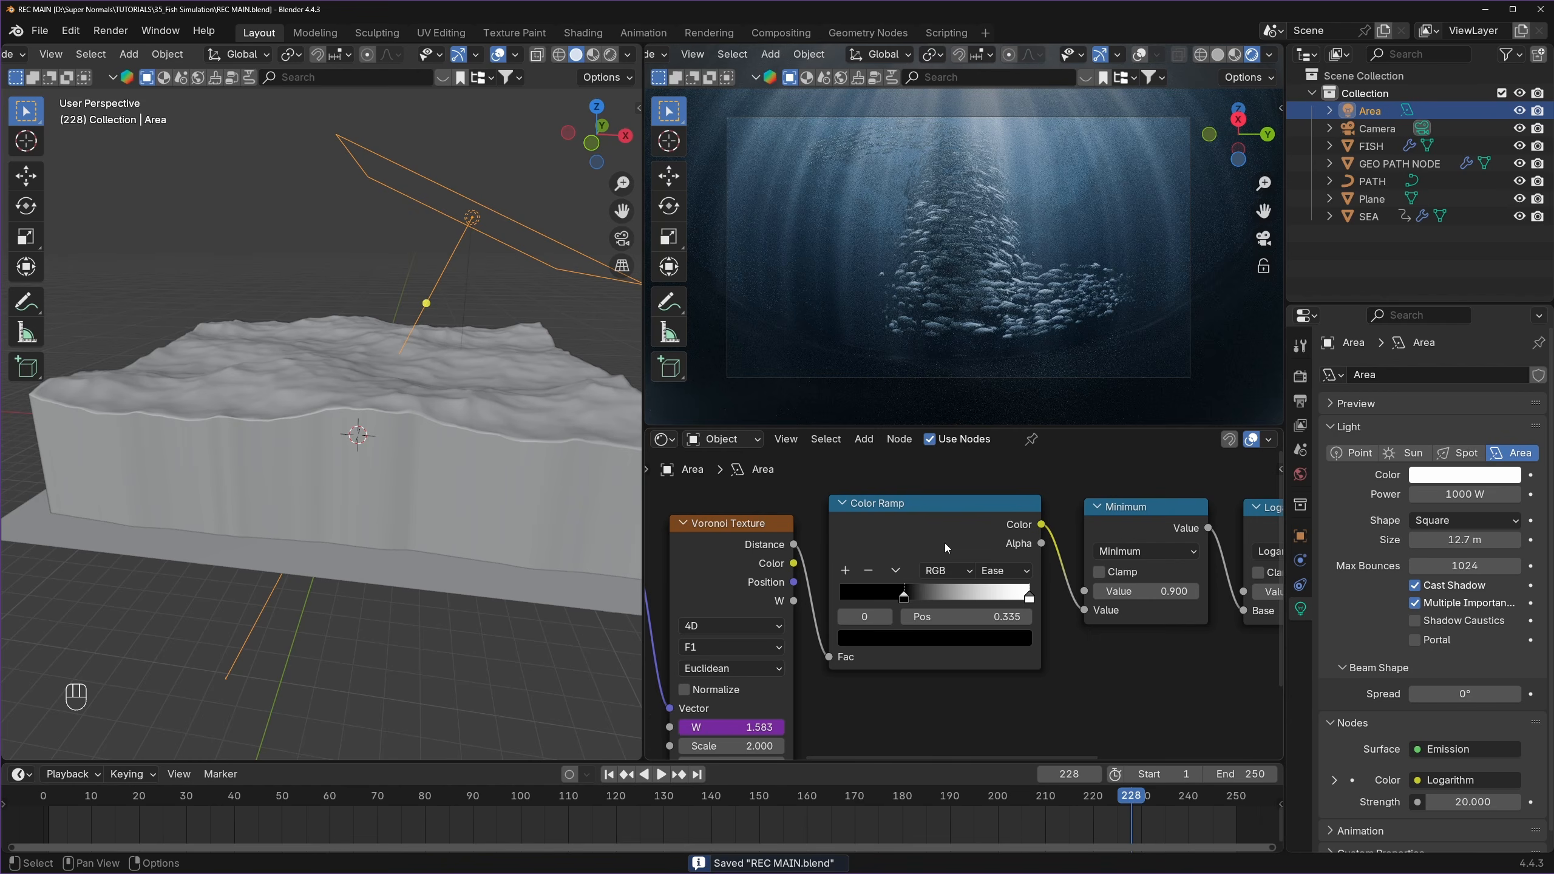
# - Move the Color Ramp's black stop to position 0.414 and save the file
pyautogui.moveTo(893, 597); pyautogui.dragTo(921, 596)
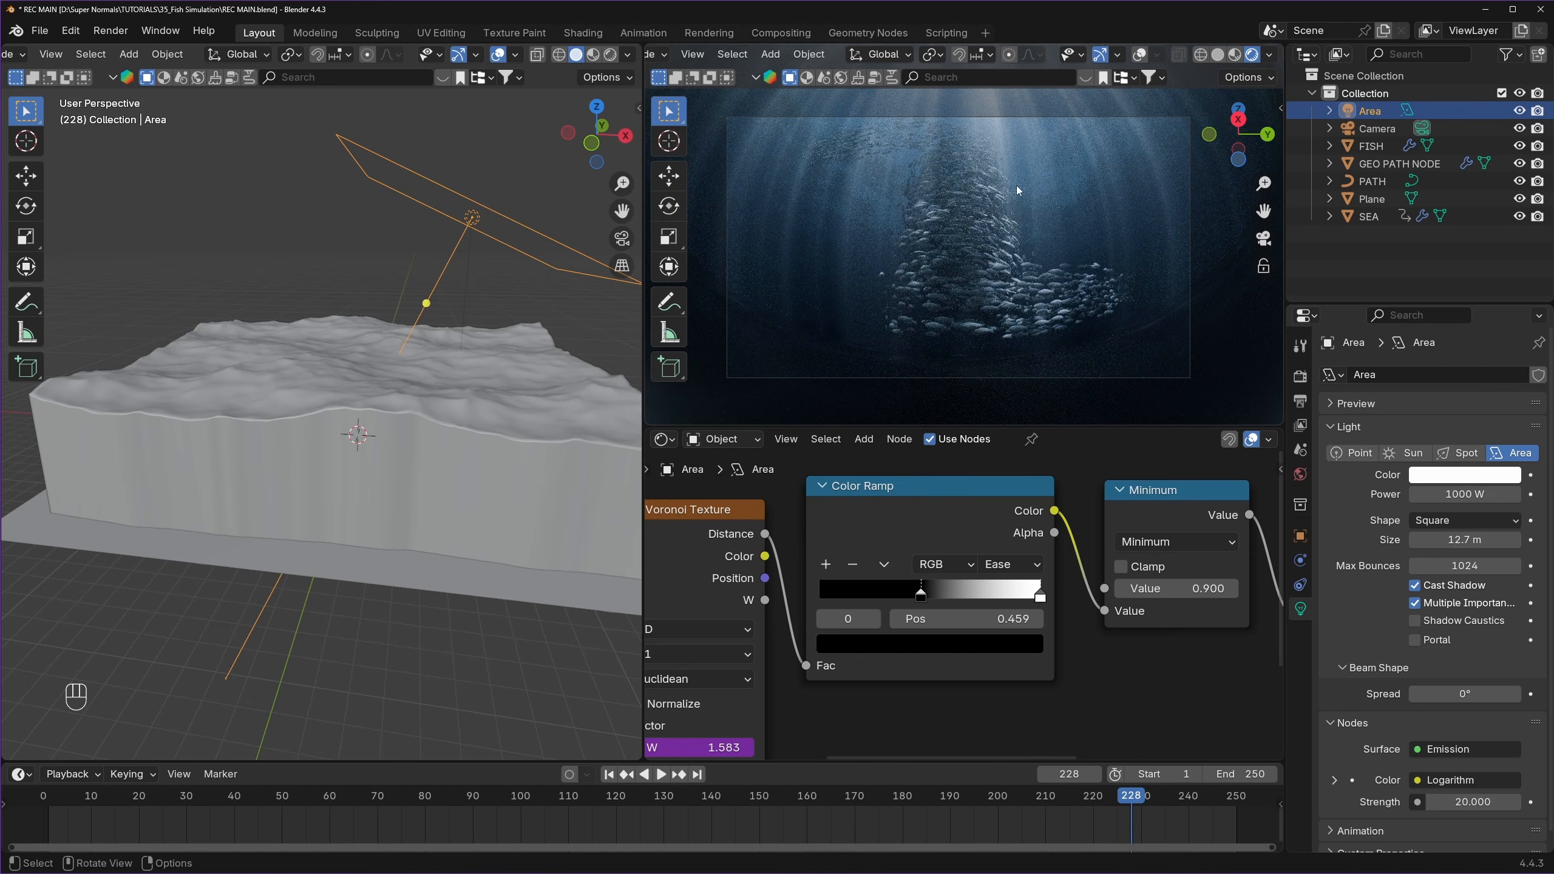
pyautogui.moveTo(920, 600); pyautogui.dragTo(911, 598)
pyautogui.hotkey('ctrl', 's')
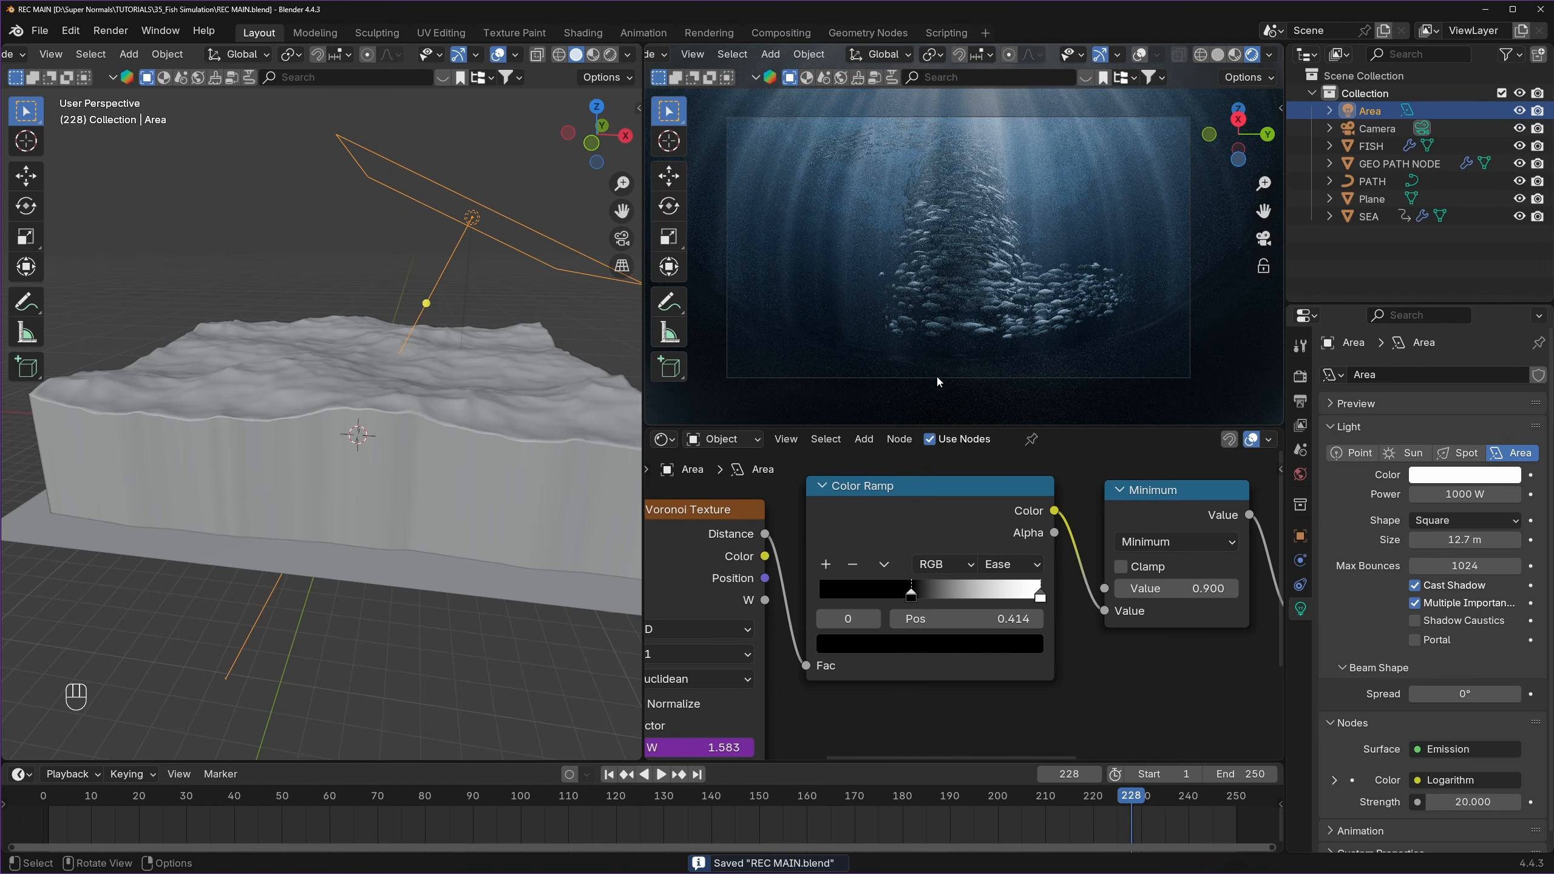
# - Reposition the black floor plane vertically along Z near the base of the sea and save the file
pyautogui.moveTo(420, 602); pyautogui.dragTo(393, 257, button='middle')
pyautogui.click(444, 445)
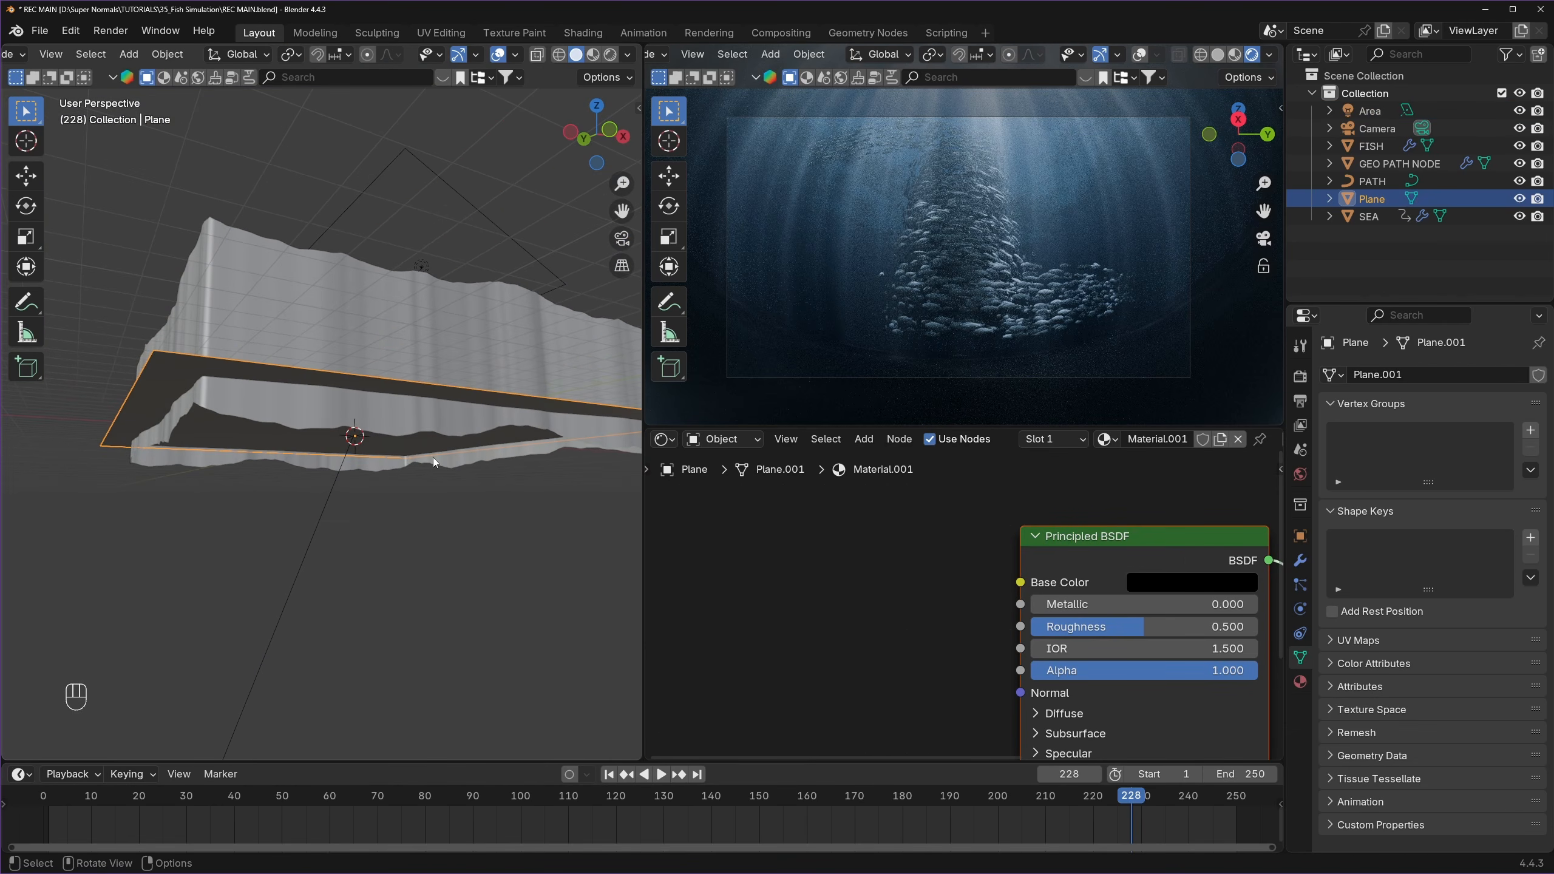
pyautogui.press('g')
pyautogui.press('z')
pyautogui.click(419, 434)
pyautogui.hotkey('ctrl', 's')
pyautogui.press('g')
pyautogui.press('z')
pyautogui.click(447, 432)
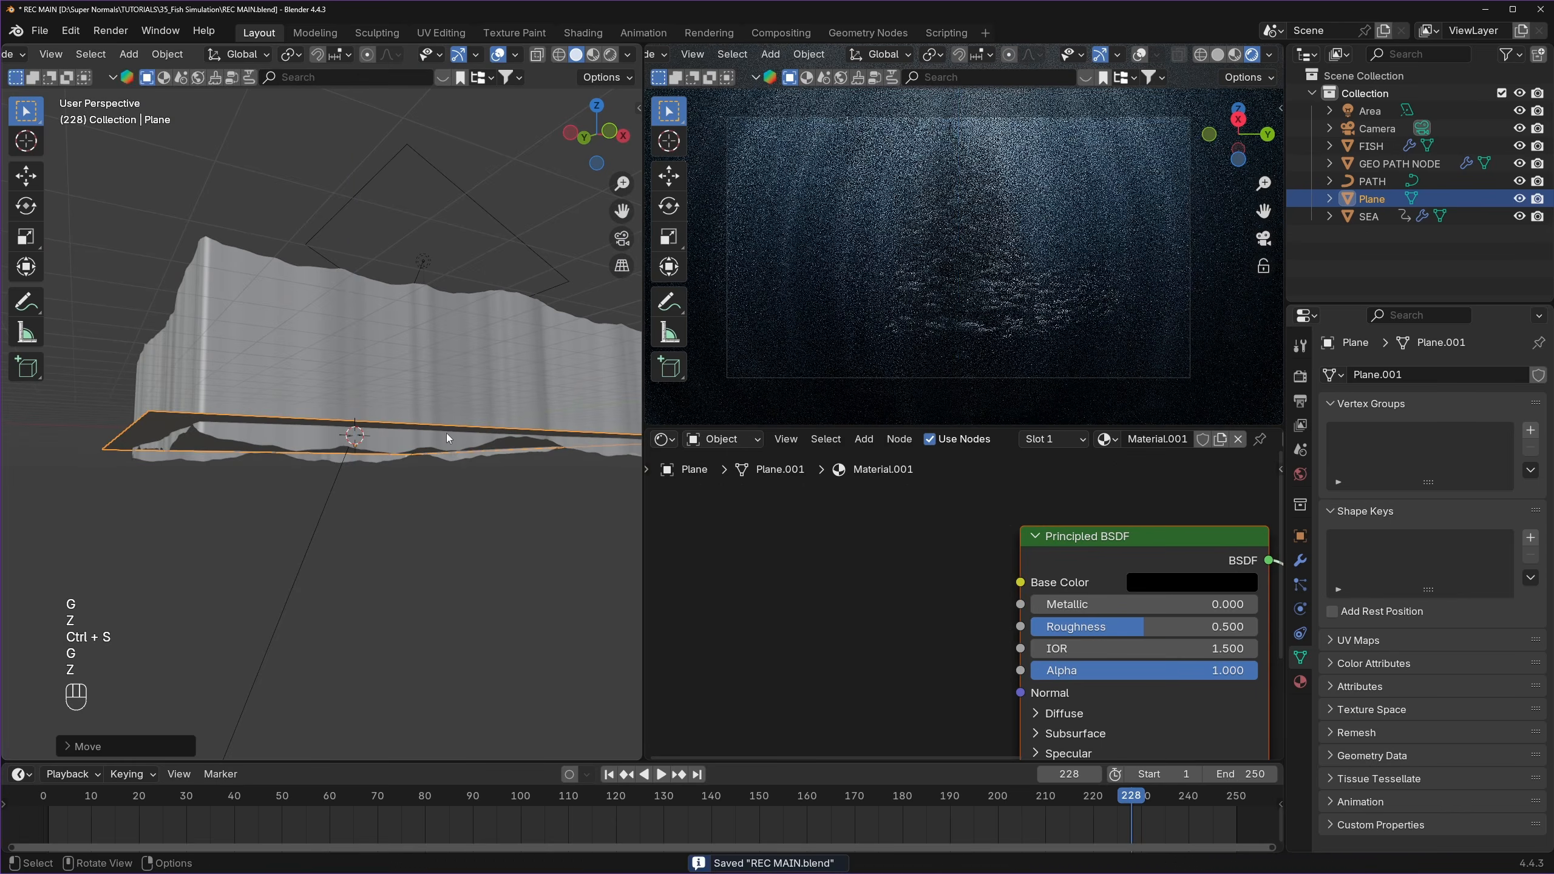
pyautogui.click(447, 479)
# - Add a mesh plane beneath the fish column and scale it up into a broad seabed
pyautogui.moveTo(447, 479); pyautogui.dragTo(467, 451, button='middle')
pyautogui.hotkey('shift', 'a')
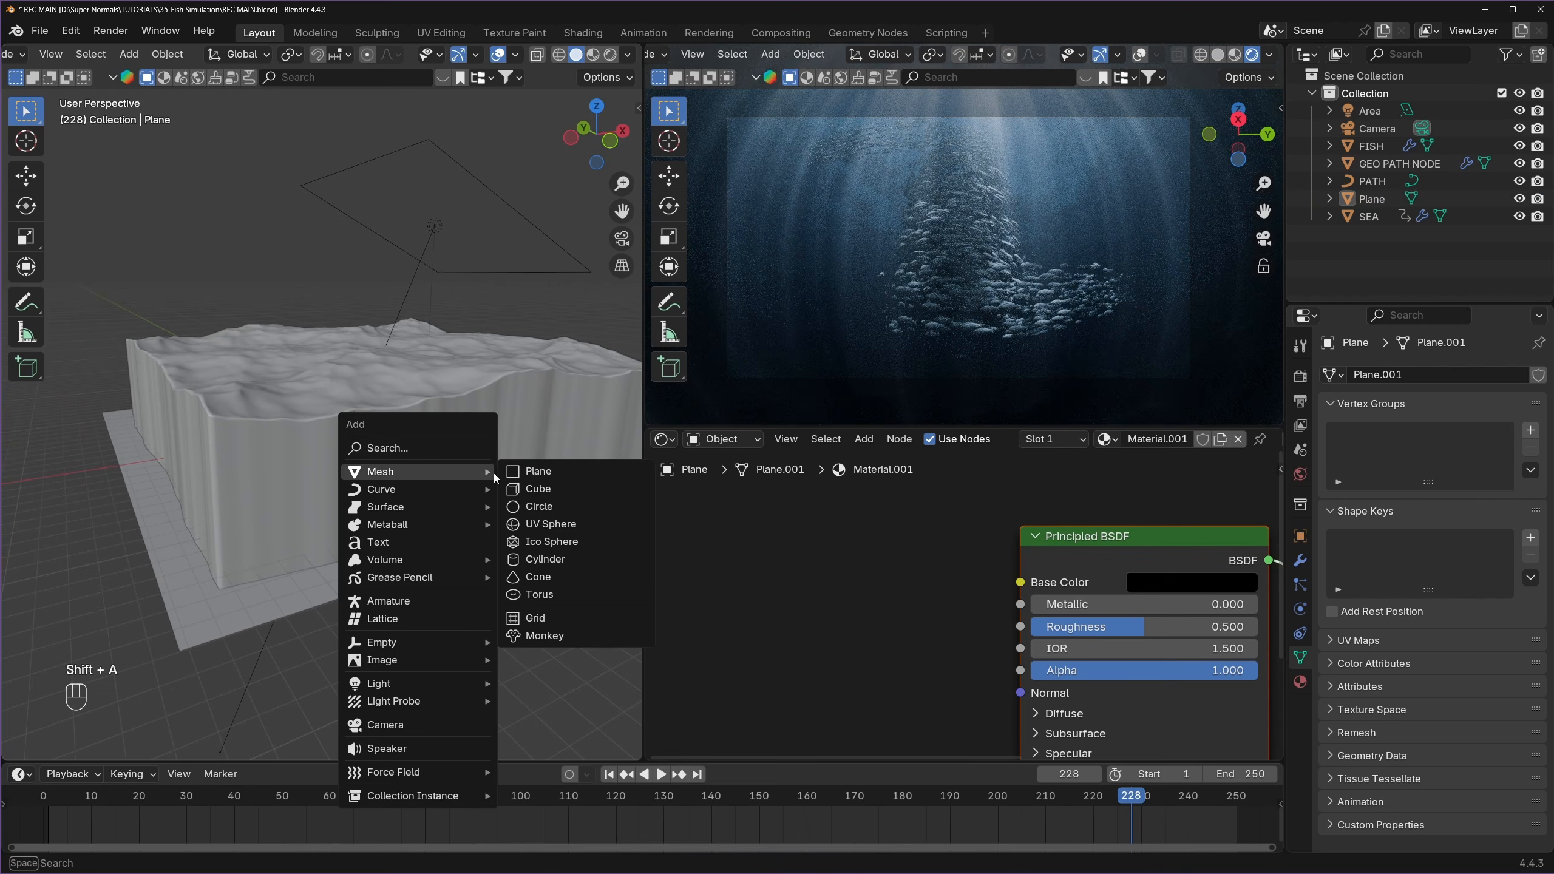
pyautogui.click(530, 471)
pyautogui.scroll(5, 445, 512)
pyautogui.press('s')
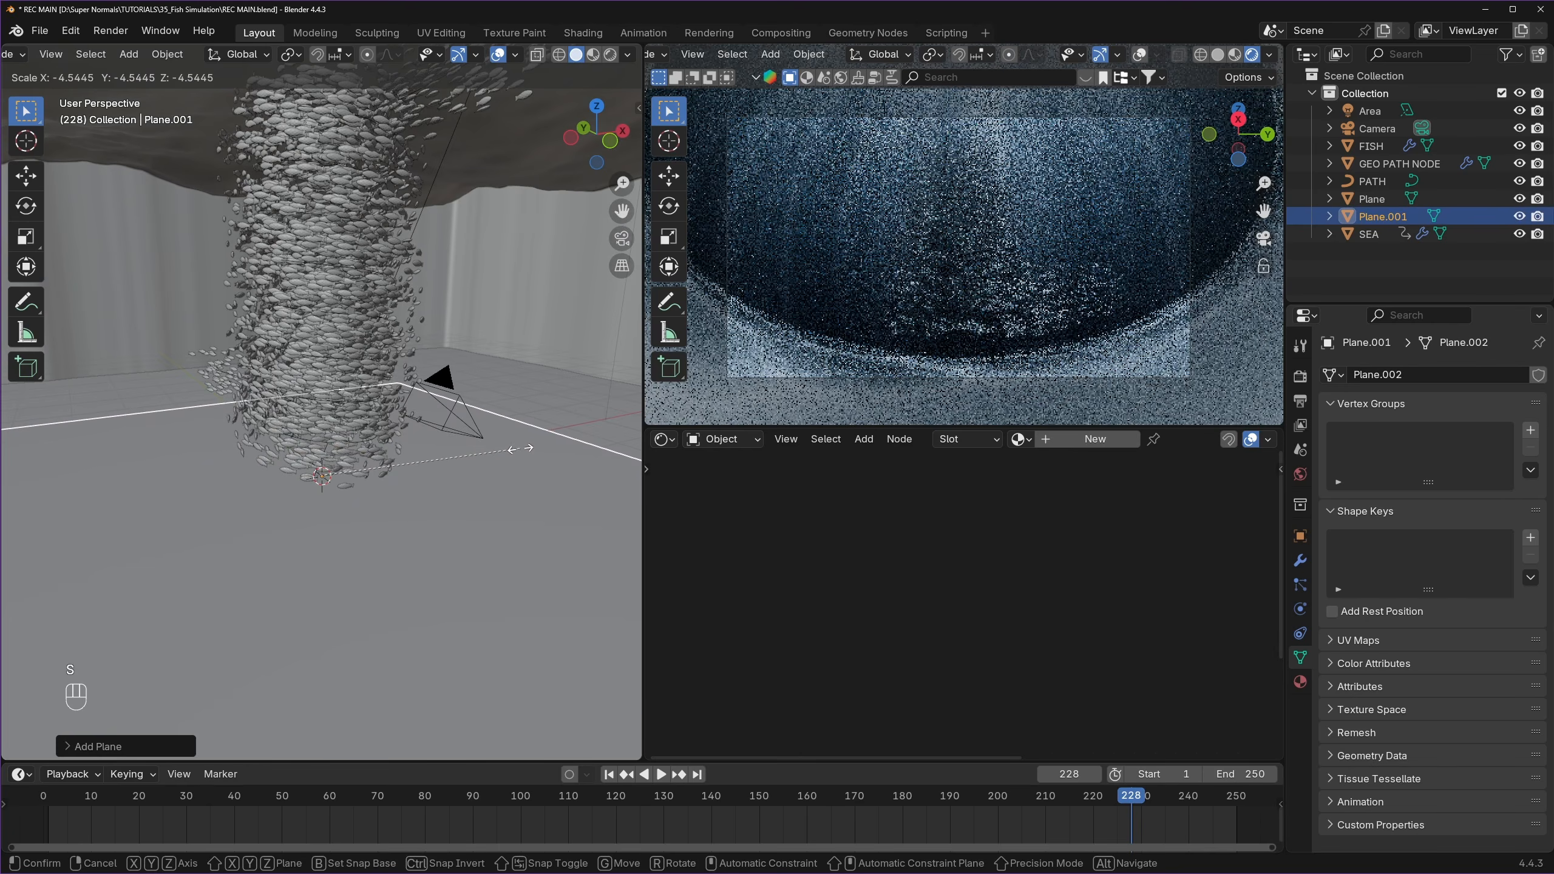
pyautogui.keyDown('shift'); pyautogui.click(374, 508); pyautogui.keyUp('shift')
# - Apply the object transform of the new seabed plane
pyautogui.moveTo(371, 503); pyautogui.dragTo(410, 454, button='middle')
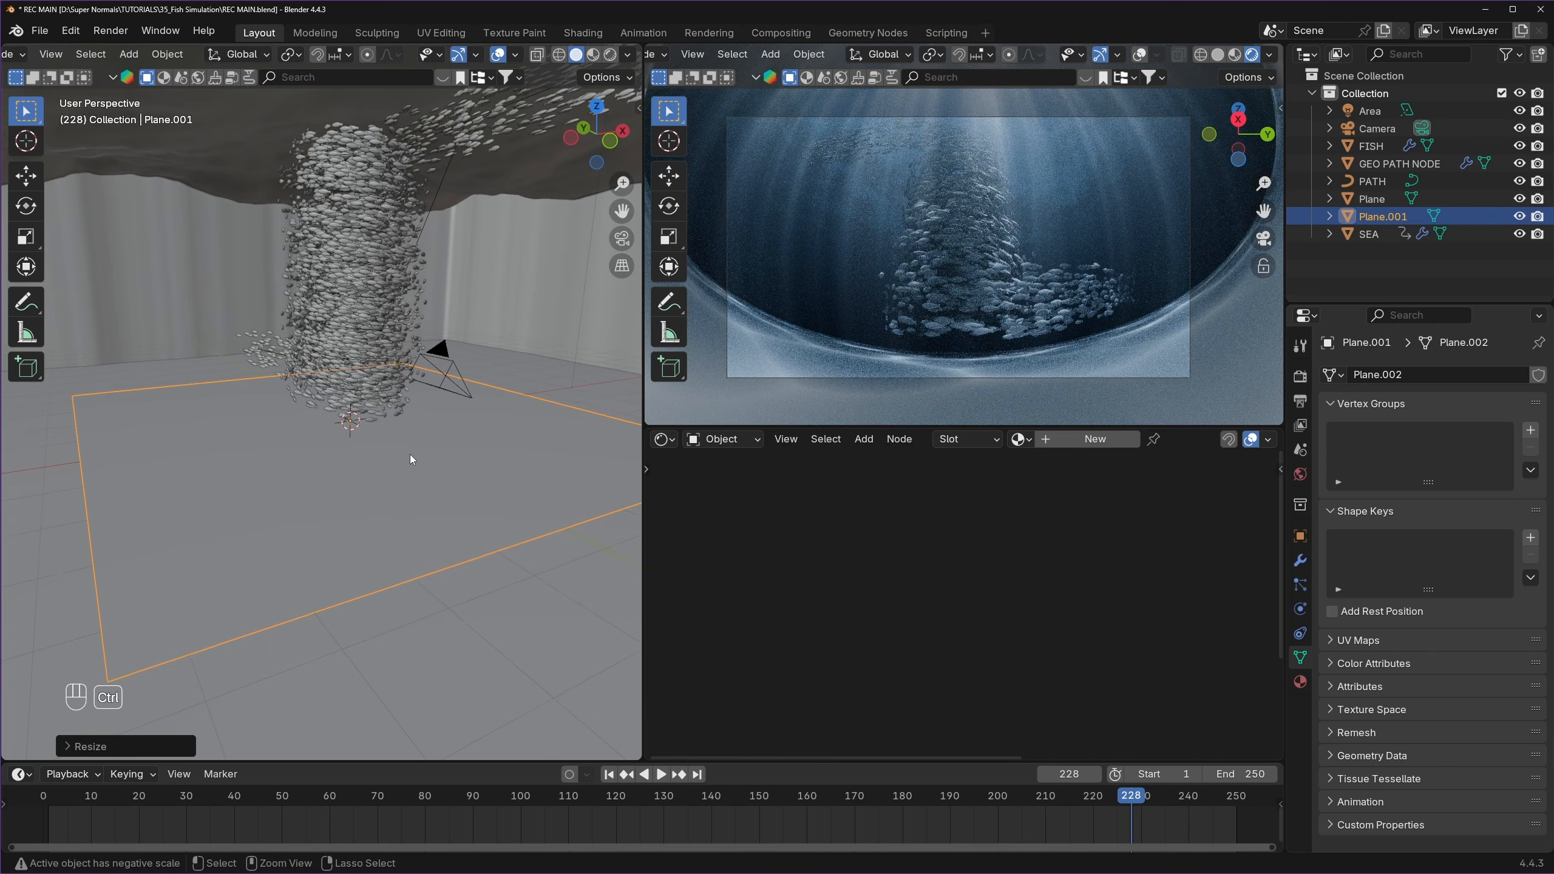
pyautogui.hotkey('ctrl', 'a')
pyautogui.click(410, 454)
# - Add a Displace modifier to the new seabed plane
pyautogui.moveTo(411, 473); pyautogui.dragTo(387, 449, button='middle')
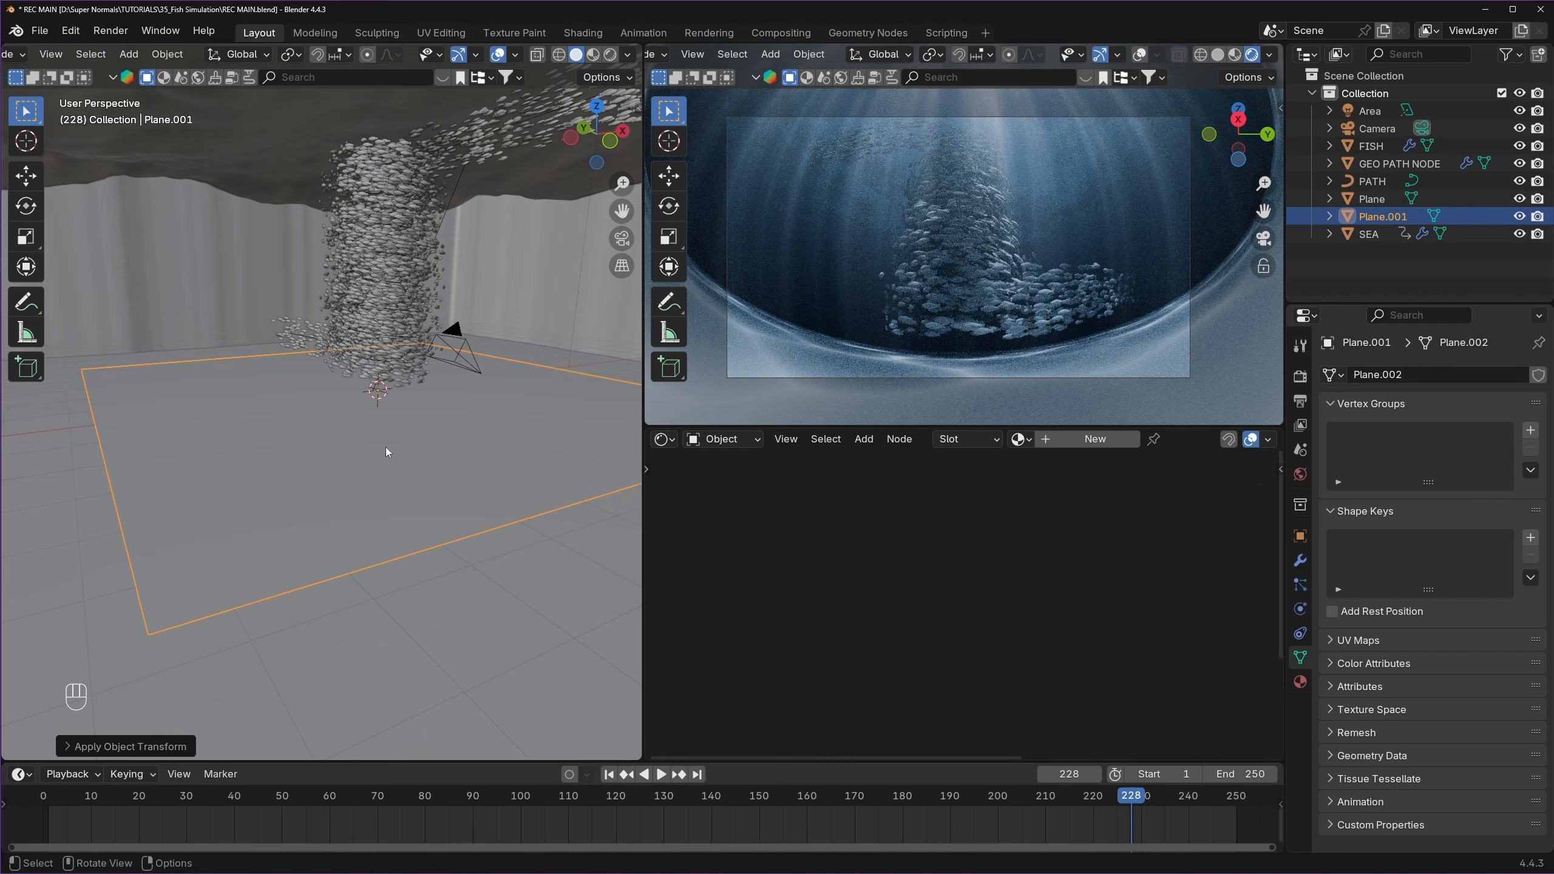
pyautogui.moveTo(465, 394); pyautogui.dragTo(472, 435, button='middle')
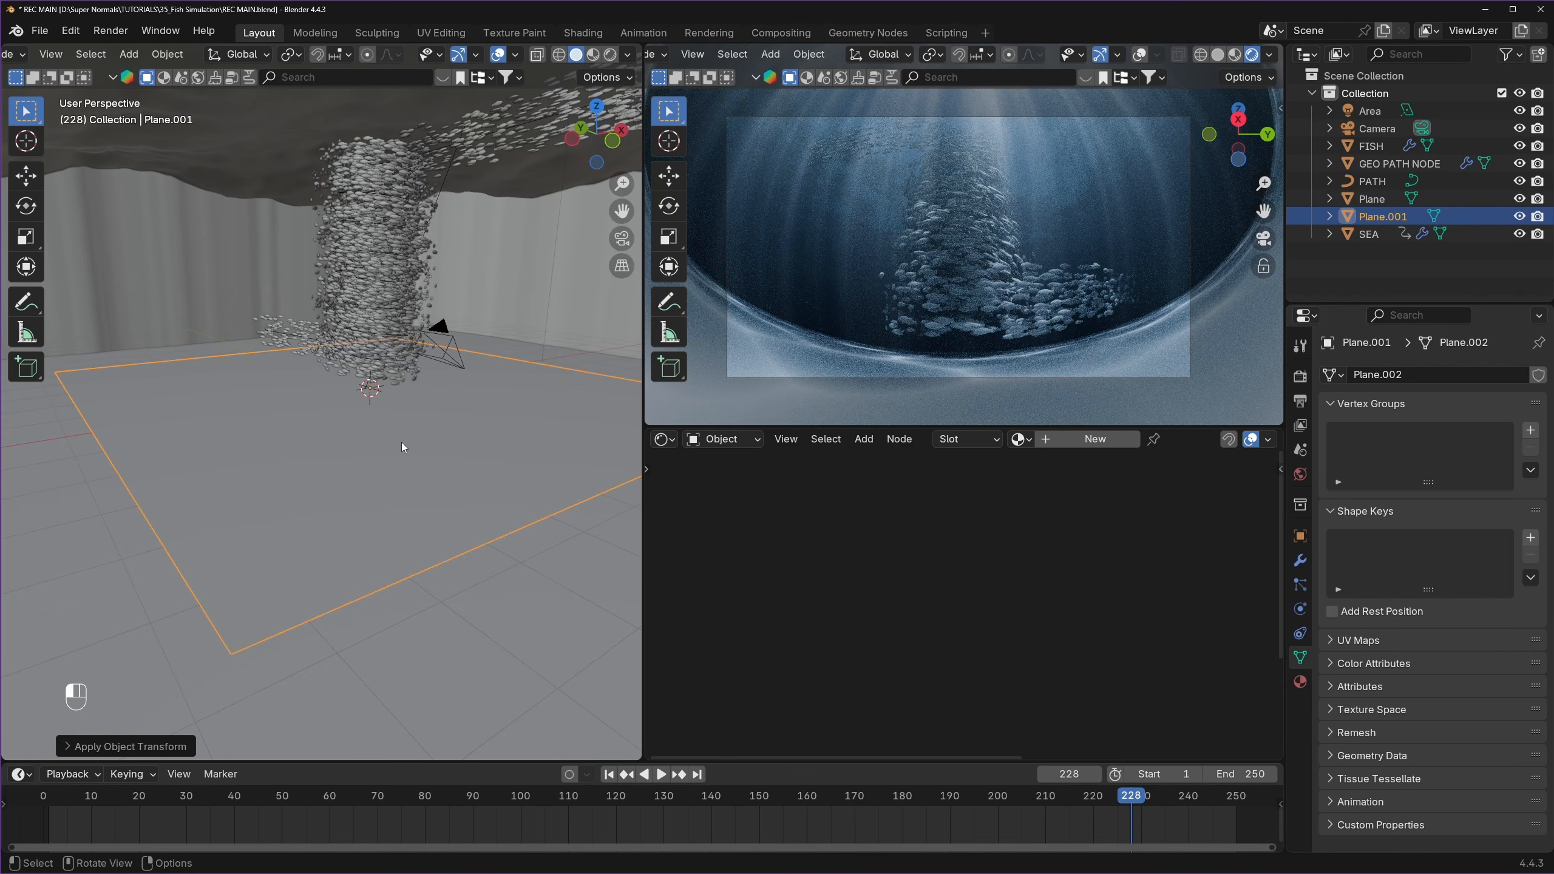
pyautogui.click(1300, 560)
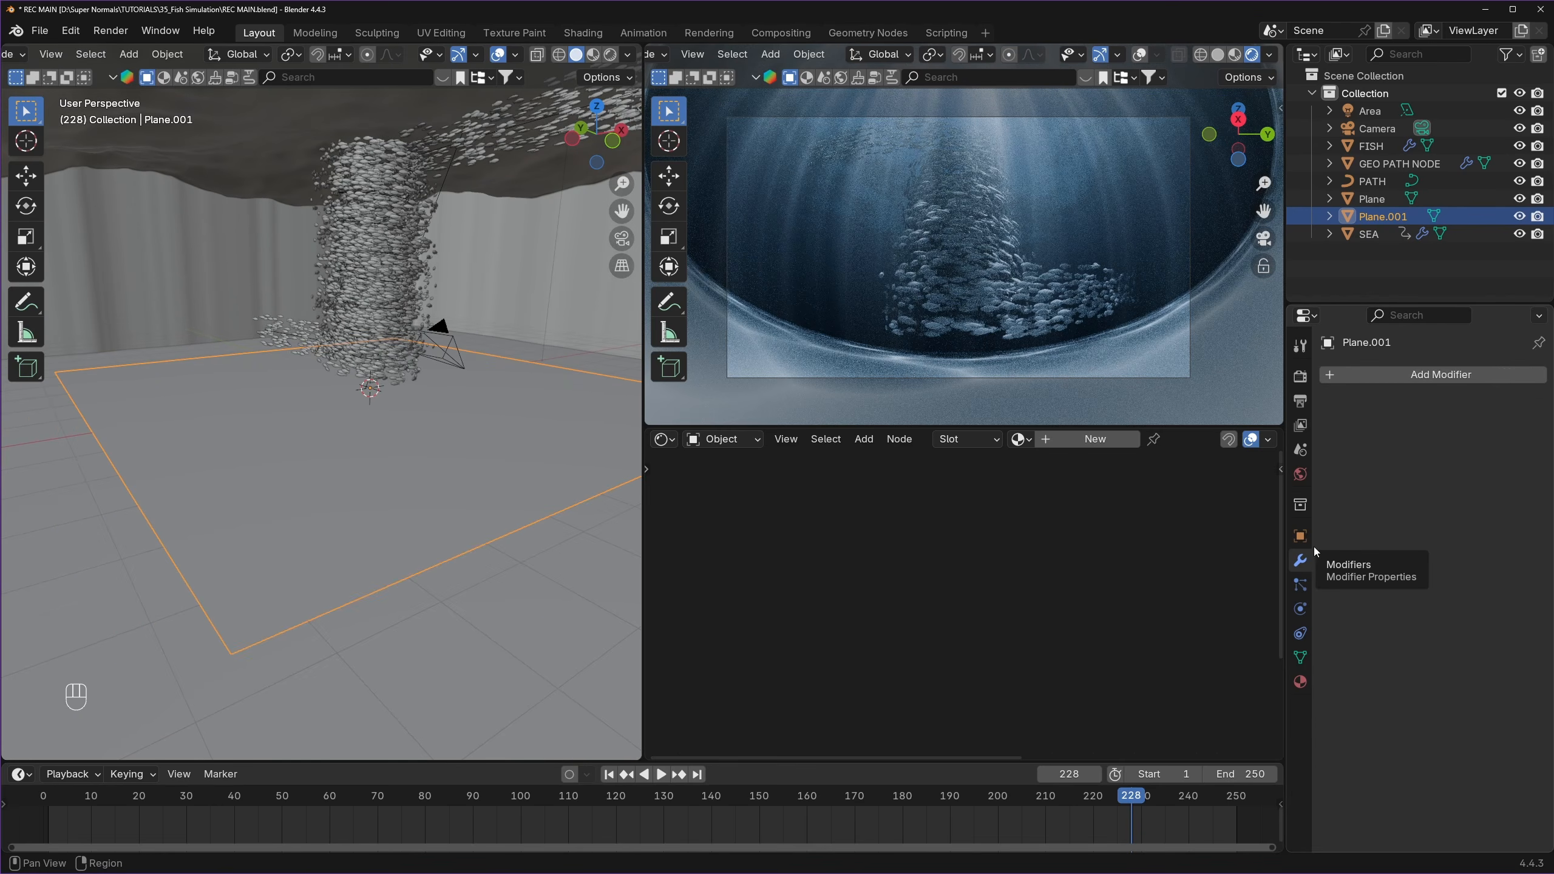
pyautogui.click(1425, 374)
pyautogui.click(1422, 379)
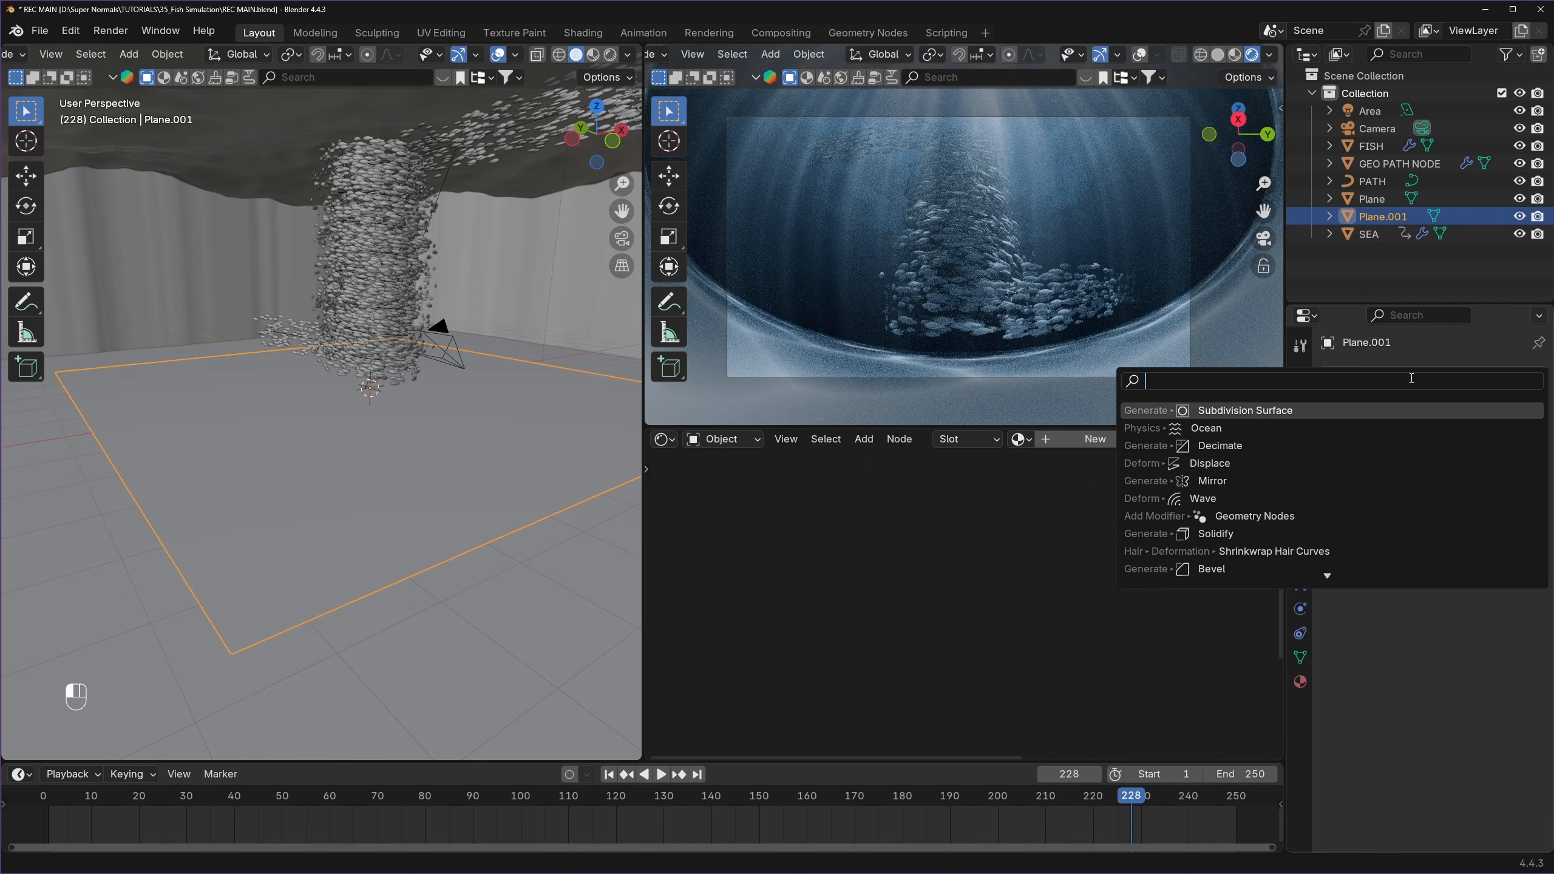
pyautogui.write('di')
pyautogui.press('Return')
pyautogui.moveTo(459, 453)
pyautogui.mouseDown(button='middle')
pyautogui.moveTo(440, 423)
pyautogui.moveTo(442, 441)
pyautogui.mouseUp(button='middle')
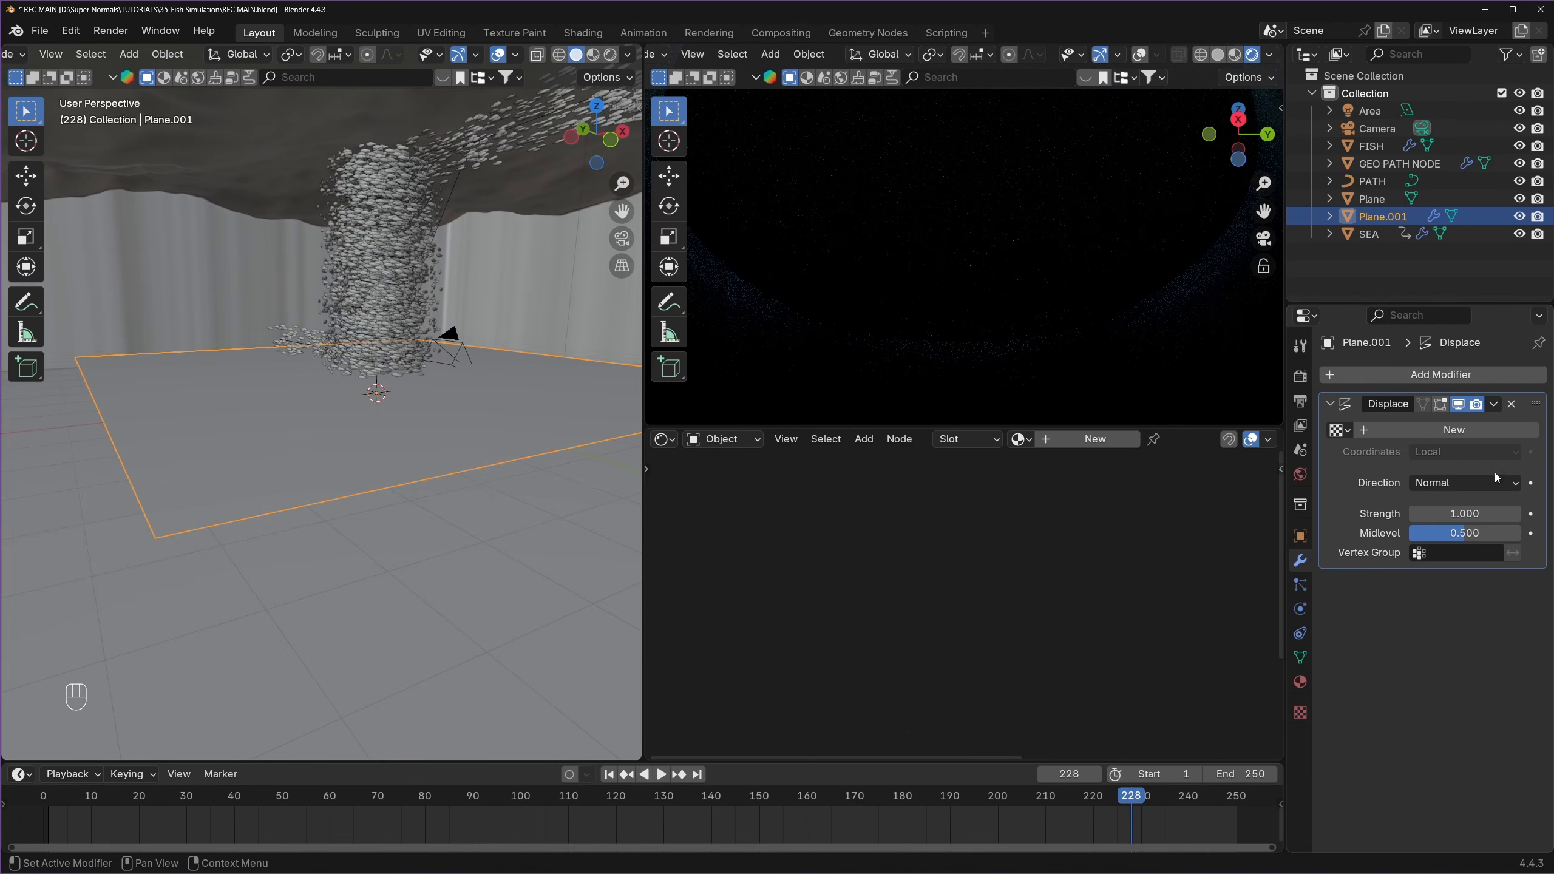
# - Create a Clouds texture of size 2 for the seabed's Displace modifier and save the file
pyautogui.click(1454, 431)
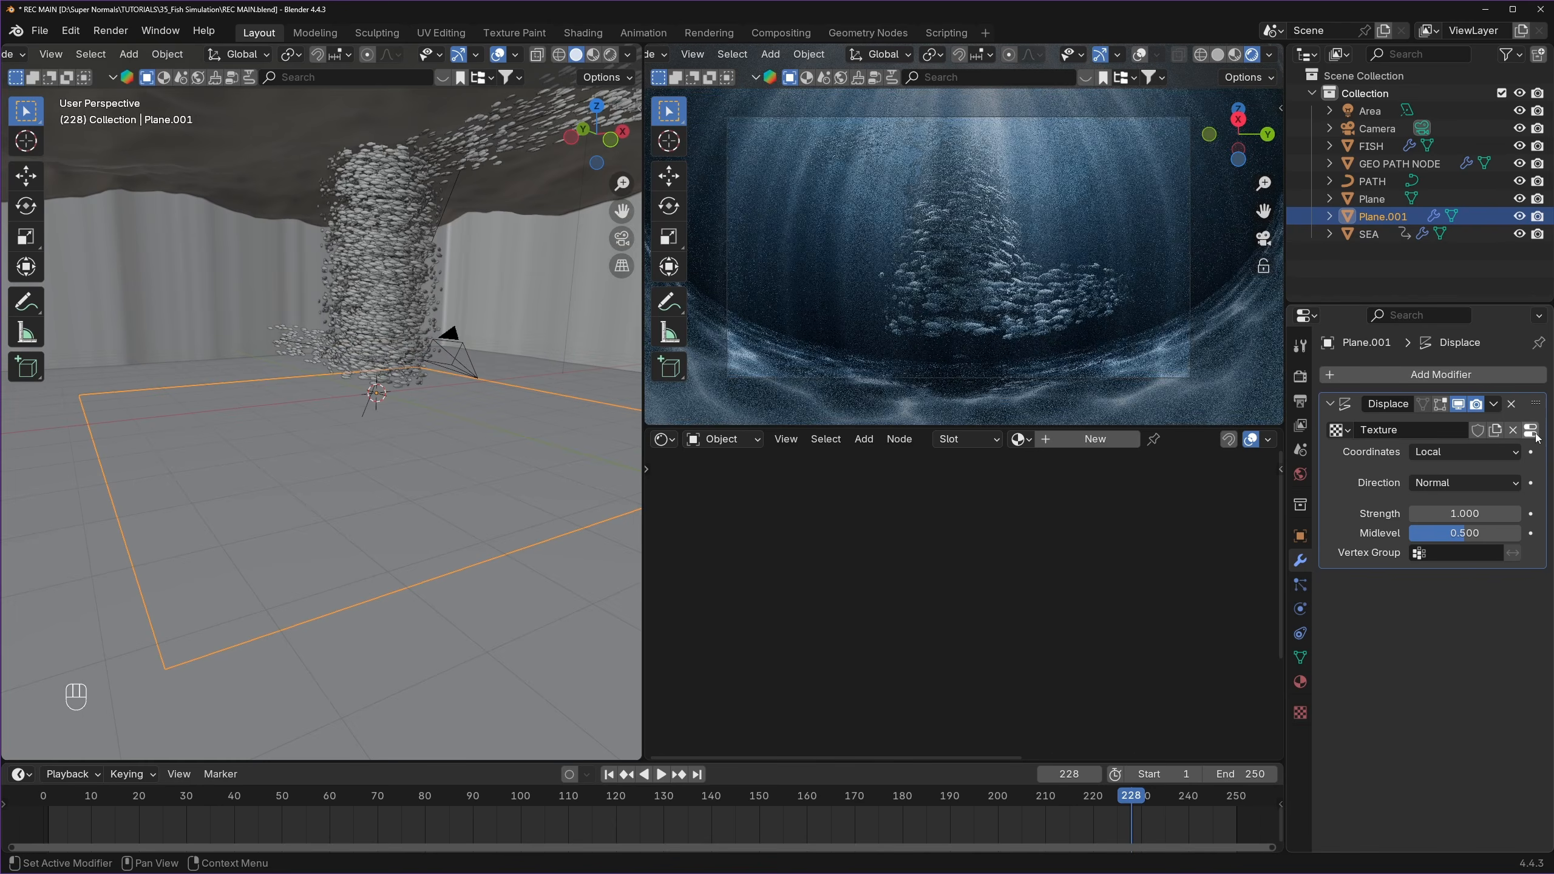
pyautogui.click(1530, 431)
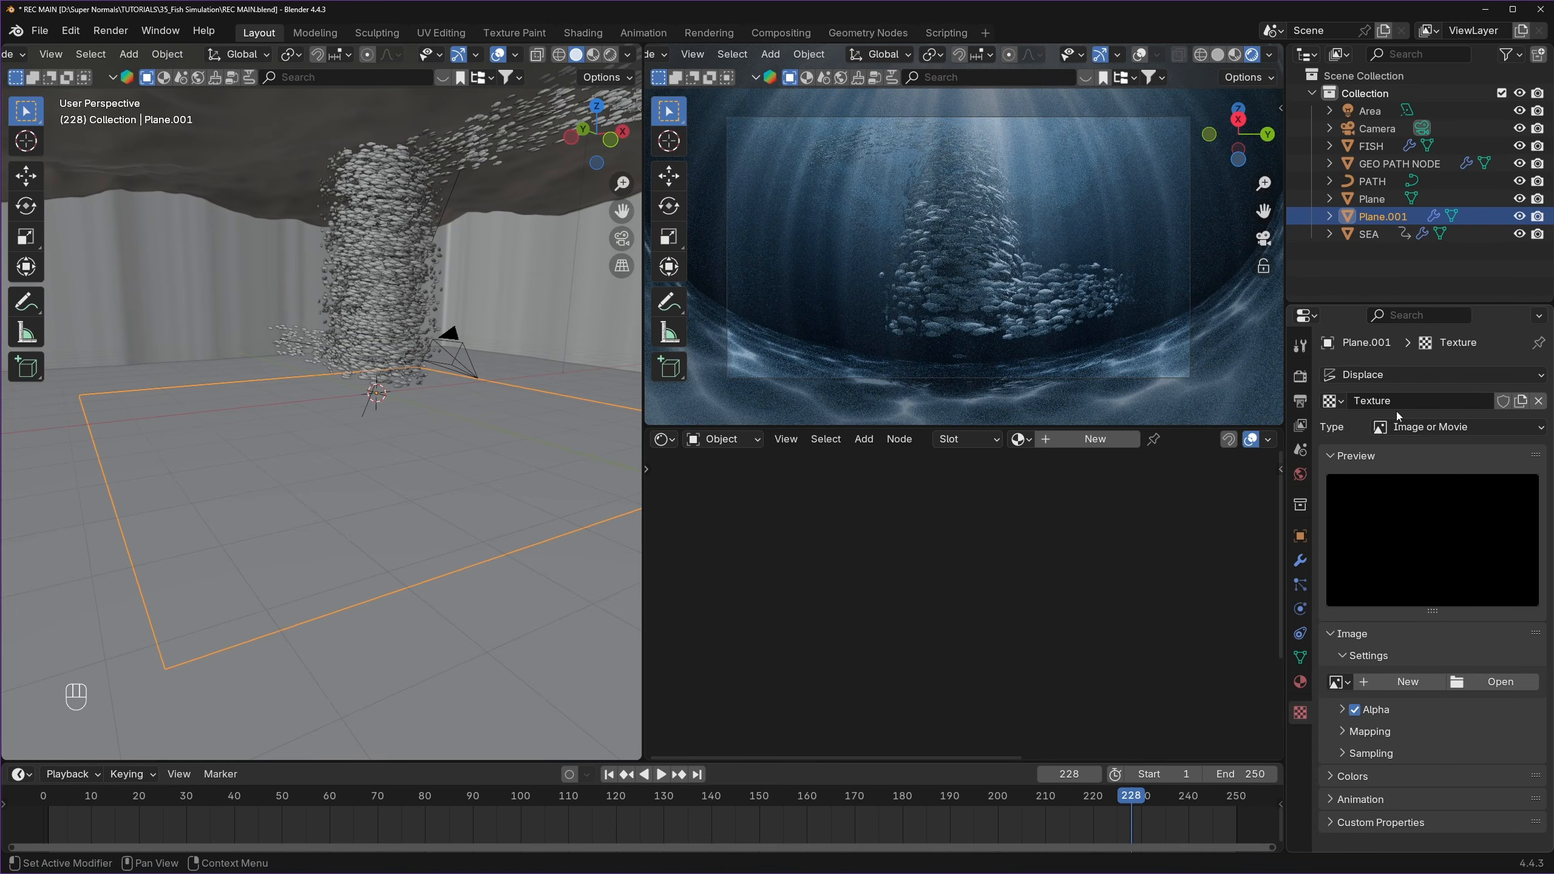
pyautogui.click(1419, 426)
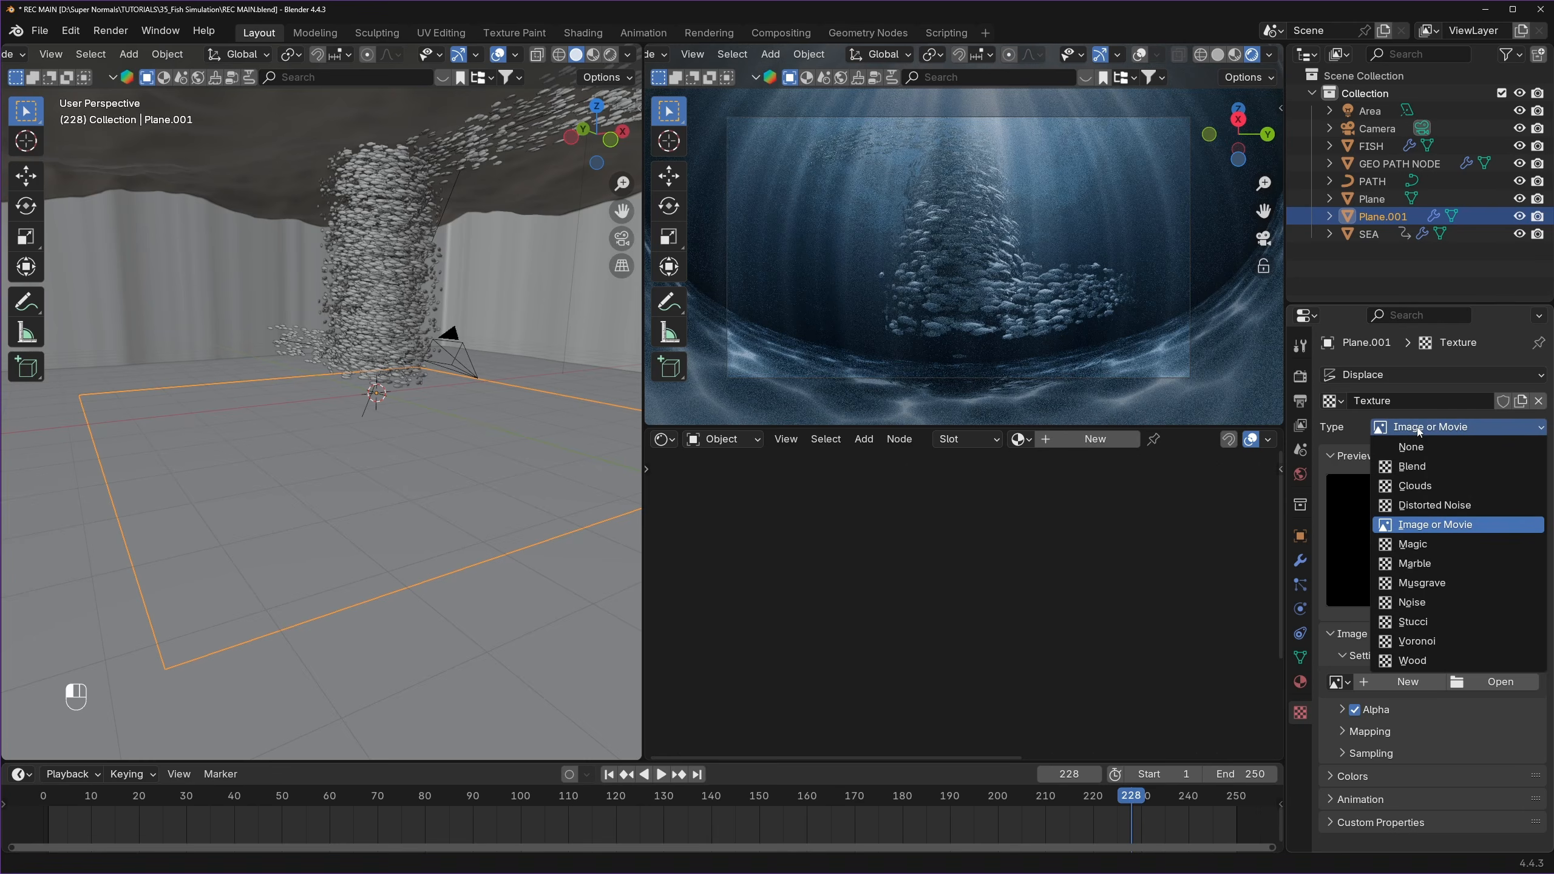
pyautogui.click(1423, 486)
pyautogui.click(1425, 737)
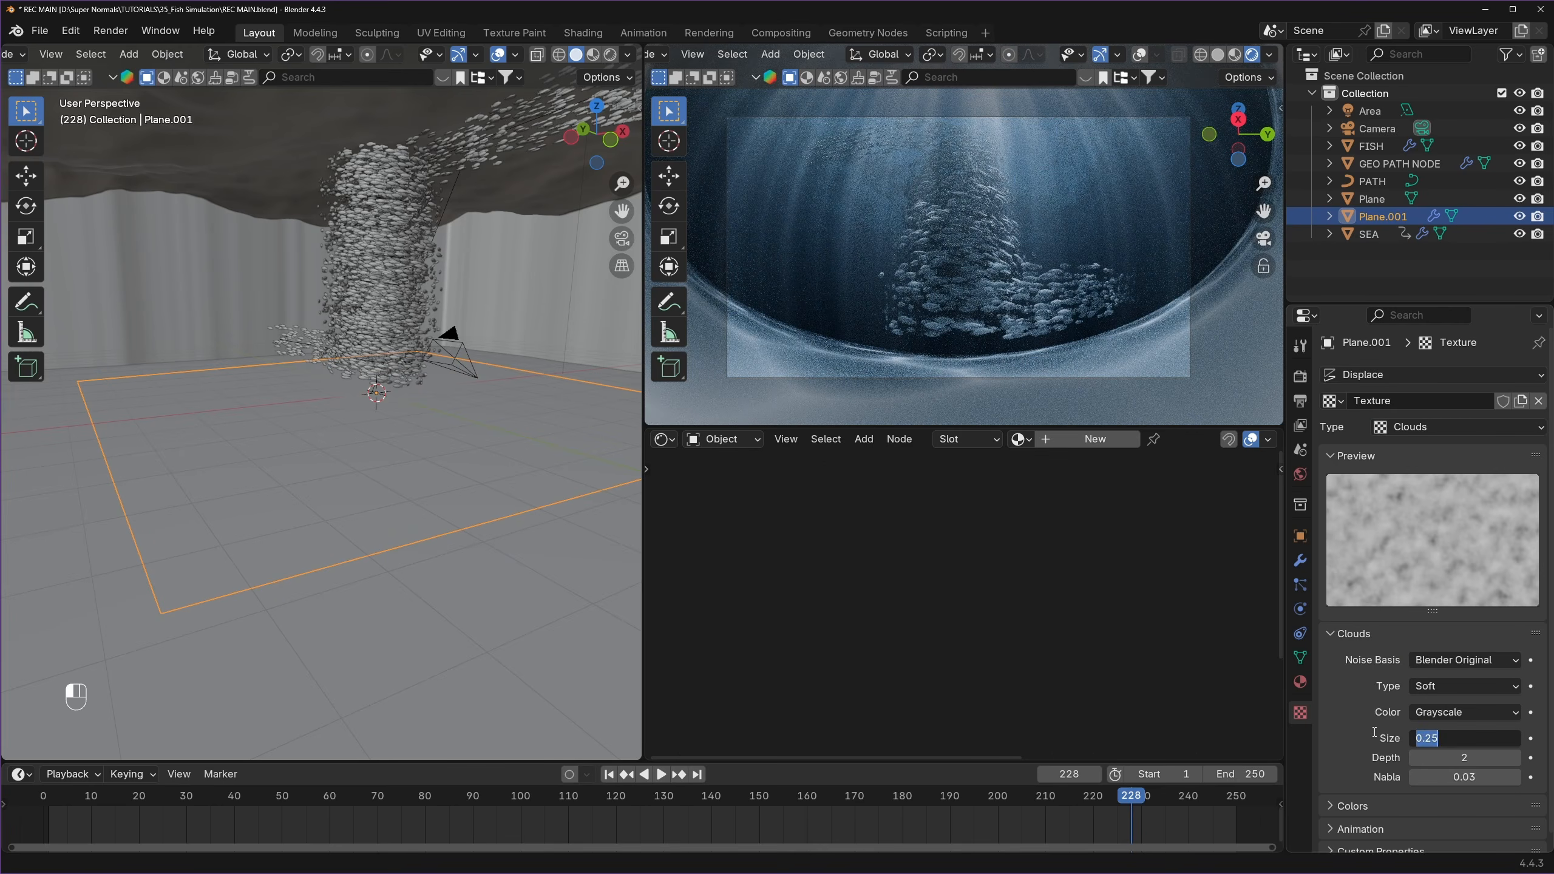
pyautogui.write('2')
pyautogui.press('Return')
pyautogui.hotkey('ctrl', 's')
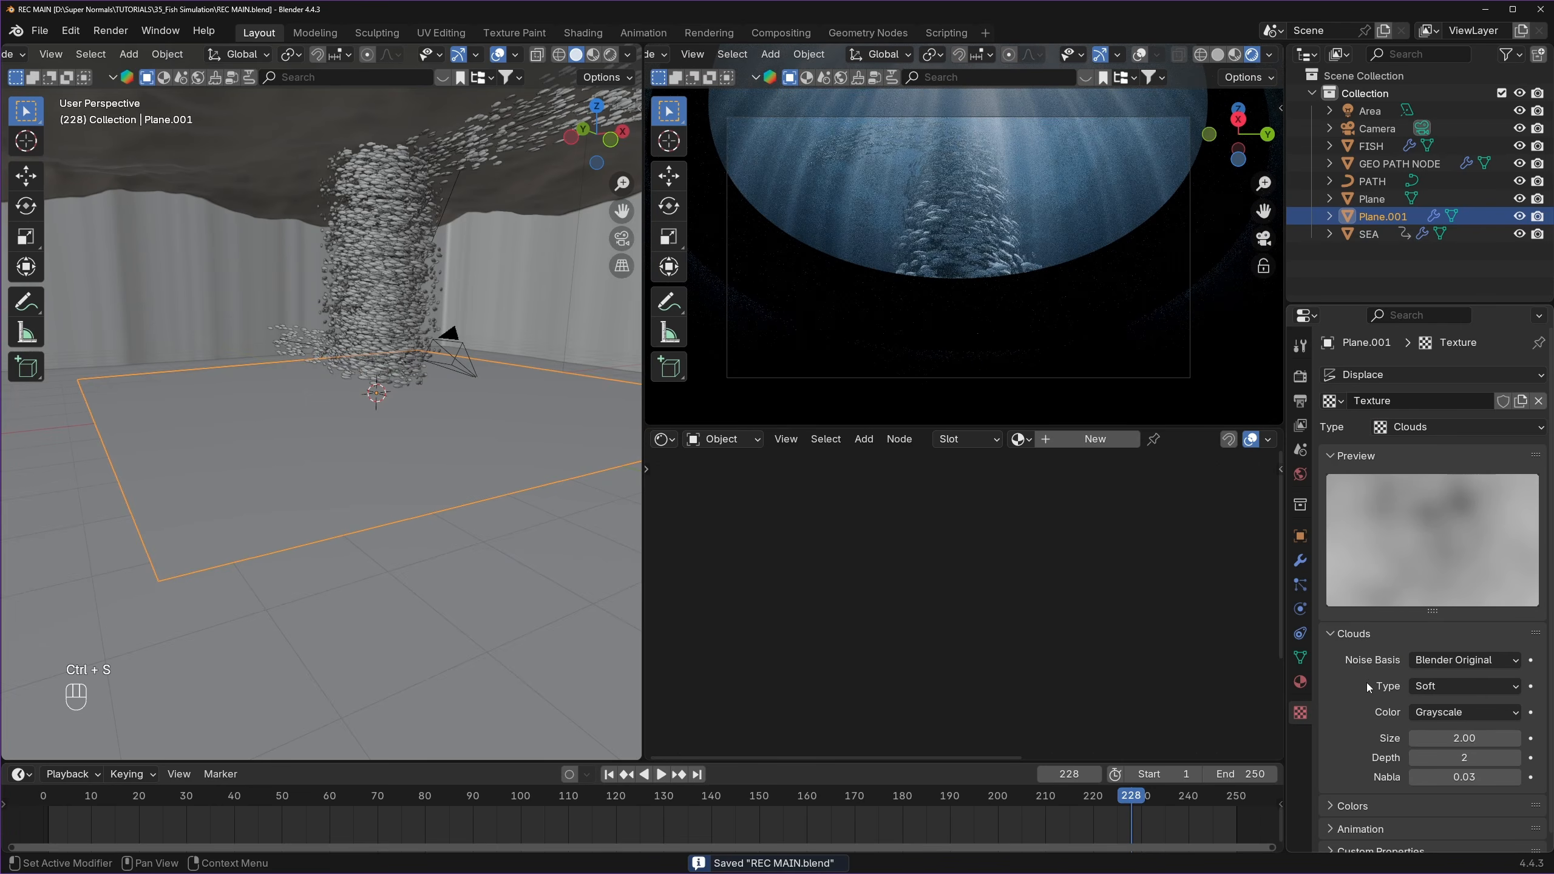
# - Set the seabed's Displace strength to 0.5 and save the file
pyautogui.click(1300, 560)
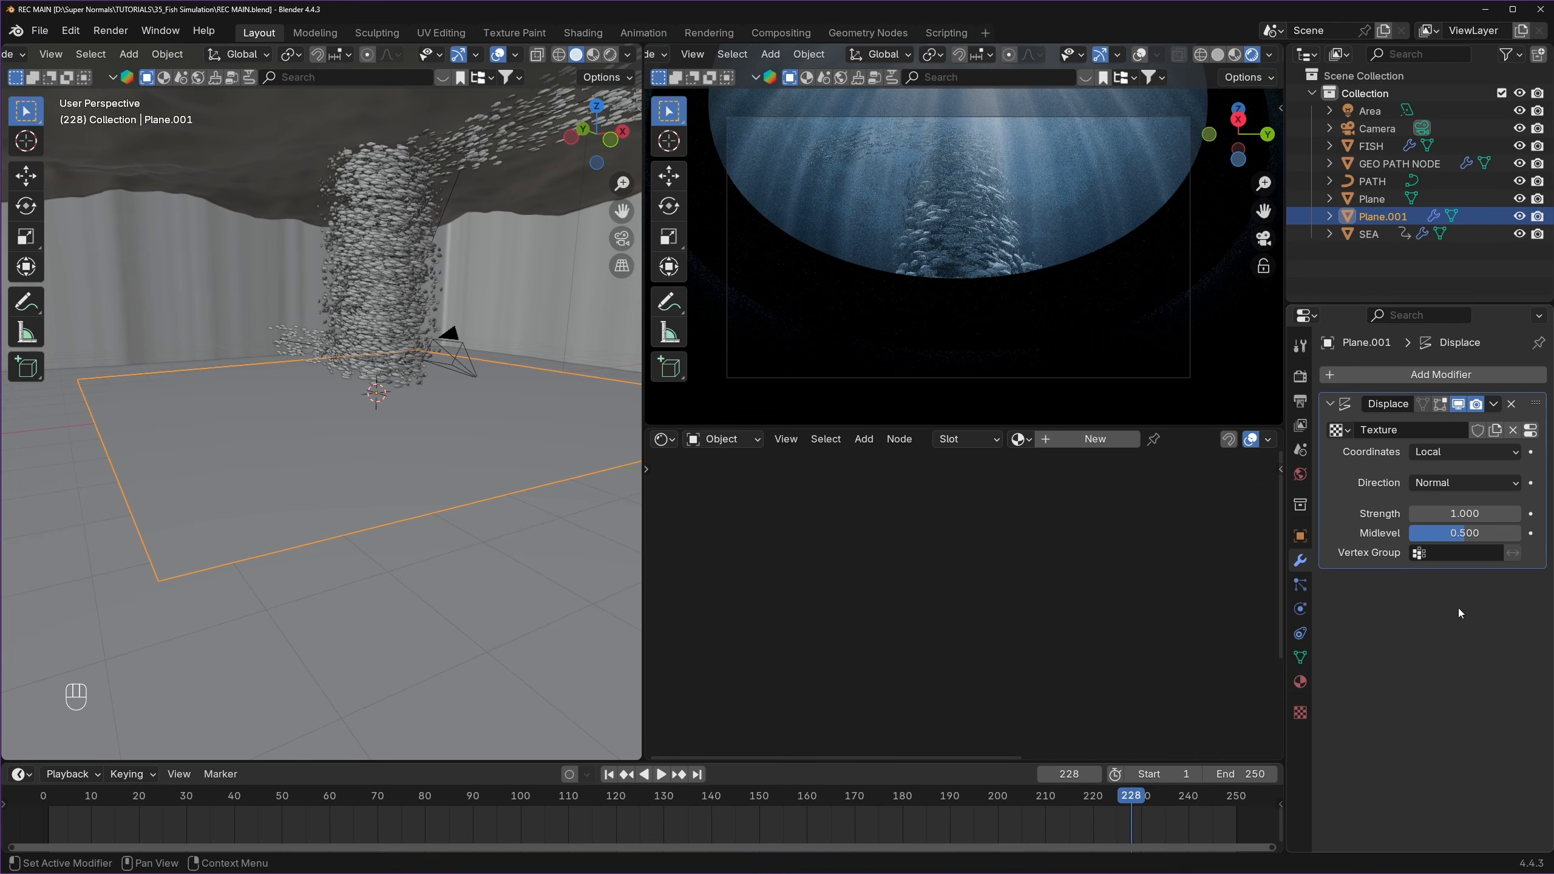
pyautogui.click(1469, 513)
pyautogui.write('0.')
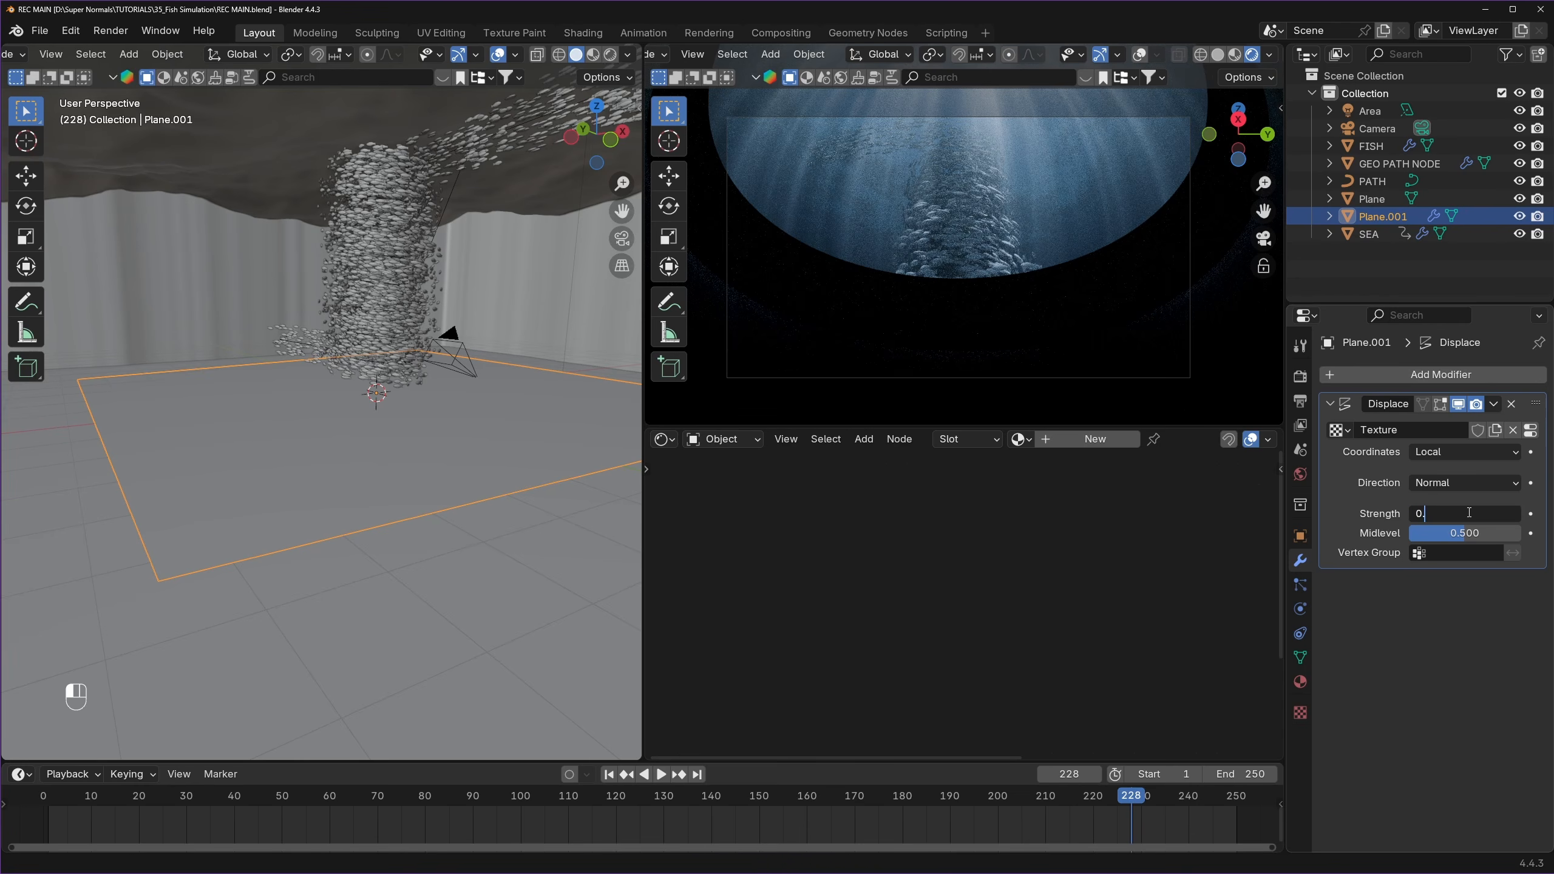
pyautogui.write('5')
pyautogui.press('Return')
pyautogui.hotkey('ctrl', 's')
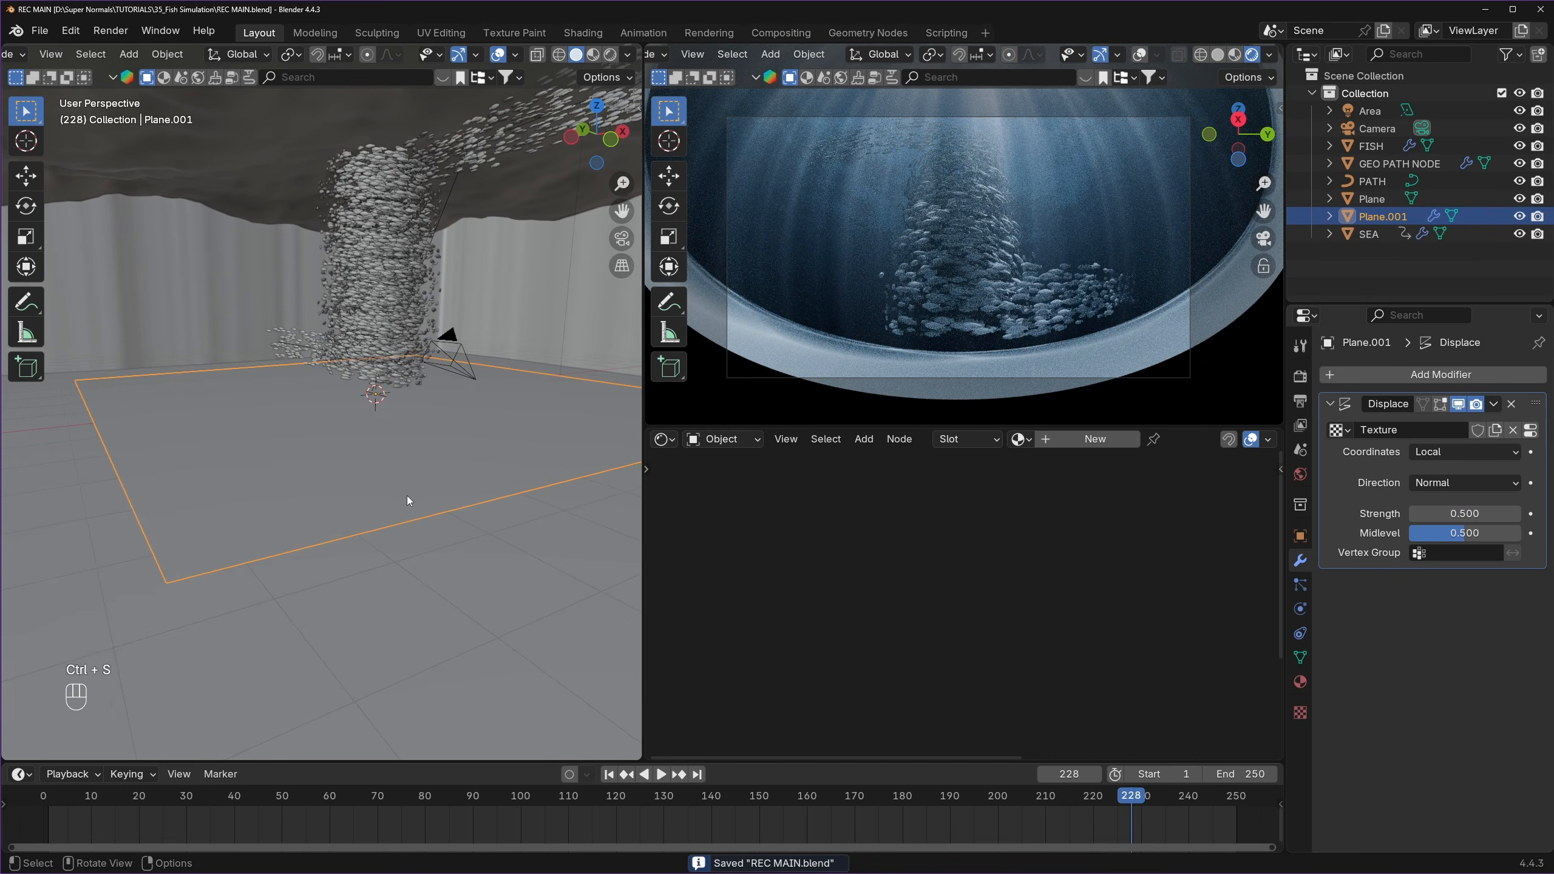
# - Add a Subdivision Surface modifier to the seabed plane and place it above Displace in the stack
pyautogui.moveTo(407, 500)
pyautogui.mouseDown(button='middle')
pyautogui.moveTo(426, 503)
pyautogui.moveTo(339, 507)
pyautogui.moveTo(419, 507)
pyautogui.moveTo(403, 492)
pyautogui.mouseUp(button='middle')
pyautogui.press('Tab')
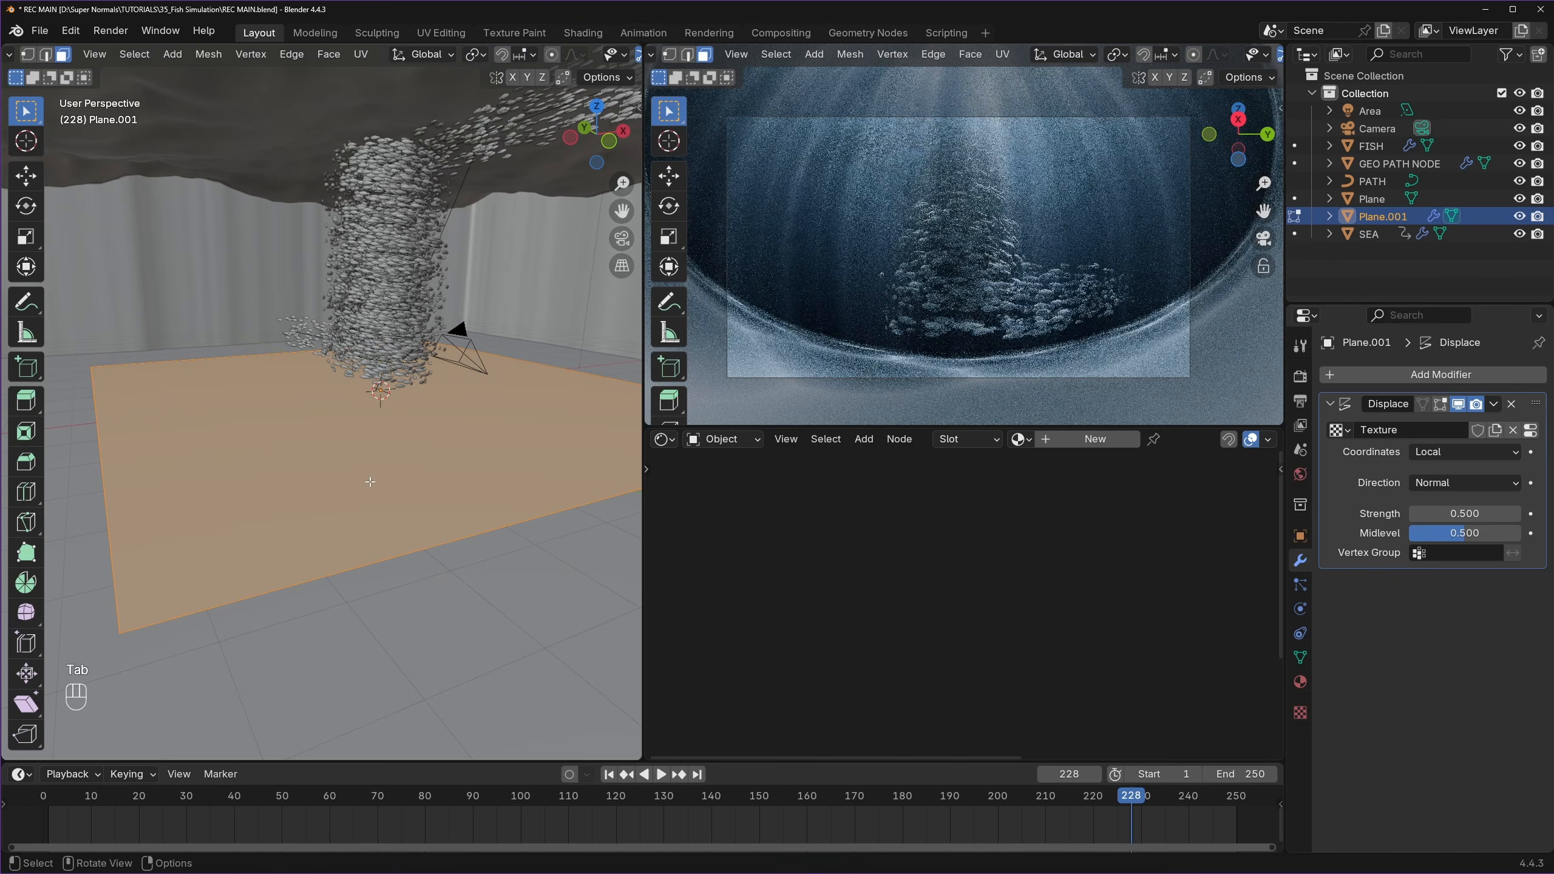
pyautogui.press('Tab')
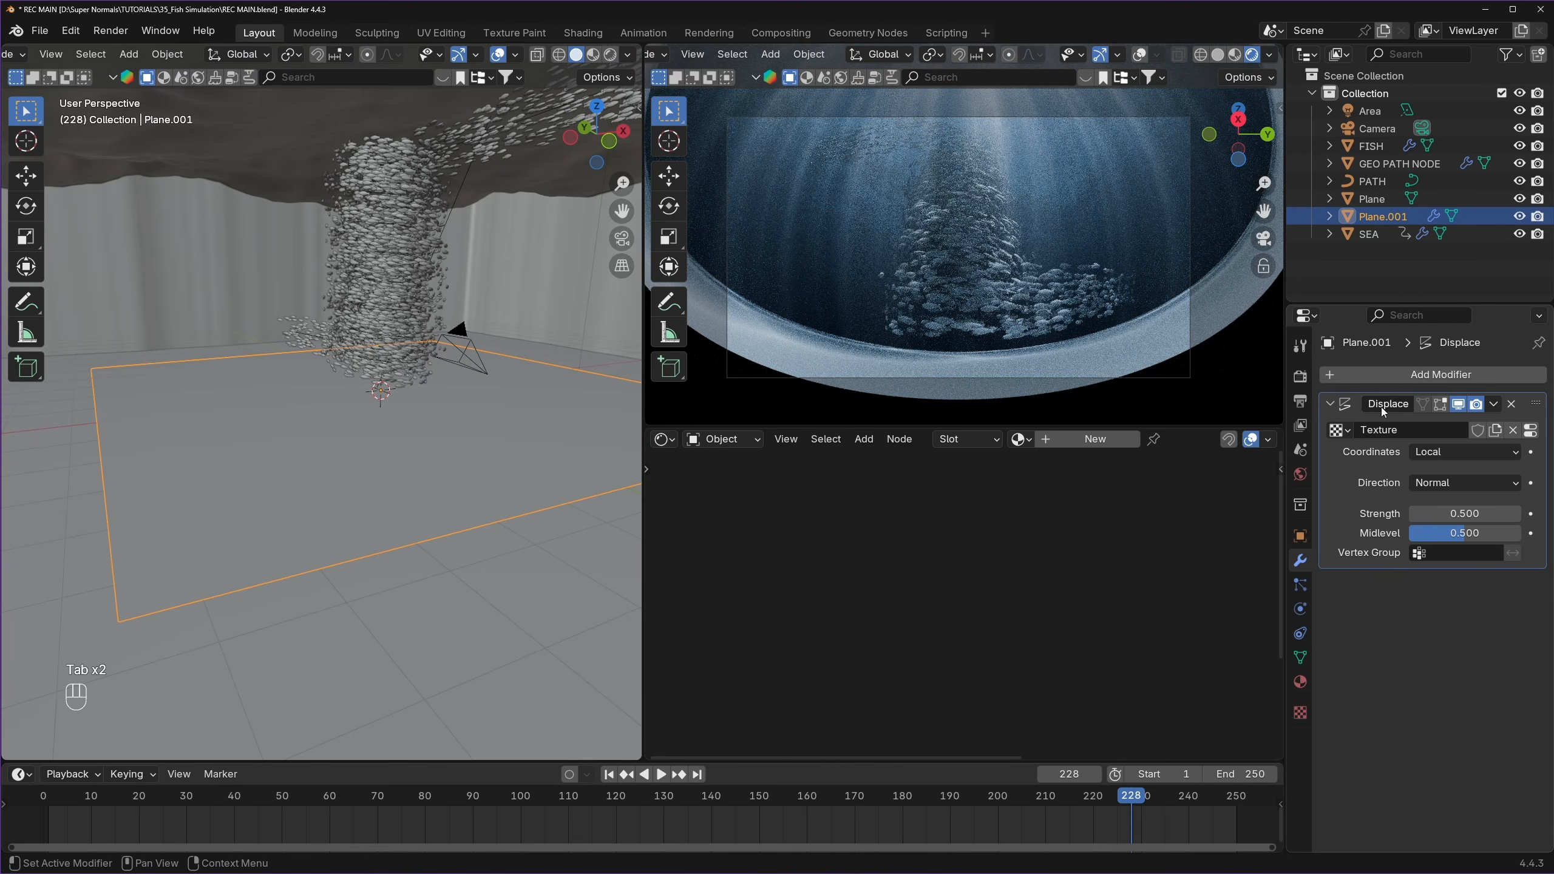
pyautogui.click(1401, 375)
pyautogui.write('subs')
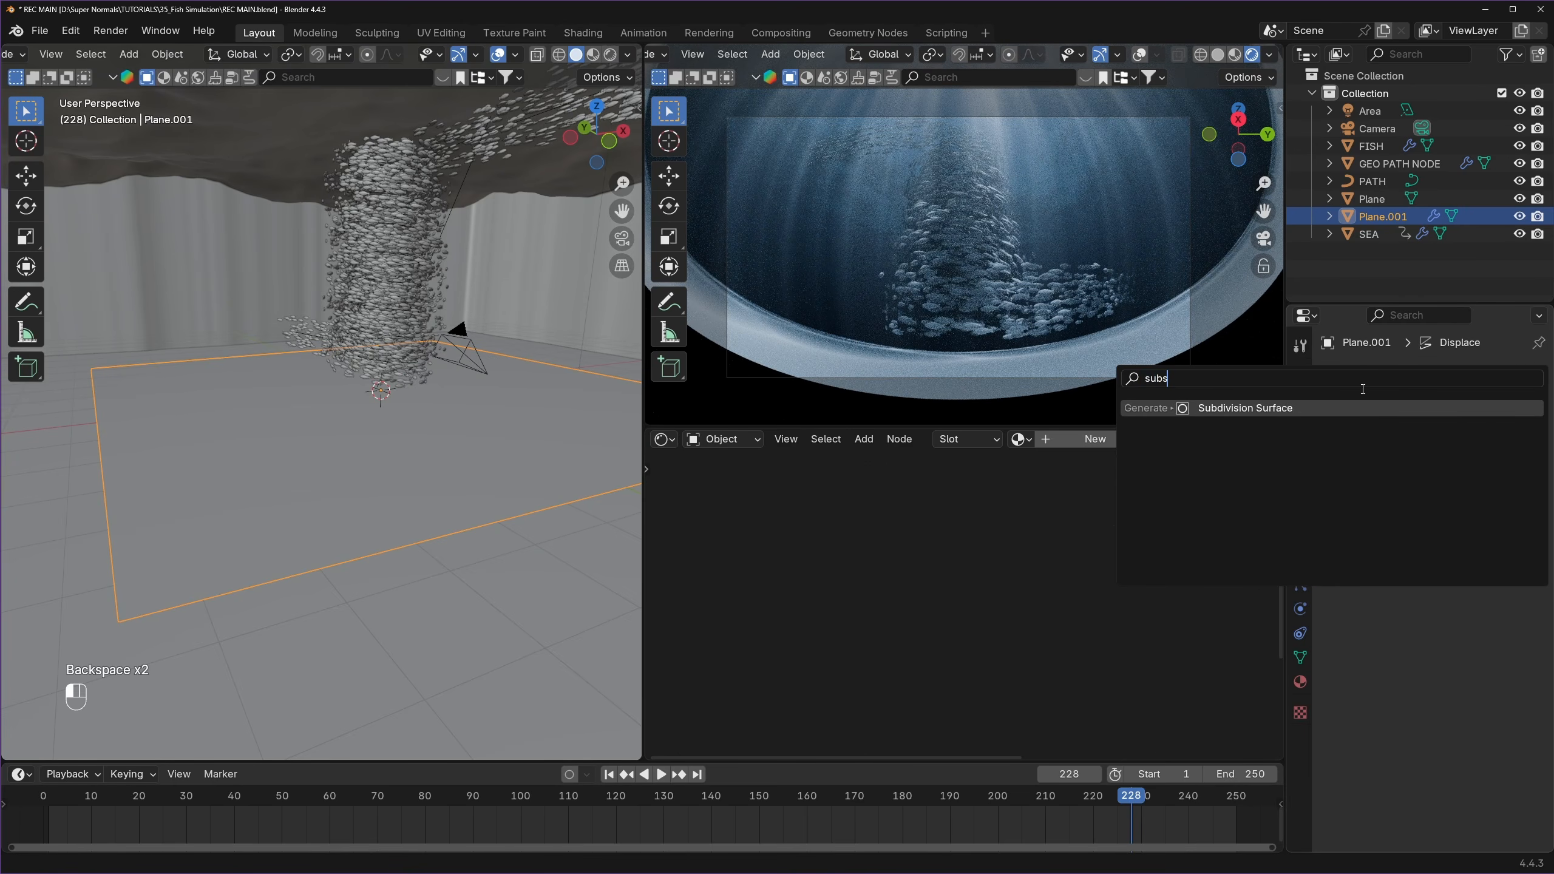
pyautogui.press('Return')
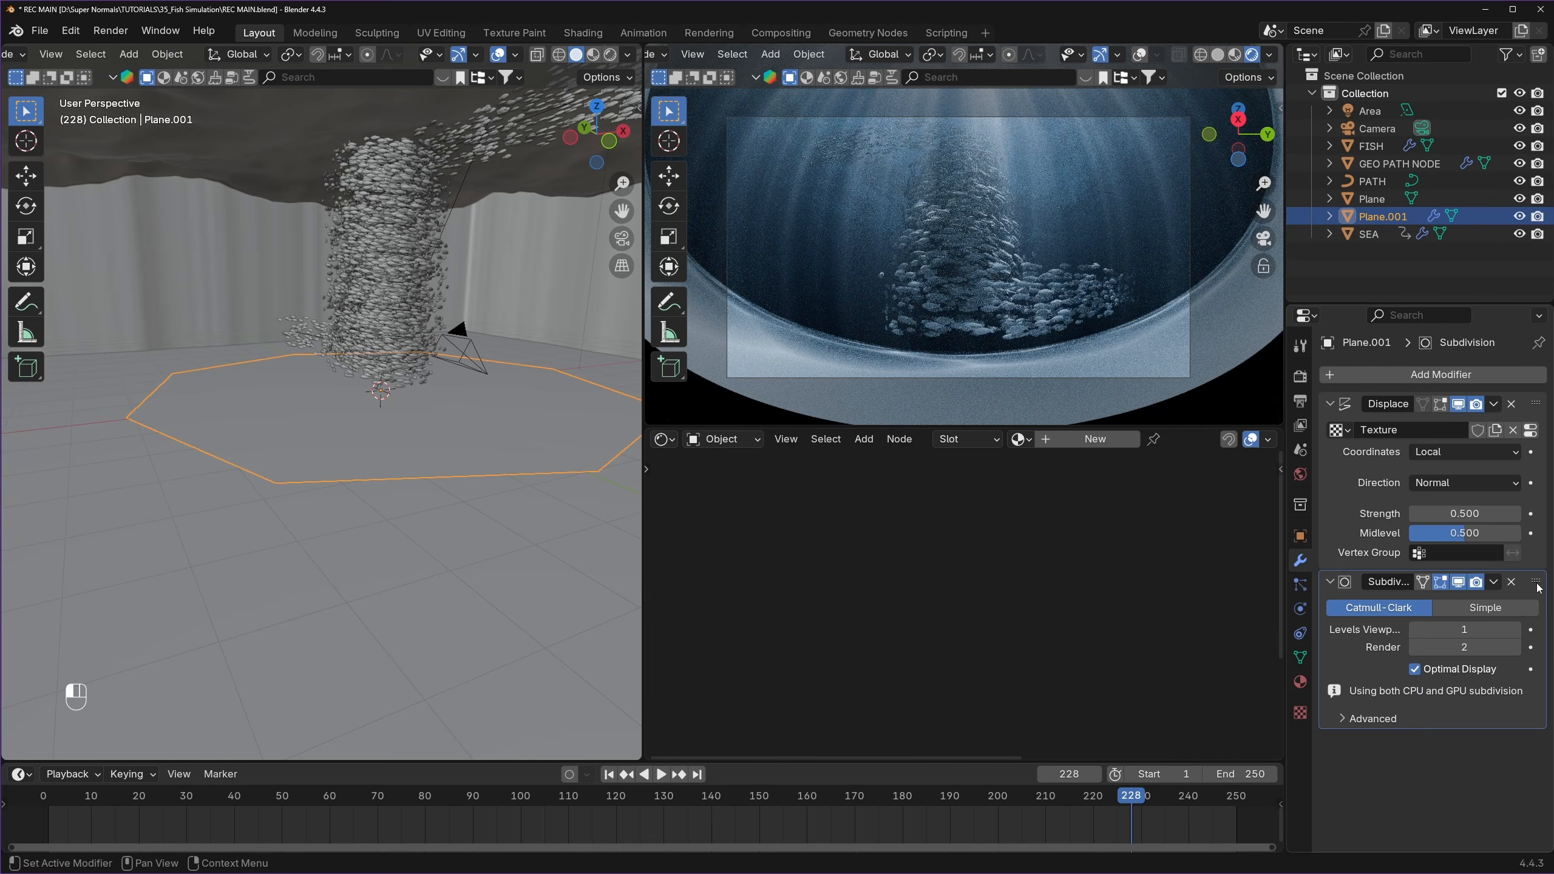
pyautogui.moveTo(1538, 586); pyautogui.dragTo(1534, 404)
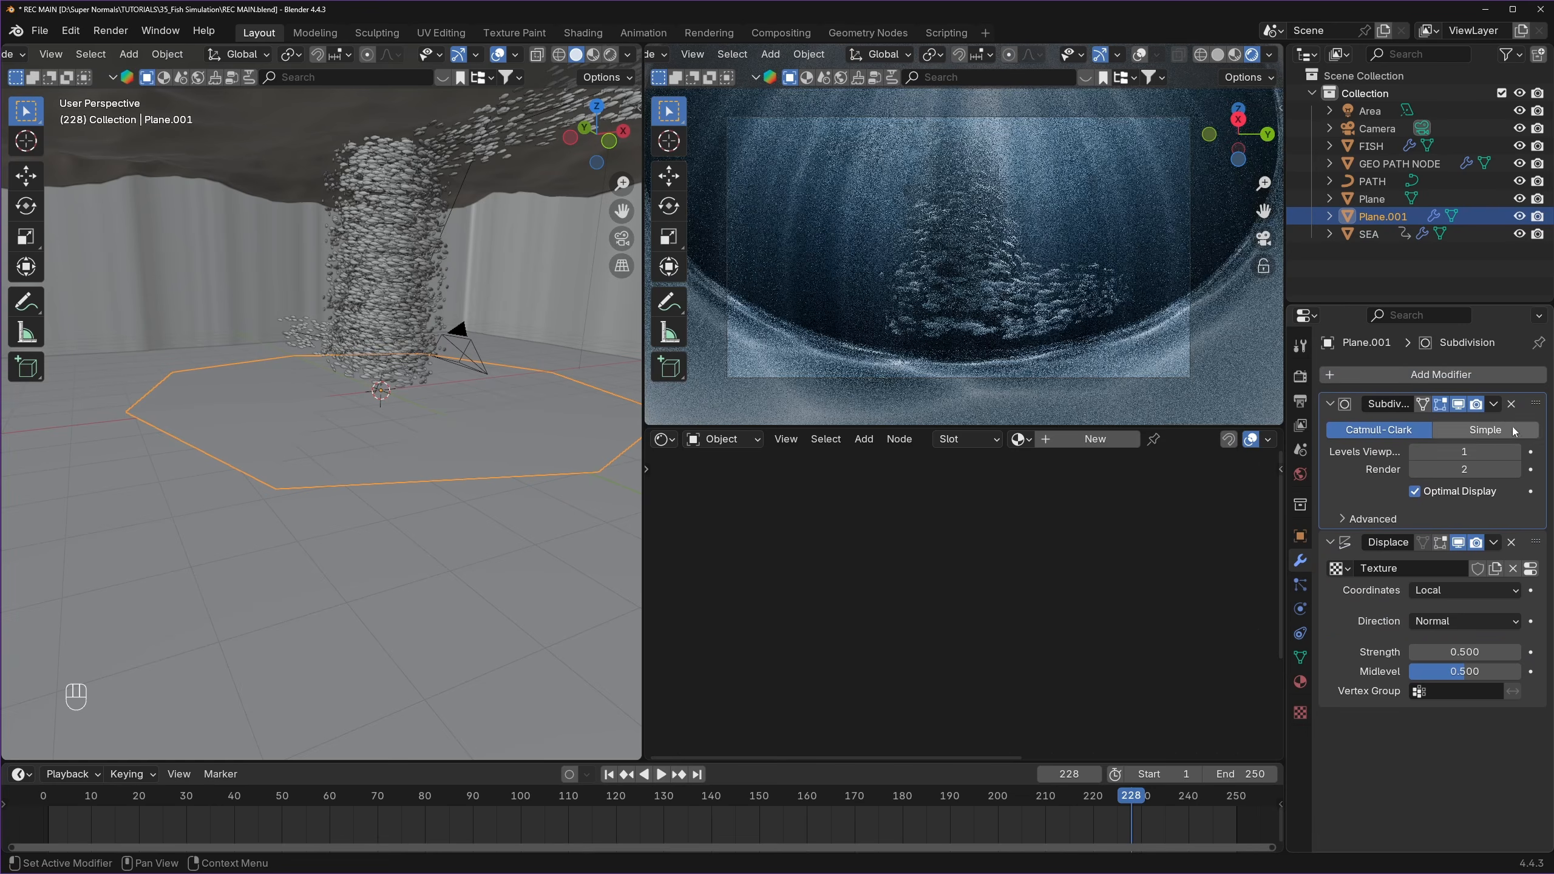
# - Set the seabed's viewport and render subdivision levels to 5 and switch the subdivision type to Simple
pyautogui.click(1448, 453)
pyautogui.write('5')
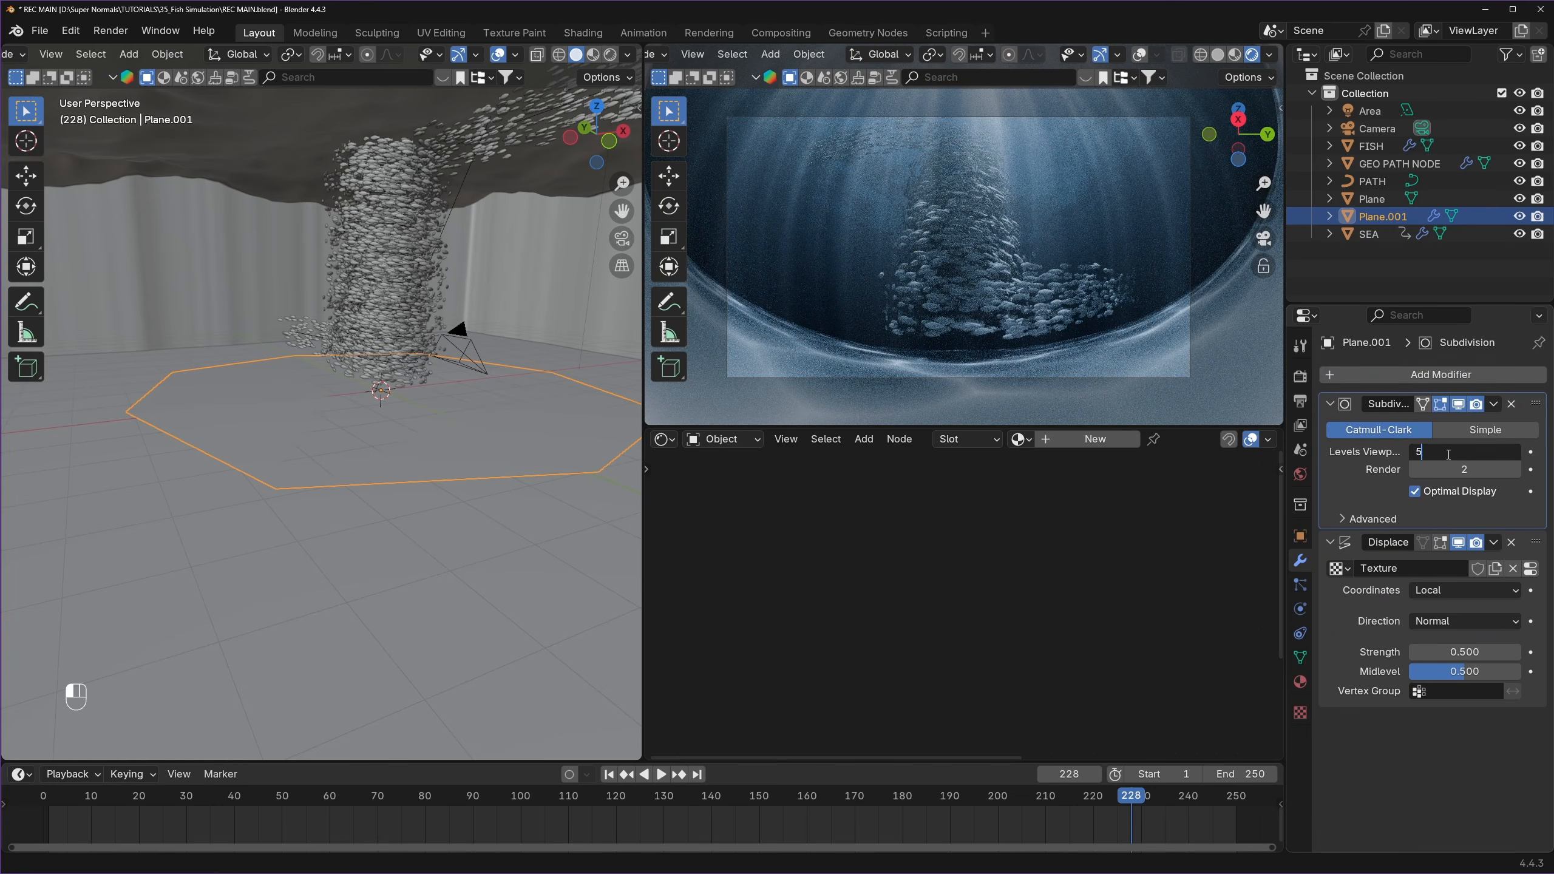
pyautogui.press('Return')
pyautogui.click(1464, 469)
pyautogui.write('5')
pyautogui.press('Return')
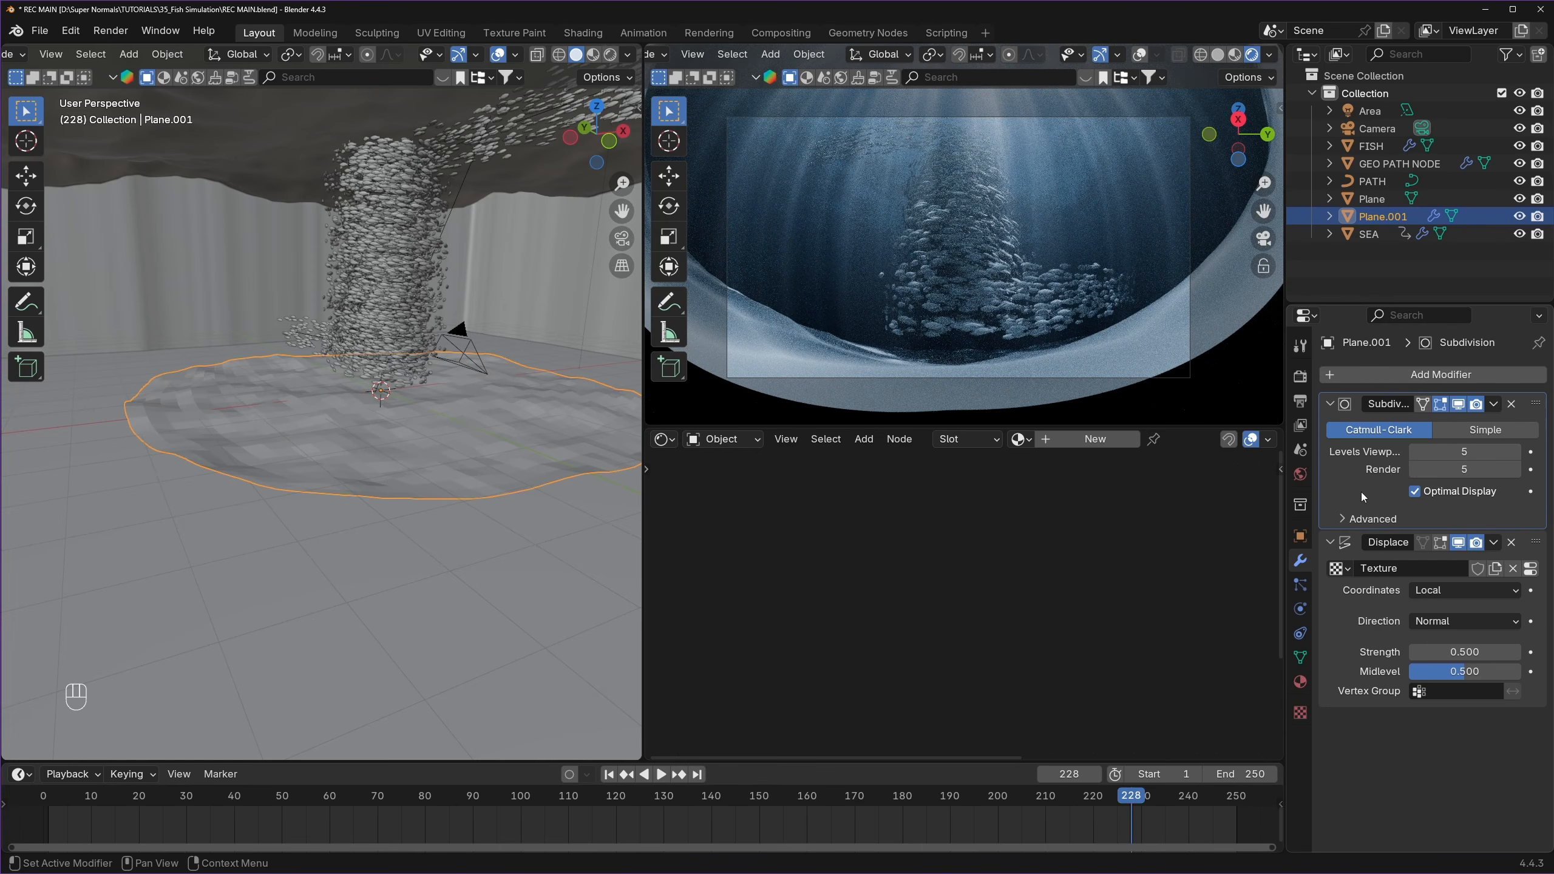
pyautogui.click(1478, 432)
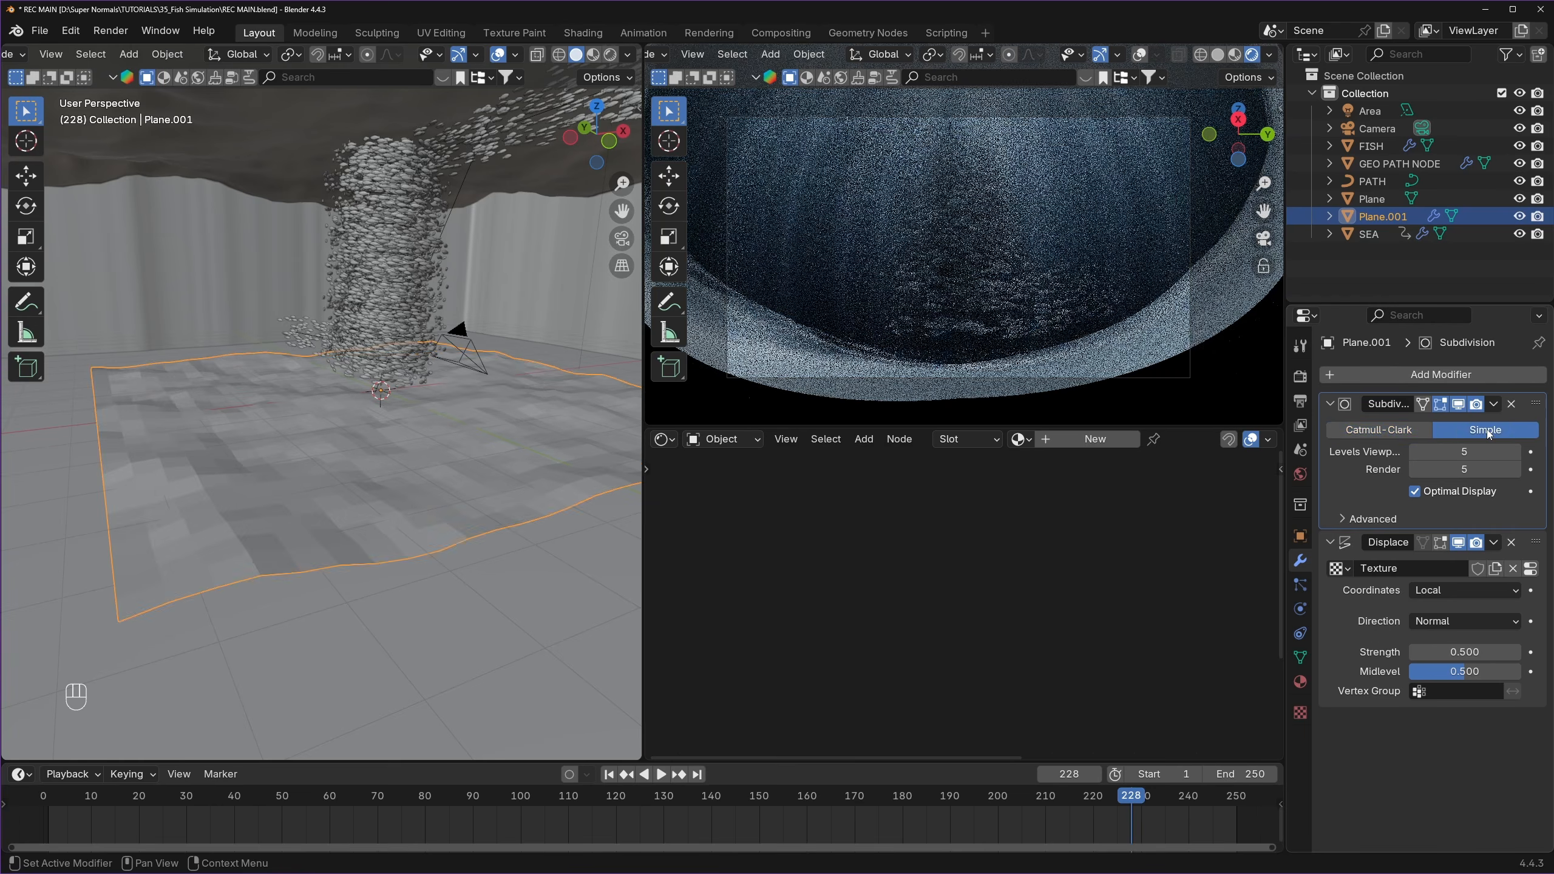
# - Shade the seabed plane smooth with viewport and render subdivision levels at 6, and save the file
pyautogui.press('Tab')
pyautogui.press('Tab')
pyautogui.rightClick(429, 457)
pyautogui.click(412, 457)
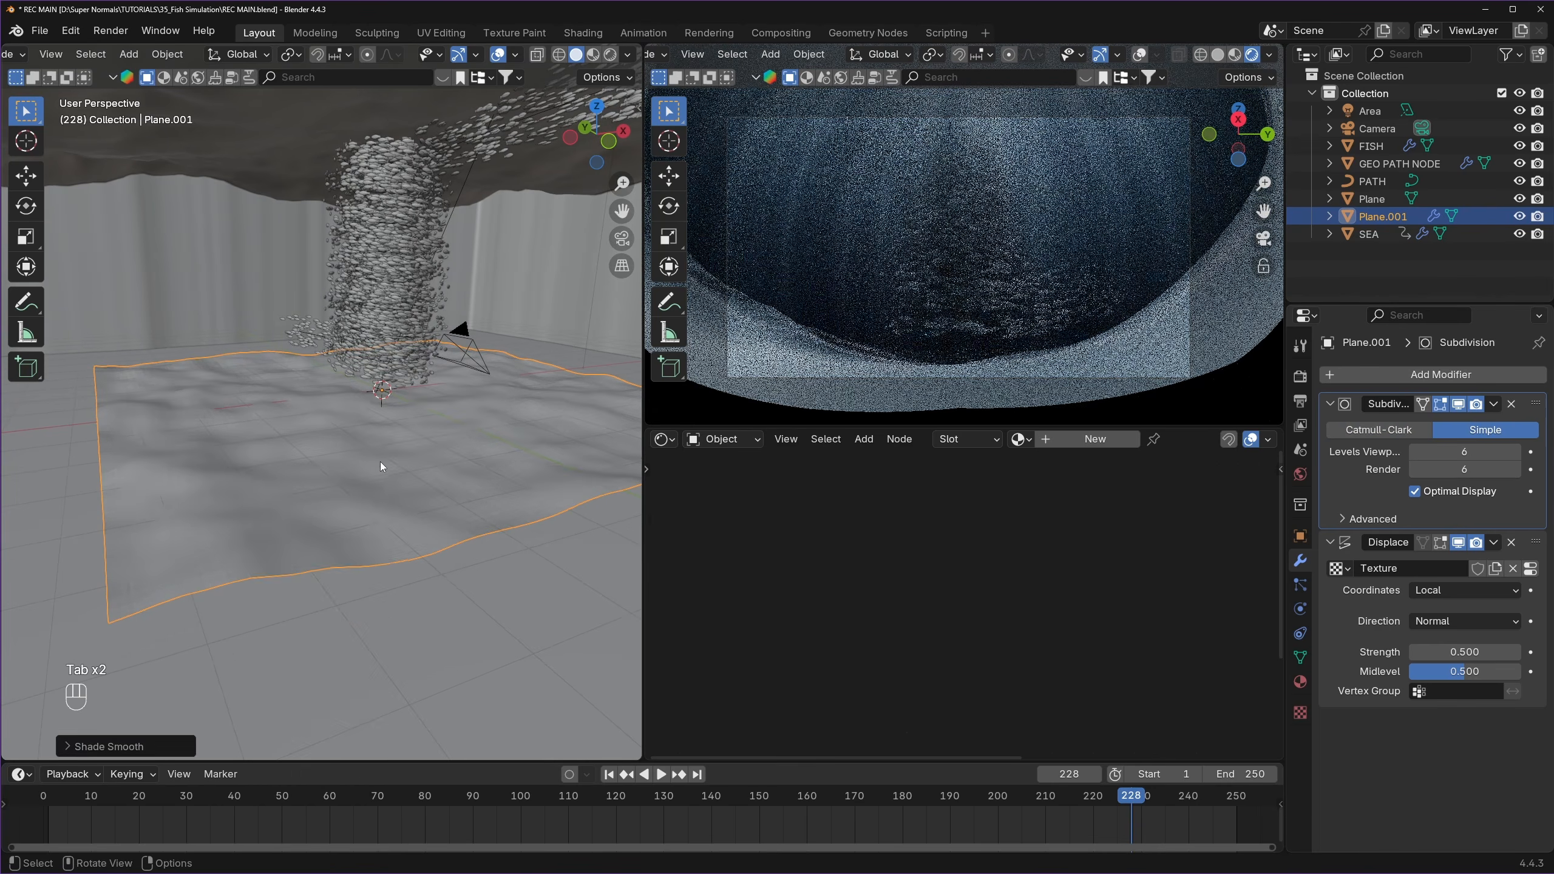
pyautogui.hotkey('ctrl', 's')
pyautogui.moveTo(329, 496)
pyautogui.mouseDown(button='middle')
pyautogui.moveTo(327, 515)
pyautogui.moveTo(331, 460)
pyautogui.moveTo(331, 499)
pyautogui.mouseUp(button='middle')
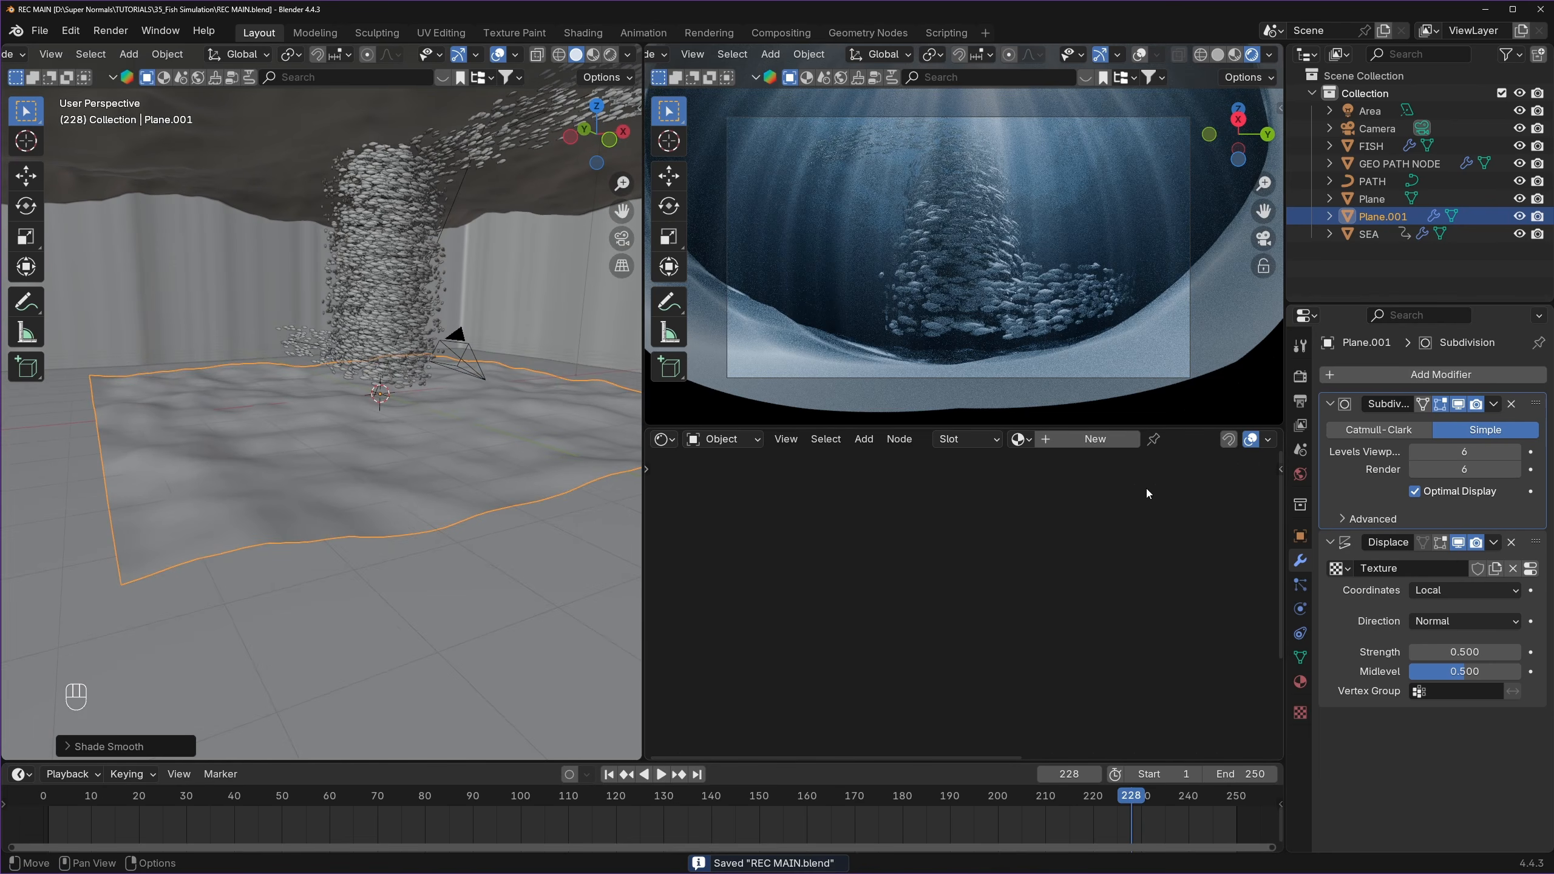
# - Set the seabed's Displace strength to 0.7 and save the file
pyautogui.click(1463, 651)
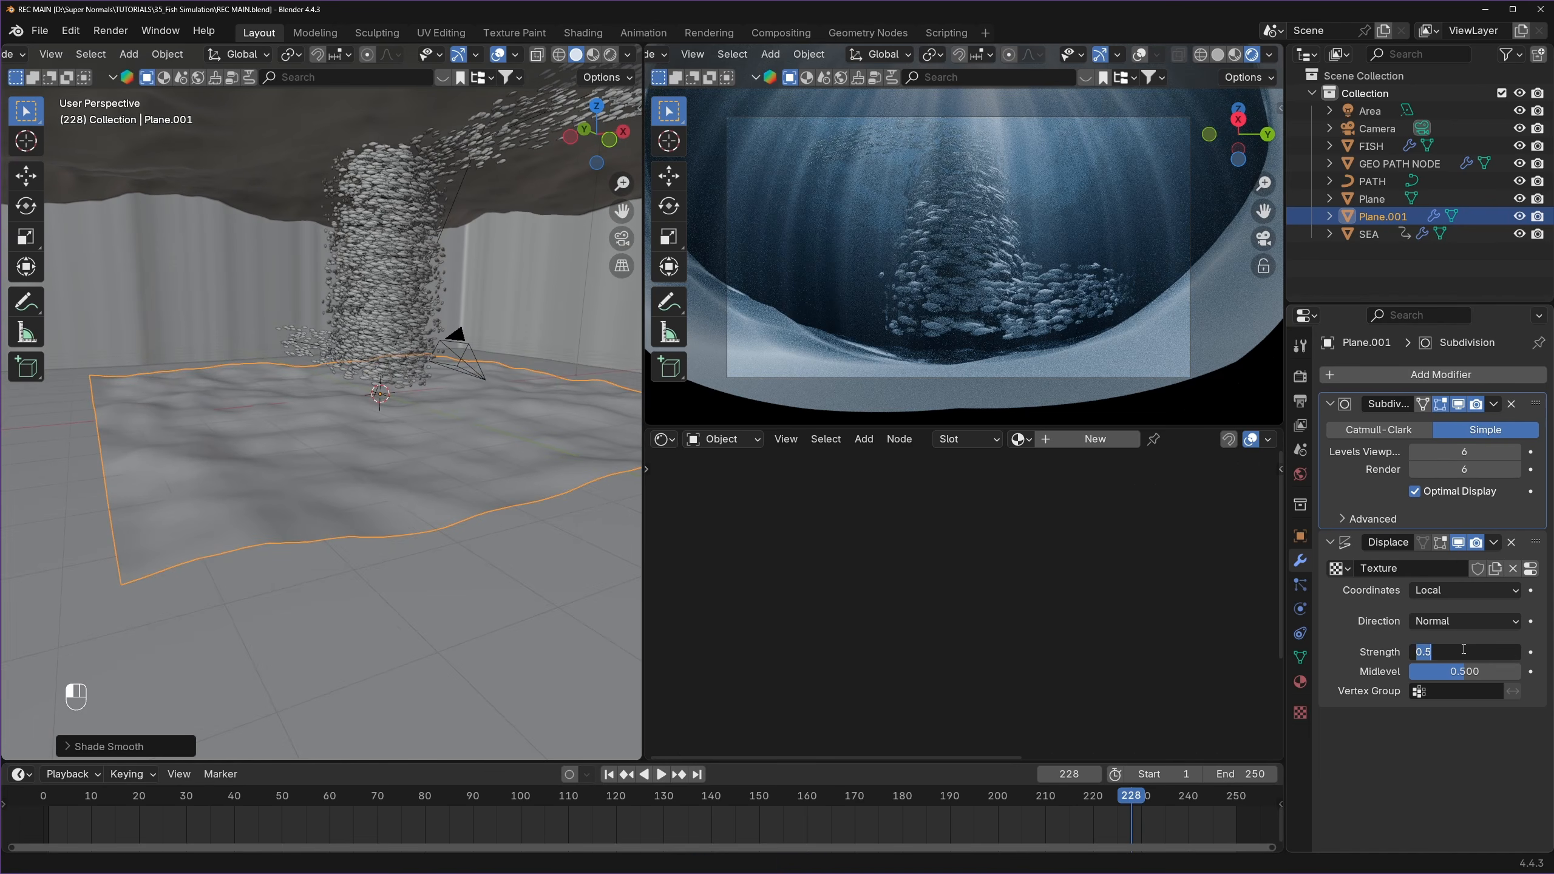
pyautogui.write('0.')
pyautogui.press('BackSpace')
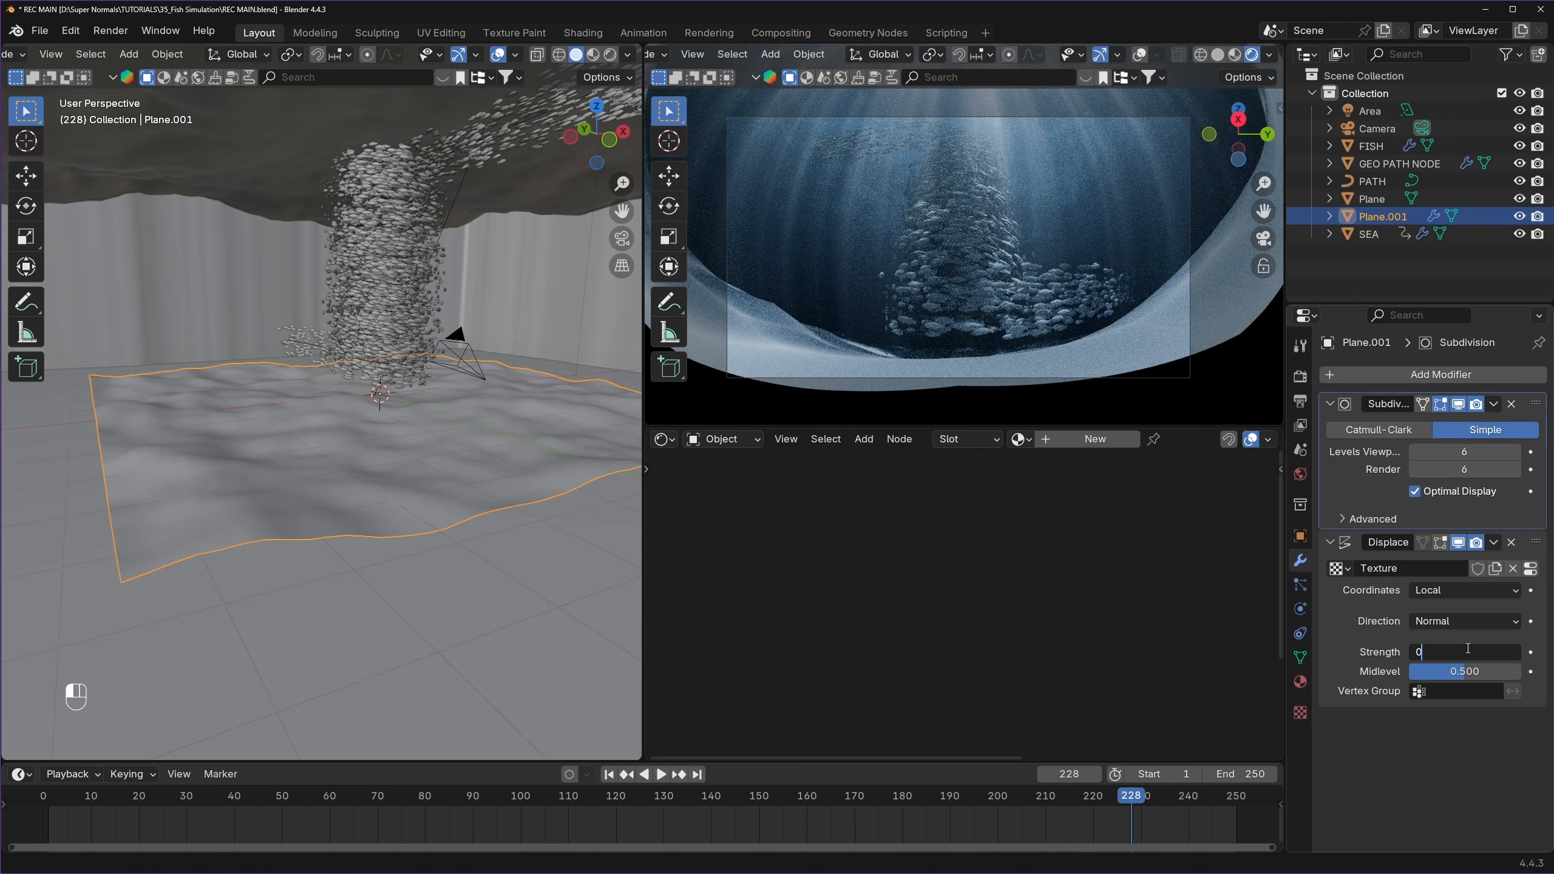
pyautogui.write('7')
pyautogui.press('Return')
pyautogui.hotkey('ctrl', 's')
pyautogui.hotkey('ctrl', 's')
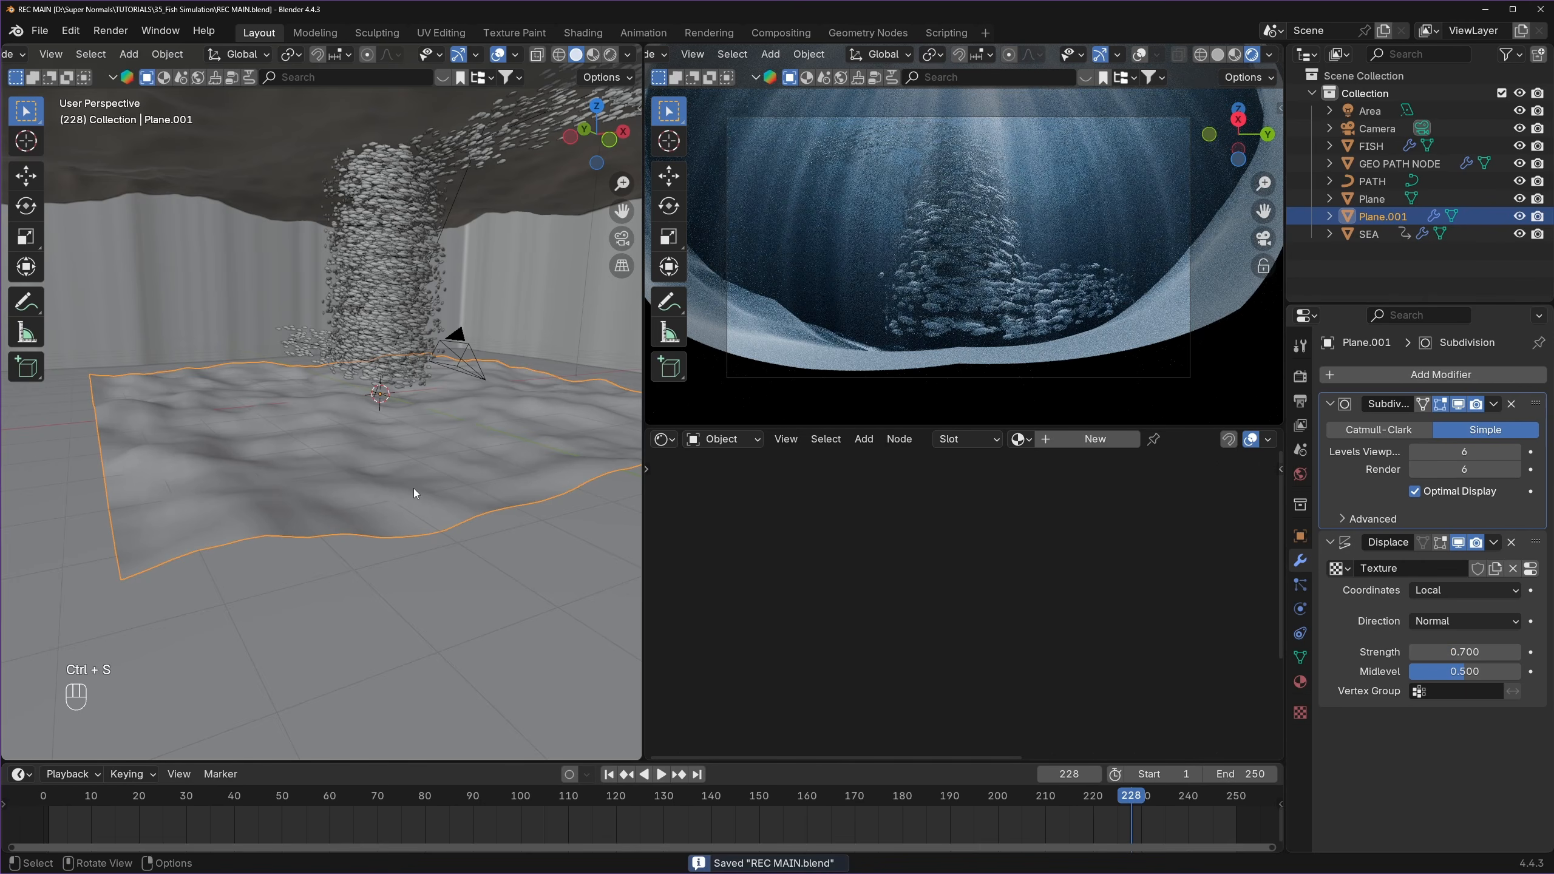
# - Move the displaced seabed plane slightly along Z and save the file
pyautogui.moveTo(413, 487); pyautogui.dragTo(387, 408, button='middle')
pyautogui.click(387, 408)
pyautogui.click(418, 438)
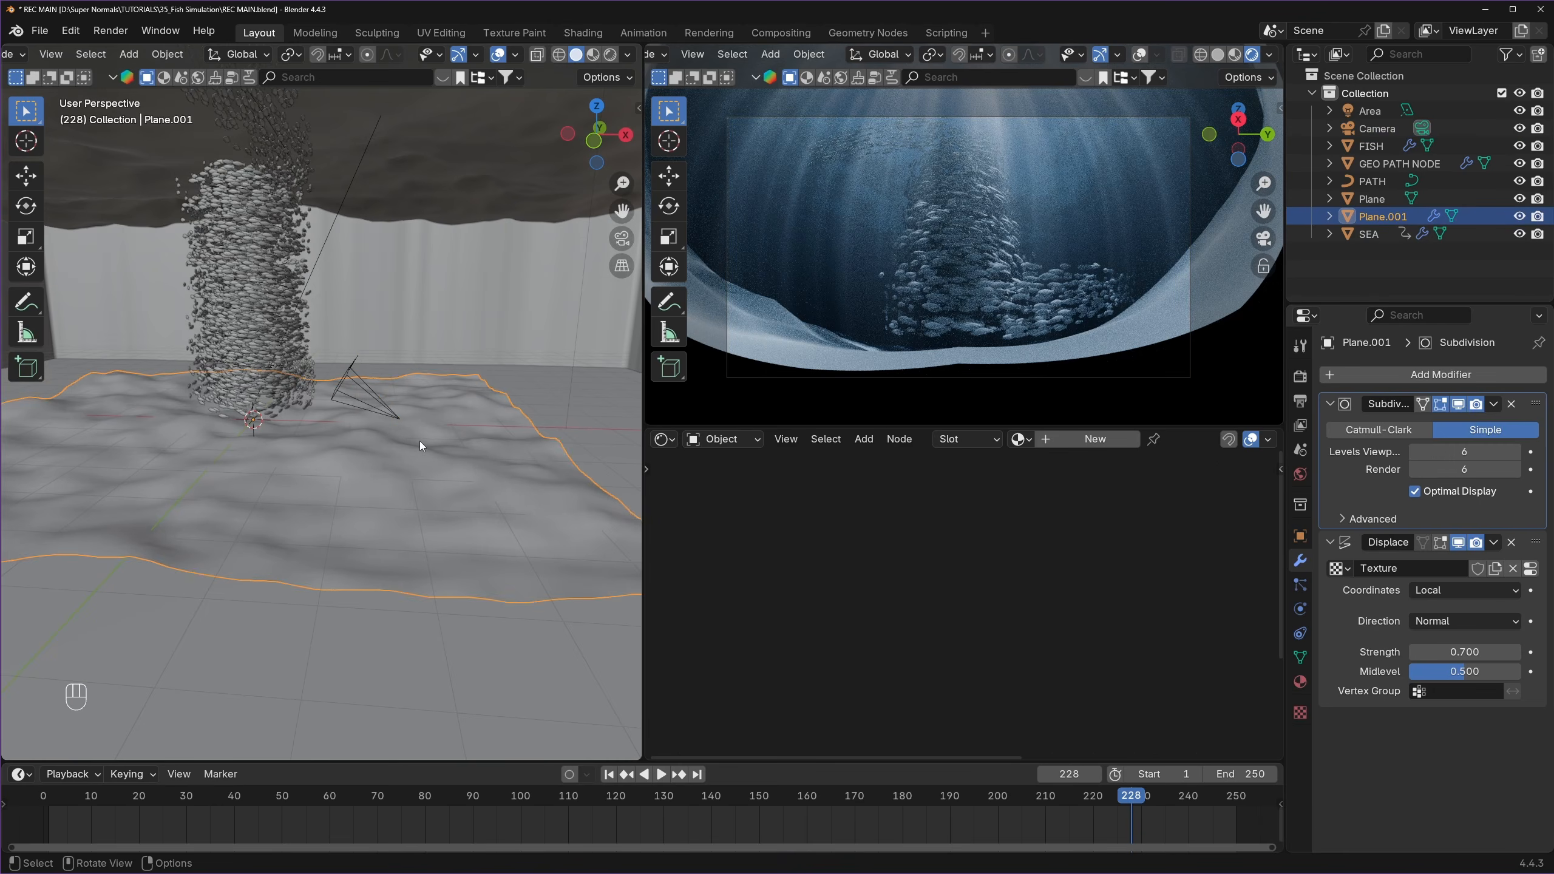
pyautogui.press('g')
pyautogui.press('z')
pyautogui.press('shift')
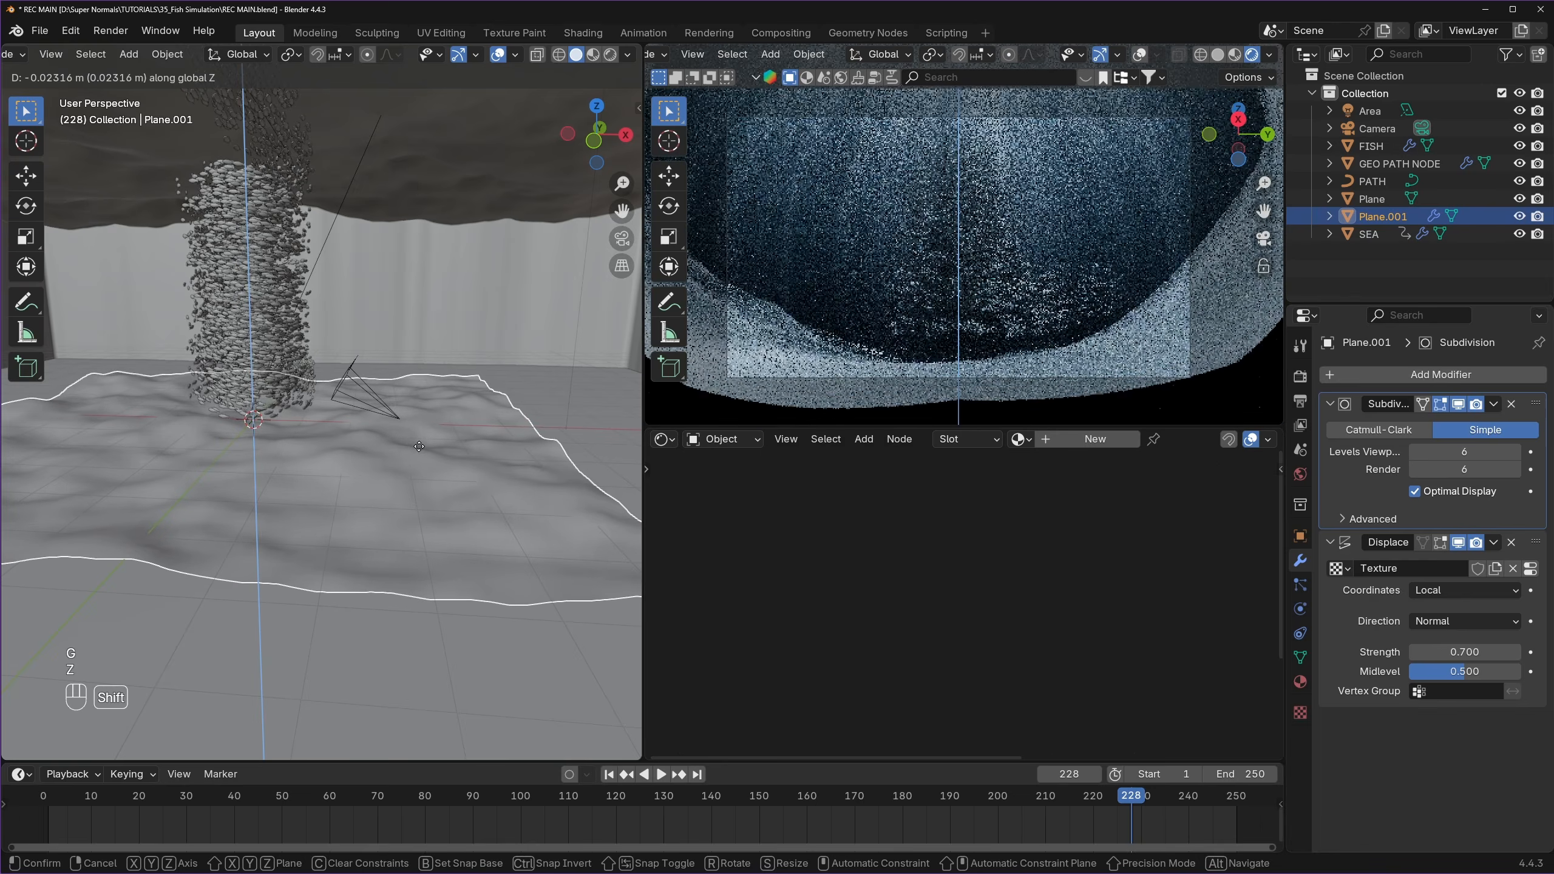
pyautogui.click(418, 448)
pyautogui.hotkey('ctrl', 's')
pyautogui.moveTo(367, 458); pyautogui.dragTo(428, 397, button='middle')
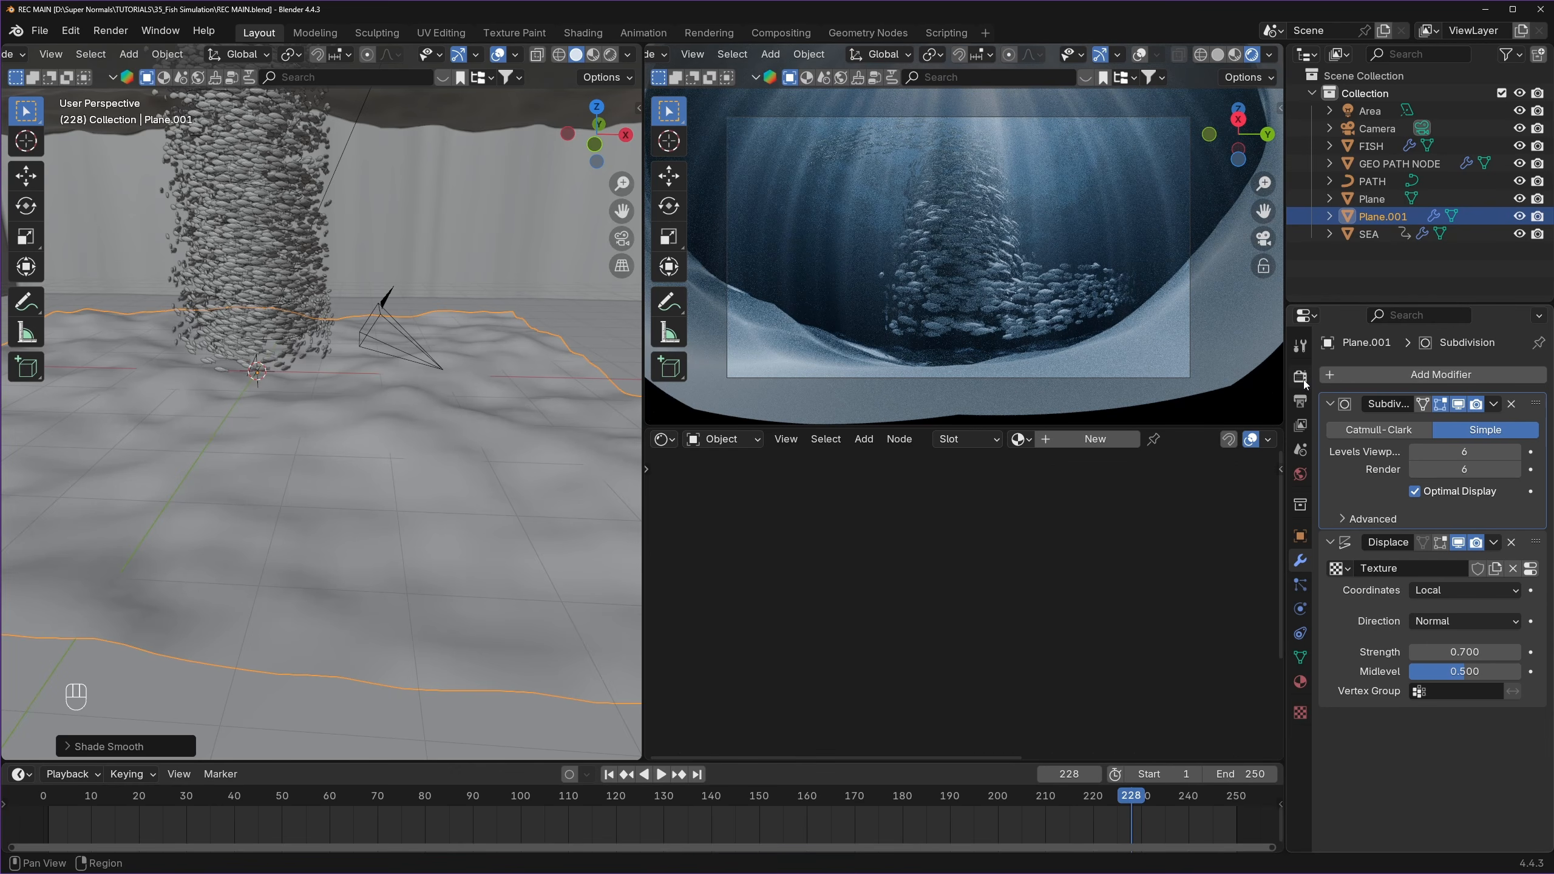
# - Enable Render Region so the rendered preview is limited to the camera frame
pyautogui.click(1300, 402)
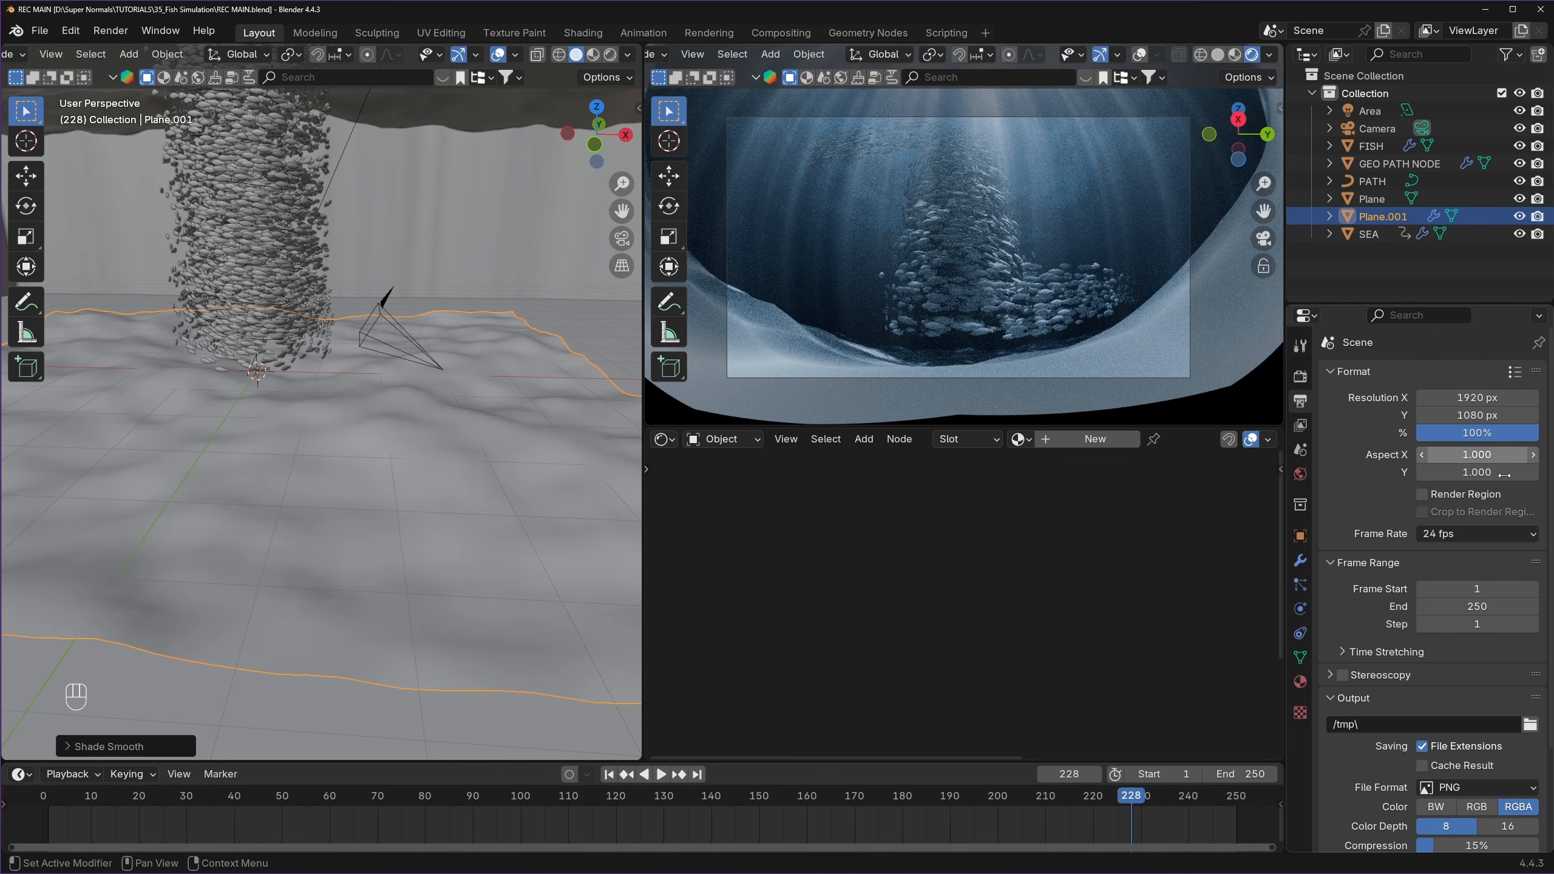
pyautogui.click(1424, 495)
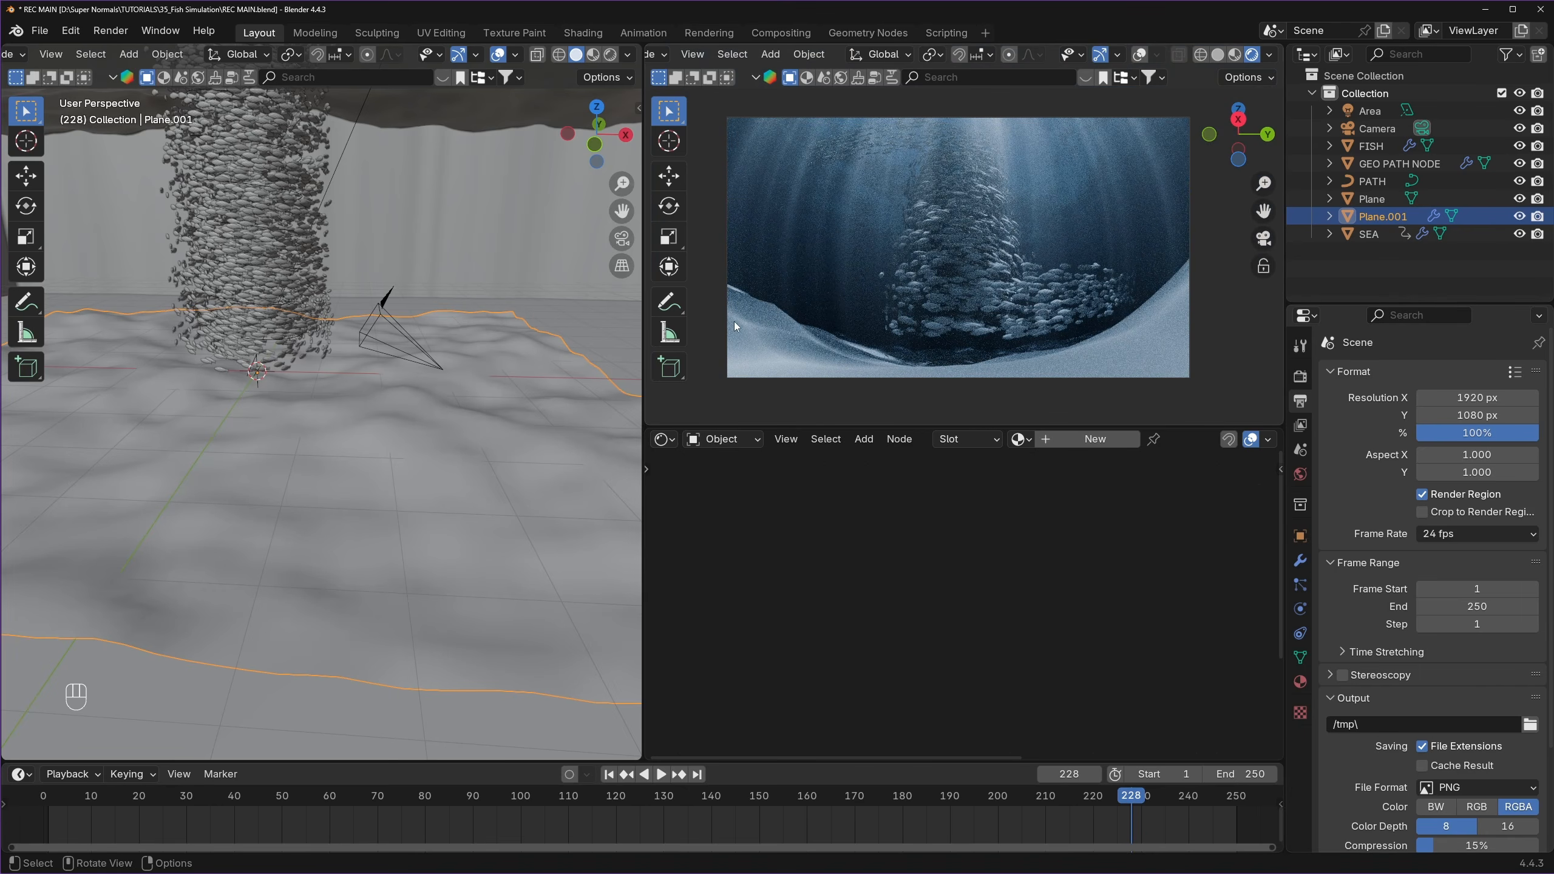
pyautogui.moveTo(256, 471); pyautogui.dragTo(370, 457, button='middle')
pyautogui.scroll(-3, 322, 457)
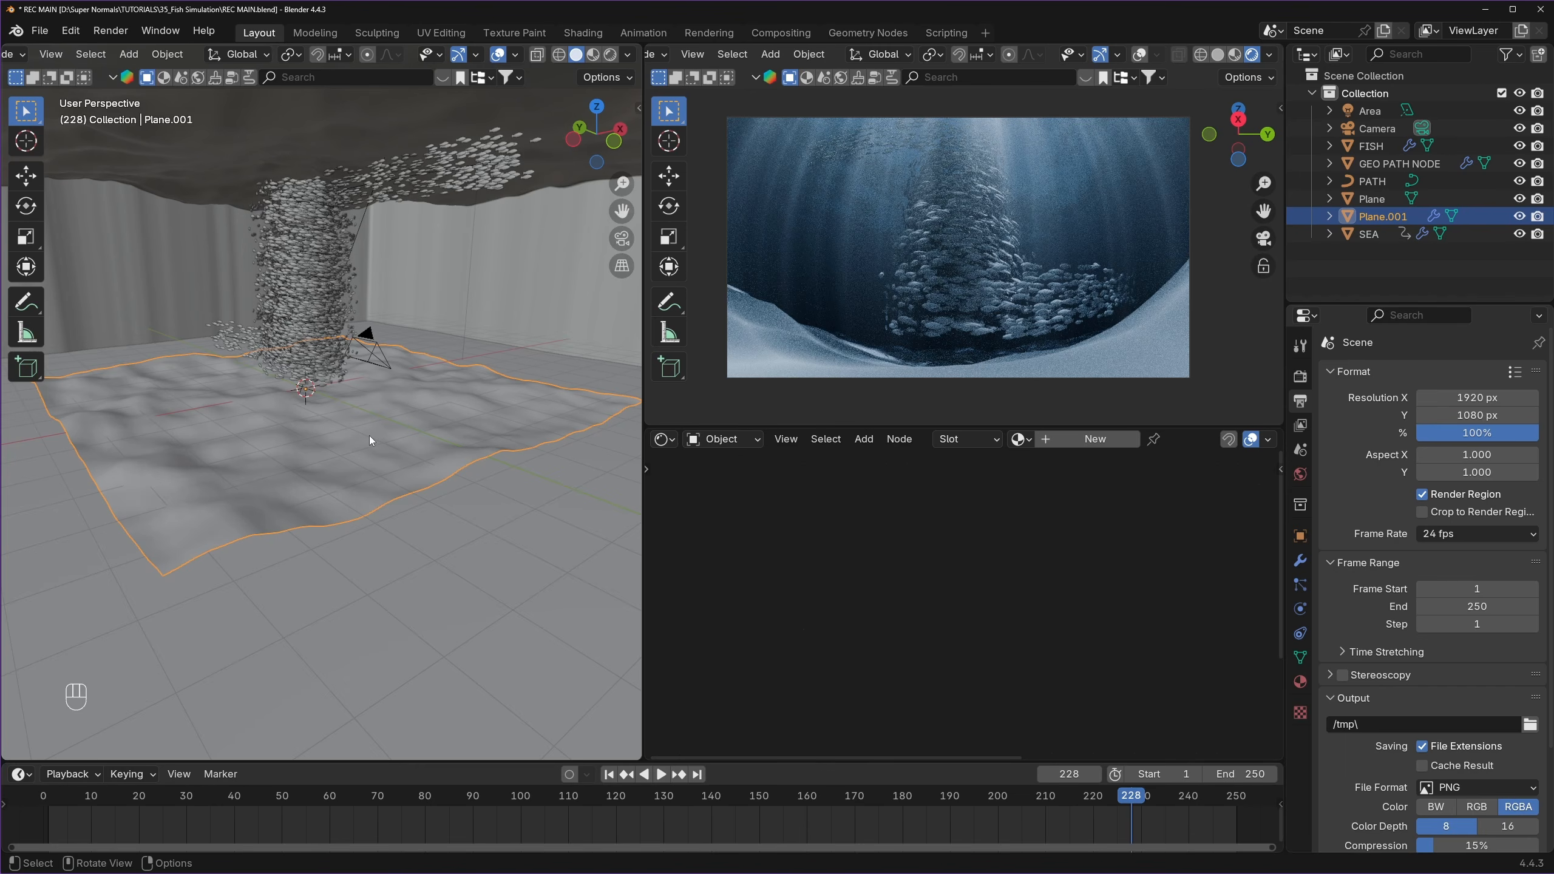
# - Subdivide the seabed plane's mesh in Edit Mode, return to Object Mode and save the file
pyautogui.click(1301, 560)
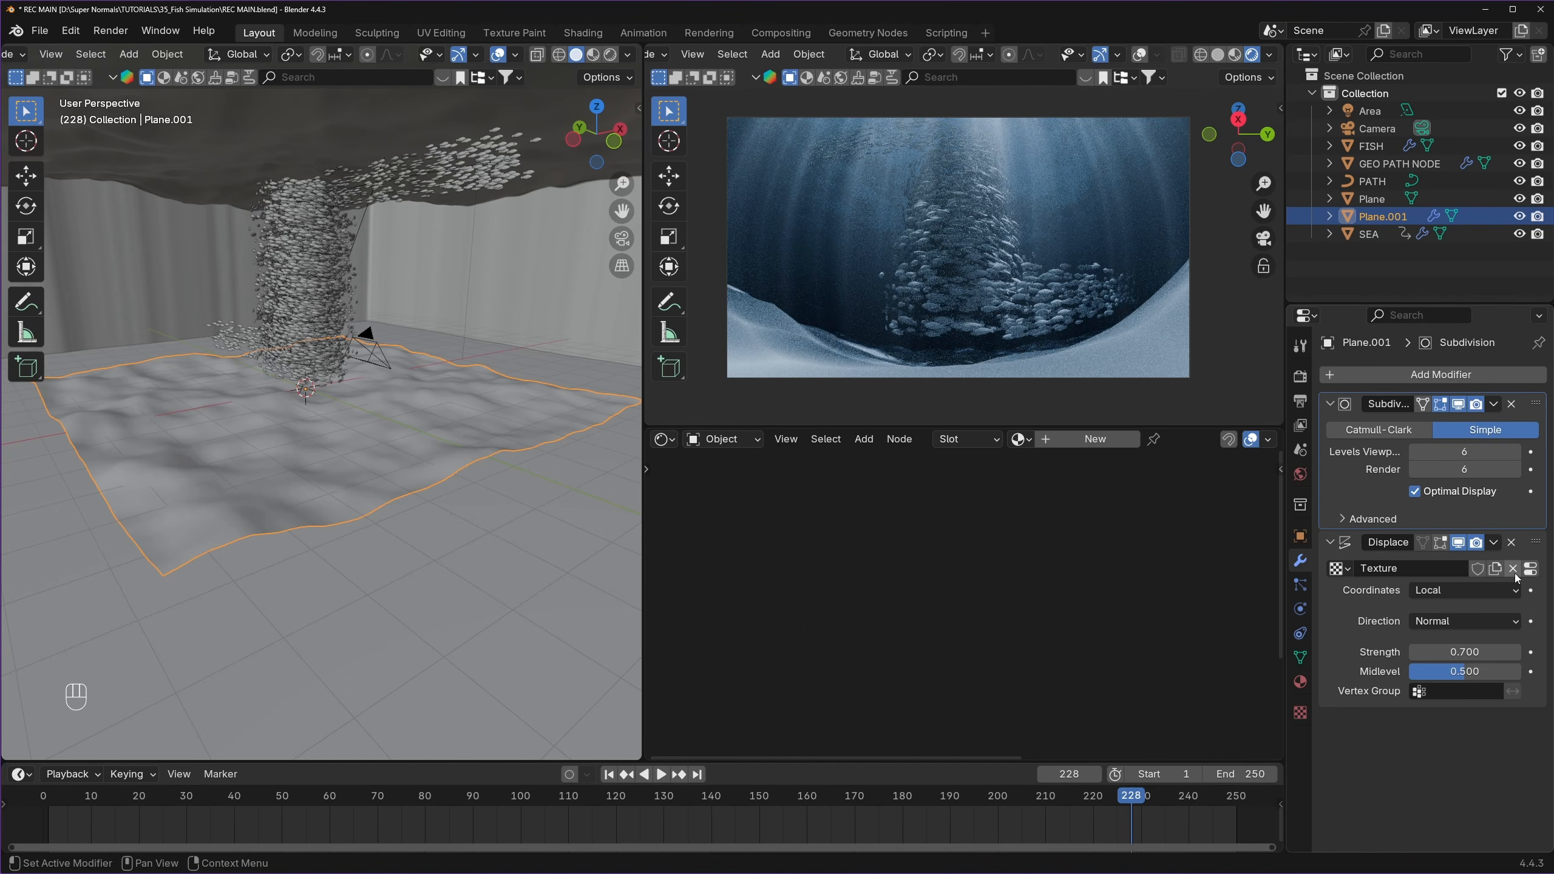
pyautogui.press('Tab')
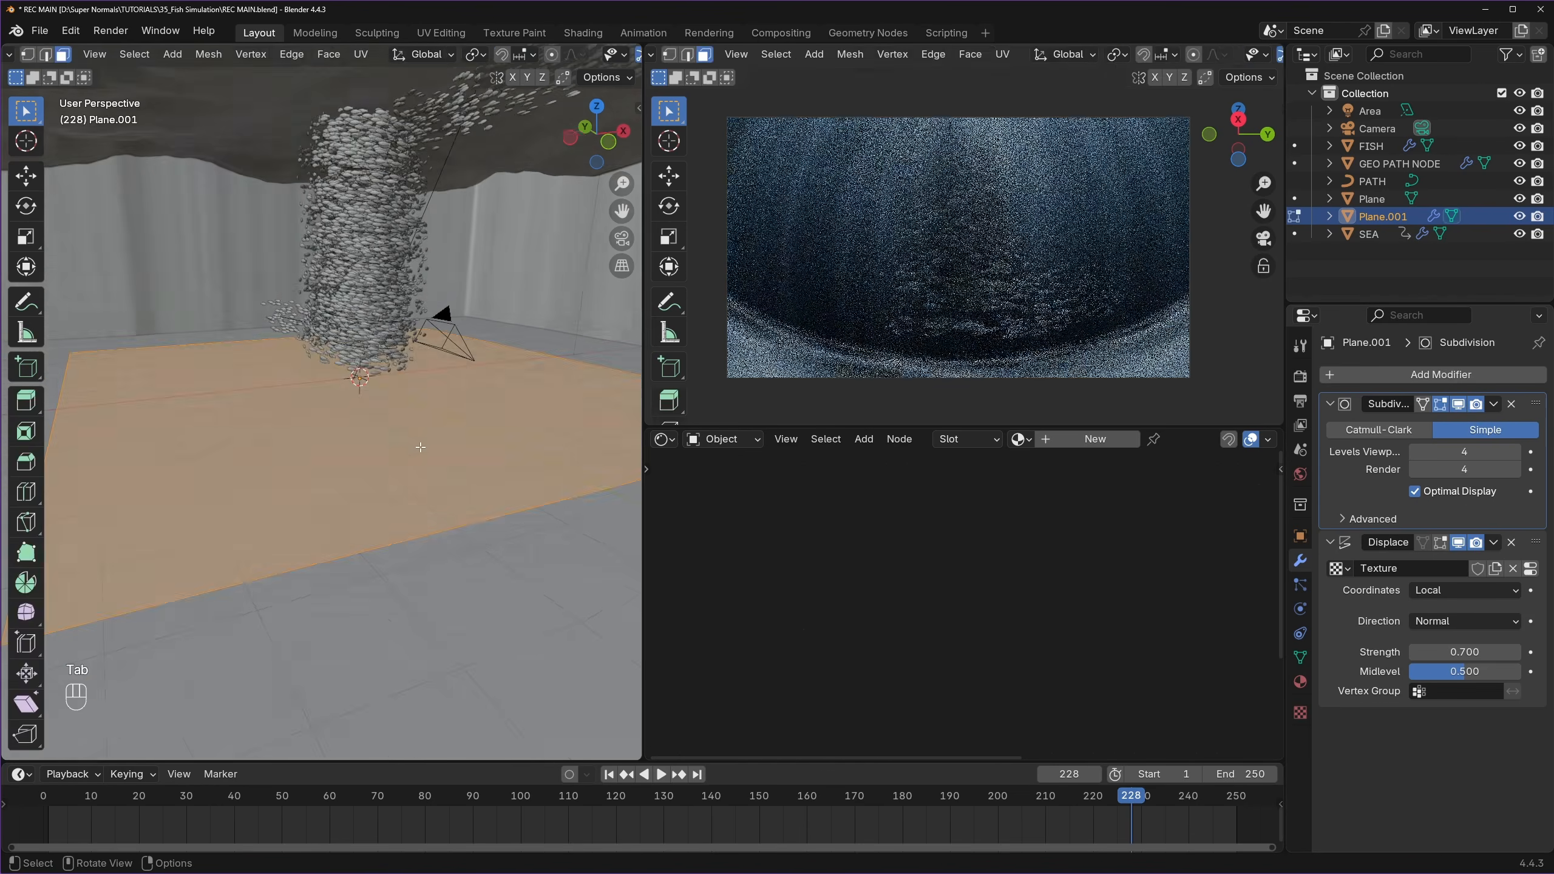
pyautogui.moveTo(420, 446); pyautogui.dragTo(410, 435, button='middle')
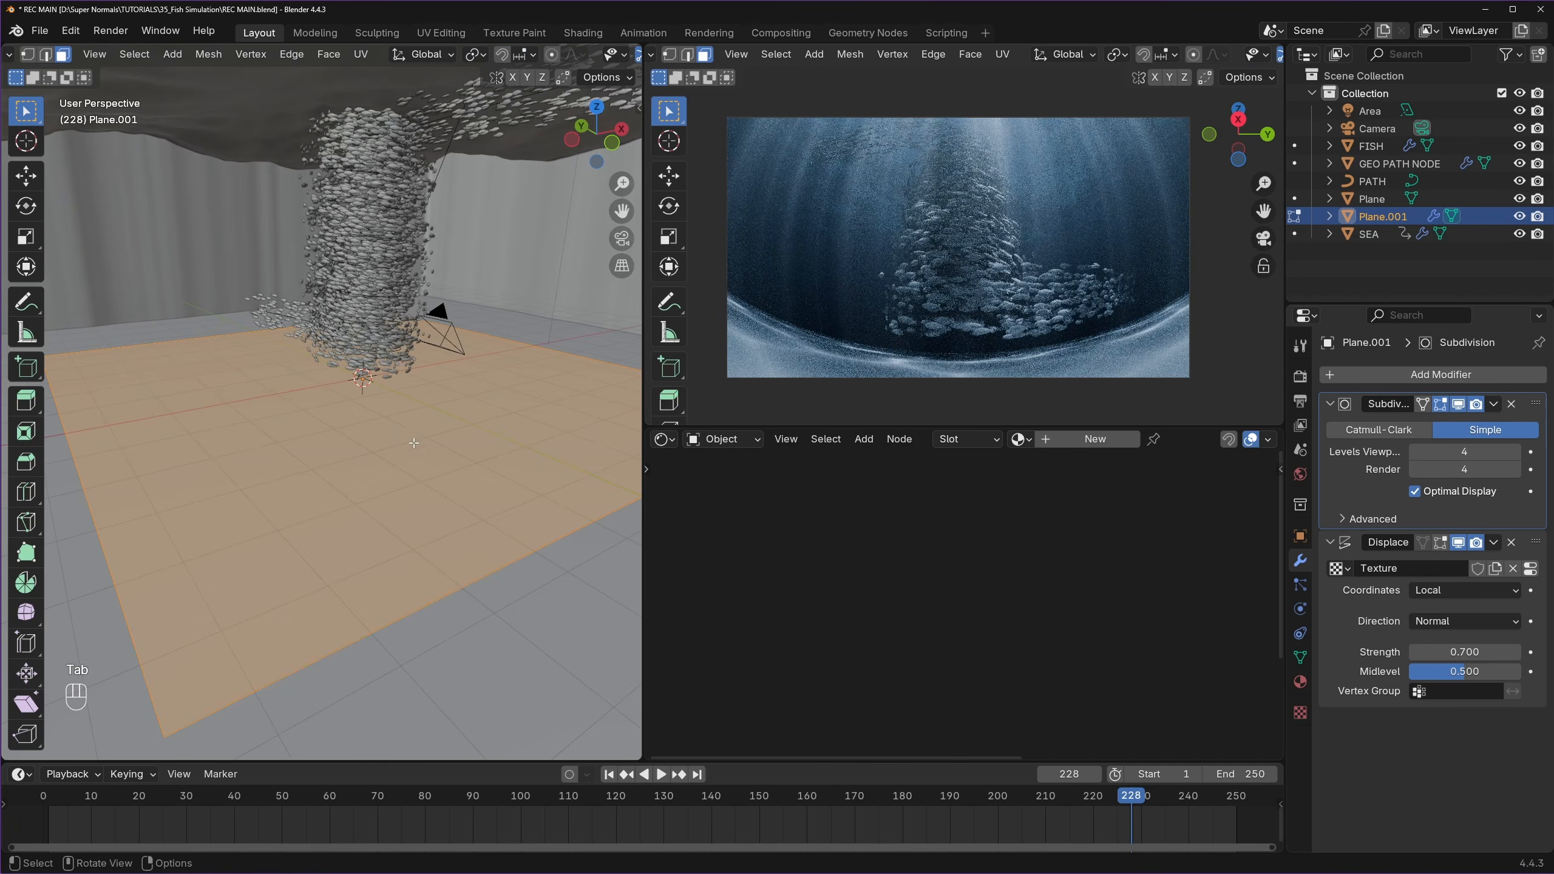
pyautogui.rightClick(410, 435)
pyautogui.click(411, 435)
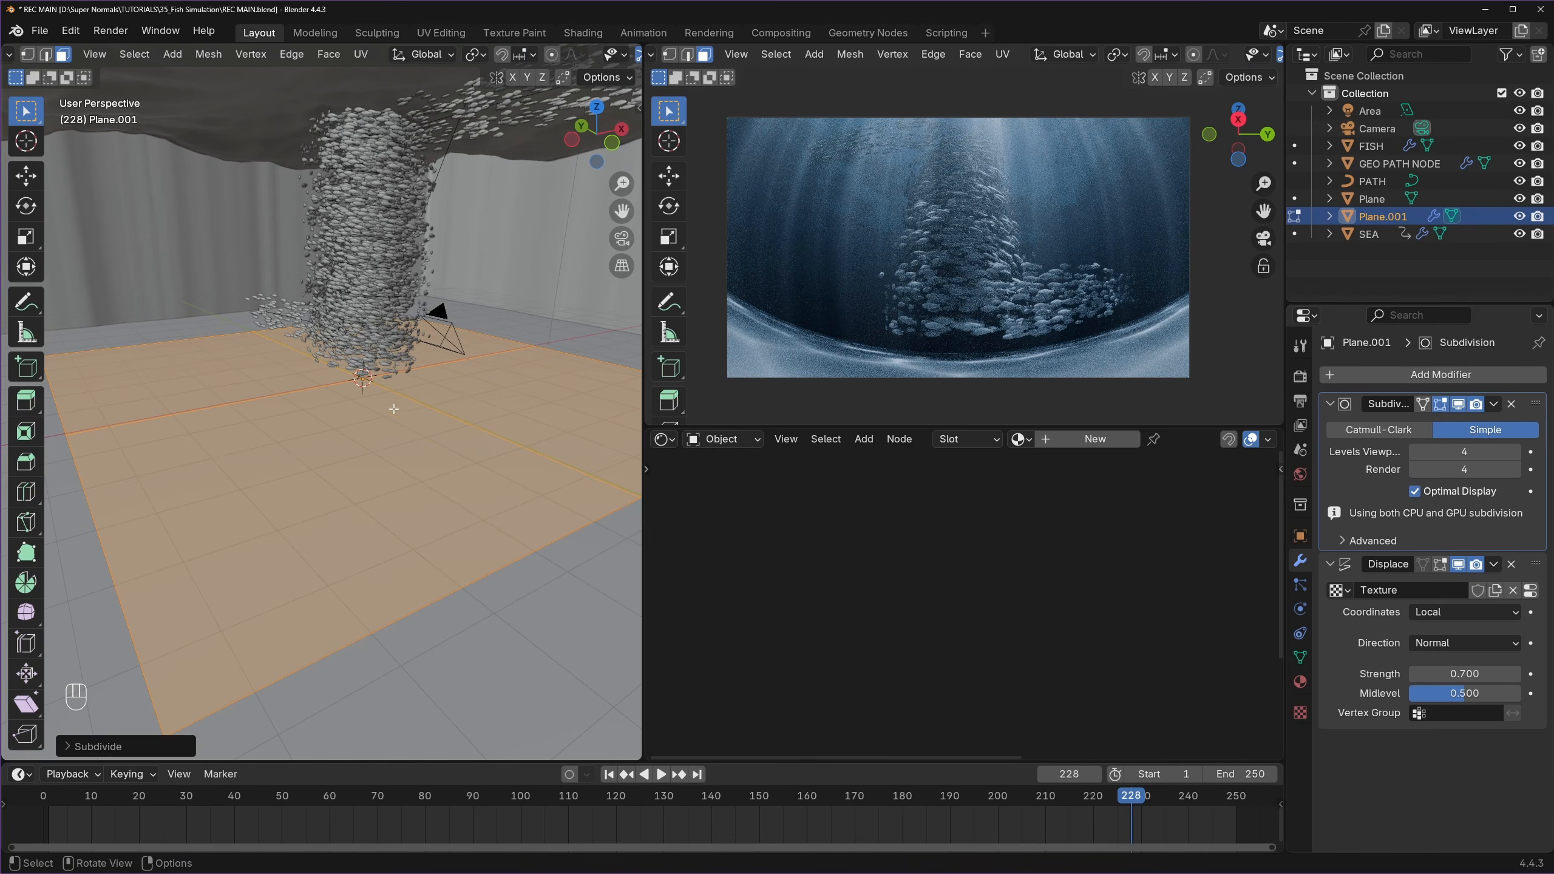
pyautogui.press('Tab')
pyautogui.hotkey('ctrl', 's')
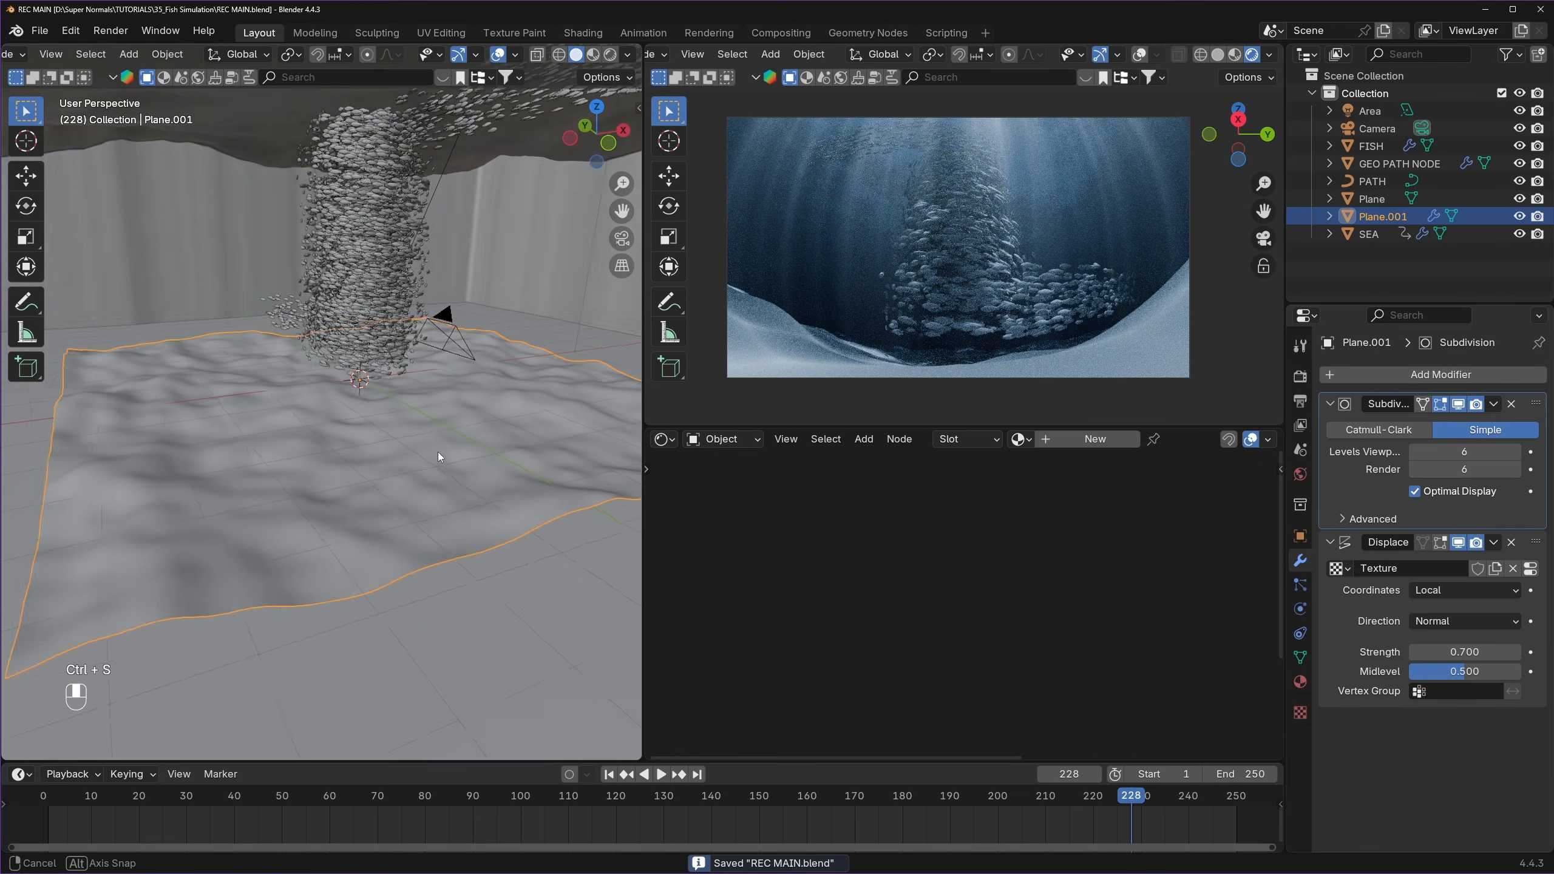
# - Set the seabed's Displace strength to 0.72 and inspect the terrain up close
pyautogui.press('Tab')
pyautogui.press('Tab')
pyautogui.press('z')
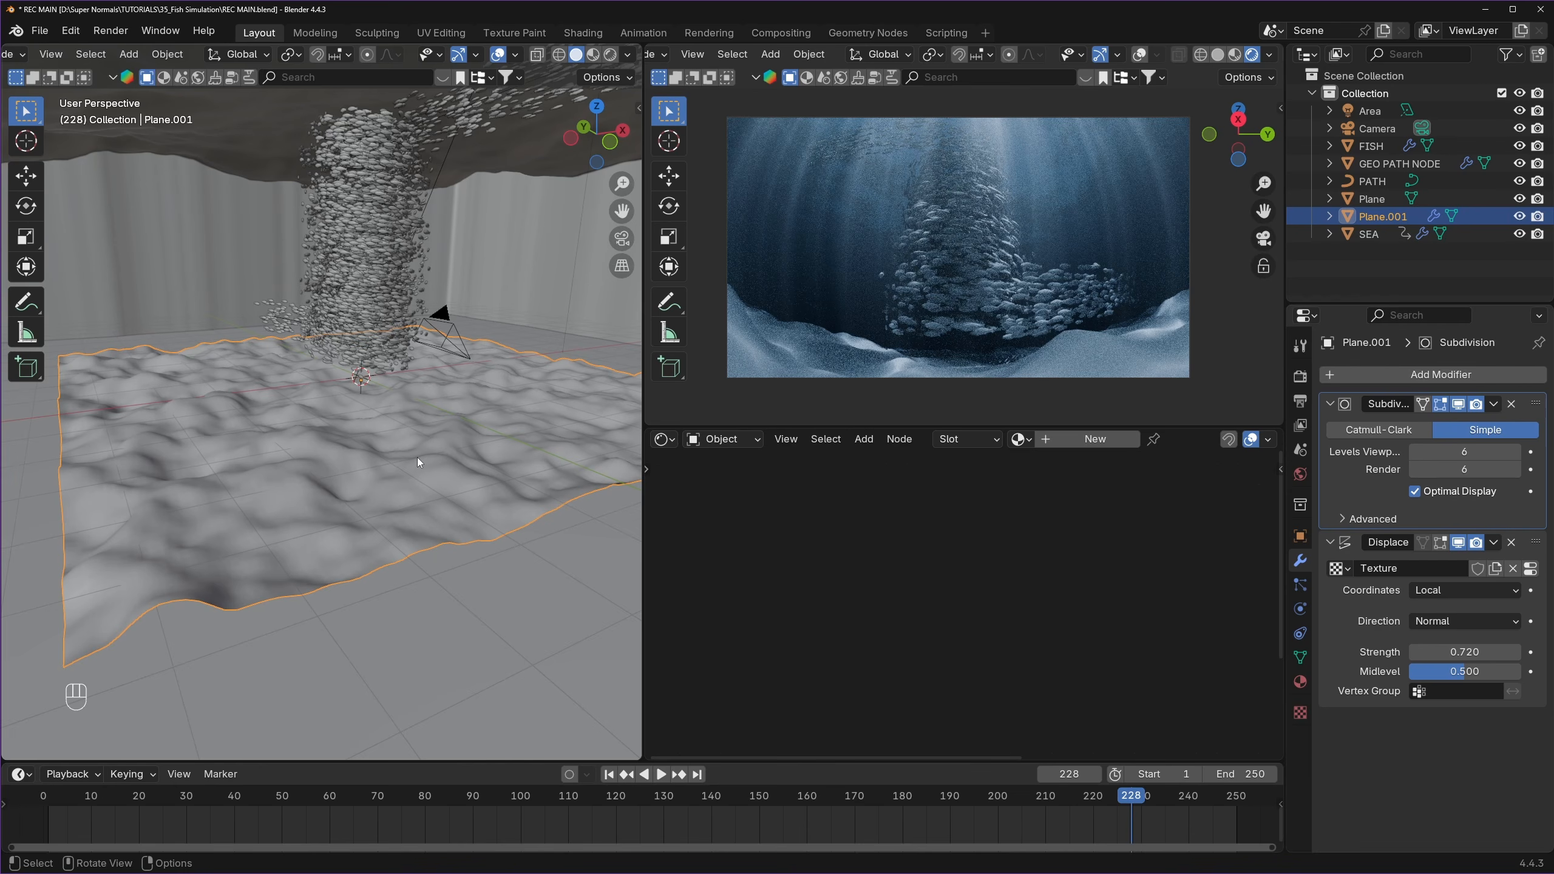
pyautogui.moveTo(334, 469)
pyautogui.mouseDown(button='middle')
pyautogui.moveTo(367, 464)
pyautogui.moveTo(342, 461)
pyautogui.mouseUp(button='middle')
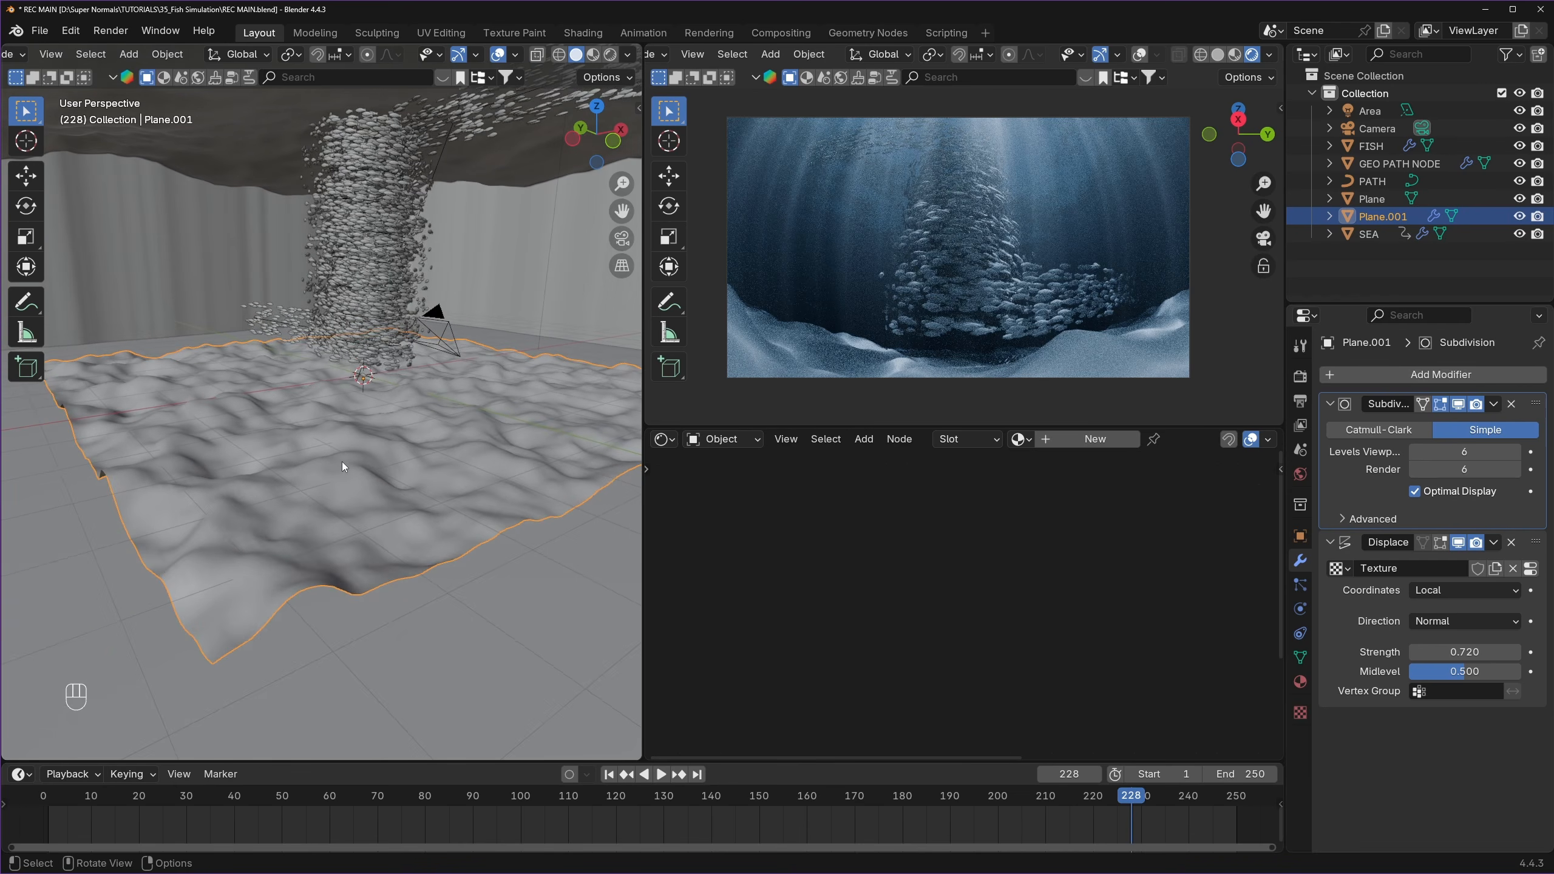
pyautogui.scroll(2, 369, 461)
pyautogui.keyDown('shift'); pyautogui.moveTo(438, 481); pyautogui.dragTo(425, 451, button='middle'); pyautogui.keyUp('shift')
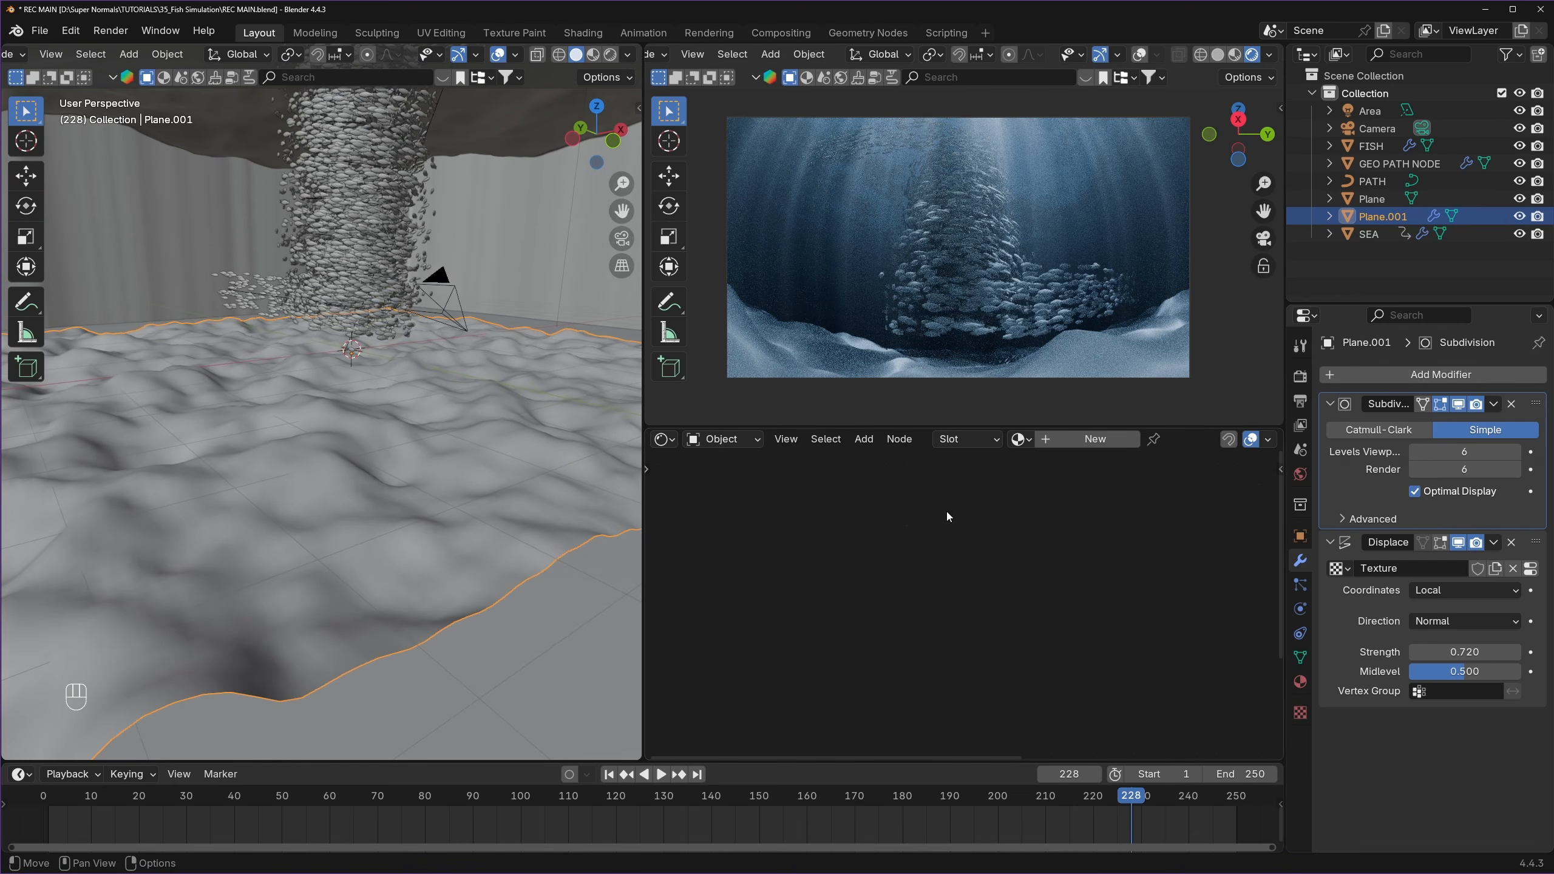
# - Create a new material on the seabed plane and add a Voronoi Texture node with its scale set to 1000
pyautogui.click(1300, 682)
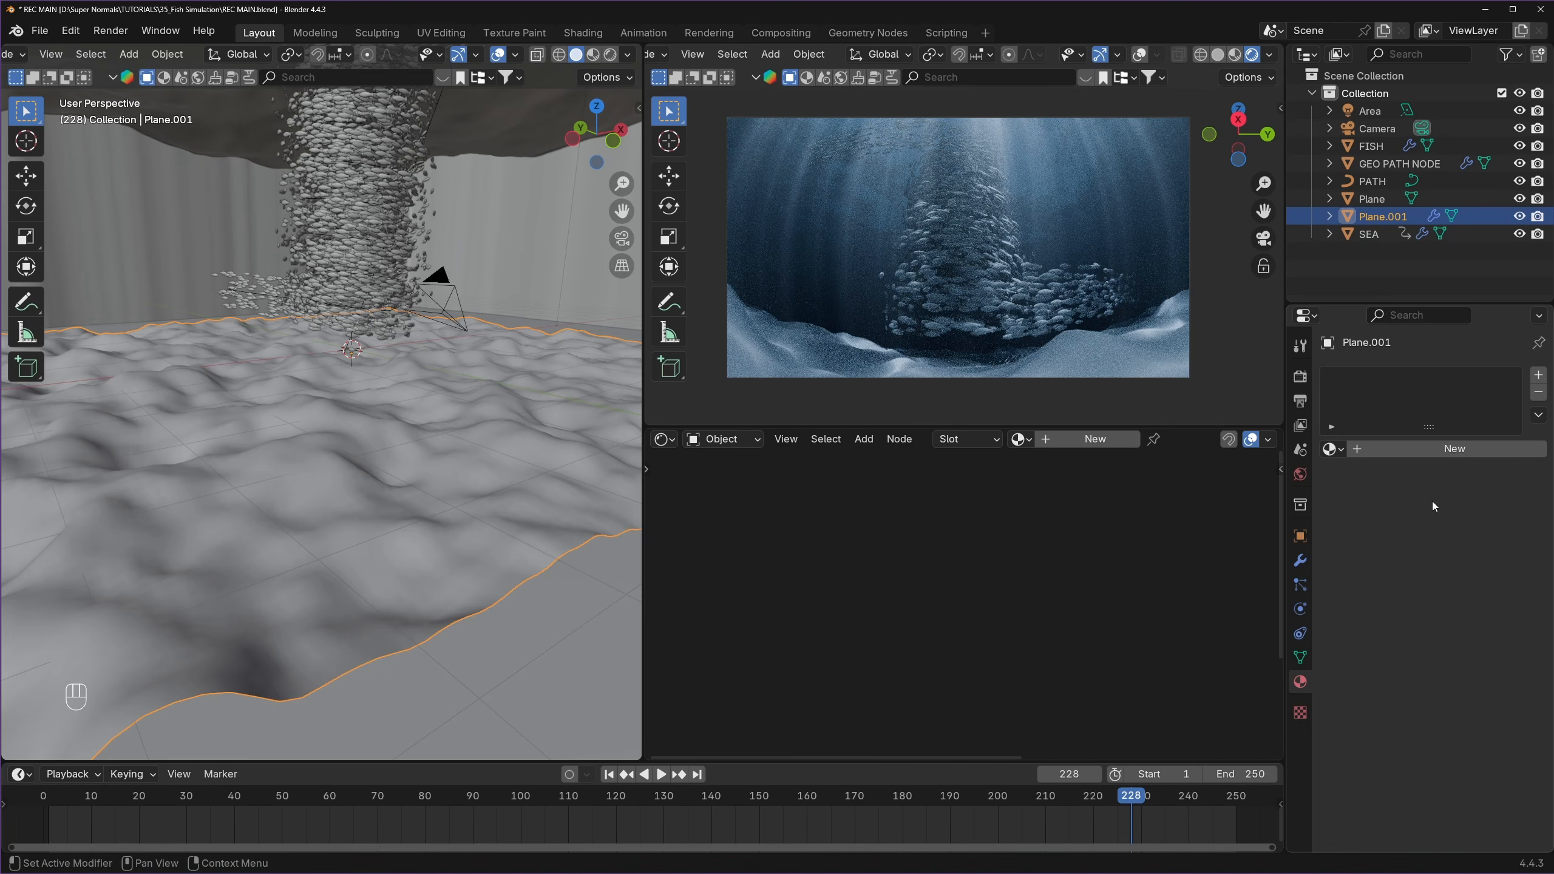
pyautogui.click(1433, 448)
pyautogui.scroll(3, 1066, 574)
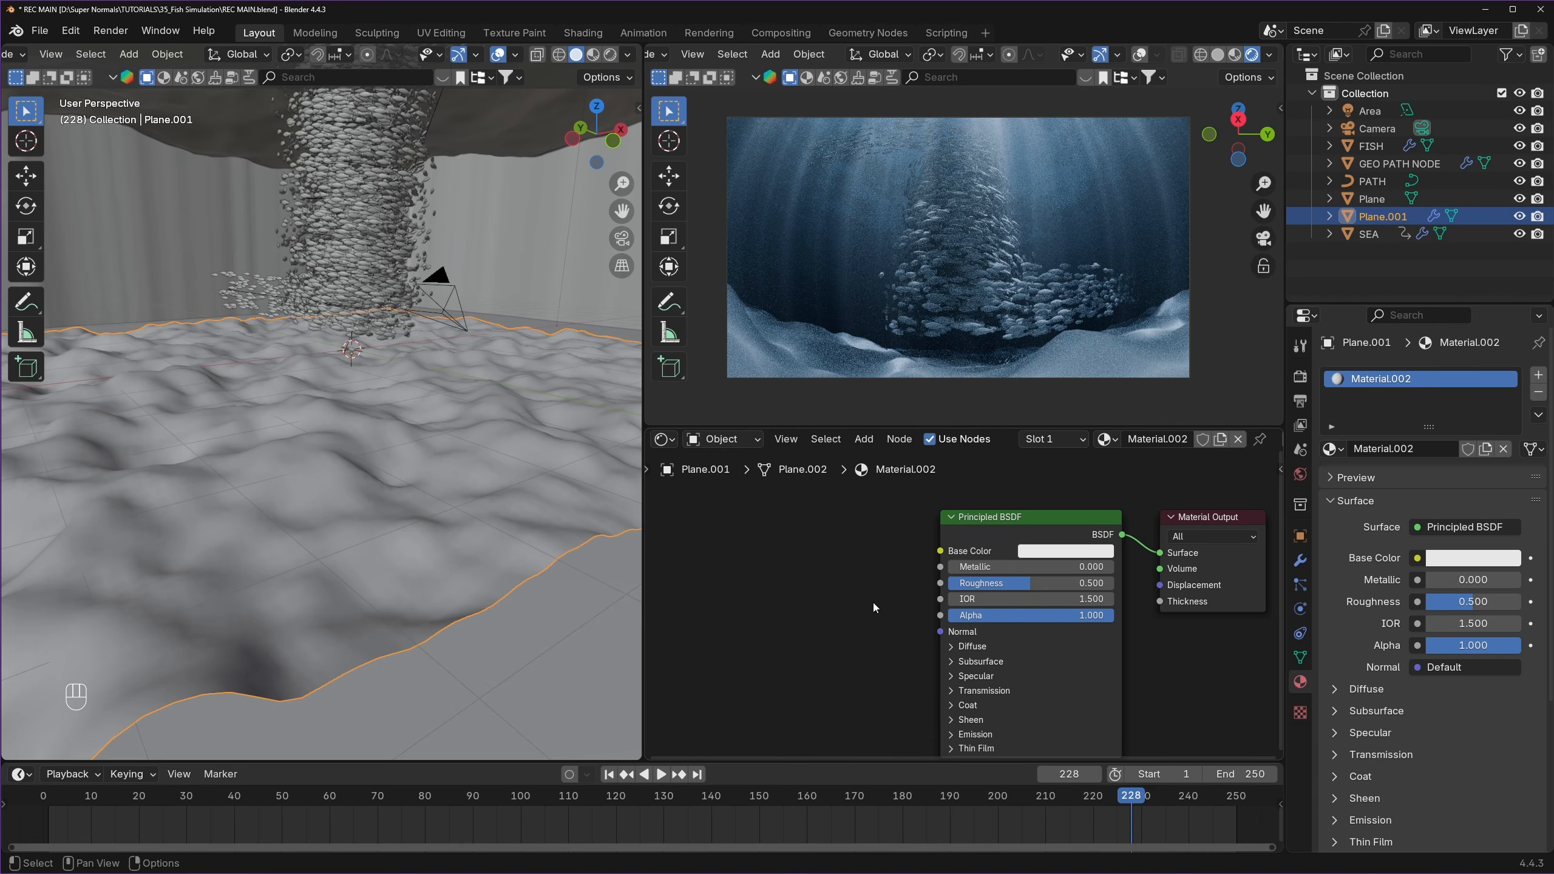
pyautogui.moveTo(873, 602); pyautogui.dragTo(942, 595, button='middle')
pyautogui.hotkey('shift', 'a')
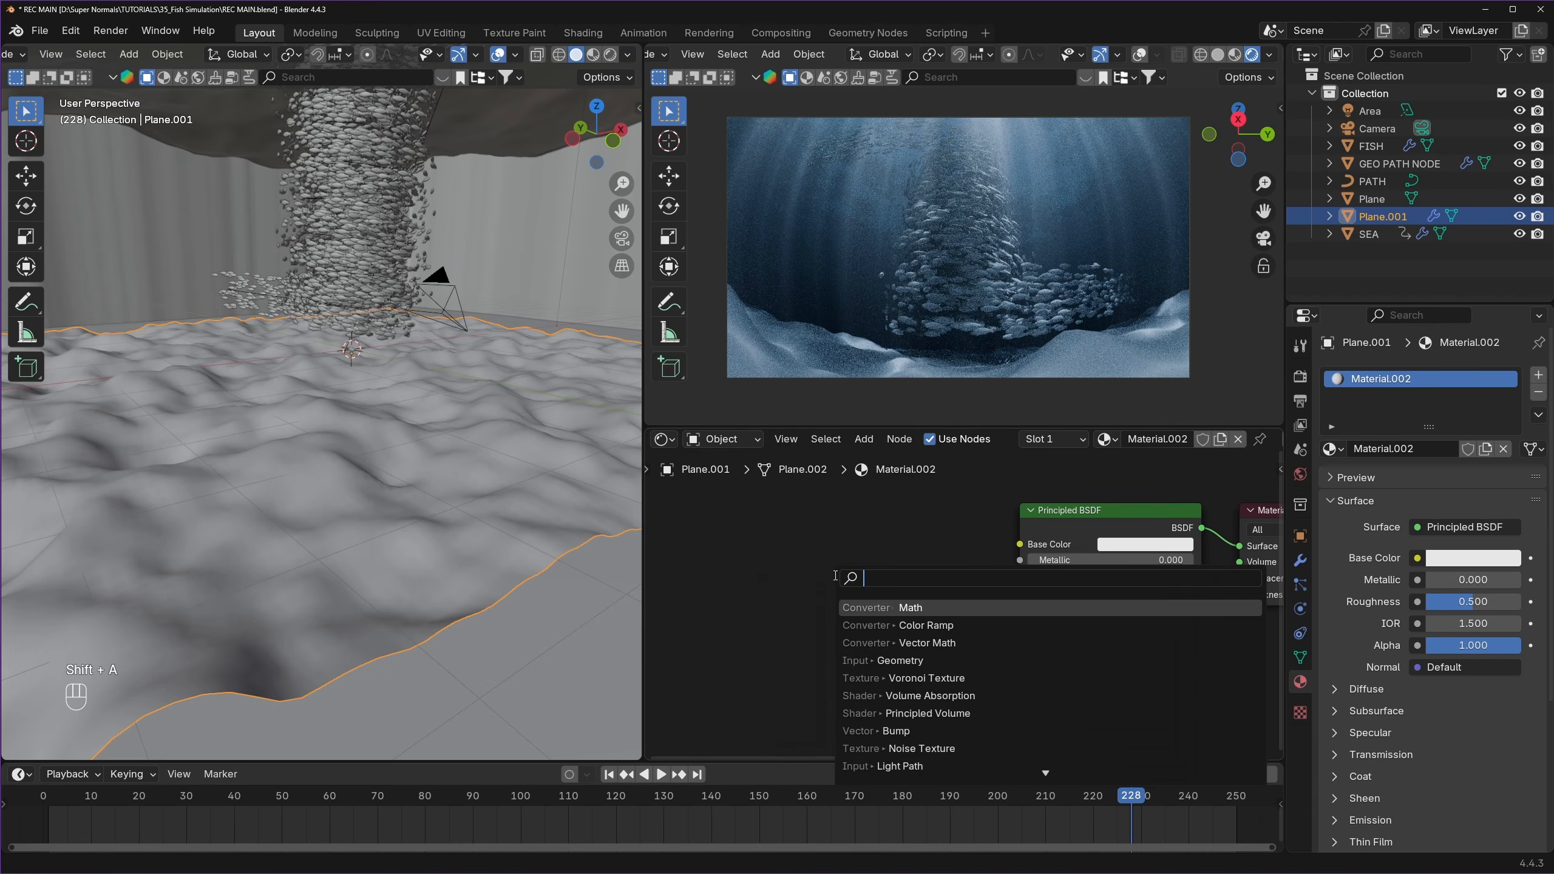
pyautogui.write('voro')
pyautogui.press('Return')
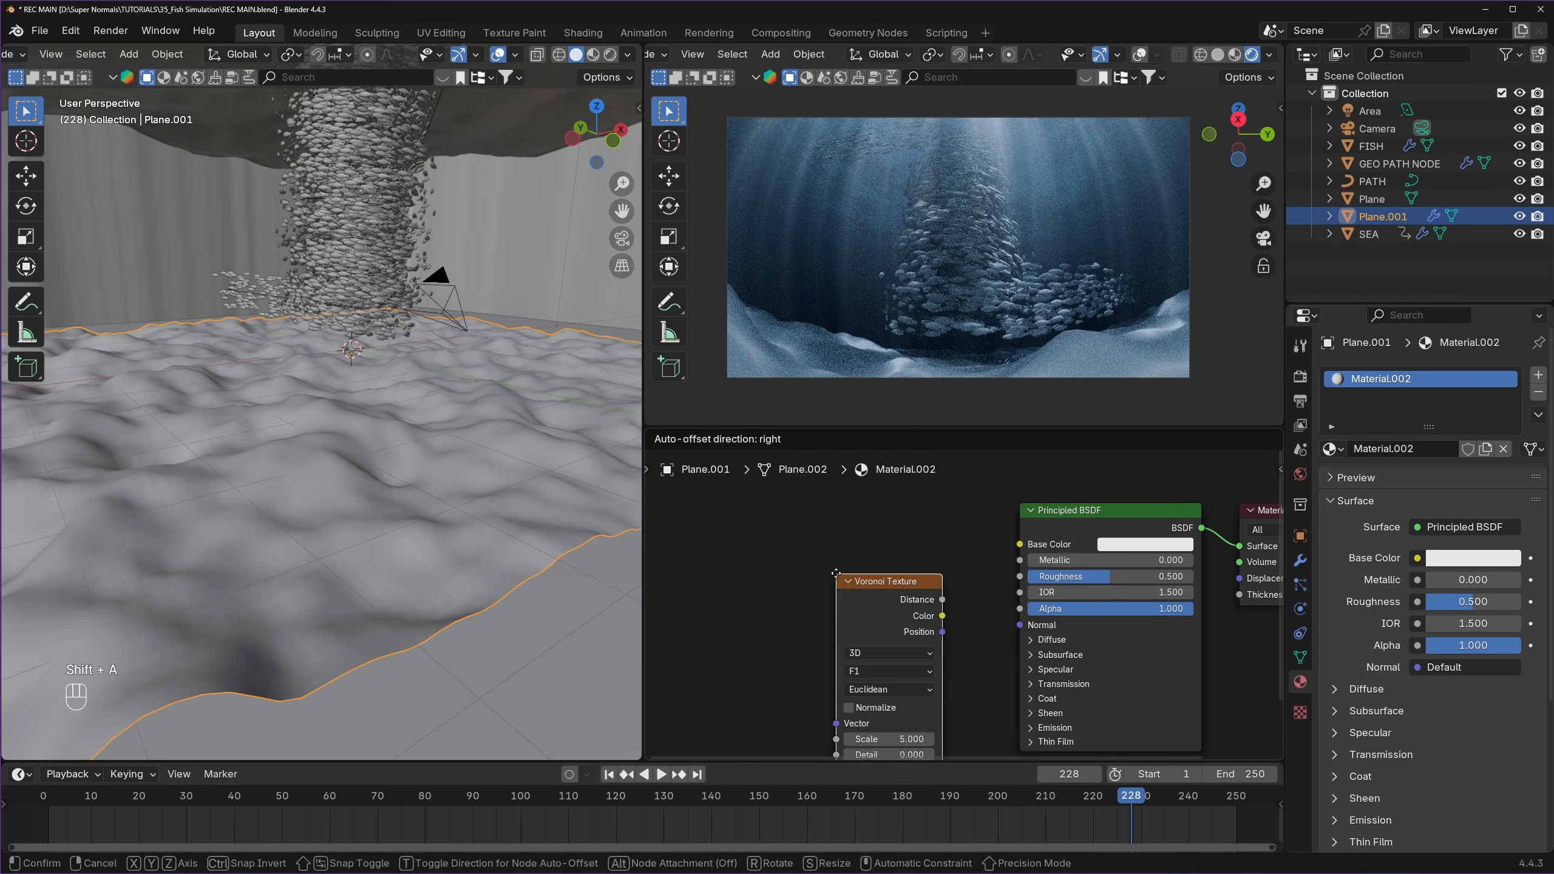
pyautogui.click(935, 605)
pyautogui.click(866, 626)
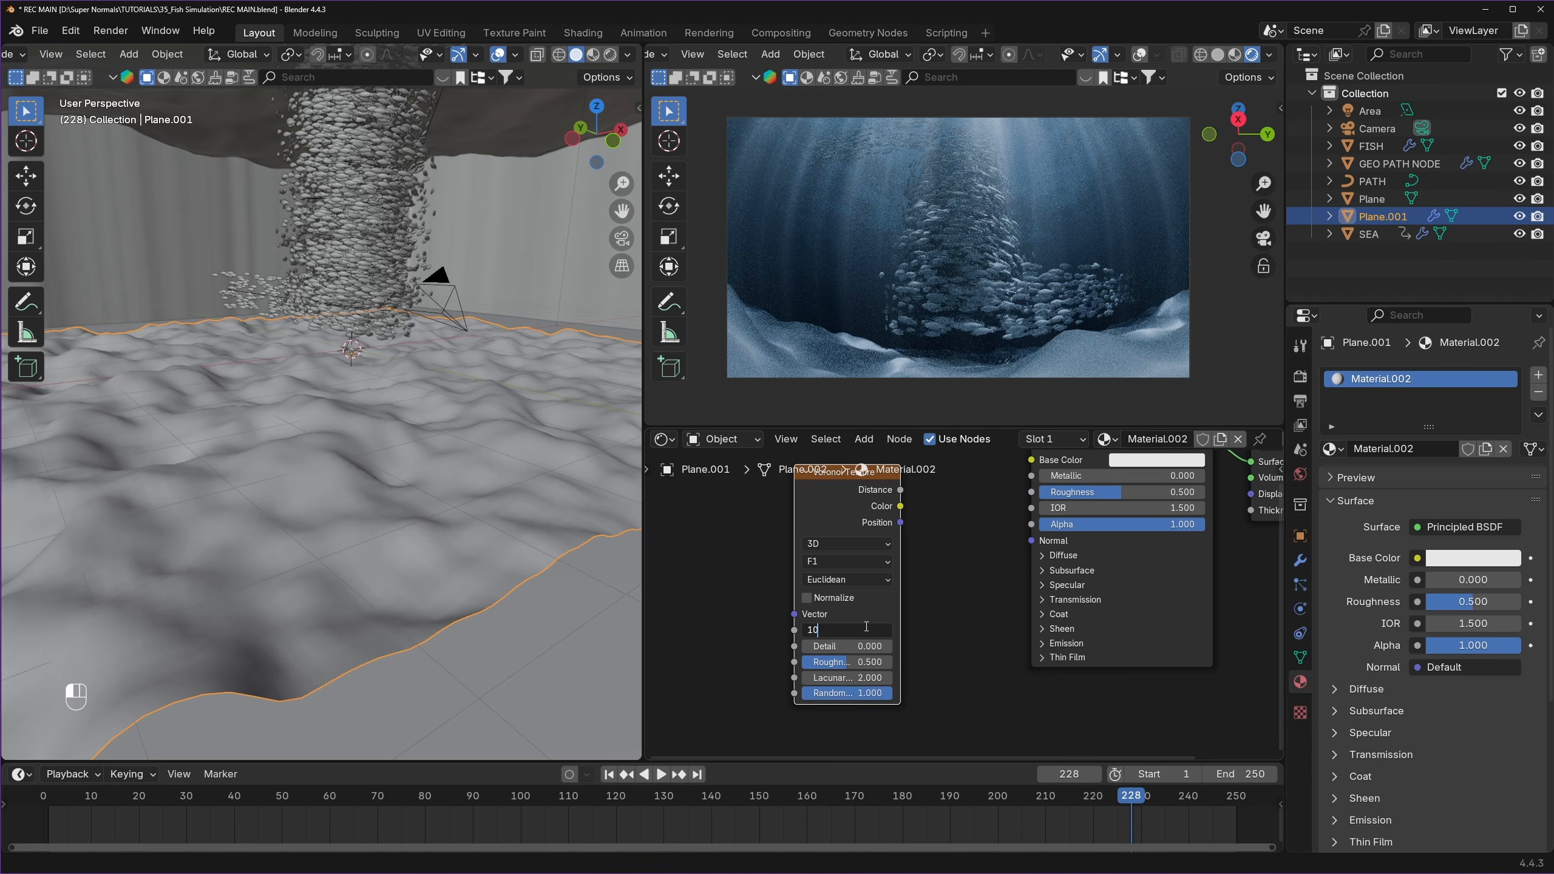
pyautogui.press('Return')
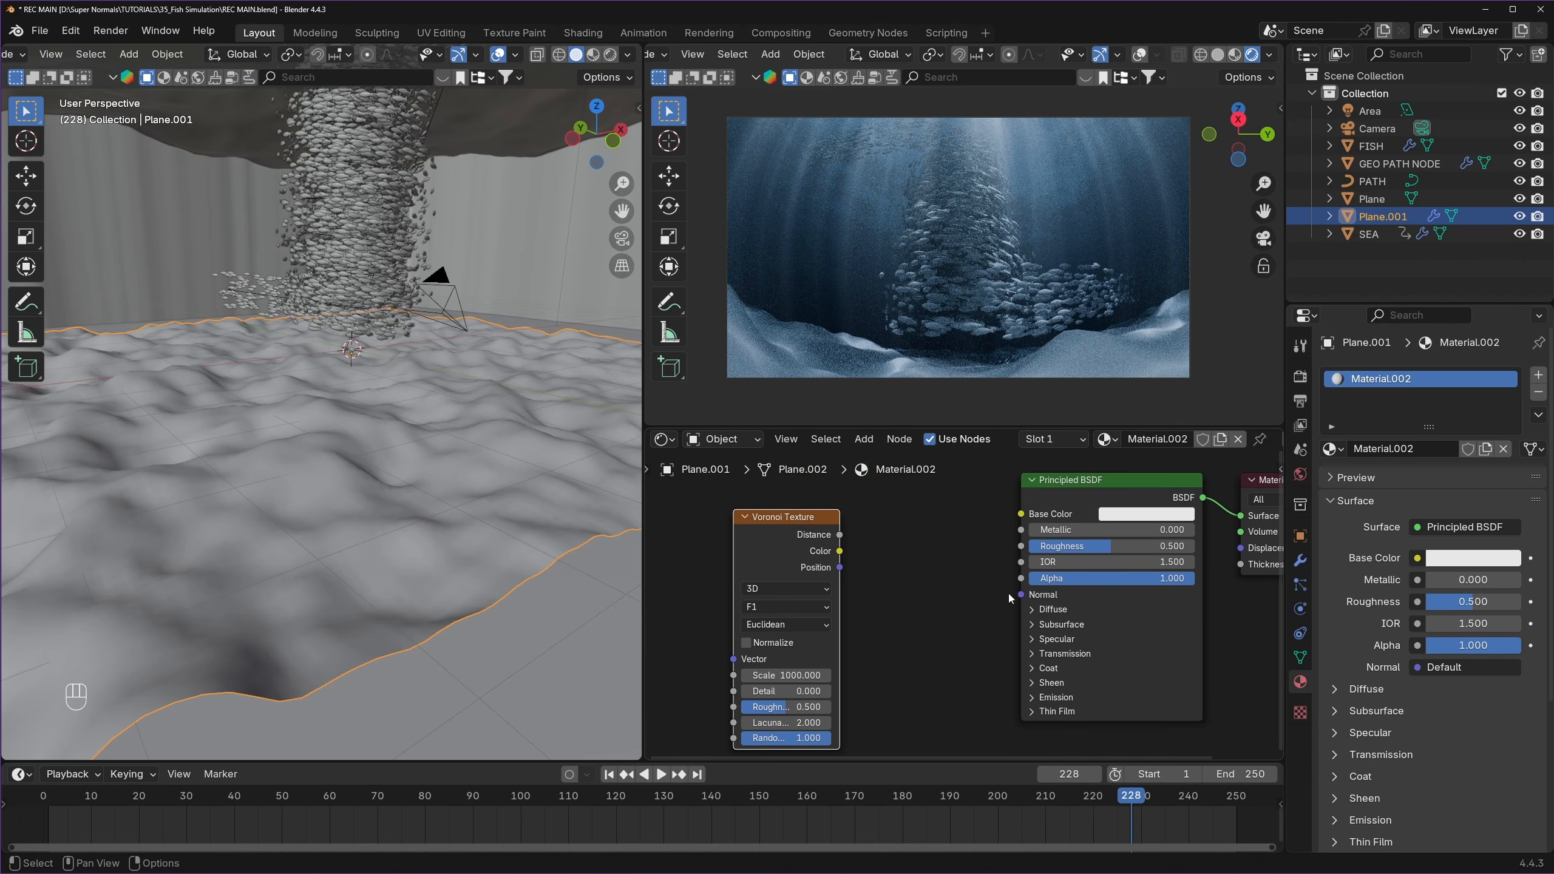
# - Add a Bump node, link Voronoi Distance to its Height and its Normal to the Principled BSDF, and save the file
pyautogui.hotkey('shift', 'a')
pyautogui.write('vv')
pyautogui.press('BackSpace')
pyautogui.press('BackSpace')
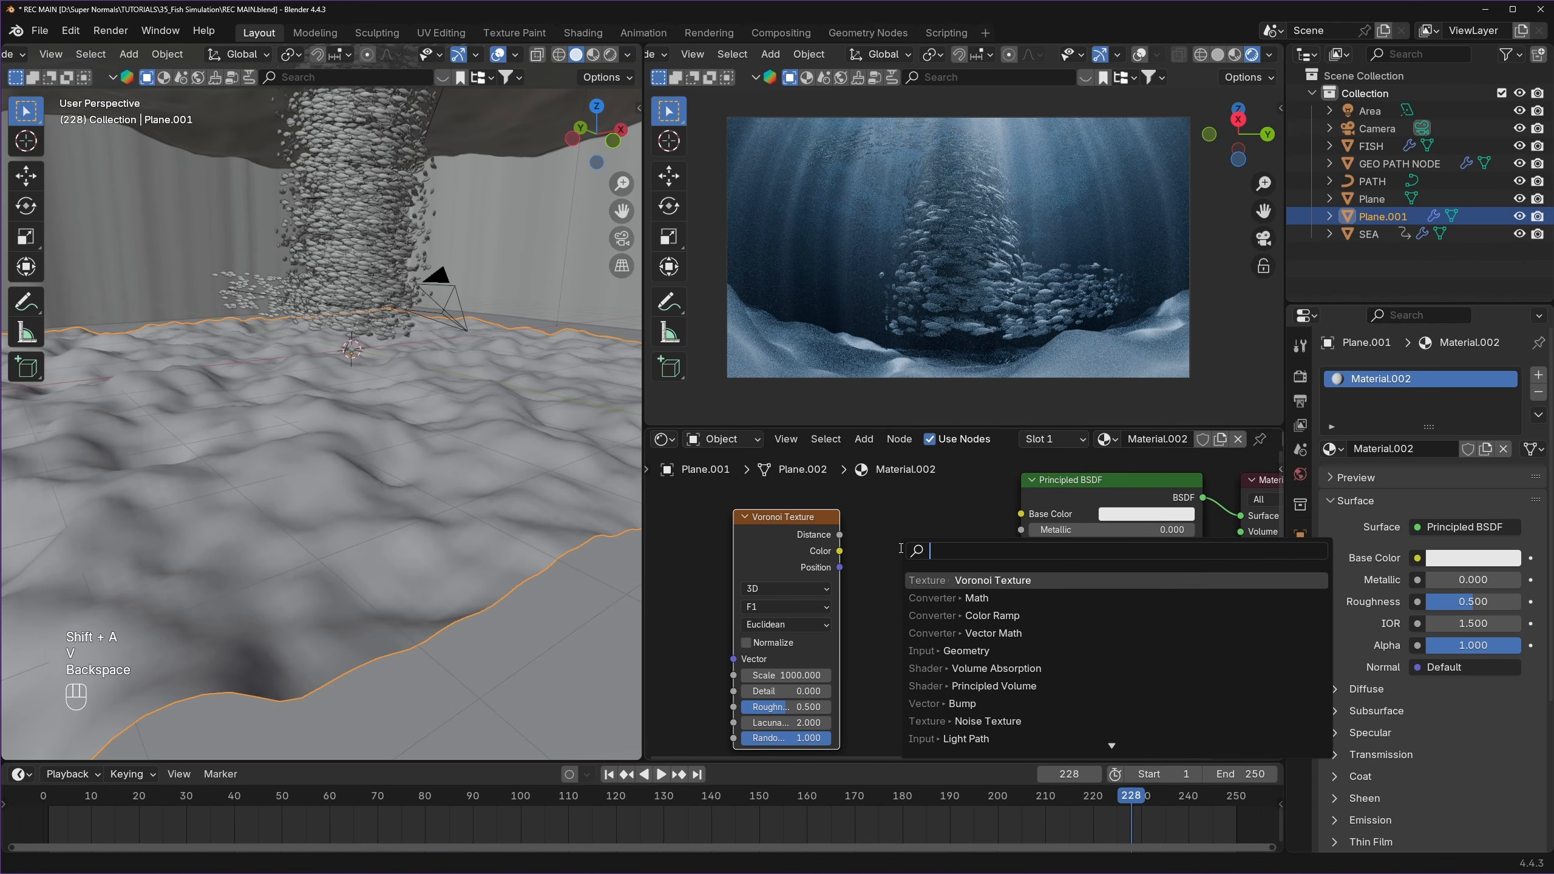
pyautogui.write('bump')
pyautogui.press('Return')
pyautogui.click(880, 548)
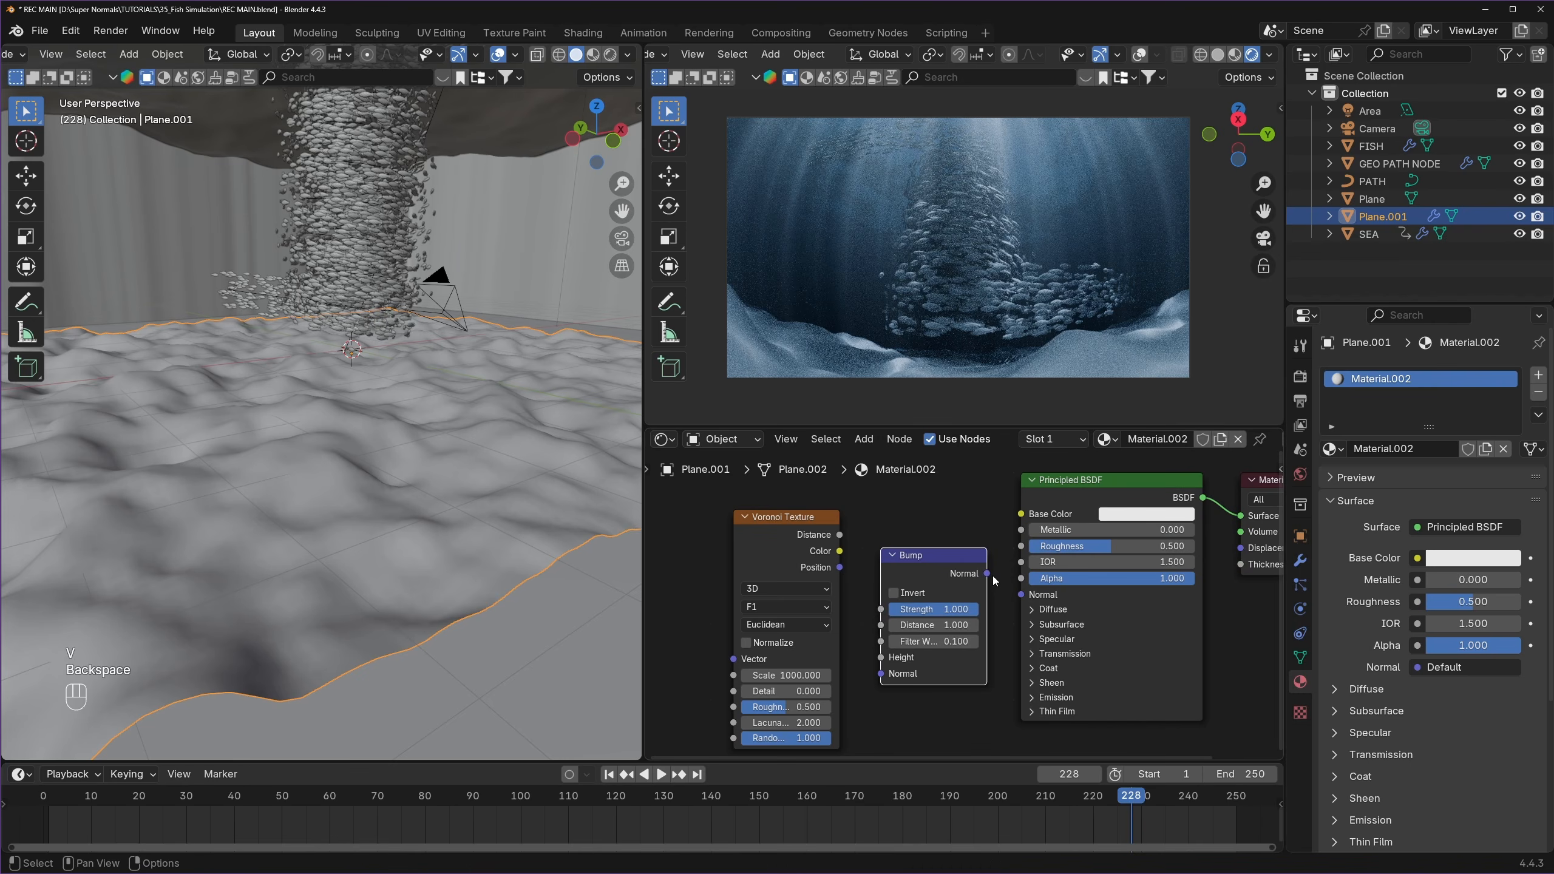
pyautogui.moveTo(987, 573); pyautogui.dragTo(1020, 594)
pyautogui.moveTo(840, 534); pyautogui.dragTo(881, 657)
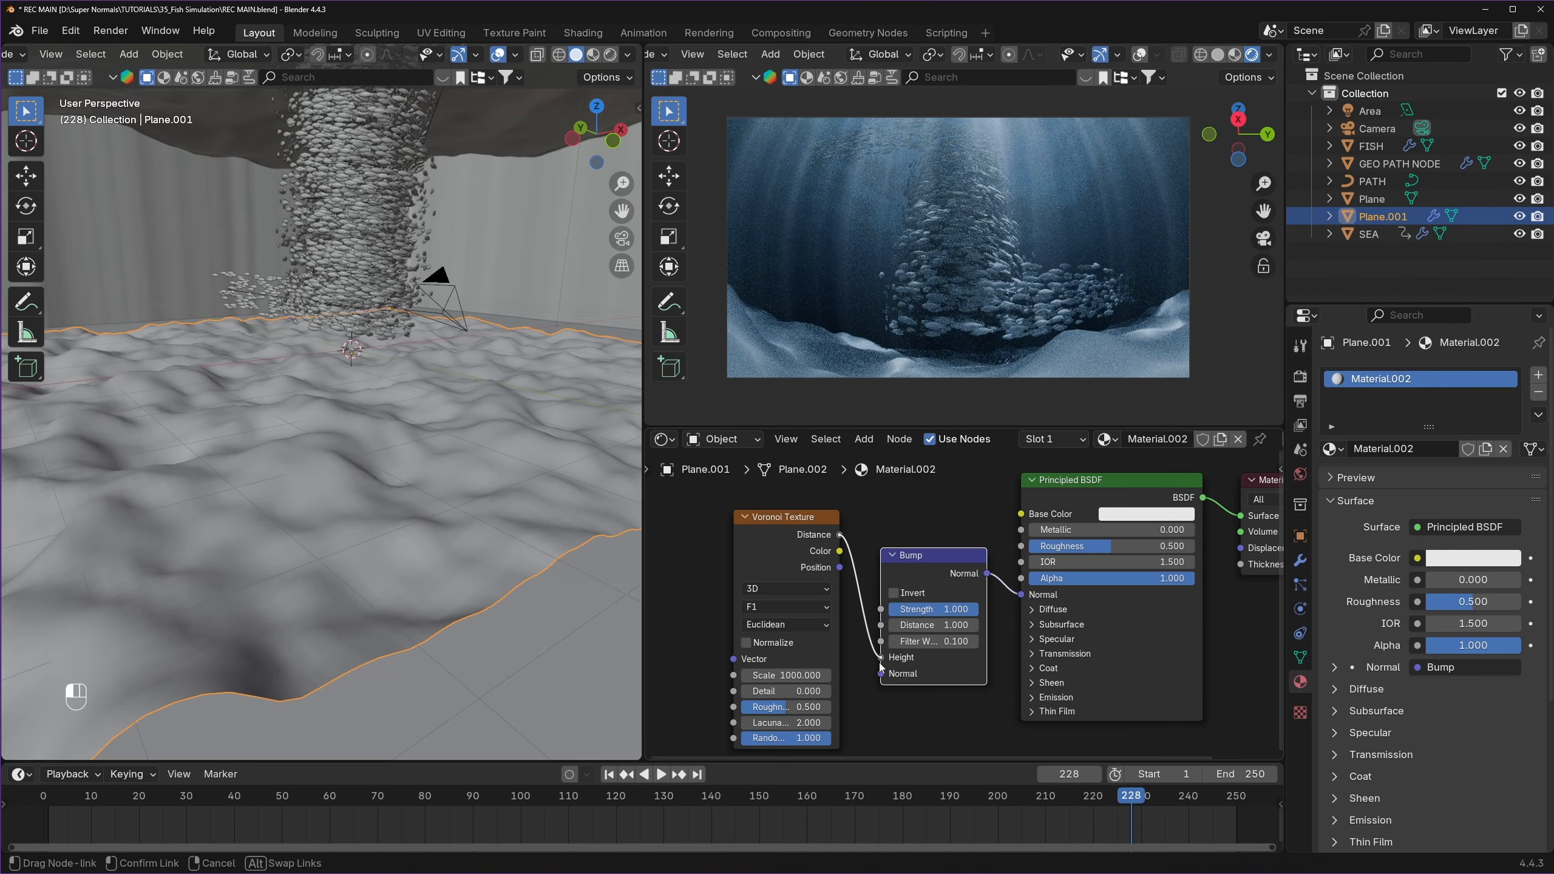
pyautogui.hotkey('ctrl', 's')
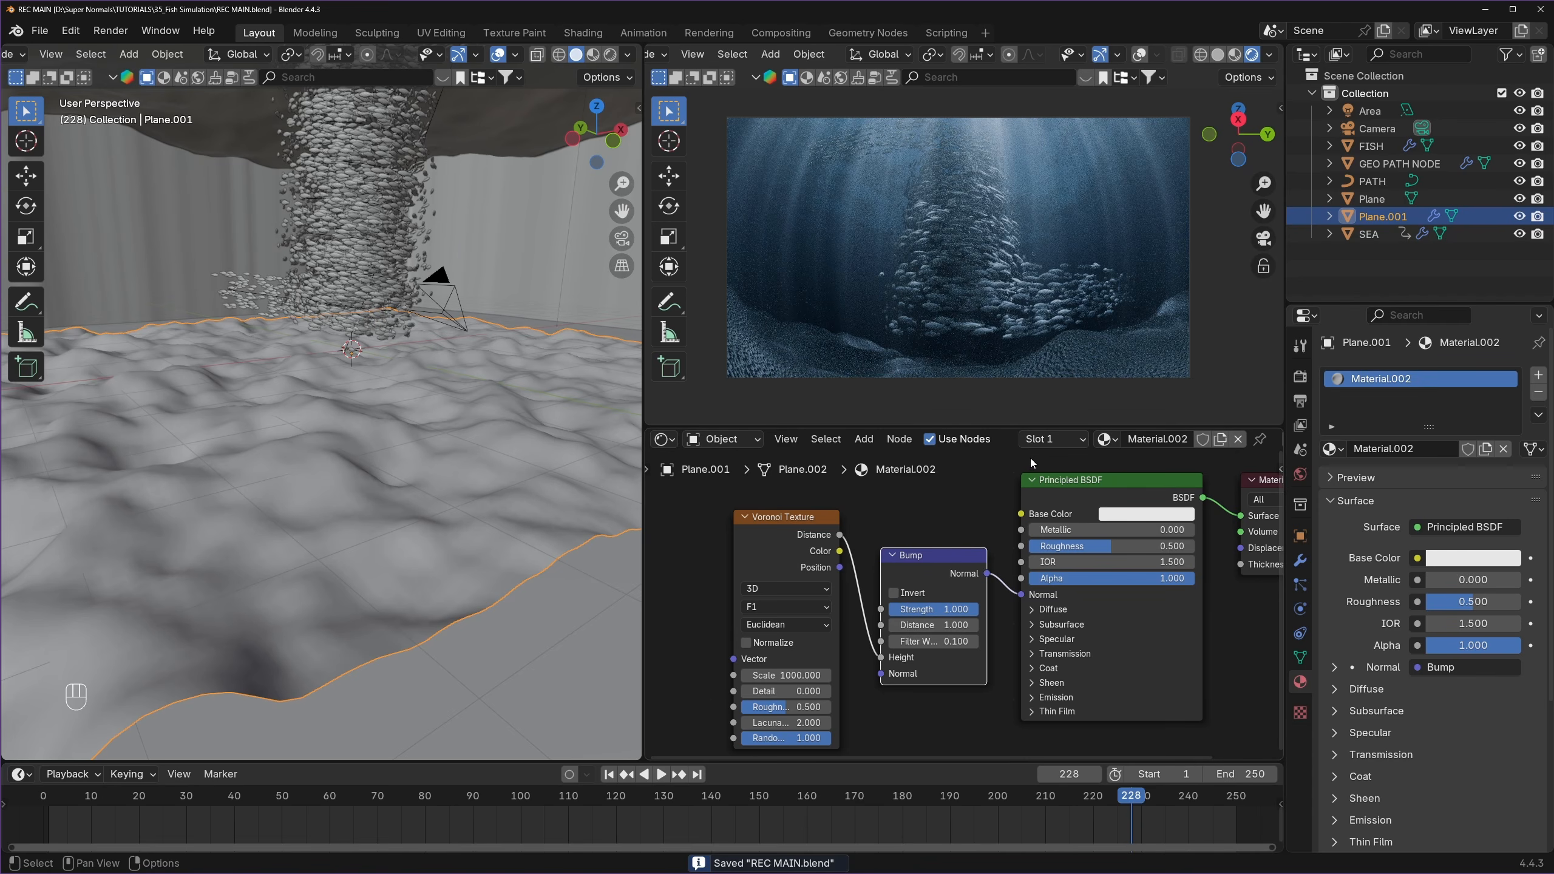
# - Set the Bump node's strength to 0.5 and save the file
pyautogui.click(947, 609)
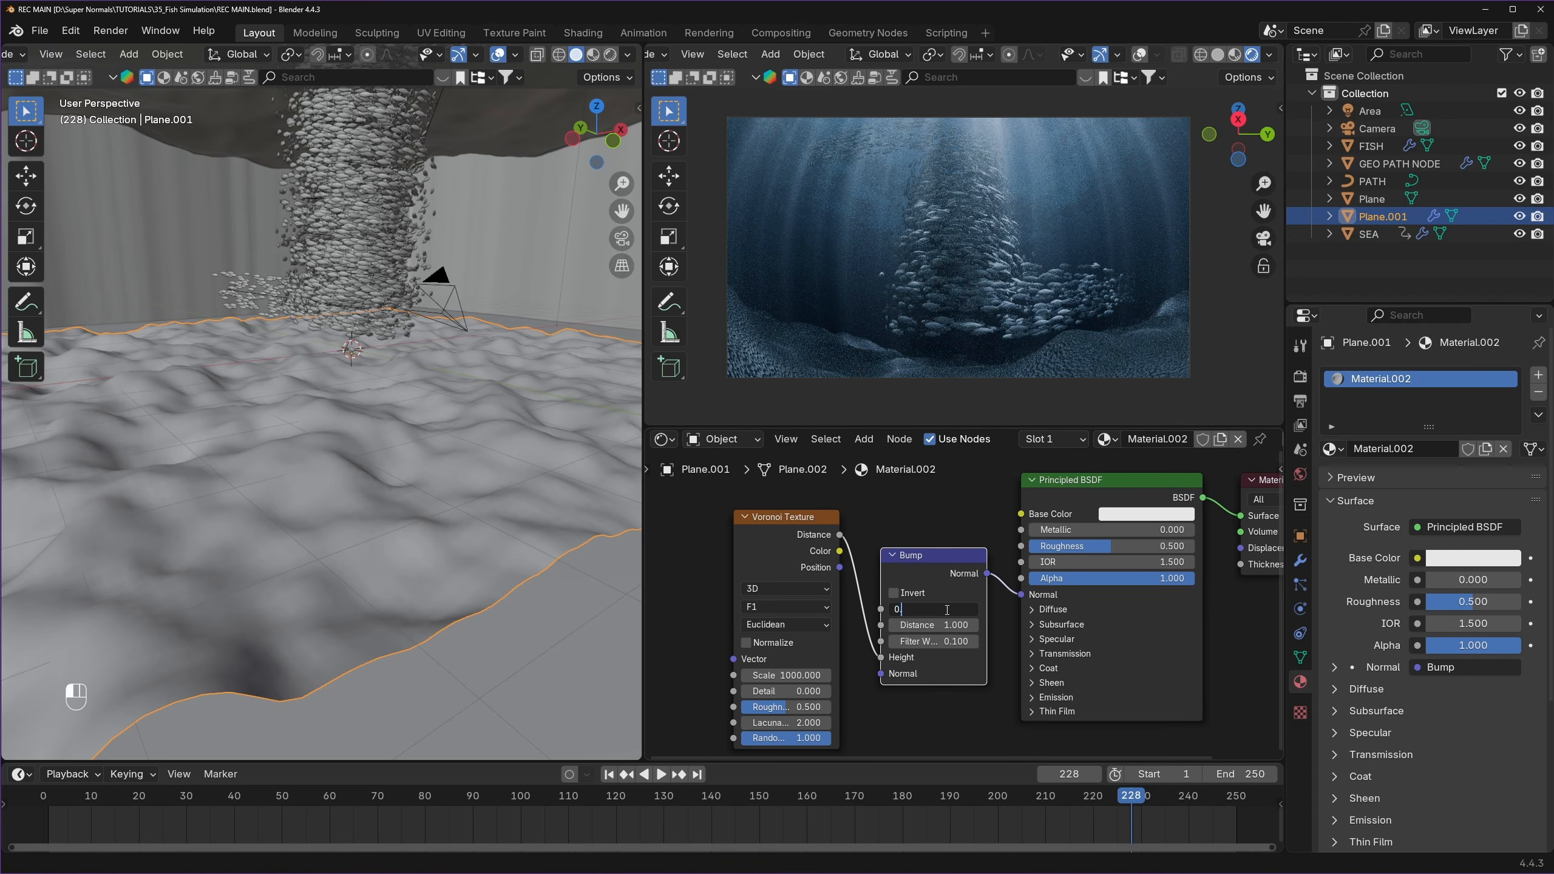
pyautogui.write('0.5')
pyautogui.press('Return')
pyautogui.hotkey('ctrl', 's')
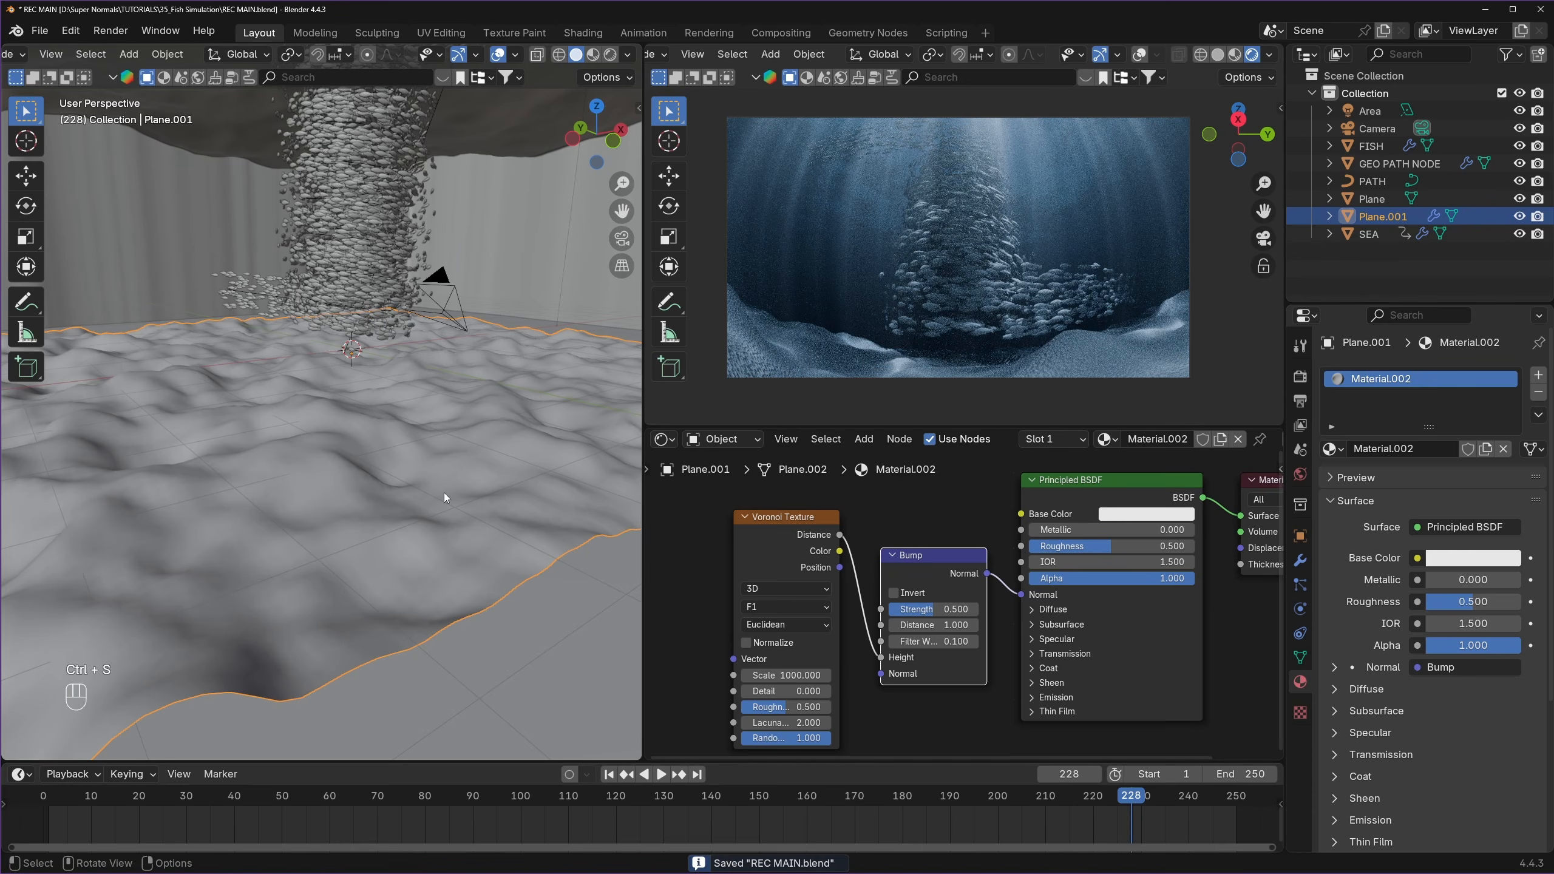
# - Apply the seabed plane's object transform and set the Voronoi Texture scale to 3000
pyautogui.hotkey('ctrl', 'a')
pyautogui.click(466, 454)
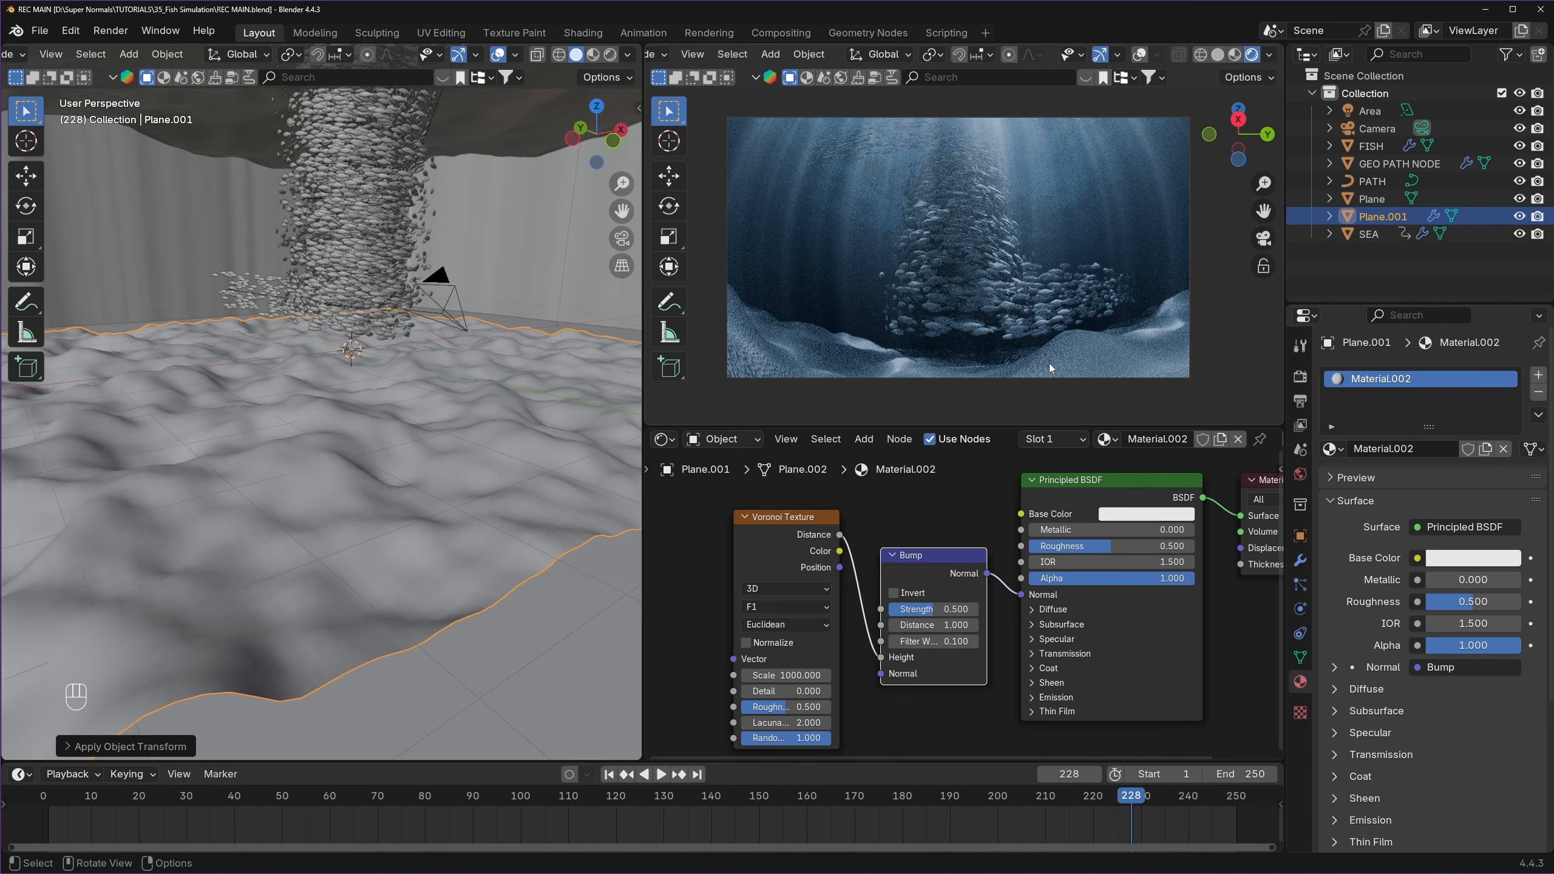
pyautogui.doubleClick(792, 673)
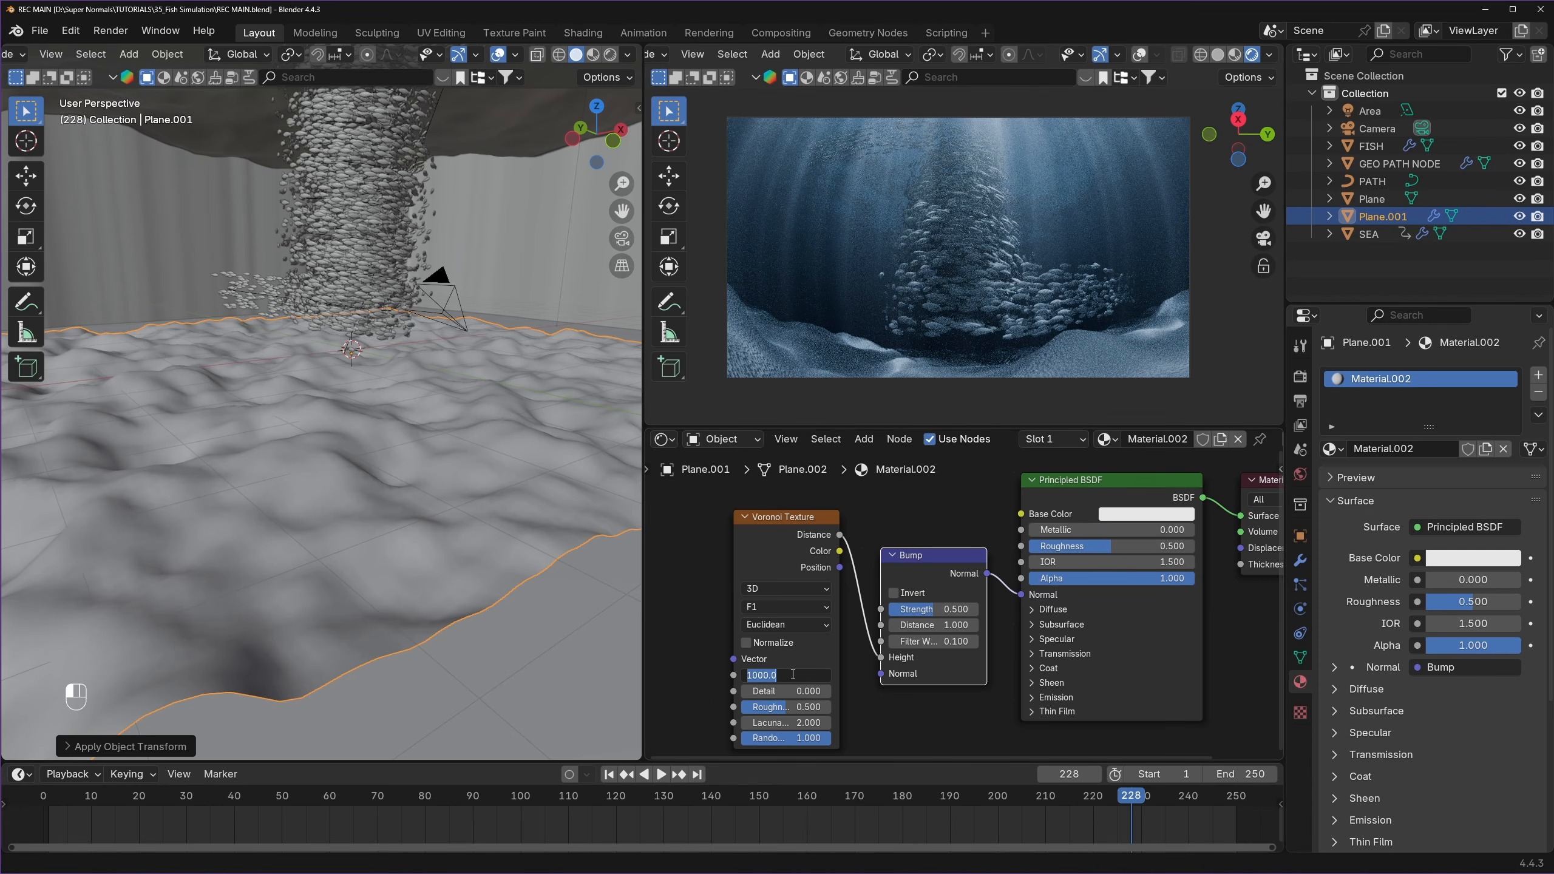
pyautogui.write('3000')
pyautogui.press('Return')
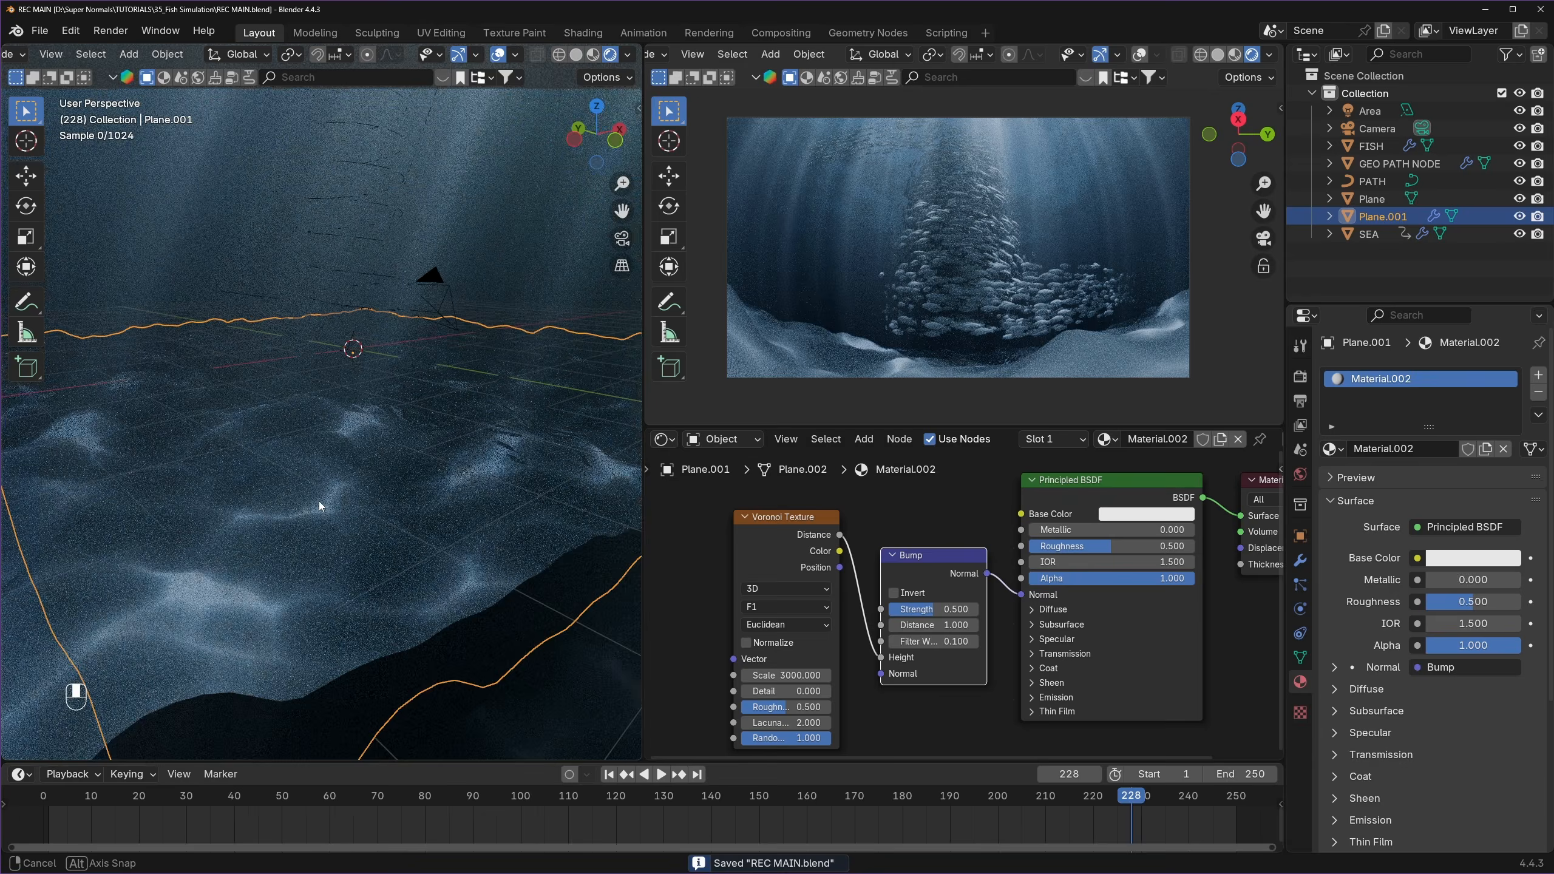
# - Inspect the seabed's bump texture up close and set its material's Metallic and Roughness to 0.25
pyautogui.moveTo(318, 501); pyautogui.dragTo(343, 497, button='middle')
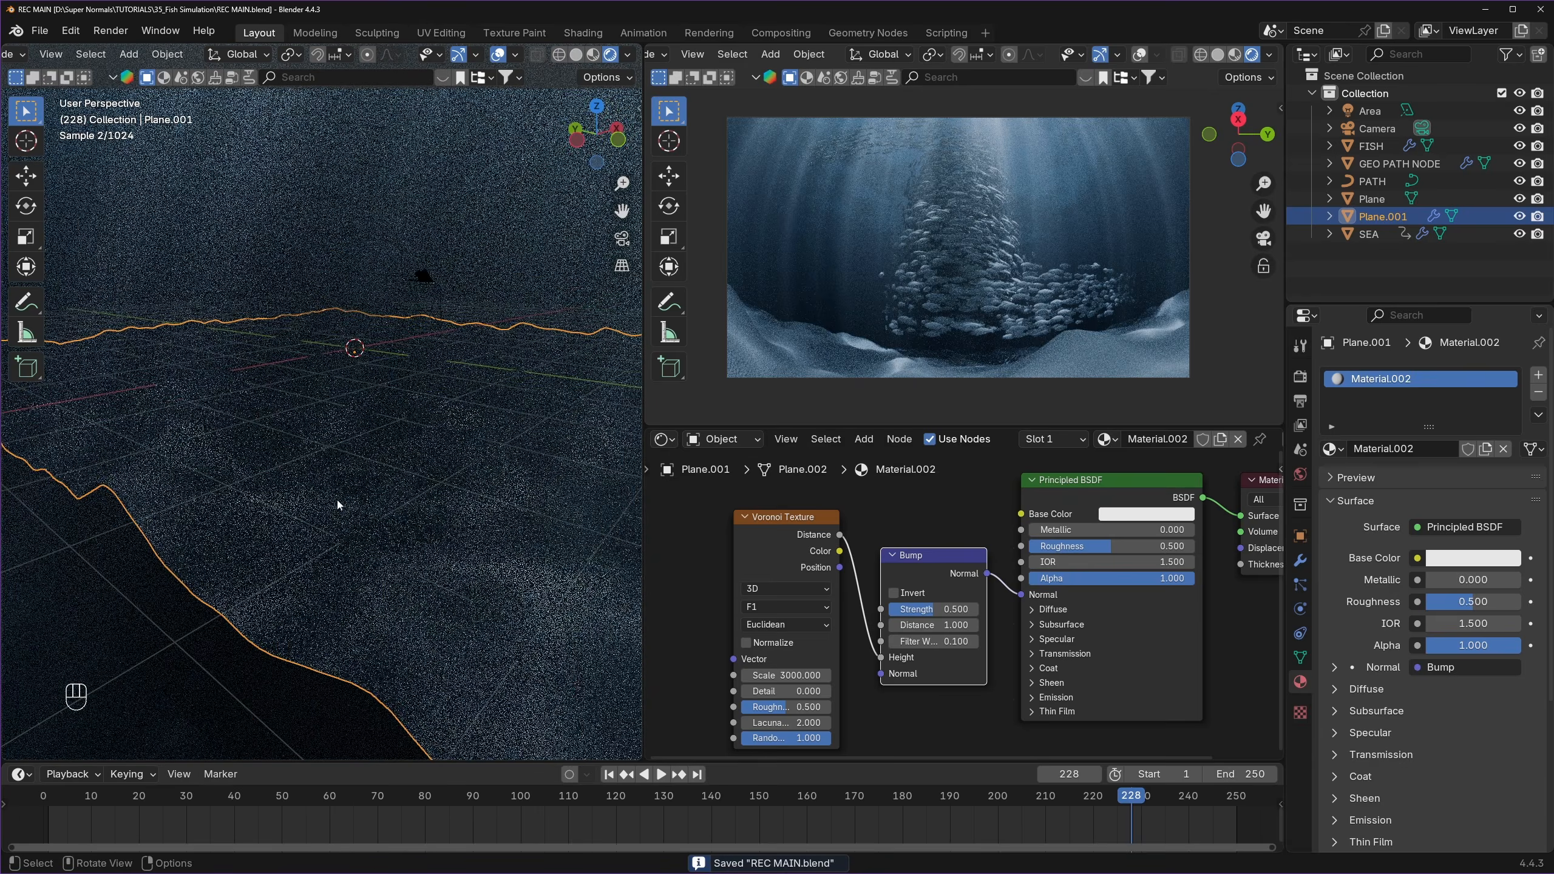
pyautogui.moveTo(538, 490)
pyautogui.mouseDown(button='middle')
pyautogui.moveTo(503, 478)
pyautogui.moveTo(514, 506)
pyautogui.mouseUp(button='middle')
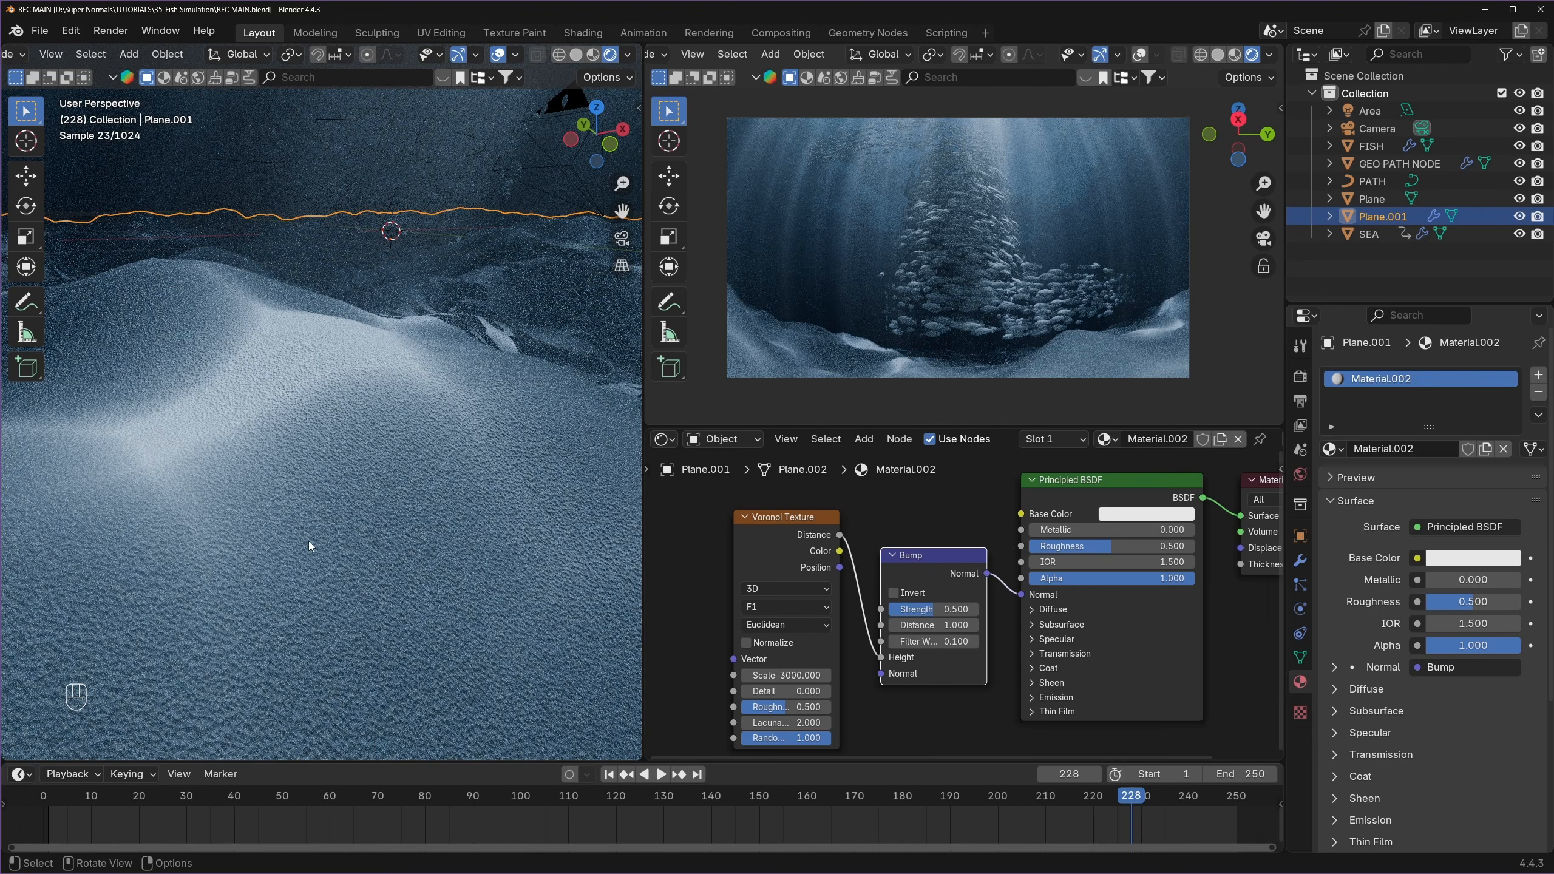
pyautogui.scroll(4, 964, 602)
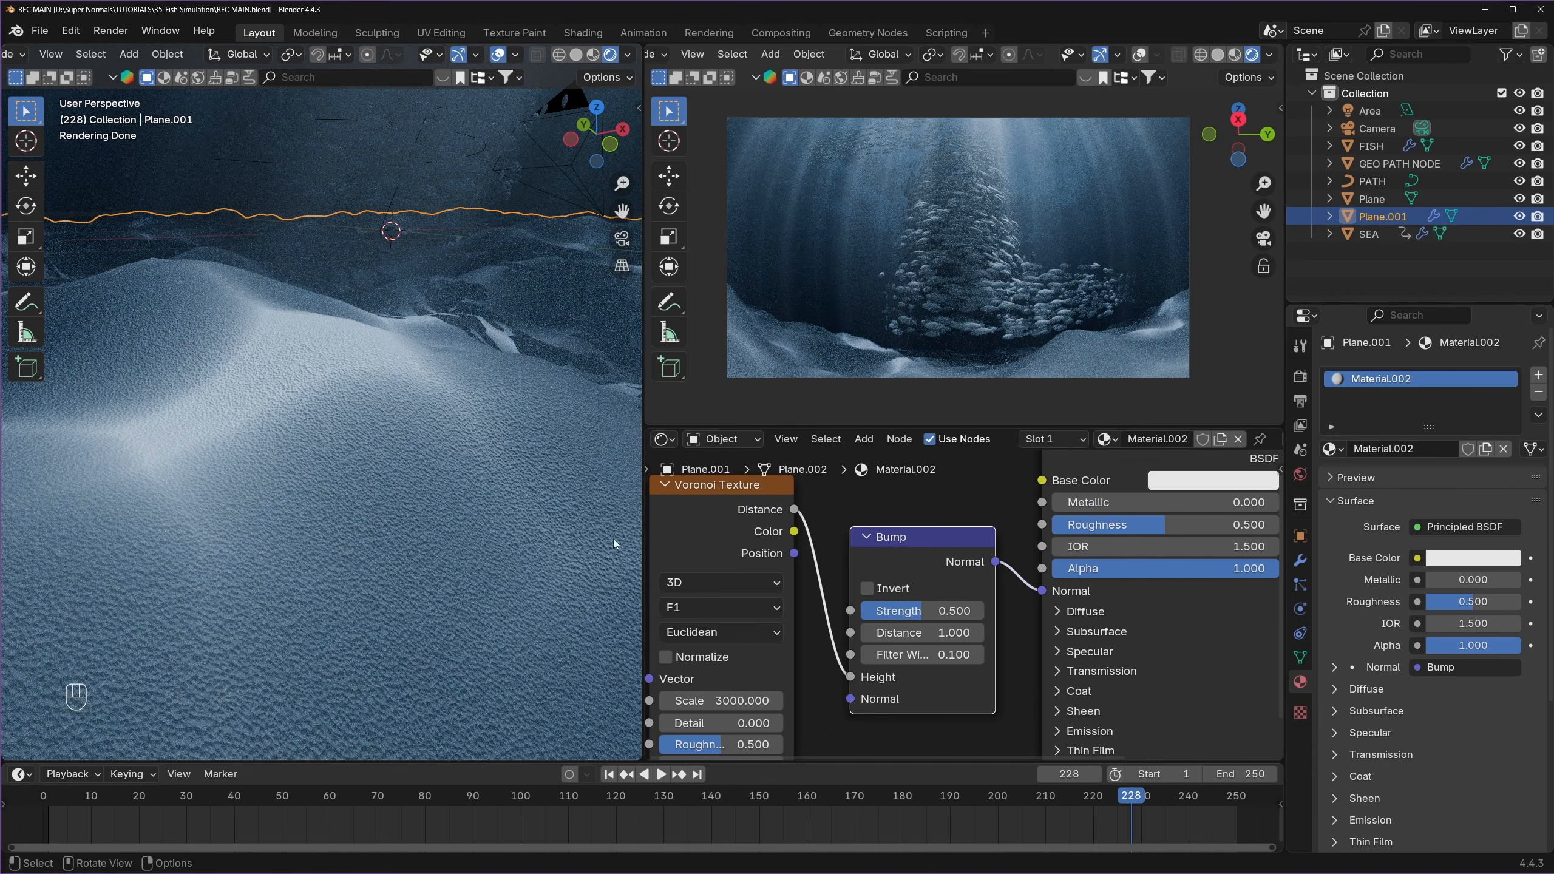
pyautogui.moveTo(963, 603); pyautogui.dragTo(879, 652, button='middle')
pyautogui.scroll(2, 918, 550)
pyautogui.moveTo(913, 544); pyautogui.dragTo(907, 561, button='middle')
pyautogui.moveTo(1105, 592); pyautogui.dragTo(1037, 561)
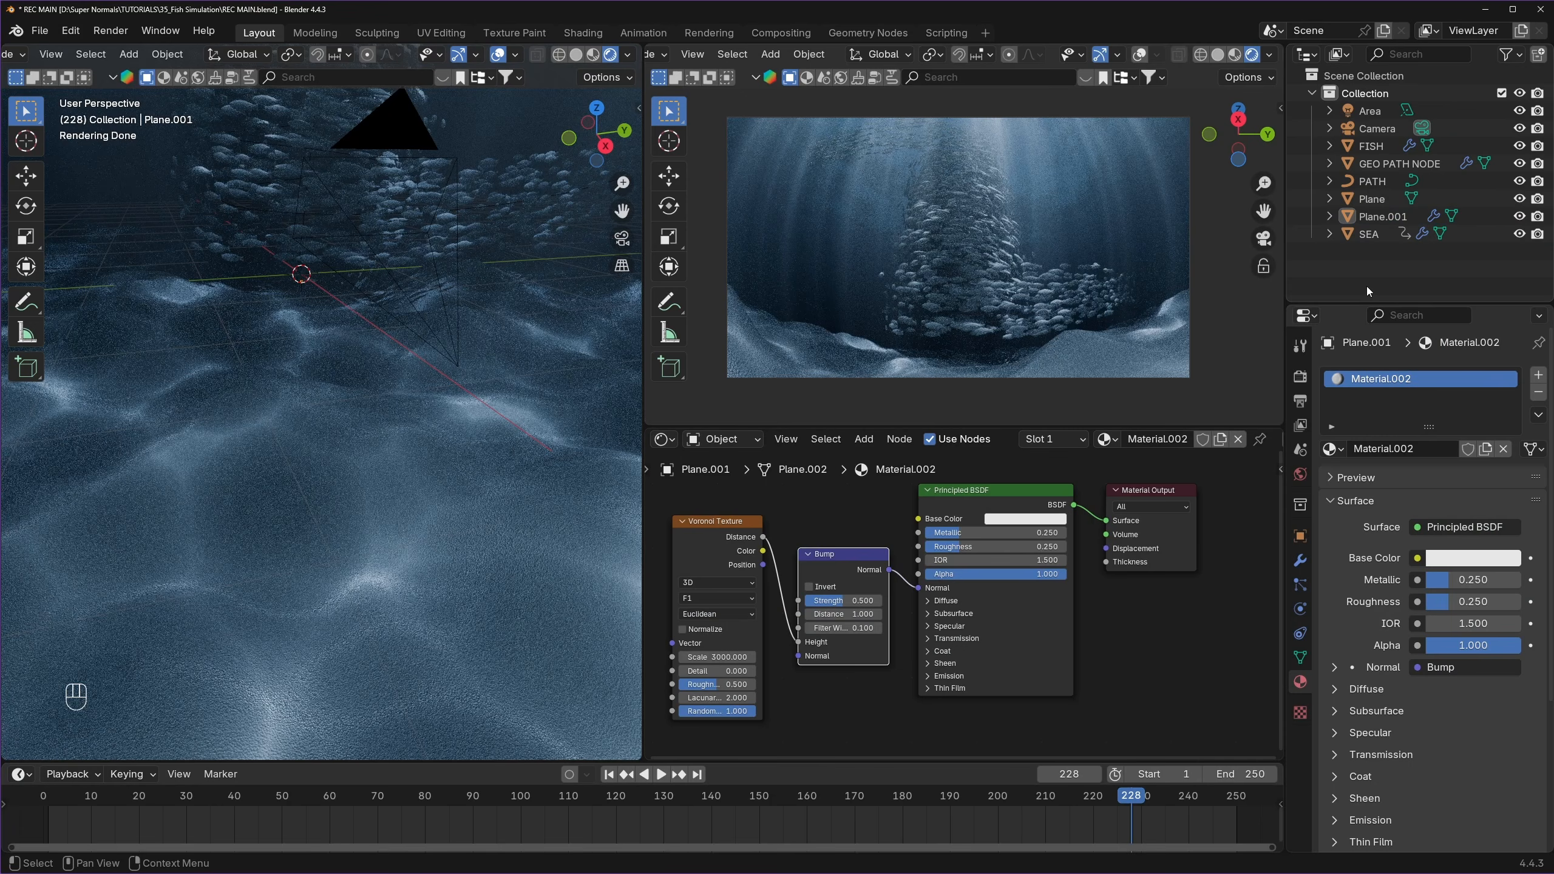
# - Rename the seabed object Plane.001 as GROUND
pyautogui.click(1382, 217)
pyautogui.scroll(-5, 582, 382)
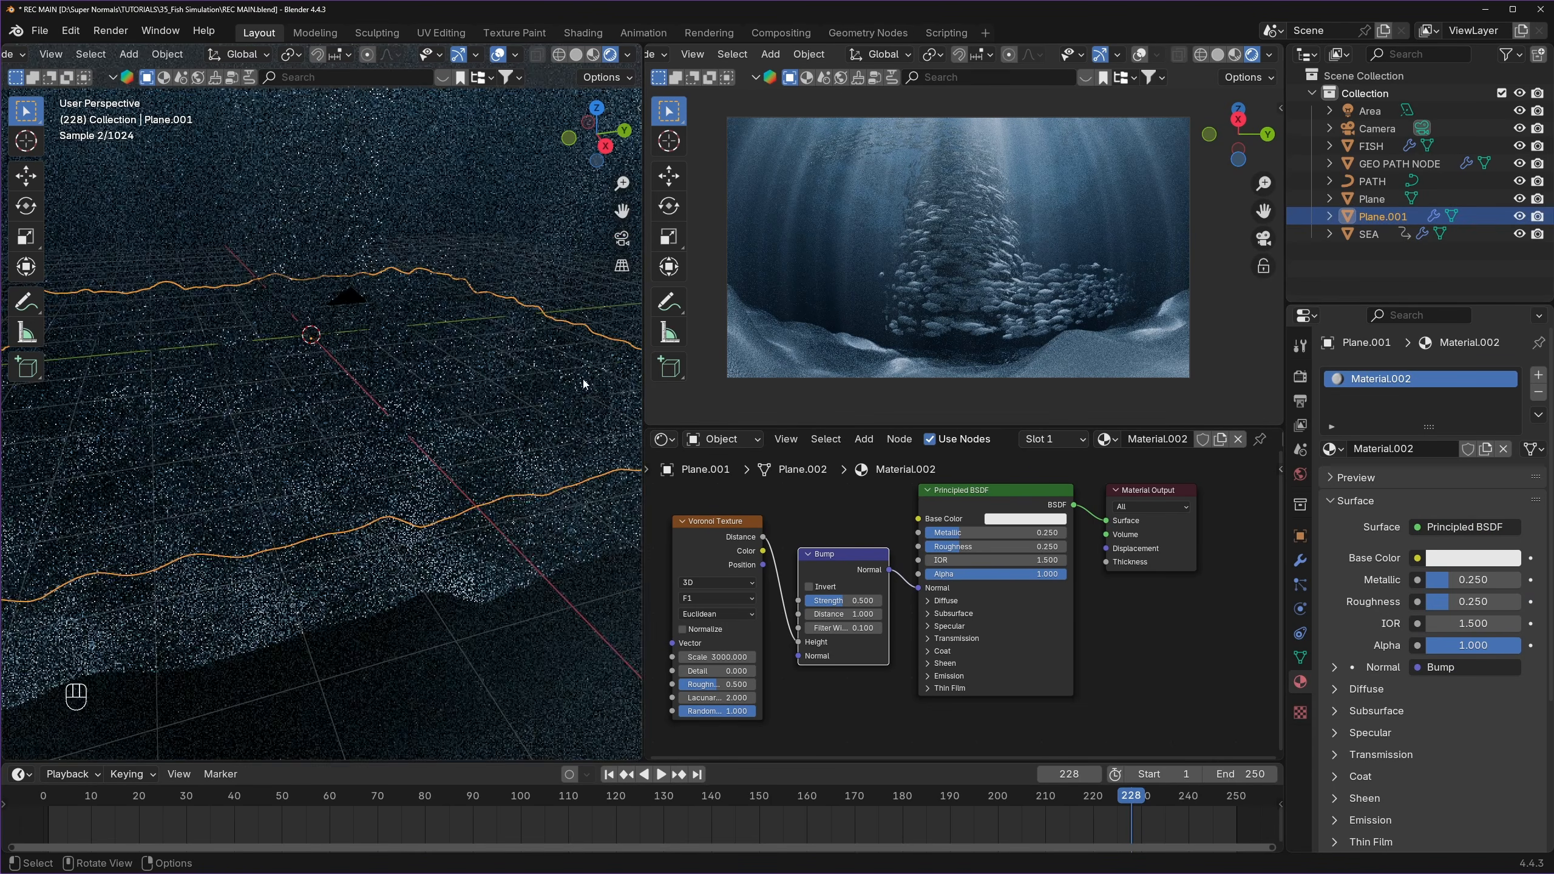
pyautogui.scroll(4, 478, 398)
pyautogui.doubleClick(1398, 224)
pyautogui.write('GROUND')
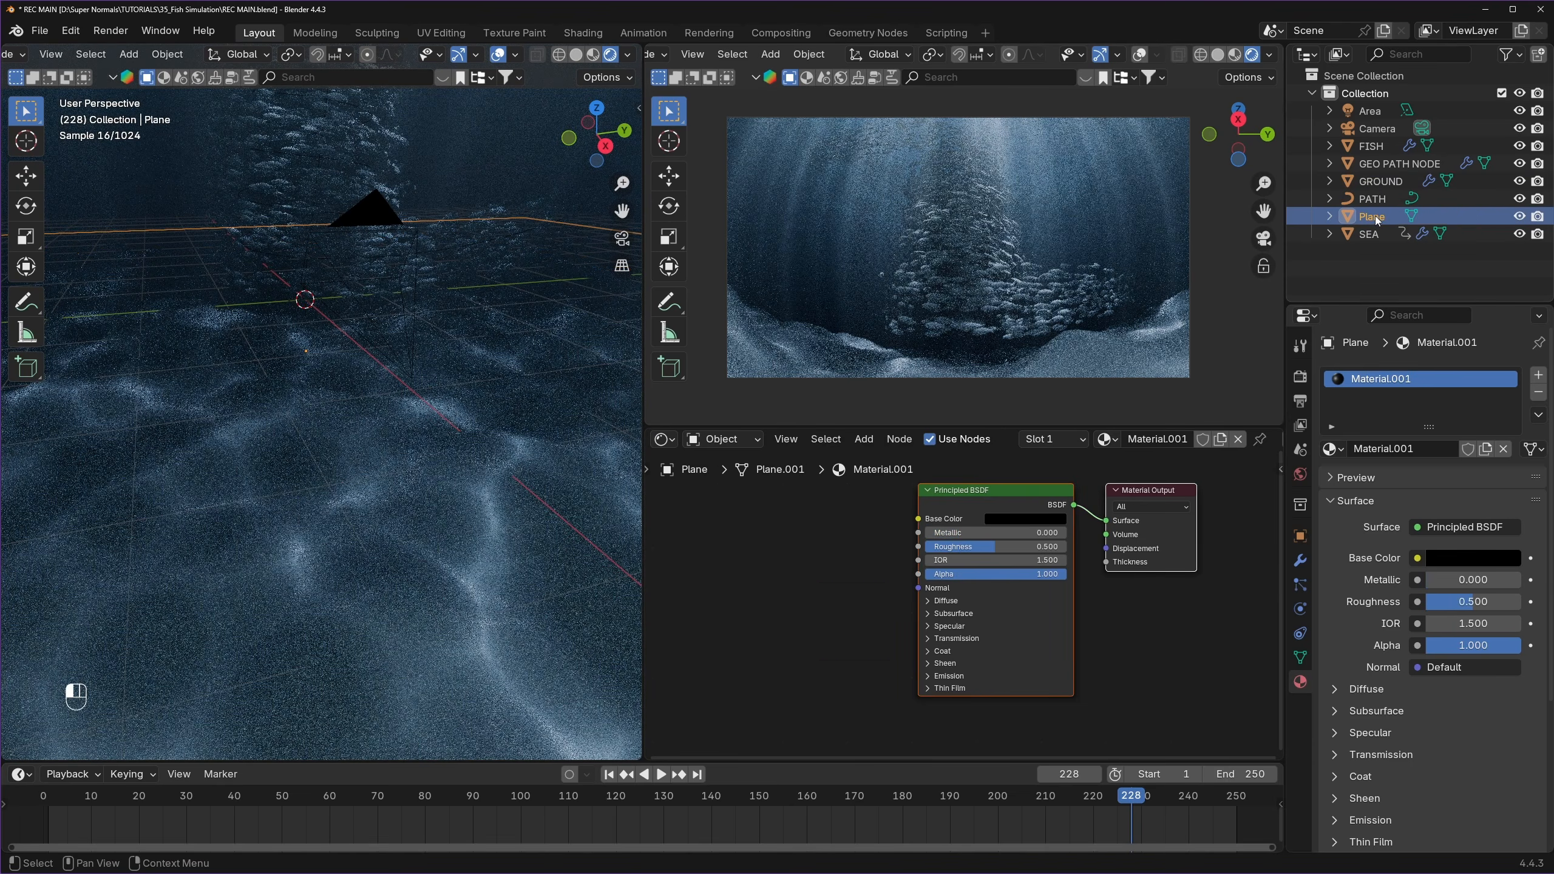
# - Rename the flat black Plane object as BLACK
pyautogui.doubleClick(1375, 217)
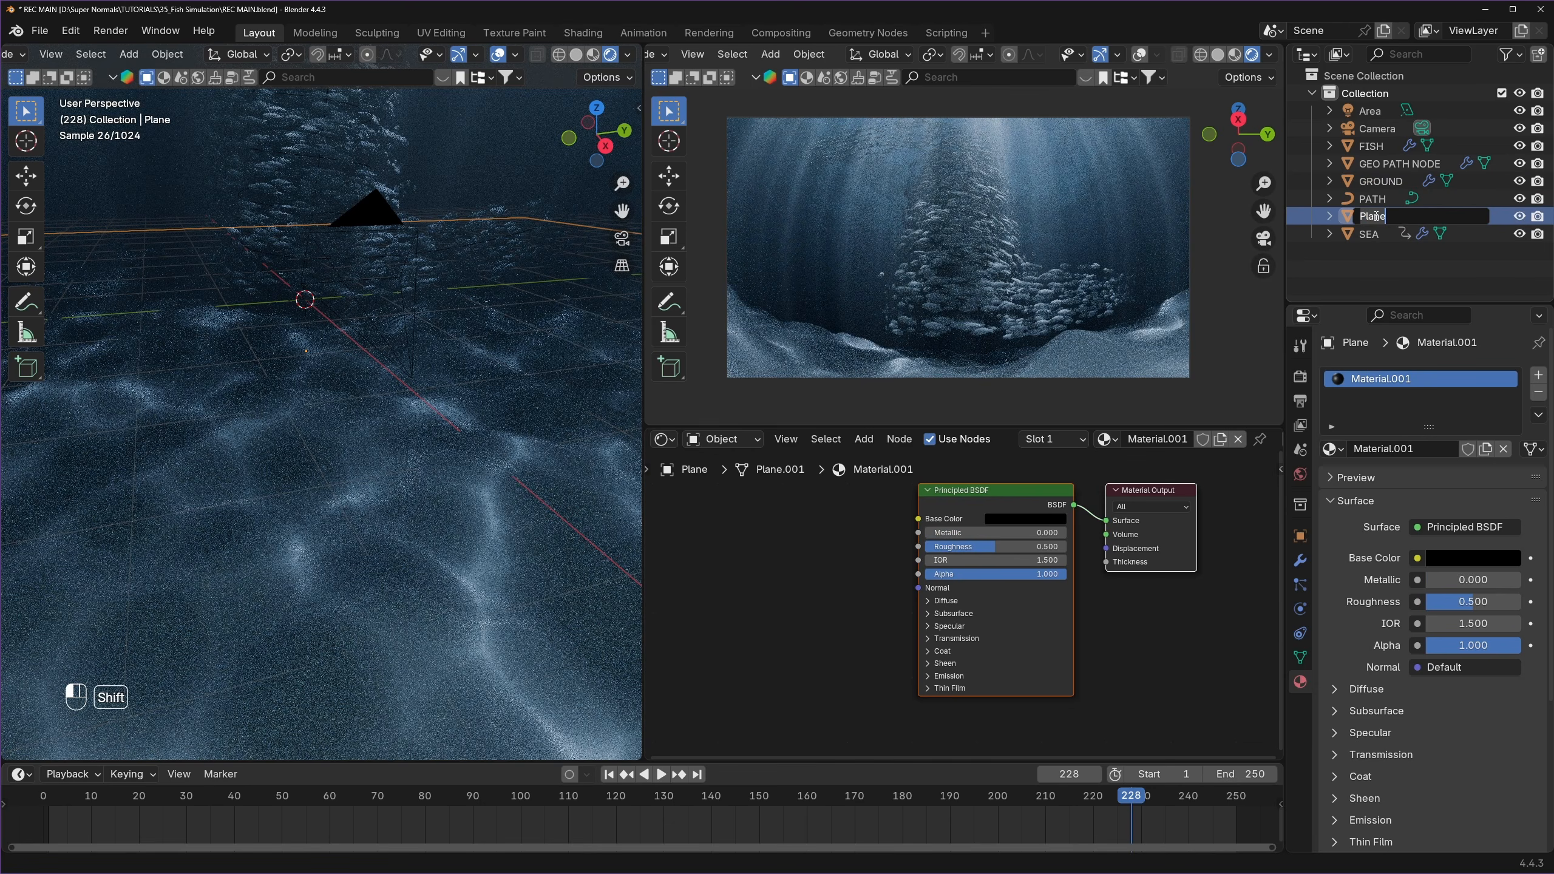
pyautogui.write('BLACK')
pyautogui.press('Return')
# - Rename the Area light as CAUSTICS and save the file
pyautogui.click(1377, 181)
pyautogui.click(1378, 168)
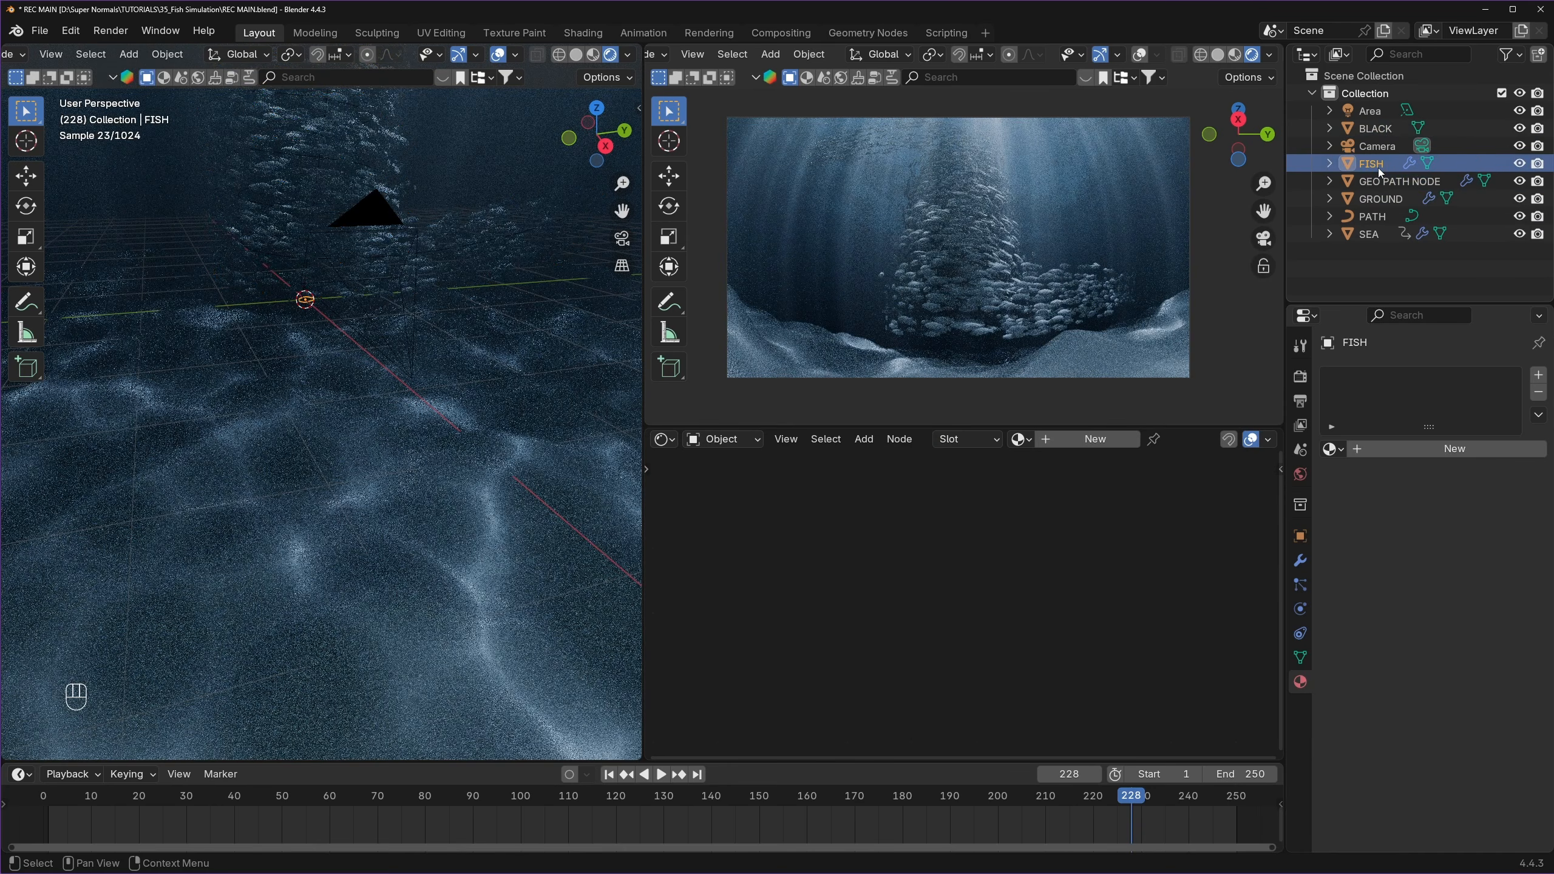
pyautogui.click(1376, 148)
pyautogui.click(1371, 112)
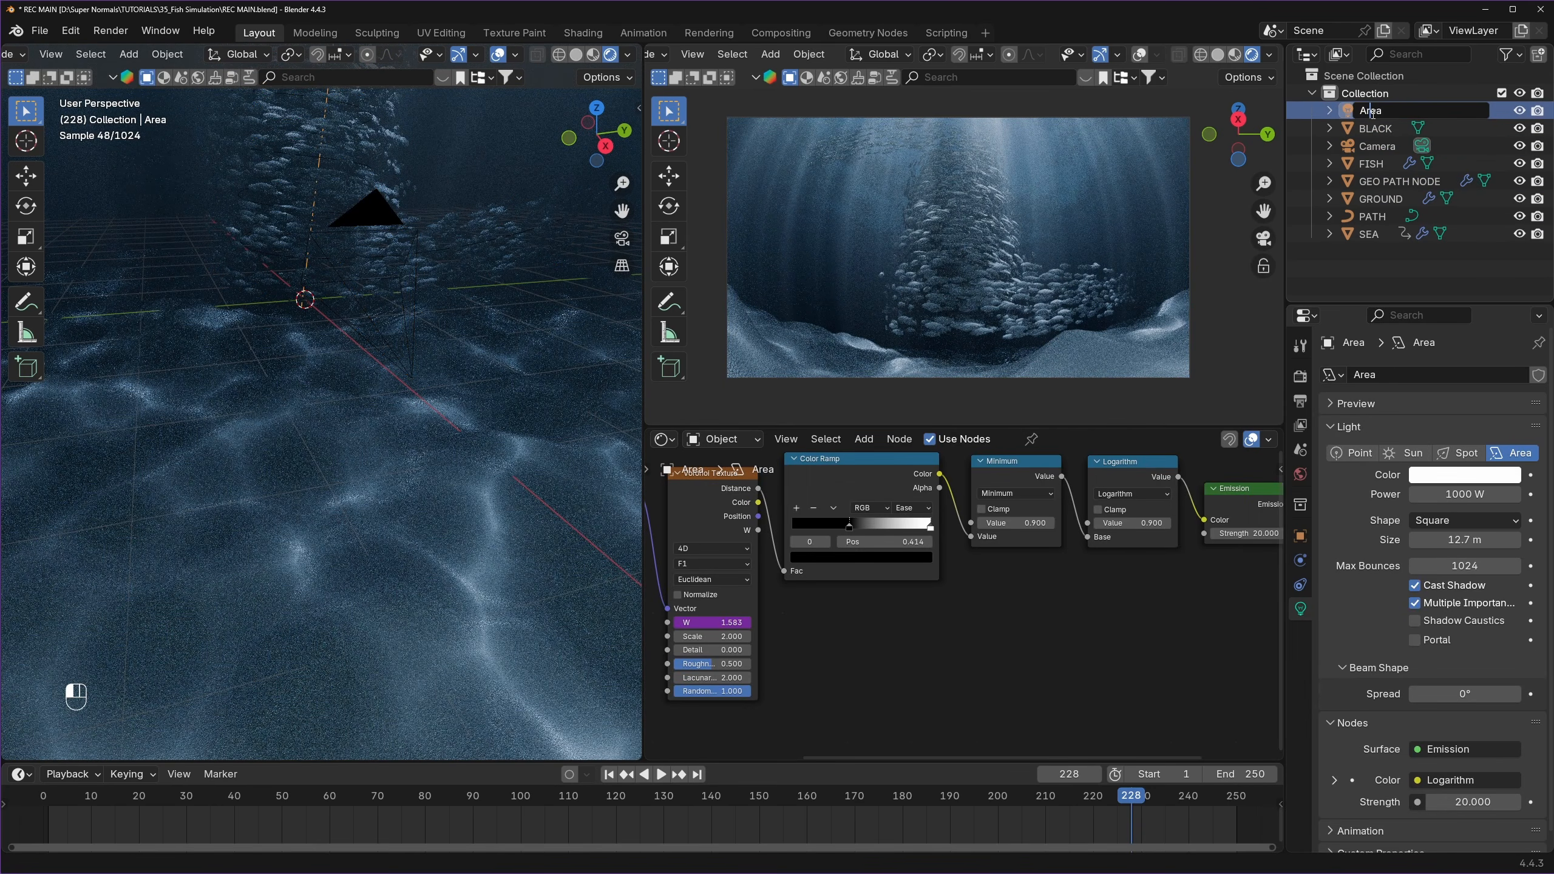
pyautogui.write('CUU')
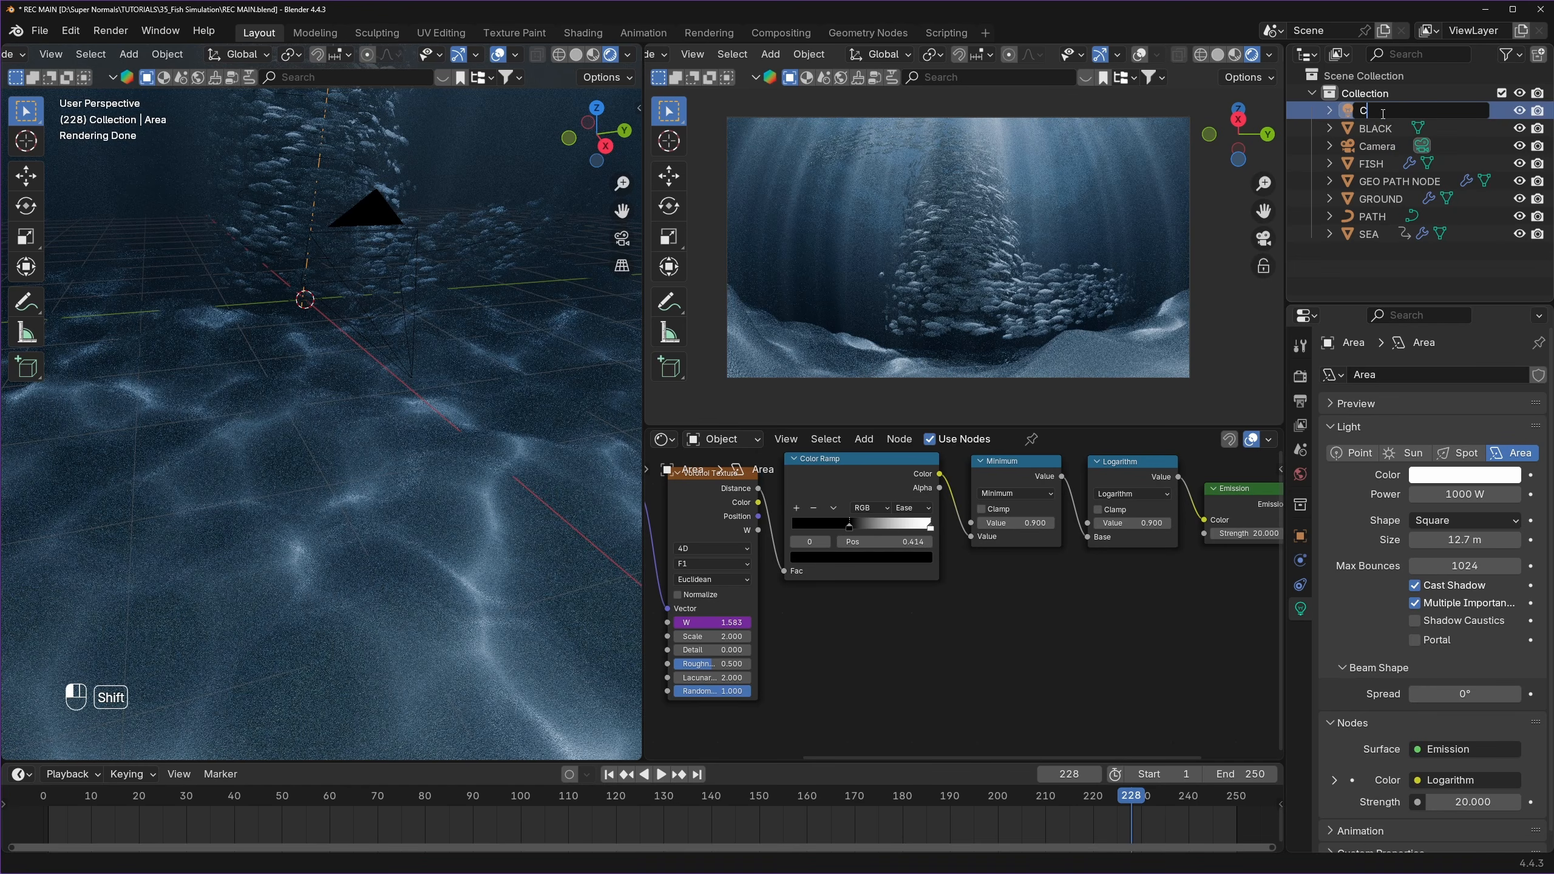
pyautogui.press('BackSpace')
pyautogui.write('AUSTICS')
pyautogui.press('Return')
pyautogui.hotkey('ctrl', 's')
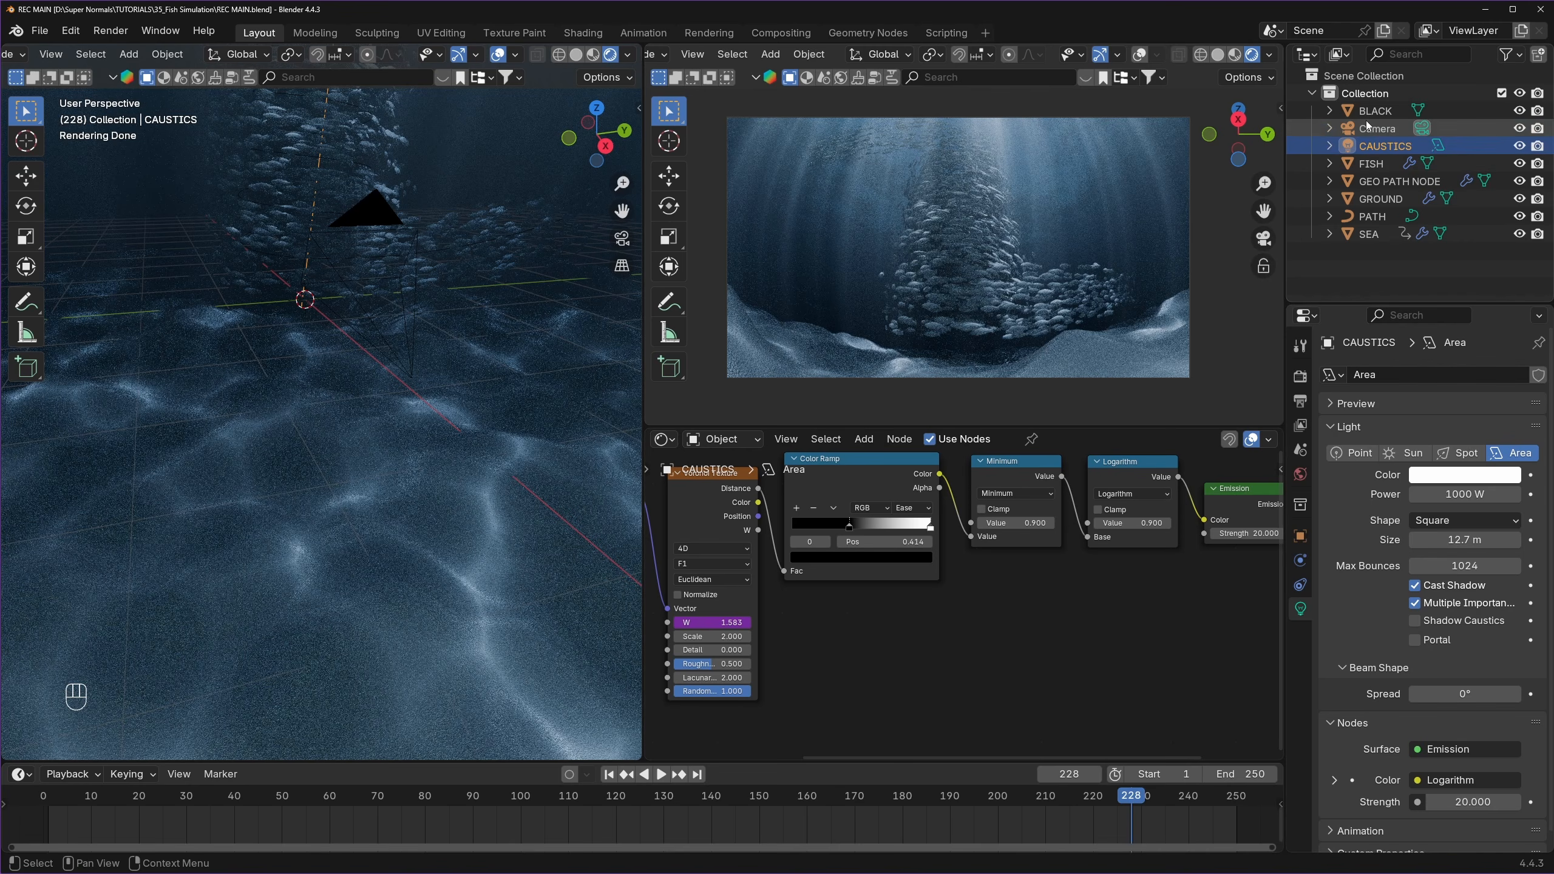
# - Create a new material on the FISH object and name it FISH
pyautogui.click(1349, 164)
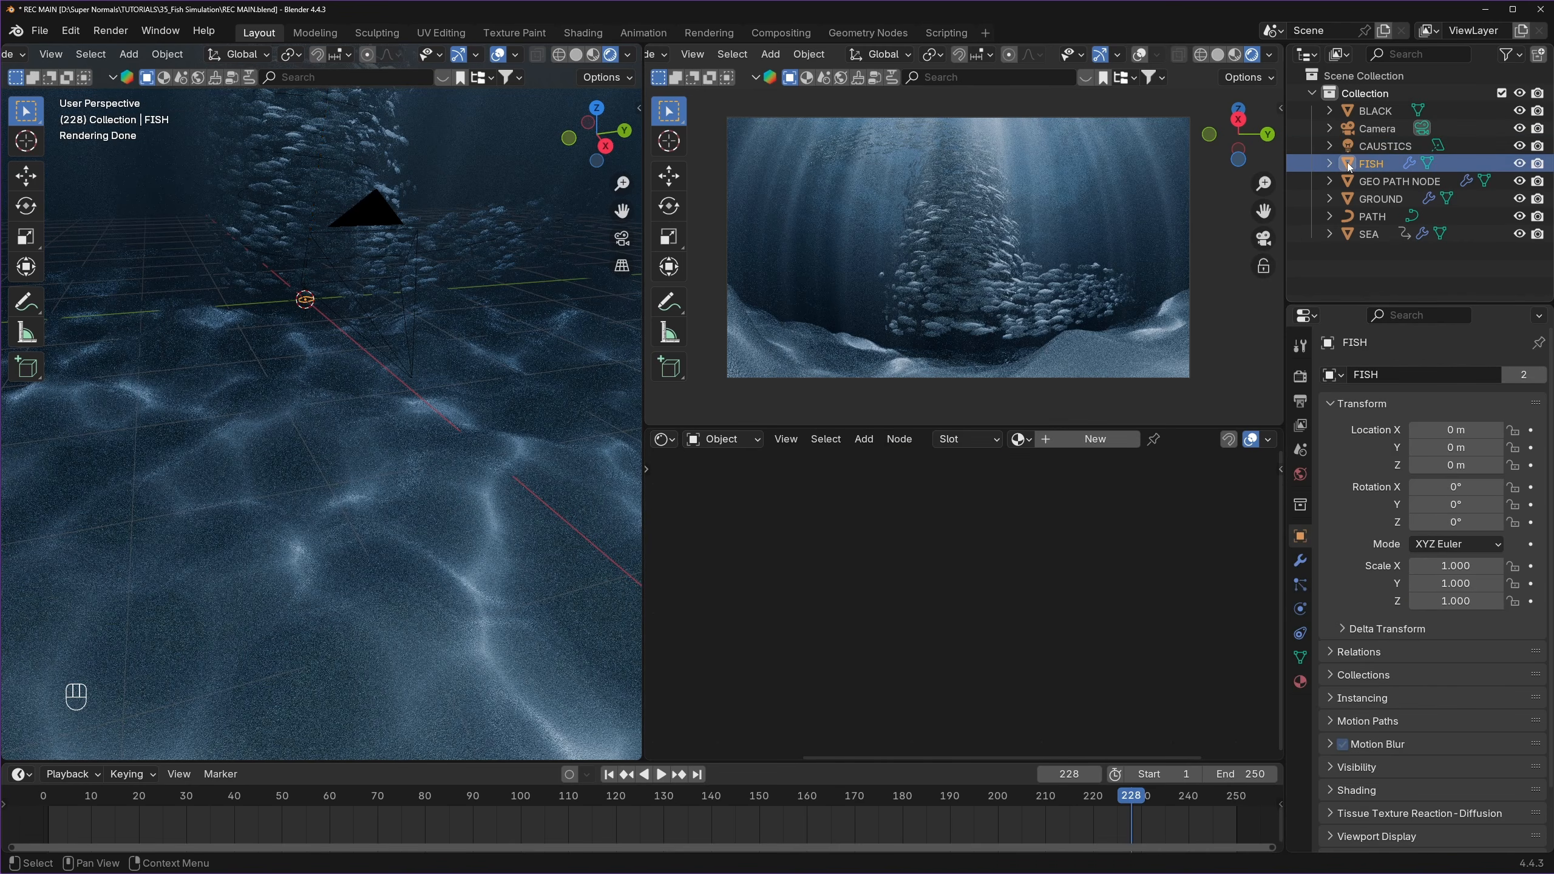
pyautogui.click(1300, 681)
pyautogui.click(1437, 450)
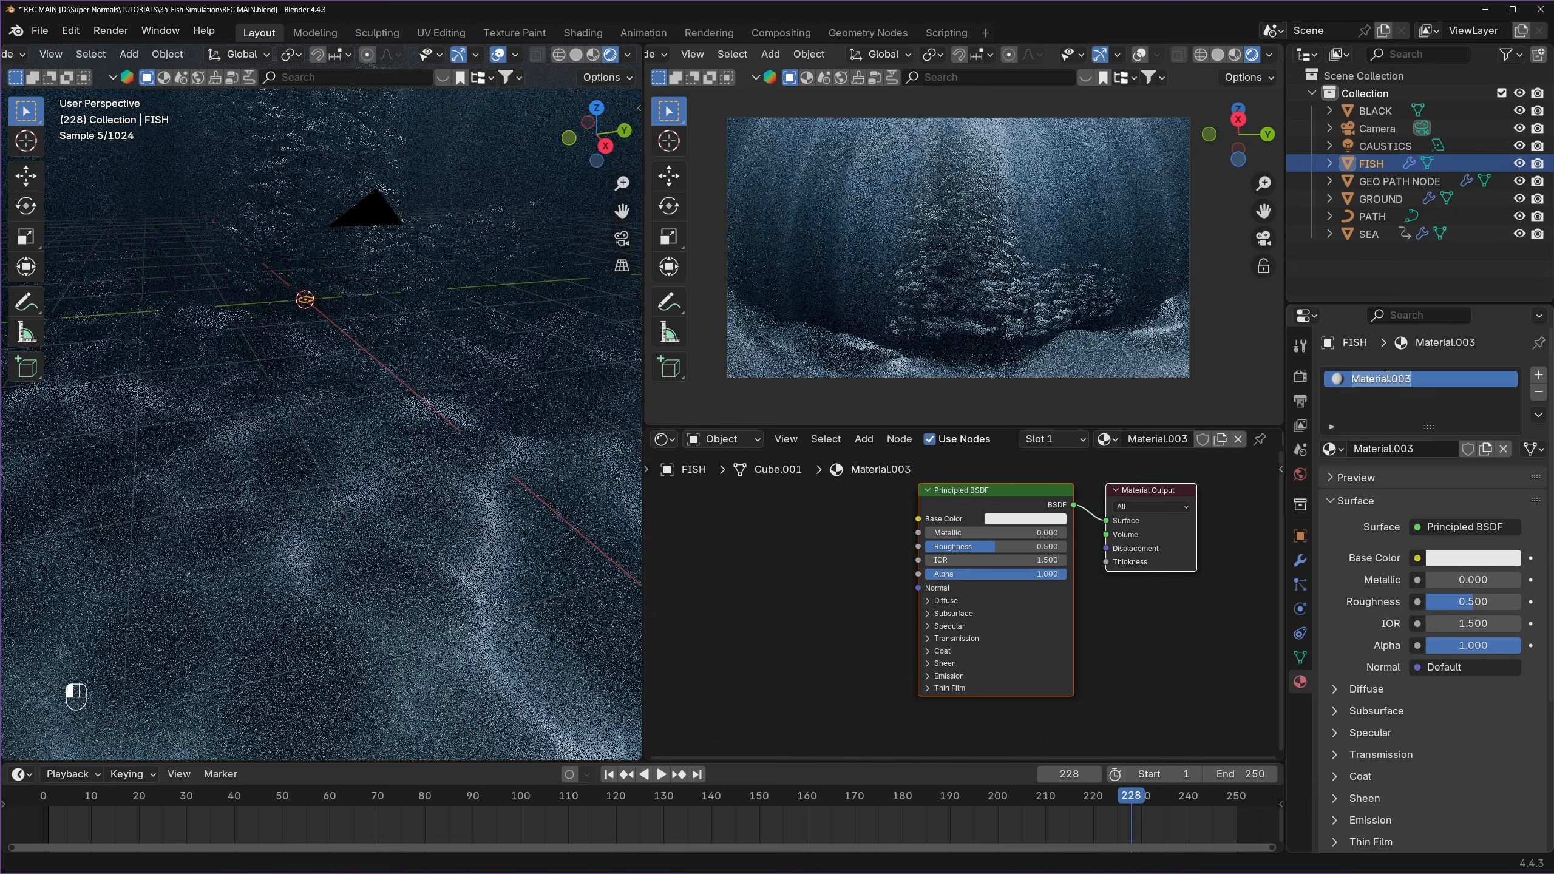
pyautogui.doubleClick(1388, 376)
pyautogui.write('FISH')
pyautogui.press('Return')
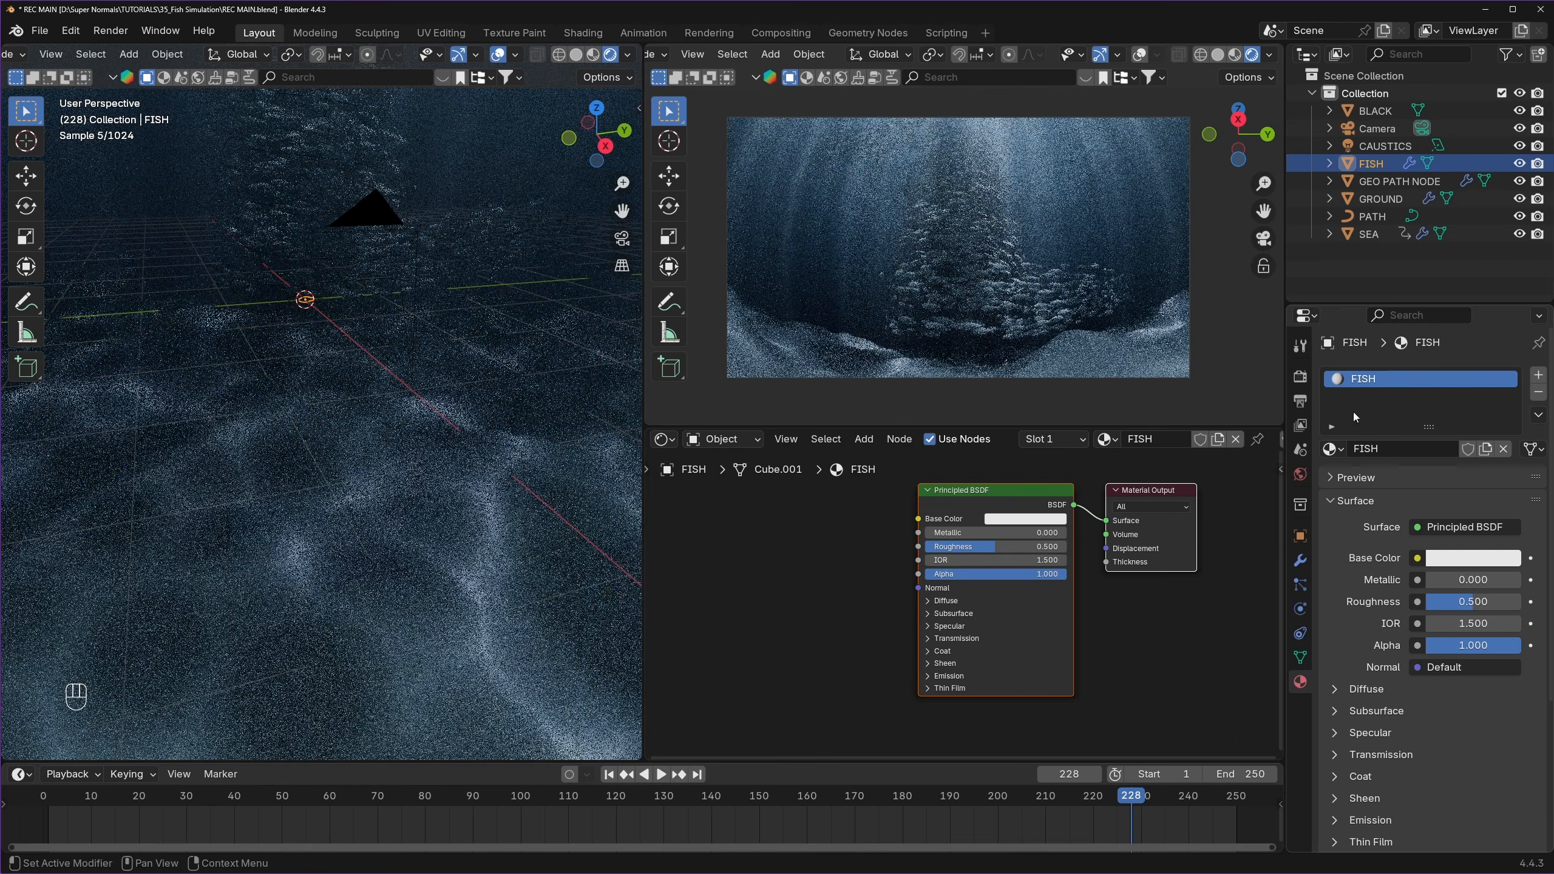
# - Darken the FISH material's Base Color to a grey with a value of 0.607
pyautogui.scroll(1, 856, 541)
pyautogui.scroll(2, 905, 554)
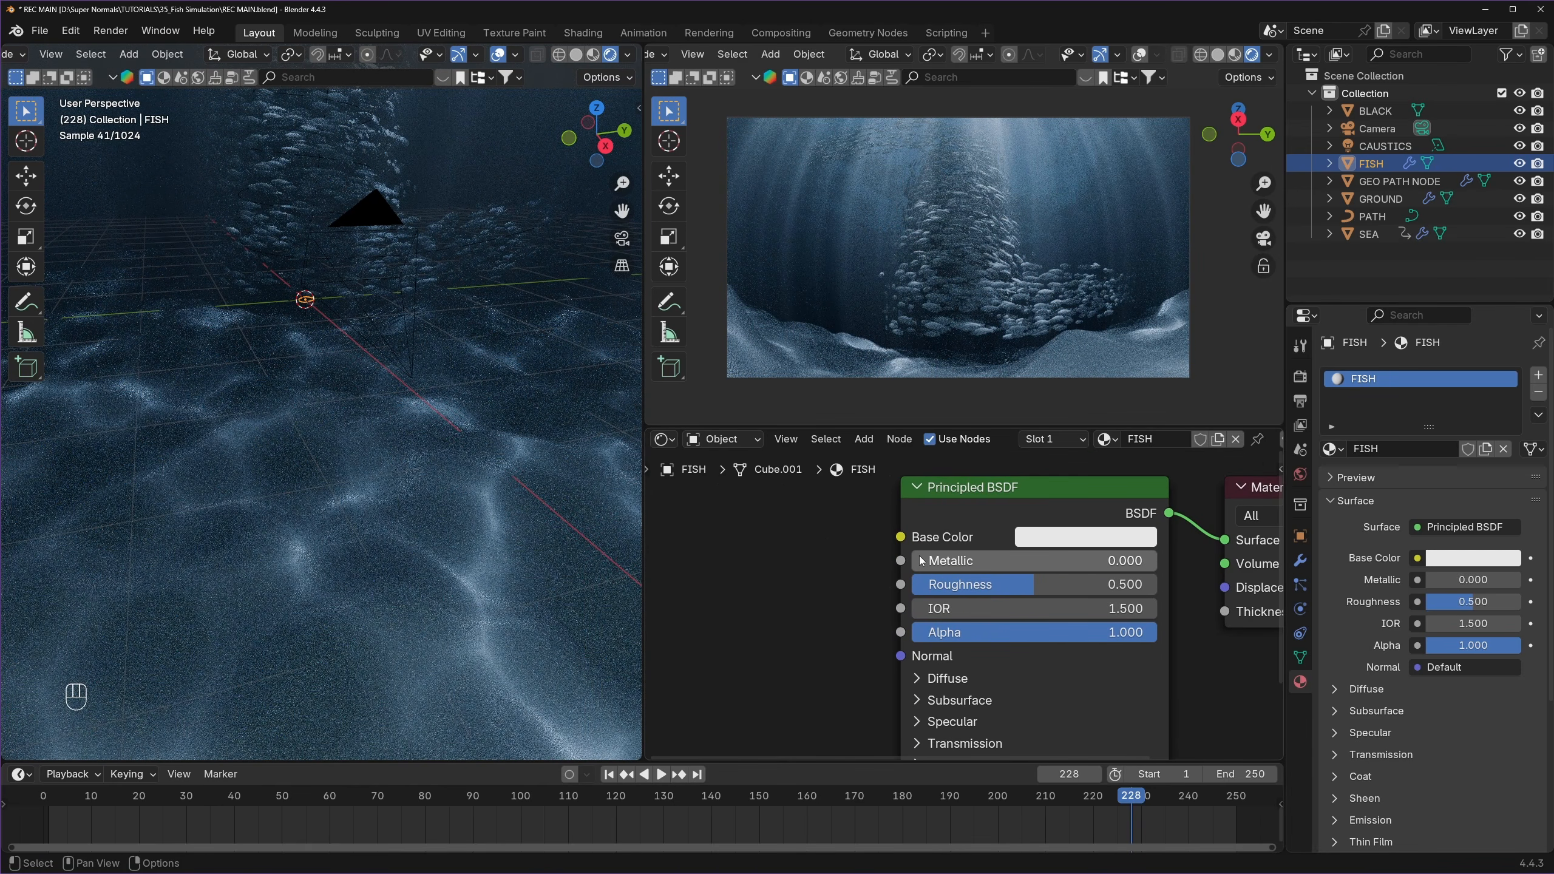
pyautogui.click(1118, 541)
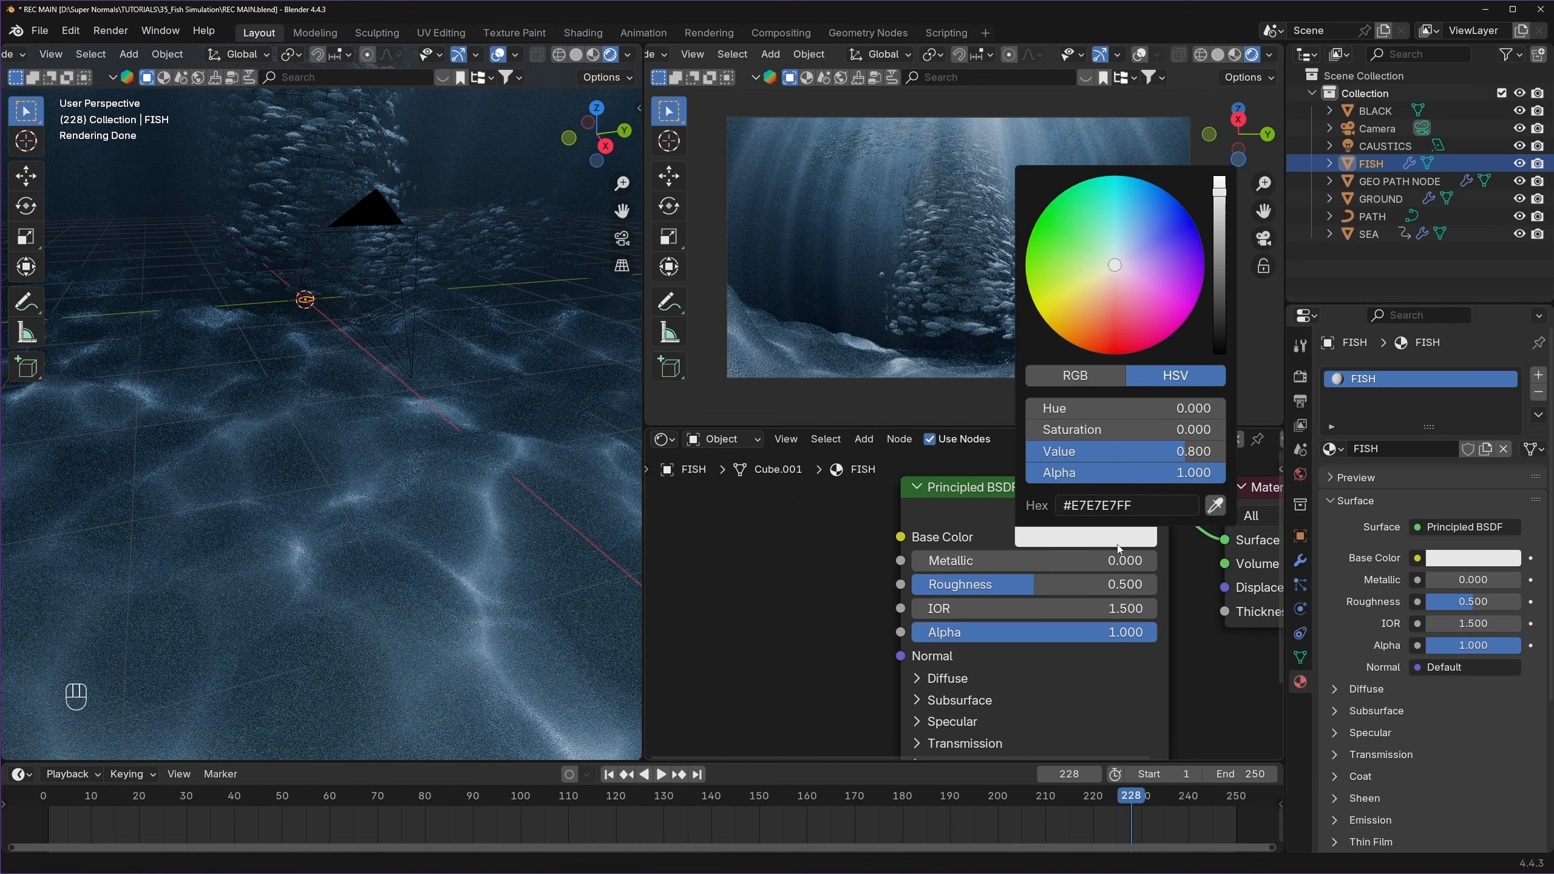
pyautogui.scroll(-3, 998, 288)
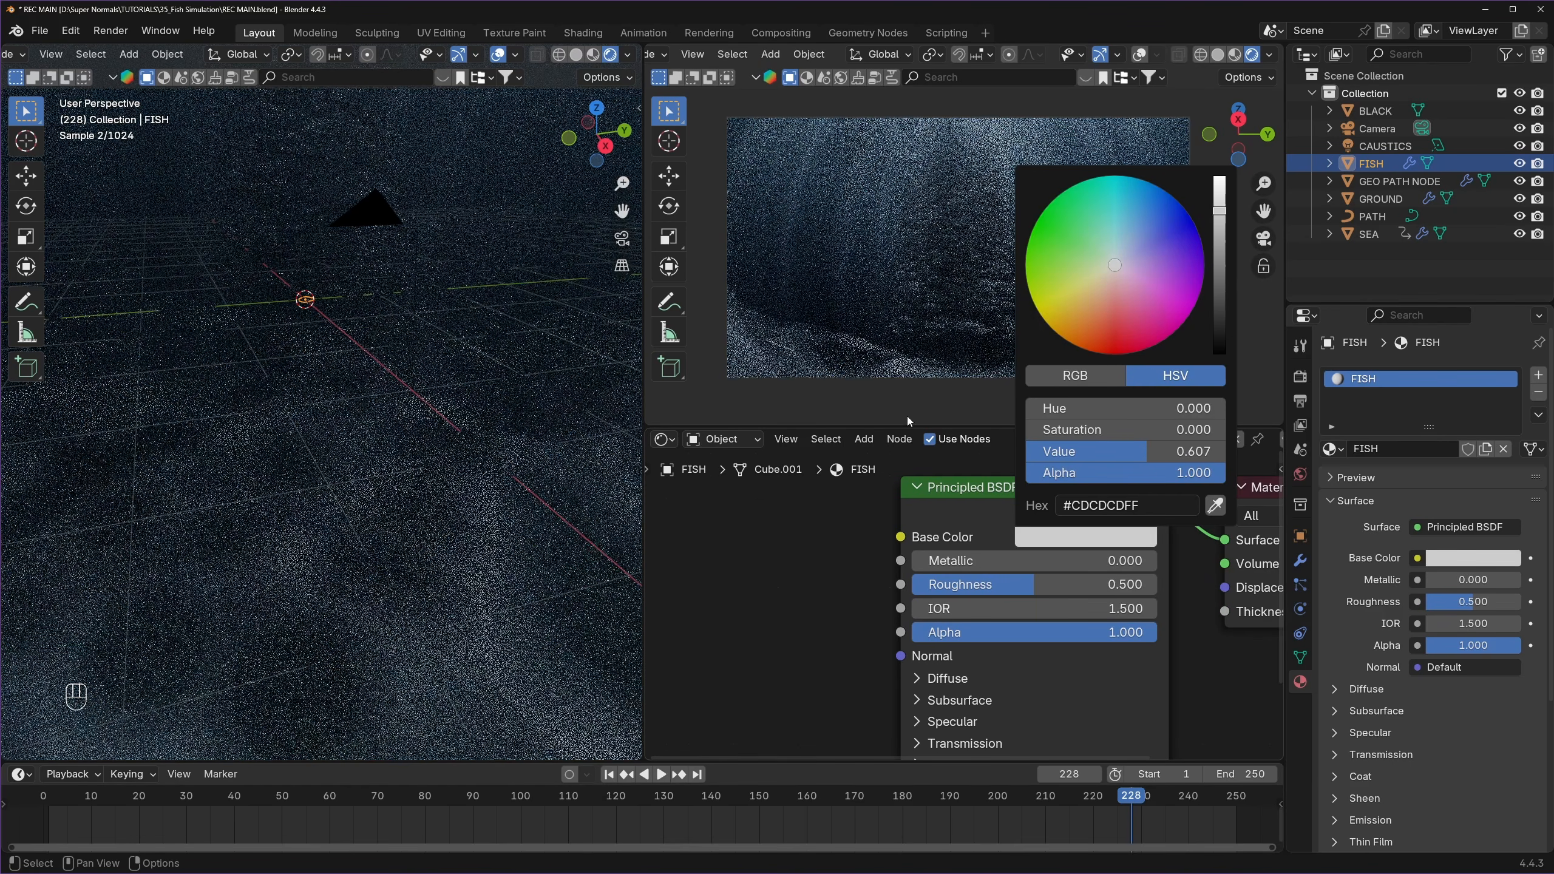
# - Set the FISH material's Metallic to 0.25 and copy that value to Roughness
pyautogui.click(981, 563)
pyautogui.write('0.')
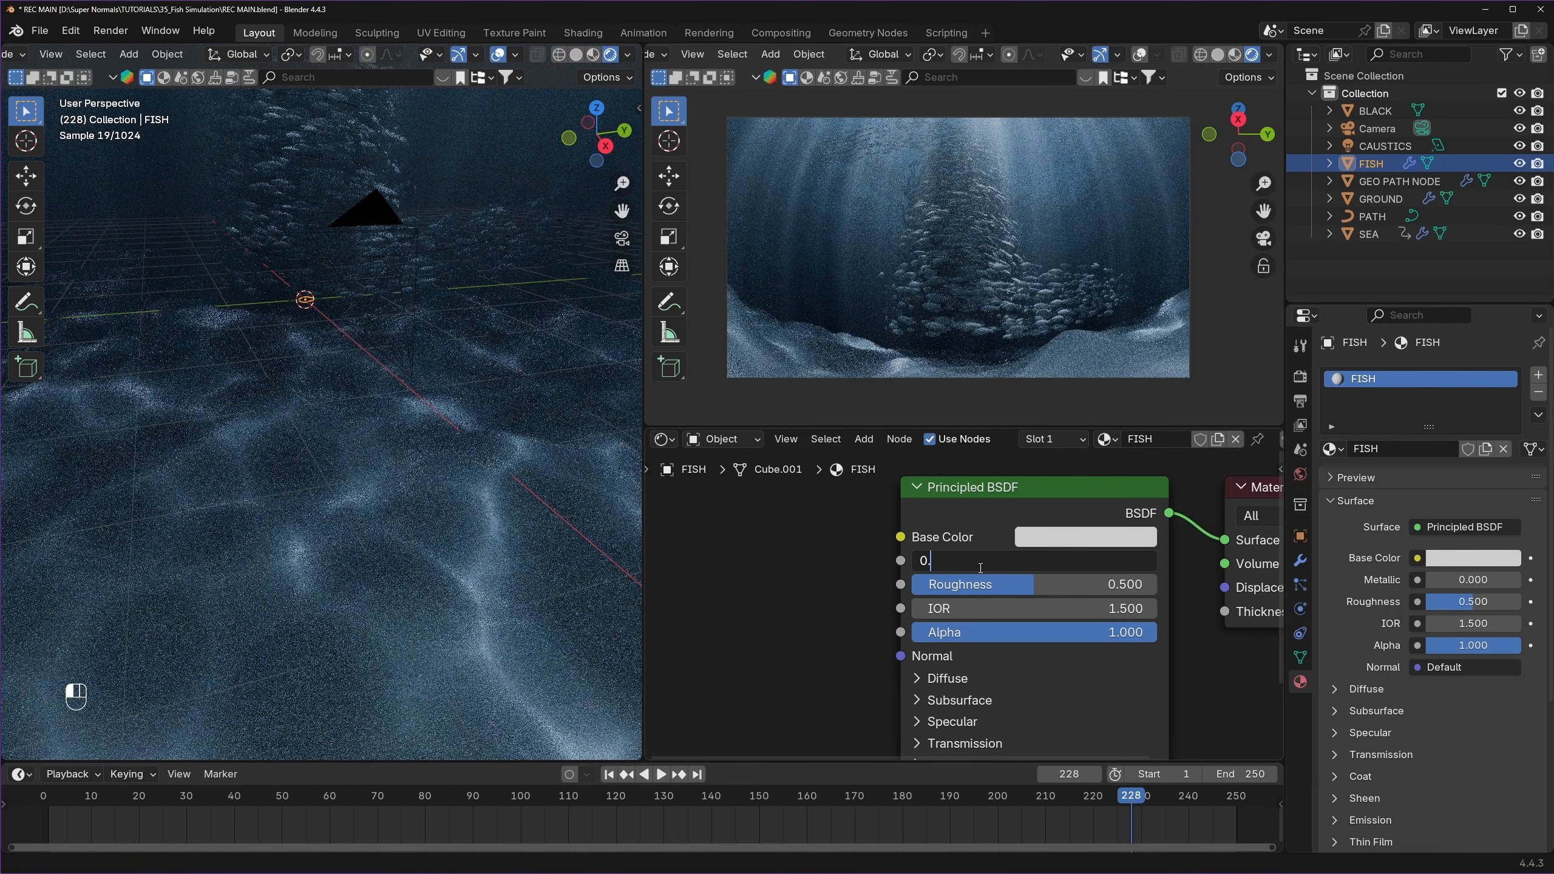
pyautogui.write('25')
pyautogui.press('Return')
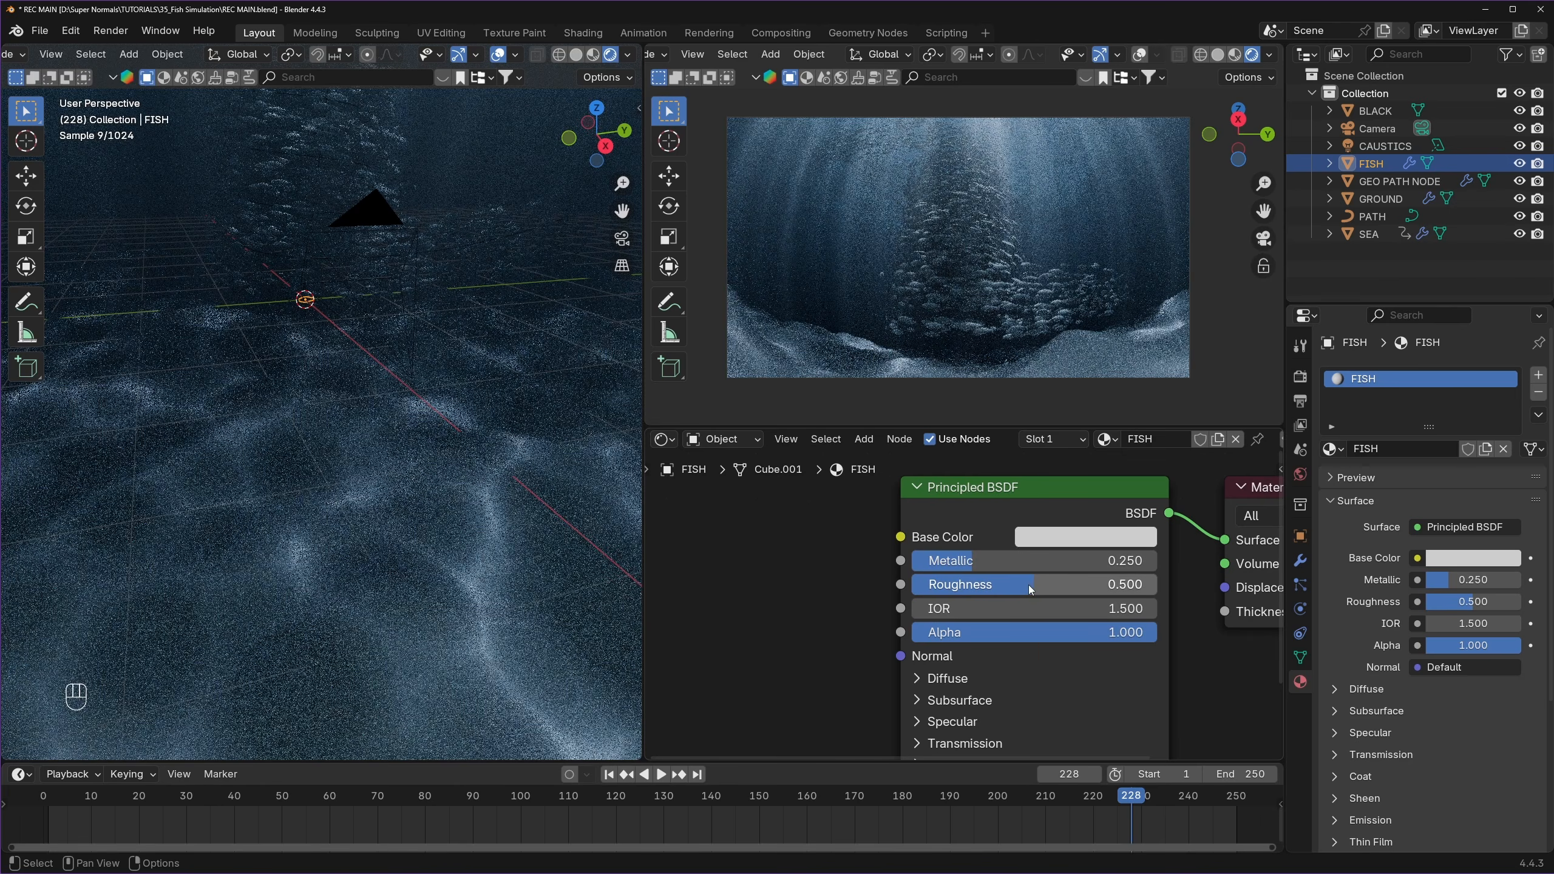
pyautogui.hotkey('ctrl', 'c')
pyautogui.hotkey('ctrl', 'v')
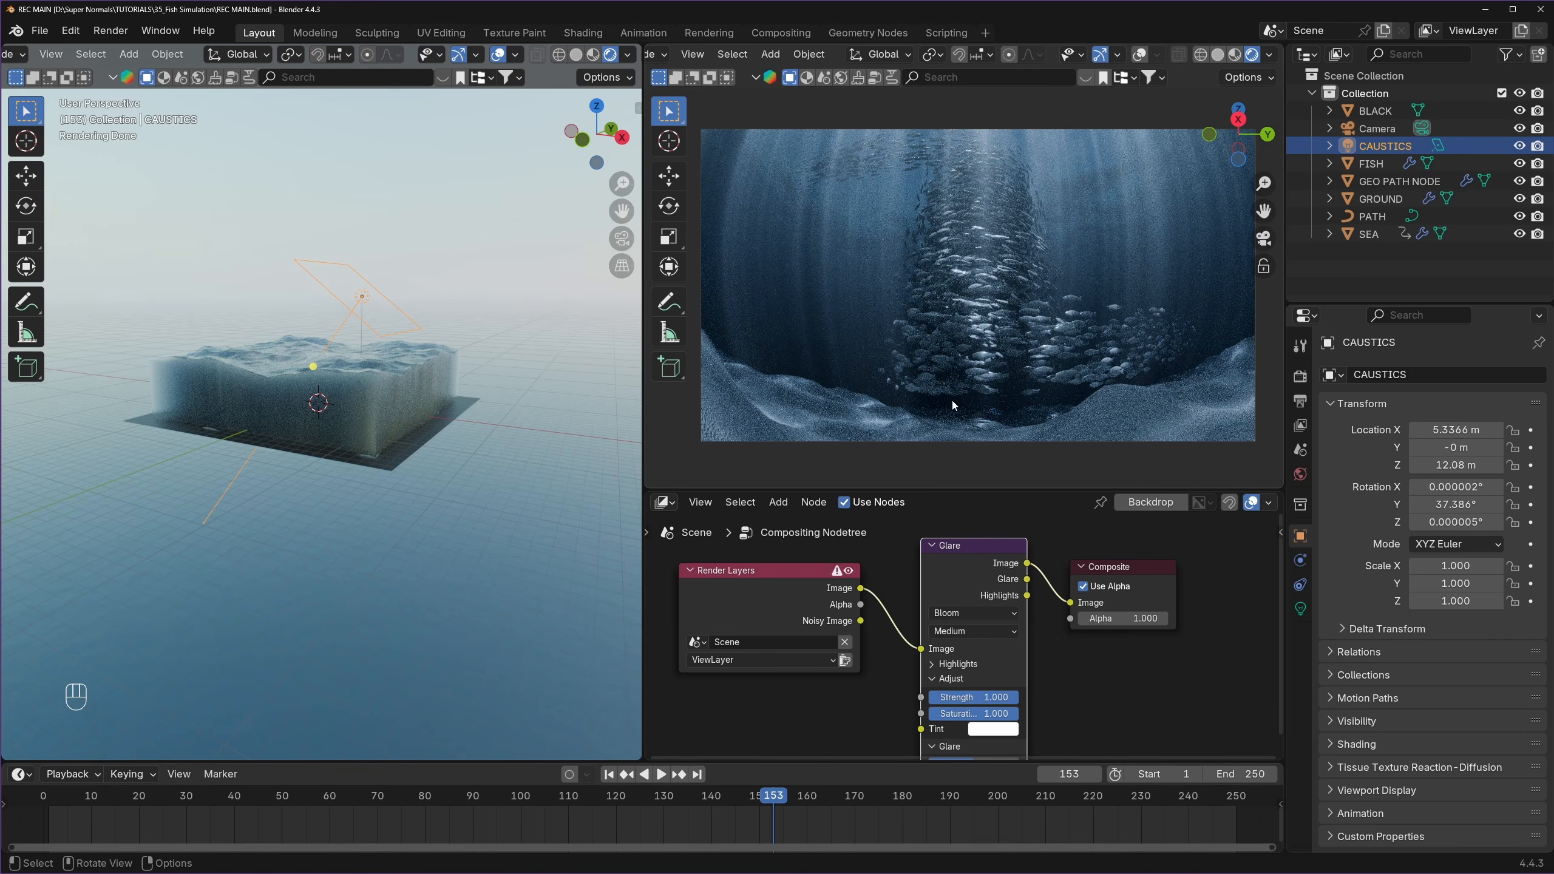
# - Save the file
pyautogui.scroll(2, 357, 436)
pyautogui.hotkey('ctrl', 's')
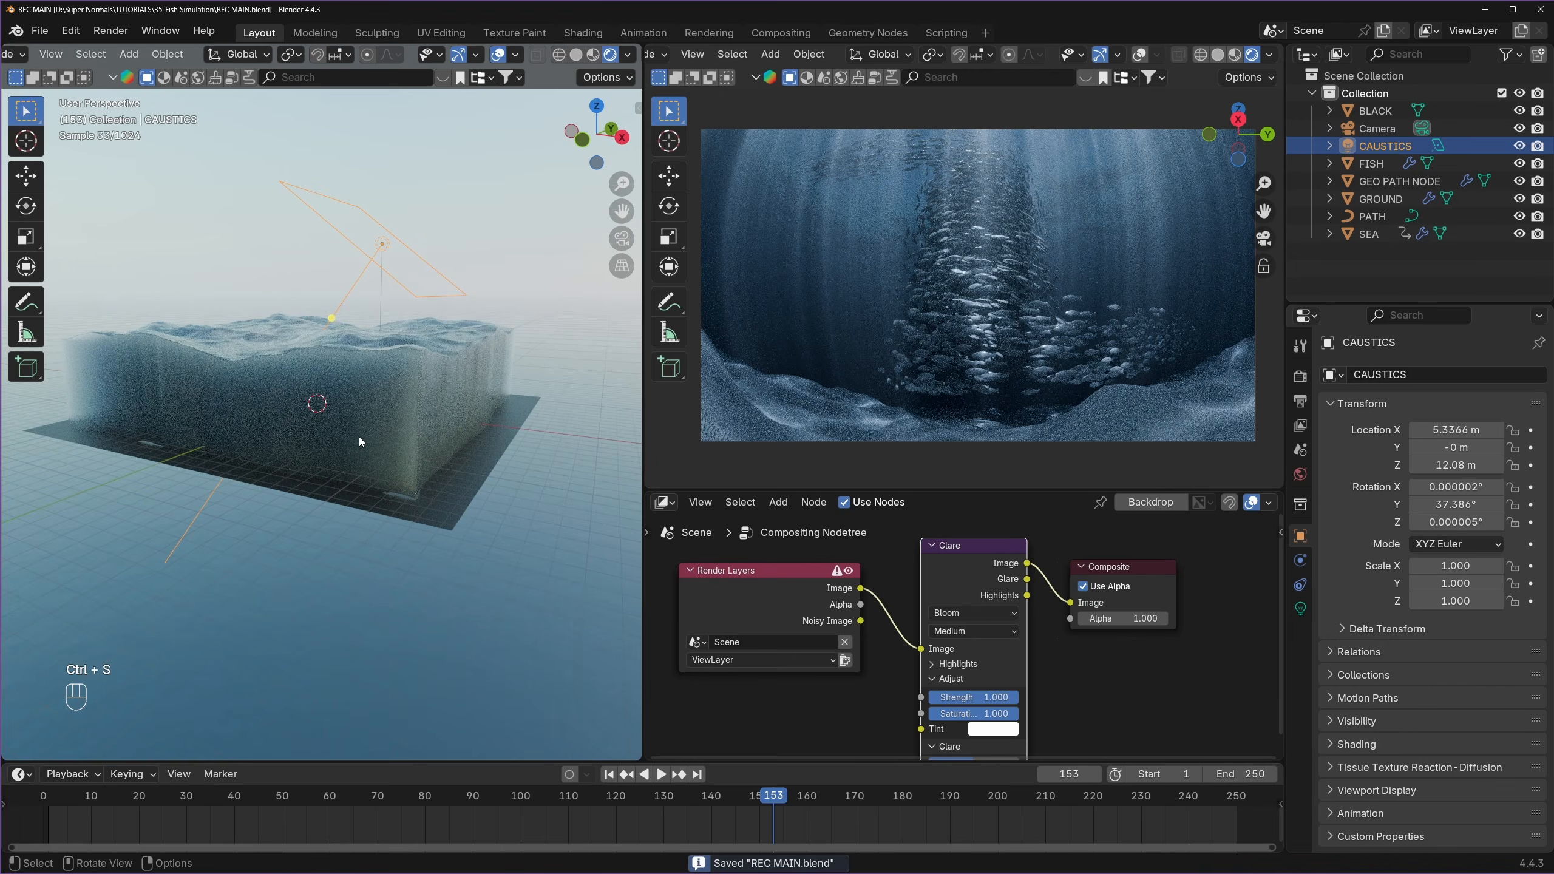
pyautogui.scroll(-3, 351, 427)
pyautogui.moveTo(319, 410); pyautogui.dragTo(398, 422, button='middle')
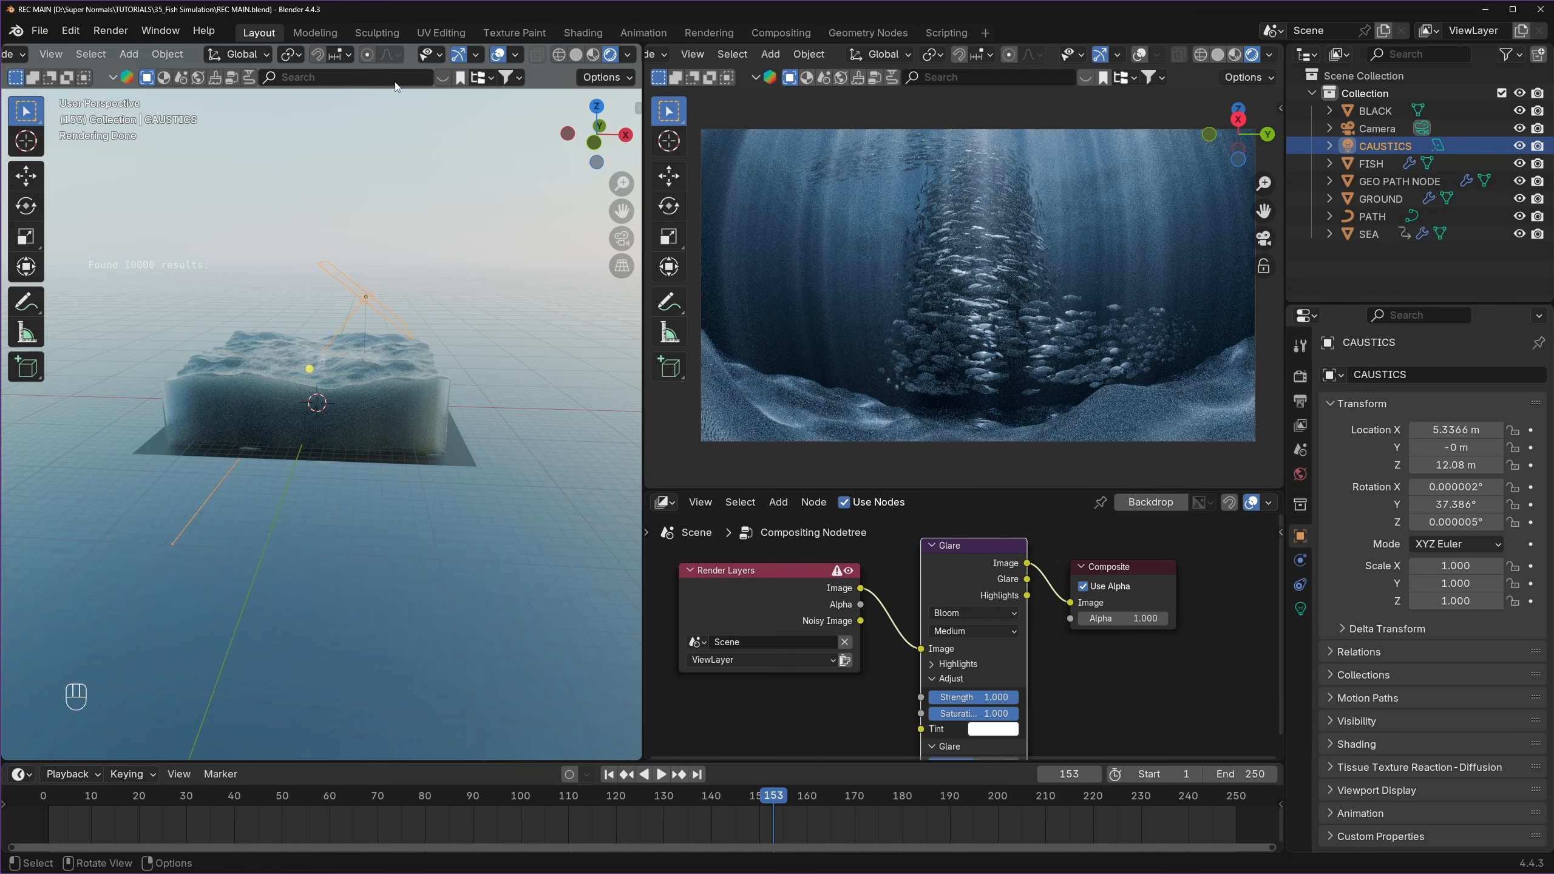
# - Search the asset library for "sea shell" and place the Shell Brown asset in the scene
pyautogui.click(345, 79)
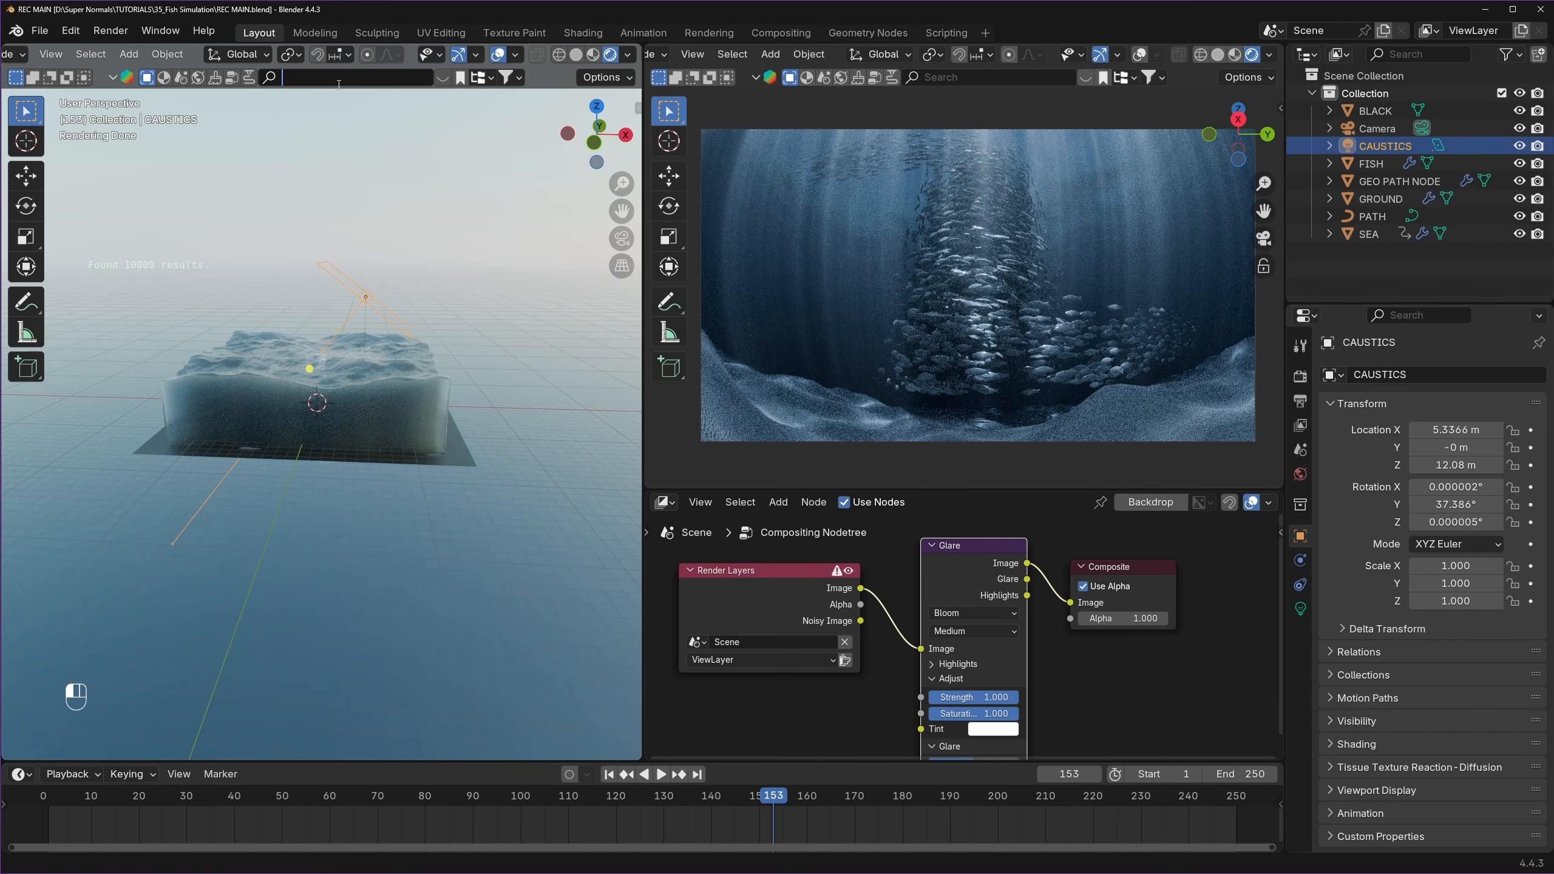
pyautogui.write('sea shell')
pyautogui.press('Return')
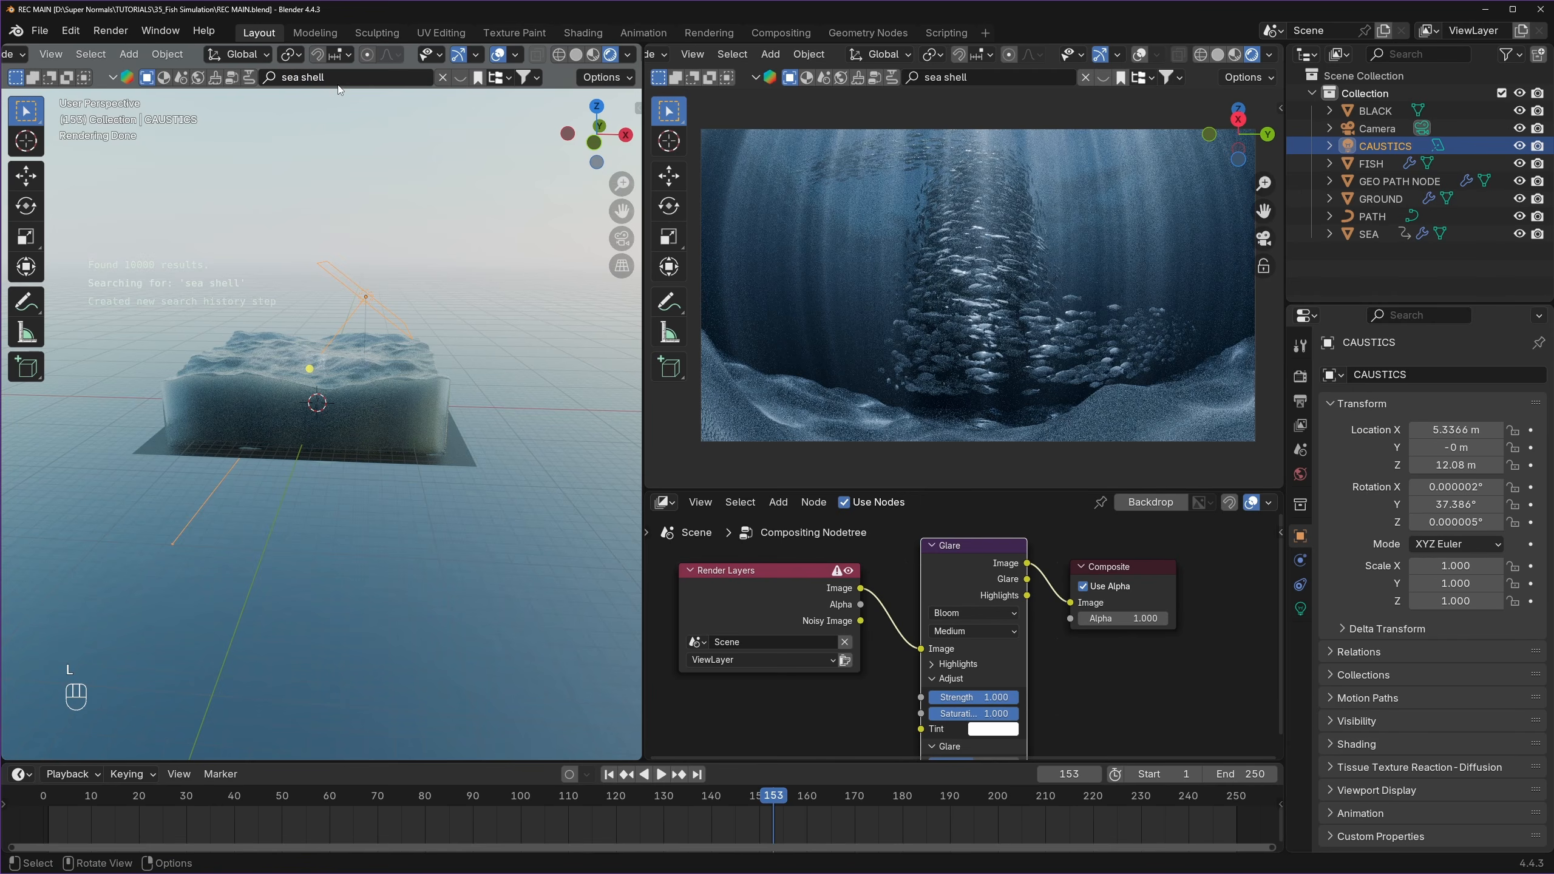
pyautogui.click(527, 77)
pyautogui.click(448, 148)
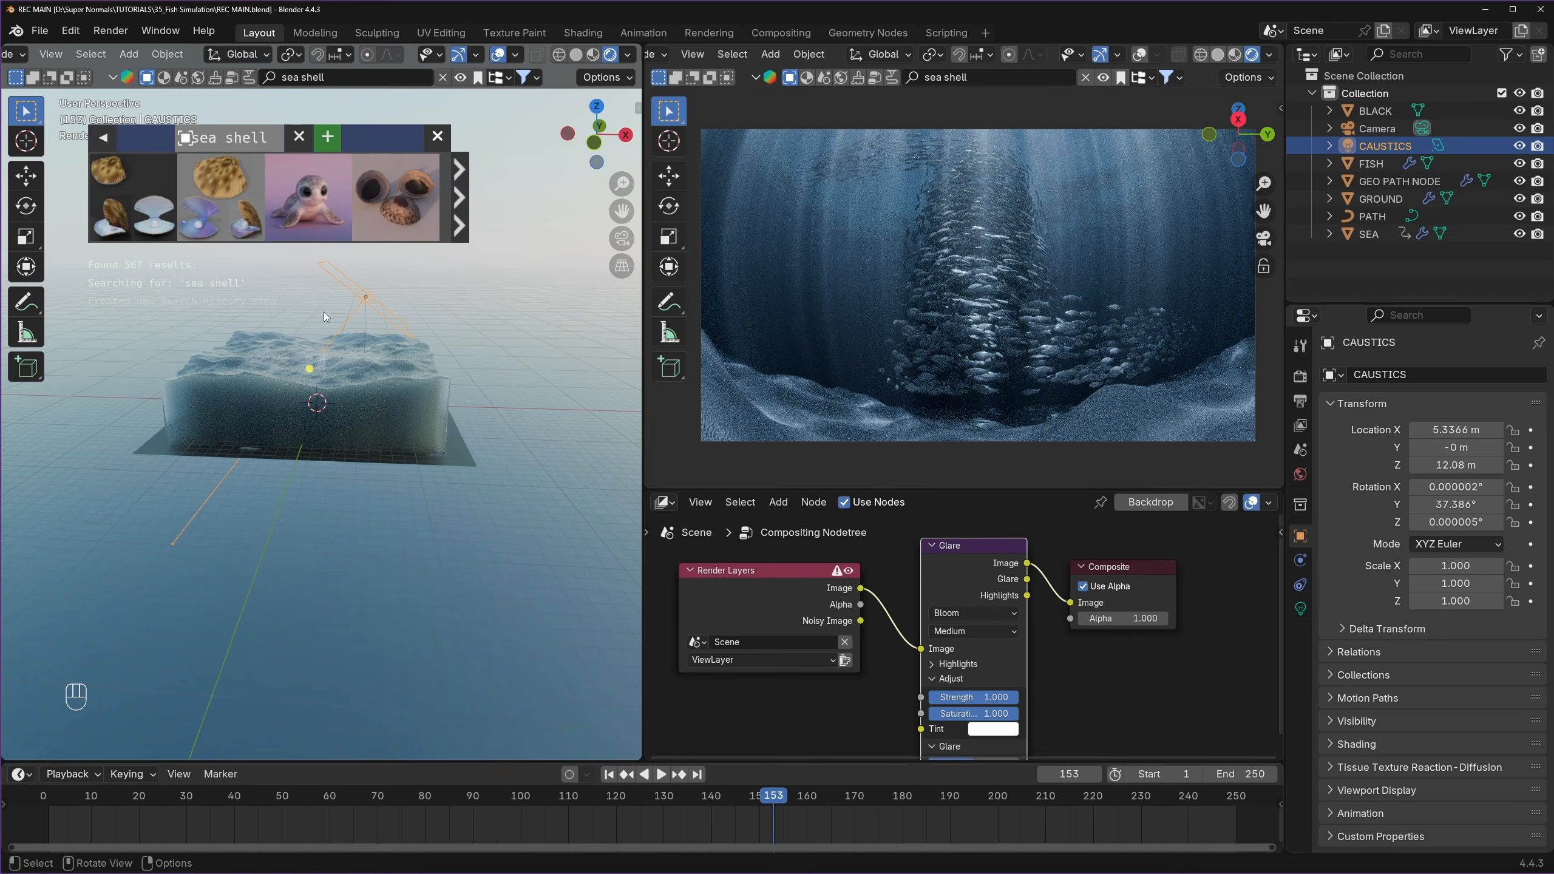
pyautogui.moveTo(150, 202)
pyautogui.moveTo(402, 203)
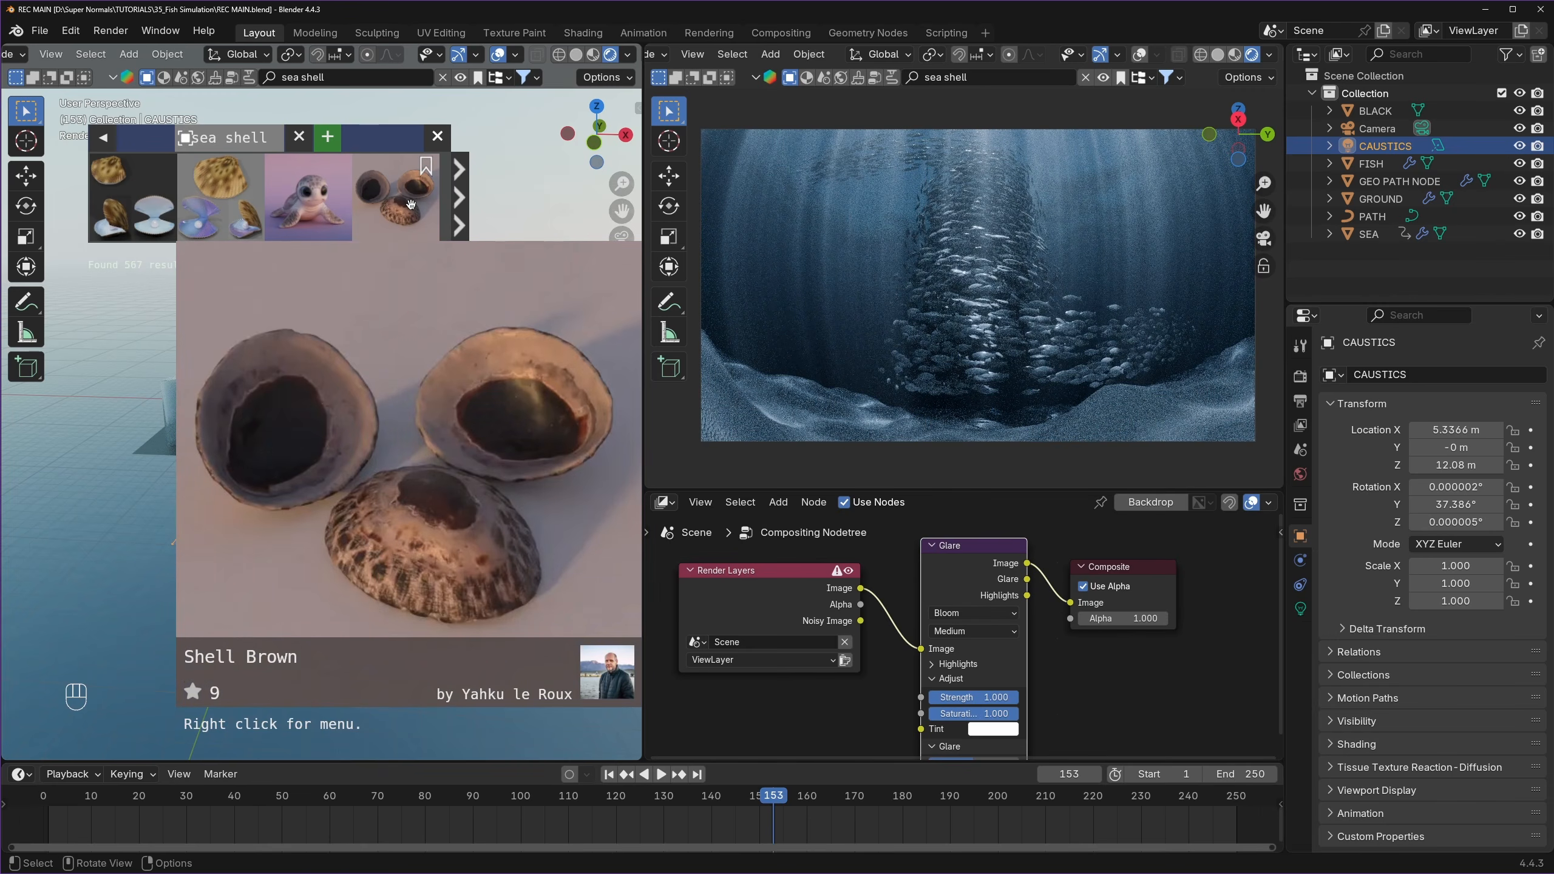
pyautogui.moveTo(410, 203); pyautogui.dragTo(326, 466)
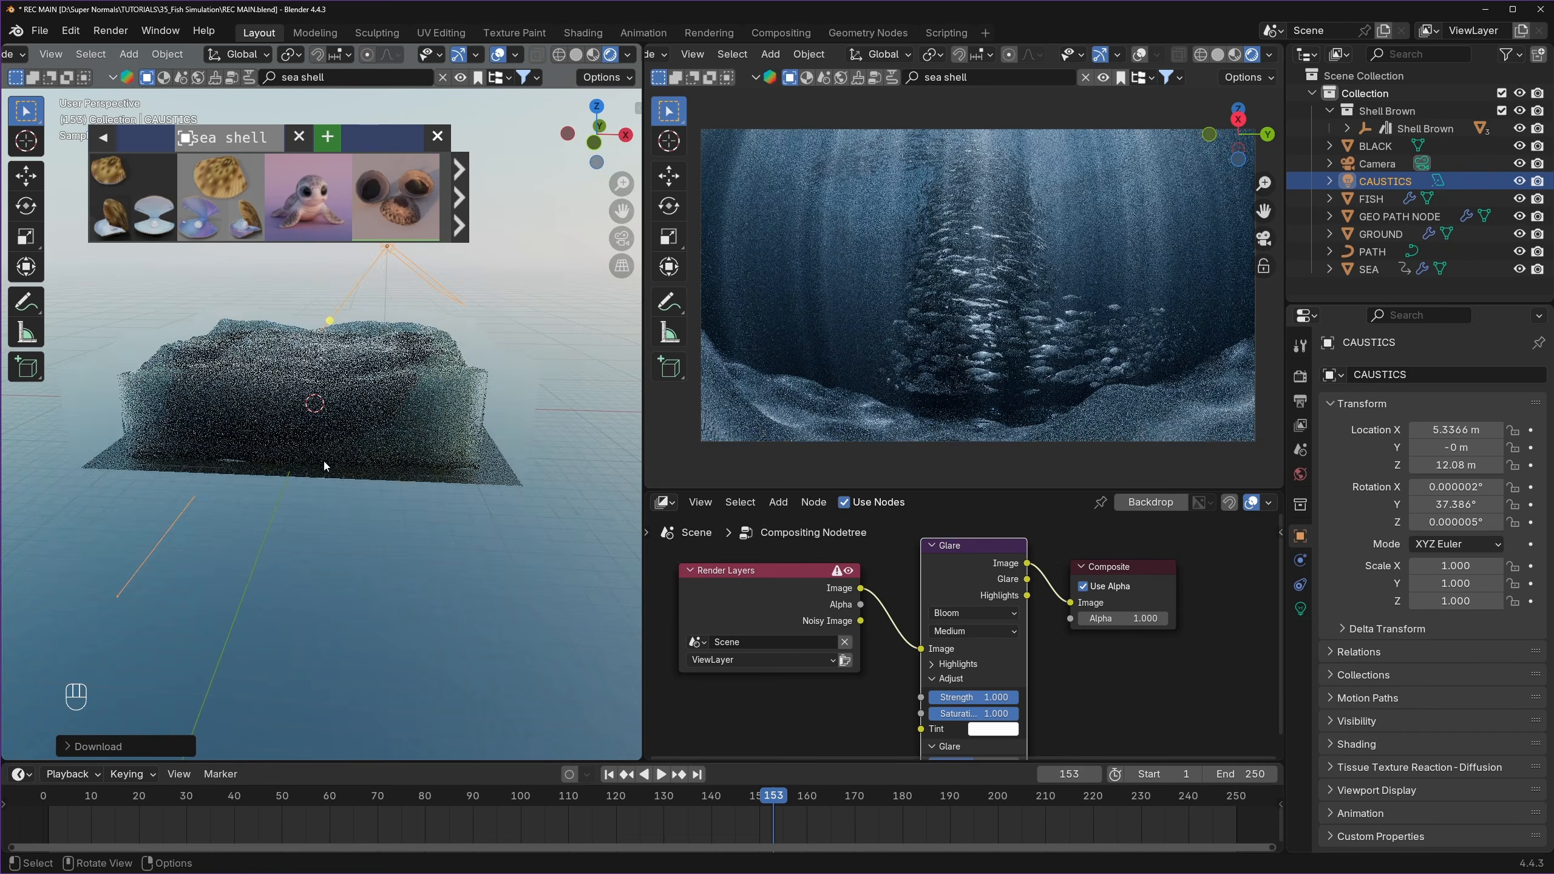
# - Select the Shell Brown collection's contents and isolate them in Local View
pyautogui.click(1385, 111)
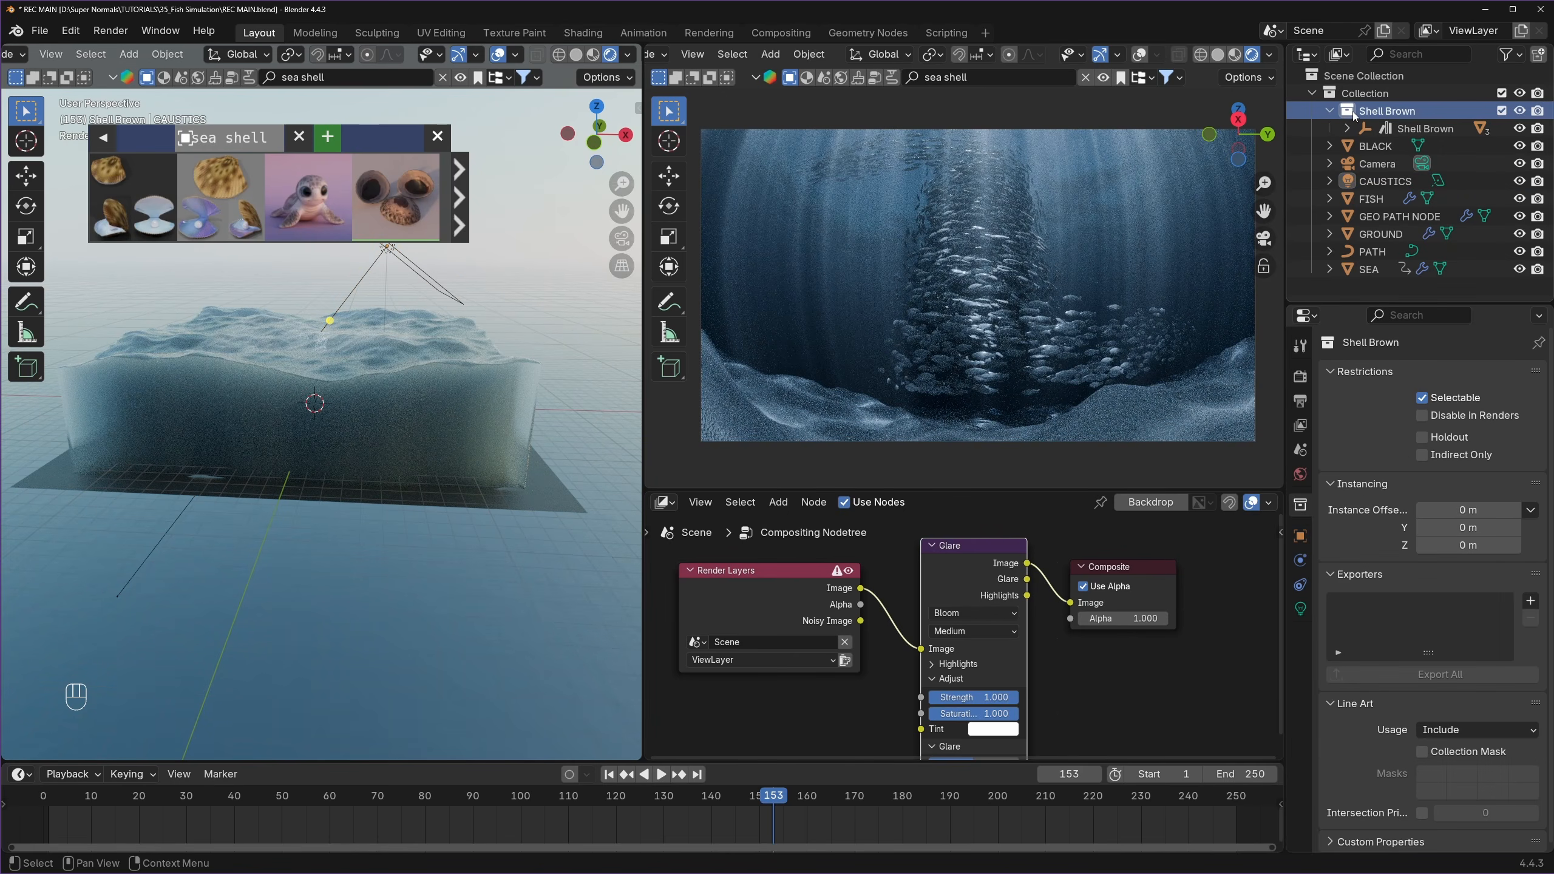
pyautogui.doubleClick(1352, 112)
pyautogui.scroll(3, 356, 445)
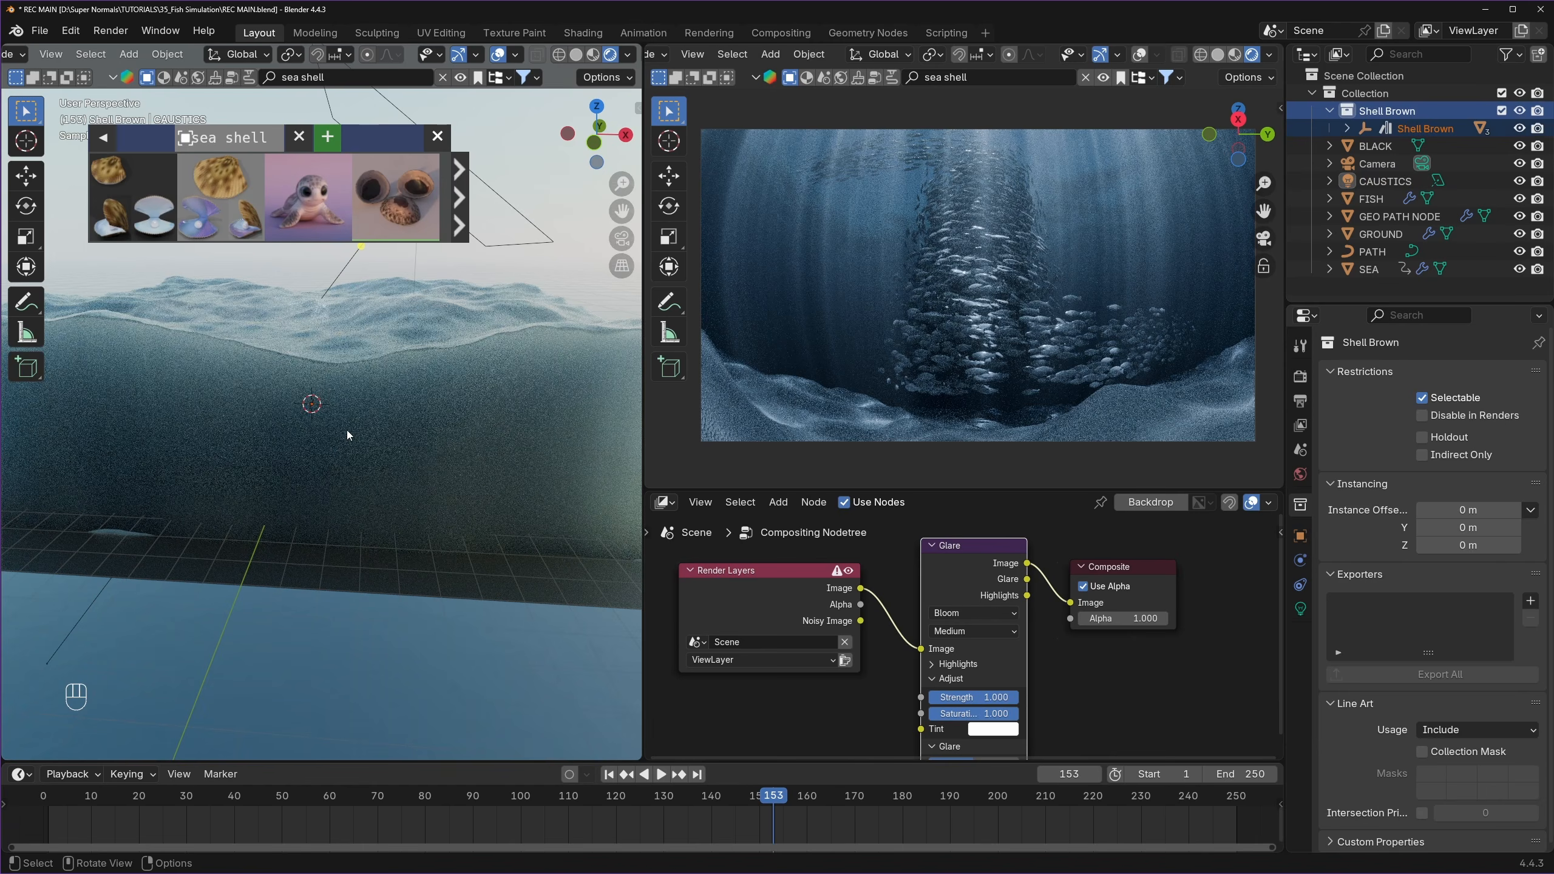
pyautogui.press('KP_Divide')
pyautogui.moveTo(348, 429); pyautogui.dragTo(421, 378, button='middle')
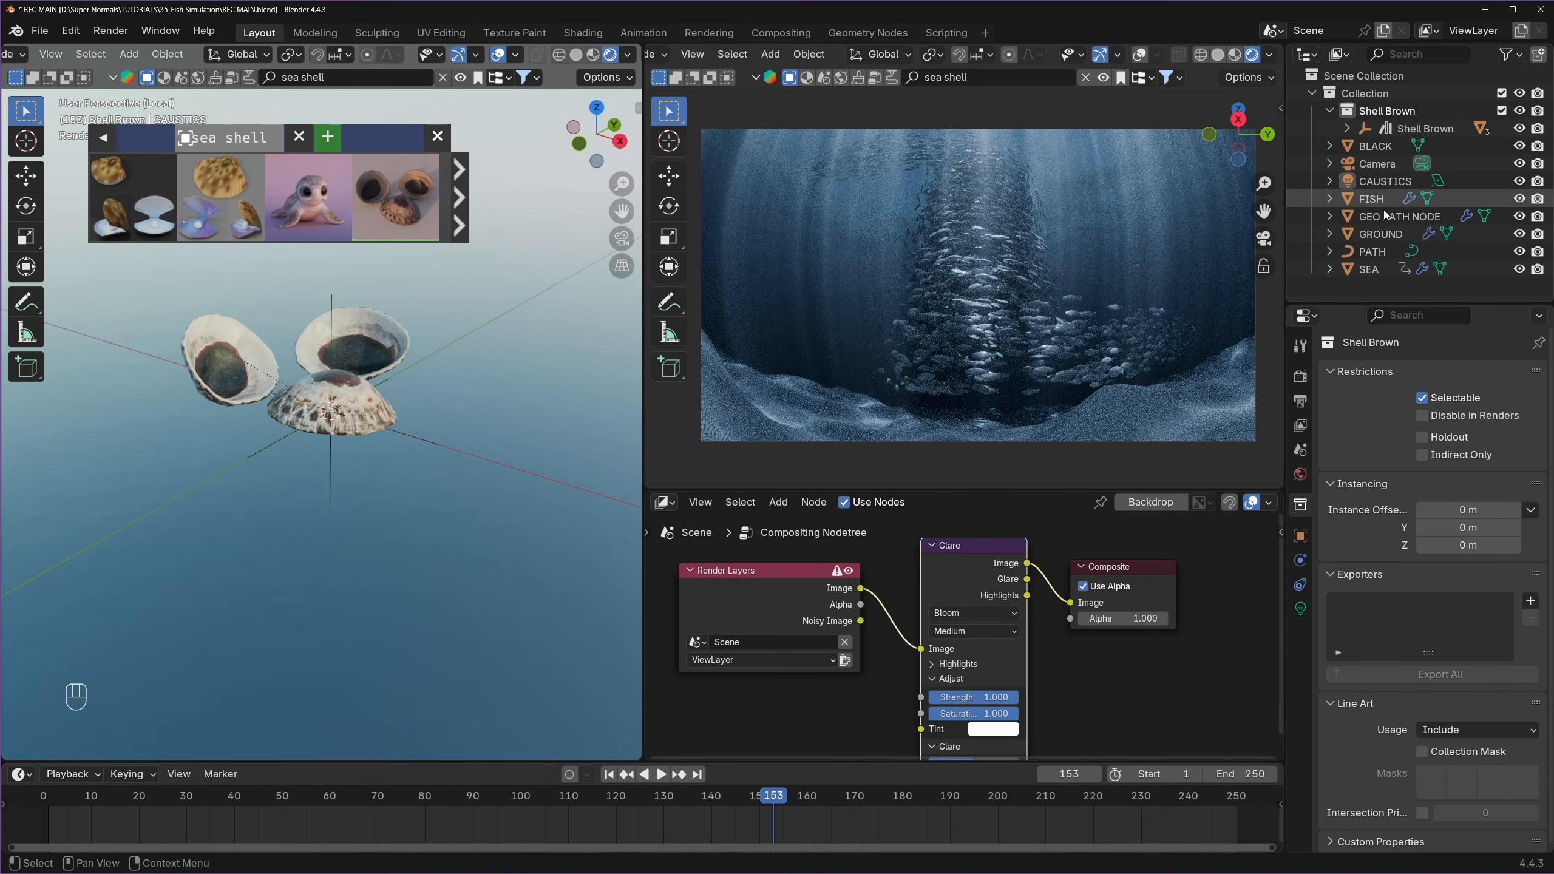
# - Create a new collection in the Scene Collection and name it INSTANCE
pyautogui.rightClick(1351, 293)
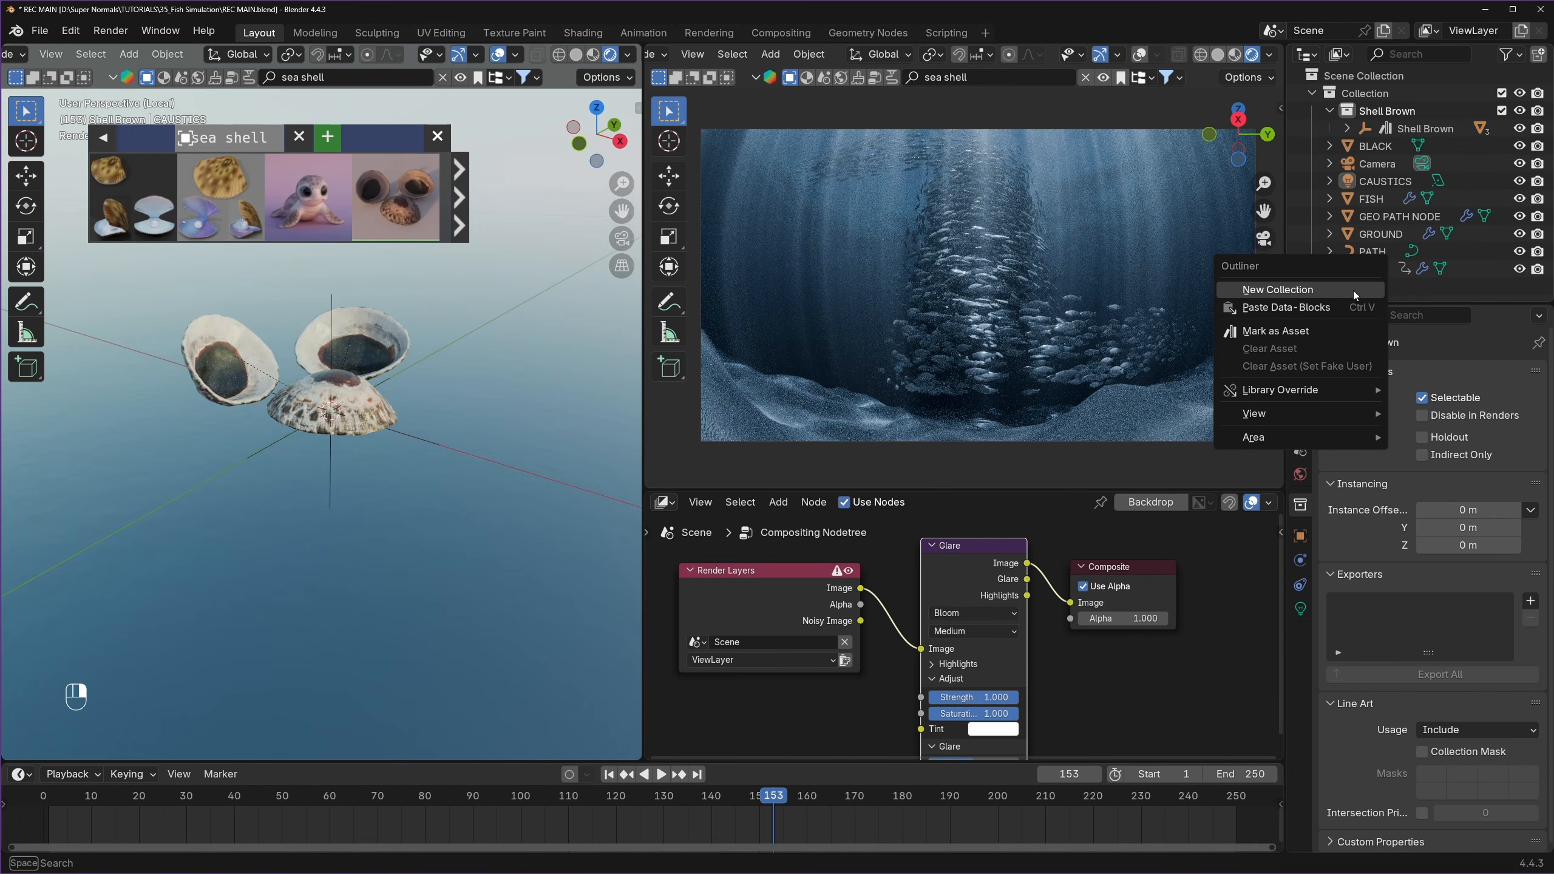
pyautogui.click(1352, 290)
pyautogui.doubleClick(1369, 286)
pyautogui.write('INSTANCE')
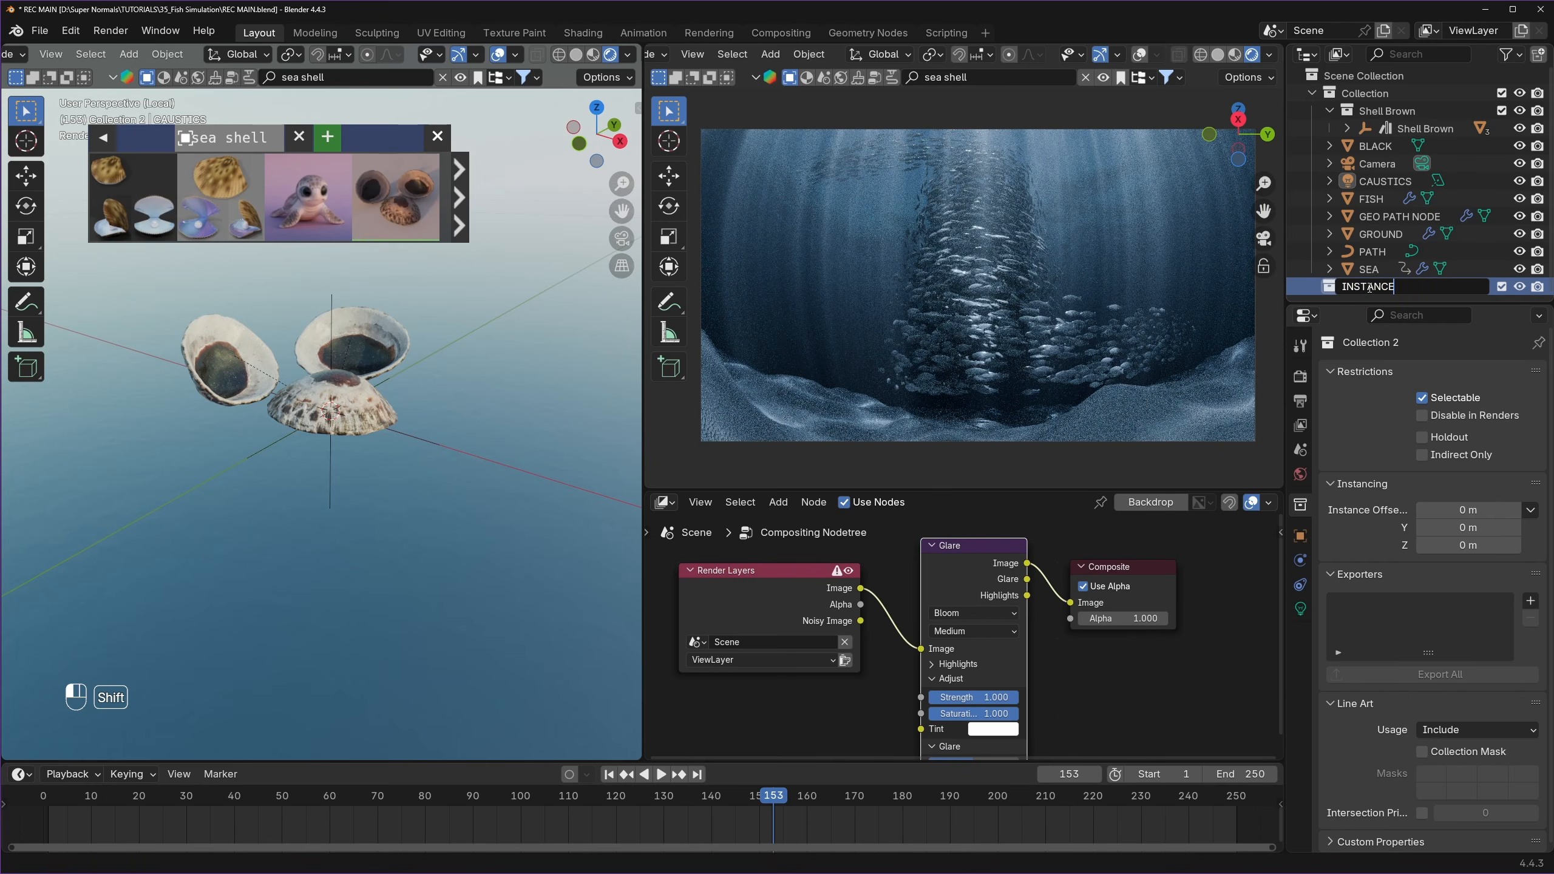
pyautogui.press('Return')
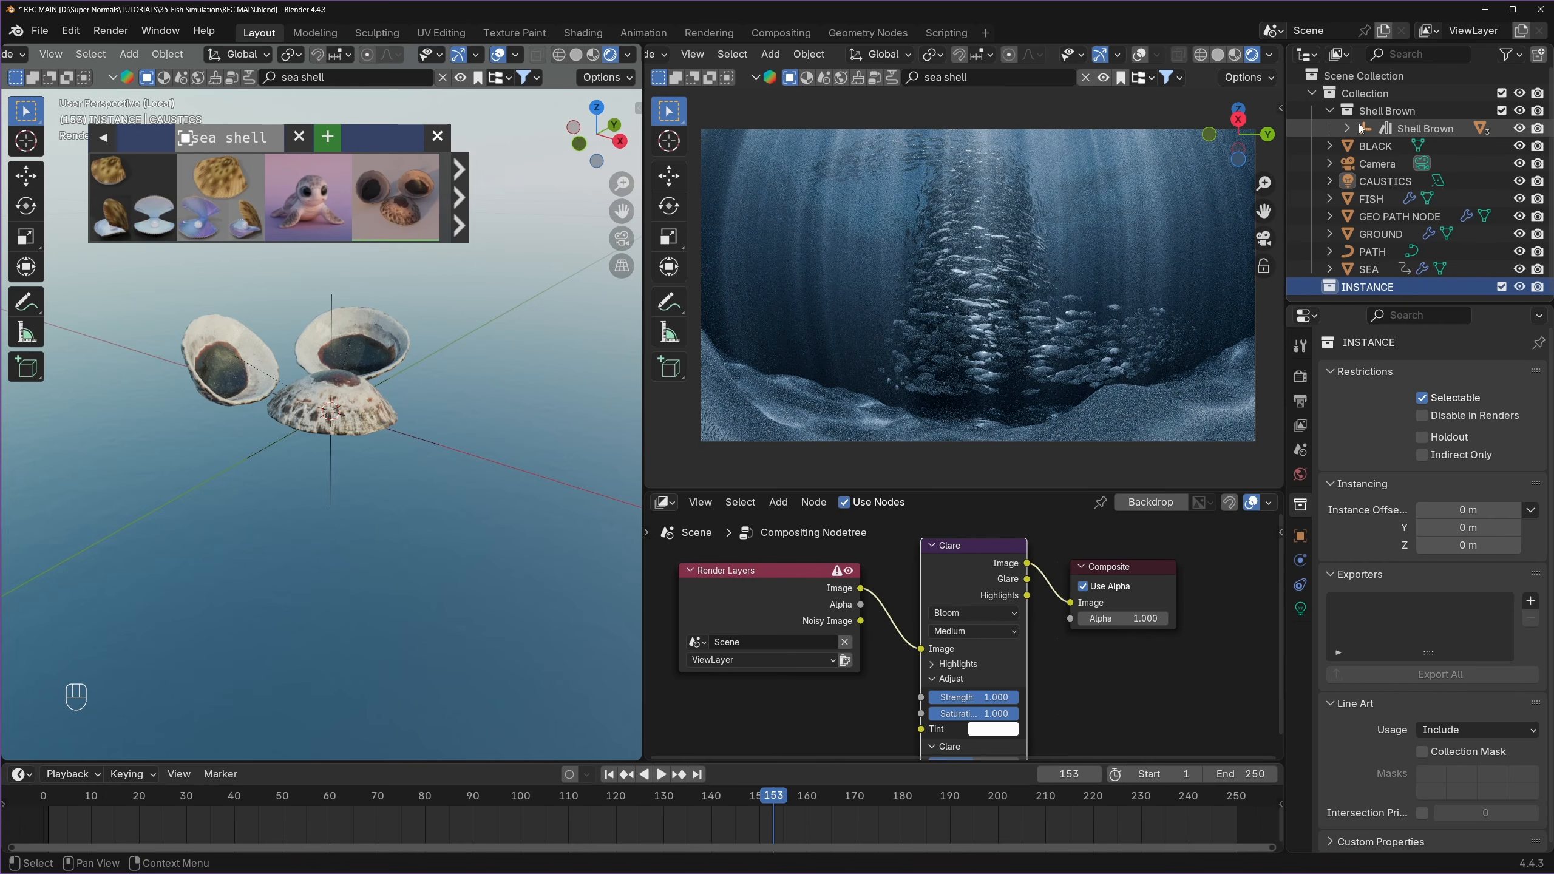
# - Move the three shell meshes LowQaud, LowQaud.001 and LowQaud.002 from Shell Brown into the INSTANCE collection
pyautogui.click(1349, 130)
pyautogui.scroll(-2, 1349, 130)
pyautogui.click(1416, 92)
pyautogui.keyDown('shift'); pyautogui.click(1421, 128); pyautogui.keyUp('shift')
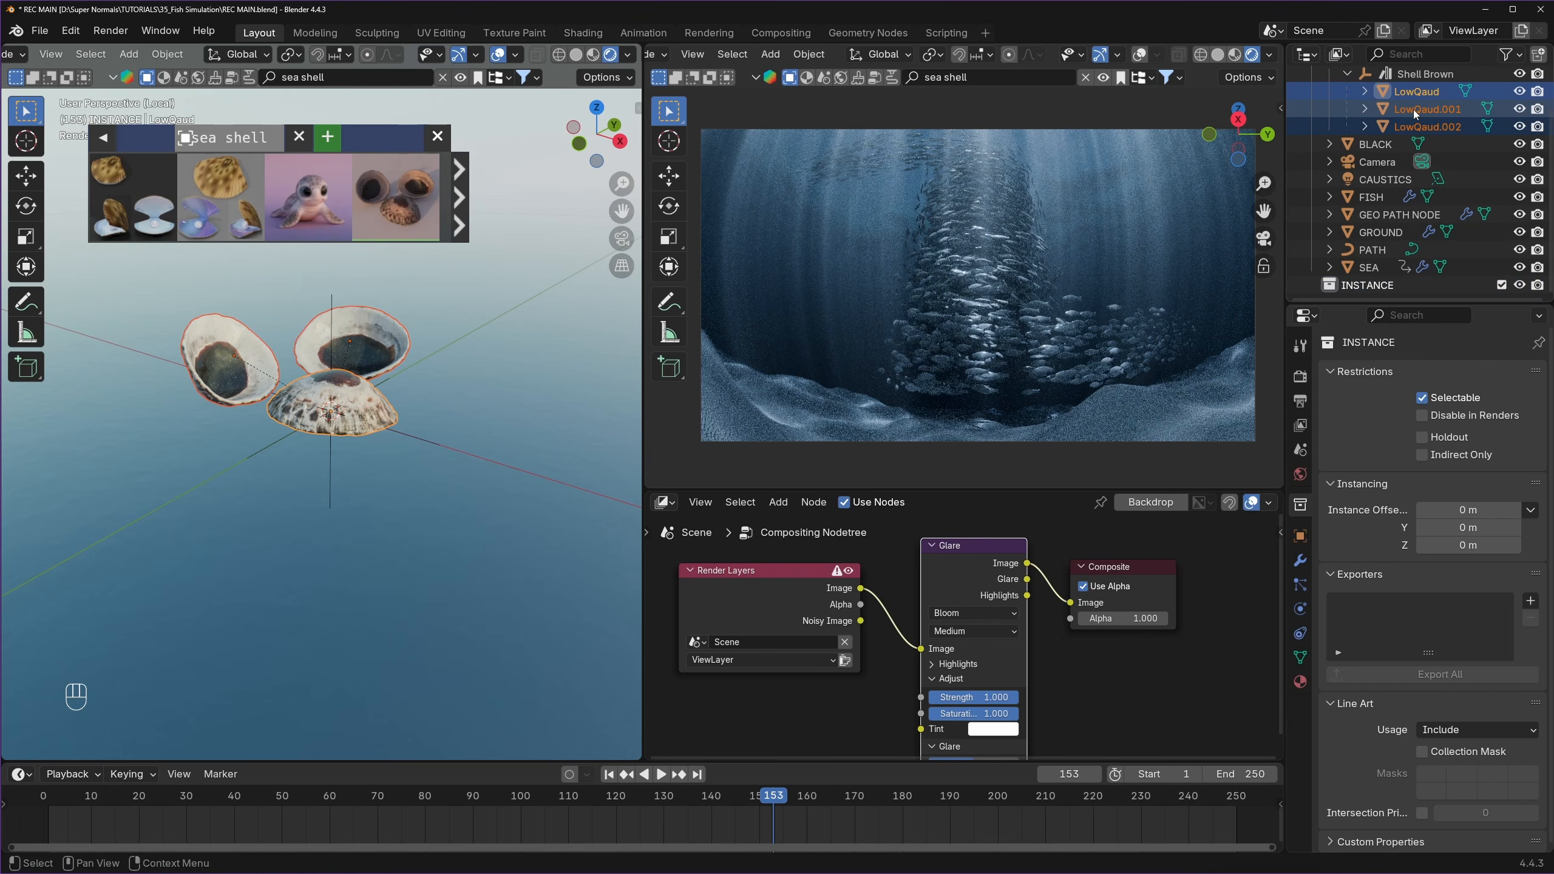
pyautogui.moveTo(1415, 115); pyautogui.dragTo(1359, 287)
# - Delete the leftover Shell Brown collection and save the file
pyautogui.scroll(4, 1352, 184)
pyautogui.click(1346, 111)
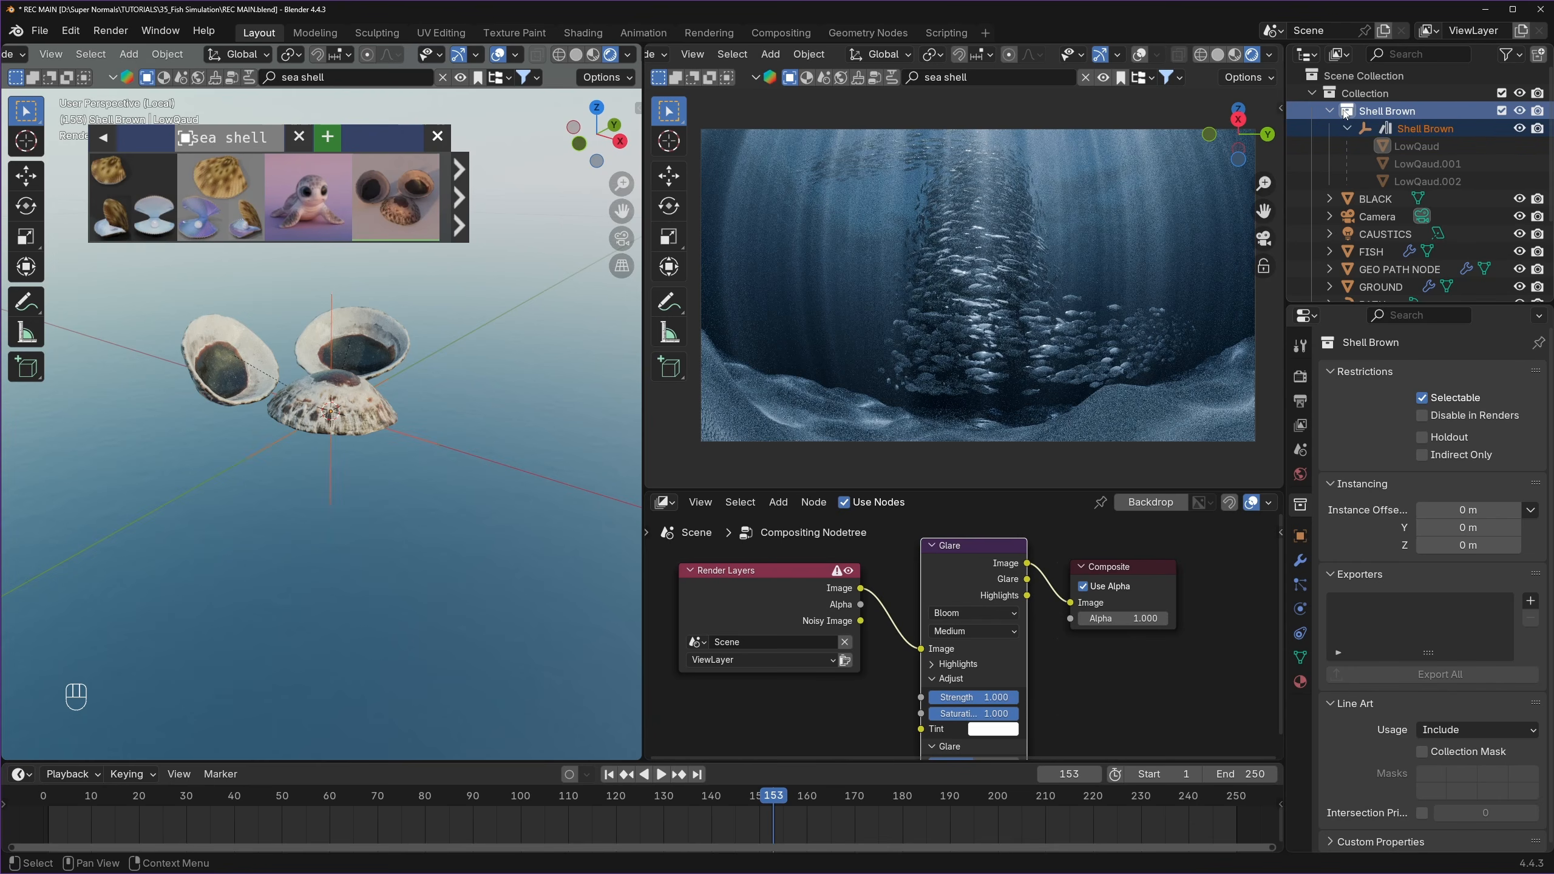
pyautogui.press('Delete')
pyautogui.hotkey('ctrl', 's')
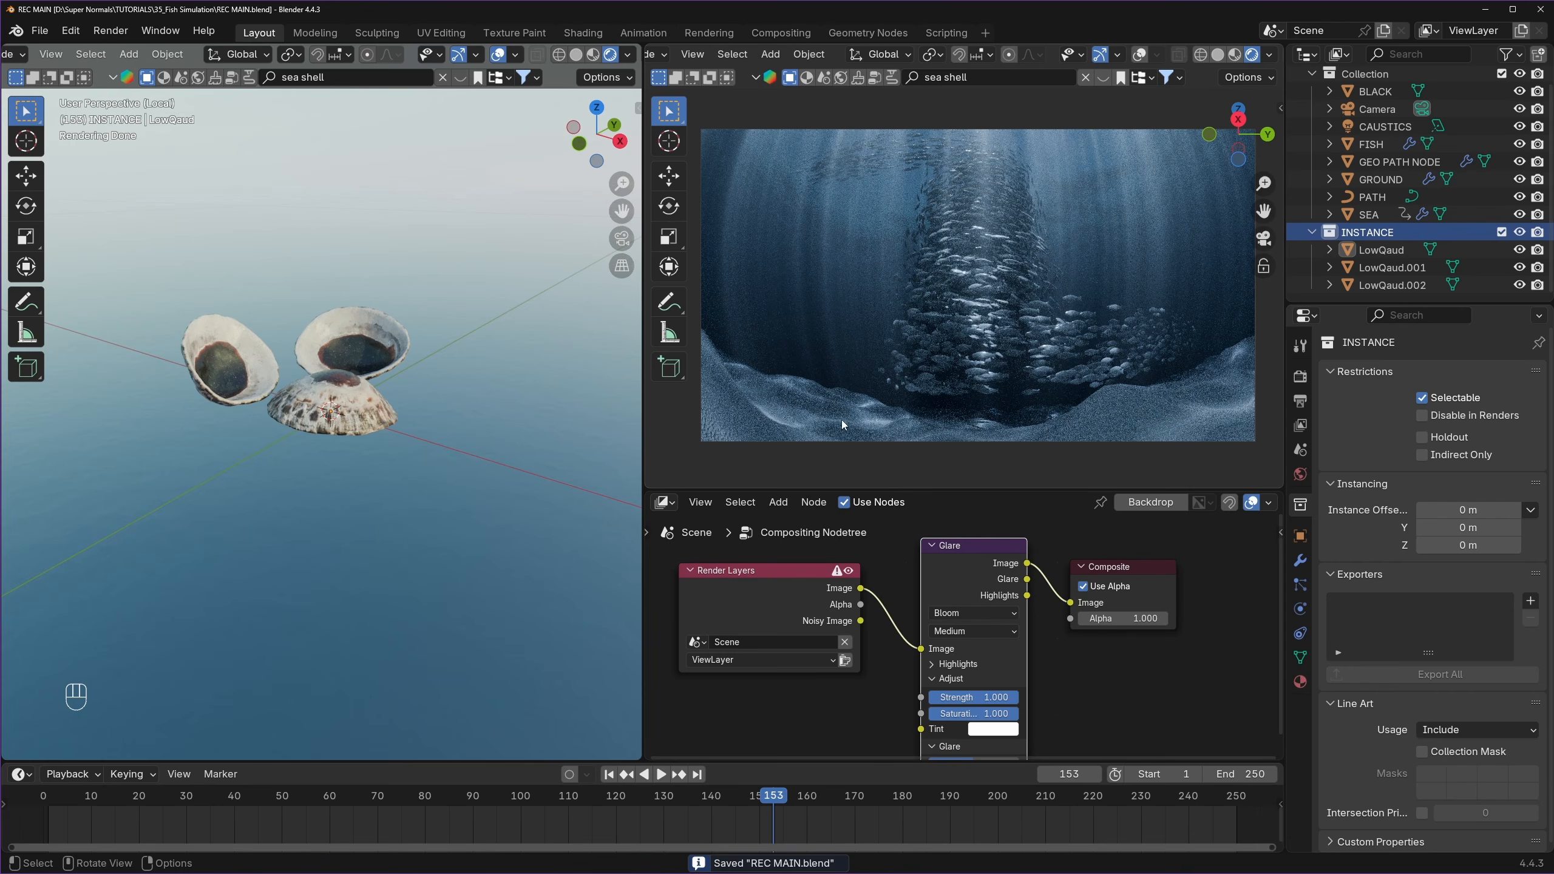
# - Add a plane mesh at the shells' location
pyautogui.scroll(-2, 434, 447)
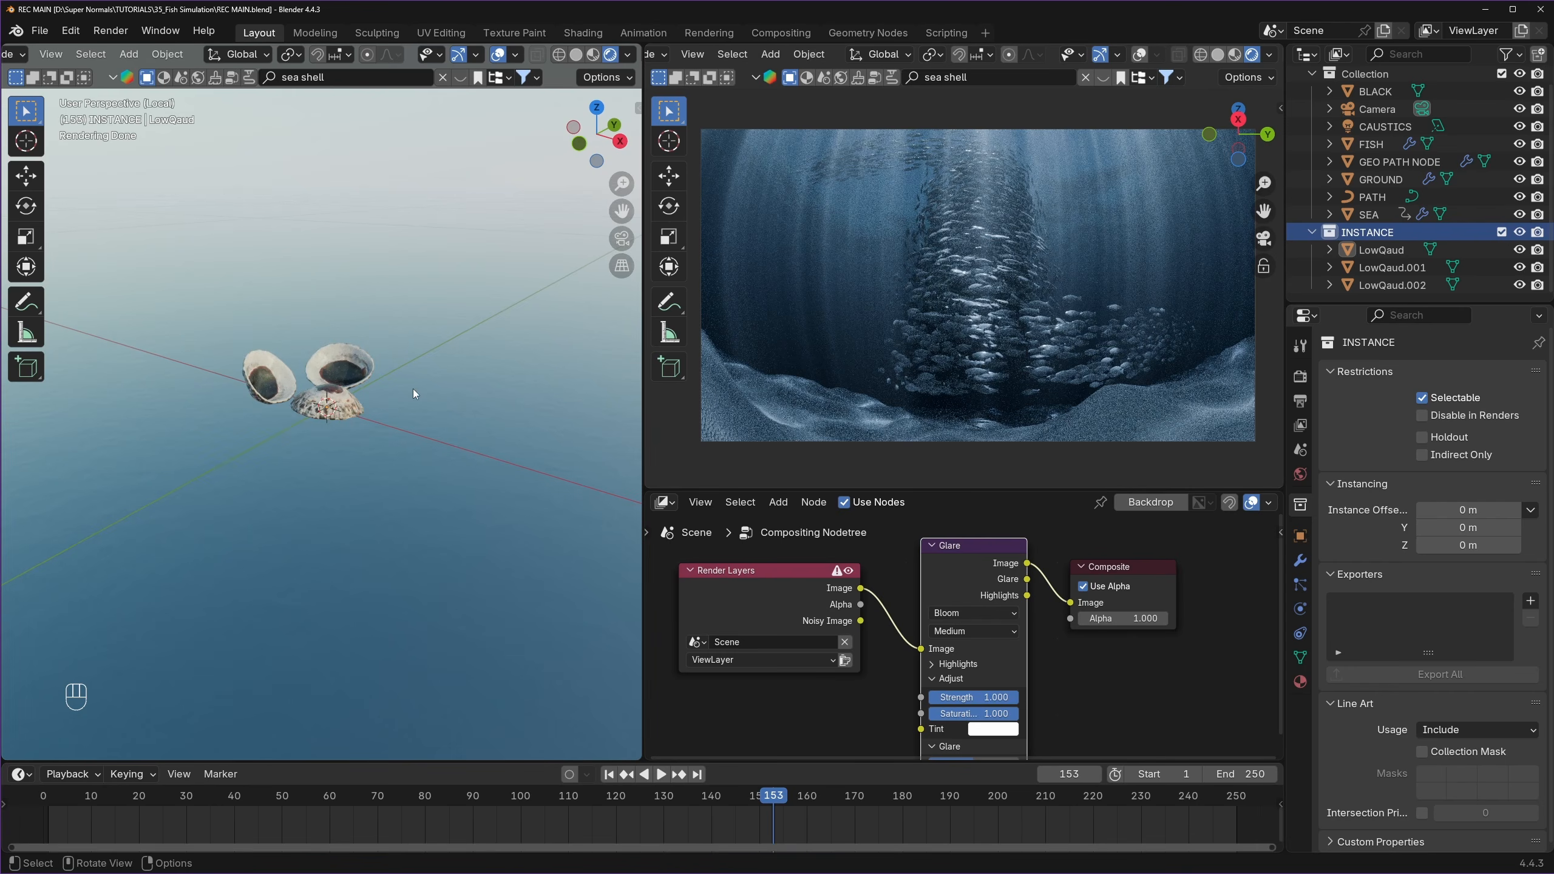
pyautogui.hotkey('shift', 'a')
pyautogui.moveTo(410, 389)
pyautogui.click(487, 390)
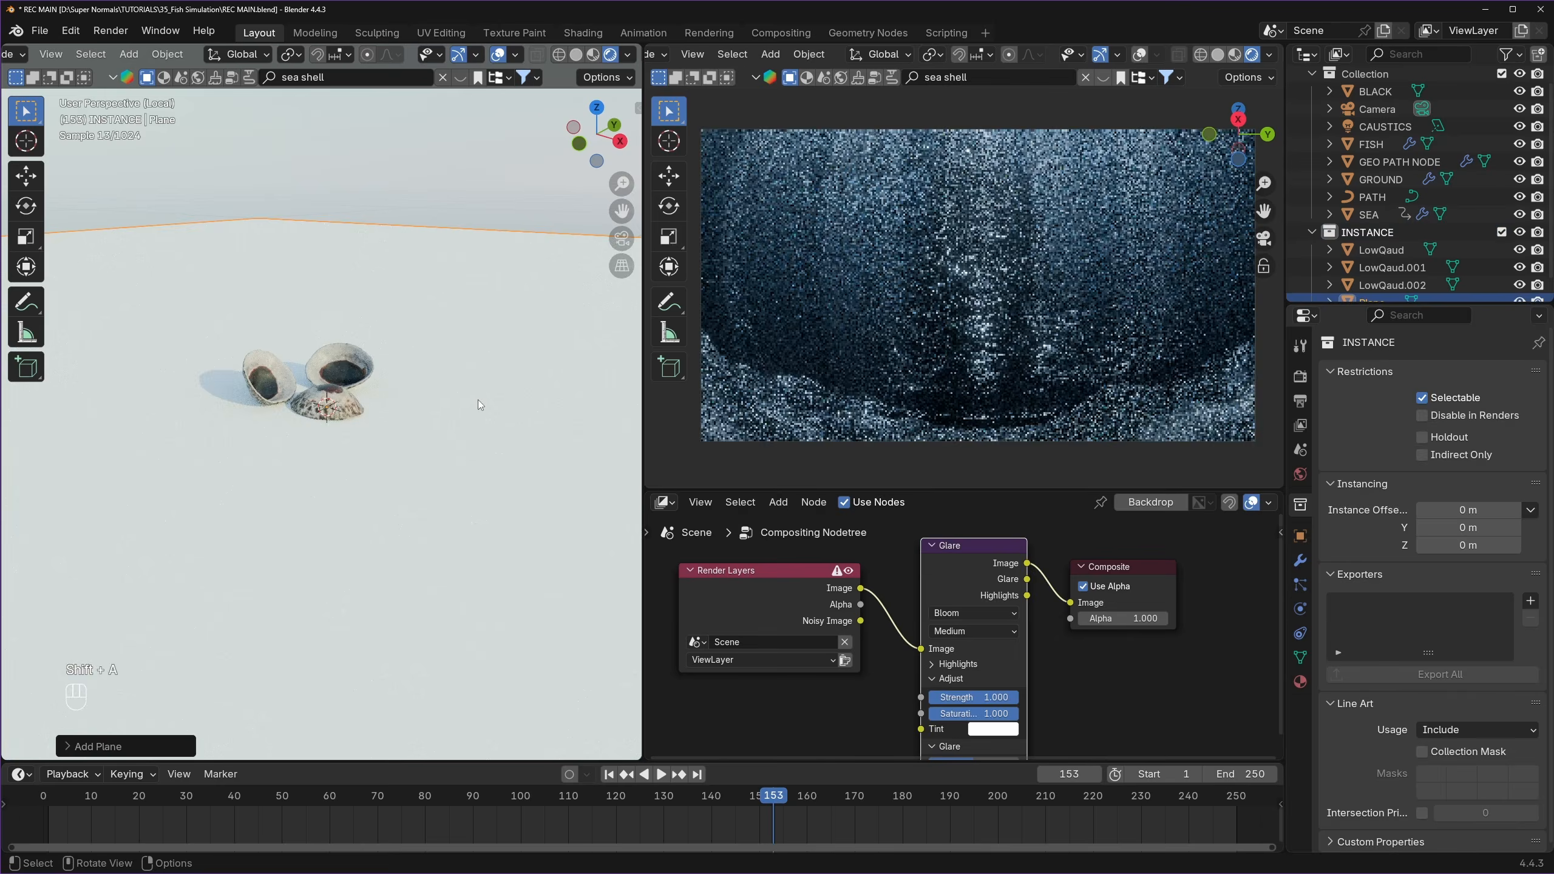
# - Rename the plane as GEO INSTANCE and move it into the main Collection
pyautogui.press('F2')
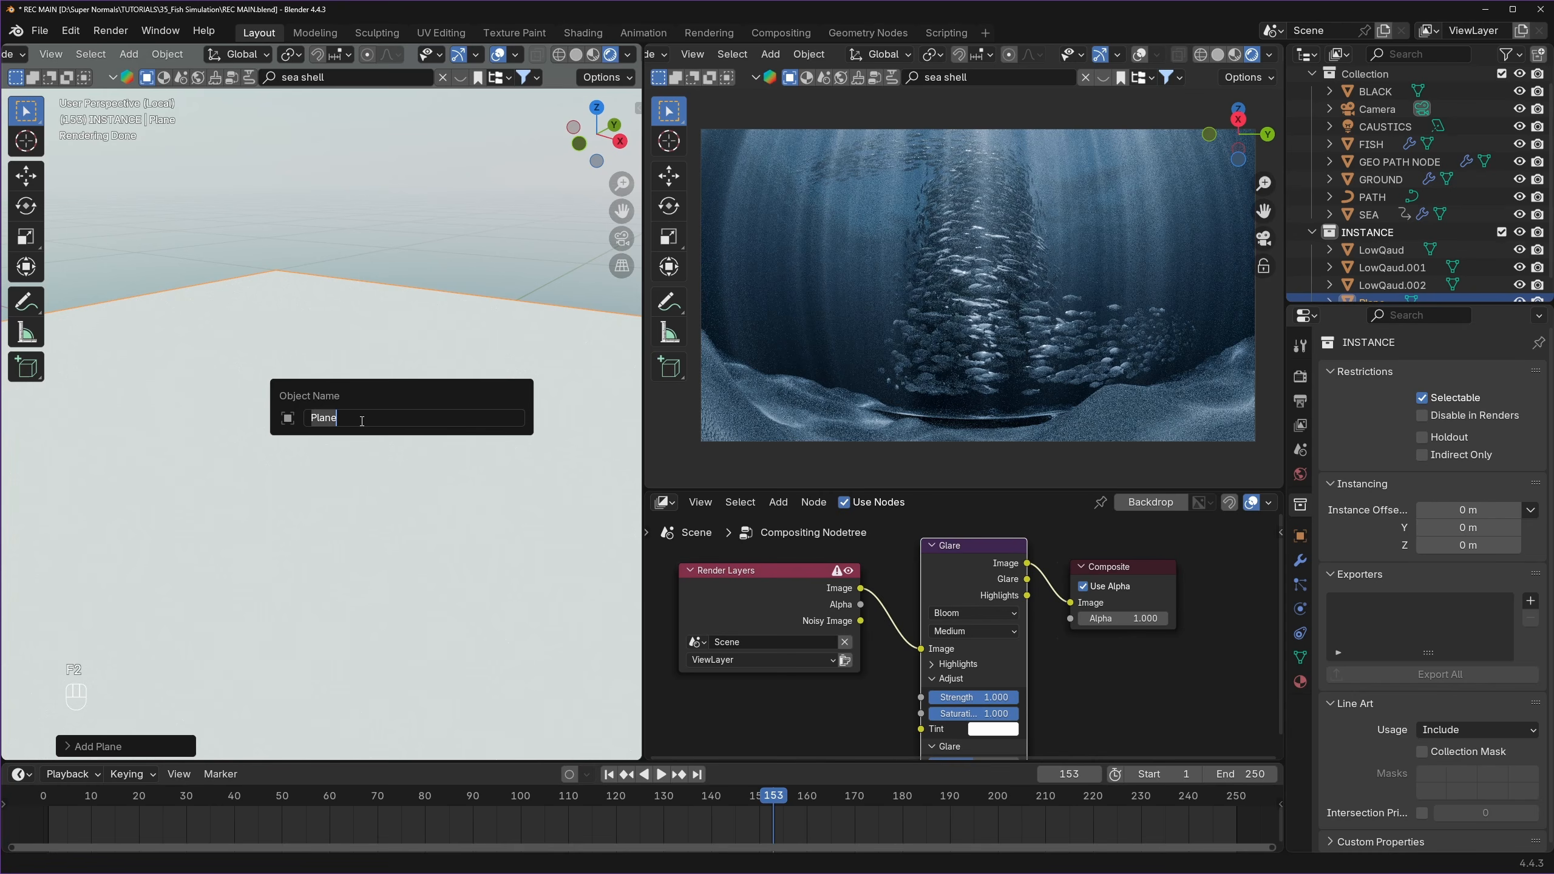
pyautogui.write('GEO INSTANCE')
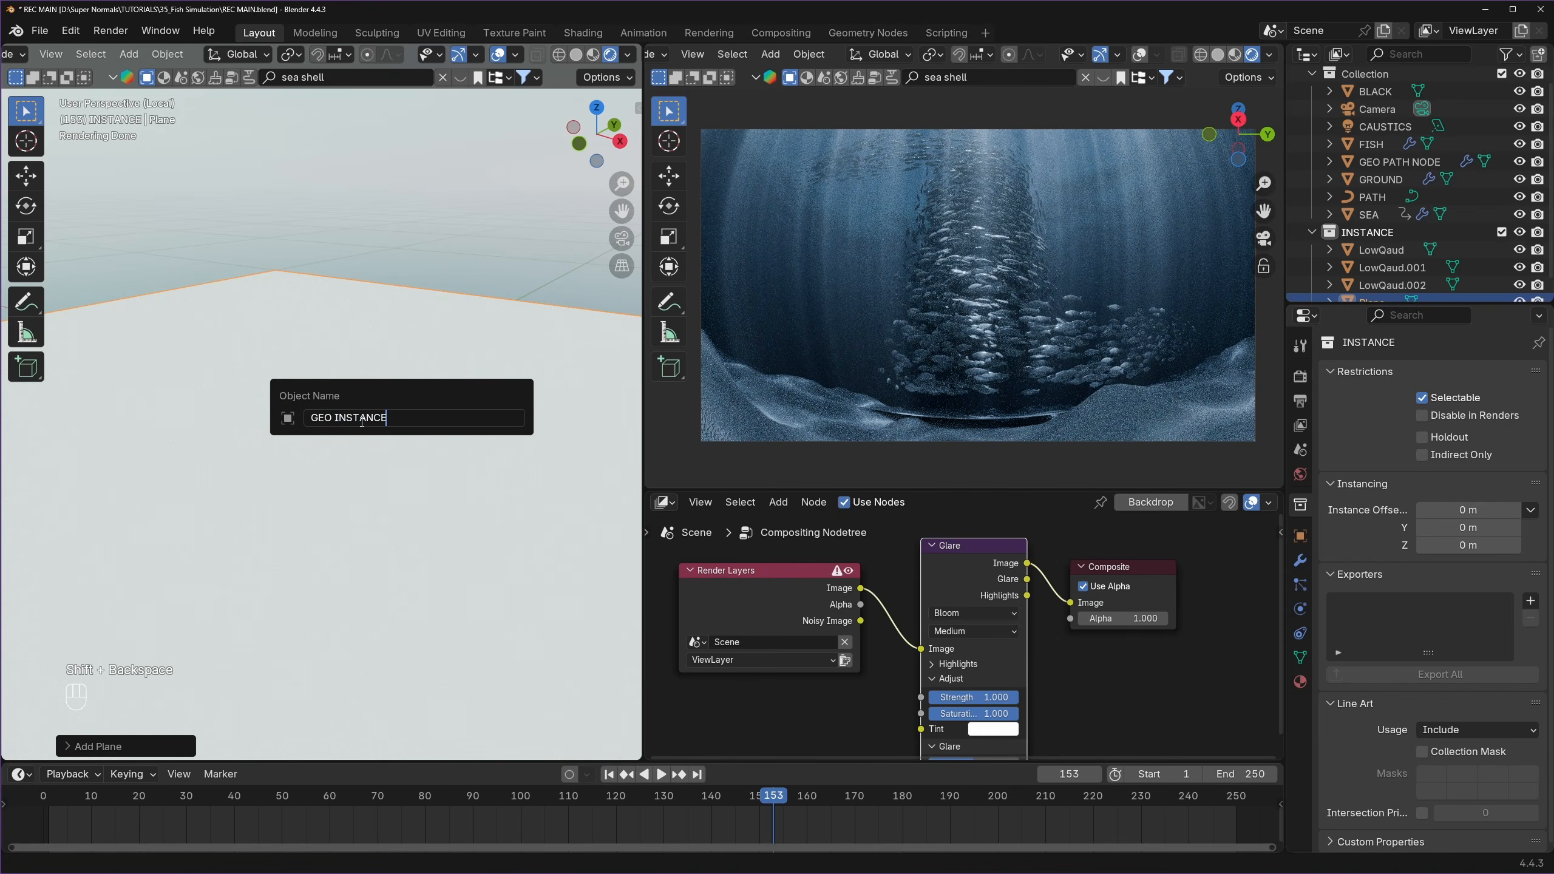
pyautogui.press('Return')
pyautogui.scroll(1, 1368, 243)
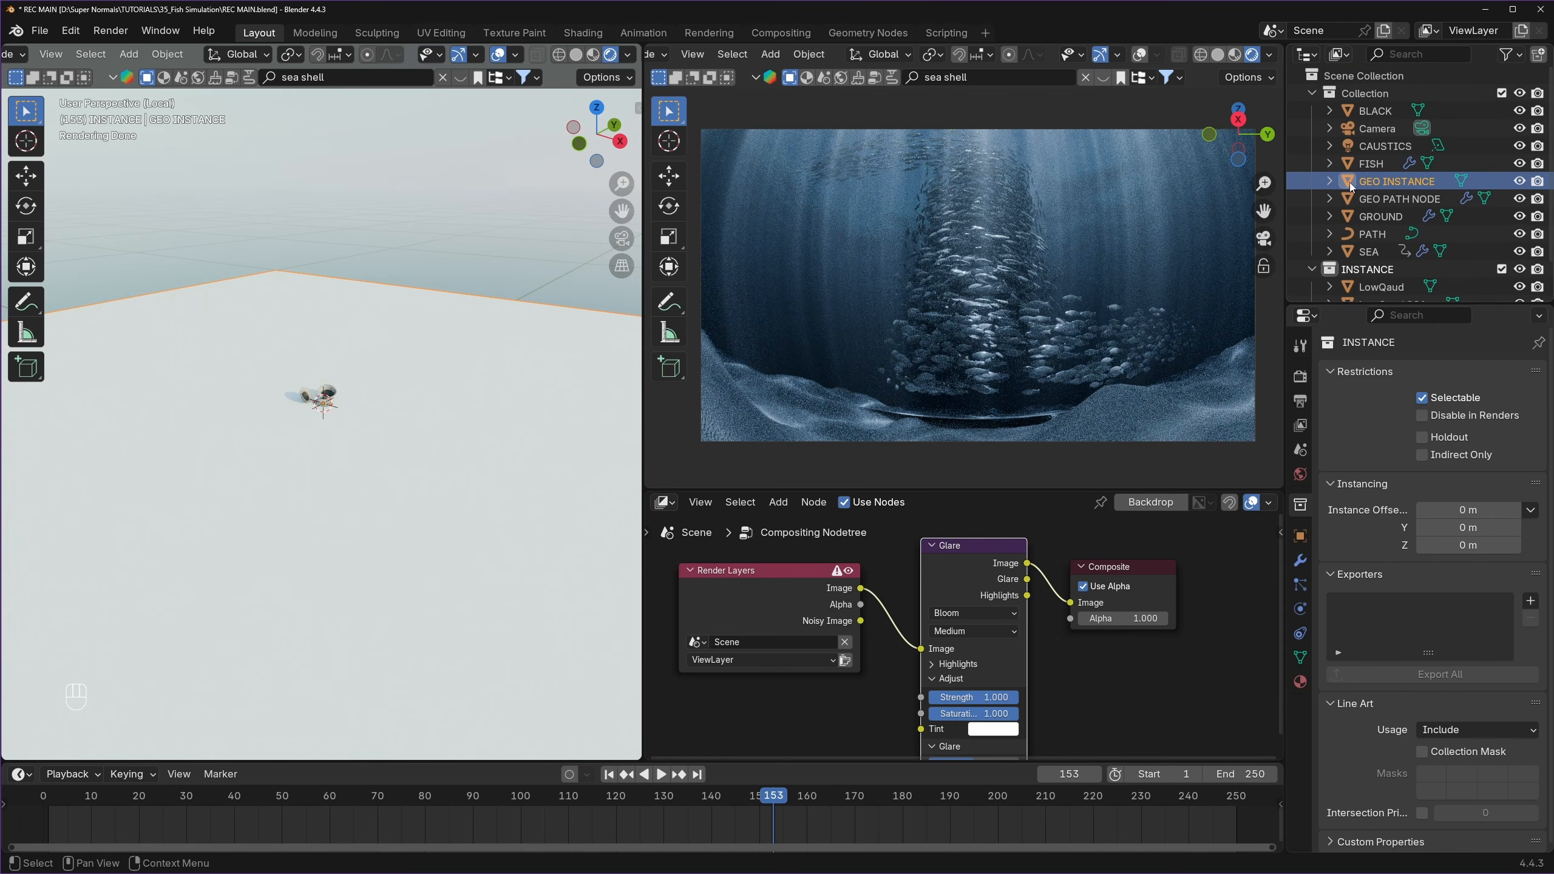
# - Switch the Compositor area to the Geometry Node Editor, create a node tree on GEO INSTANCE without its Group Input node
pyautogui.click(663, 502)
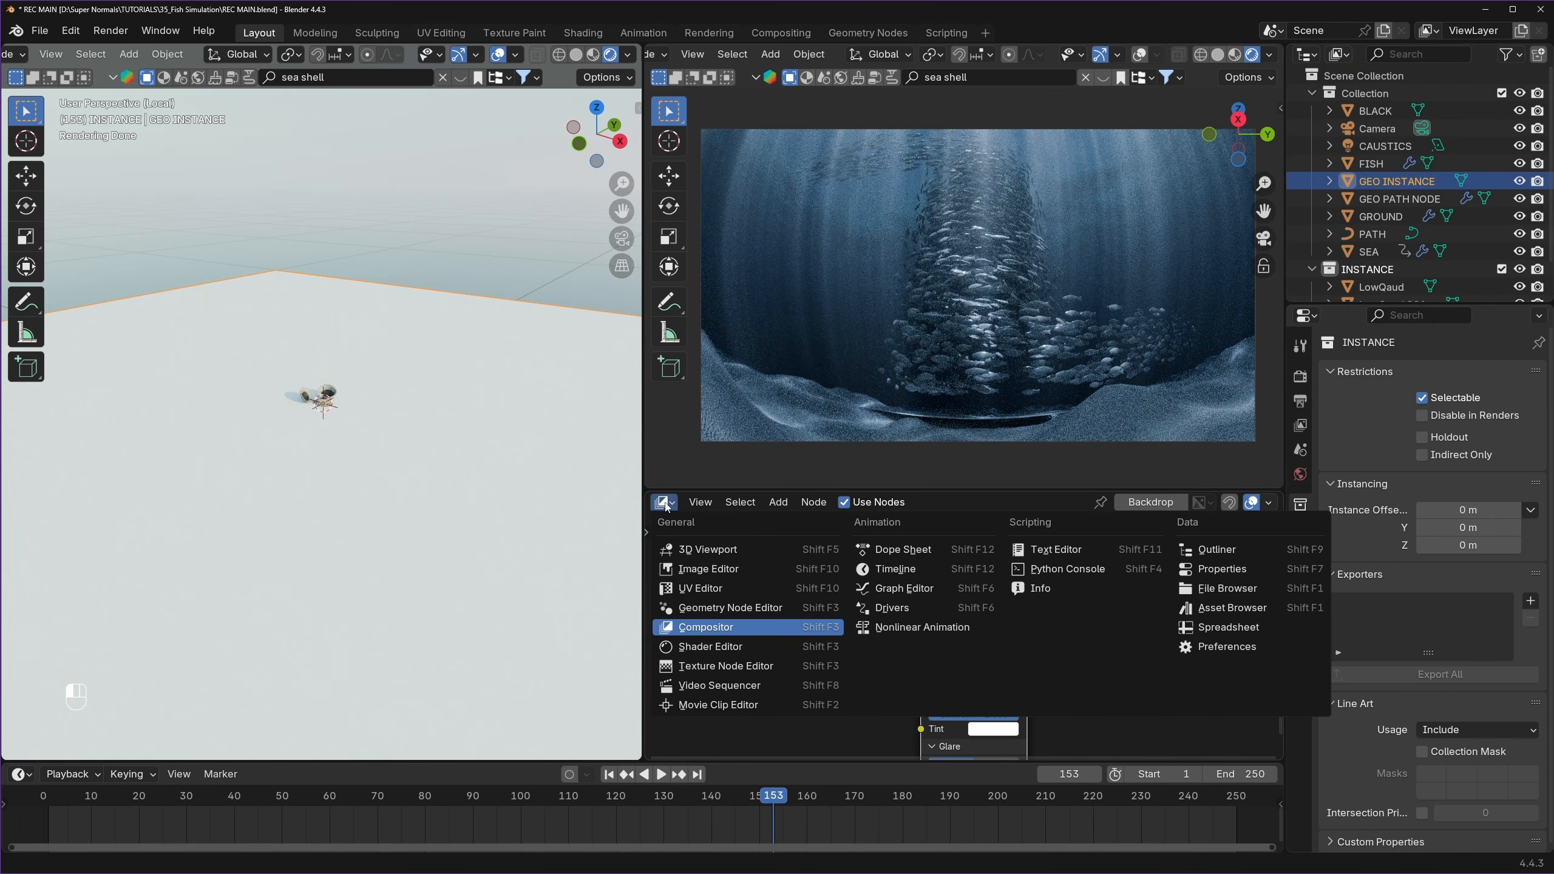
pyautogui.click(727, 608)
pyautogui.moveTo(813, 491); pyautogui.dragTo(993, 386)
pyautogui.click(994, 394)
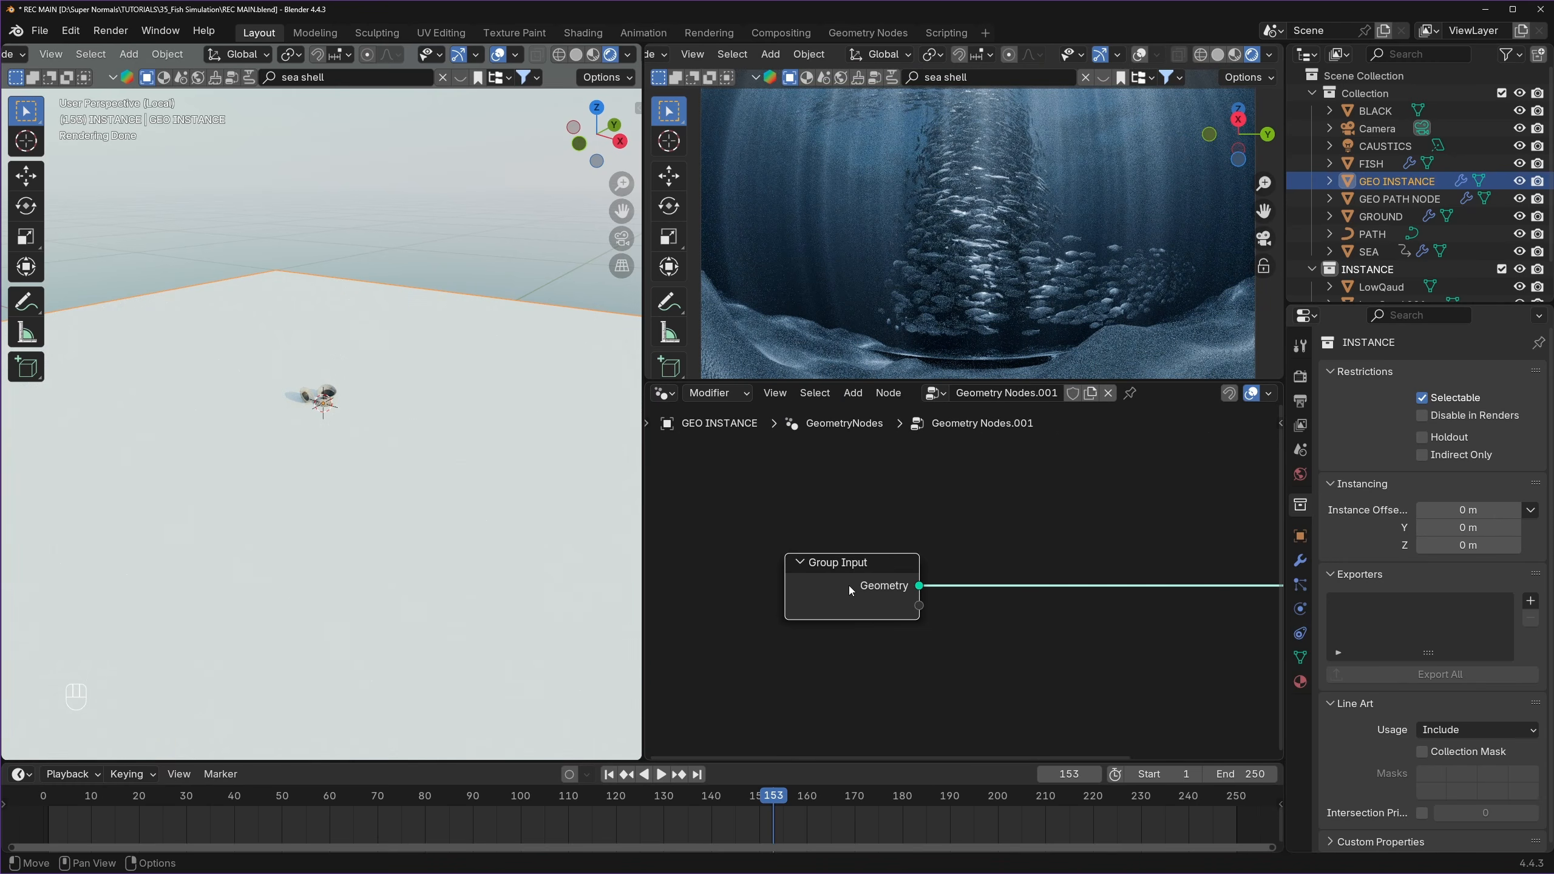
pyautogui.press('x')
pyautogui.scroll(-5, 968, 585)
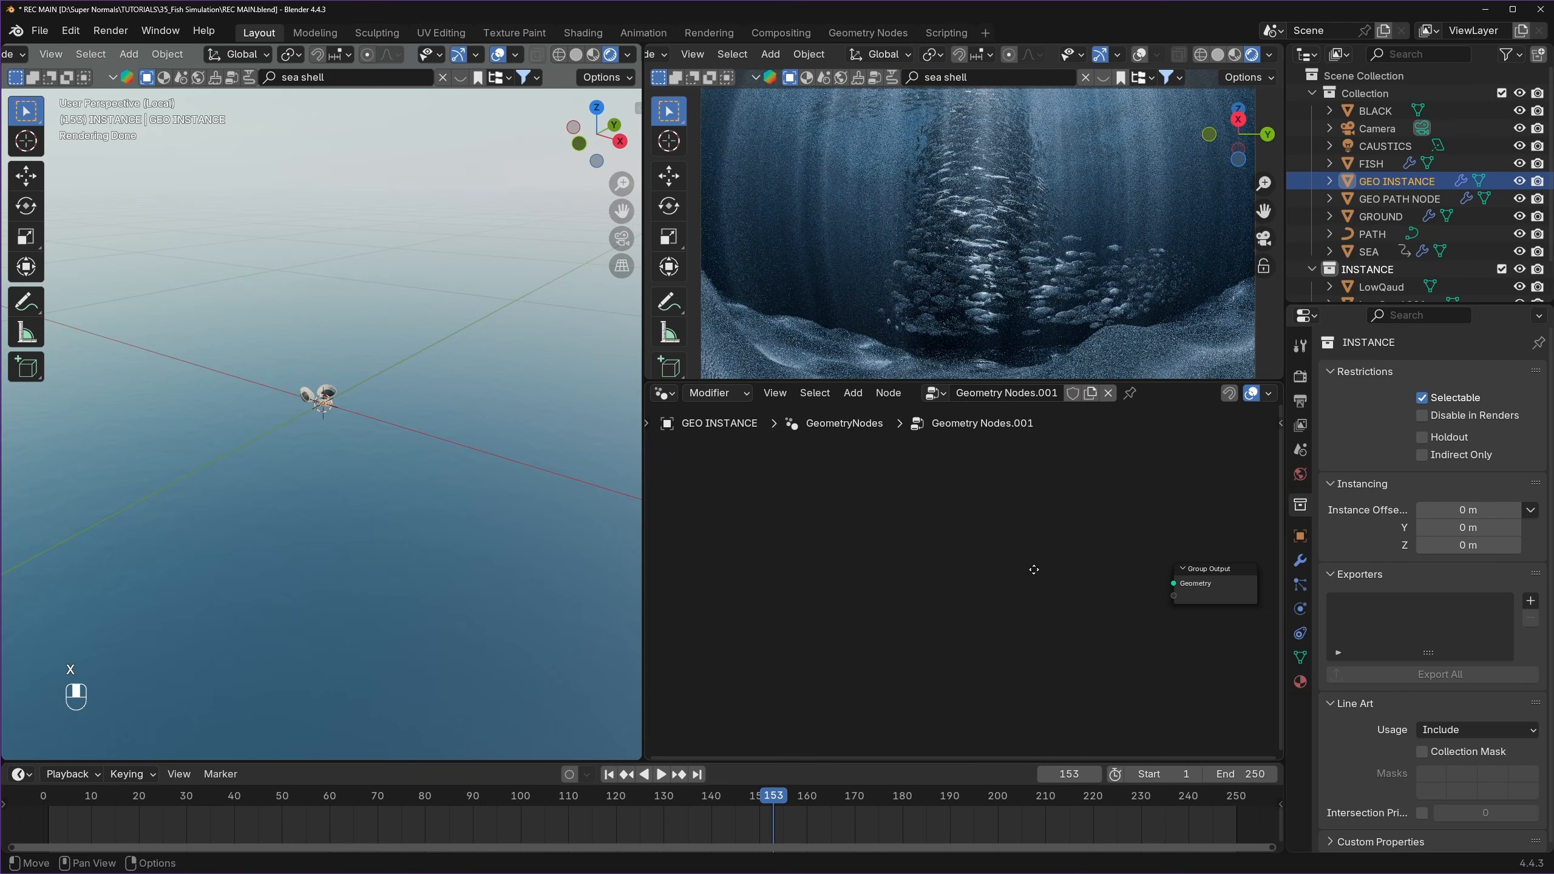
pyautogui.moveTo(1034, 570); pyautogui.dragTo(967, 545, button='middle')
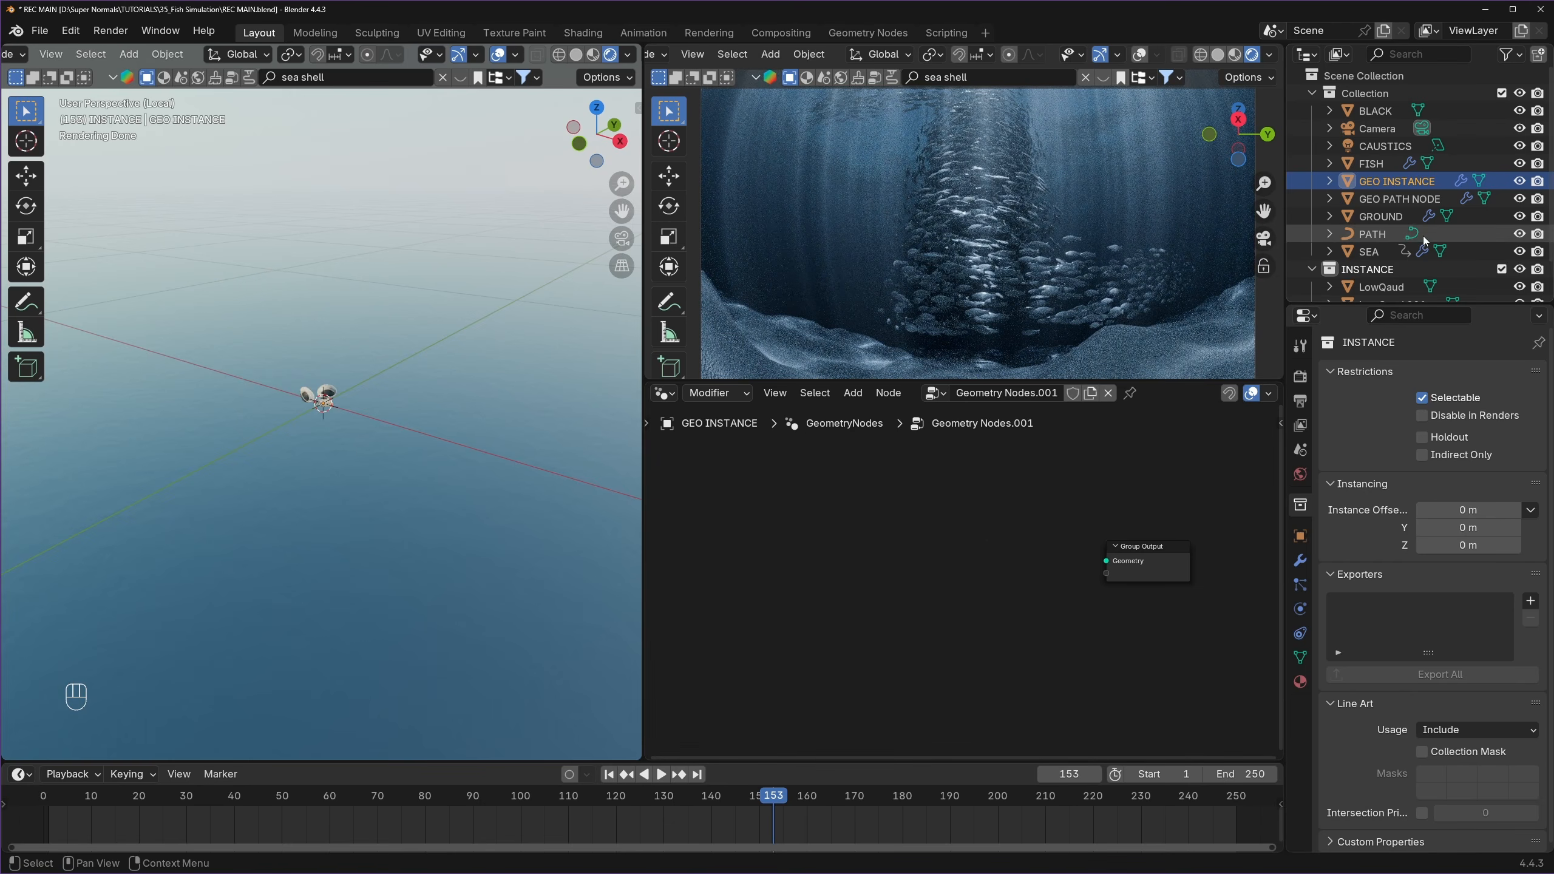
# - Add GROUND as an Object Info node and connect its Geometry to the Group Output
pyautogui.scroll(-2, 1402, 218)
pyautogui.moveTo(1379, 183); pyautogui.dragTo(981, 477)
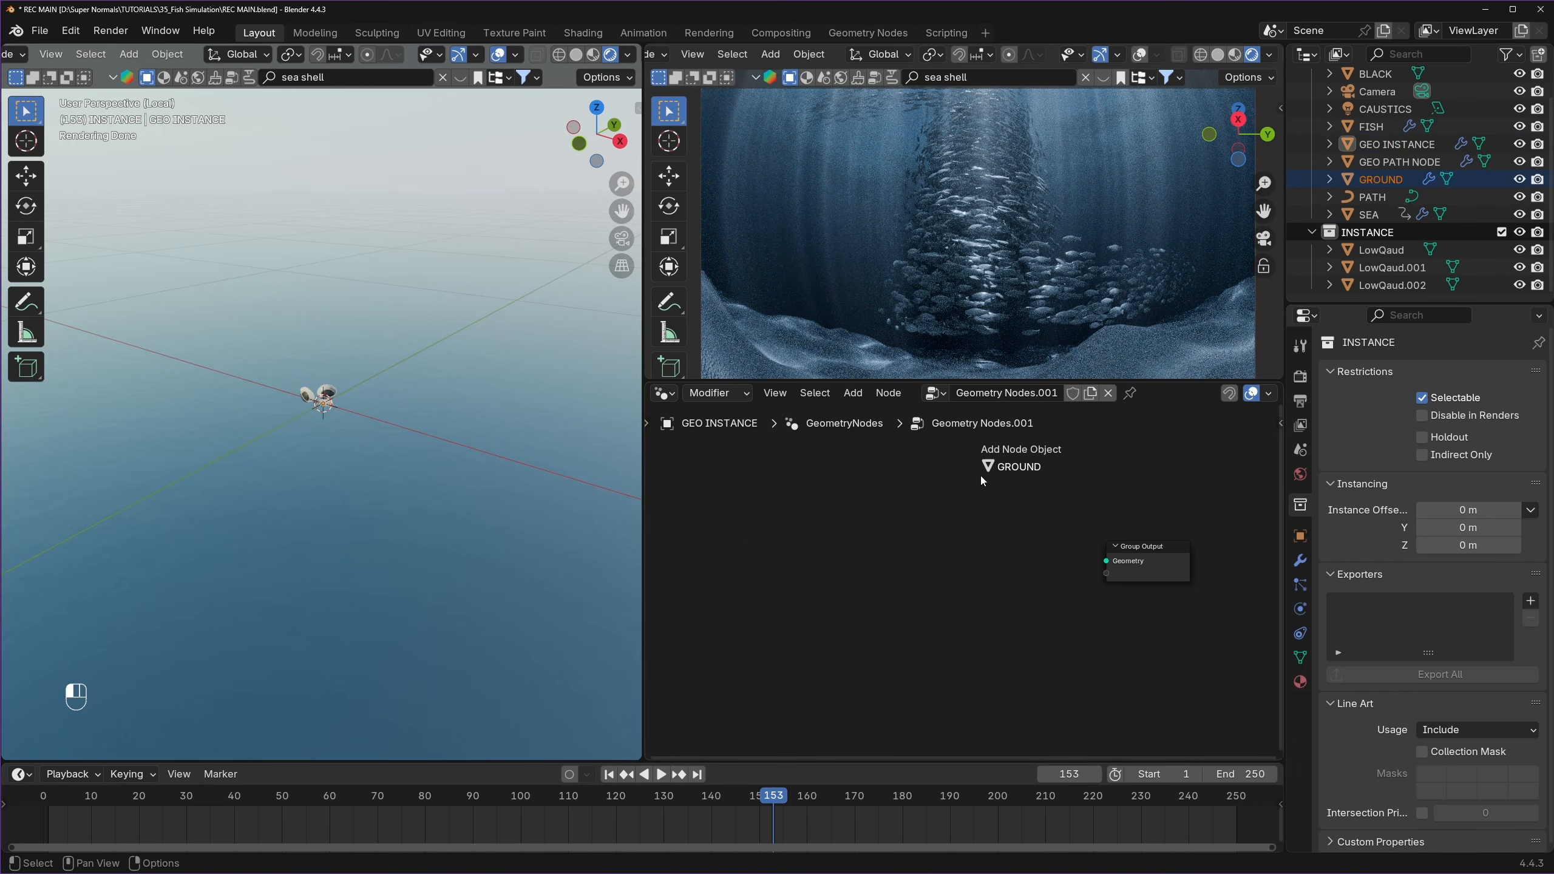
pyautogui.moveTo(770, 536); pyautogui.dragTo(769, 537)
pyautogui.moveTo(836, 595); pyautogui.dragTo(851, 597)
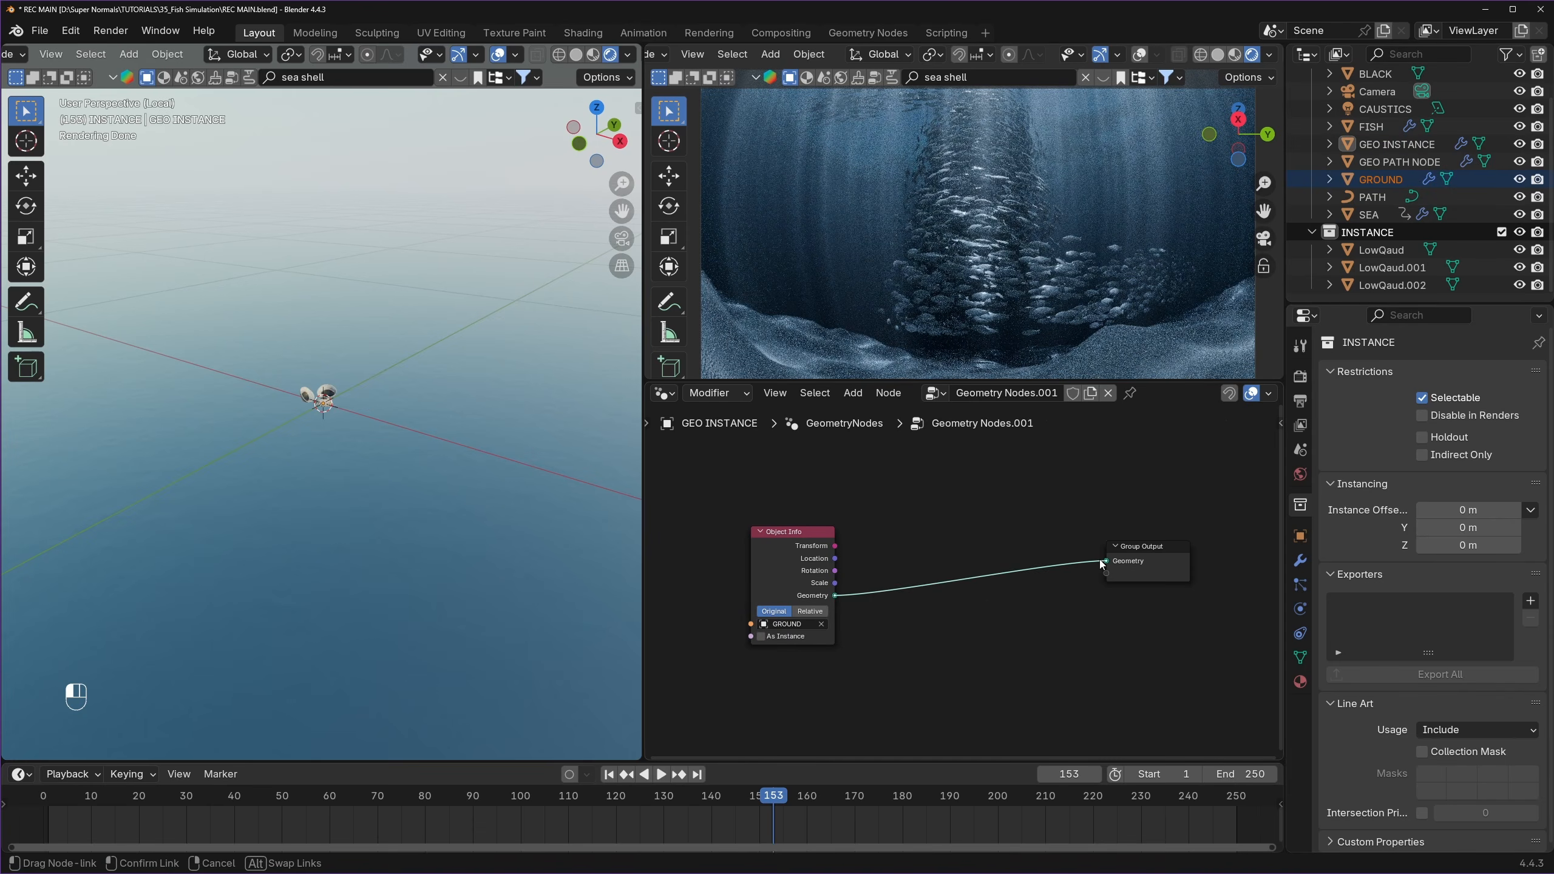
pyautogui.moveTo(1102, 564); pyautogui.dragTo(1105, 562)
pyautogui.moveTo(794, 553); pyautogui.dragTo(790, 526)
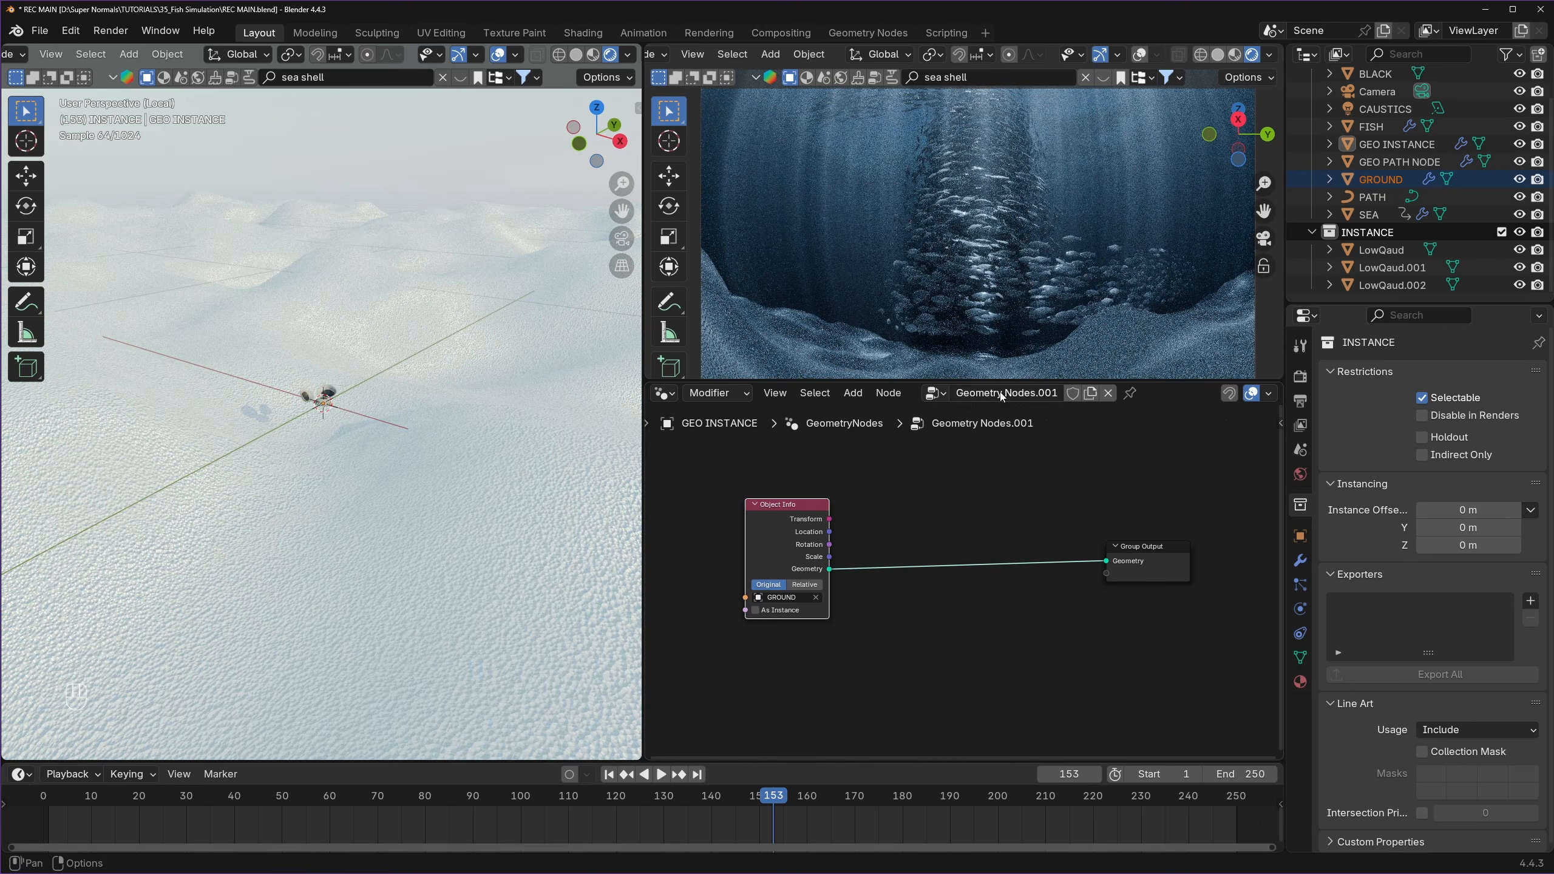
# - Insert a Distribute Points on Faces node between the GROUND Object Info and the Group Output
pyautogui.hotkey('shift', 'a')
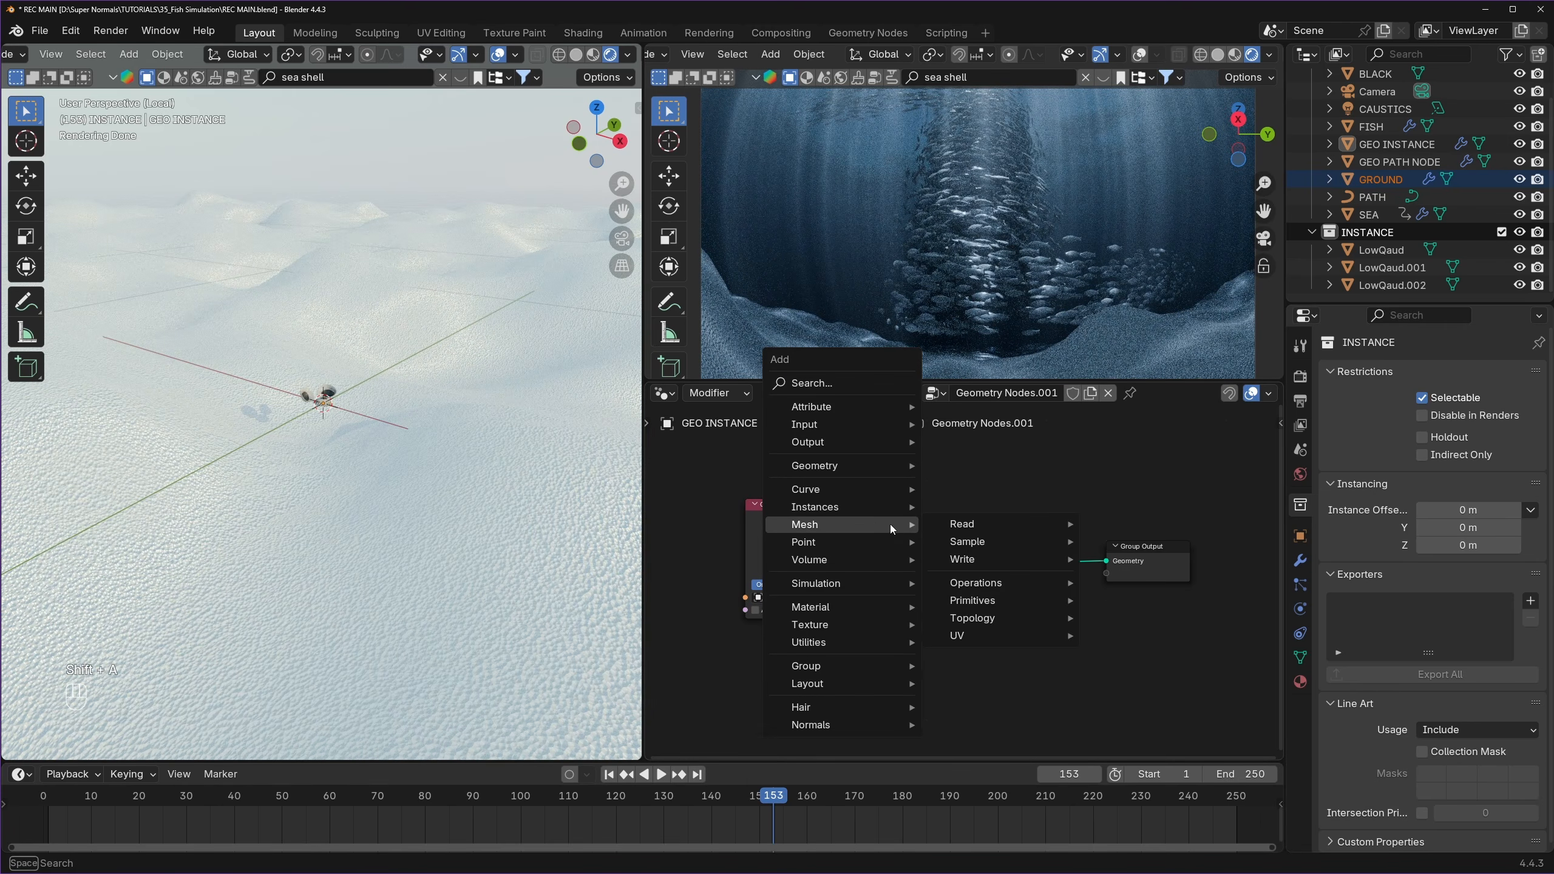
pyautogui.click(827, 386)
pyautogui.write('des')
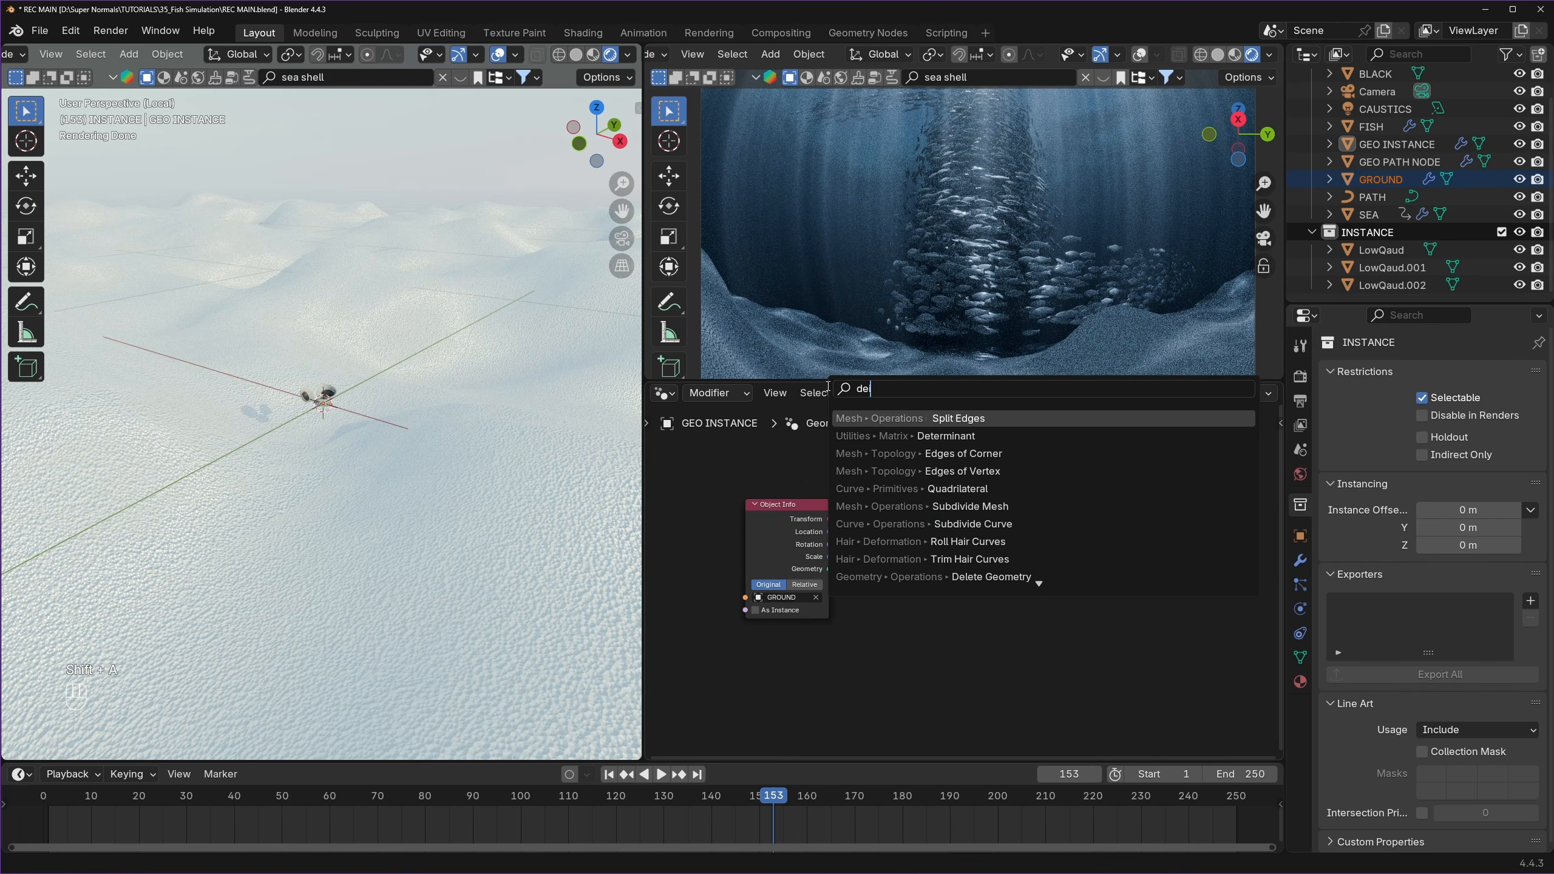
pyautogui.press('BackSpace')
pyautogui.press('BackSpace')
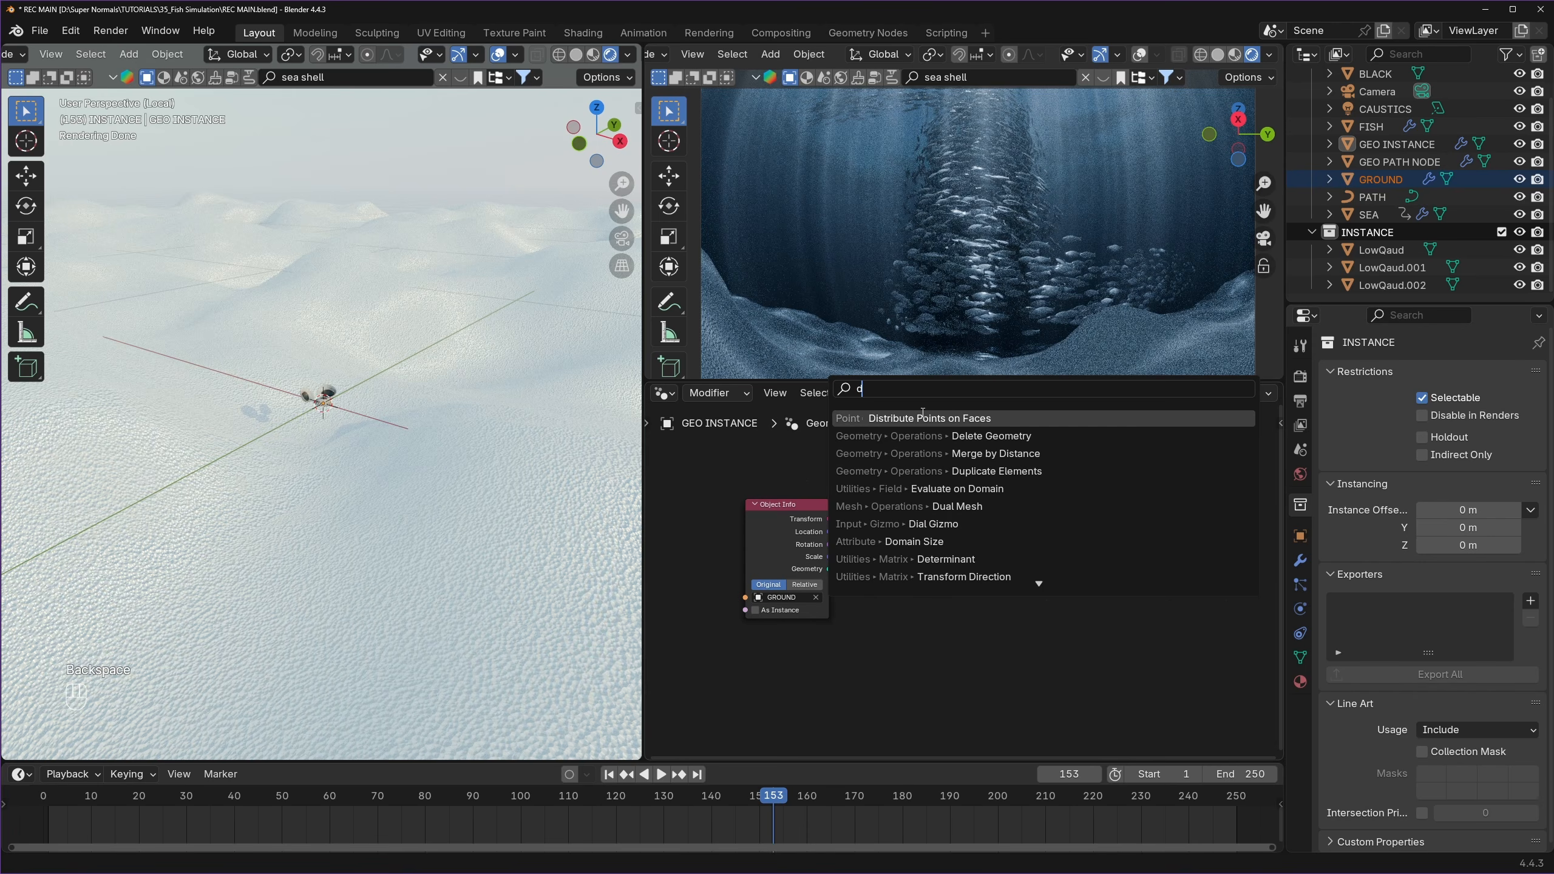
pyautogui.click(923, 416)
pyautogui.click(958, 552)
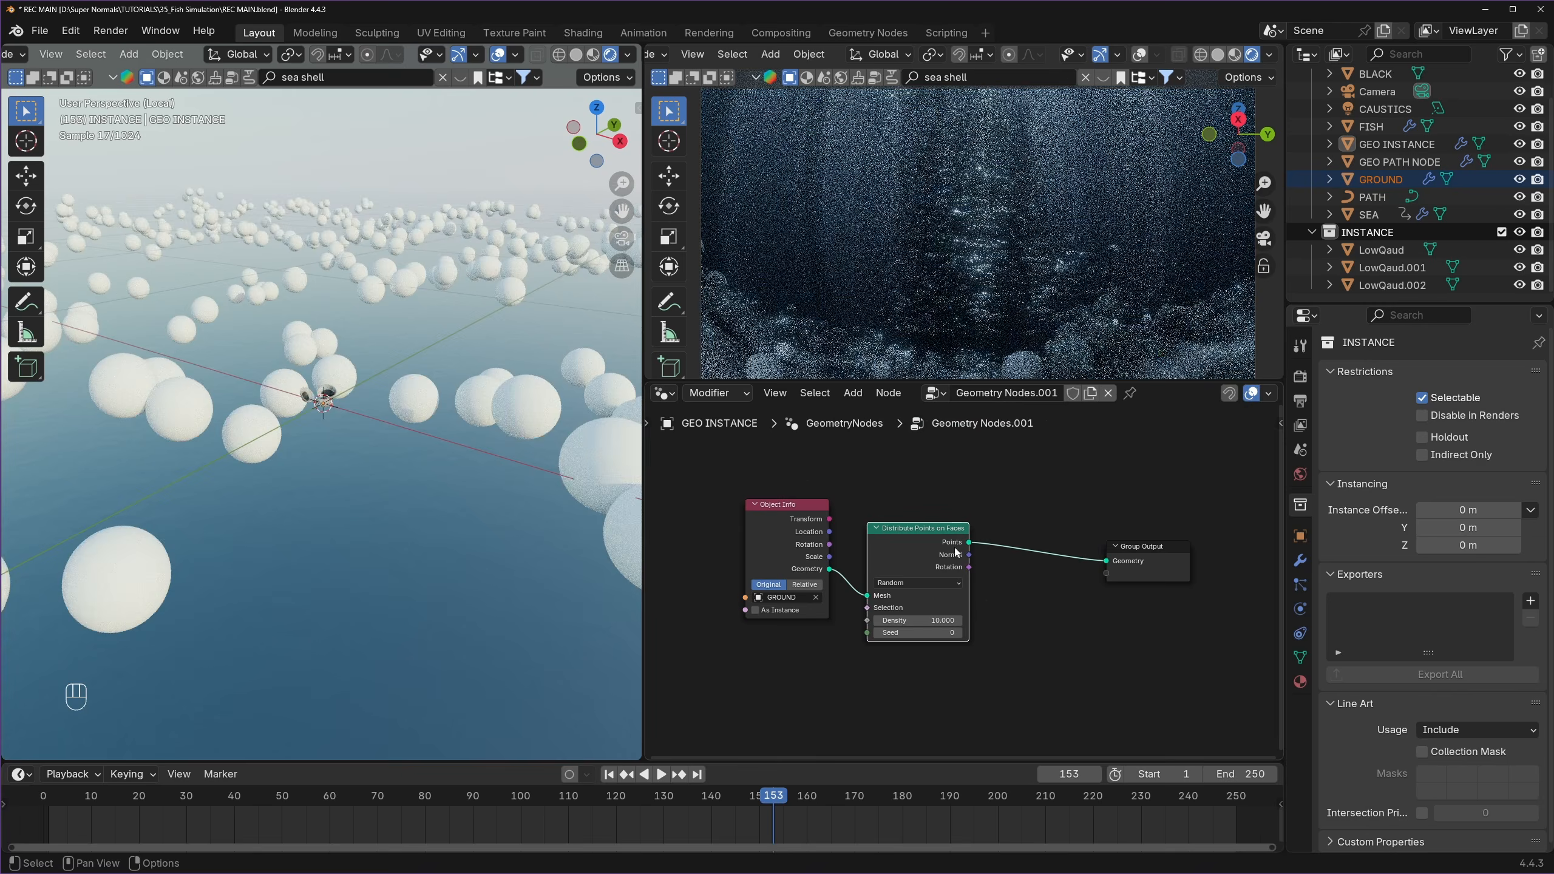
# - Make room before the Group Output and insert an Instance on Points node after Distribute Points on Faces
pyautogui.scroll(1, 957, 551)
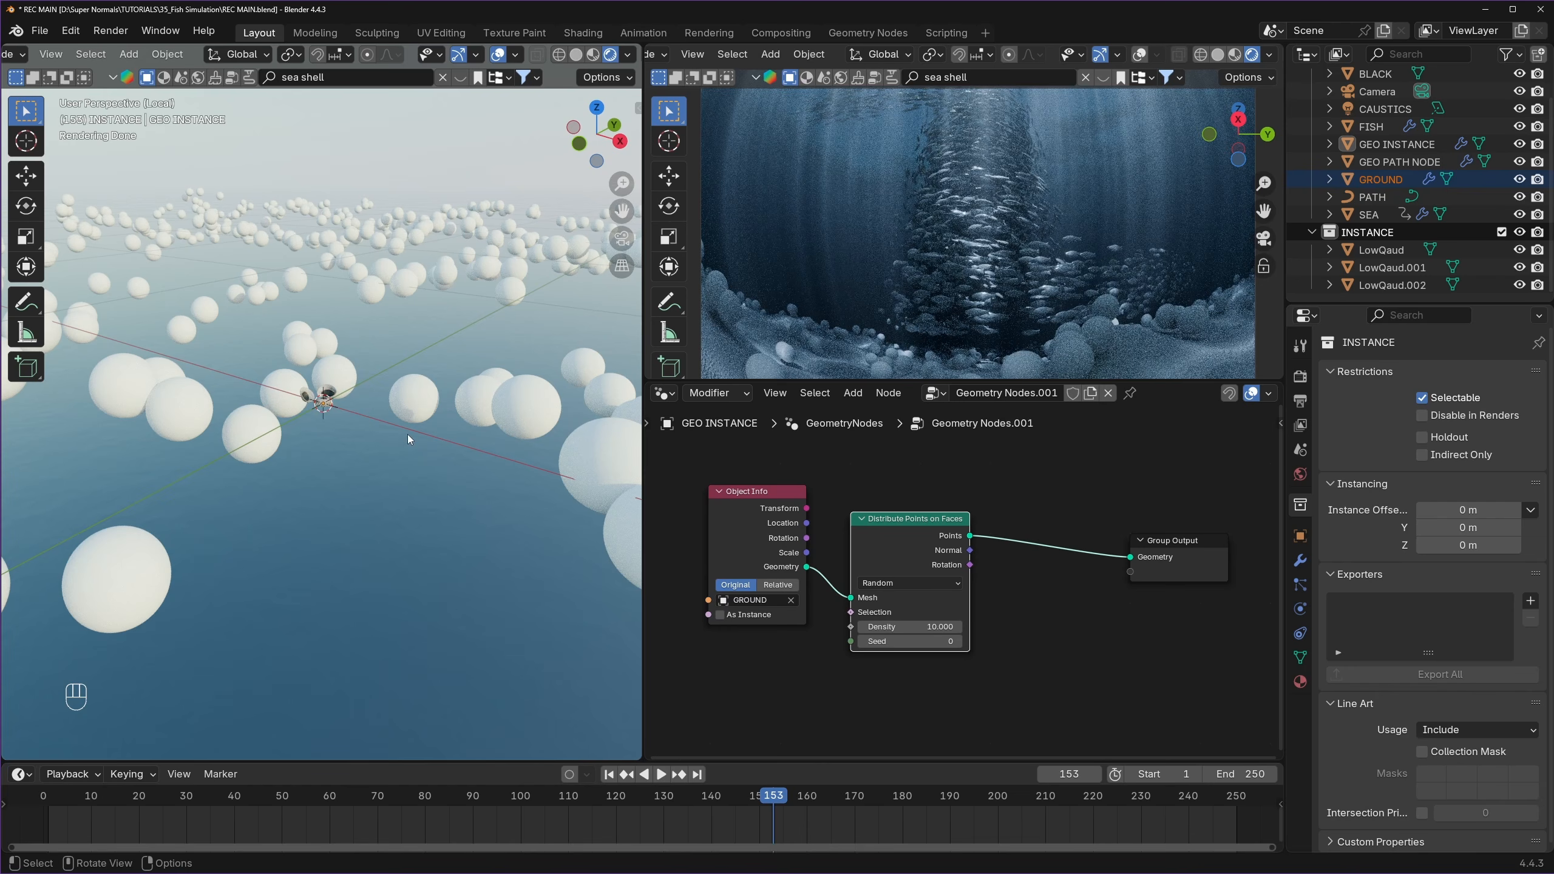
pyautogui.moveTo(1174, 564); pyautogui.dragTo(1039, 539, button='middle')
pyautogui.moveTo(1047, 550); pyautogui.dragTo(1202, 546)
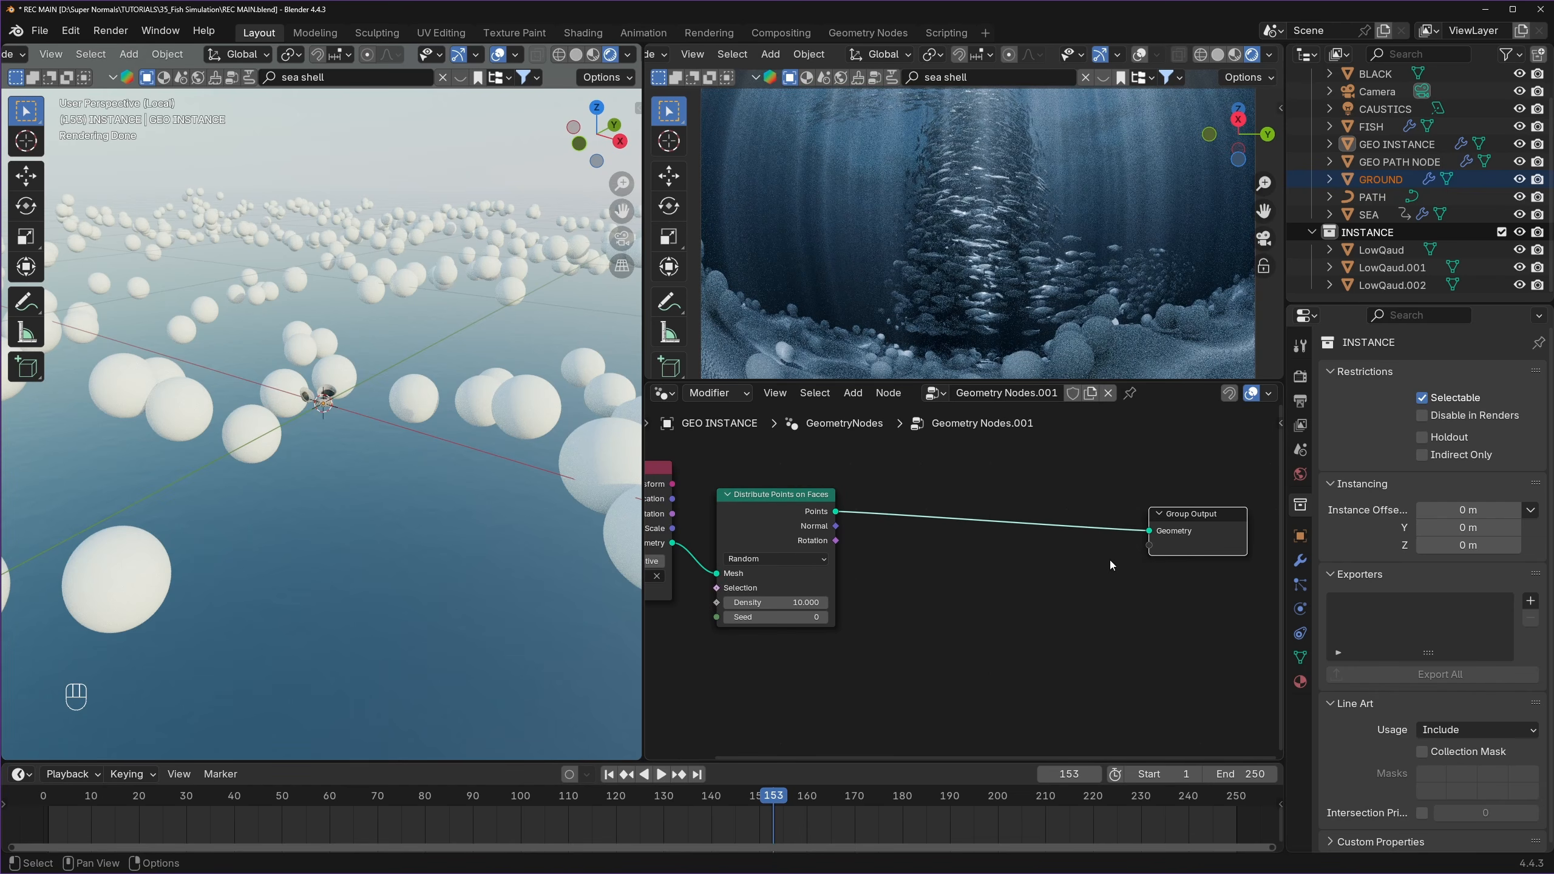
pyautogui.hotkey('shift', 'a')
pyautogui.click(966, 517)
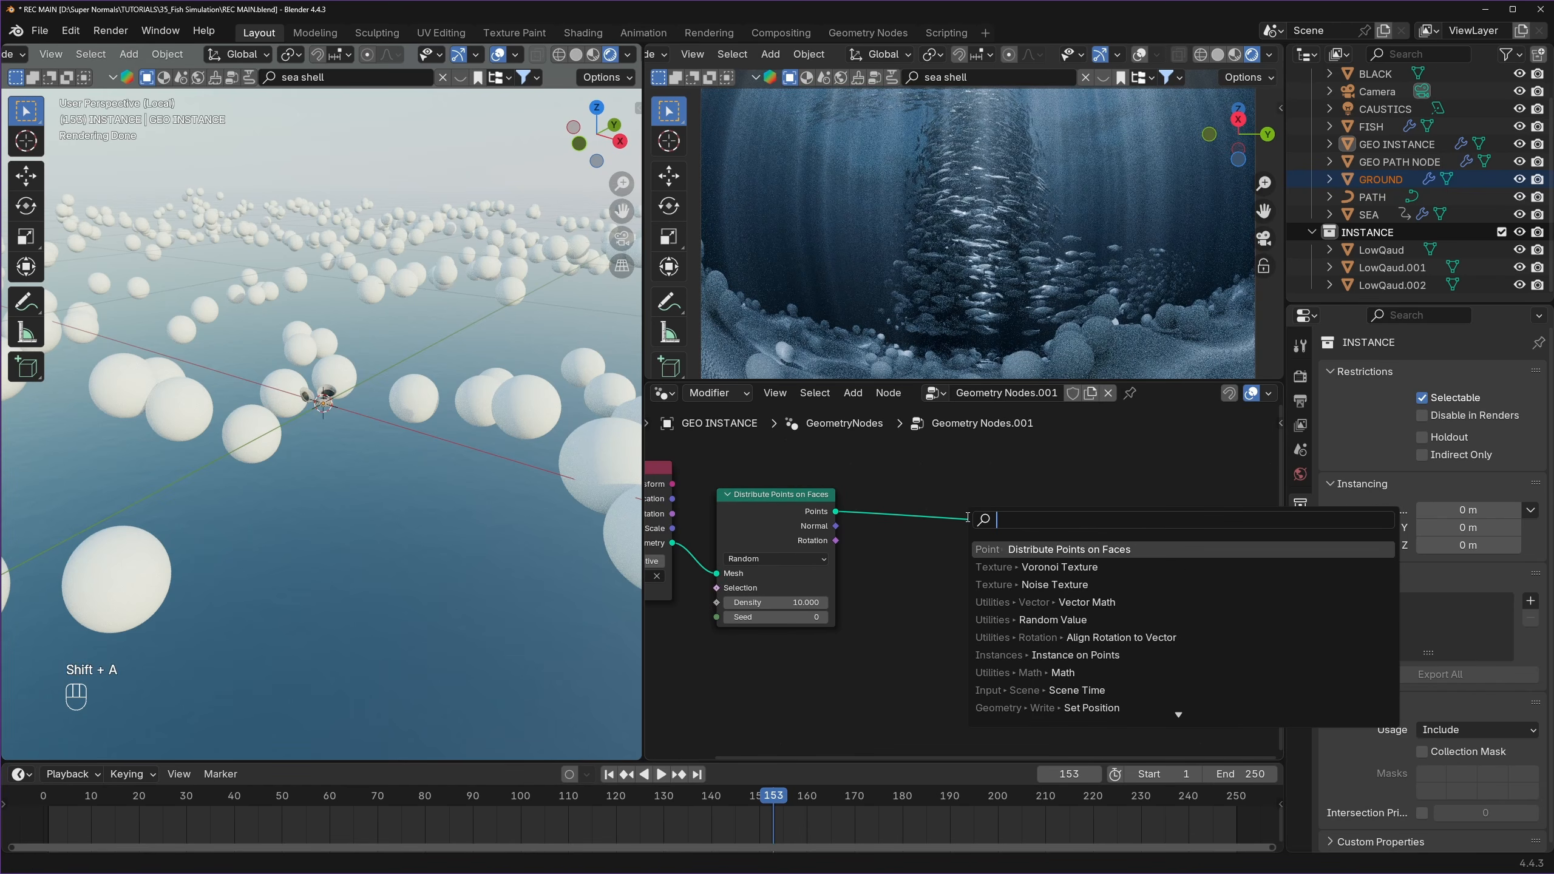
pyautogui.write('ins')
pyautogui.click(1010, 549)
pyautogui.click(948, 478)
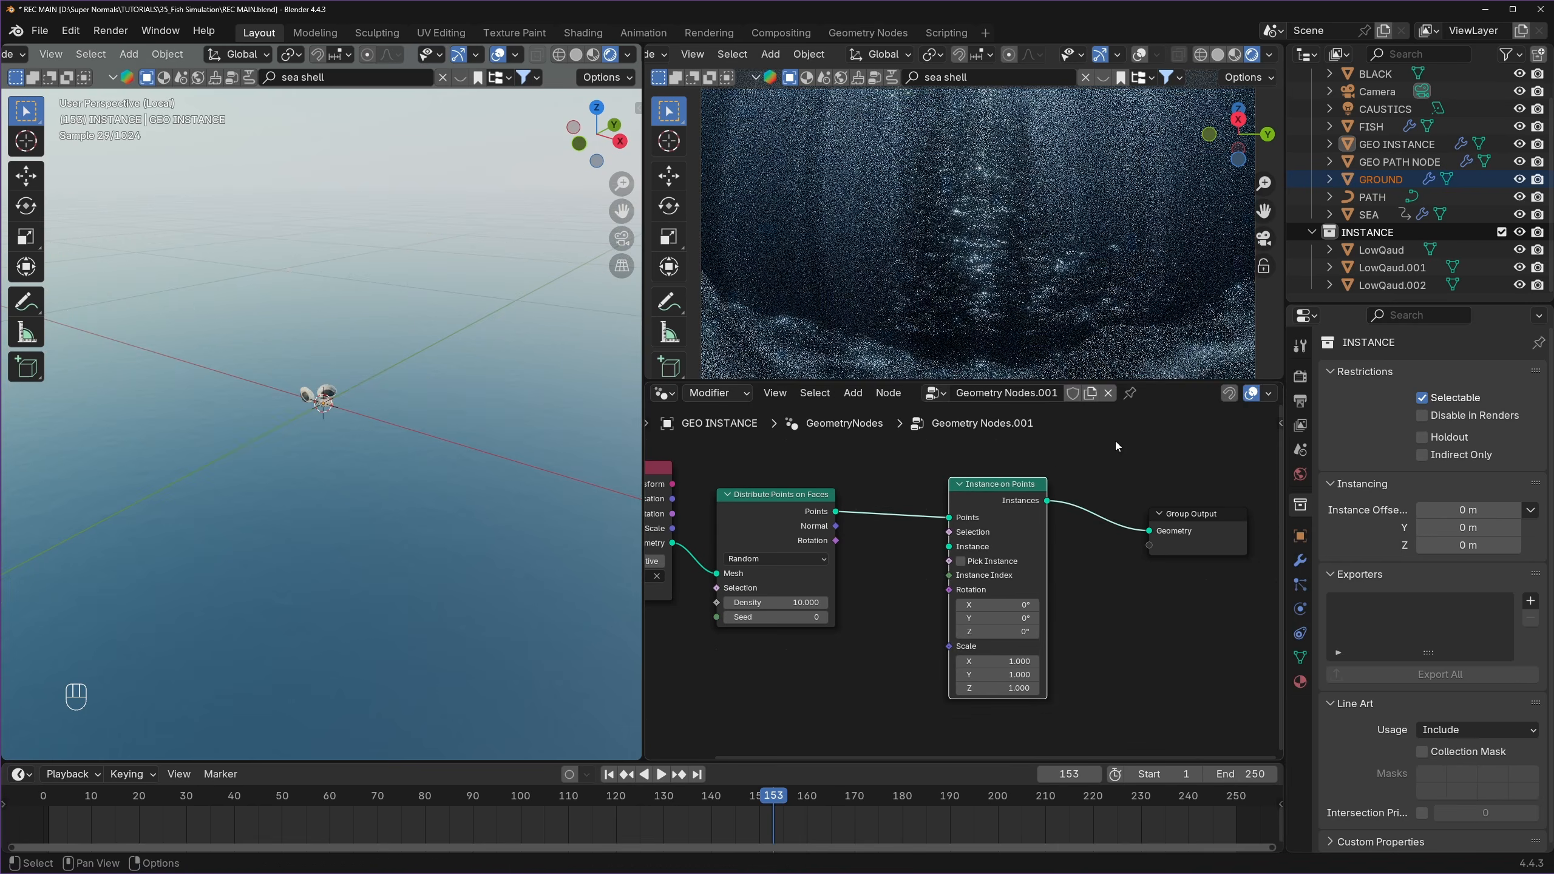
# - Add the INSTANCE collection as a Collection Info node feeding Instance, enable Separate Children and Pick Instance, and save
pyautogui.moveTo(1330, 237); pyautogui.dragTo(774, 661)
pyautogui.scroll(2, 774, 661)
pyautogui.moveTo(863, 620); pyautogui.dragTo(939, 521)
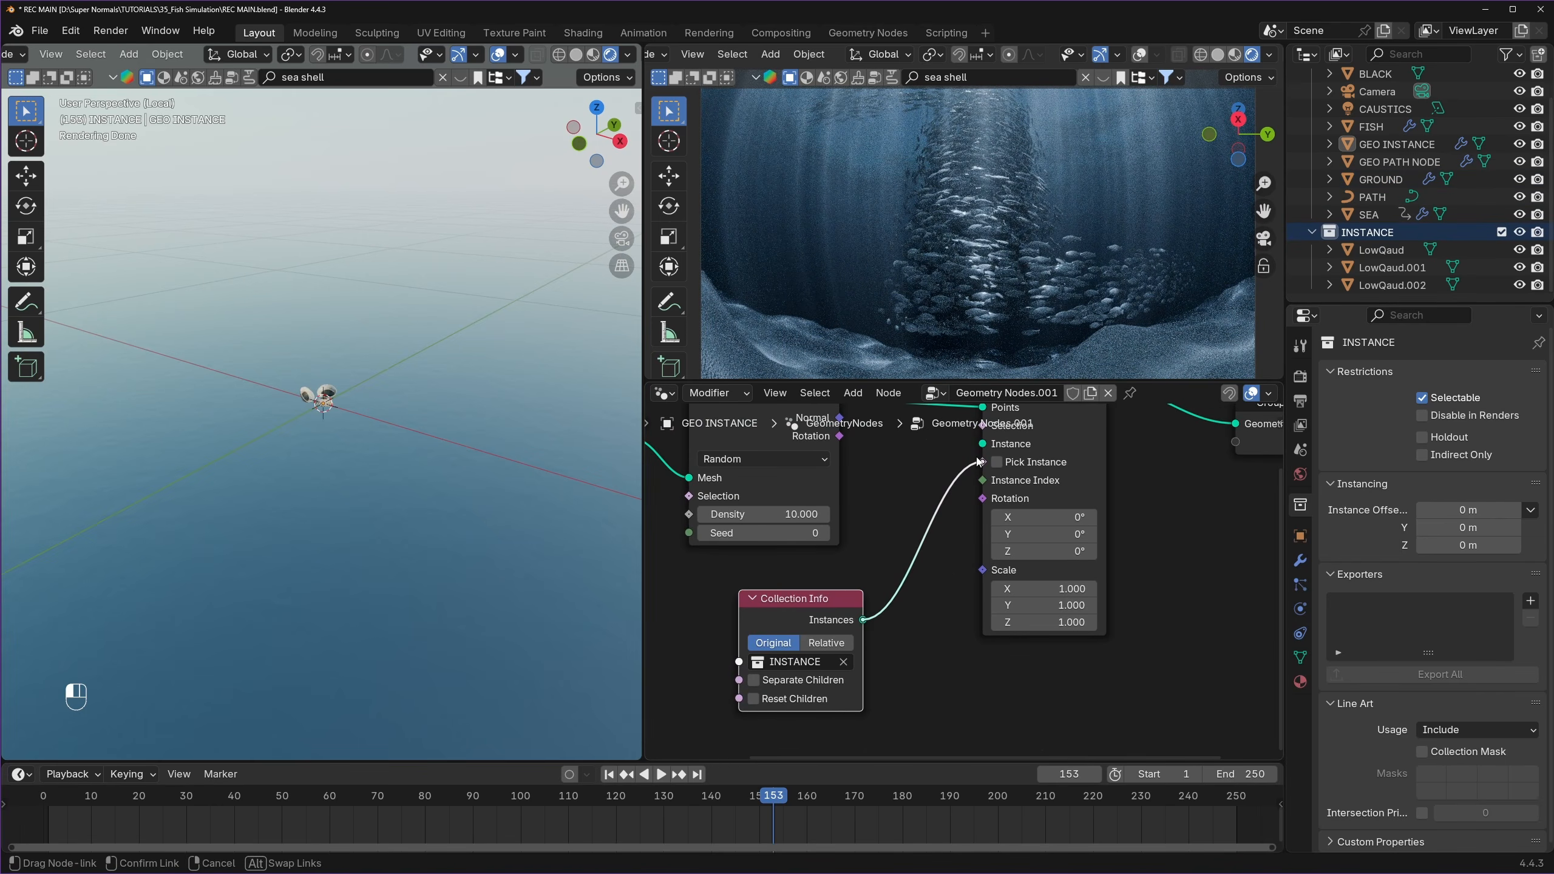
pyautogui.moveTo(979, 460); pyautogui.dragTo(982, 443)
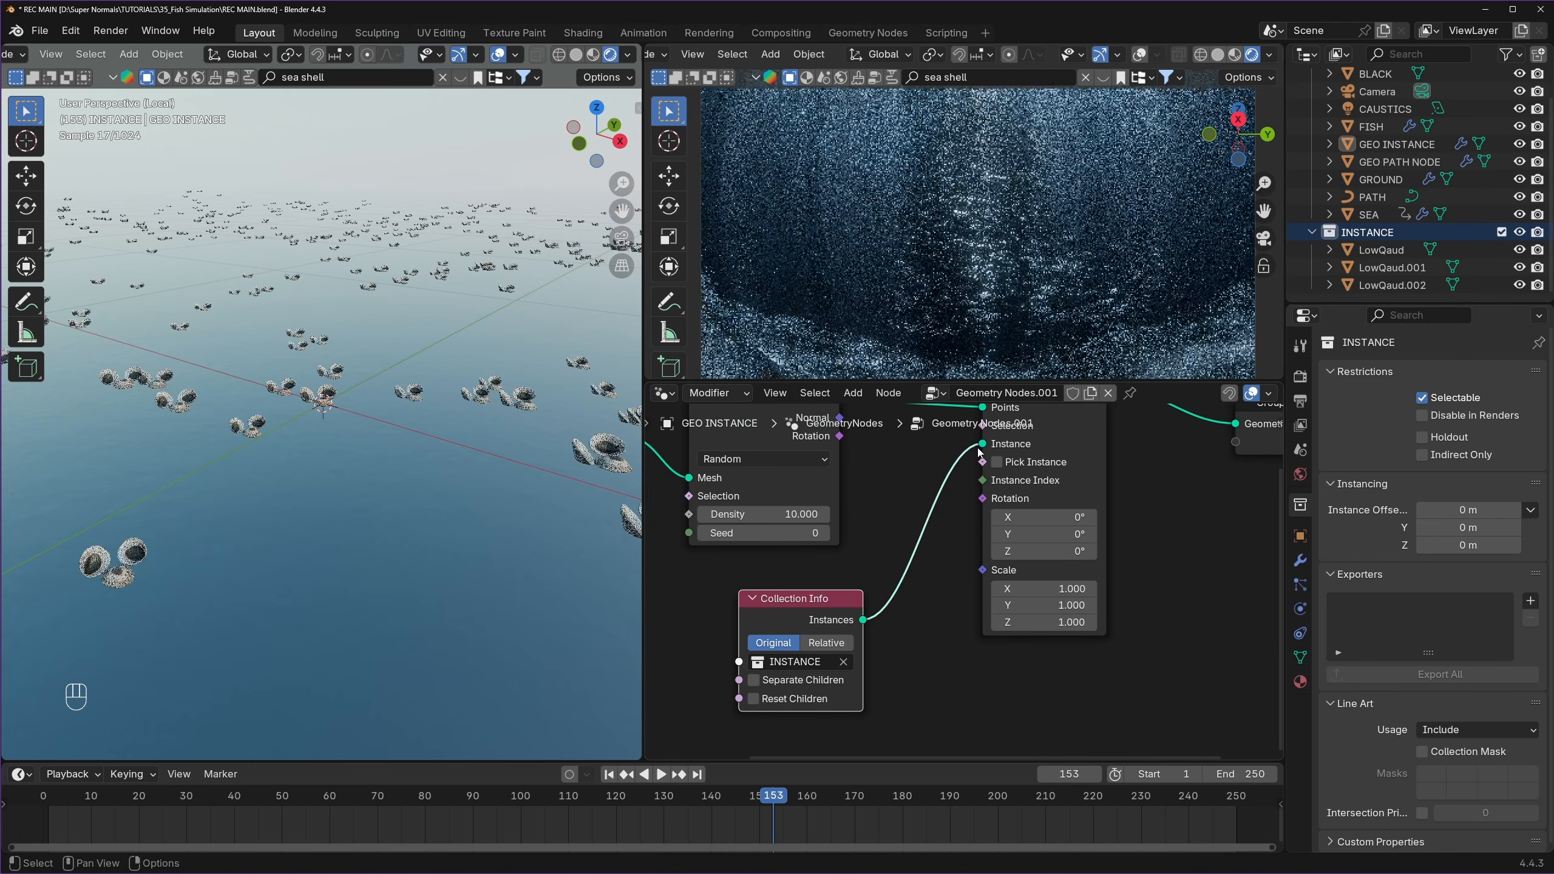
pyautogui.click(754, 680)
pyautogui.moveTo(931, 543); pyautogui.dragTo(927, 587, button='middle')
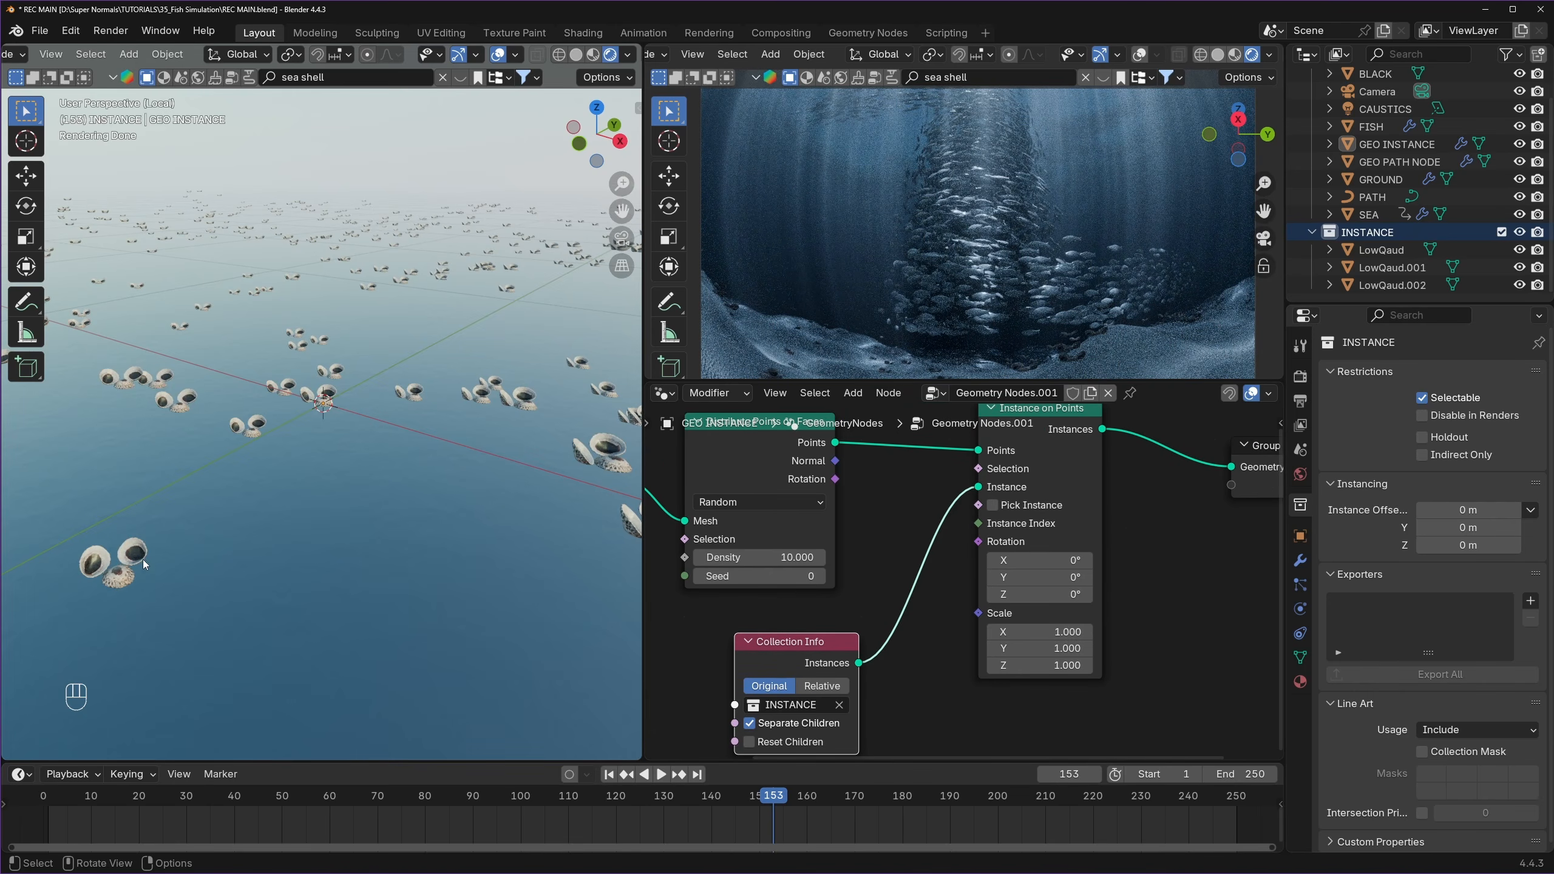
pyautogui.click(993, 506)
pyautogui.hotkey('ctrl', 's')
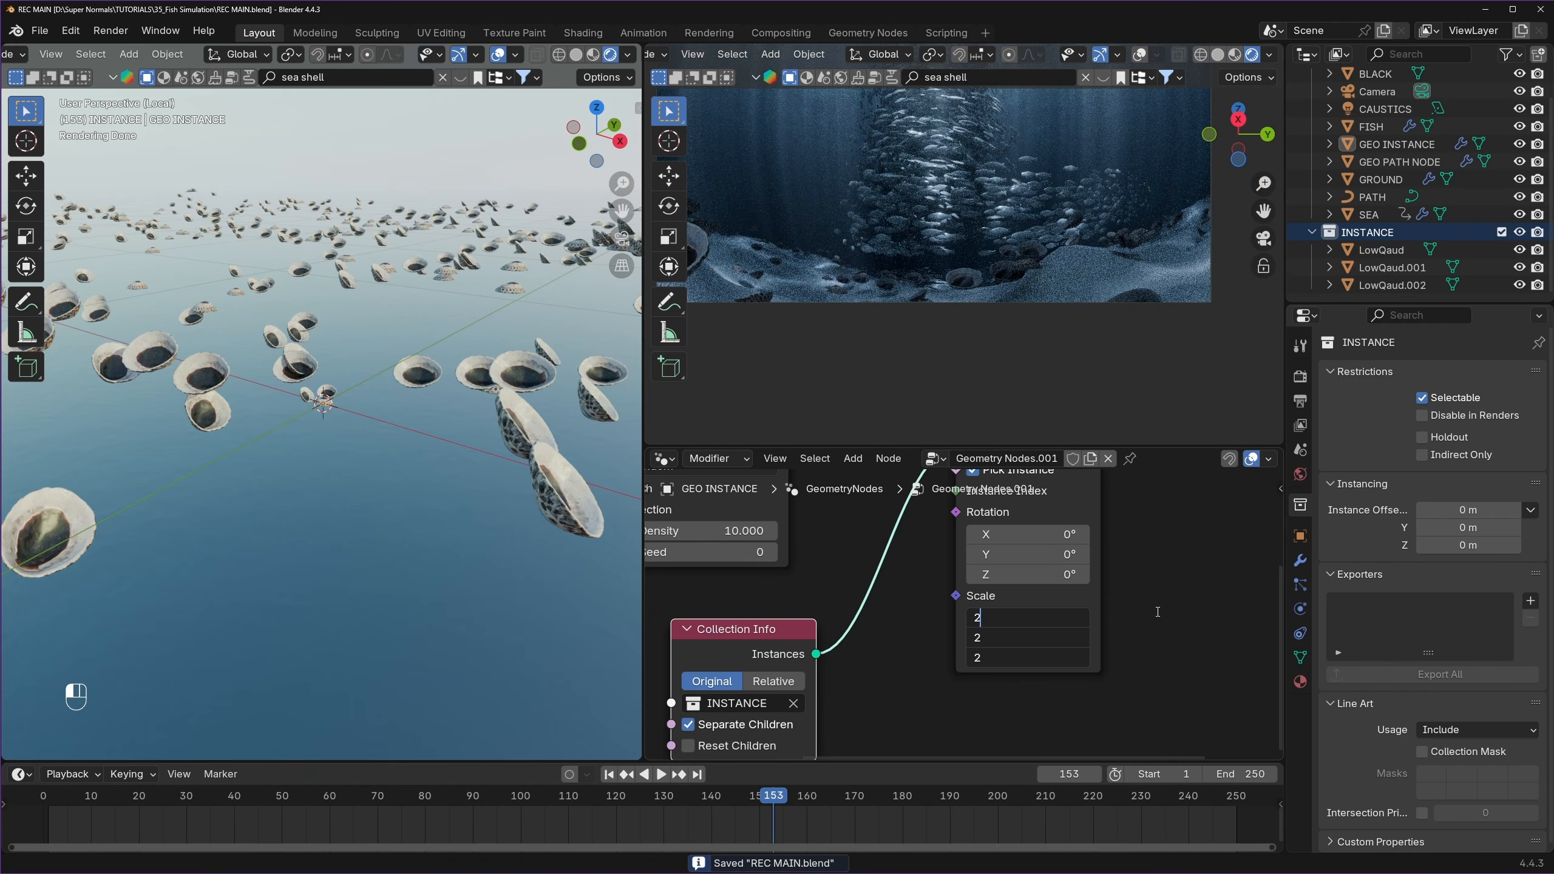
# - Set the Instance on Points scale to 2 on X, Y and Z
pyautogui.press('Return')
pyautogui.scroll(-3, 1156, 611)
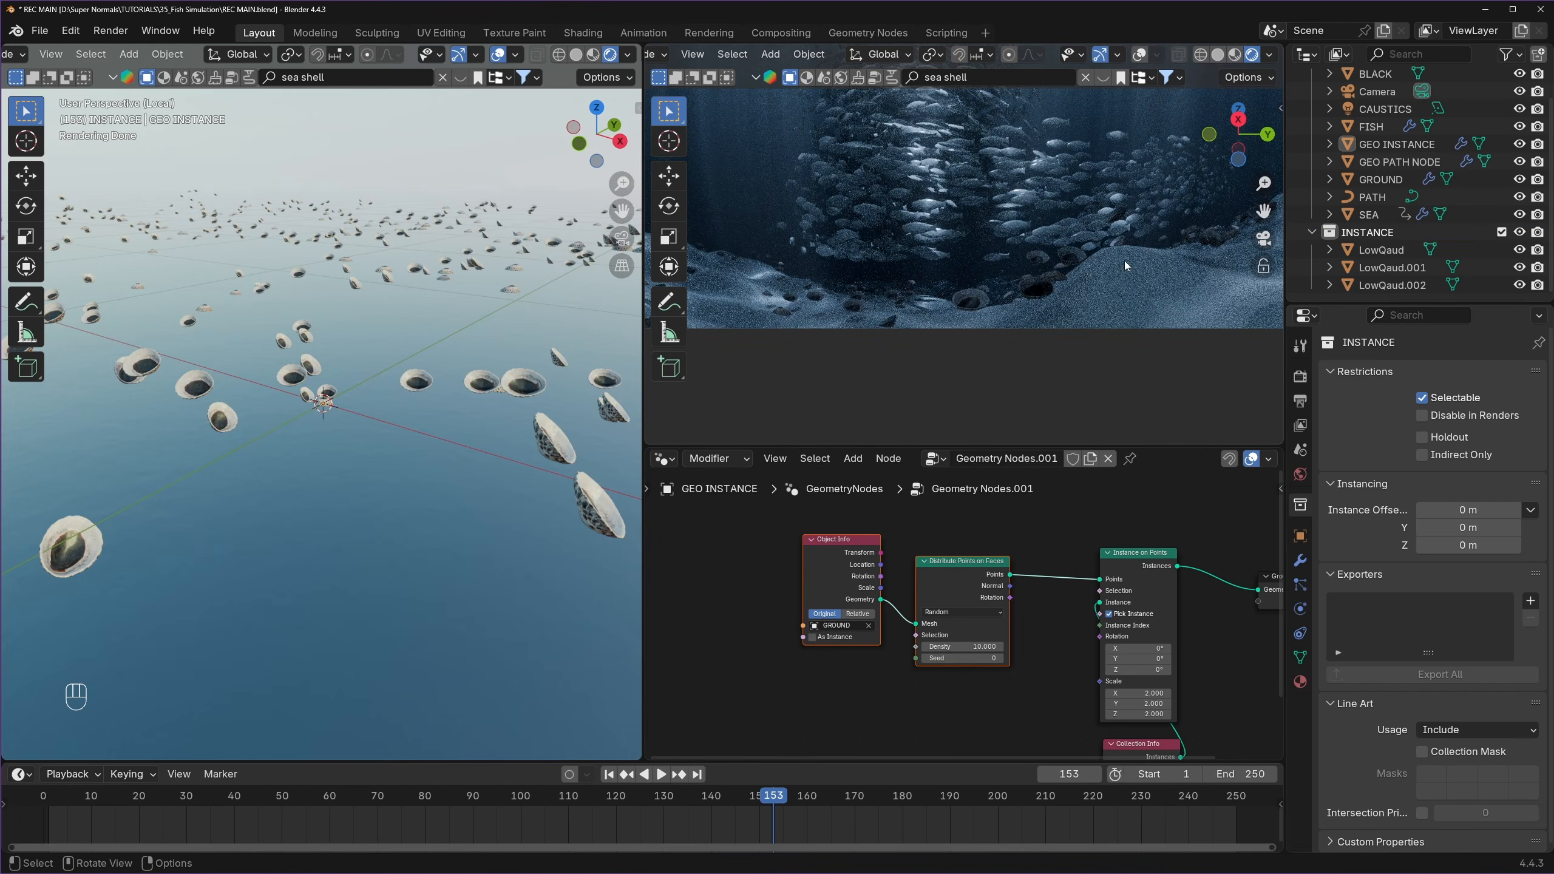
pyautogui.scroll(-2, 1033, 305)
pyautogui.scroll(4, 1033, 306)
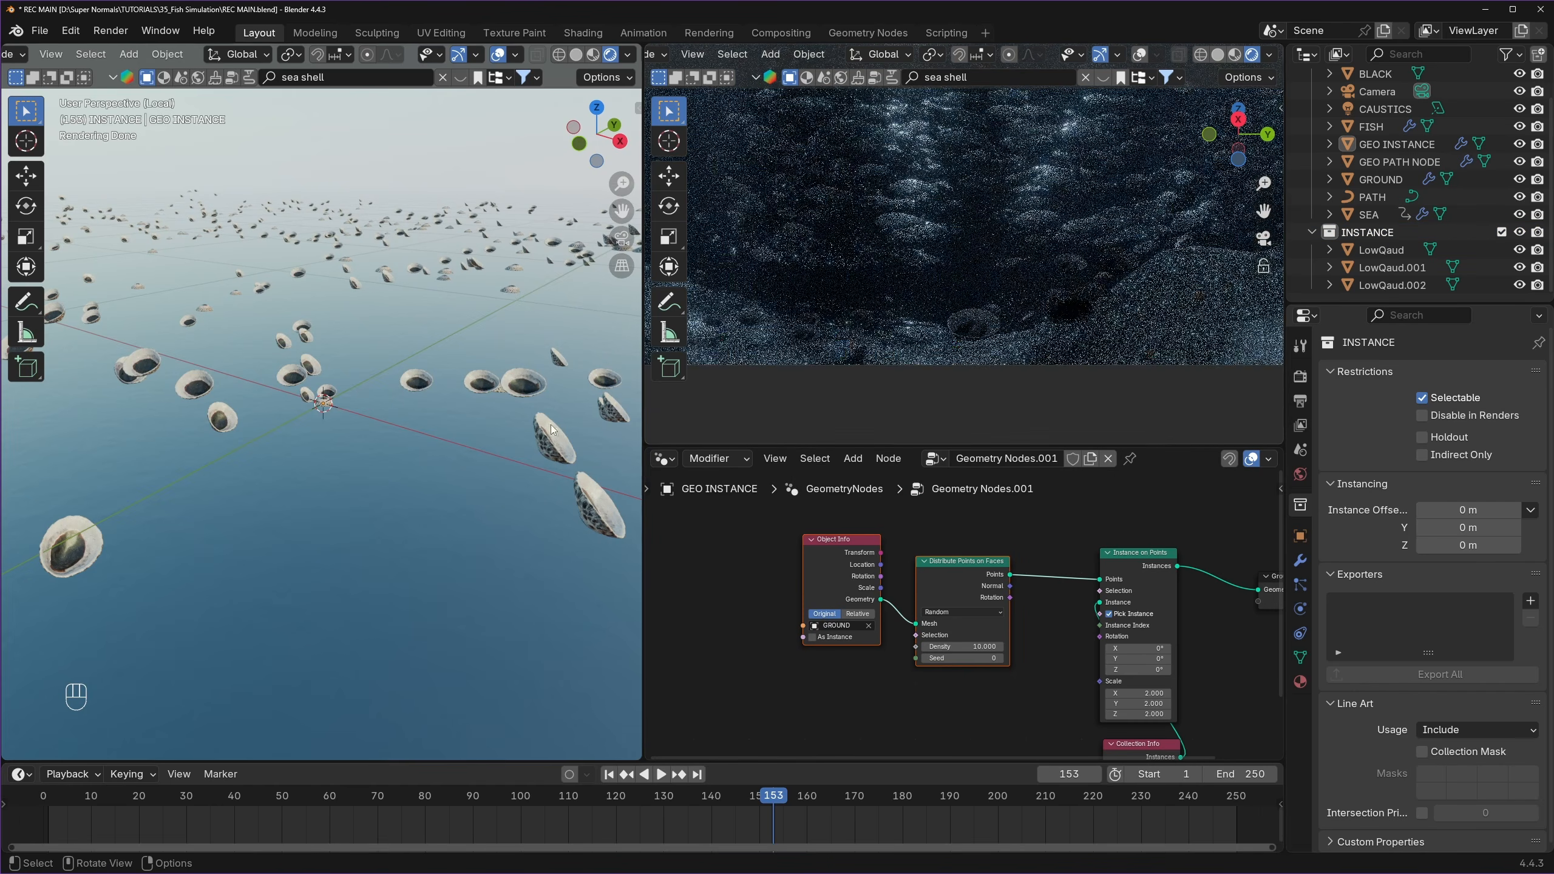
pyautogui.scroll(3, 998, 339)
pyautogui.keyDown('shift'); pyautogui.moveTo(1124, 347); pyautogui.dragTo(1029, 212, button='middle'); pyautogui.keyUp('shift')
pyautogui.scroll(2, 963, 547)
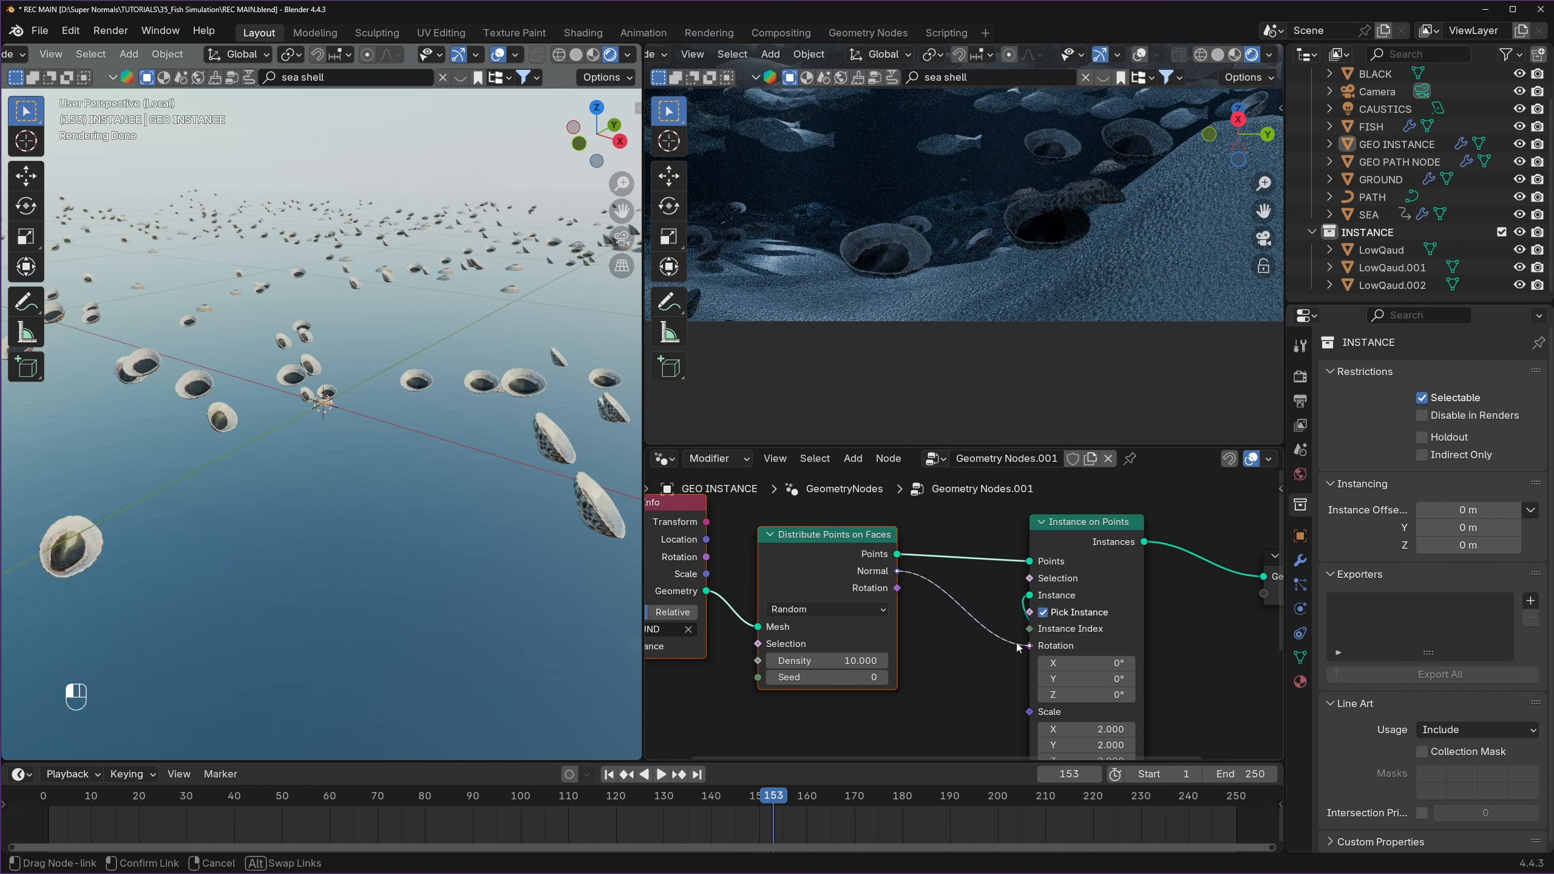
# - Insert an Align Rotation to Vector node before the Instance on Points Rotation input, with the Distribute Points Normal driving its Vector
pyautogui.moveTo(1028, 651); pyautogui.dragTo(1030, 645)
pyautogui.hotkey('shift', 'a')
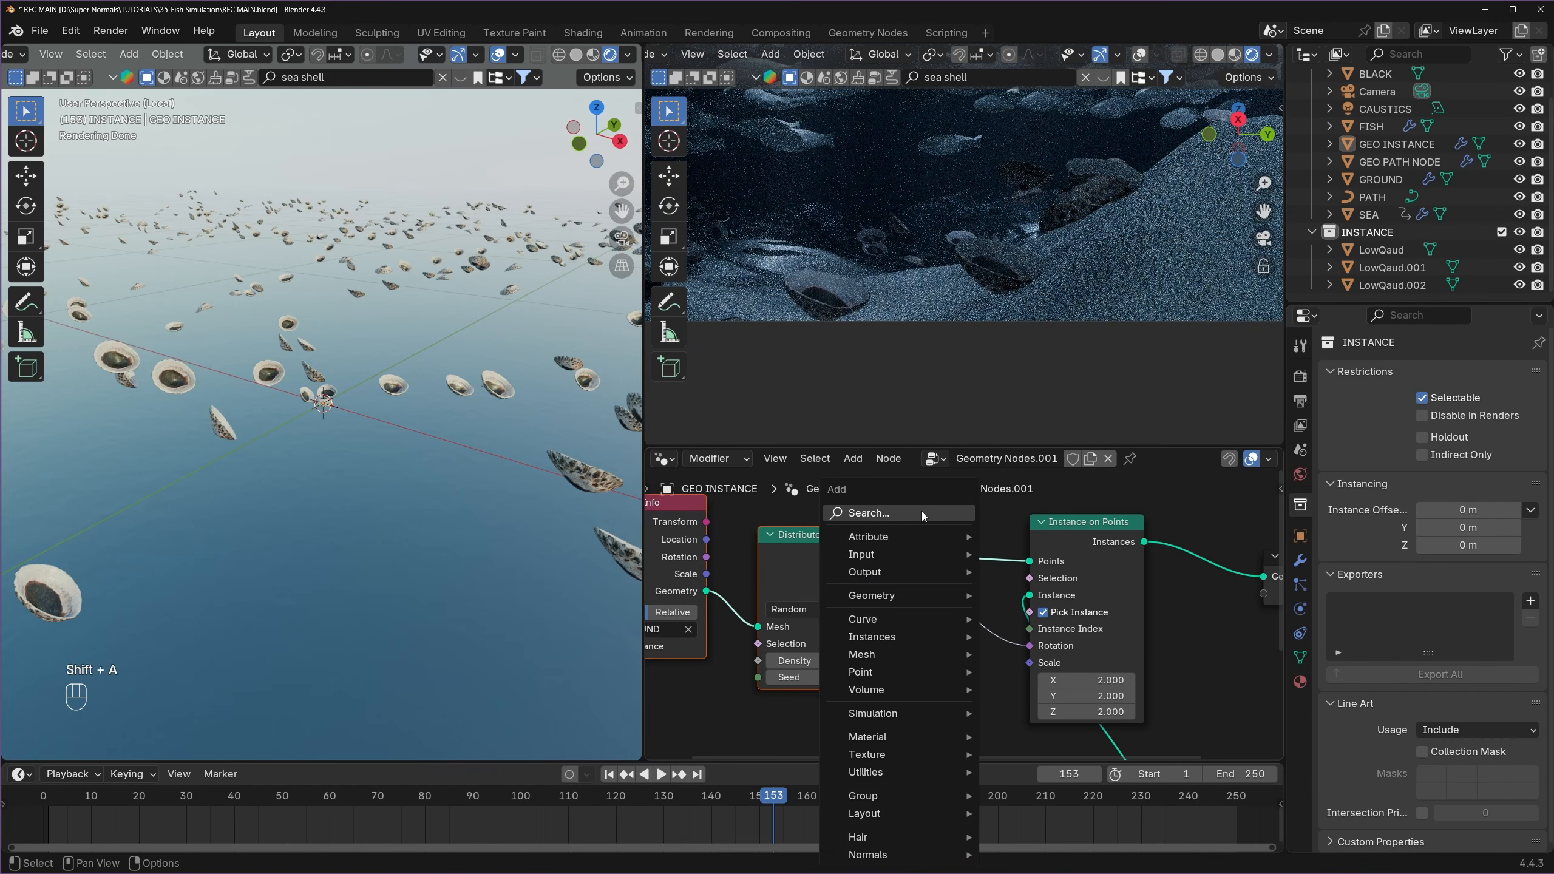
pyautogui.click(921, 511)
pyautogui.write('alig')
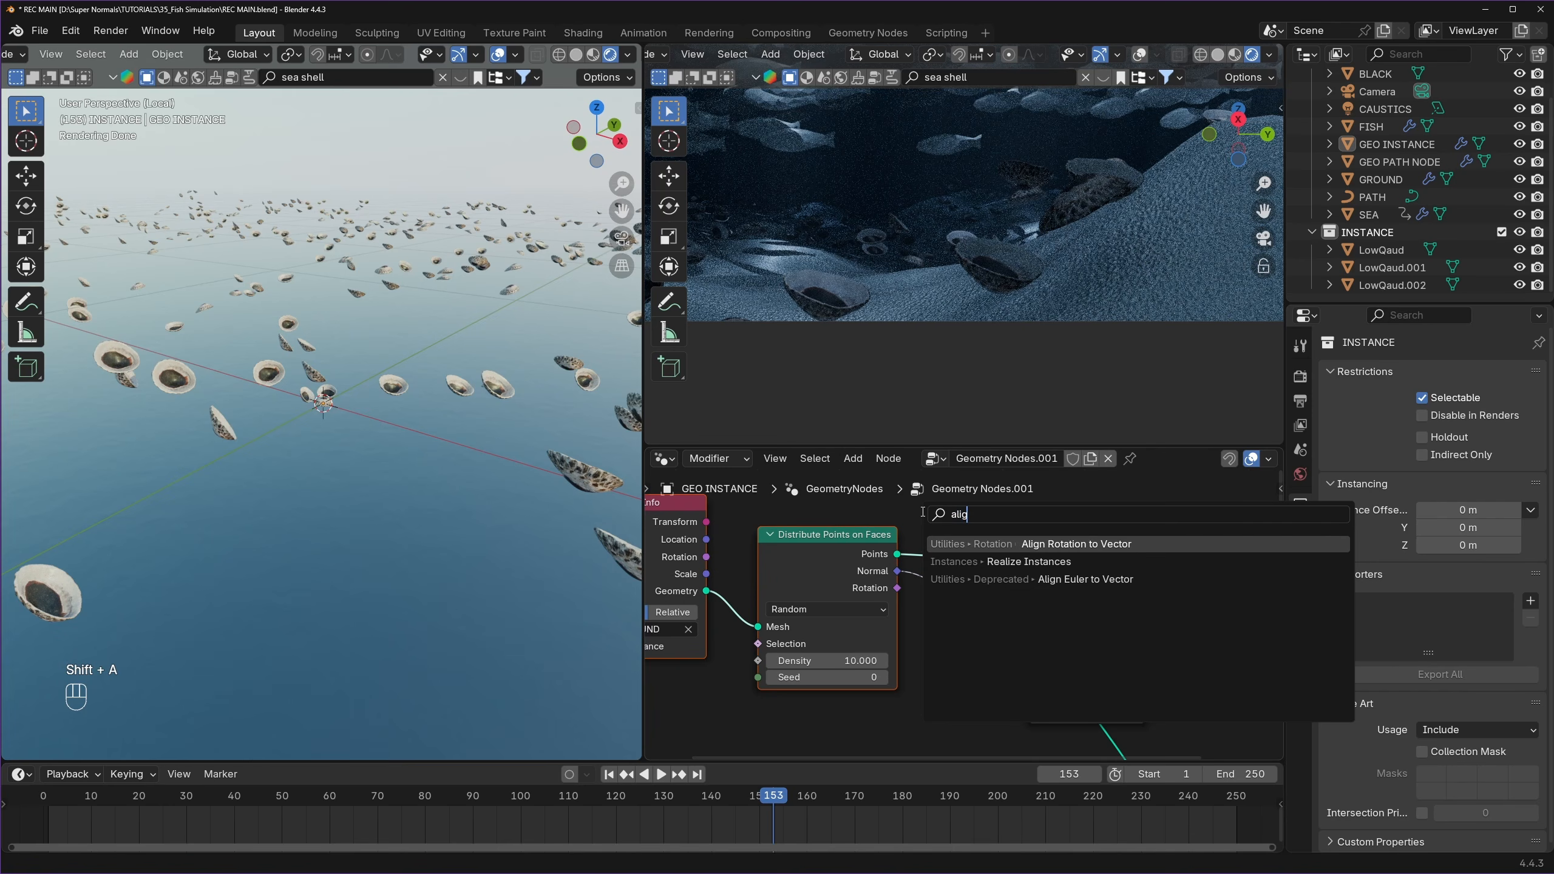
pyautogui.click(1037, 543)
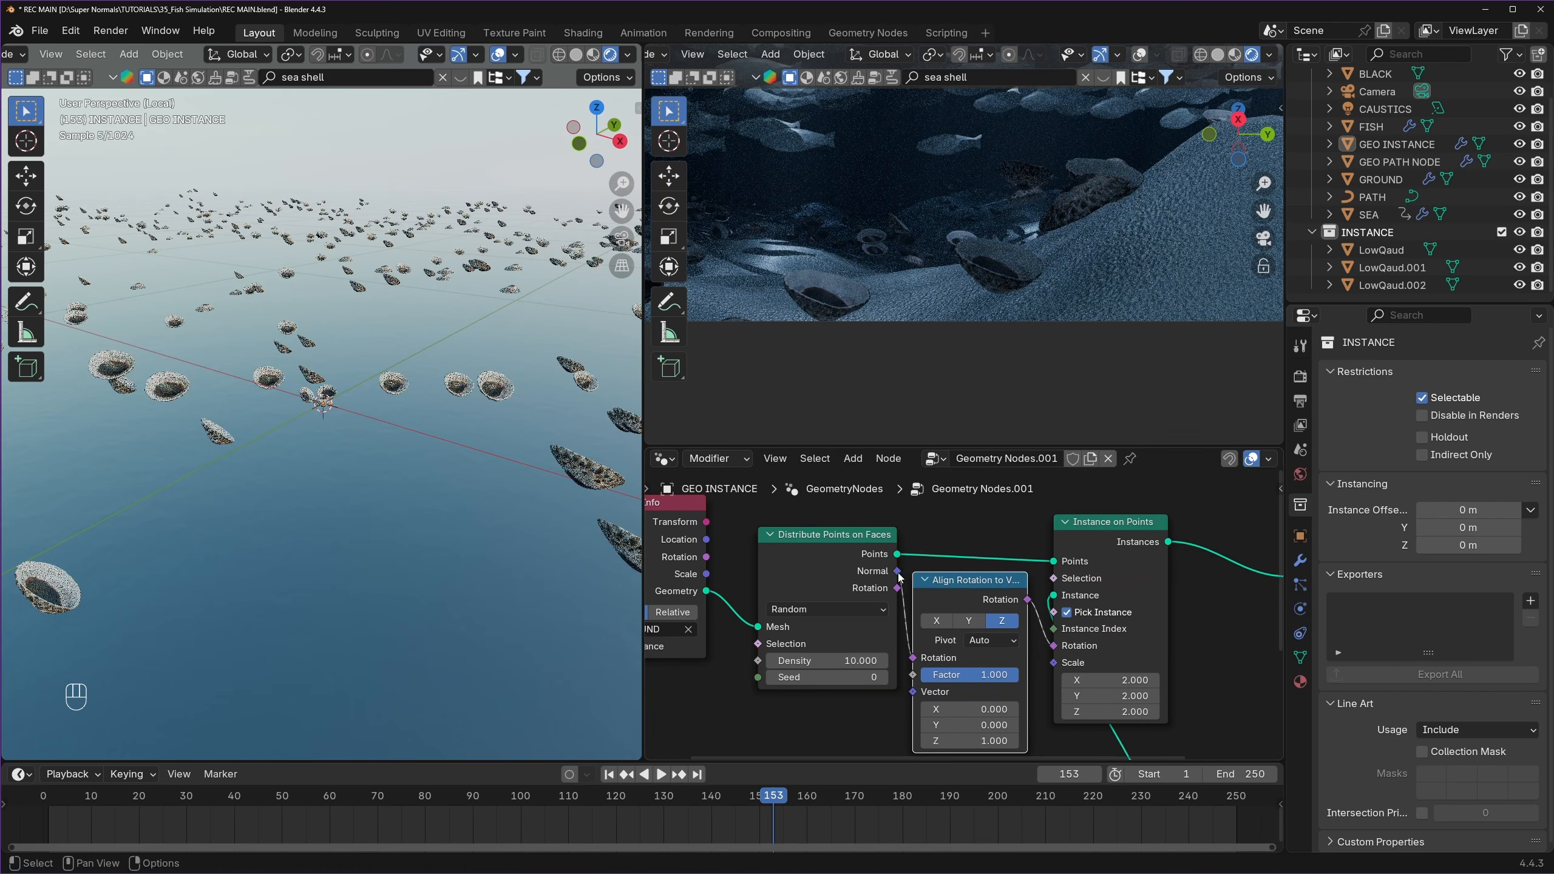
pyautogui.click(945, 566)
pyautogui.scroll(2, 945, 567)
pyautogui.moveTo(886, 576); pyautogui.dragTo(886, 618)
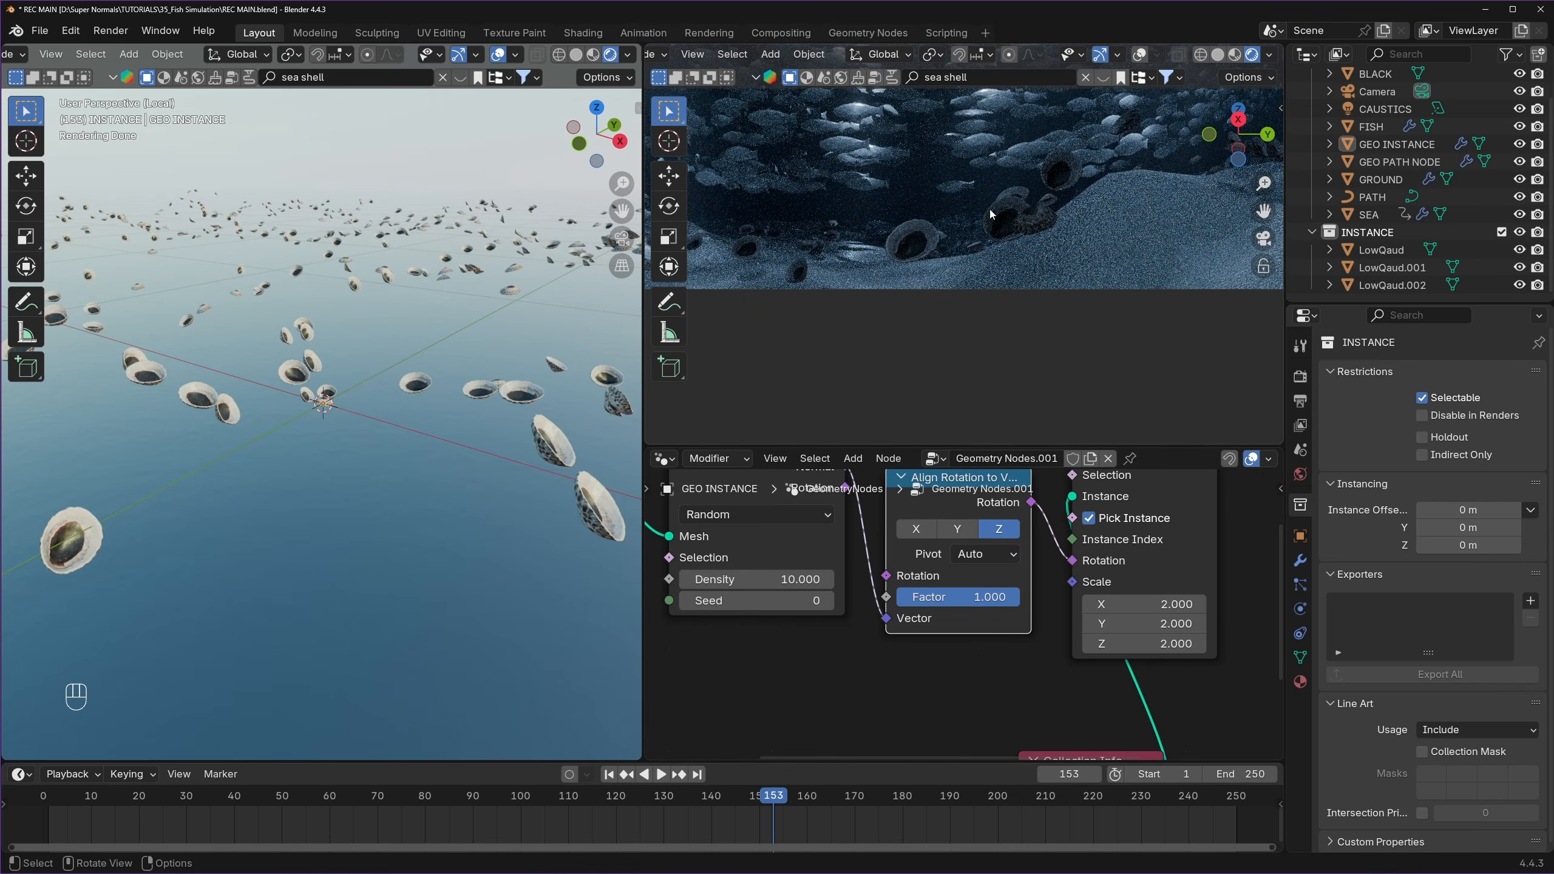
pyautogui.scroll(-1, 1075, 173)
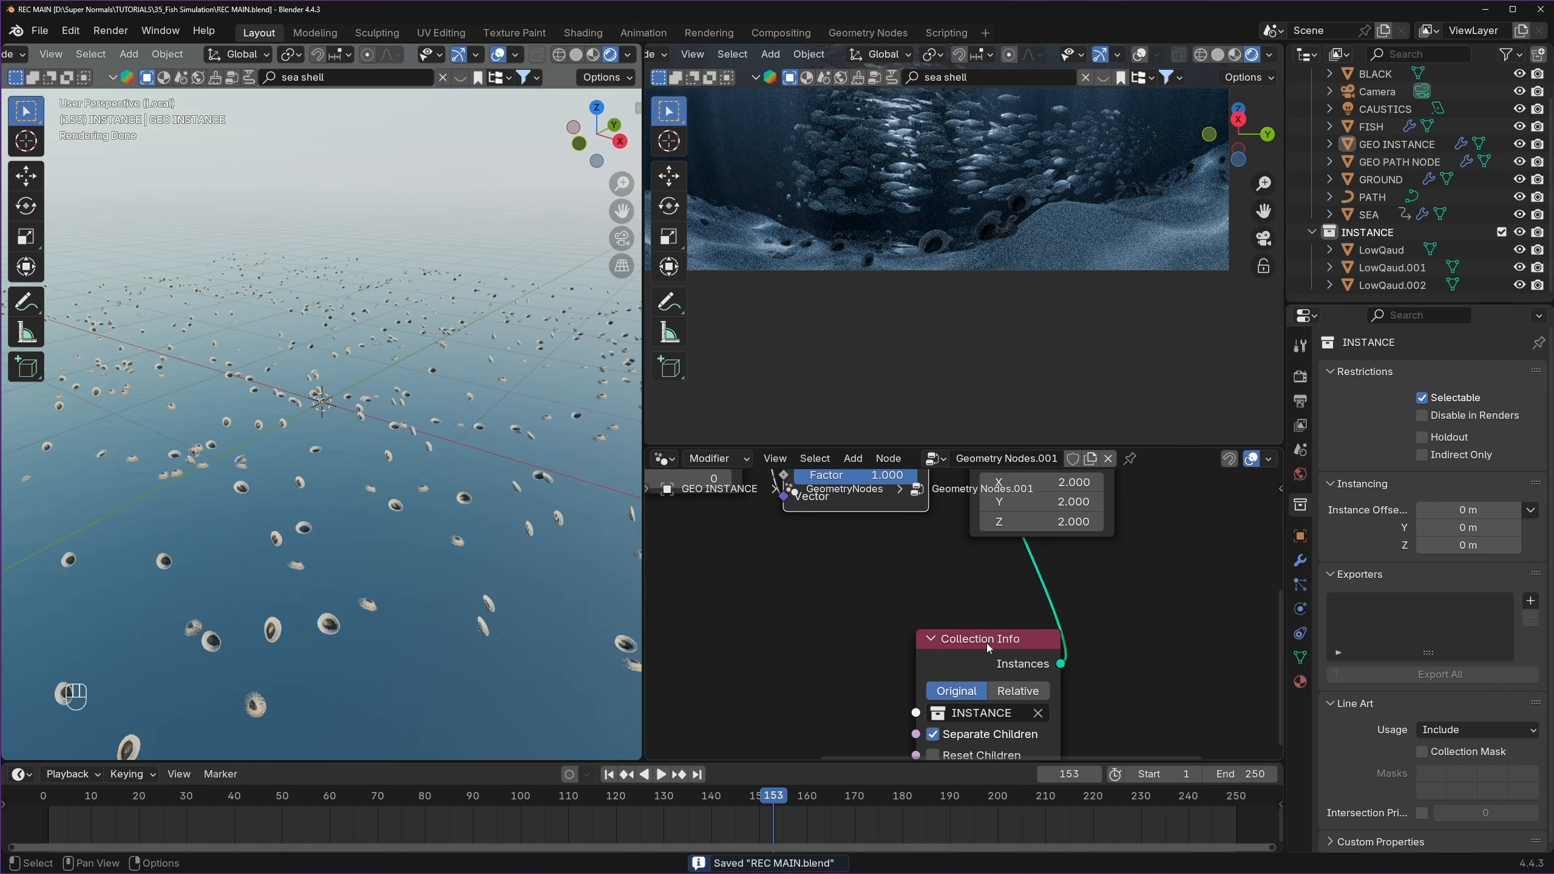
# - Reposition the Collection Info node and add a Vector-type Random Value node connected to the Instance on Points Scale
pyautogui.moveTo(985, 643); pyautogui.dragTo(833, 559)
pyautogui.scroll(2, 988, 583)
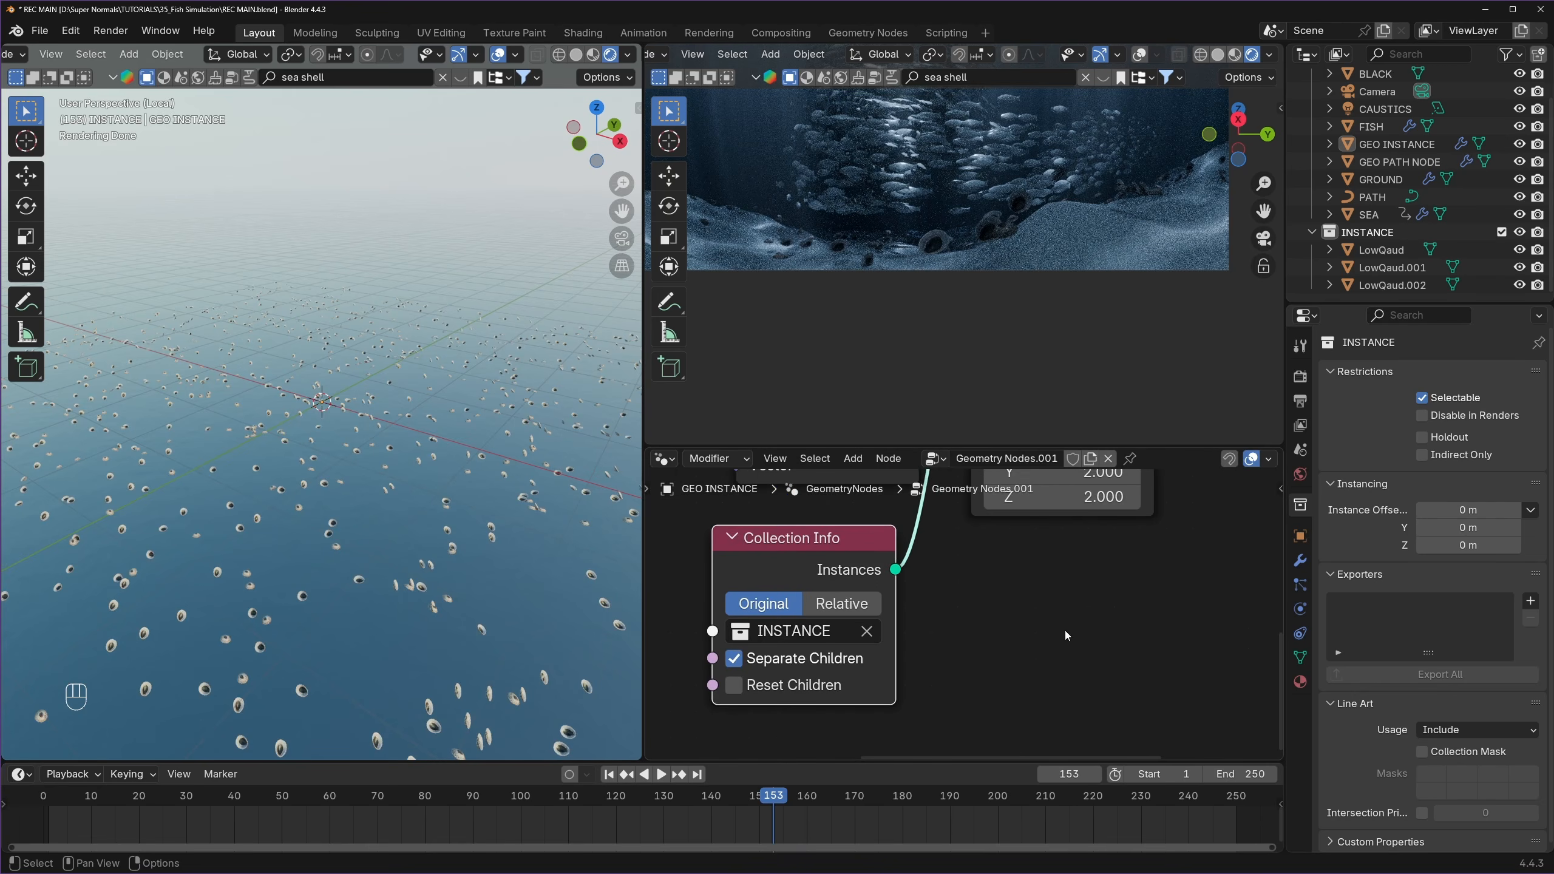
pyautogui.hotkey('shift', 'a')
pyautogui.write('radn')
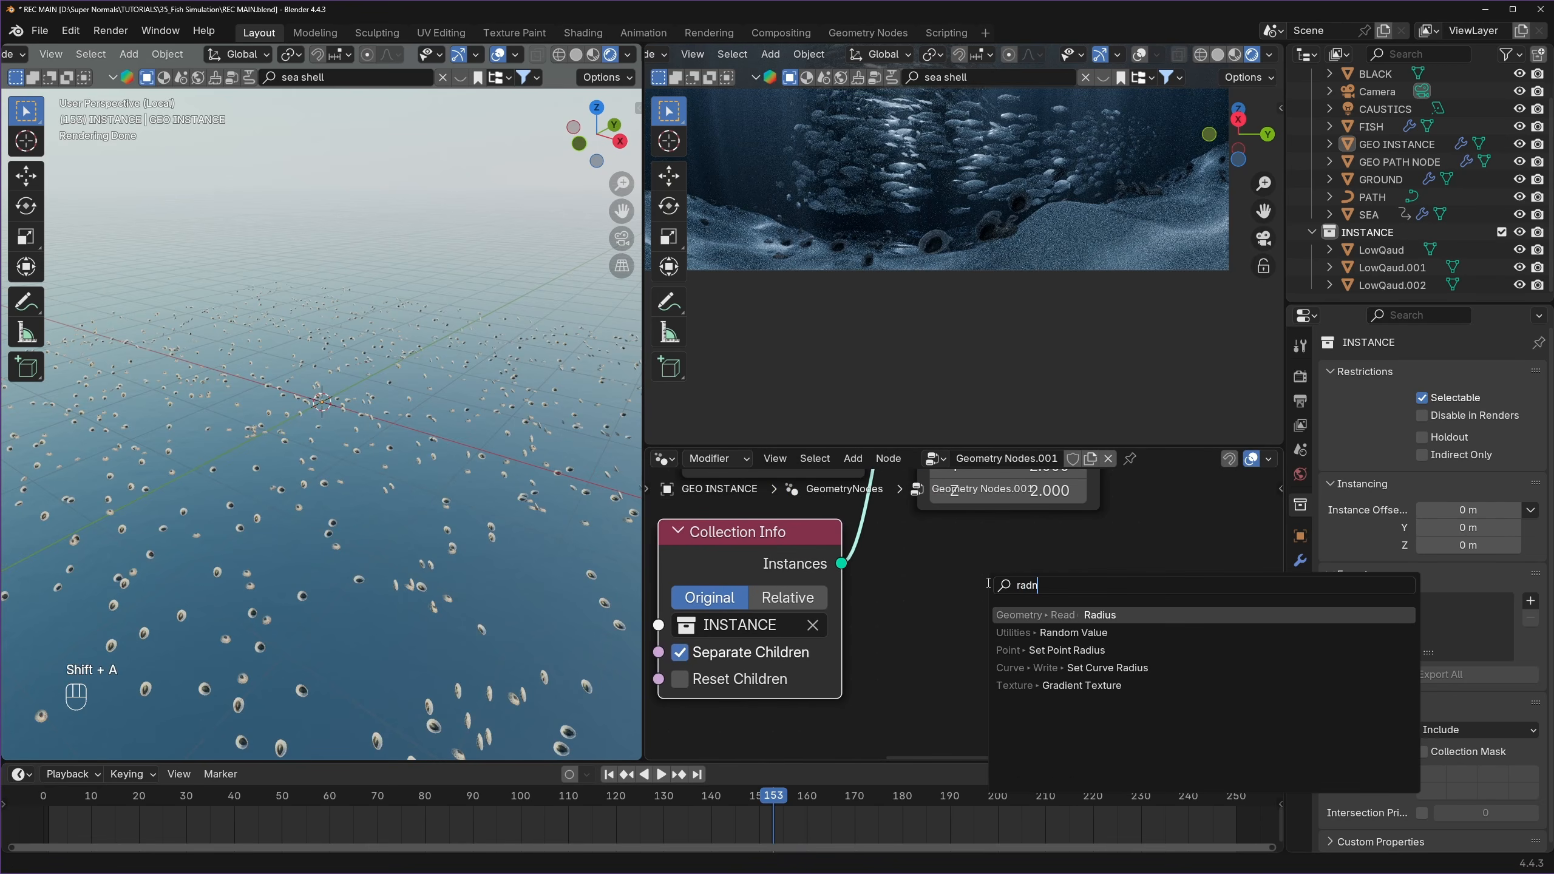
pyautogui.click(1070, 632)
pyautogui.click(1038, 642)
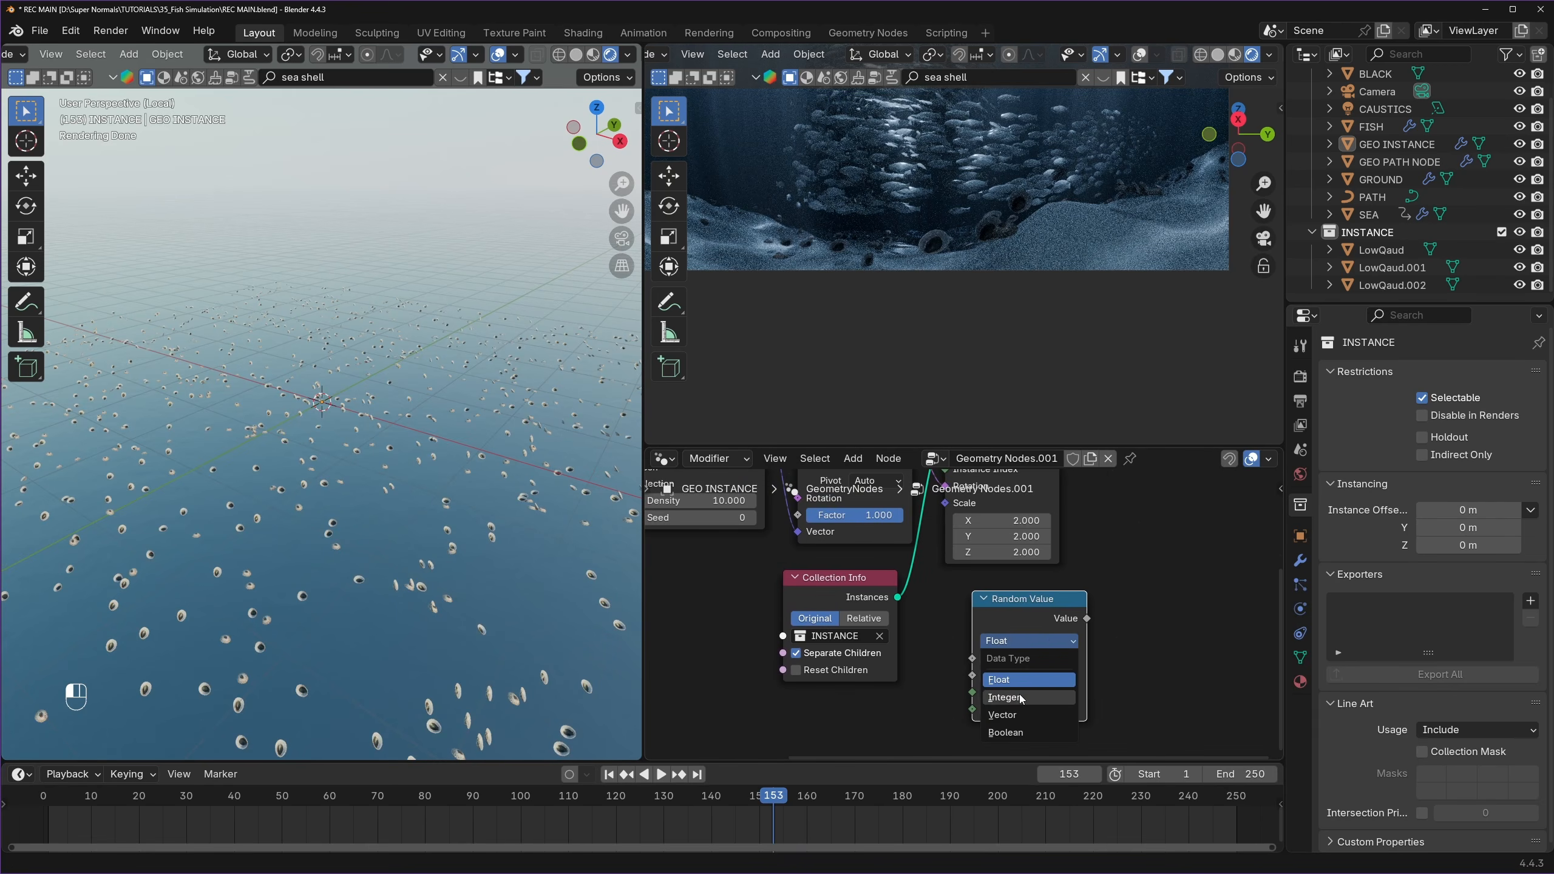
pyautogui.click(1024, 714)
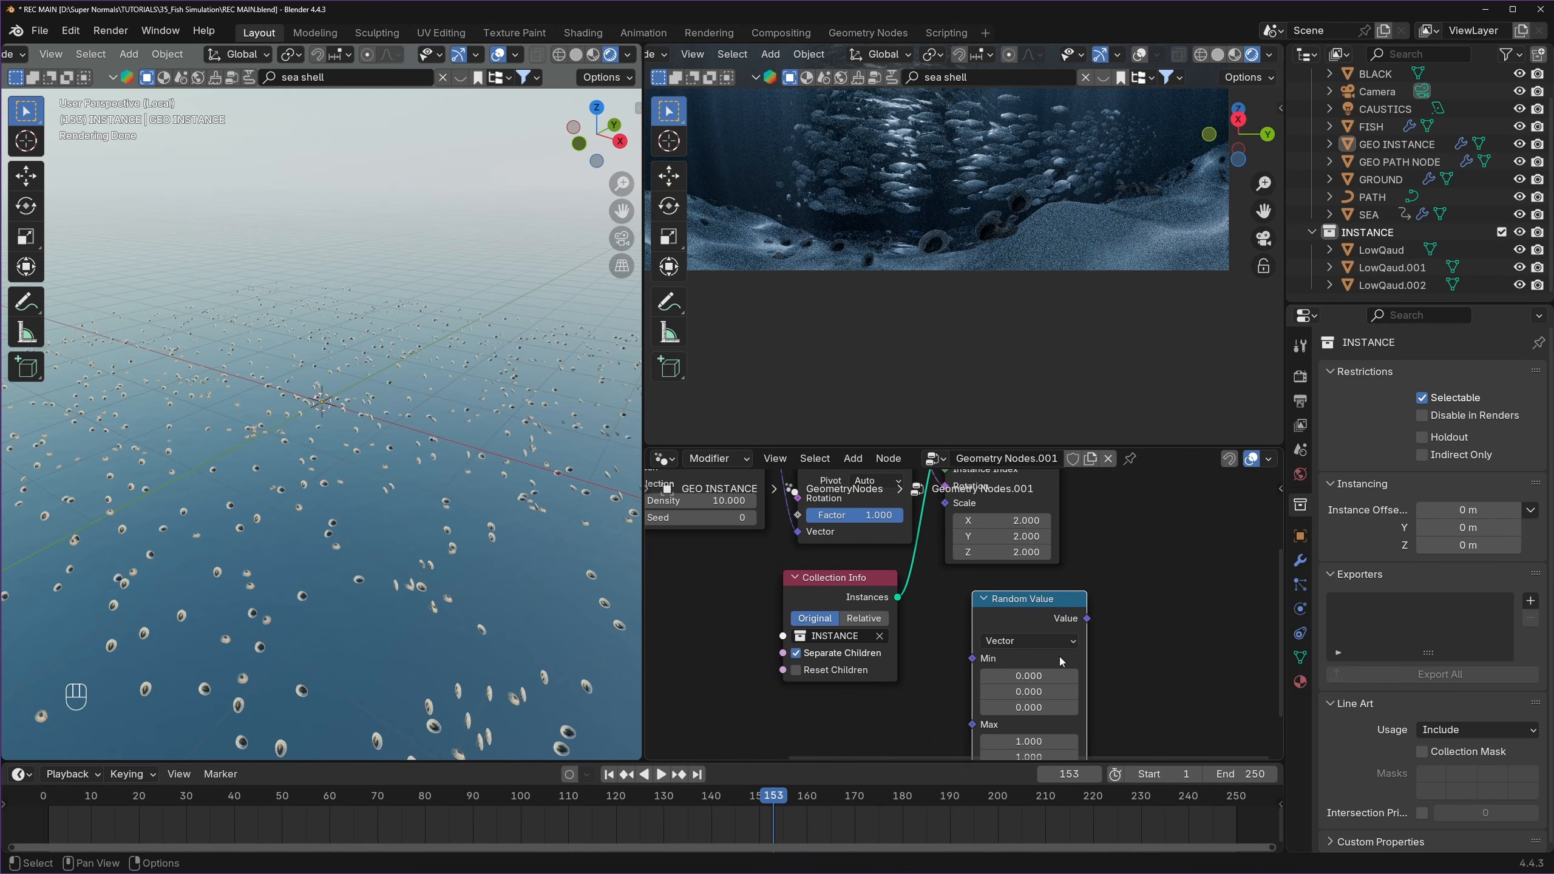
pyautogui.moveTo(944, 504); pyautogui.dragTo(945, 503)
# - Set the Random Value's Min to 1 and Max to 2 on all axes, and save the file
pyautogui.moveTo(1144, 629); pyautogui.dragTo(1104, 497, button='middle')
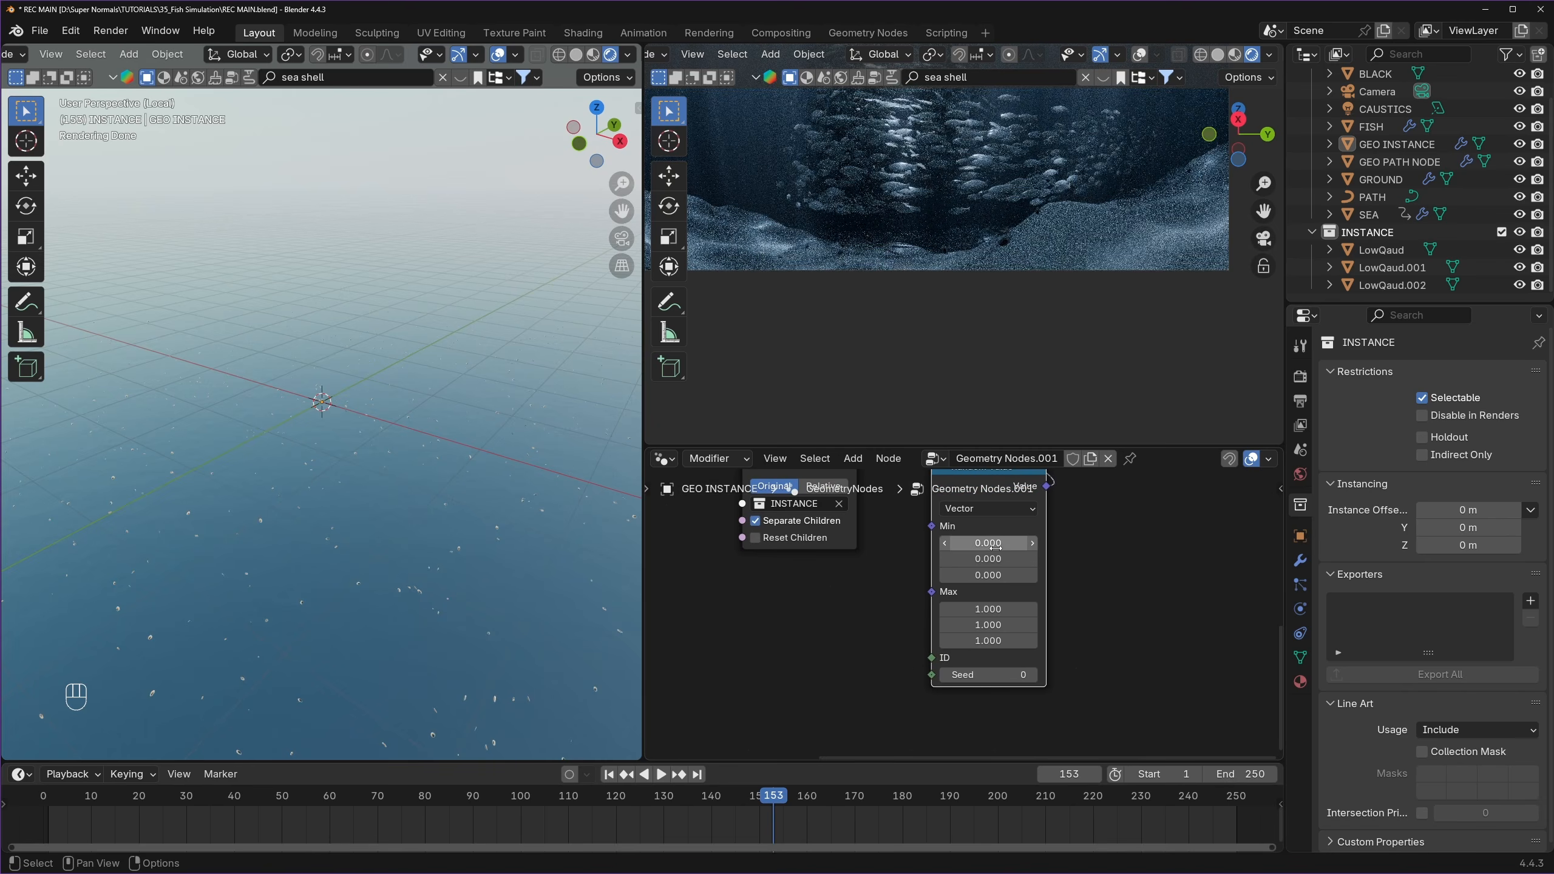
pyautogui.moveTo(988, 543); pyautogui.dragTo(997, 641)
pyautogui.write('1')
pyautogui.press('Return')
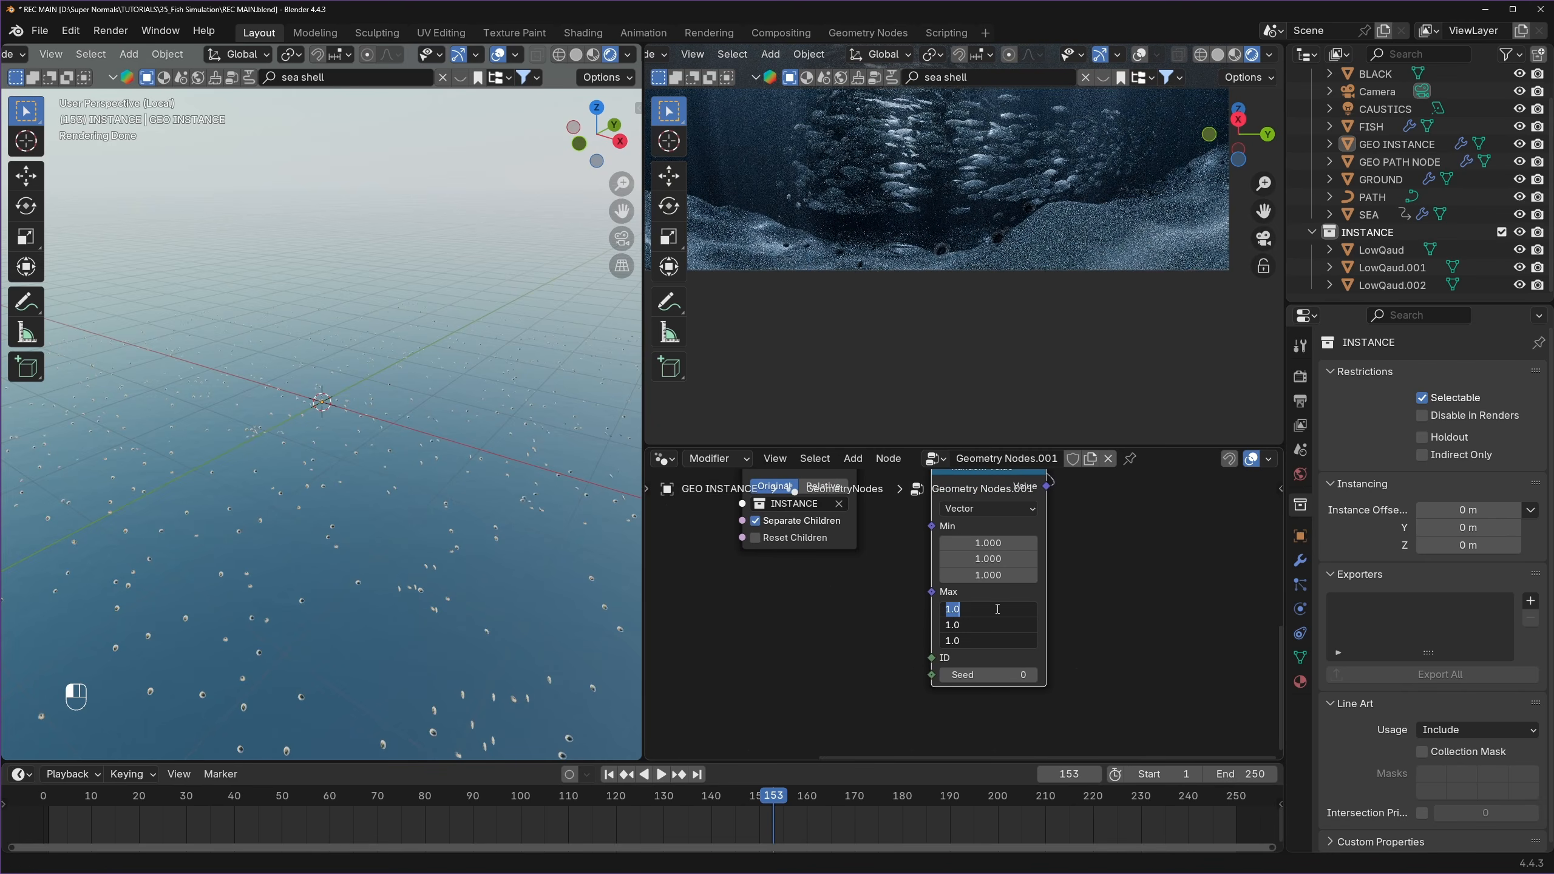
pyautogui.write('2')
pyautogui.press('Return')
pyautogui.hotkey('ctrl', 's')
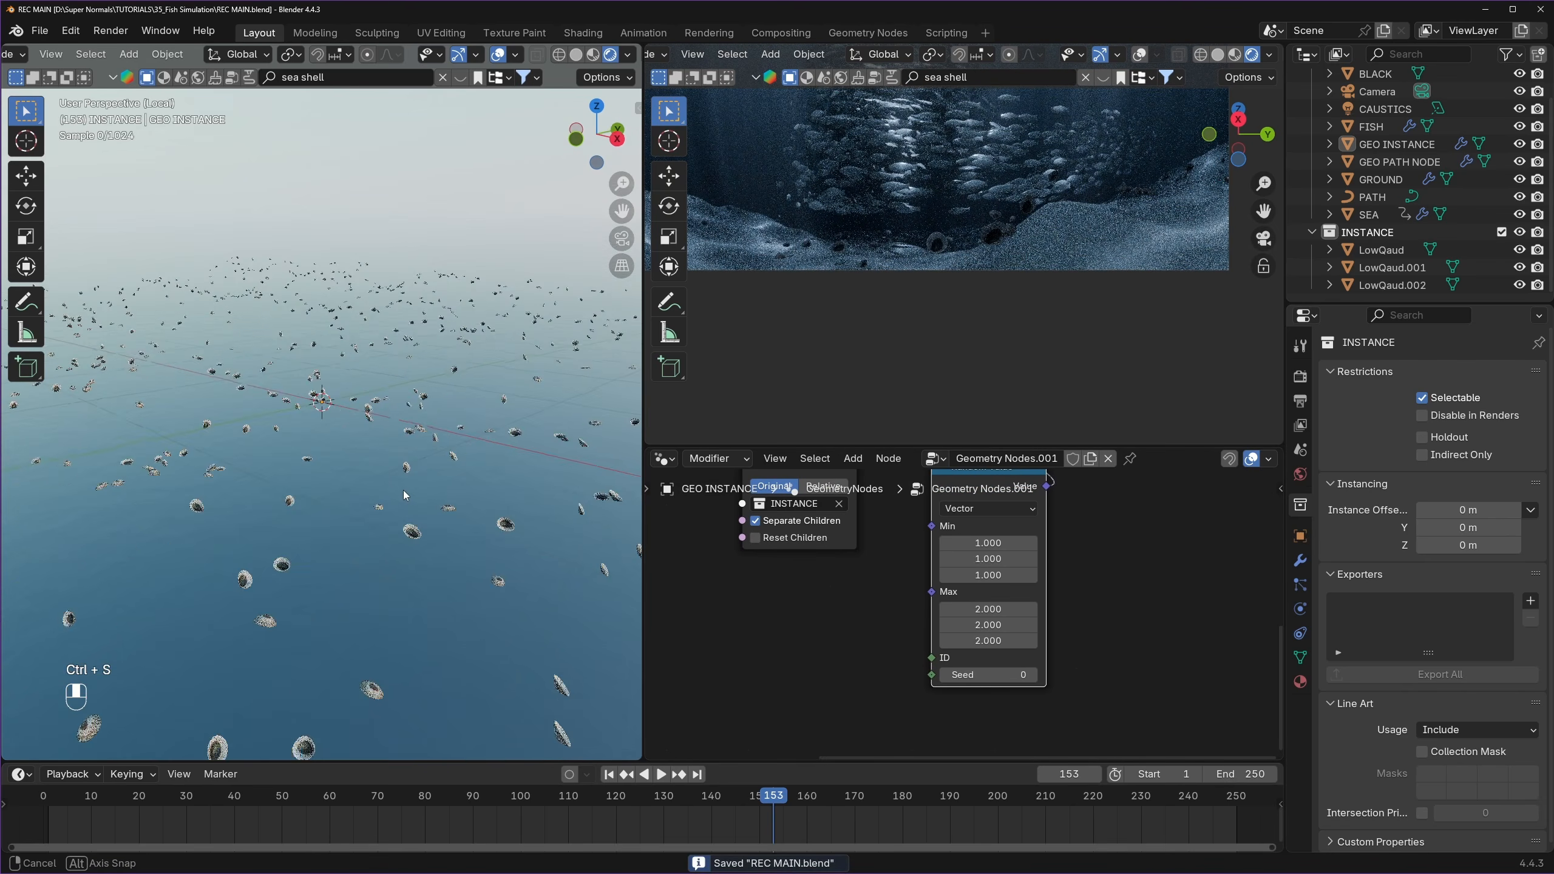
# - Set the Distribute Points on Faces Density to 5 and Seed to 1, and save the file
pyautogui.moveTo(401, 493); pyautogui.dragTo(378, 517, button='middle')
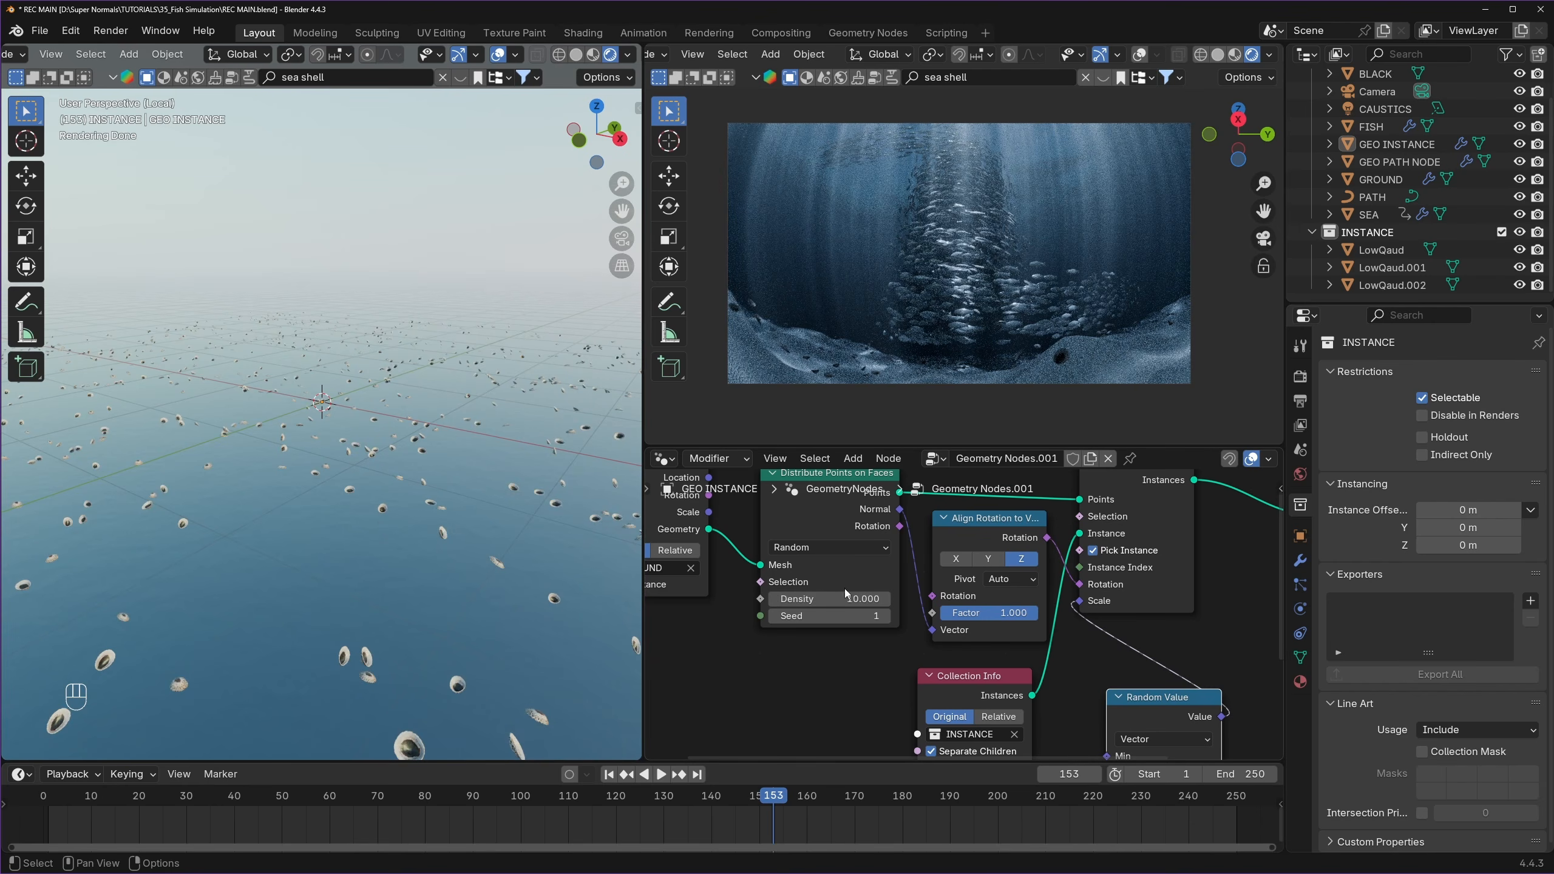
pyautogui.click(845, 597)
pyautogui.write('5')
pyautogui.press('Return')
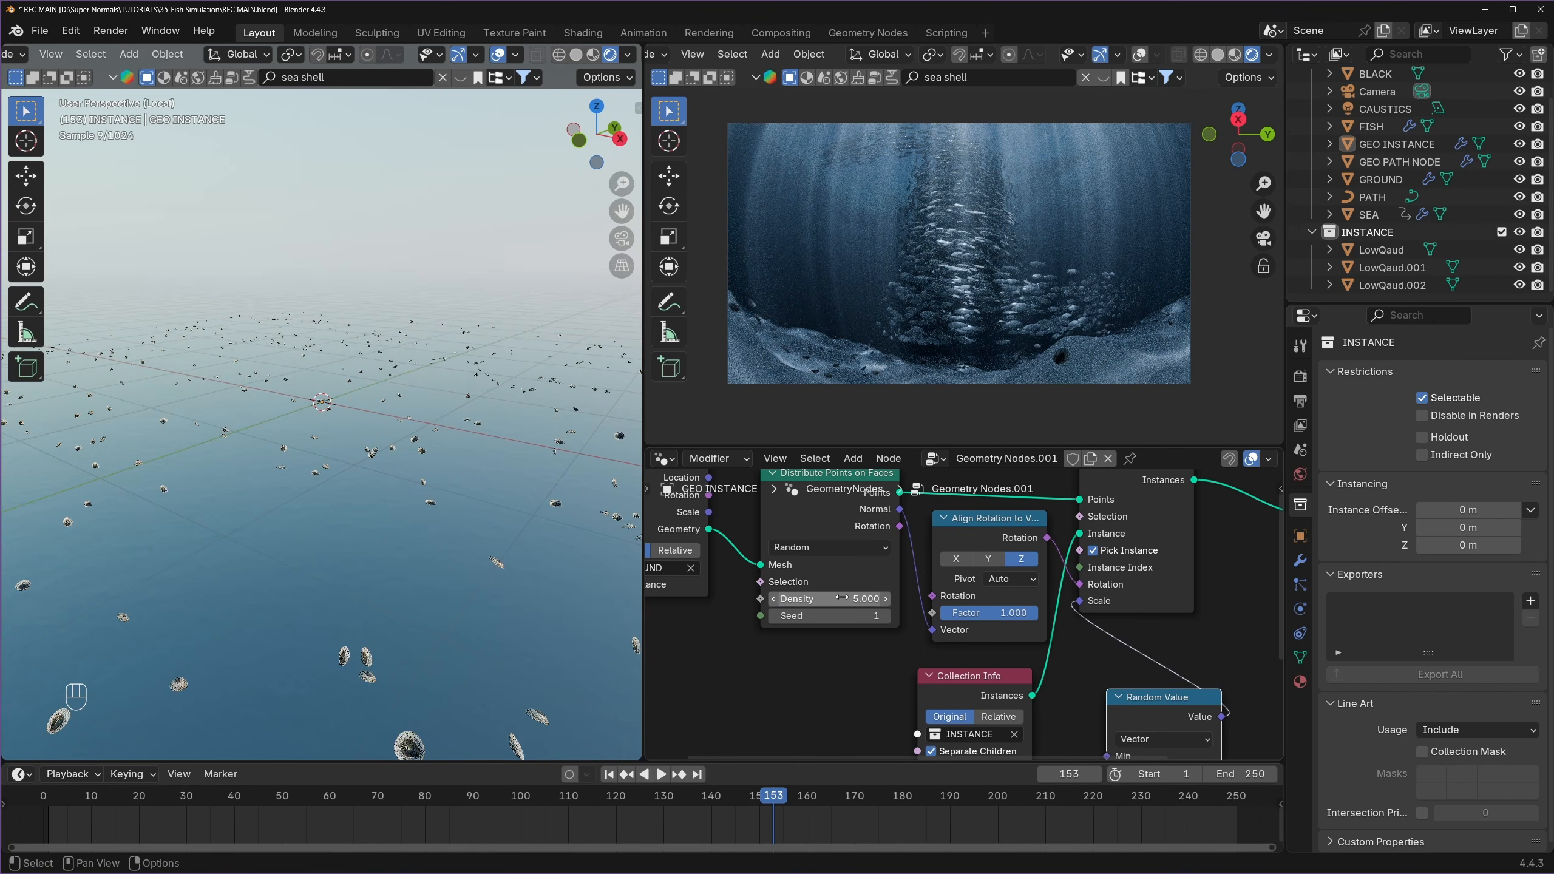
pyautogui.hotkey('ctrl', 's')
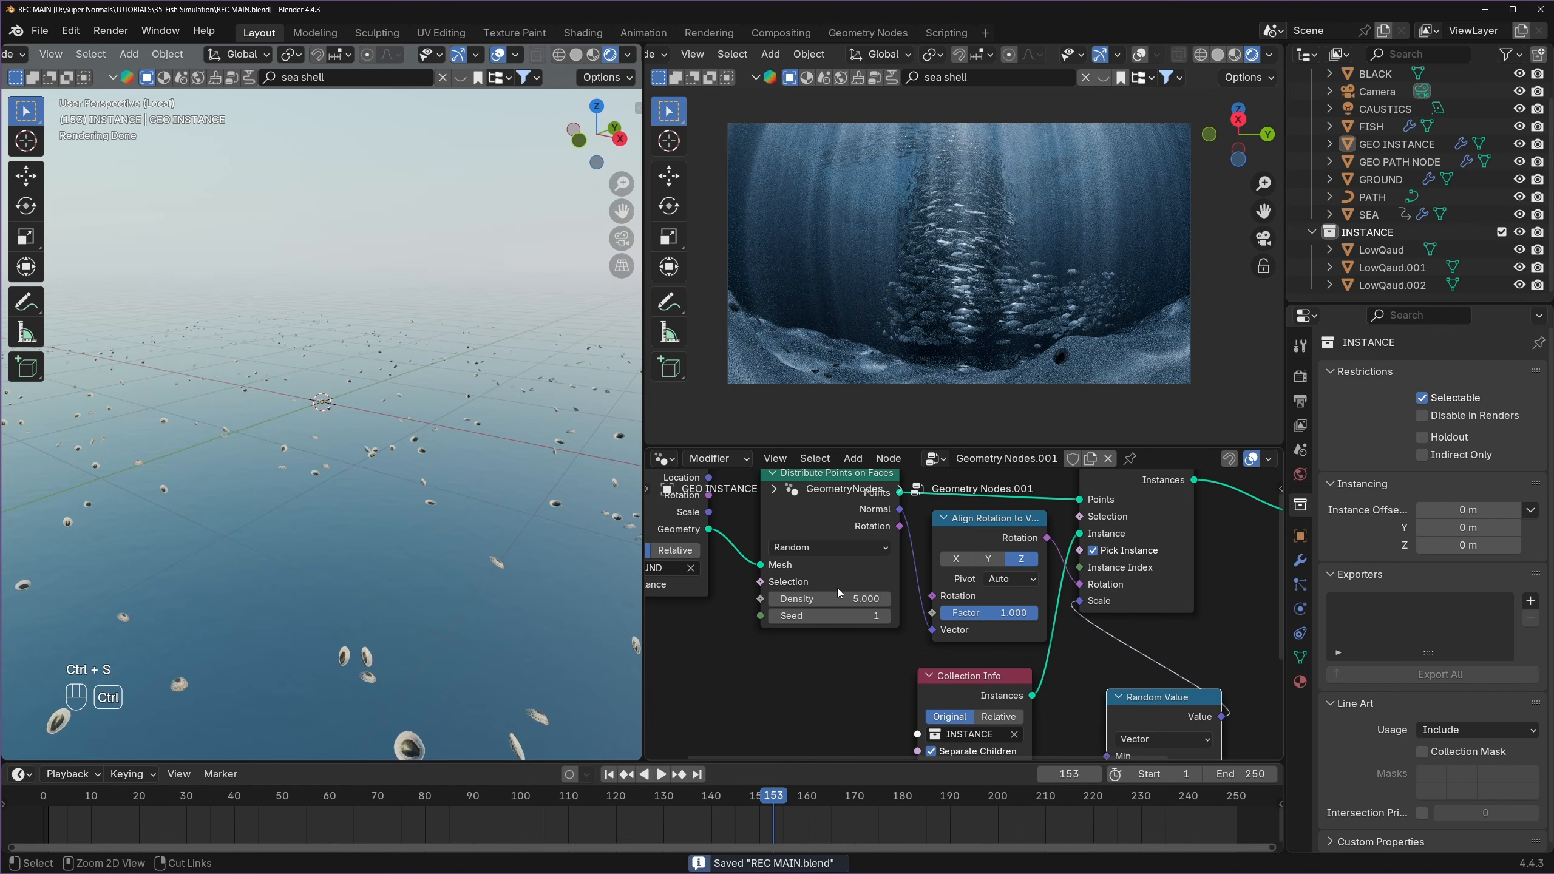
# - Select the three source sea shells near the origin and move them down about 0.007 m along global Z
pyautogui.scroll(4, 353, 479)
pyautogui.keyDown('shift'); pyautogui.moveTo(354, 411); pyautogui.dragTo(377, 329, button='middle'); pyautogui.keyUp('shift')
pyautogui.scroll(3, 359, 529)
pyautogui.click(340, 498)
pyautogui.keyDown('shift'); pyautogui.click(340, 534); pyautogui.keyUp('shift')
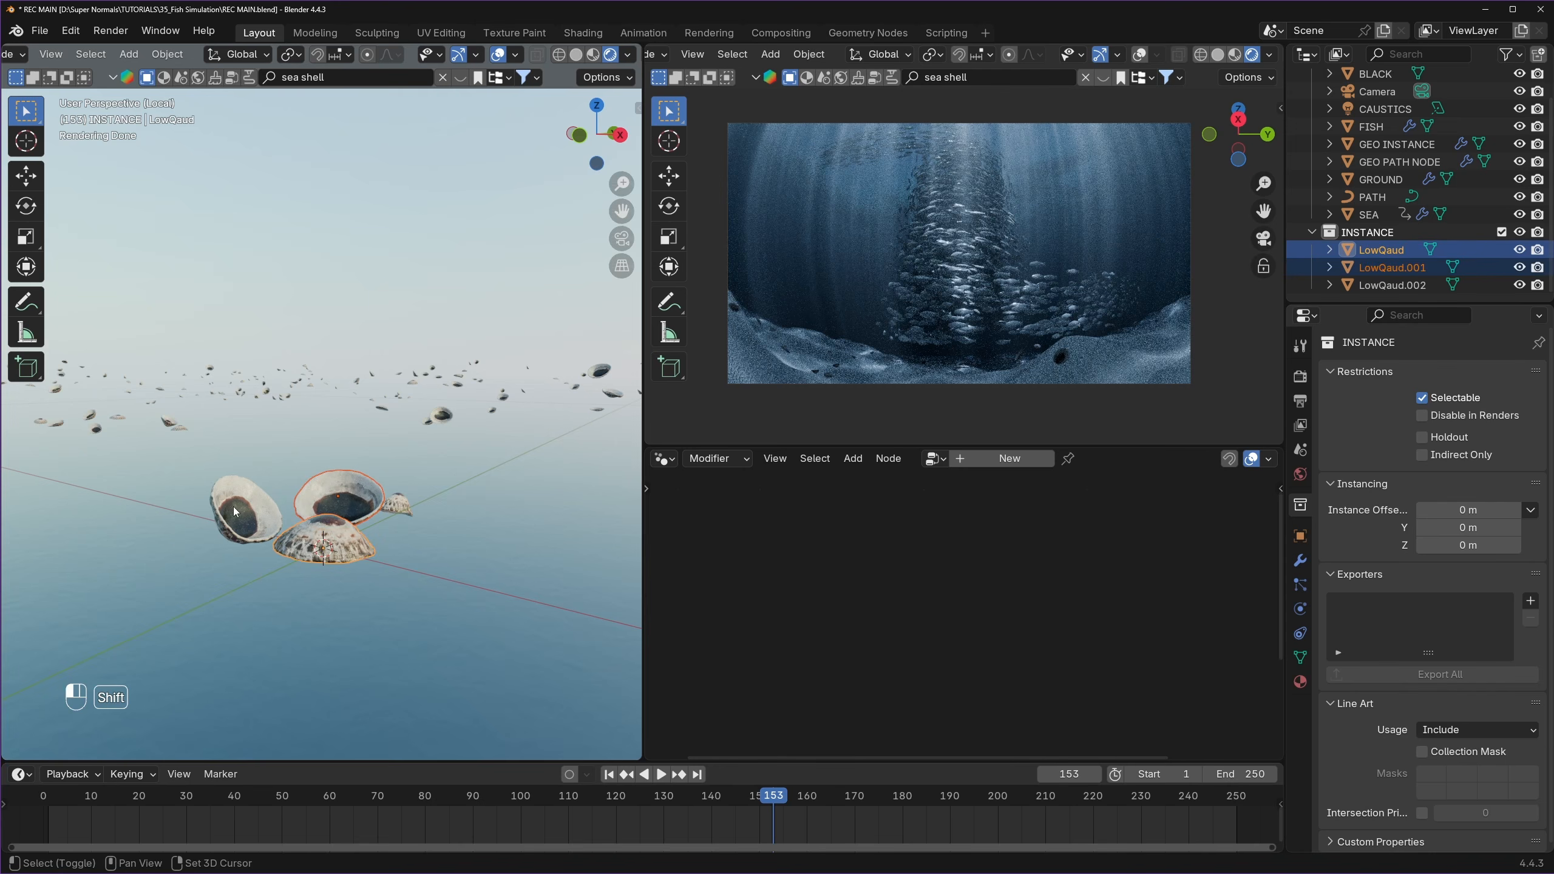
pyautogui.keyDown('shift'); pyautogui.click(245, 514); pyautogui.keyUp('shift')
pyautogui.press('g')
pyautogui.press('z')
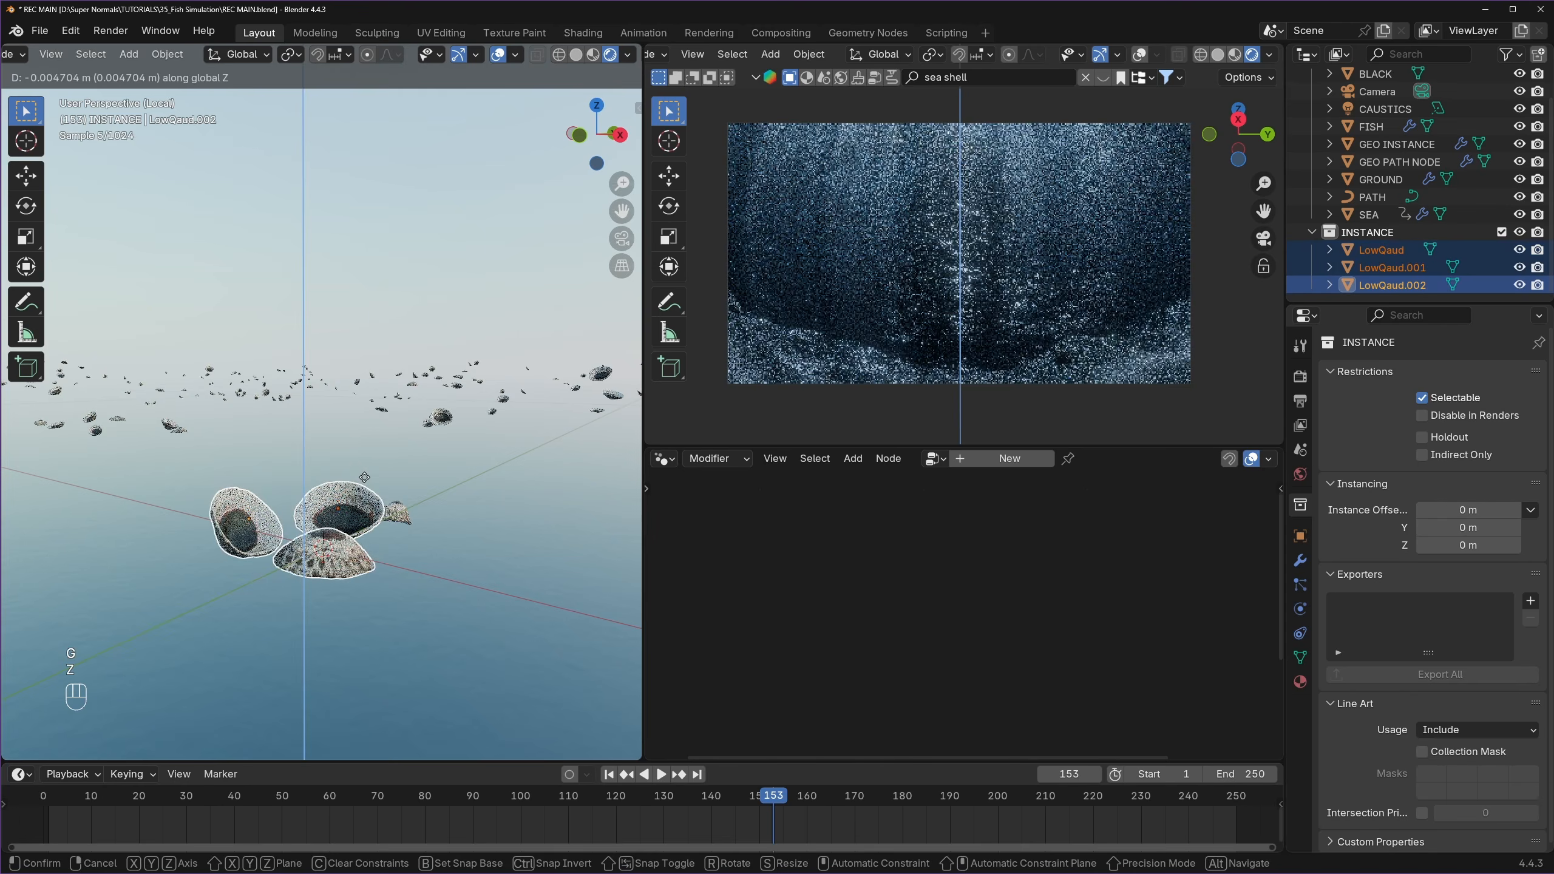
pyautogui.click(365, 484)
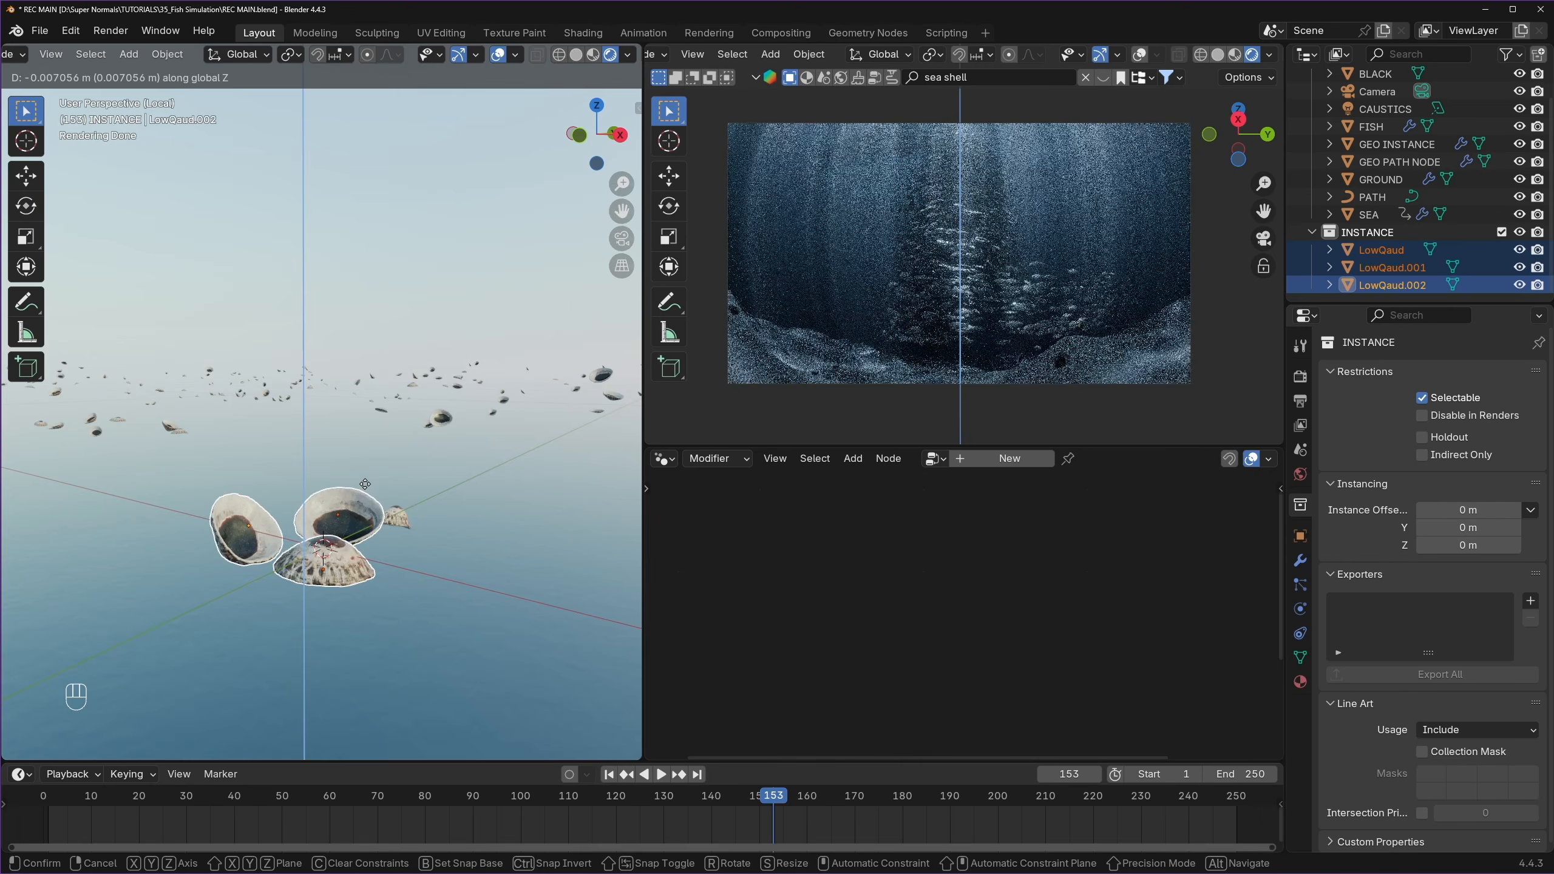
# - Save the file, leave local view, and select the scattered GEO INSTANCE shells on the seabed
pyautogui.click(437, 428)
pyautogui.hotkey('ctrl', 's')
pyautogui.press('/')
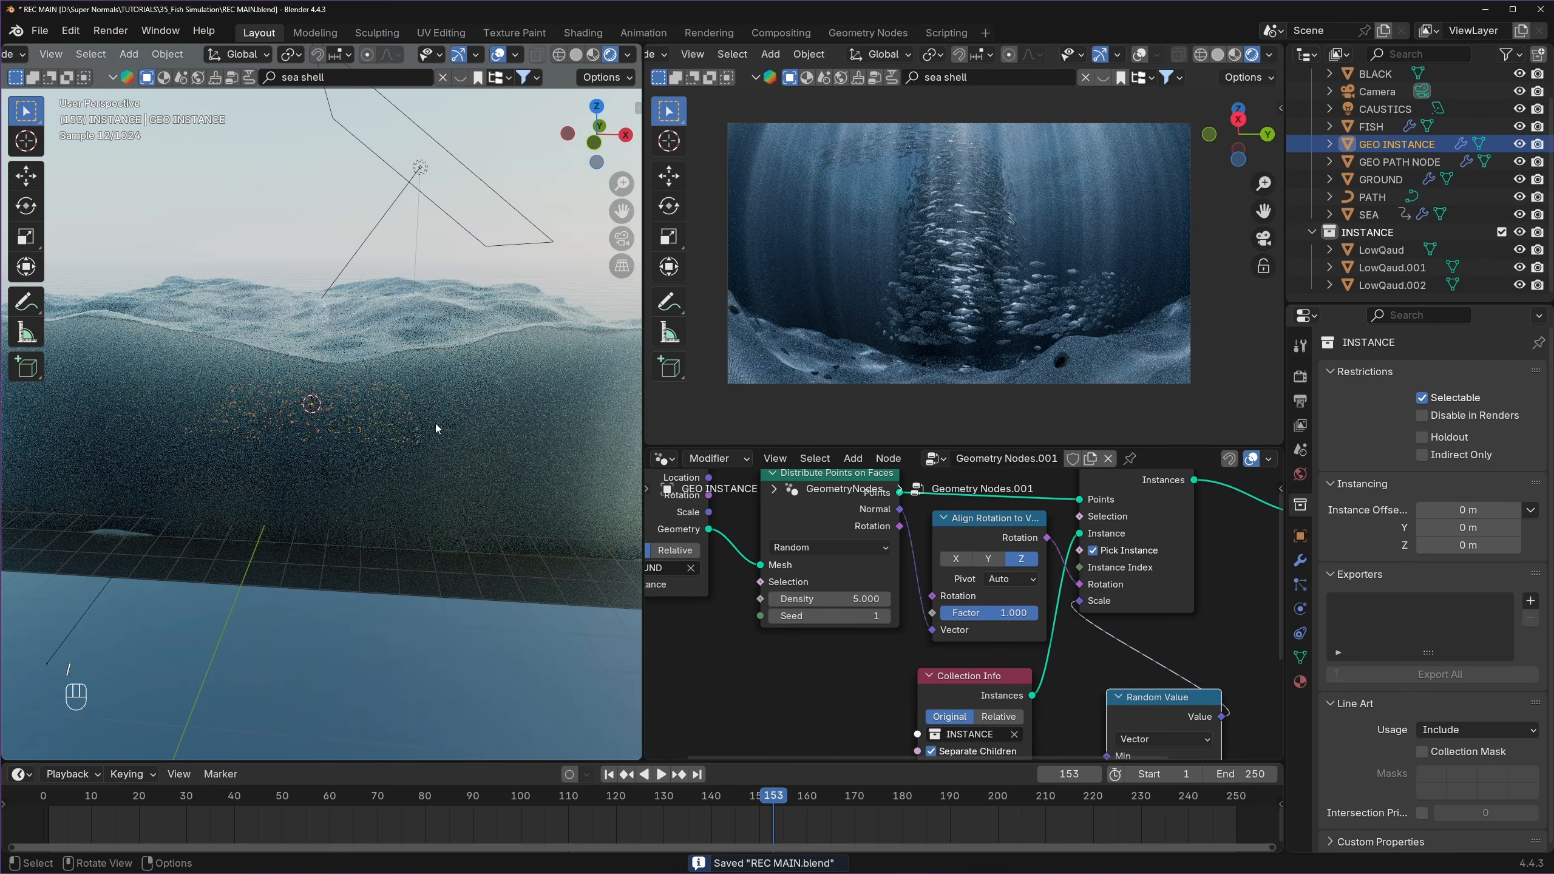
pyautogui.moveTo(435, 426); pyautogui.dragTo(391, 484, button='middle')
pyautogui.click(515, 379)
pyautogui.click(421, 497)
pyautogui.scroll(-2, 968, 630)
# - Switch the INSTANCE Collection Info and the GROUND Object Info nodes to Relative, and save the file
pyautogui.moveTo(968, 635); pyautogui.dragTo(948, 606, button='middle')
pyautogui.scroll(5, 973, 631)
pyautogui.click(969, 673)
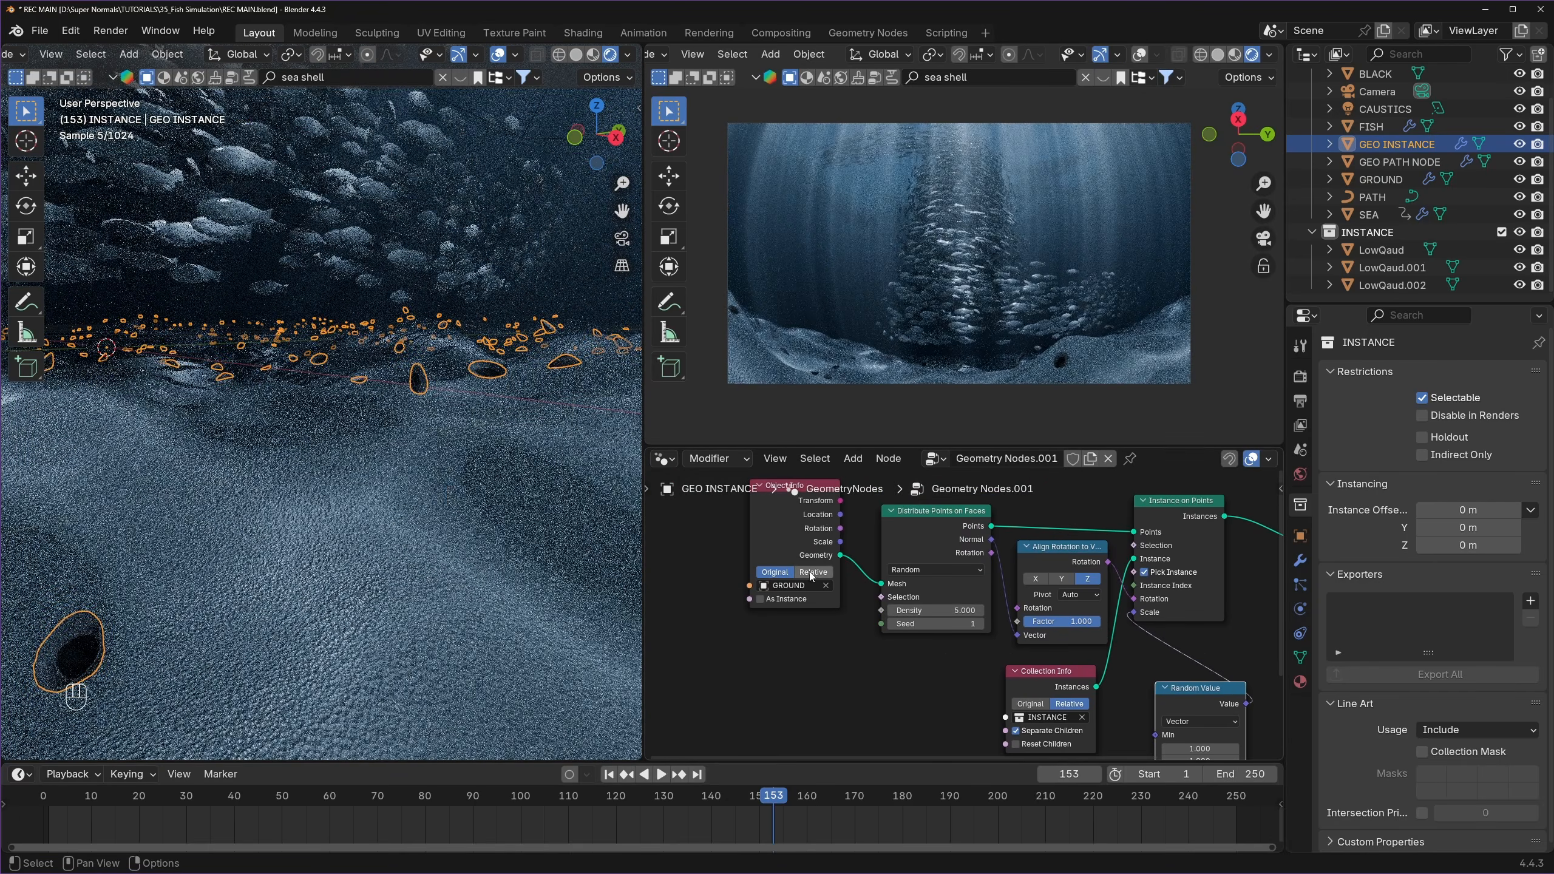
pyautogui.click(812, 572)
pyautogui.moveTo(581, 539); pyautogui.dragTo(517, 448, button='middle')
pyautogui.click(560, 302)
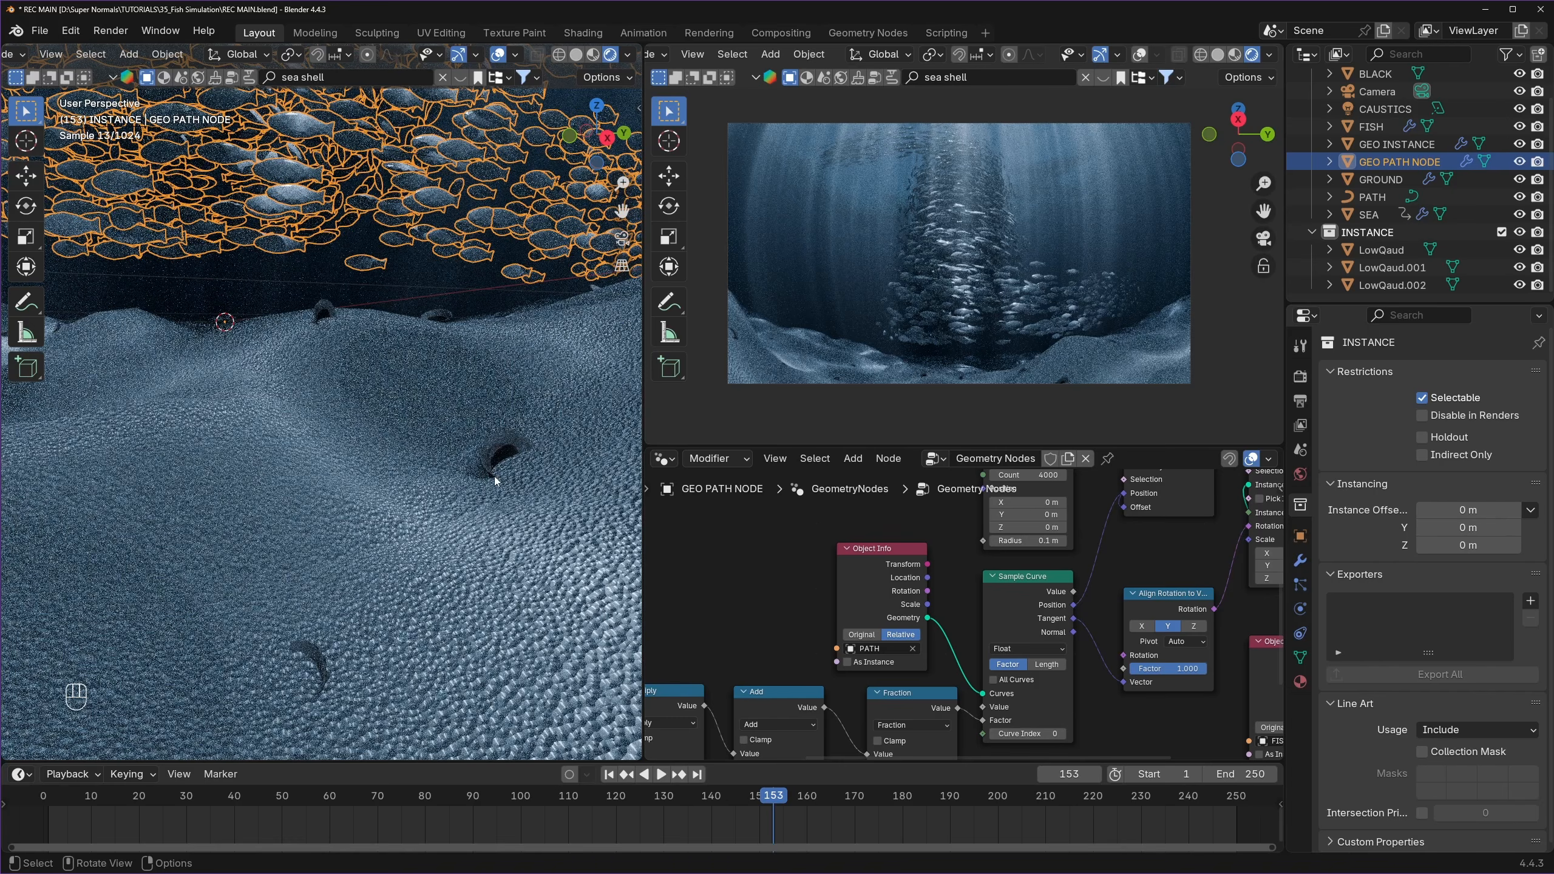
pyautogui.hotkey('ctrl', 's')
pyautogui.click(465, 510)
pyautogui.moveTo(465, 511); pyautogui.dragTo(1210, 349, button='middle')
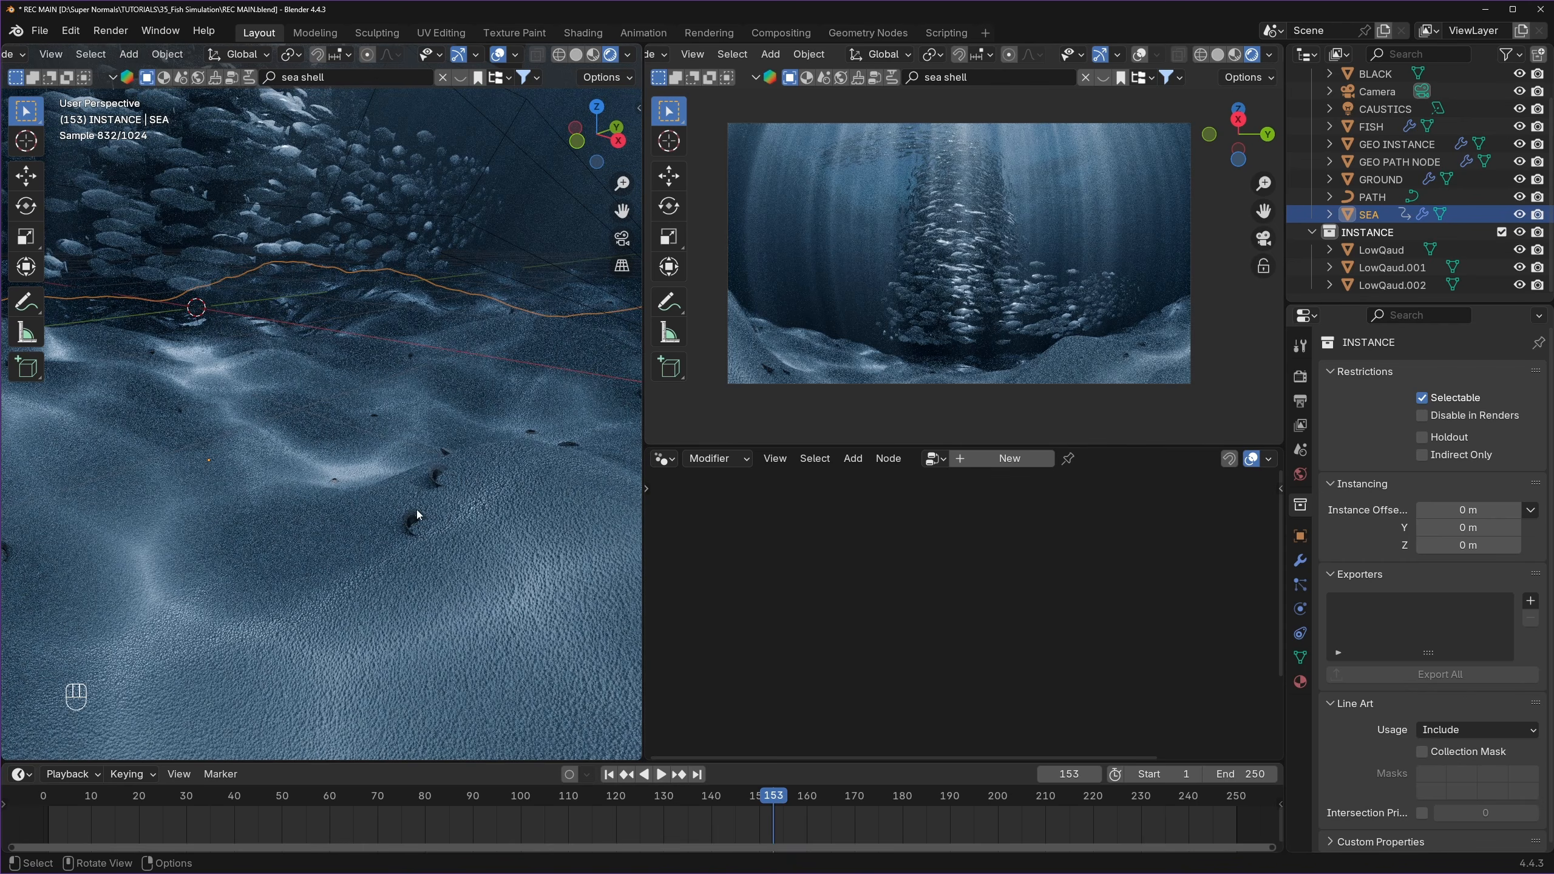
# - Search the asset library for grass
pyautogui.click(343, 77)
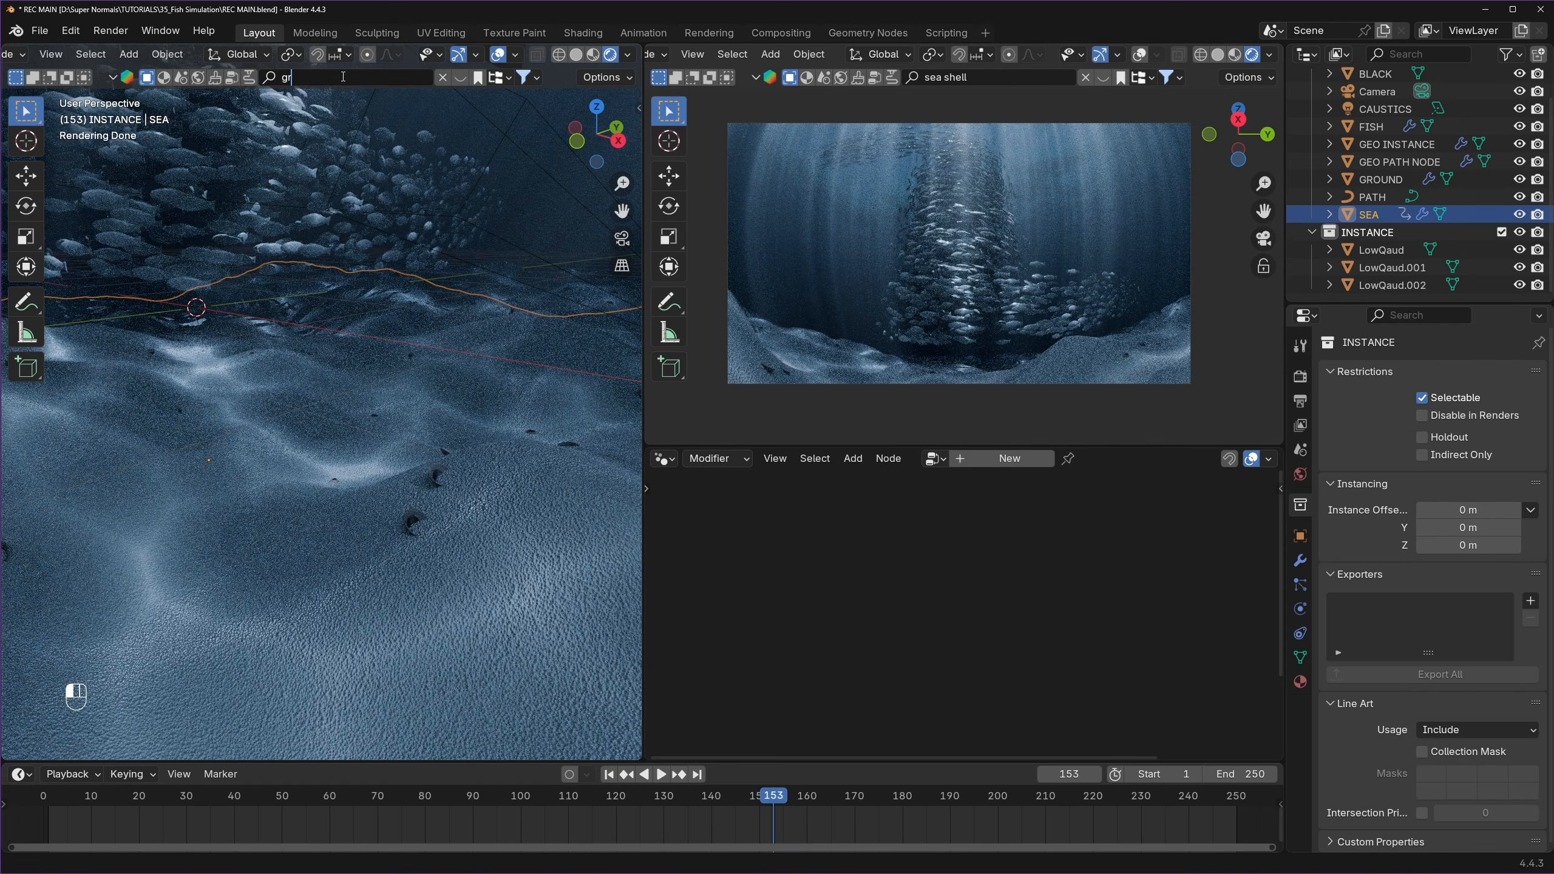
pyautogui.write('grass')
pyautogui.press('Return')
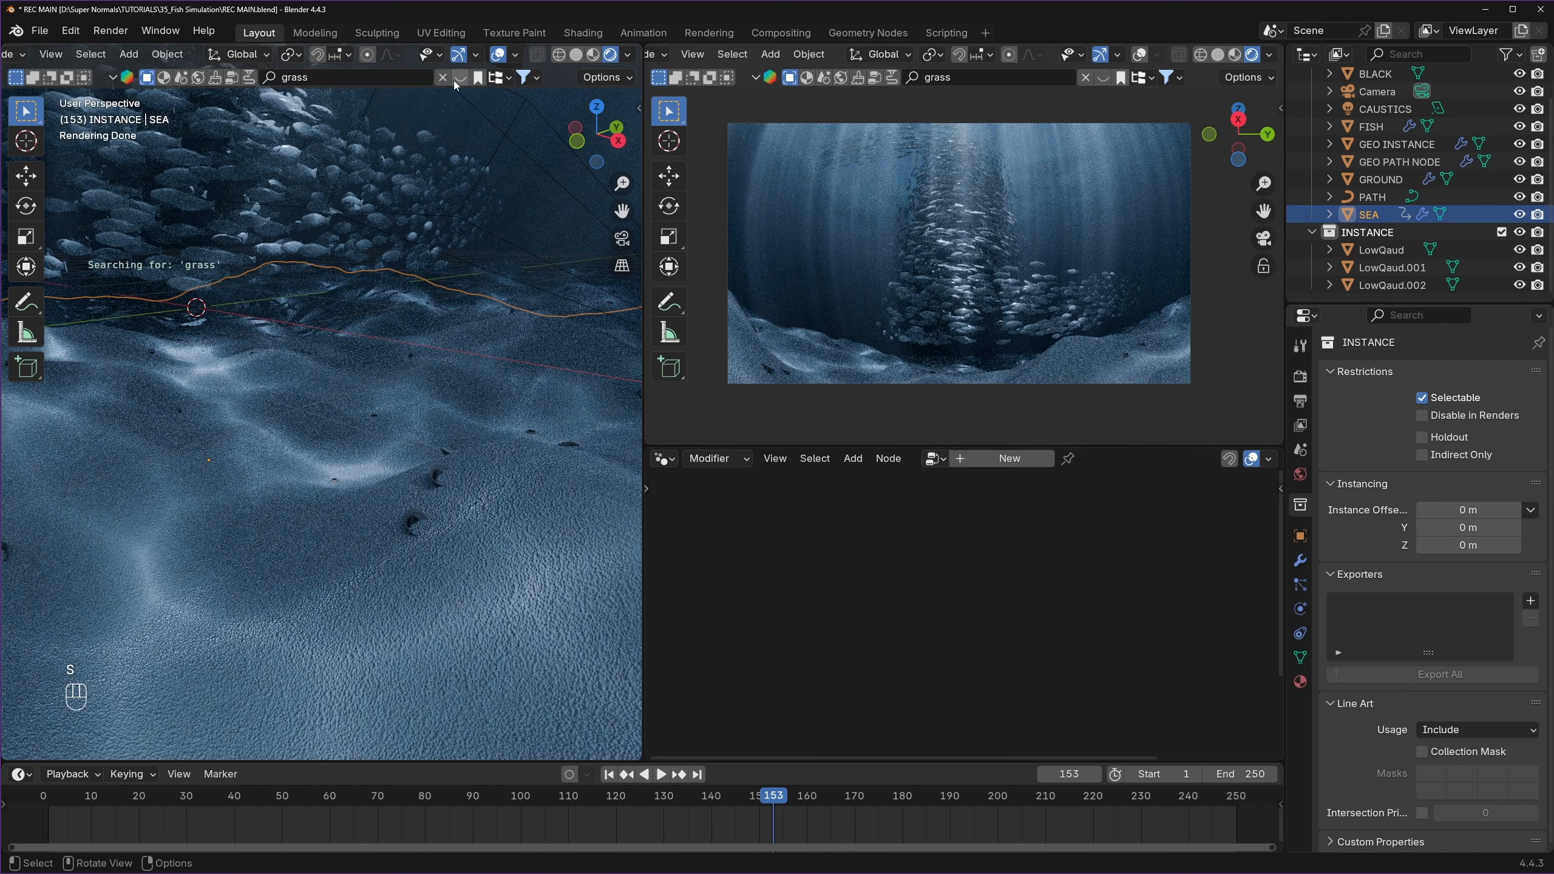
# - Import the High grass clump asset into the INSTANCE collection and isolate it in local view
pyautogui.moveTo(366, 260); pyautogui.dragTo(342, 476)
pyautogui.scroll(-3, 344, 475)
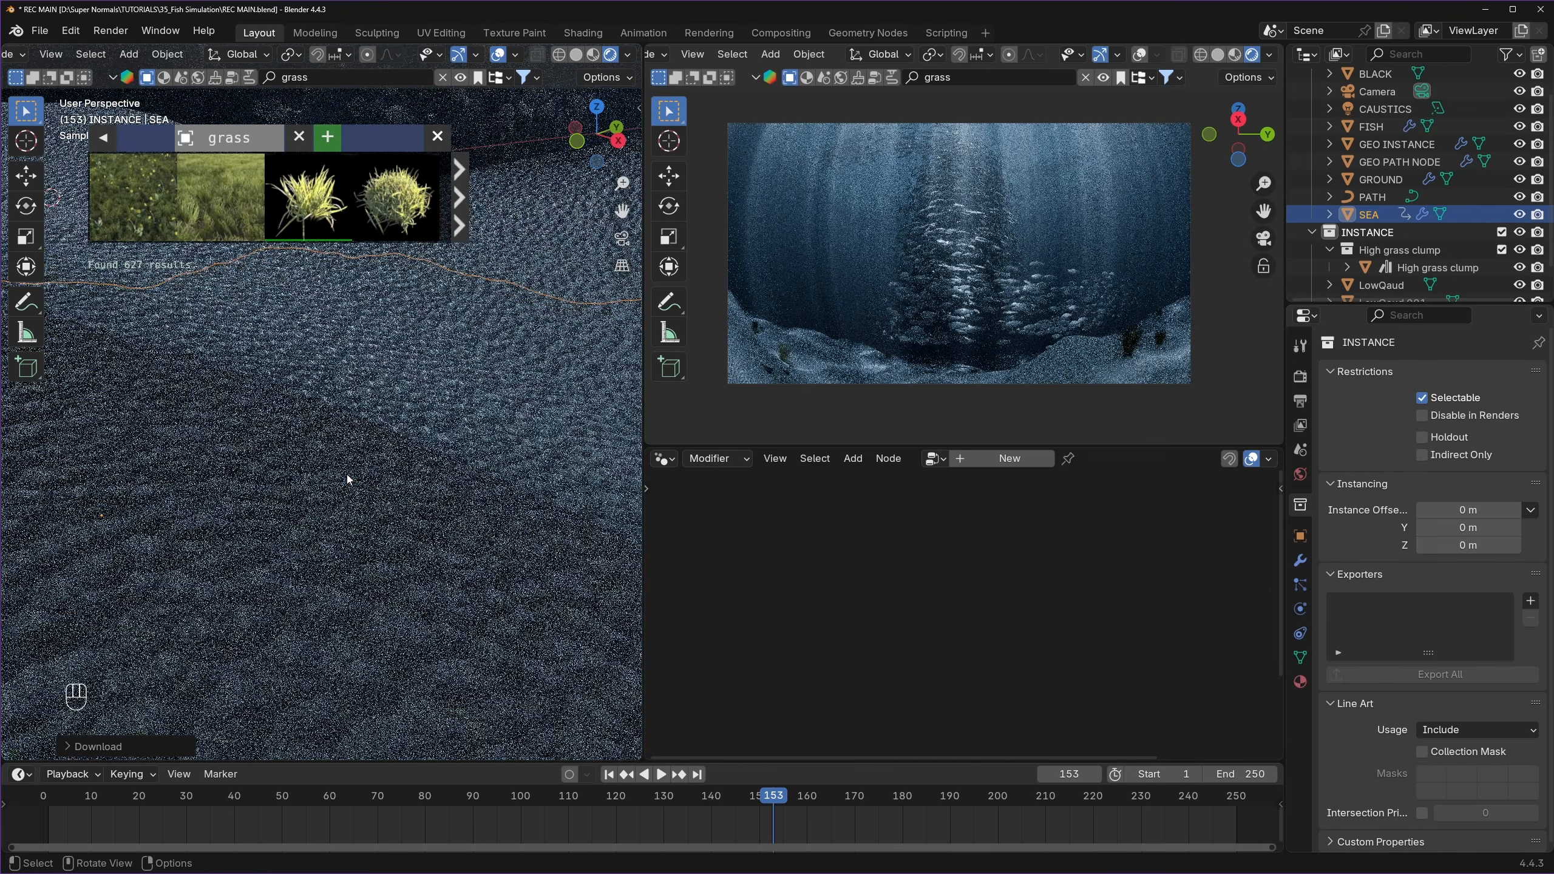
pyautogui.scroll(2, 347, 475)
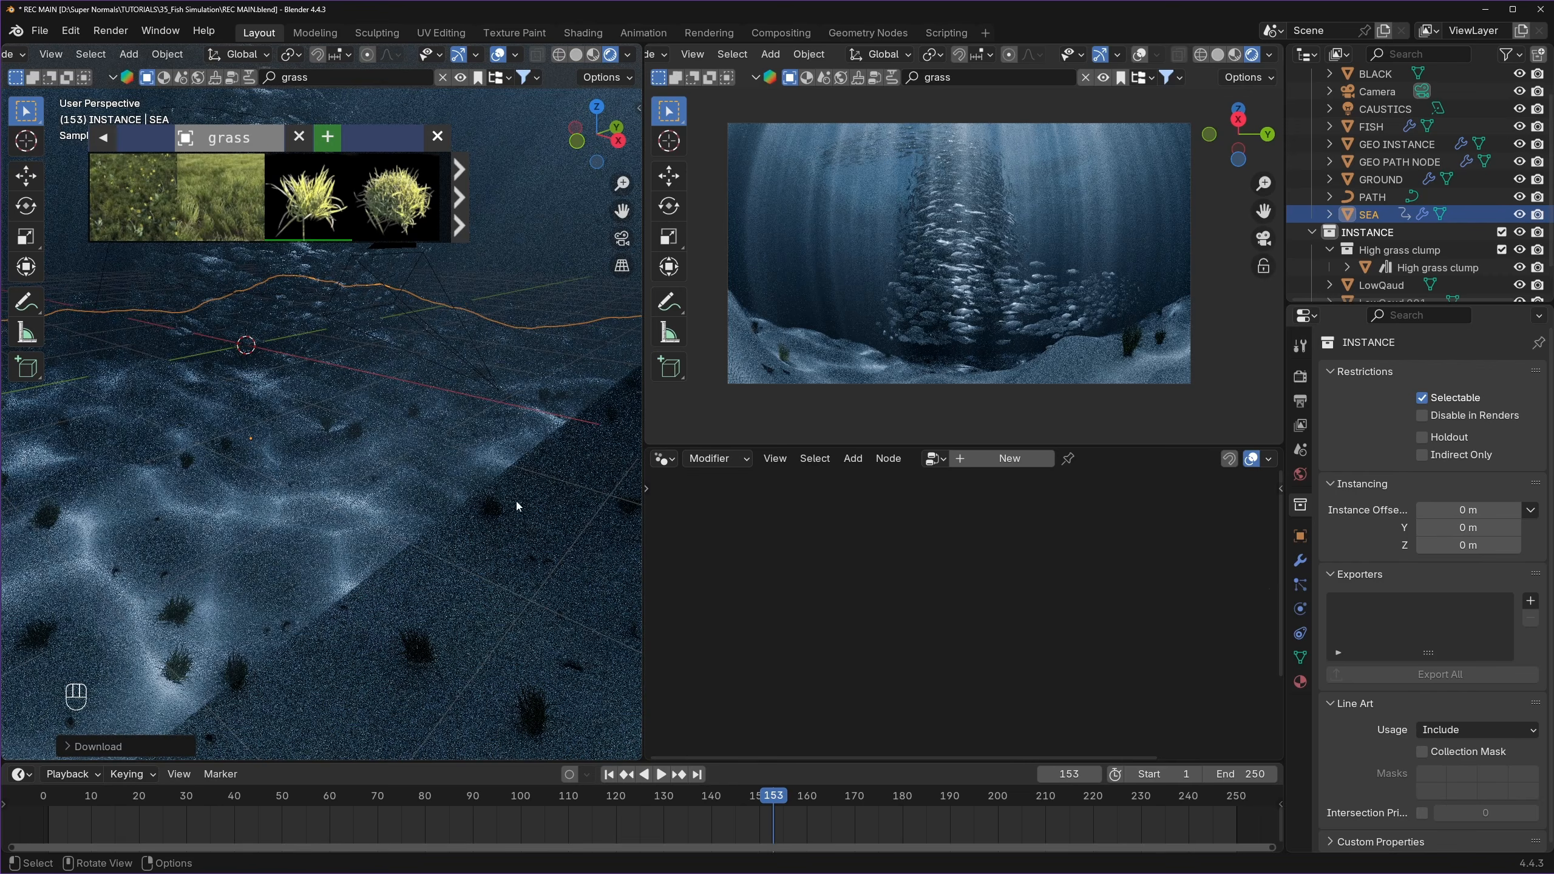
pyautogui.moveTo(501, 533); pyautogui.dragTo(376, 462, button='middle')
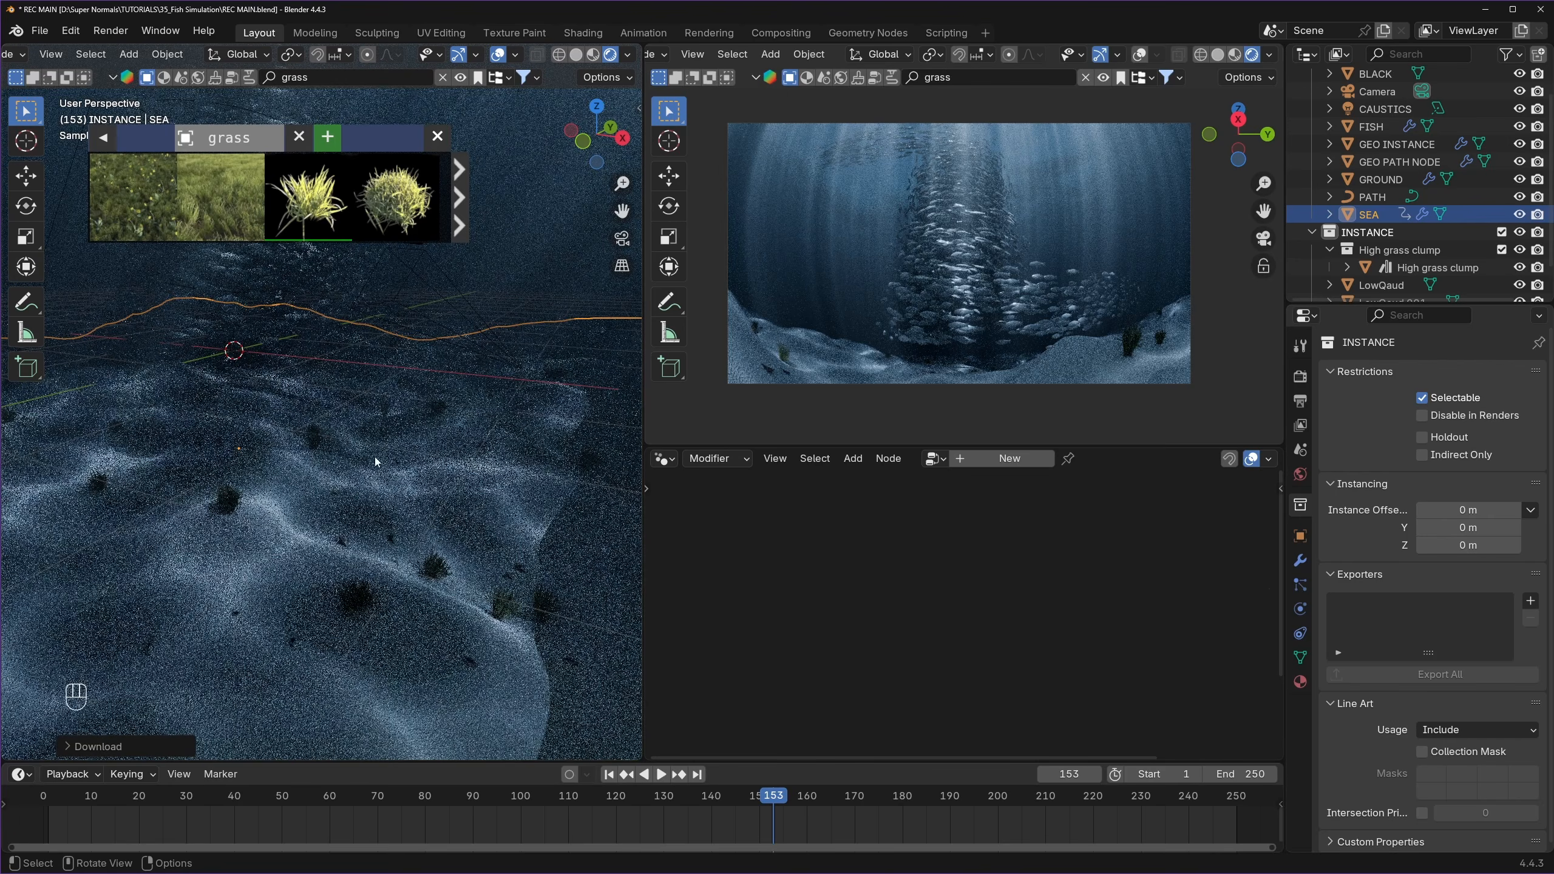
pyautogui.moveTo(298, 507); pyautogui.dragTo(334, 484, button='middle')
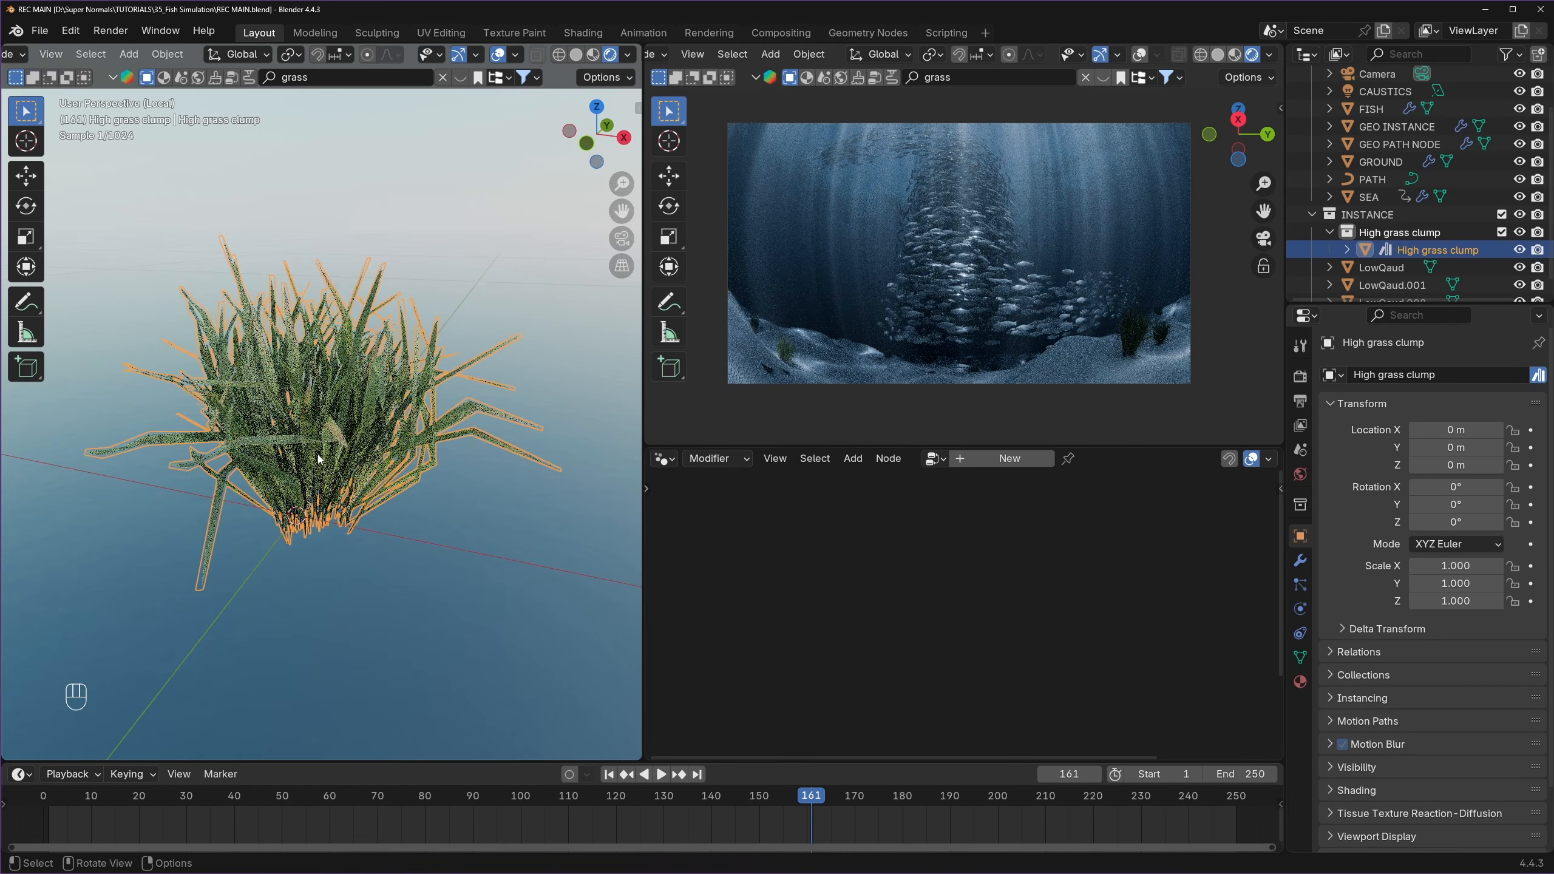
pyautogui.click(325, 401)
pyautogui.click(473, 329)
pyautogui.click(355, 397)
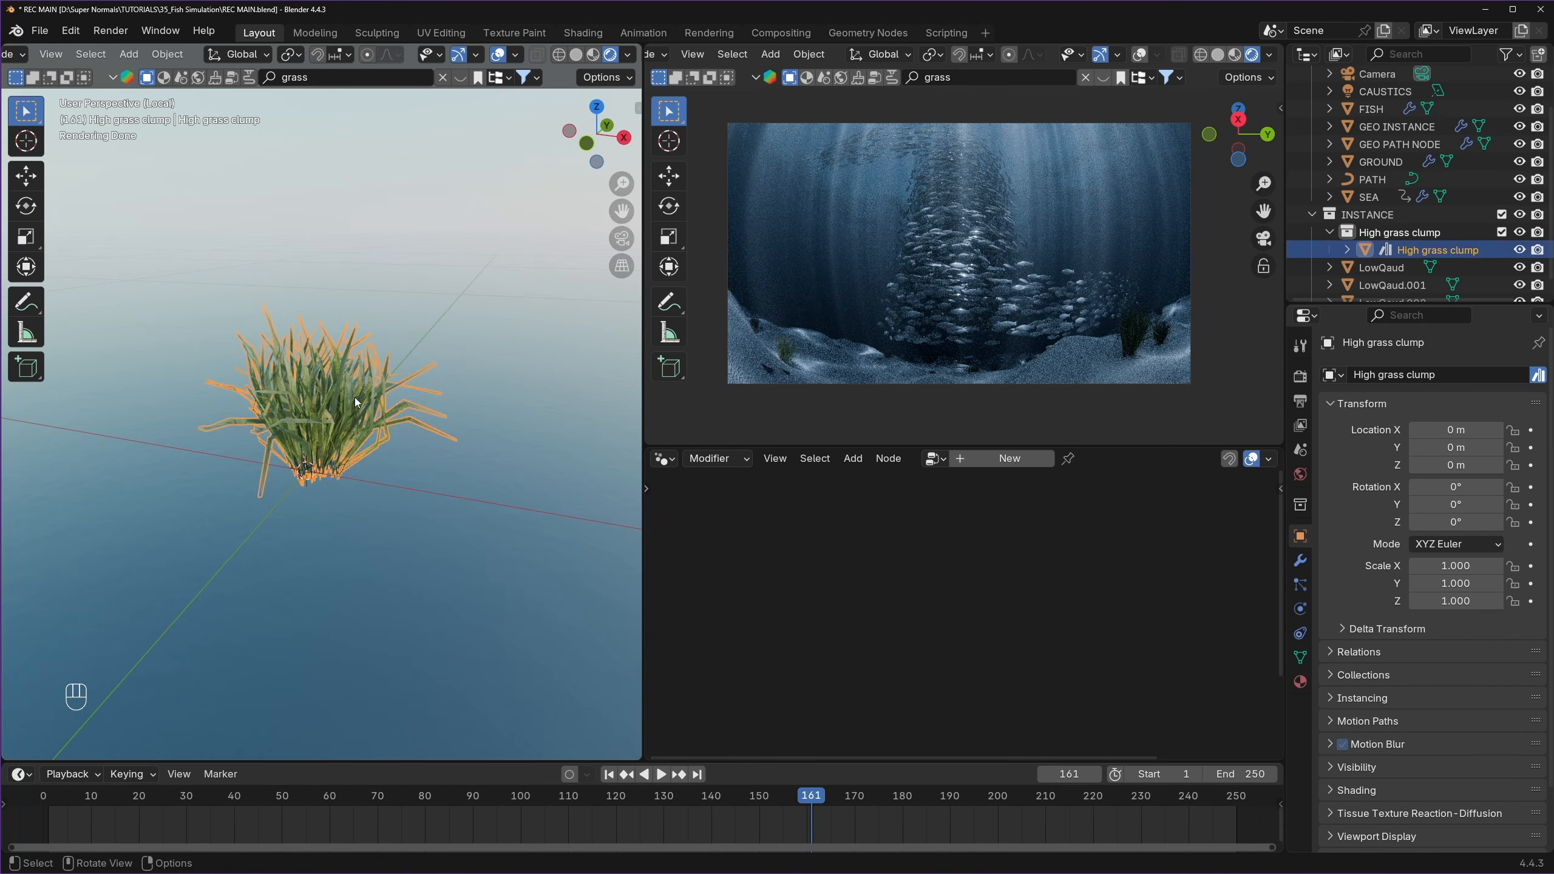
# - Replace the grass clump's Subdivision modifier with a Displace modifier
pyautogui.click(1301, 561)
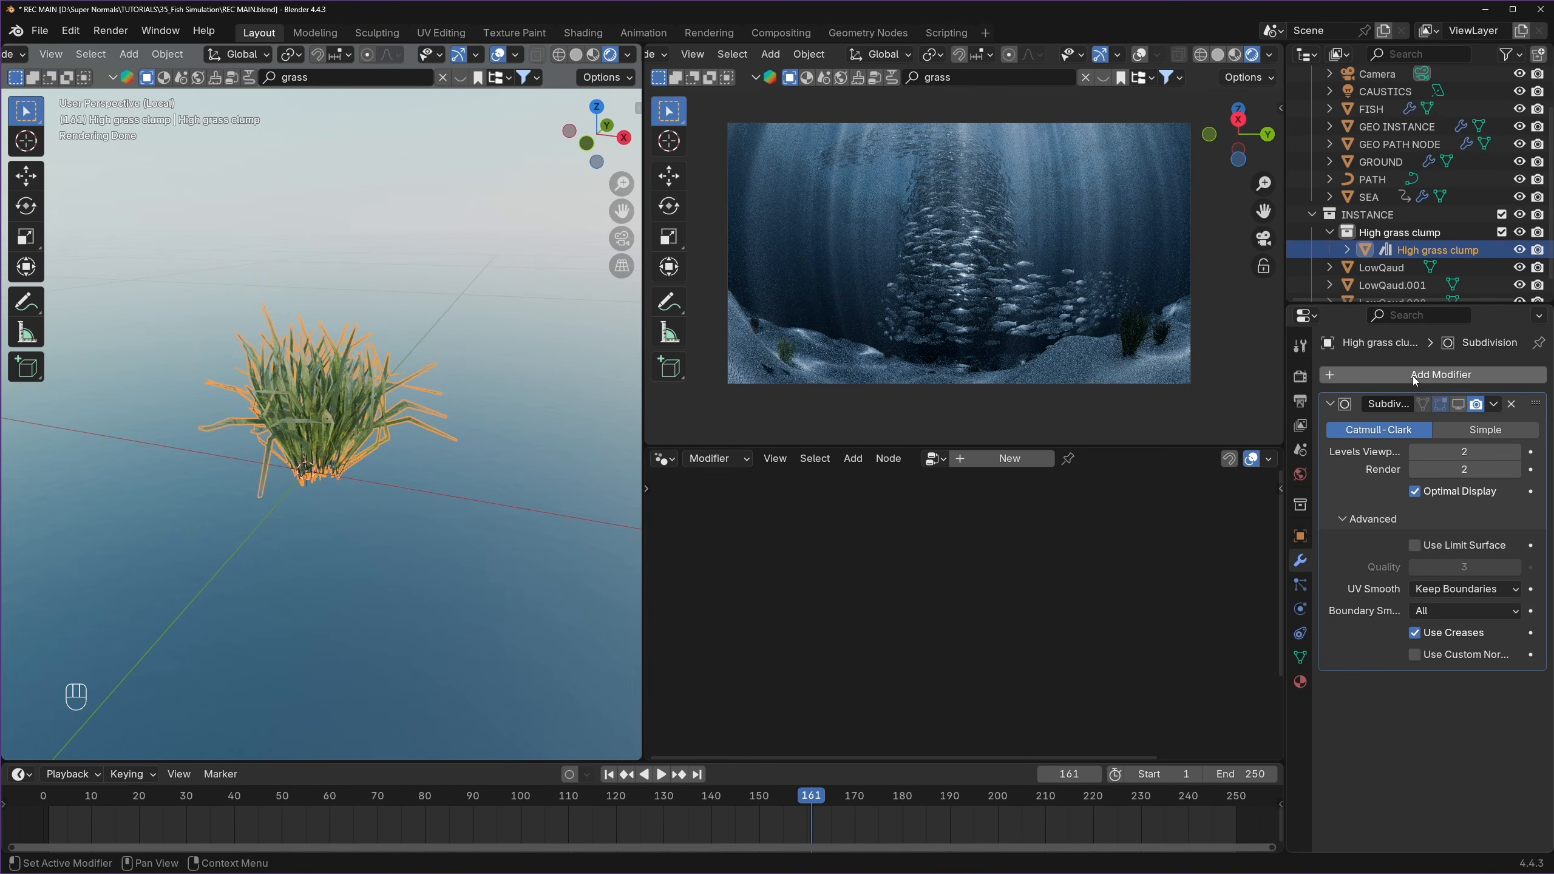
pyautogui.click(1509, 406)
pyautogui.click(1434, 374)
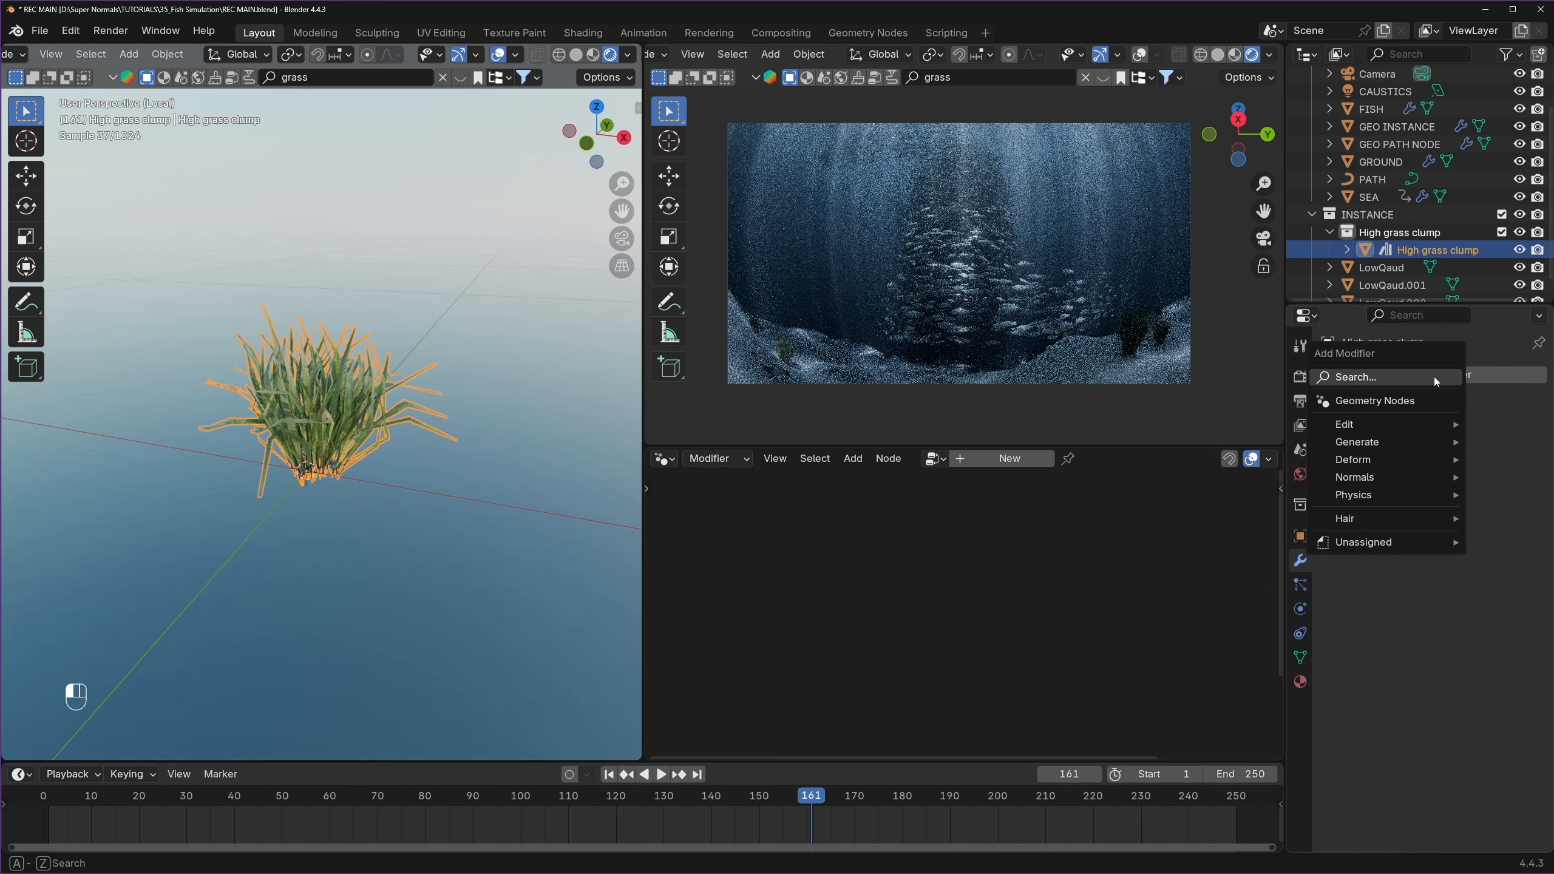
pyautogui.click(1434, 376)
pyautogui.write('dis')
pyautogui.press('Return')
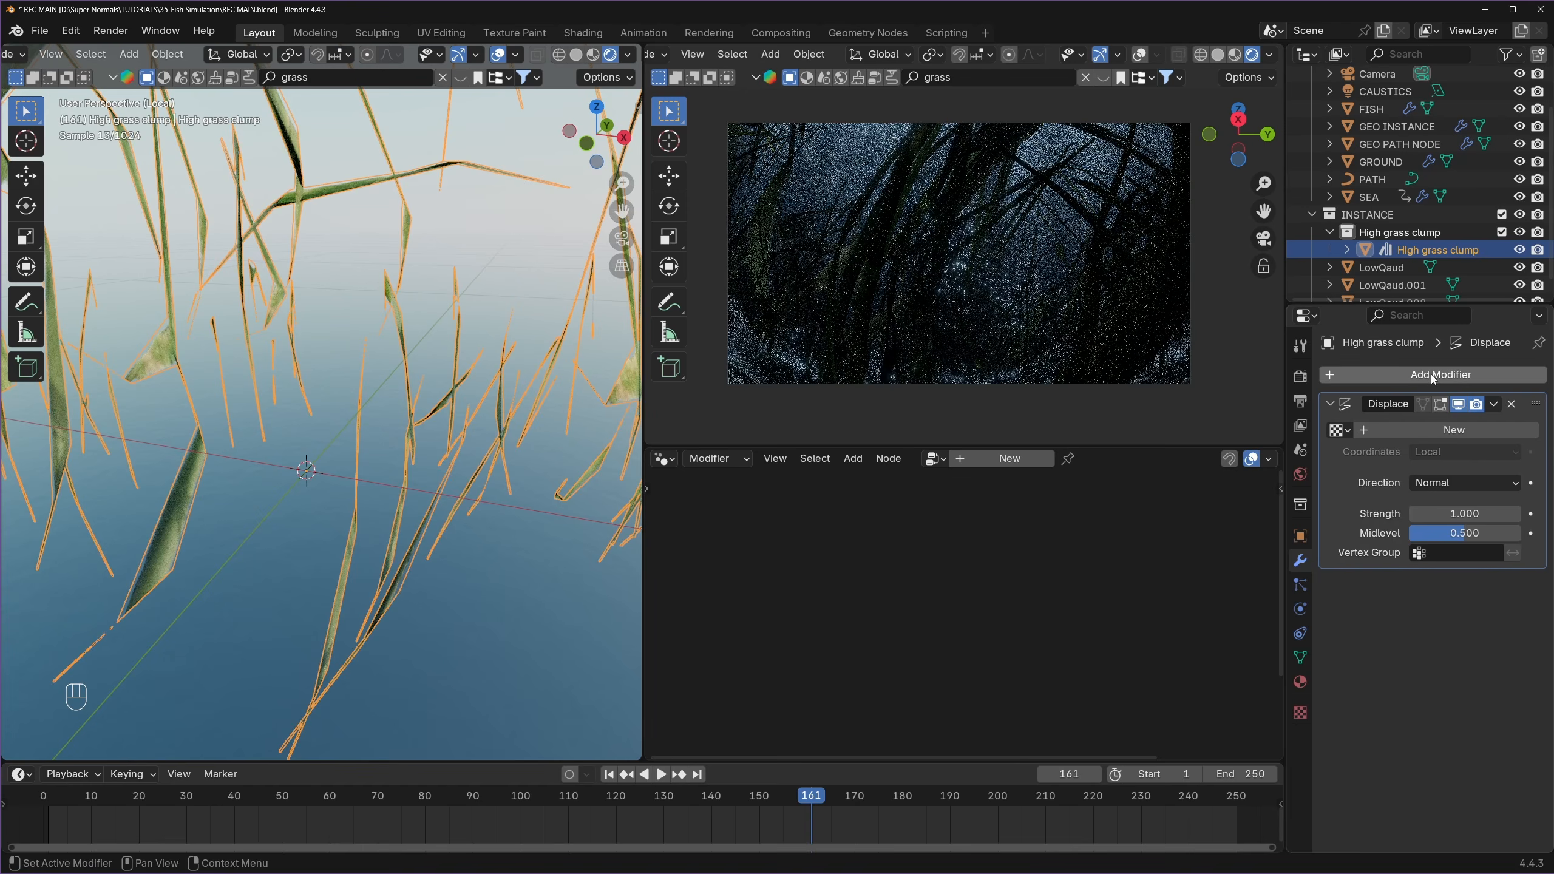
# - Set the grass clump's Displace strength to 0.1 and give it a new texture of type Clouds
pyautogui.doubleClick(1444, 511)
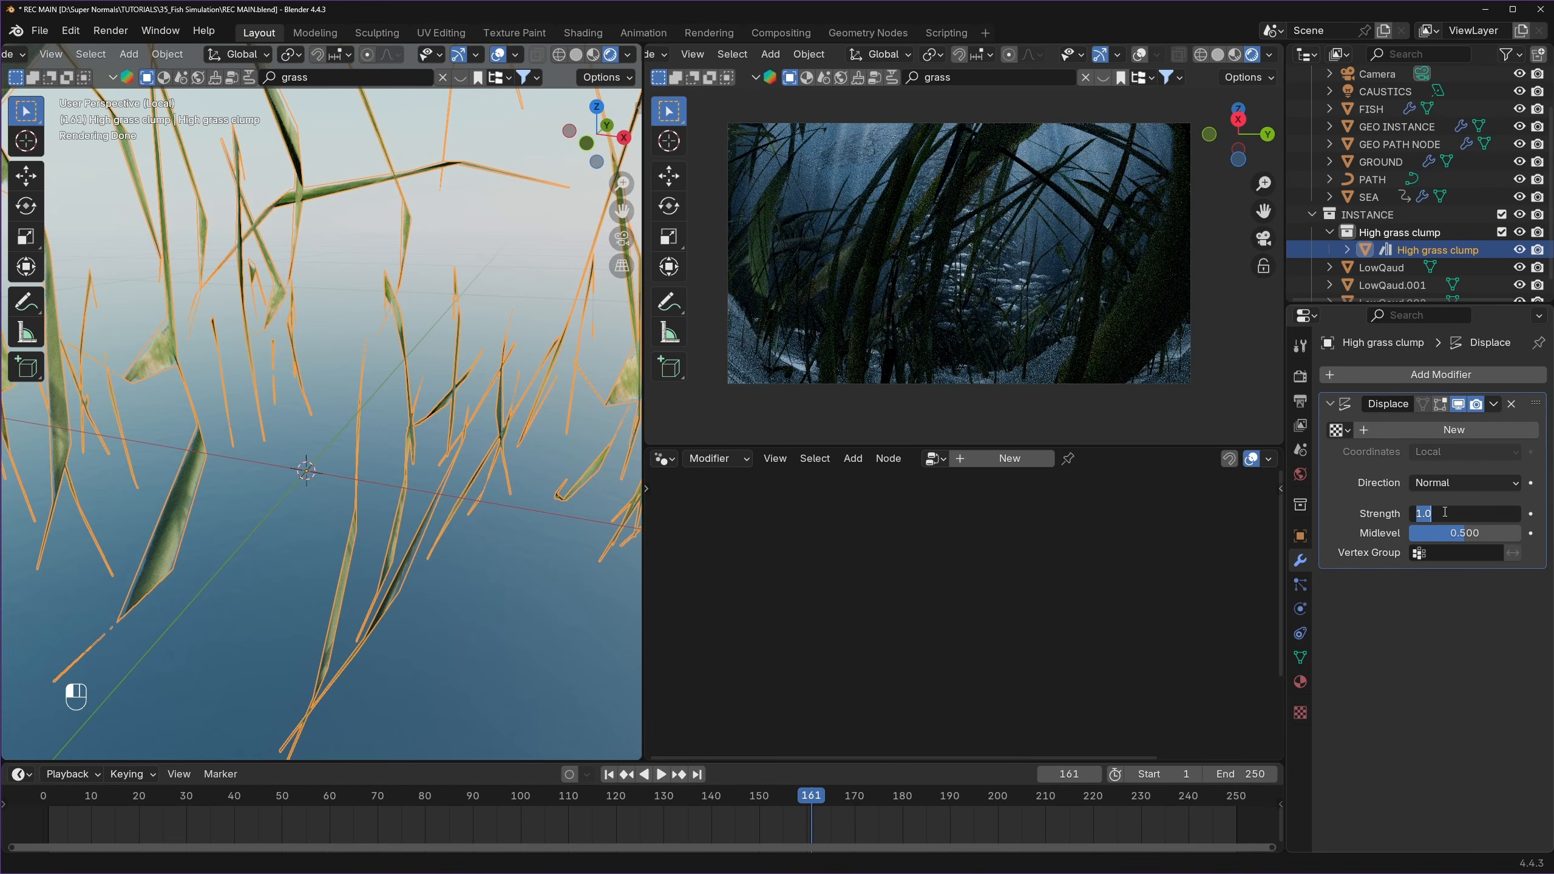
pyautogui.write('0.1')
pyautogui.press('Return')
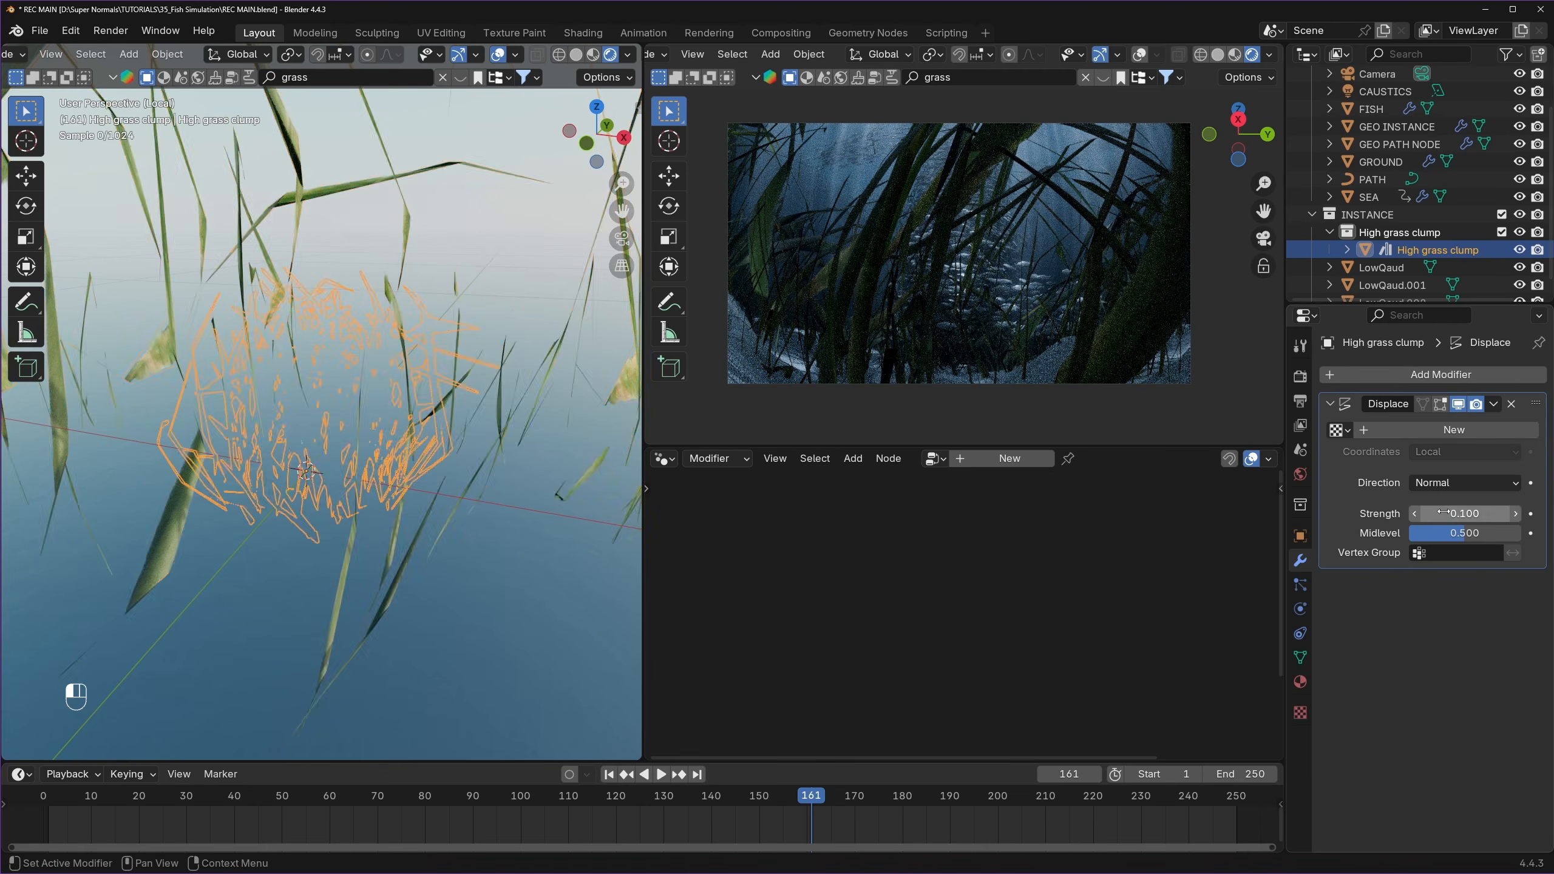
pyautogui.click(1445, 431)
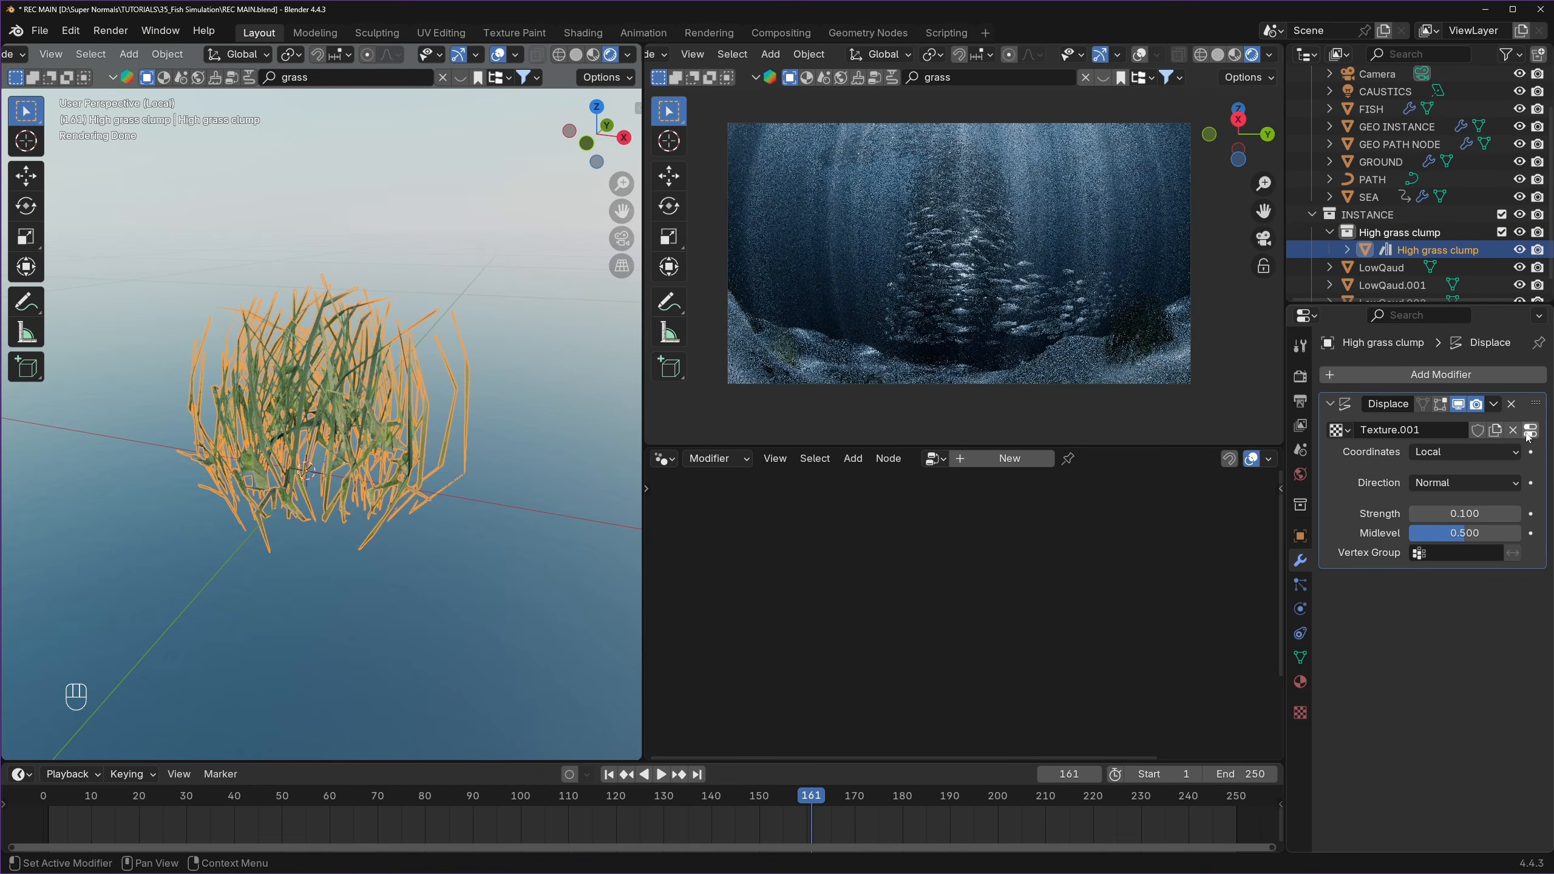
pyautogui.click(1531, 431)
pyautogui.click(1420, 427)
pyautogui.click(1424, 465)
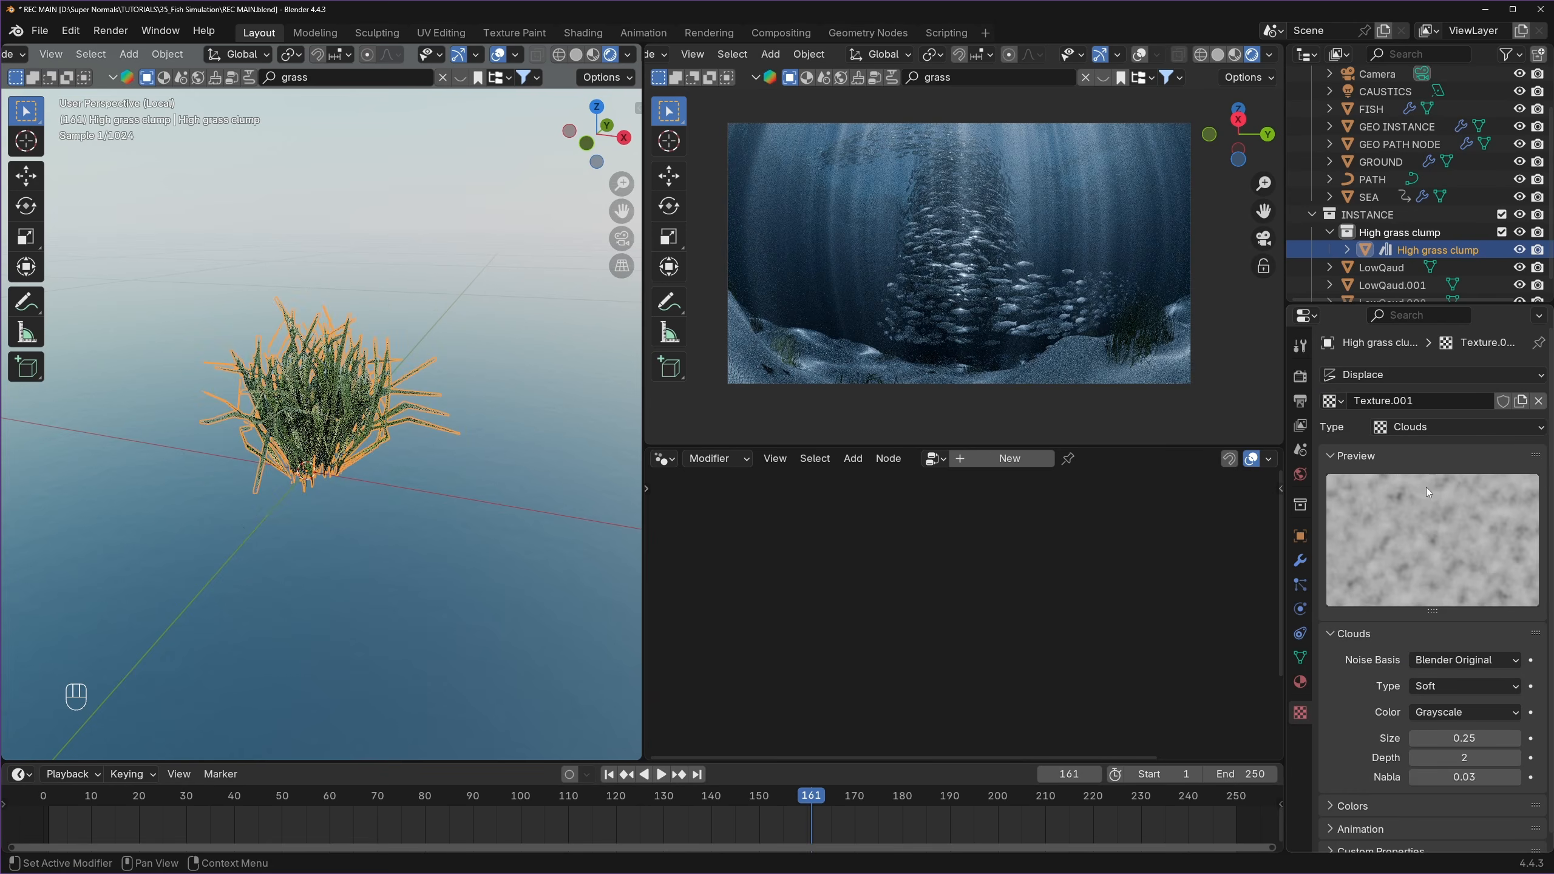
# - Add a plain axes empty at the base of the grass clump
pyautogui.click(439, 487)
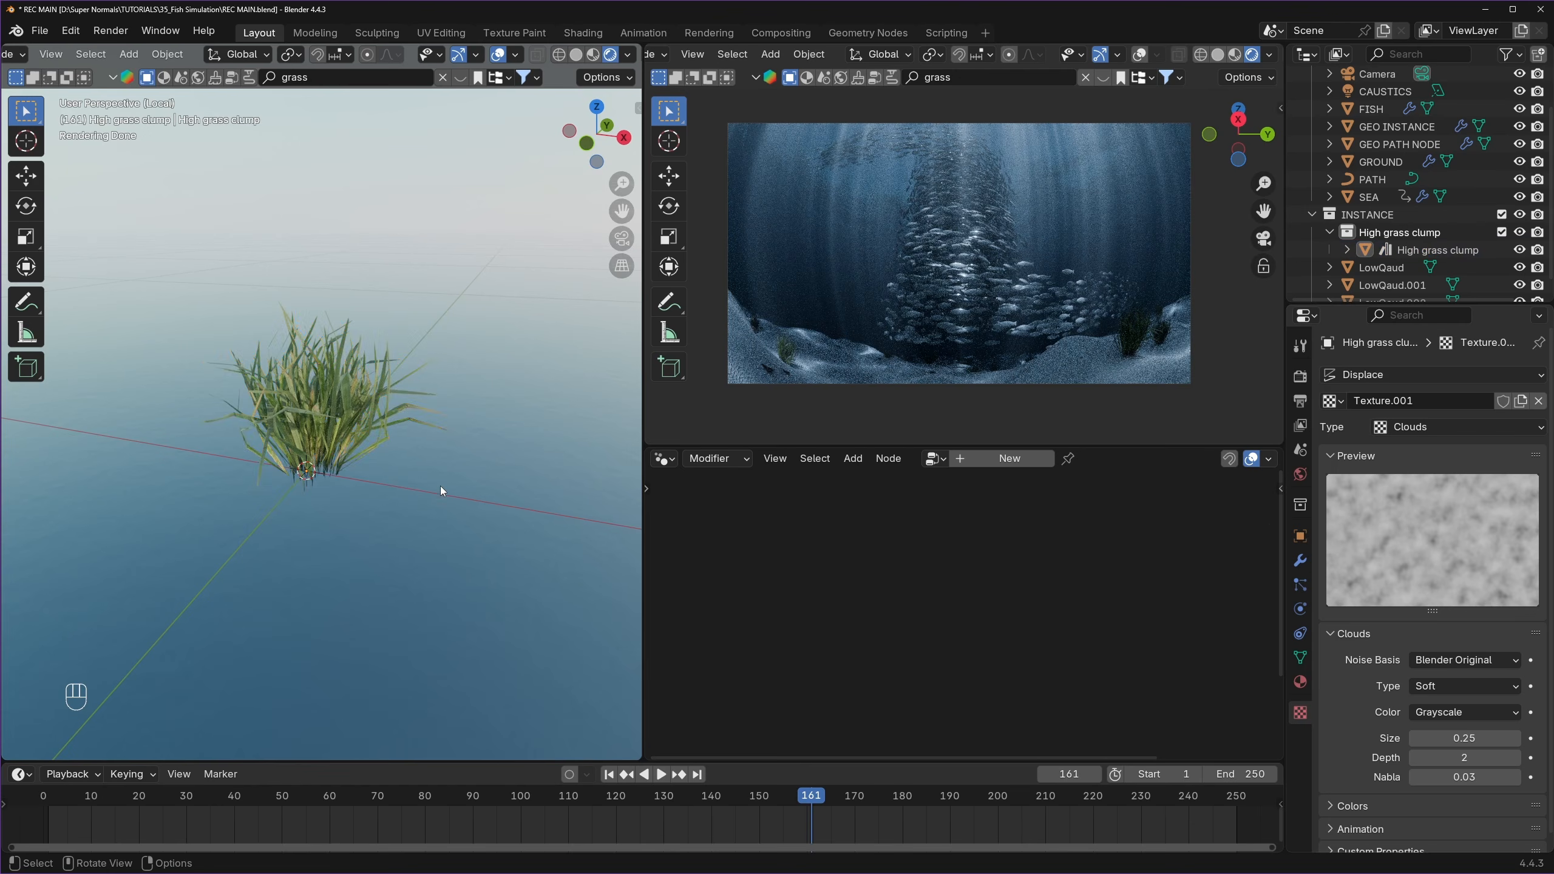
pyautogui.scroll(-1, 437, 459)
pyautogui.hotkey('shift', 'a')
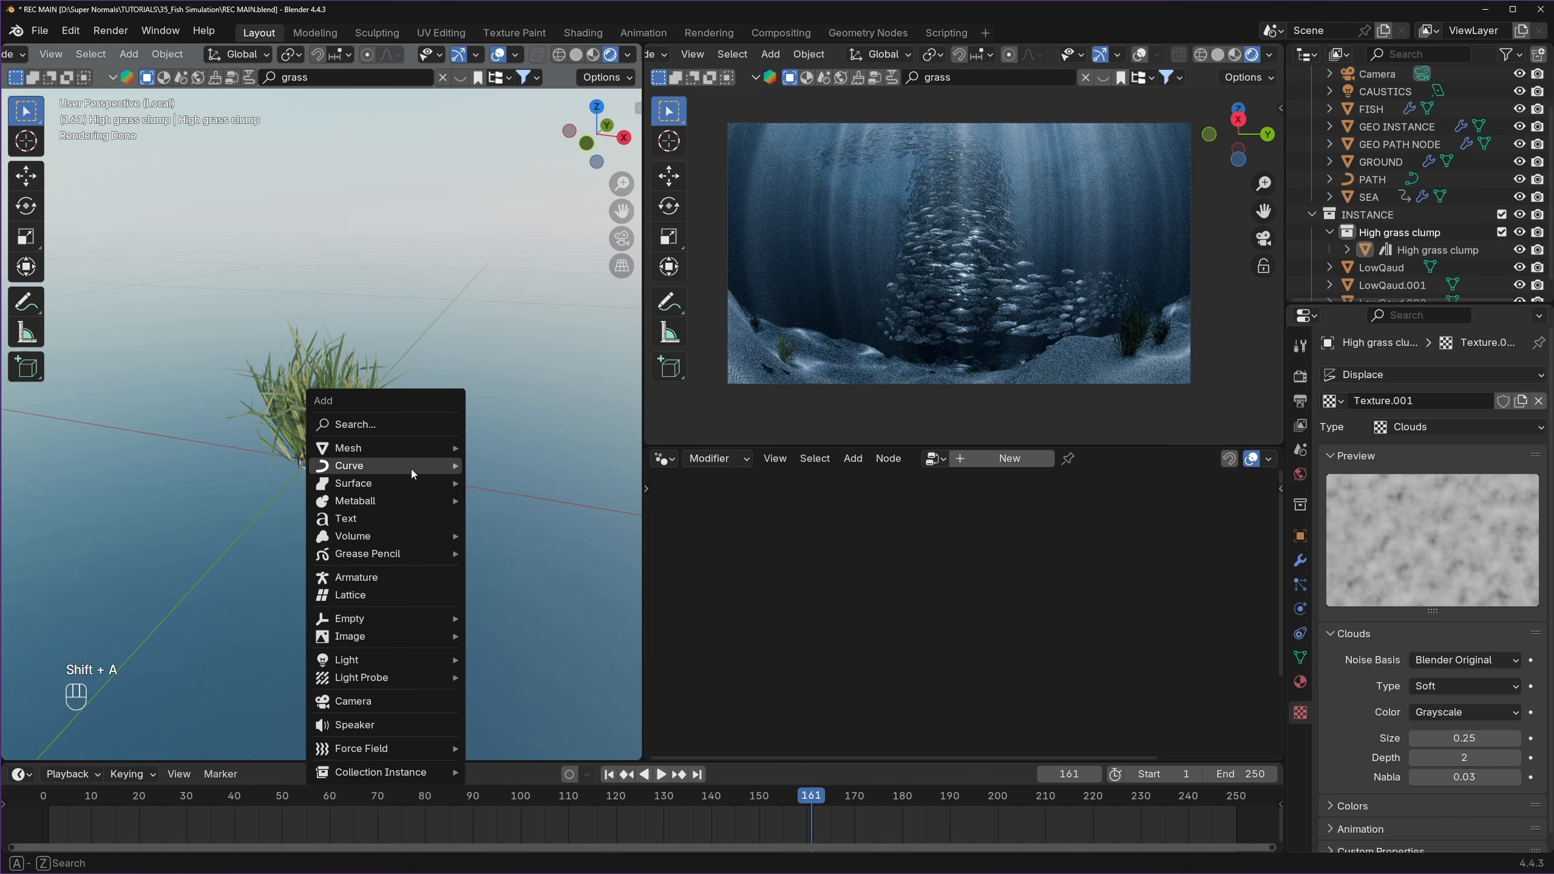
pyautogui.moveTo(428, 618)
pyautogui.click(552, 622)
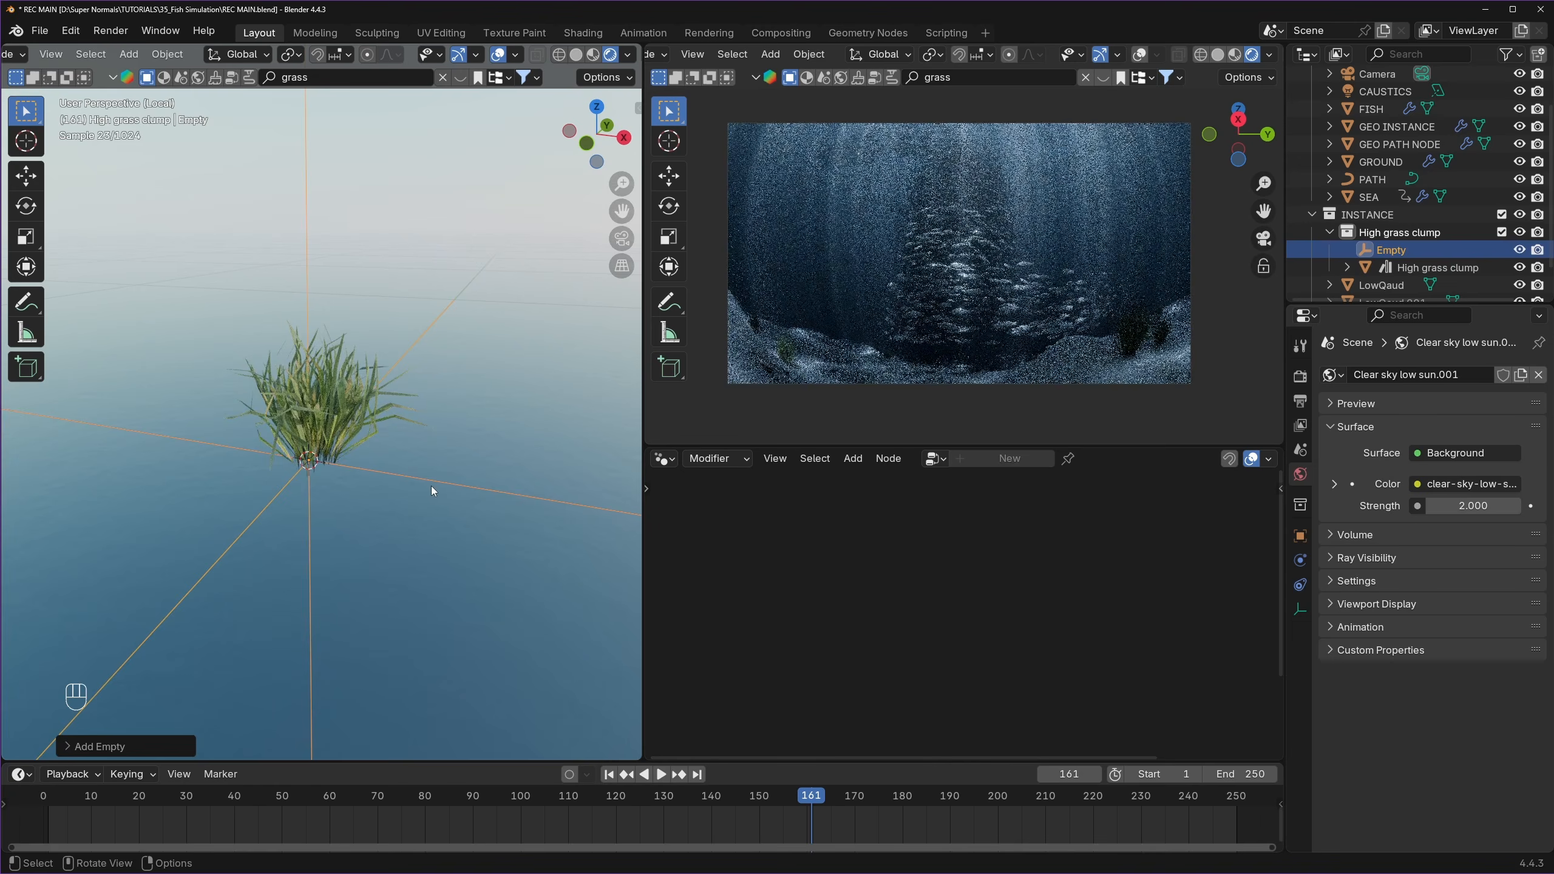
# - Drive the empty's Z location with a #frame/ expression that divides the current frame number, and briefly play the animation
pyautogui.press('n')
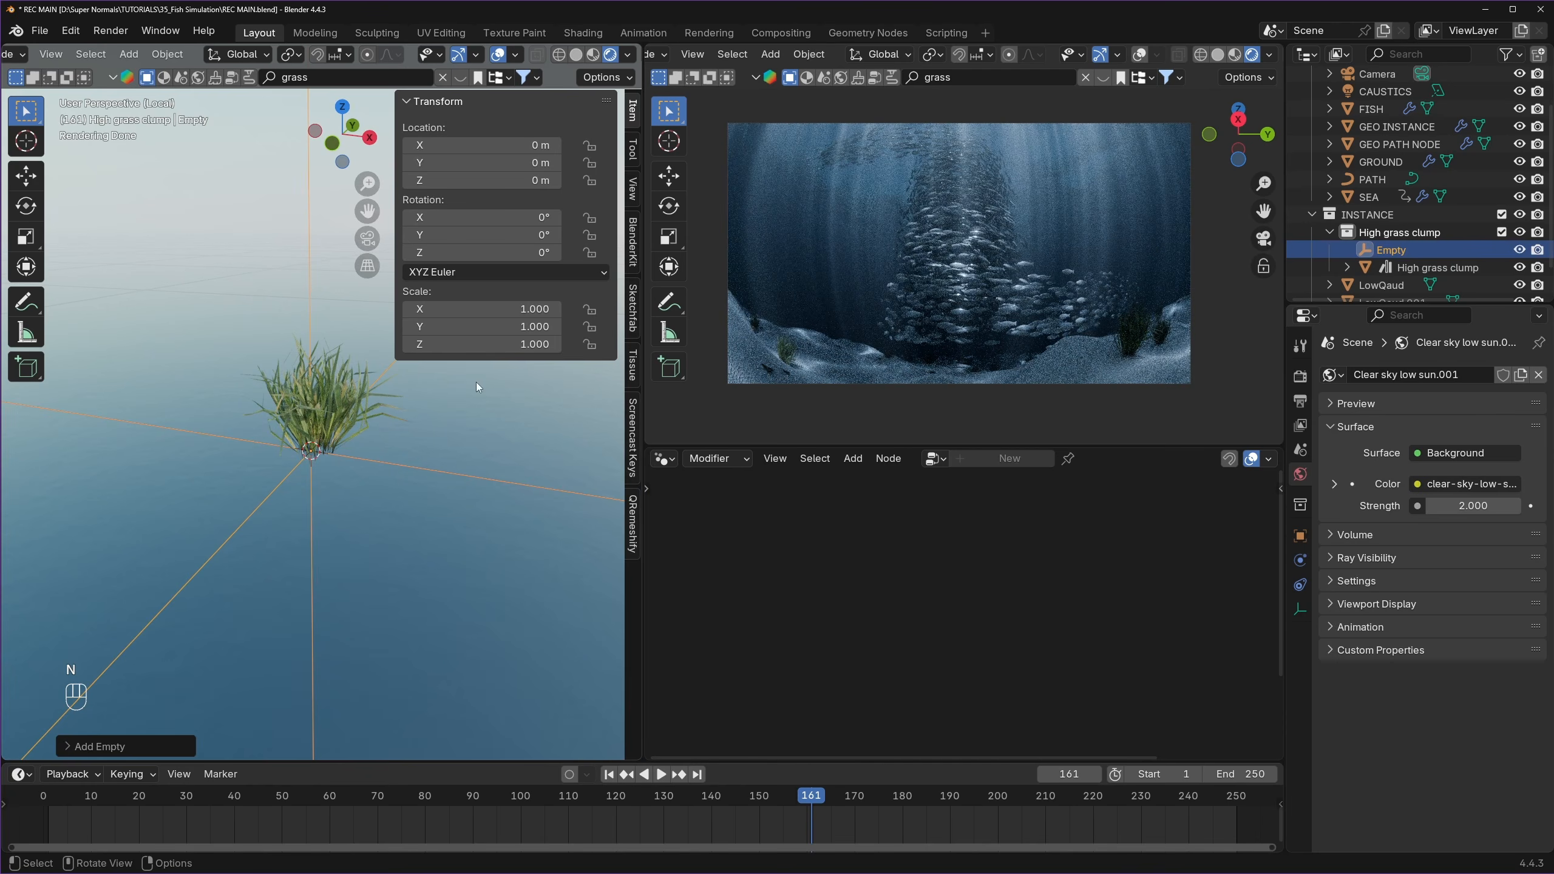
pyautogui.click(492, 181)
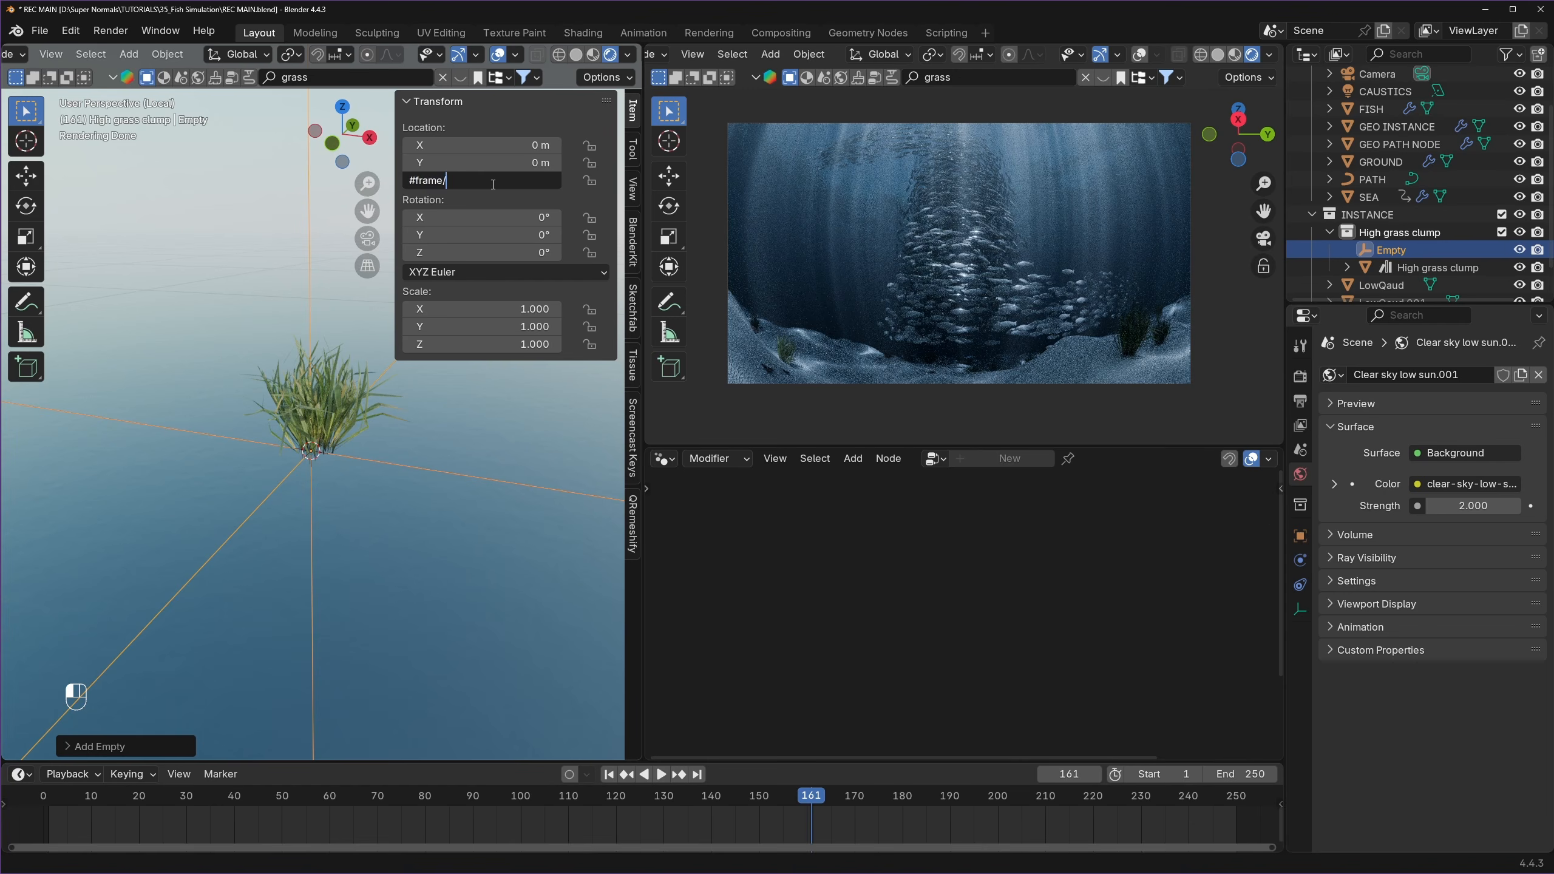
pyautogui.press('Return')
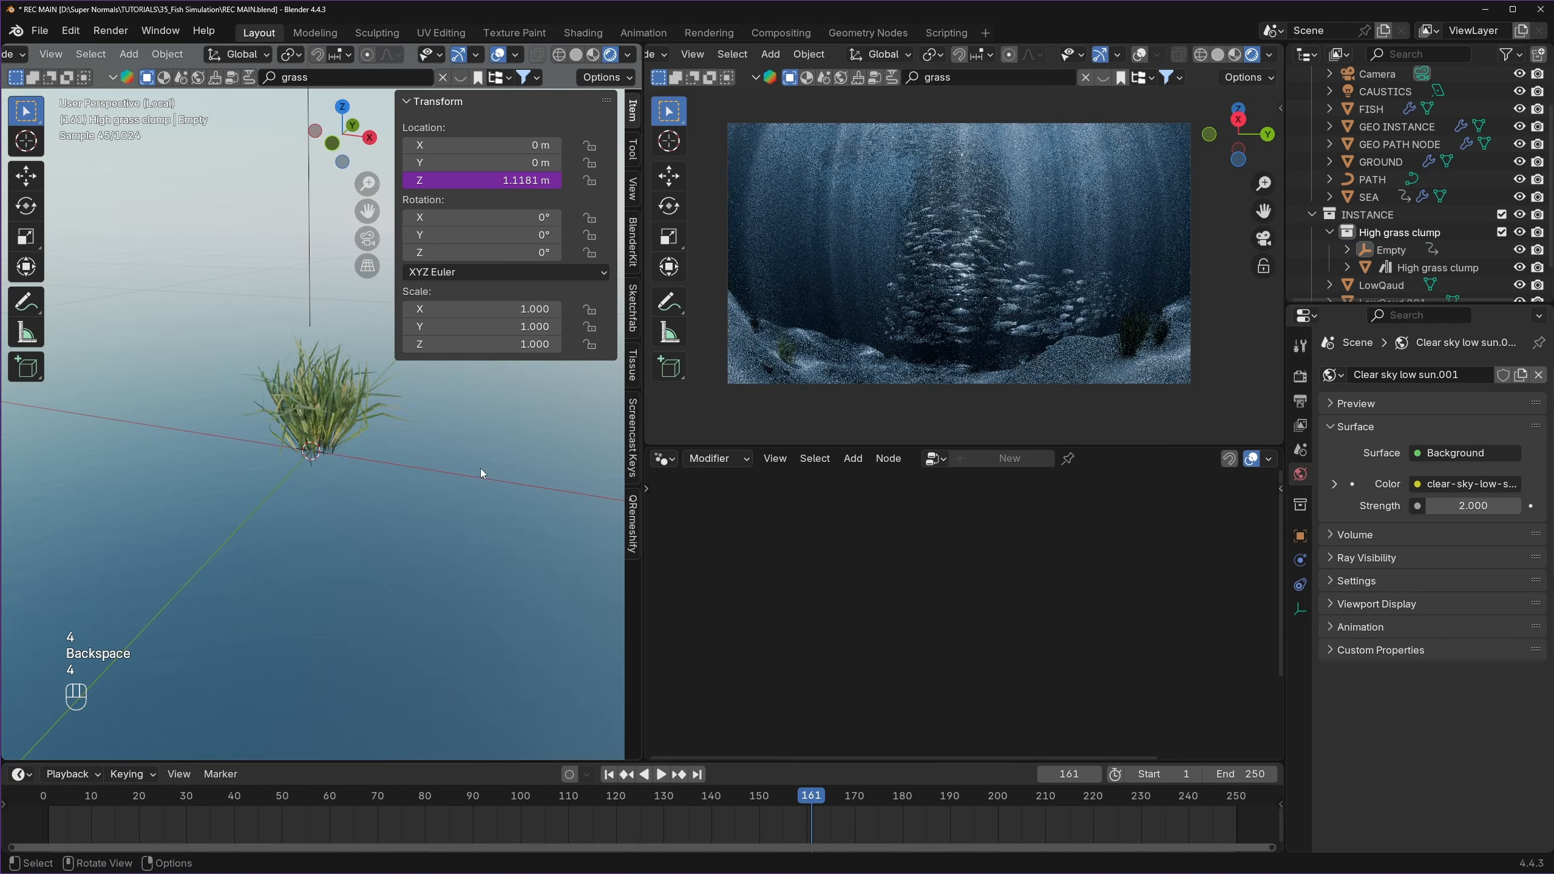
pyautogui.press('n')
pyautogui.press('space')
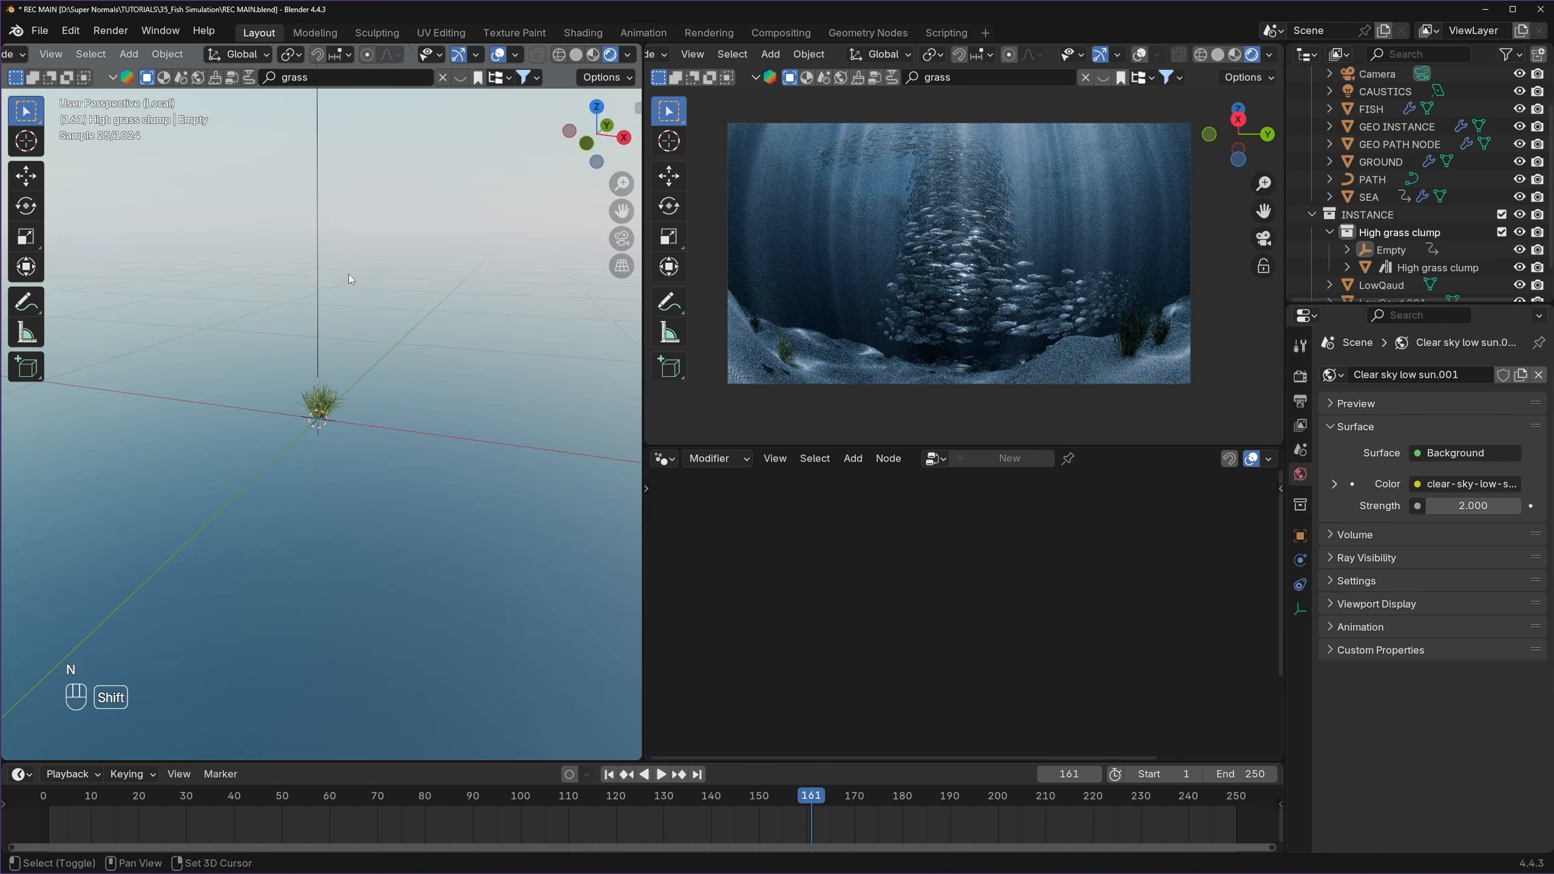
pyautogui.press('space')
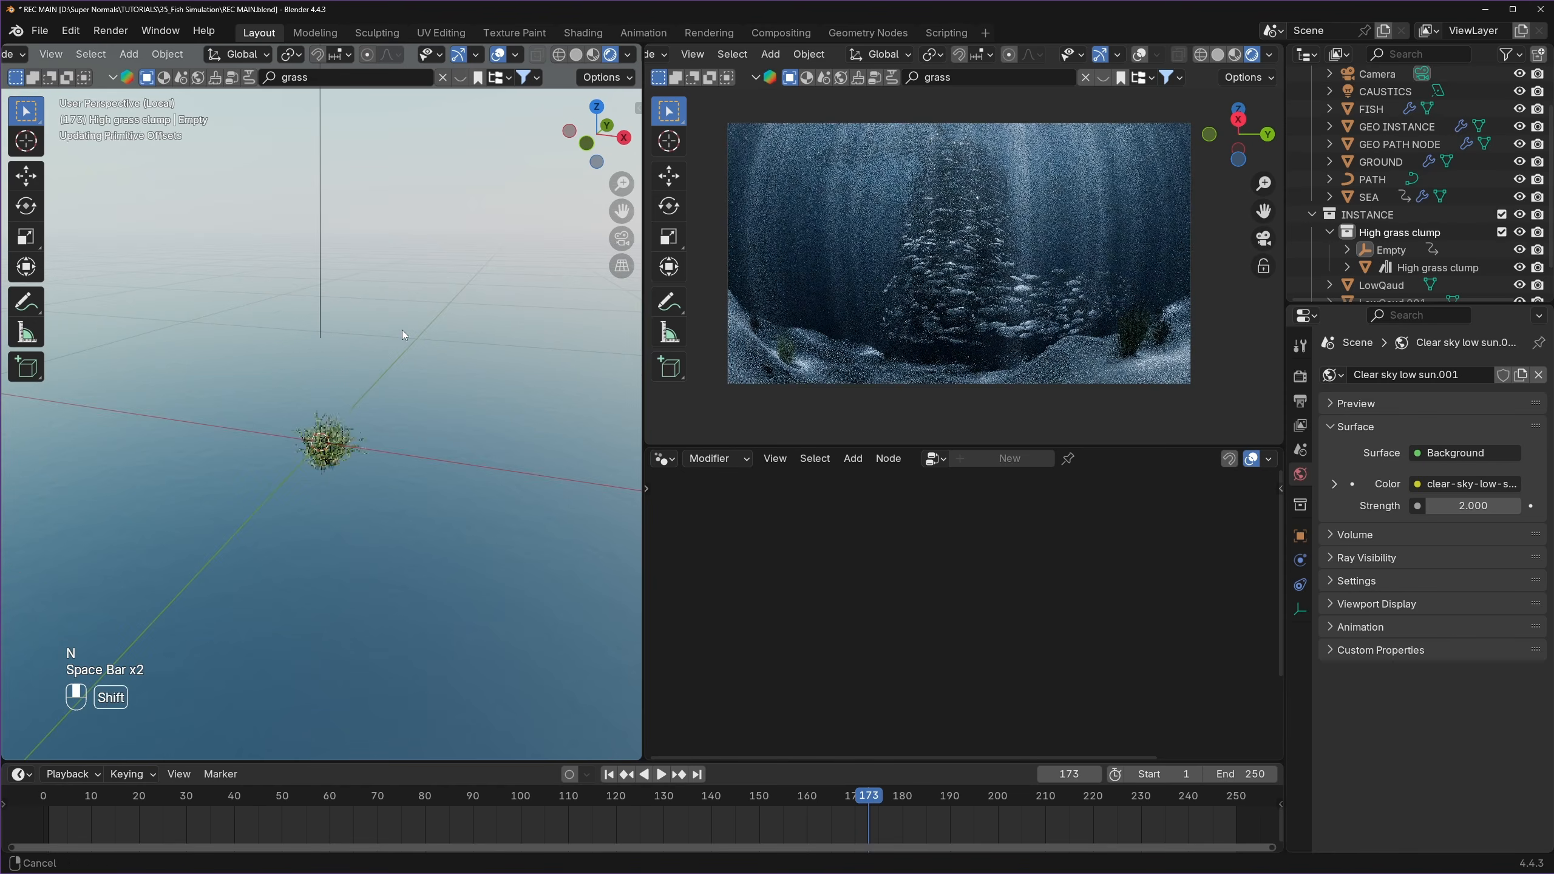
# - Set the grass clump's Displace texture coordinates to Object, using the Empty as the reference object
pyautogui.click(335, 432)
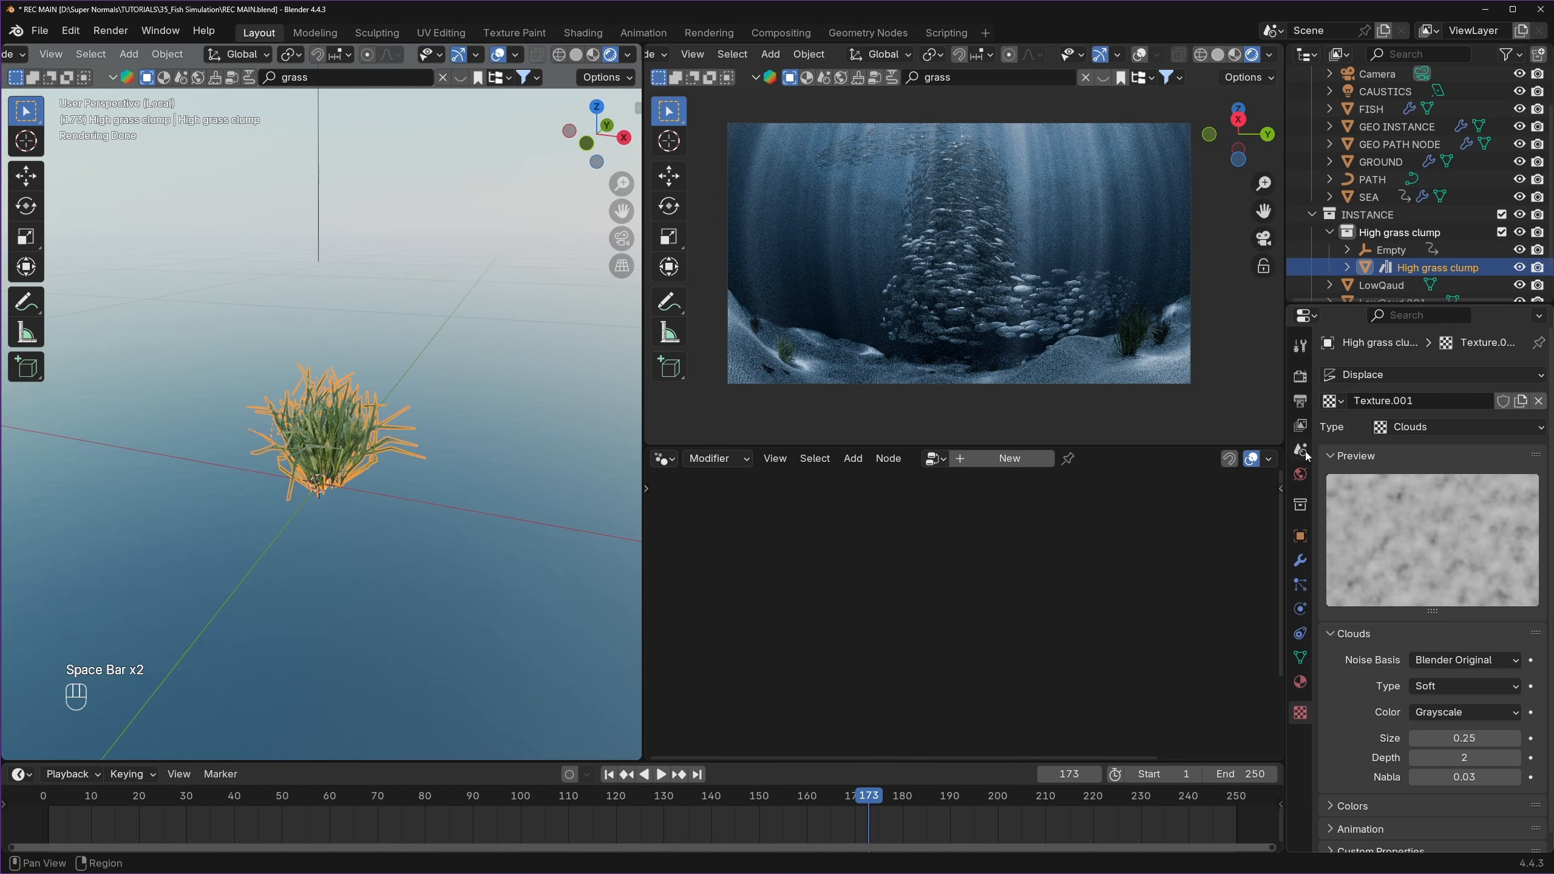
pyautogui.click(1301, 561)
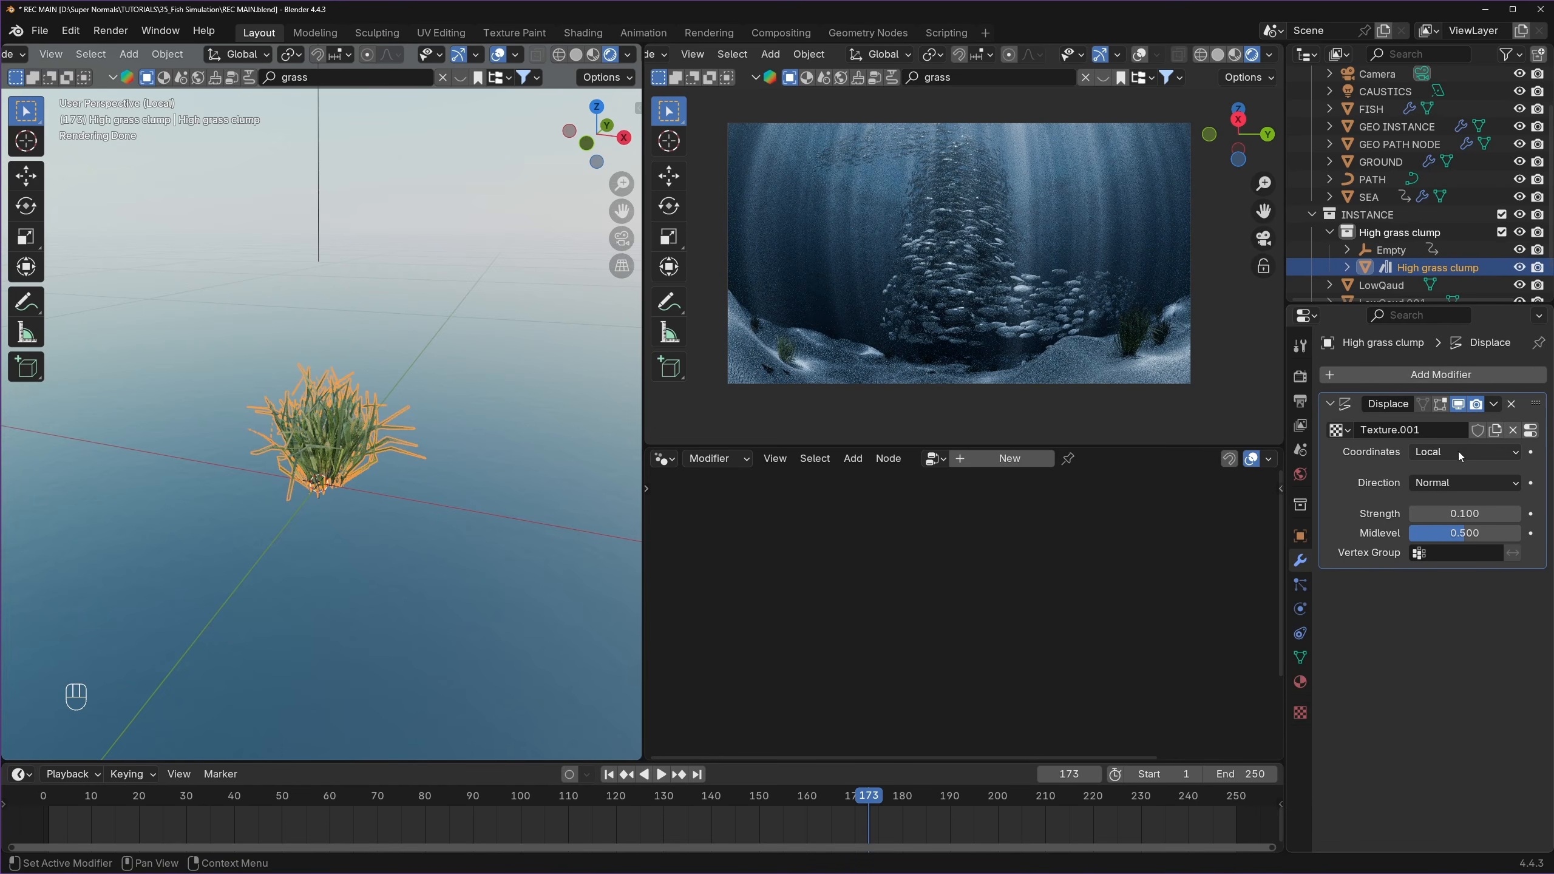
pyautogui.click(1458, 452)
pyautogui.click(1443, 511)
pyautogui.click(1471, 472)
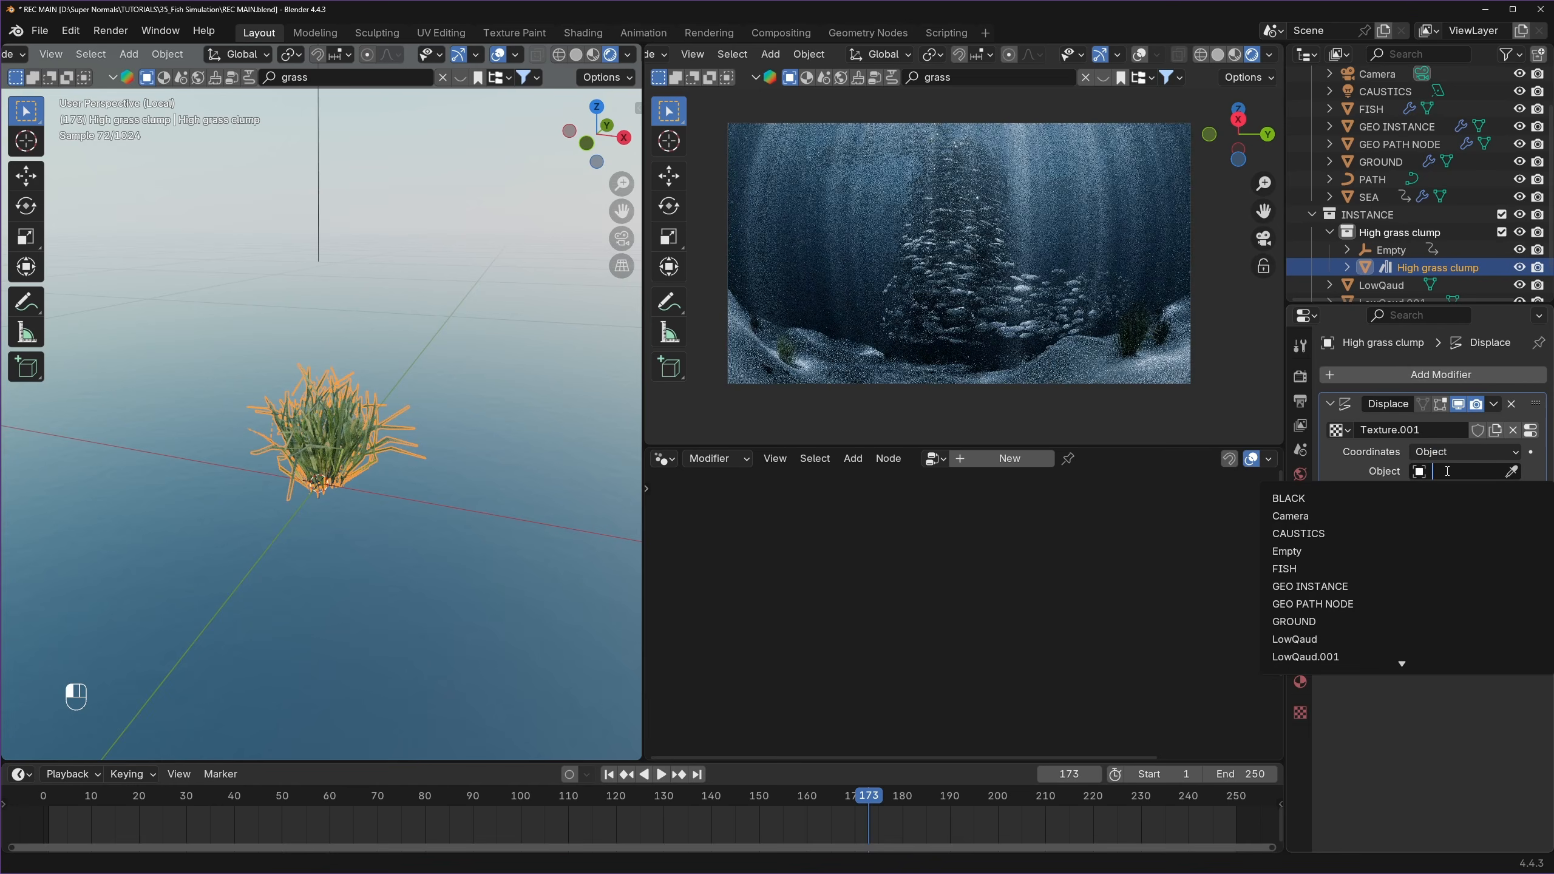
pyautogui.click(1307, 552)
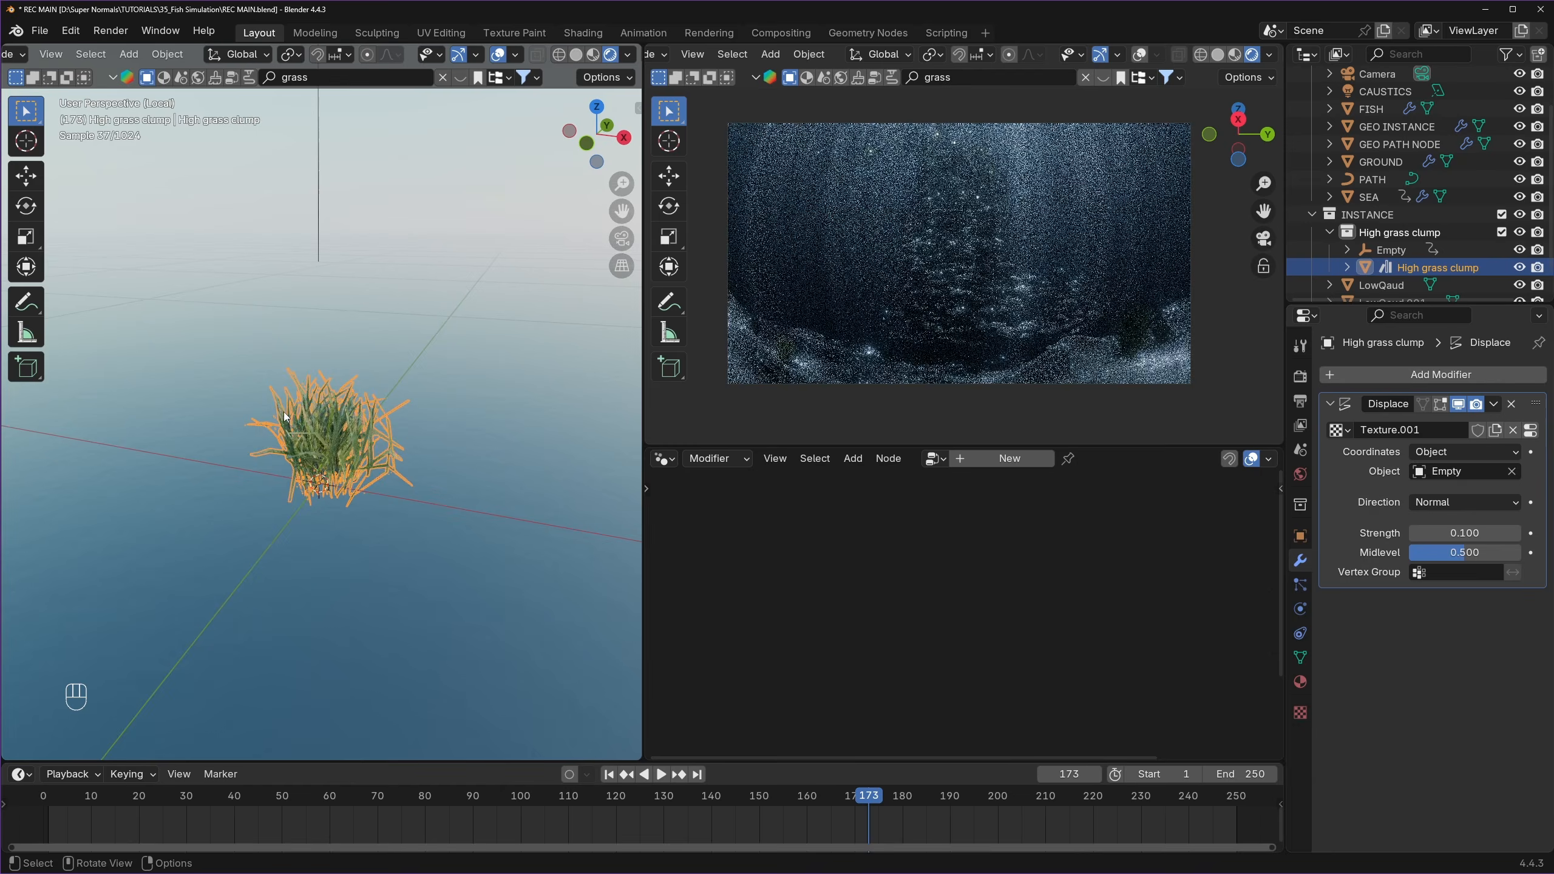
# - Play the animation to check the grass movement, and reduce the grass clump's Displace strength to about 0.03
pyautogui.click(473, 449)
pyautogui.press('space')
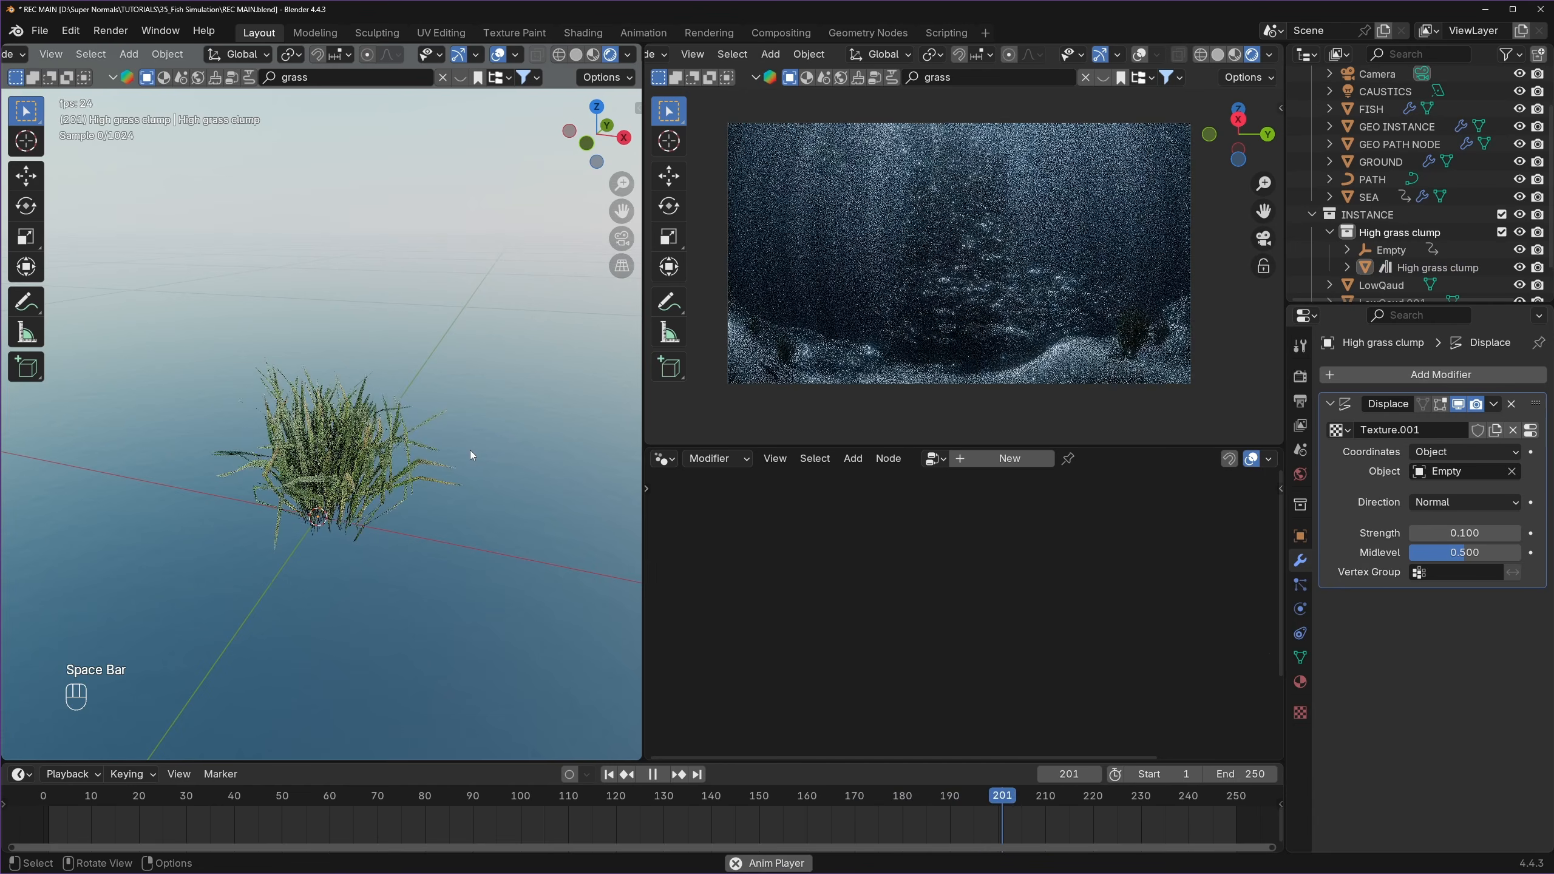
pyautogui.press('space')
pyautogui.press('space')
pyautogui.click(466, 451)
pyautogui.press('space')
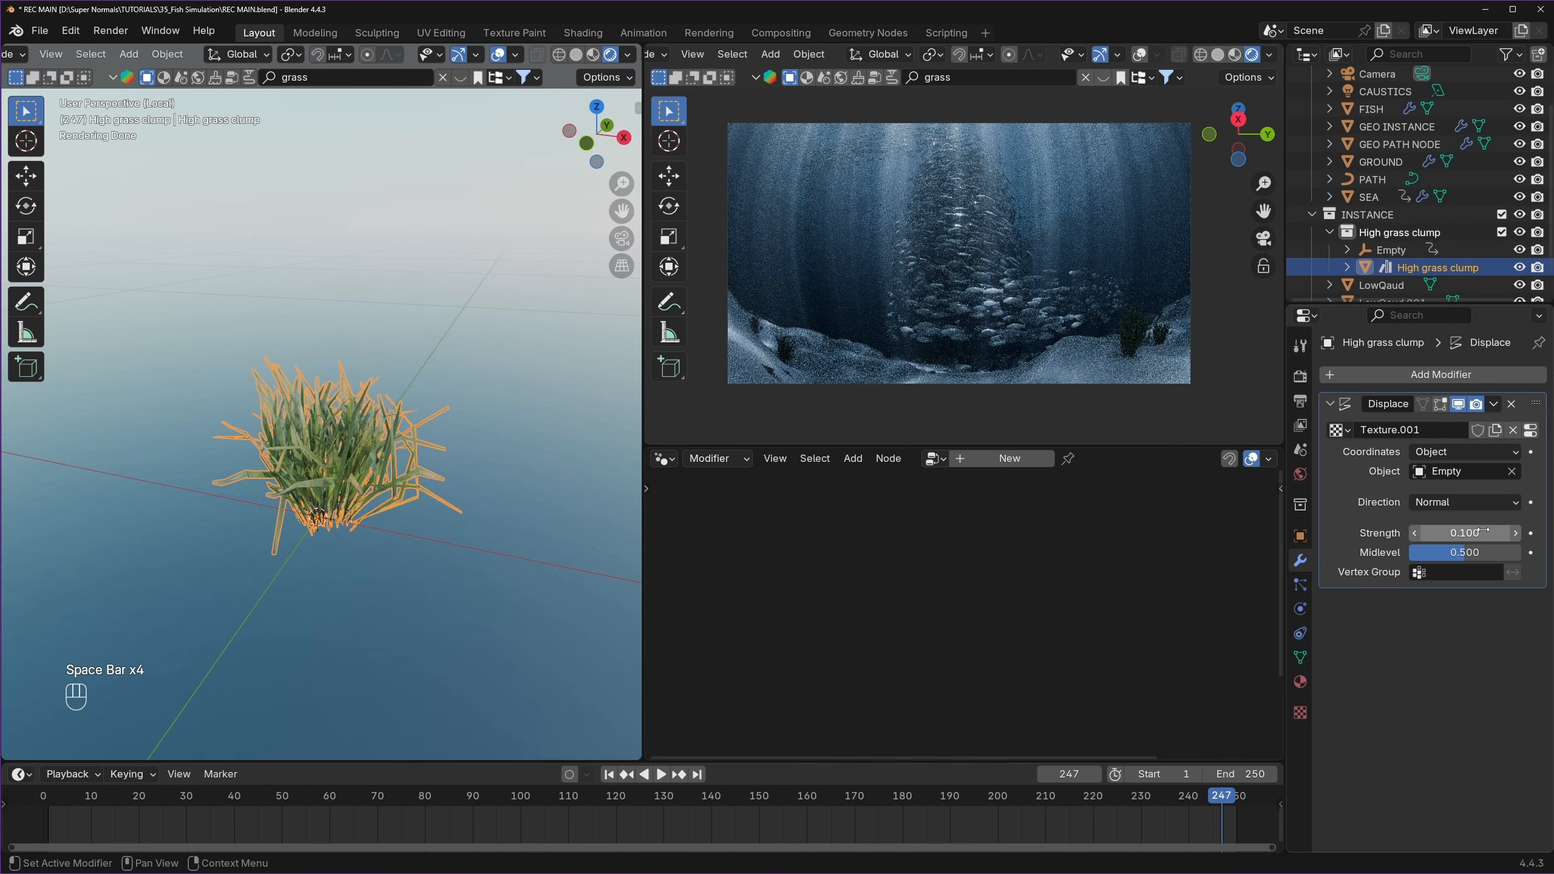
pyautogui.hotkey('ctrl', 'z')
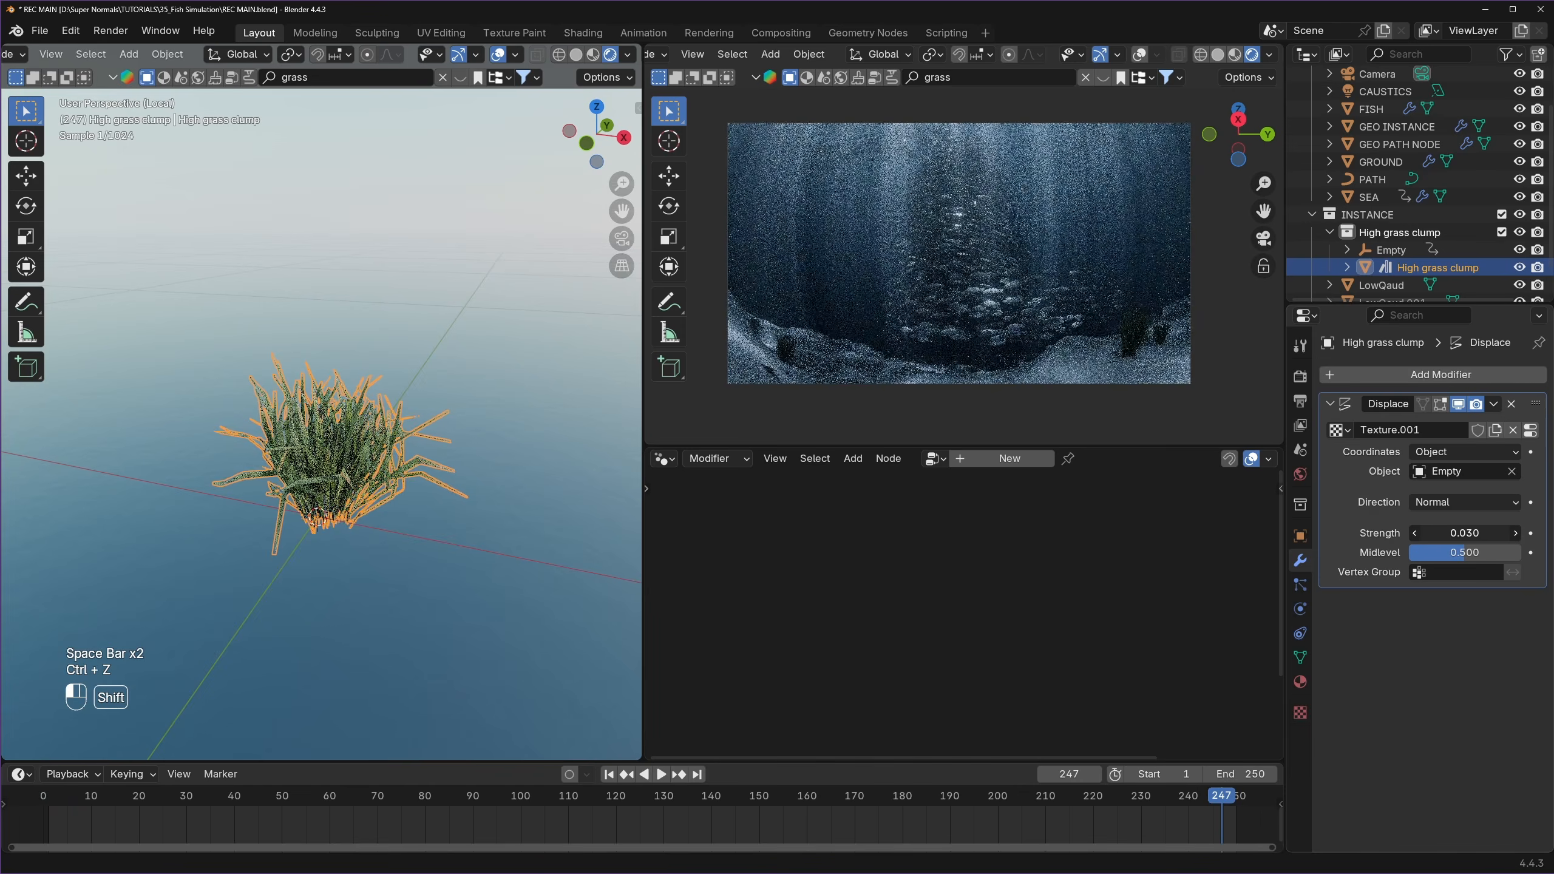
pyautogui.press('space')
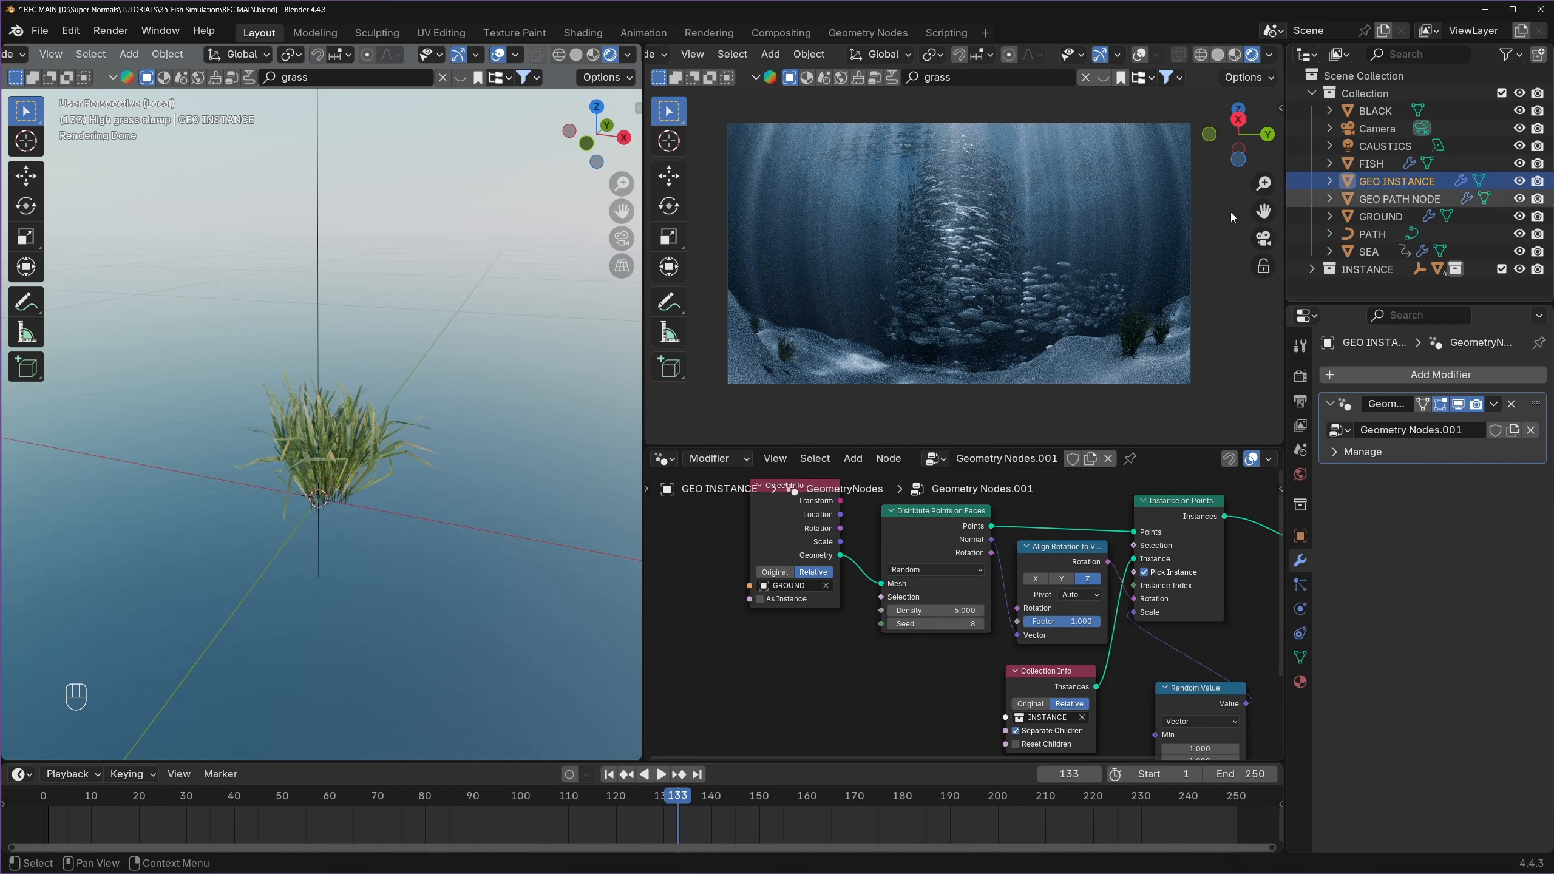
# - Leave local view, duplicate GEO INSTANCE in place, and rename the copy GEO GRASS
pyautogui.press('KP_Divide')
pyautogui.hotkey('shift', 'd')
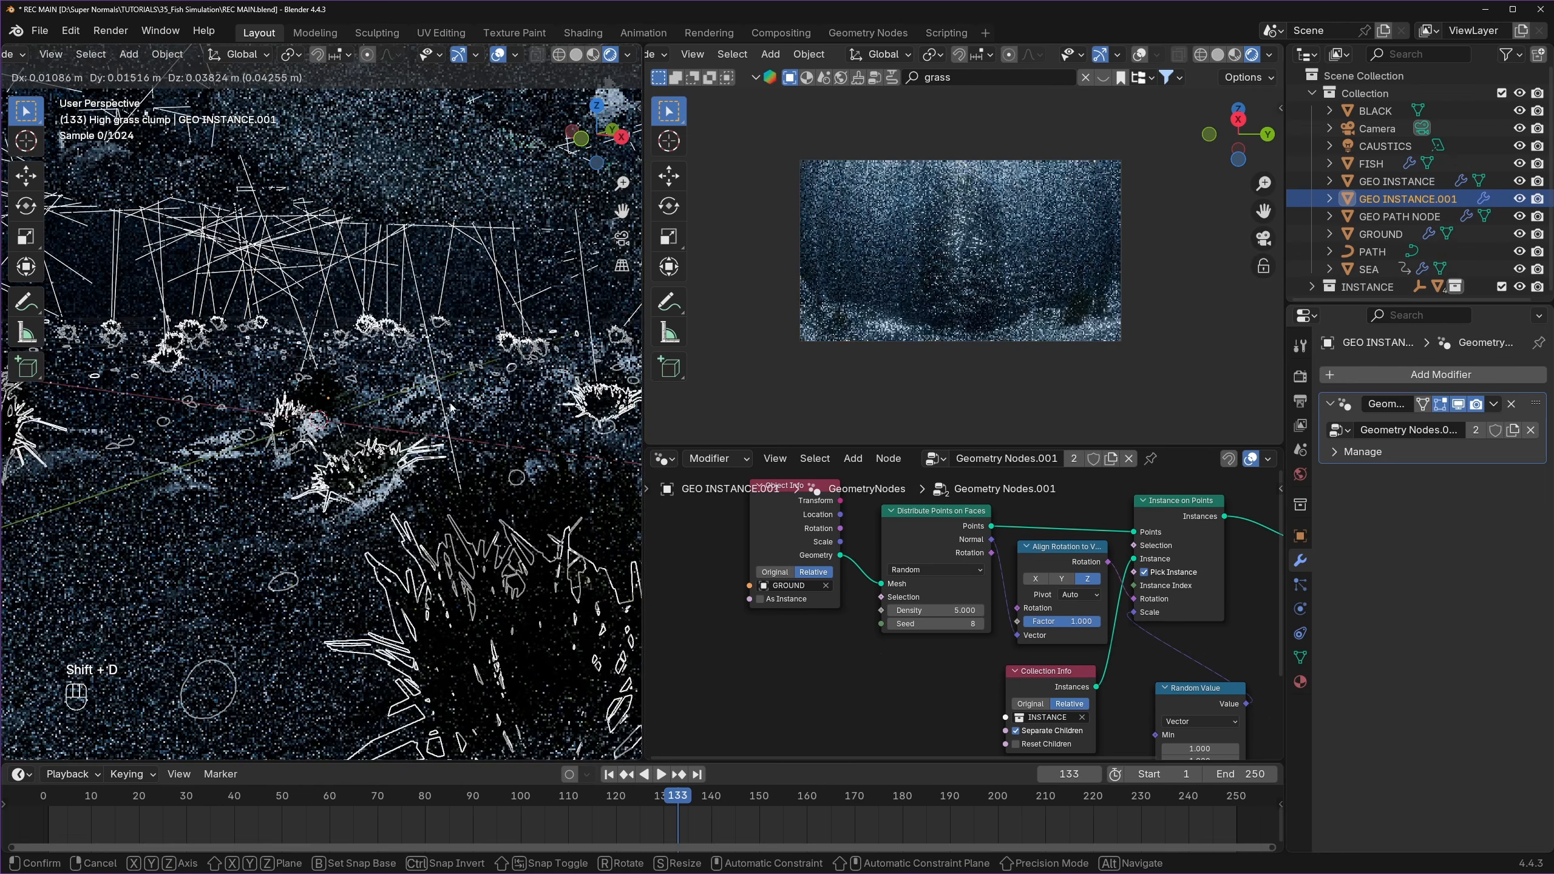
pyautogui.press('Escape')
pyautogui.doubleClick(1392, 199)
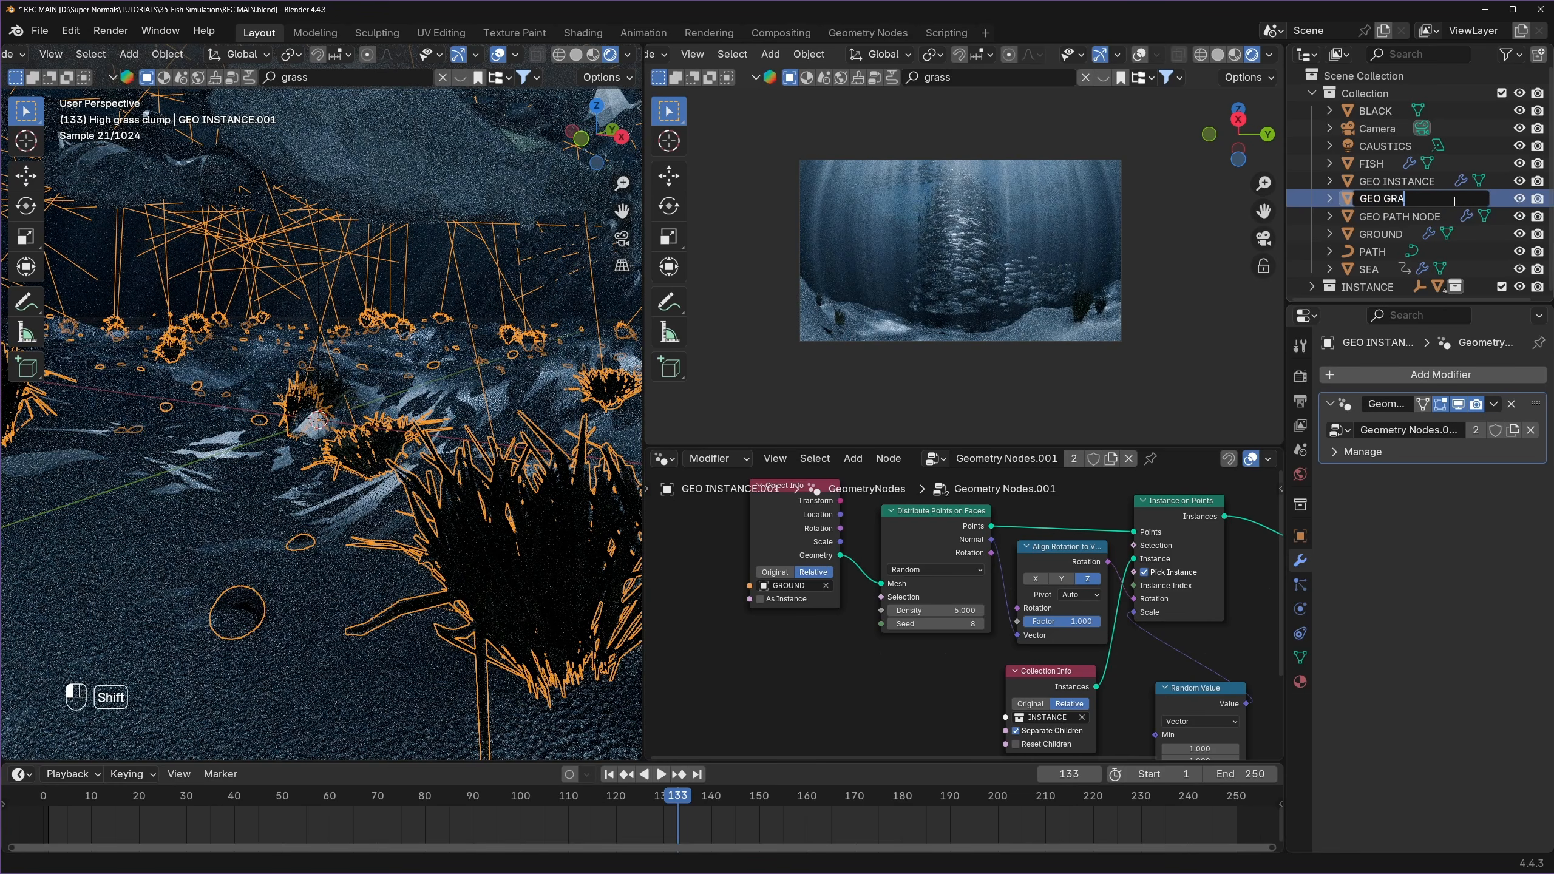
pyautogui.press('Return')
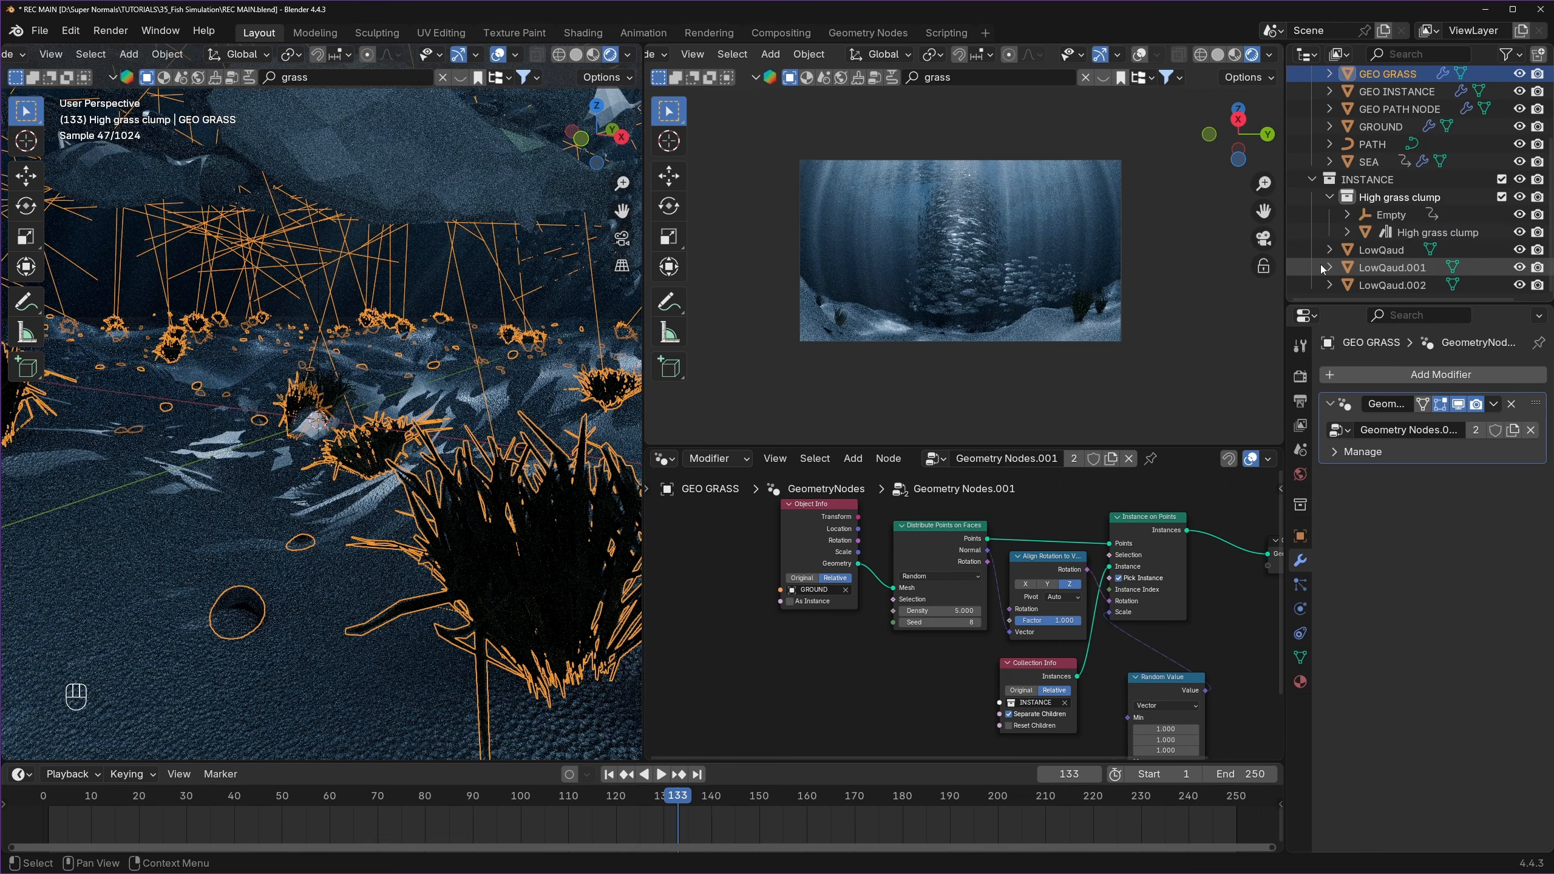
# - Move the High grass clump collection out of INSTANCE, choose it in GEO GRASS's Collection Info node, and save the file
pyautogui.scroll(2, 1350, 202)
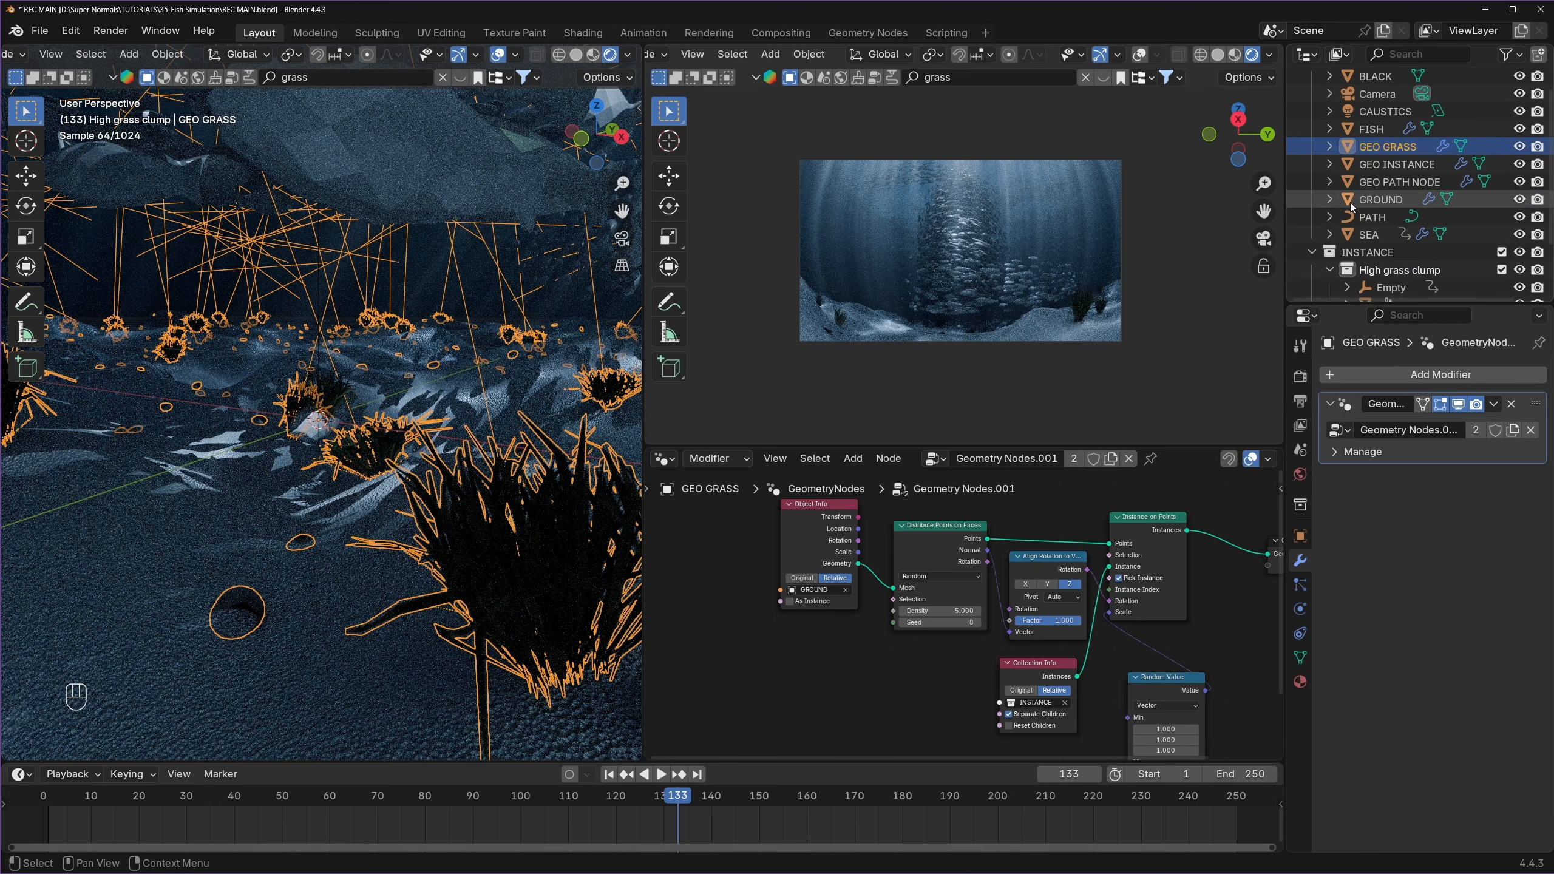
pyautogui.moveTo(1350, 254); pyautogui.dragTo(1348, 246)
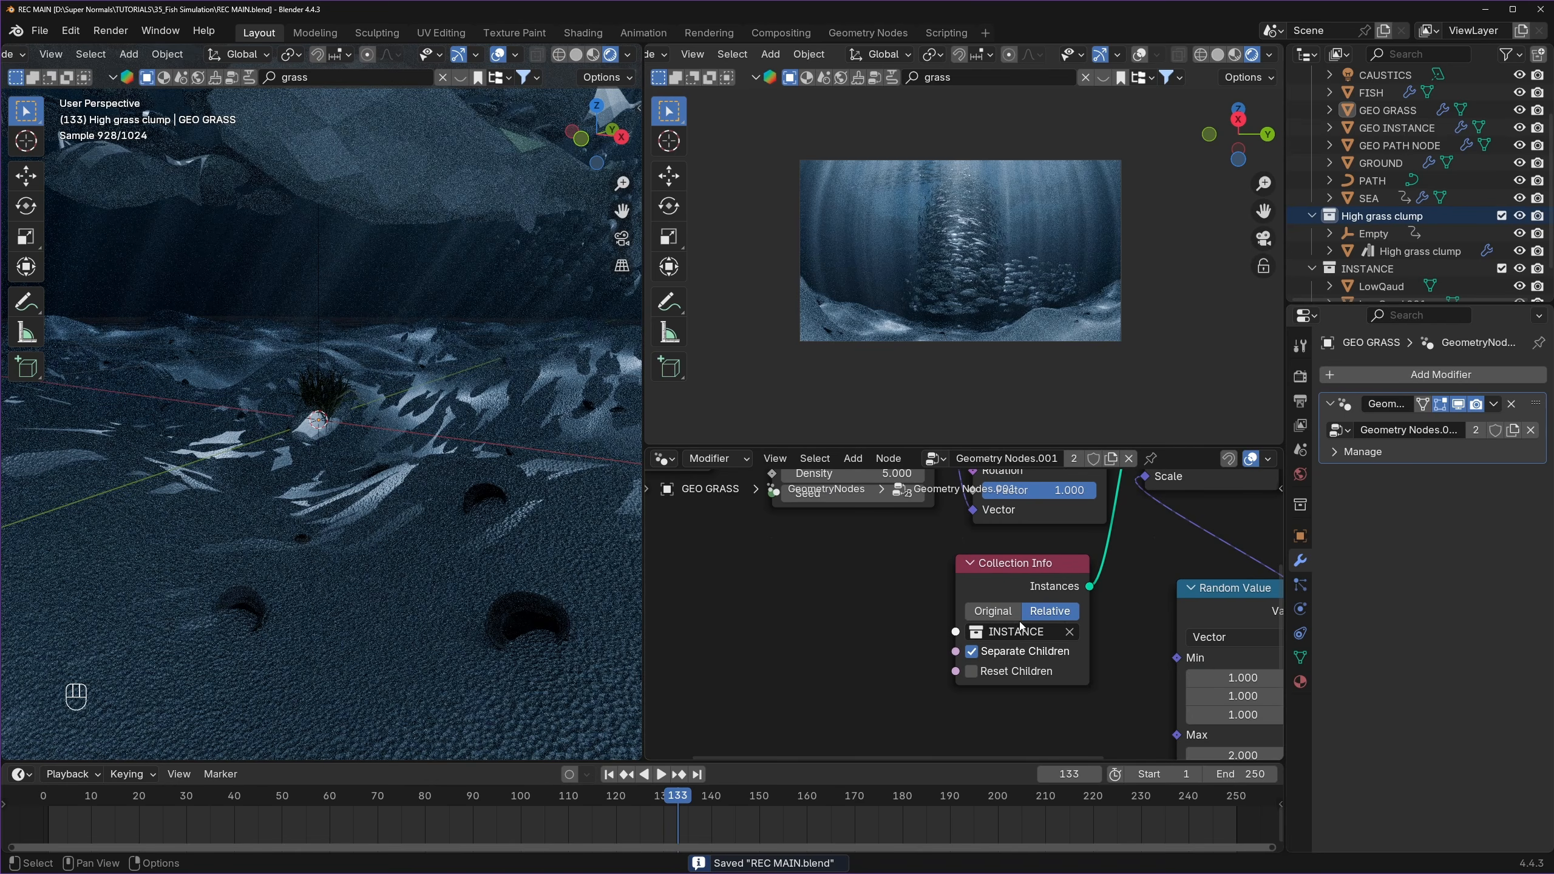
pyautogui.click(1010, 635)
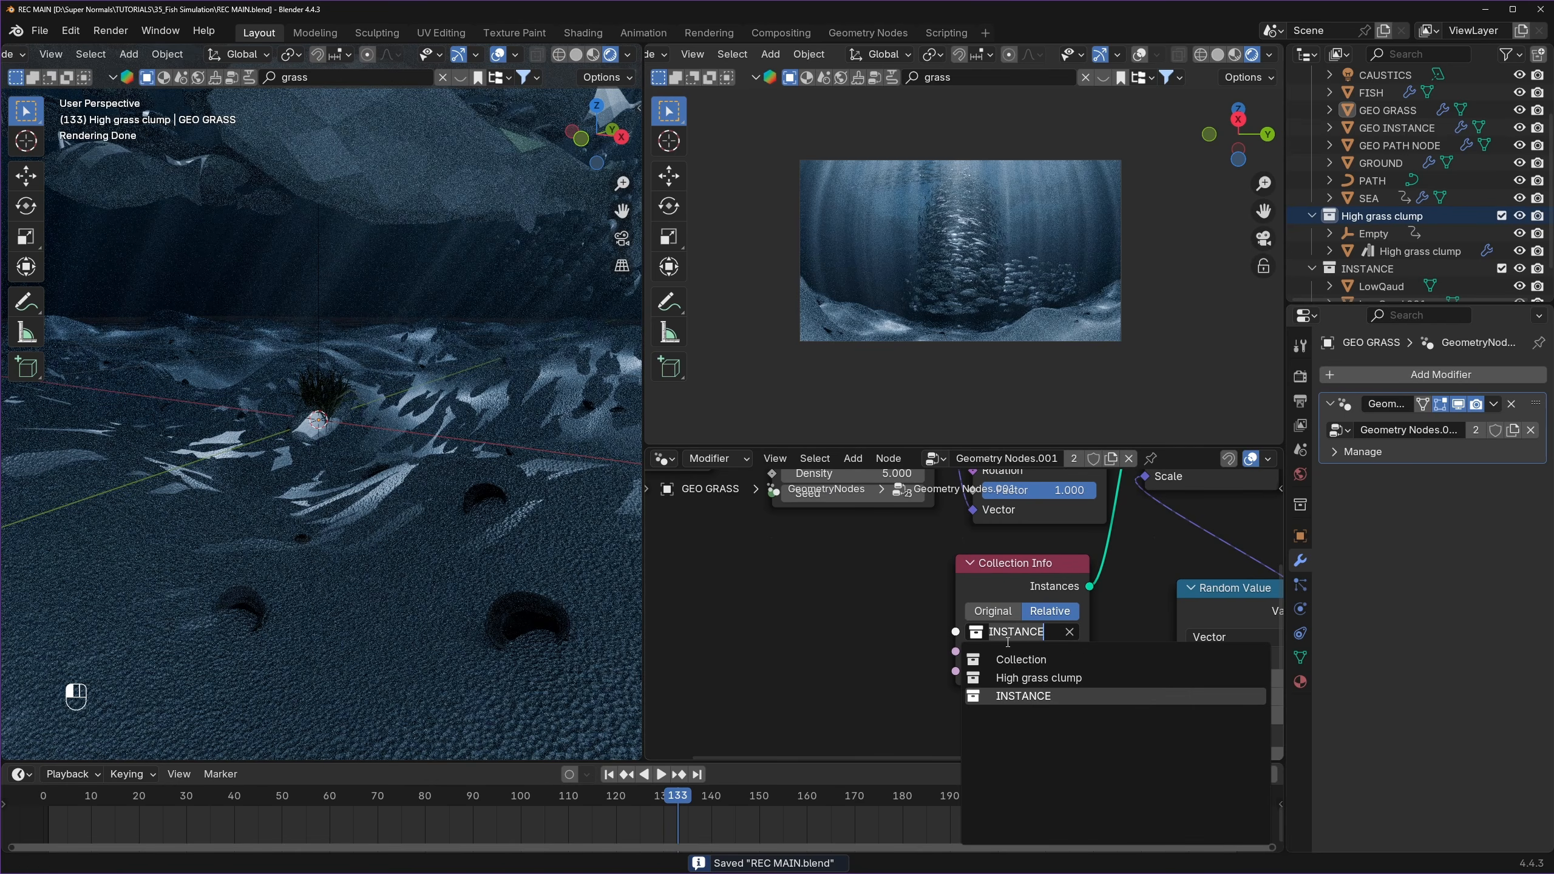
pyautogui.click(1041, 679)
pyautogui.hotkey('ctrl', 's')
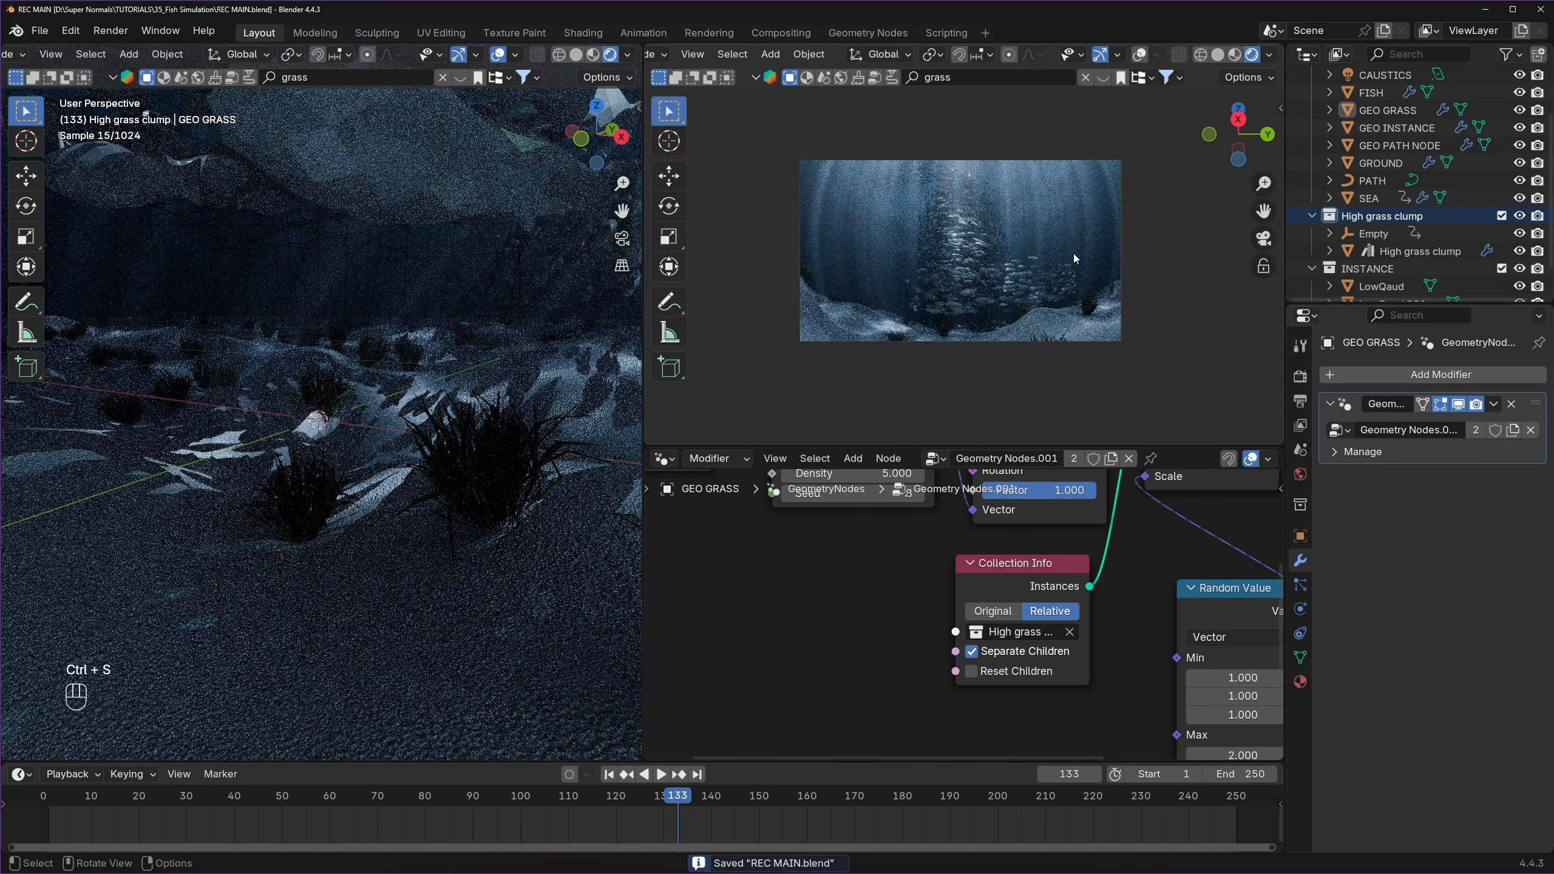
# - Duplicate the Multiply node in the CAUSTICS light's shader, insert the copy between Geometry and Multiply, and set its operation to Add
pyautogui.scroll(3, 904, 301)
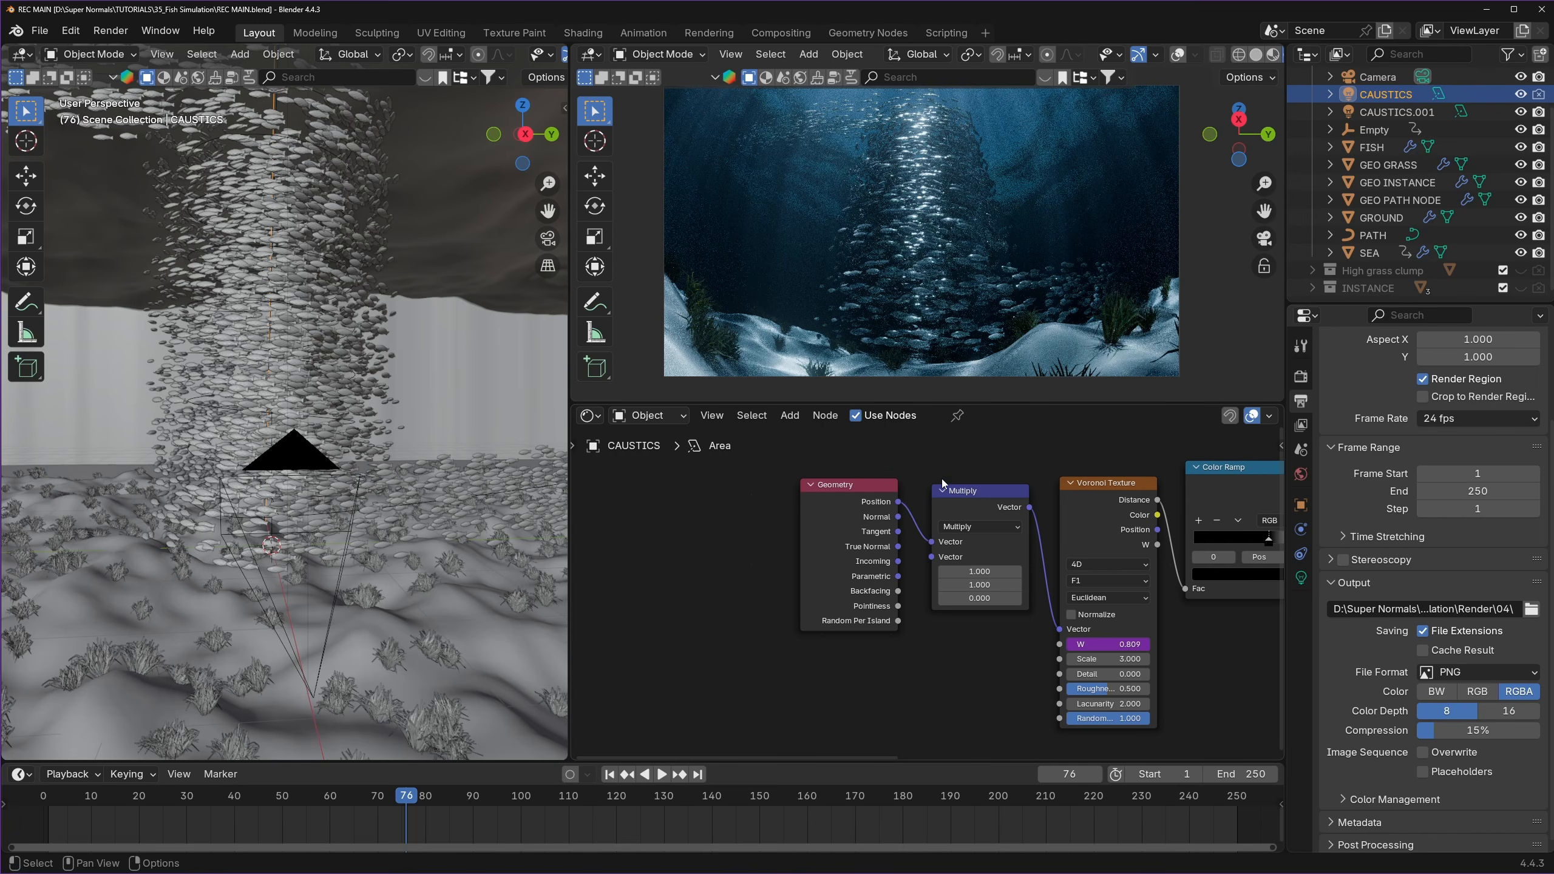
pyautogui.scroll(2, 769, 530)
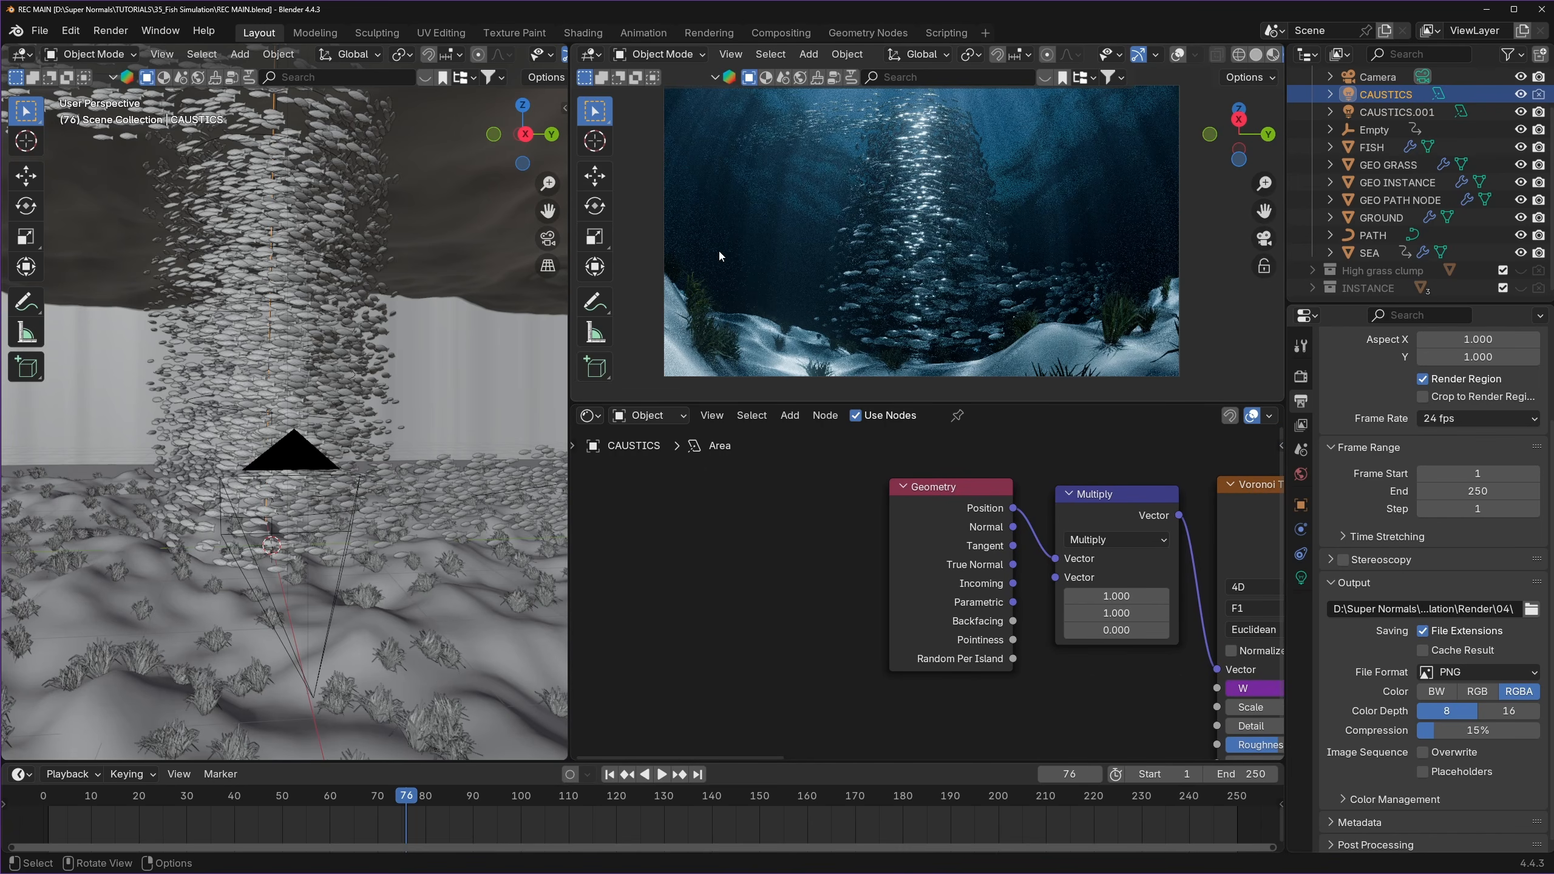
pyautogui.moveTo(985, 528); pyautogui.dragTo(789, 528)
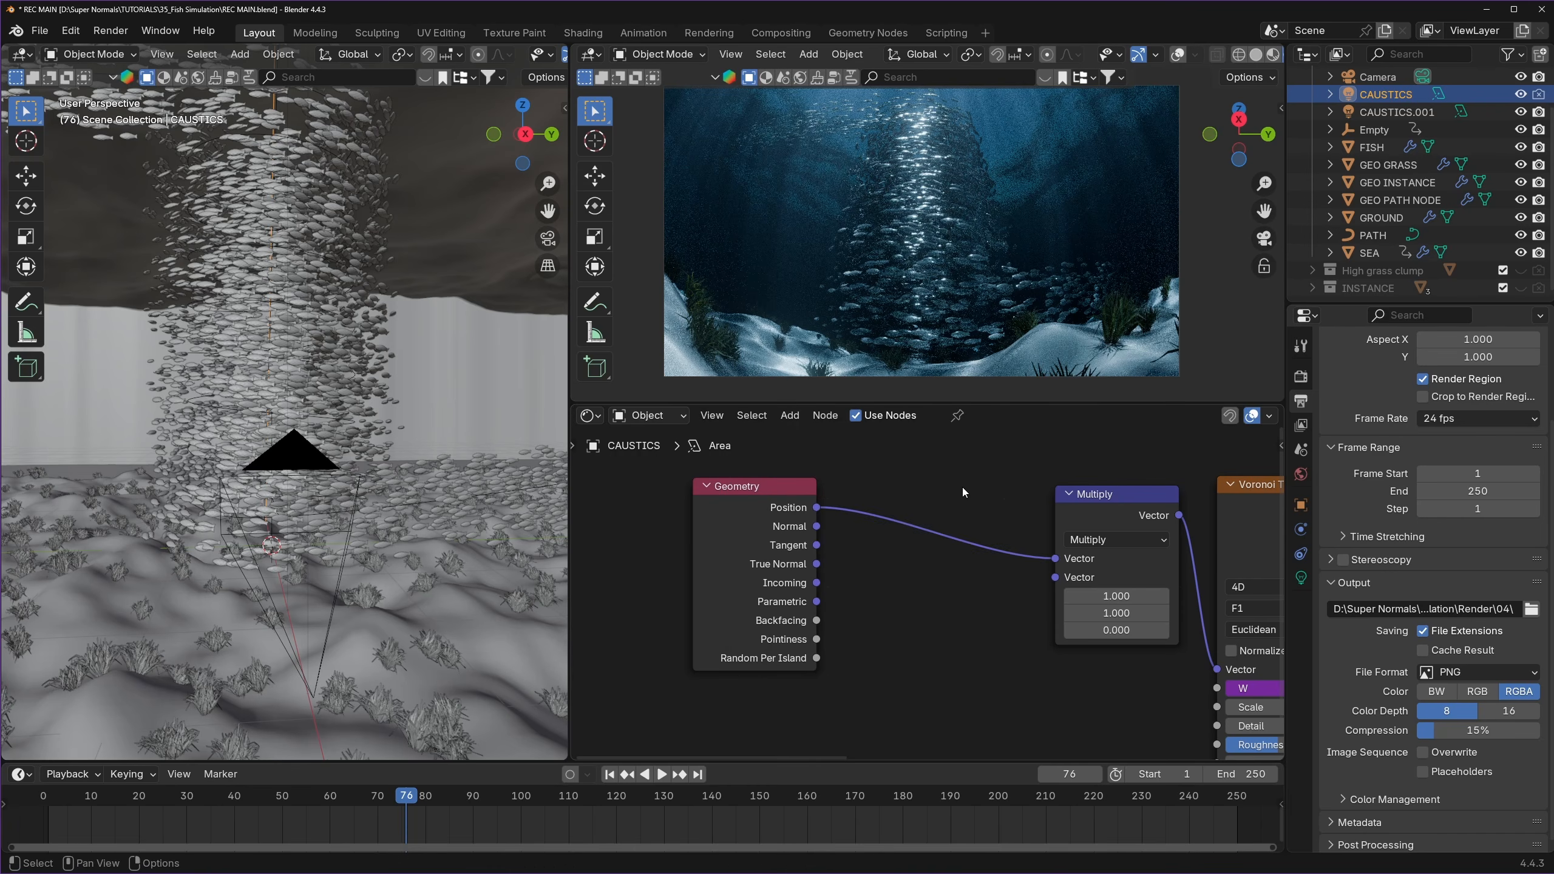
pyautogui.hotkey('shift', 'd')
pyautogui.click(948, 493)
pyautogui.click(930, 523)
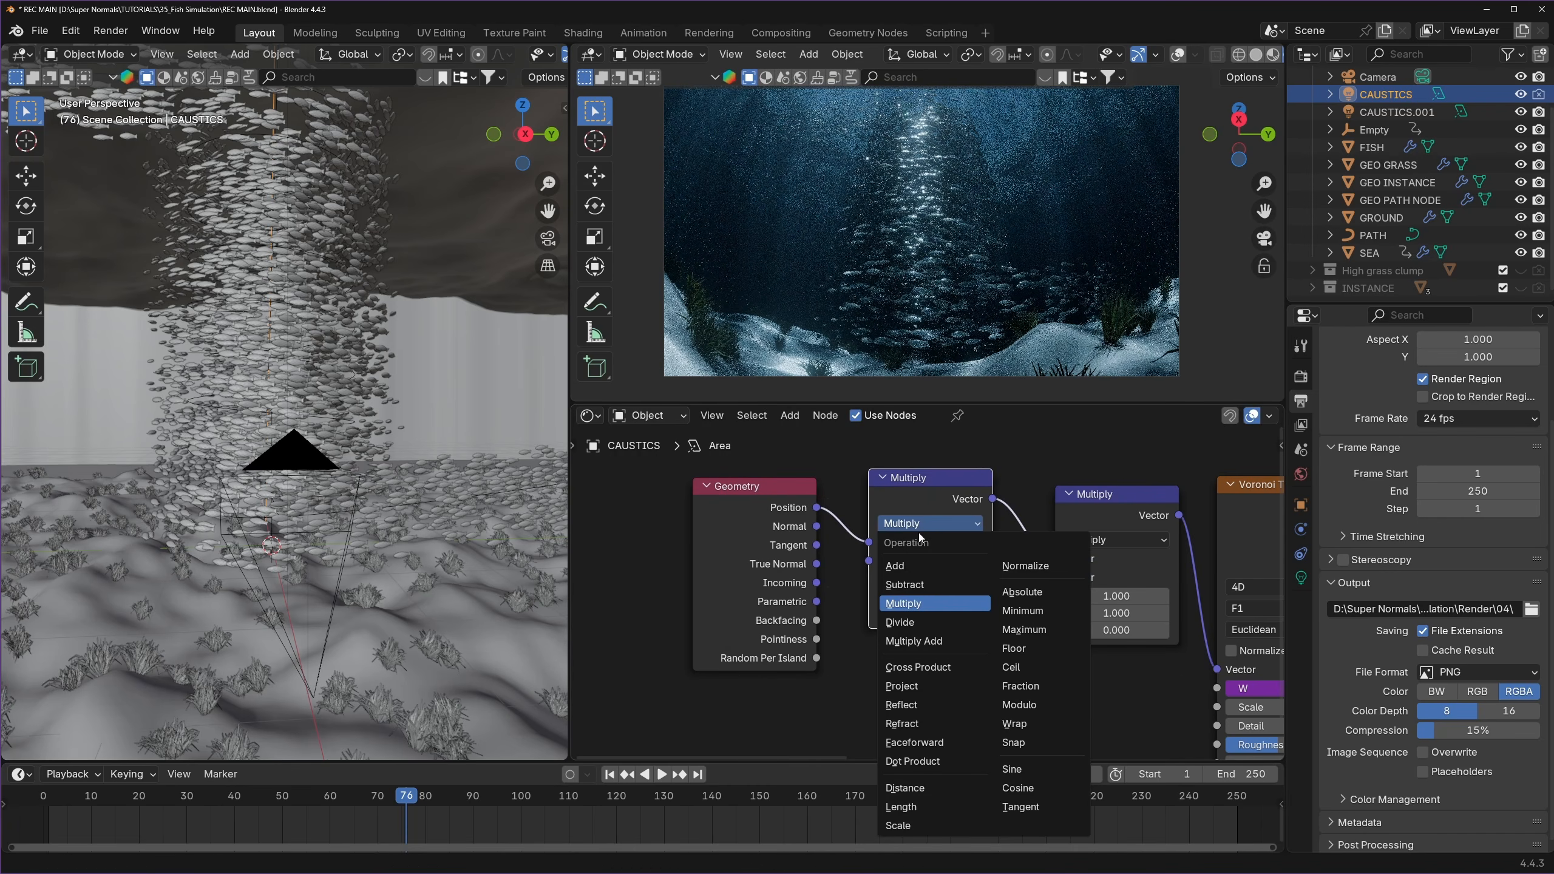
pyautogui.click(912, 566)
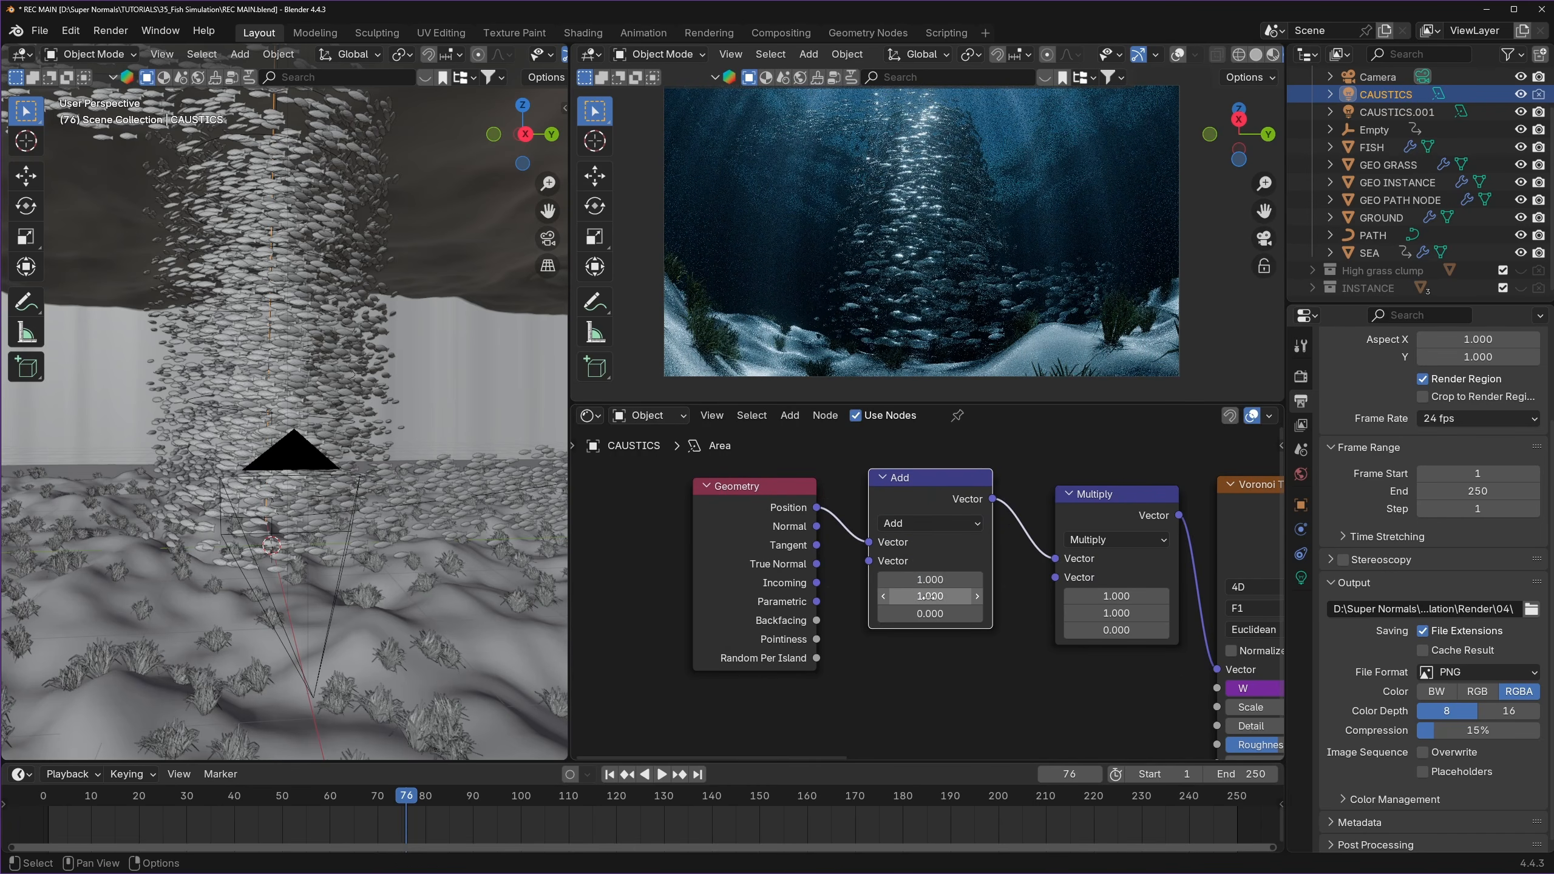
# - Test a Y offset of 4.160 on the Add node, replace it with the driver #frame/84, and play the animation
pyautogui.moveTo(930, 595); pyautogui.dragTo(1022, 595)
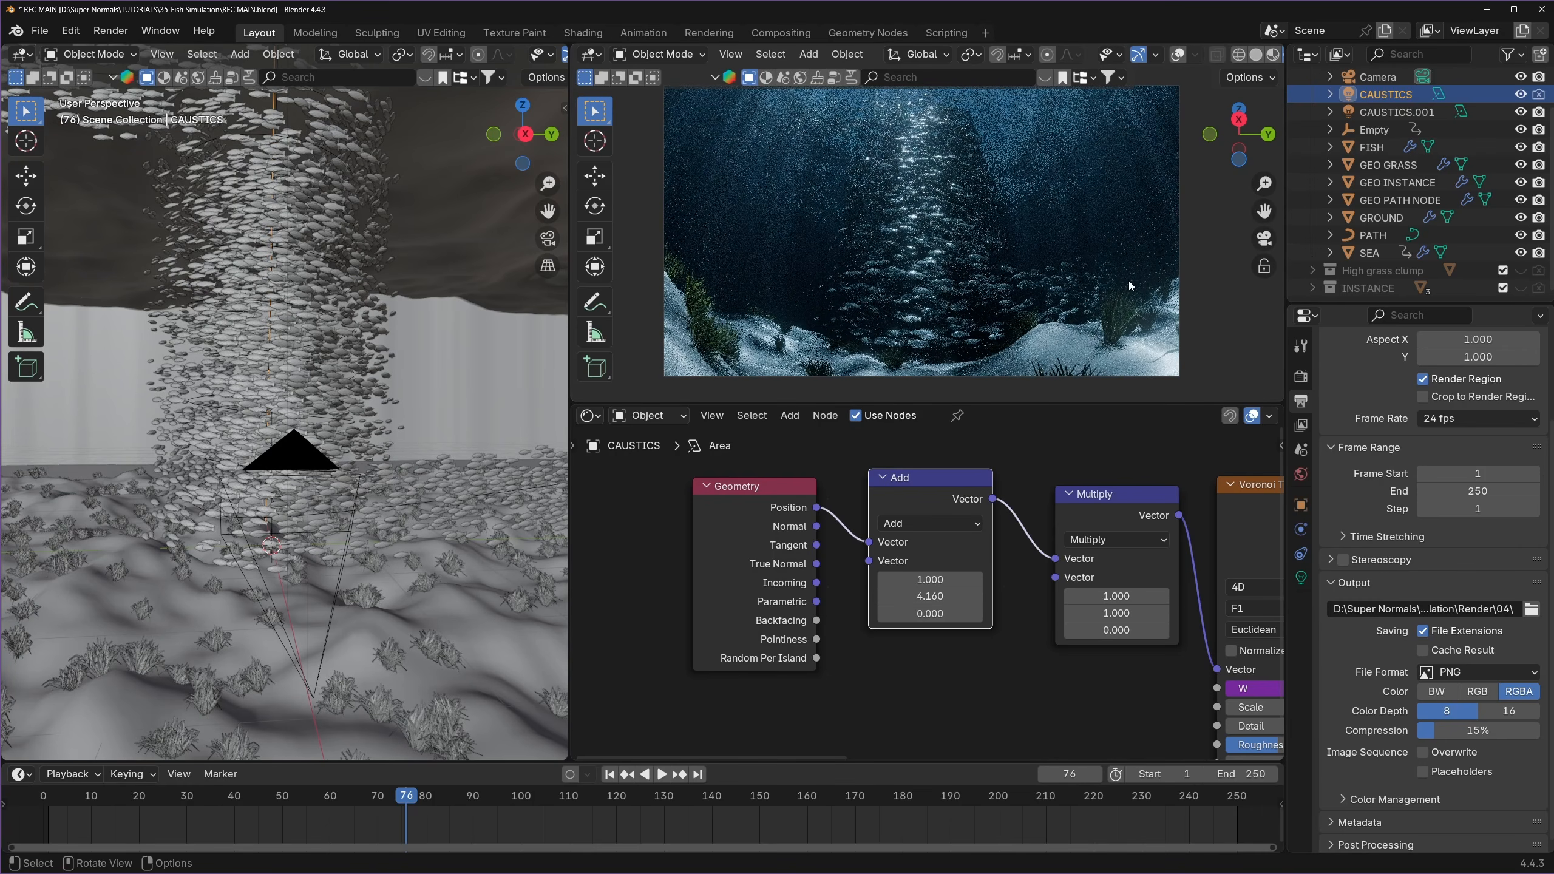
pyautogui.click(936, 595)
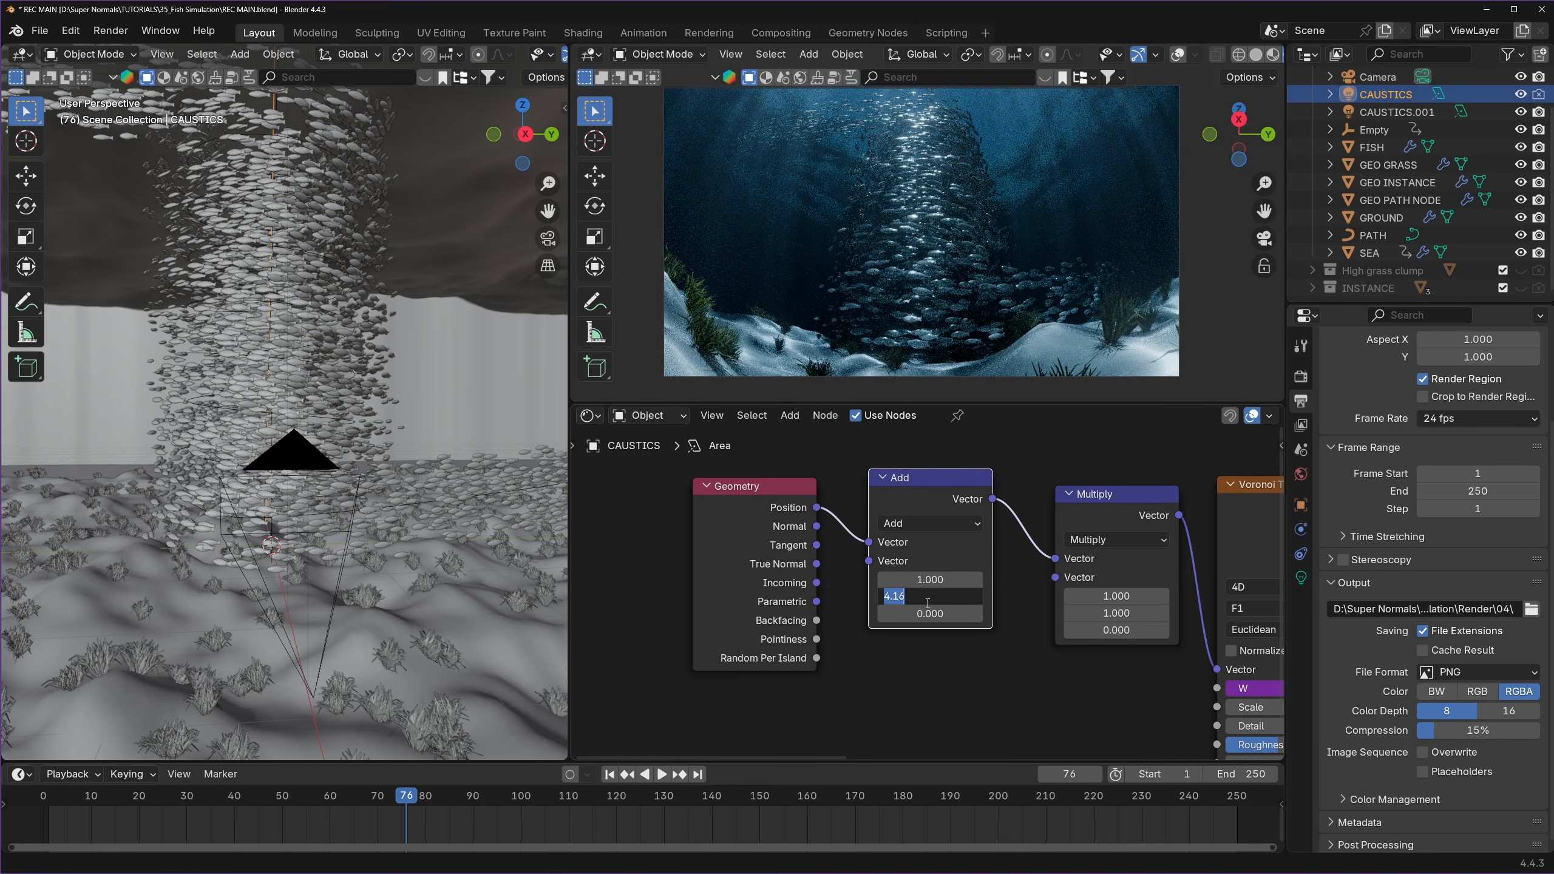
pyautogui.write('#frame/84')
pyautogui.press('Return')
pyautogui.press('space')
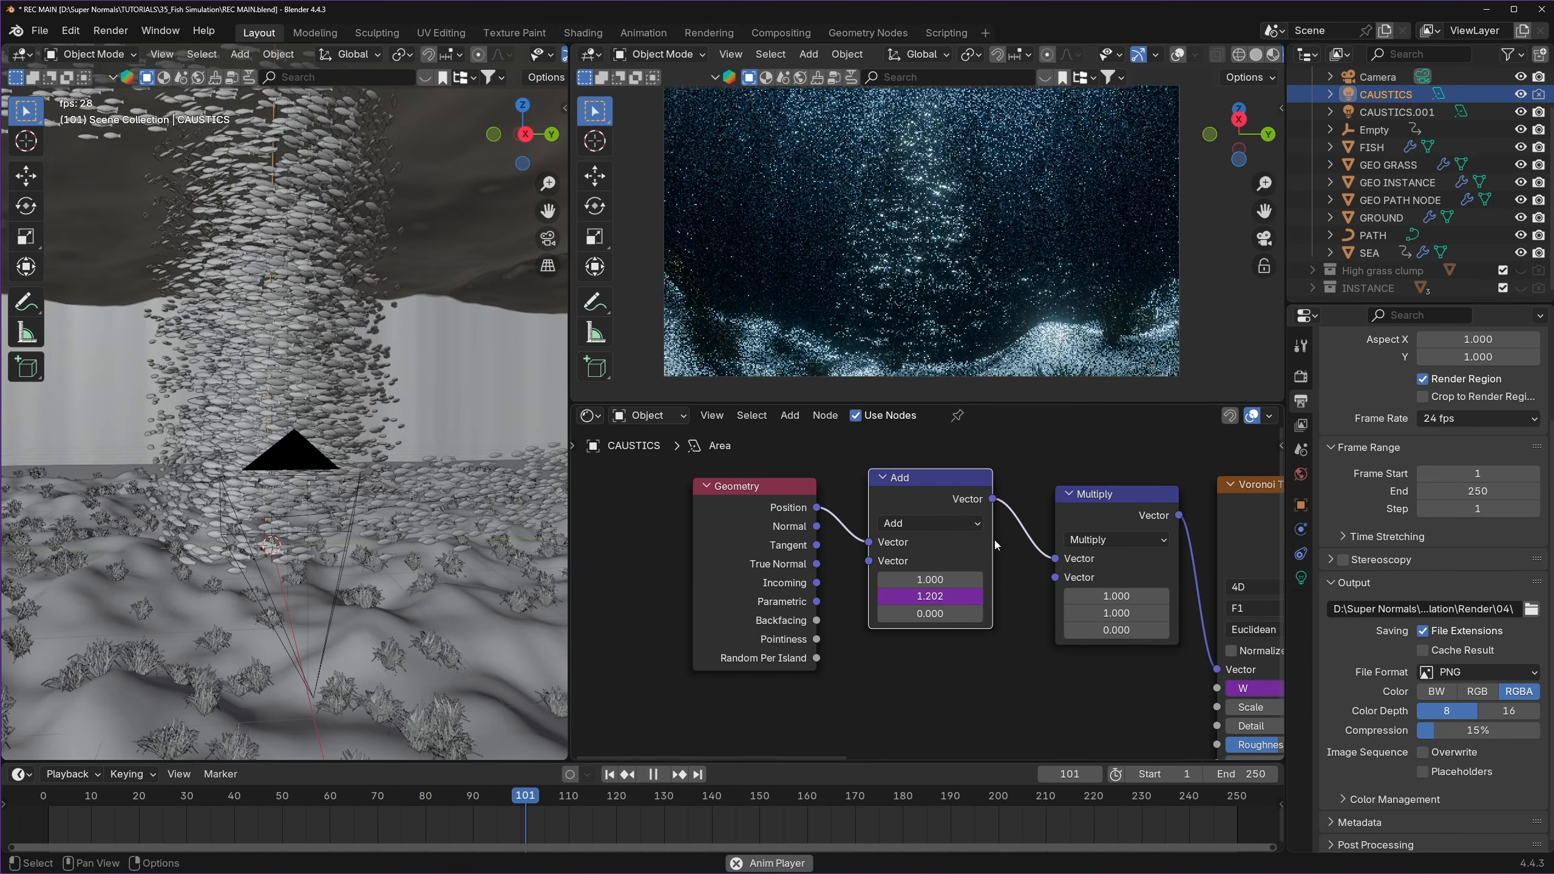
# - Change the Add node's Y driver expression to frame/104, play the animation to check the caustics movement, and save the file
pyautogui.press('space')
pyautogui.click(930, 596)
pyautogui.click(922, 598)
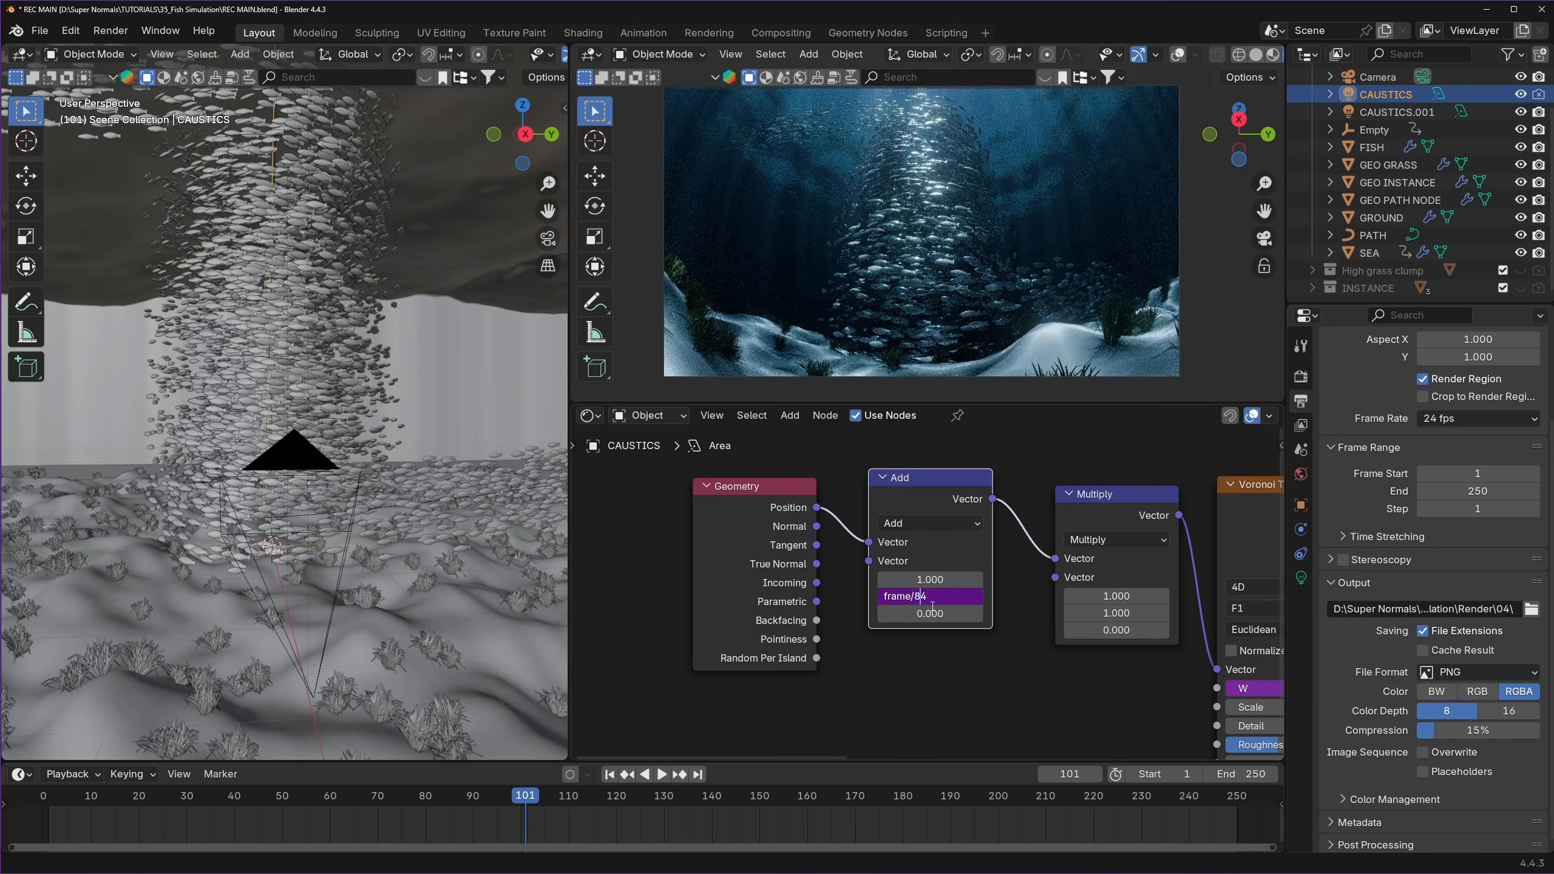
pyautogui.press('BackSpace')
pyautogui.write('10')
pyautogui.press('Return')
pyautogui.press('space')
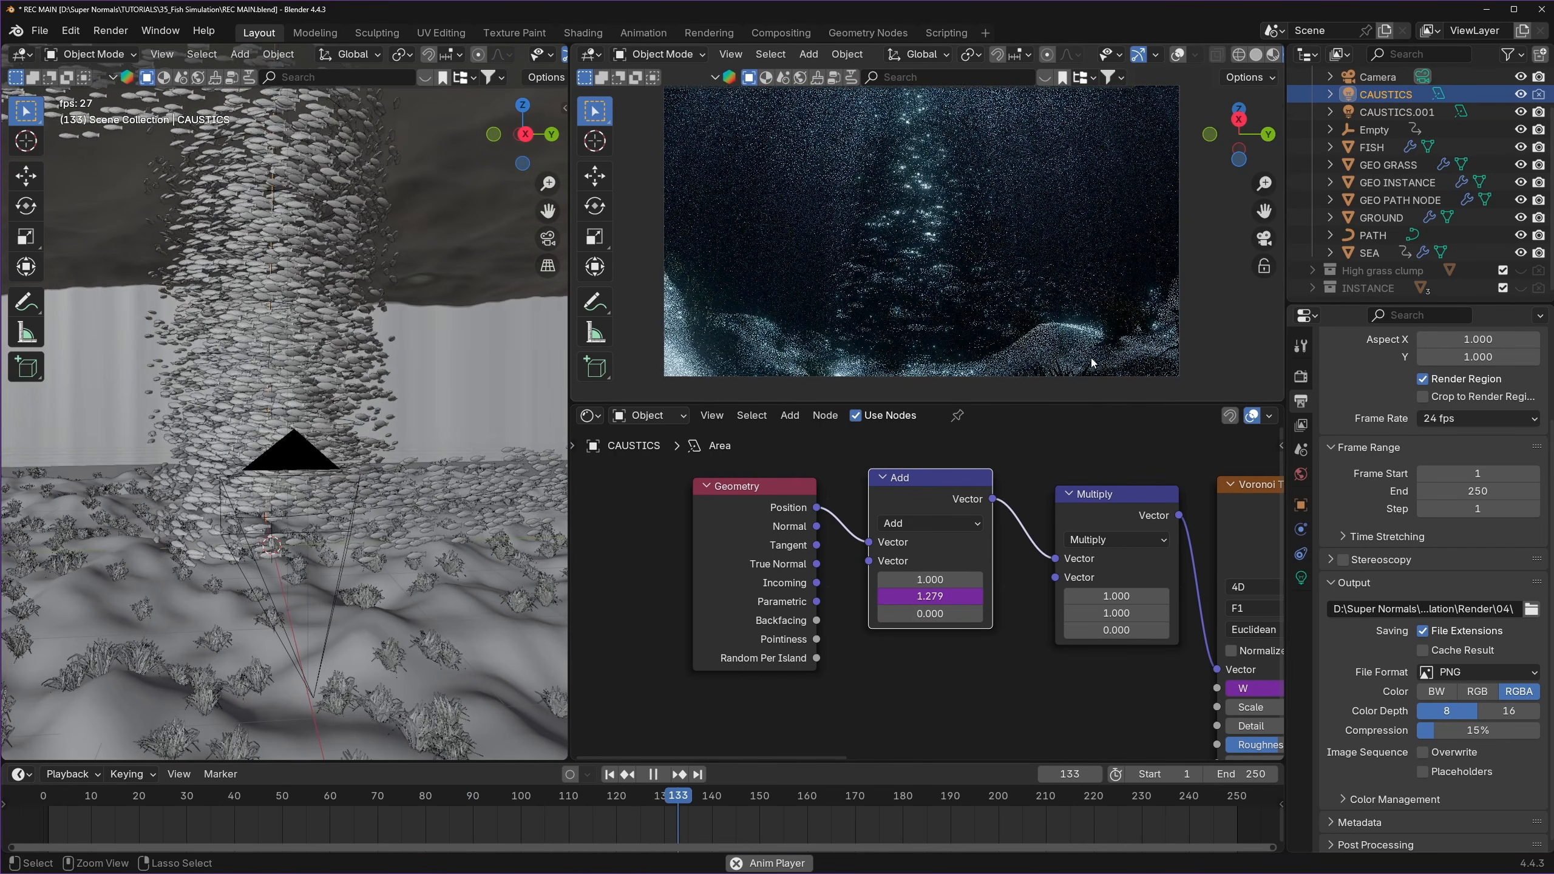
pyautogui.hotkey('ctrl', 's')
pyautogui.press('Escape')
# - Adjust the Principled Volume color in the SEA object's OCEAN material, trying a pale blue before settling on a somewhat darker shade
pyautogui.scroll(-6, 1006, 527)
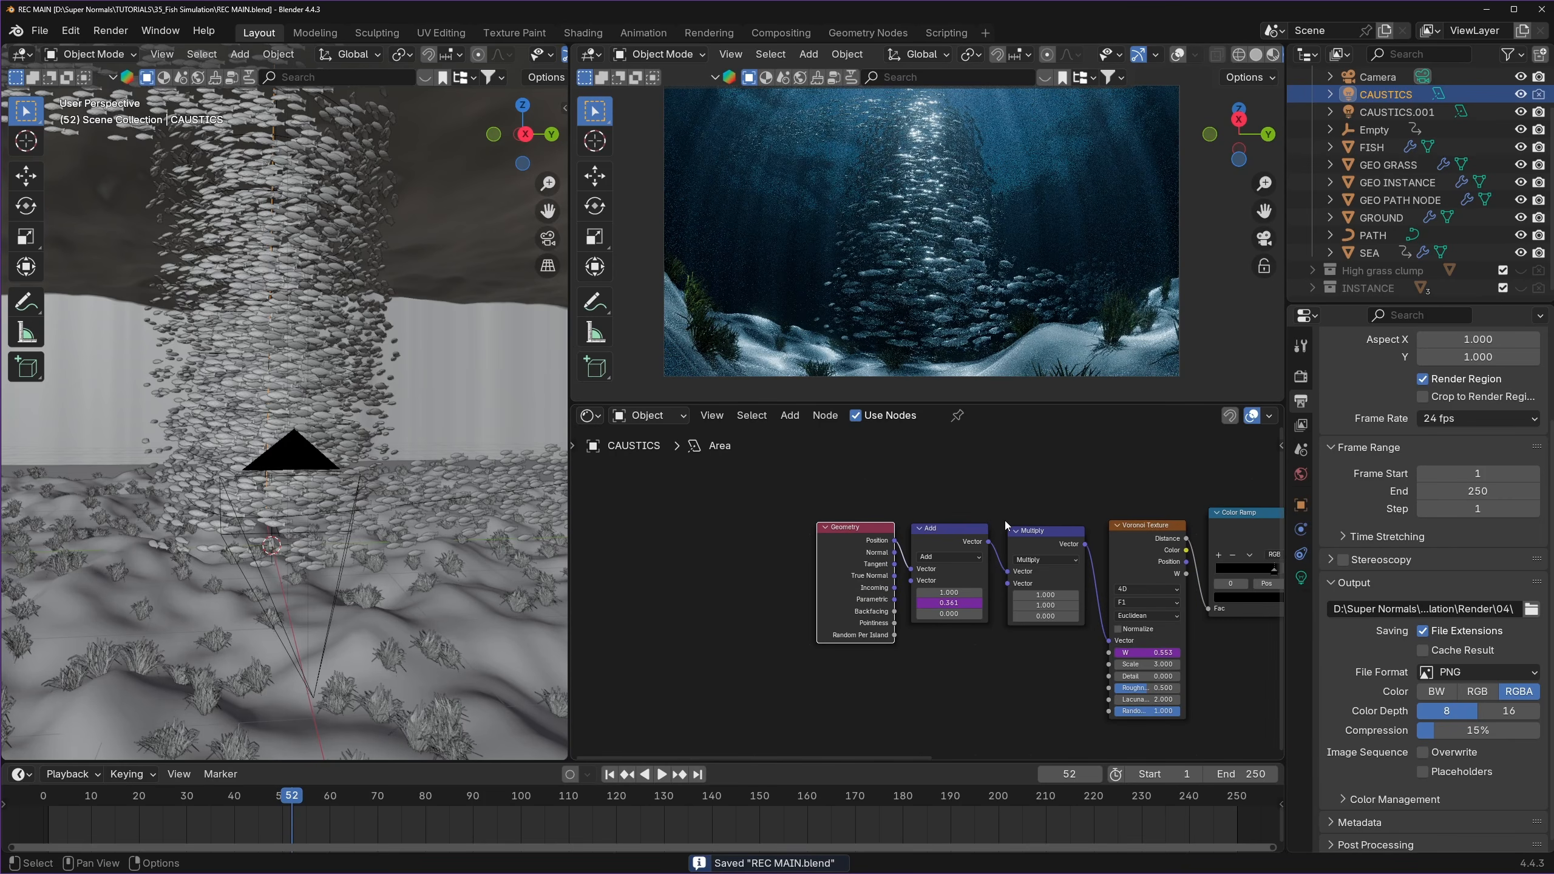
pyautogui.moveTo(1106, 493); pyautogui.dragTo(871, 496, button='middle')
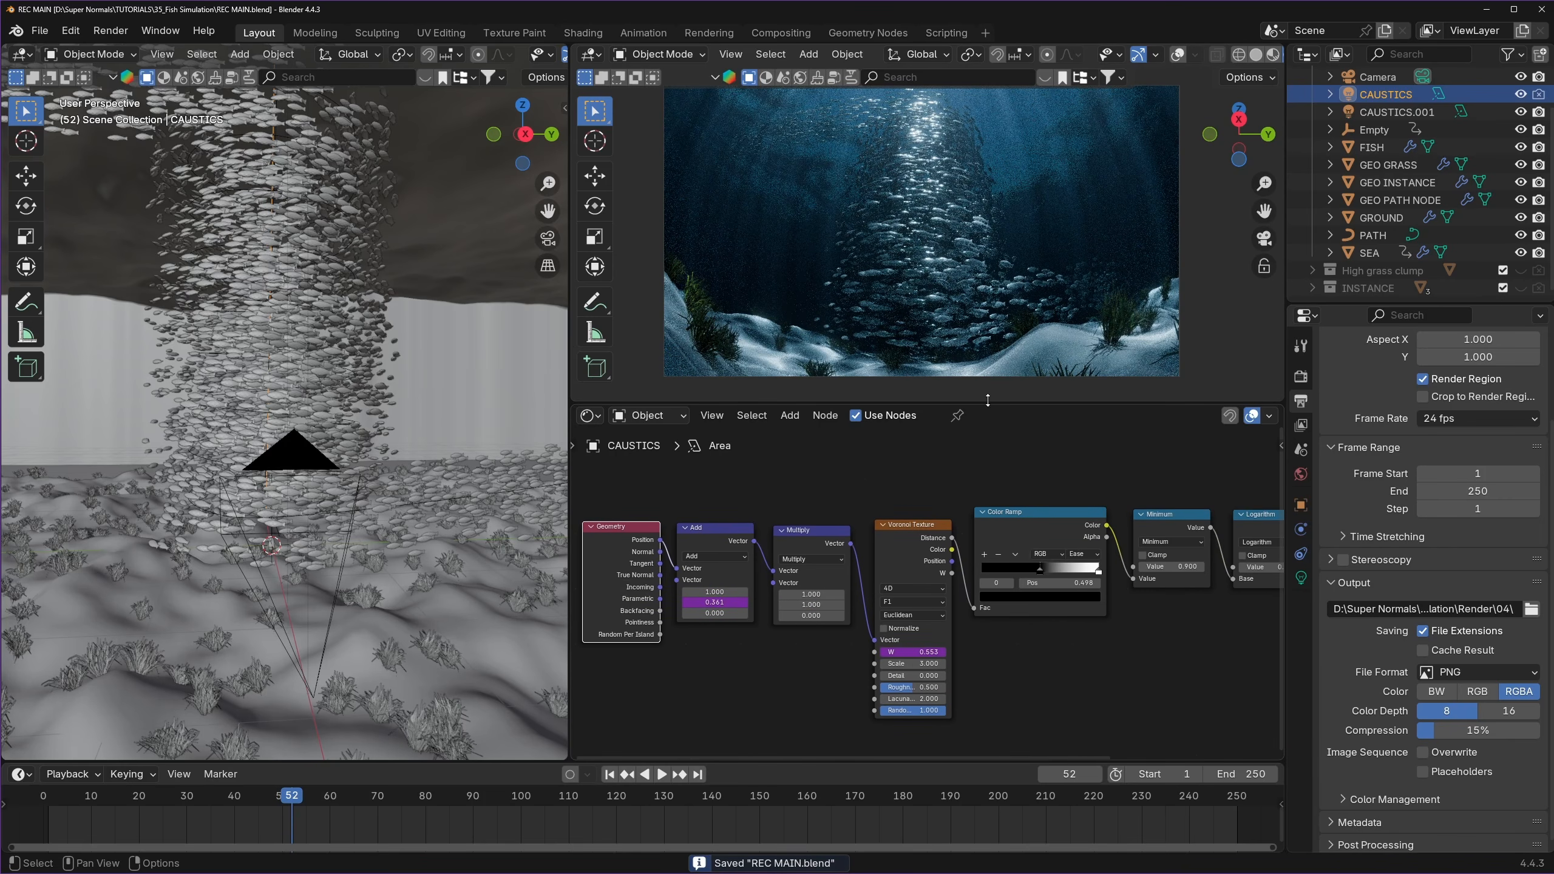
pyautogui.click(495, 294)
pyautogui.moveTo(1275, 612); pyautogui.dragTo(1076, 566, button='middle')
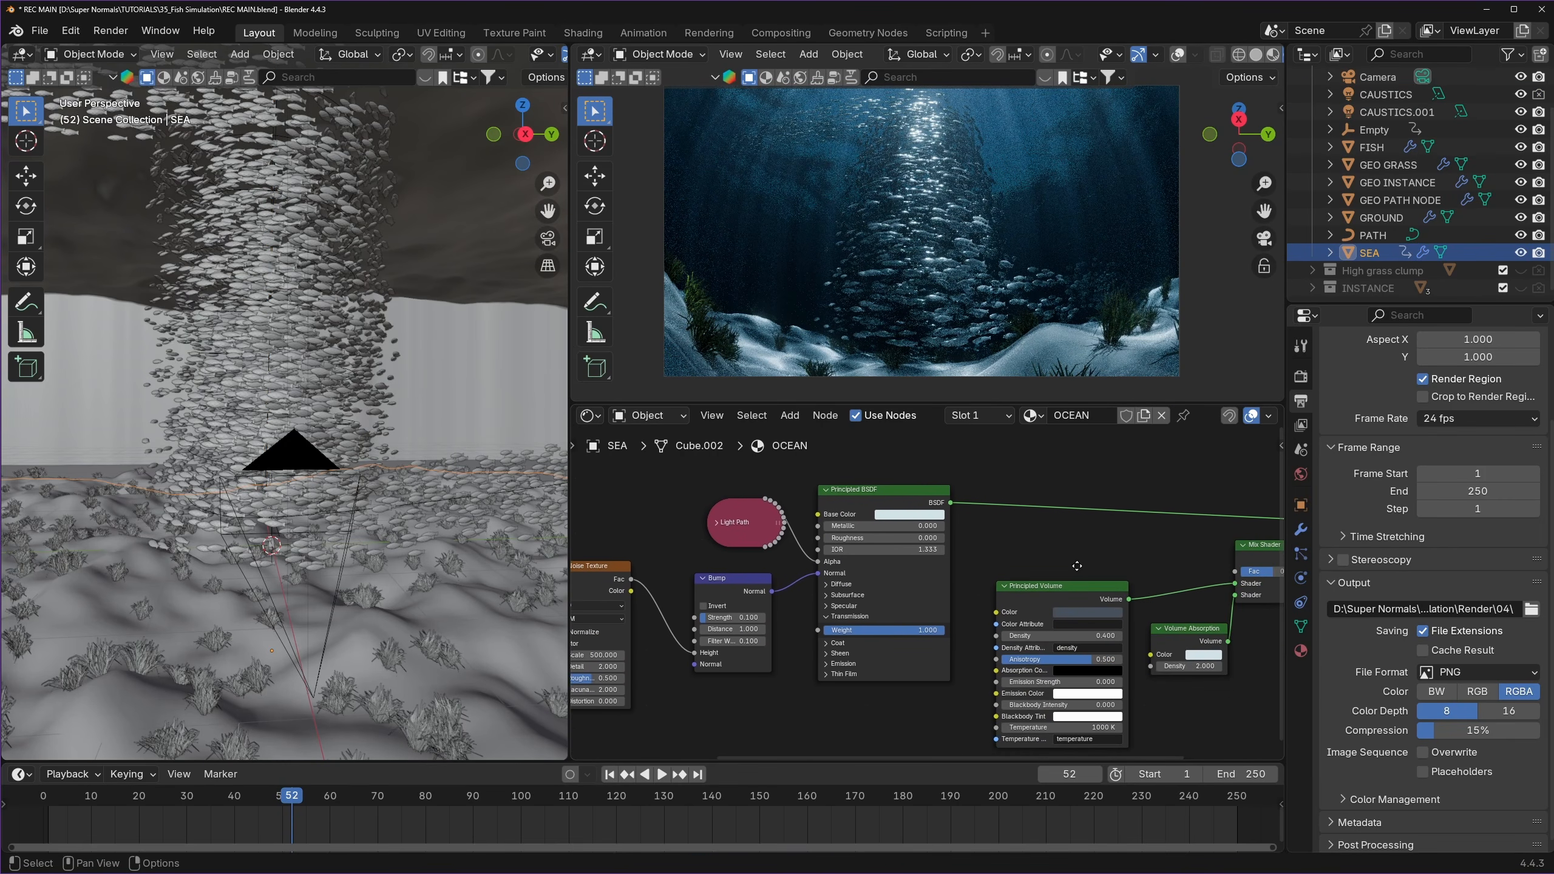
pyautogui.scroll(4, 945, 517)
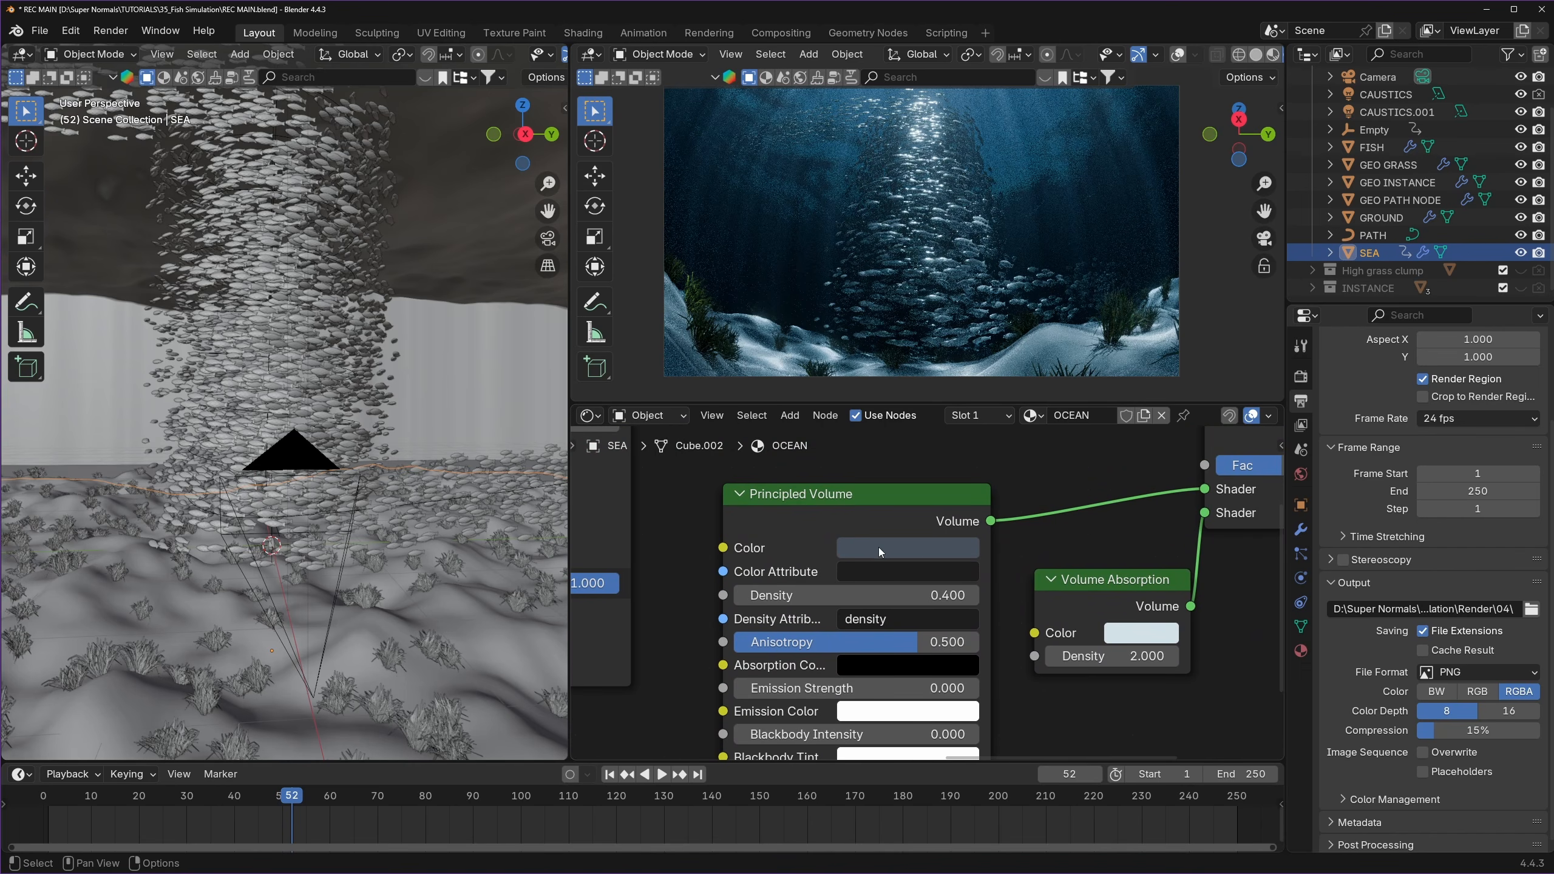
pyautogui.click(895, 548)
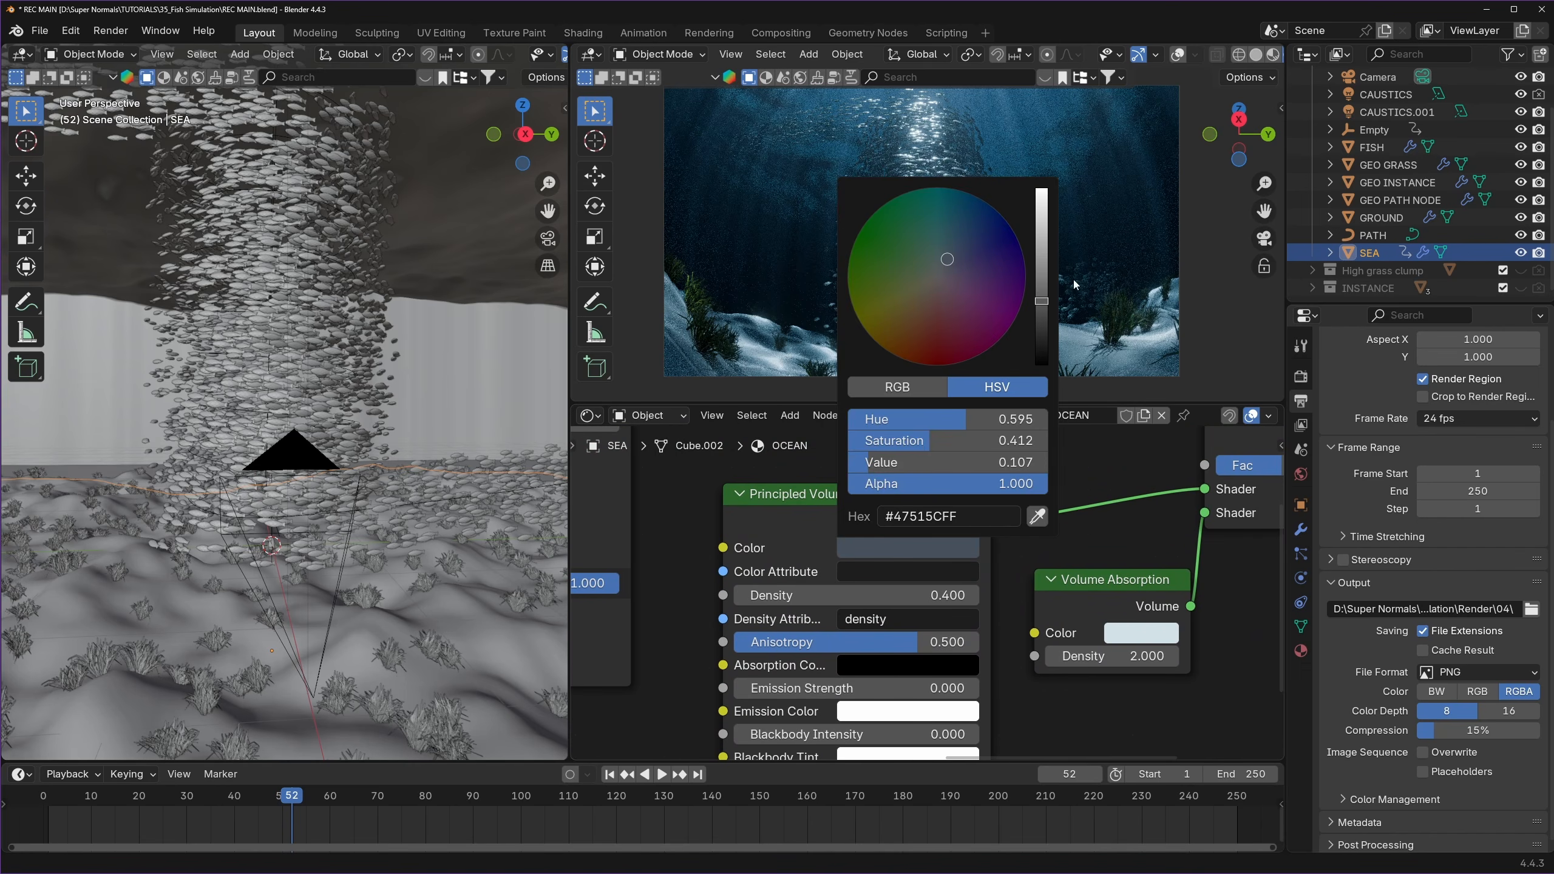
pyautogui.moveTo(1043, 300); pyautogui.dragTo(1043, 205)
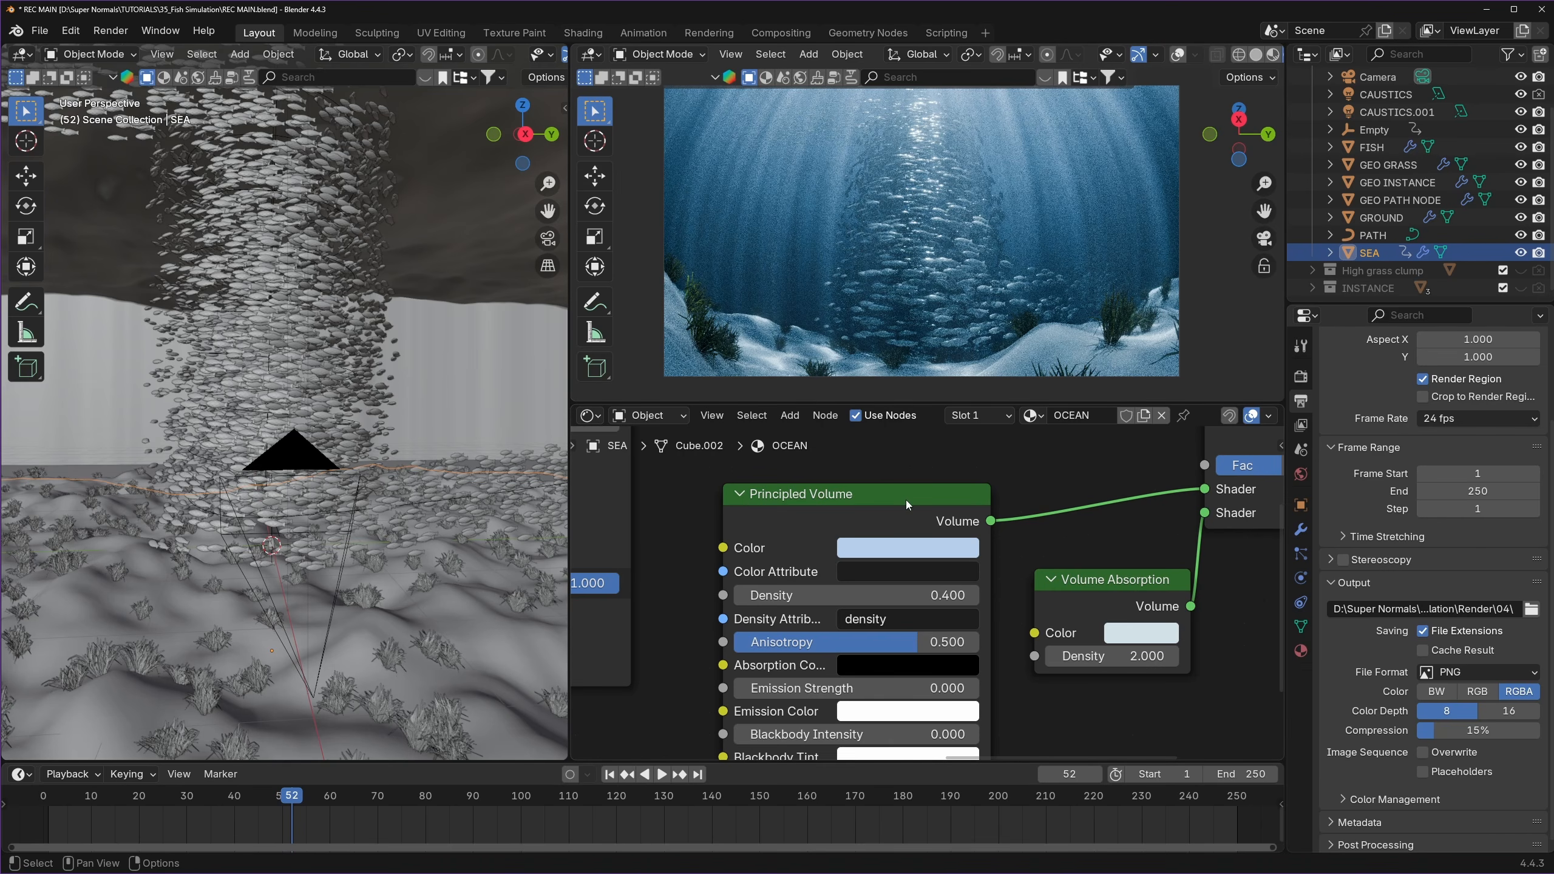
pyautogui.click(899, 548)
pyautogui.moveTo(1043, 207); pyautogui.dragTo(1043, 281)
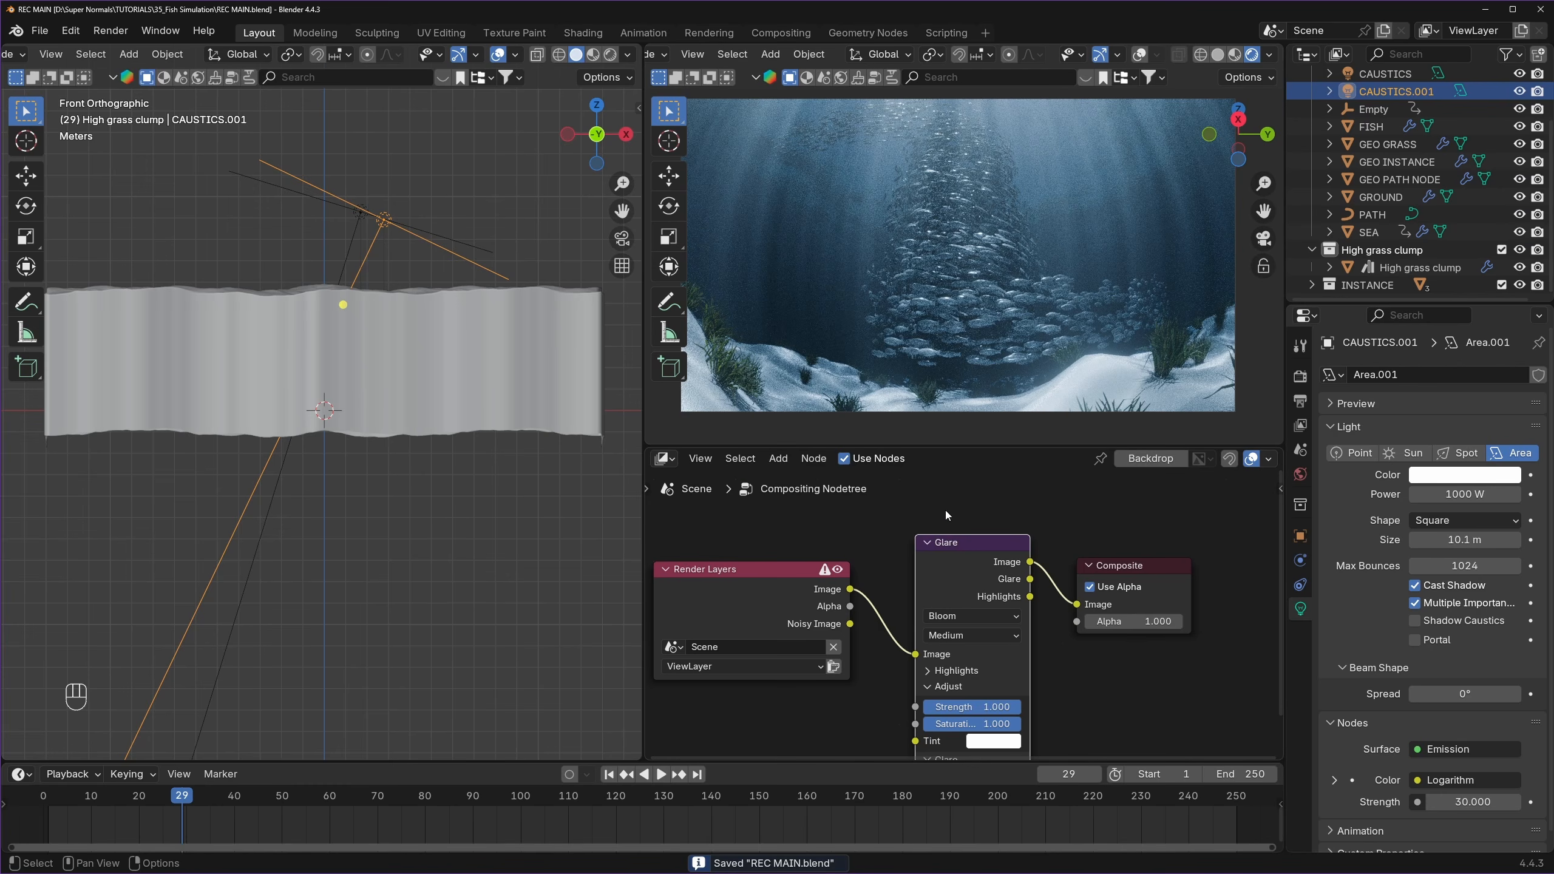
# - Save the scene file with the compositing node tree open
pyautogui.hotkey('ctrl', 's')
pyautogui.scroll(-4, 937, 513)
pyautogui.scroll(2, 938, 514)
pyautogui.hotkey('ctrl', 's')
# - Examine the compositing node tree, with Render Layers feeding a Bloom Glare node and the Composite output
pyautogui.scroll(-4, 937, 527)
pyautogui.scroll(3, 923, 578)
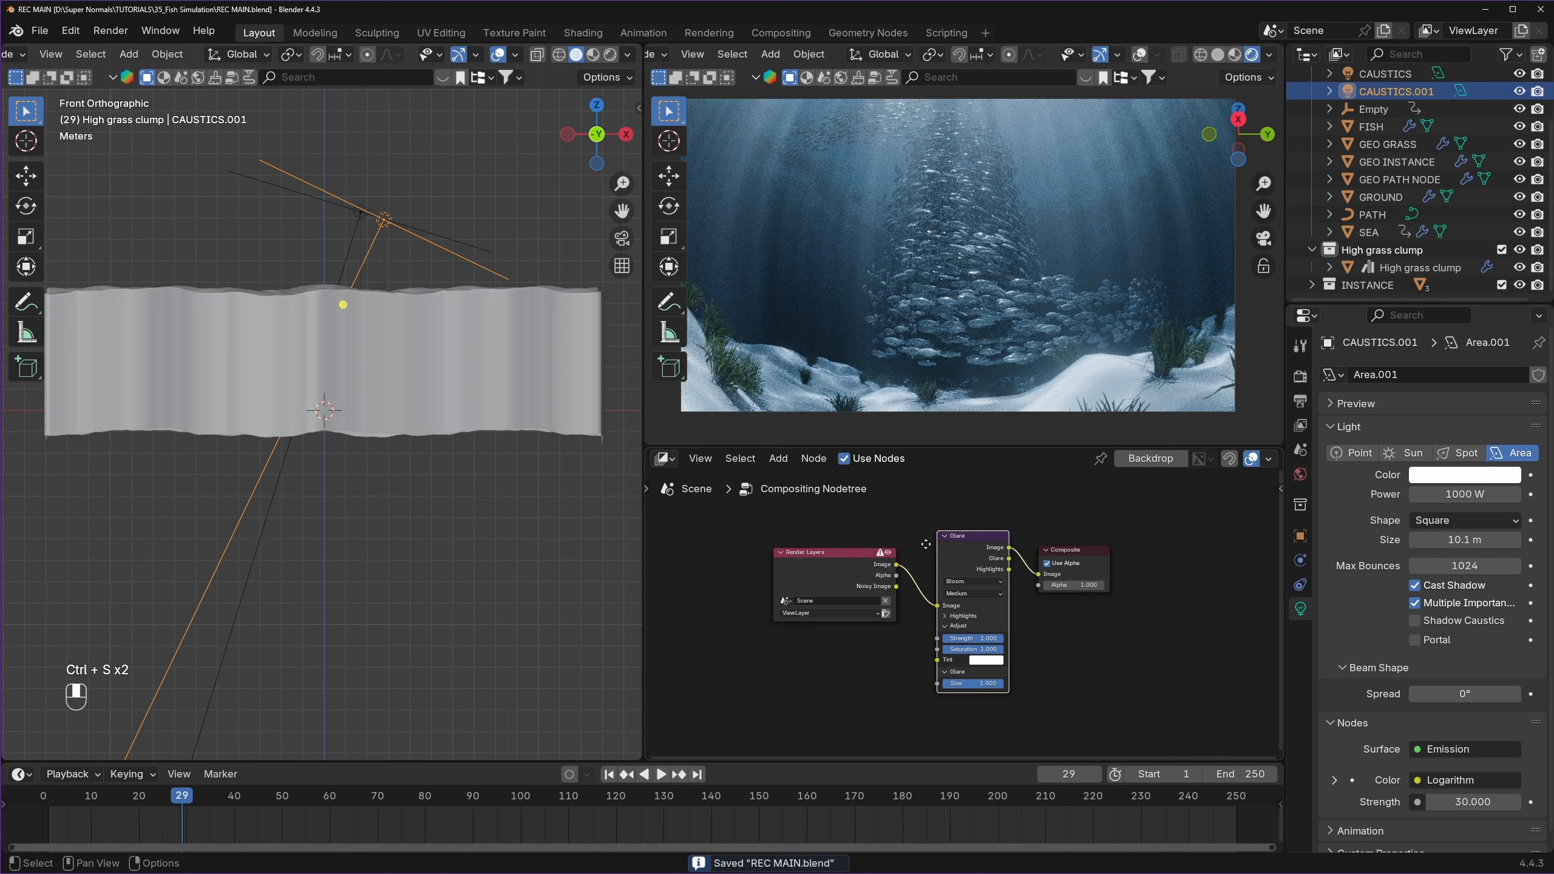
pyautogui.scroll(-3, 936, 573)
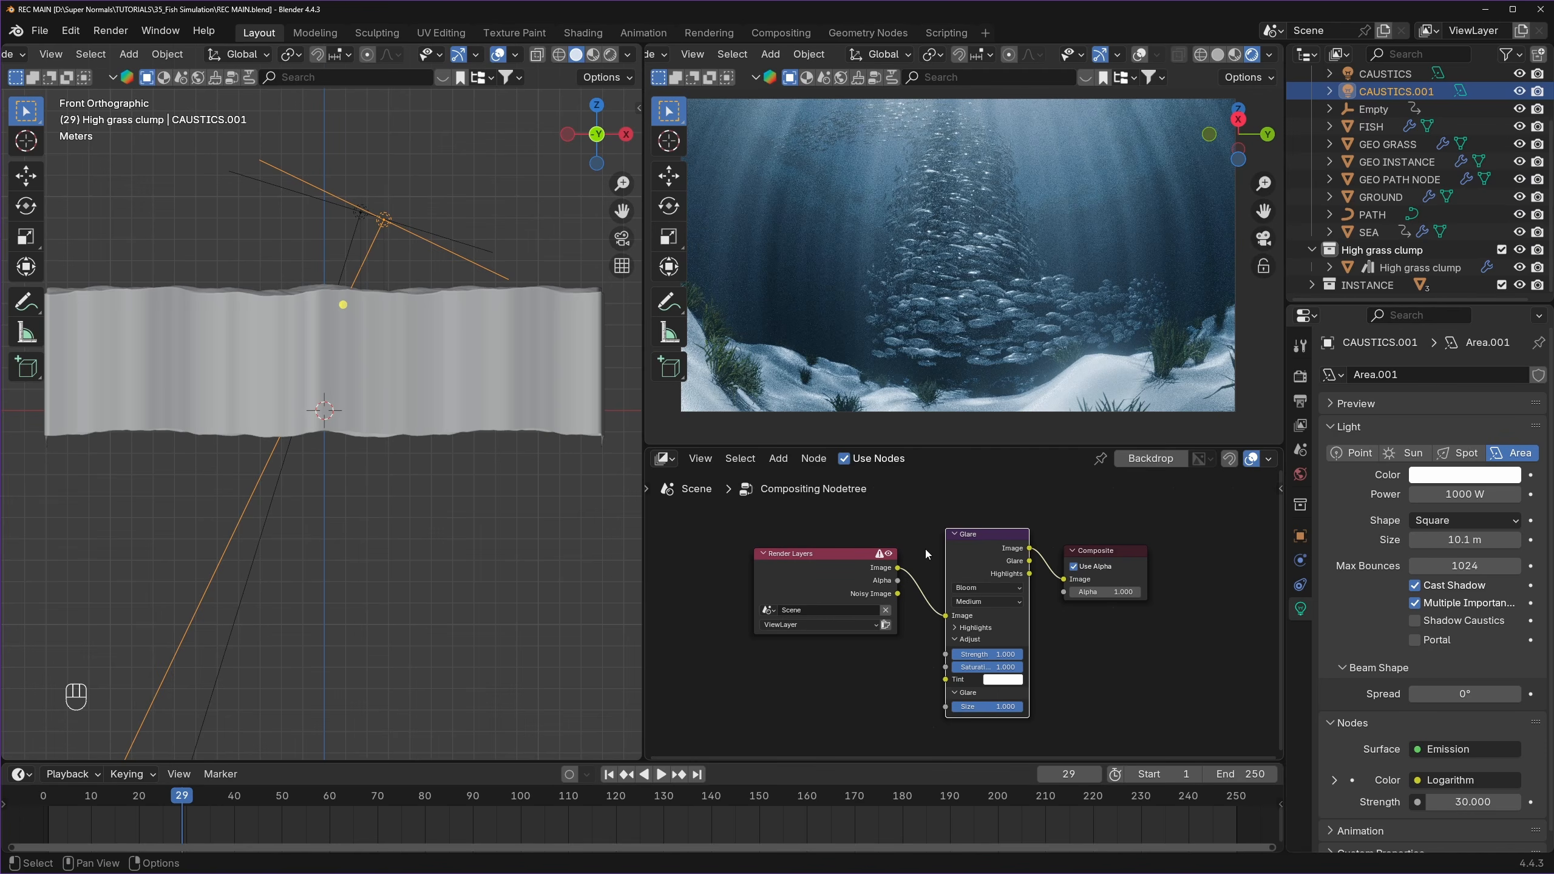
pyautogui.scroll(3, 923, 541)
pyautogui.moveTo(1075, 522); pyautogui.dragTo(1037, 570, button='middle')
pyautogui.click(1035, 566)
pyautogui.scroll(-2, 1035, 568)
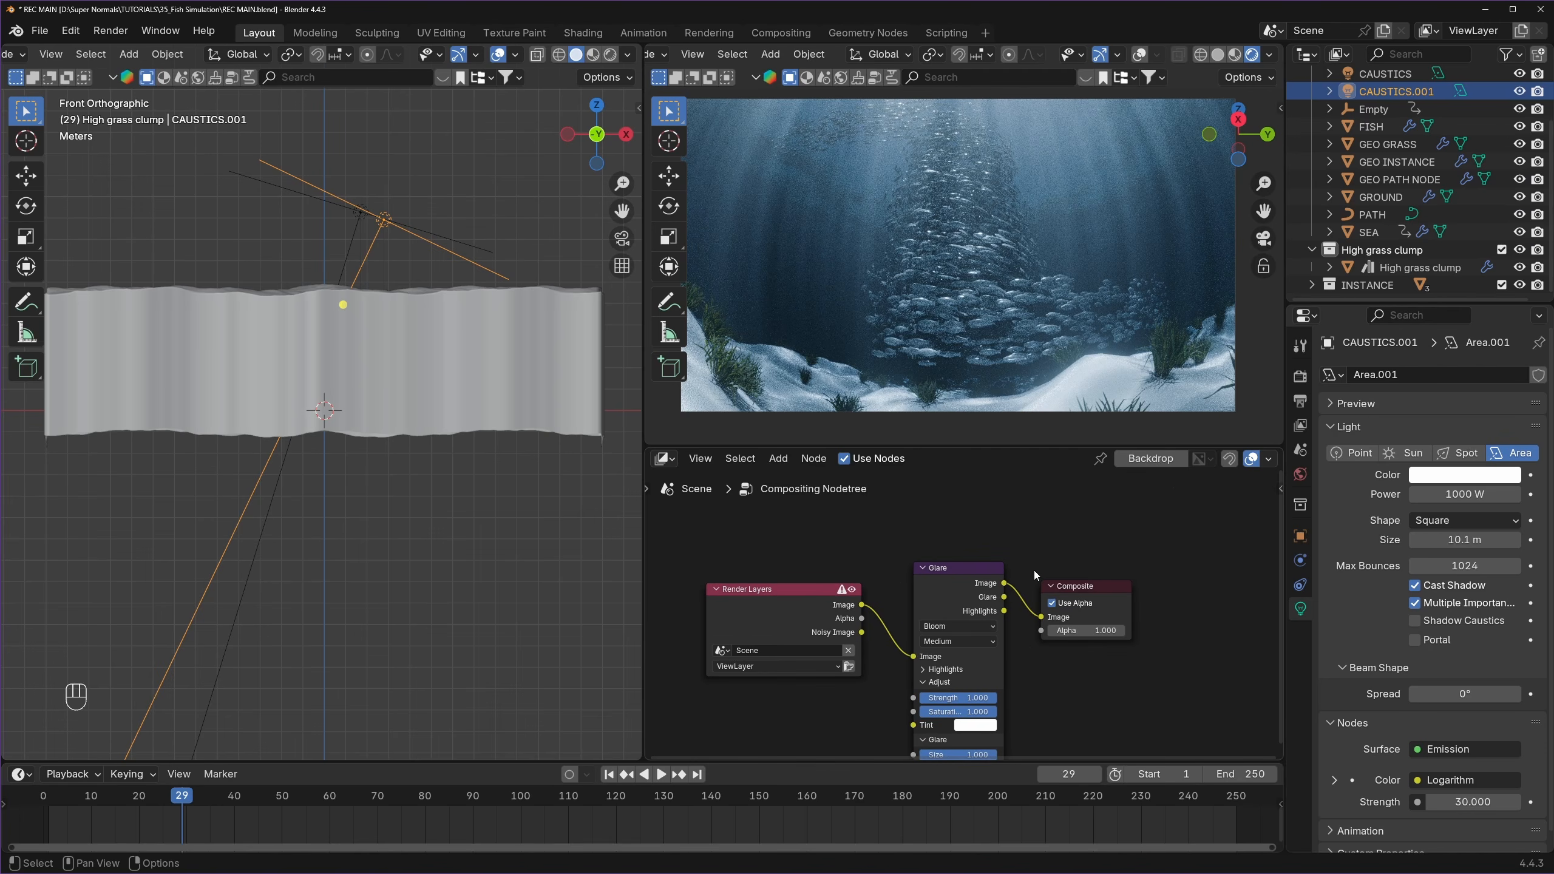
pyautogui.scroll(1, 1035, 571)
pyautogui.moveTo(1034, 571); pyautogui.dragTo(1073, 562, button='middle')
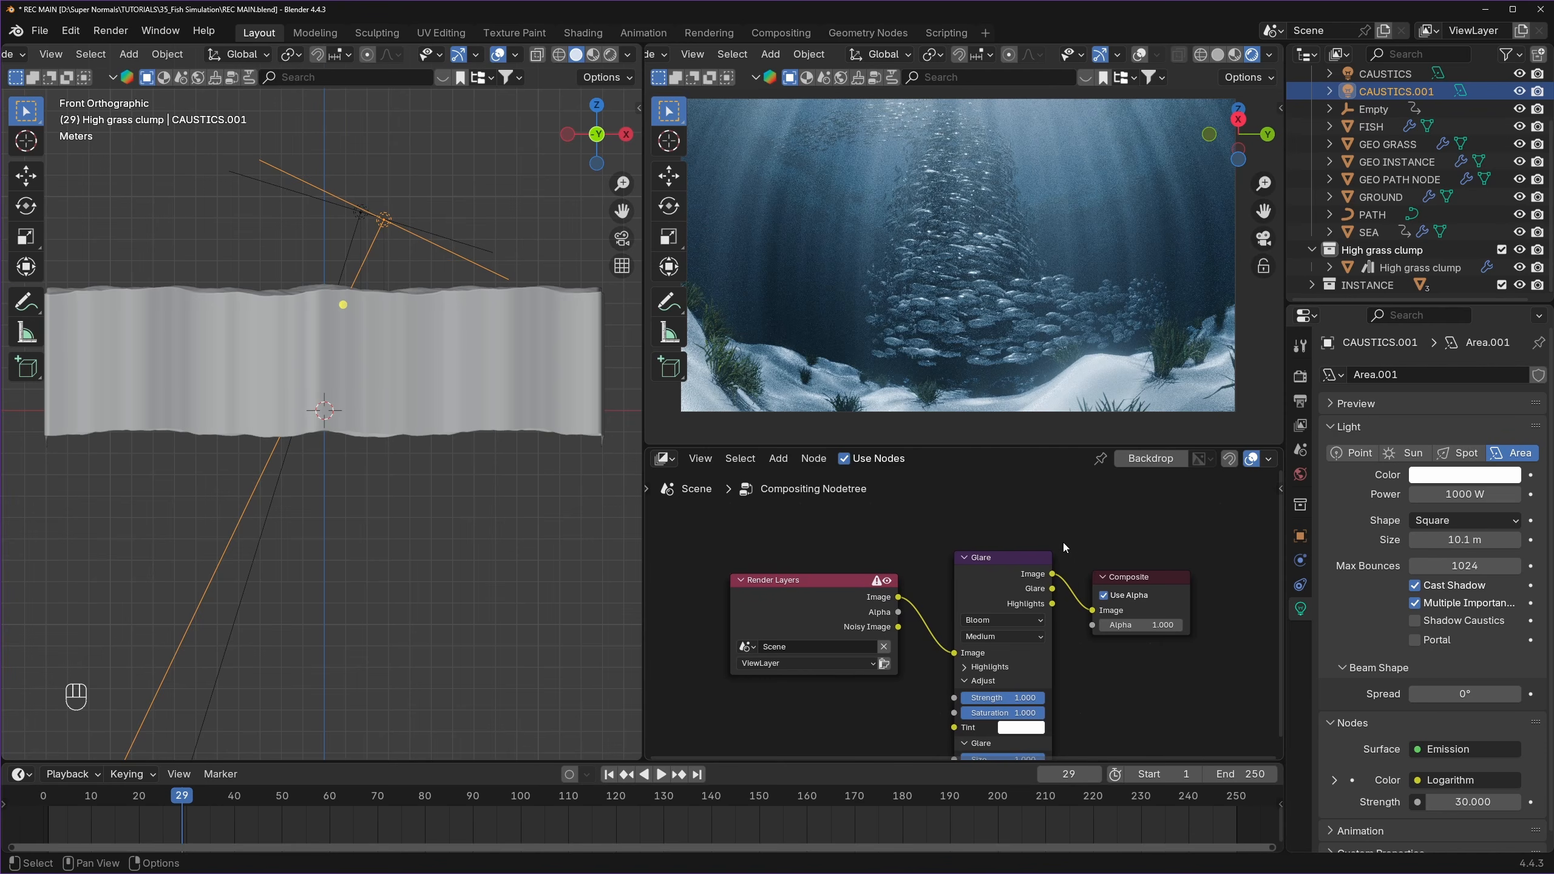